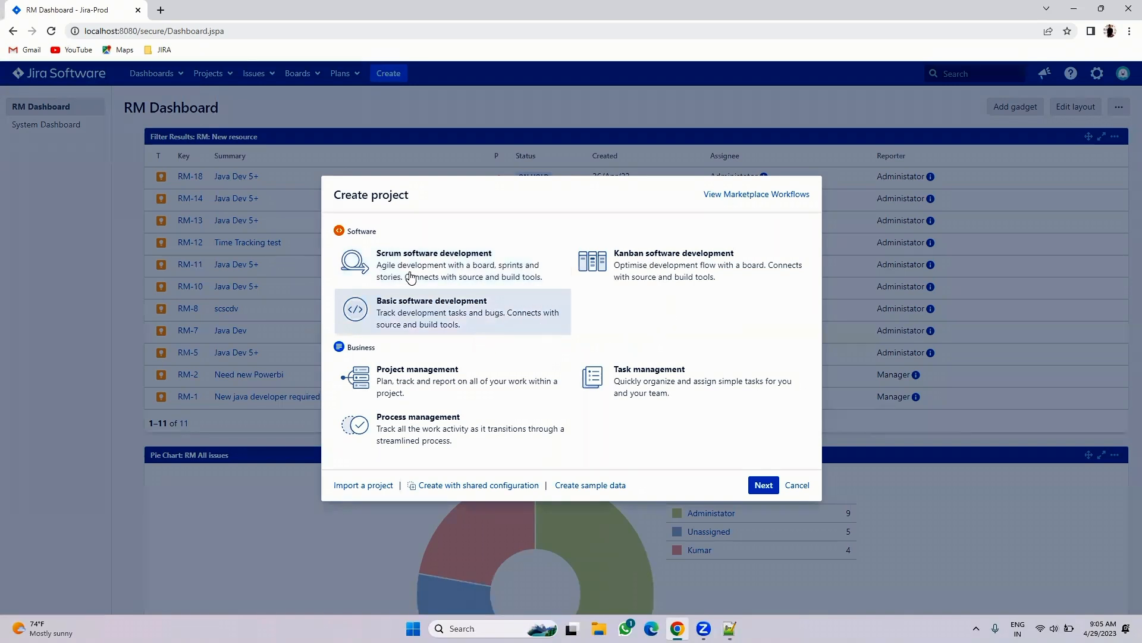
- Compare the Scrum and Kanban software development templates, then cancel the Create project dialog
click(508, 266)
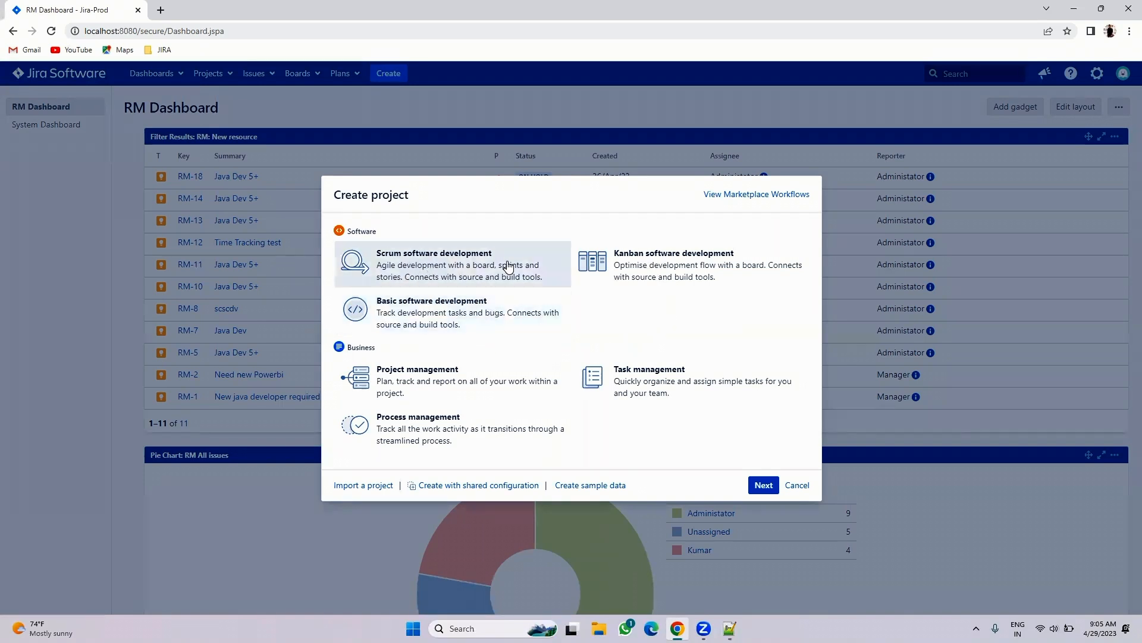
click(636, 267)
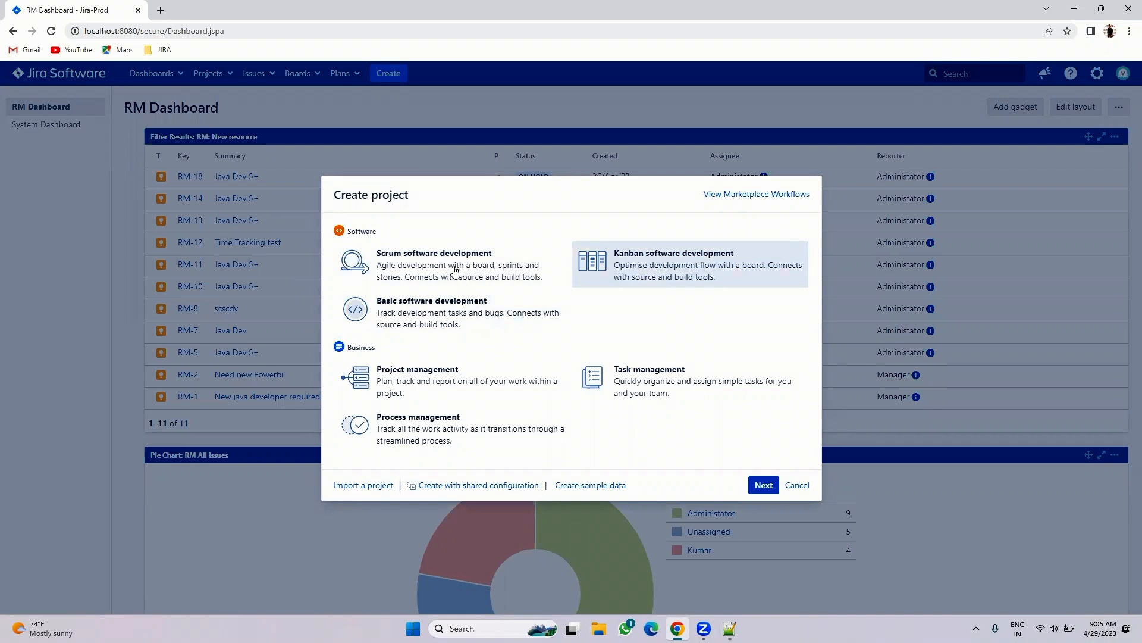
click(453, 267)
click(617, 267)
click(463, 271)
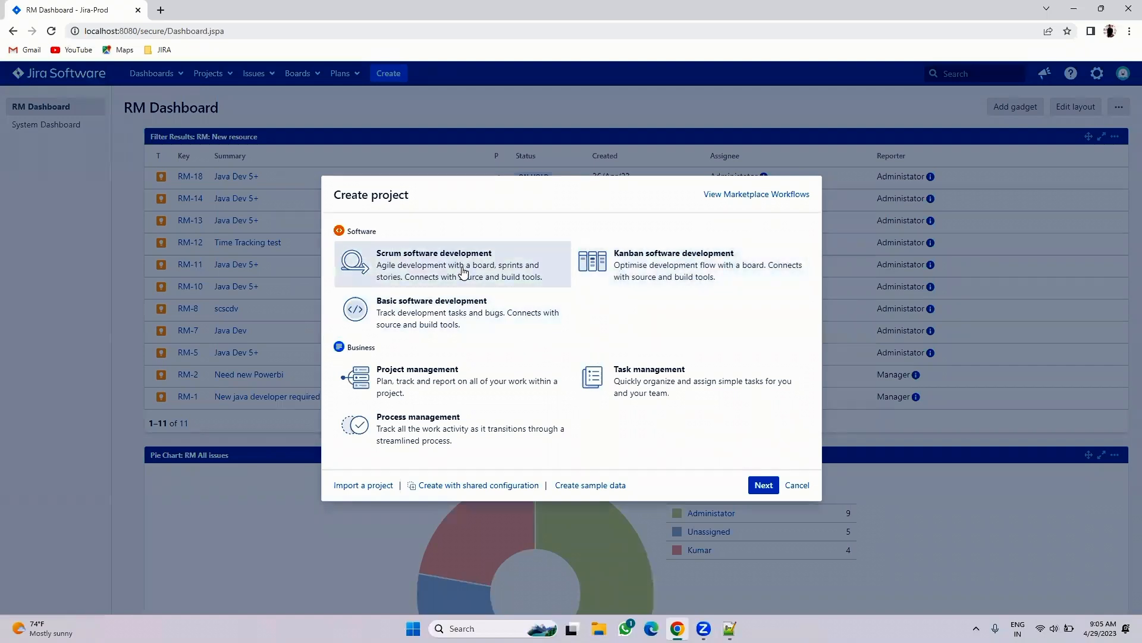
click(792, 485)
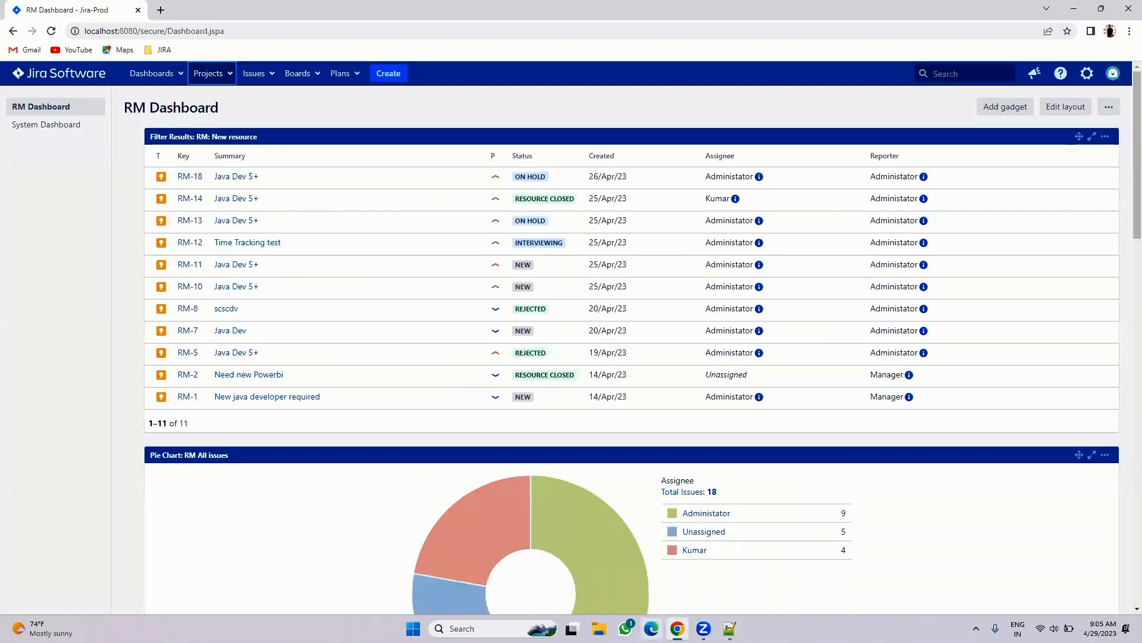
- Reopen Projects > Create project, review Basic and Project management templates, and pick Scrum software development
click(221, 73)
click(244, 268)
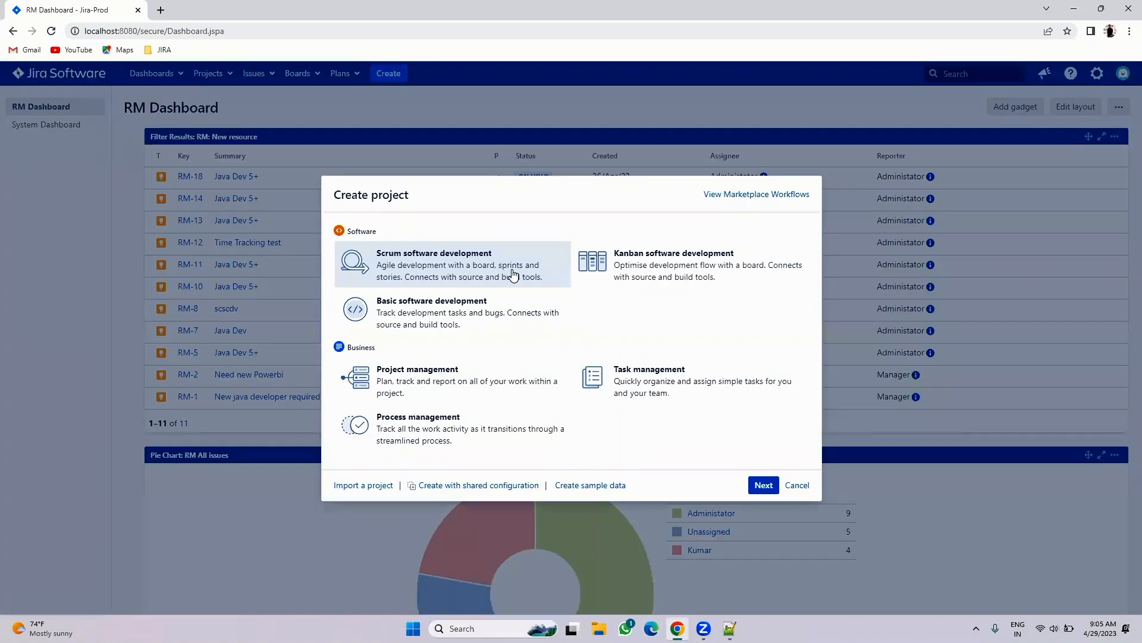
click(436, 325)
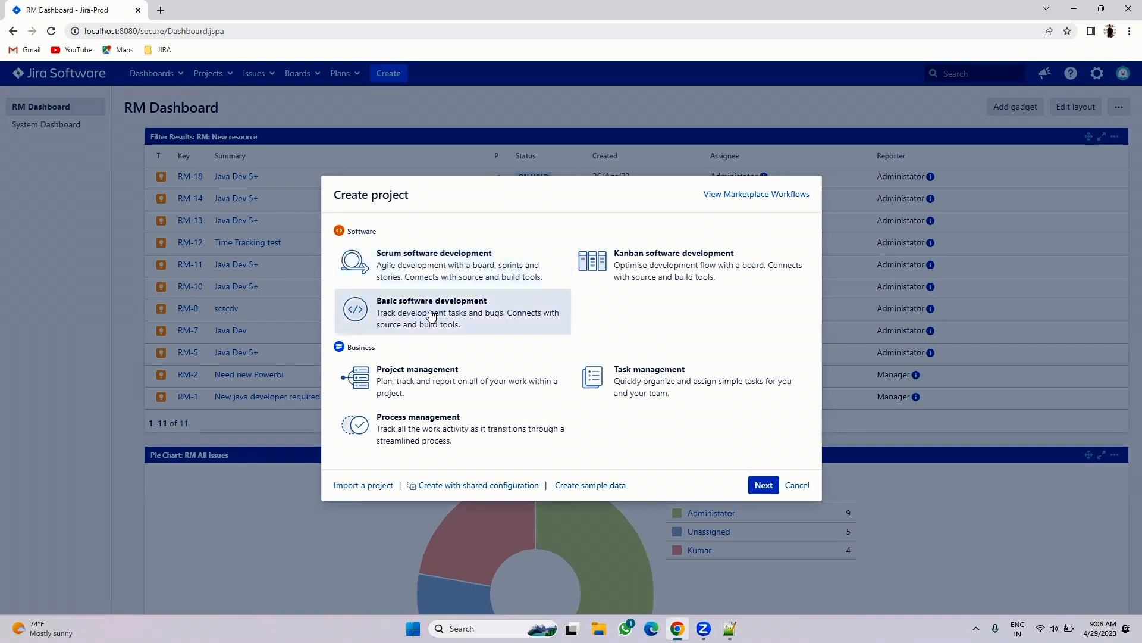
click(427, 381)
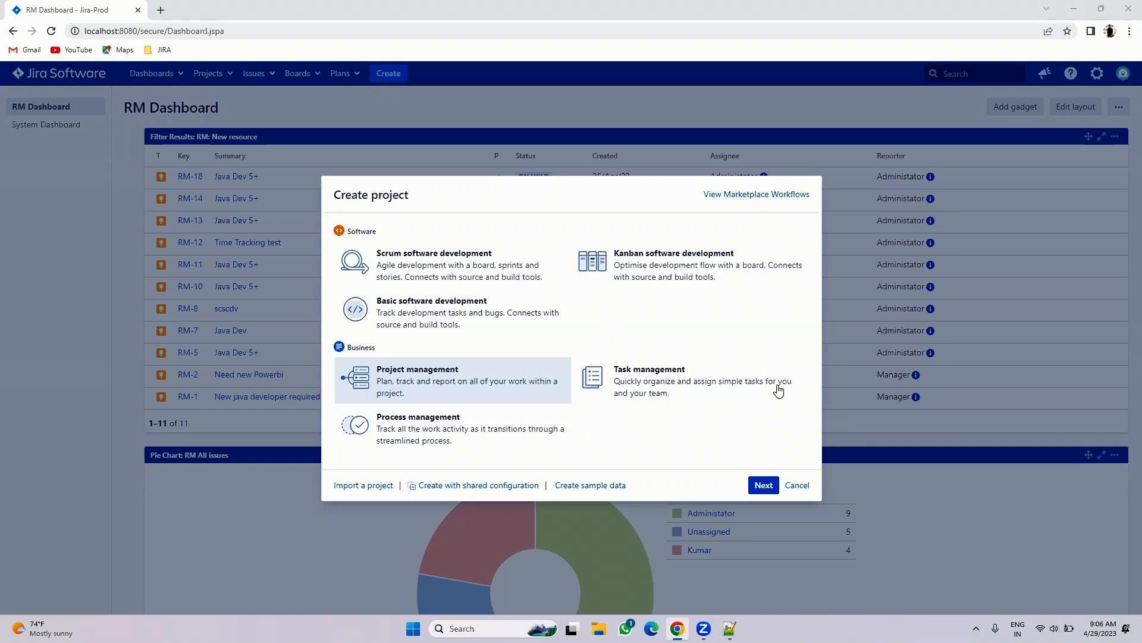
click(404, 317)
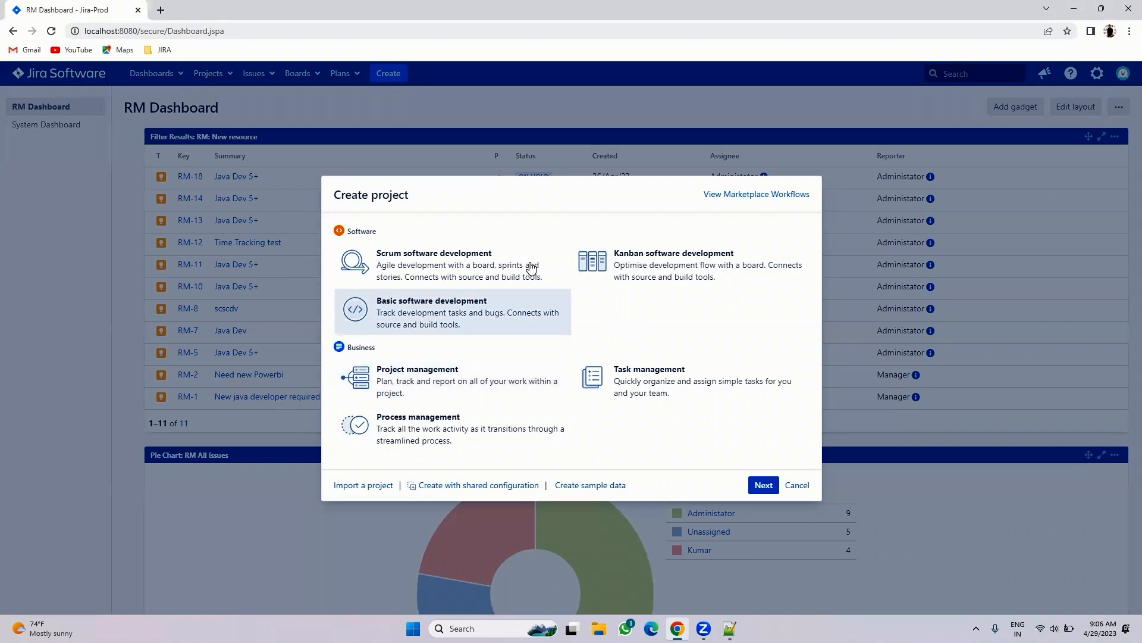
click(436, 269)
click(629, 270)
click(509, 267)
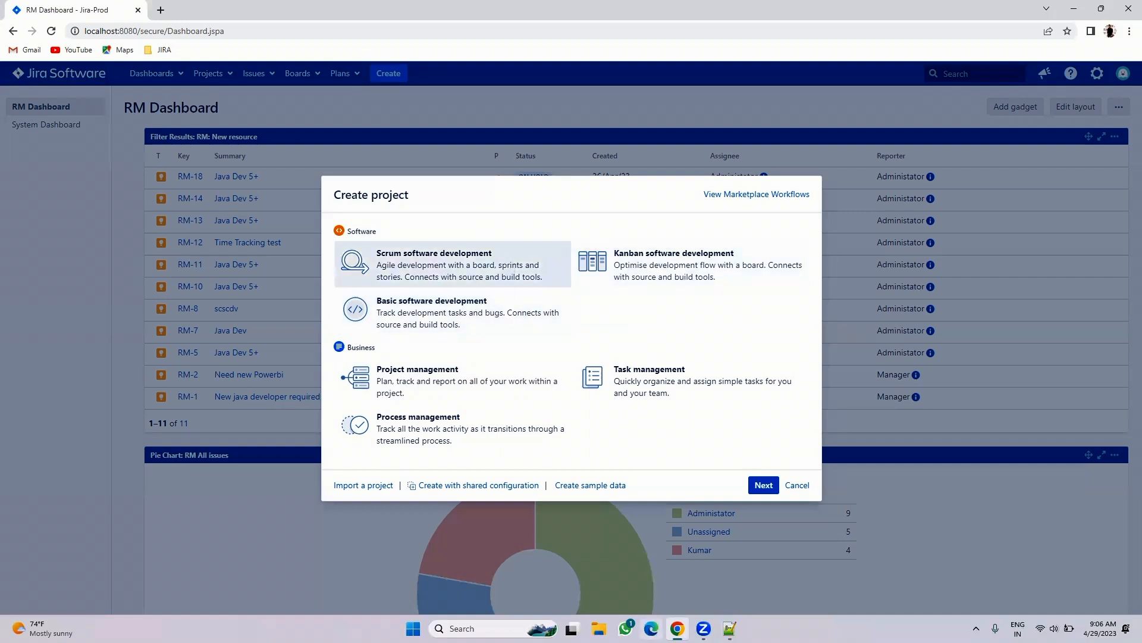
- Search Google for 'agile methodology' in a new browser tab
click(161, 10)
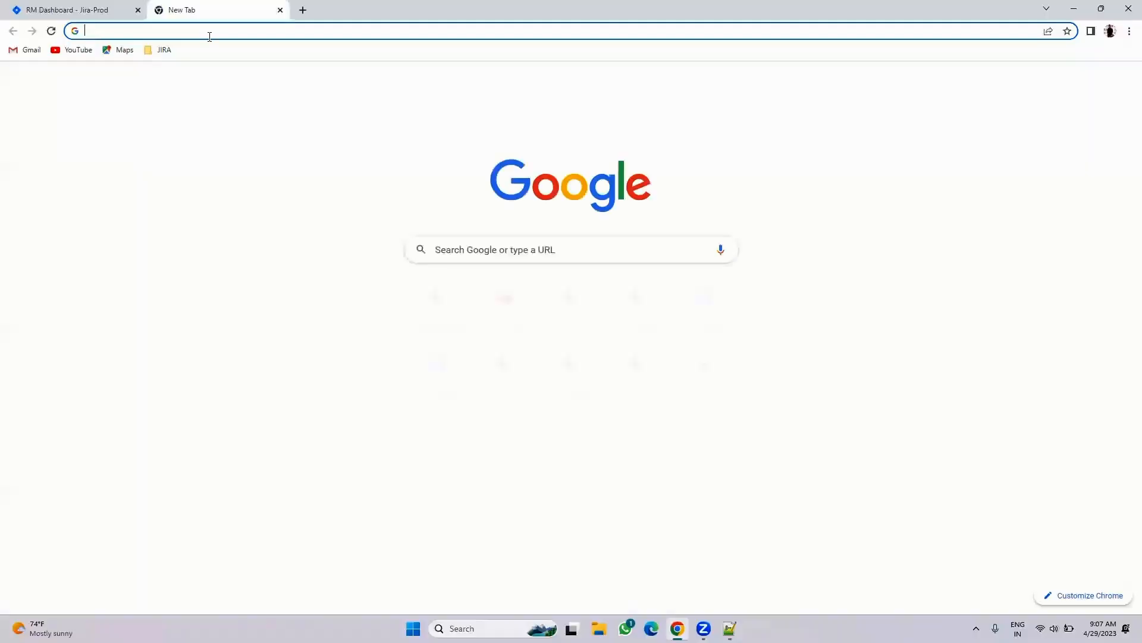
click(210, 33)
text(agile)
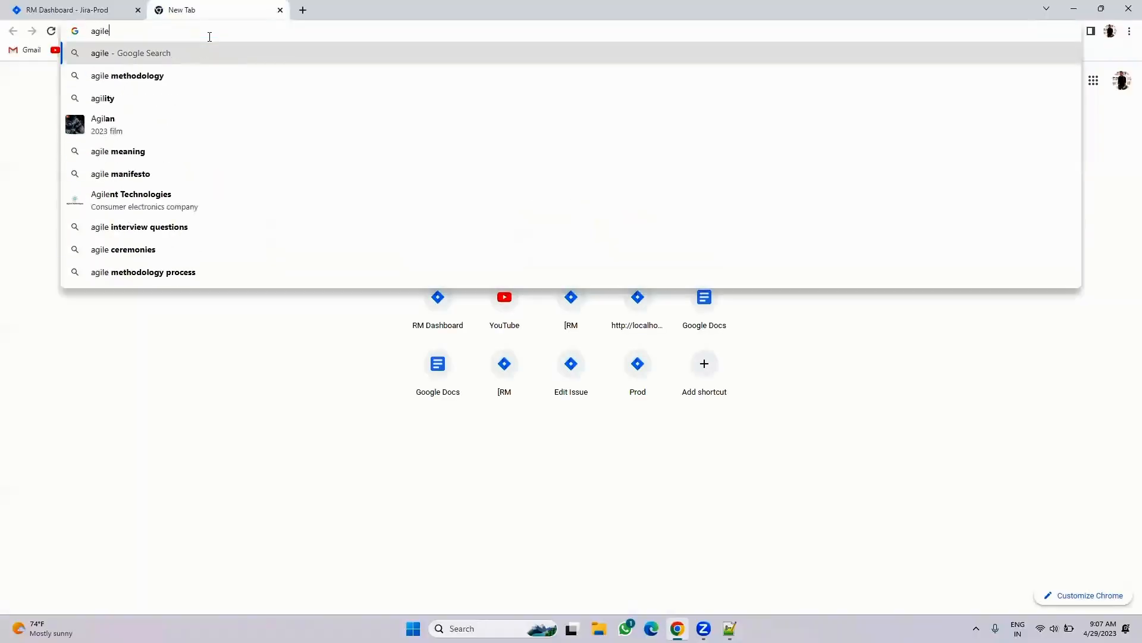
text( methodology)
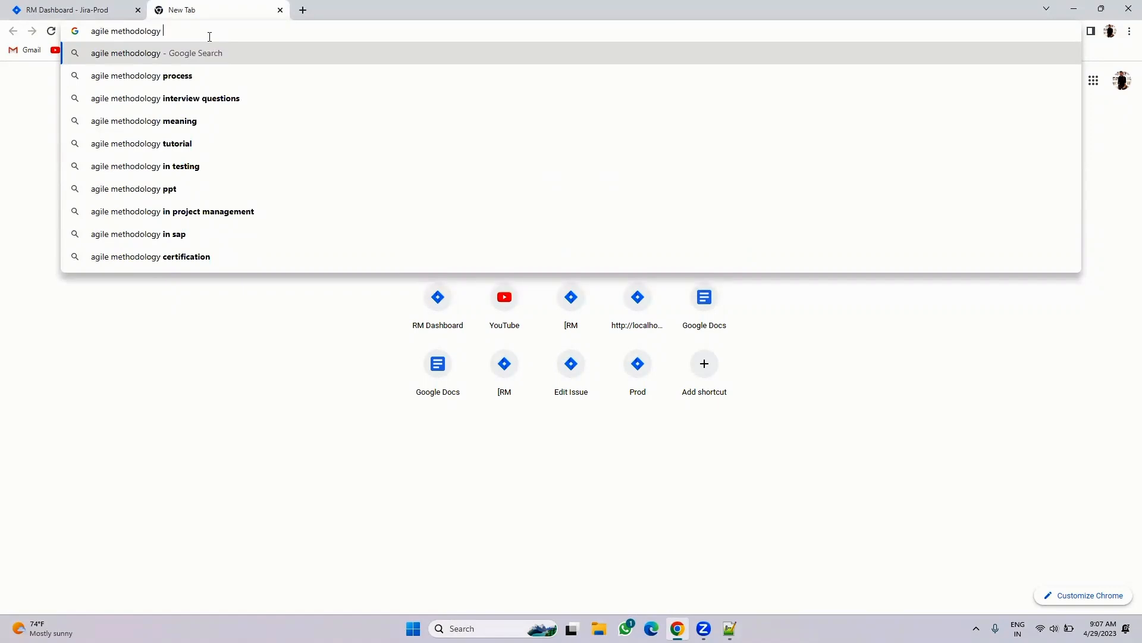
key(Return)
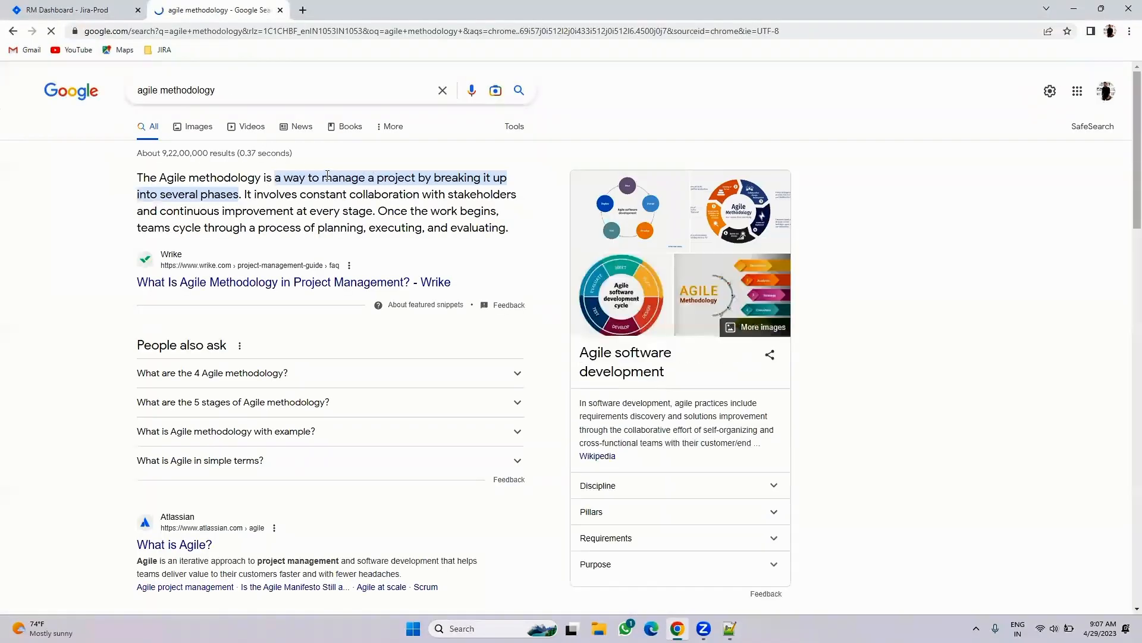
- Preview the Network Interview and Interquality agile diagrams in Images, then return to the Jira tab
click(199, 126)
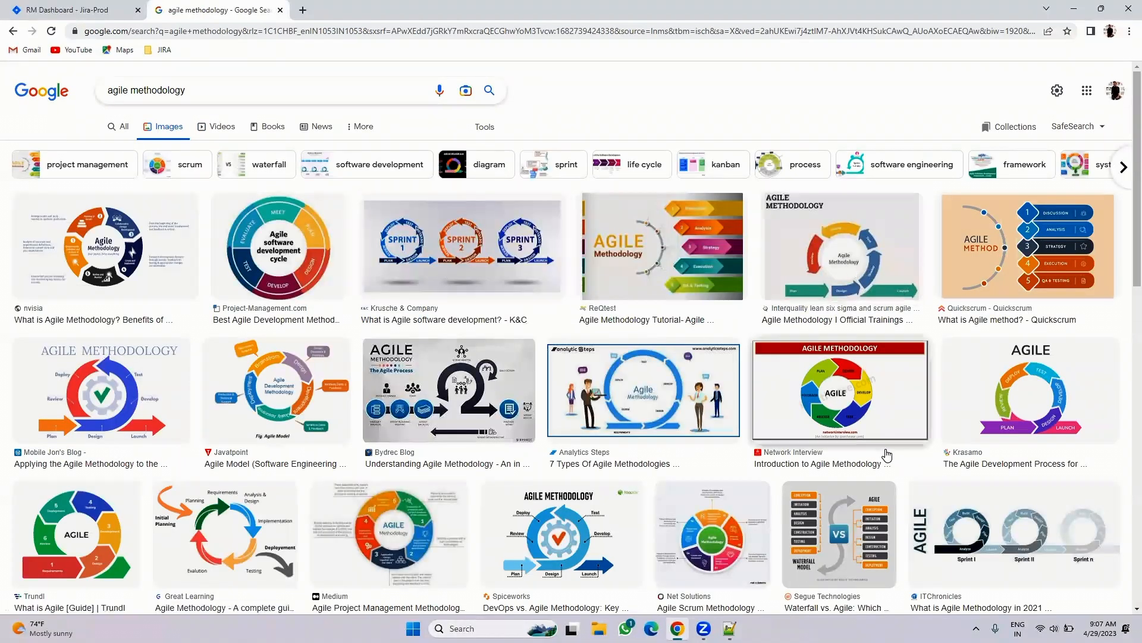
click(830, 397)
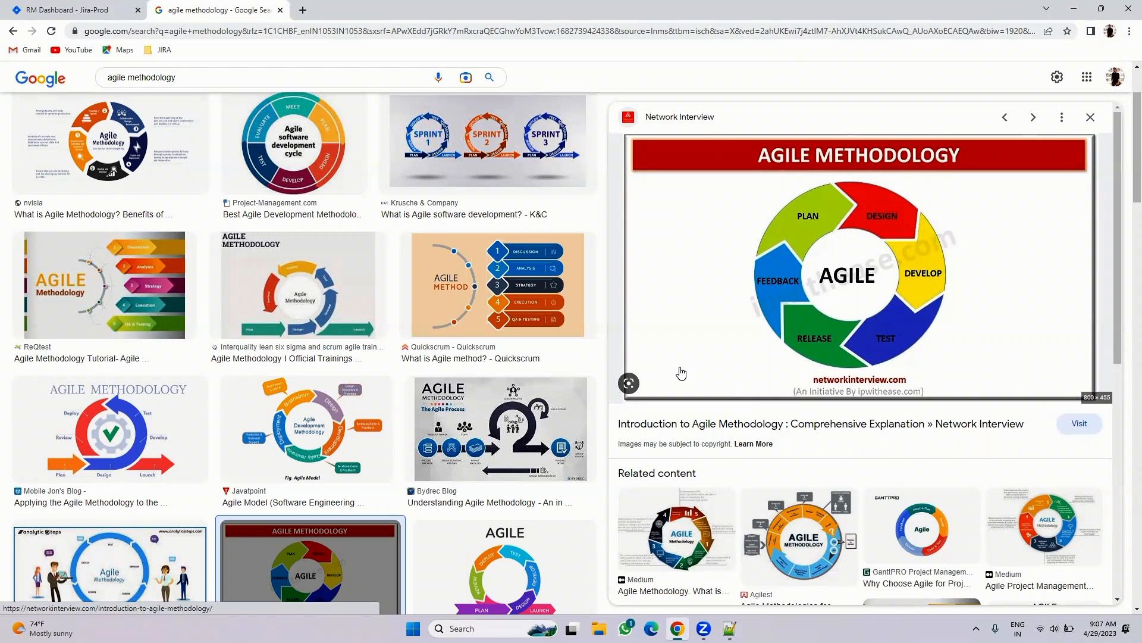
click(305, 254)
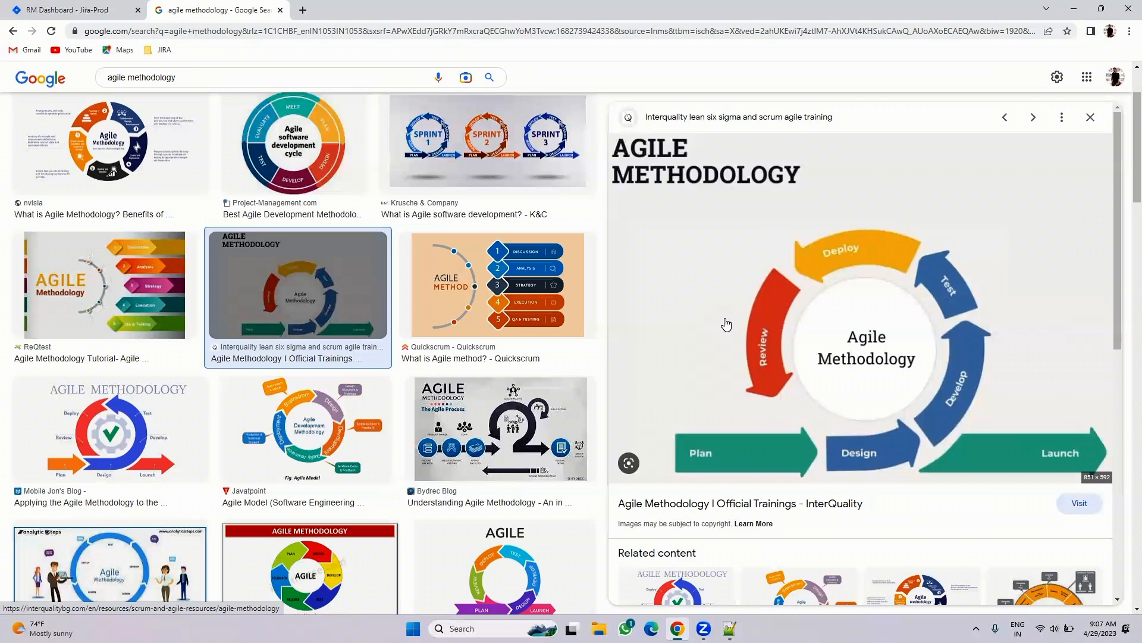
click(71, 10)
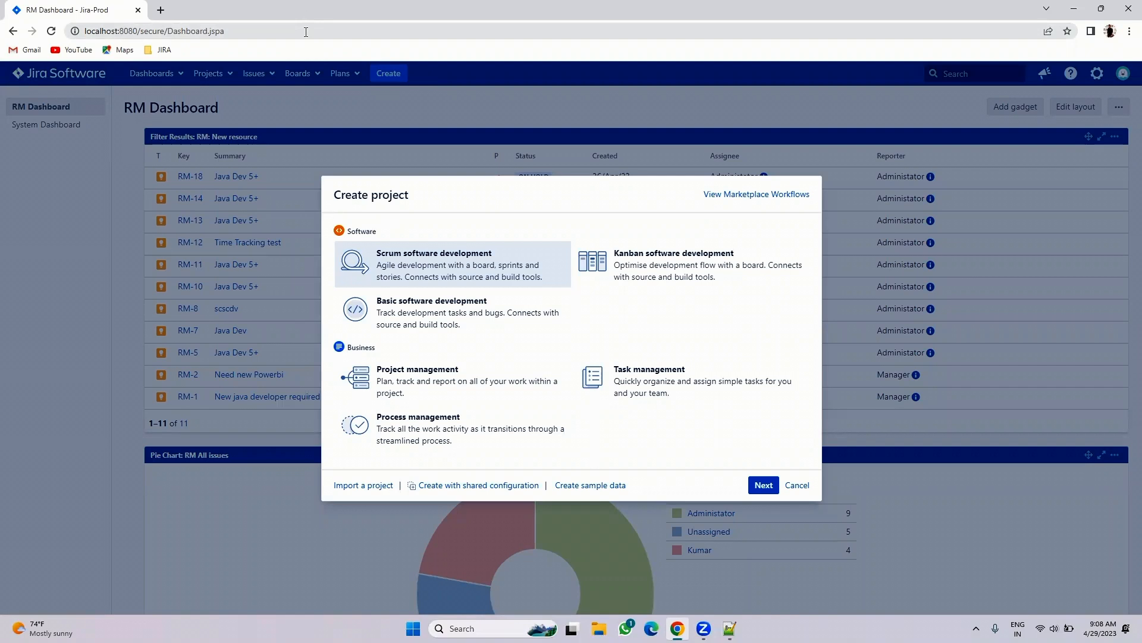
click(795, 487)
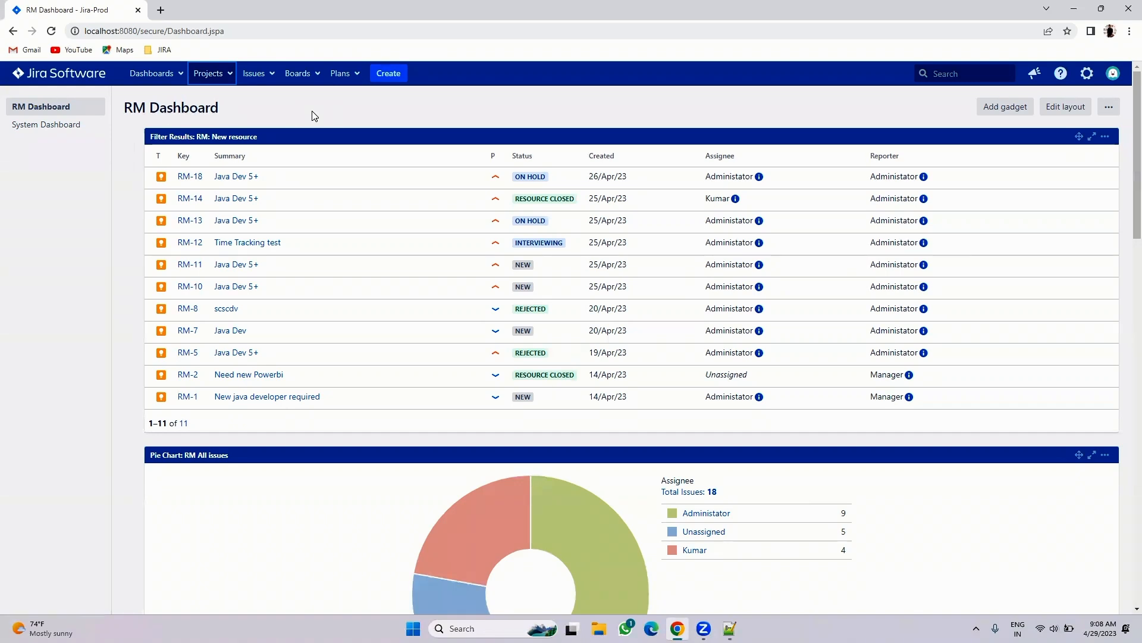
click(210, 73)
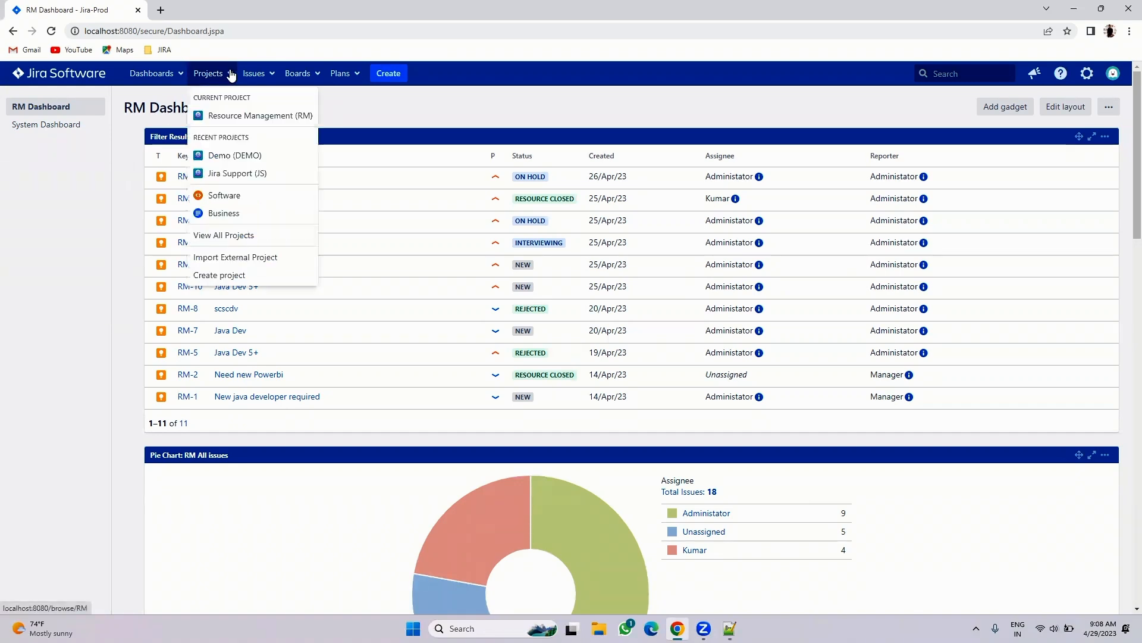
click(230, 276)
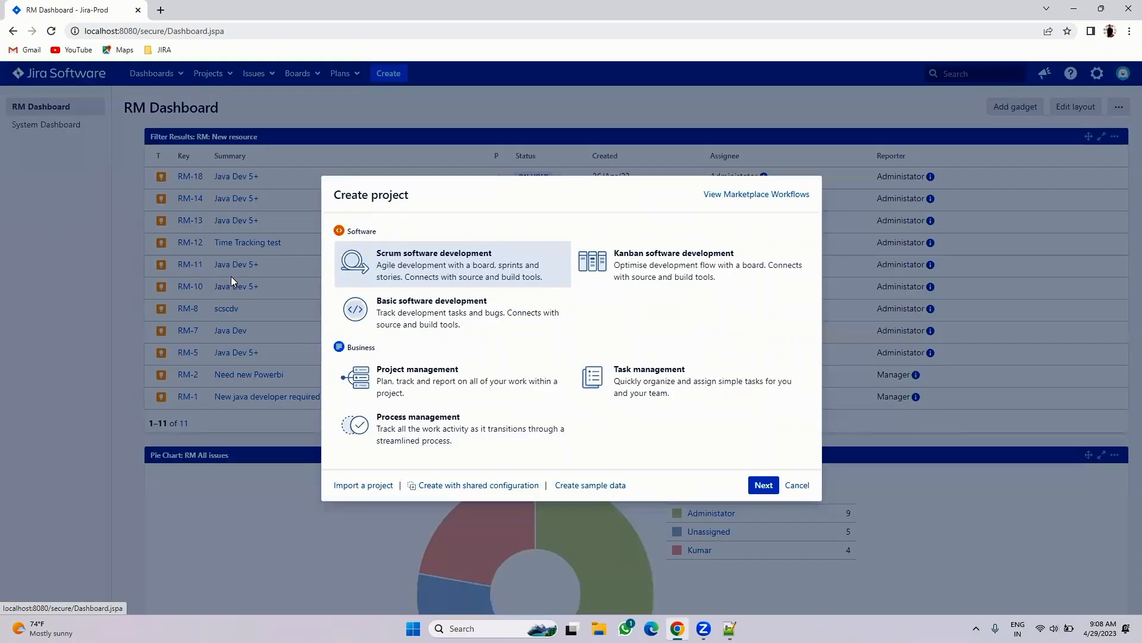
- Create the Scrum project named 'IOS Development' with key 'IOS'
click(765, 485)
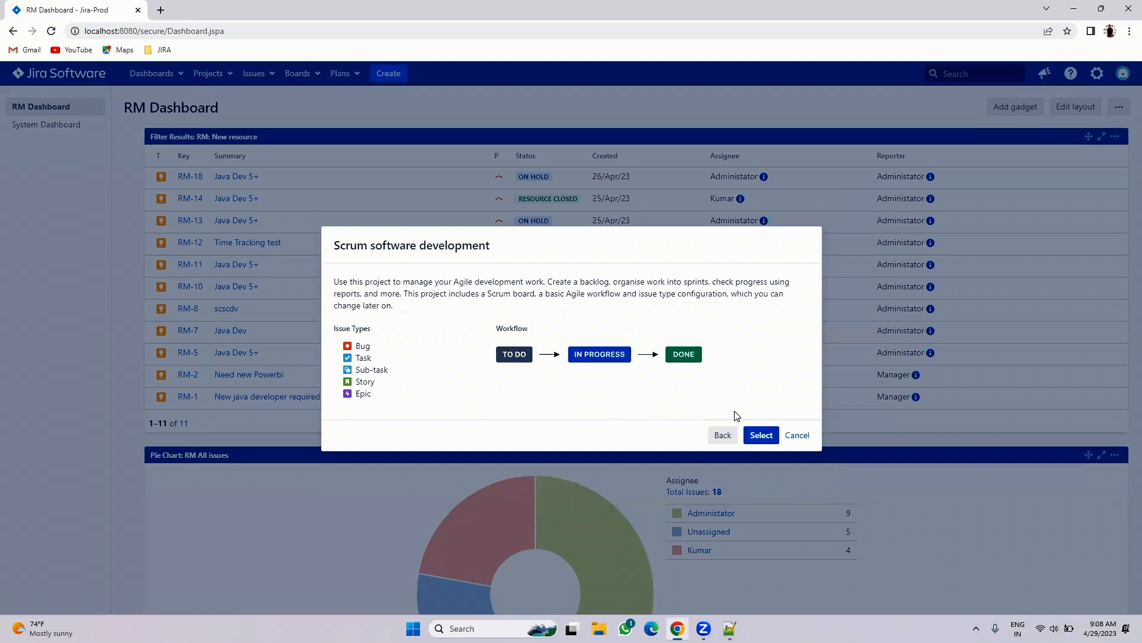
click(760, 435)
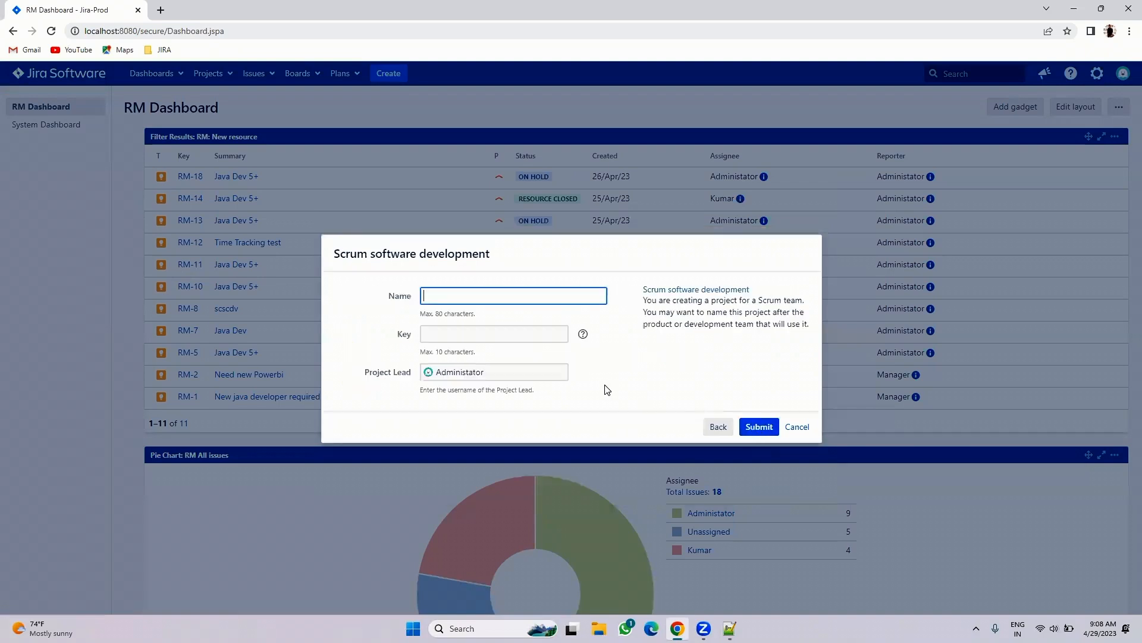
click(437, 299)
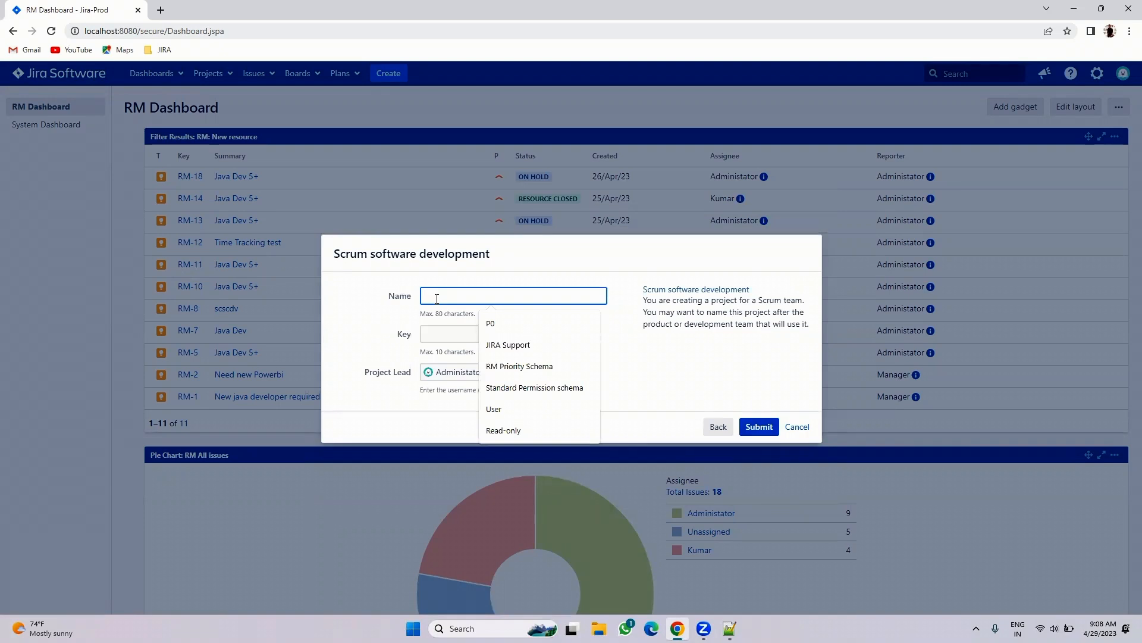
text(IOS D)
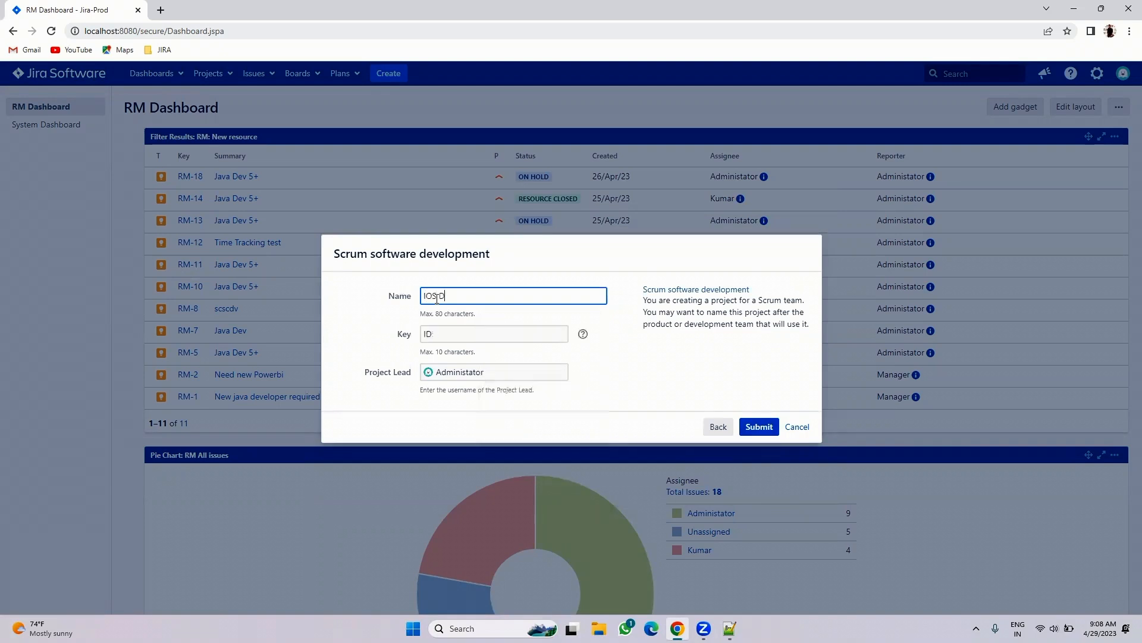
text(evelopment)
click(626, 370)
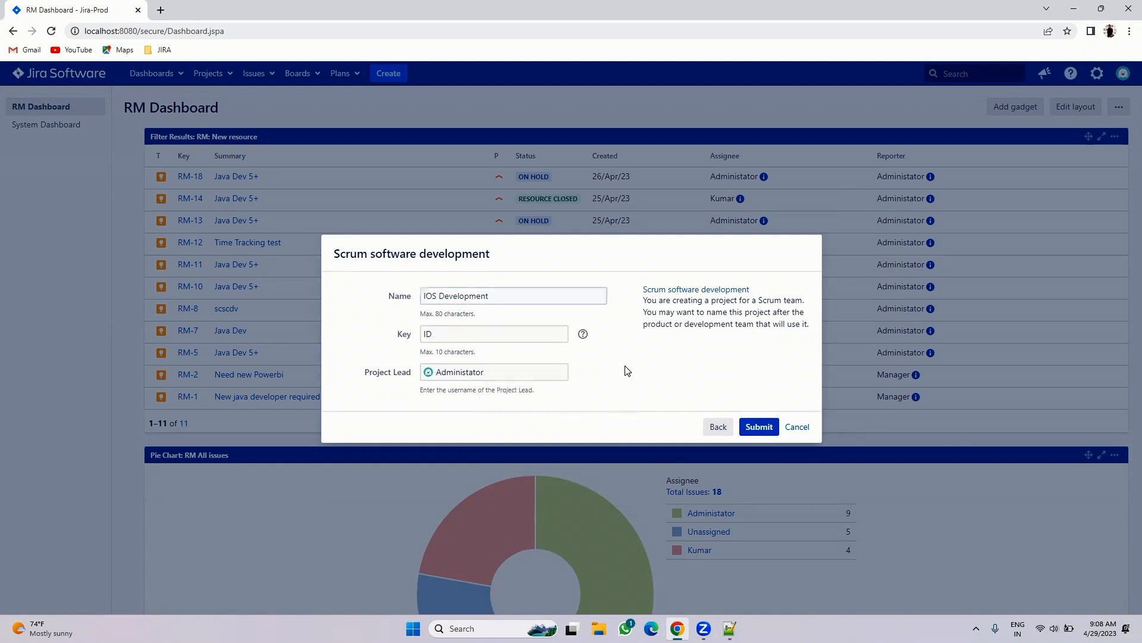
click(444, 331)
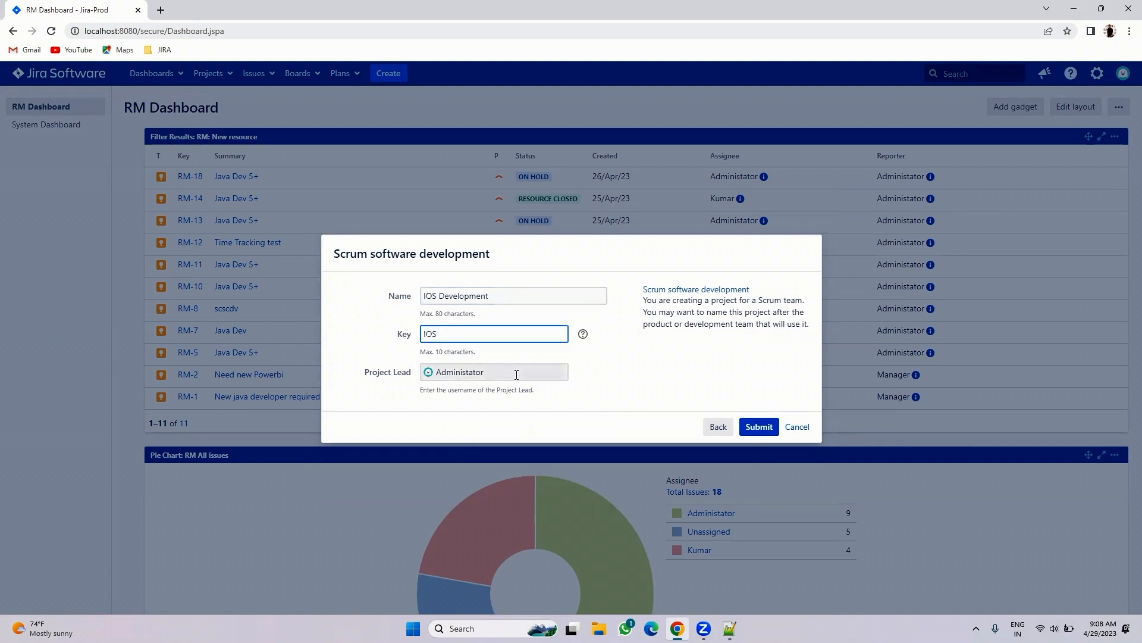
click(759, 427)
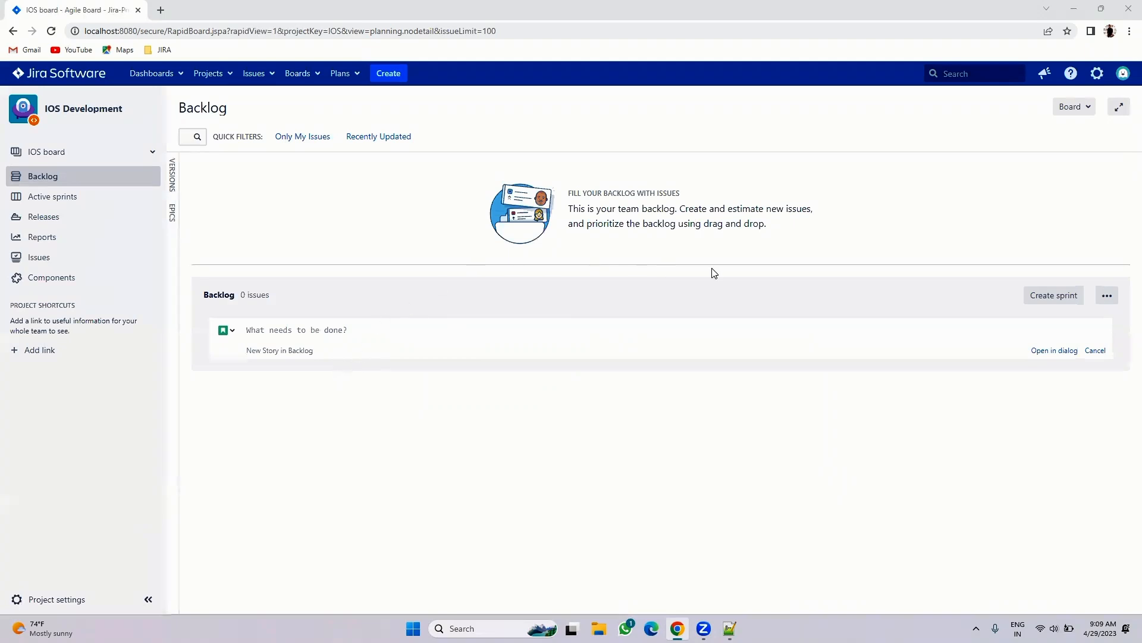
- Open the Resource Management project in a new tab and view its issues
click(231, 73)
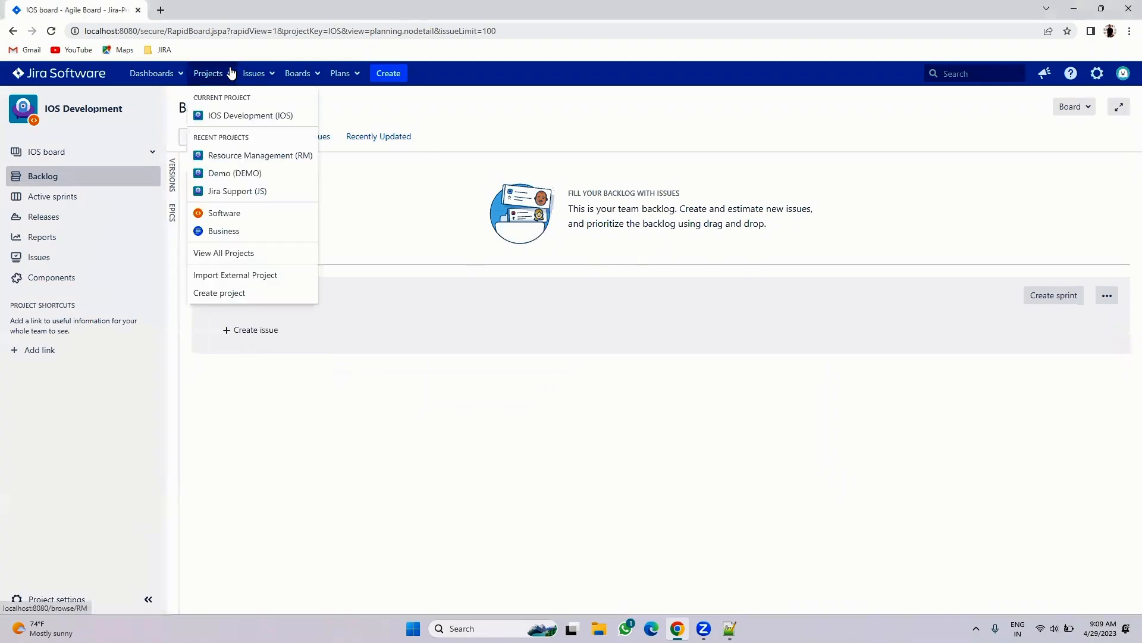
right_click(248, 155)
click(254, 161)
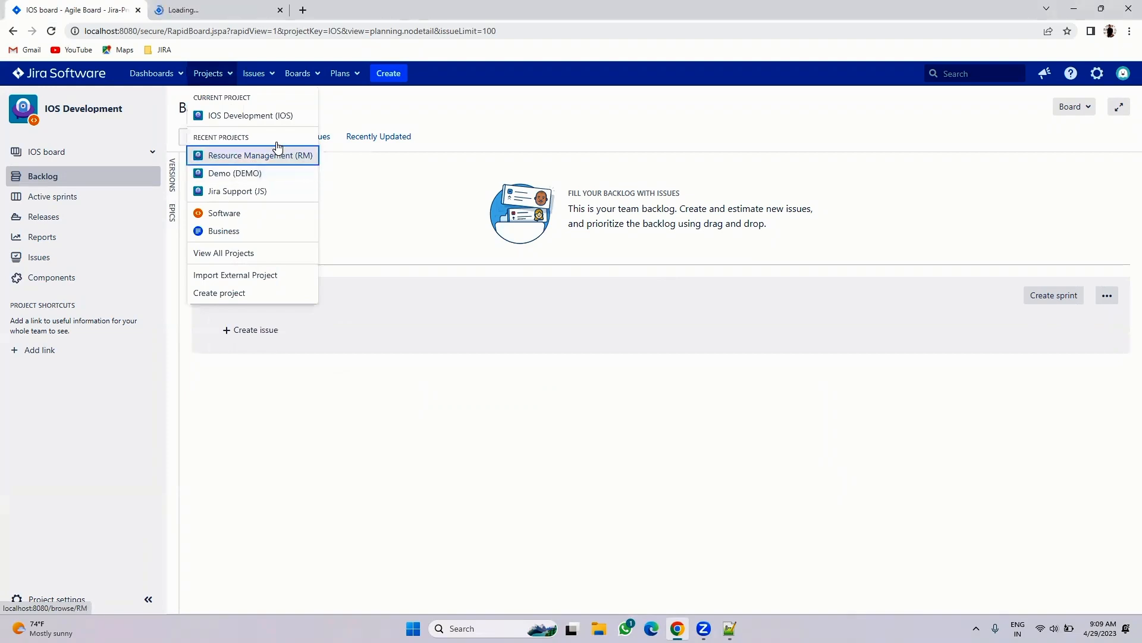
click(230, 8)
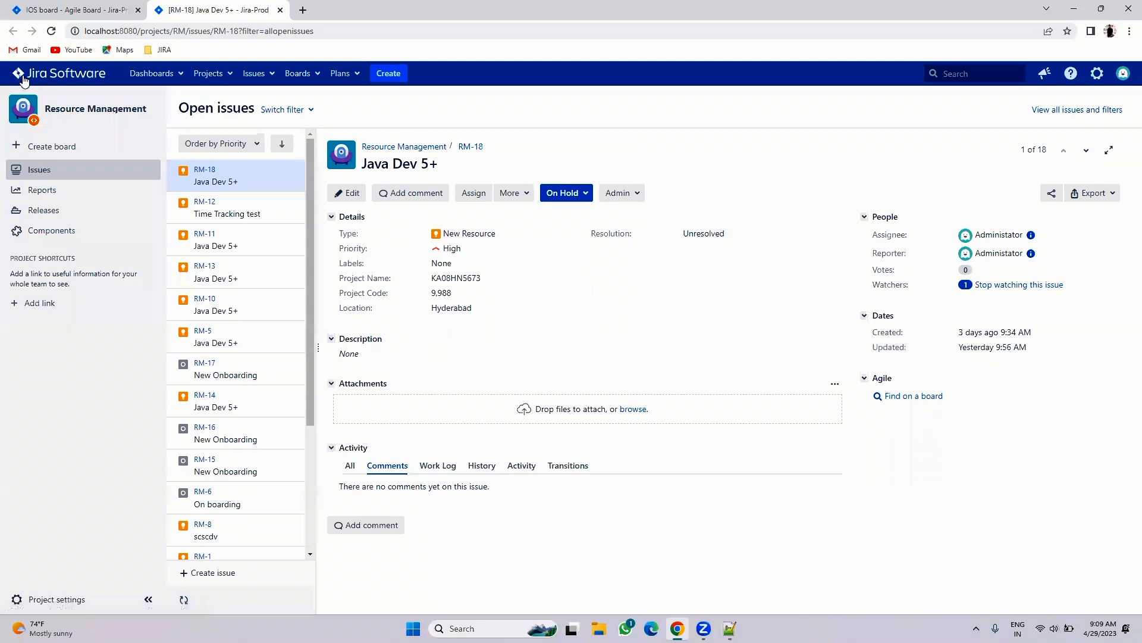
- Back on the IOS Development backlog, expand the Epics and Versions panels
click(45, 10)
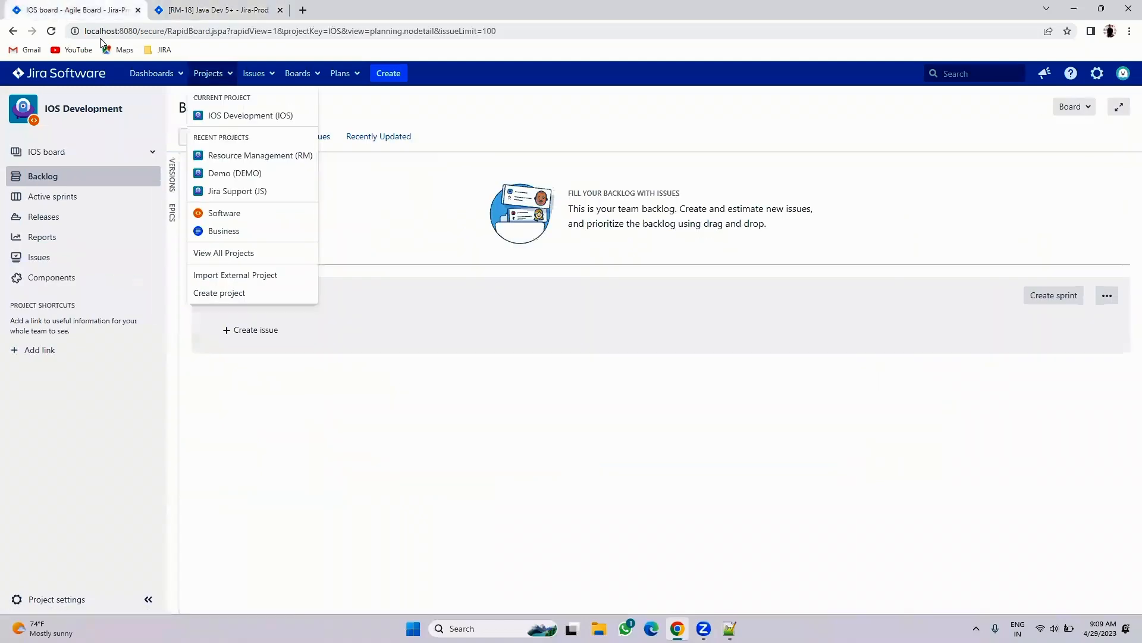
click(118, 443)
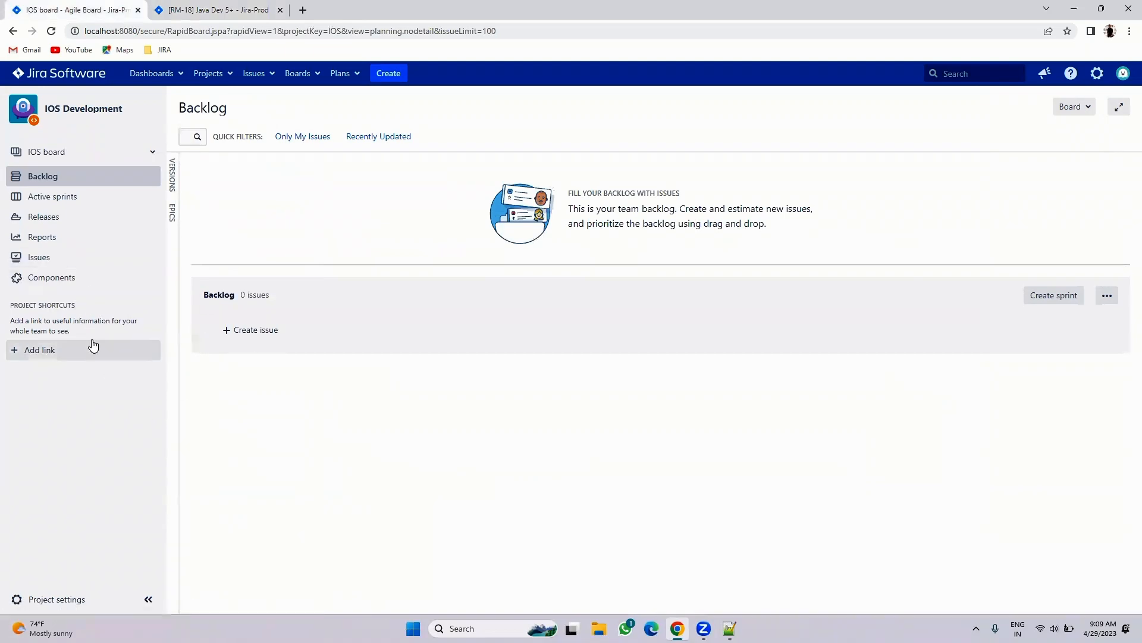
click(53, 153)
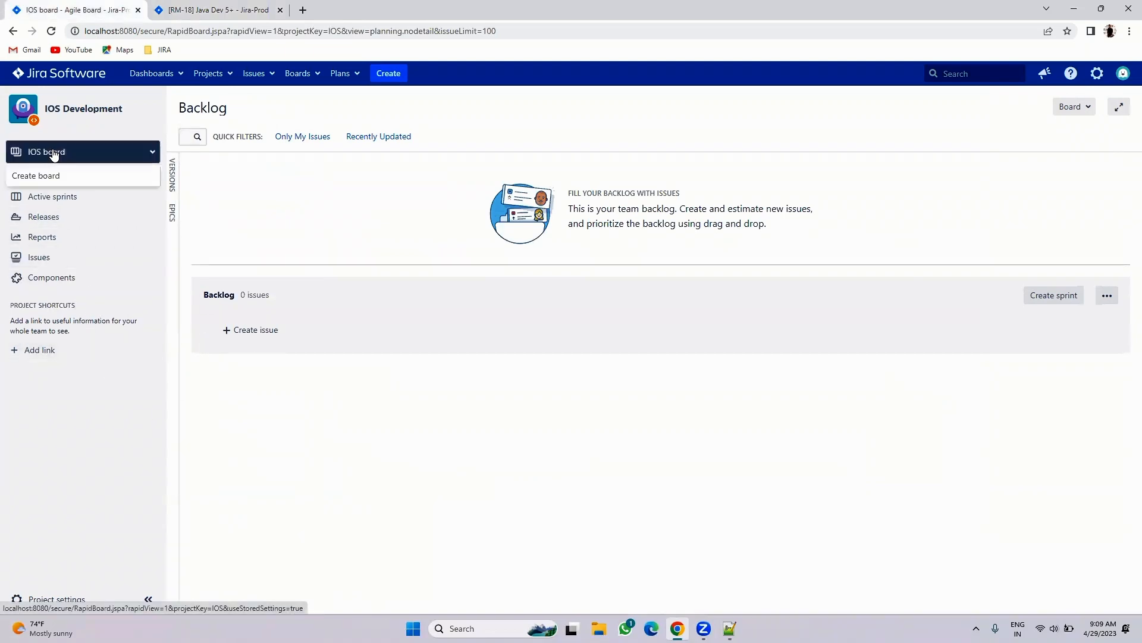
click(15, 467)
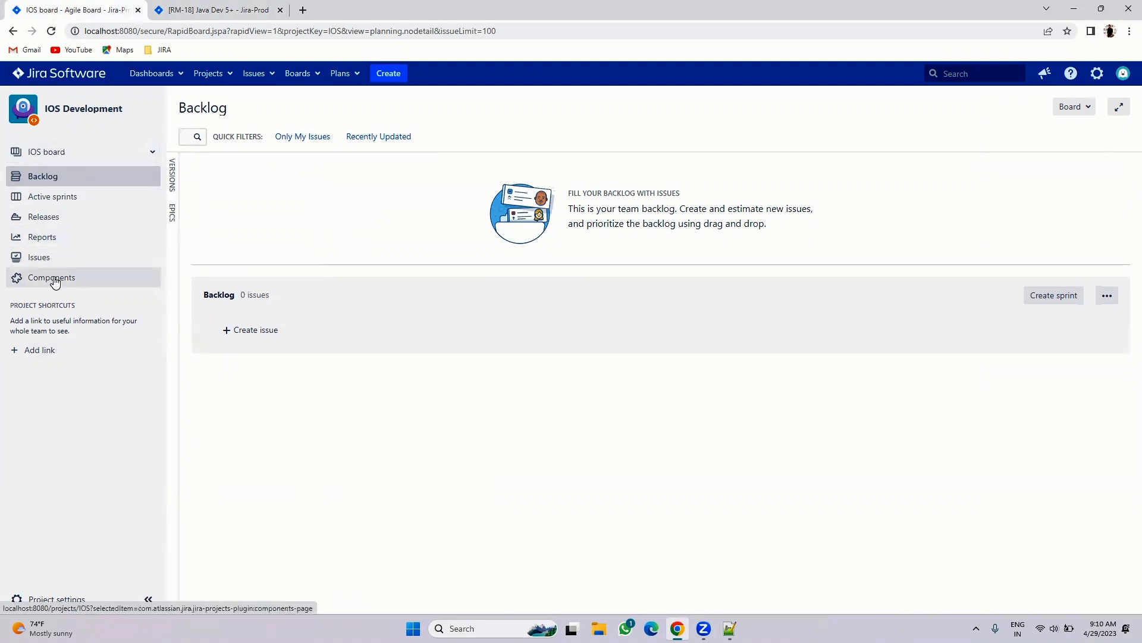
click(173, 213)
click(172, 185)
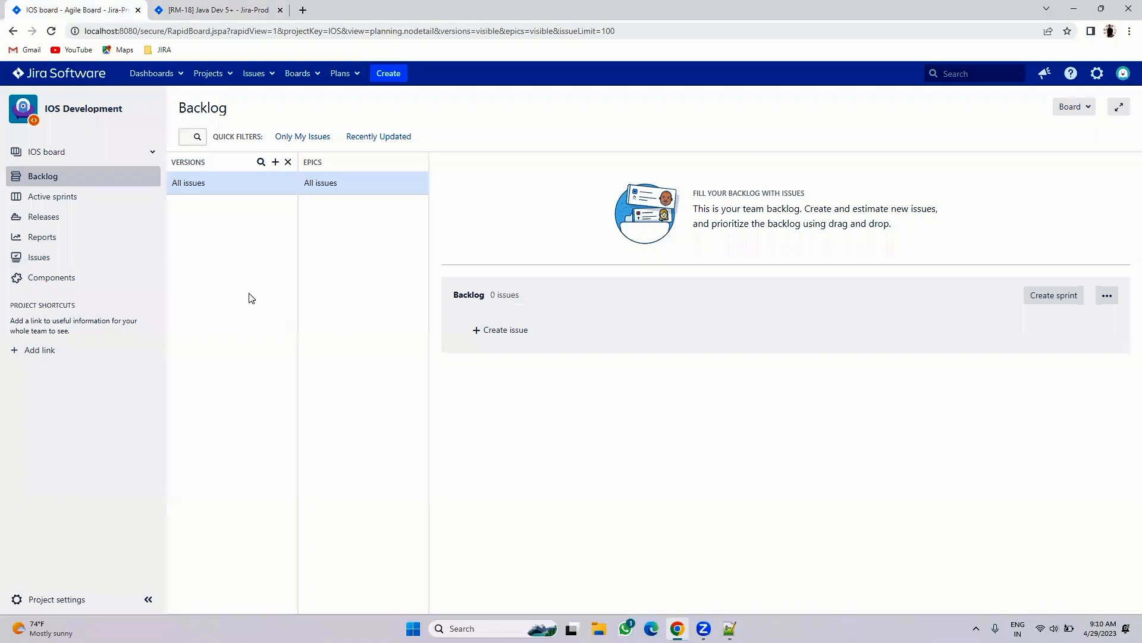
- Open IOS Development and open IOS board in a new tab placed second
click(226, 74)
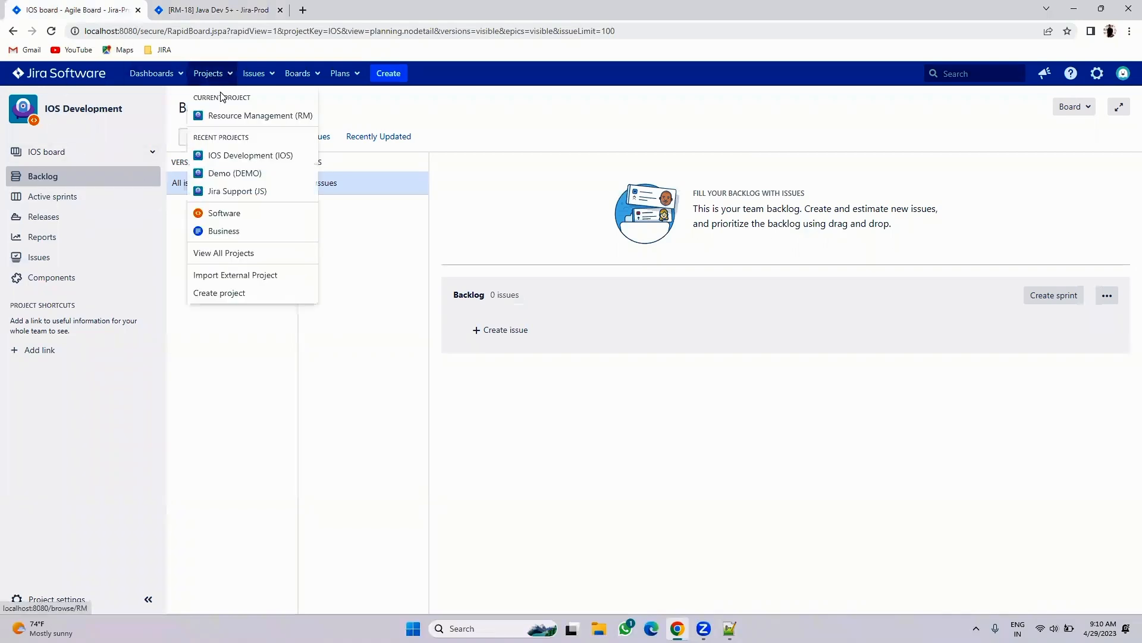
click(235, 156)
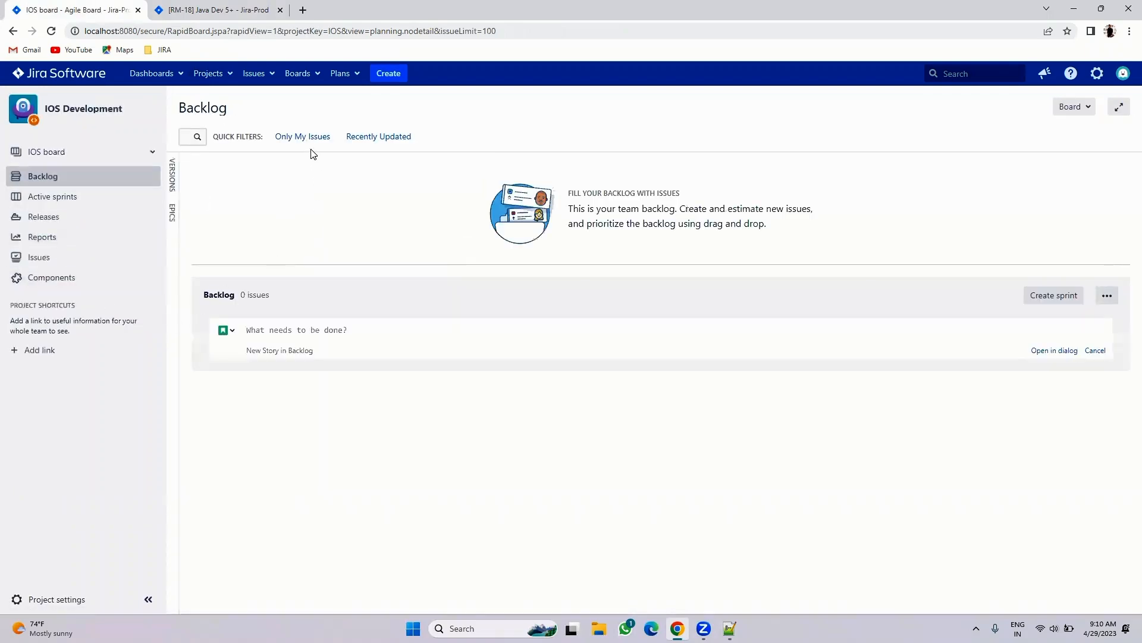
click(314, 81)
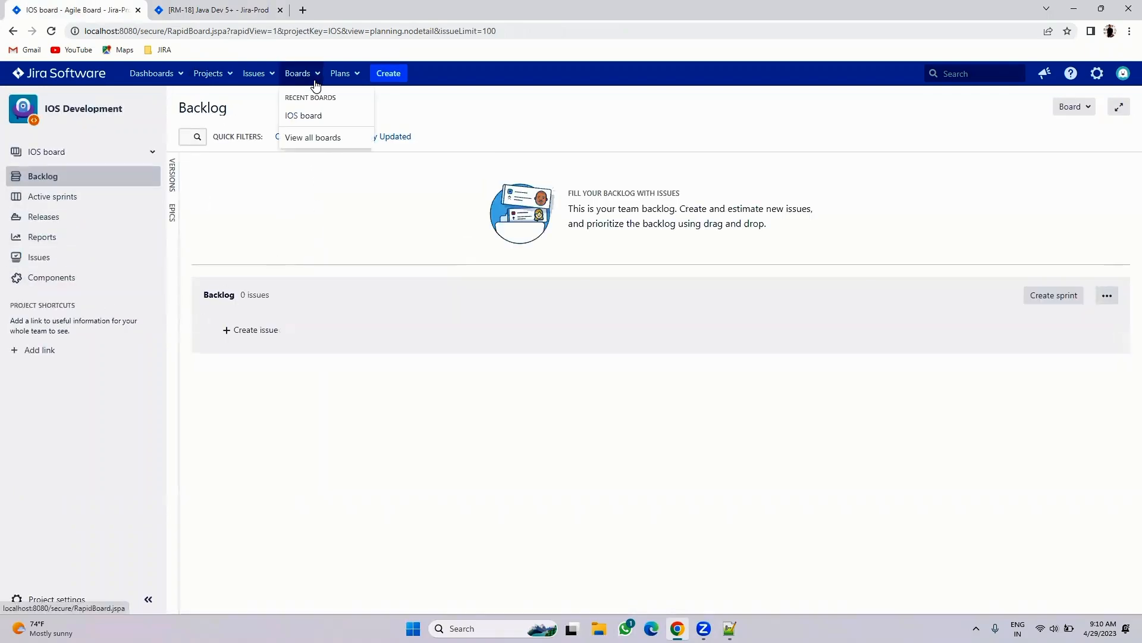
right_click(305, 119)
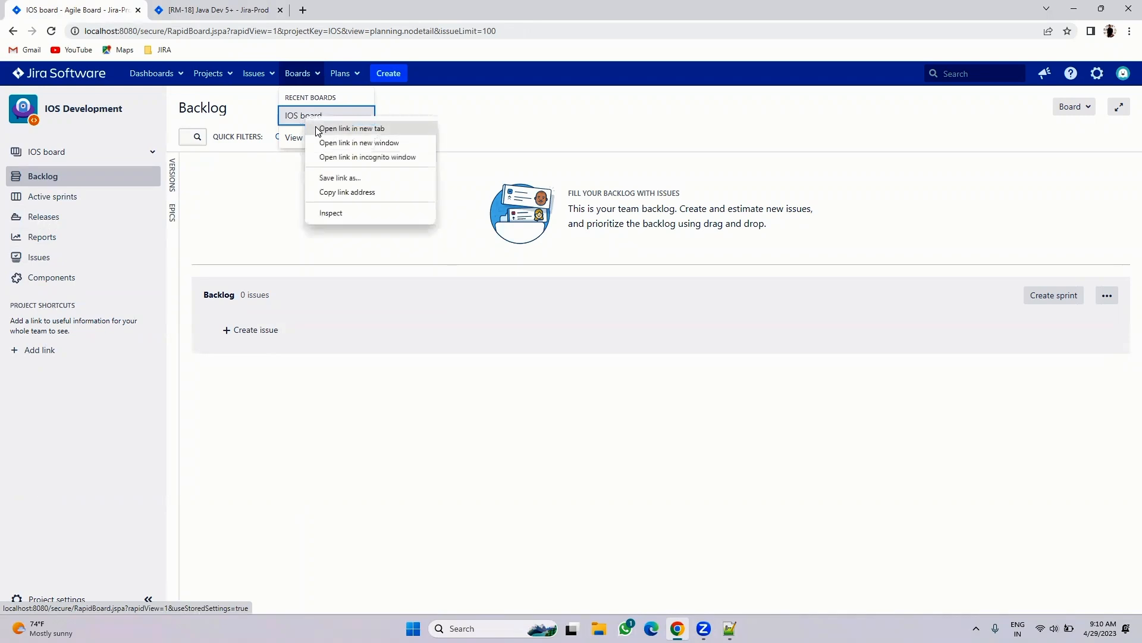
click(318, 129)
drag(344, 4, 257, 8)
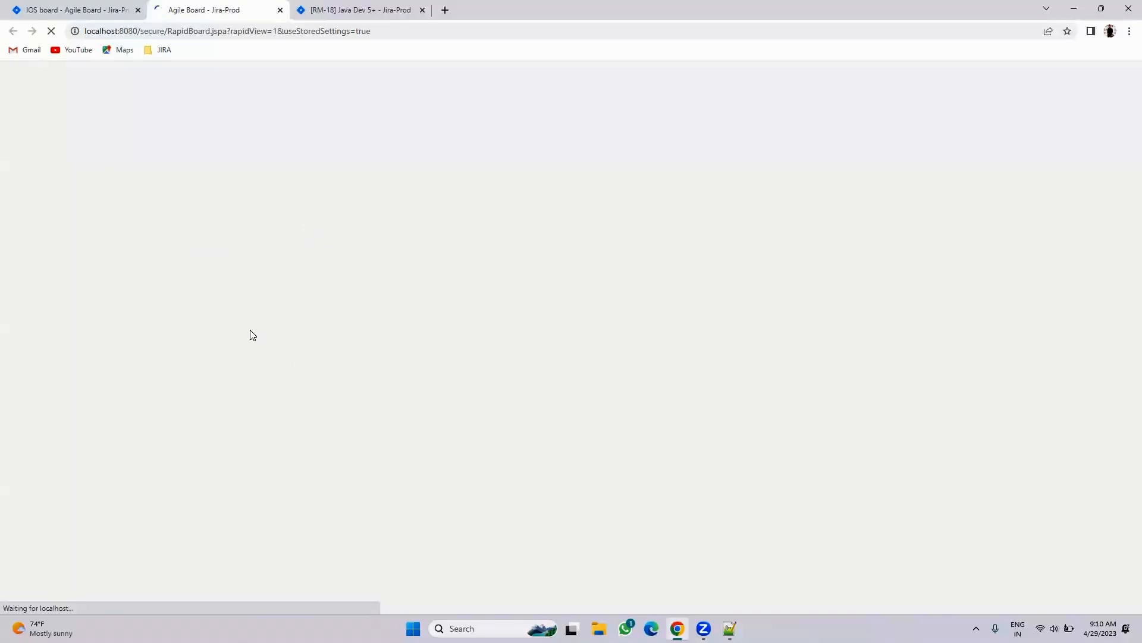
click(40, 5)
click(196, 6)
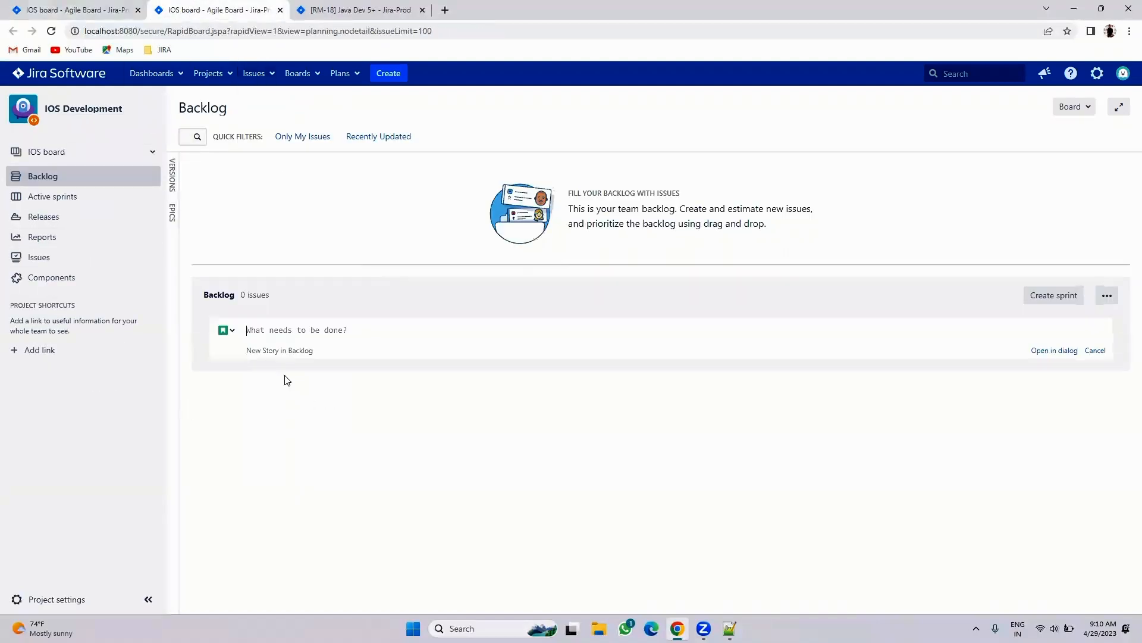
- Reload IOS board in the second tab and reopen IOS Development in the first tab
click(298, 74)
click(317, 116)
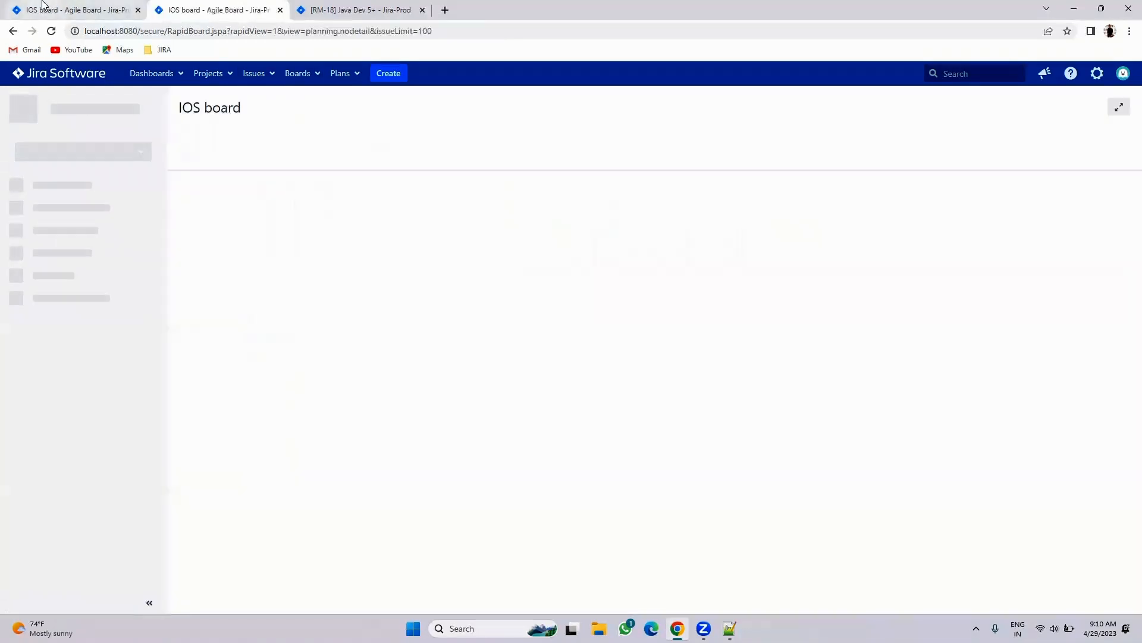
click(61, 8)
mouse_move(218, 76)
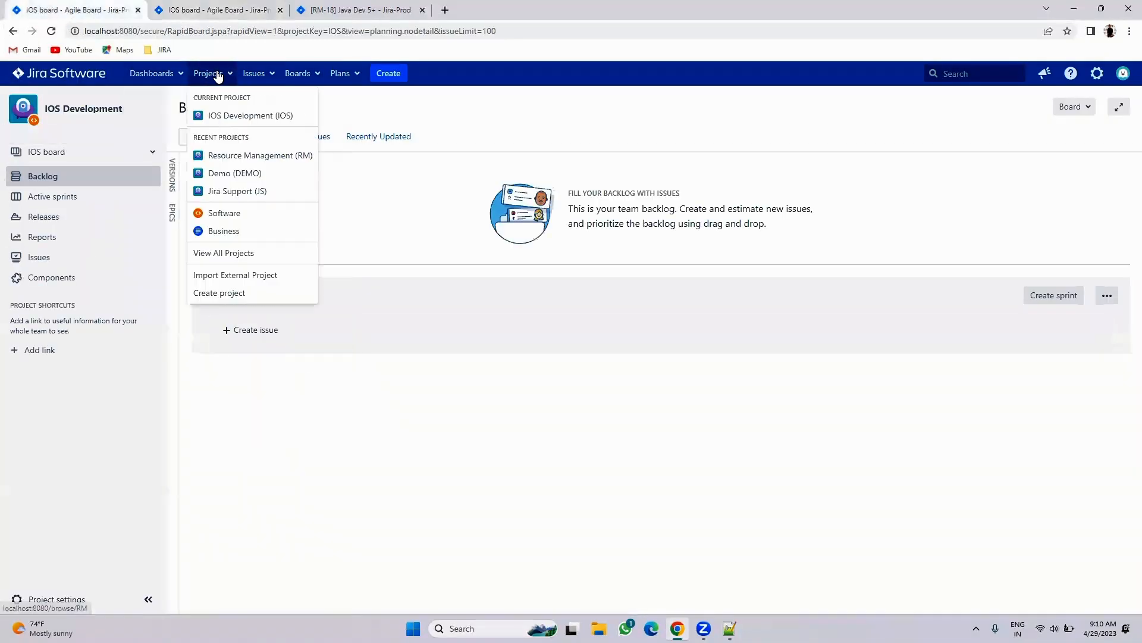
click(218, 117)
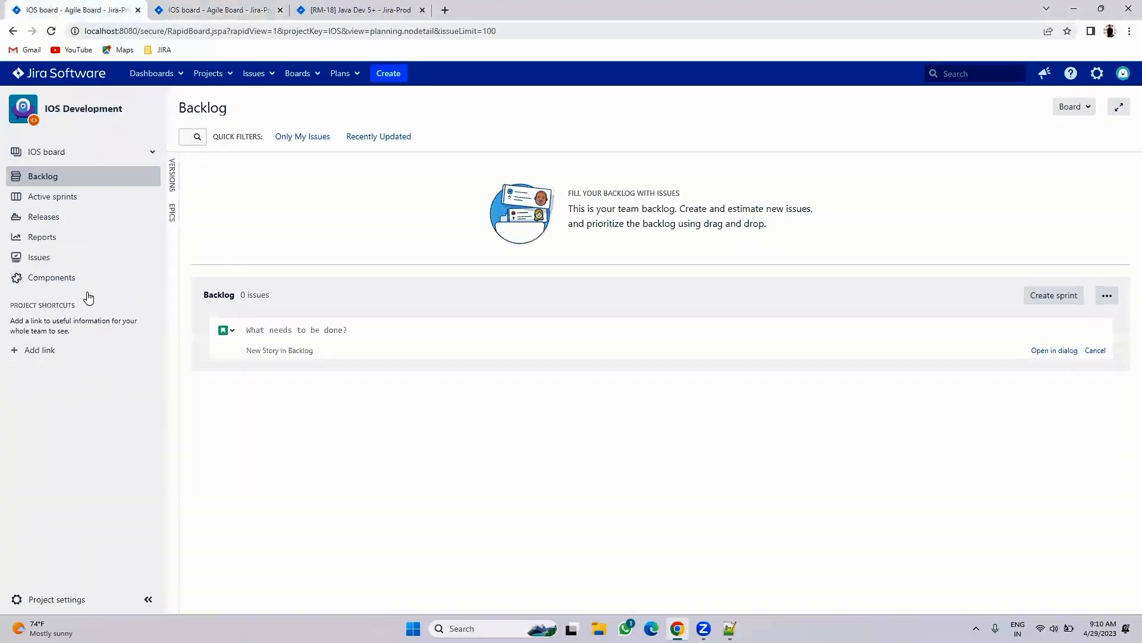
click(223, 10)
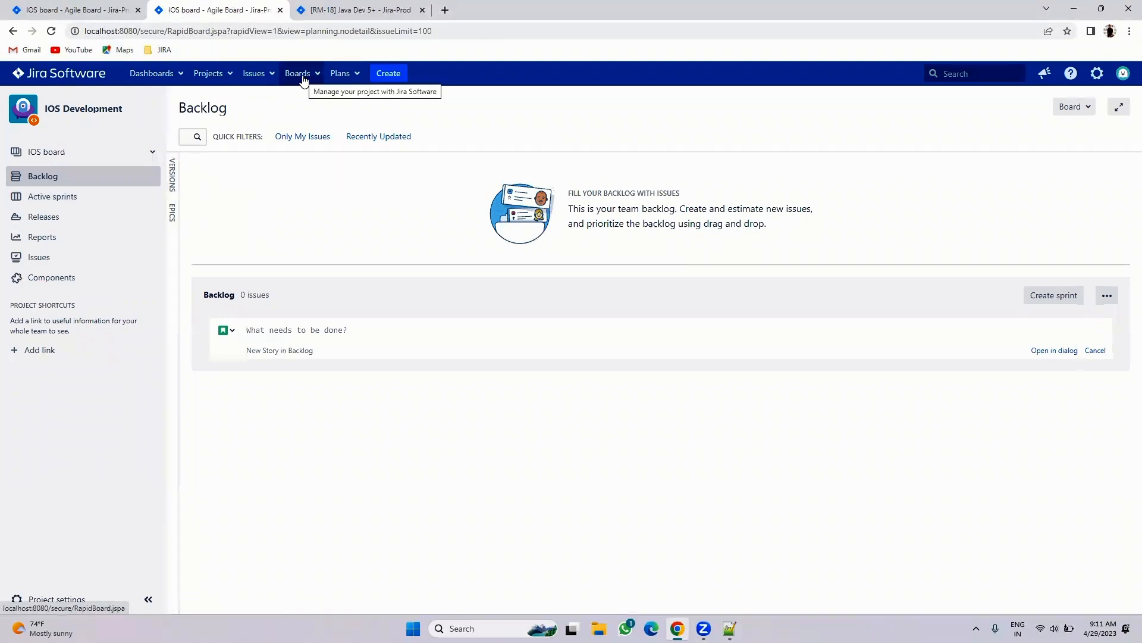
click(1095, 76)
- Open Configure for IOS board and select its filter query 'project = IOS ORDER BY Rank ASC'
click(826, 120)
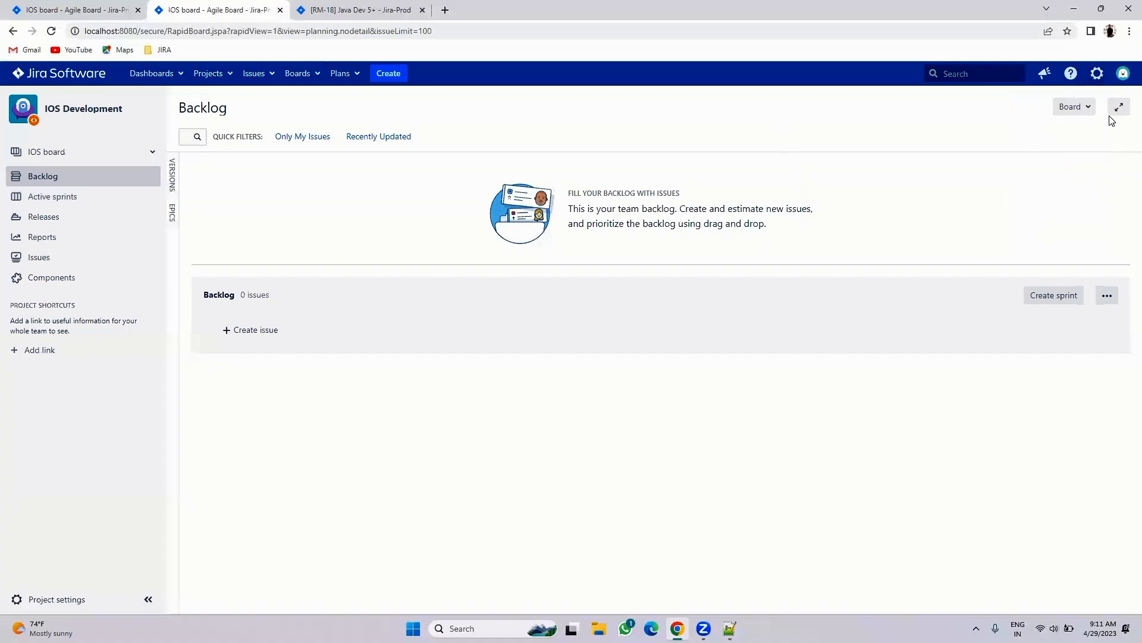
click(1080, 107)
click(1047, 127)
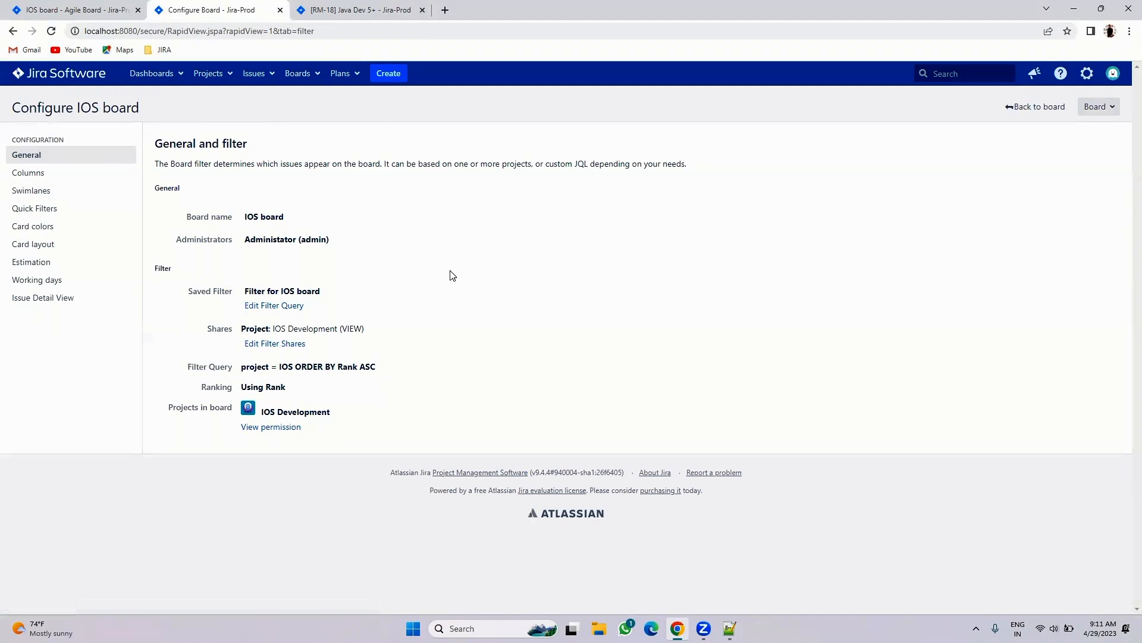
drag(238, 370, 403, 363)
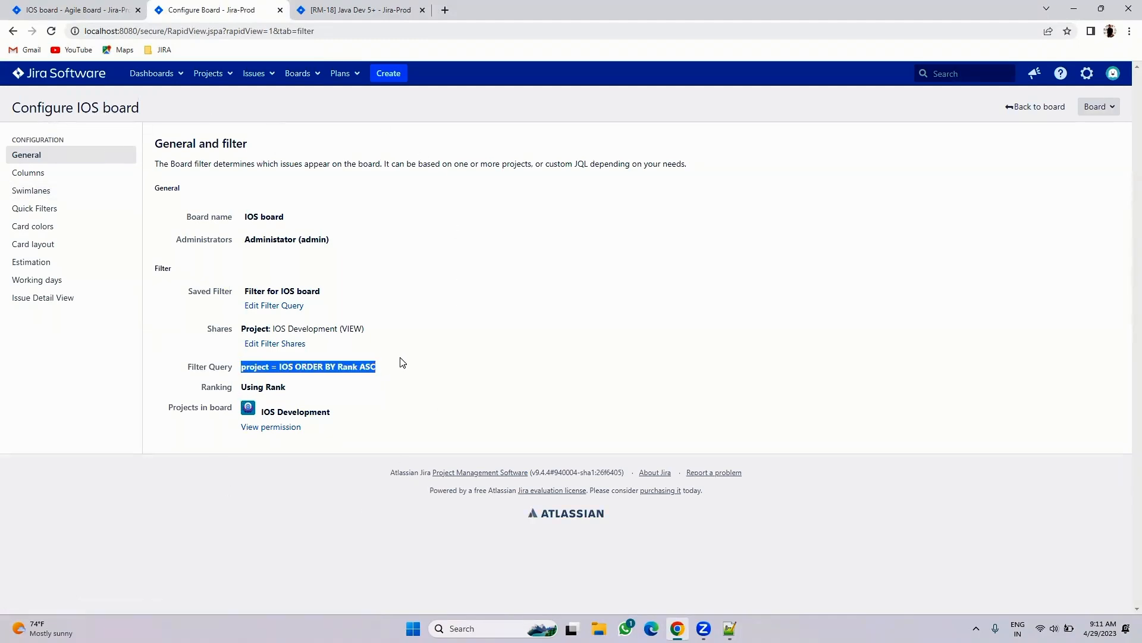
- In the RM-18 tab, open 'Filter for IOS board' from Manage filters > My
click(330, 8)
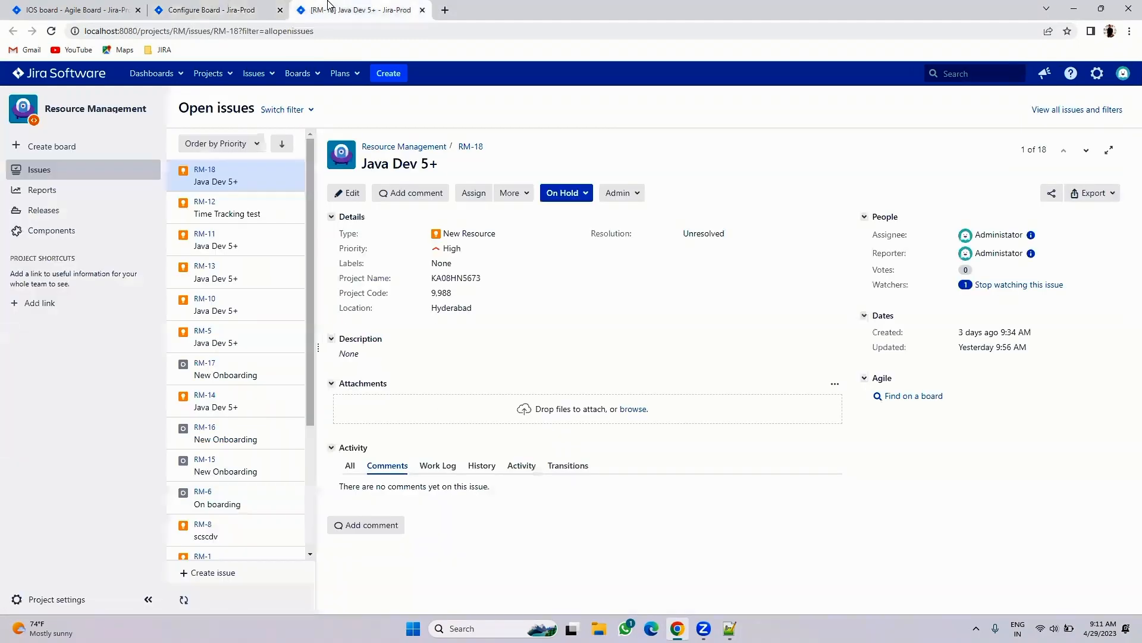
click(259, 74)
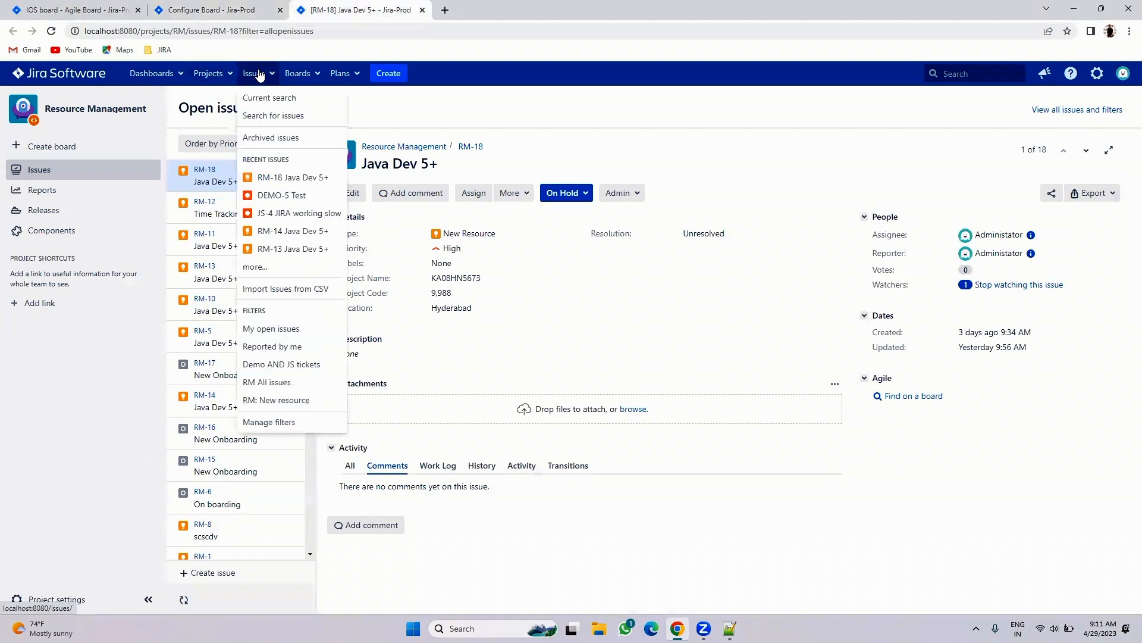
right_click(264, 120)
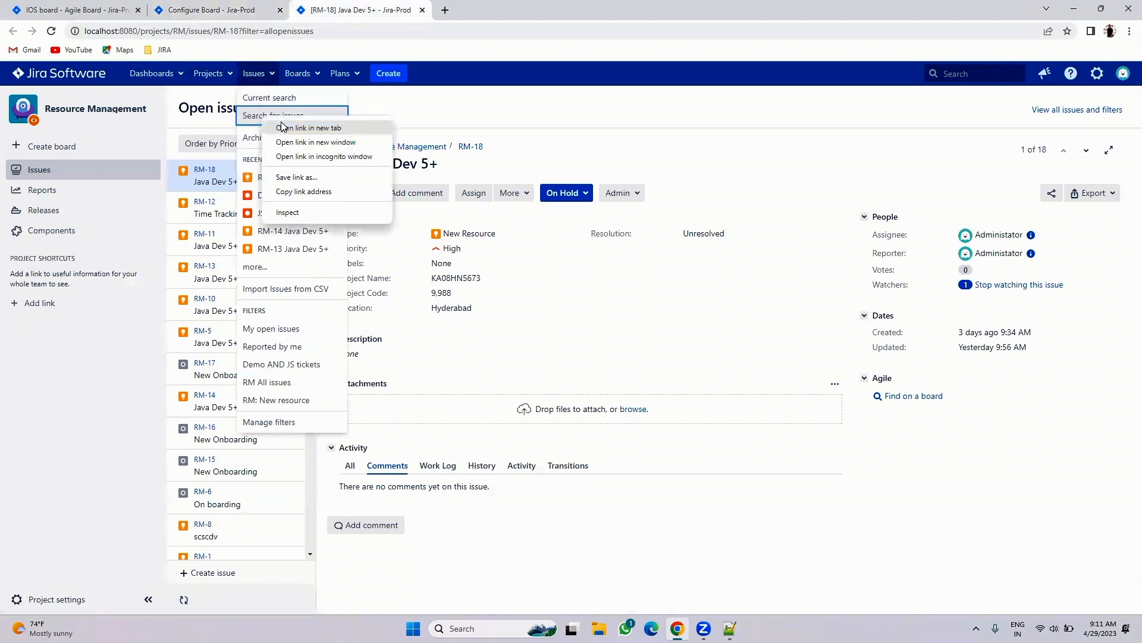
click(273, 422)
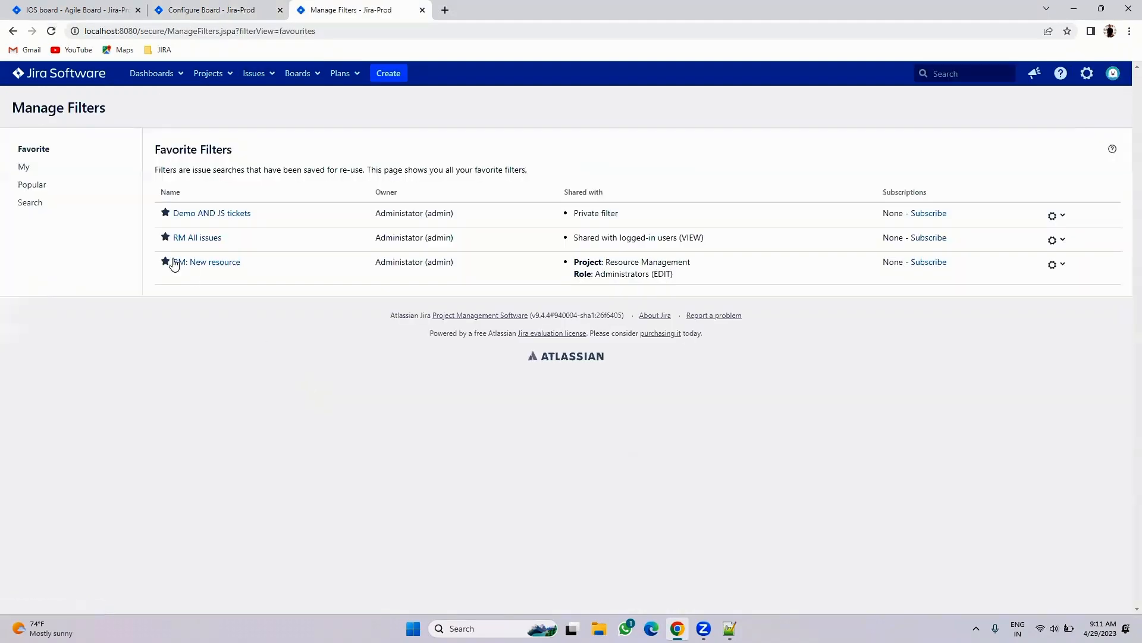
click(38, 171)
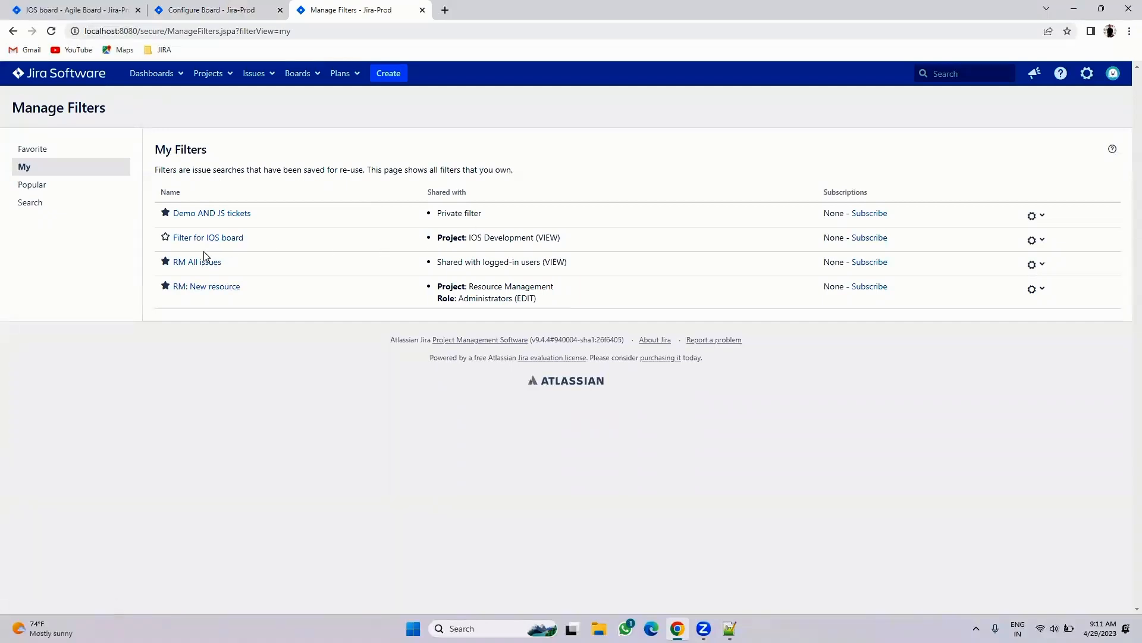
click(189, 237)
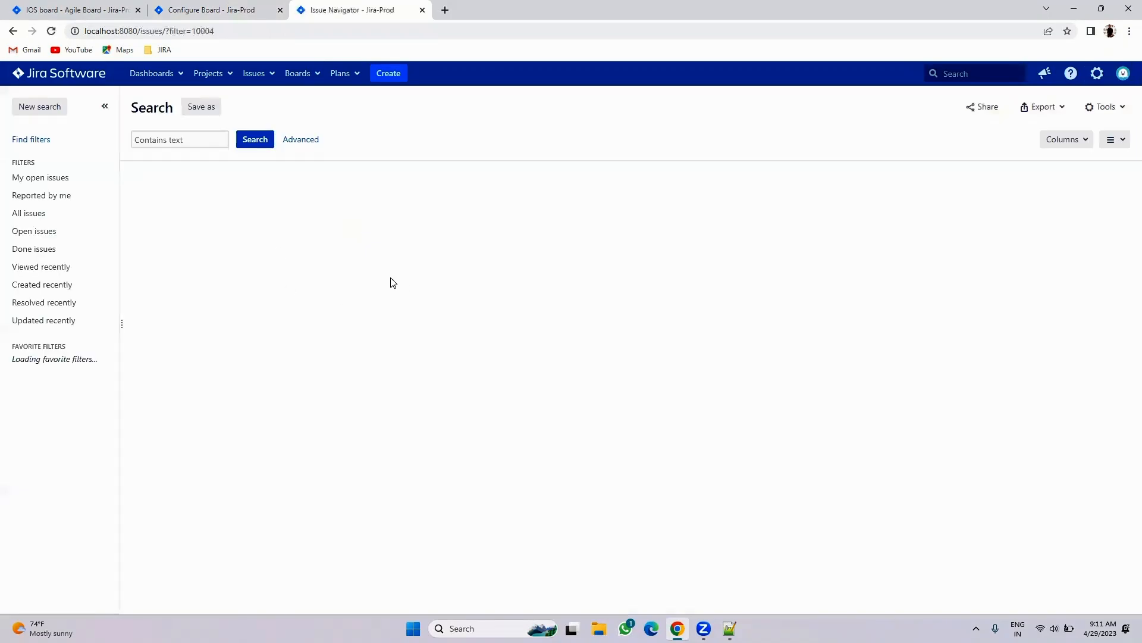
- Check the backlog, configuration and filter tabs, then return to the IOS board backlog
click(39, 9)
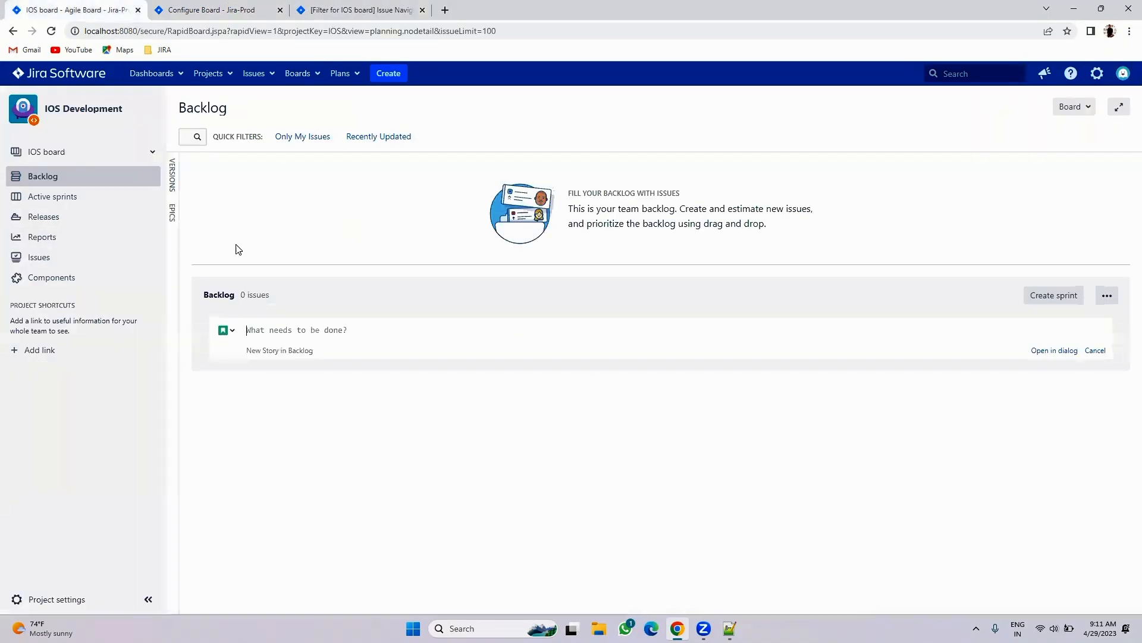
click(204, 10)
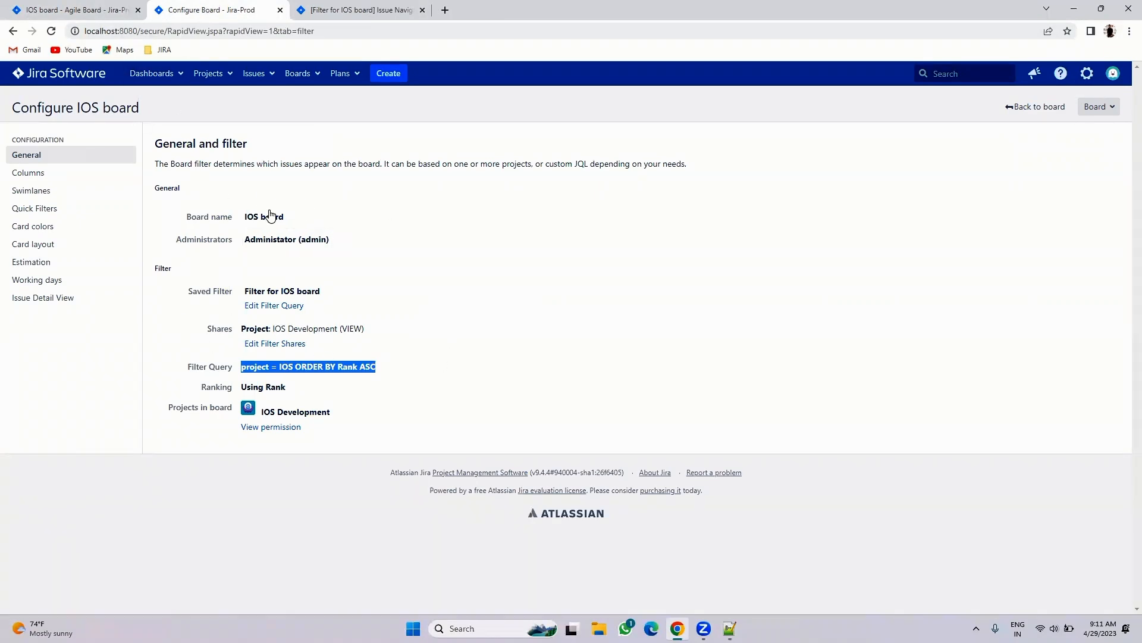
click(374, 14)
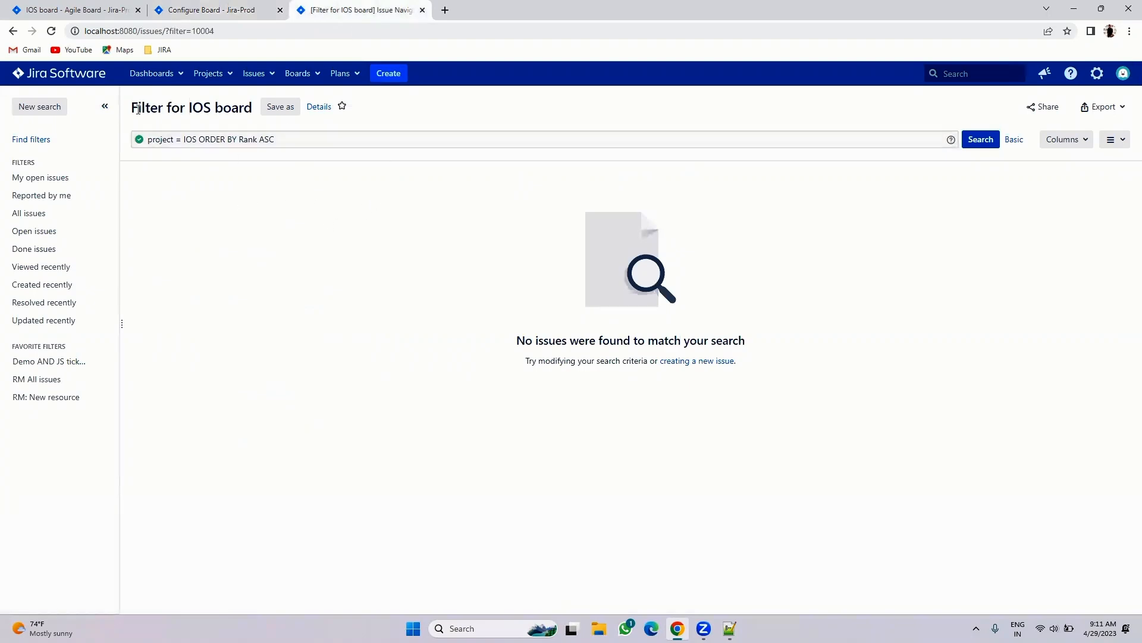
click(78, 9)
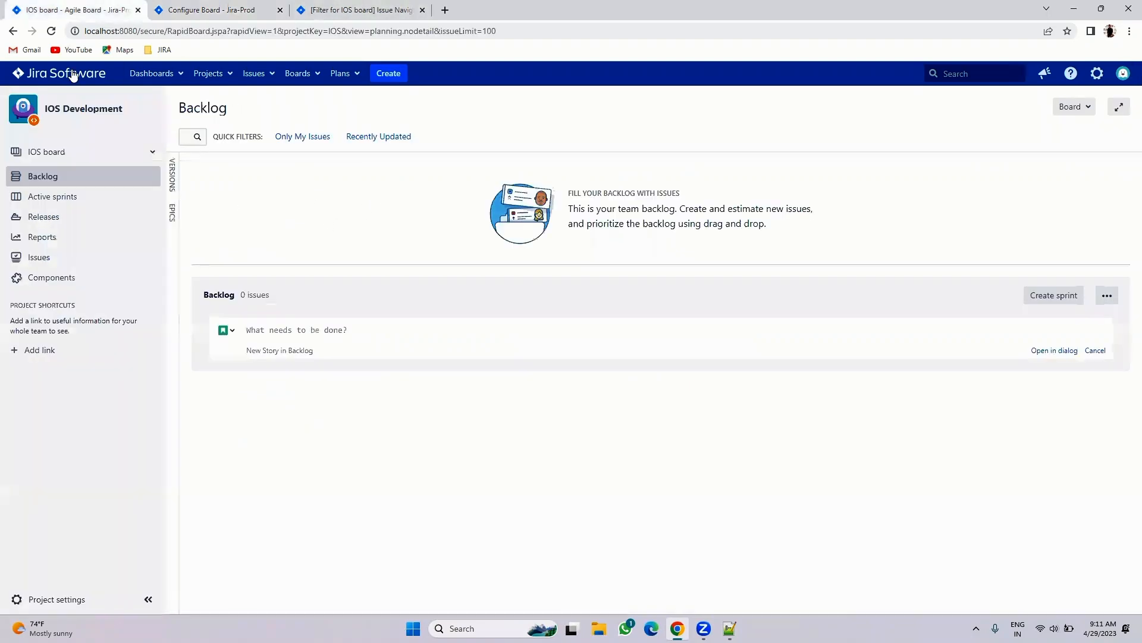
- Create an issue with summary 'Test 1' and reopen the backlog
click(391, 75)
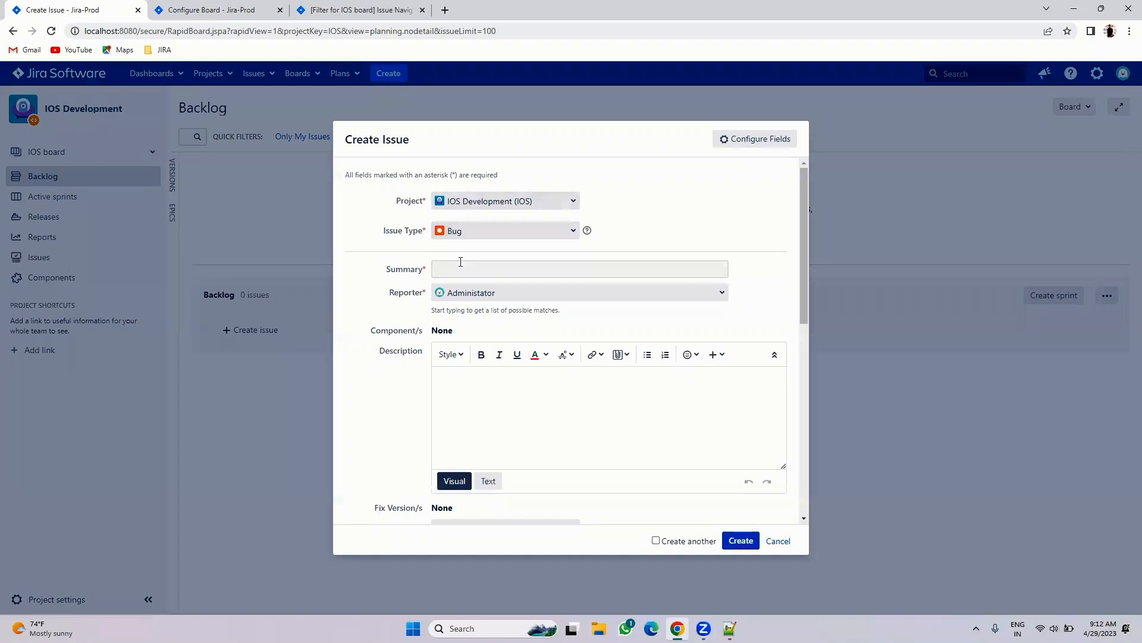
click(447, 269)
text(Test 1)
click(749, 542)
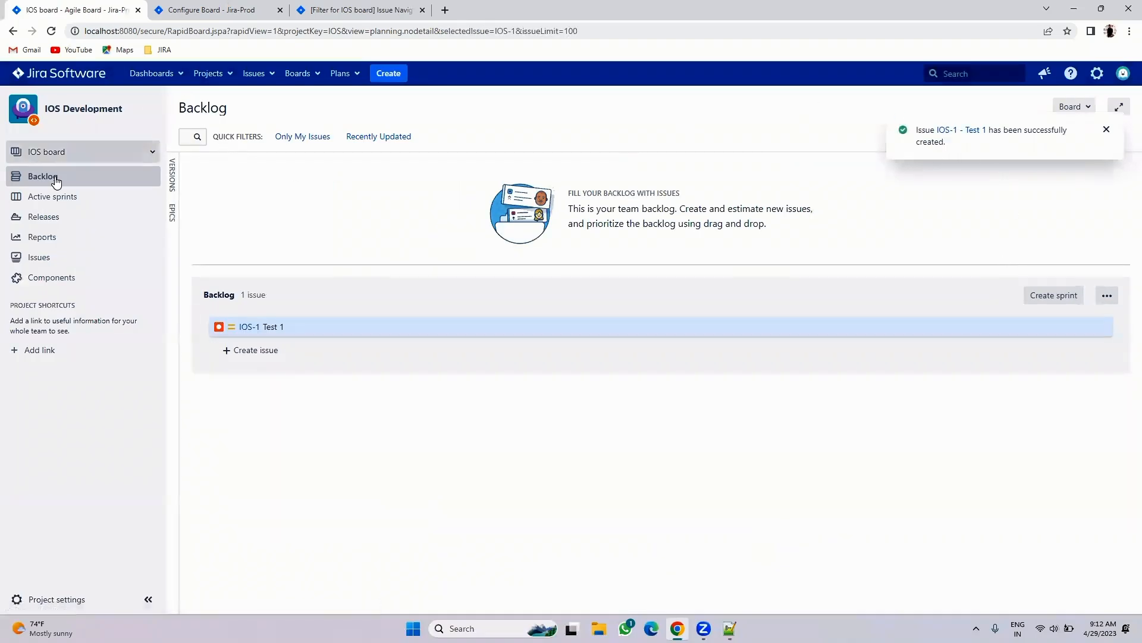
click(36, 182)
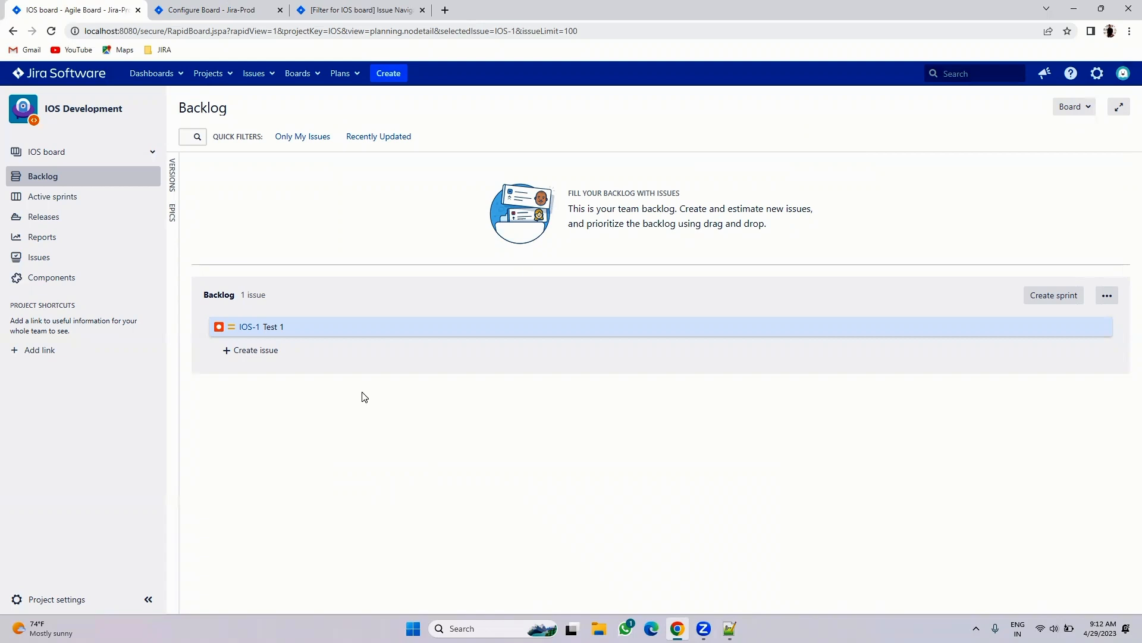
- Recheck the board configuration and filter tabs, reopen IOS Development, and add blank lines in Notepad++
click(205, 10)
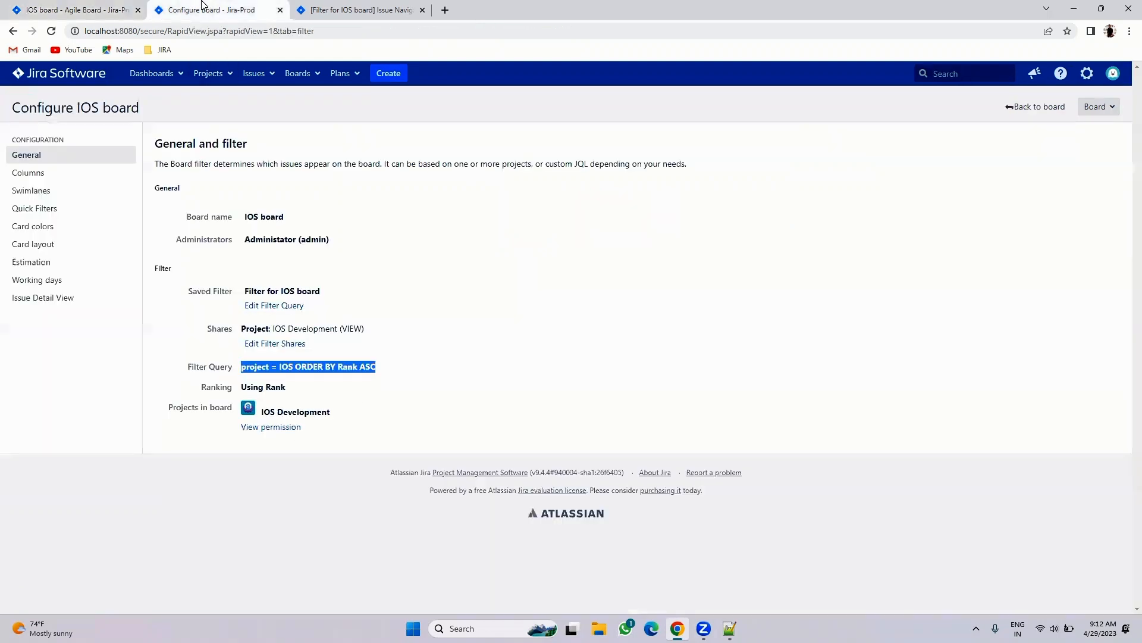
click(12, 31)
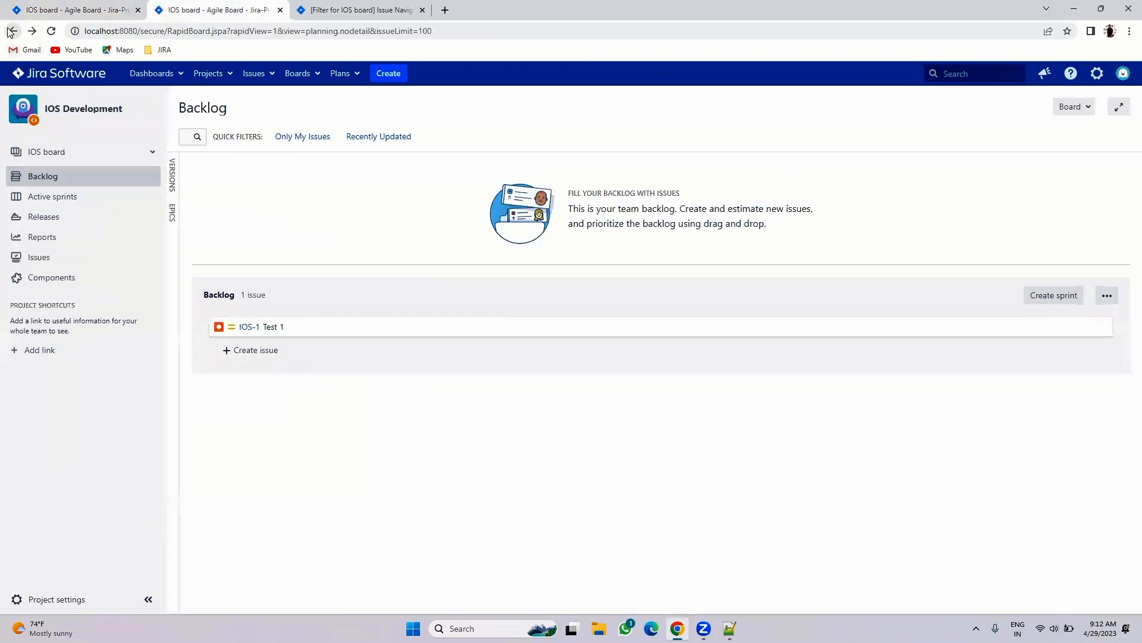
click(361, 10)
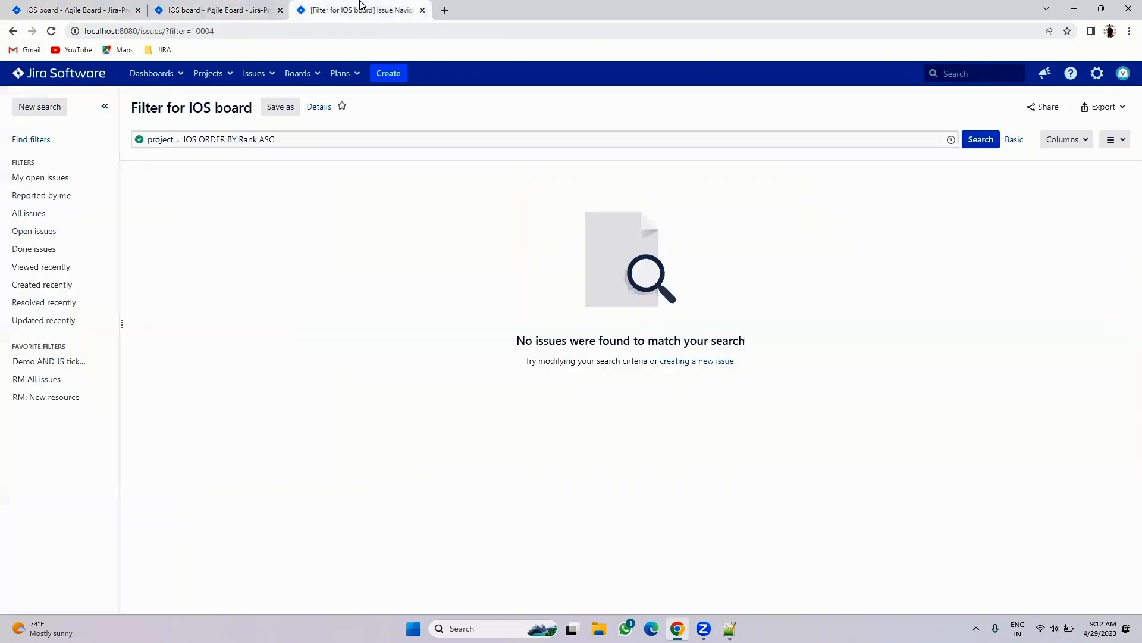
click(222, 75)
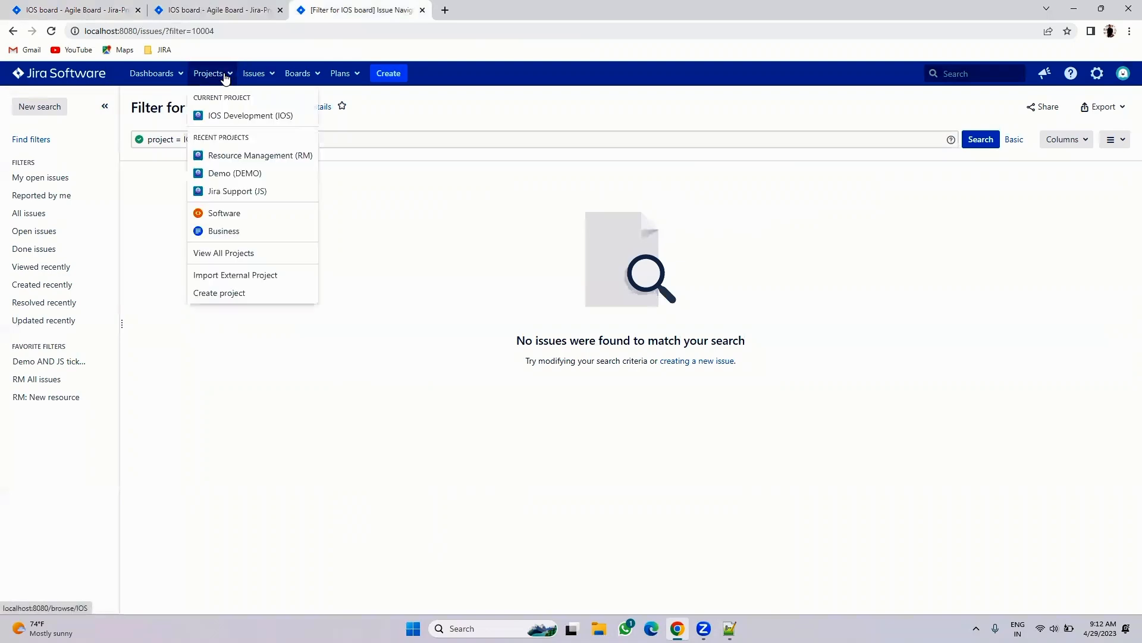
click(229, 116)
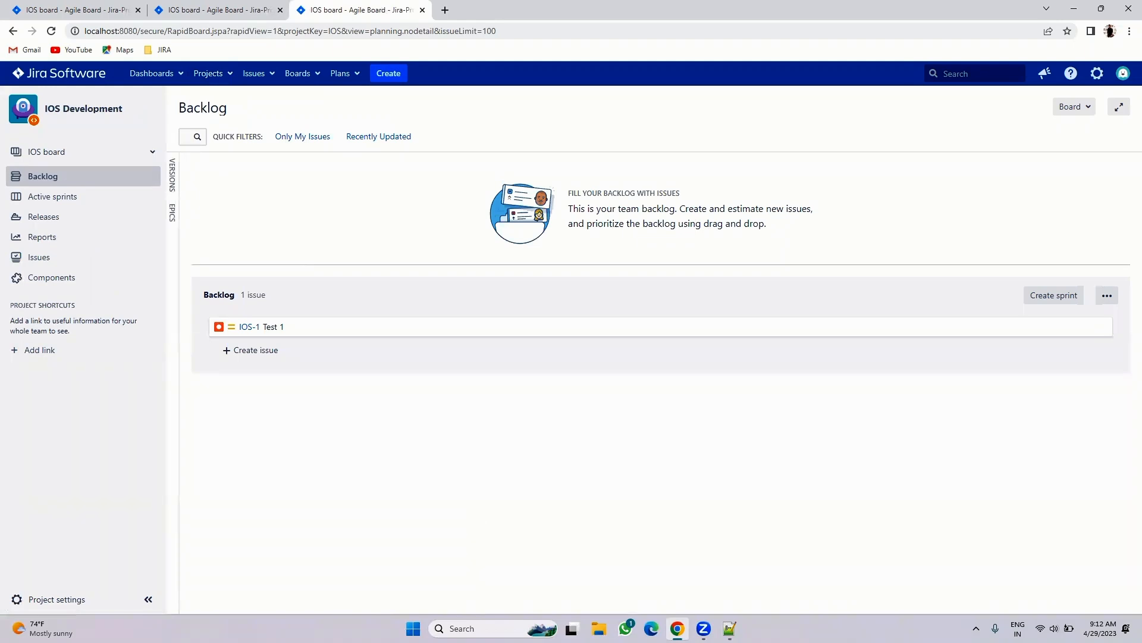
key(alt+Tab)
key(Return)
key(Return)
- Write the note 'Scrum project = Basic project + Board' and highlight 'Basic project'
text(Scrum project )
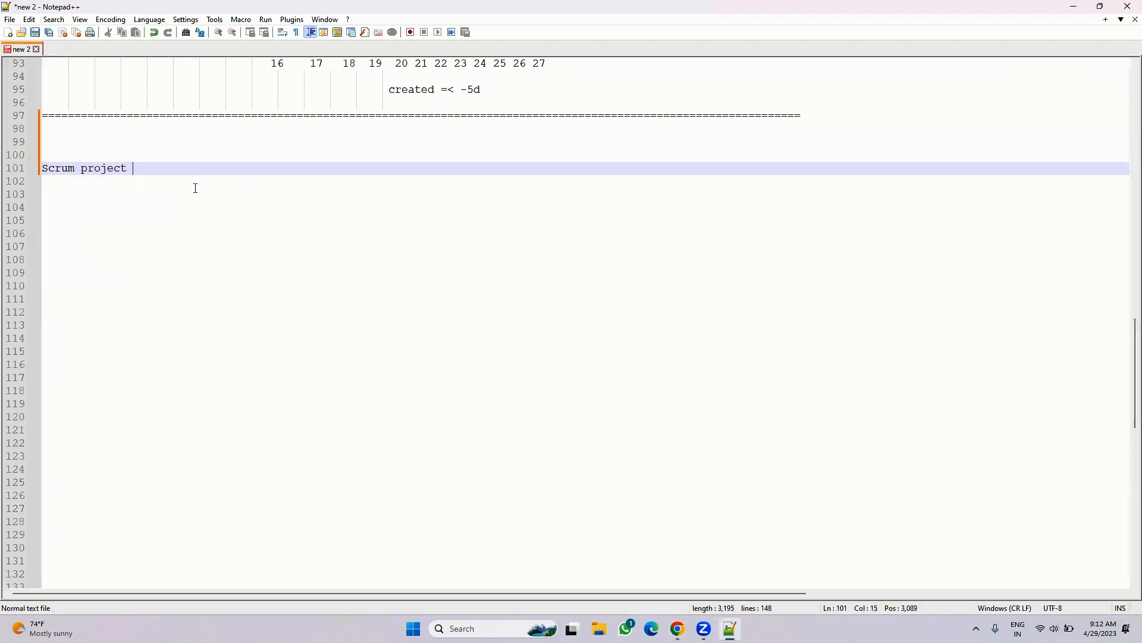
text(= Basic project )
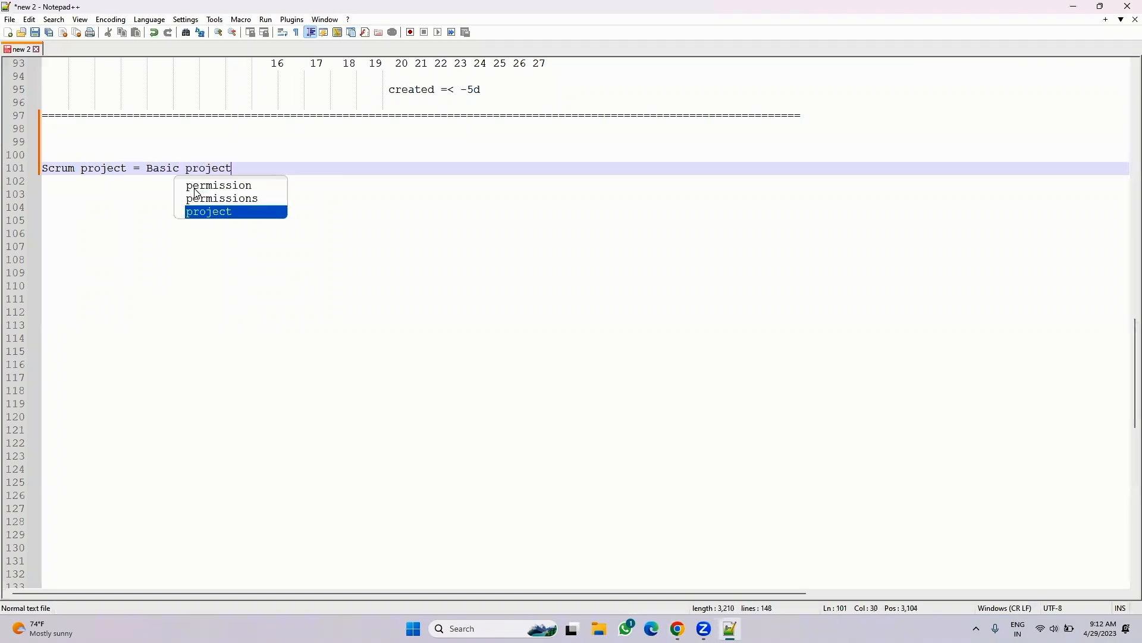
text(+ Board.)
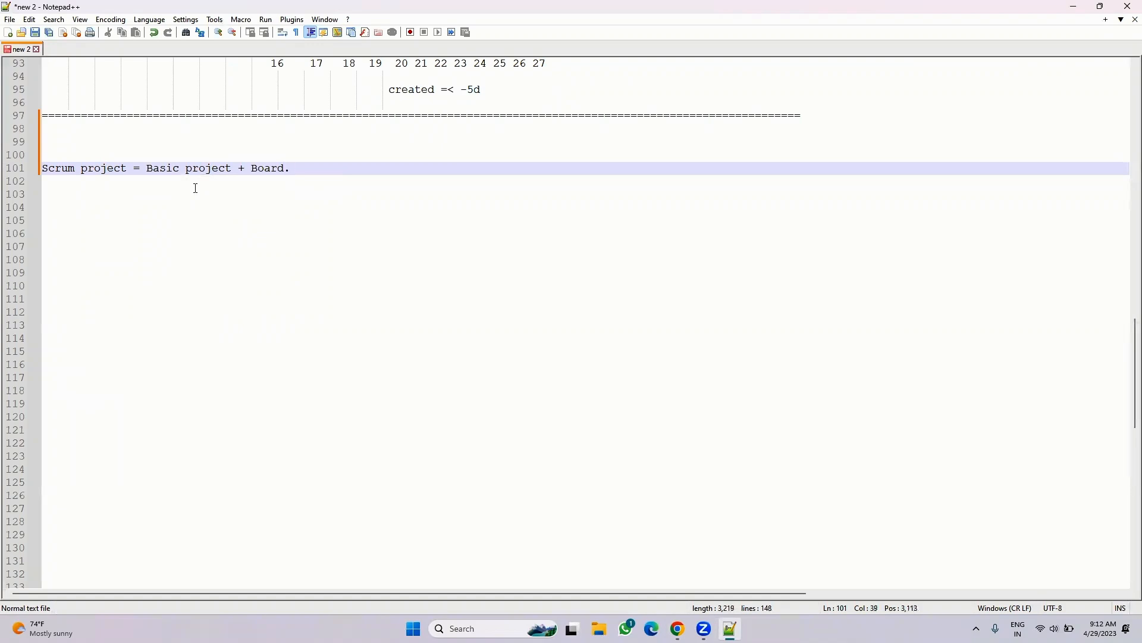
drag(146, 170, 231, 168)
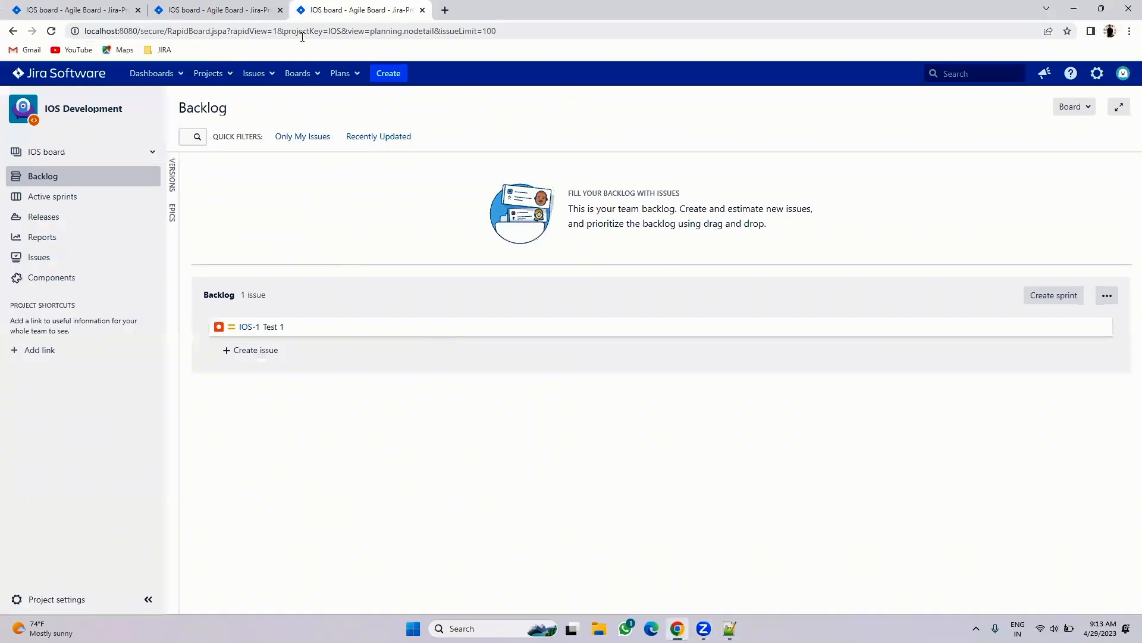
- Visit Resource Management, then list all boards from the second IOS board tab
click(230, 74)
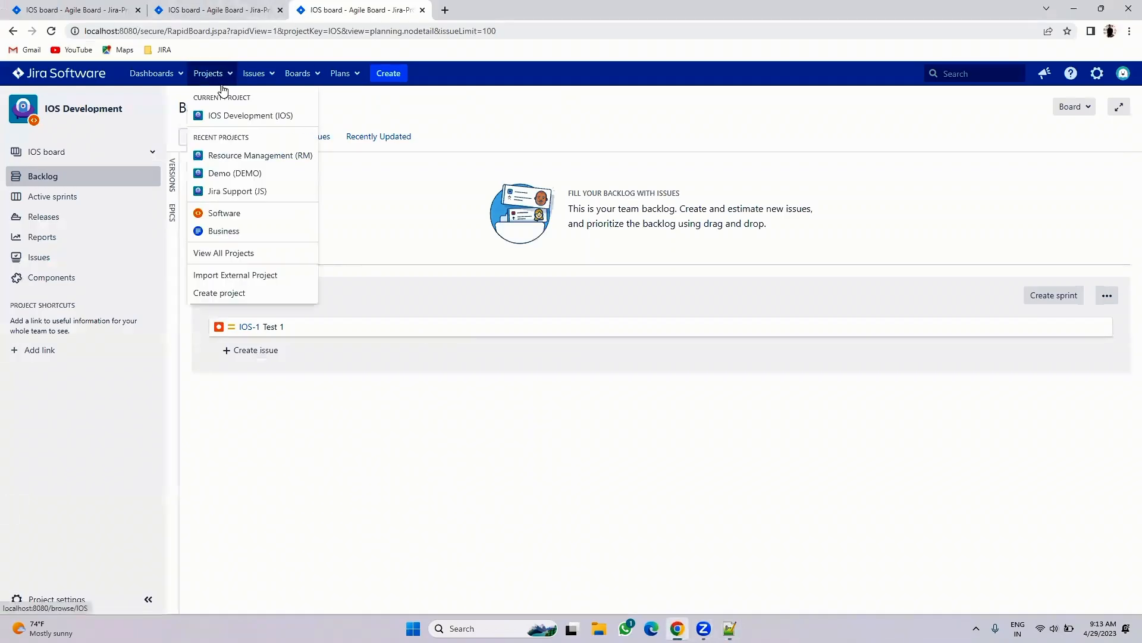
click(245, 159)
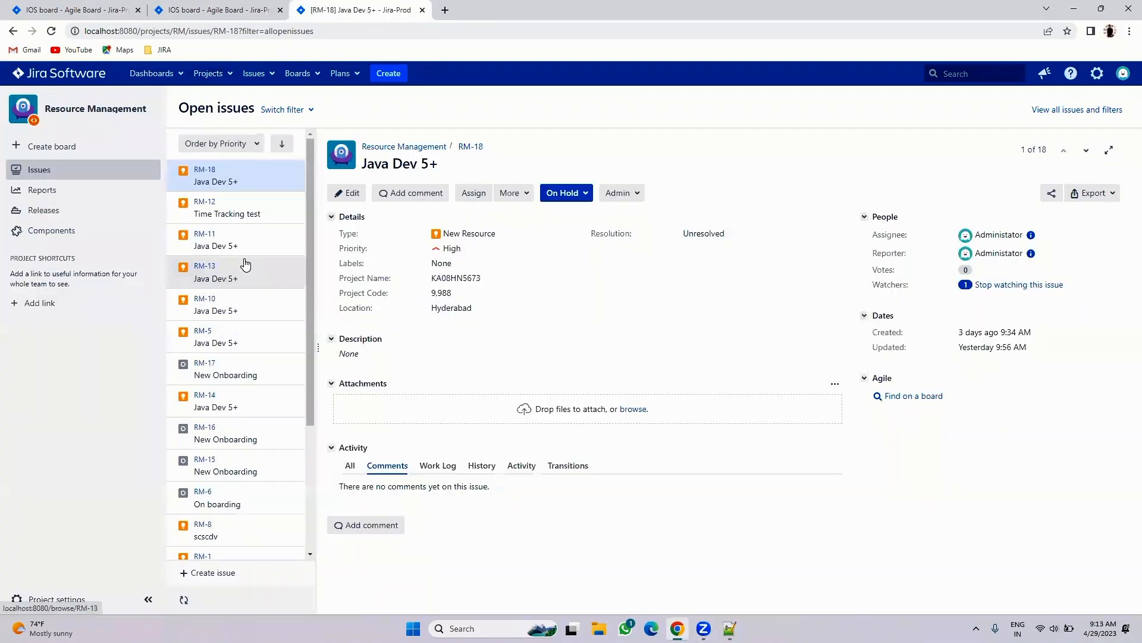
click(82, 9)
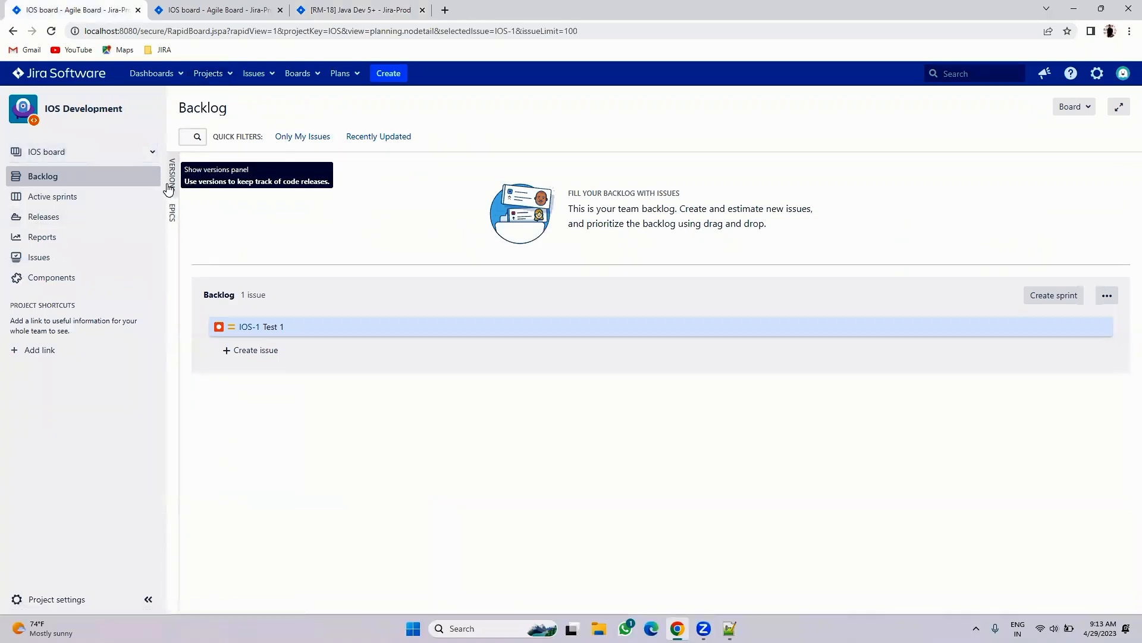
click(247, 9)
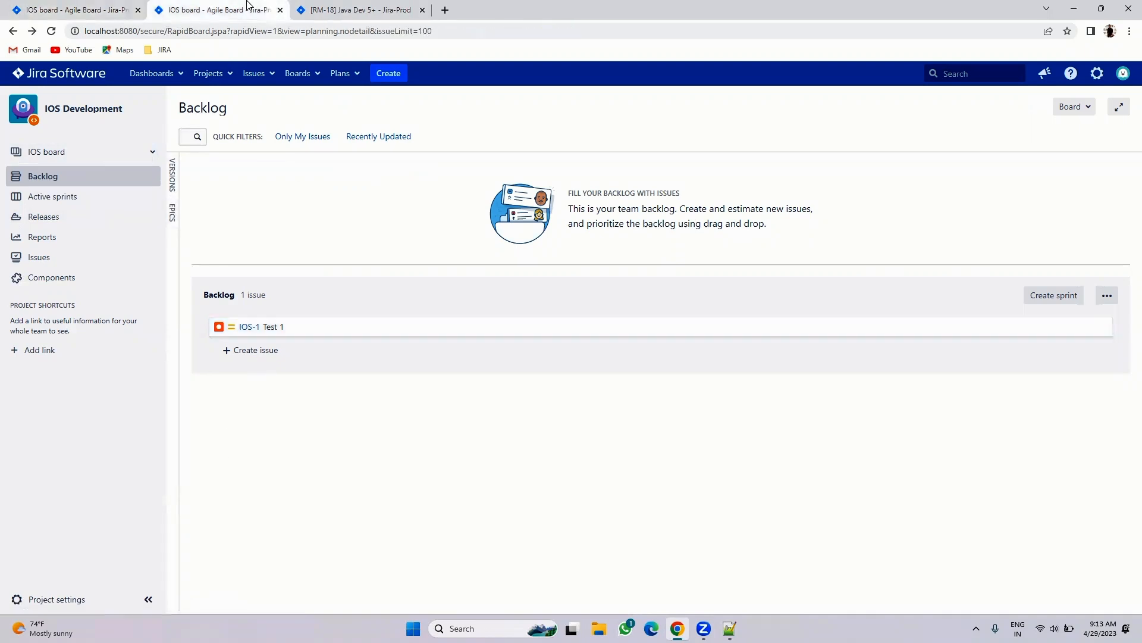
click(305, 73)
click(304, 138)
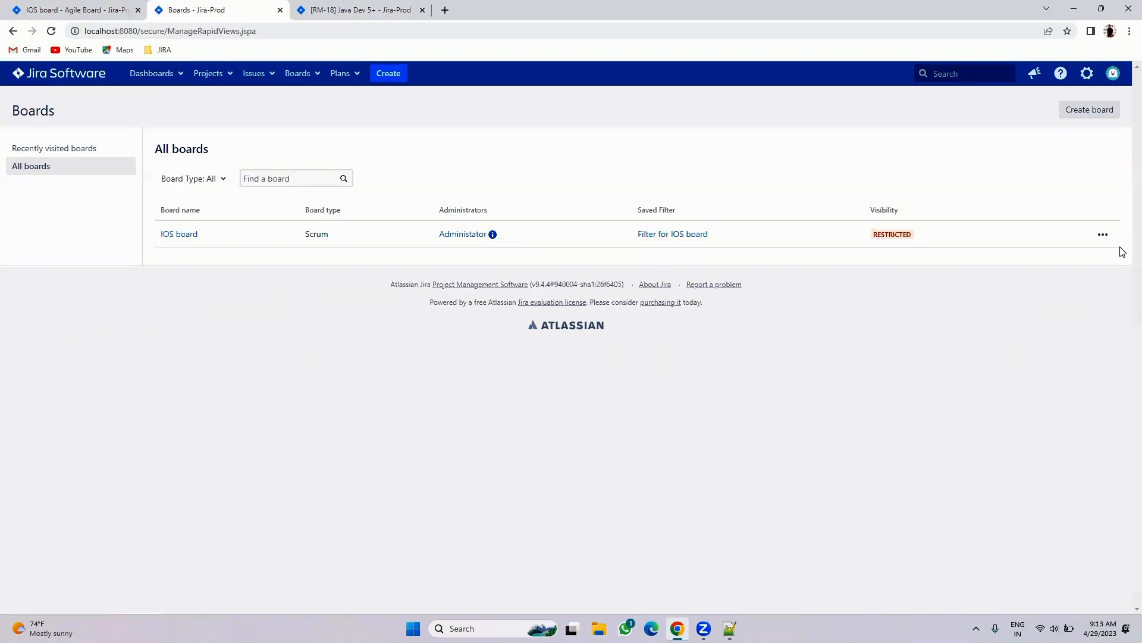
- Delete the IOS board and confirm the deletion
click(1104, 235)
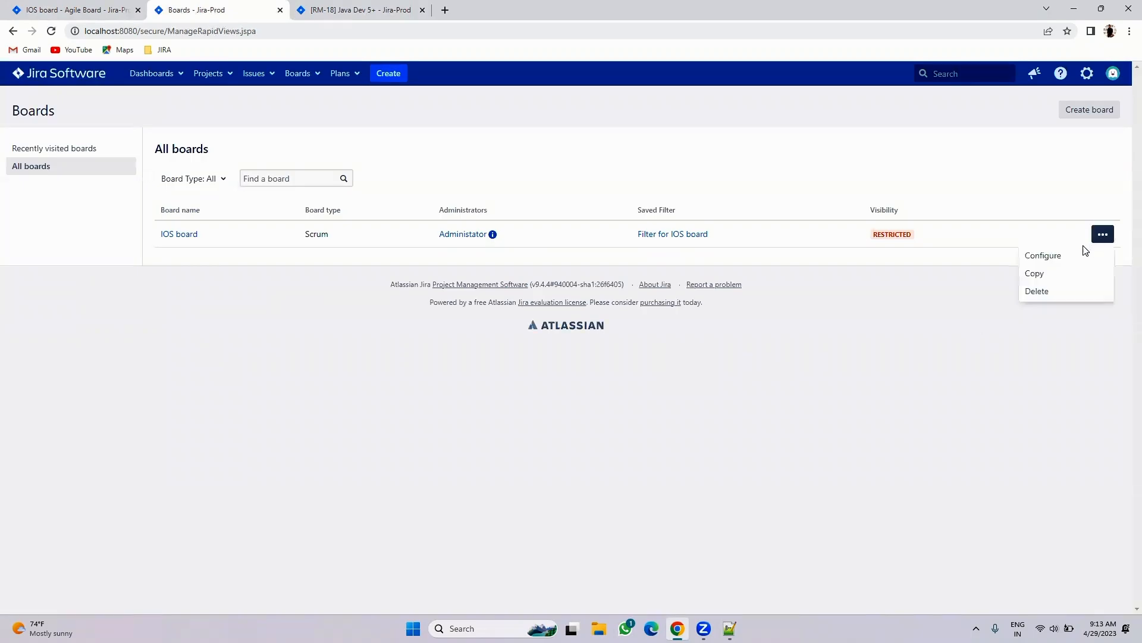
click(1035, 292)
click(658, 429)
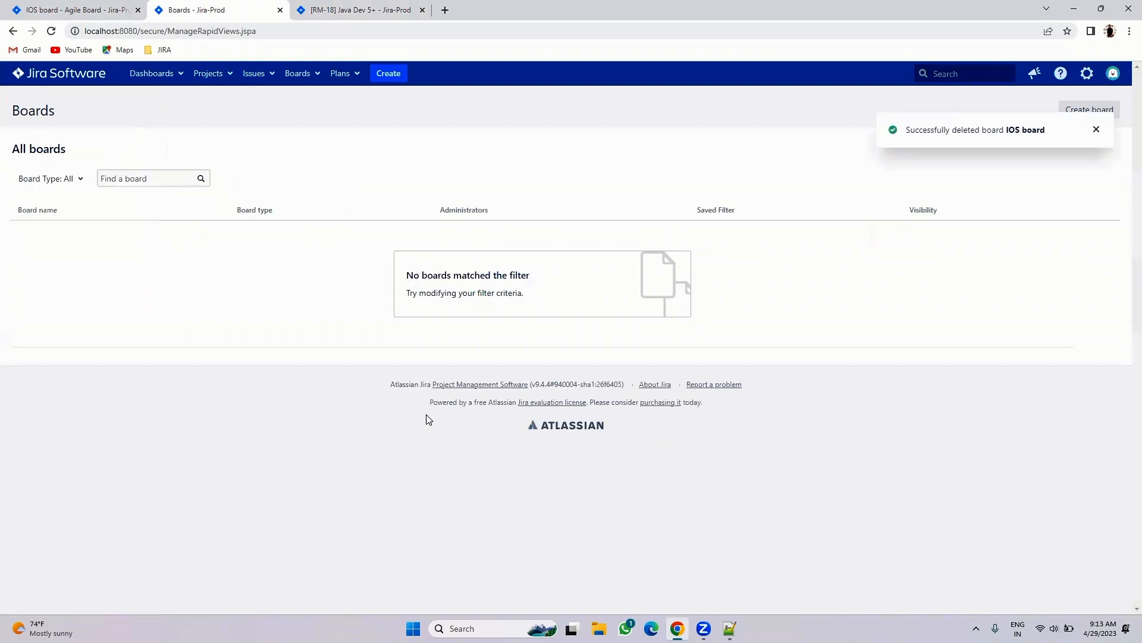
- Reload the backlog, then open the IOS Development project and its Test 1 issue
click(65, 10)
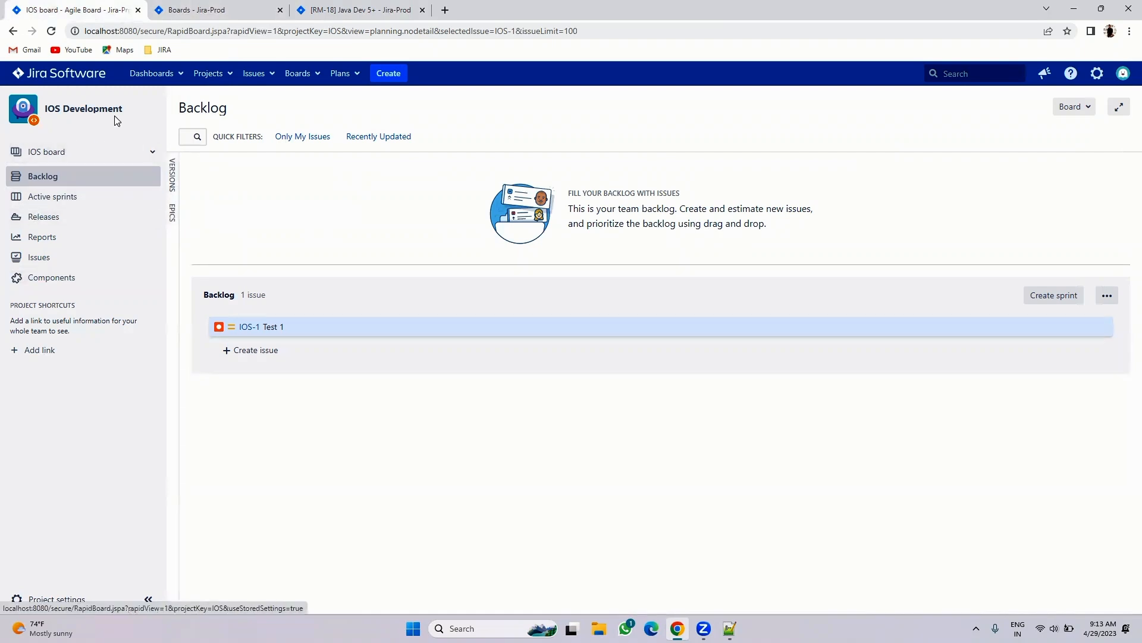
click(50, 31)
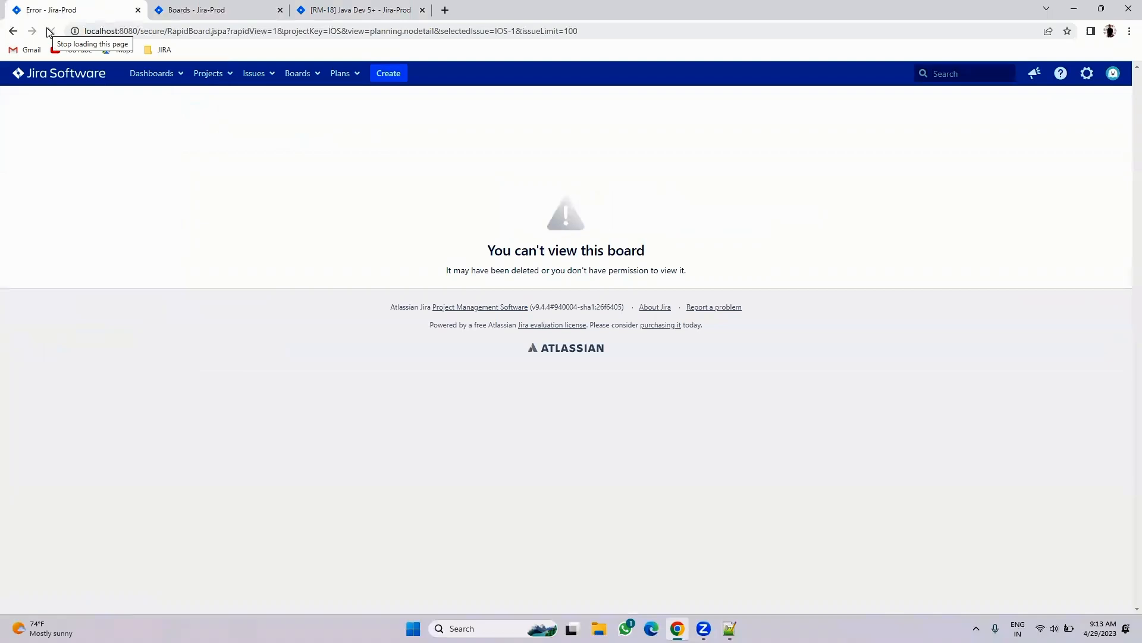
click(226, 72)
click(226, 155)
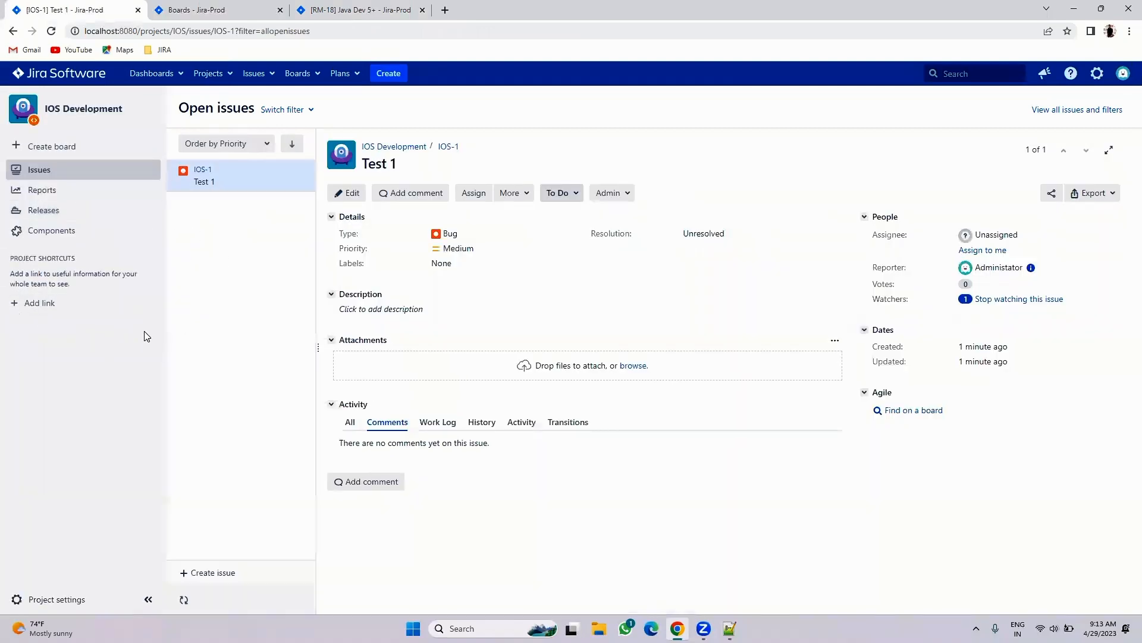
click(371, 8)
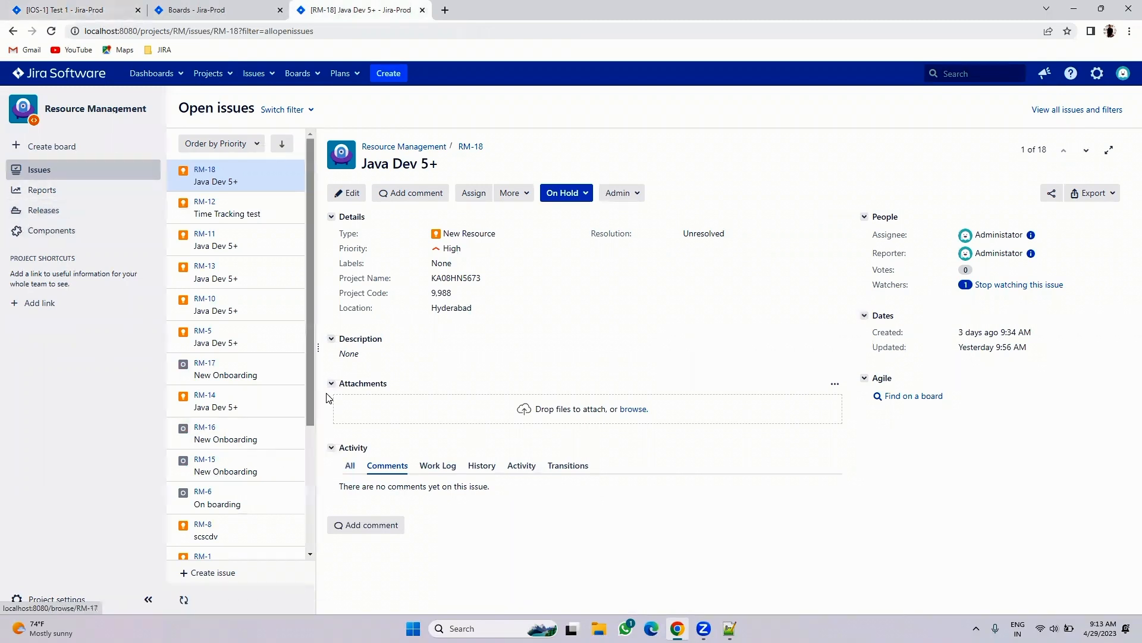
click(79, 9)
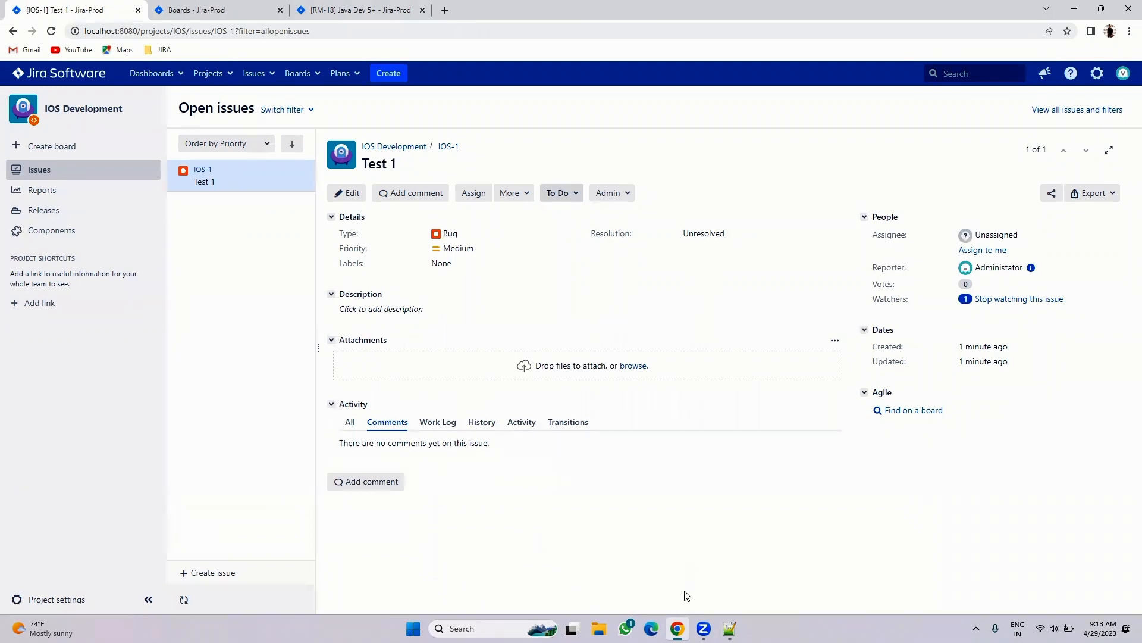
click(730, 628)
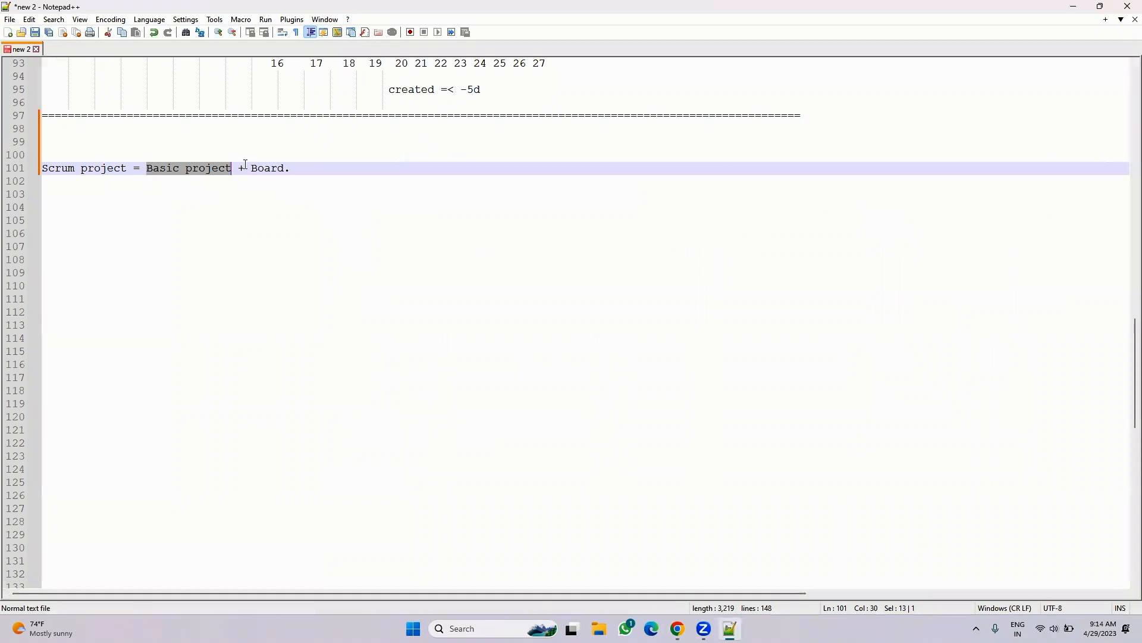
drag(232, 170, 146, 180)
click(159, 196)
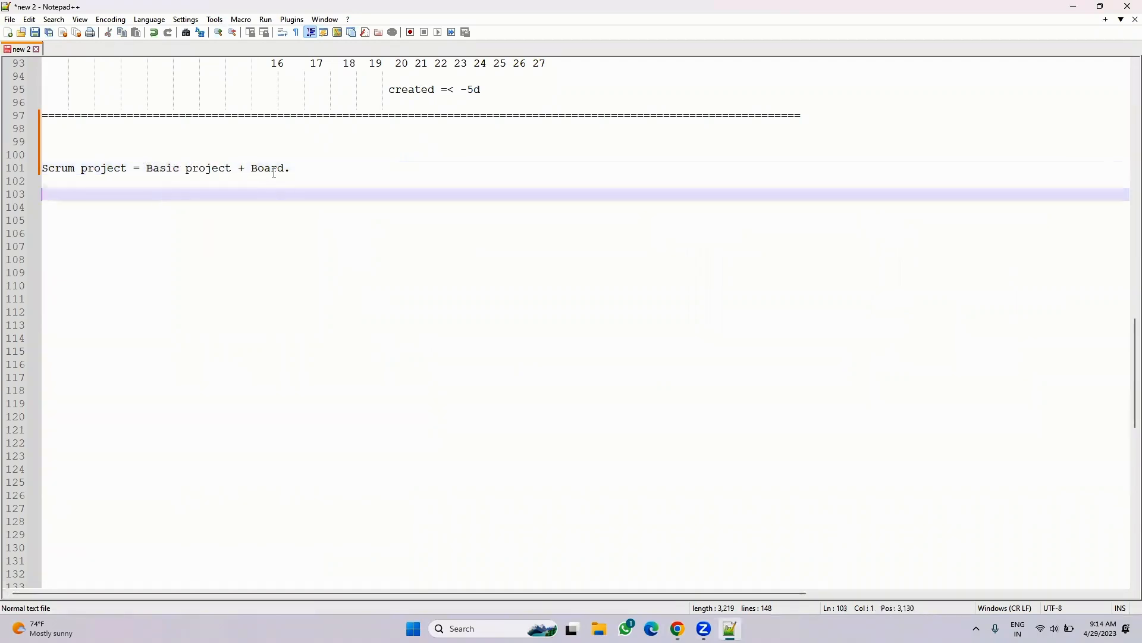
drag(252, 165, 303, 168)
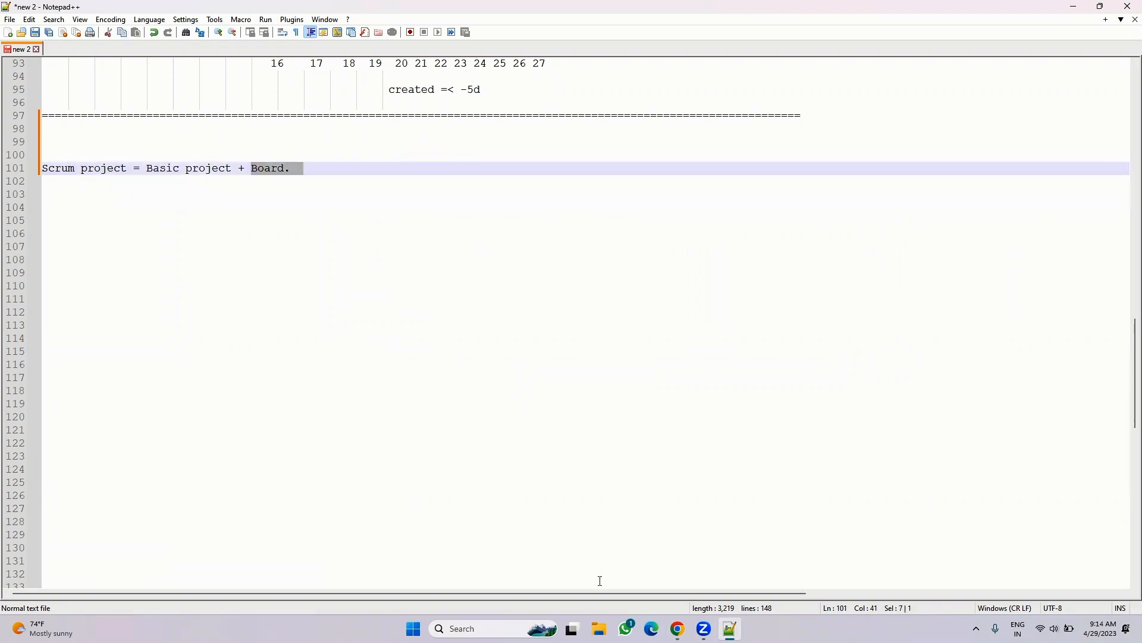
key(alt+Tab)
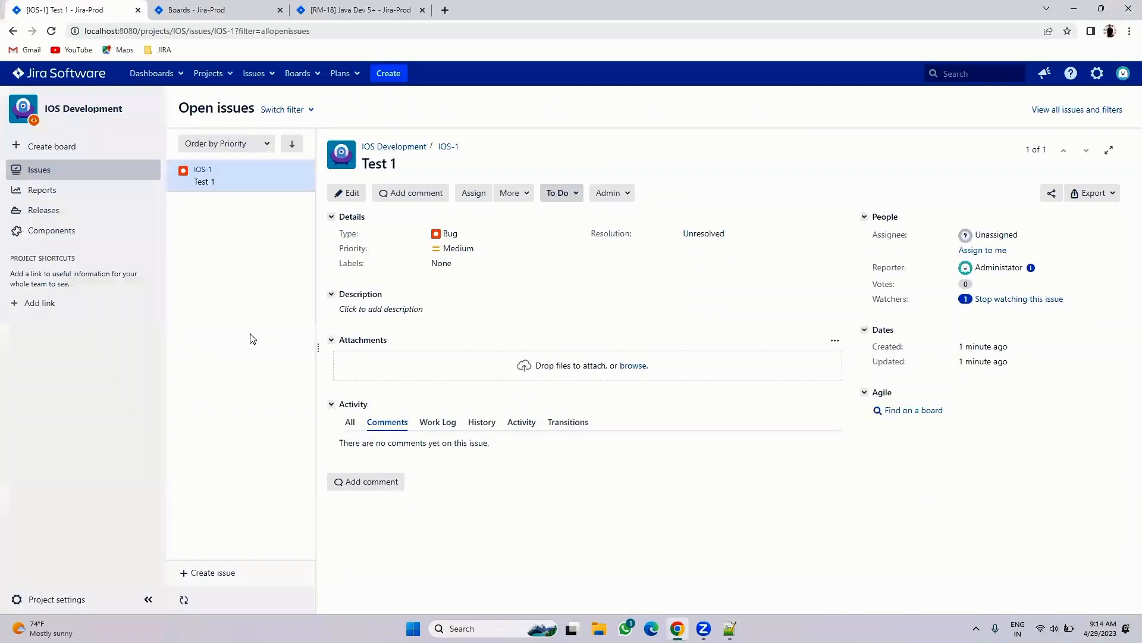
- From the refreshed all-boards list, start a Scrum board based on an existing project
click(190, 9)
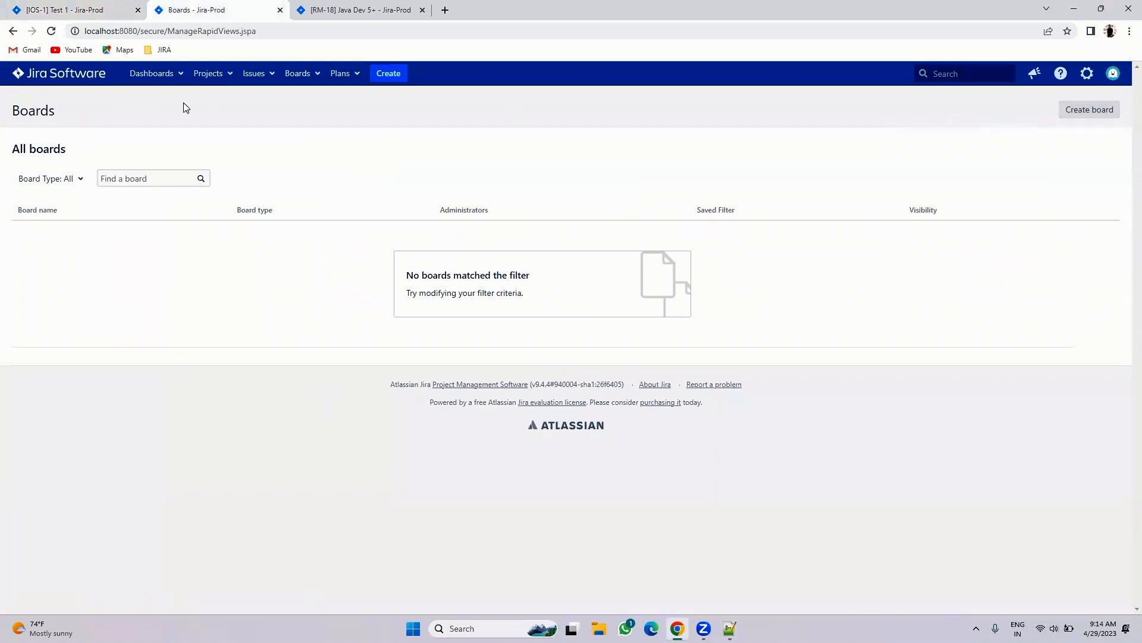
click(300, 82)
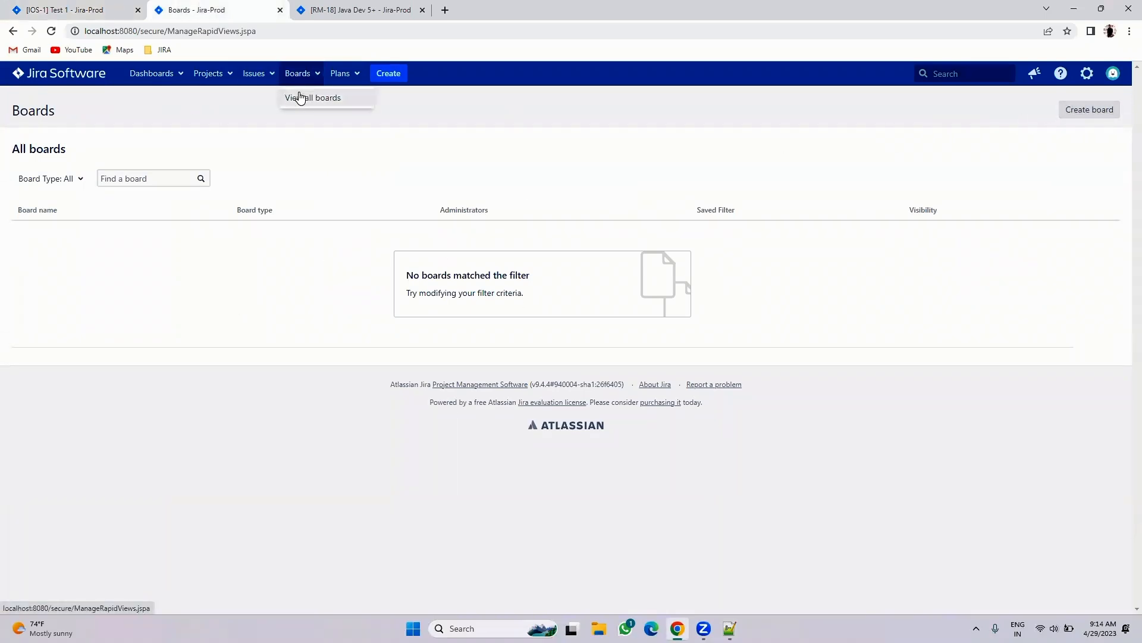
click(299, 96)
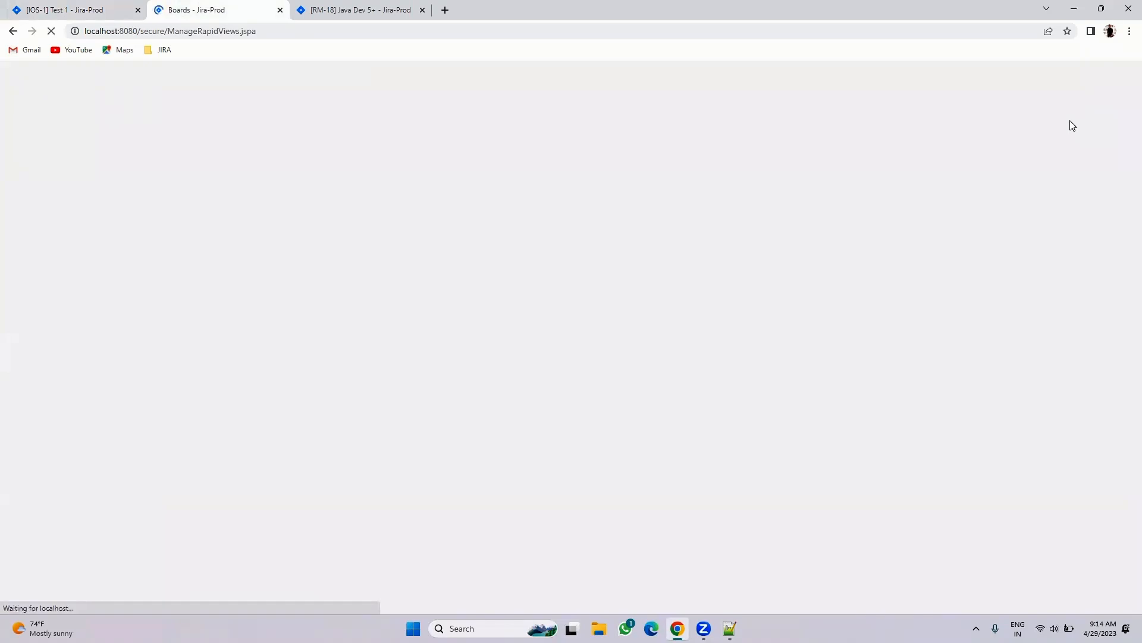
click(1080, 109)
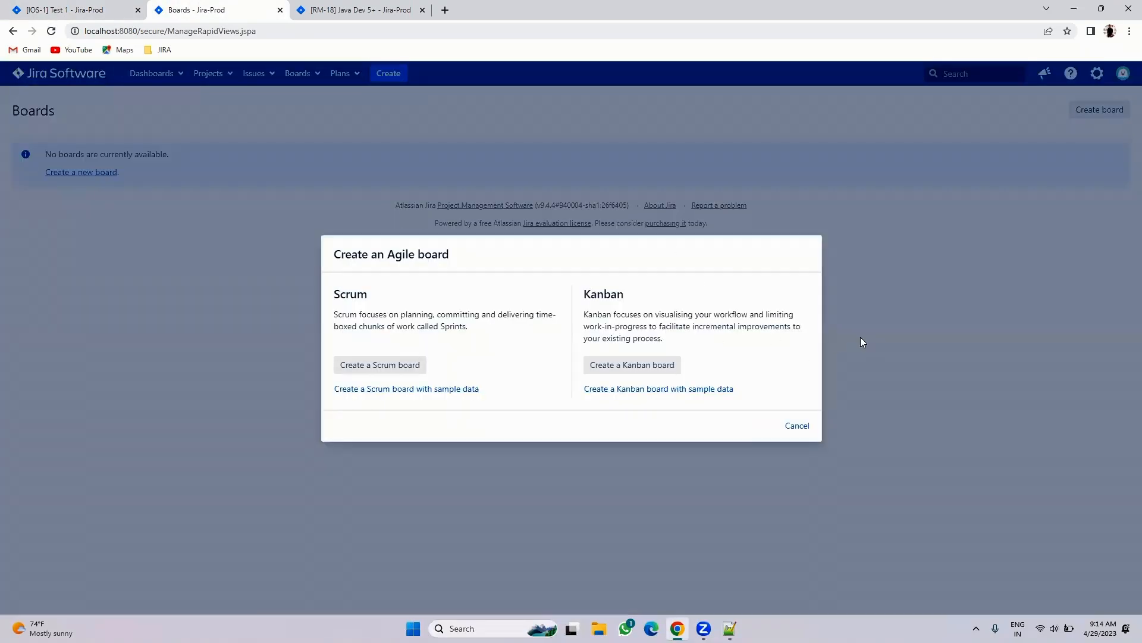
click(366, 369)
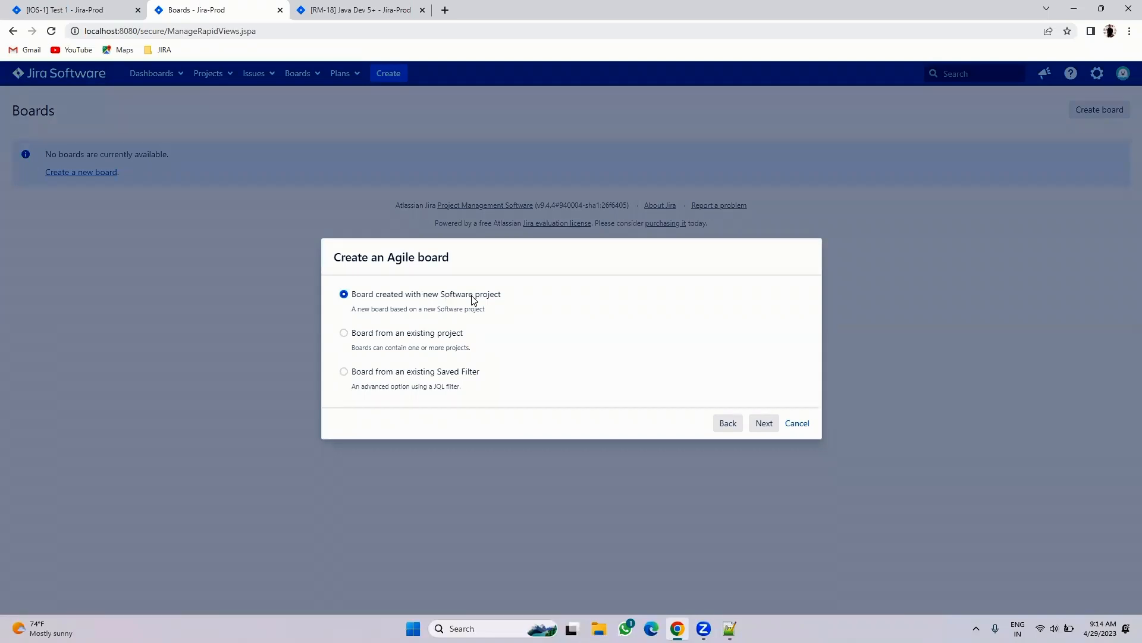
click(392, 333)
click(761, 423)
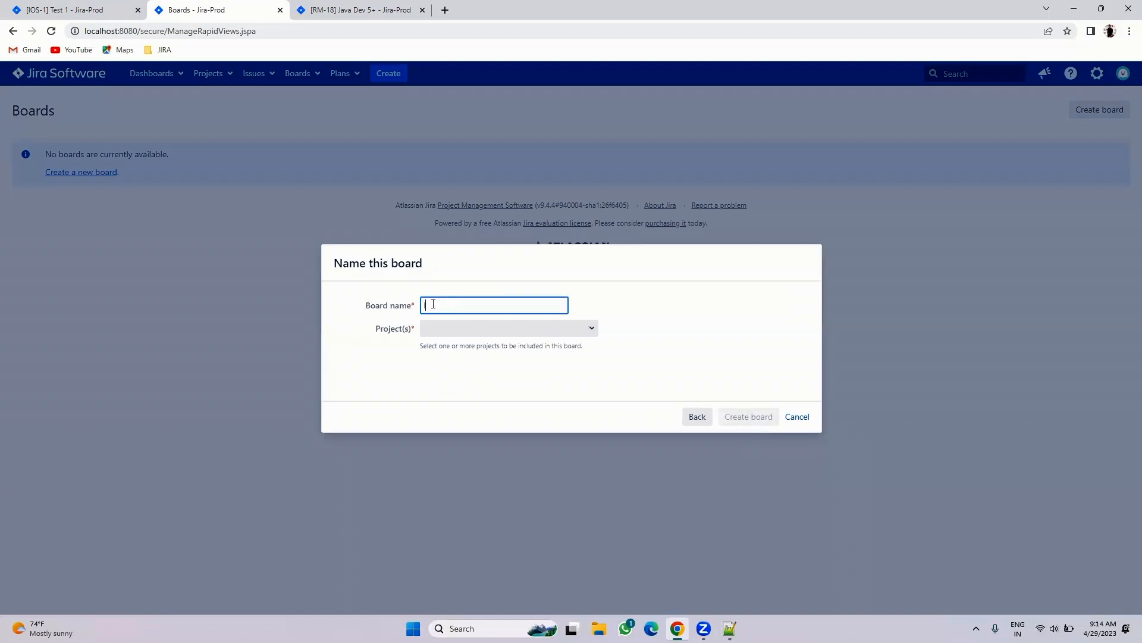
- Create IOS Board with IOS Development as its project
click(528, 330)
click(592, 328)
click(496, 363)
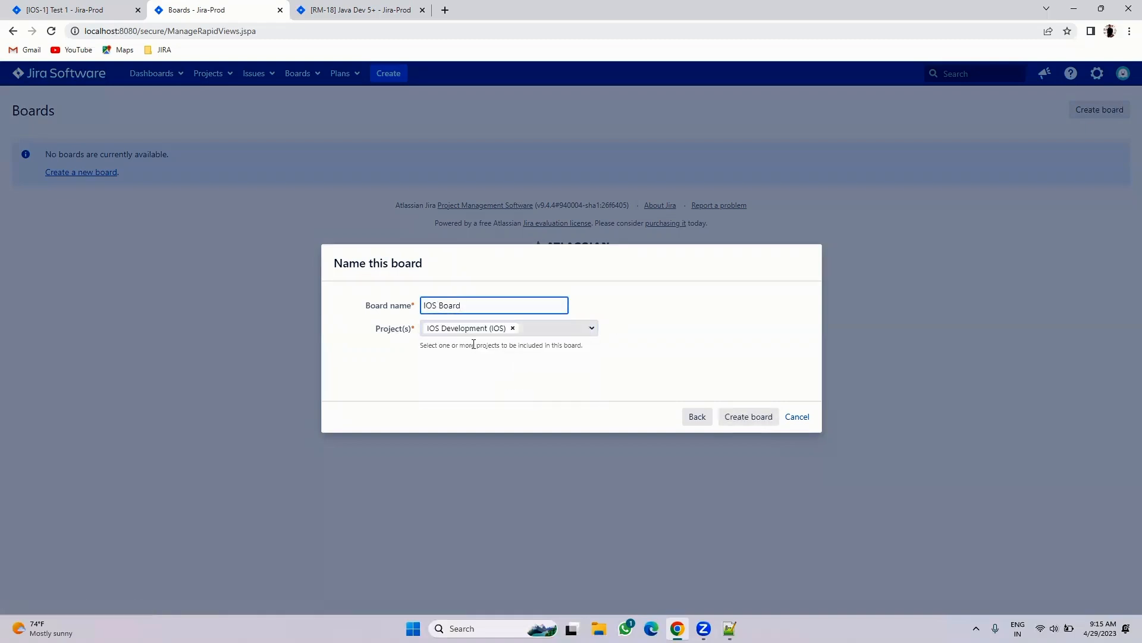
click(739, 419)
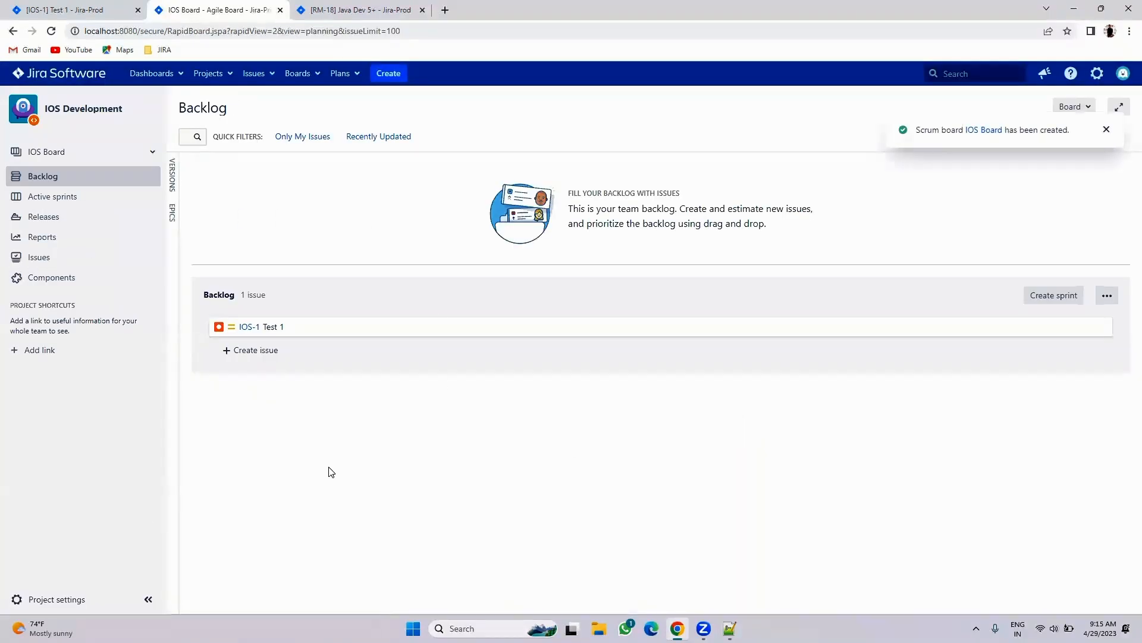
- Reload the IOS-1 page, return to the IOS Board backlog, and bring up Notepad++
click(136, 6)
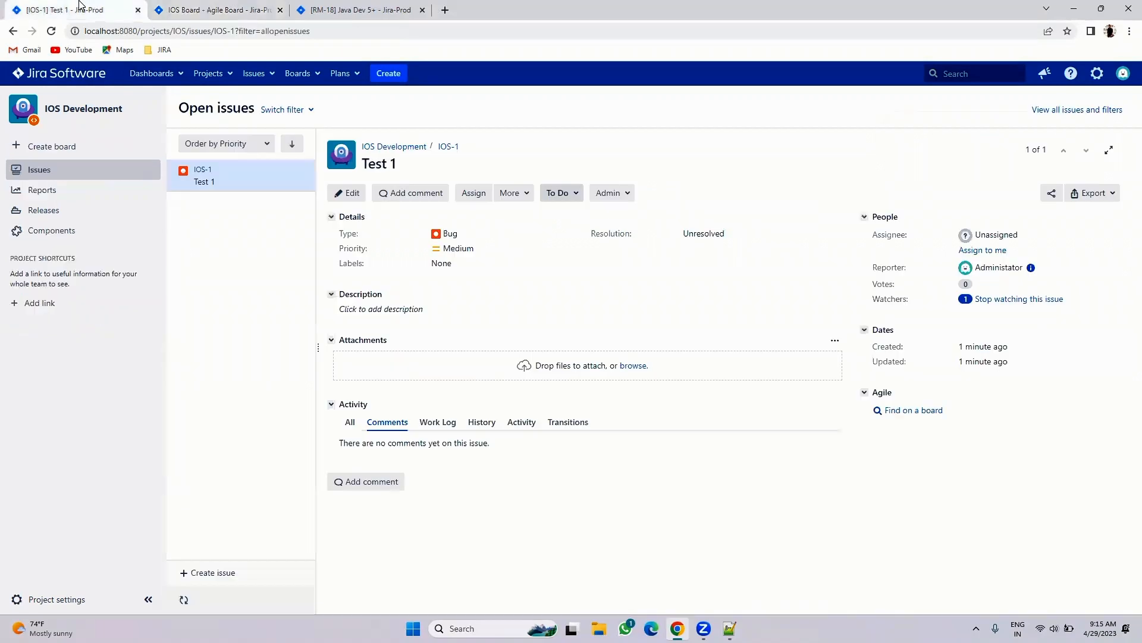
click(52, 32)
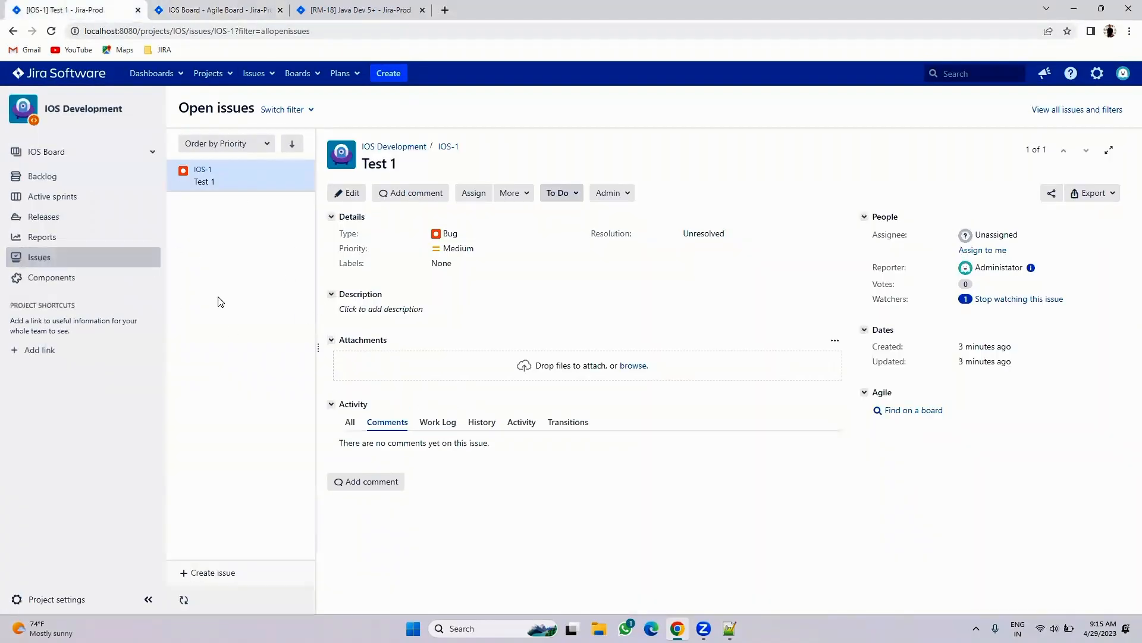
click(229, 10)
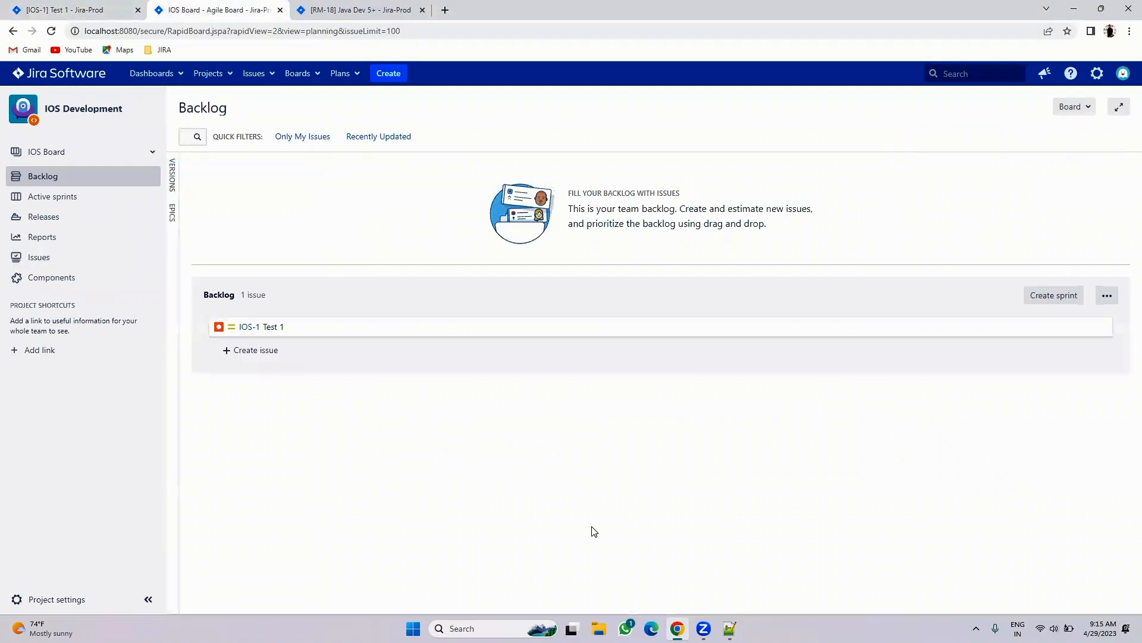
click(730, 629)
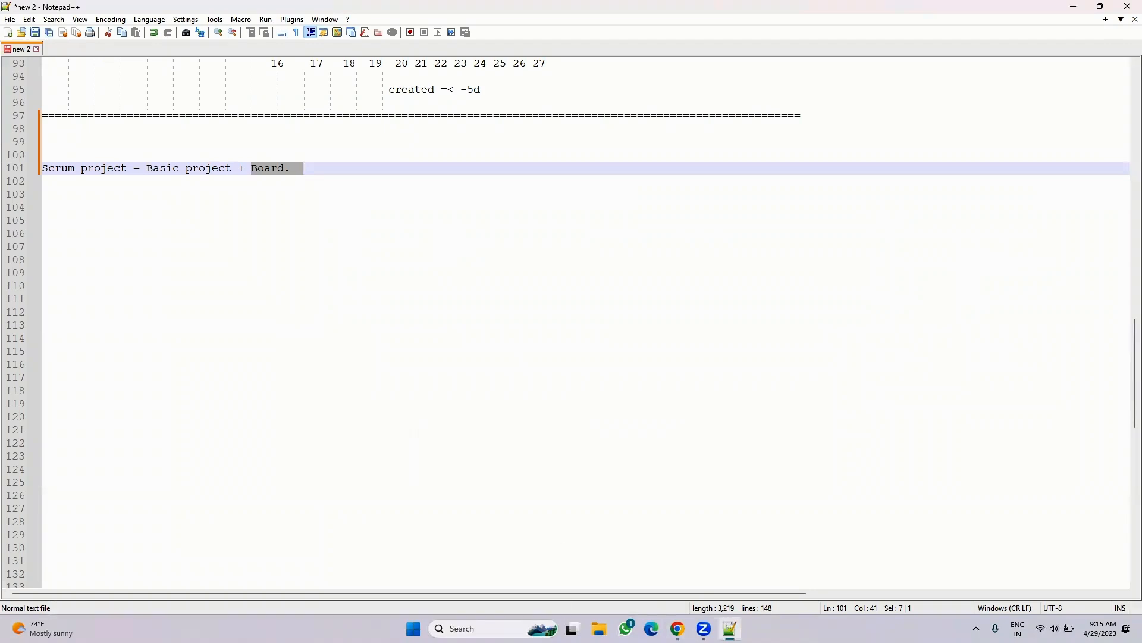
- Compare the Jira backlog with the notes, selecting 'Basic project' on line 101
key(alt+Tab)
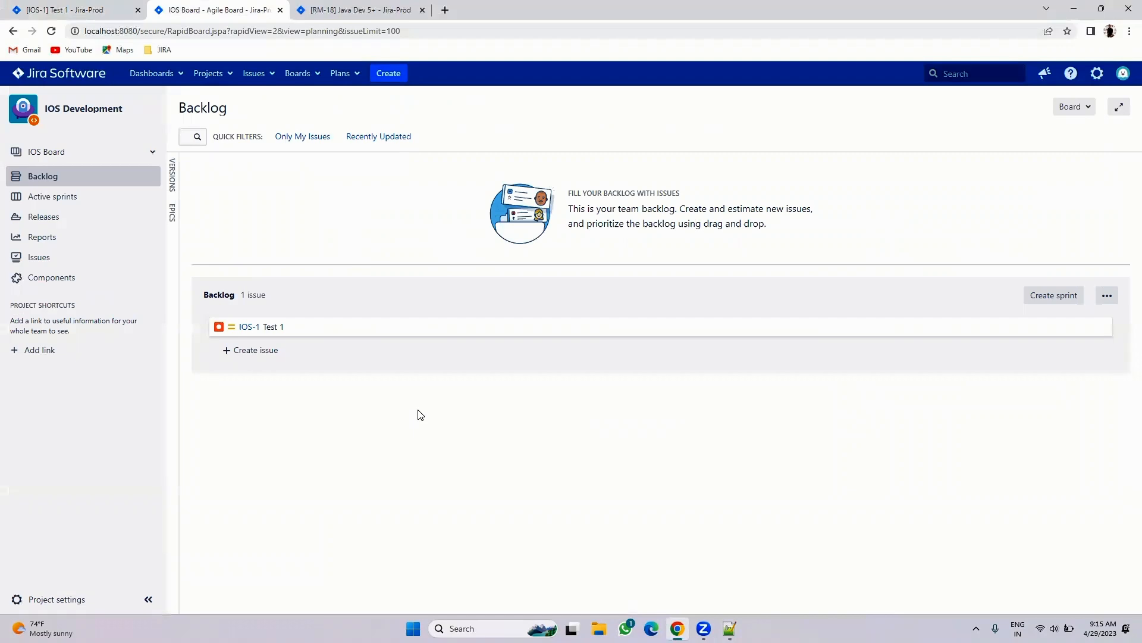
key(alt+Tab)
drag(149, 169, 232, 172)
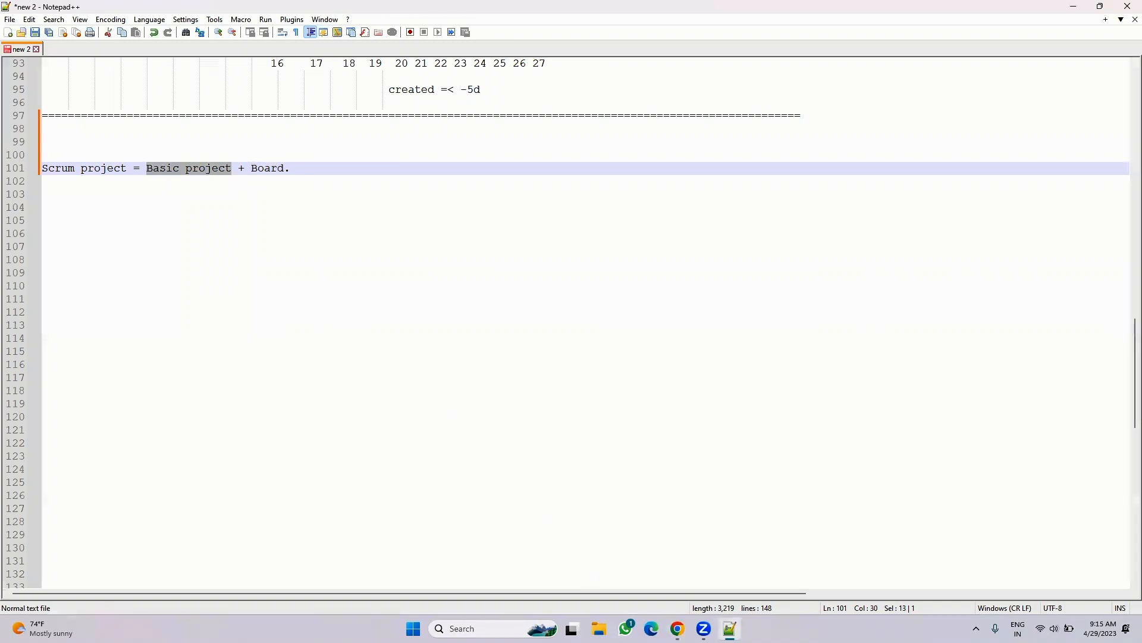
key(alt+Tab)
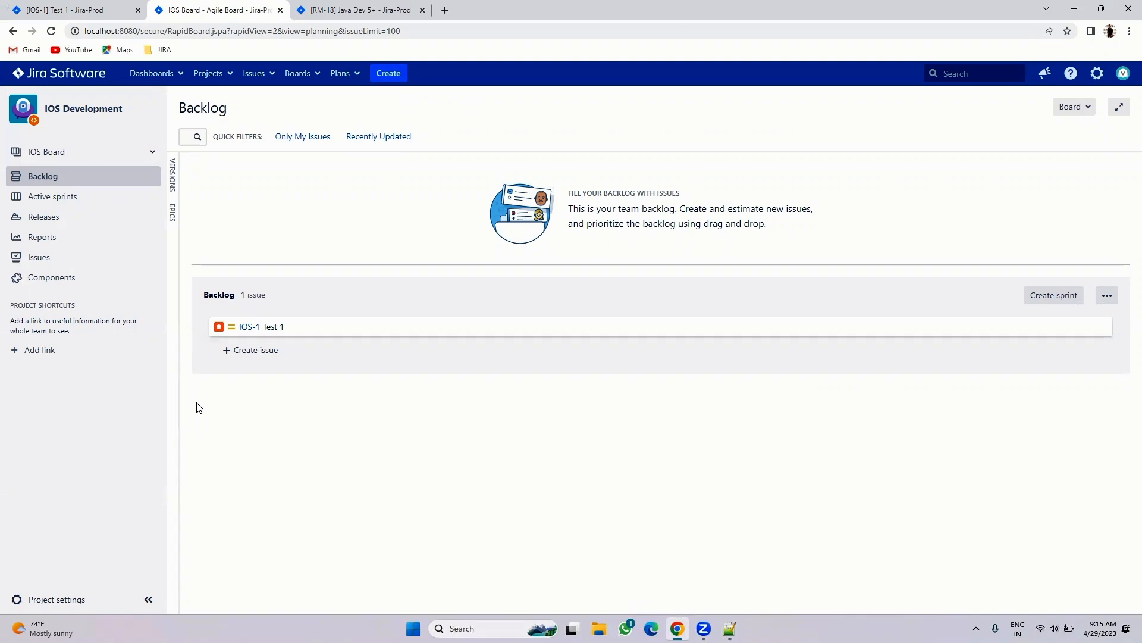
click(730, 628)
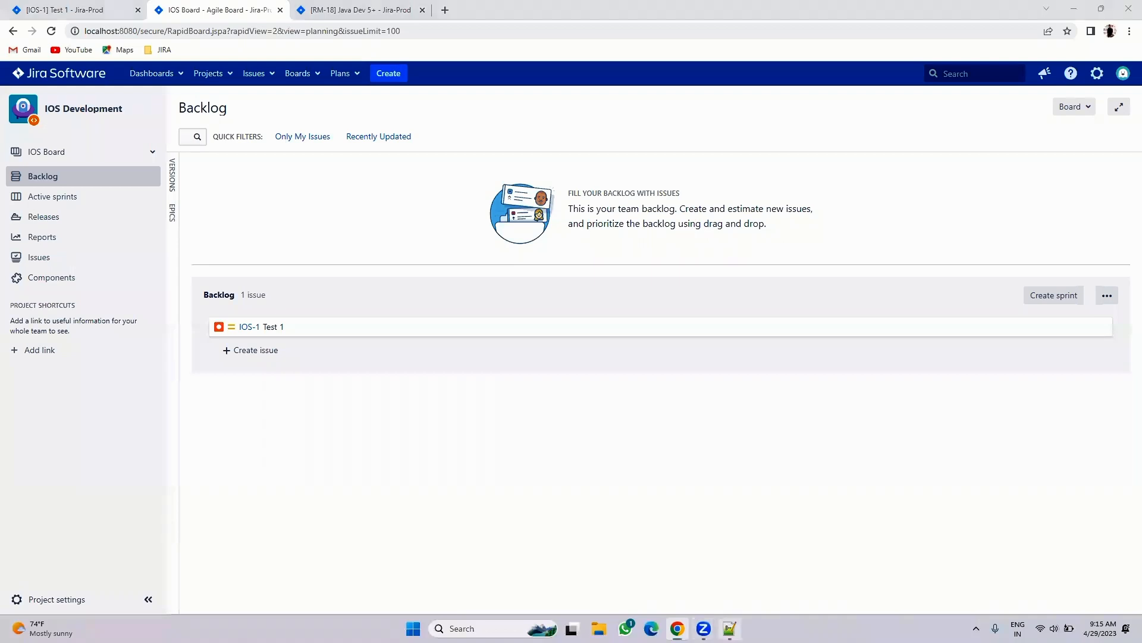
- Extend line 101 to list 'Board1(Filter), B2(Filter), b3(FIleter)'
click(283, 169)
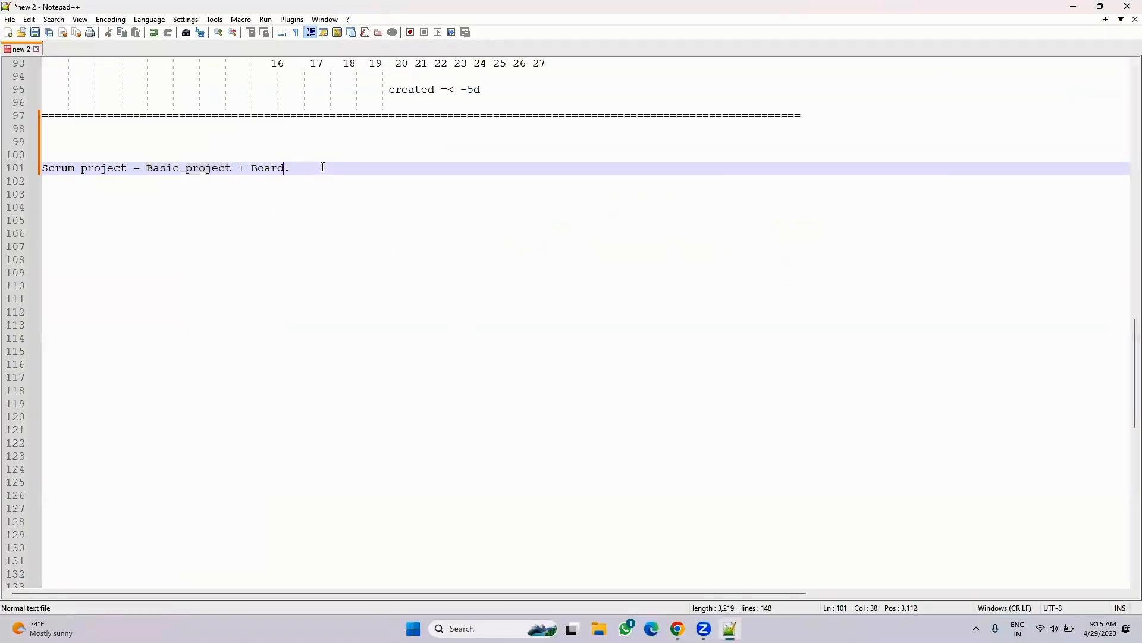
text(, )
text(B2)
text(, b3 )
text((Filter)
text())
click(372, 169)
text((Filter)
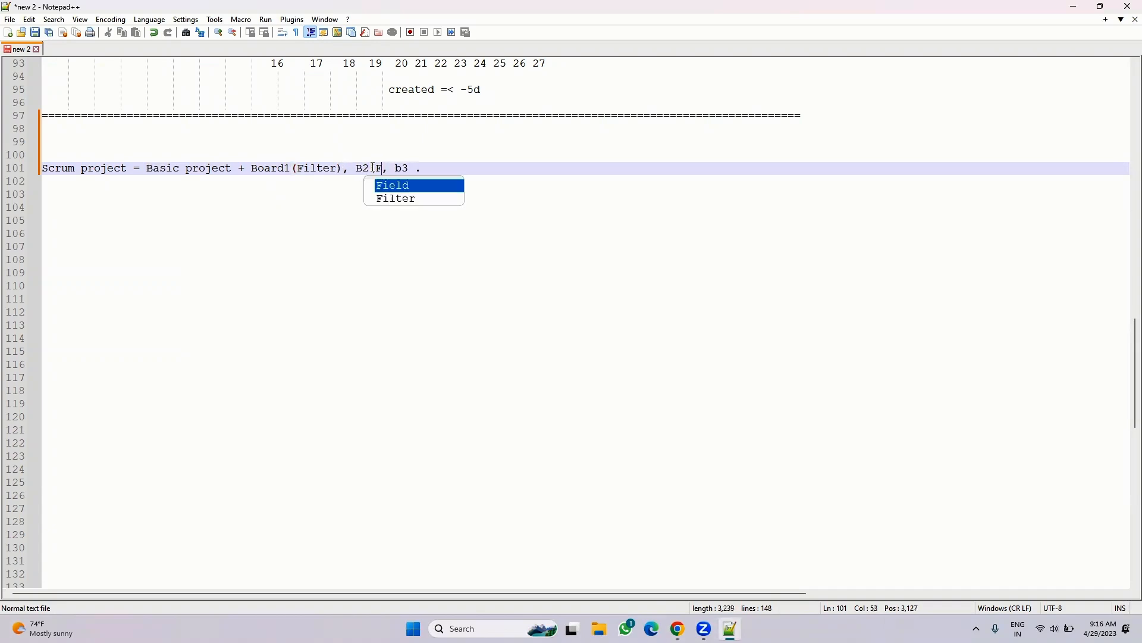
text())
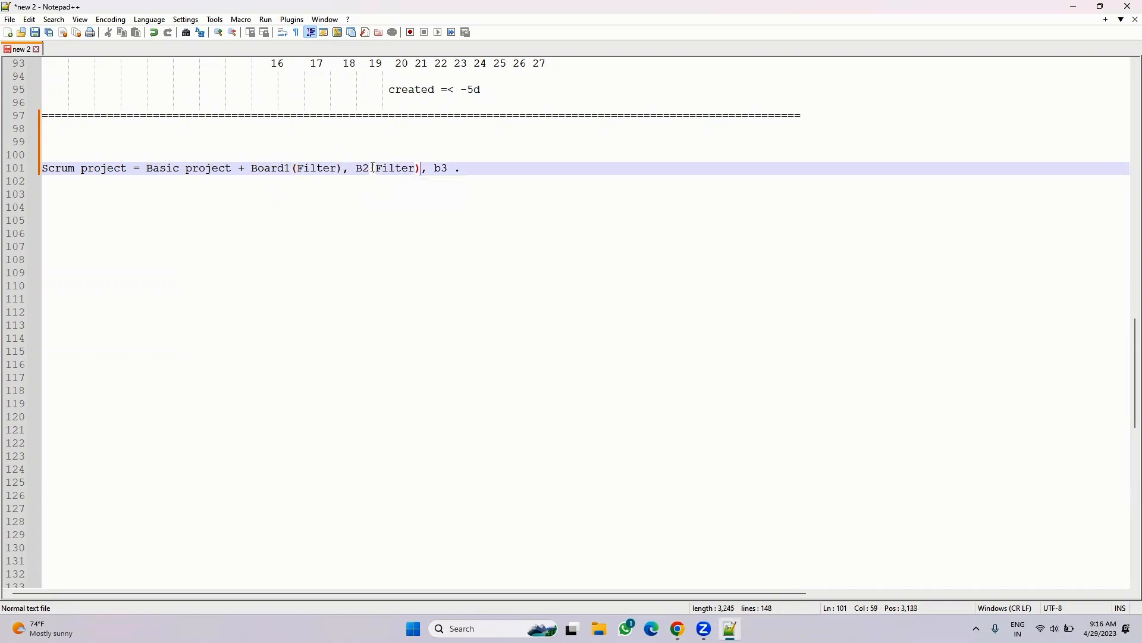
click(450, 168)
text((FIleter))
- Open Configure IOS Board to review its filter query, then go back to the IOS Board backlog
click(678, 629)
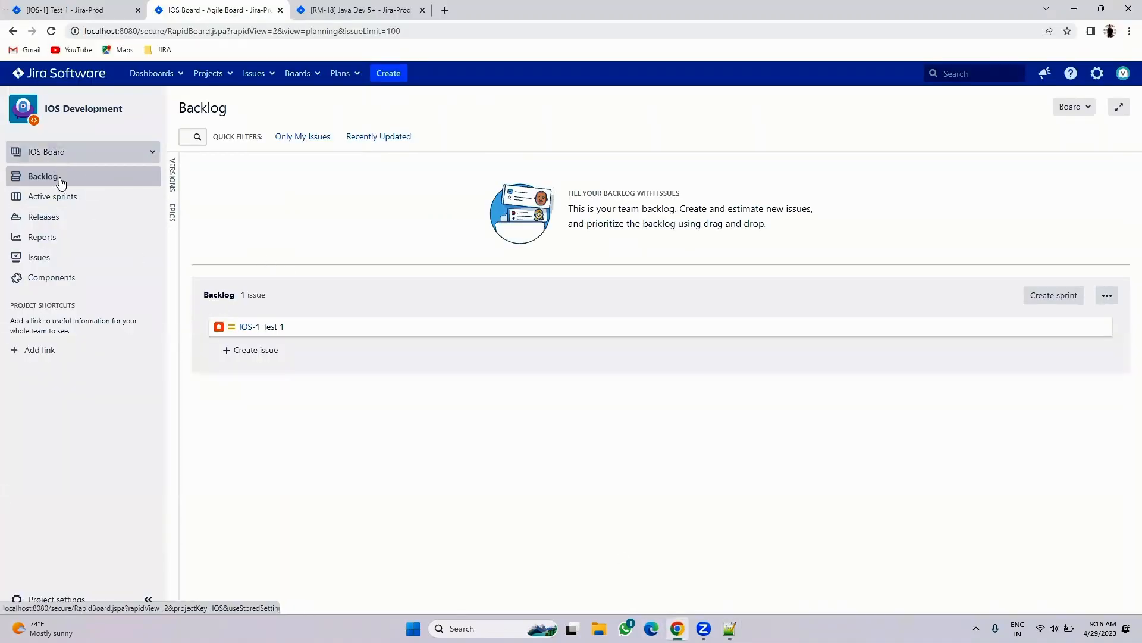
click(54, 154)
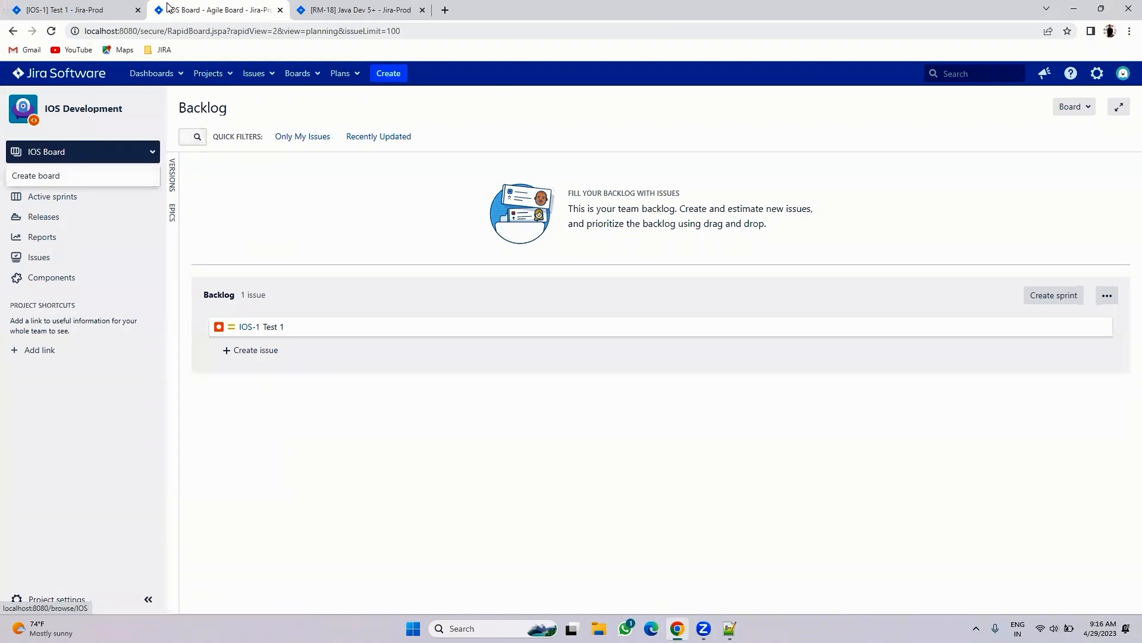
click(1075, 107)
click(1046, 134)
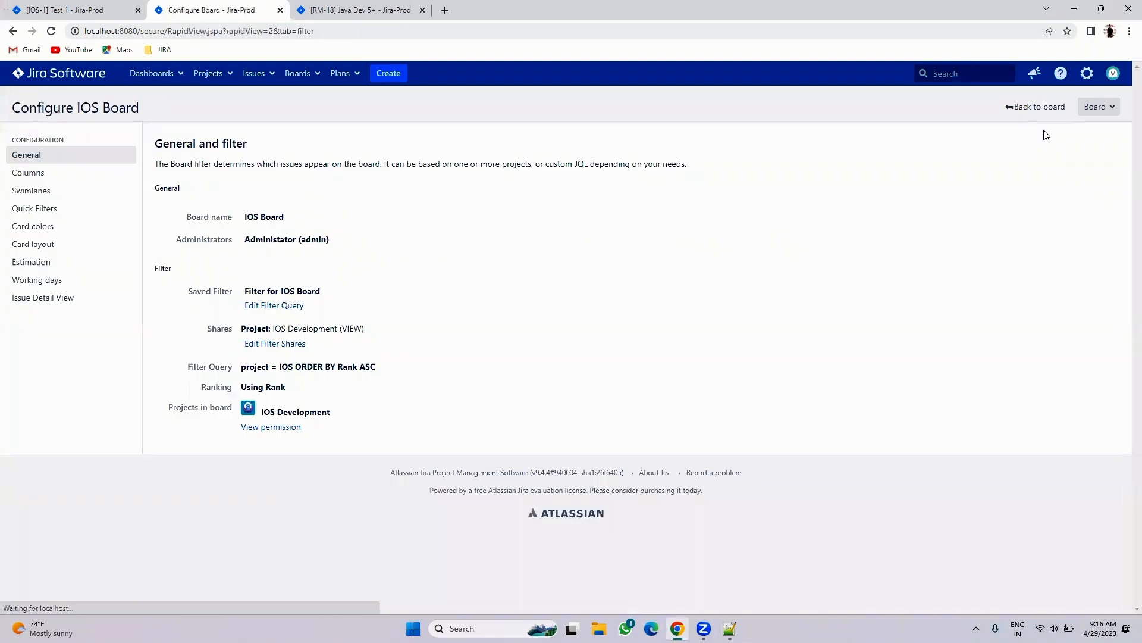
drag(241, 366, 389, 367)
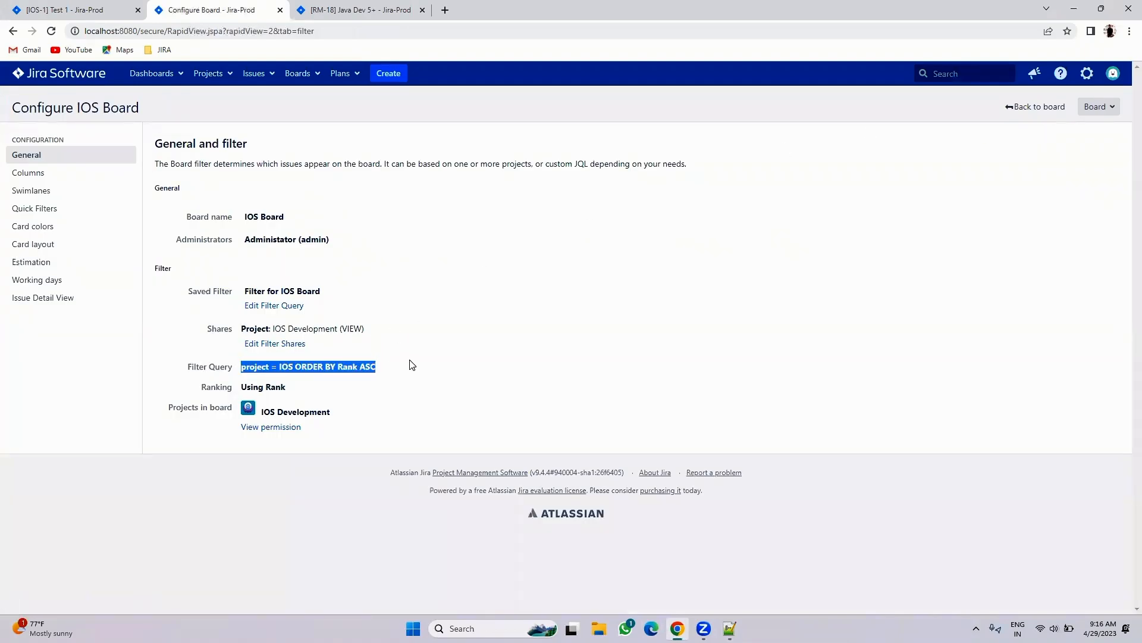
click(72, 9)
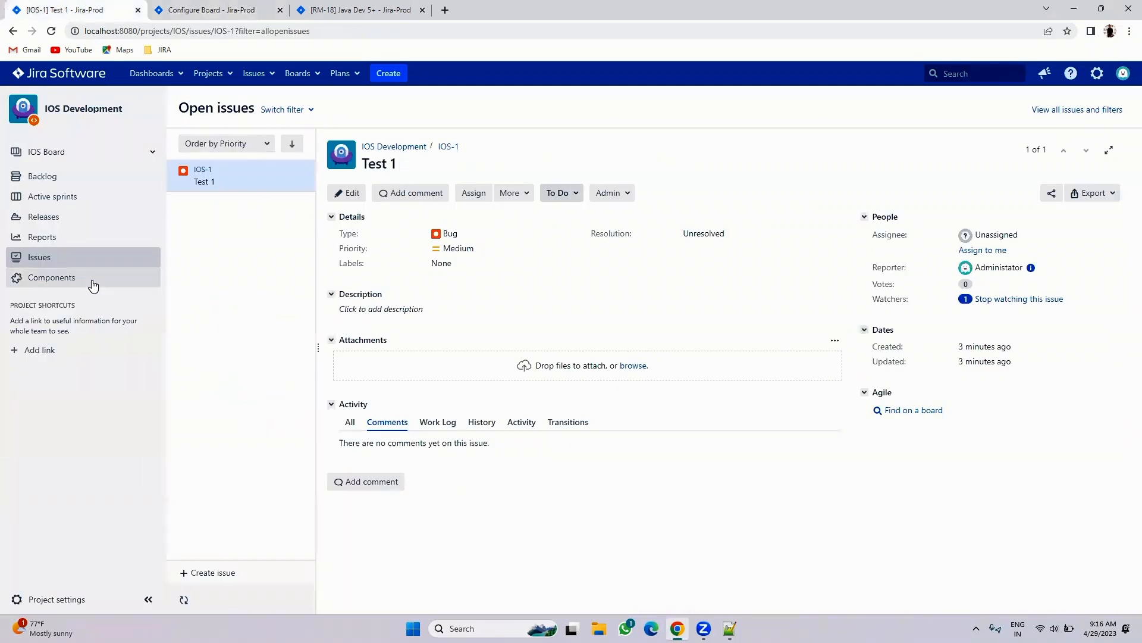
click(56, 177)
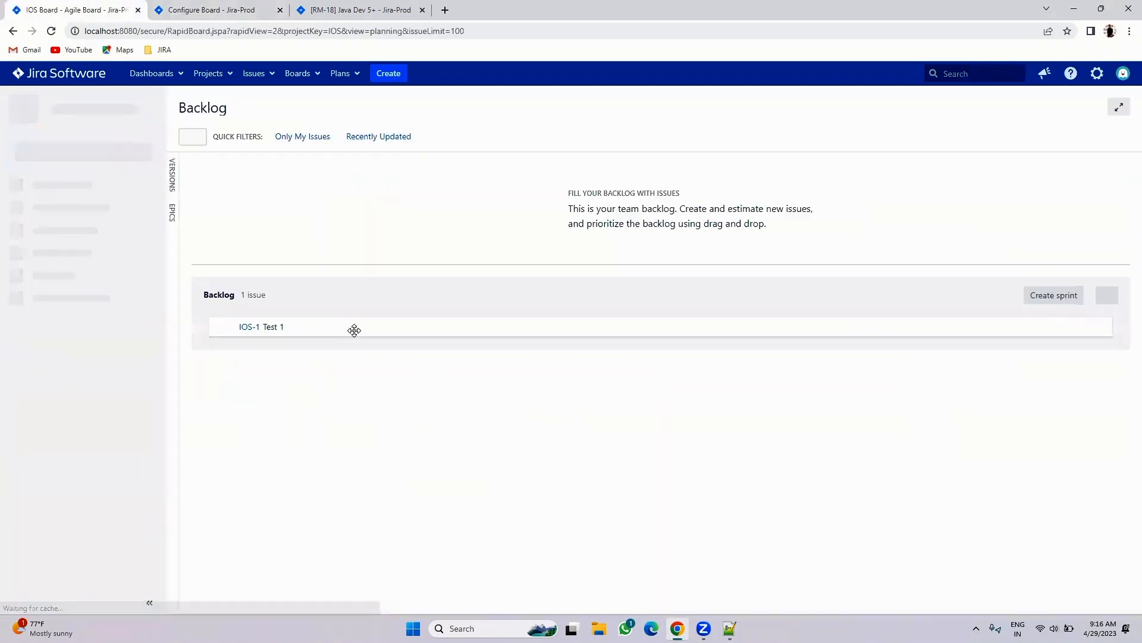
- Create a Task issue with summary Task1 in IOS Development
click(392, 73)
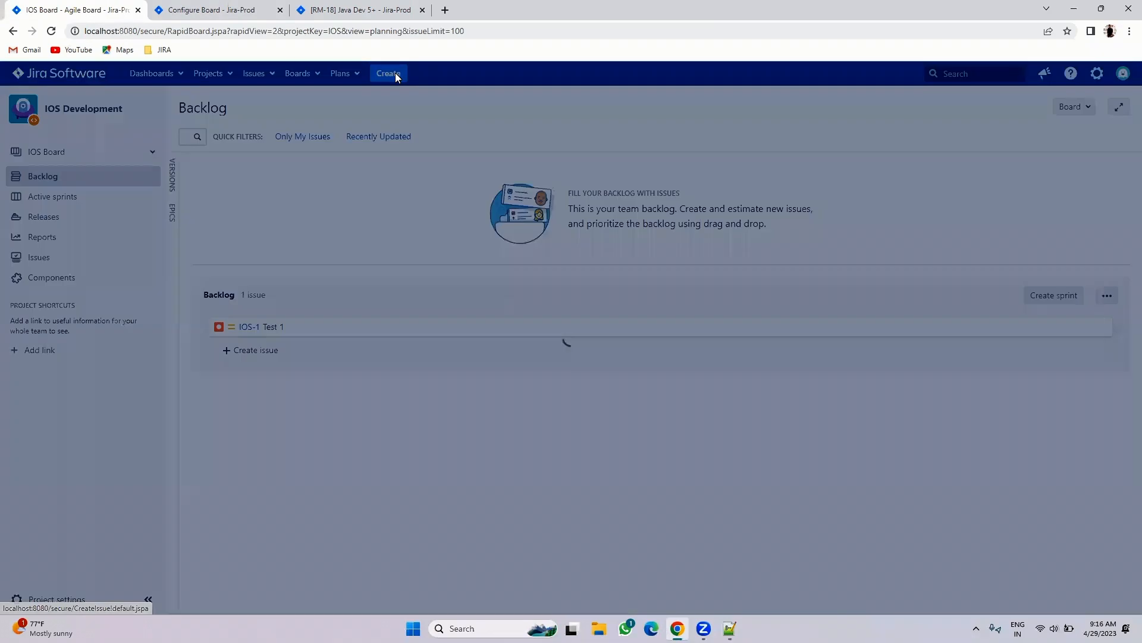
click(471, 230)
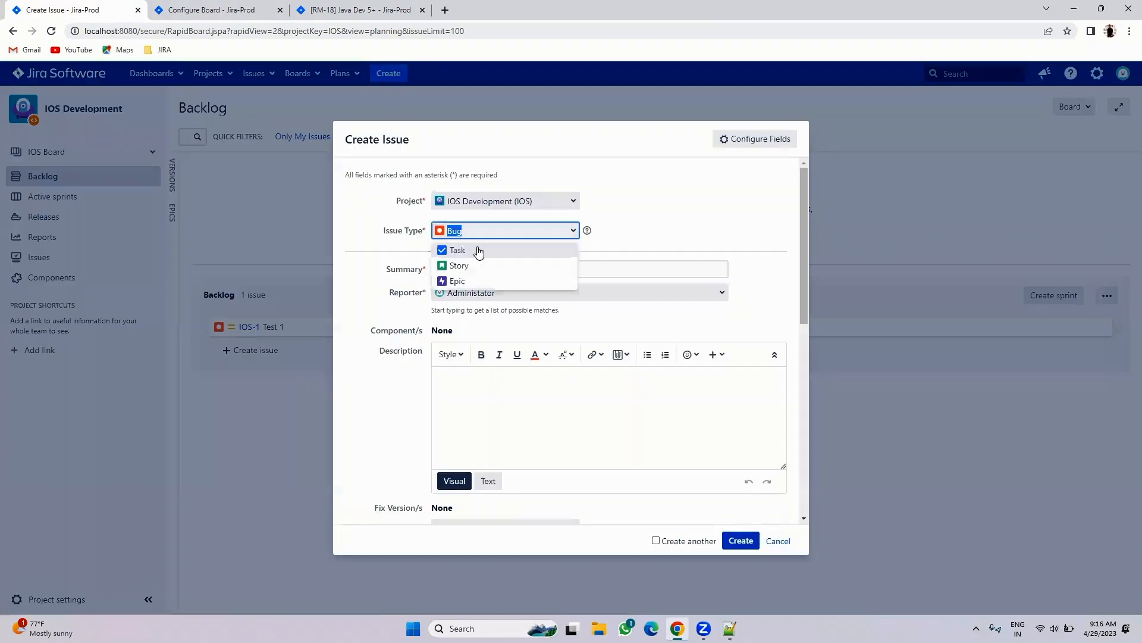
click(474, 254)
click(445, 271)
text(Task1)
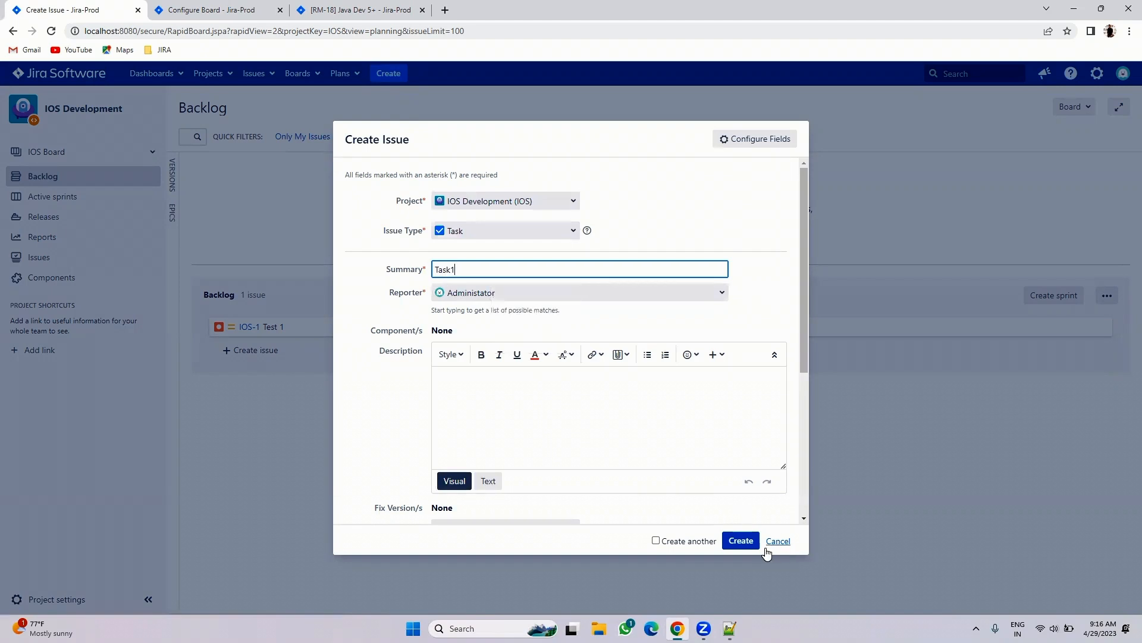
click(744, 542)
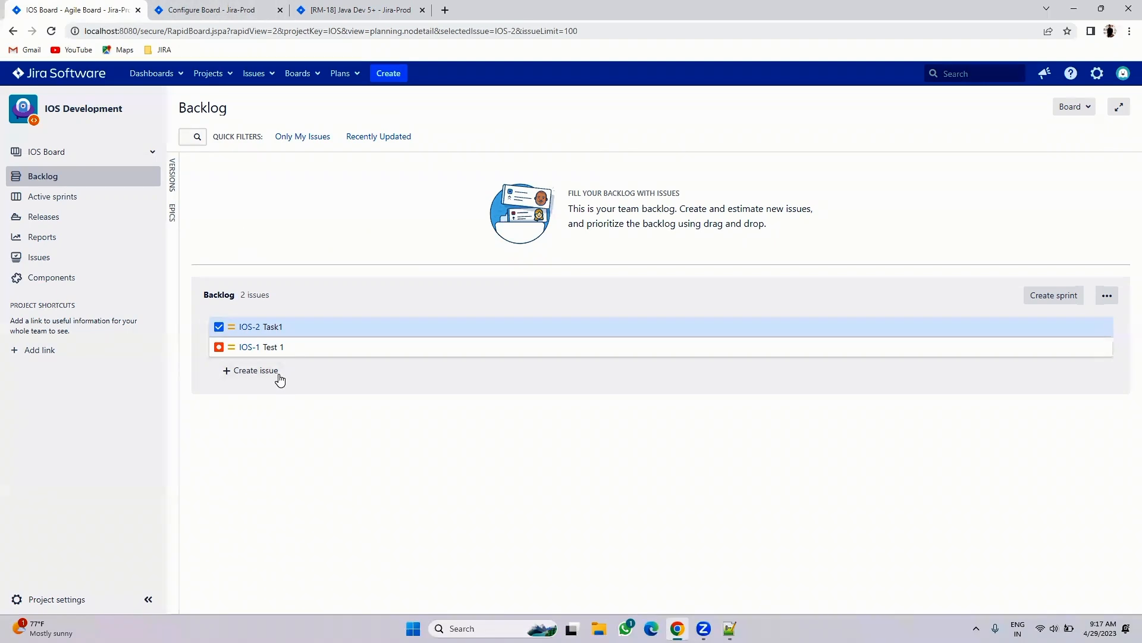
- Change the board filter to 'project = IOS AND Issuetype = Bug', search, and save it
click(253, 7)
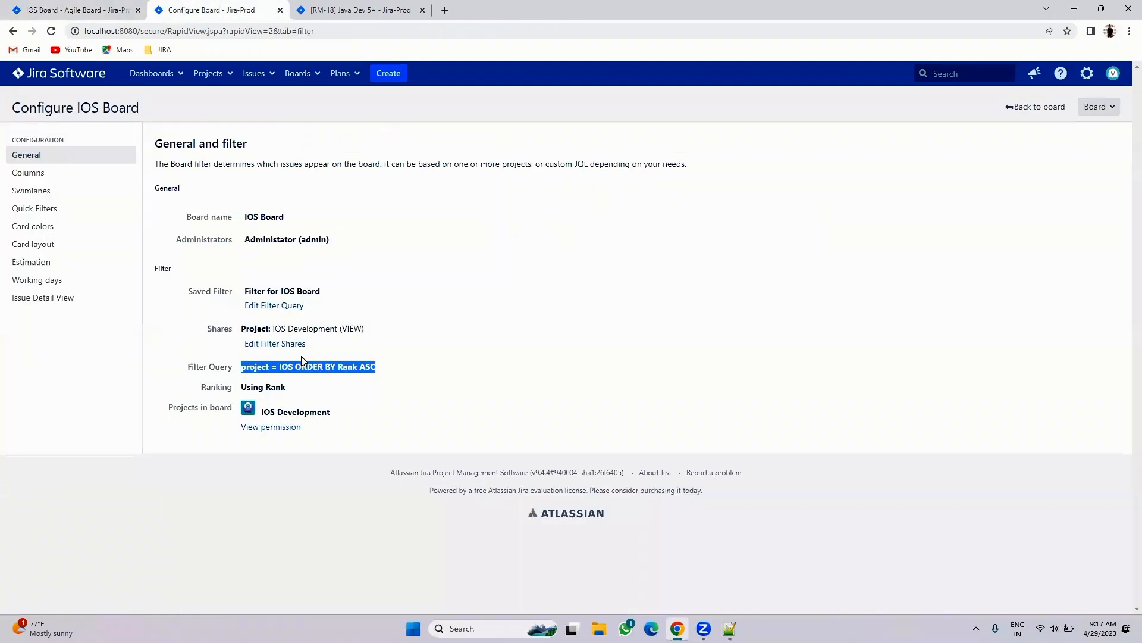
click(275, 306)
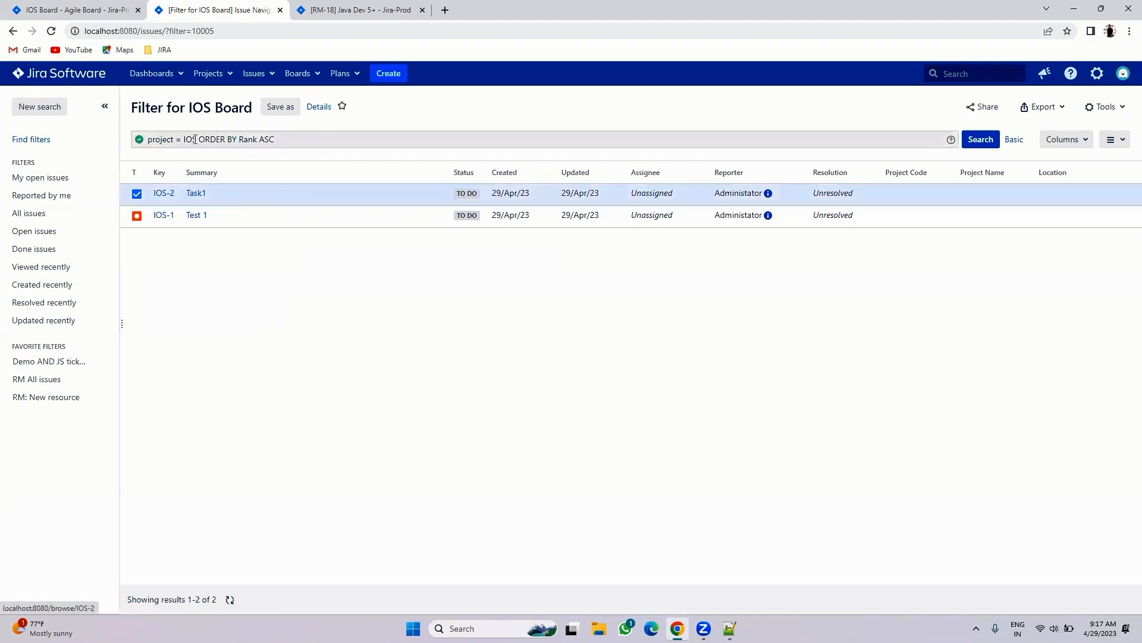
click(196, 139)
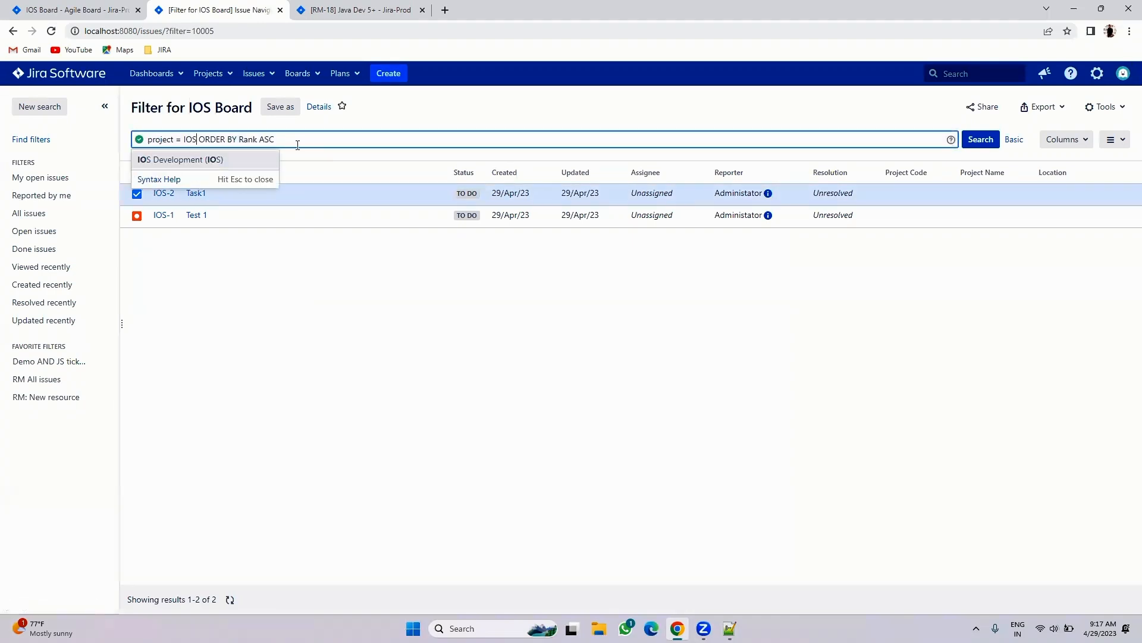
text(AND Issuety)
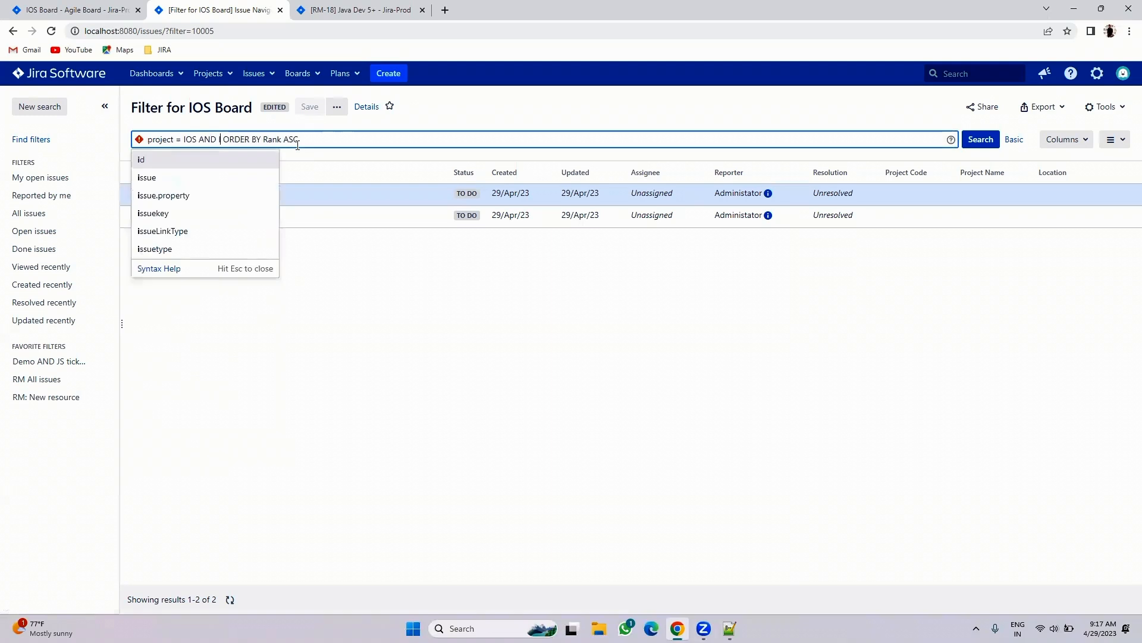
text(pe = )
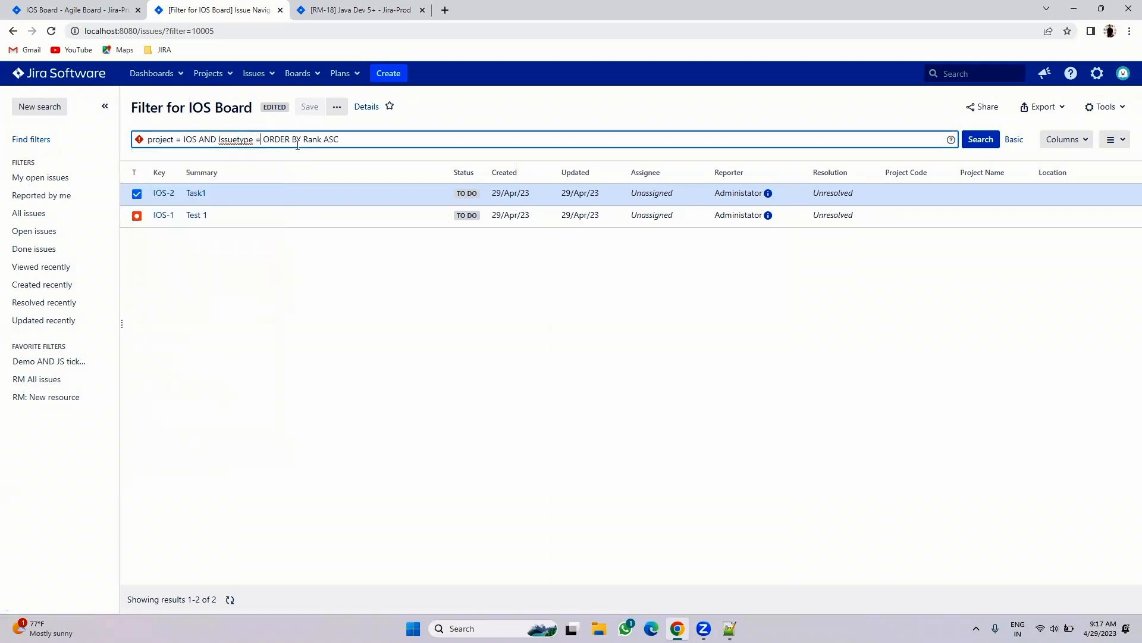
text(Bug)
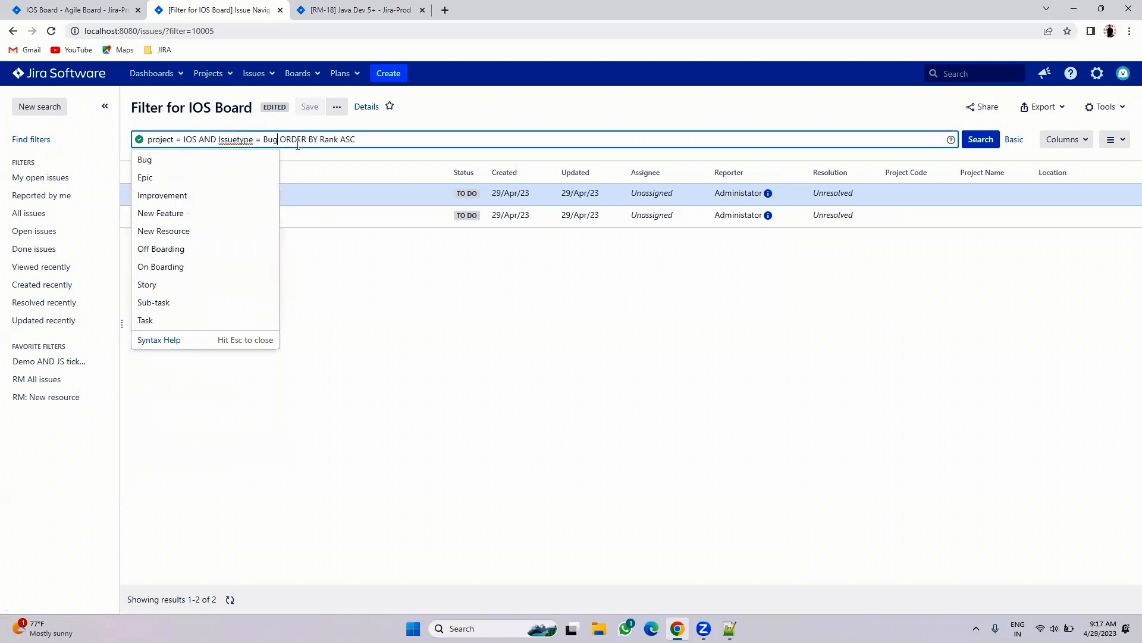
click(981, 139)
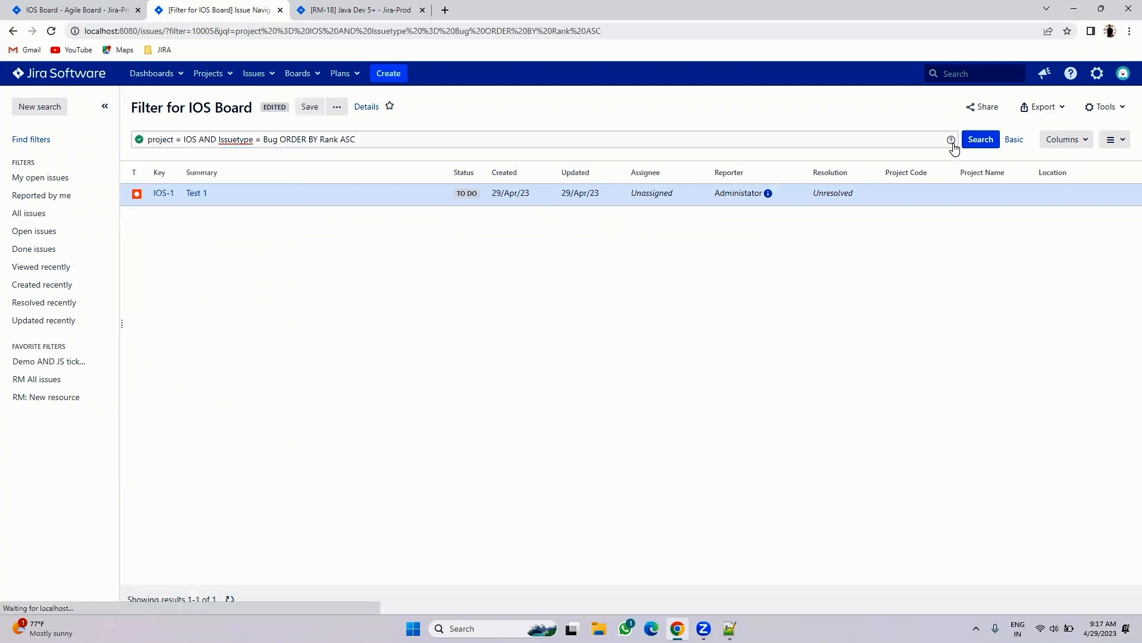
click(303, 113)
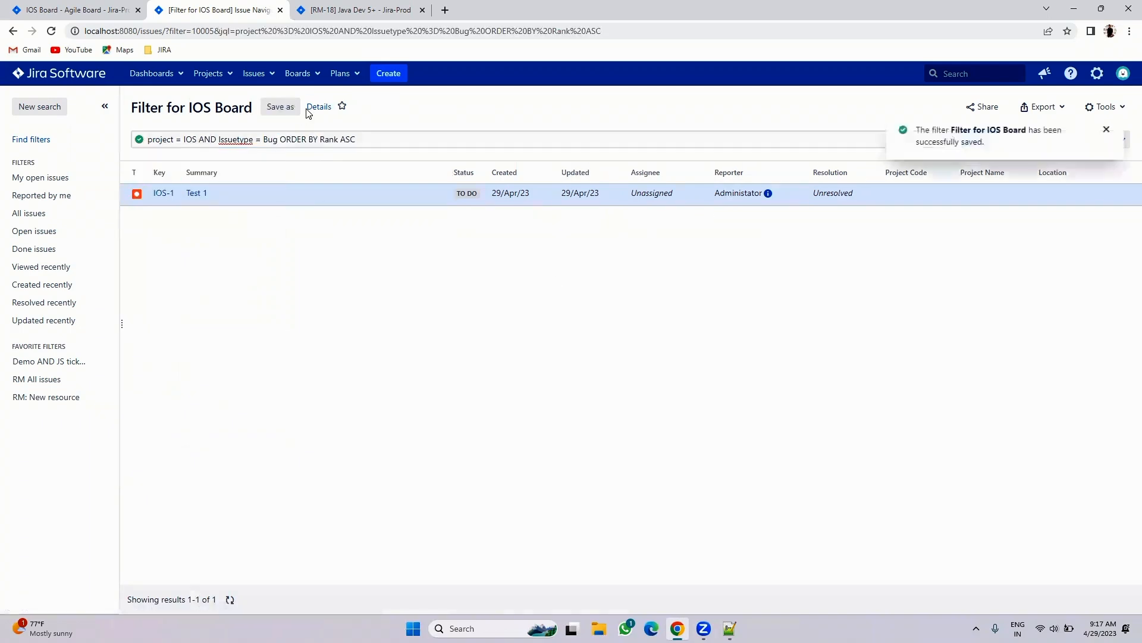
- Open the board configuration in a new tab and rename the board to IOS Bug Board
click(55, 4)
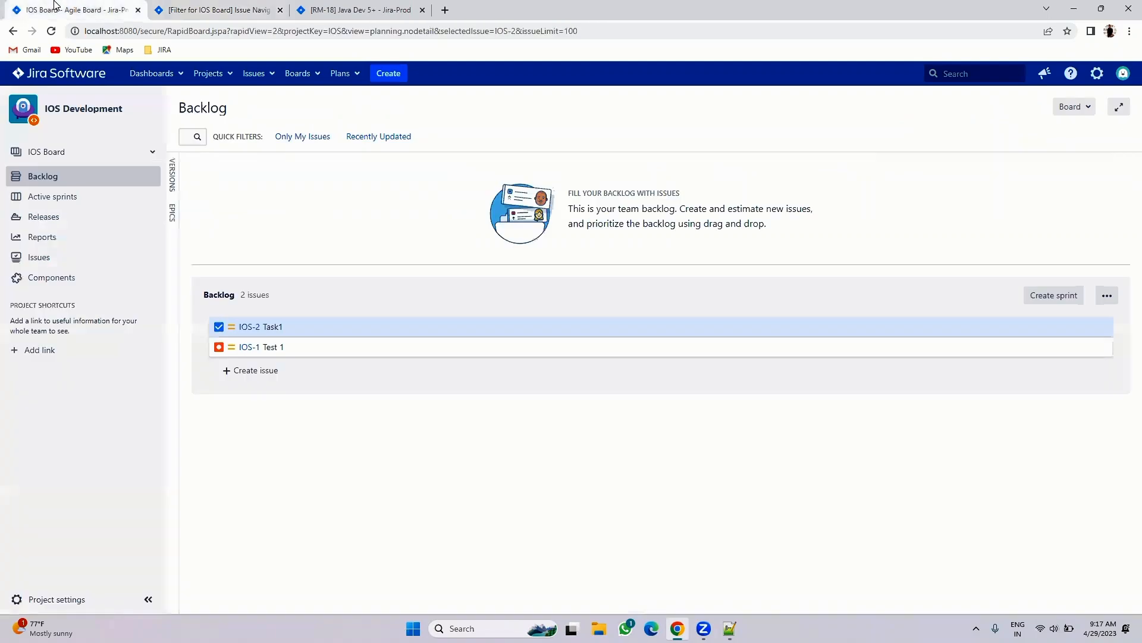
click(51, 31)
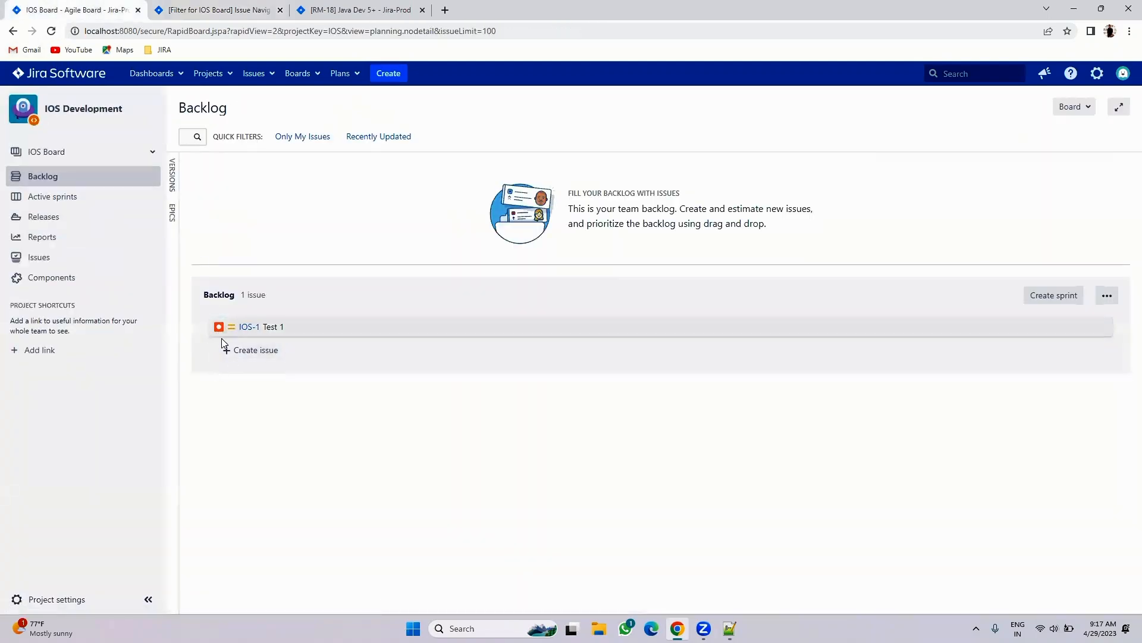
click(1077, 107)
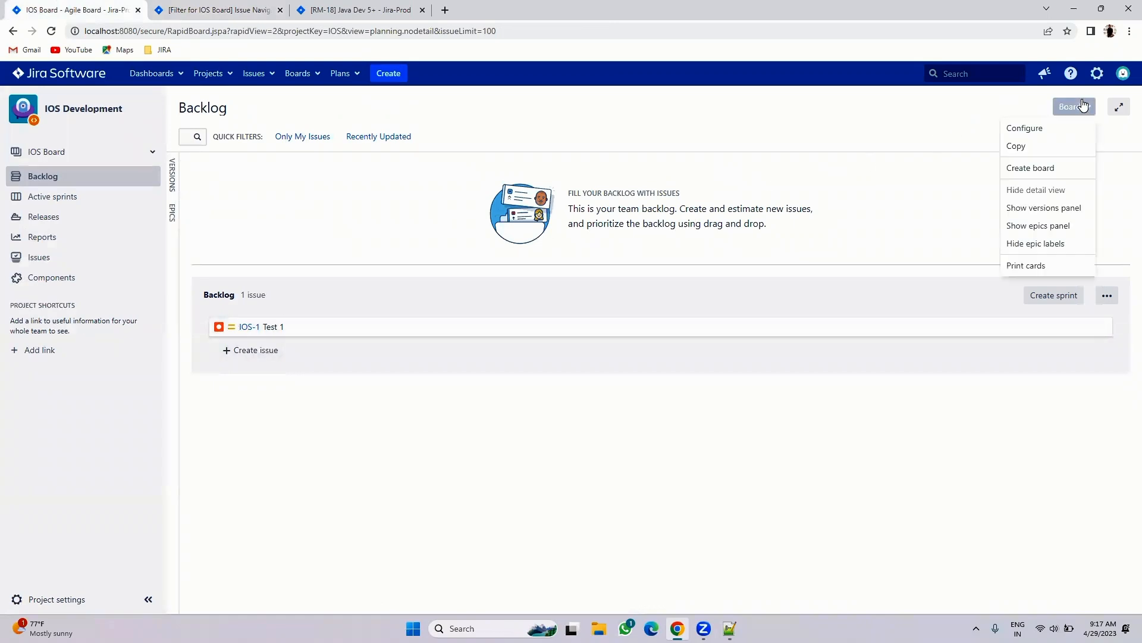
right_click(1021, 126)
click(988, 135)
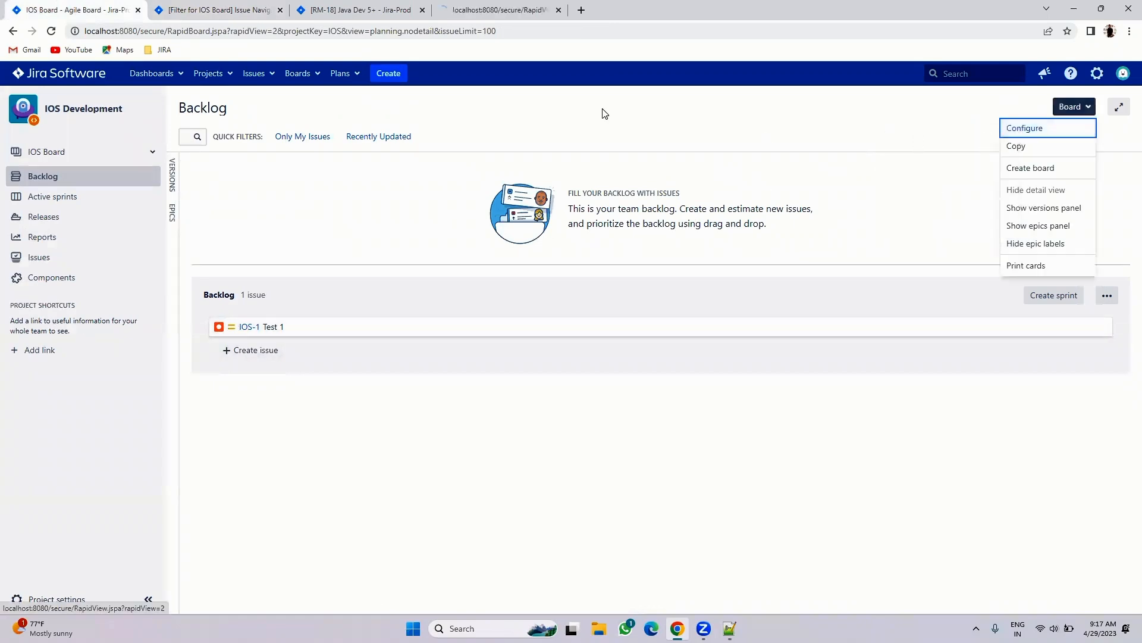
click(468, 10)
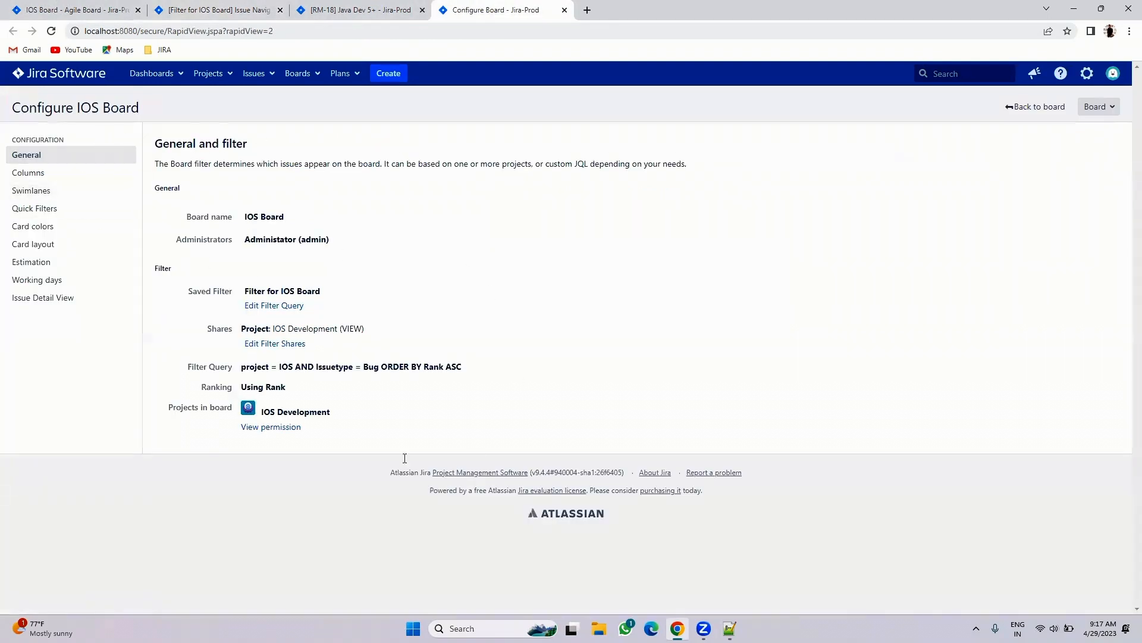
click(293, 218)
click(339, 221)
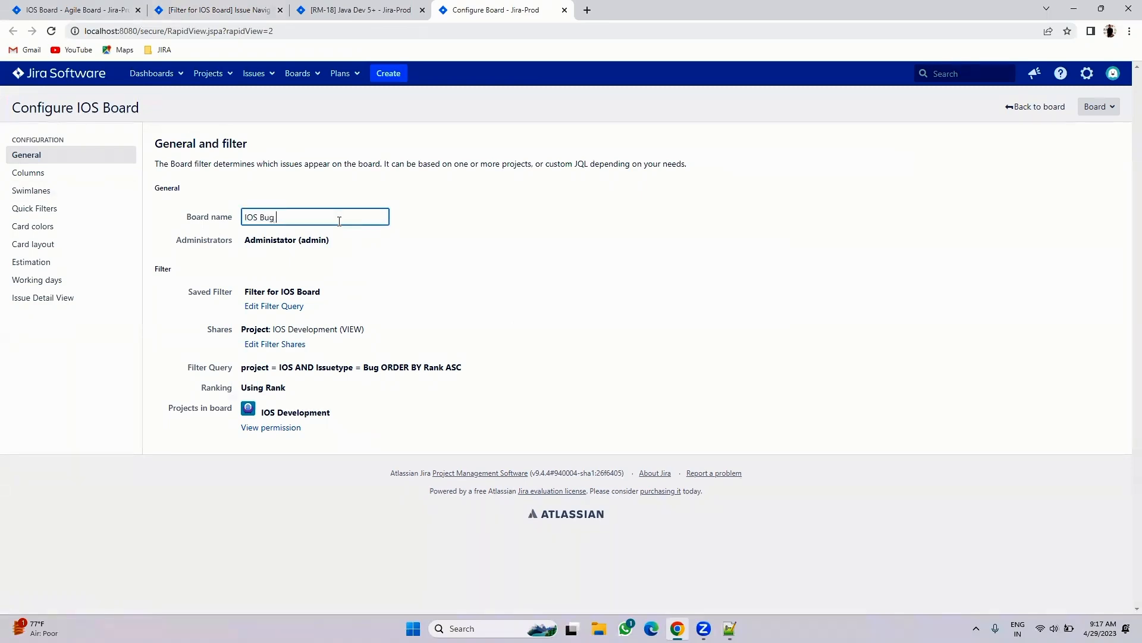
click(664, 315)
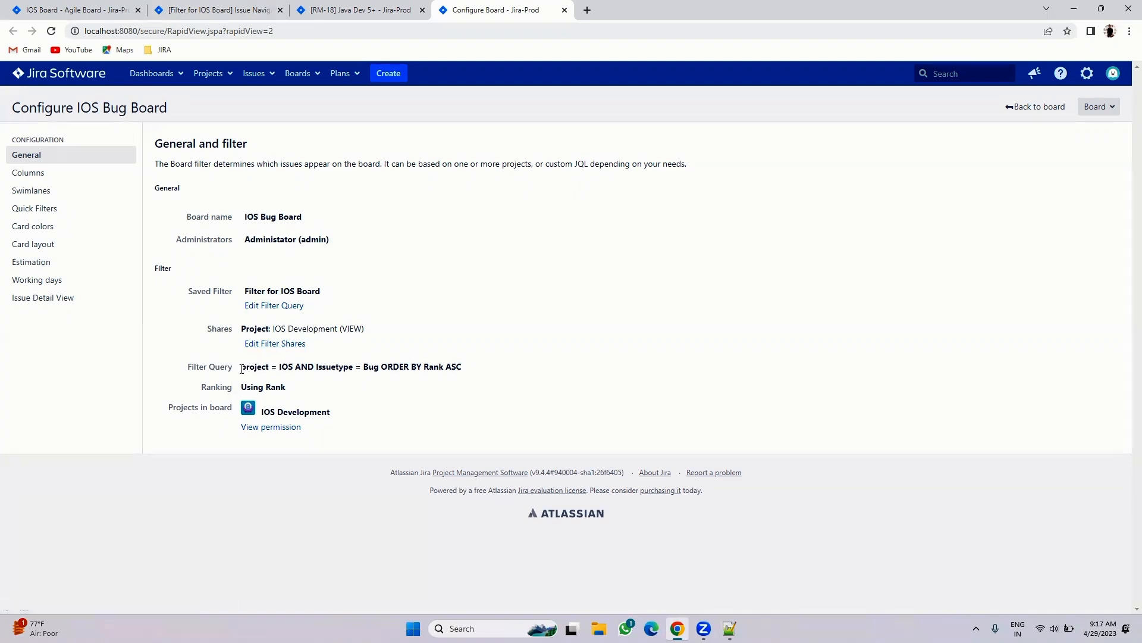
- Review the filter query, then reload the backlog to show IOS Bug Board
mouse_move(247, 364)
mouse_down()
mouse_move(436, 375)
mouse_move(237, 377)
mouse_up()
click(519, 370)
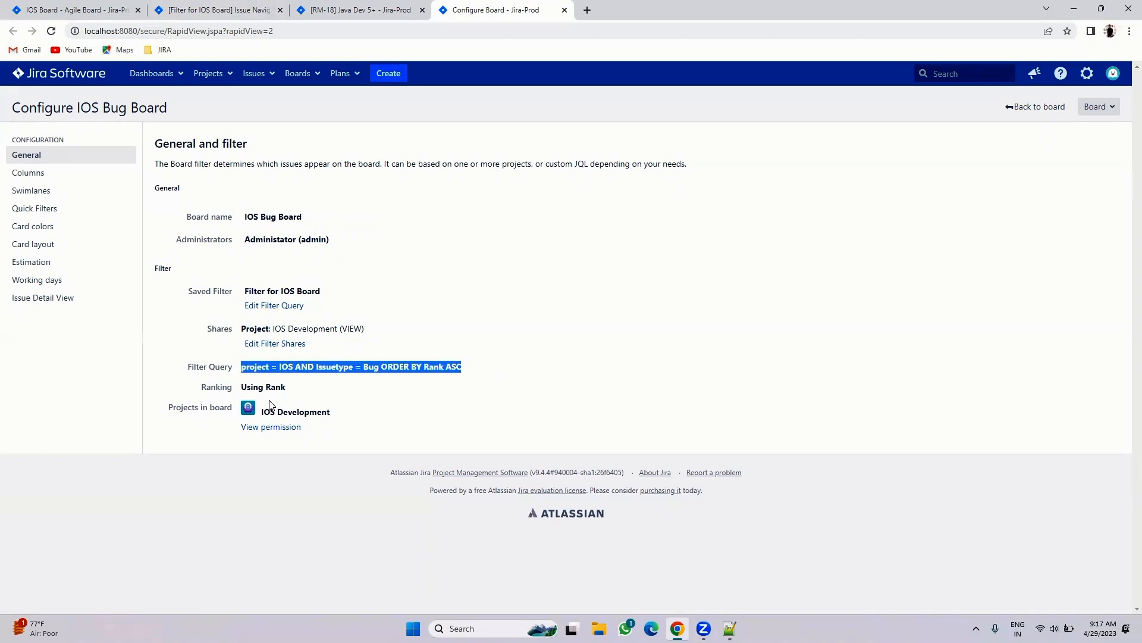
click(95, 10)
key(F5)
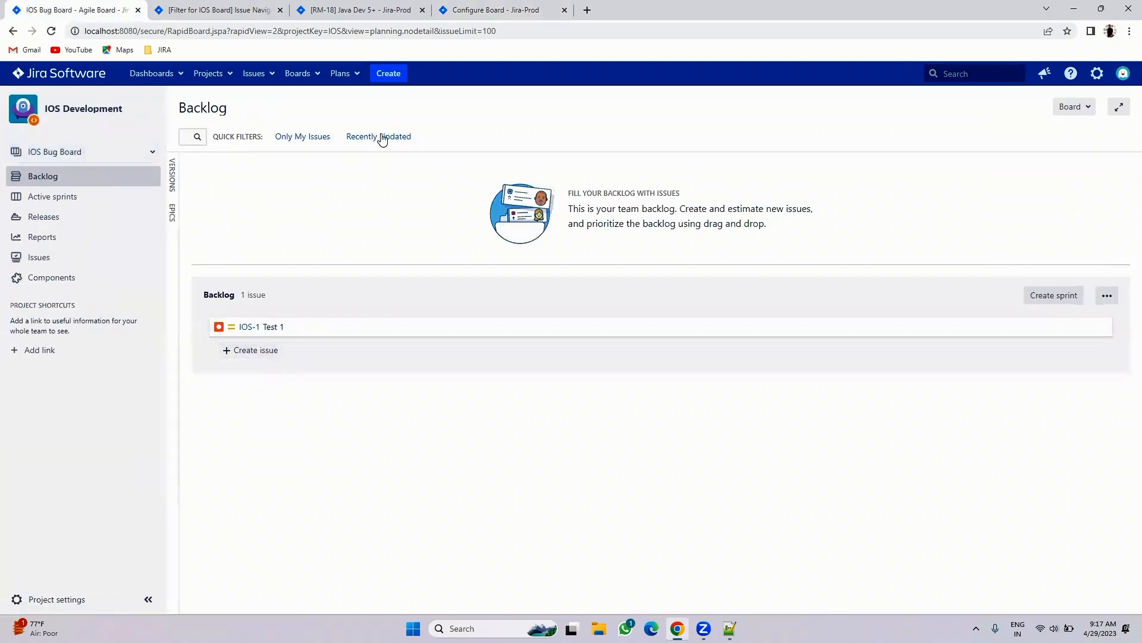
- Create a new issue with summary Task2
click(389, 73)
click(457, 270)
text(Task2)
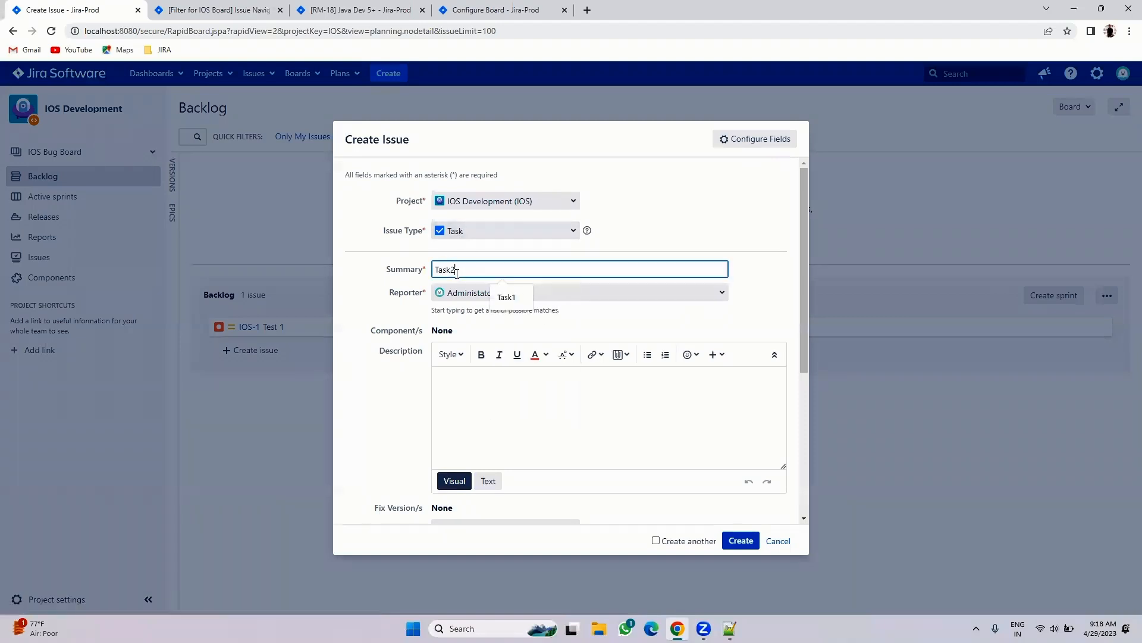
click(754, 548)
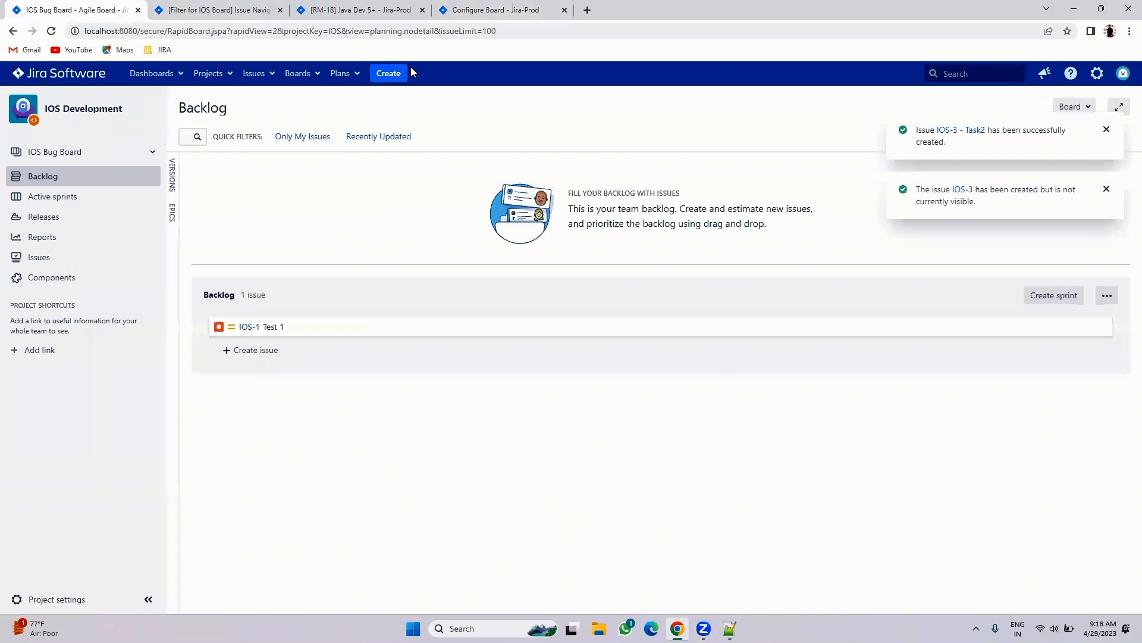
- Create a Bug issue named Bug 2 and select it in the backlog
click(388, 72)
click(495, 234)
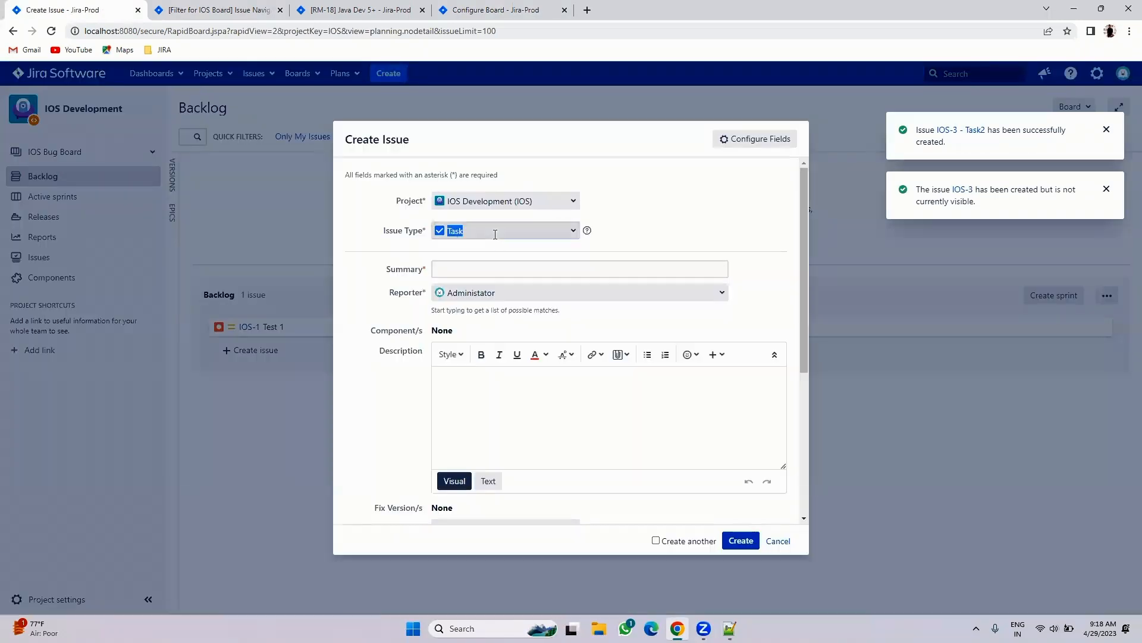
click(466, 264)
click(467, 272)
text(Bug 2)
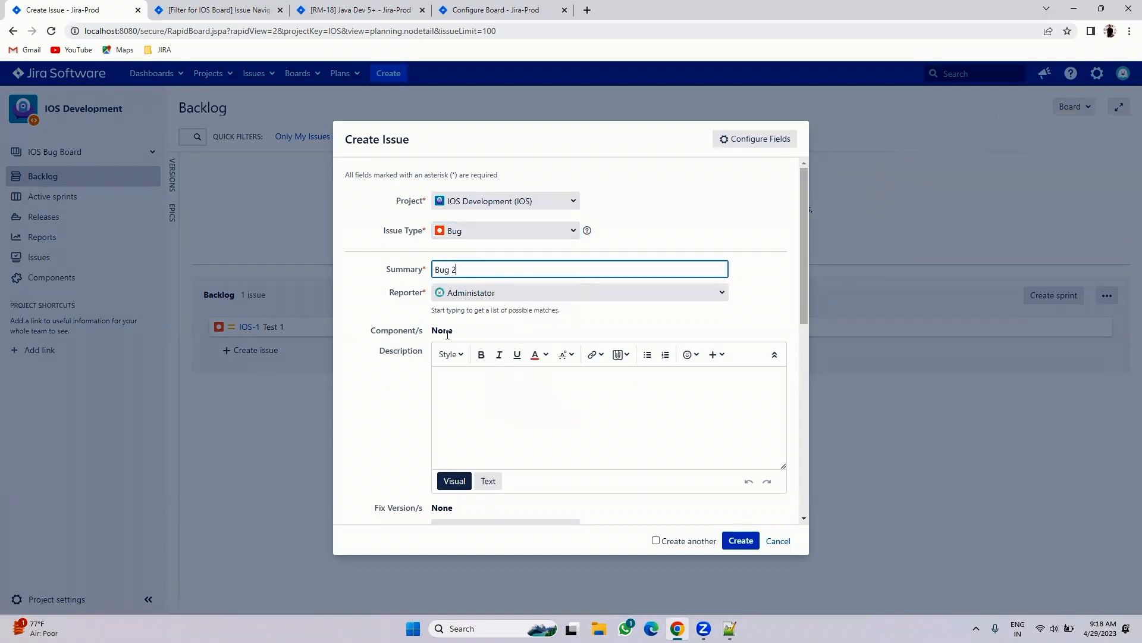
click(740, 540)
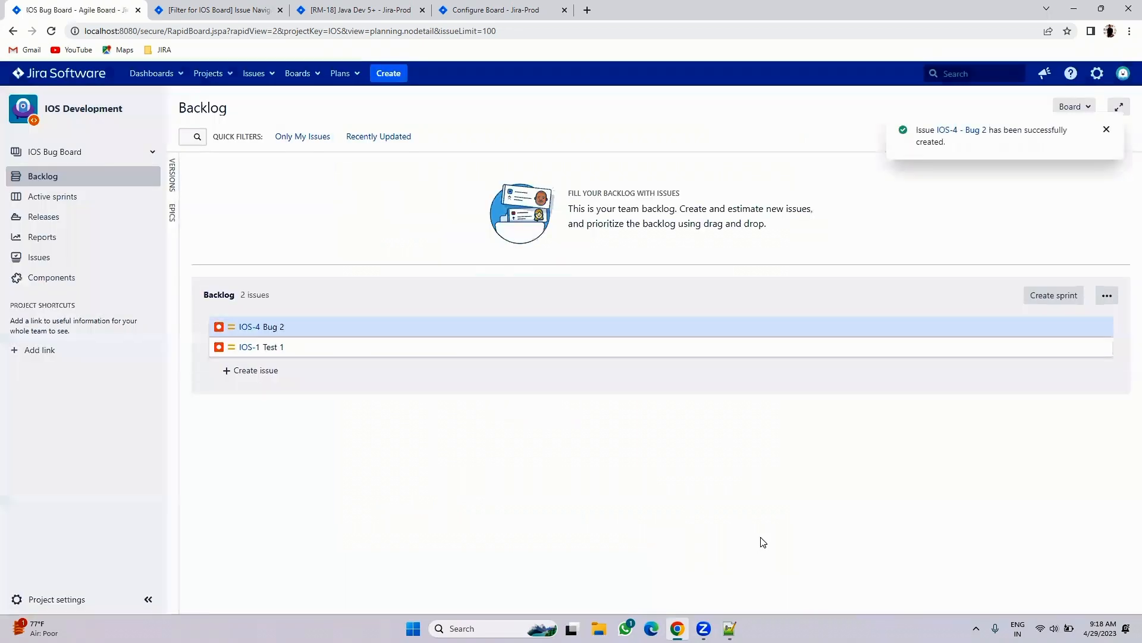
click(252, 327)
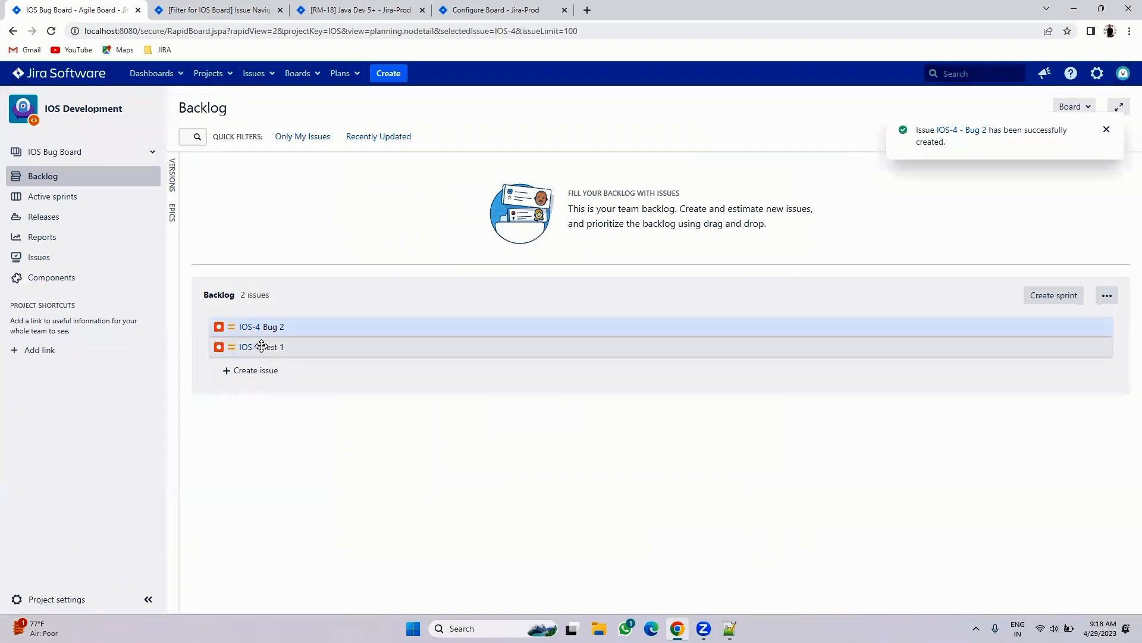
- Check the board's filter results, then start a new Scrum board from the board selector
click(215, 10)
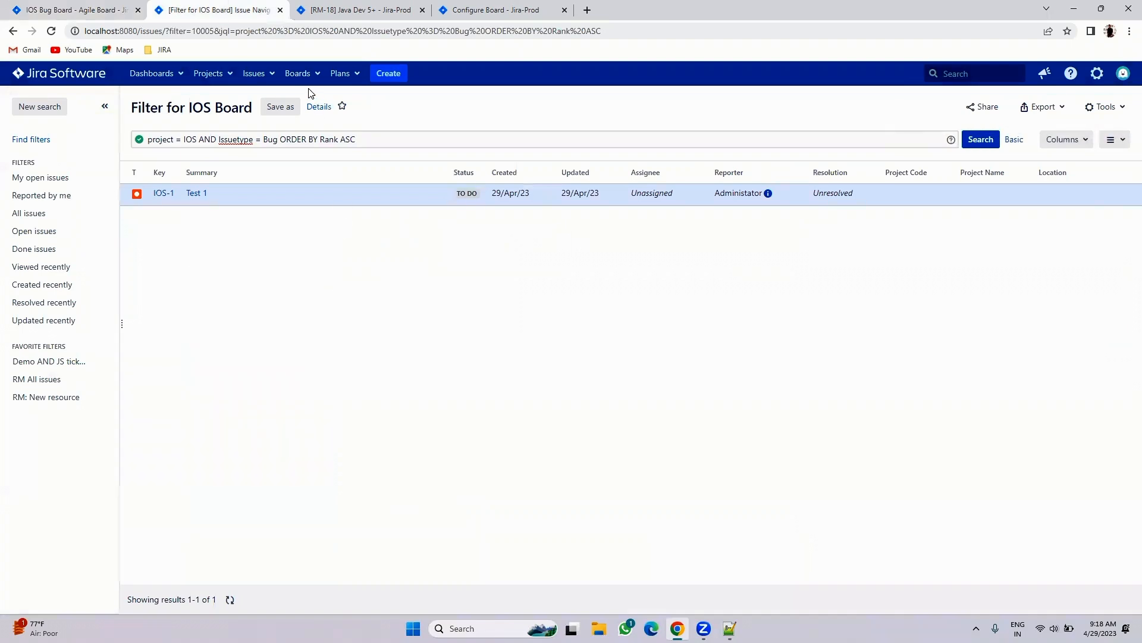
click(119, 10)
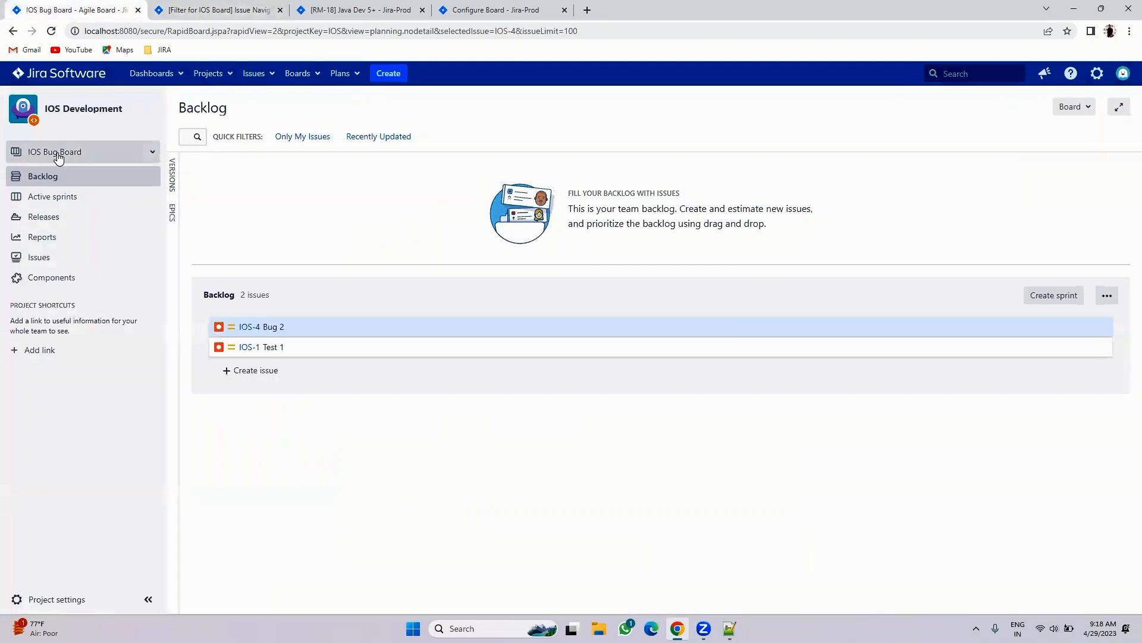
click(58, 152)
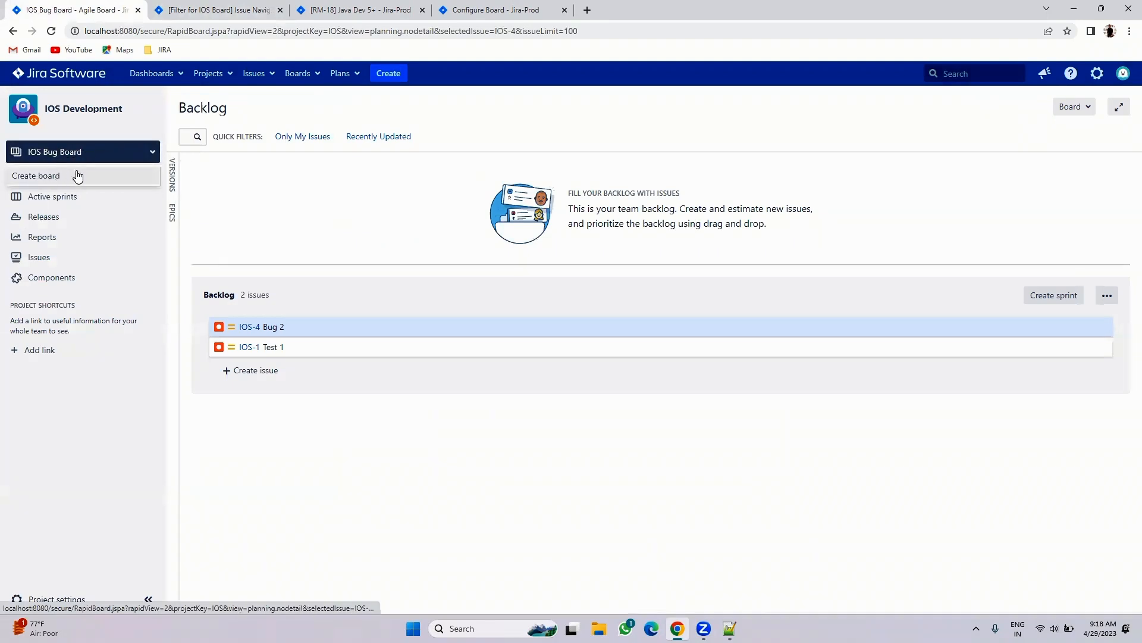
click(65, 181)
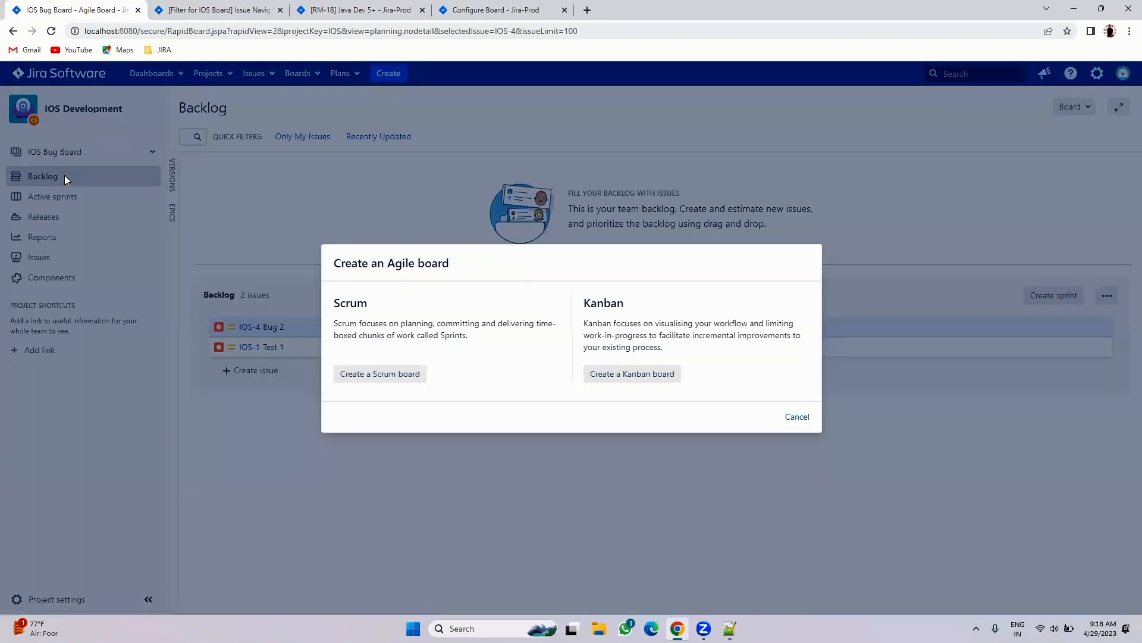
click(355, 374)
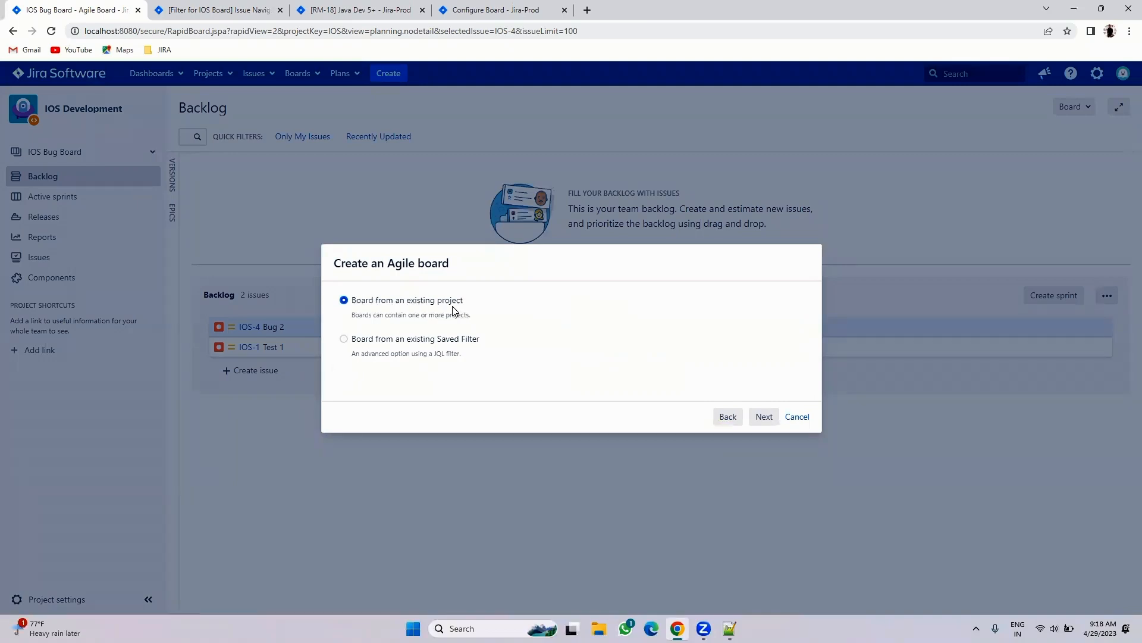
- Cancel the board dialog and search issues with 'Project = IOS and issuetype = Task'
click(798, 417)
click(345, 10)
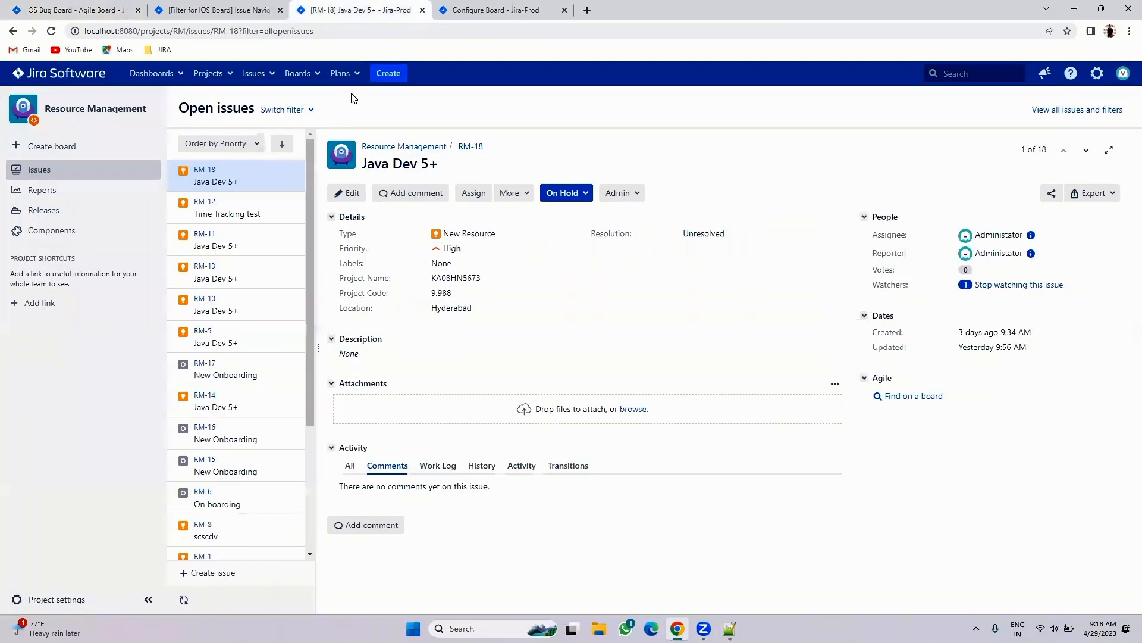
click(254, 73)
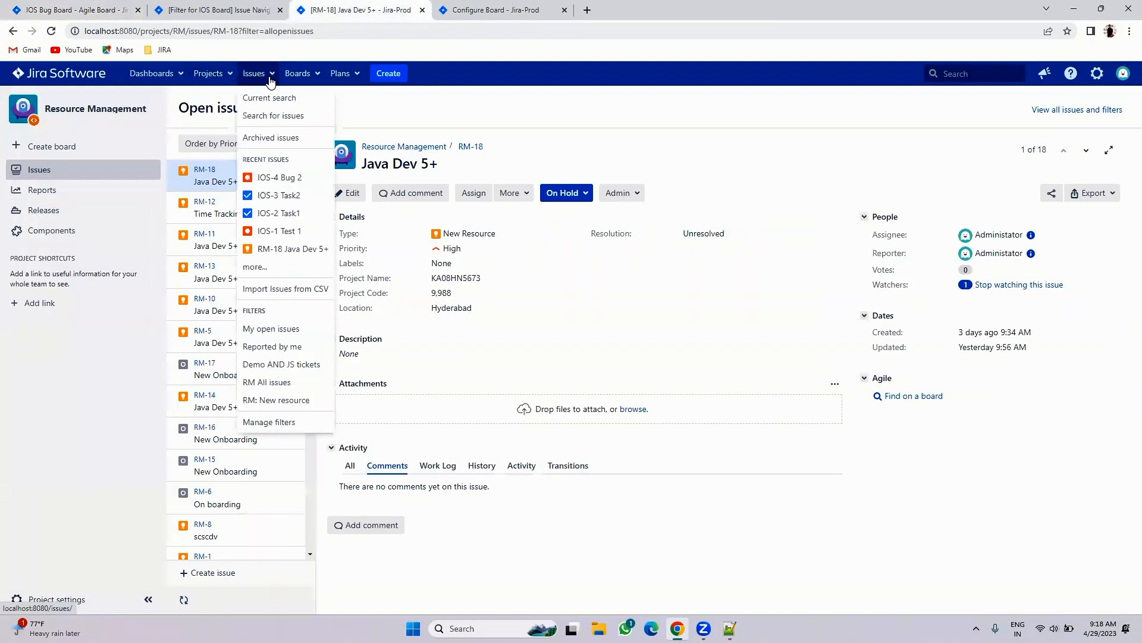
click(276, 112)
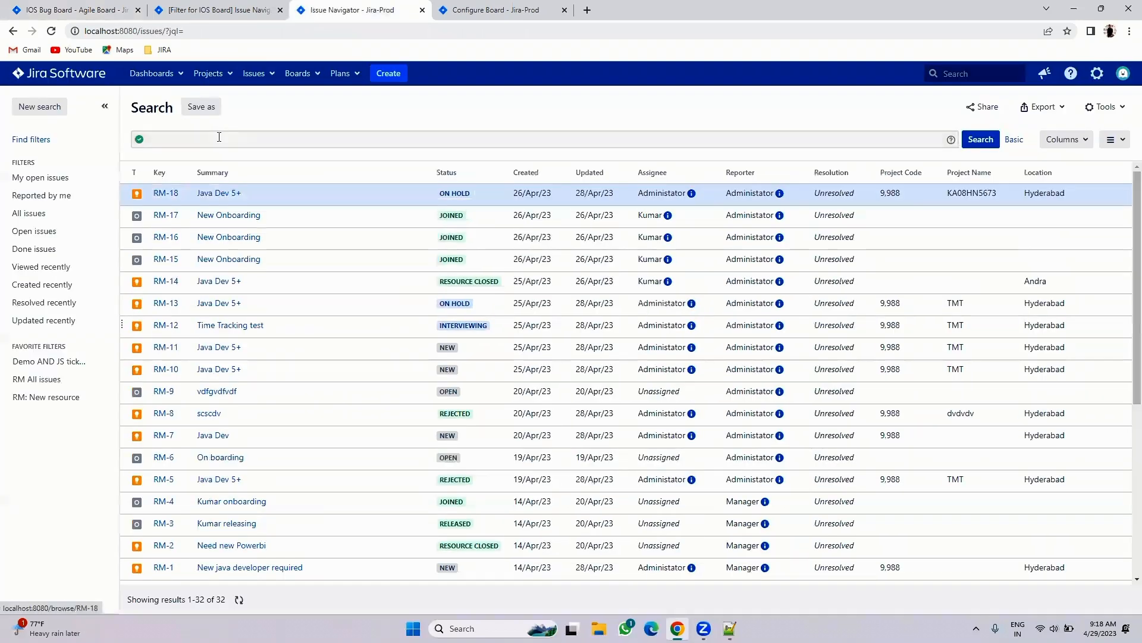
click(226, 141)
text(Proje)
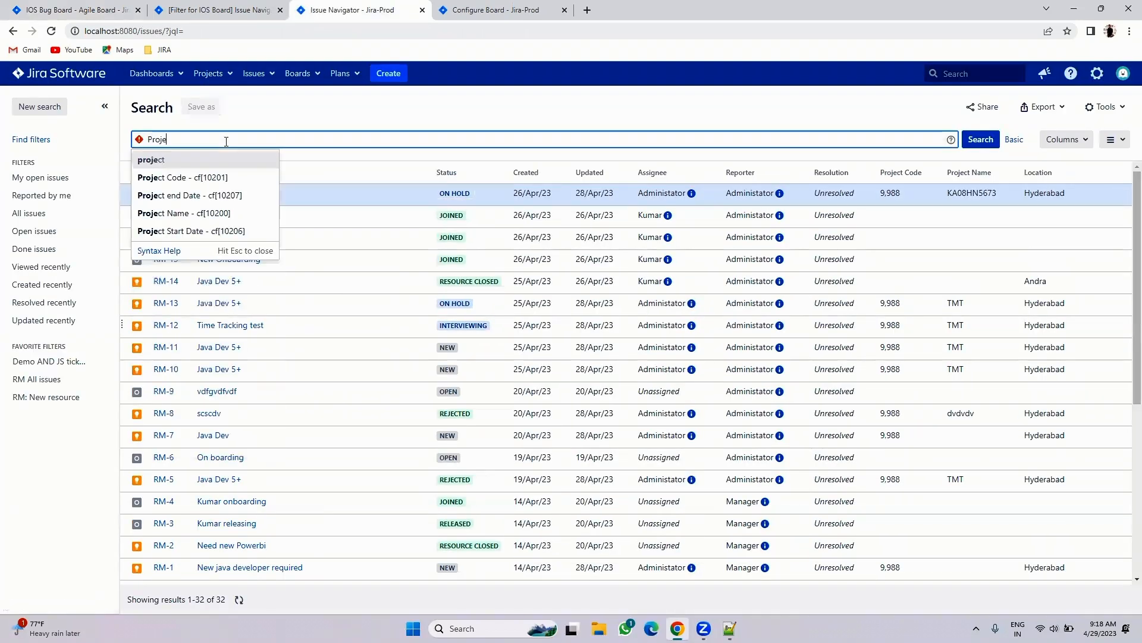
text(ct = IOS)
text(and issuetype )
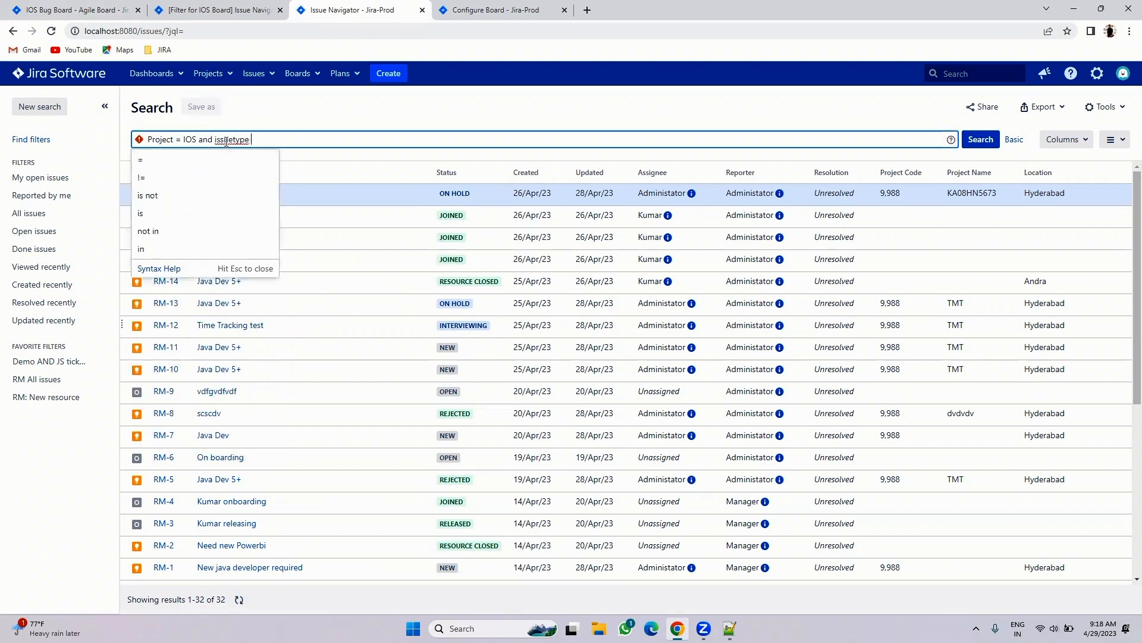
text(= Task)
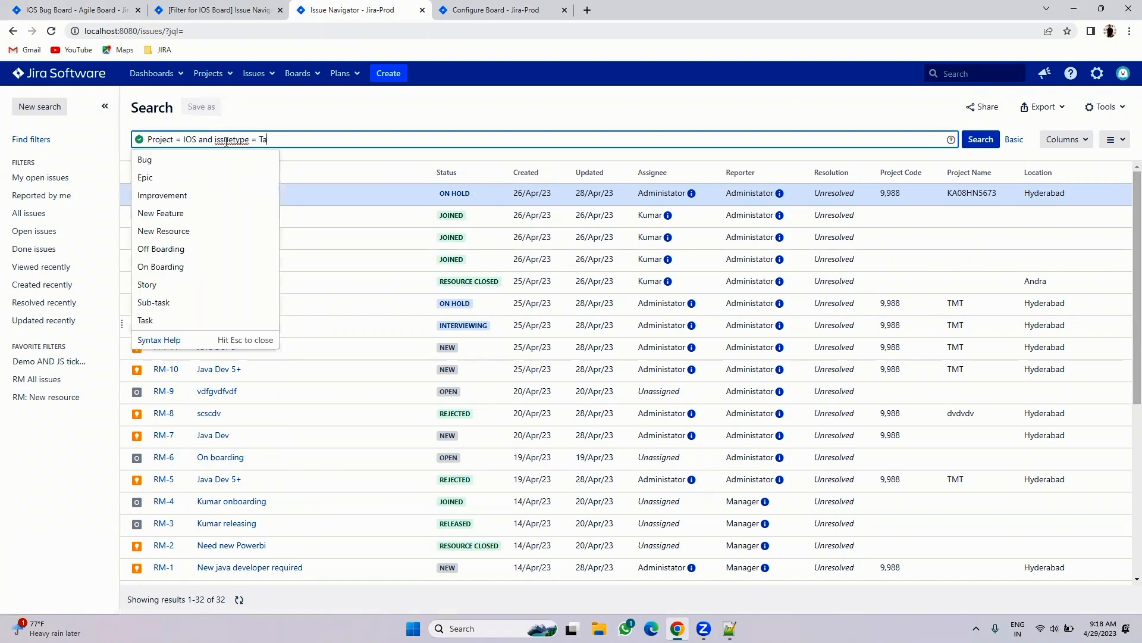
click(994, 142)
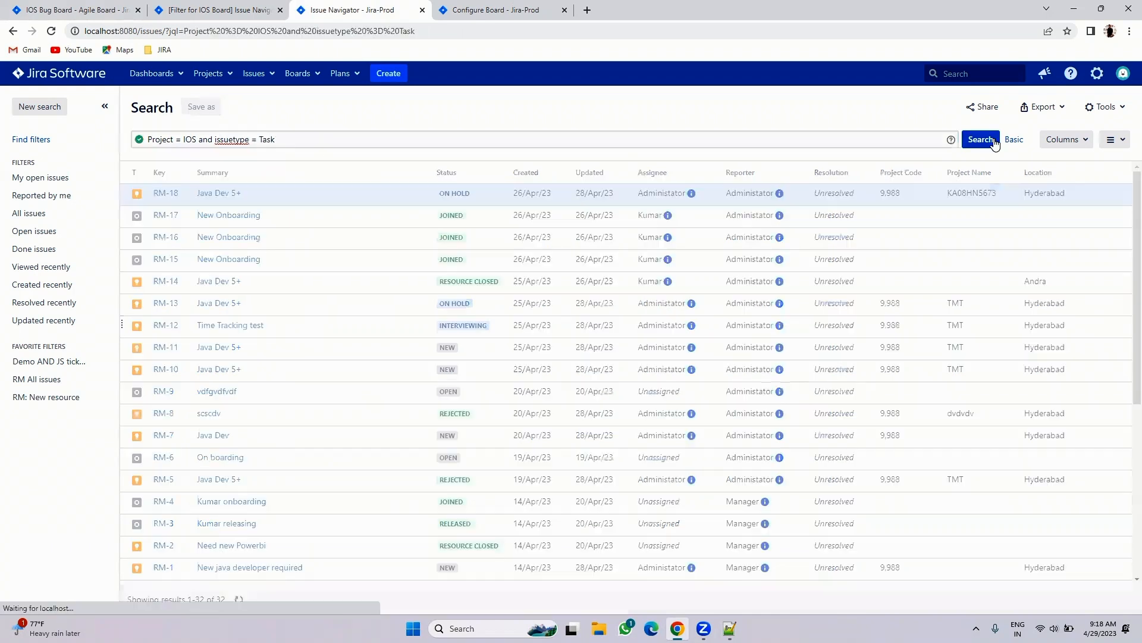
- Save the search as a filter named IOS Task Filter
click(193, 108)
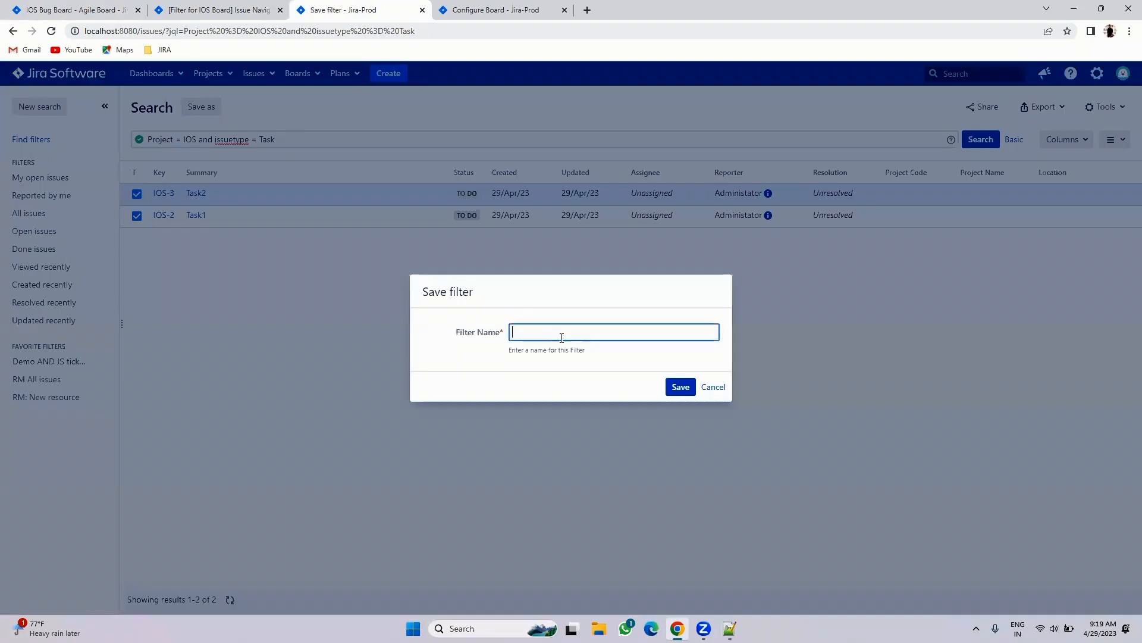
text(IOS Task Filter)
click(682, 389)
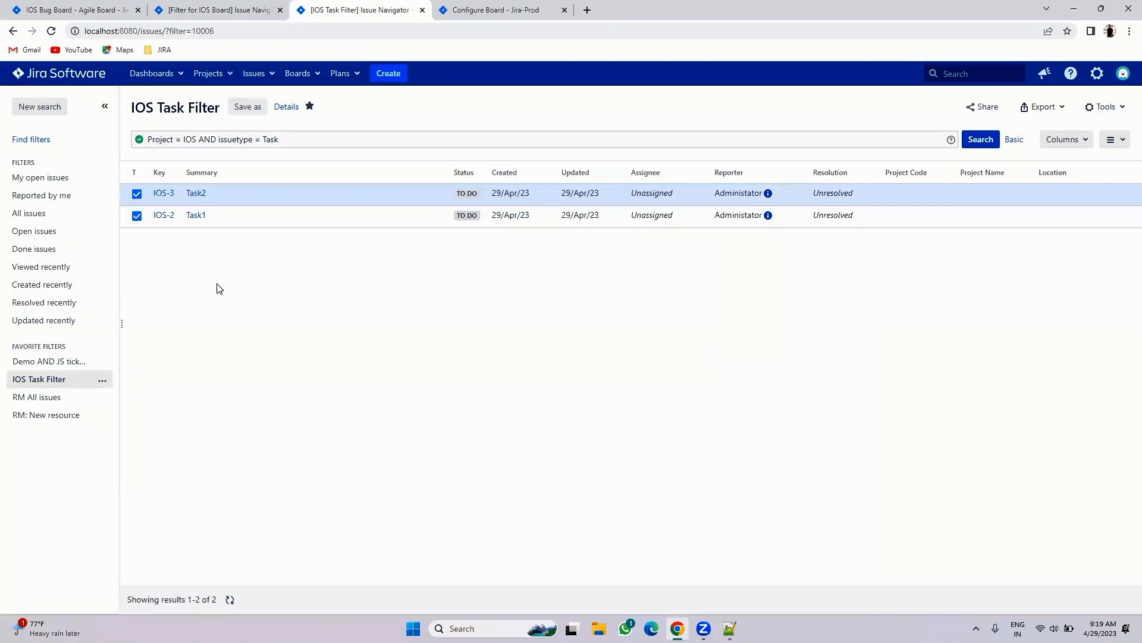
- Compare the Filter for IOS Board and IOS Task Filter results, then return to the IOS Bug Board backlog
click(215, 12)
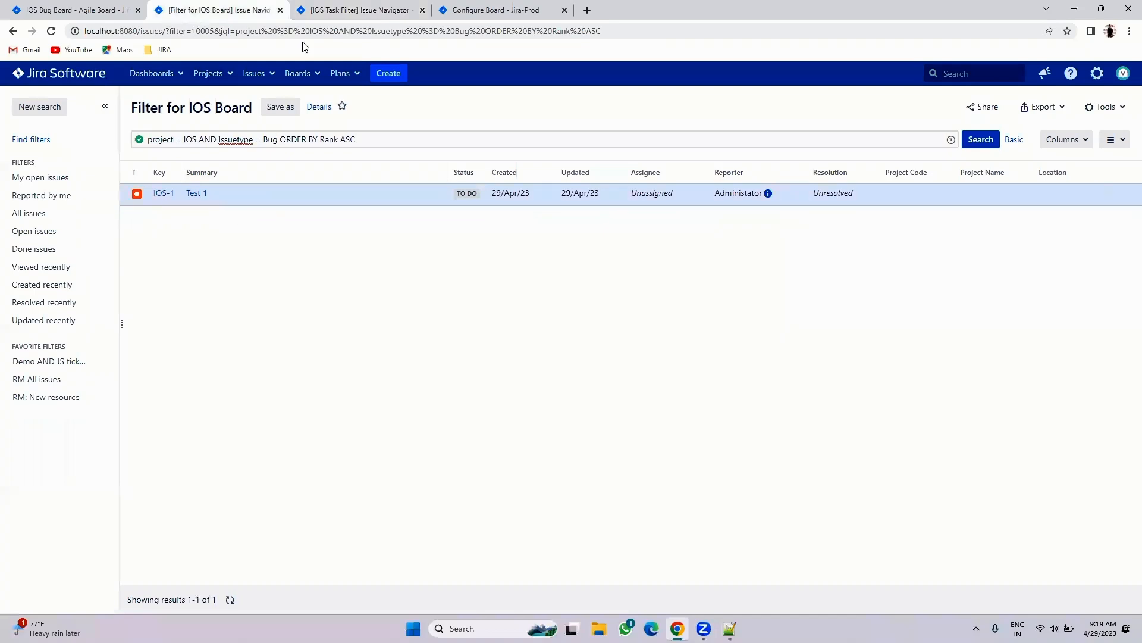
click(476, 13)
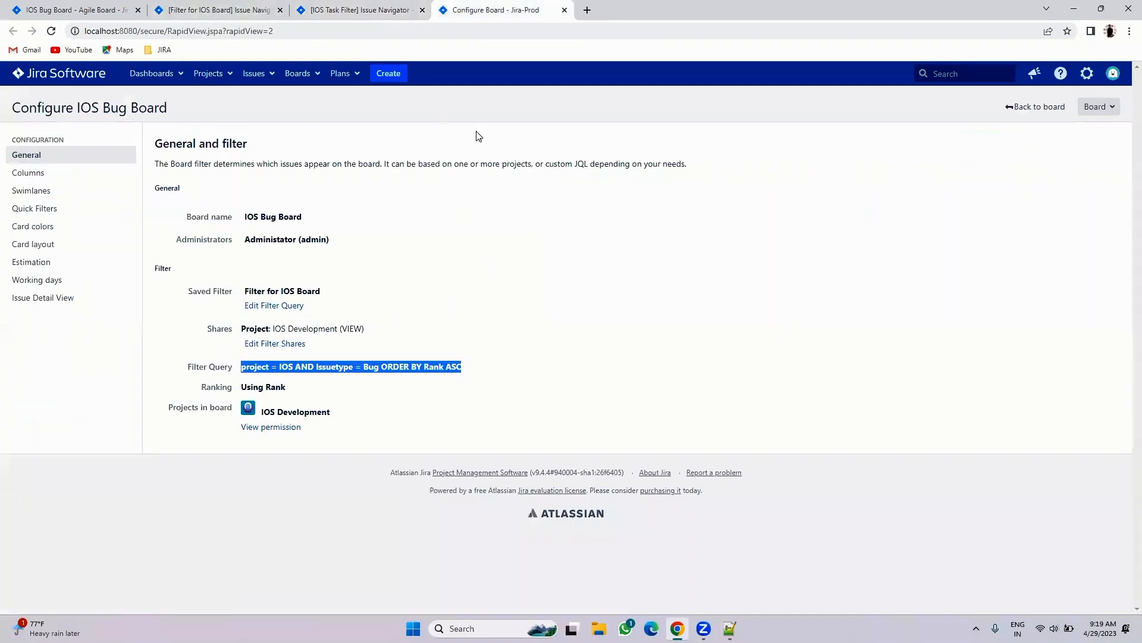
click(111, 11)
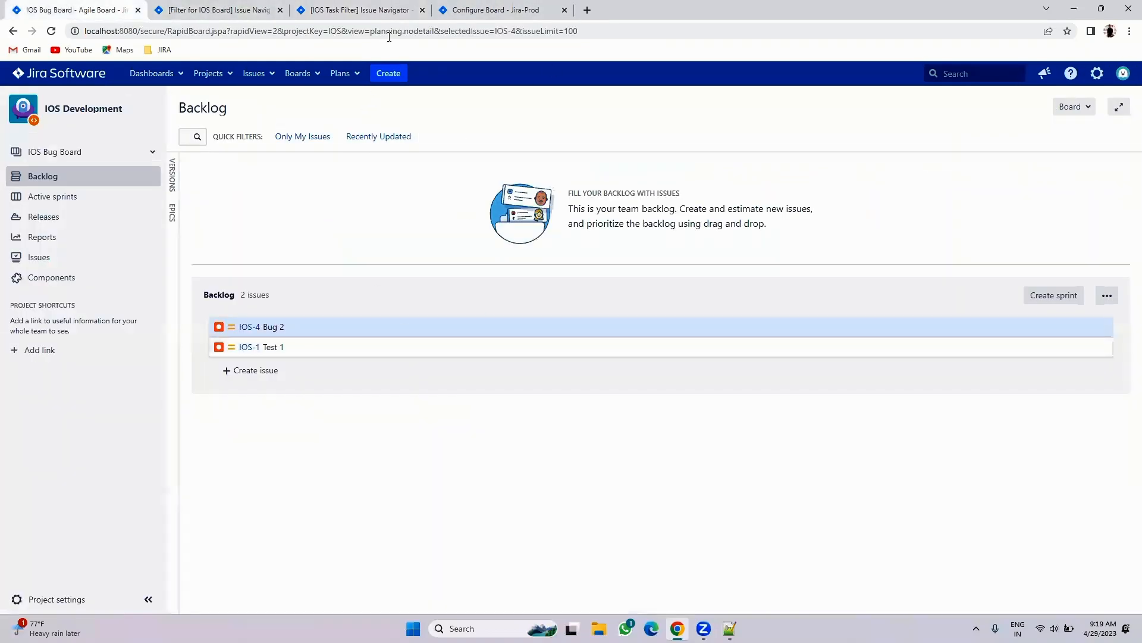
click(250, 9)
click(375, 7)
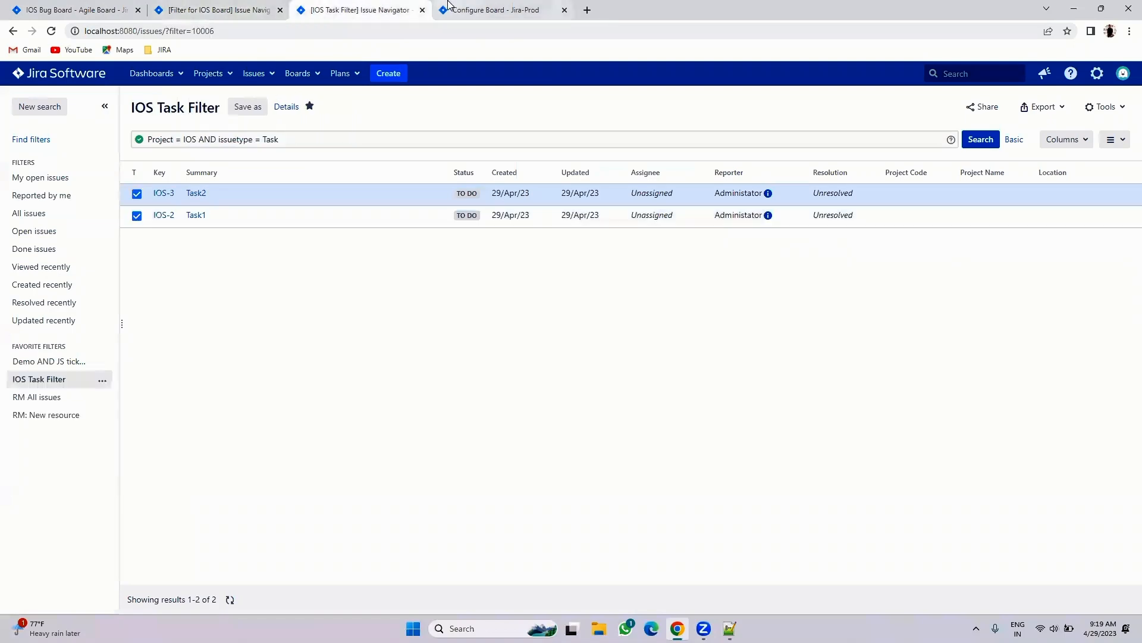
click(264, 6)
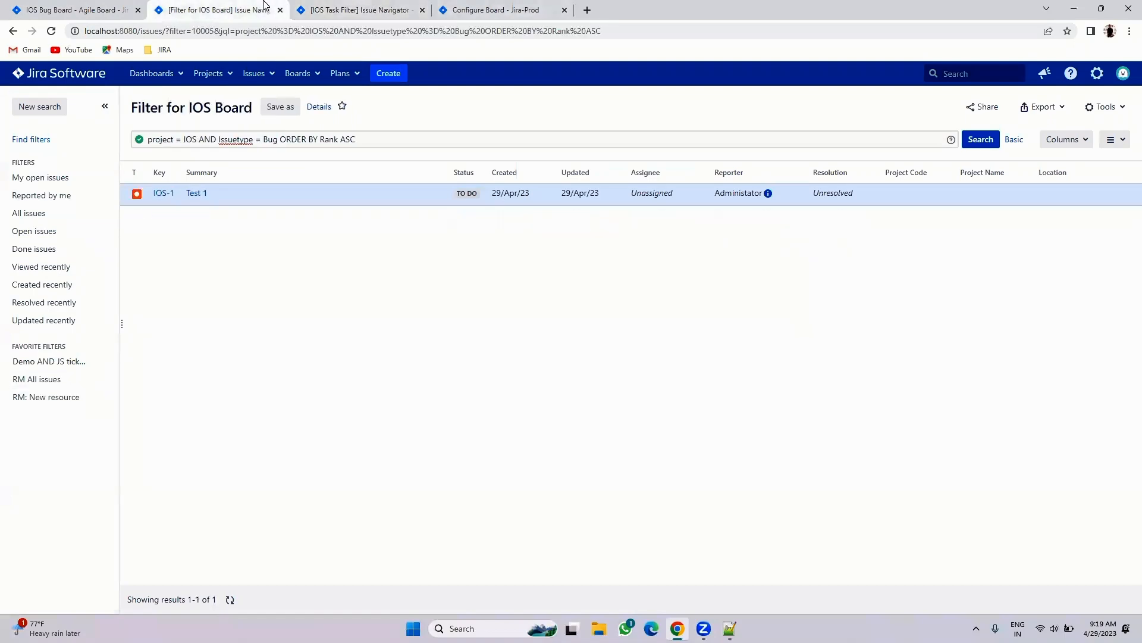
click(326, 17)
click(501, 5)
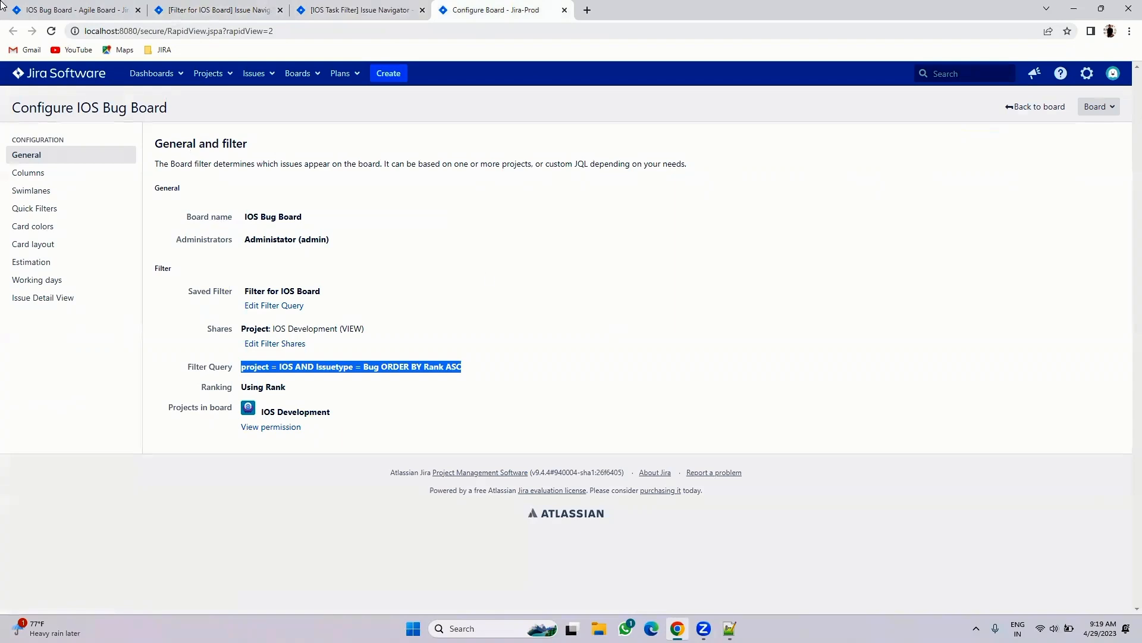
click(3, 6)
- Start a new scrum board built from an existing saved filter
click(60, 152)
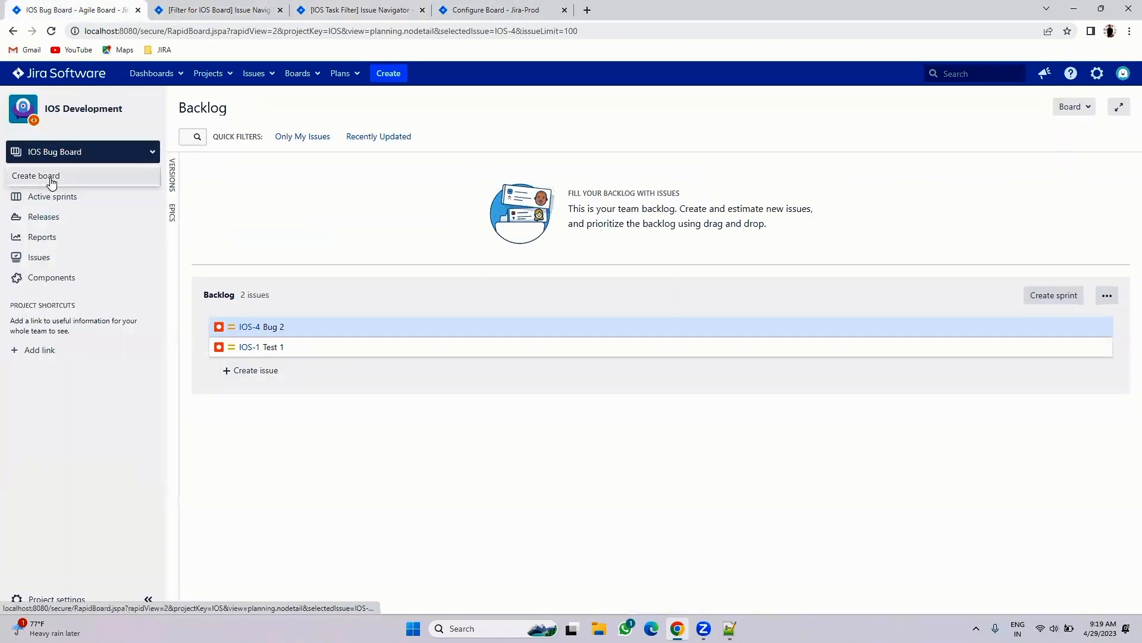
click(51, 176)
click(365, 375)
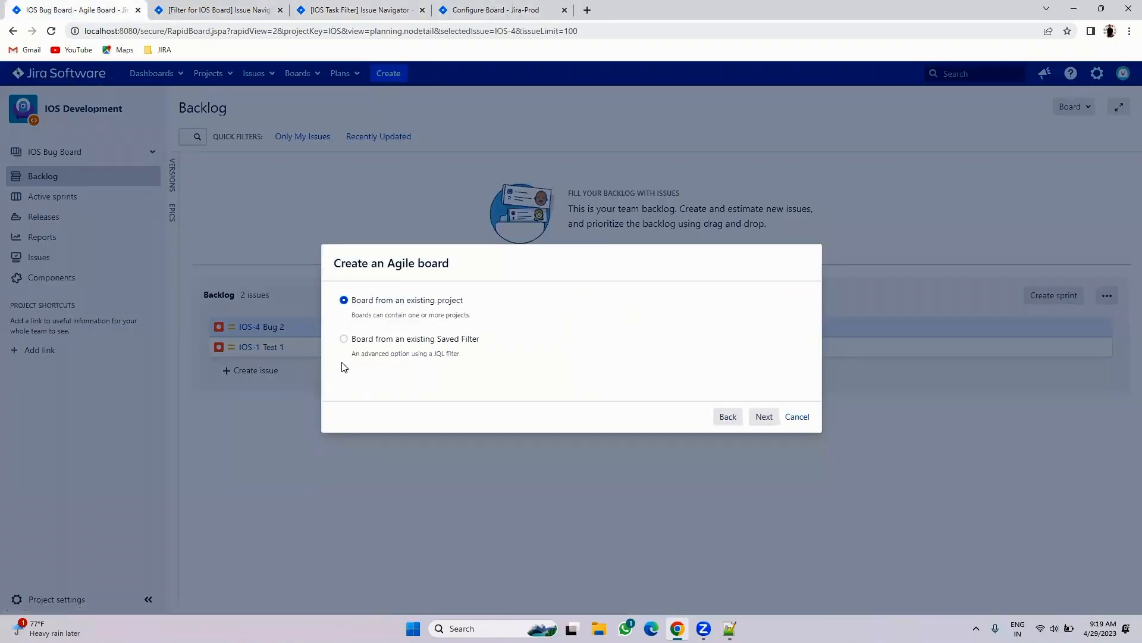
click(370, 341)
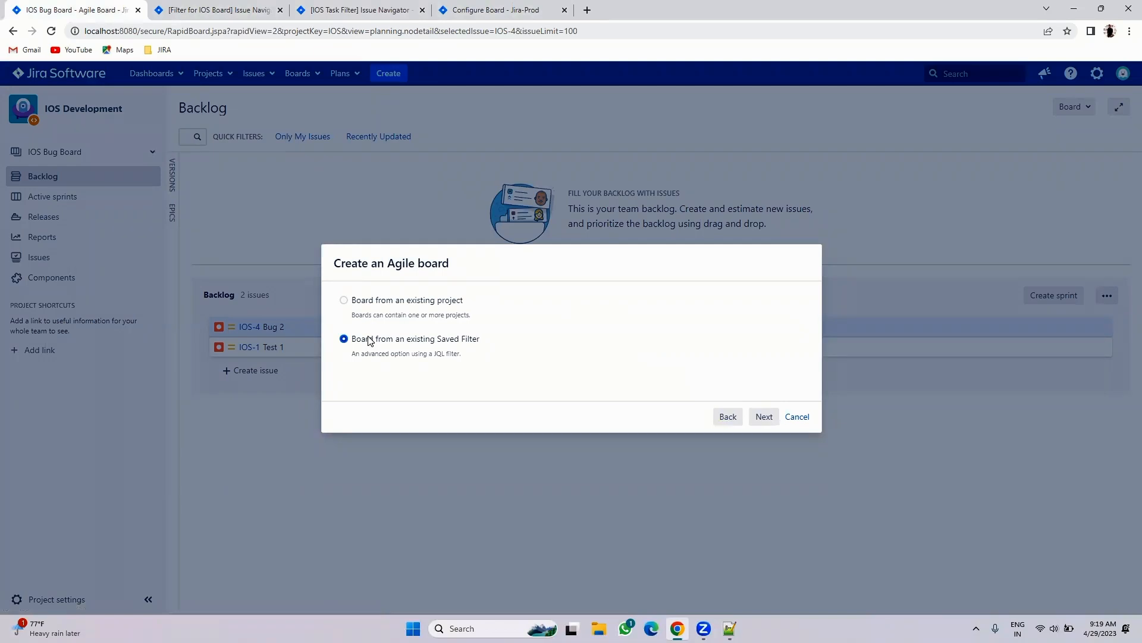
click(764, 417)
- Name the board IOS Task Board, choose IOS Task Filter, and create it
click(464, 301)
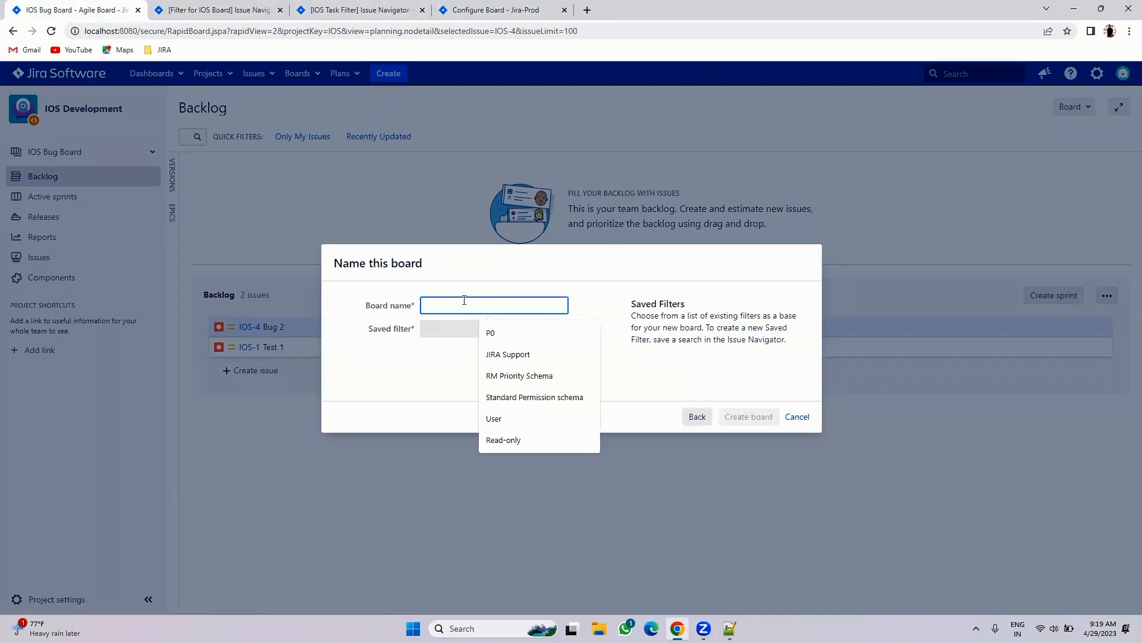
text(IOS Board)
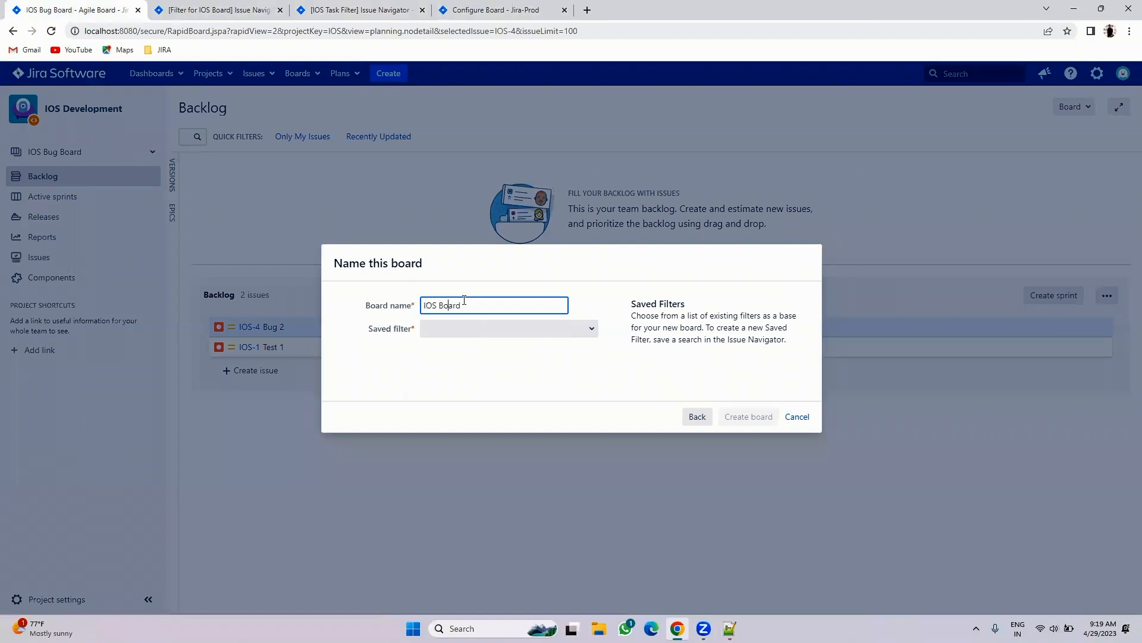
text(Task)
click(470, 326)
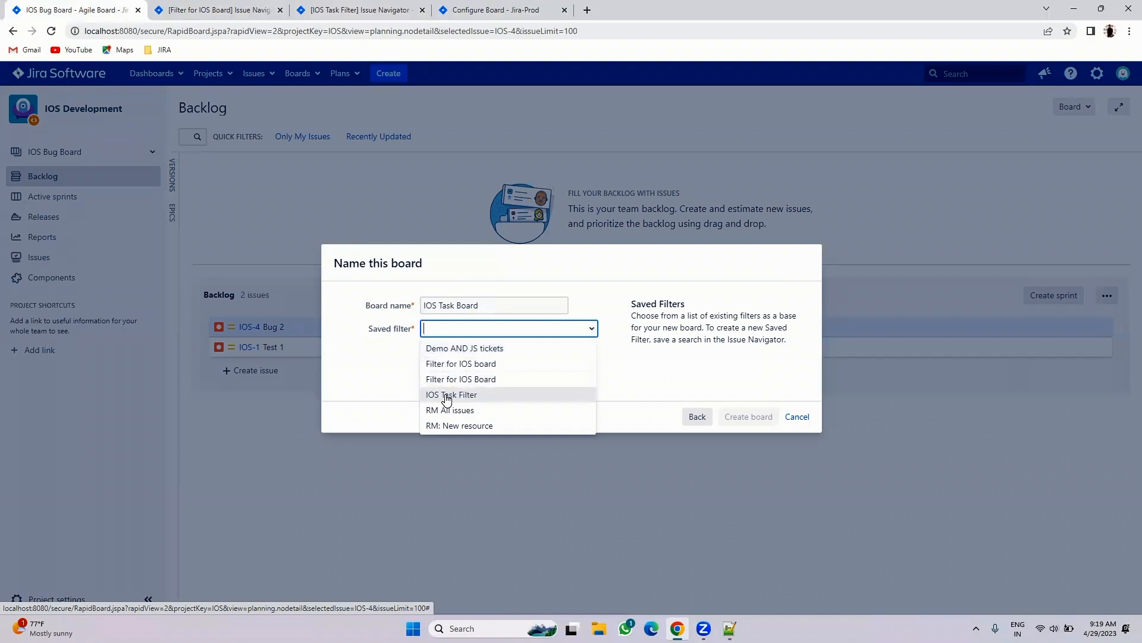
click(450, 395)
click(751, 417)
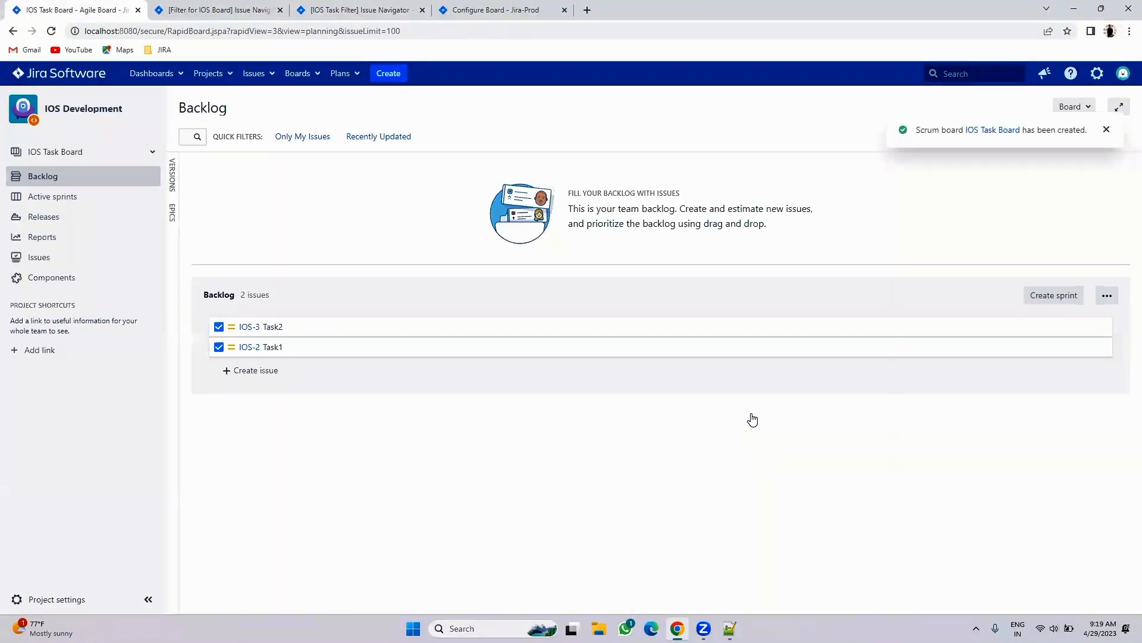
click(1106, 130)
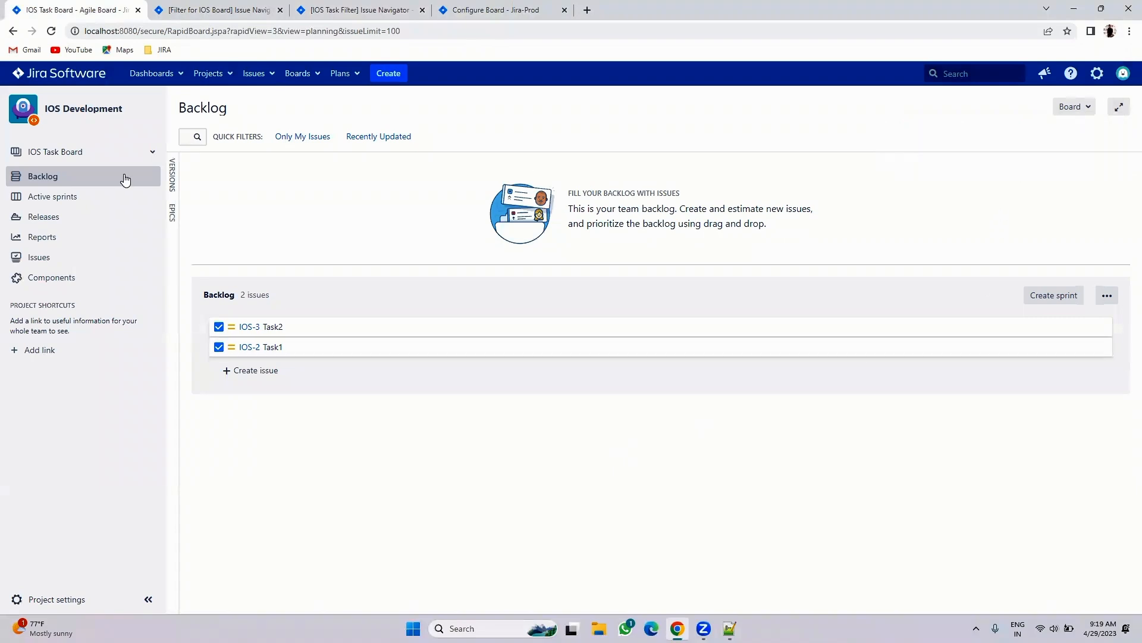
click(51, 31)
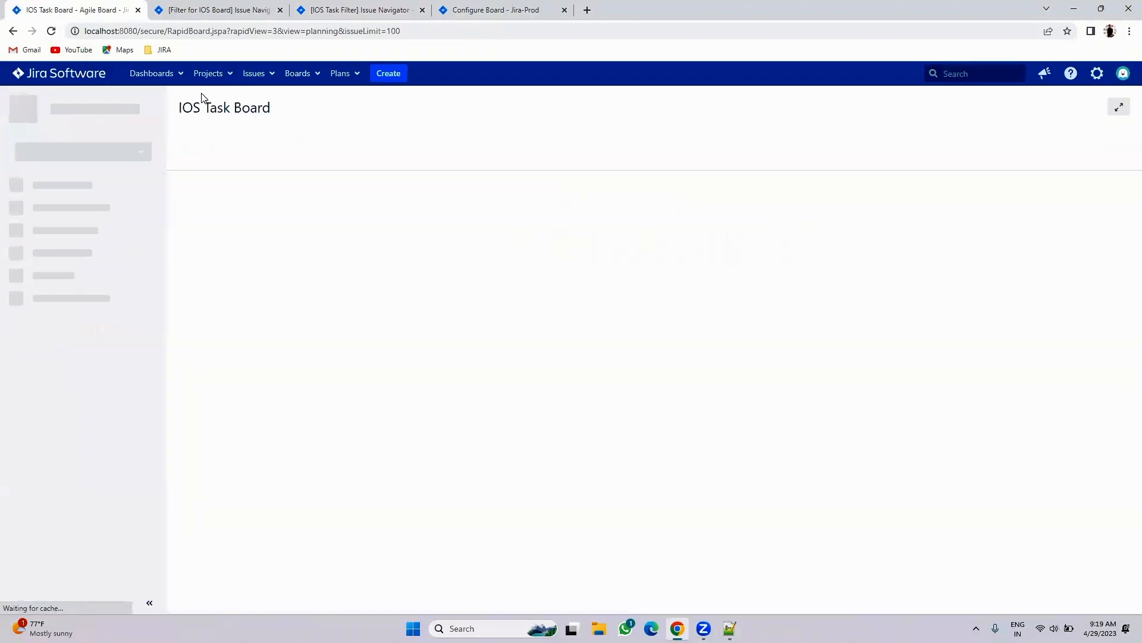
click(208, 73)
click(224, 124)
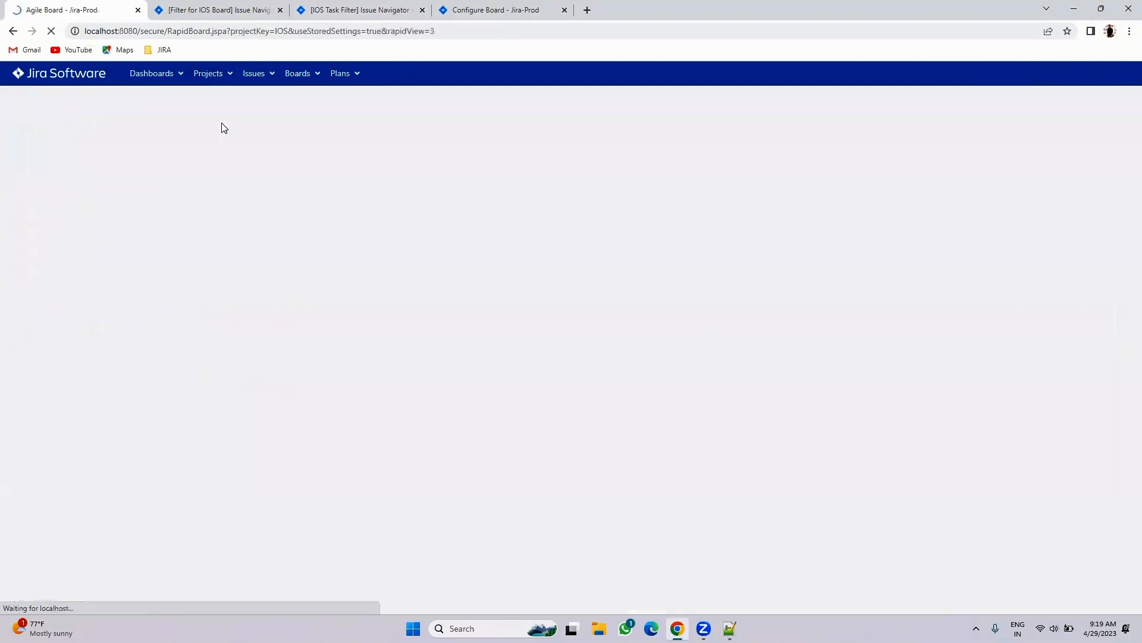
click(102, 156)
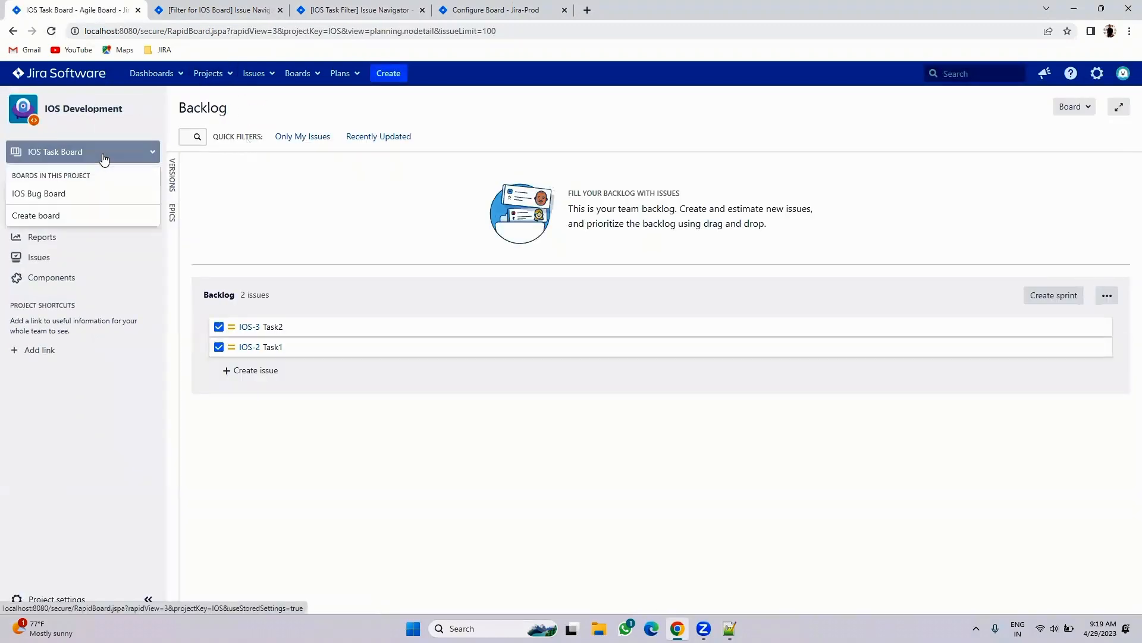
click(59, 194)
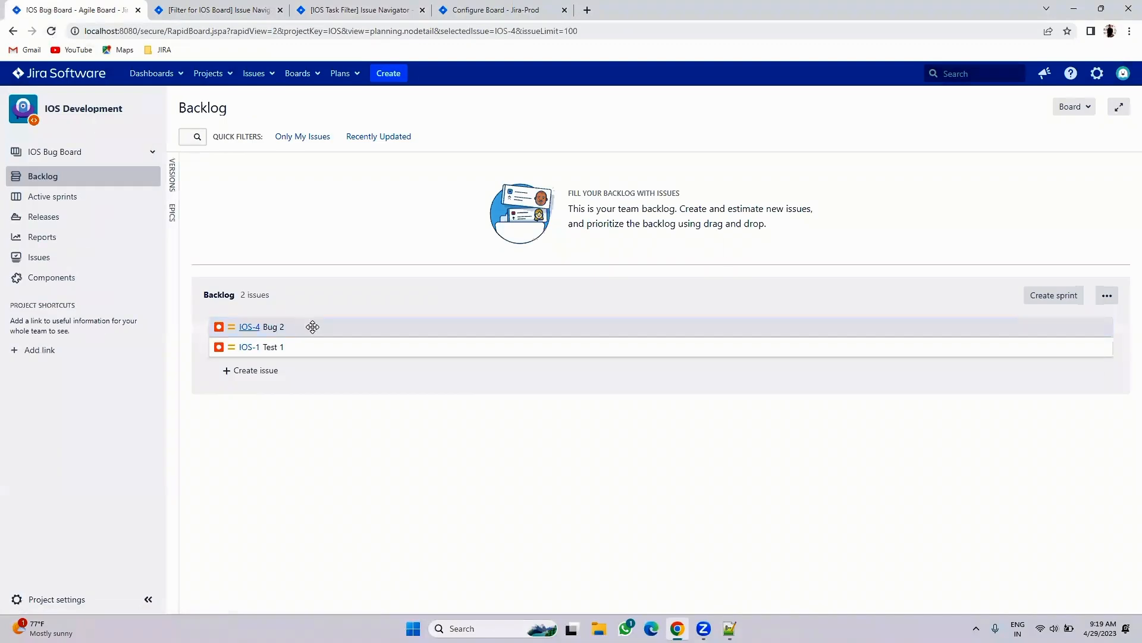
click(60, 153)
click(57, 192)
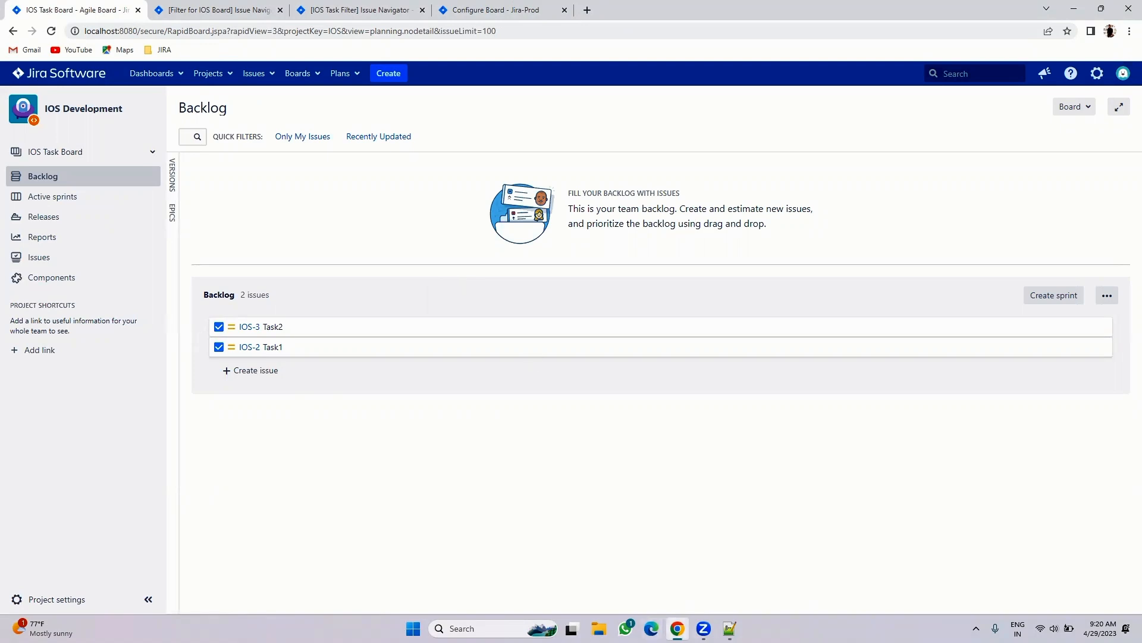
click(730, 628)
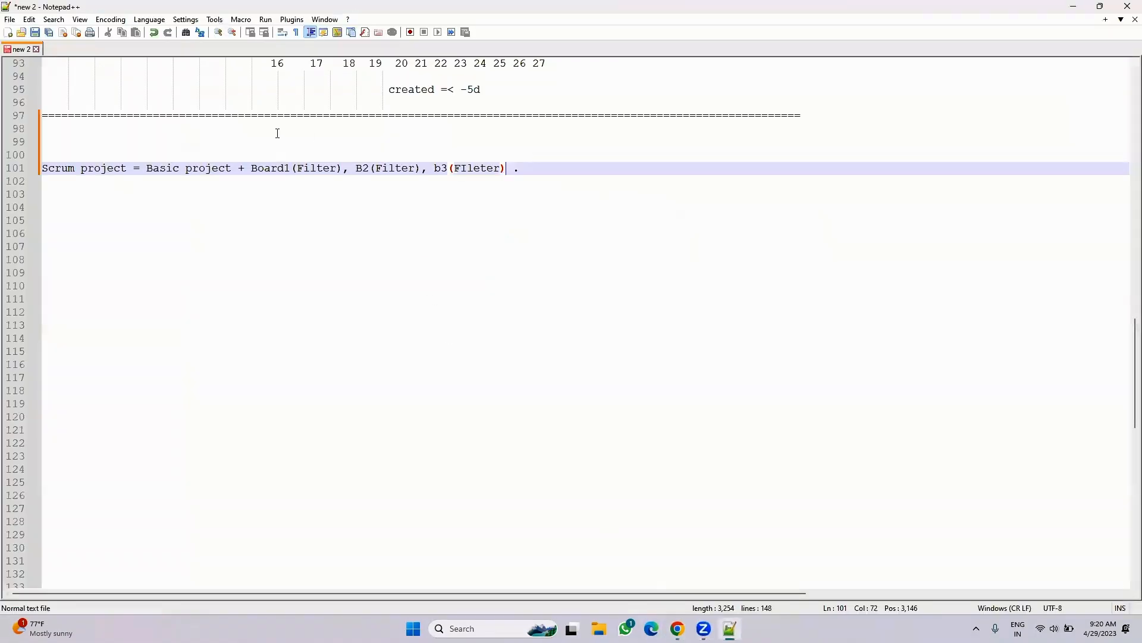
drag(296, 171, 341, 170)
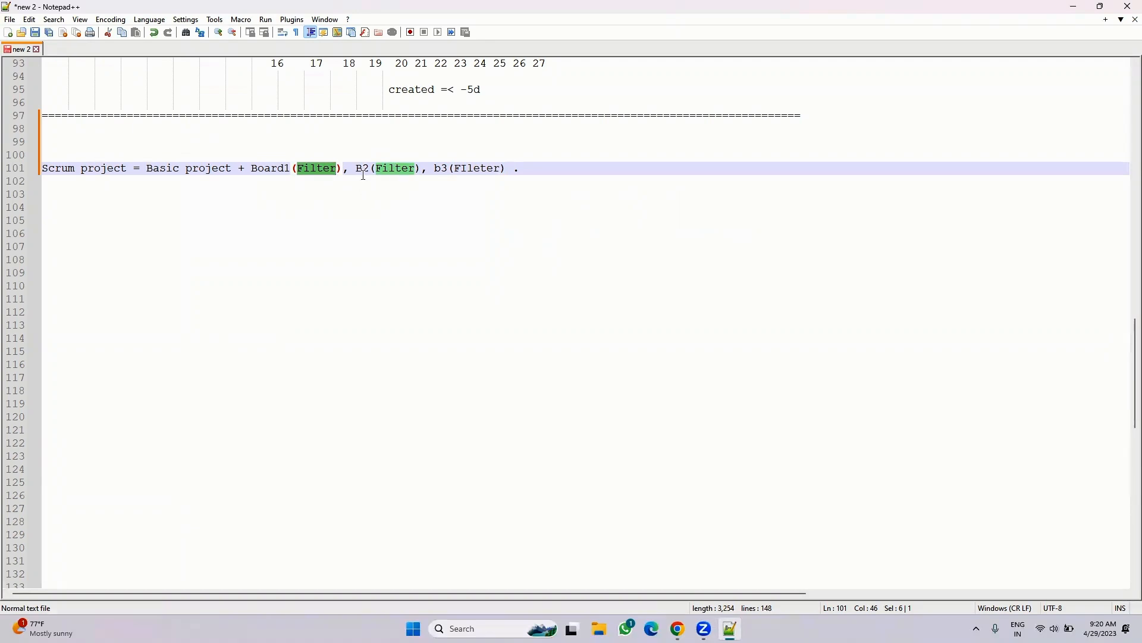
key(alt+Tab)
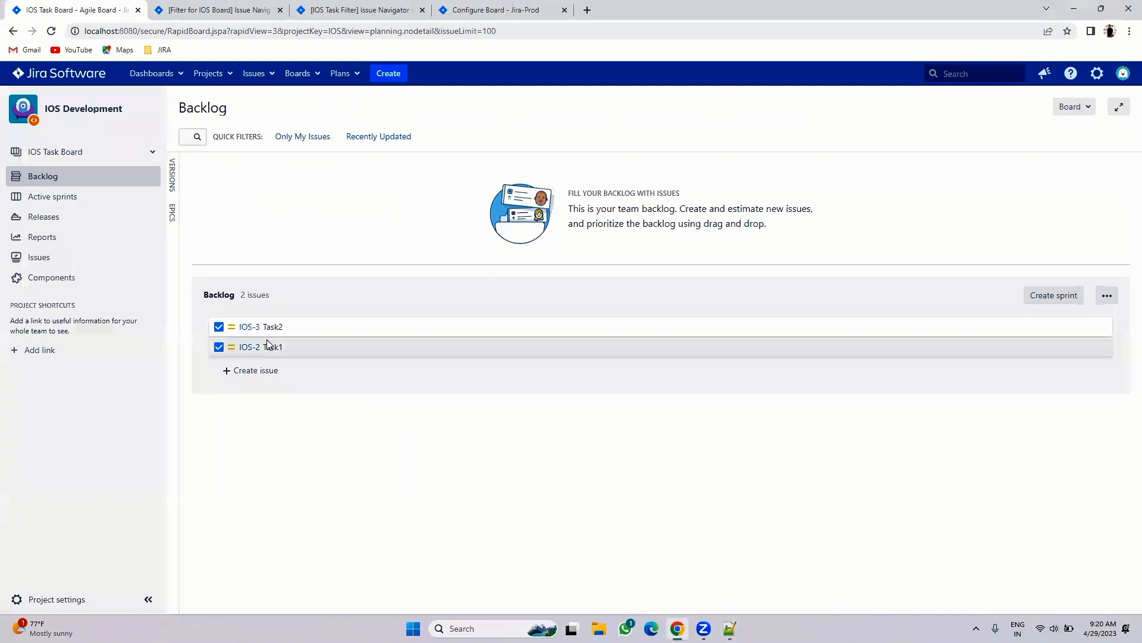
- Create a Story issue with the summary Story1 in IOS Development
click(387, 73)
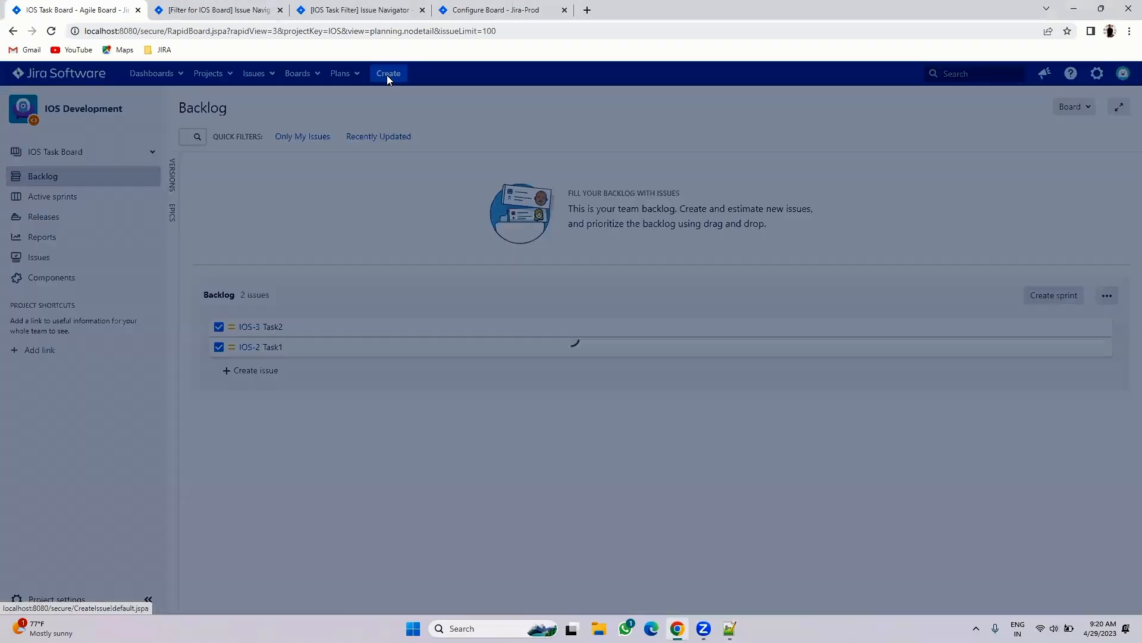
click(471, 231)
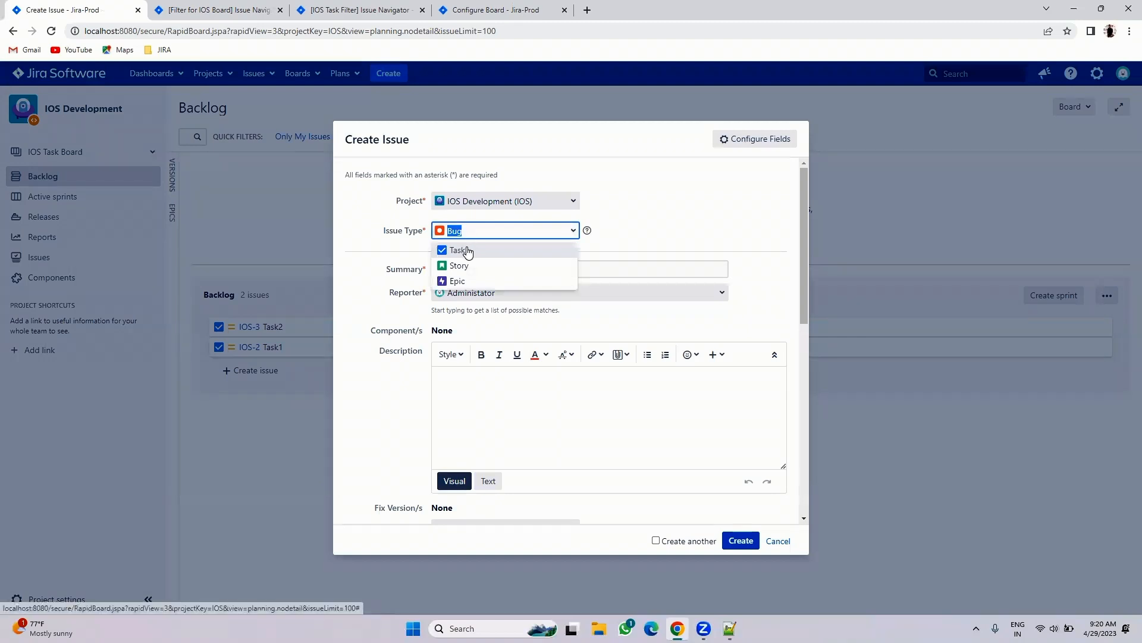
click(462, 266)
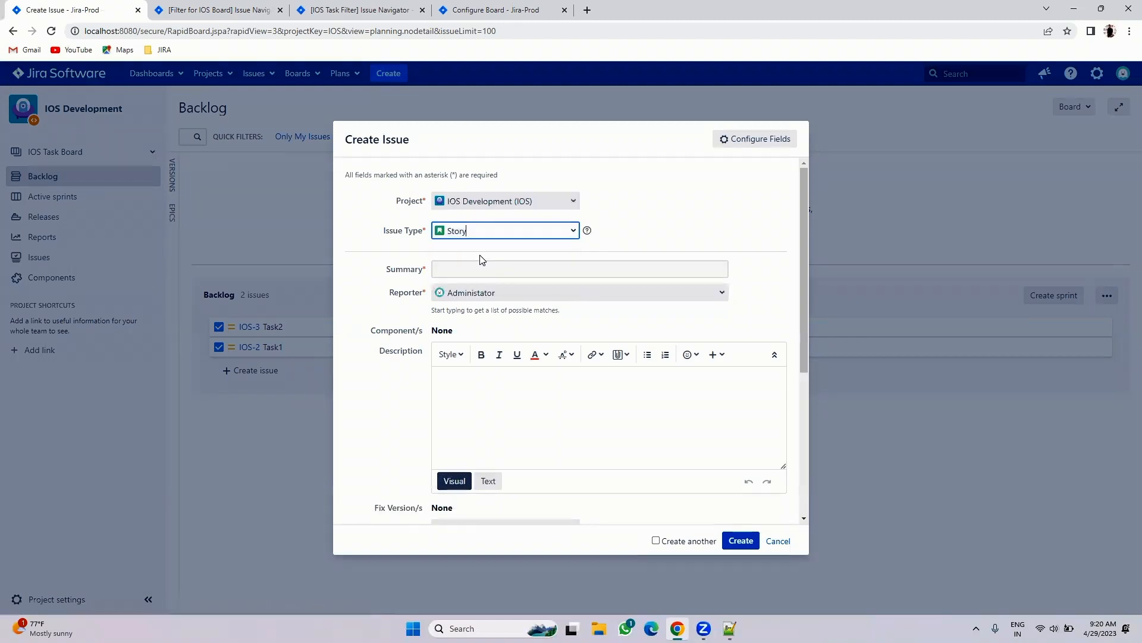
click(468, 266)
text(Story)
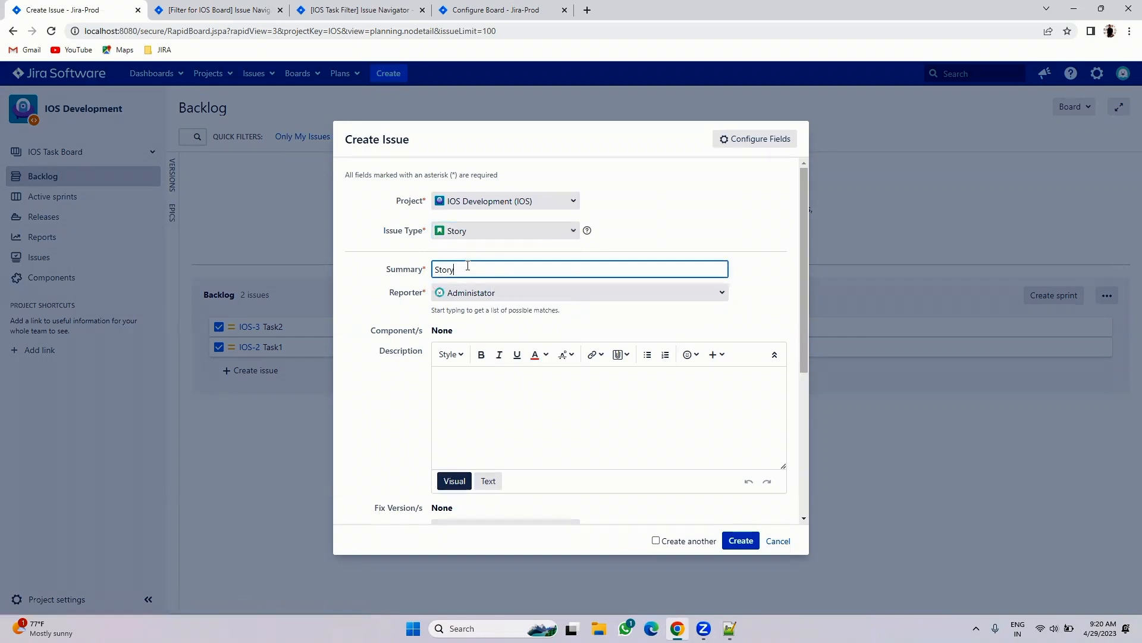
text(1)
click(741, 540)
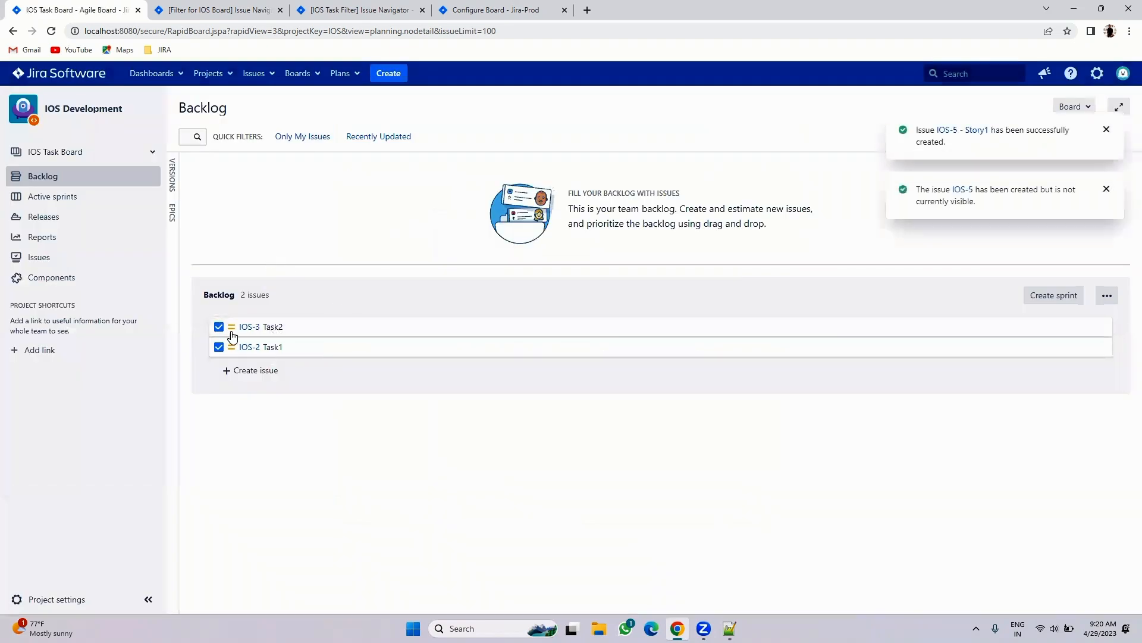
click(90, 154)
- Switch to the IOS Bug Board, check its filter results, then select the line 101 board list in Notepad++
click(76, 193)
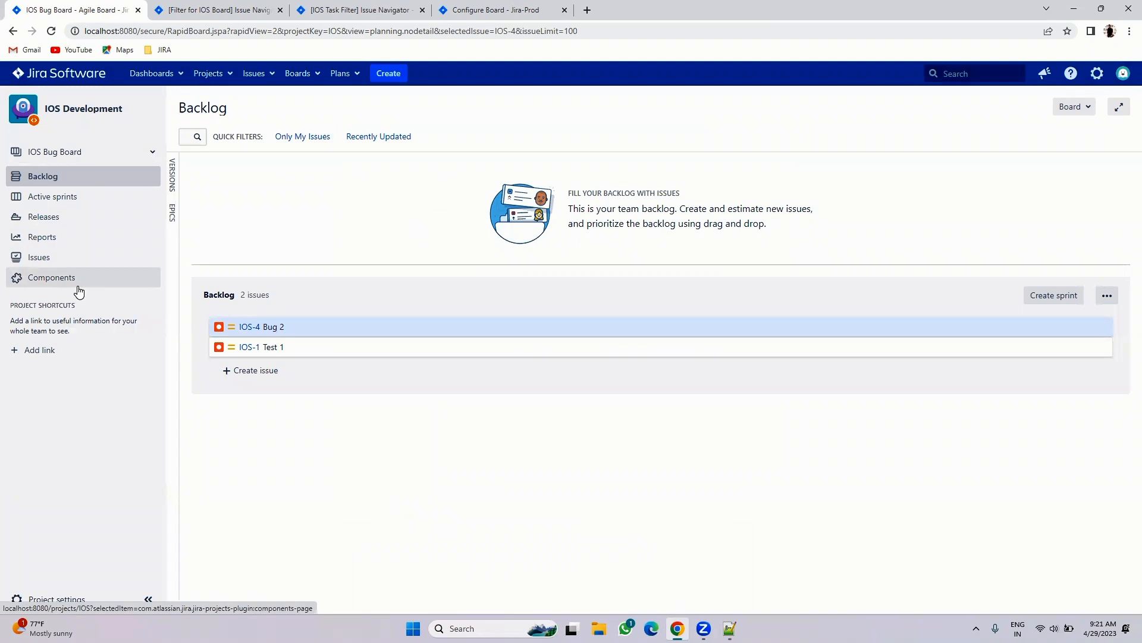
click(247, 7)
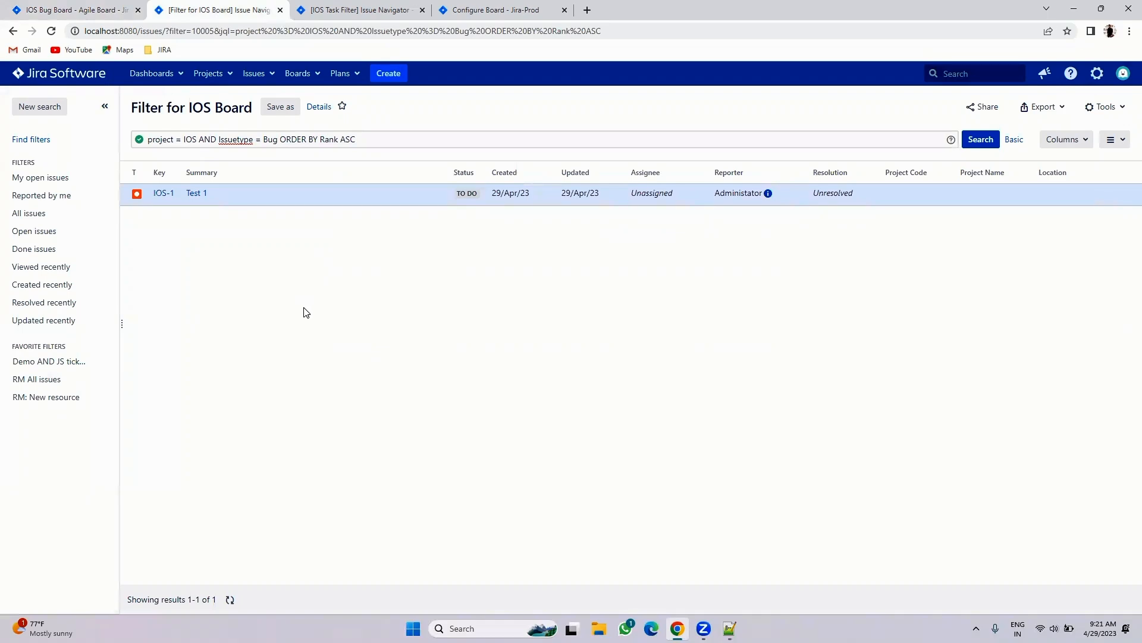
click(132, 7)
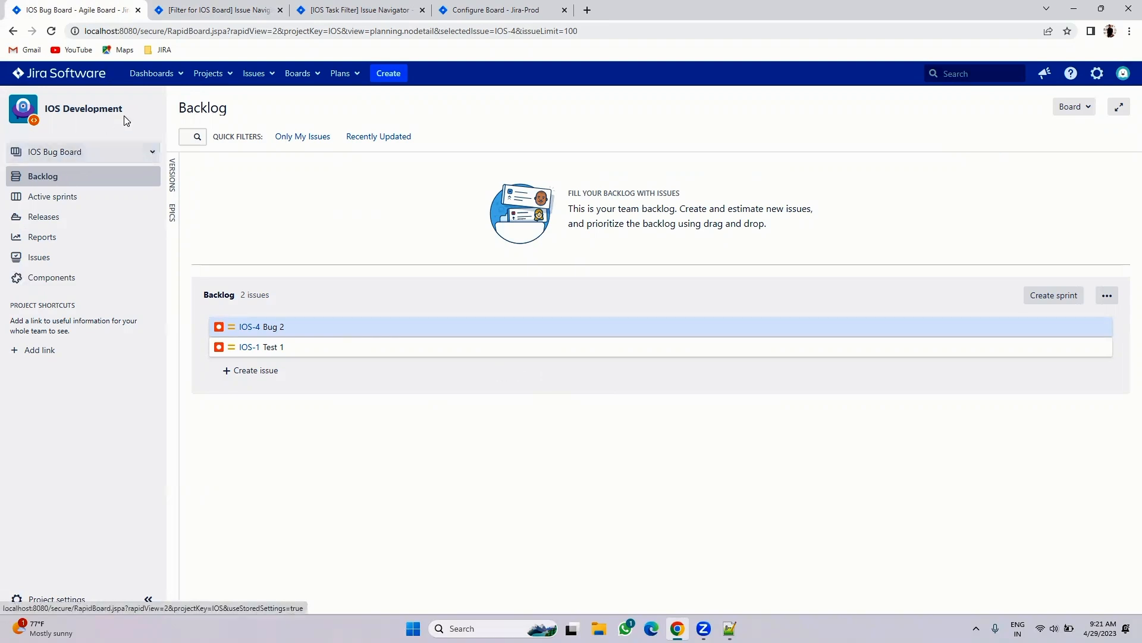
click(729, 629)
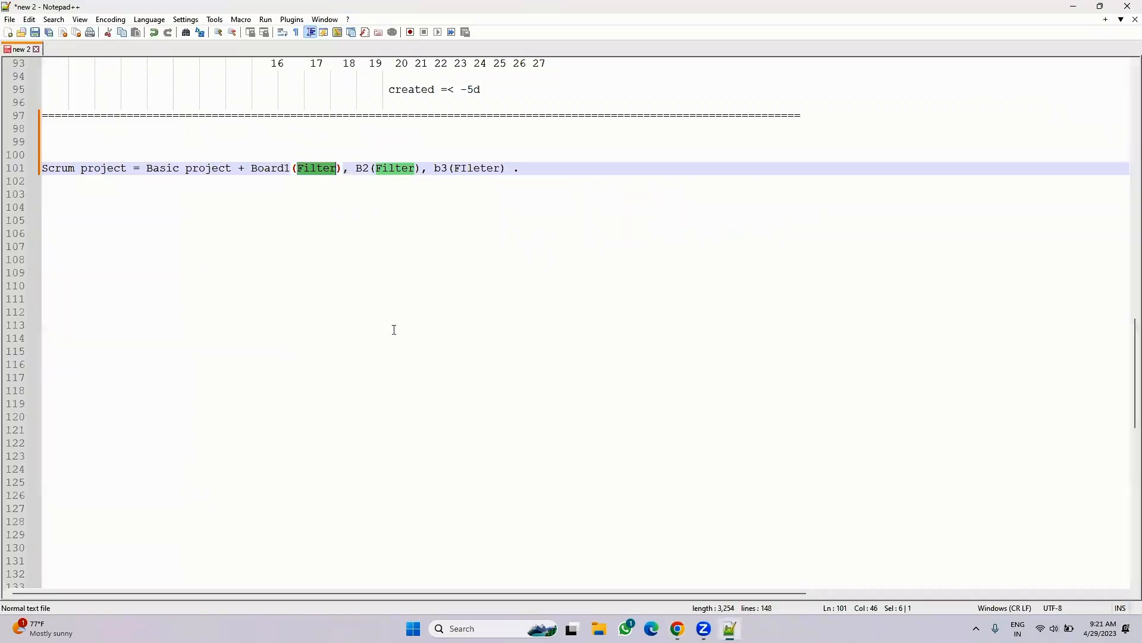
drag(252, 168, 617, 168)
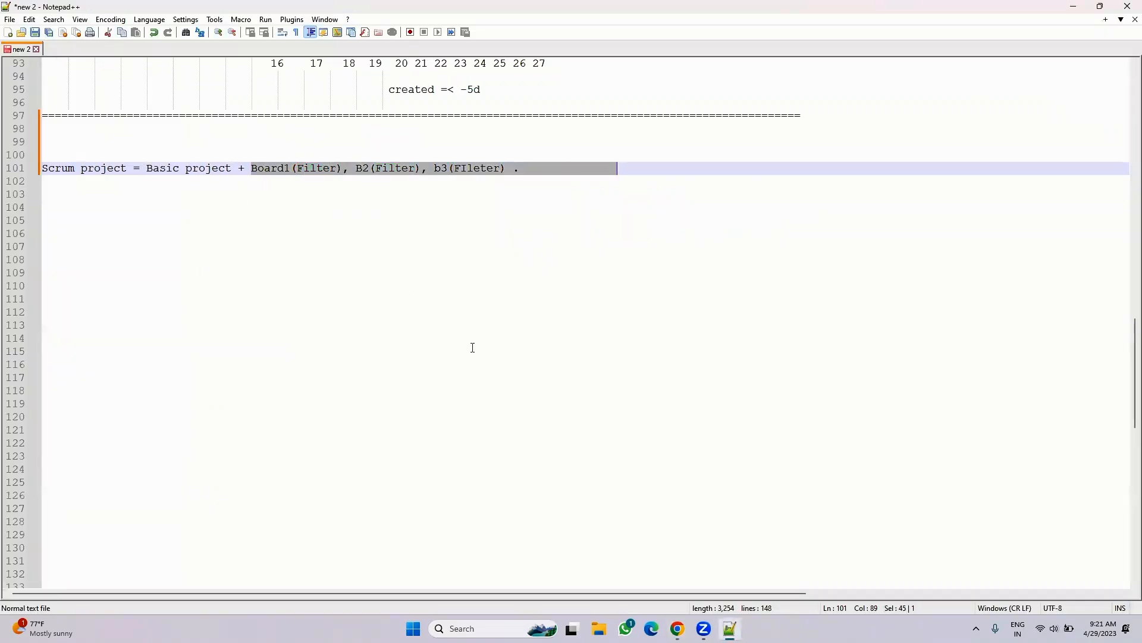
- Check the project's issues, then switch to the IOS Task Board backlog
click(678, 628)
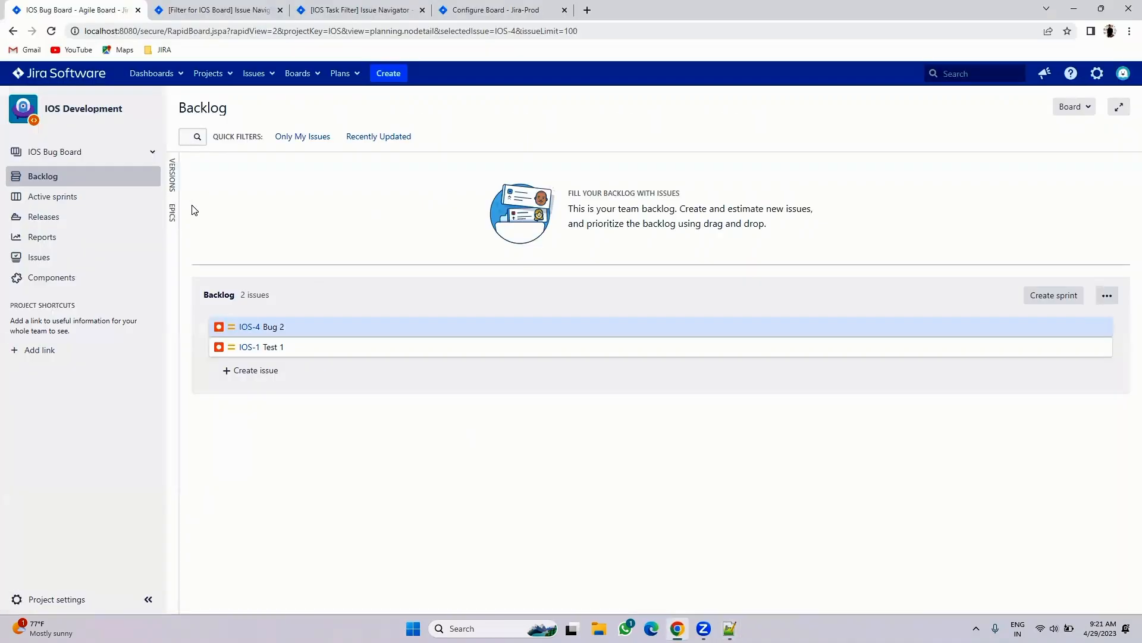
click(44, 261)
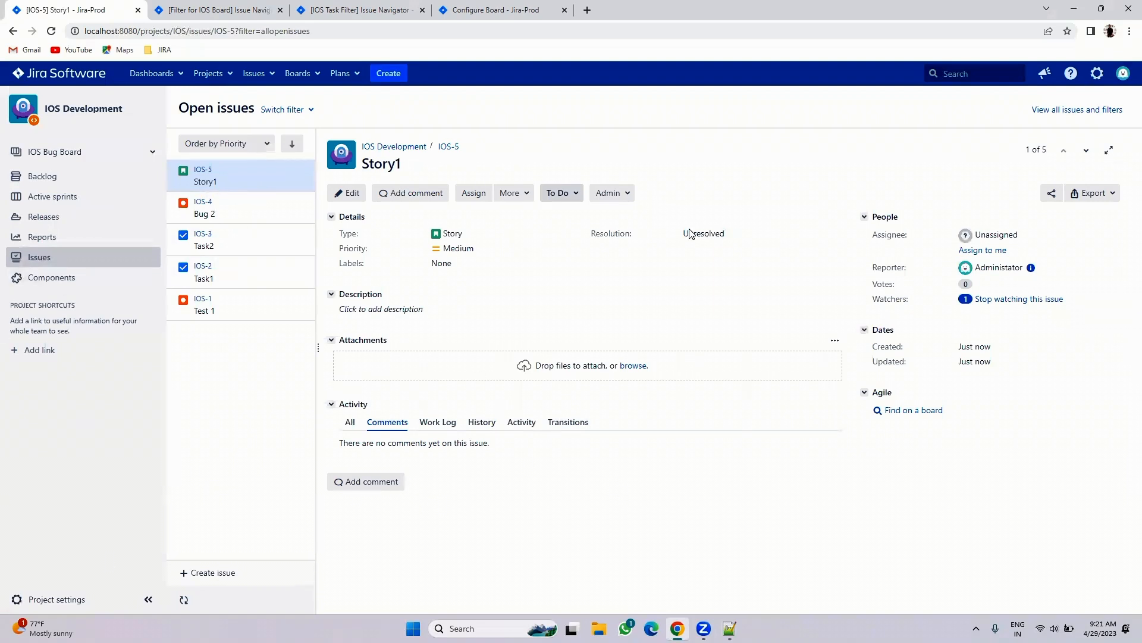
click(58, 179)
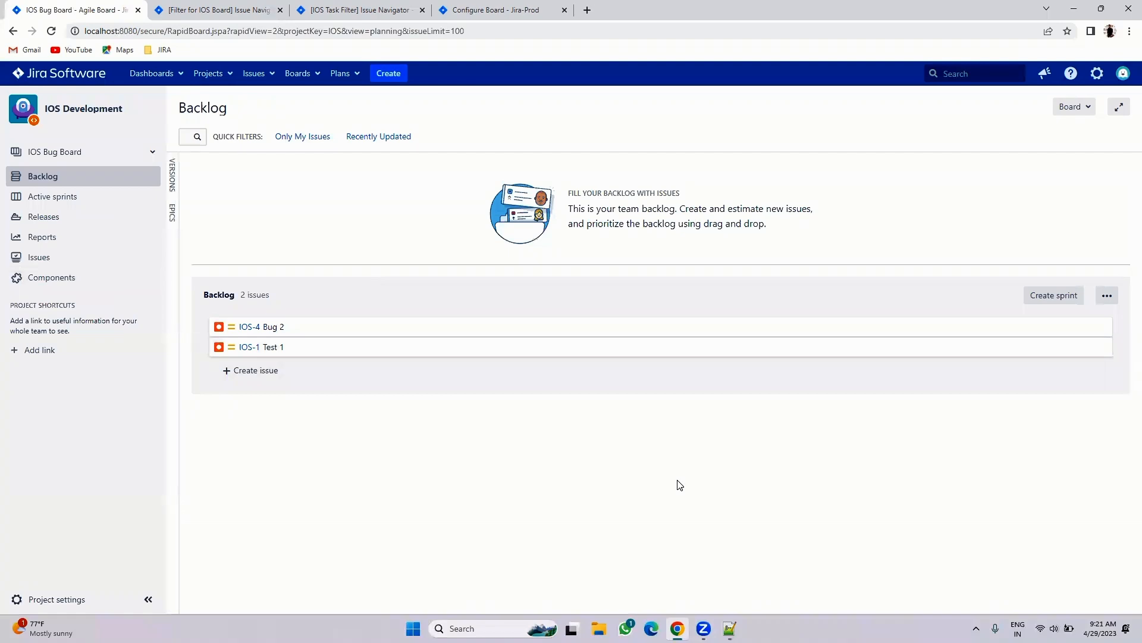
click(103, 162)
click(72, 196)
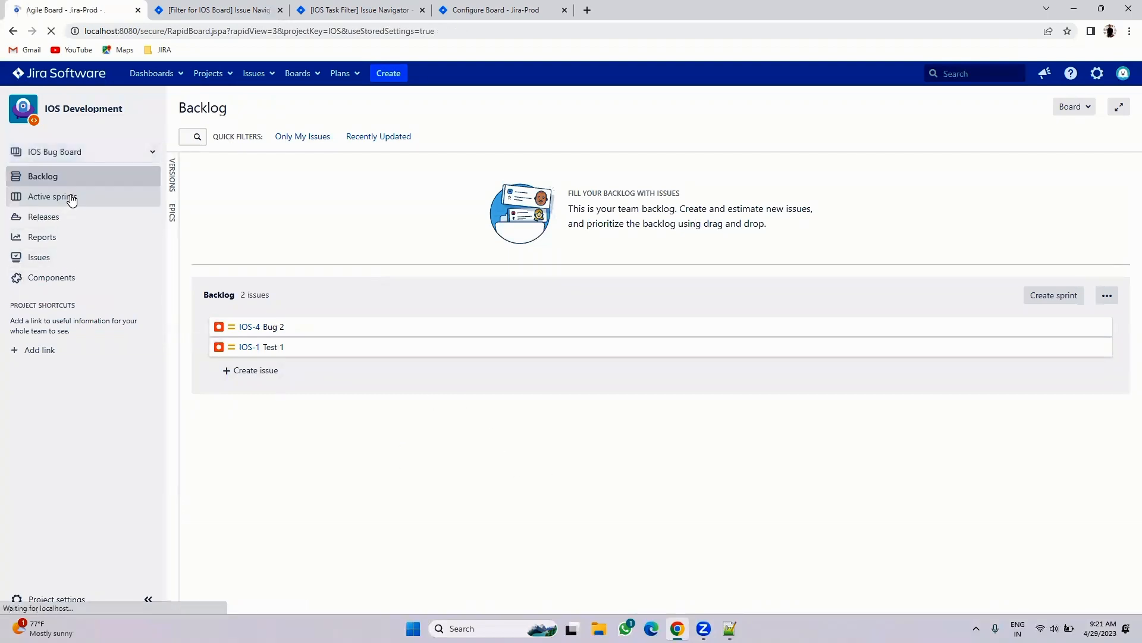
click(82, 153)
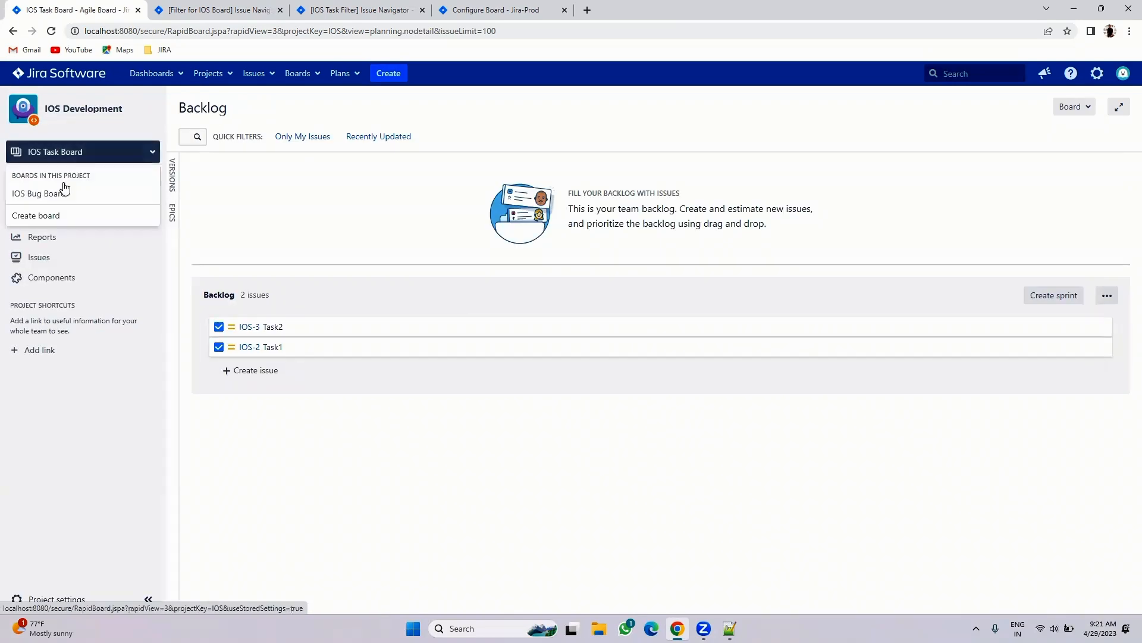
click(54, 214)
- Create a scrum board named IOS ALL issue from the existing IOS Development project
click(377, 373)
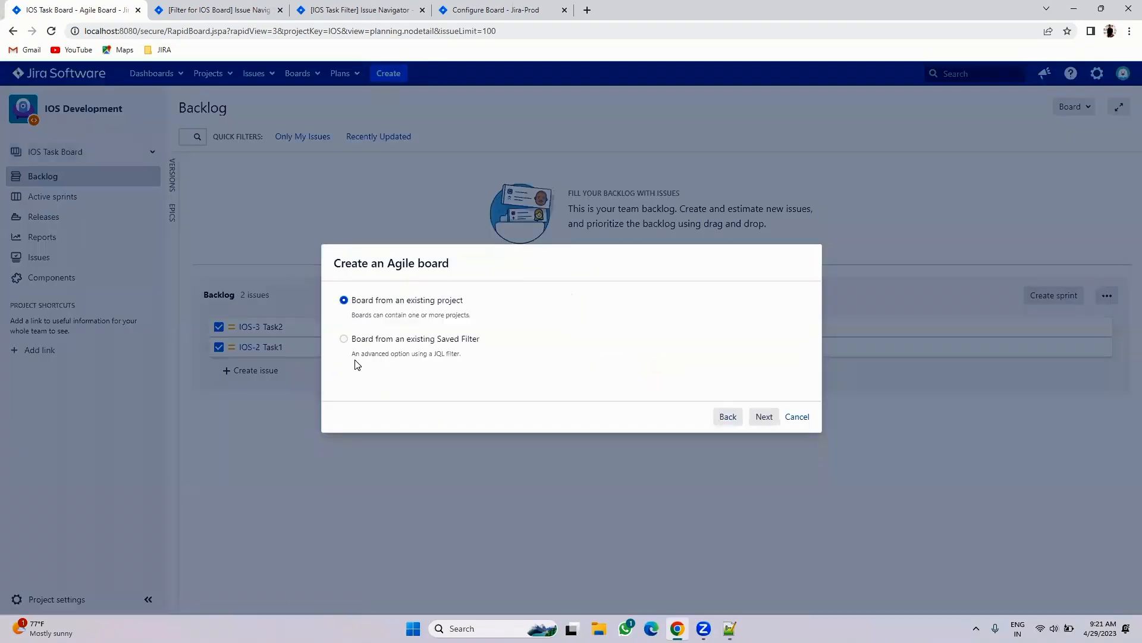
click(764, 416)
click(437, 305)
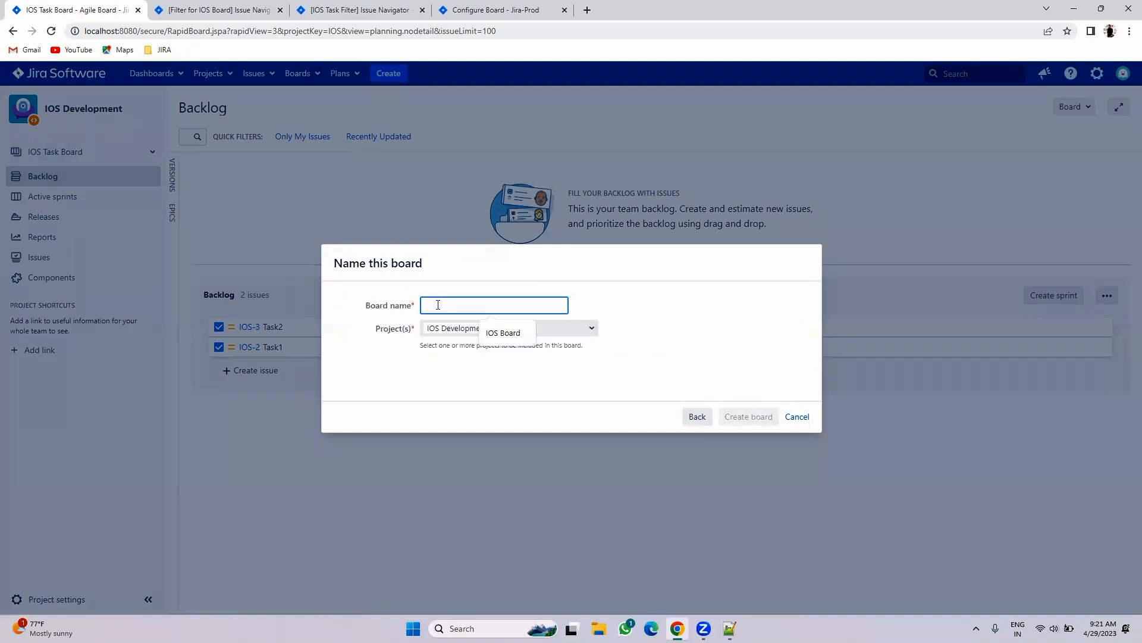
text(IOSALL)
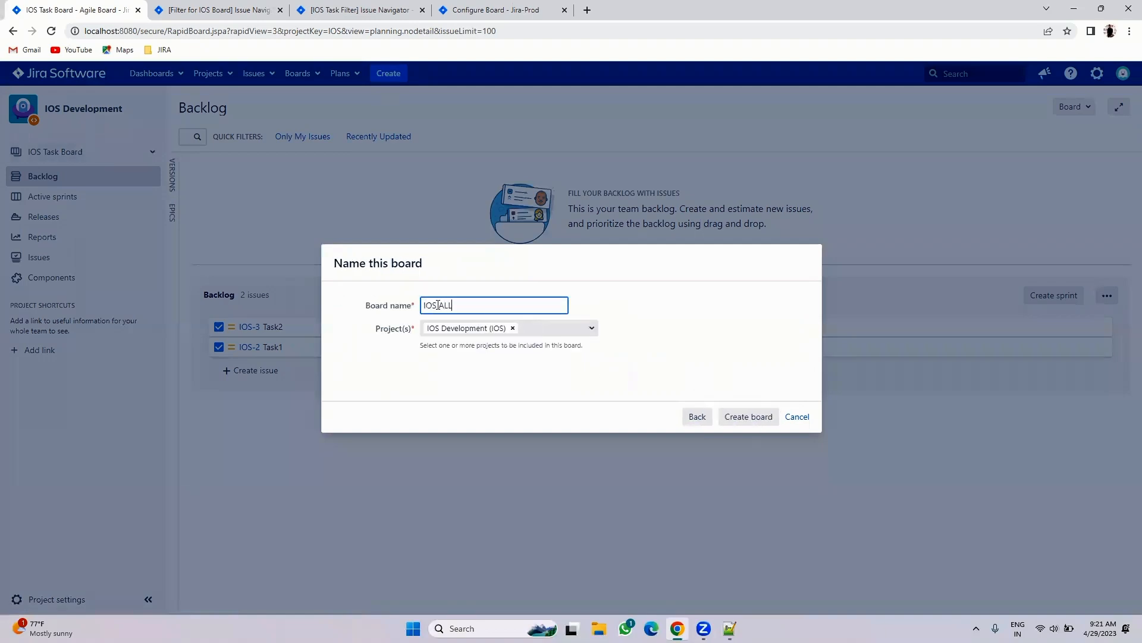
text( issue)
click(743, 416)
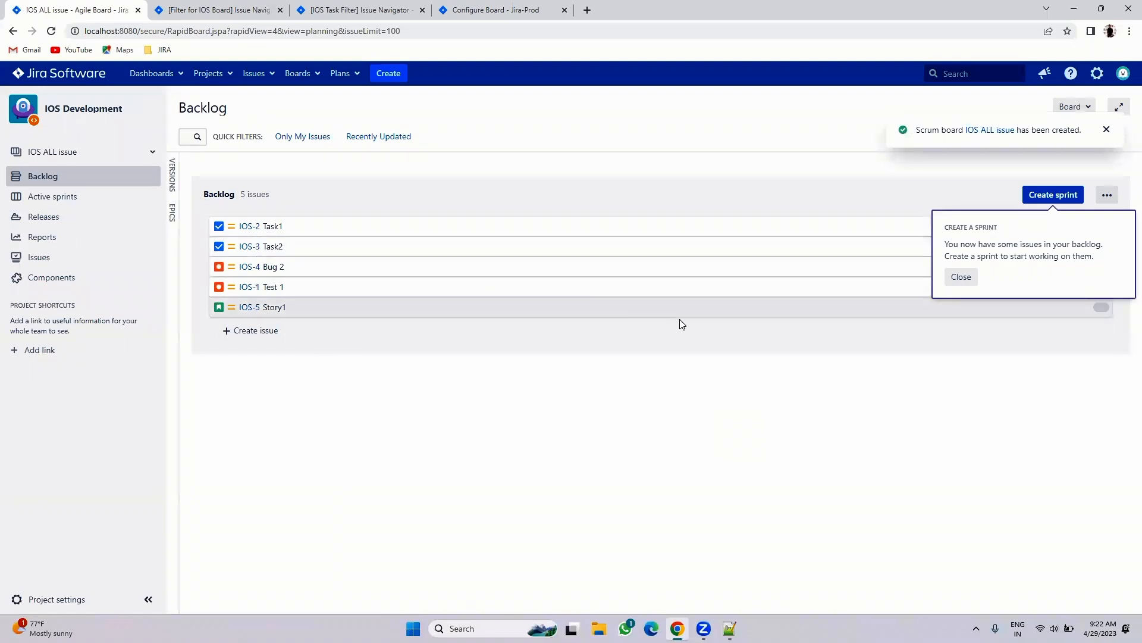
click(961, 277)
click(125, 155)
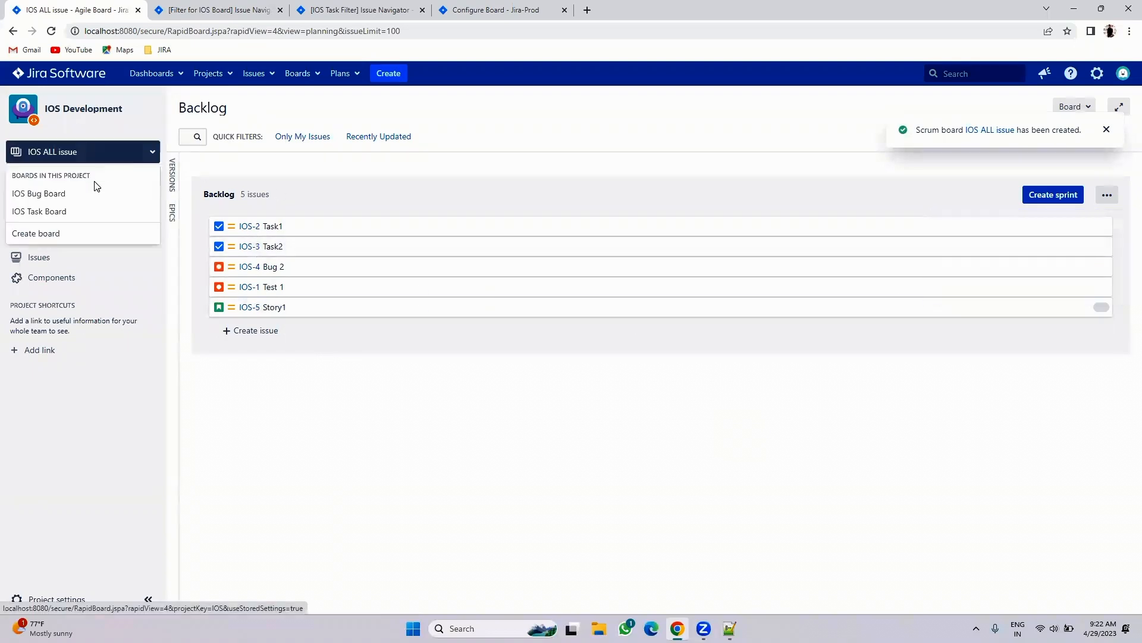
click(36, 194)
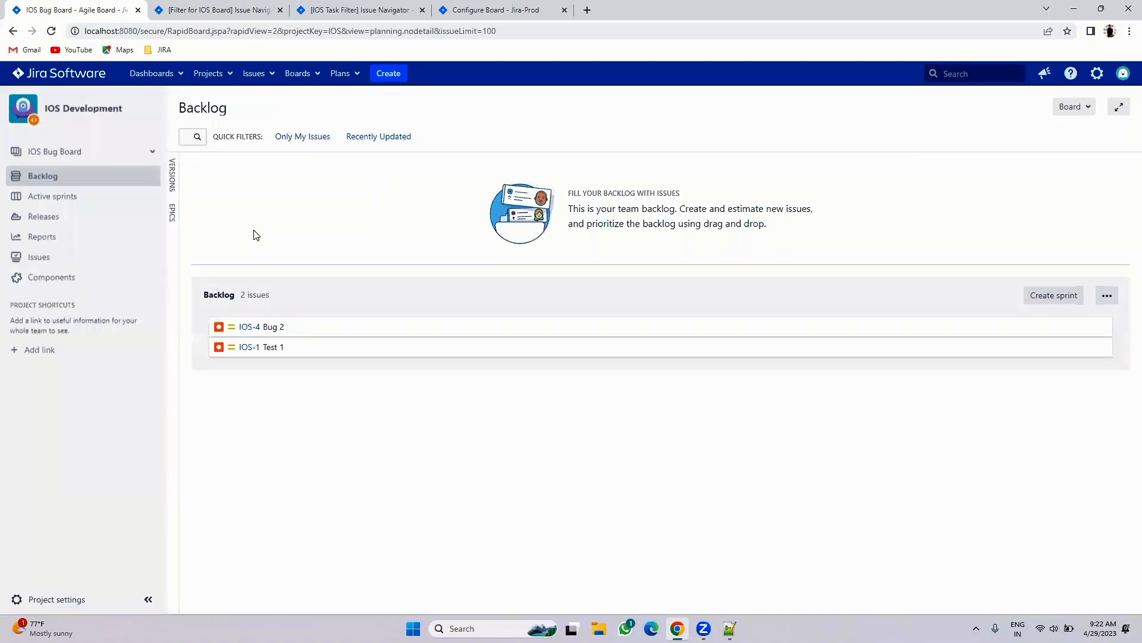
click(76, 153)
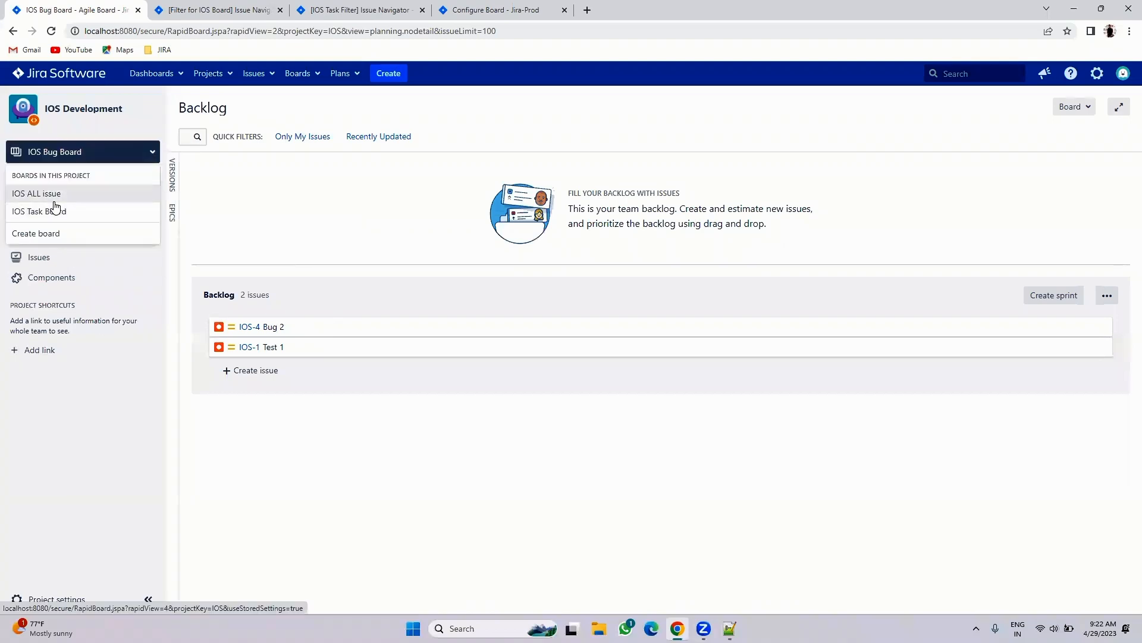
click(57, 210)
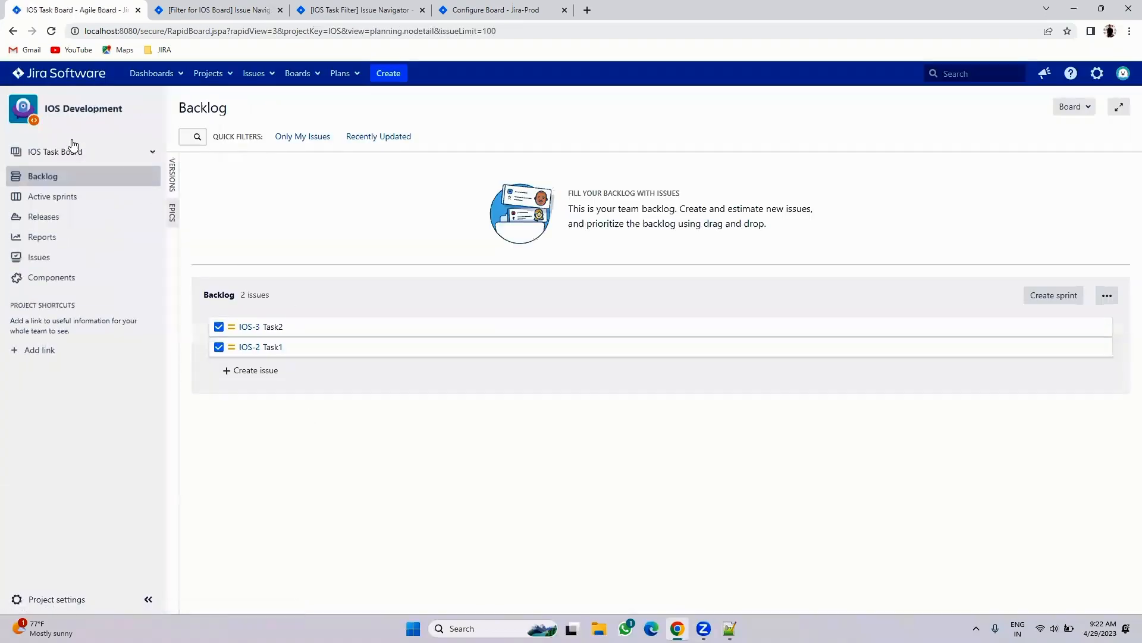
click(63, 153)
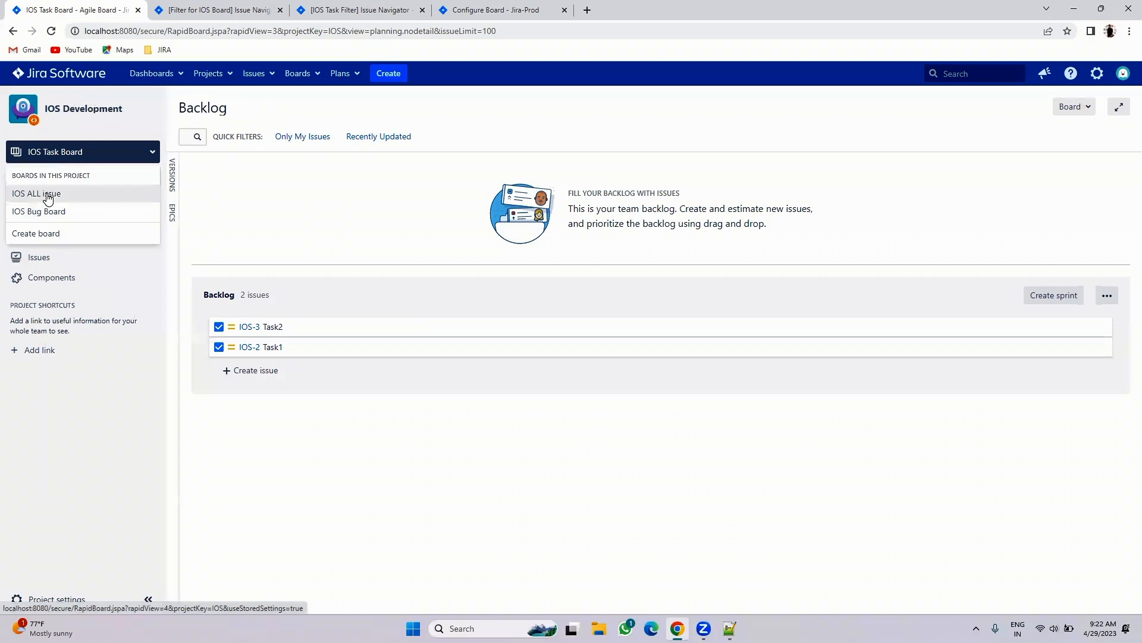
click(46, 194)
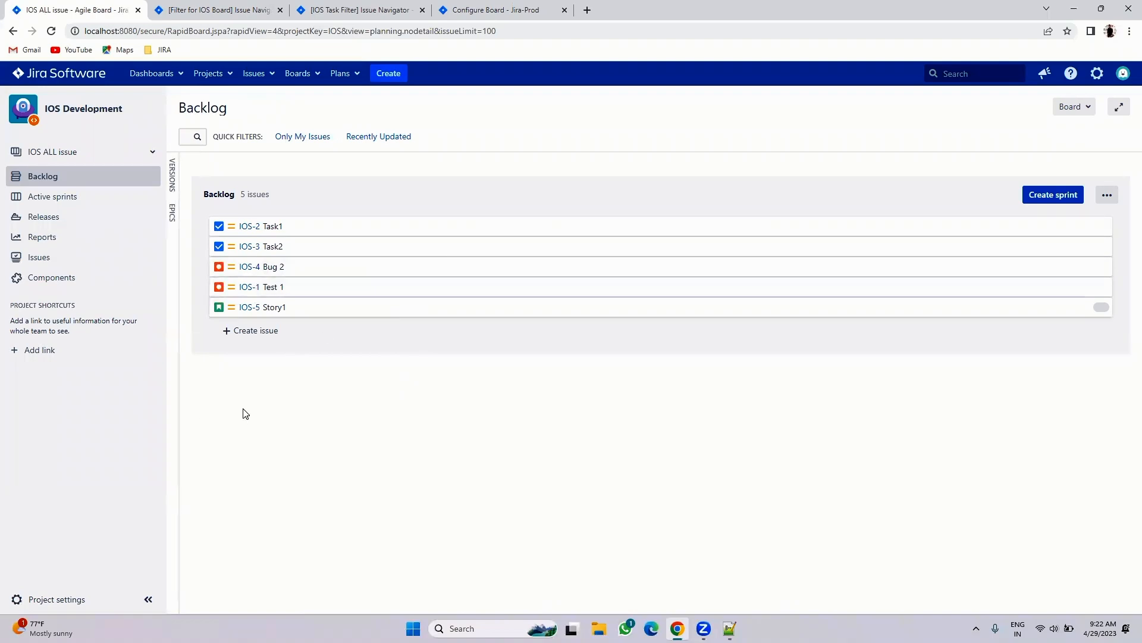
- Write 'How to change scrum project to basic - We need to remove board', then the heading 'How to change normal project to scrum'
click(730, 629)
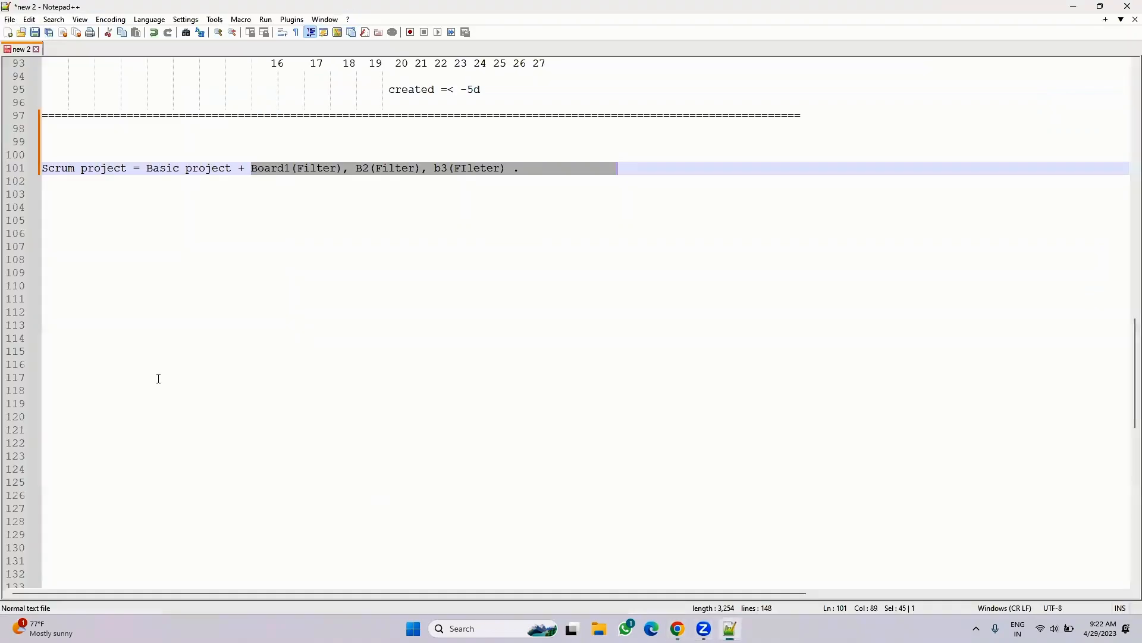
click(88, 223)
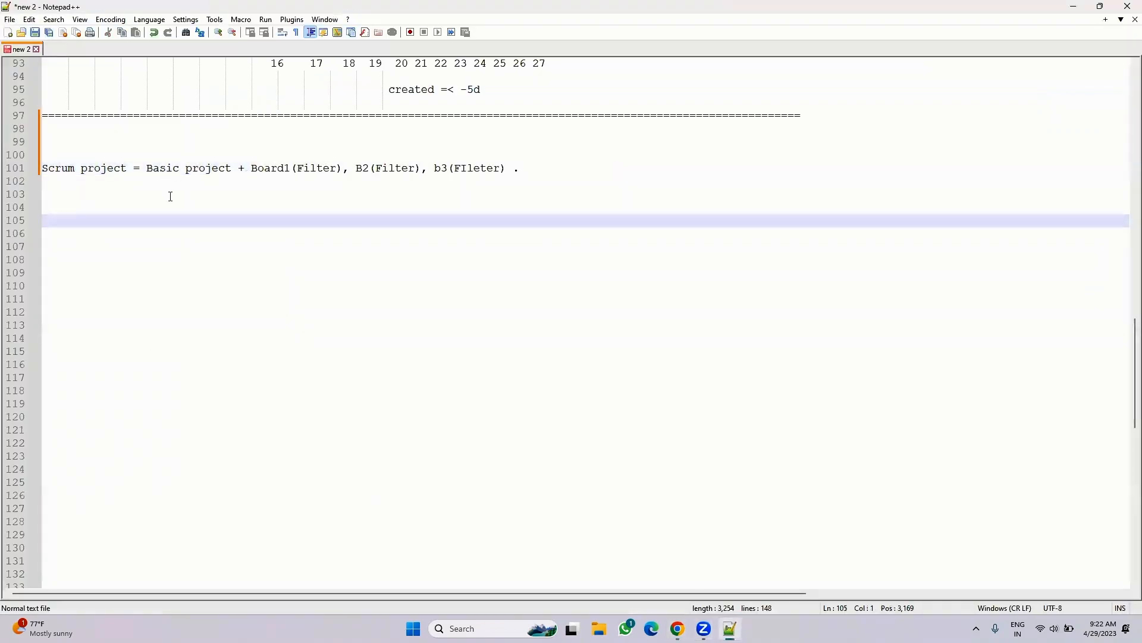
click(84, 198)
text(How to change scrum project to basic -)
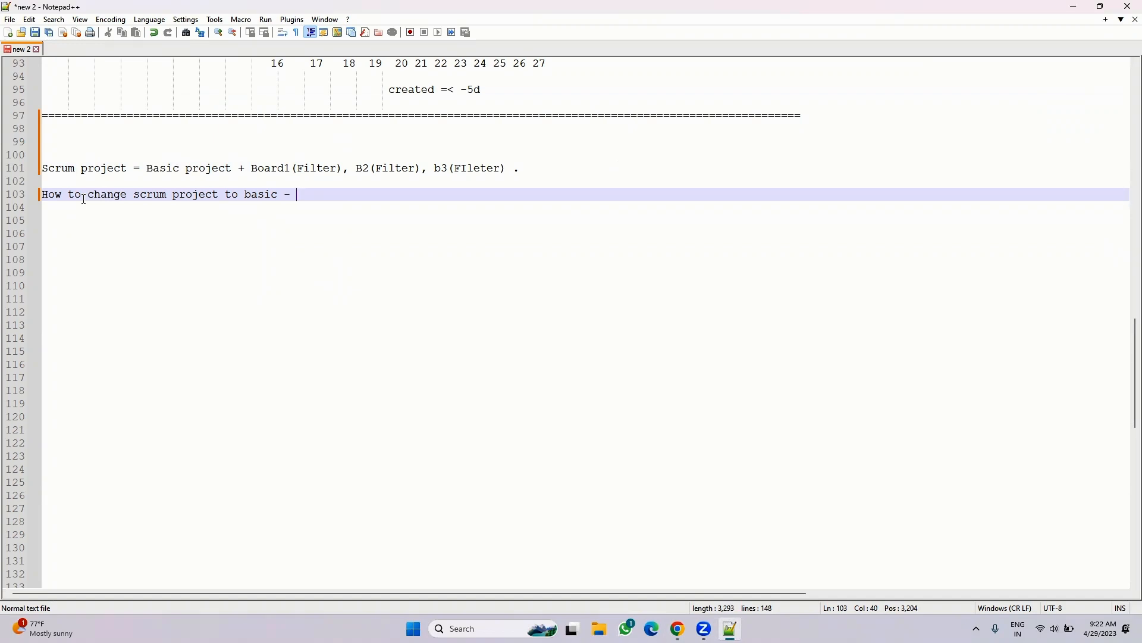
text(We nee)
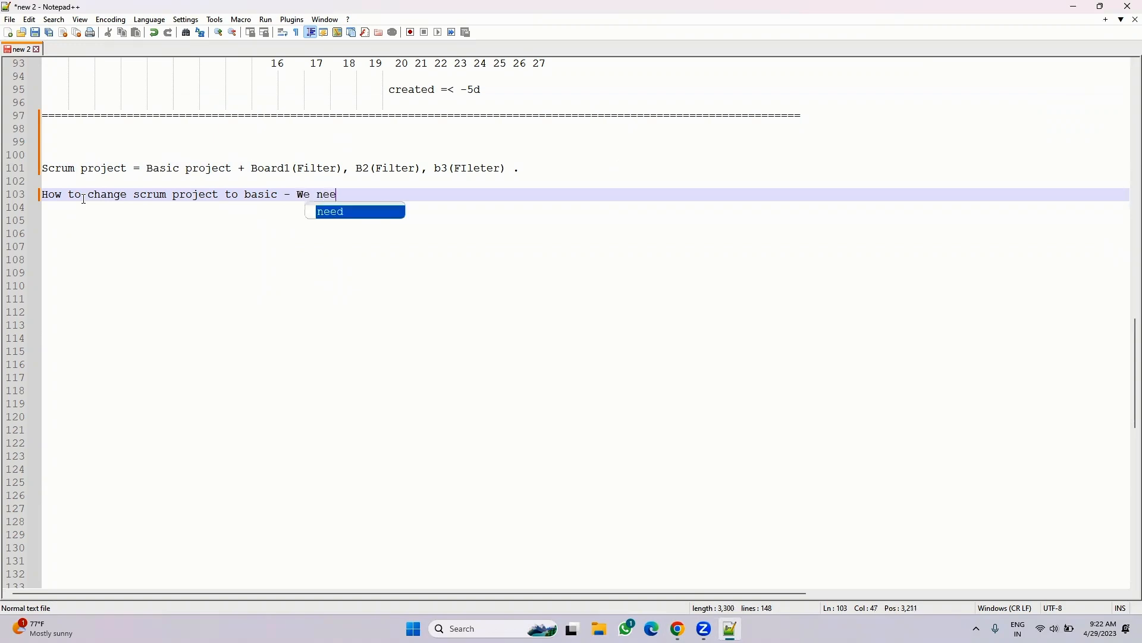
text(d to temove)
key(BackSpace)
key(BackSpace)
key(BackSpace)
key(BackSpace)
key(BackSpace)
key(BackSpace)
key(BackSpace)
text(remove bpard)
key(BackSpace)
key(BackSpace)
key(BackSpace)
key(BackSpace)
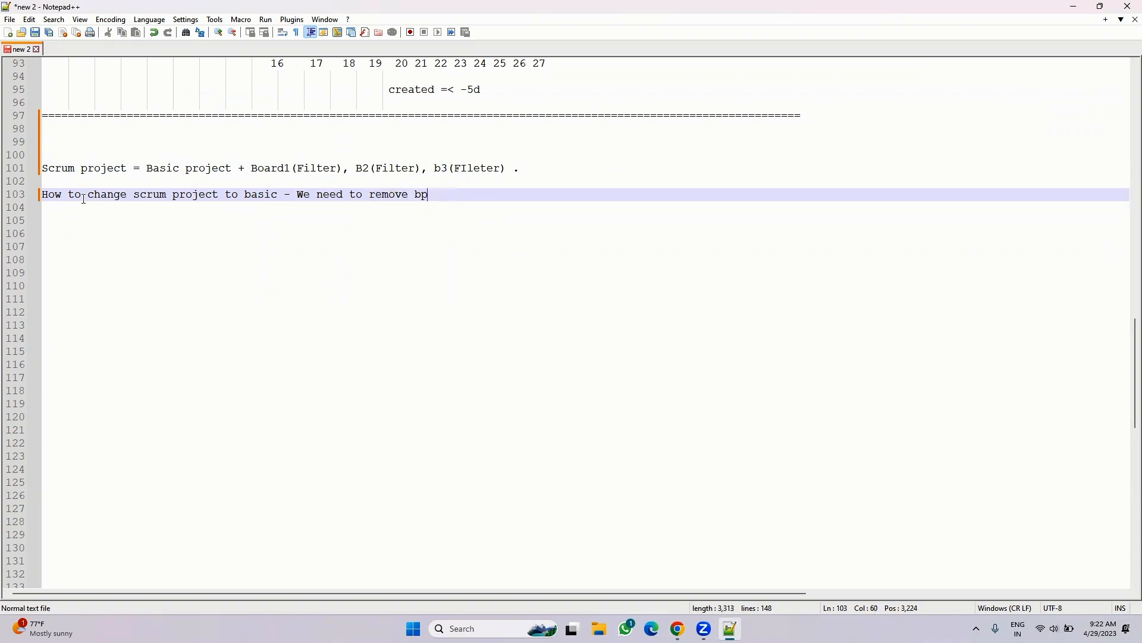
text(oard)
key(Return)
key(Return)
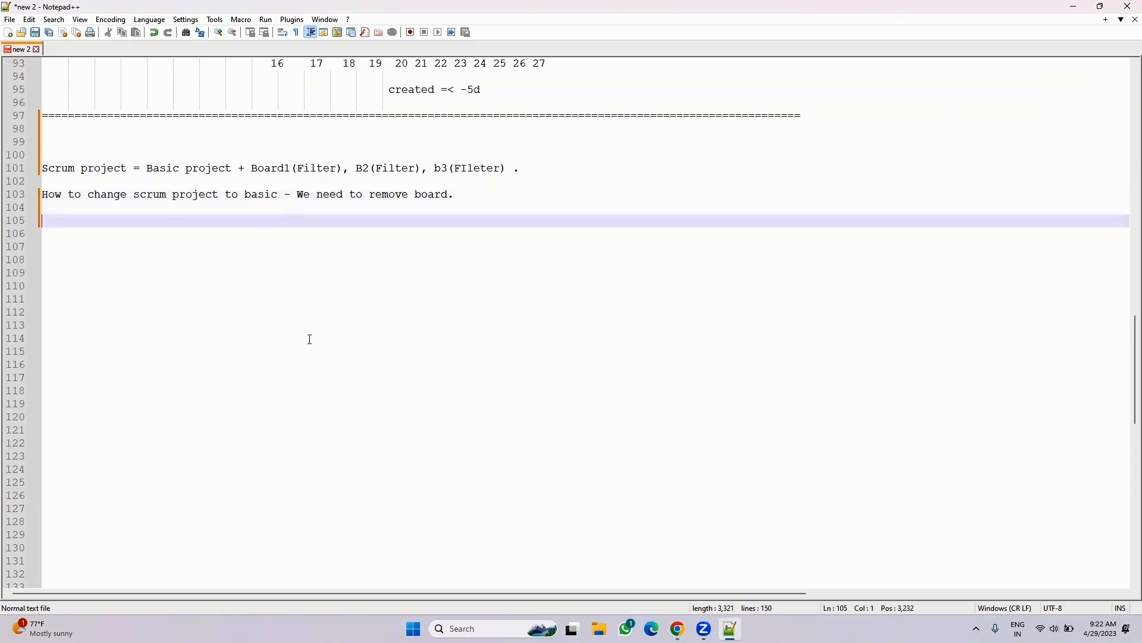
text(How to change no)
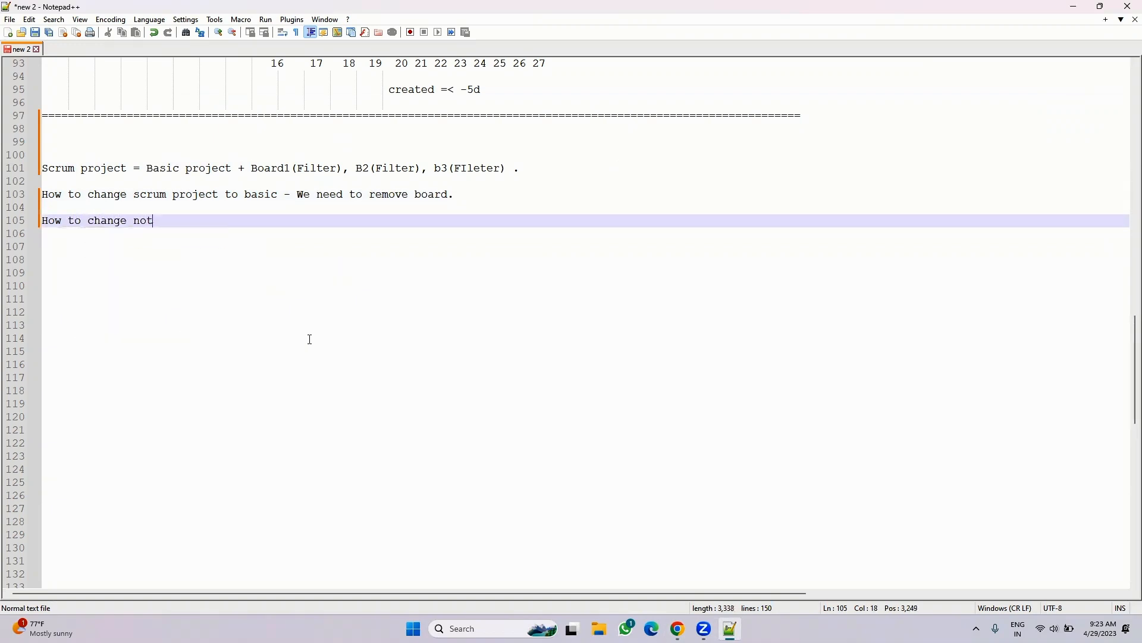
text(rmal p)
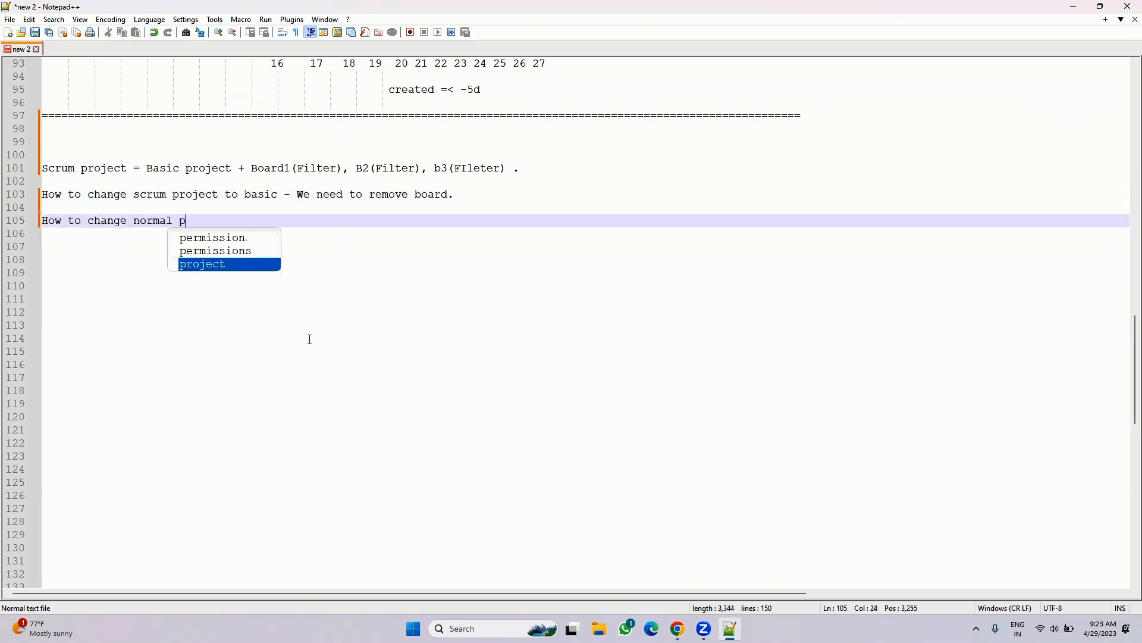
text(roject to scrum -)
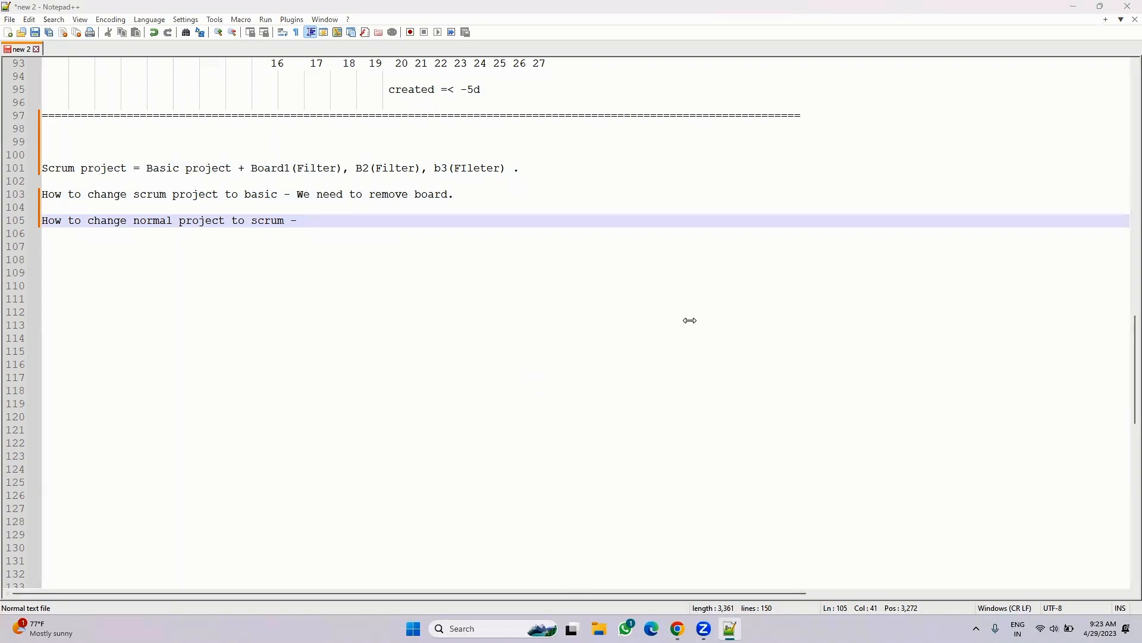
scroll(855, 330, down, 6)
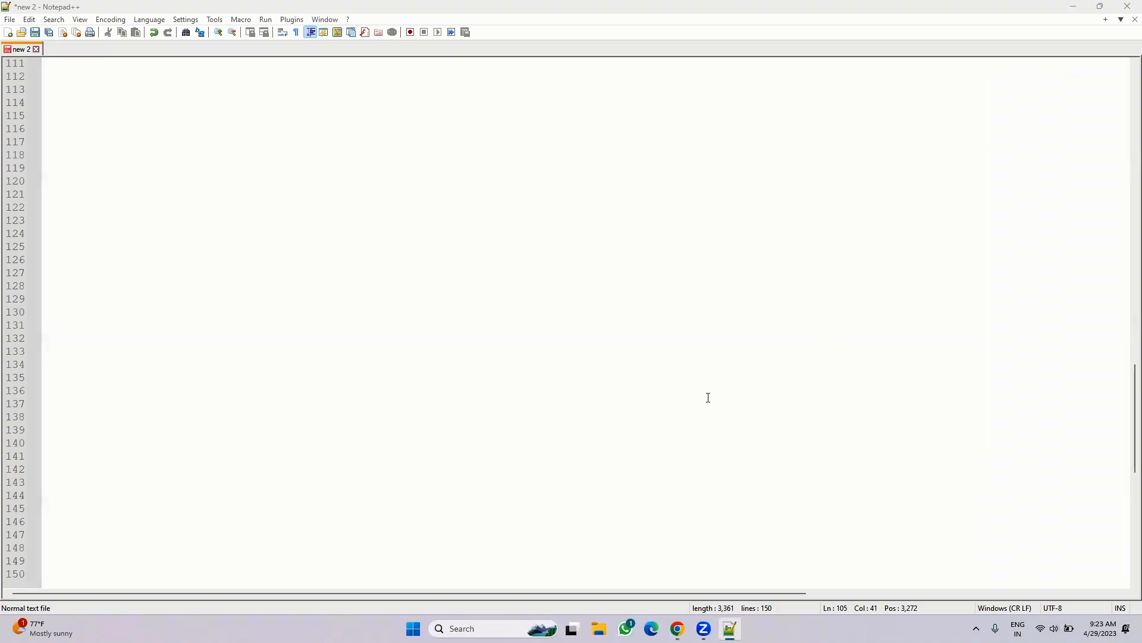
scroll(774, 369, down, 5)
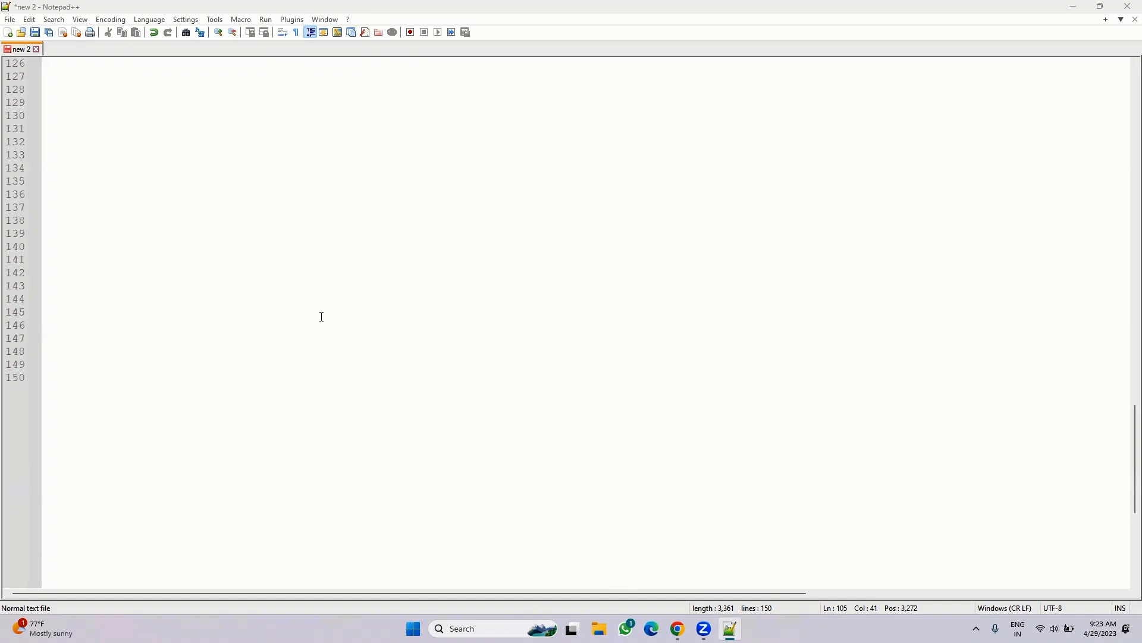
scroll(322, 316, up, 13)
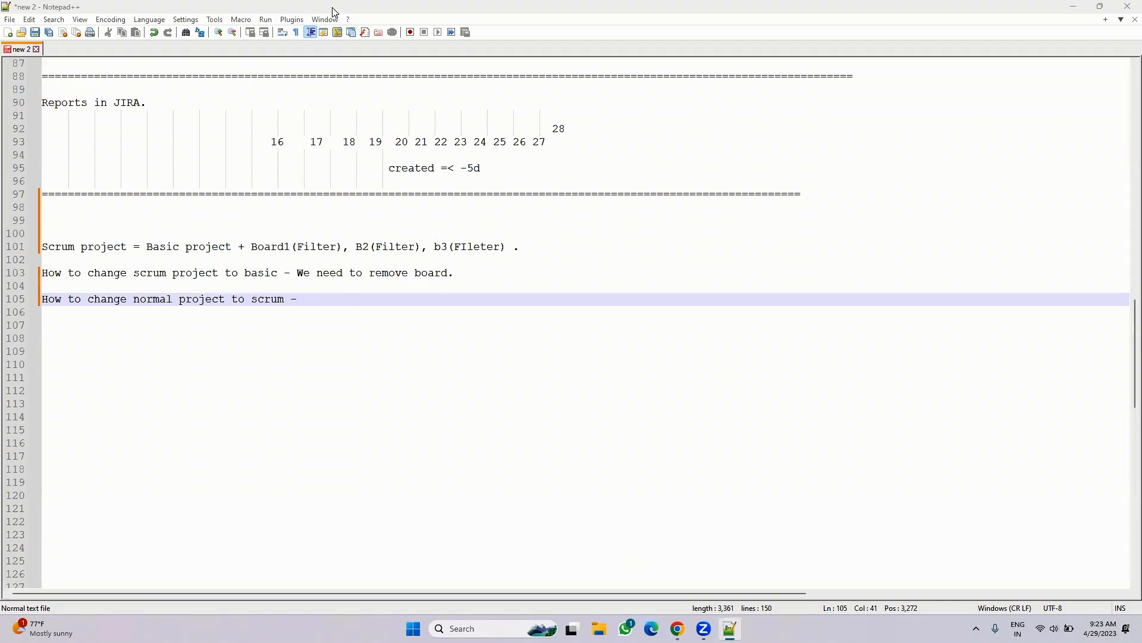
key(alt+Tab)
click(317, 74)
click(298, 173)
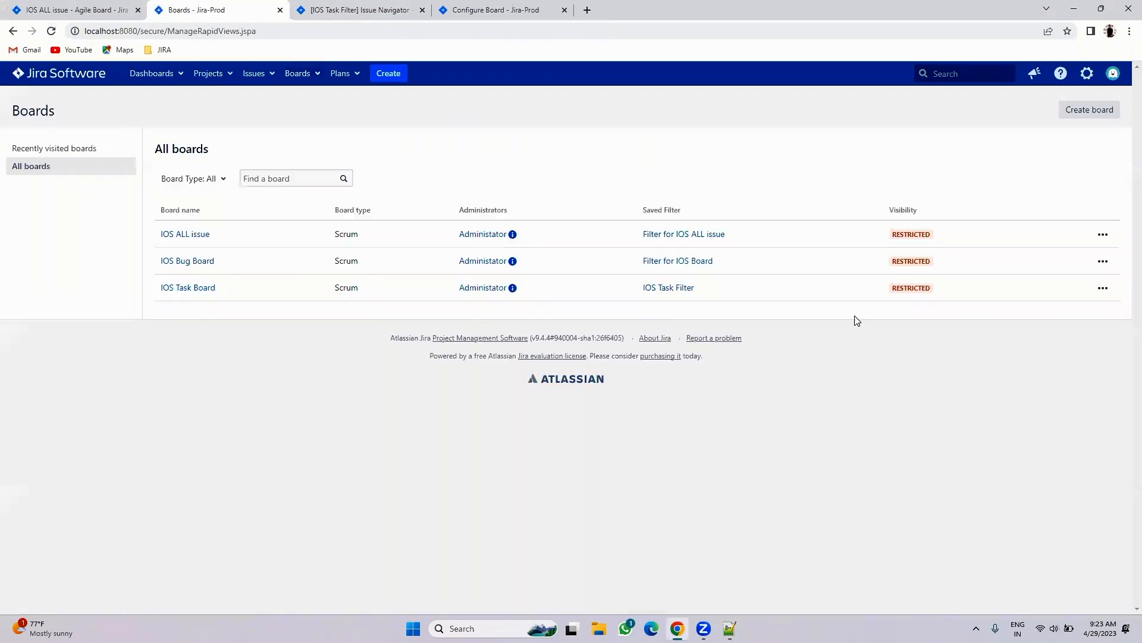
click(1101, 289)
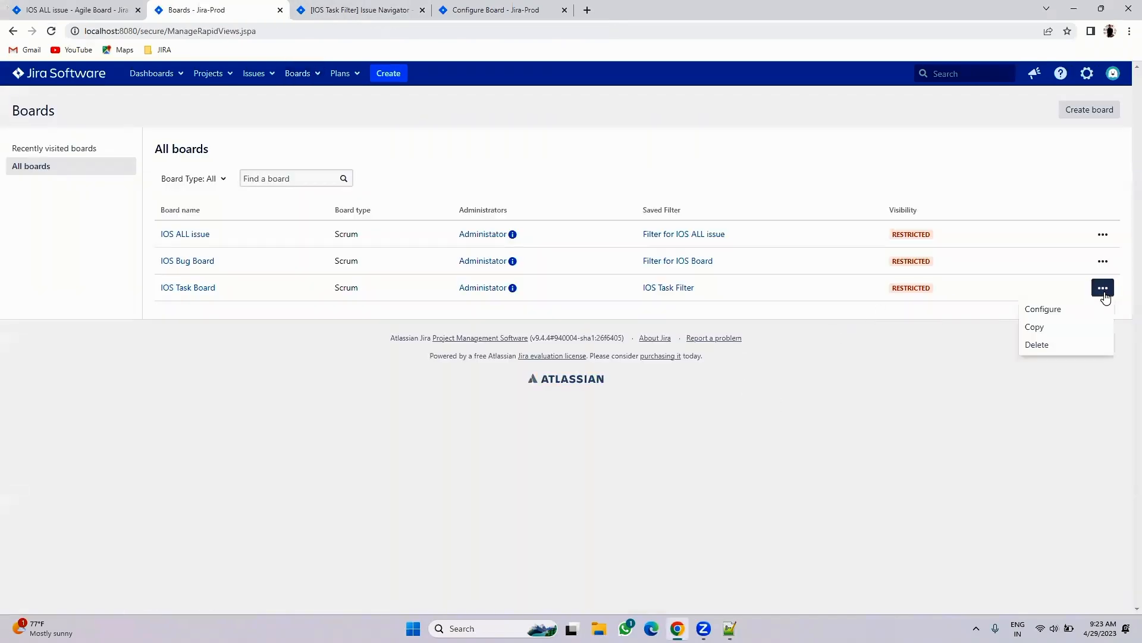
click(822, 478)
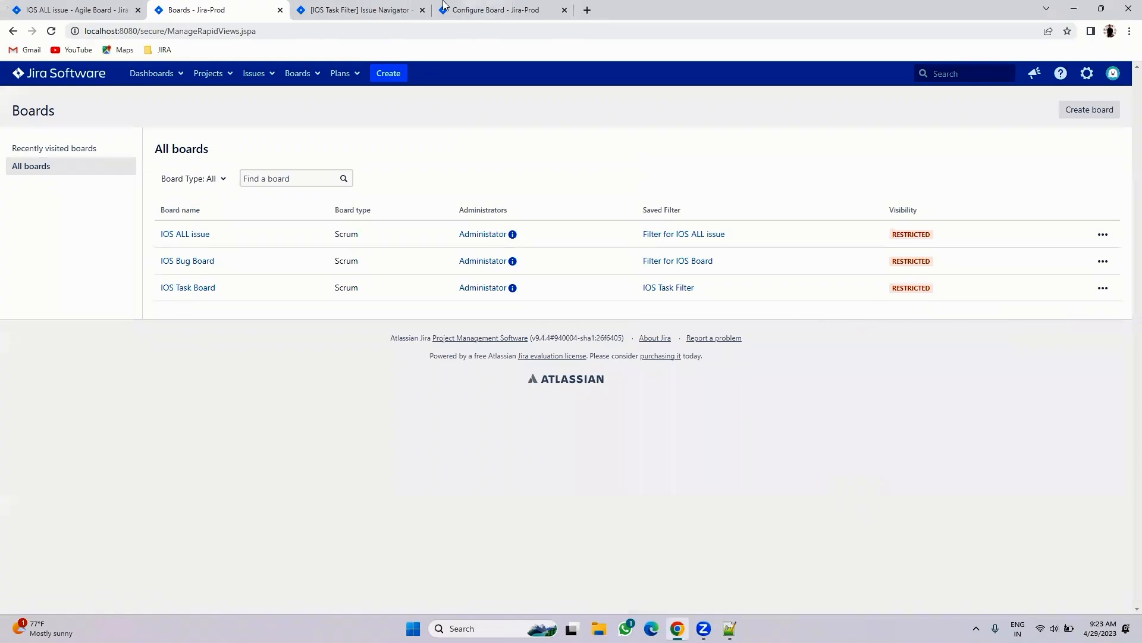
click(494, 9)
click(375, 6)
click(212, 73)
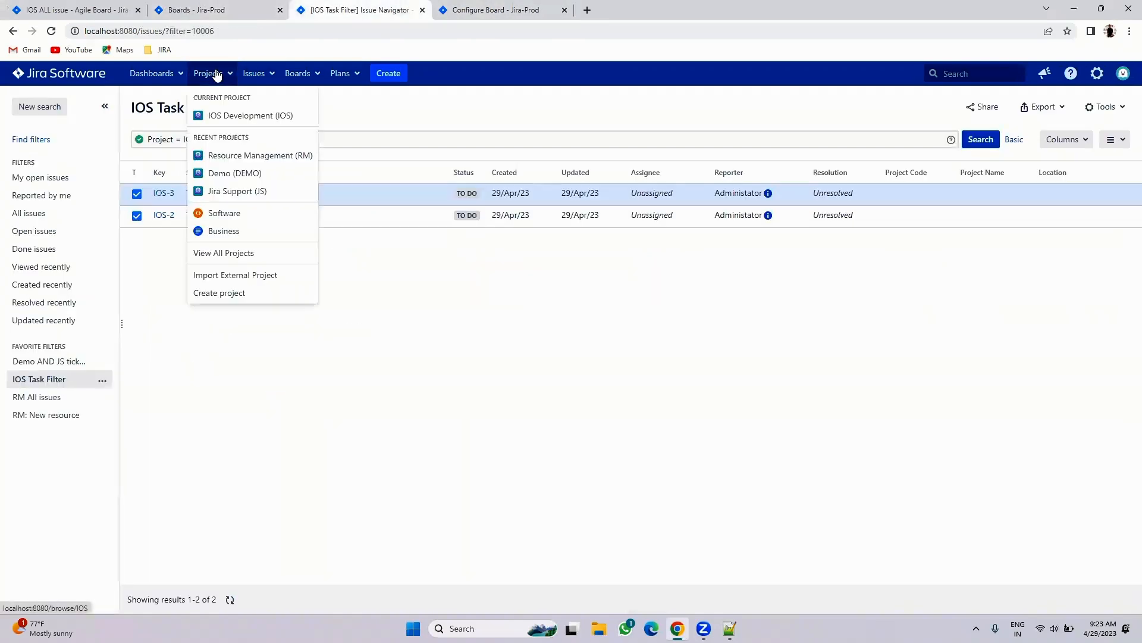
click(231, 159)
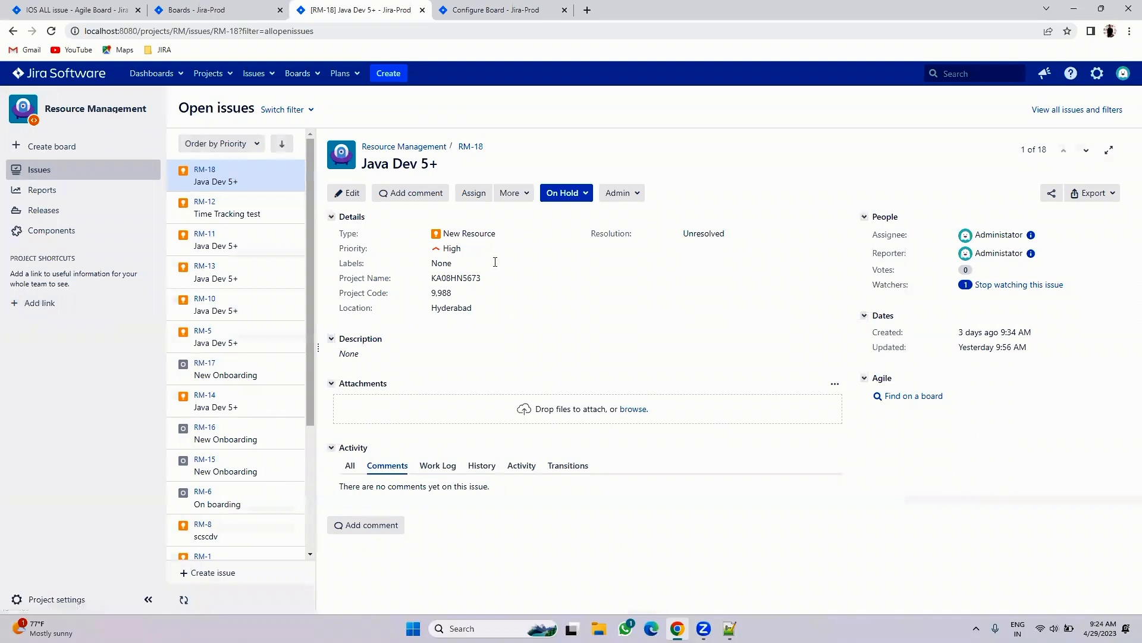
key(alt+Tab)
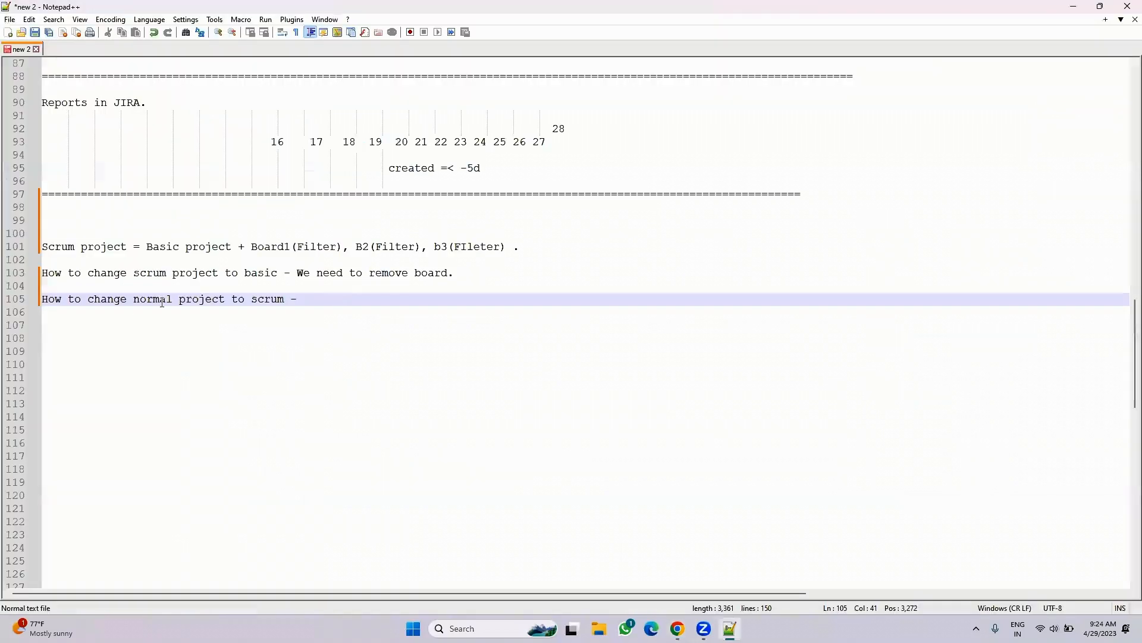
- Finish the line 105 note with 'We need to create a board from exsting project'
text(We need to creat)
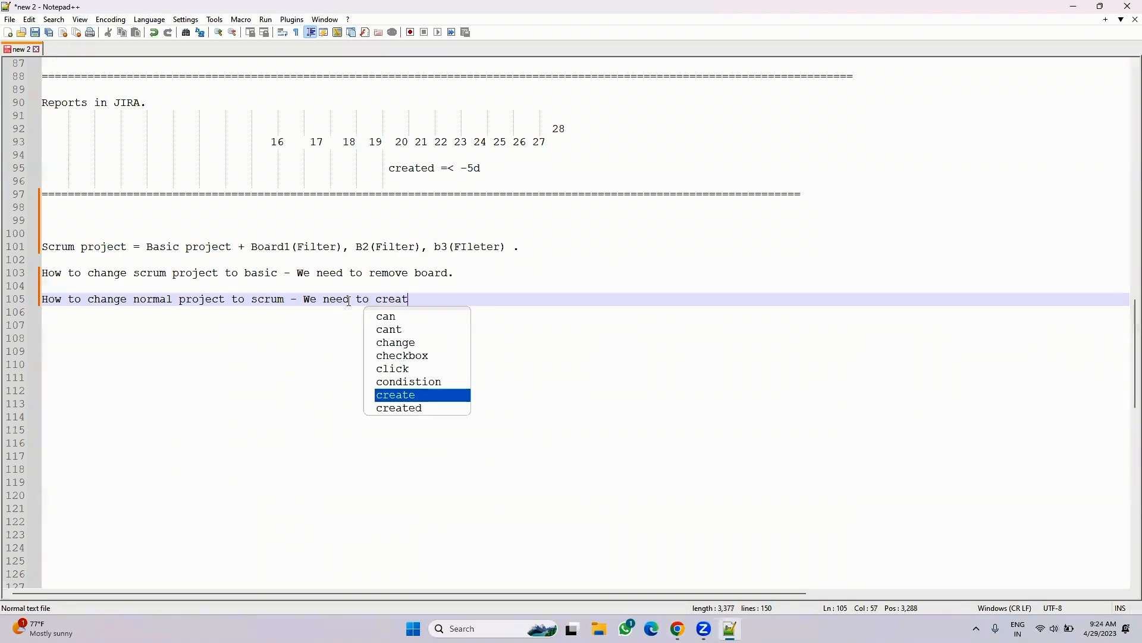
text(e a board f)
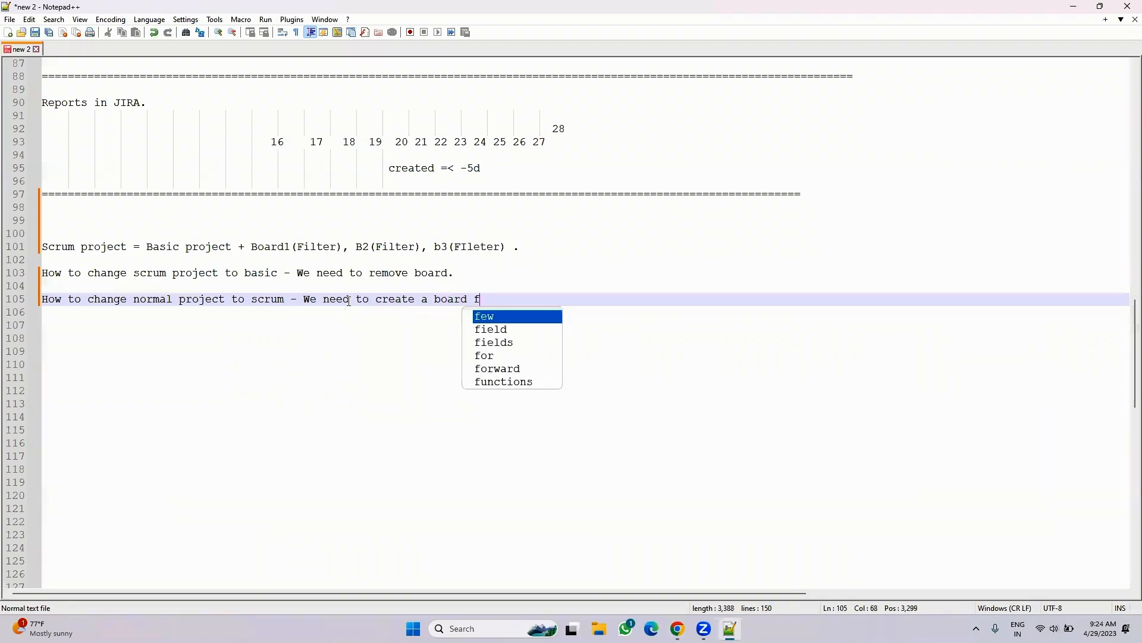
text(rom exsti)
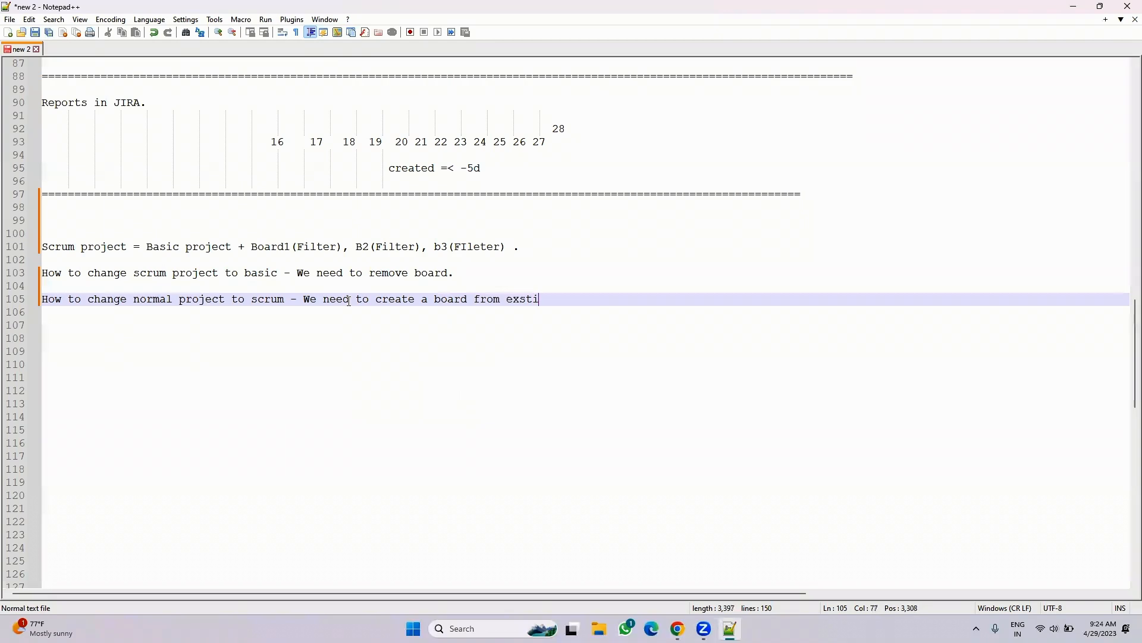
text(ng project.)
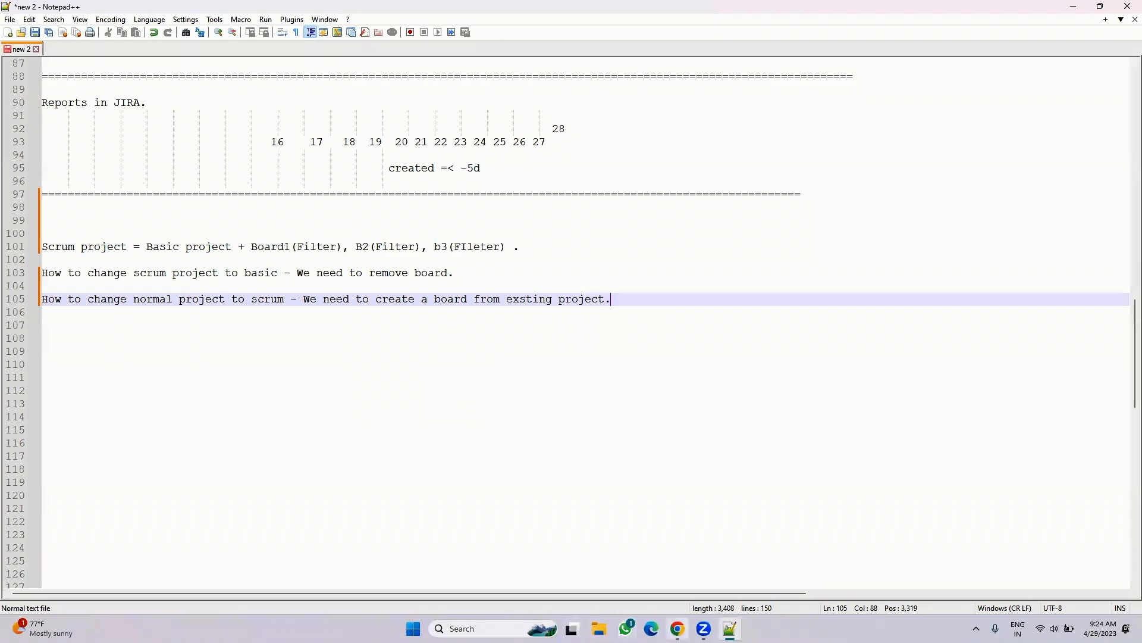
click(678, 629)
- From All boards, start a new scrum board based on an existing project
click(297, 73)
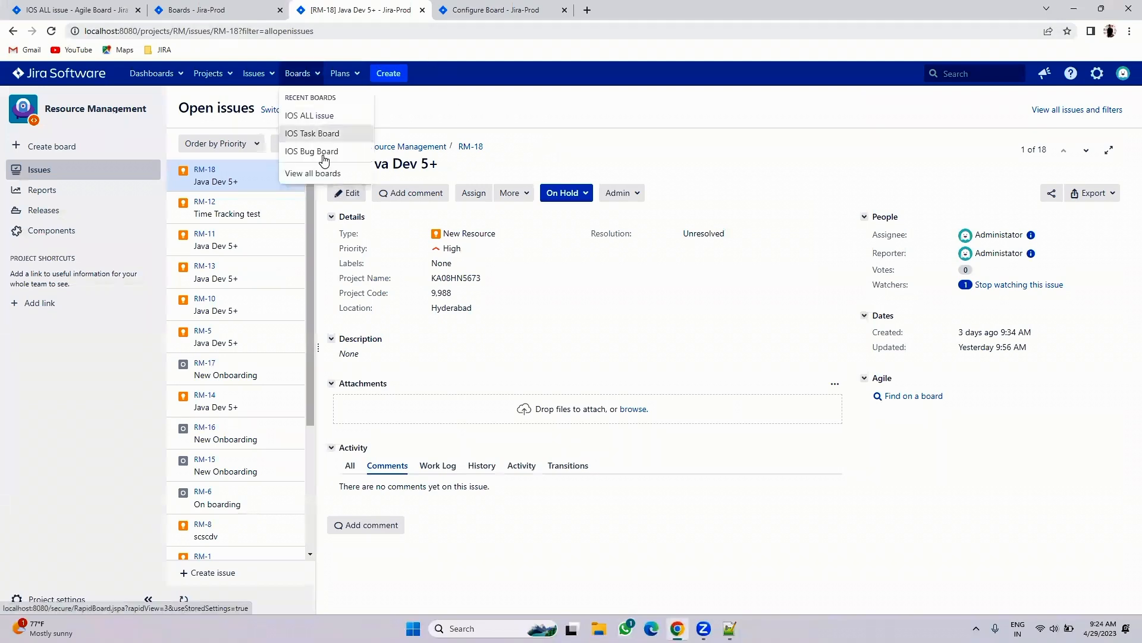
click(321, 174)
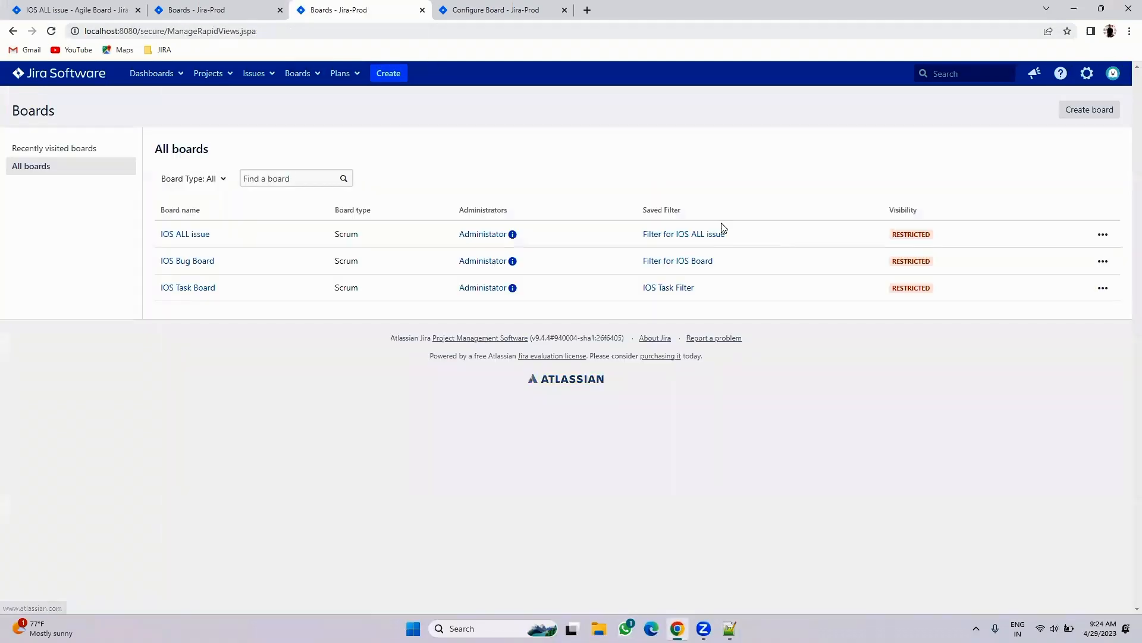
click(1089, 108)
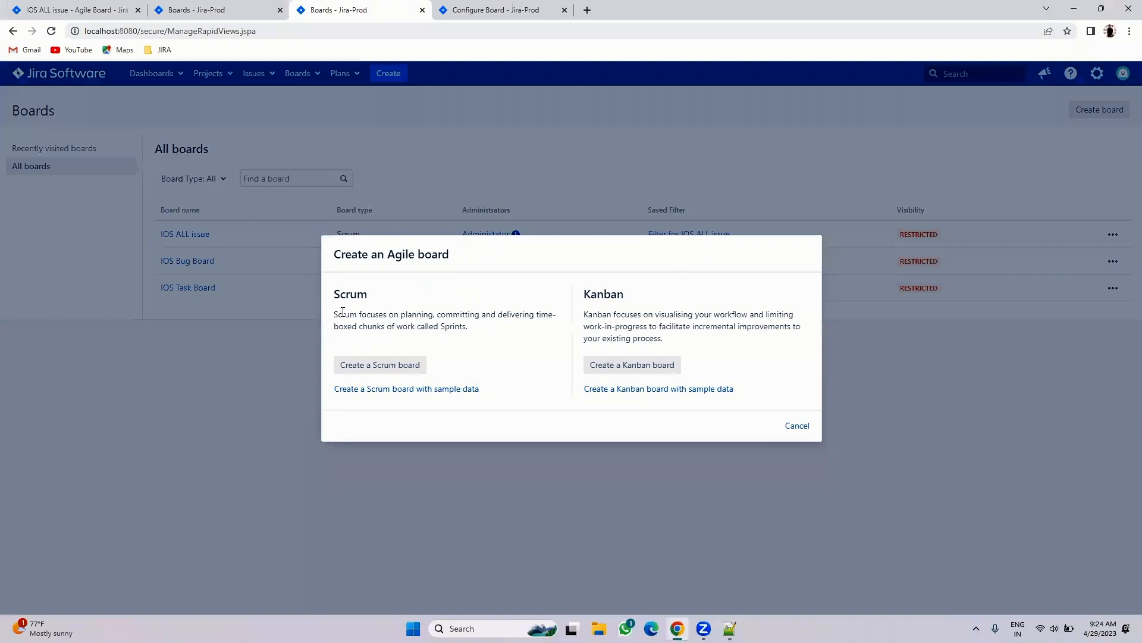
click(372, 368)
click(415, 334)
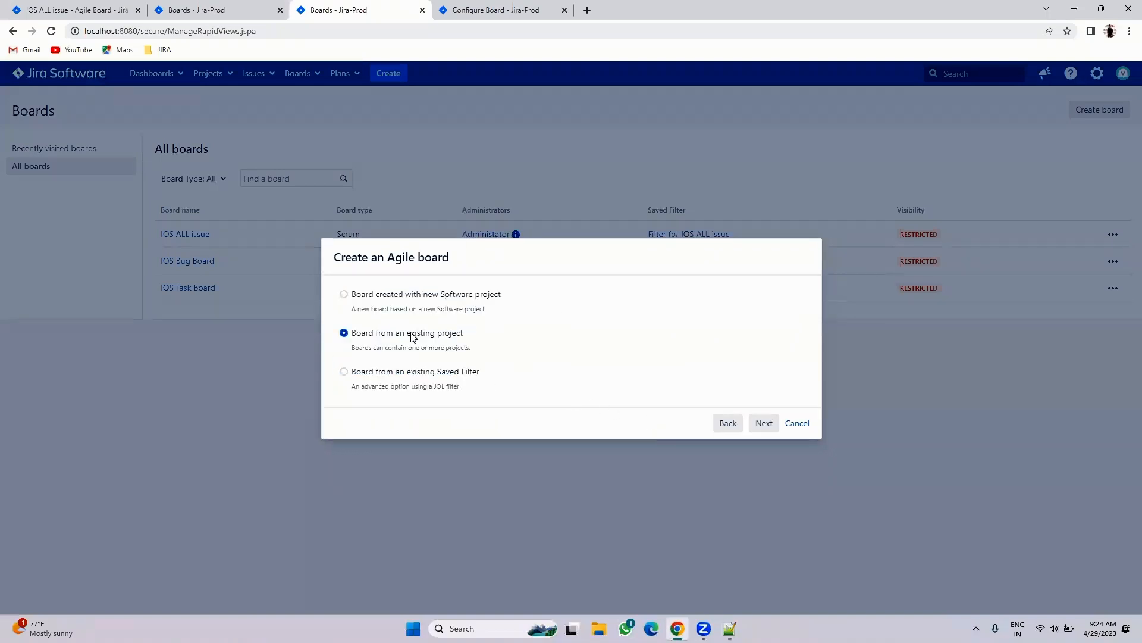
click(764, 423)
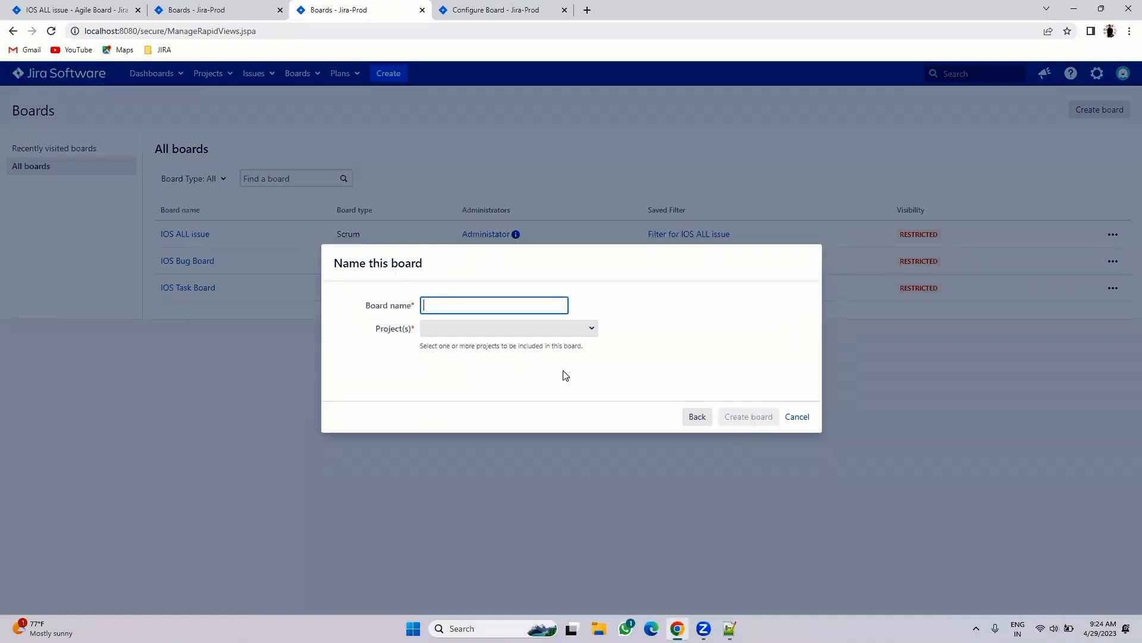
- Name the board RM Board, include Resource Management (RM), and create it
click(435, 305)
text(RM Boar)
click(454, 329)
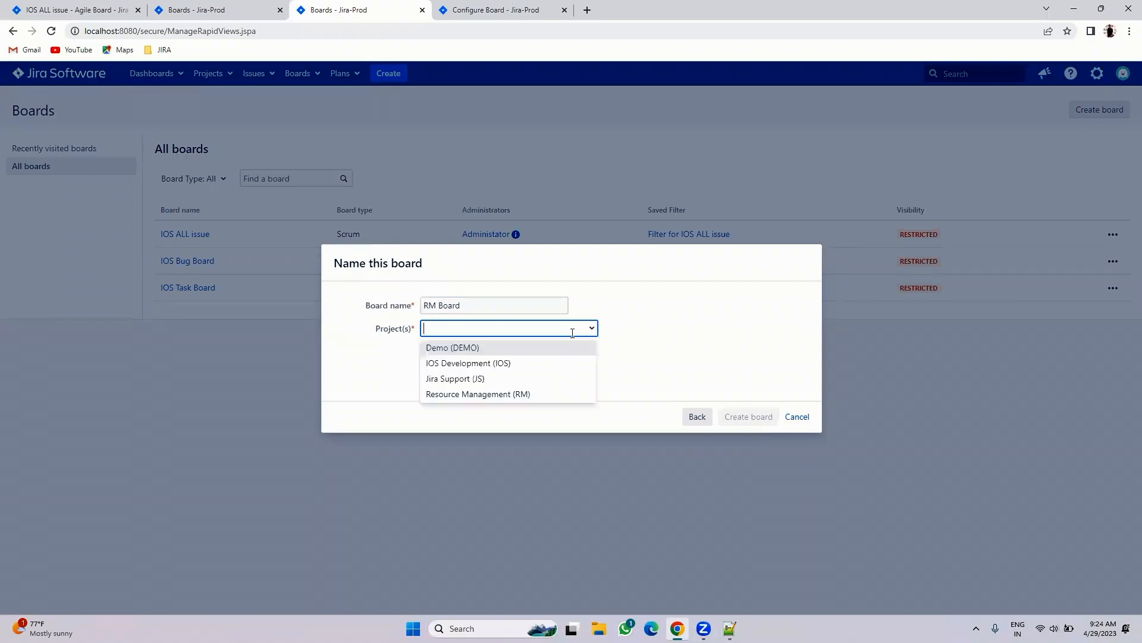
click(467, 394)
click(744, 416)
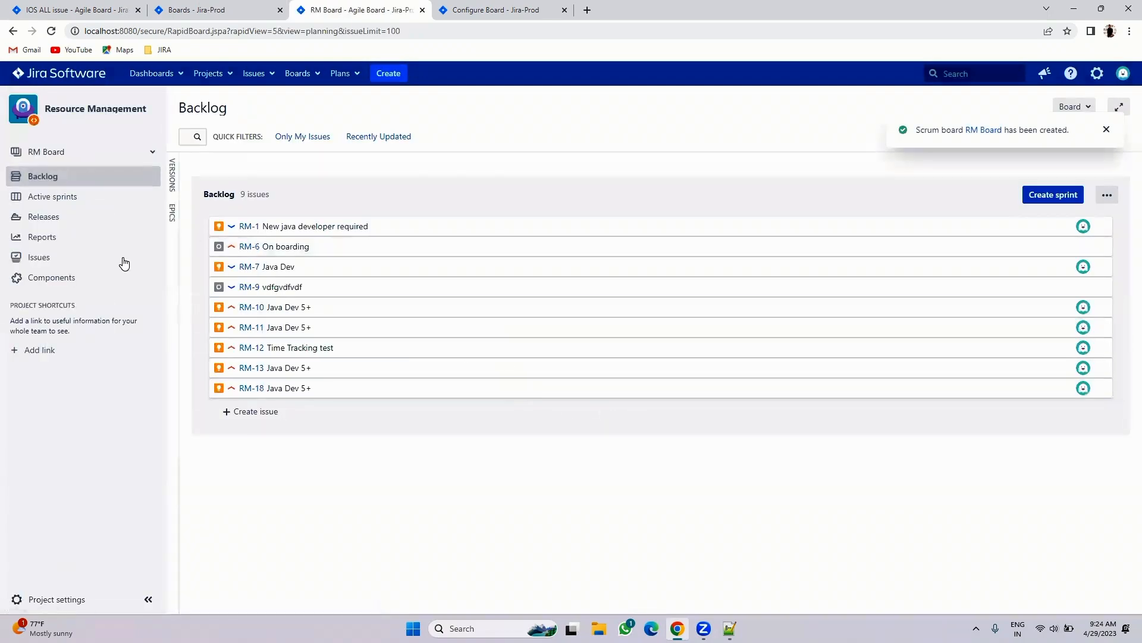
- Check RM's open issues, return to the RM Board backlog, and add blank lines in the notes
click(39, 257)
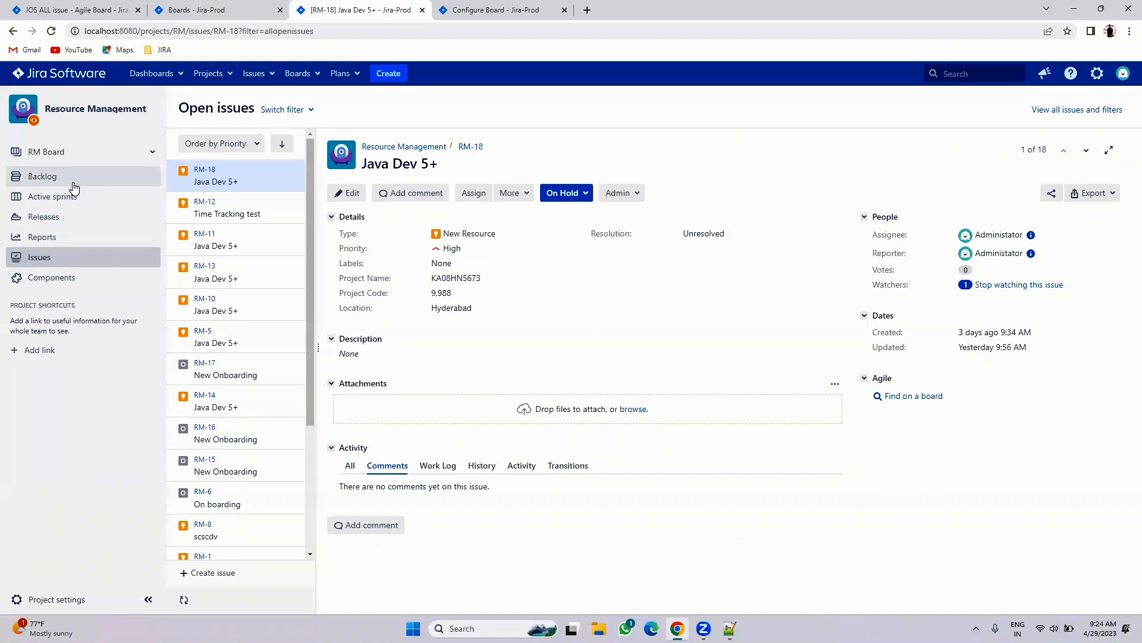
click(70, 177)
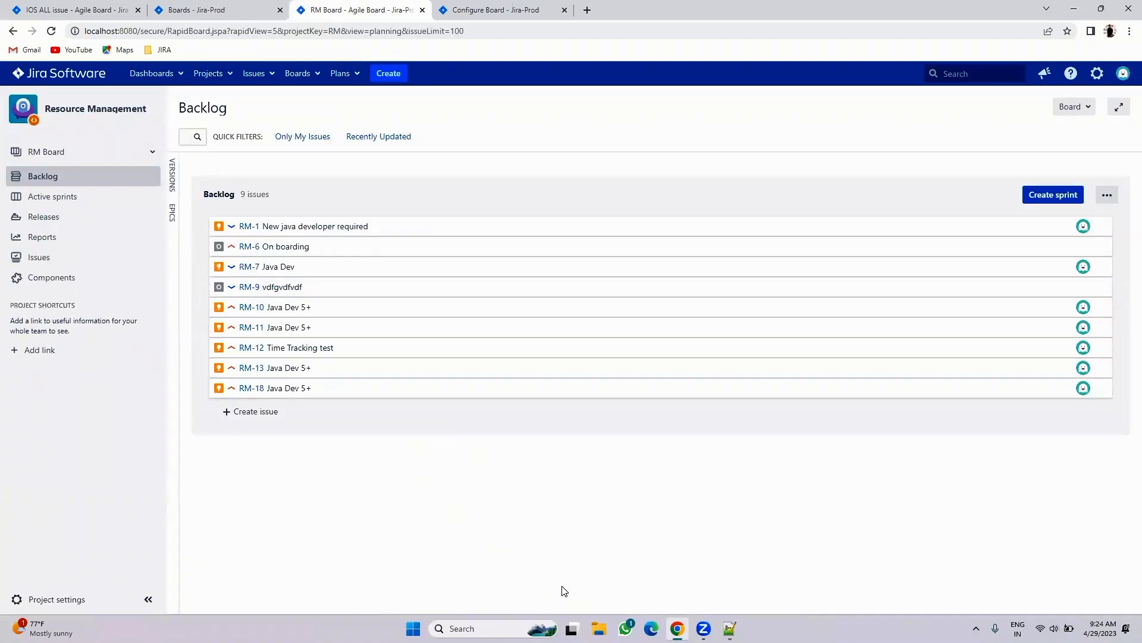
click(729, 628)
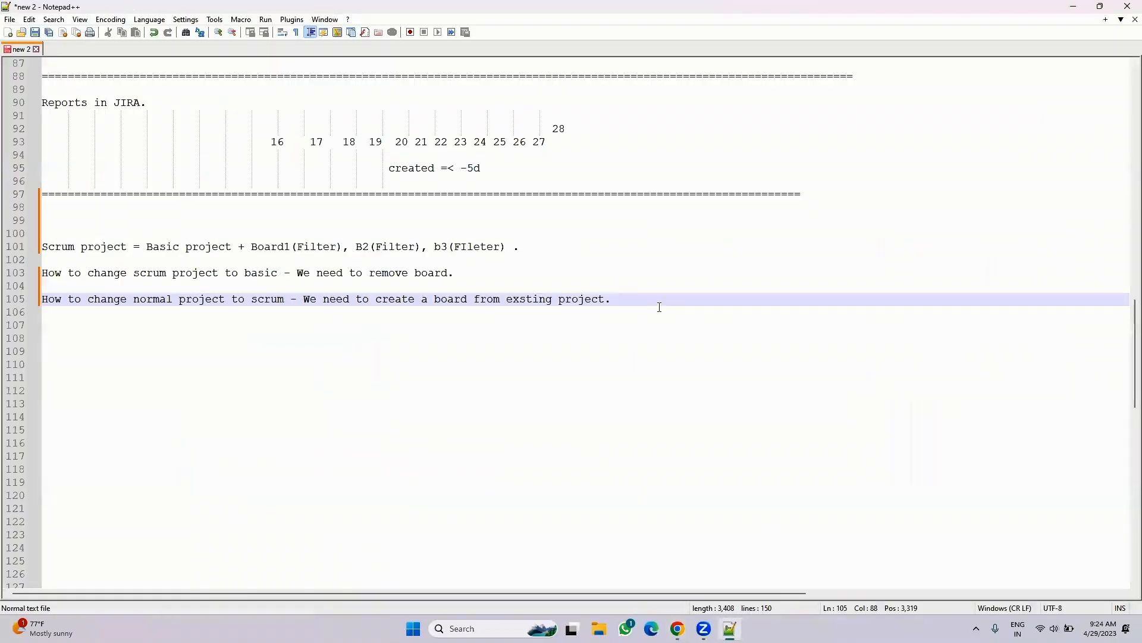
key(Return)
key(Return)
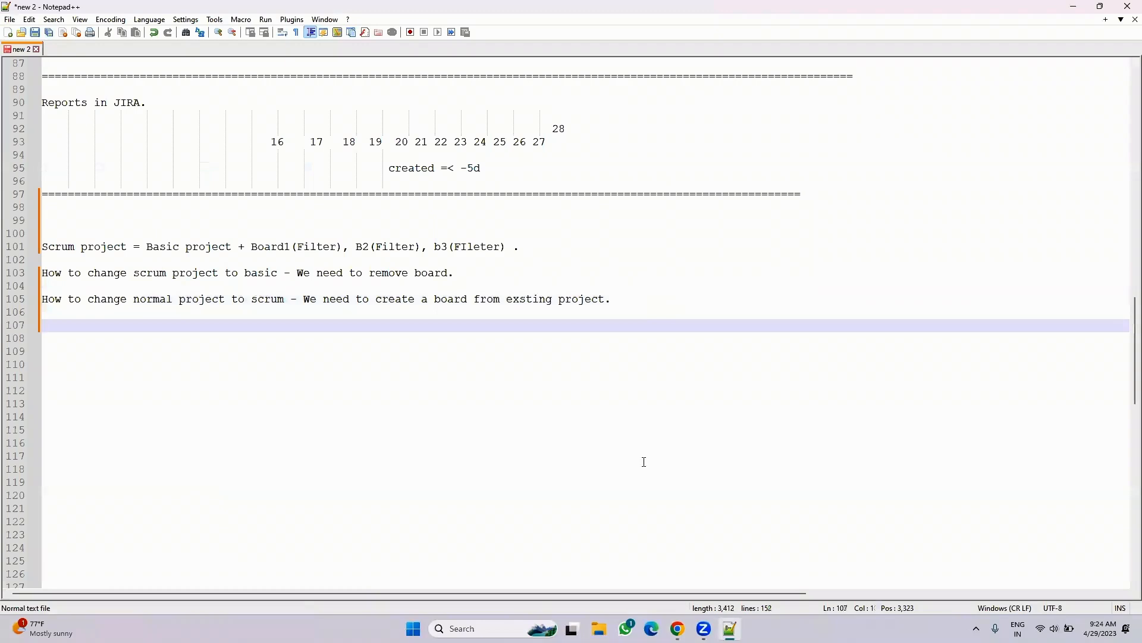
click(677, 628)
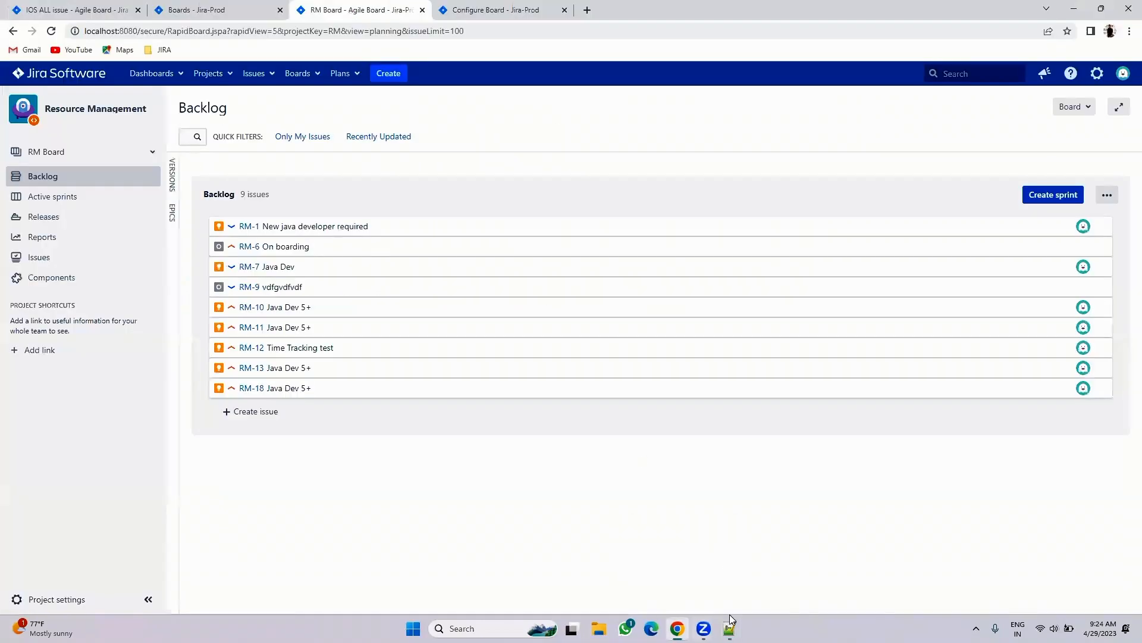
- From Business projects, create a Task management project named Business with key BUS
click(205, 72)
click(222, 229)
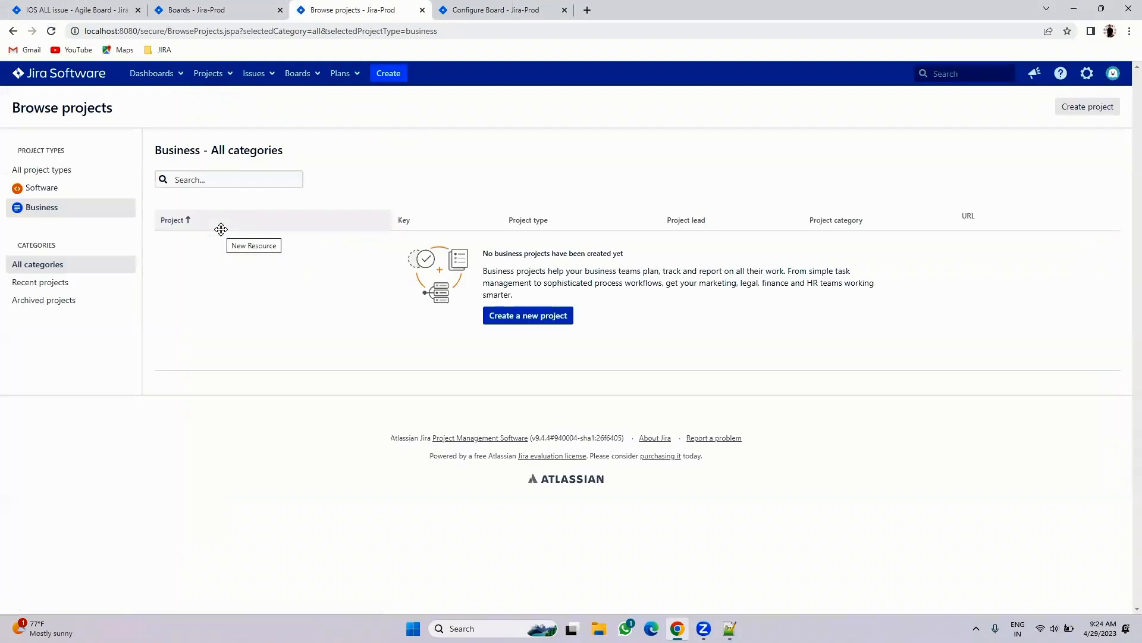
click(527, 319)
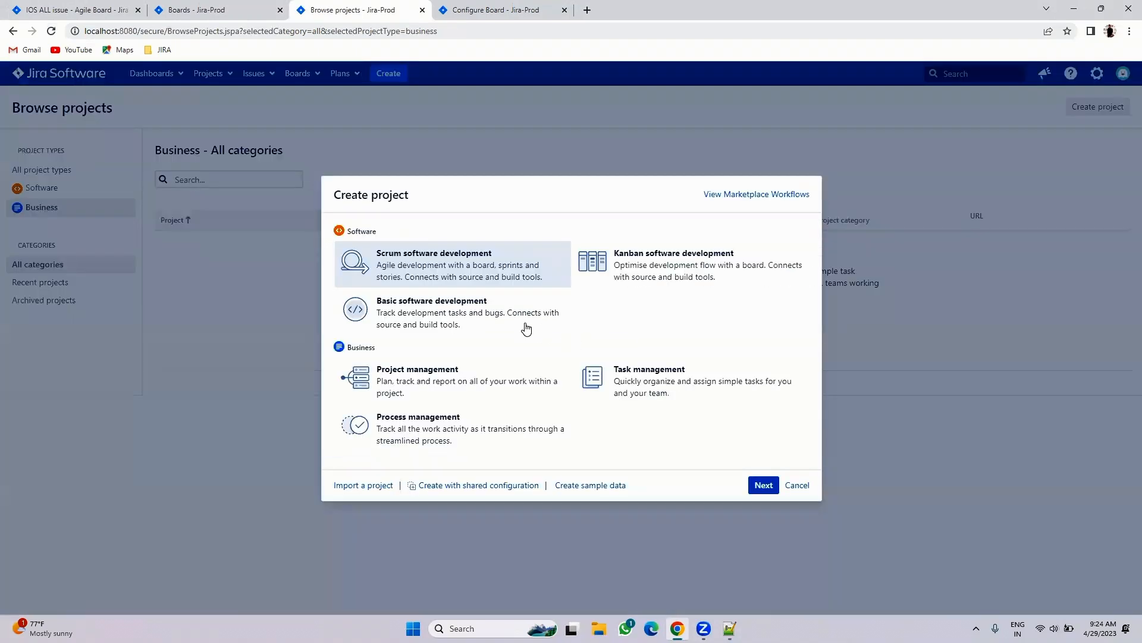
click(613, 382)
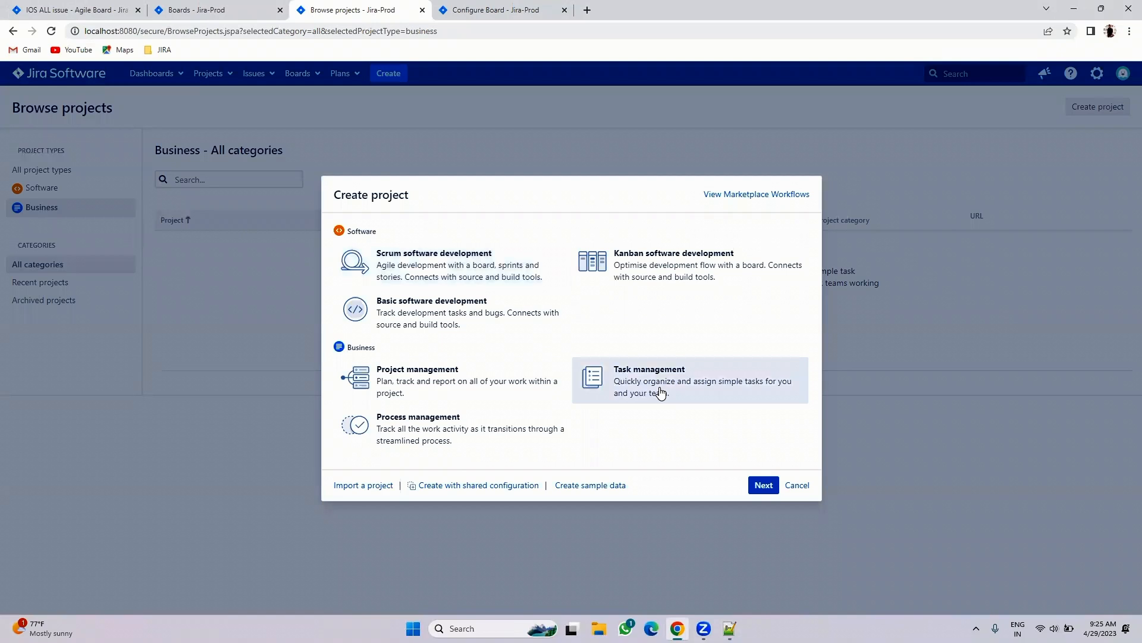
click(764, 485)
click(760, 429)
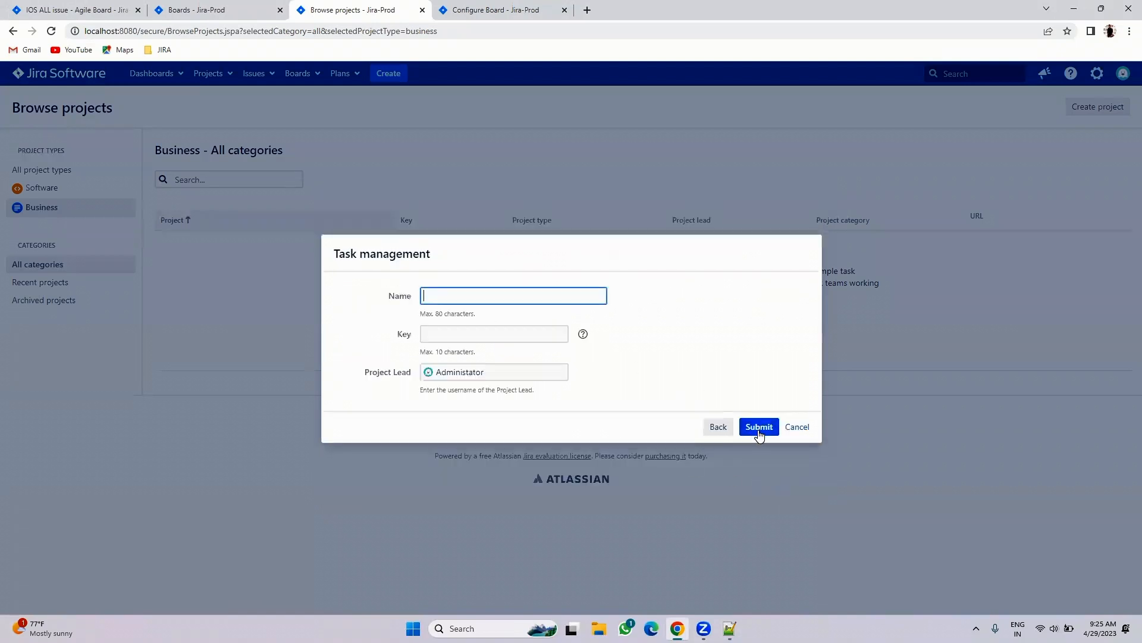
text(Business)
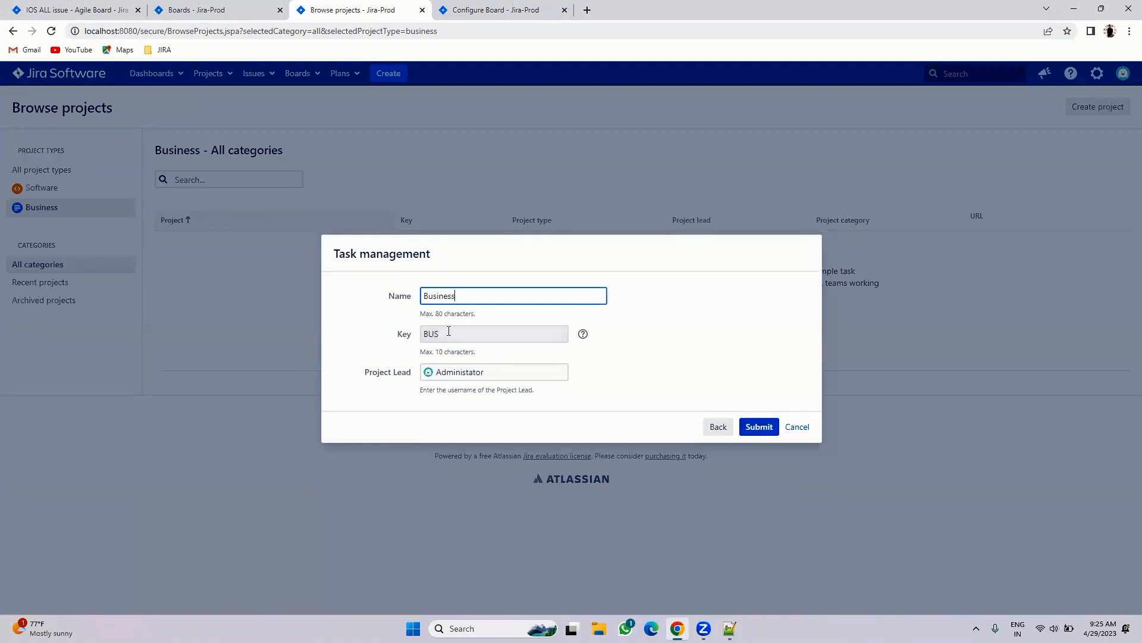
click(755, 428)
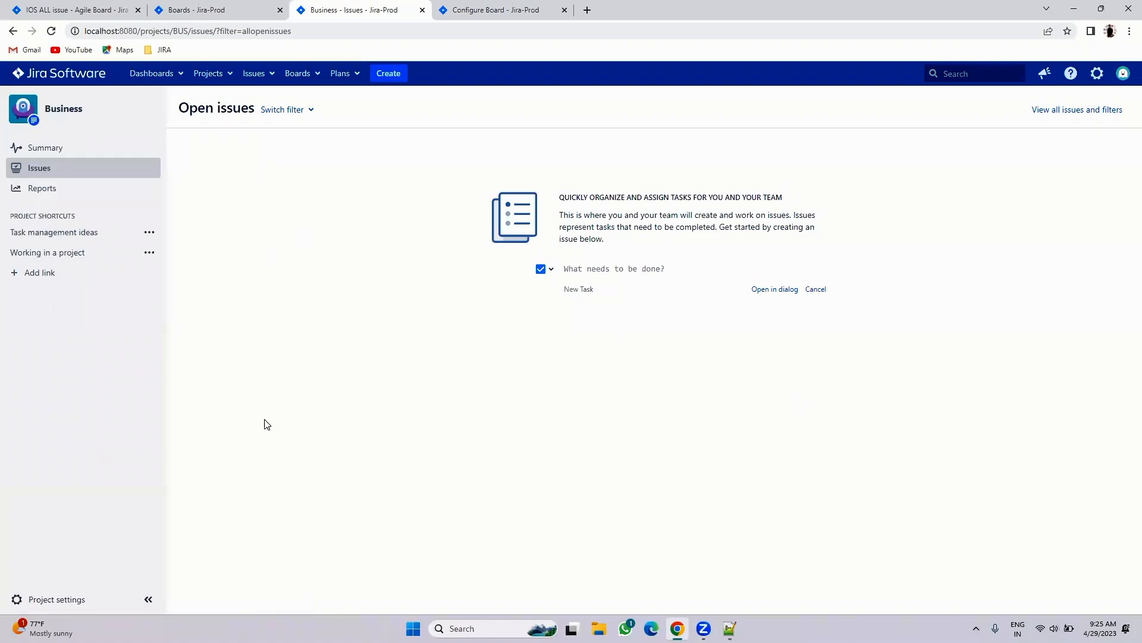
- Look at the Basic software development project template, then cancel without creating a project
click(207, 76)
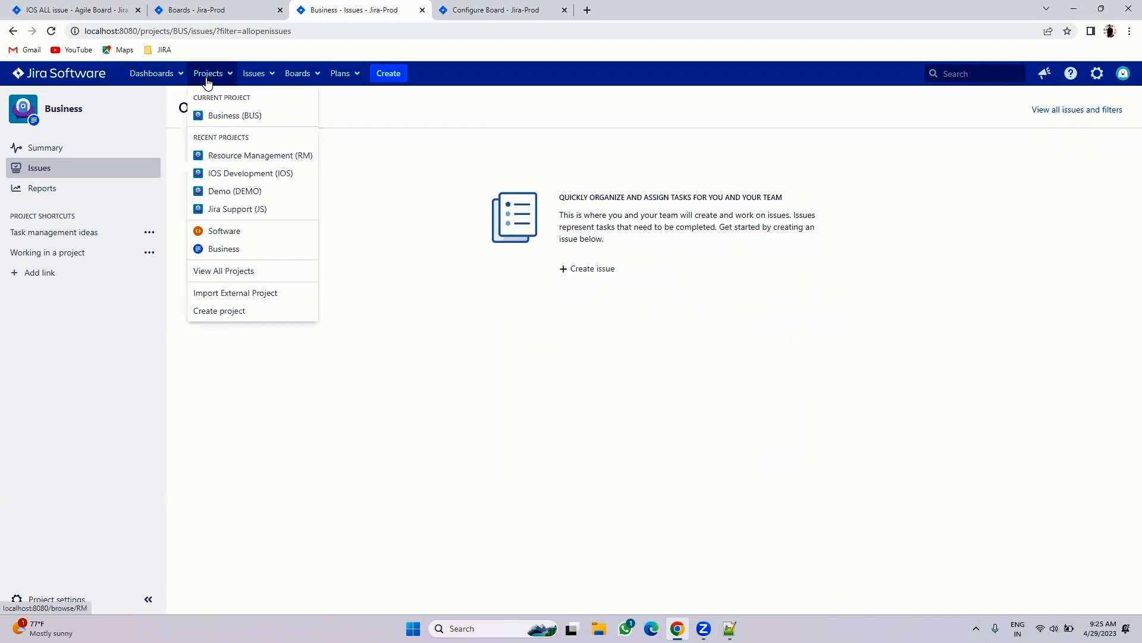
click(221, 310)
click(401, 304)
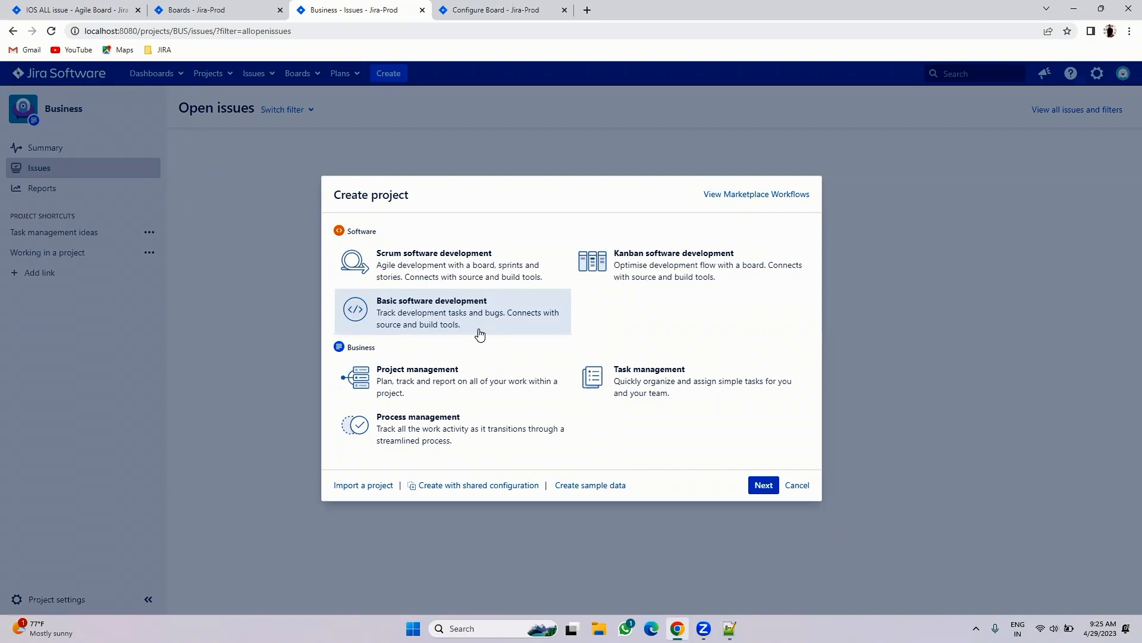
drag(374, 347, 321, 347)
click(797, 485)
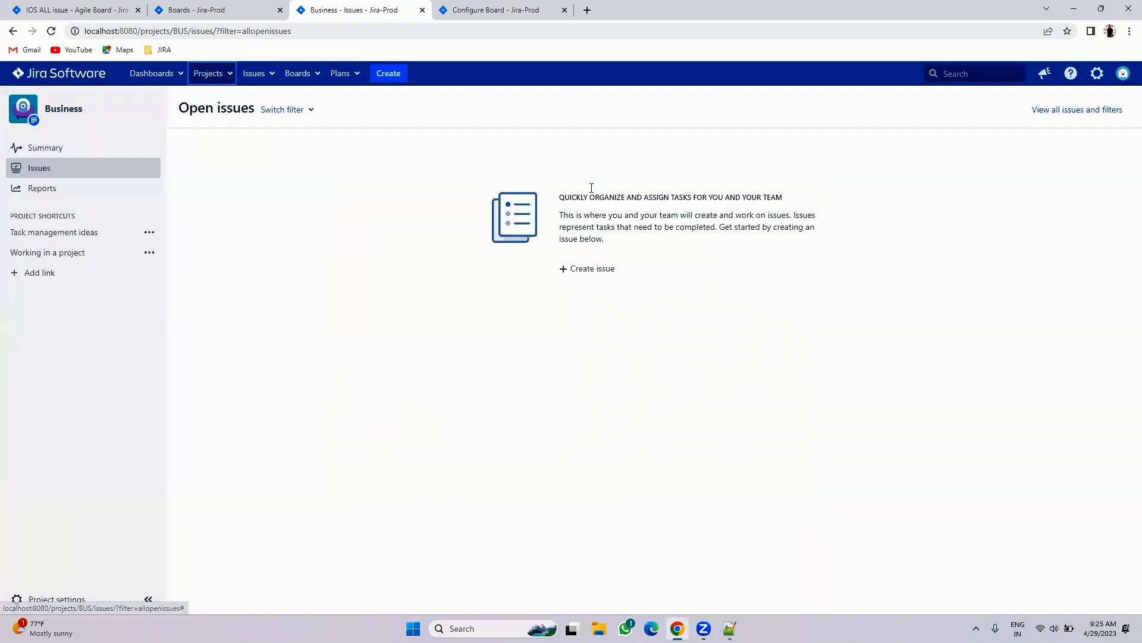
- Open the All boards page listing IOS ALL issue, IOS Bug Board, IOS Task Board and RM Board
click(470, 10)
click(321, 76)
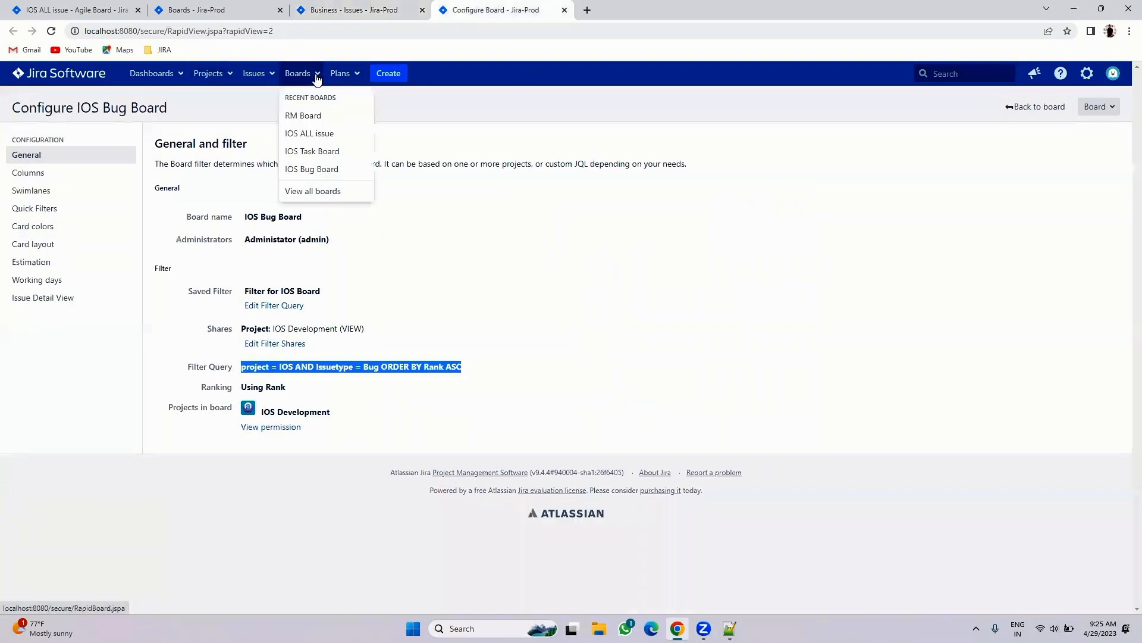
click(305, 192)
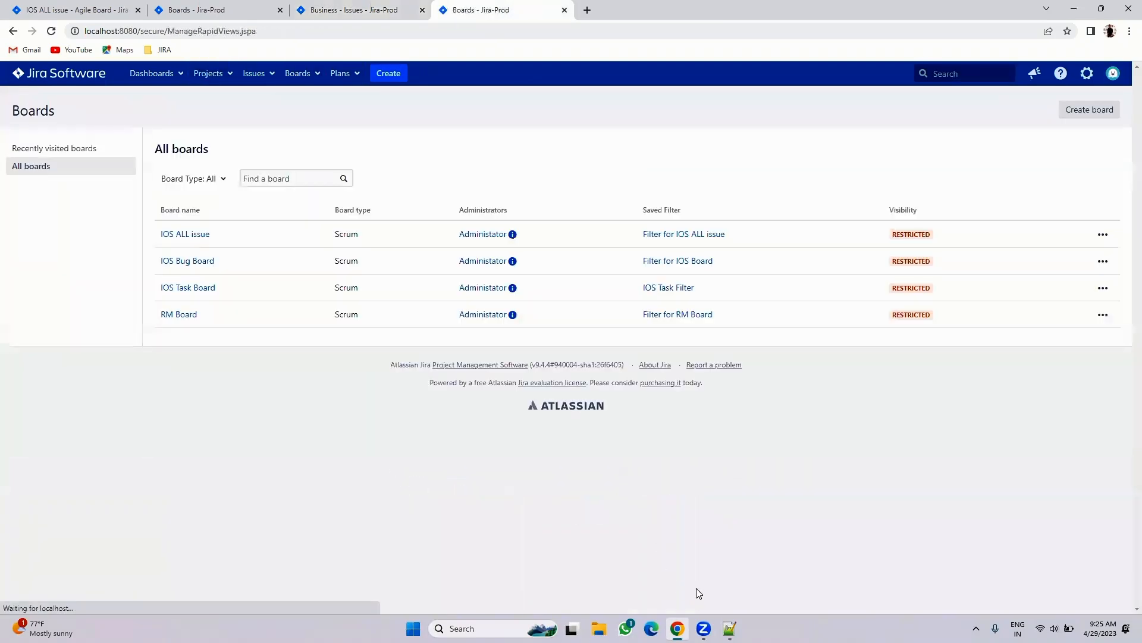
- Add the line 'Change business project to scrum =' on line 107 of the Notepad++ notes
click(730, 628)
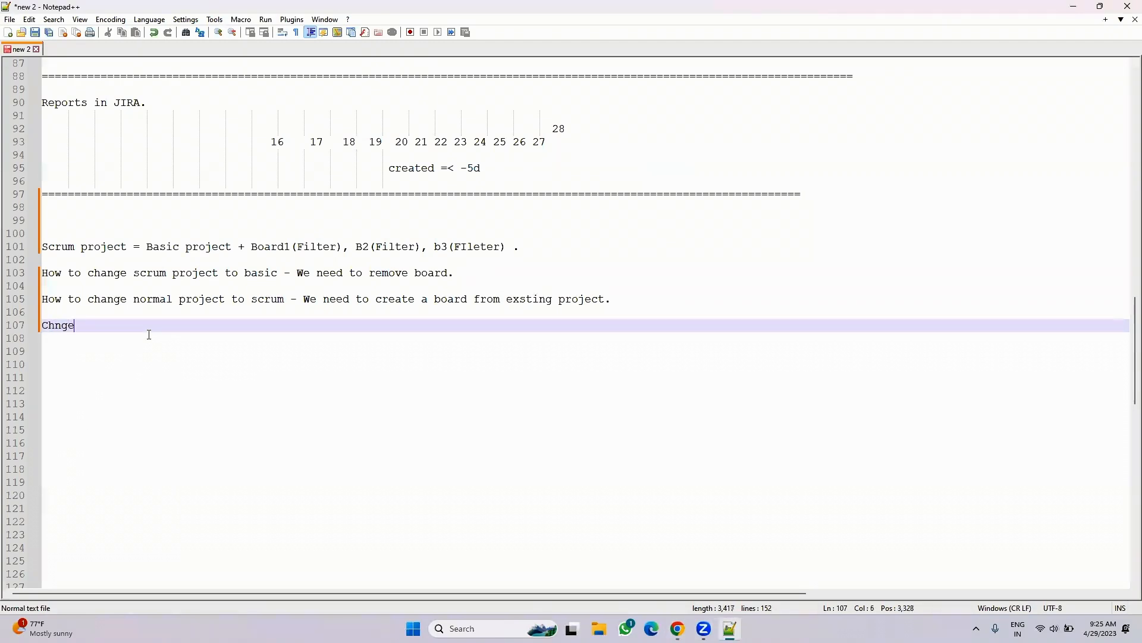
text(Change business project t)
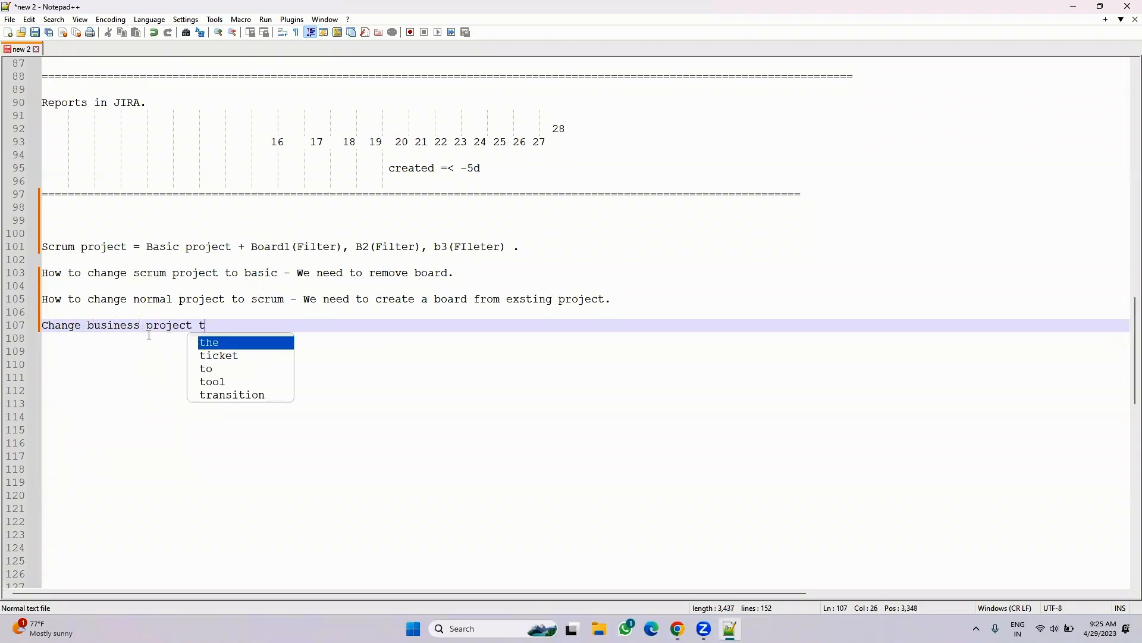
text(o scrum =)
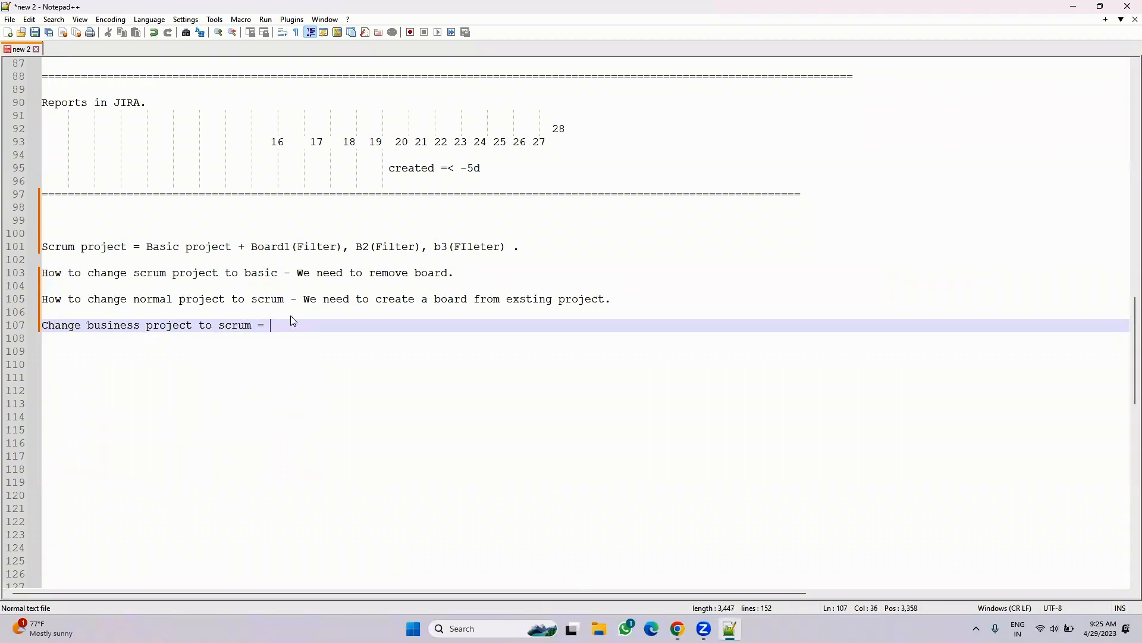
key(alt+Tab)
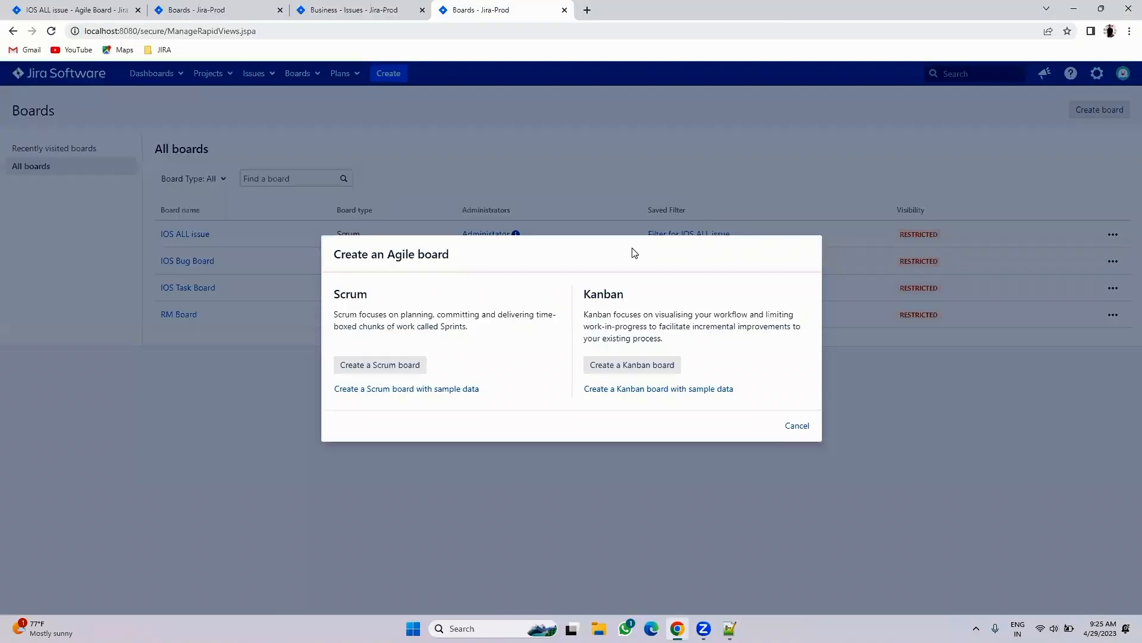
- Create a board from the existing project, named Bus Board, using the Business (BUS) project
click(358, 369)
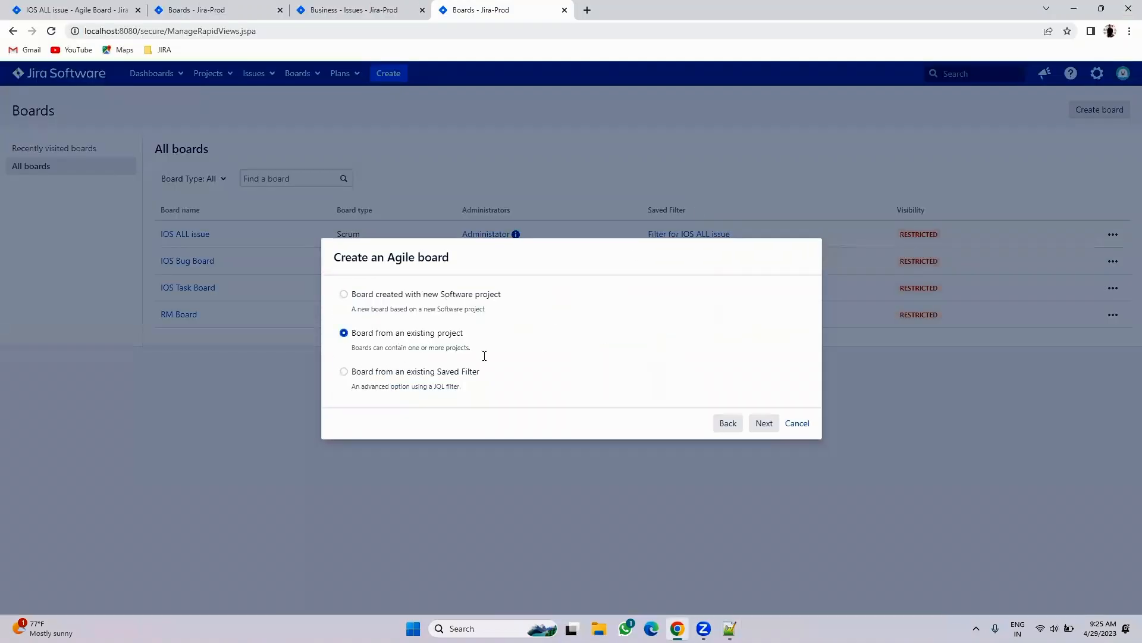
click(765, 423)
click(432, 304)
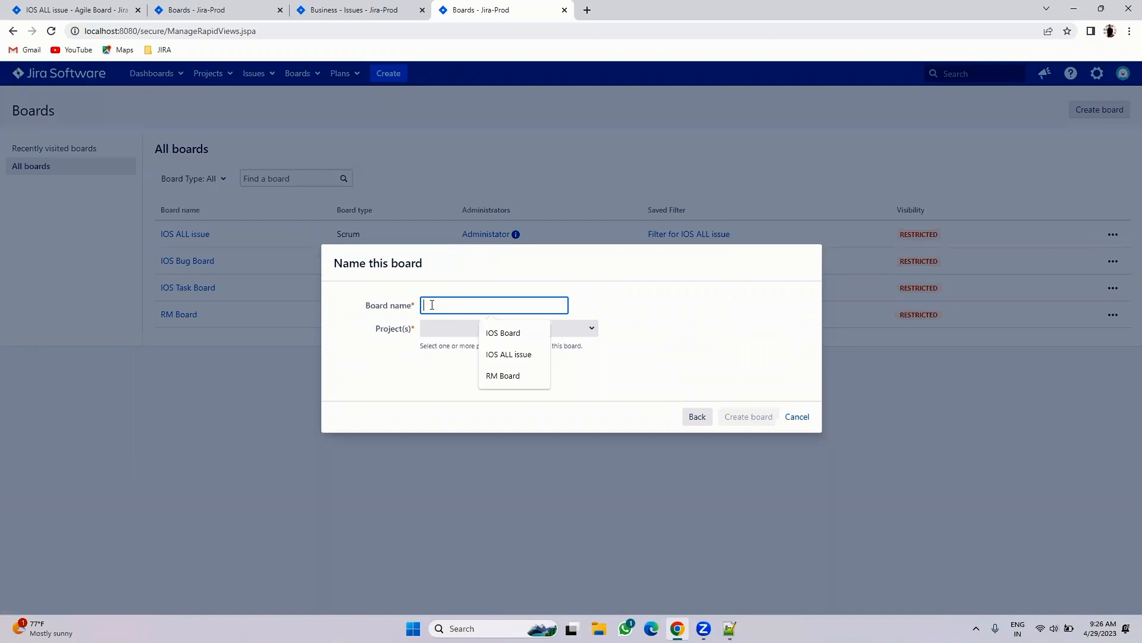
text(Bus BOard)
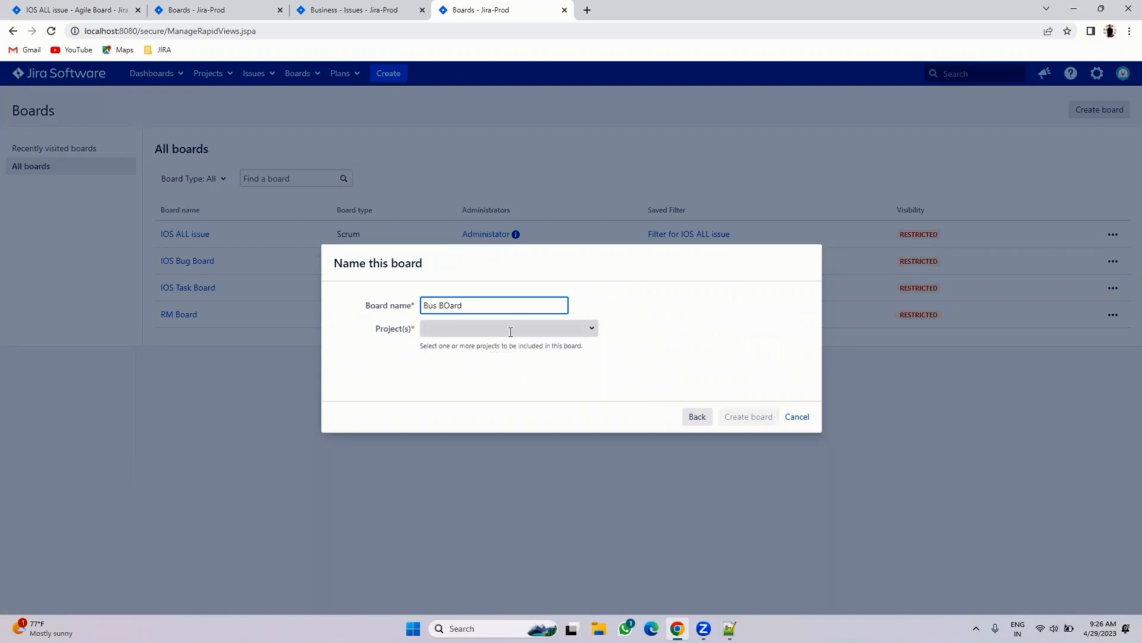
click(506, 329)
click(586, 330)
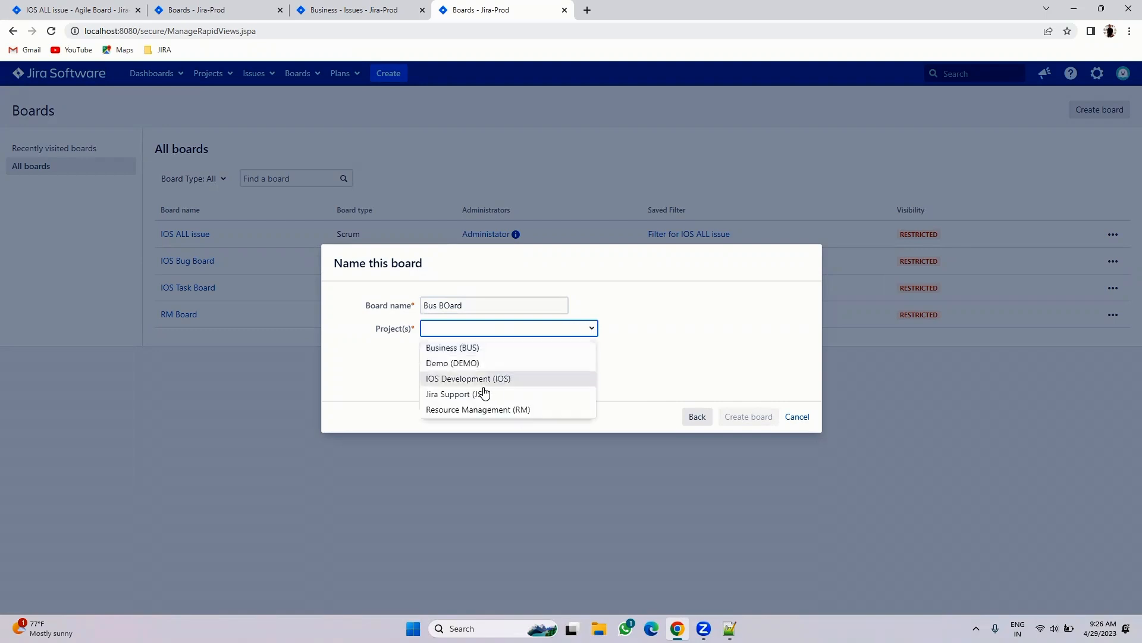
click(449, 349)
click(455, 305)
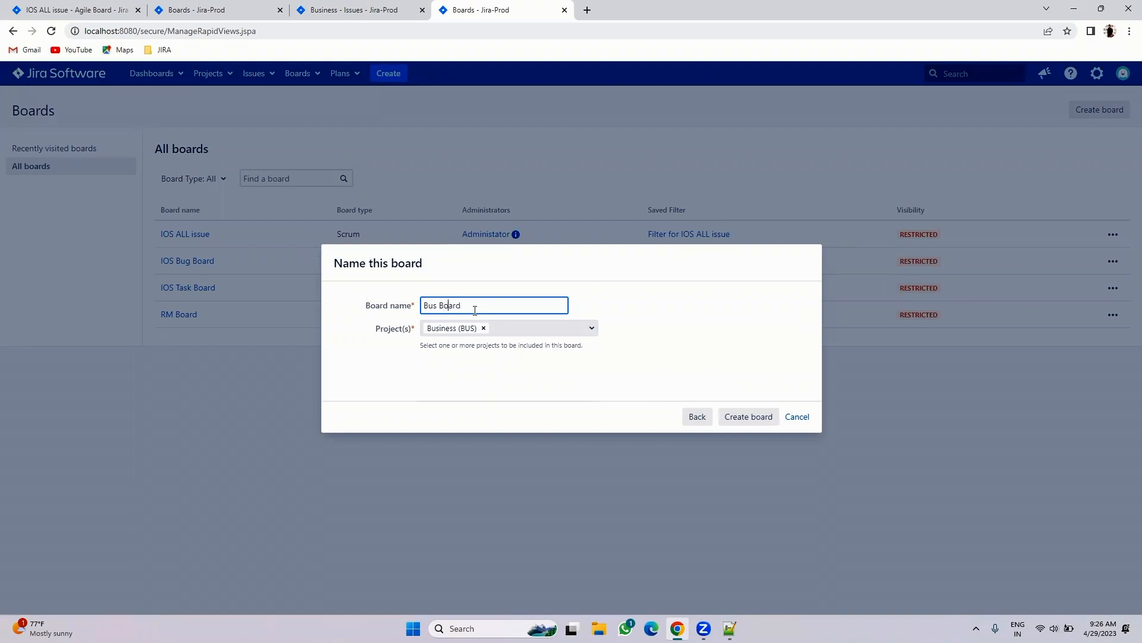
click(751, 416)
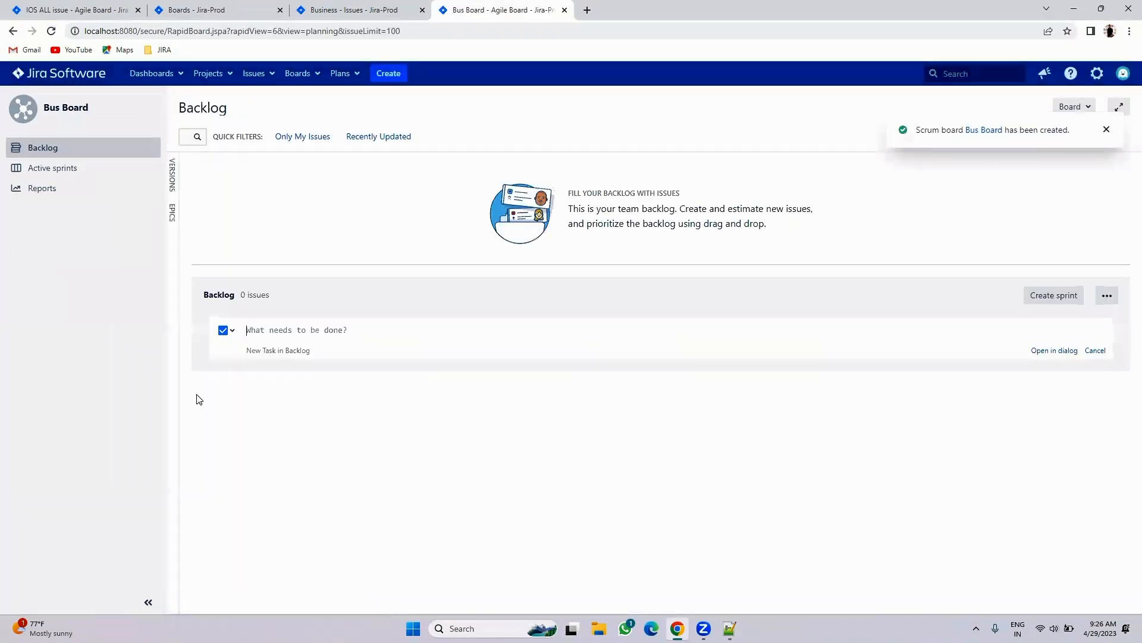
click(110, 9)
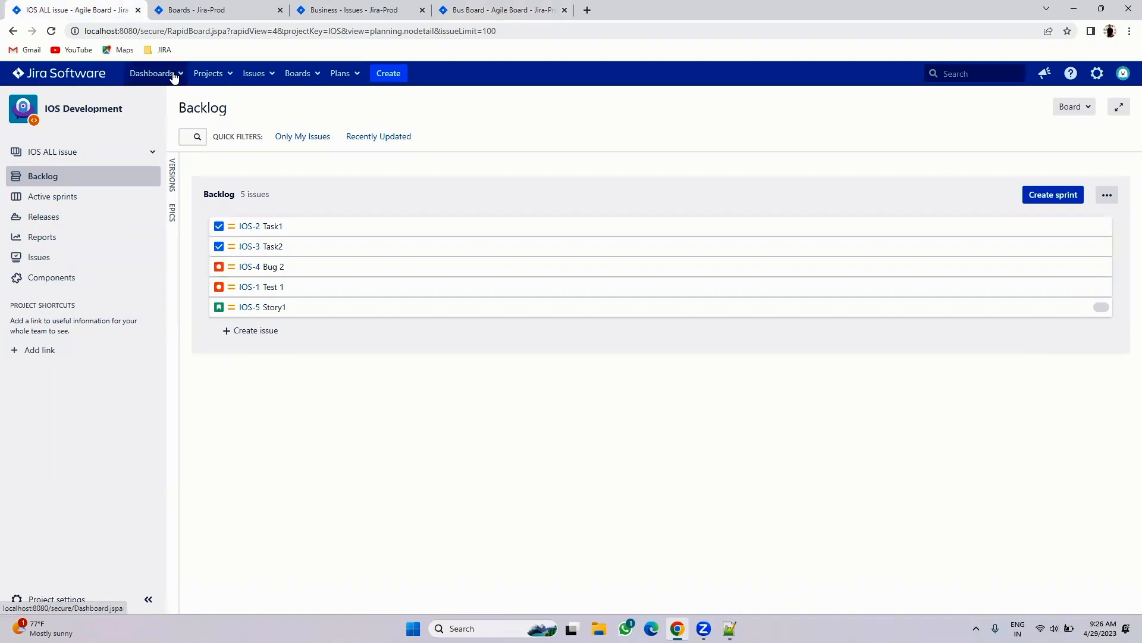
click(226, 74)
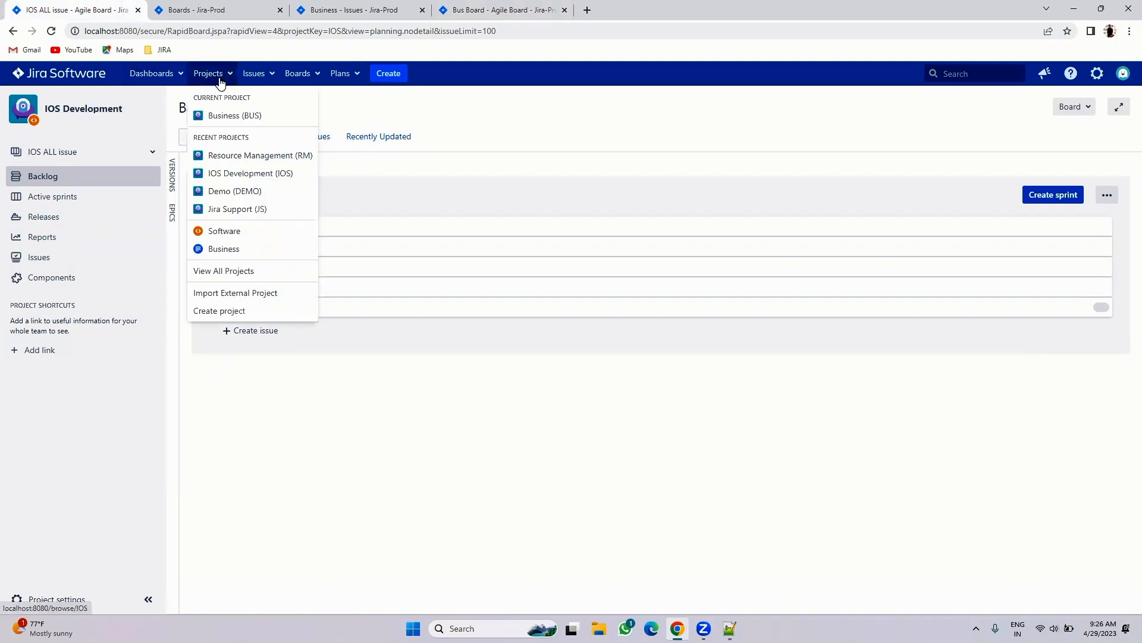
click(227, 172)
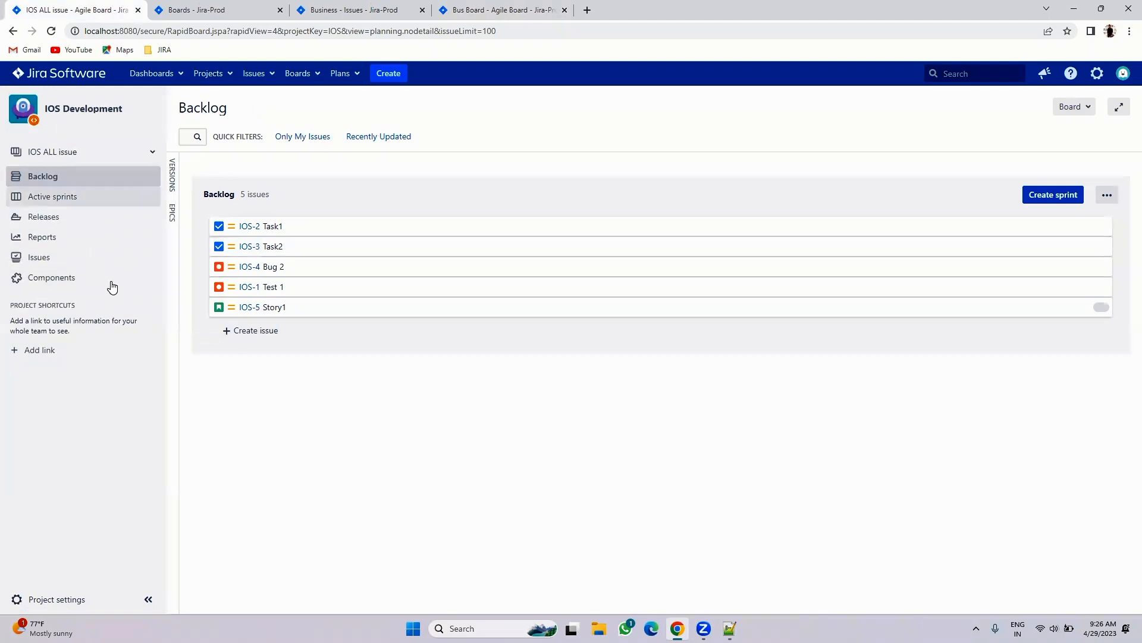
click(256, 11)
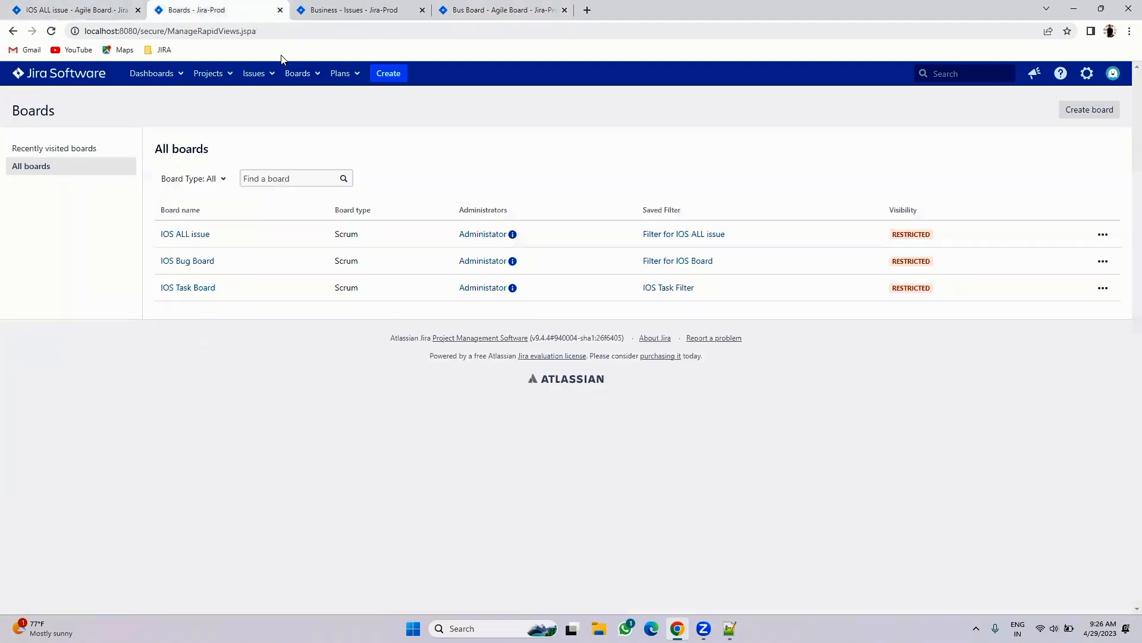
click(310, 78)
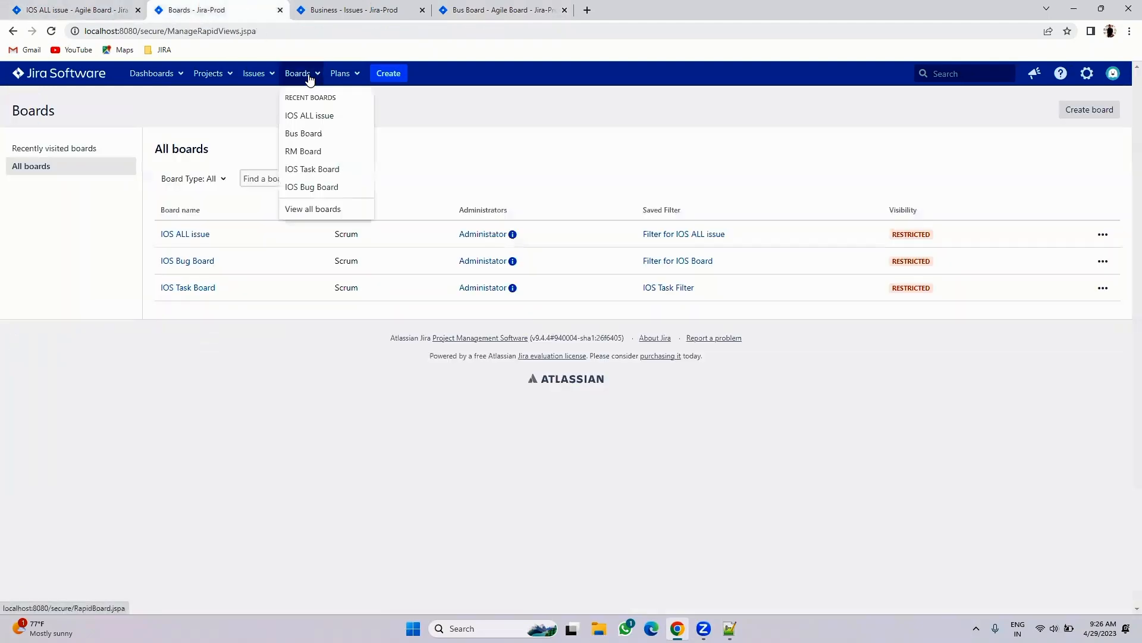
click(302, 188)
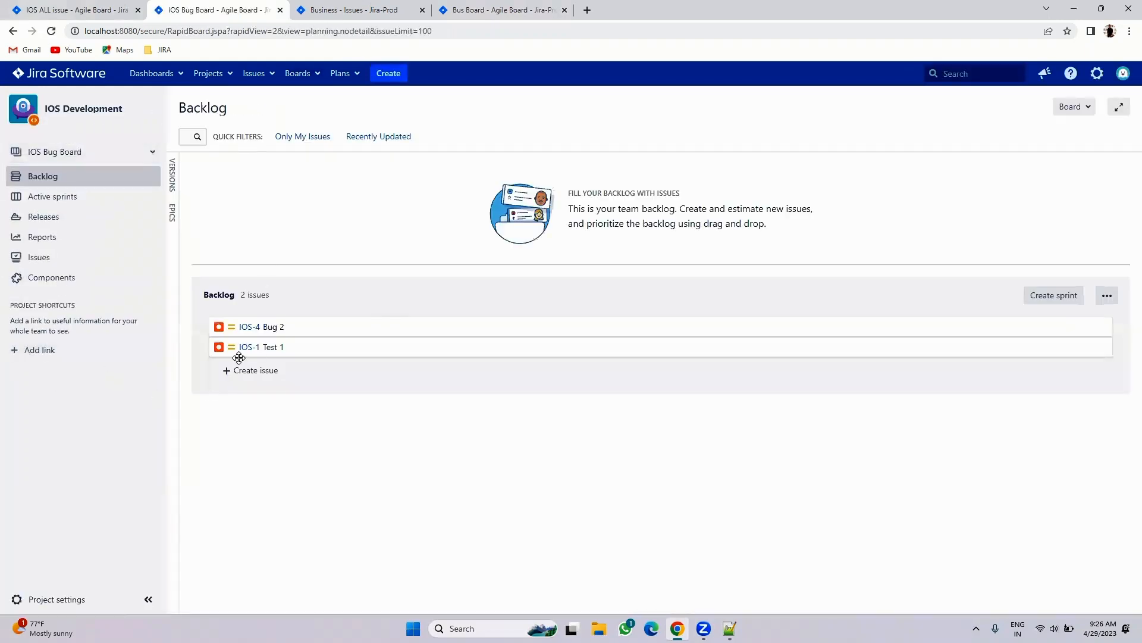
click(209, 73)
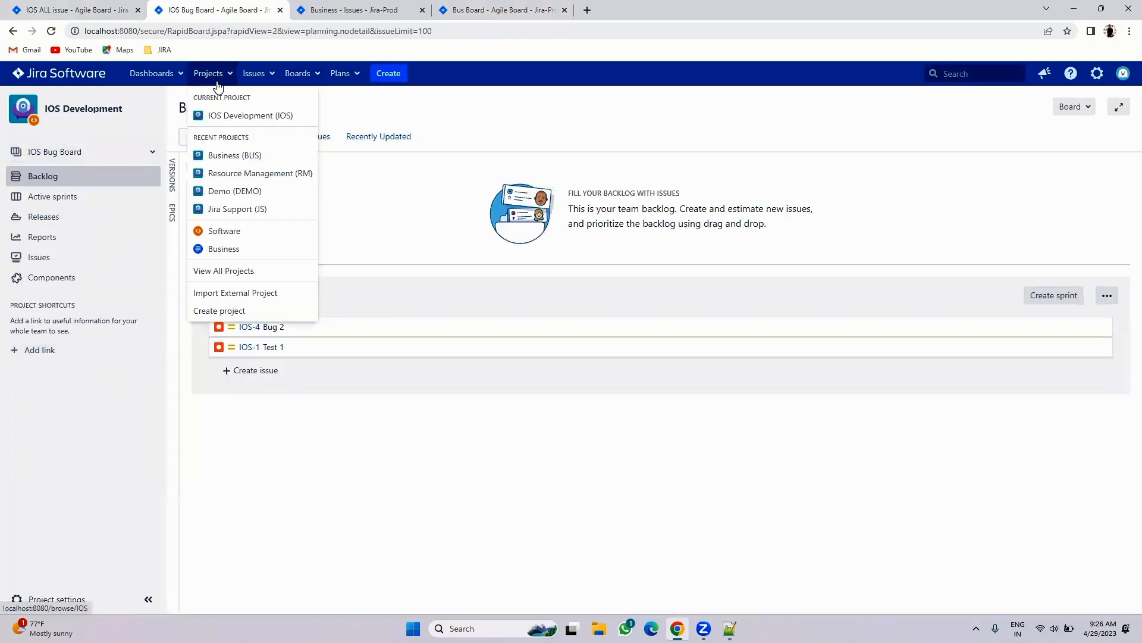
click(217, 172)
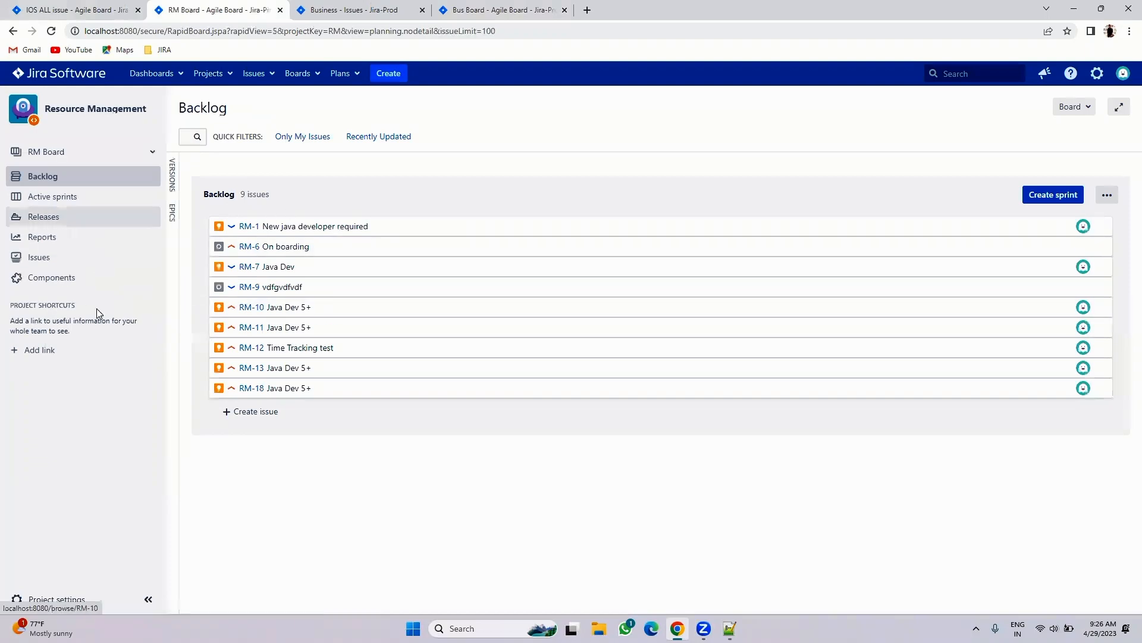
click(99, 5)
click(209, 73)
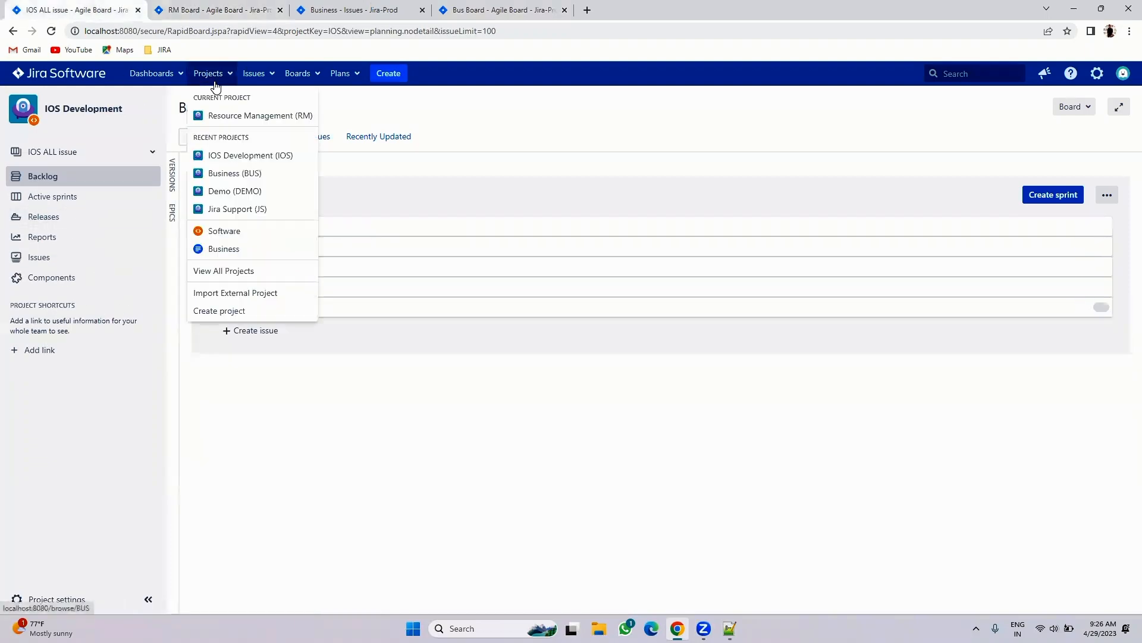
click(299, 73)
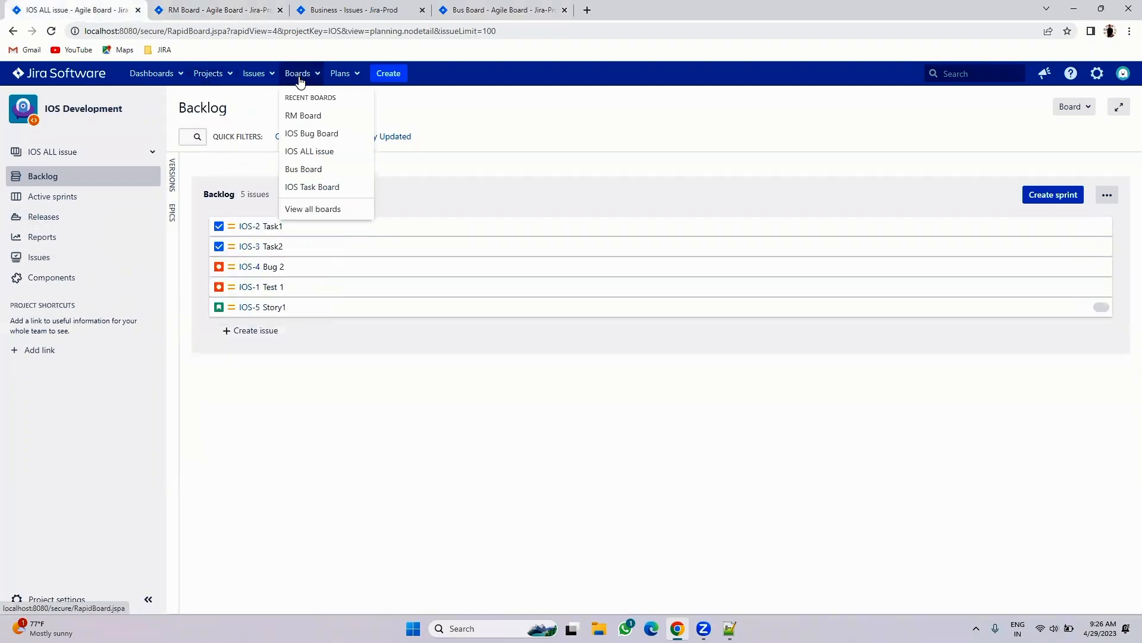
click(300, 115)
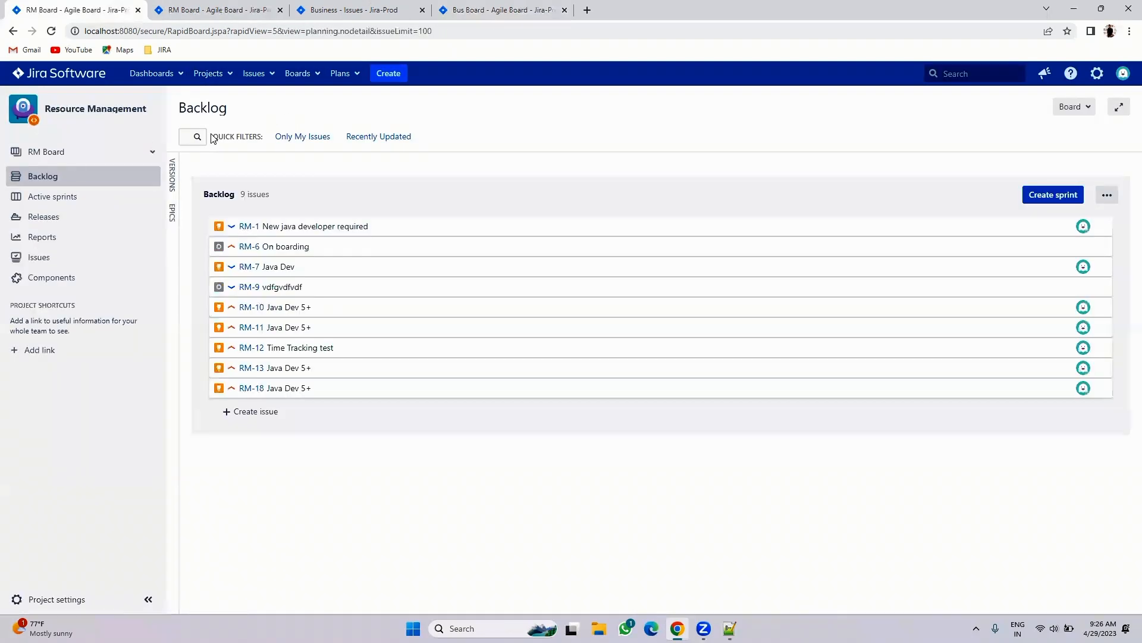
click(369, 10)
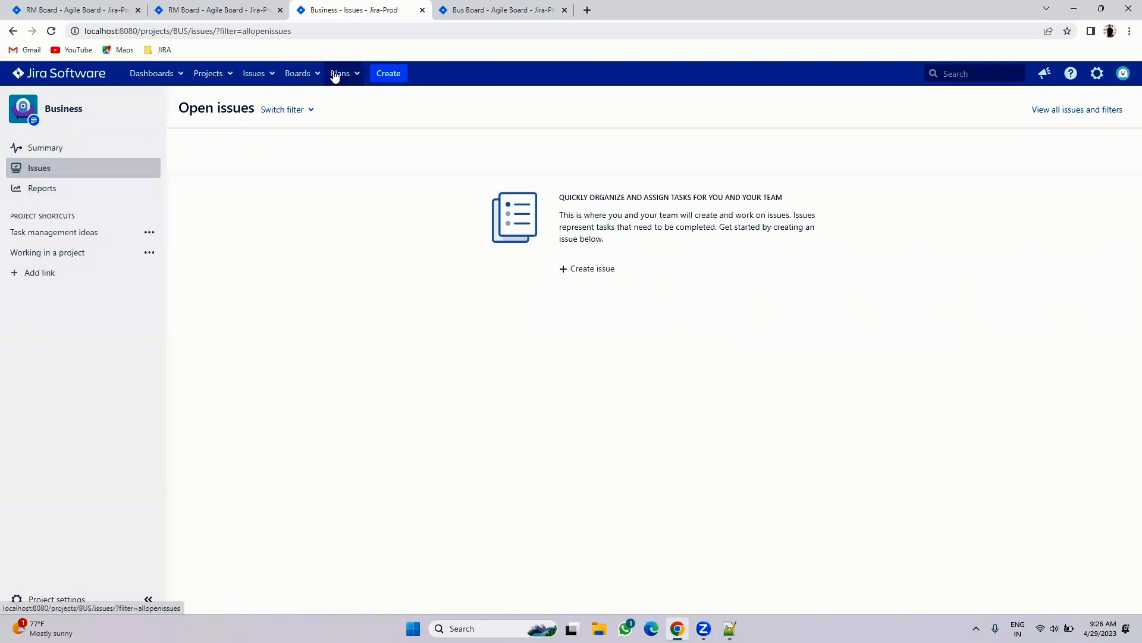
click(305, 74)
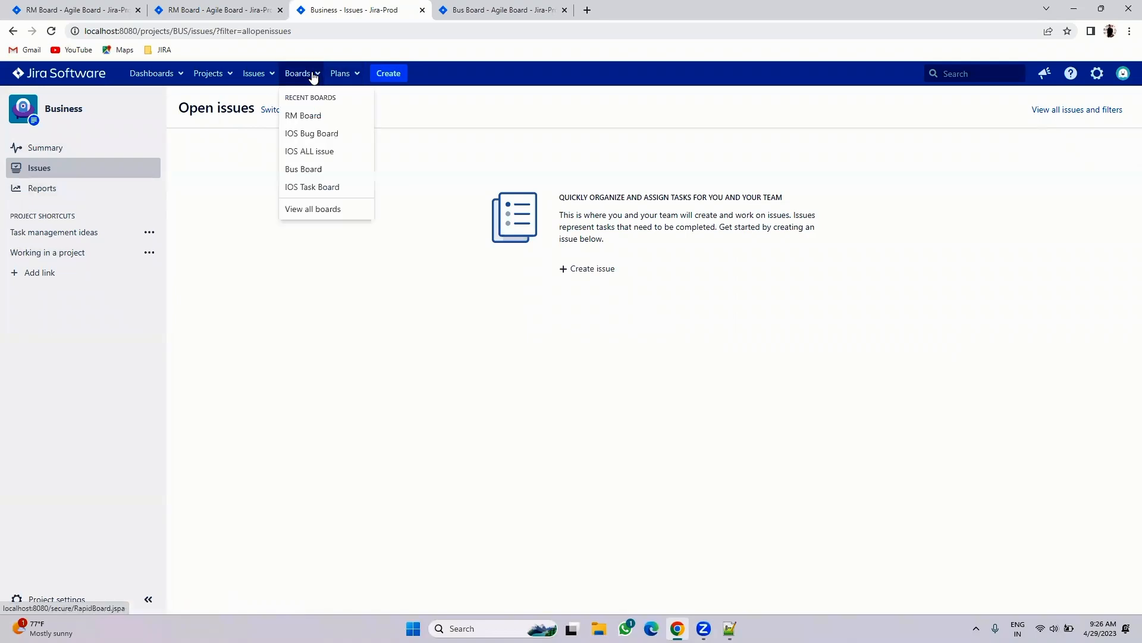
click(293, 170)
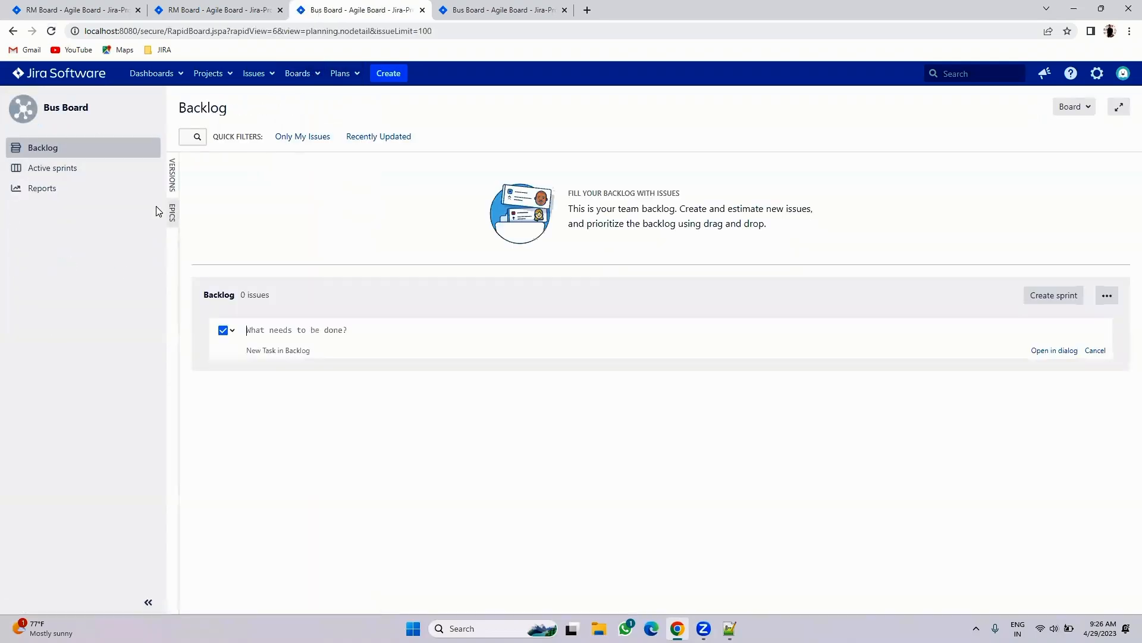
click(449, 7)
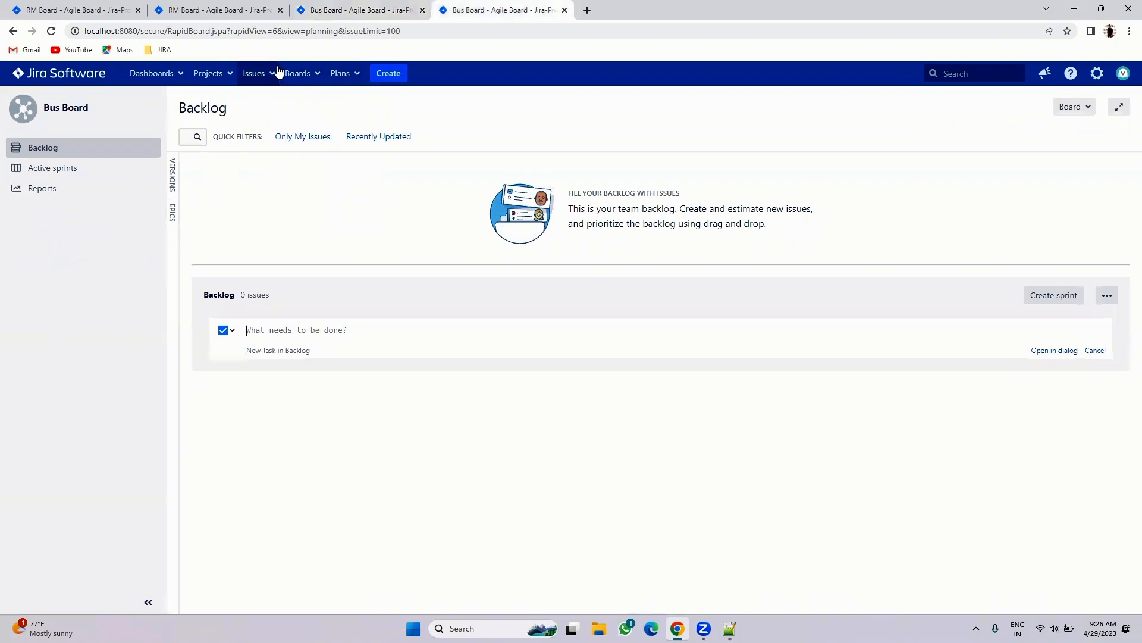
click(206, 76)
- Review Business project issues, then show the Versions and Epics panels on the Bus Board backlog
click(222, 112)
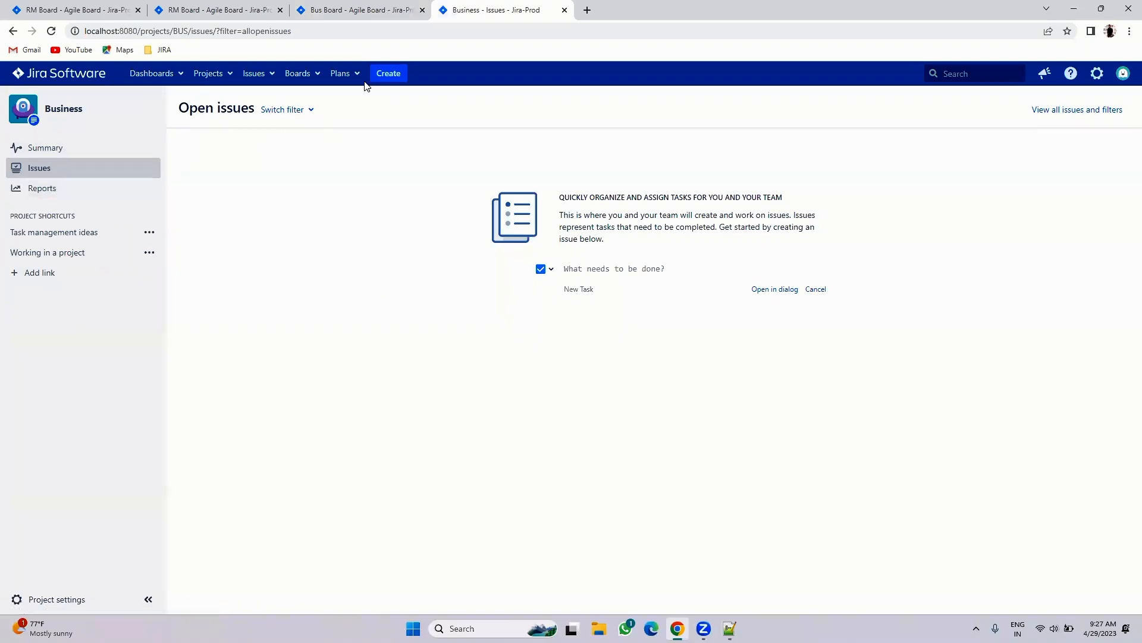
click(361, 7)
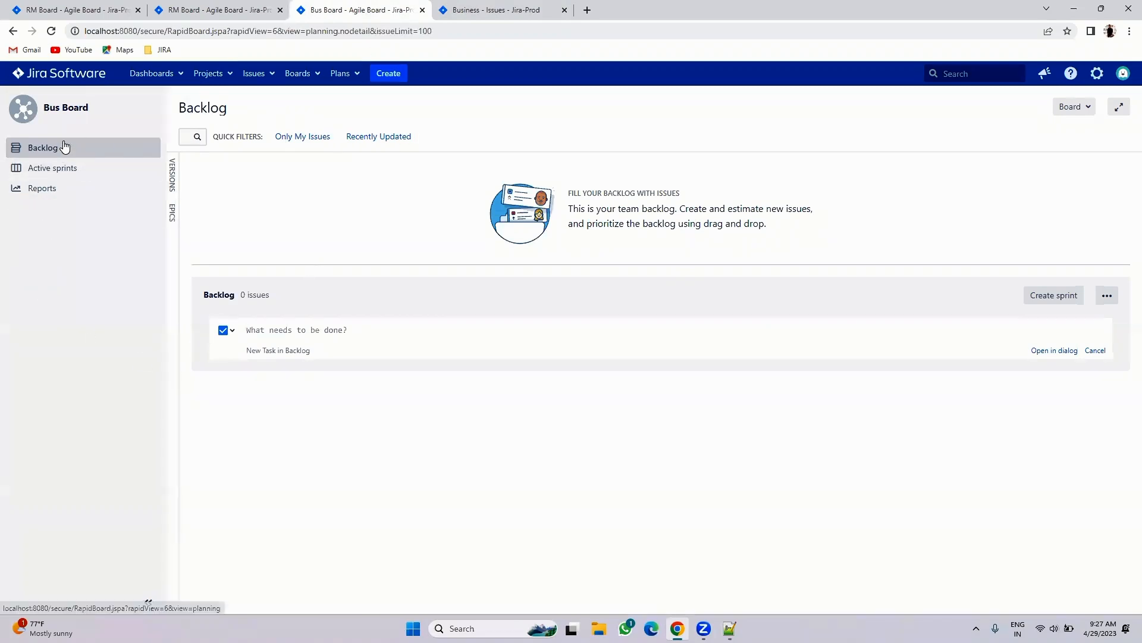
click(171, 173)
click(173, 176)
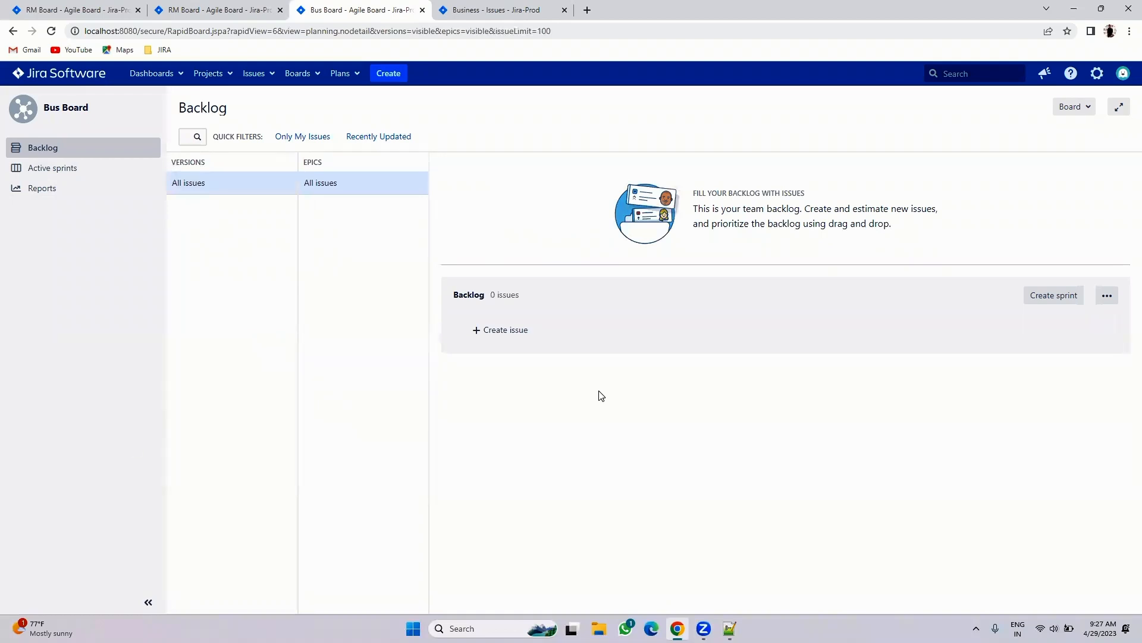
click(730, 629)
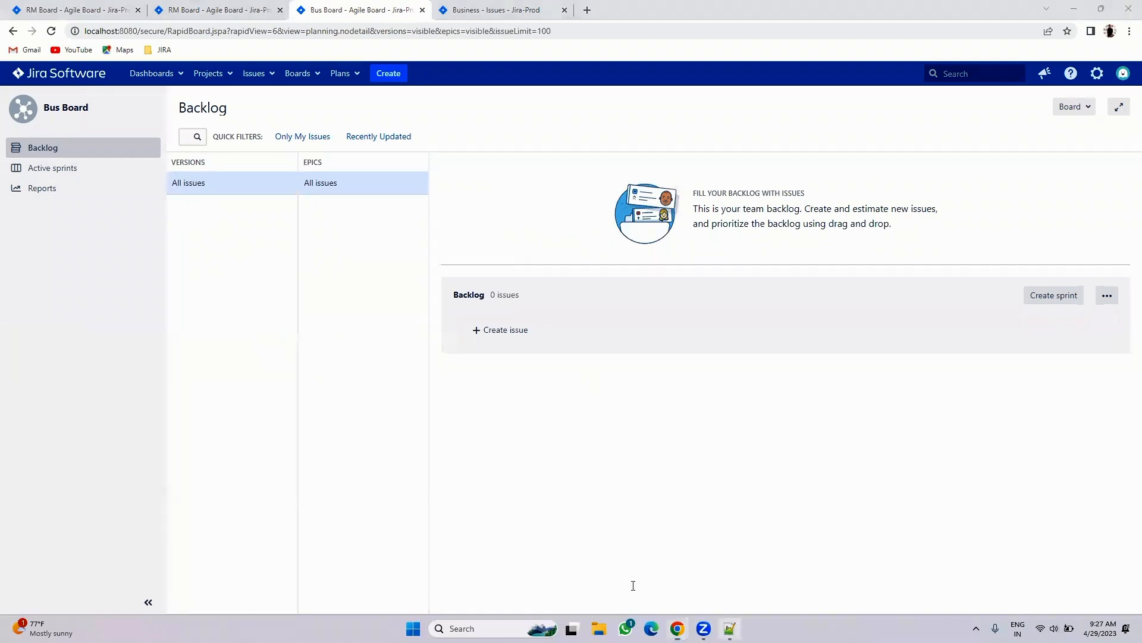
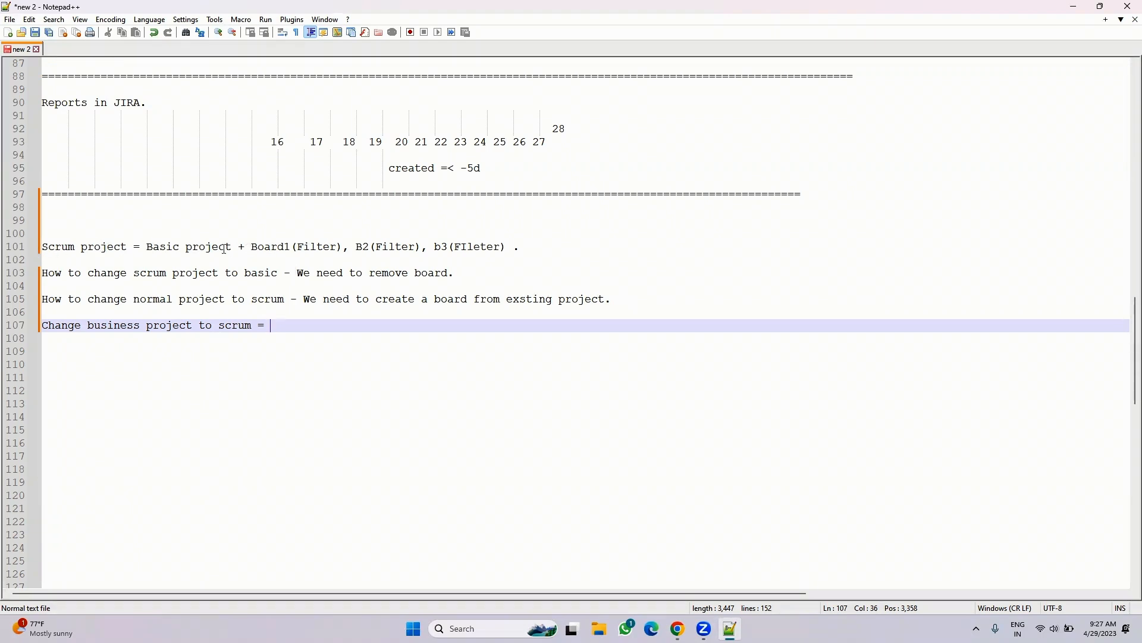
- Select 'Board1(Filter)' on line 101, then bring the Bus Board backlog in Chrome forward
drag(151, 251, 232, 246)
drag(251, 247, 336, 248)
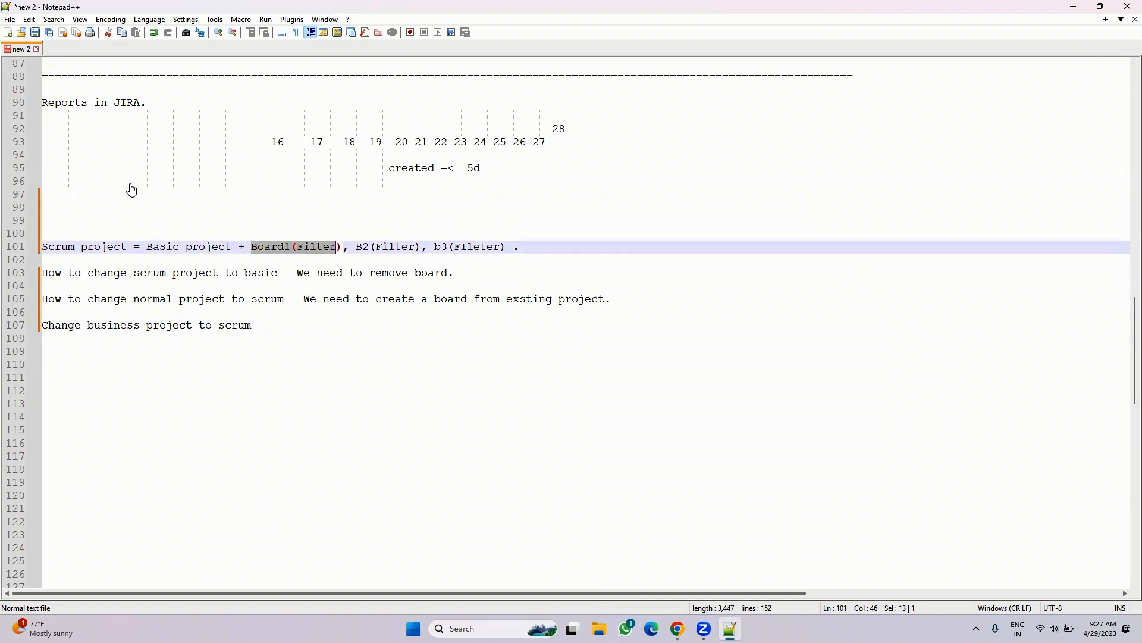
key(alt+Tab)
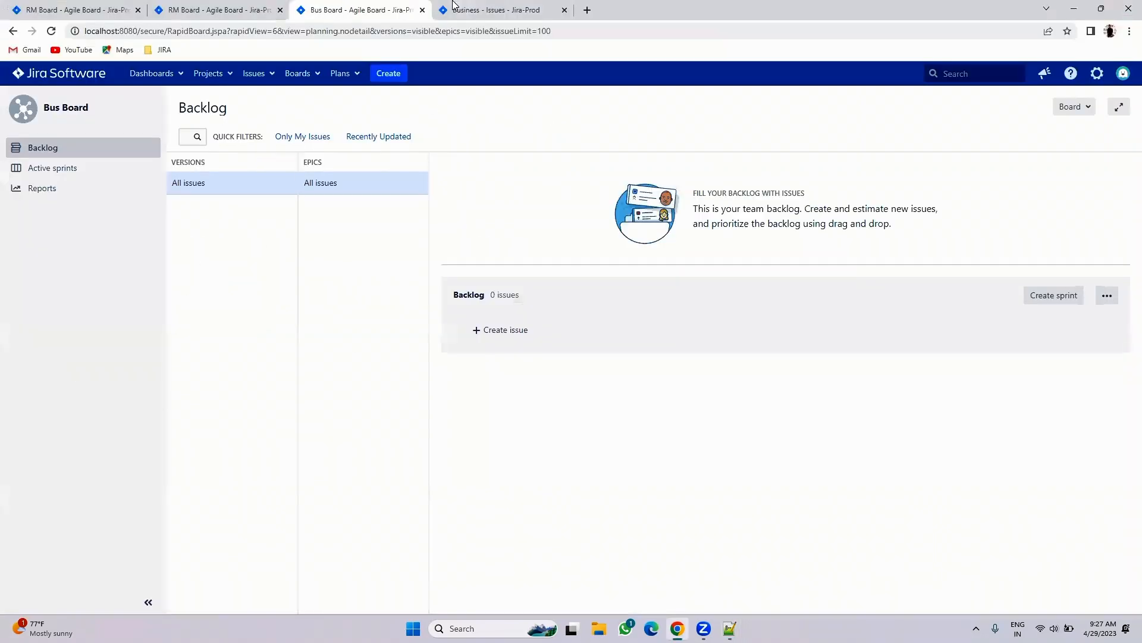
- Compare the Business Issues, Bus Board and RM Board tabs, then reload Business open issues
click(503, 10)
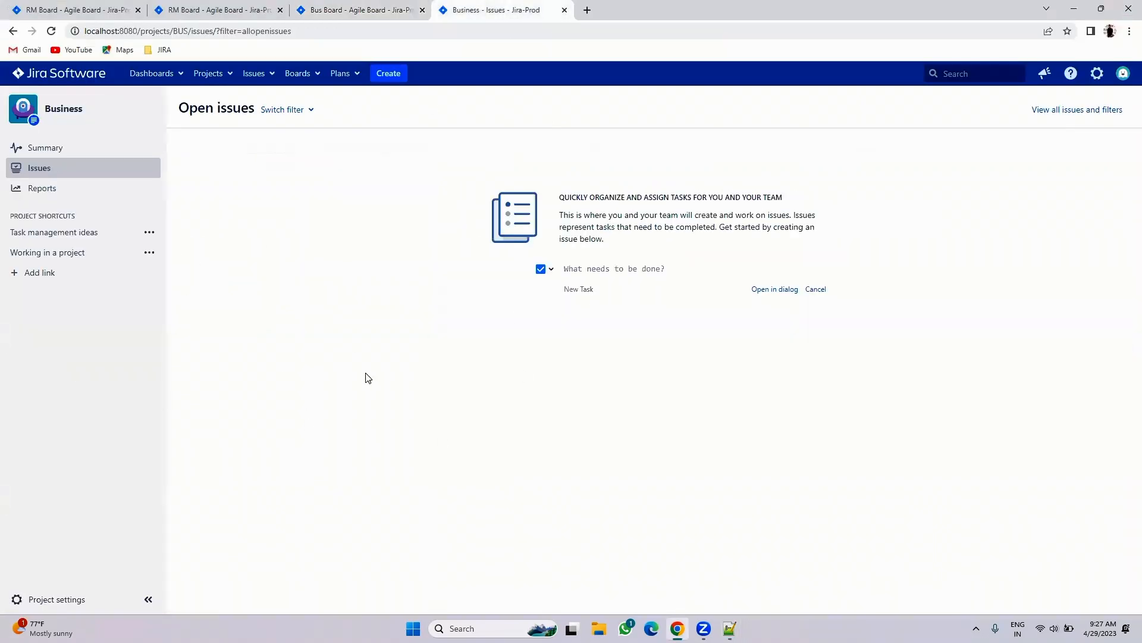
click(344, 9)
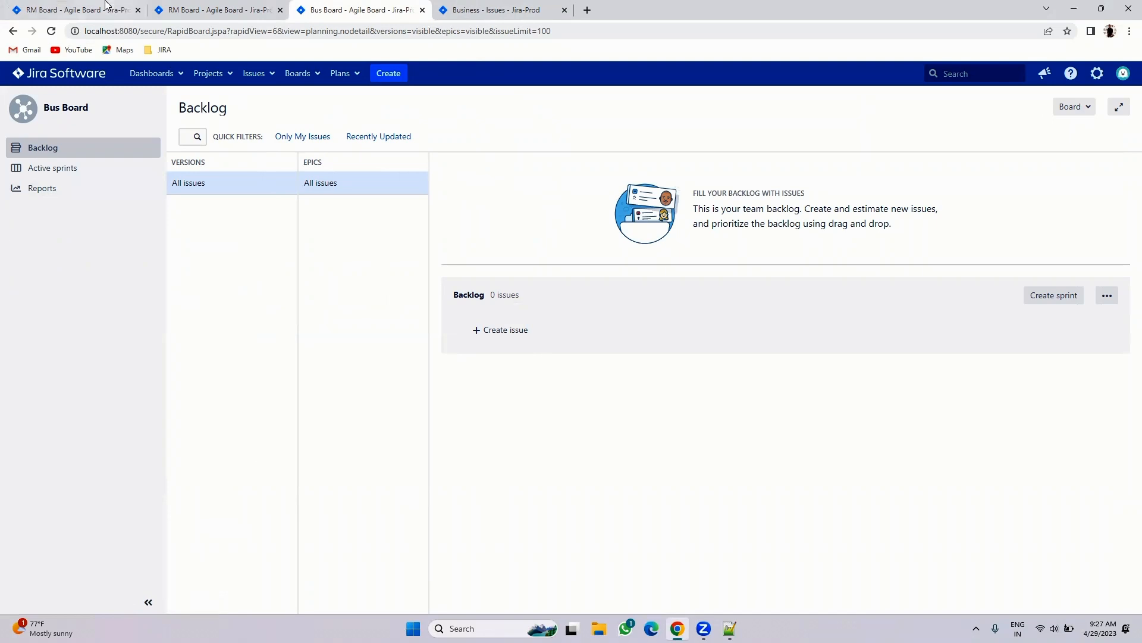
click(225, 10)
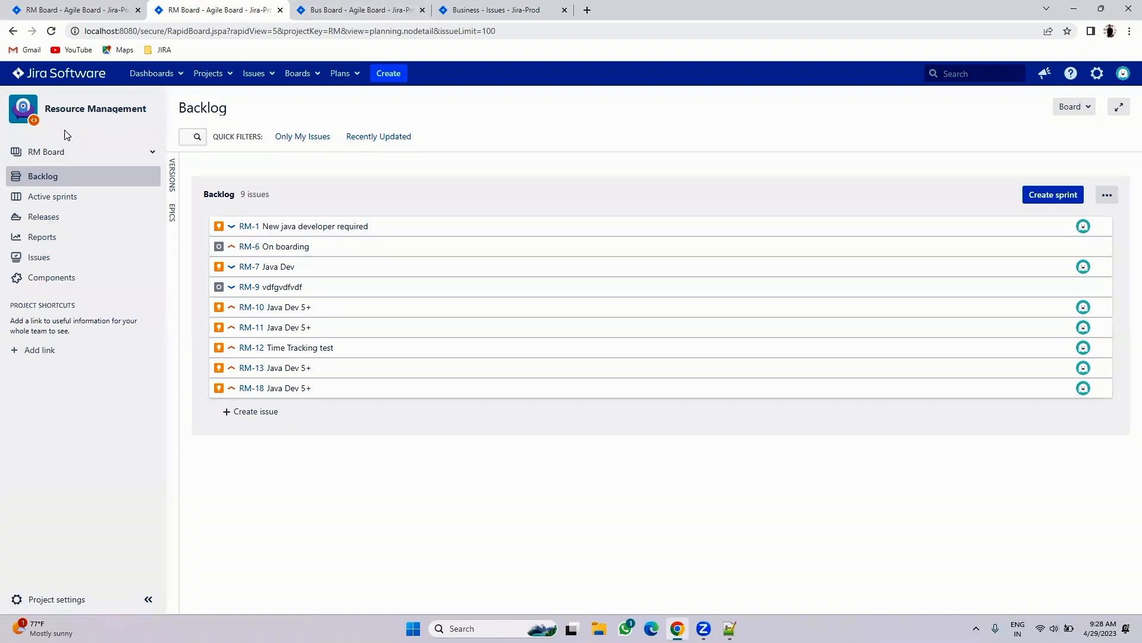
click(342, 4)
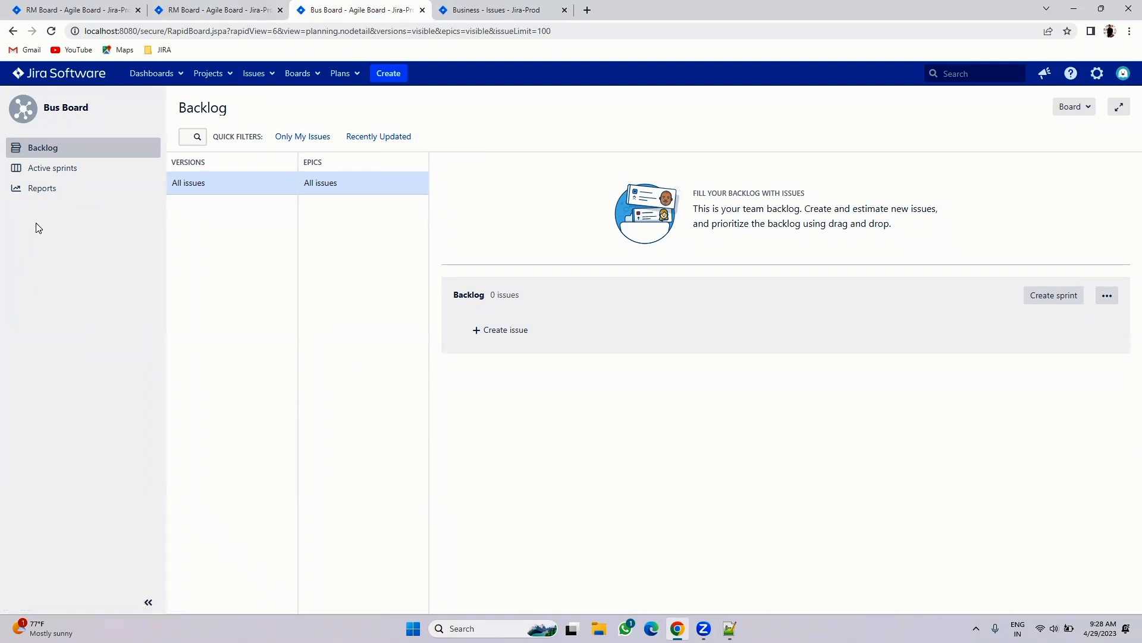
click(543, 9)
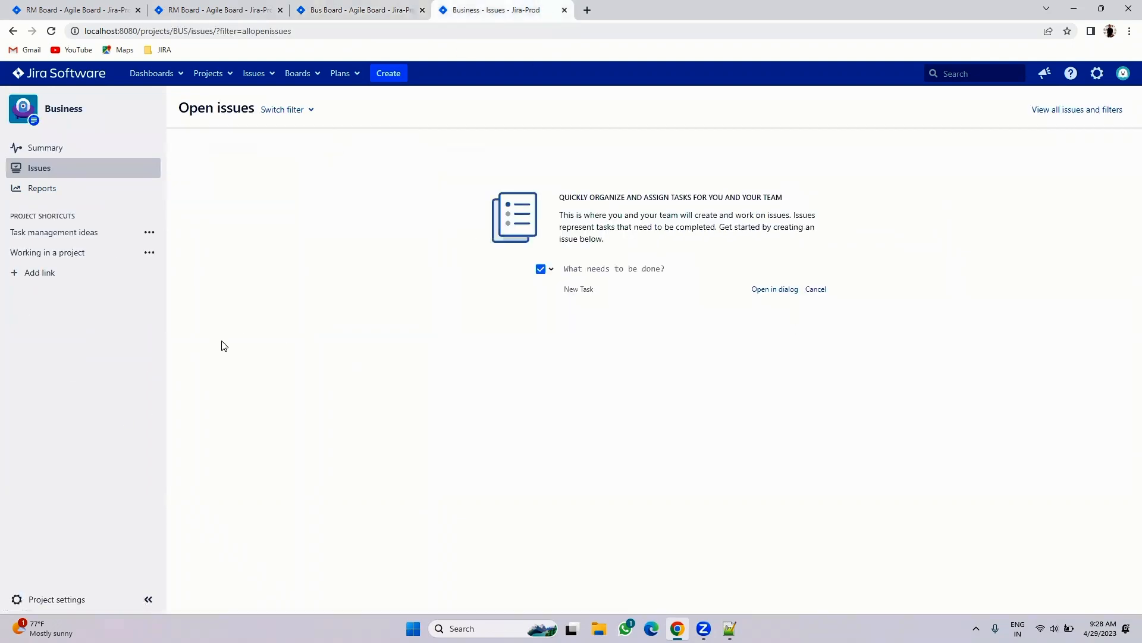
click(51, 30)
- In the Business project details, change Project type to Software and save
click(44, 595)
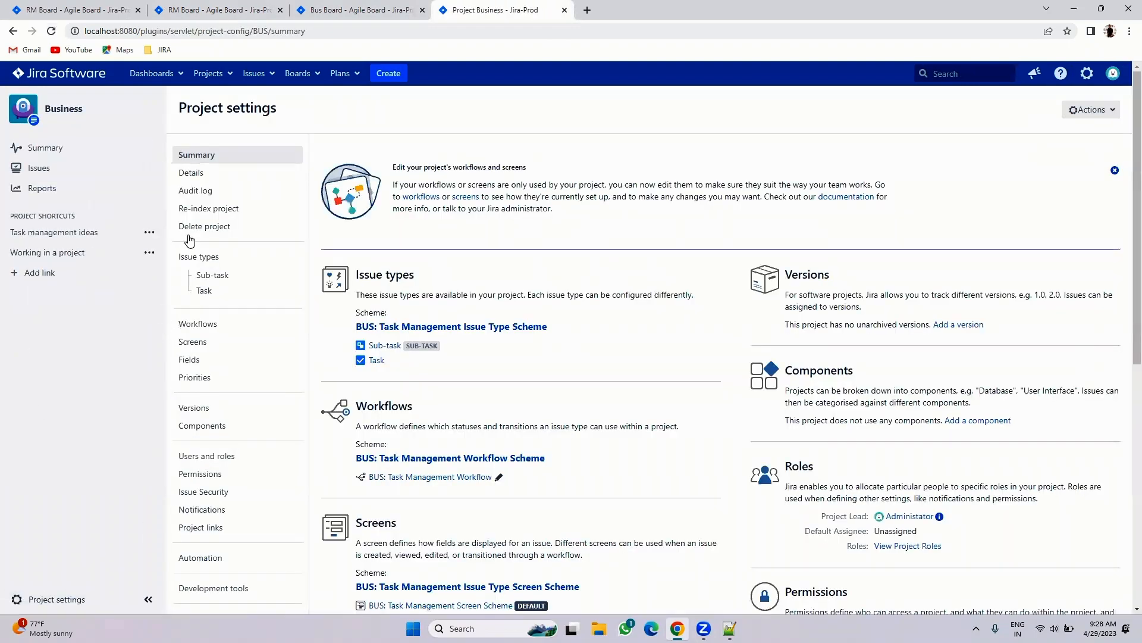
click(195, 172)
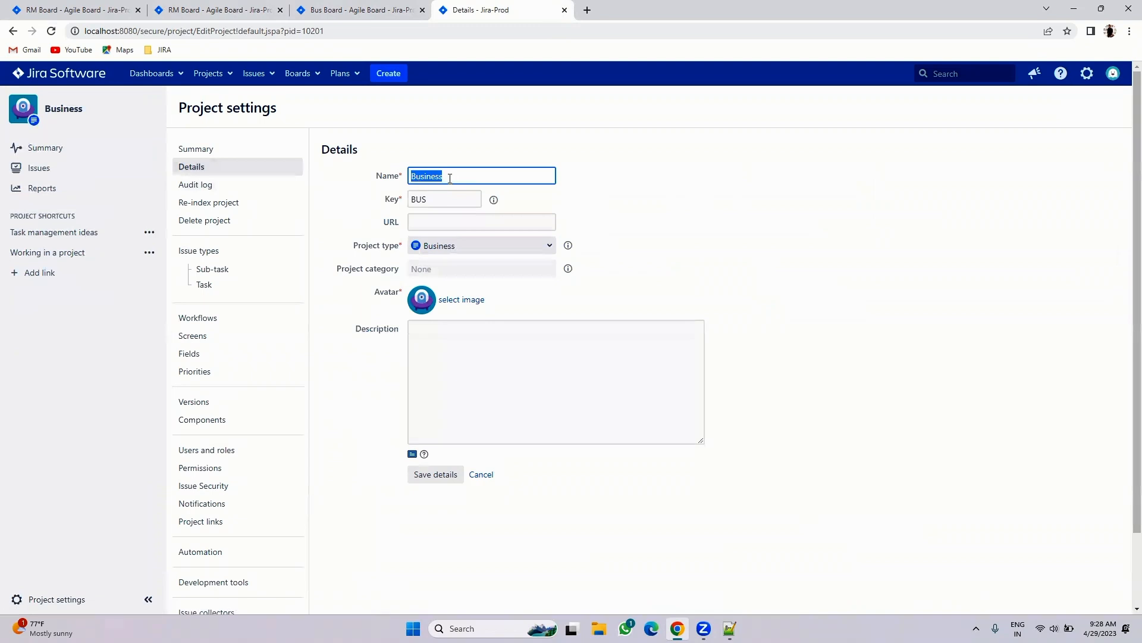
click(463, 176)
drag(382, 204, 408, 203)
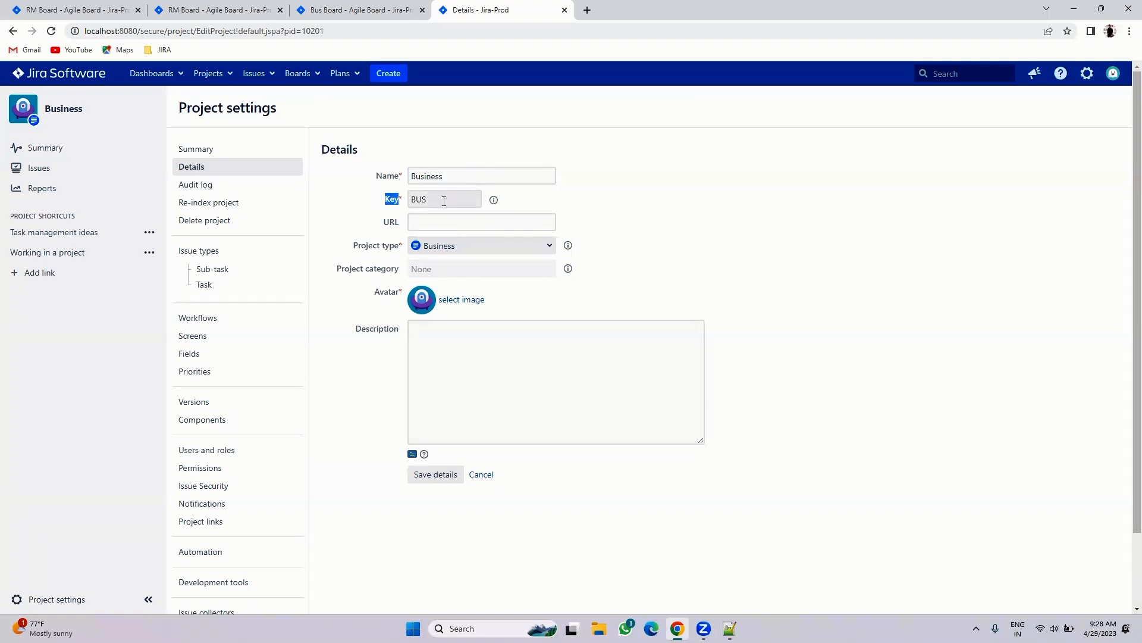
drag(349, 250, 408, 247)
click(450, 246)
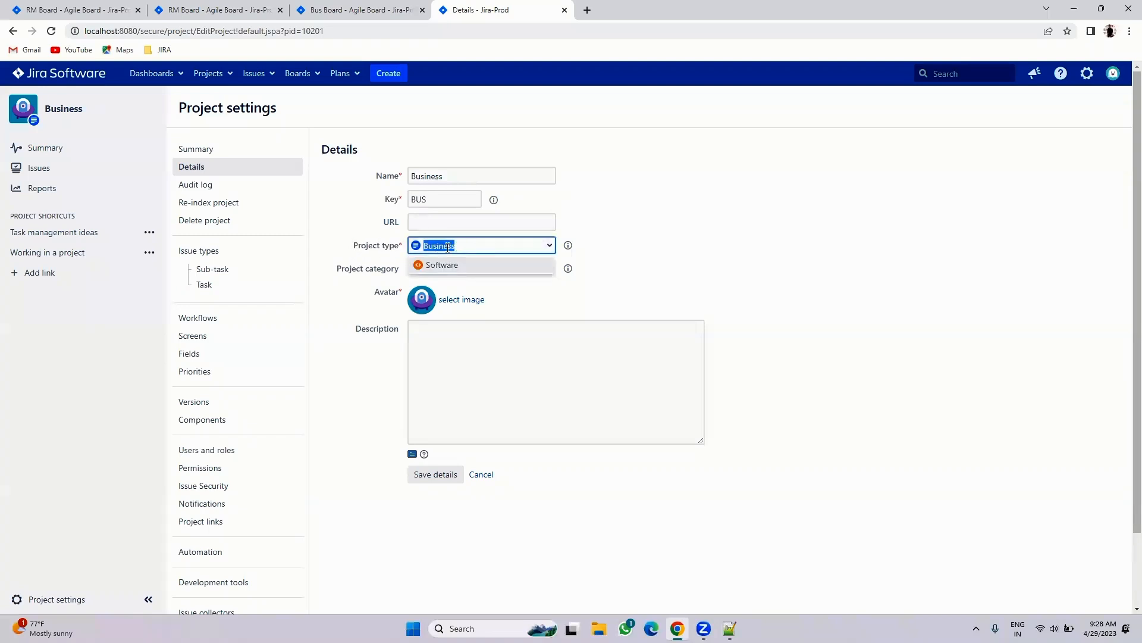
click(457, 267)
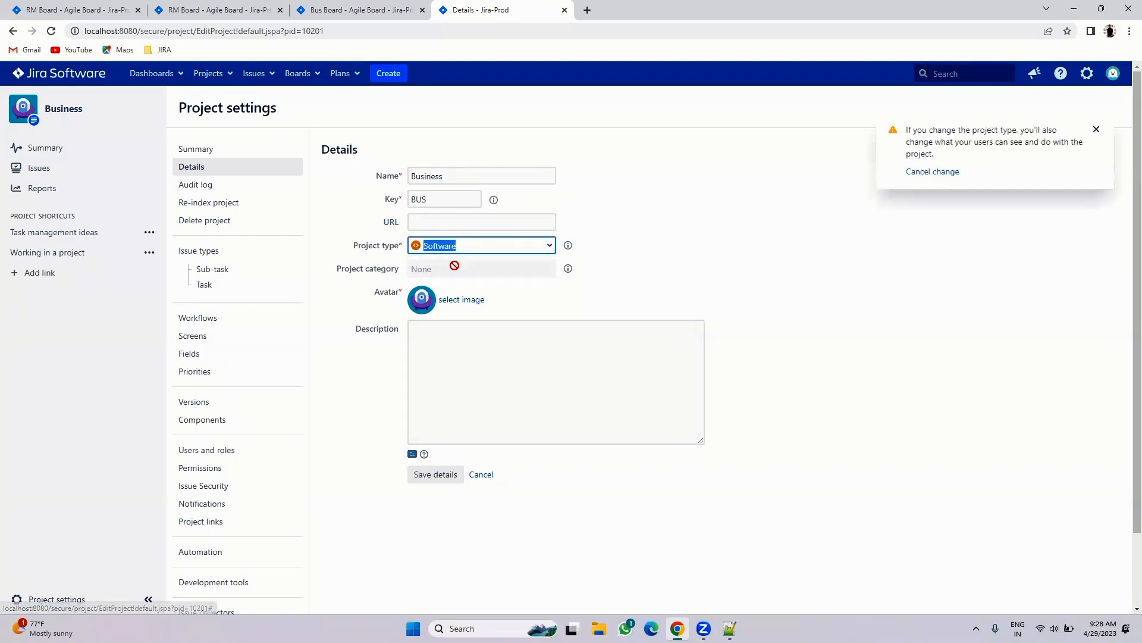
click(429, 474)
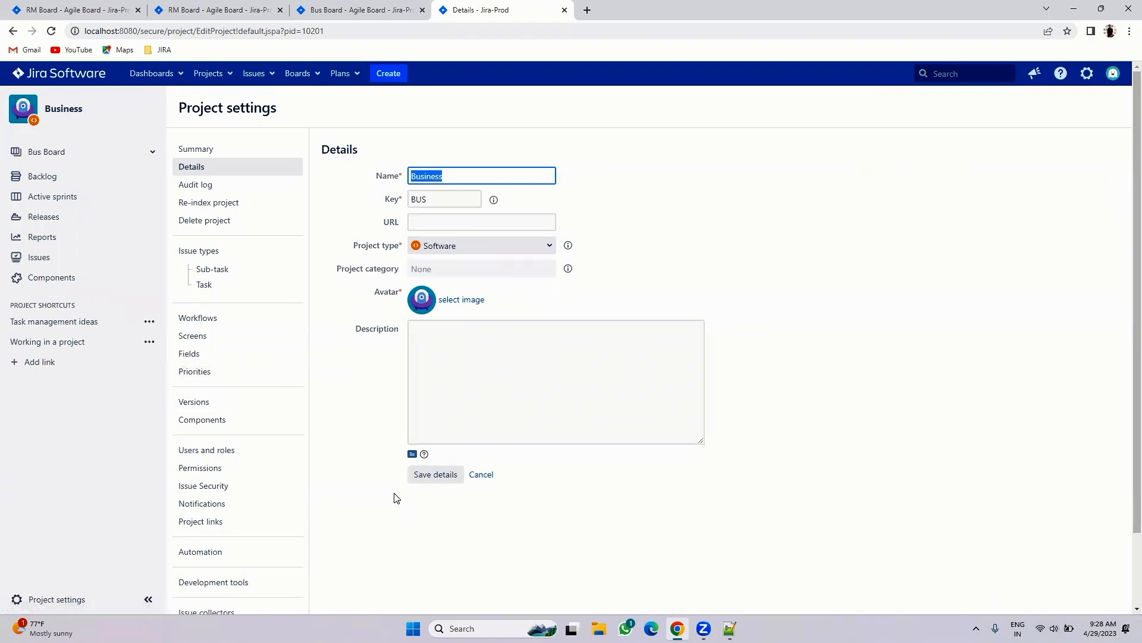
- Reload the Bus Board backlog, start a new issue, then return to the Notepad++ notes
click(364, 10)
click(476, 9)
click(364, 10)
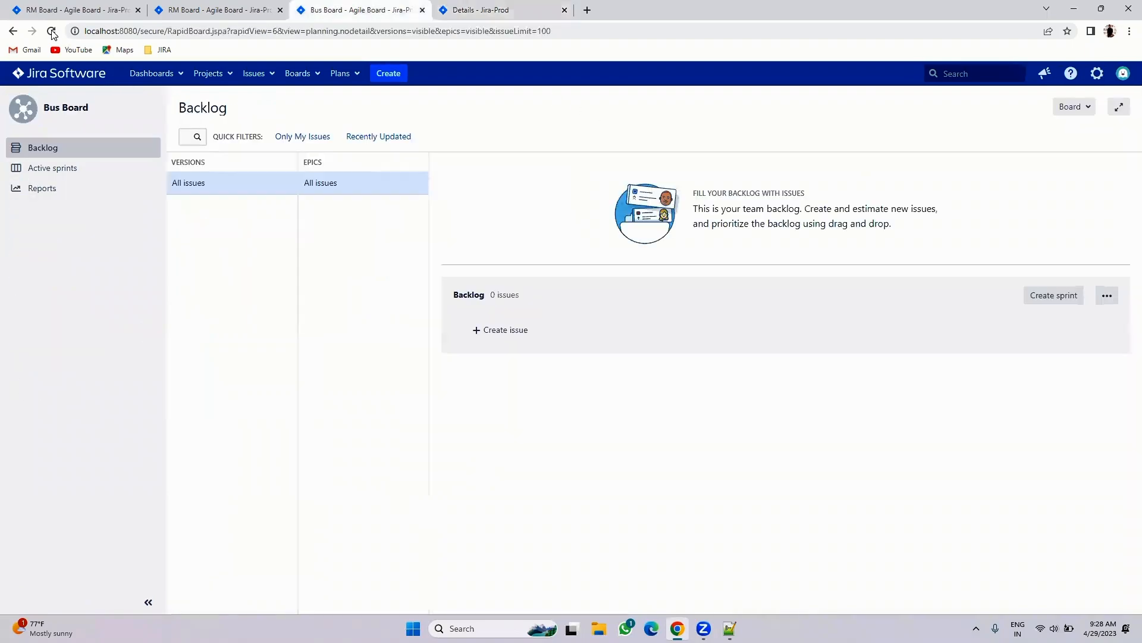
click(51, 31)
click(551, 324)
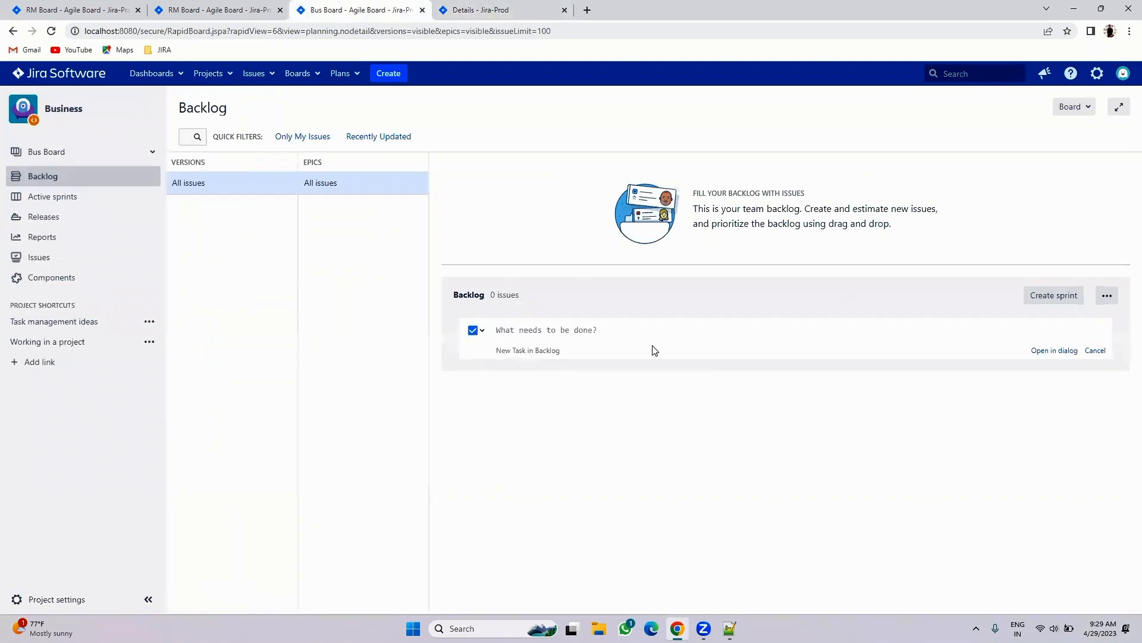
key(alt+Tab)
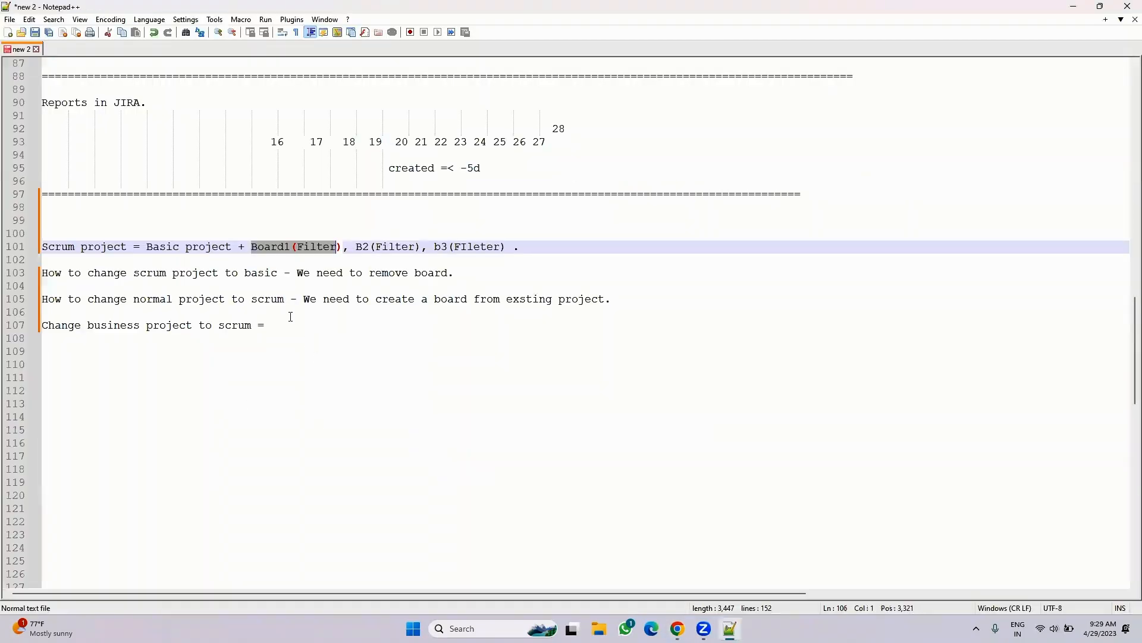
- Complete line 107 with 'First convert business project to software then create a board from existing project'
click(295, 324)
text(First convert)
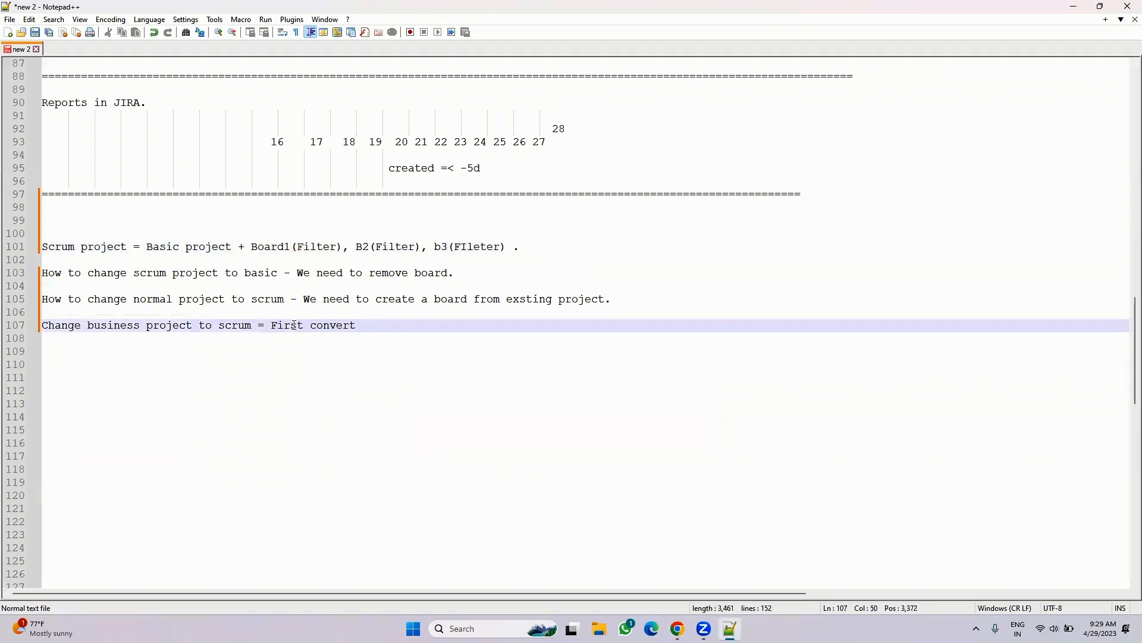
text( busine)
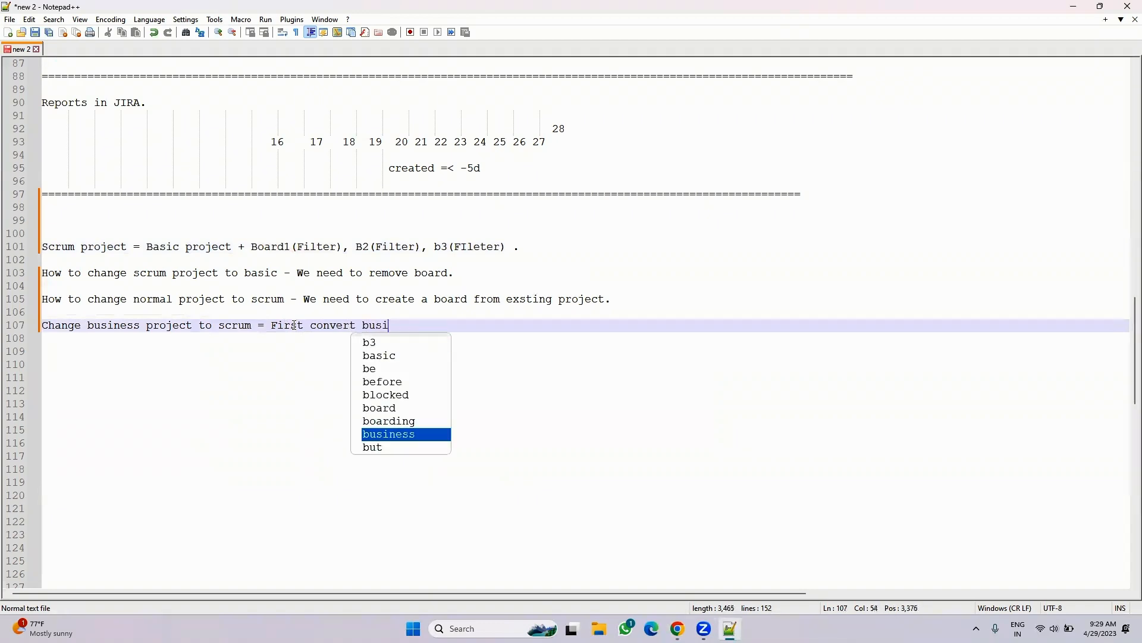
text(ss pro)
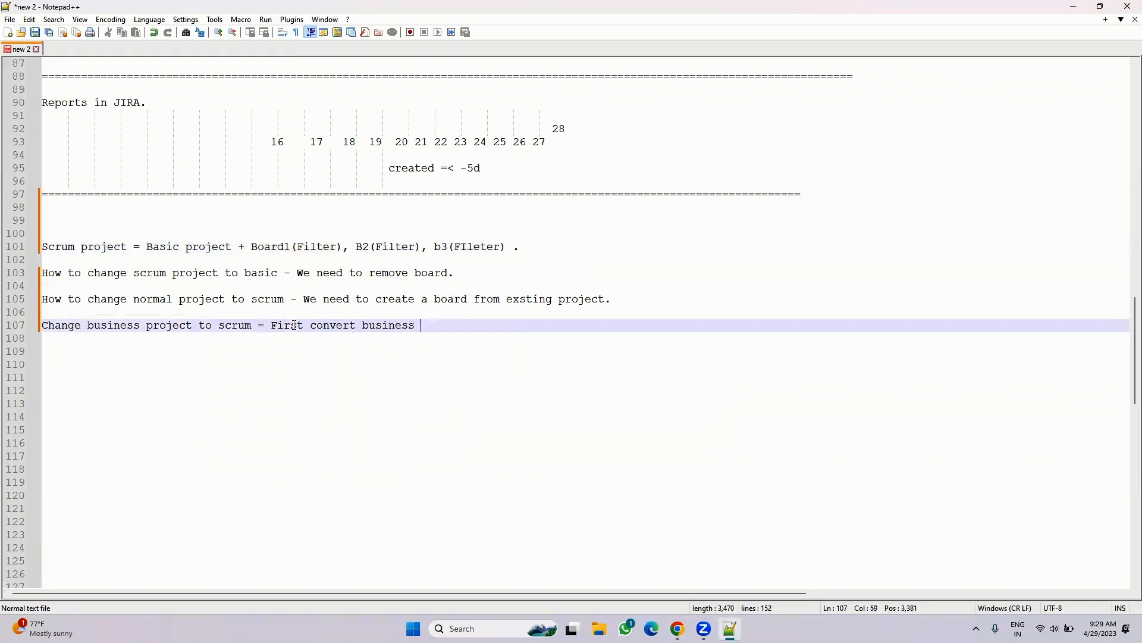
text(ject to )
text(soft)
text(re)
key(BackSpace)
key(BackSpace)
key(BackSpace)
text(ware then create a board )
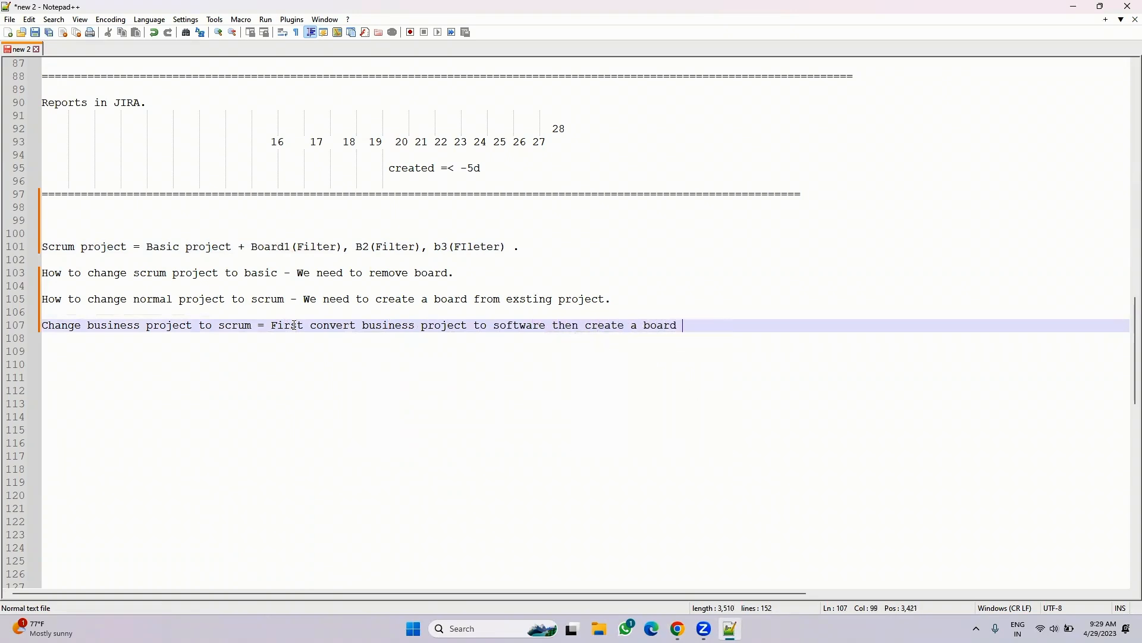
text(f)
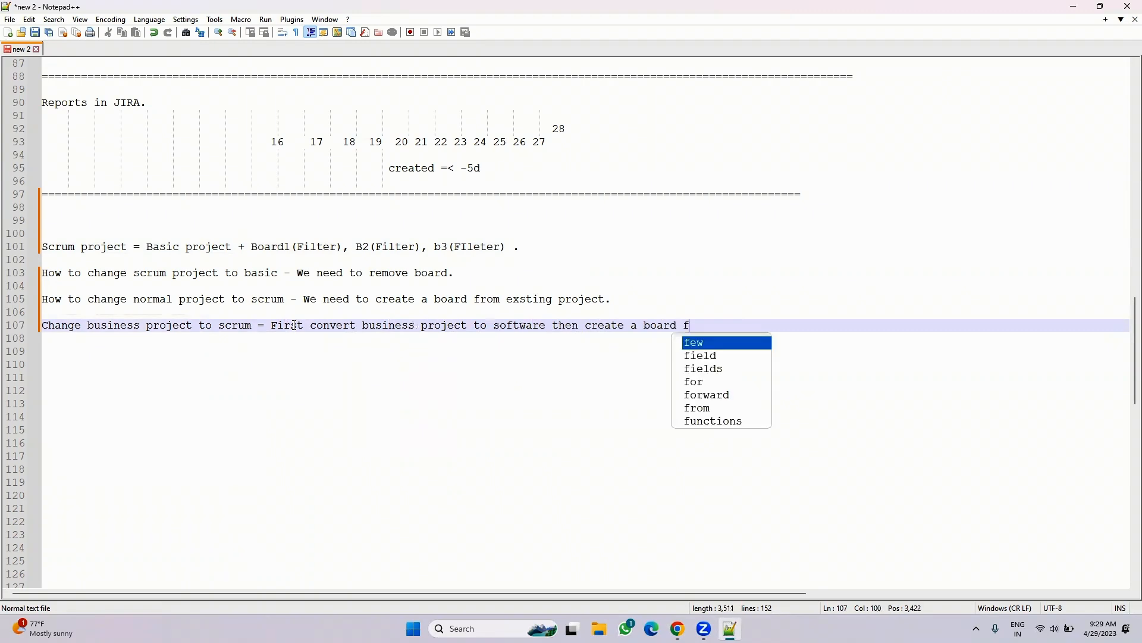
text(rom existing project)
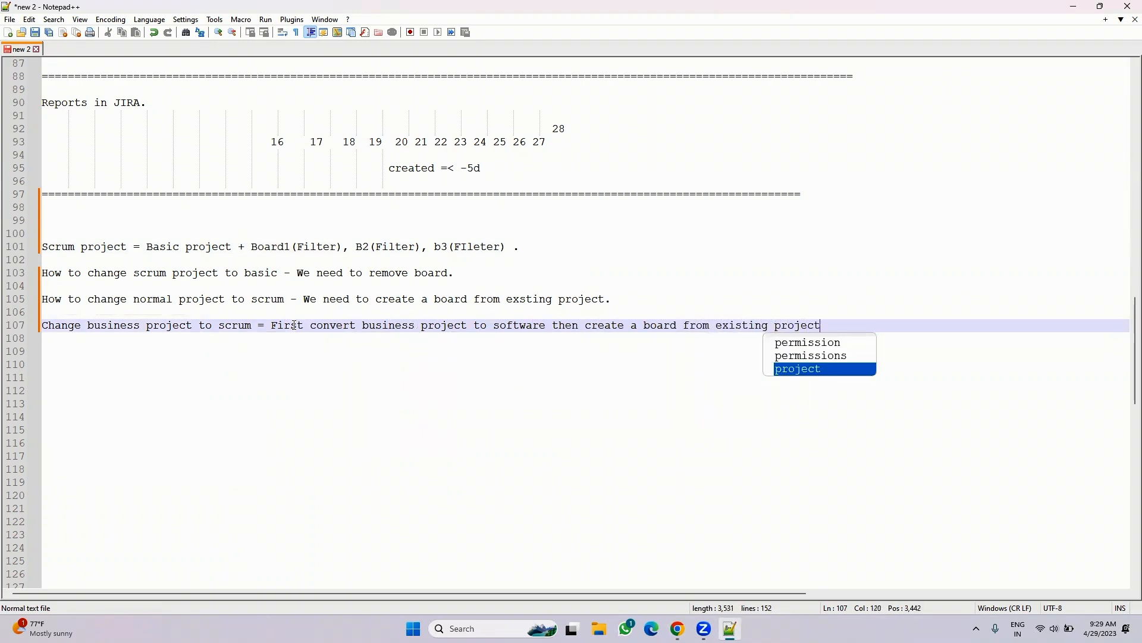
key(Escape)
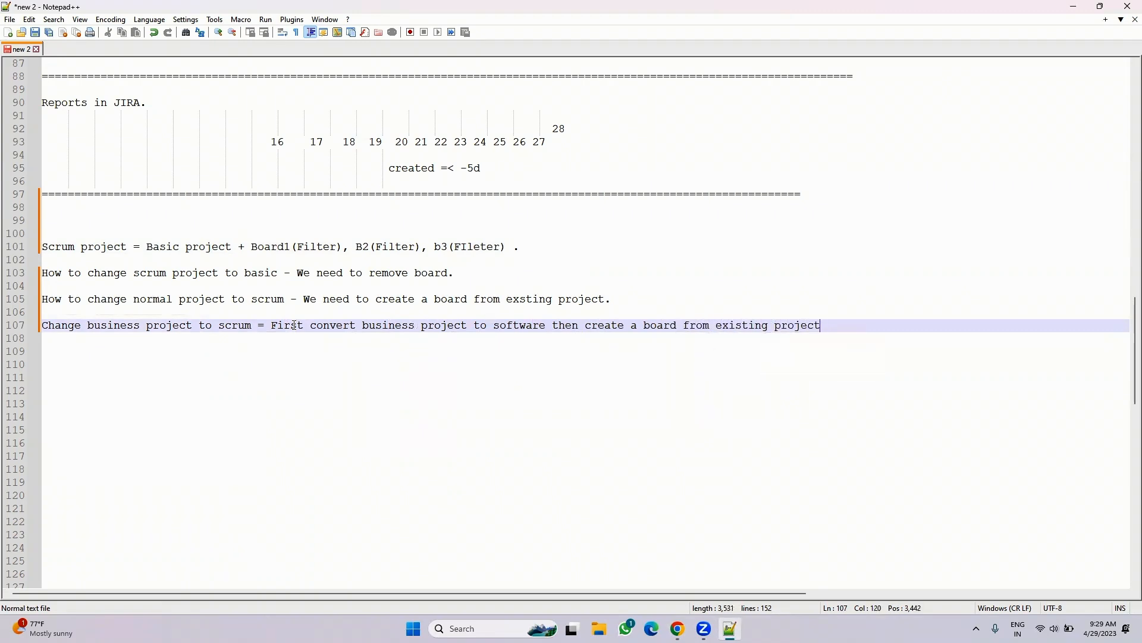
- In issue search, run the JQL query 'Project in (RM, and JS)'
click(677, 629)
click(242, 6)
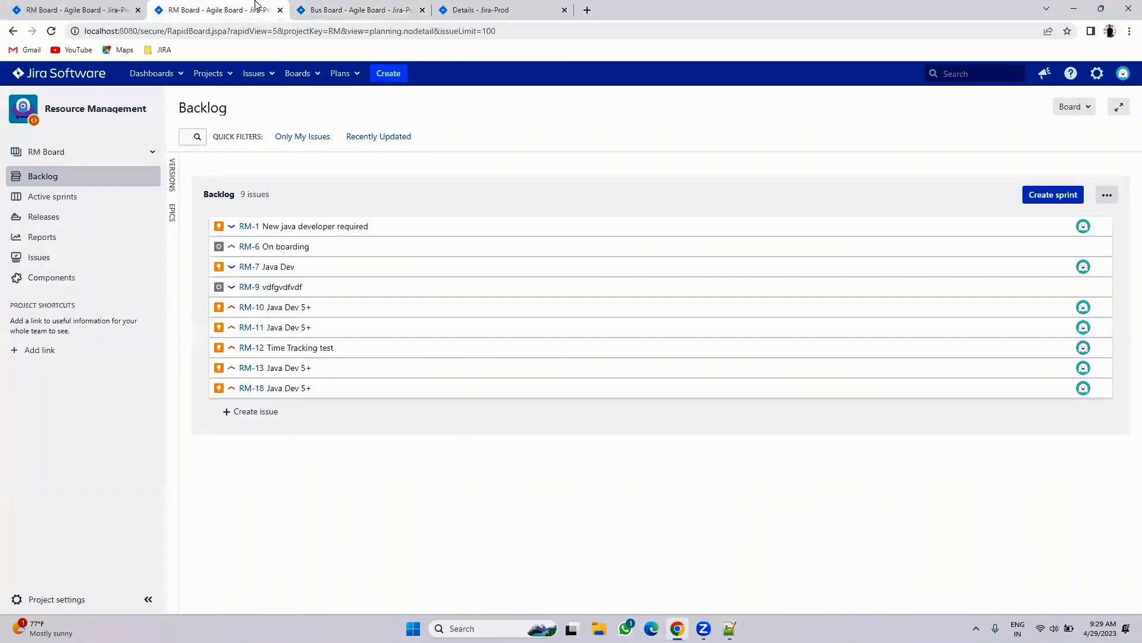
click(357, 7)
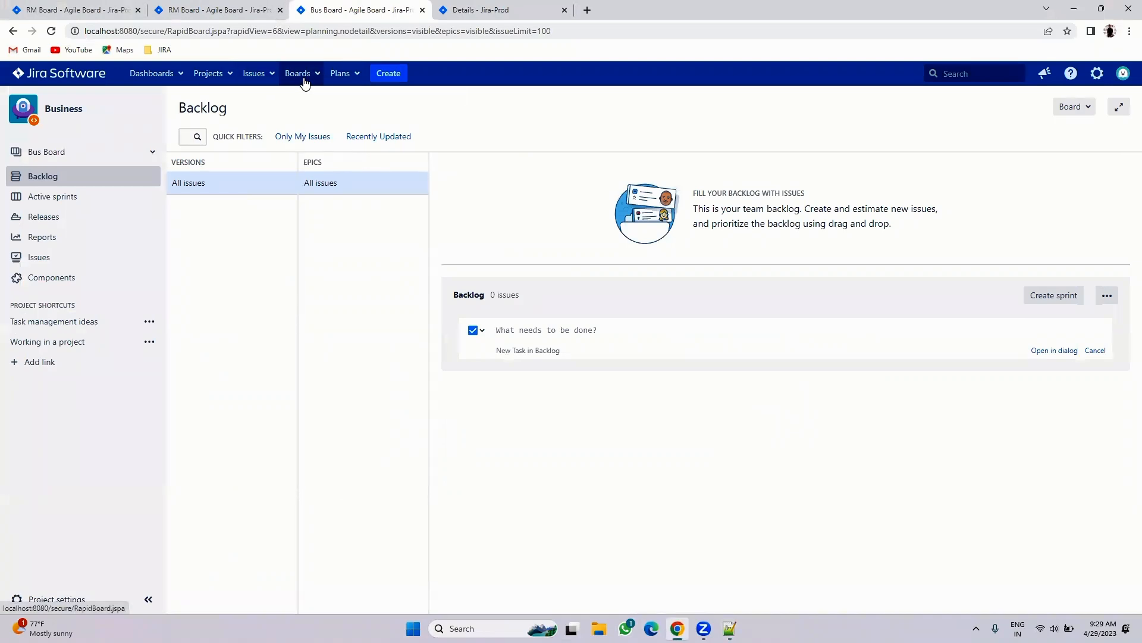
click(272, 80)
click(269, 116)
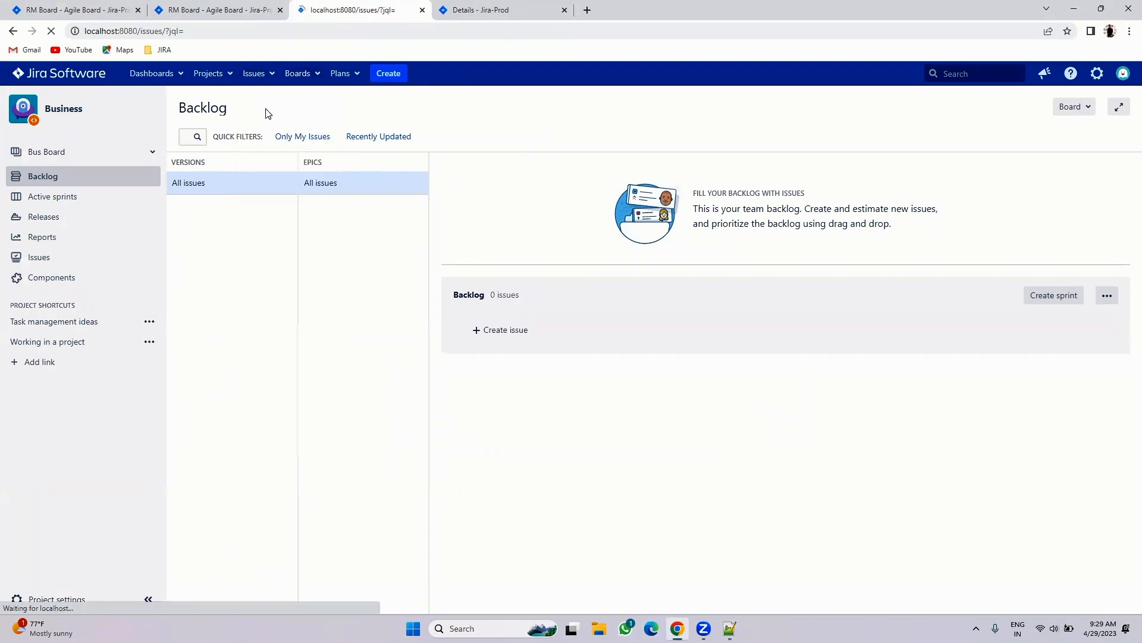
click(246, 134)
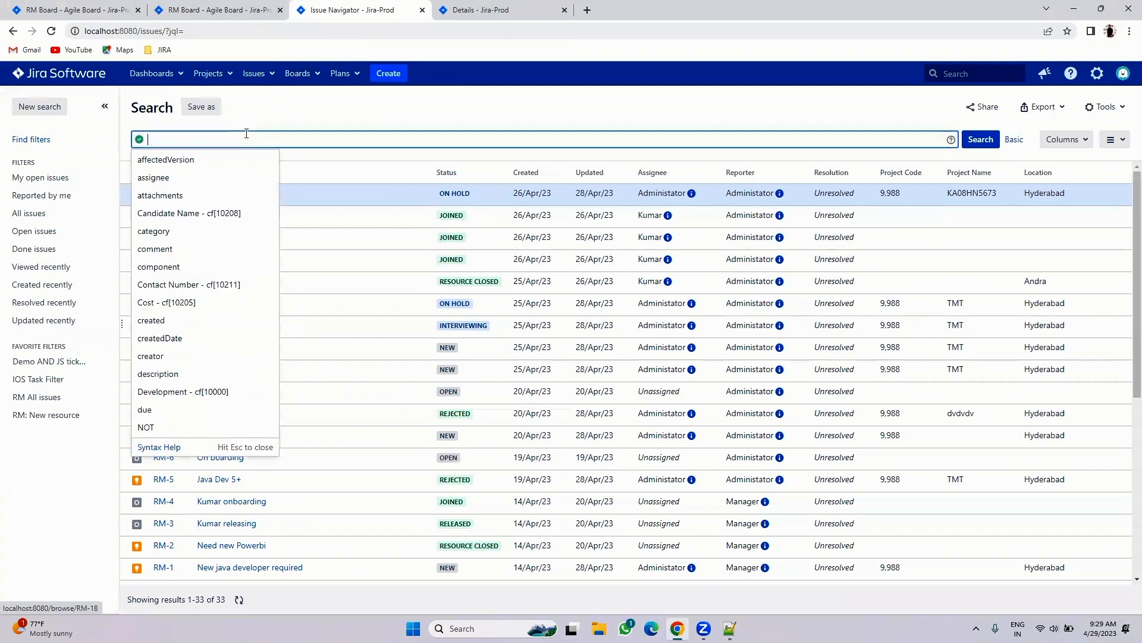
text(Project )
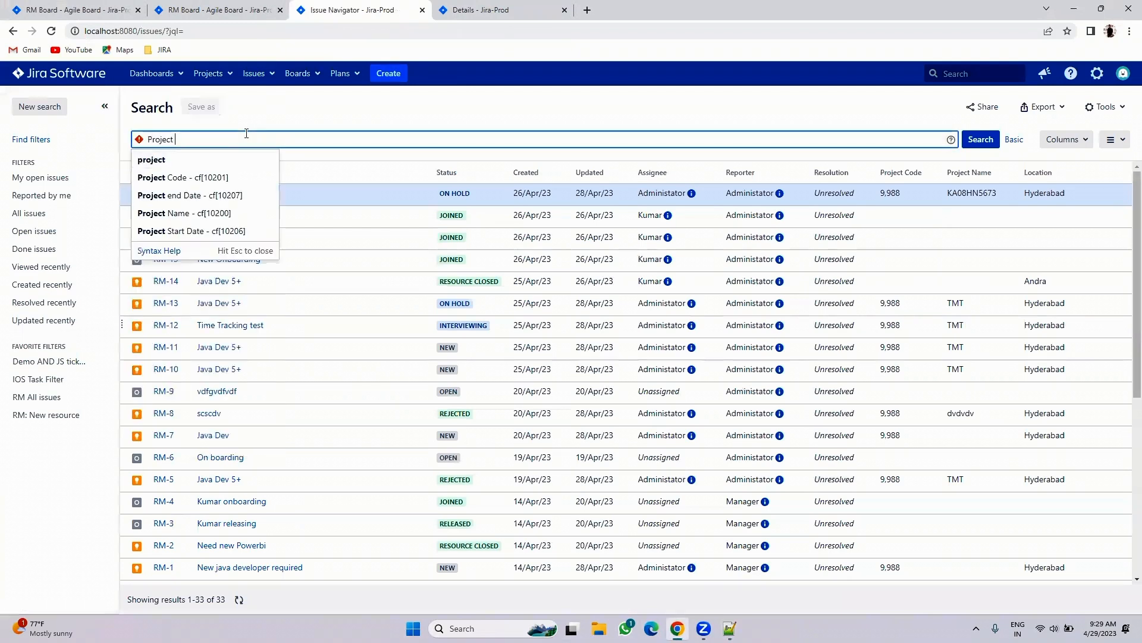
text(on (RM, and )
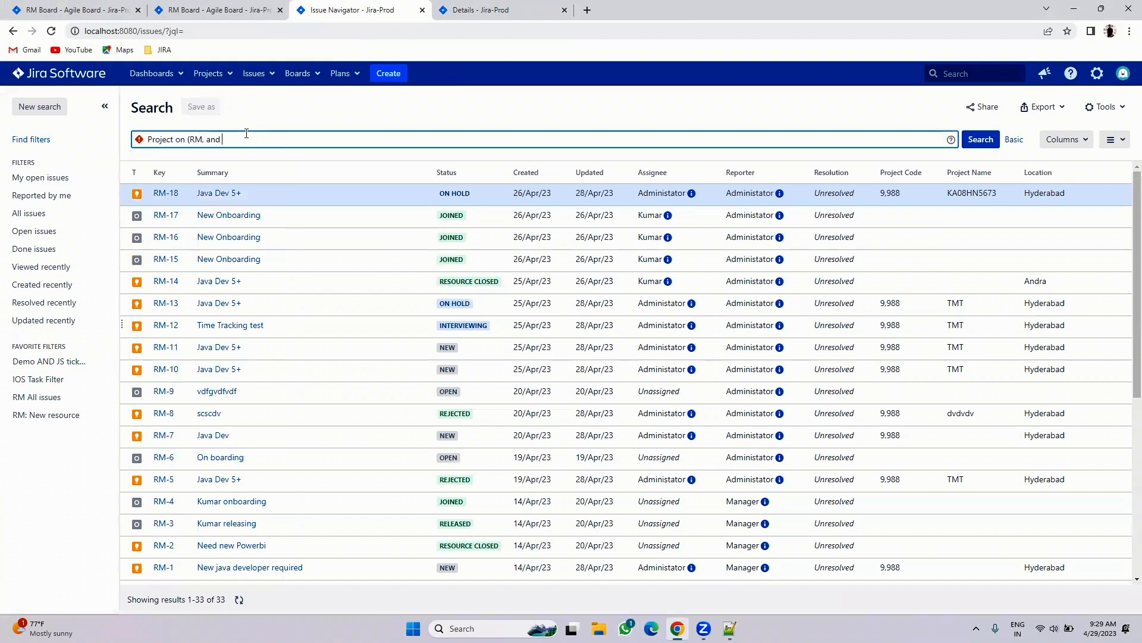
text(JS))
click(174, 139)
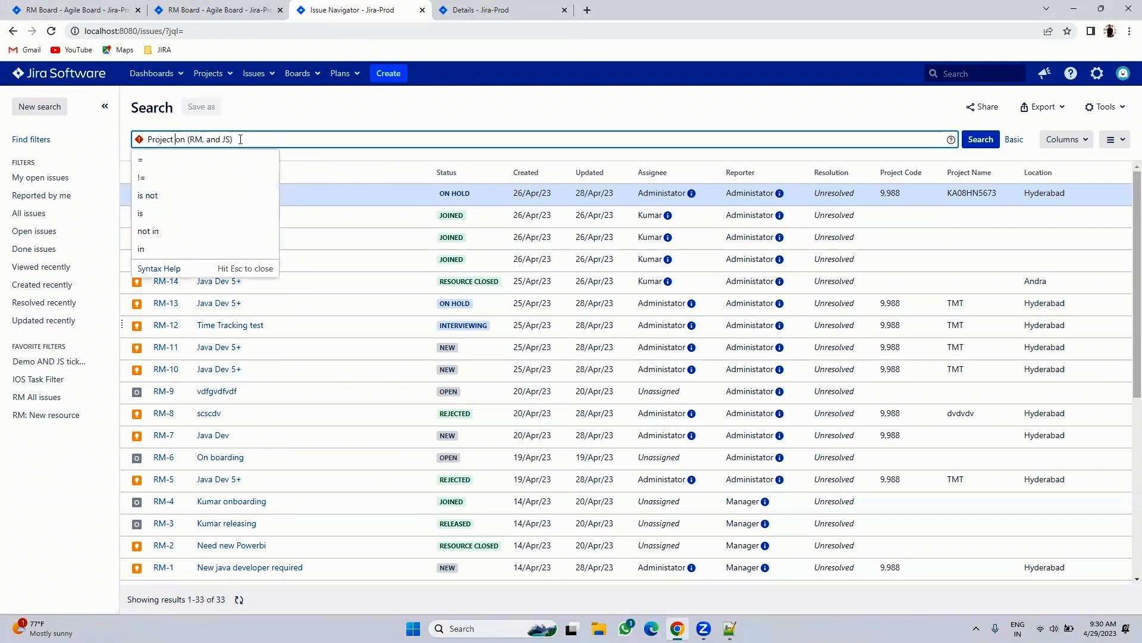
key(Delete)
text(i)
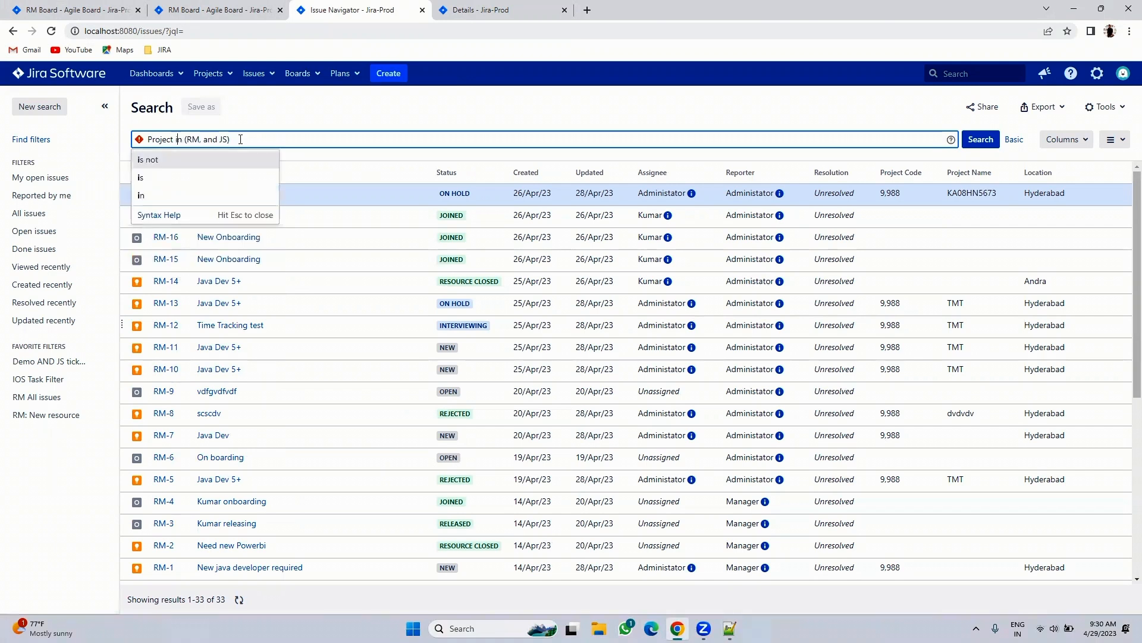
click(981, 139)
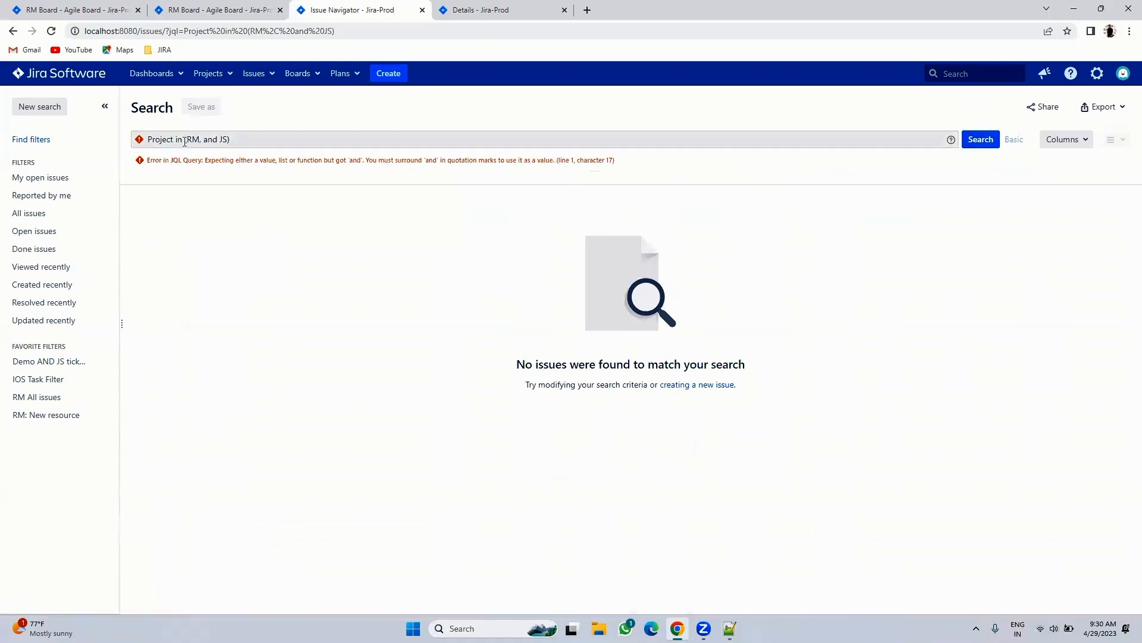
- Correct the query to Project in (RM, JS) and save it as filter 'RM and JS'
click(218, 141)
key(BackSpace)
key(BackSpace)
key(BackSpace)
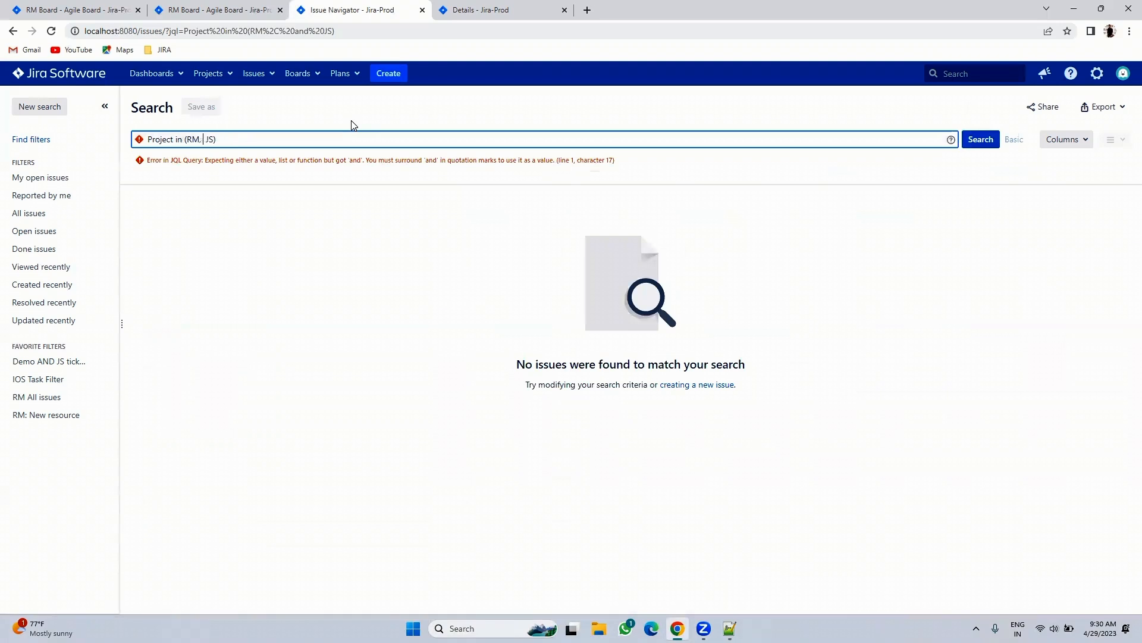
click(990, 145)
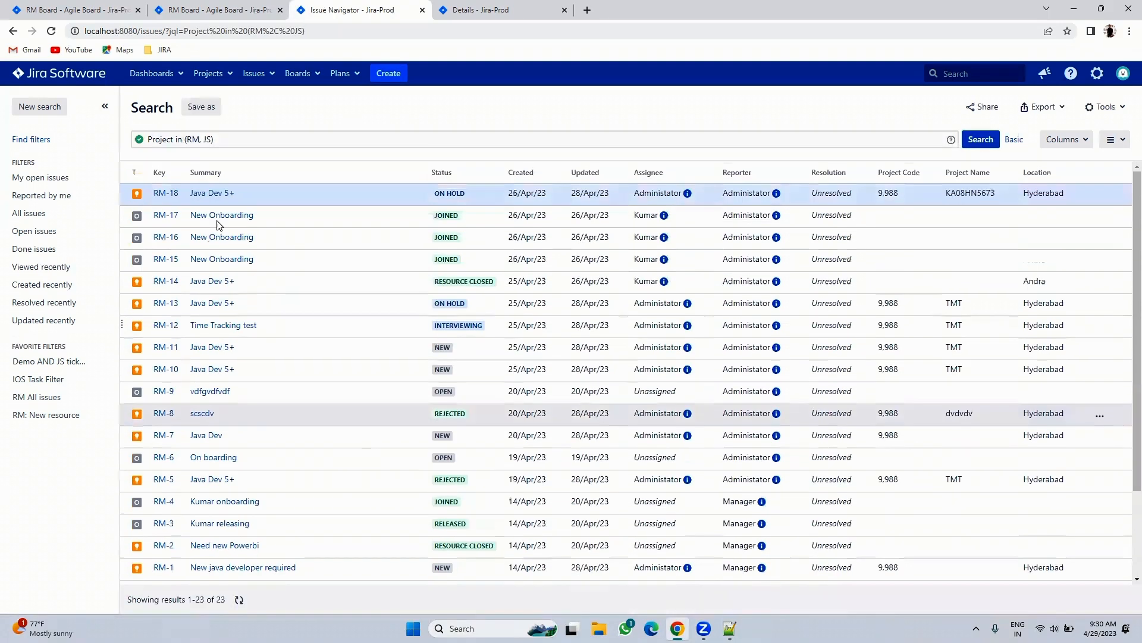
click(203, 107)
text(RM and JS)
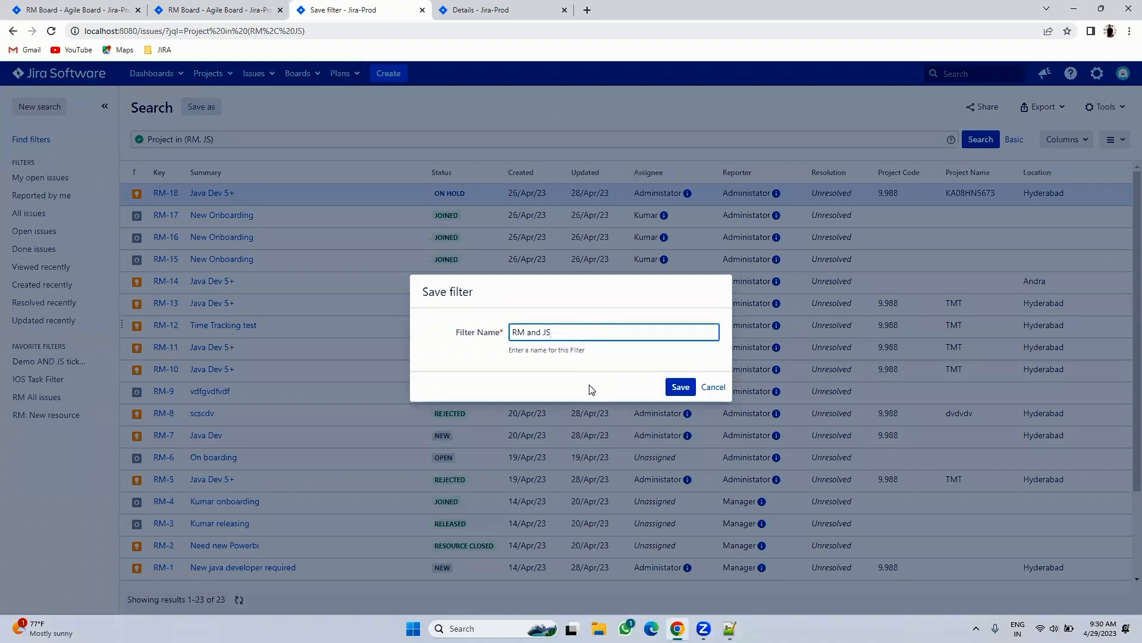
click(684, 386)
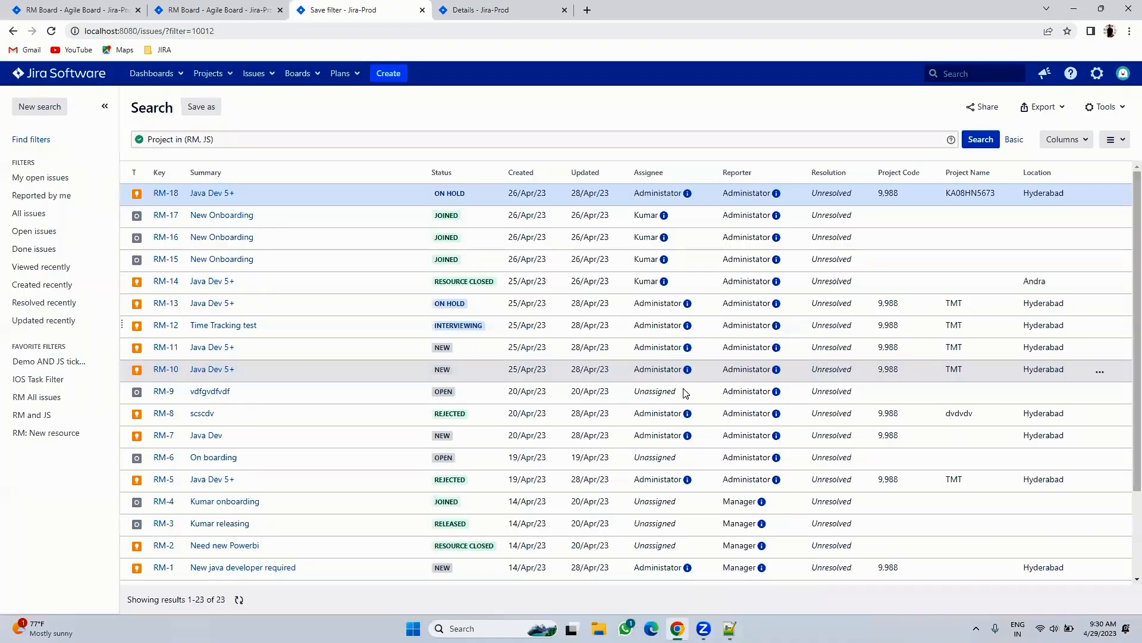
- Create a Scrum board named 'RM and JS' from the saved filter 'RM and JS'
click(479, 7)
click(299, 73)
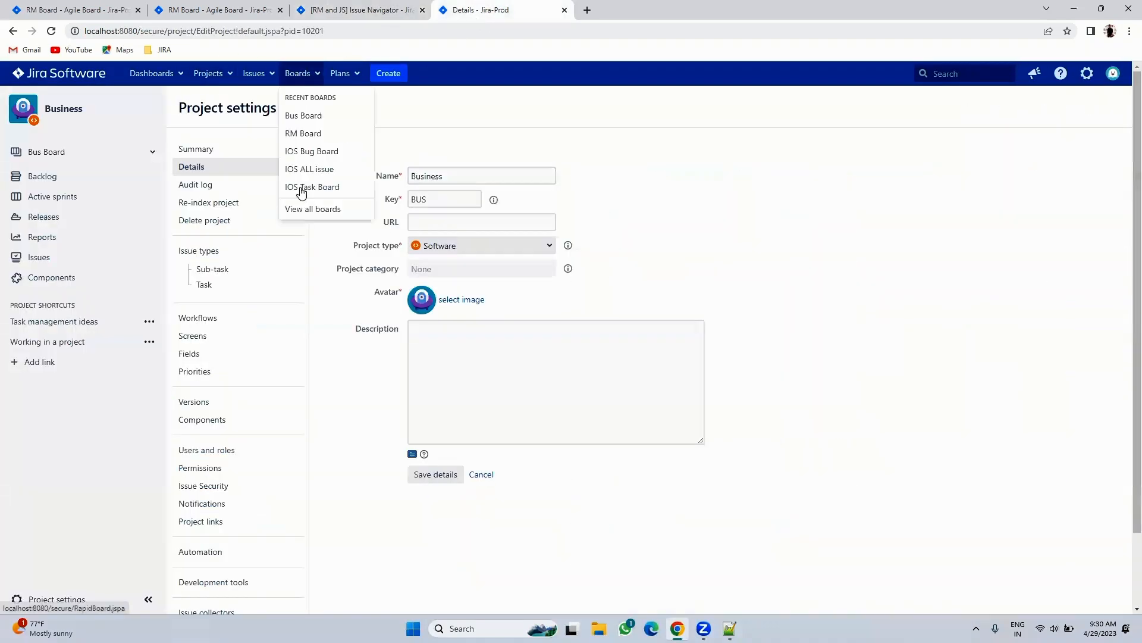
click(302, 210)
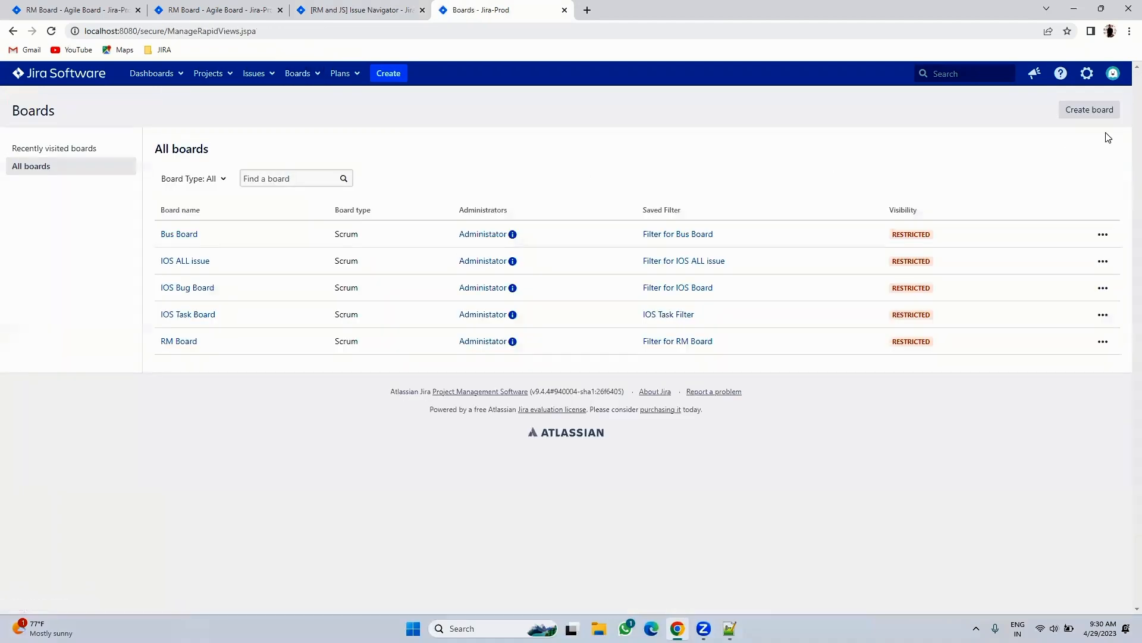
click(1086, 111)
click(406, 365)
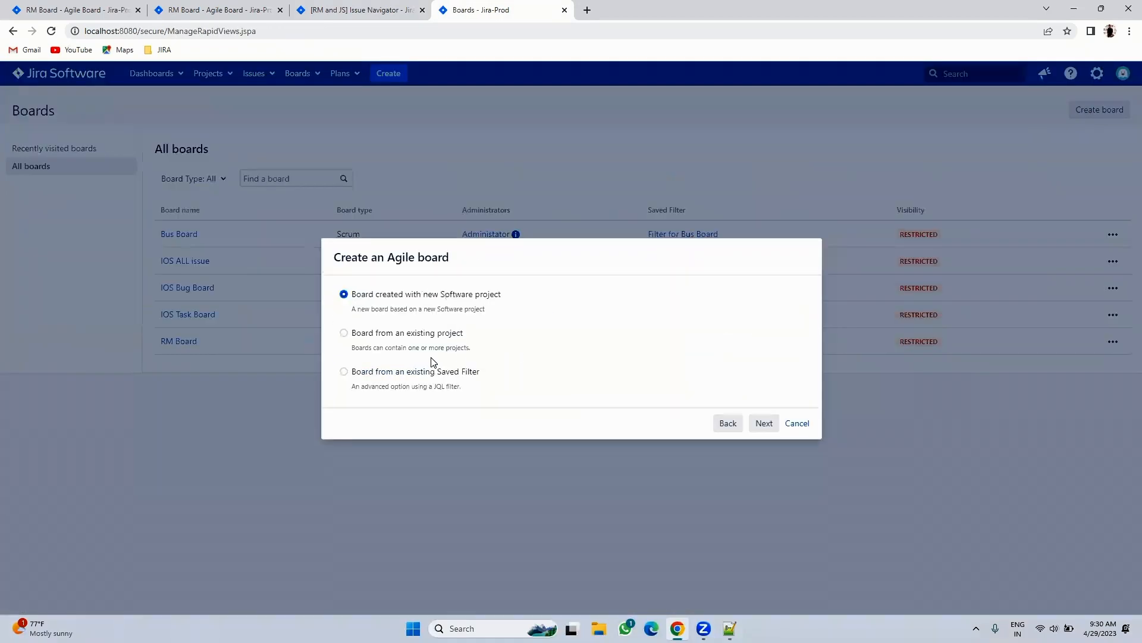
click(366, 373)
click(768, 424)
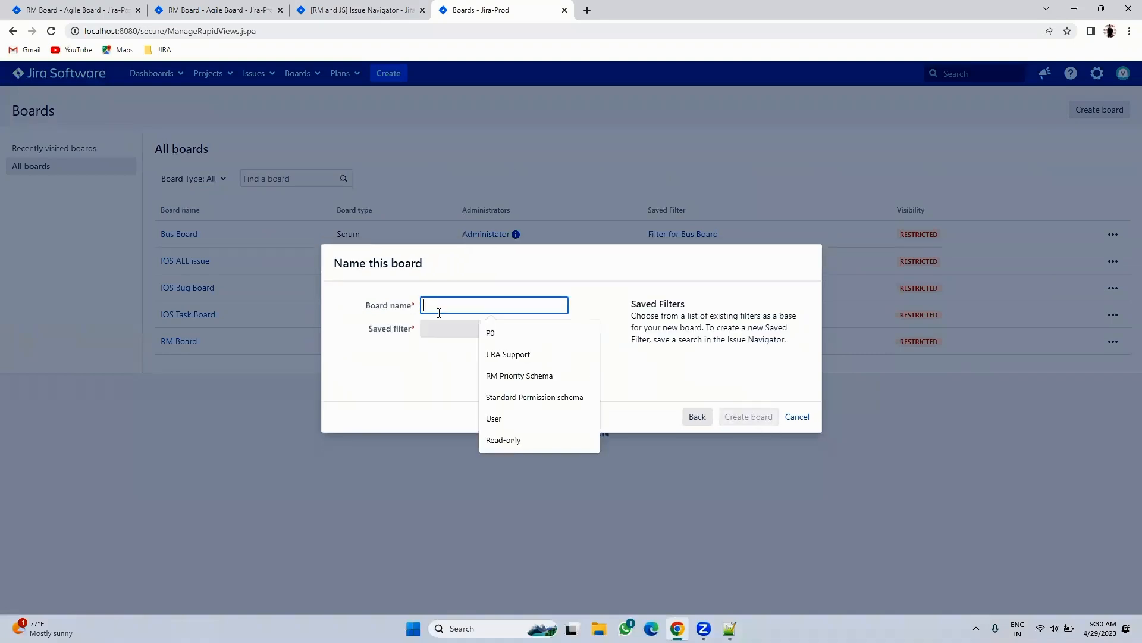
text(RM and JS)
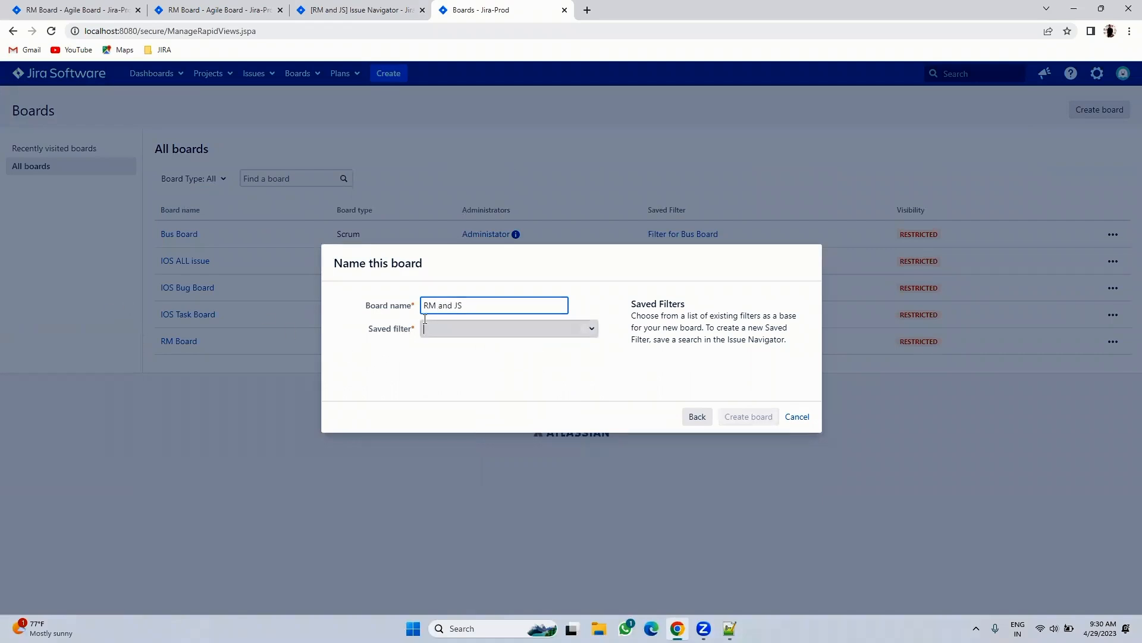
click(461, 329)
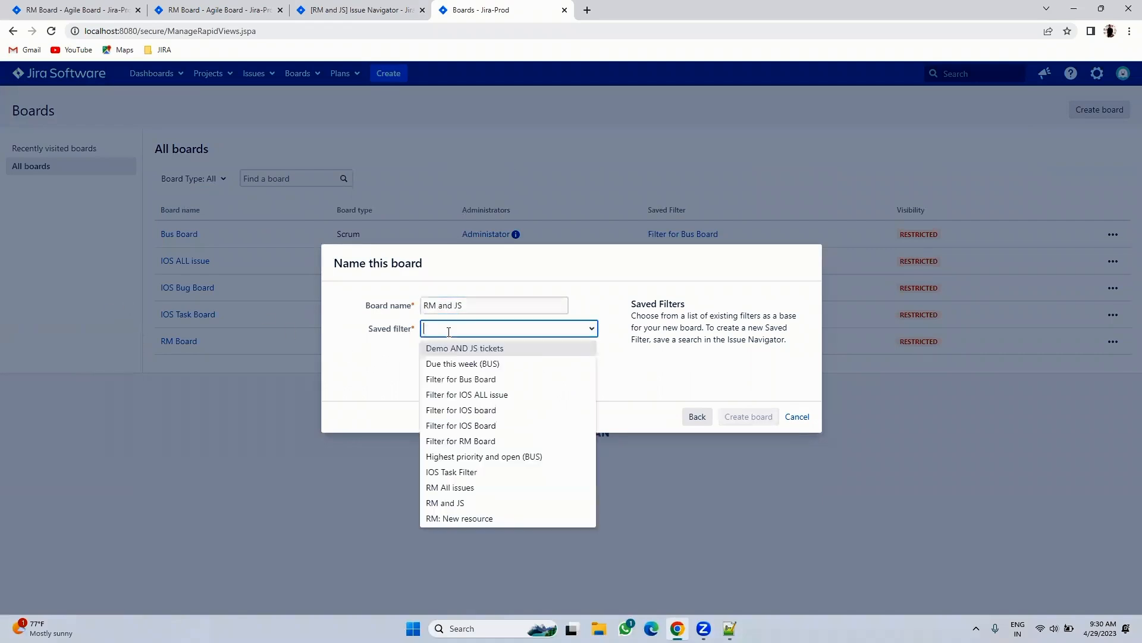
click(445, 504)
click(737, 418)
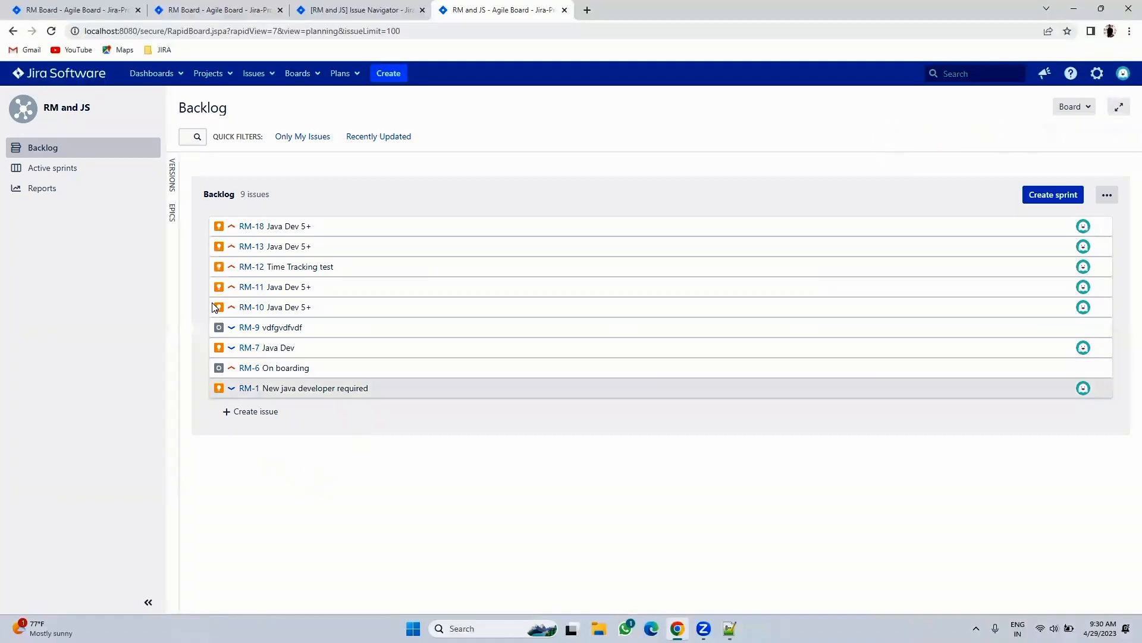
- Compare the RM and JS filter results with the new board's backlog
click(381, 10)
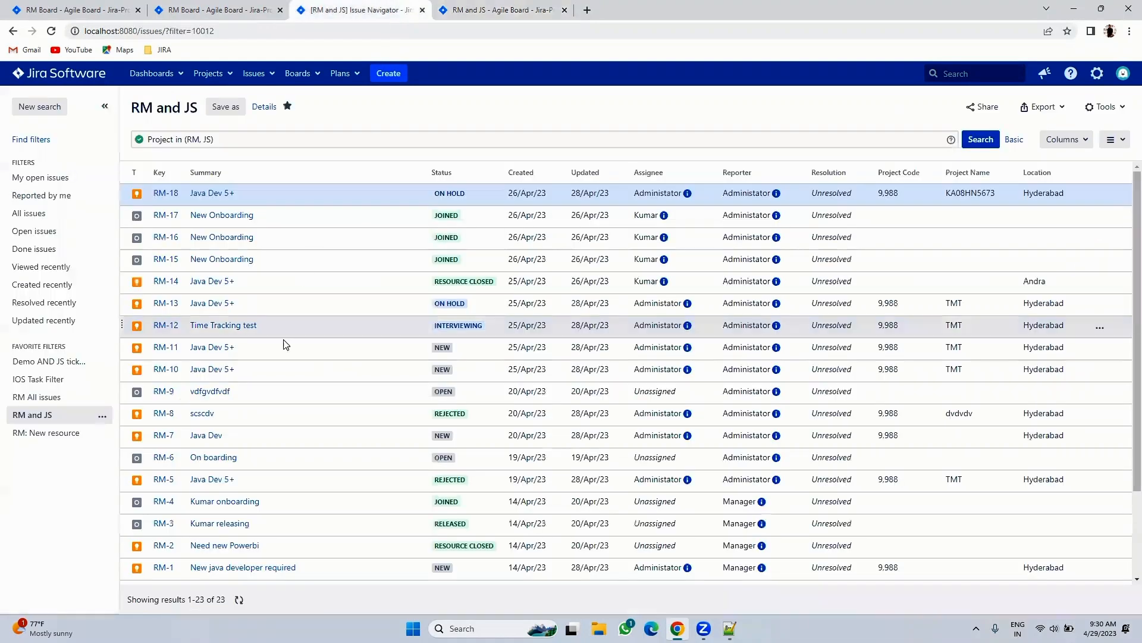
scroll(283, 350, down, 2)
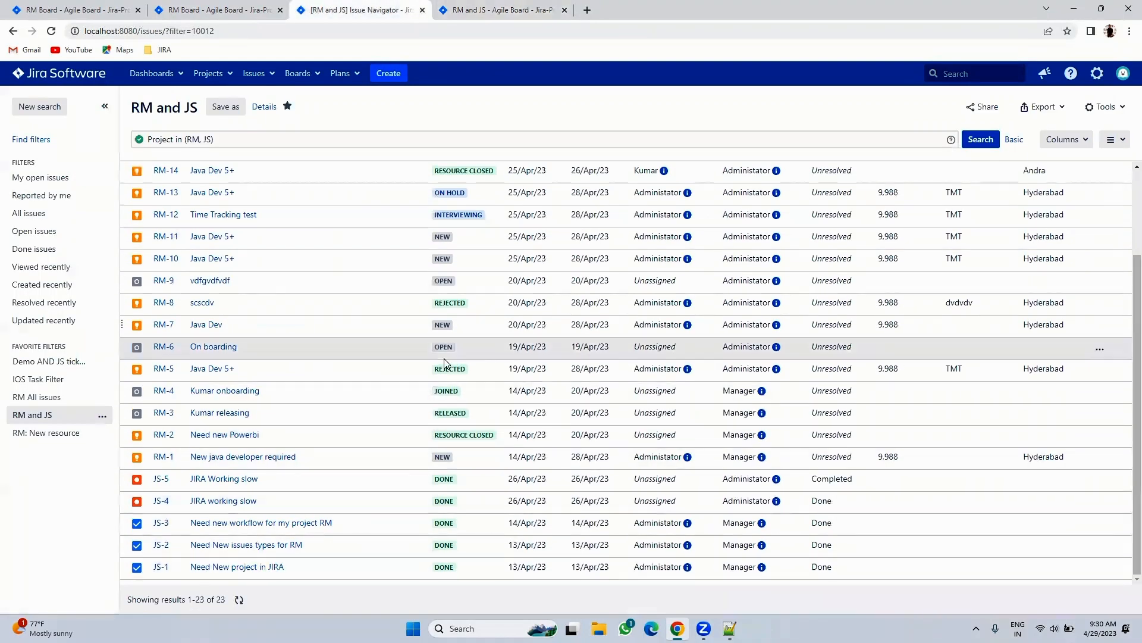
click(470, 4)
click(362, 5)
drag(423, 476, 503, 583)
- From the RM and JS backlog, create a Jira Support (JS) issue with summary 'Test 1'
click(517, 4)
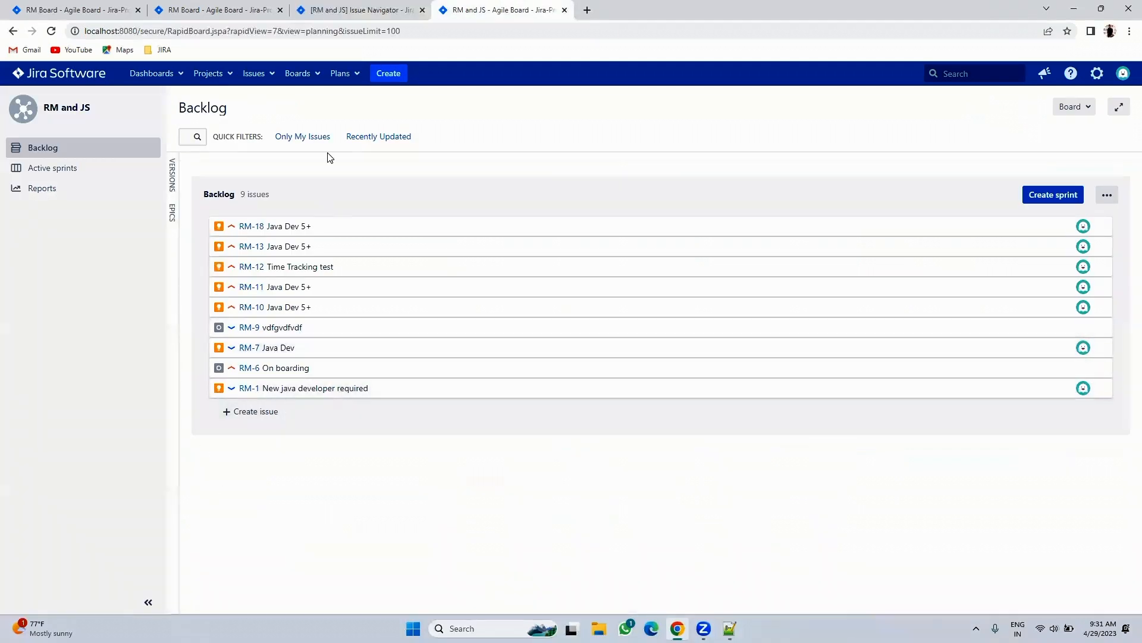
click(389, 65)
click(515, 235)
click(489, 204)
click(474, 238)
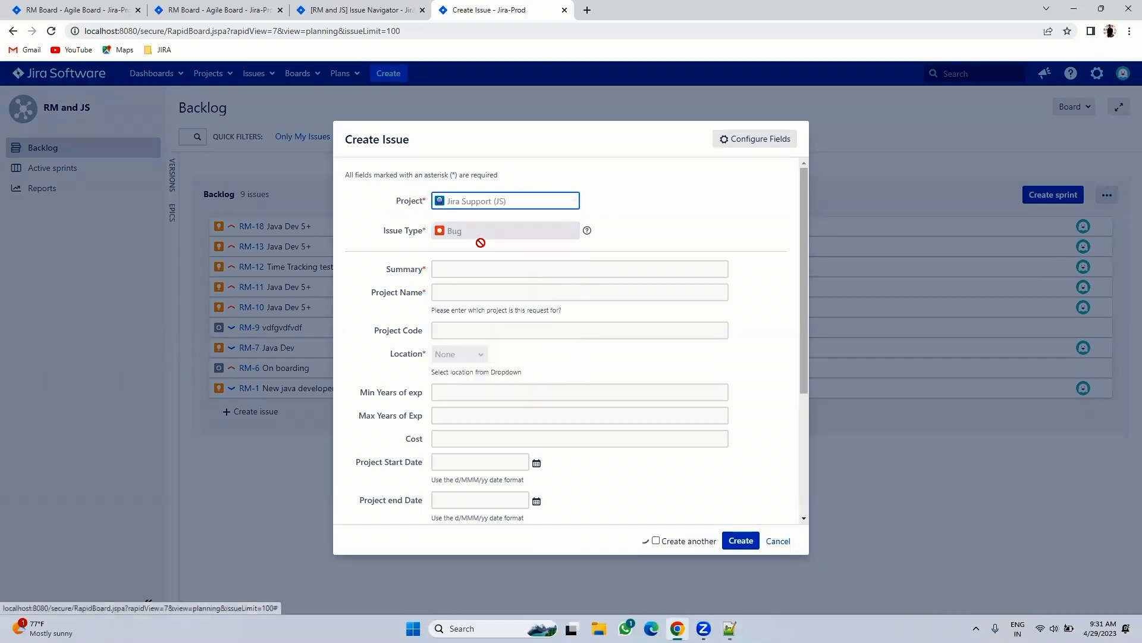
click(459, 270)
text(Test 1)
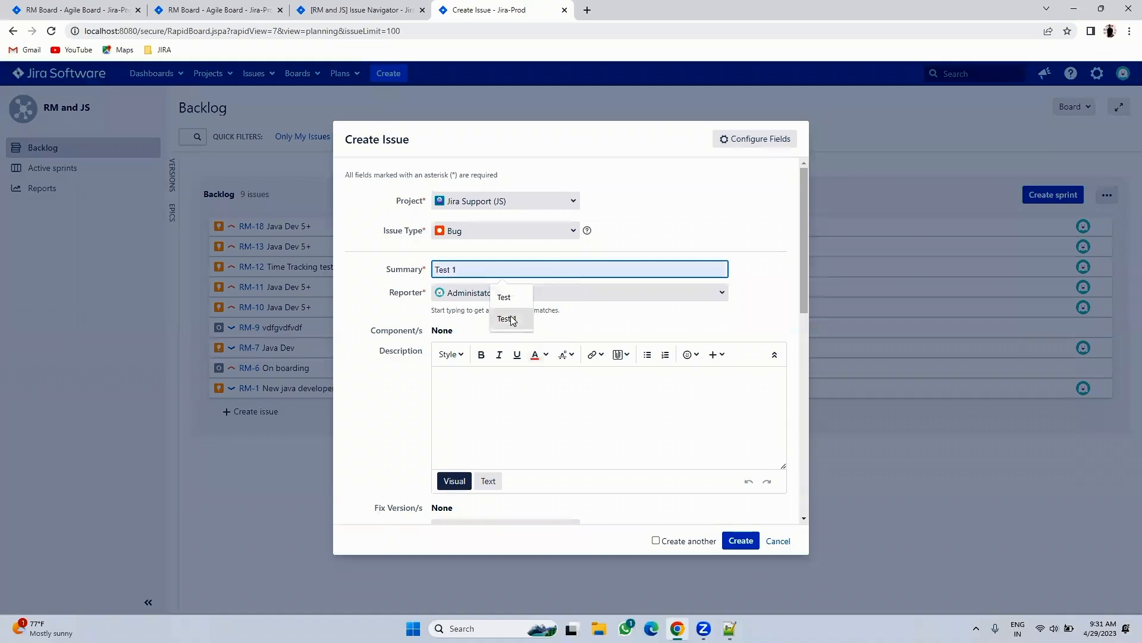
click(512, 320)
click(739, 540)
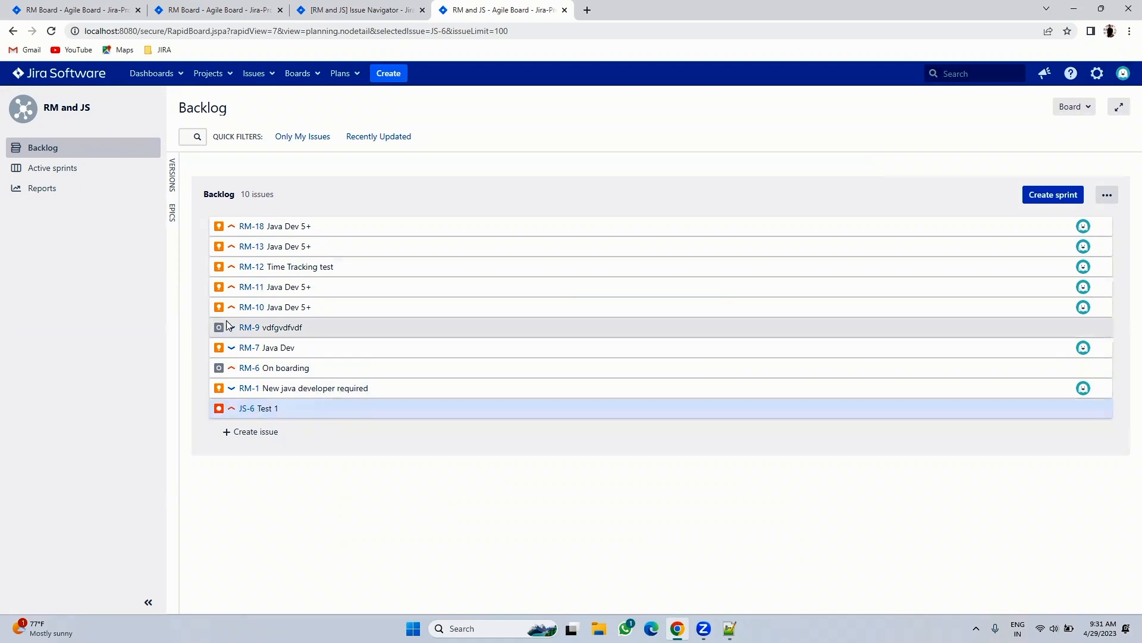
- Show the RM Board backlog and list the boards in the Resource Management project
click(730, 628)
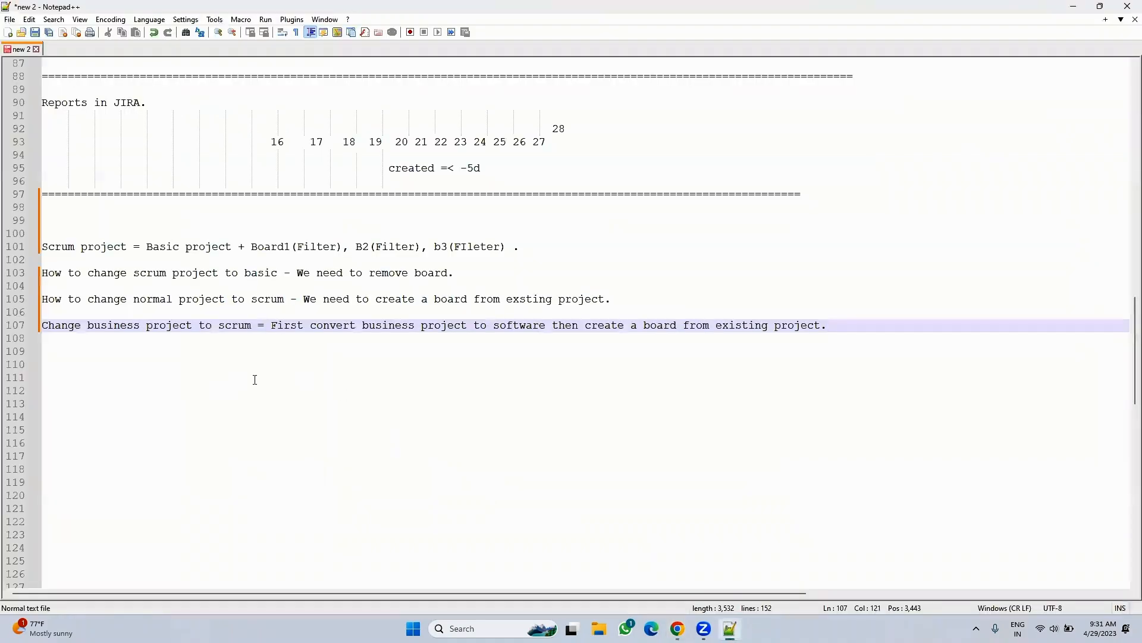
click(678, 628)
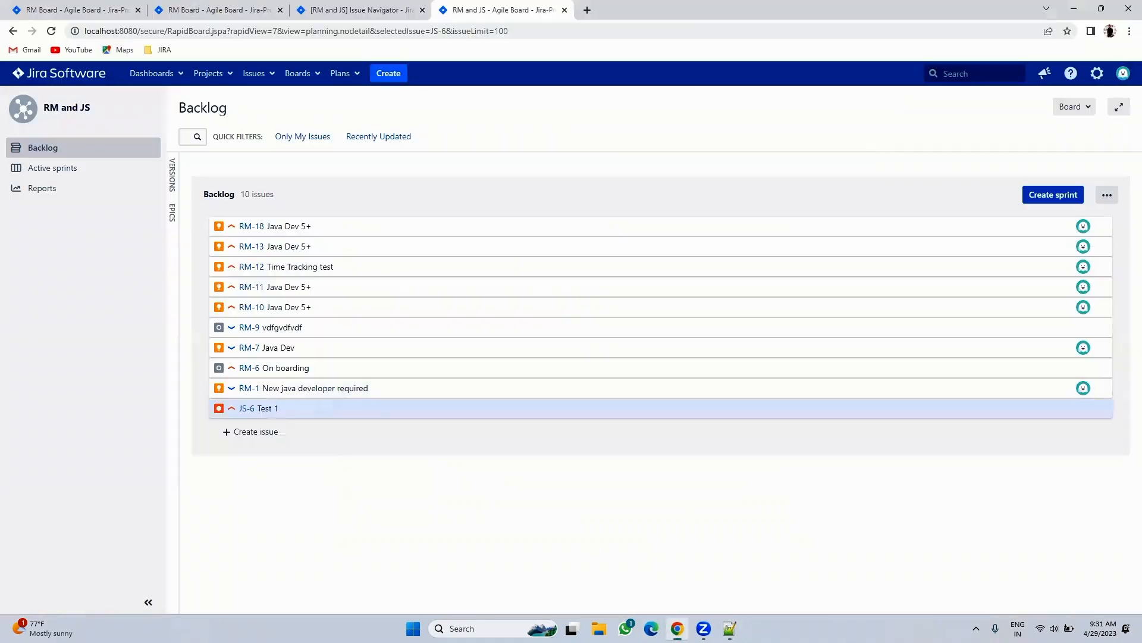
click(95, 8)
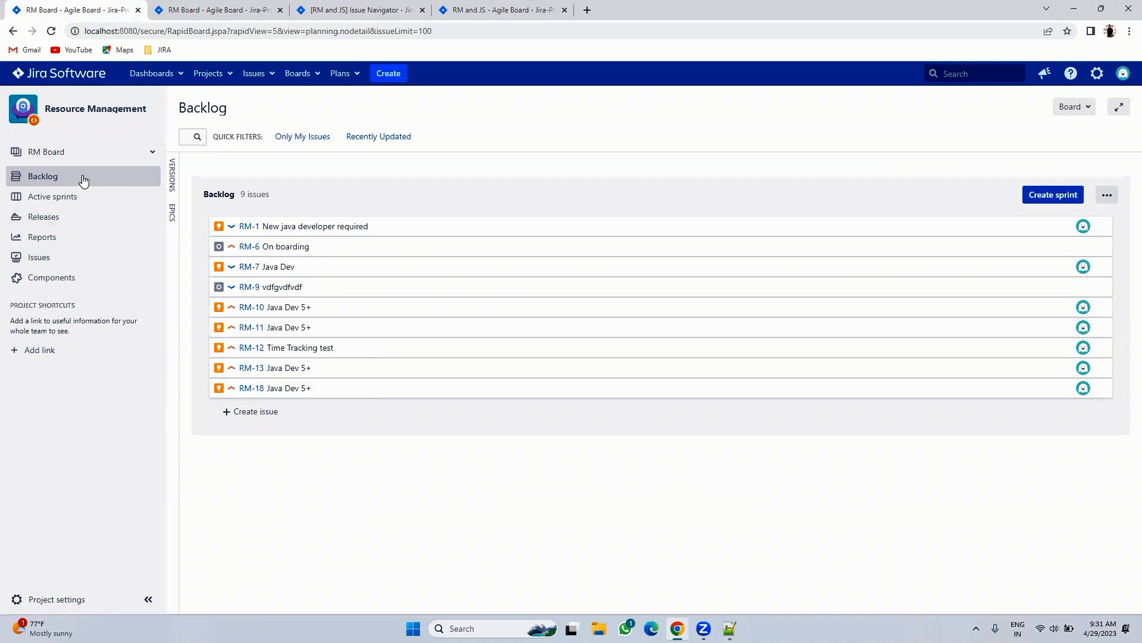
click(69, 157)
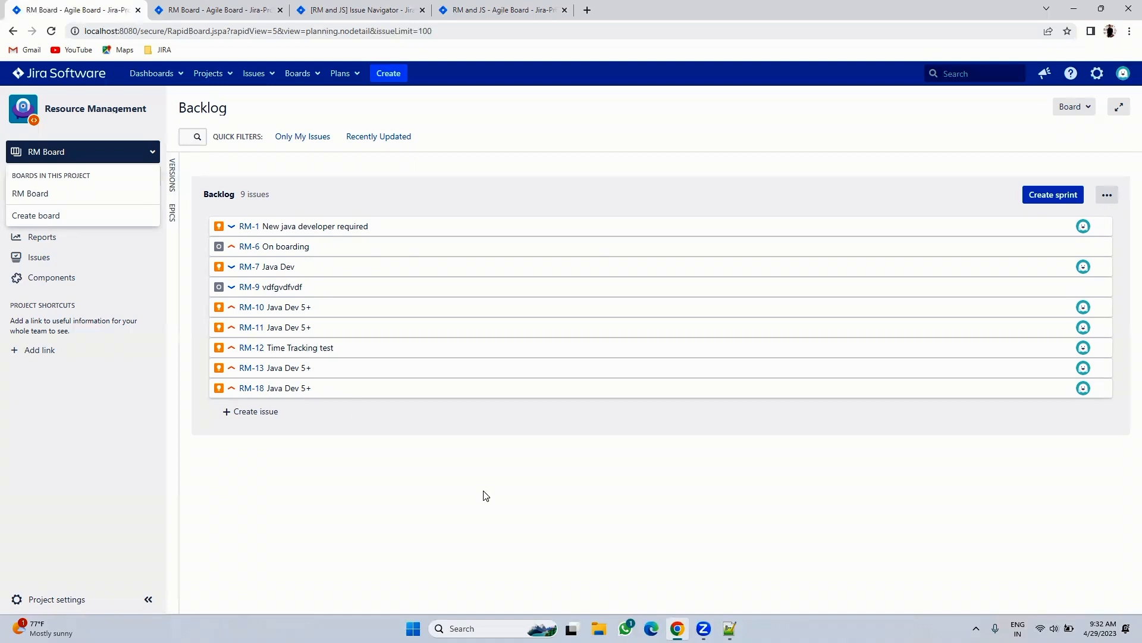
- Add the note 'CHange scrum project to business.?' on a new line, then return to Jira
click(729, 629)
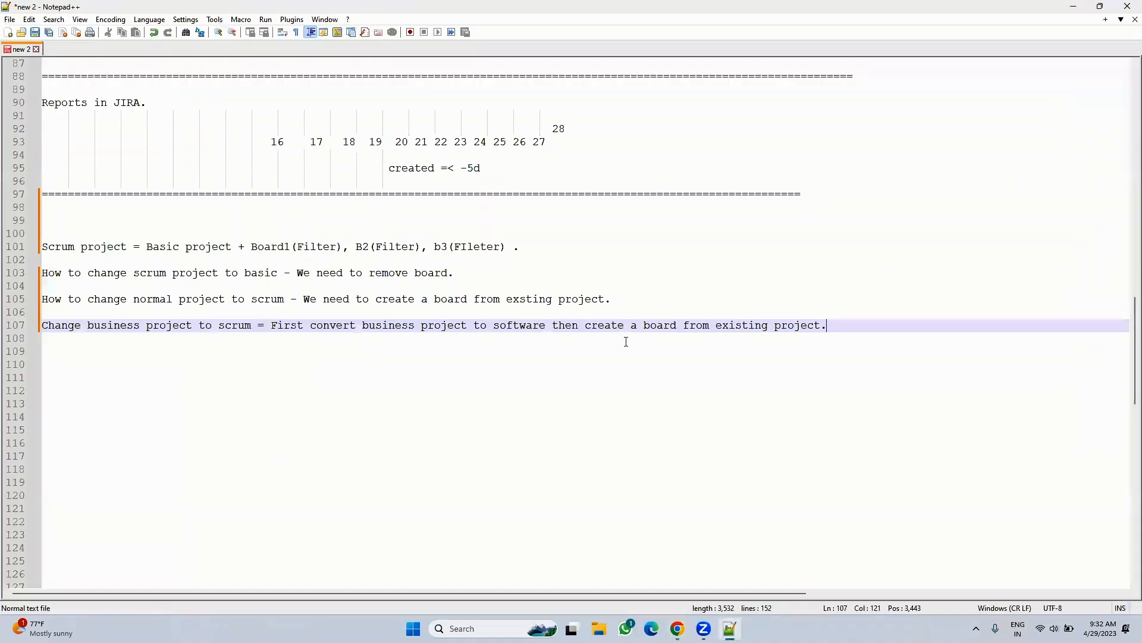
key(Return)
key(Return)
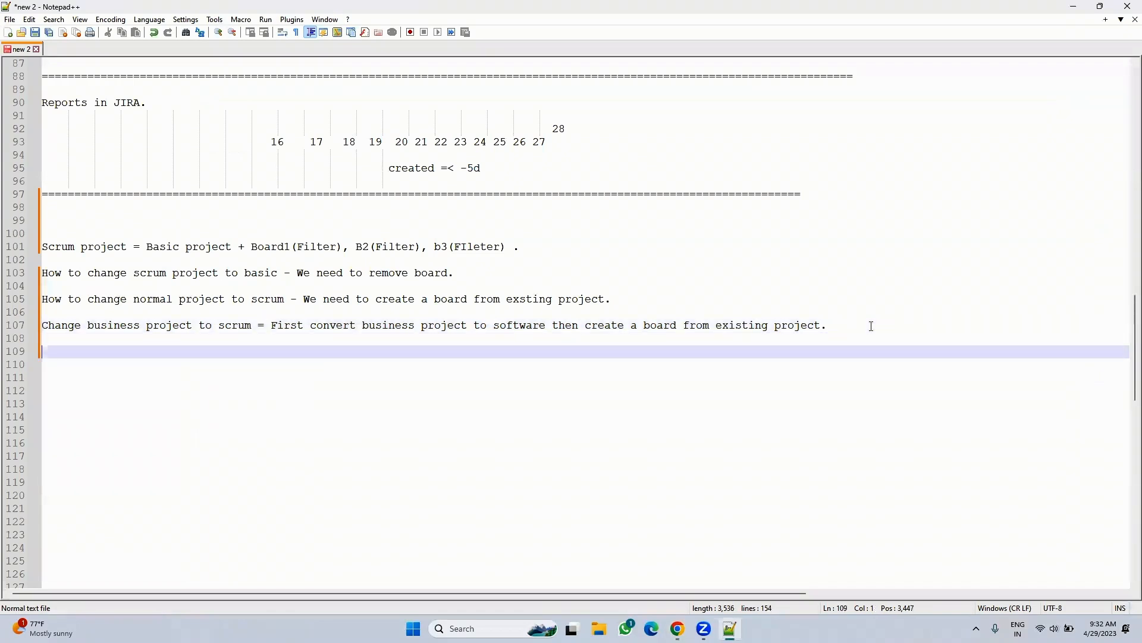
text(CHange )
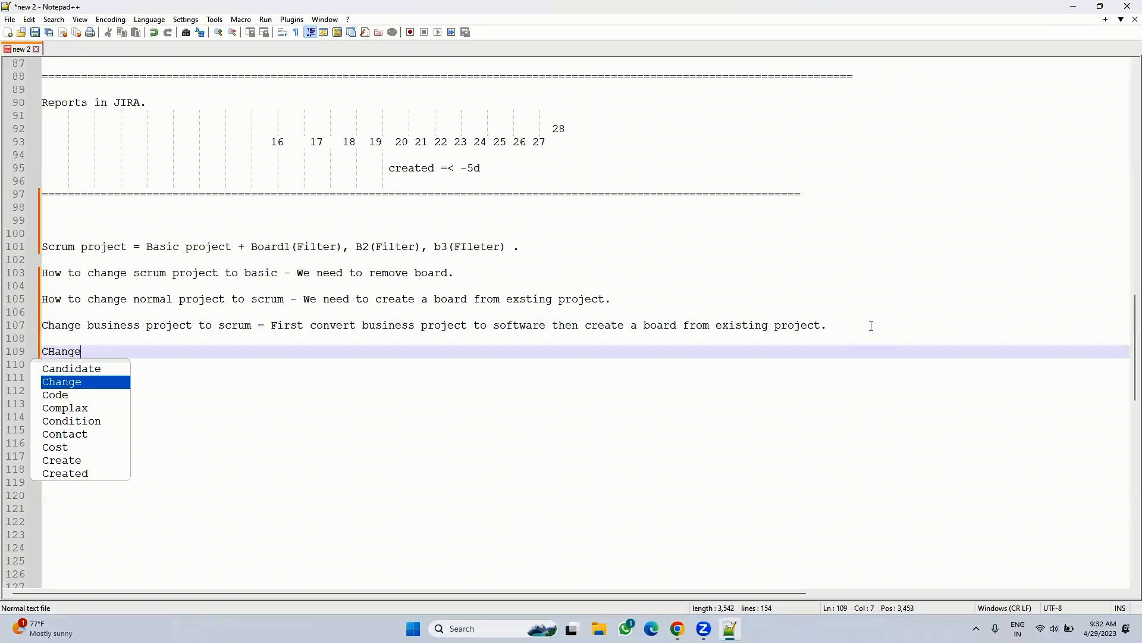
text(project)
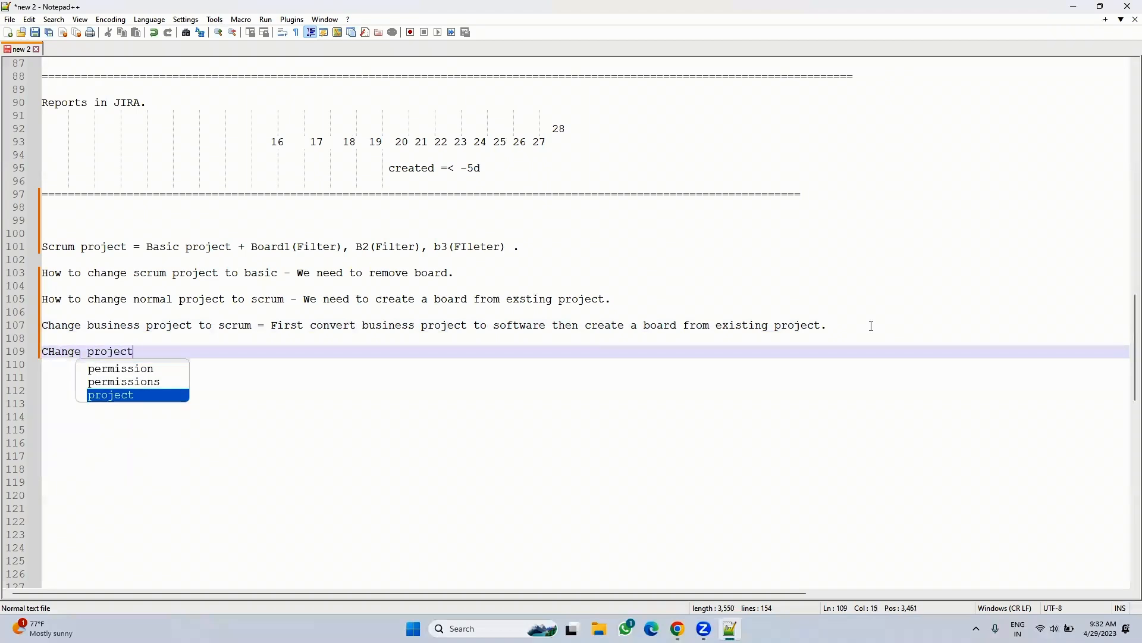
key(BackSpace)
key(BackSpace)
key(BackSpace)
key(BackSpace)
key(BackSpace)
key(BackSpace)
key(BackSpace)
key(BackSpace)
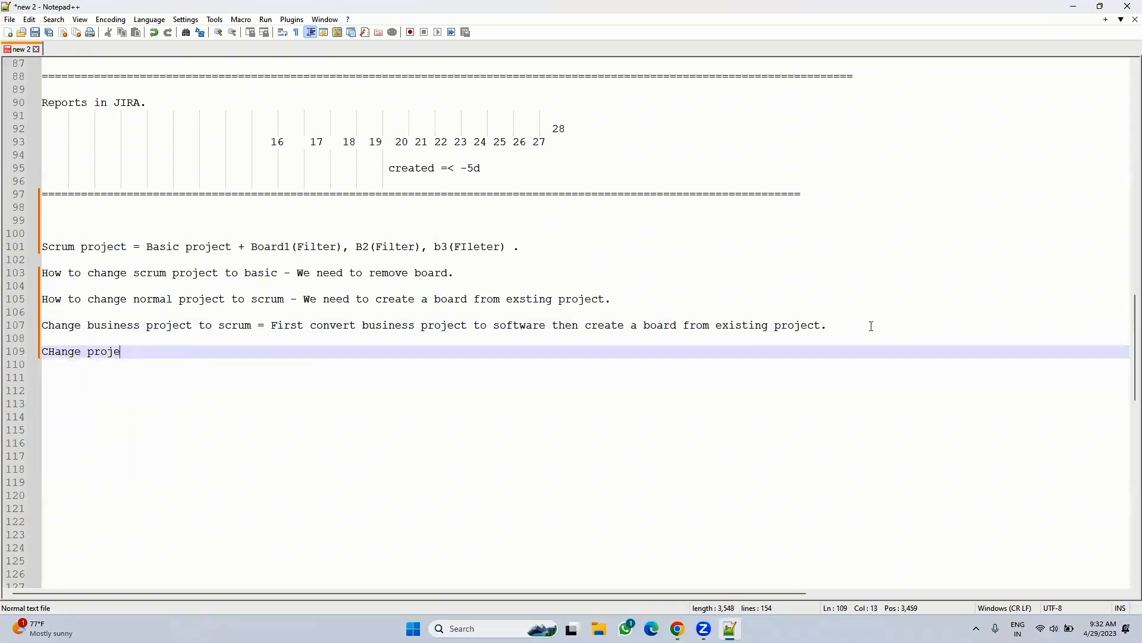
text(scru)
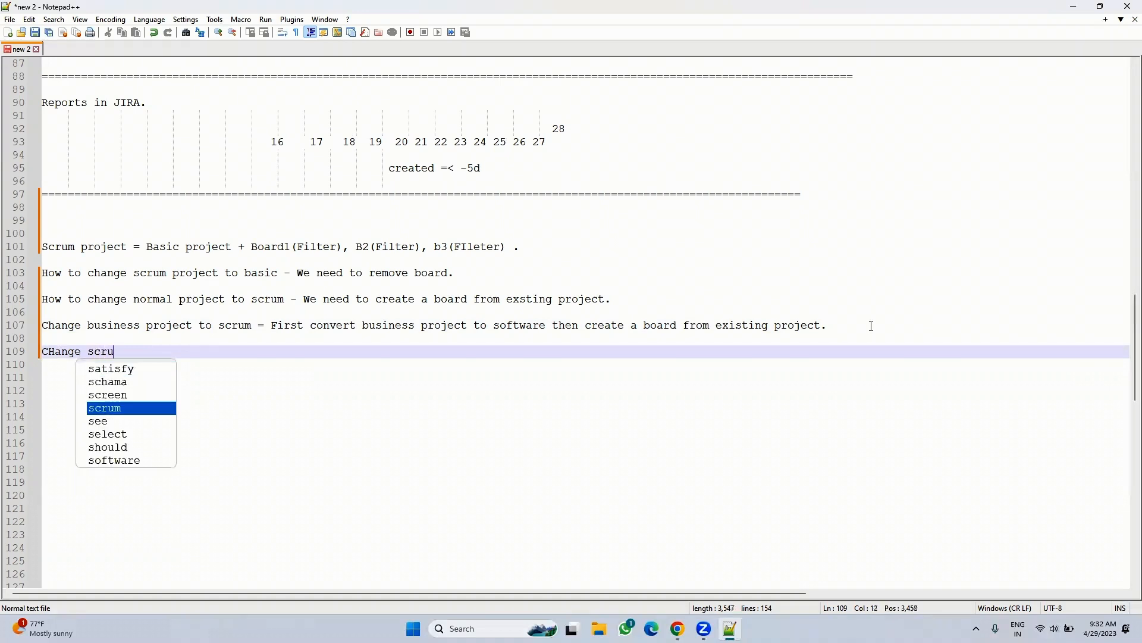
text(m project to business)
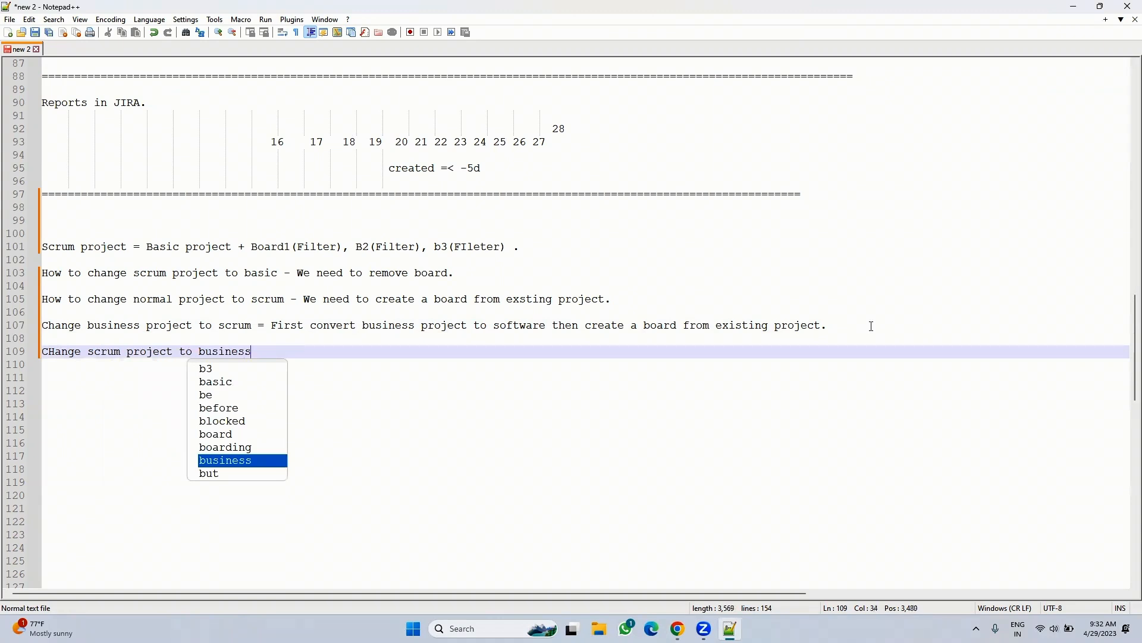
text(.?)
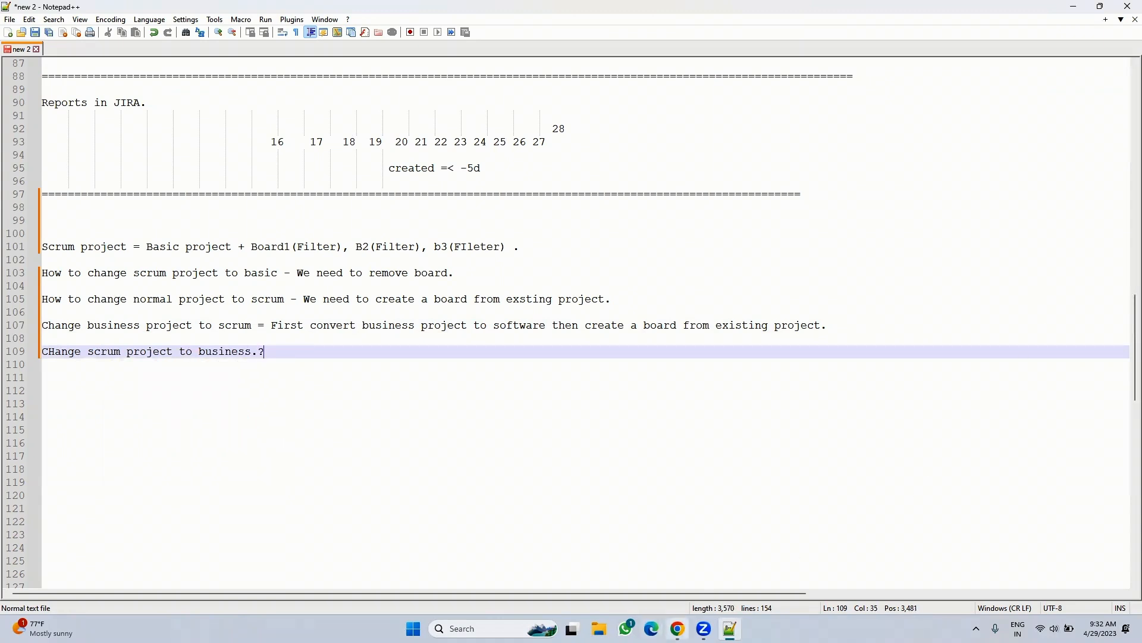
click(678, 629)
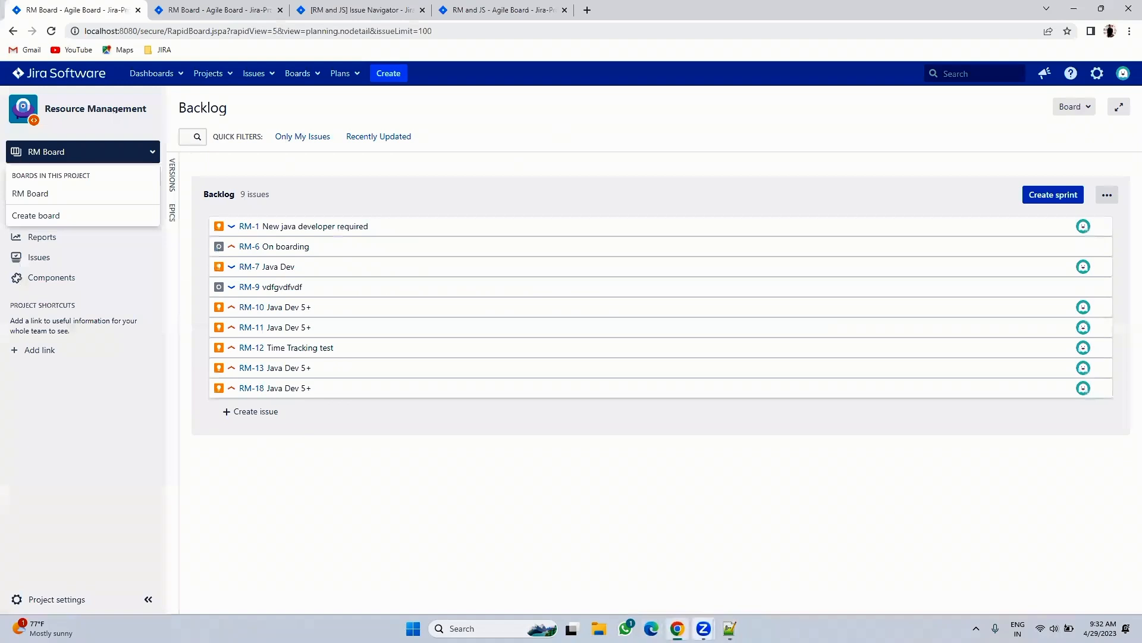
- Close the boards list and view the RM and JS backlog with JS-6 Test 1
click(443, 495)
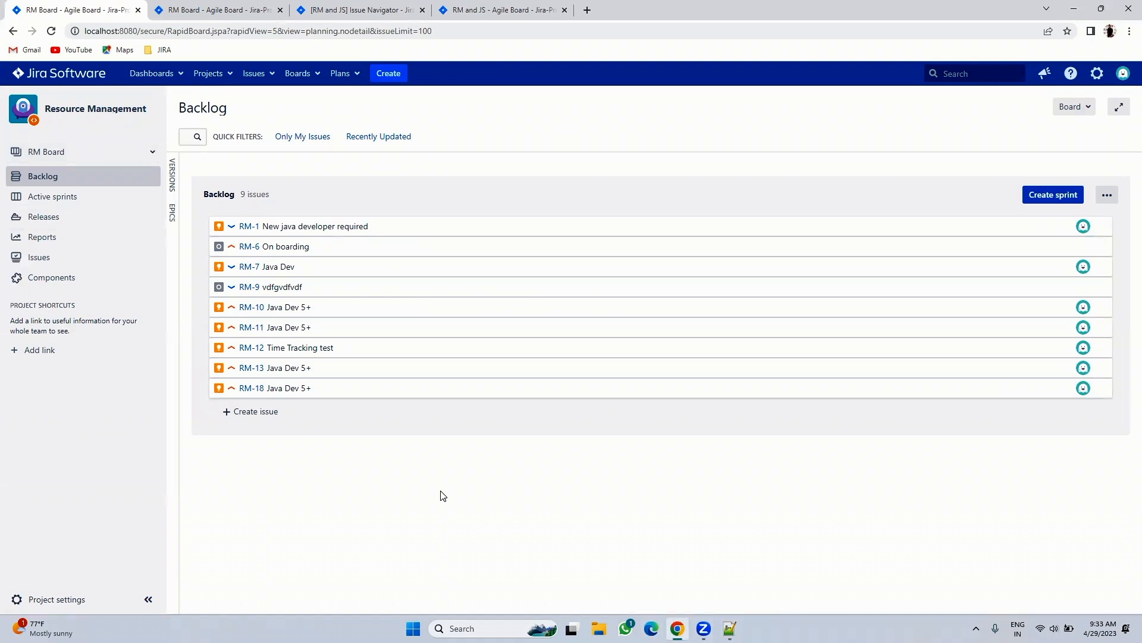
click(496, 5)
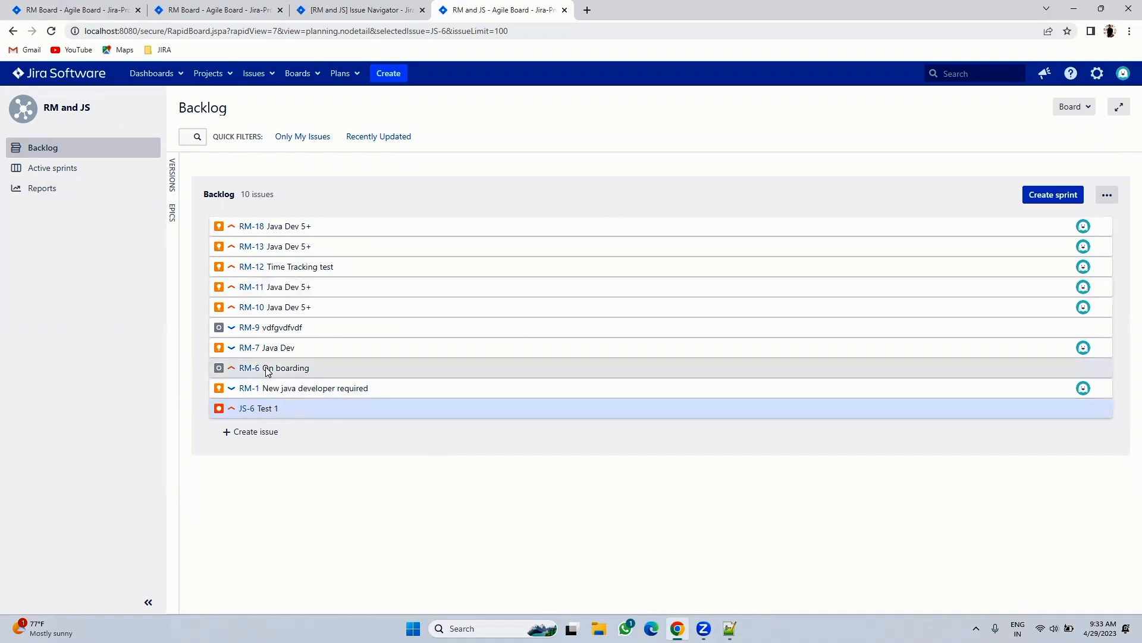
- Correct 'CHange' to 'Change' on line 109 of the Notepad++ notes
click(720, 622)
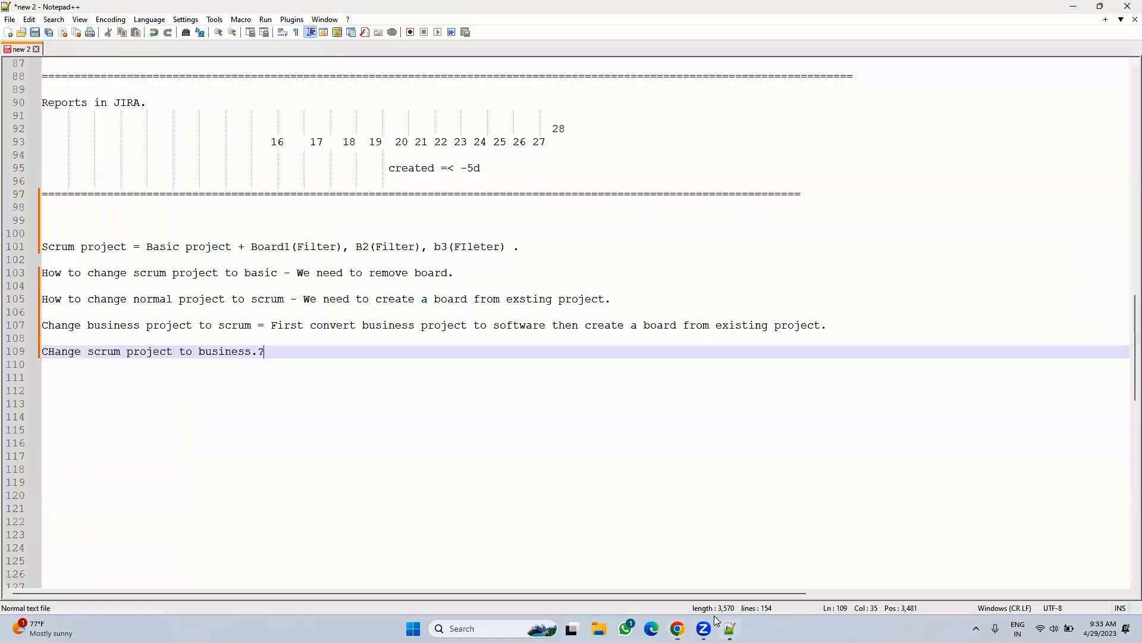
click(308, 429)
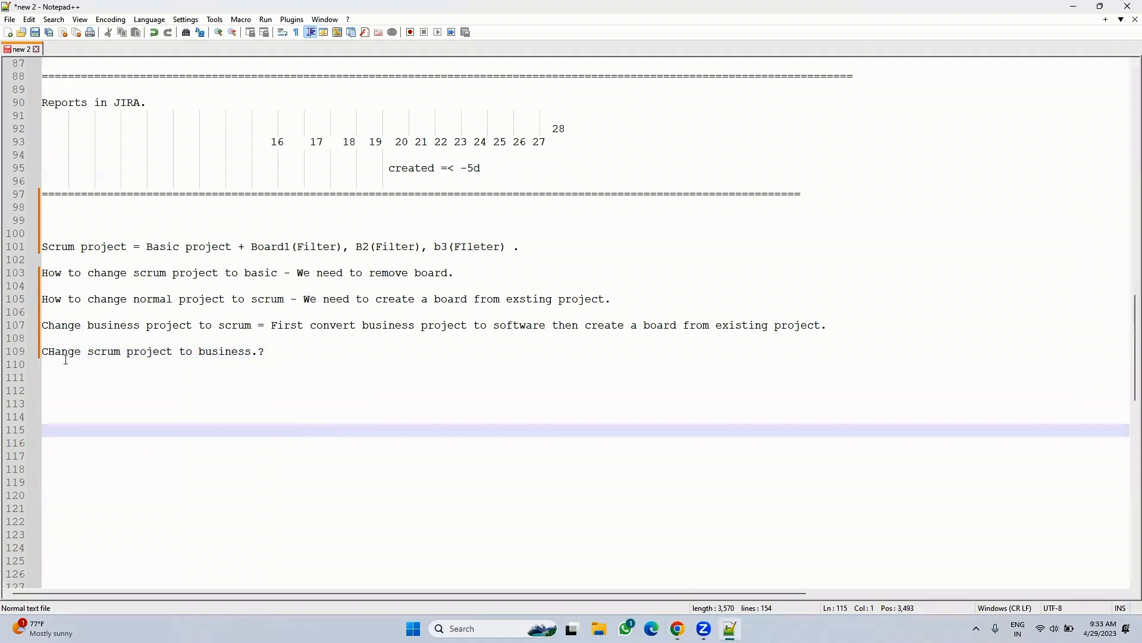
click(57, 350)
key(BackSpace)
text(h)
- Place the cursor at the end of line 109, then return to the Jira backlog in Chrome
drag(837, 327, 43, 246)
click(51, 379)
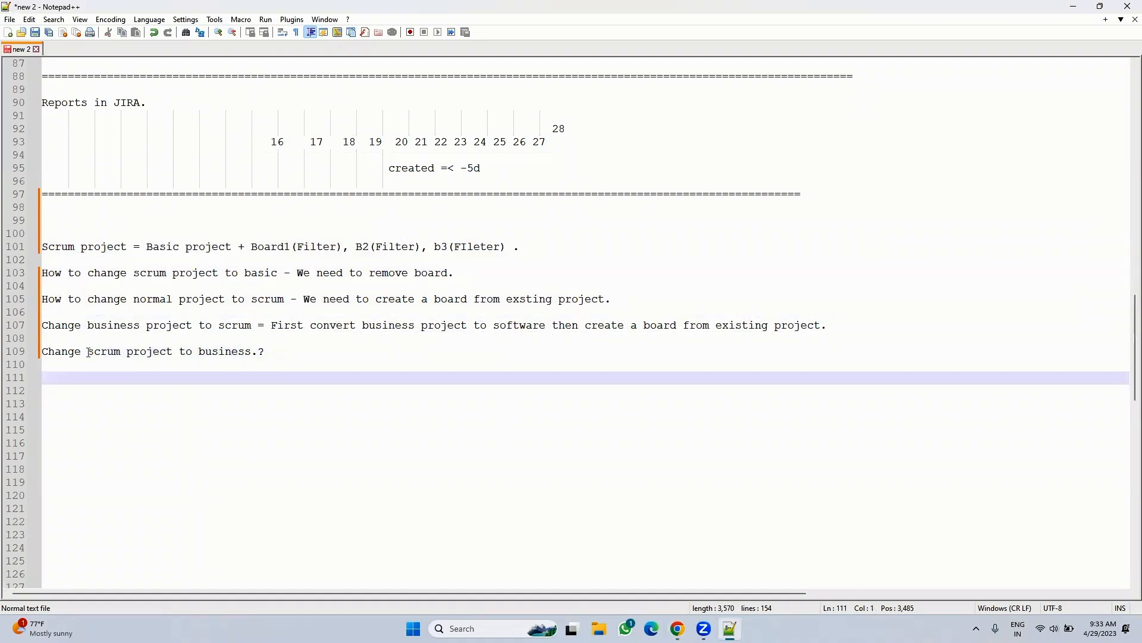
click(275, 352)
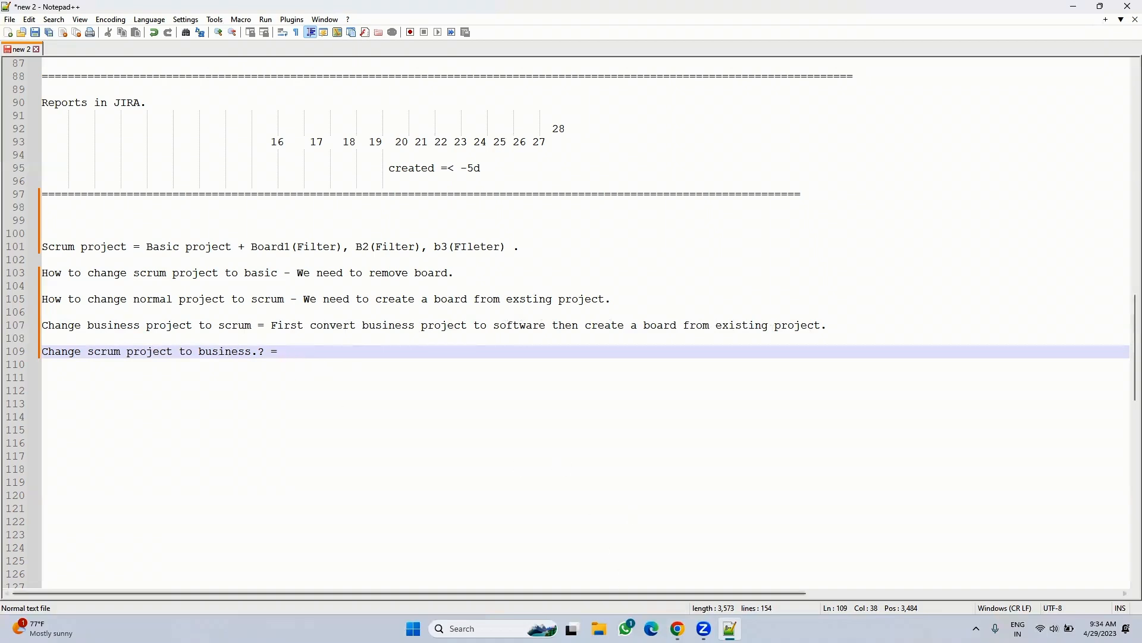
key(alt+Tab)
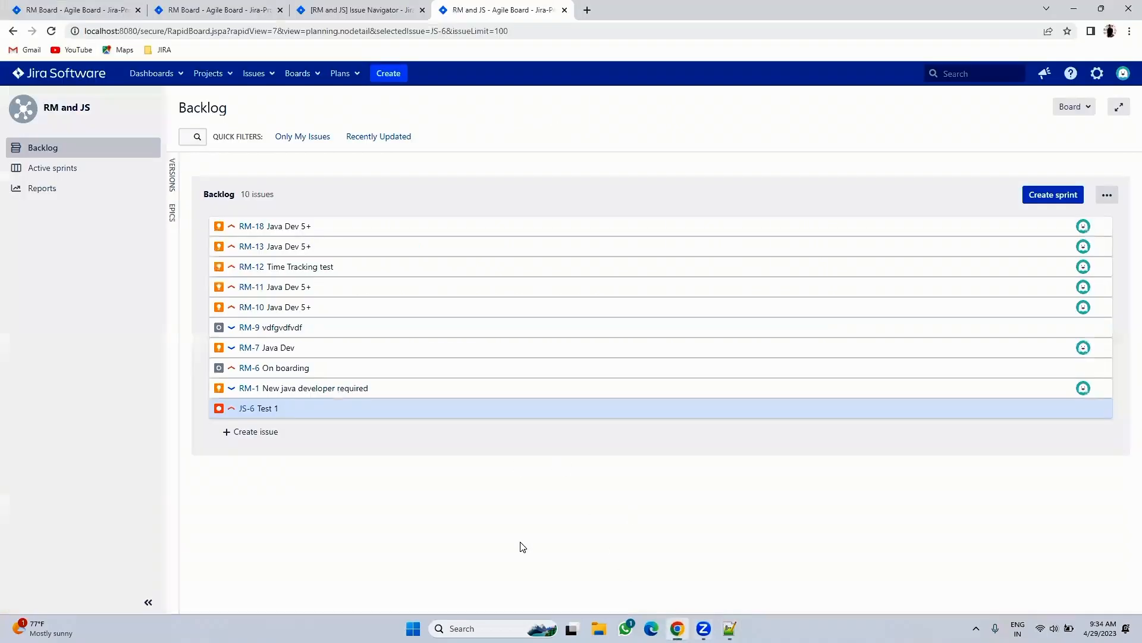
- Bring the 'RM Board - Agile Board' tab with the Resource Management backlog to the front
click(128, 6)
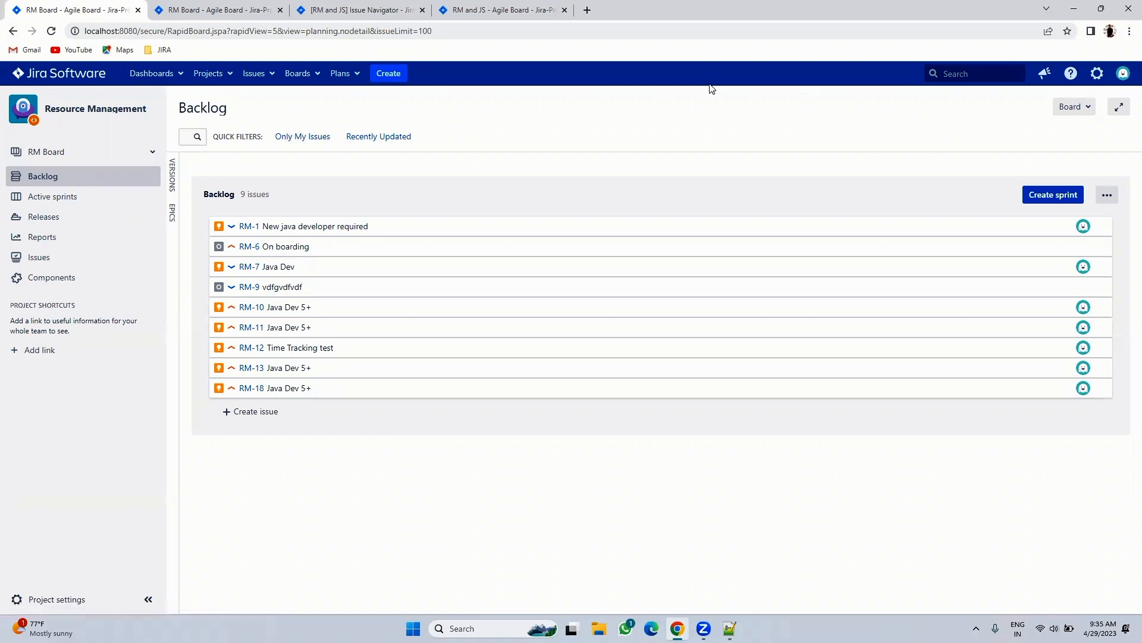
- Start a new issue in the Resource Management (RM) project with issue type New Resource
click(389, 73)
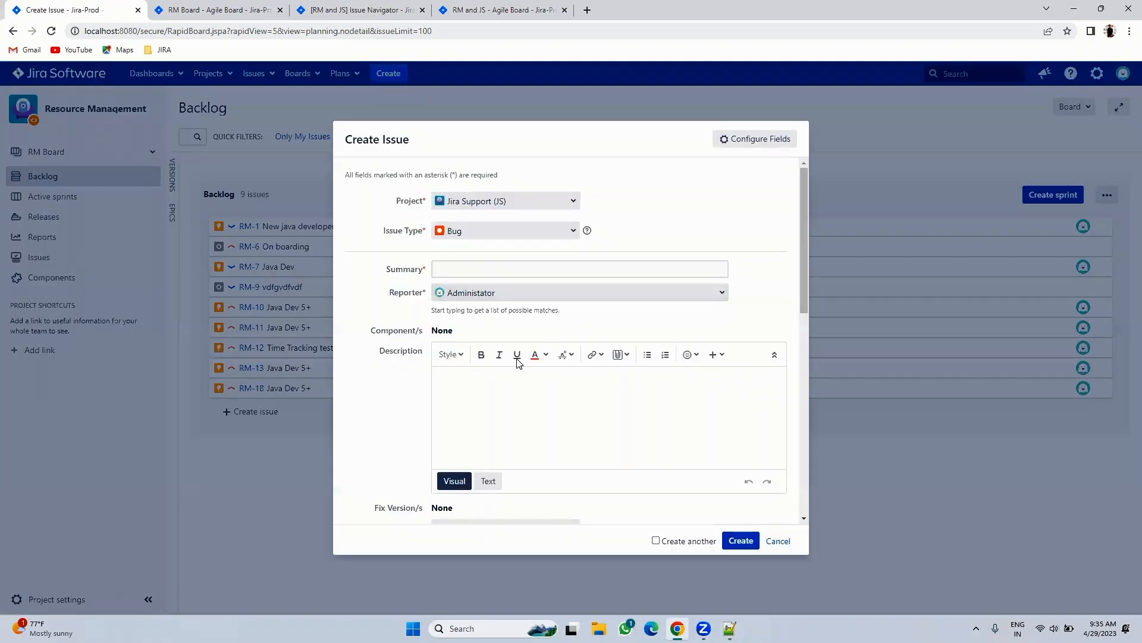
click(454, 269)
click(473, 231)
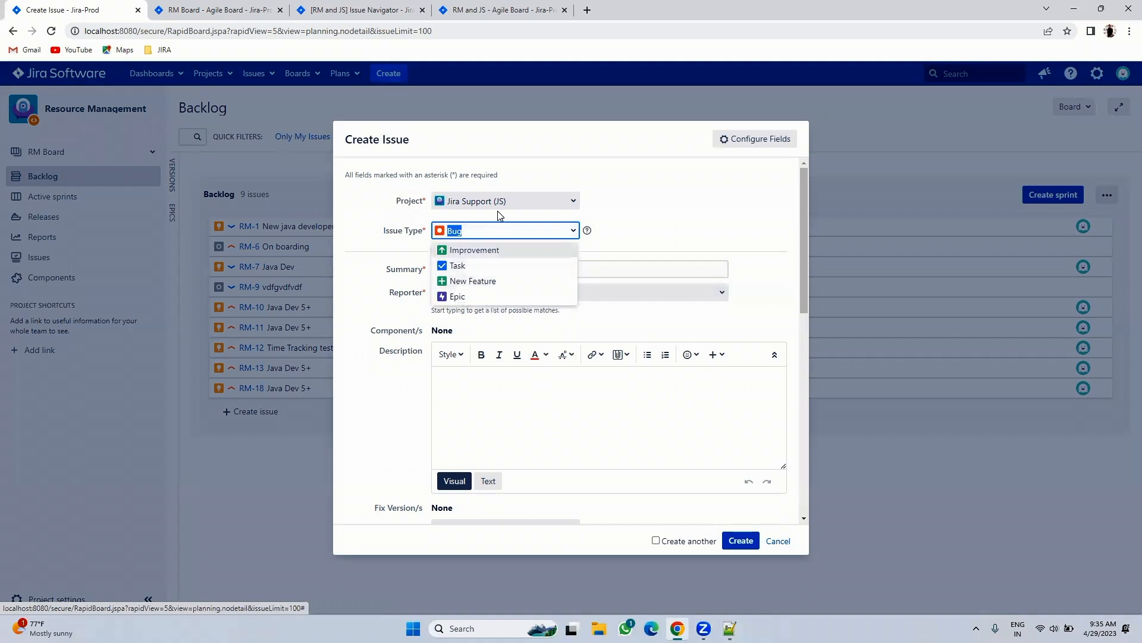
click(499, 207)
click(487, 238)
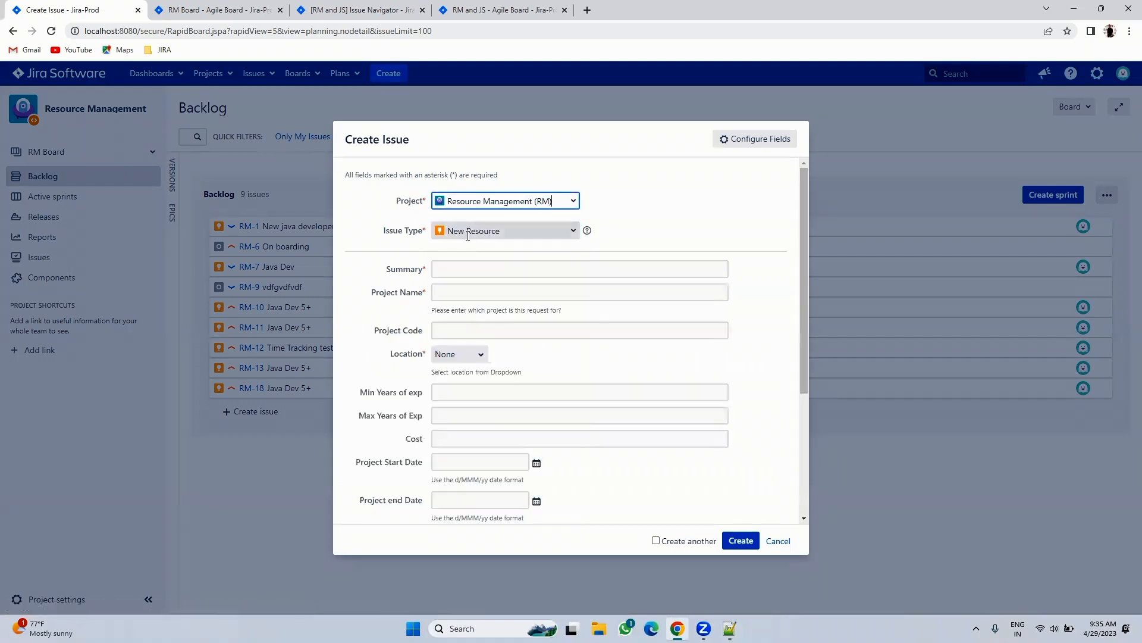
click(467, 235)
click(571, 253)
- Fill Summary 'Time Tracking test', Location Andra and the required project name, then create RM-19
click(438, 269)
click(502, 316)
click(466, 356)
click(449, 378)
scroll(536, 416, down, 3)
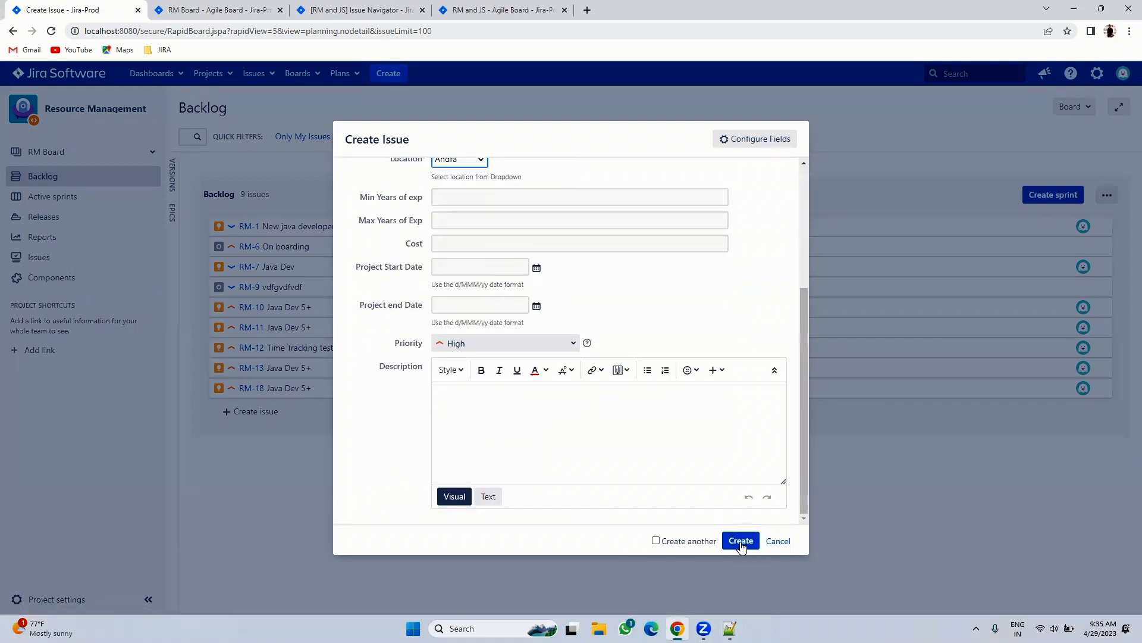
click(741, 542)
click(520, 377)
click(741, 540)
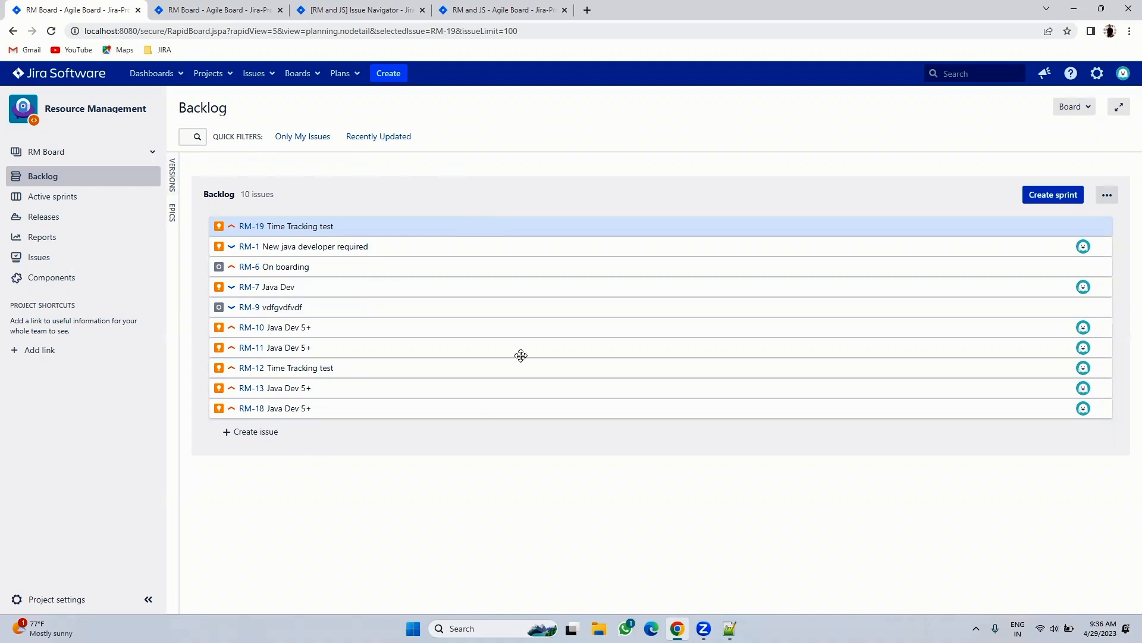
- Create sprint RM Sprint 1 with a 1-week duration, 29/Apr/23 to 06/May/23
click(1041, 195)
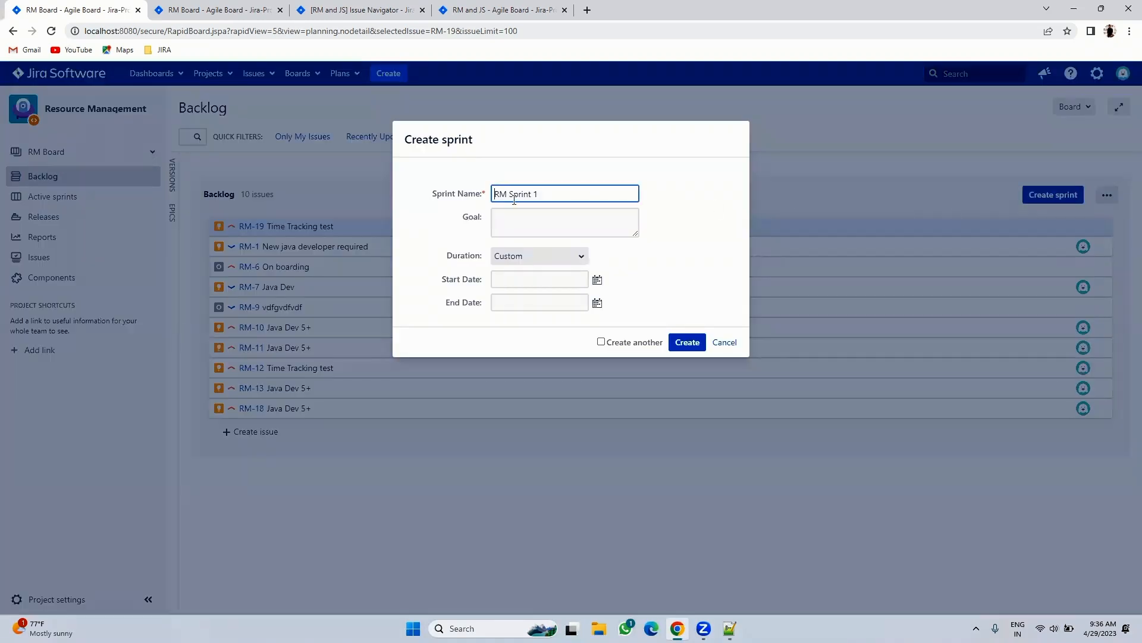
click(528, 224)
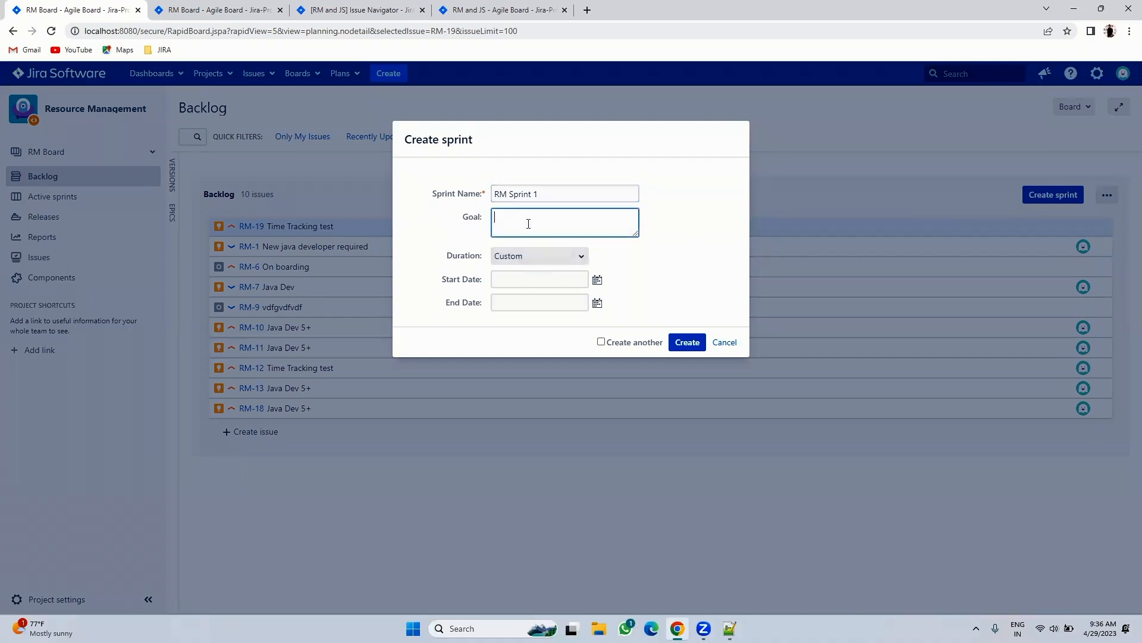
click(527, 254)
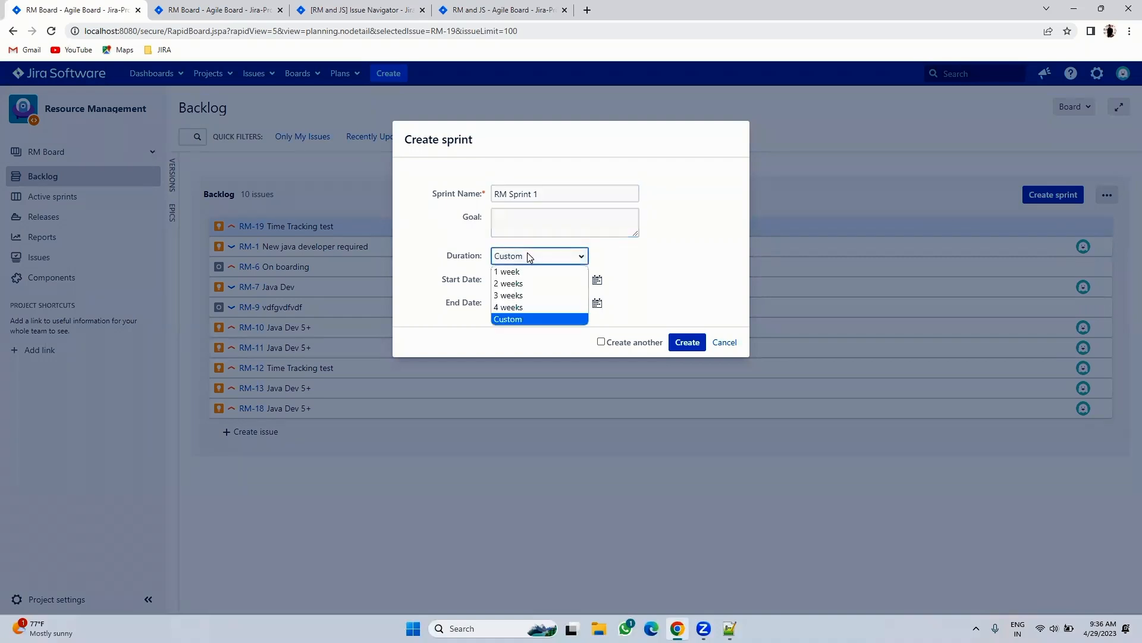
click(520, 272)
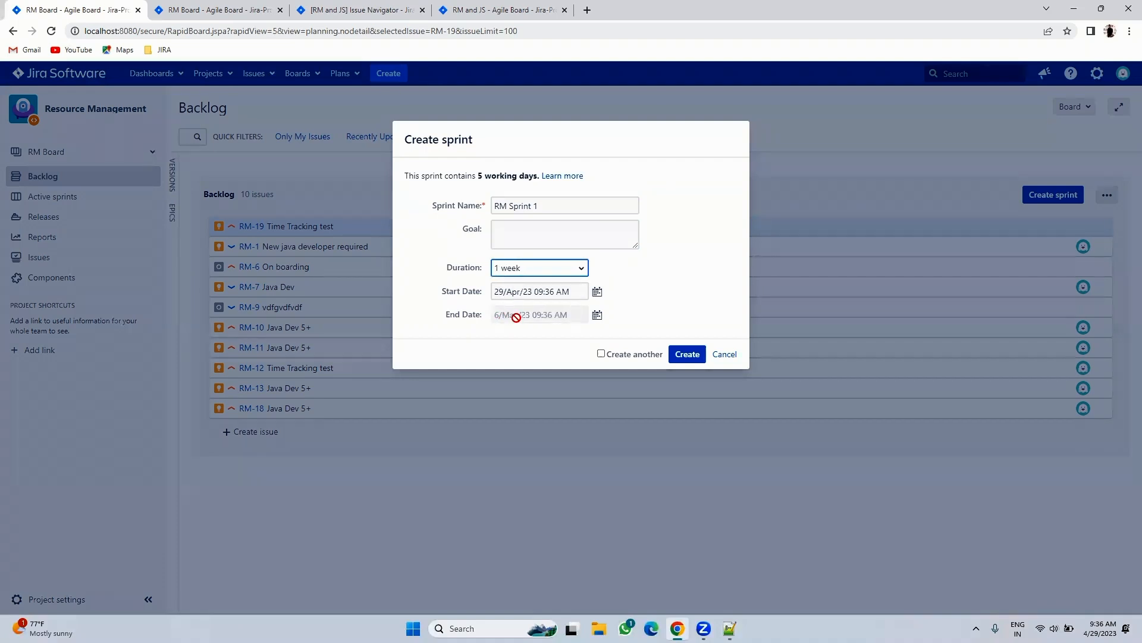
click(534, 269)
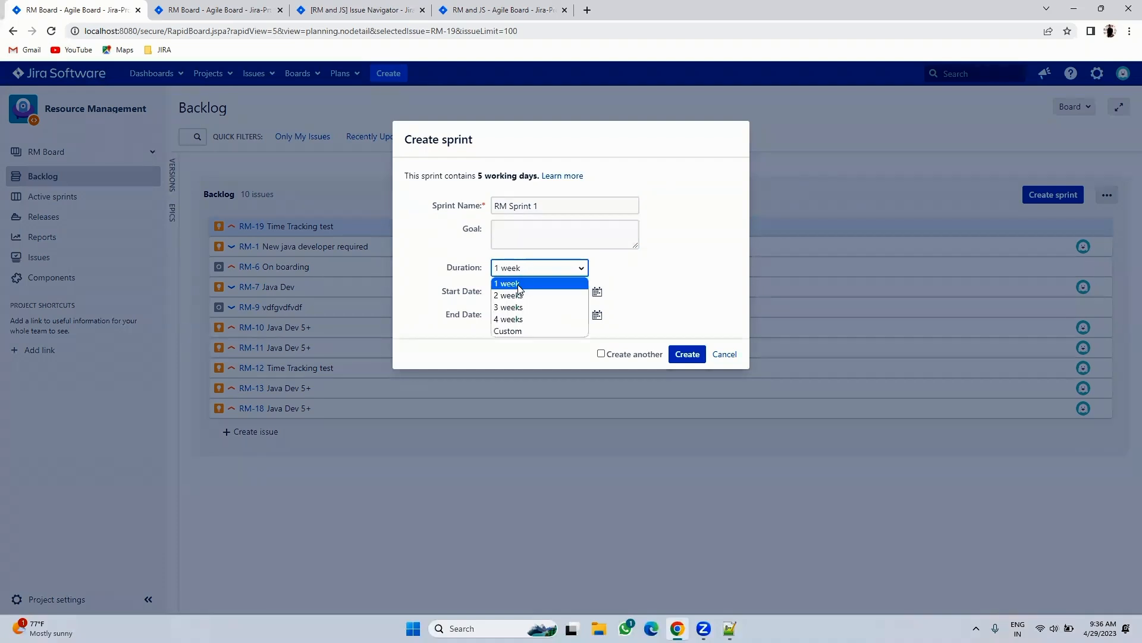
click(535, 293)
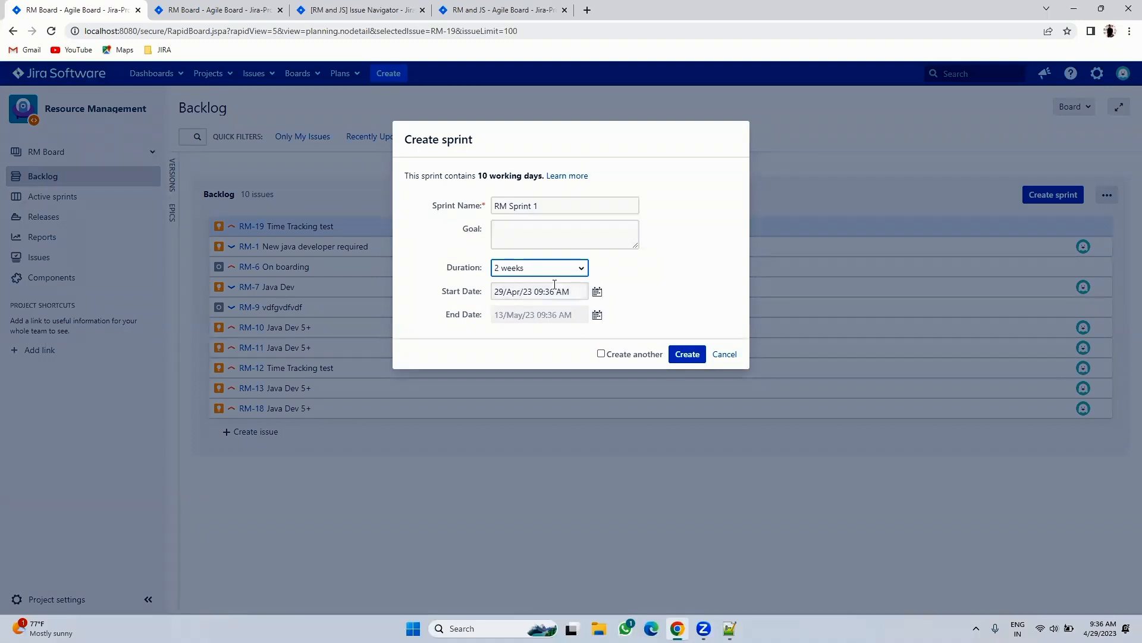
click(552, 269)
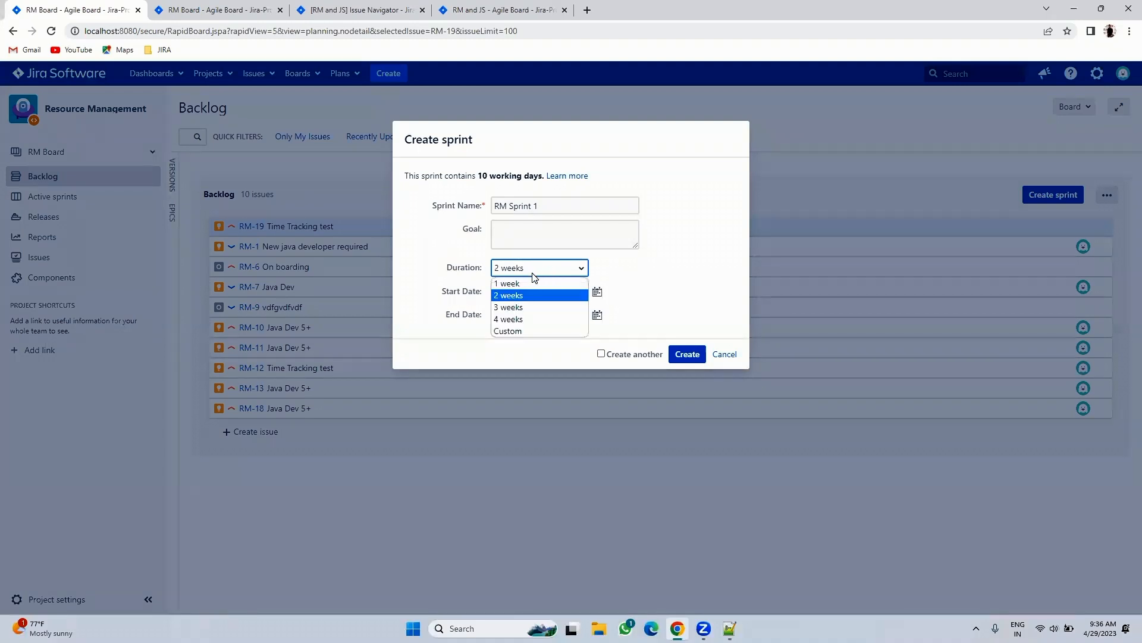
click(523, 329)
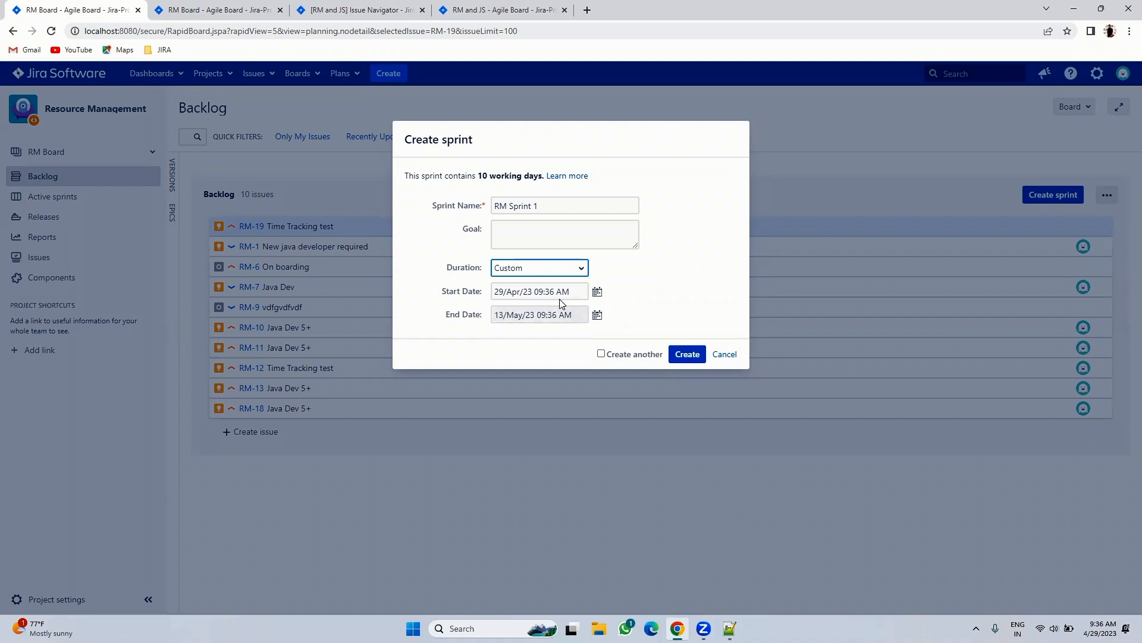
click(534, 274)
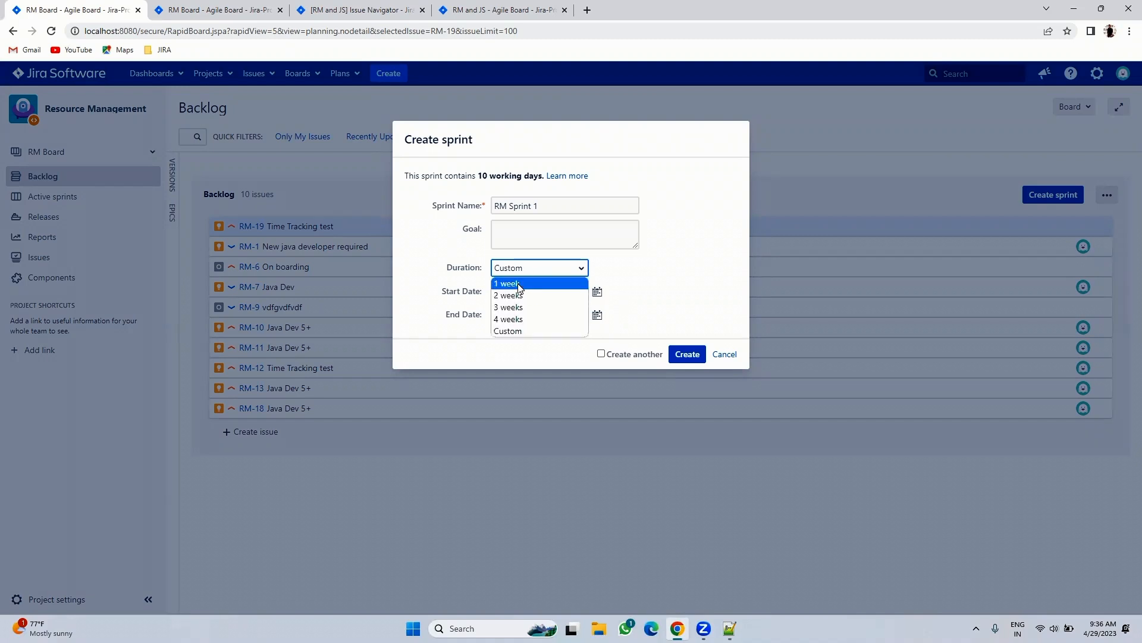
click(520, 284)
click(680, 350)
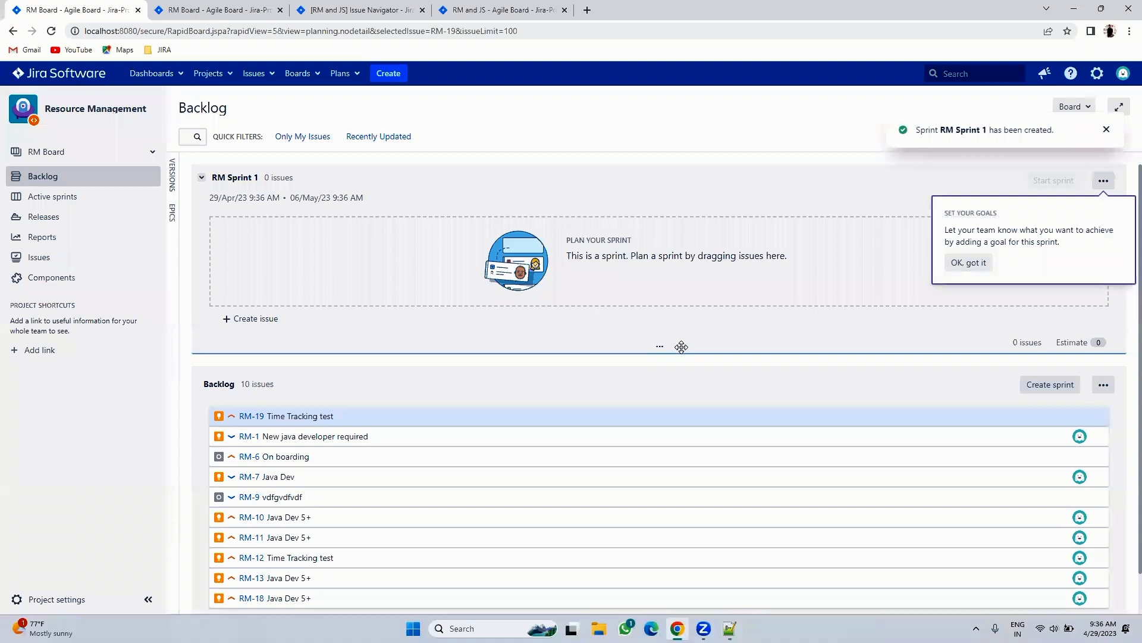
- Dismiss the sprint-goal tip and drag RM-19 'Time Tracking test' into RM Sprint 1
click(958, 263)
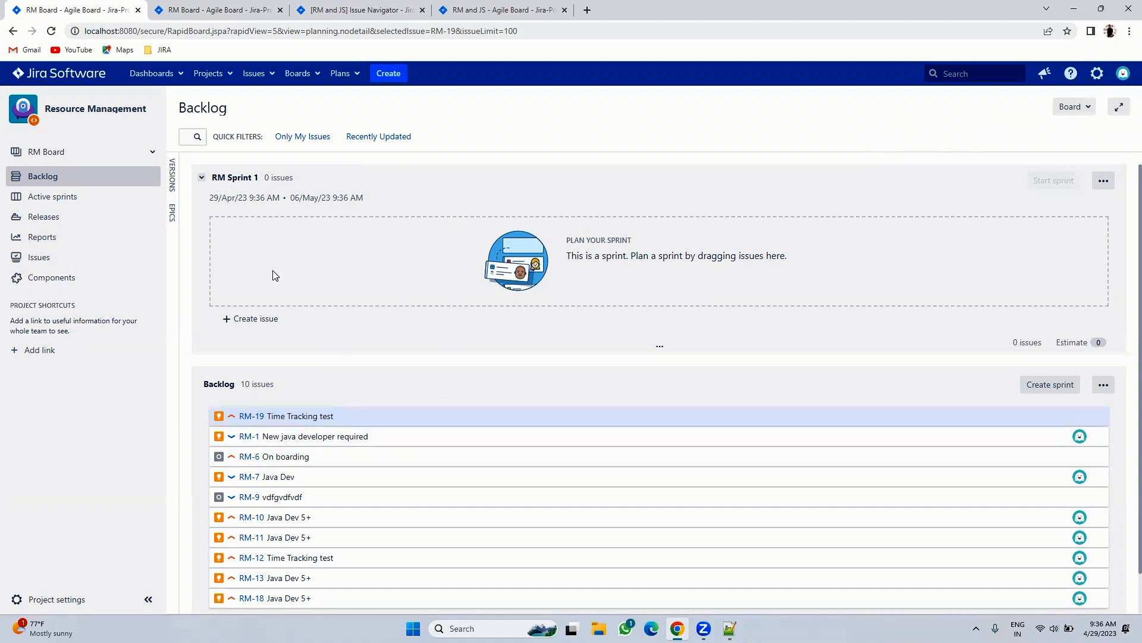
drag(210, 197, 366, 194)
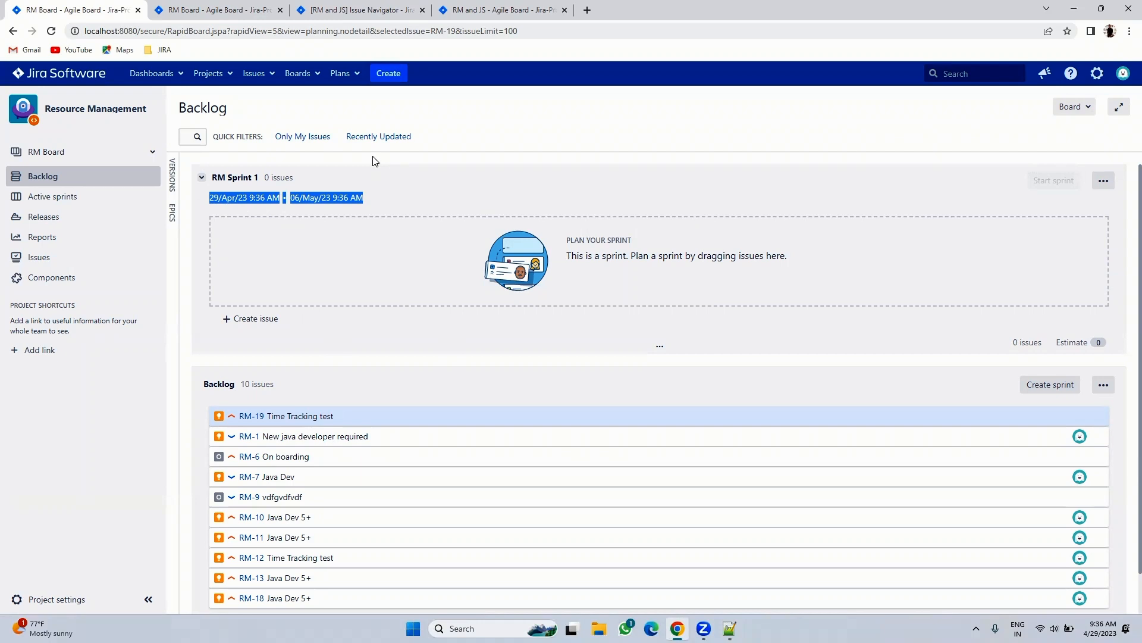
click(306, 201)
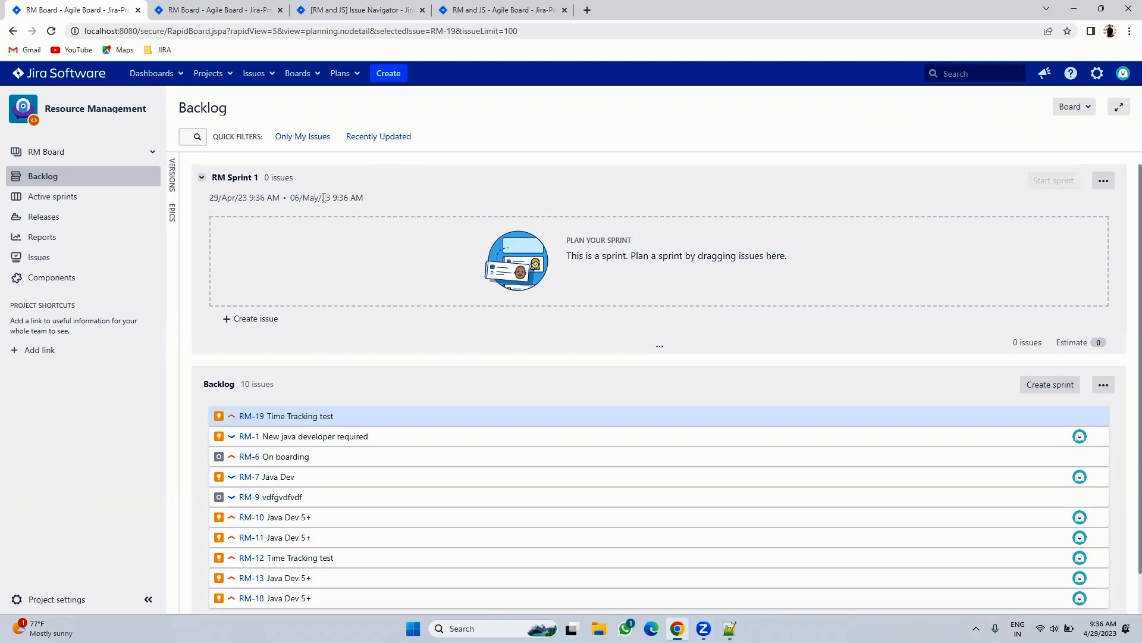
drag(291, 203, 369, 201)
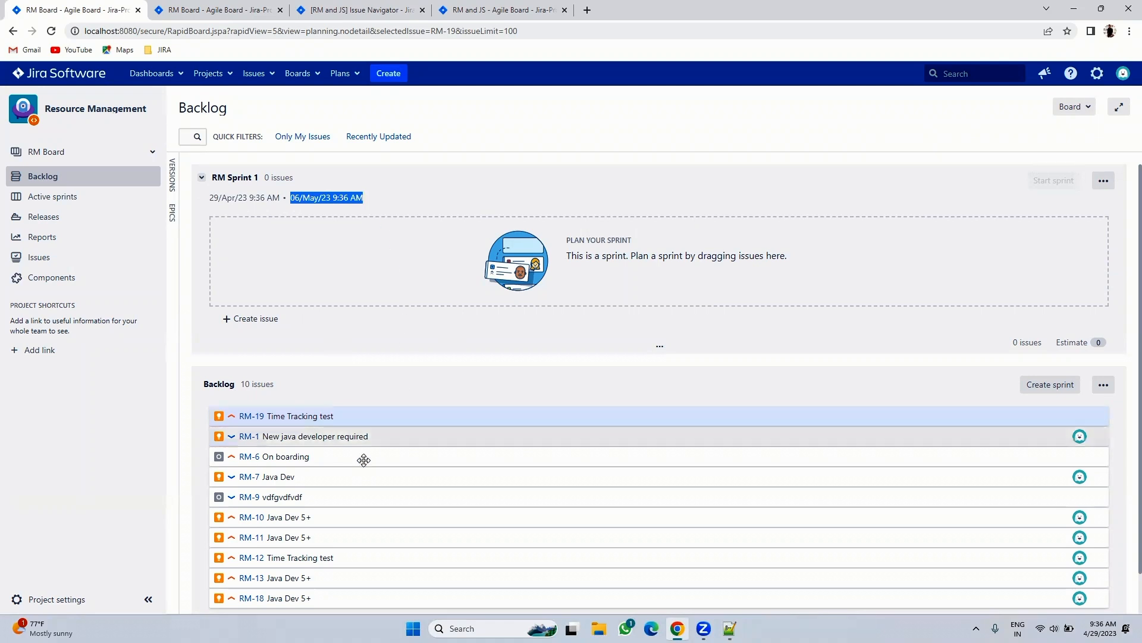
drag(351, 417, 355, 230)
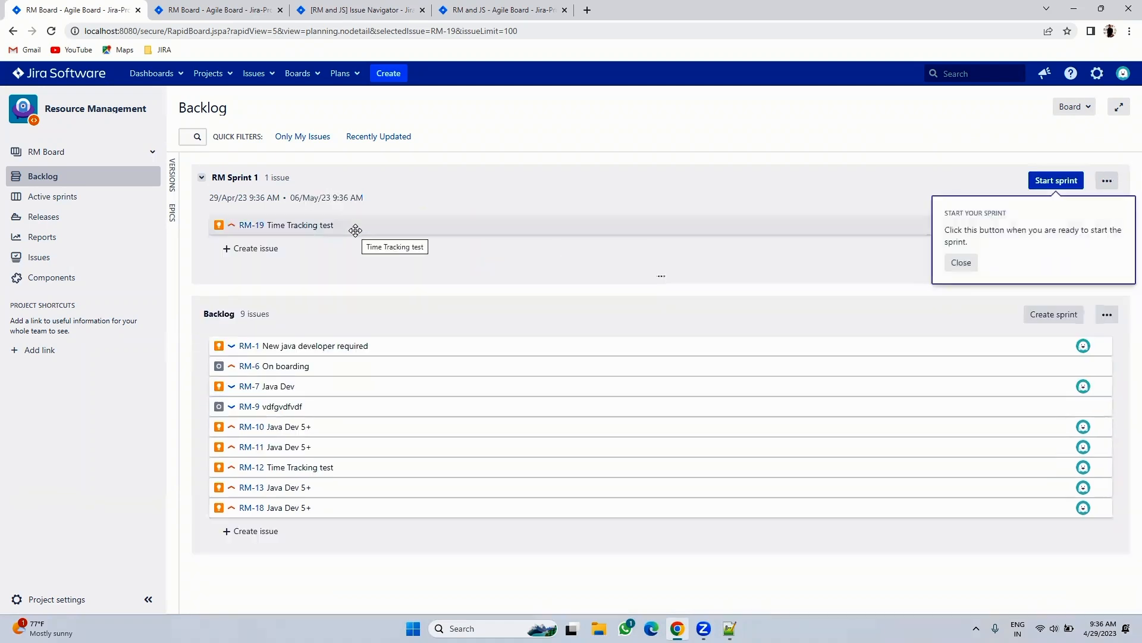
- Open RM-1 in its own tab, move it into RM Sprint 1, and reload its page to confirm
right_click(248, 355)
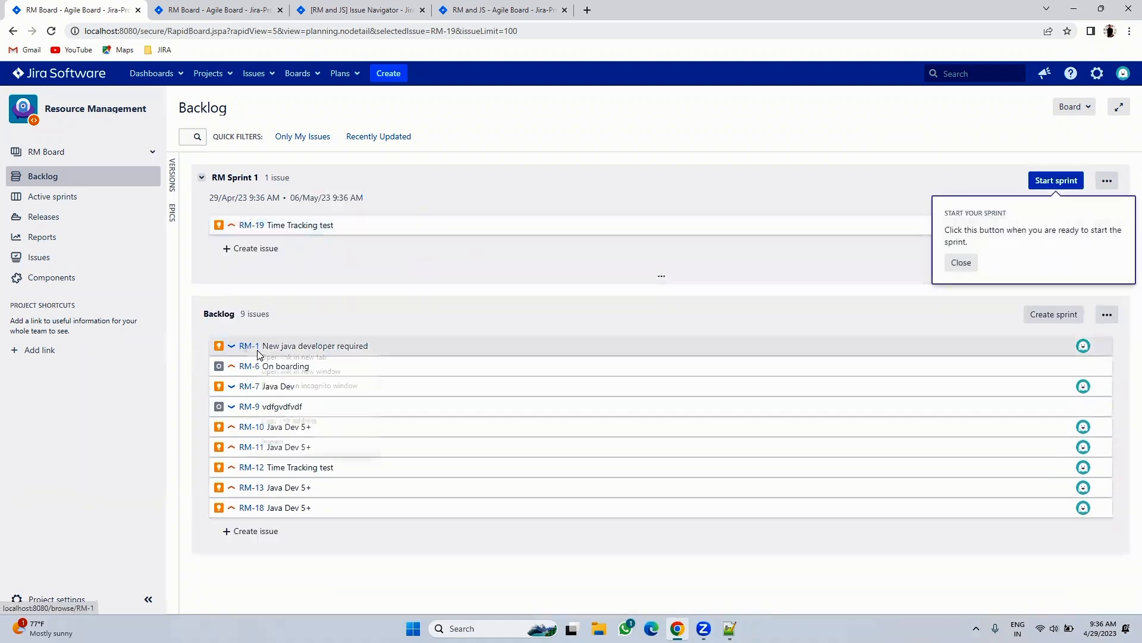
click(280, 362)
click(633, 5)
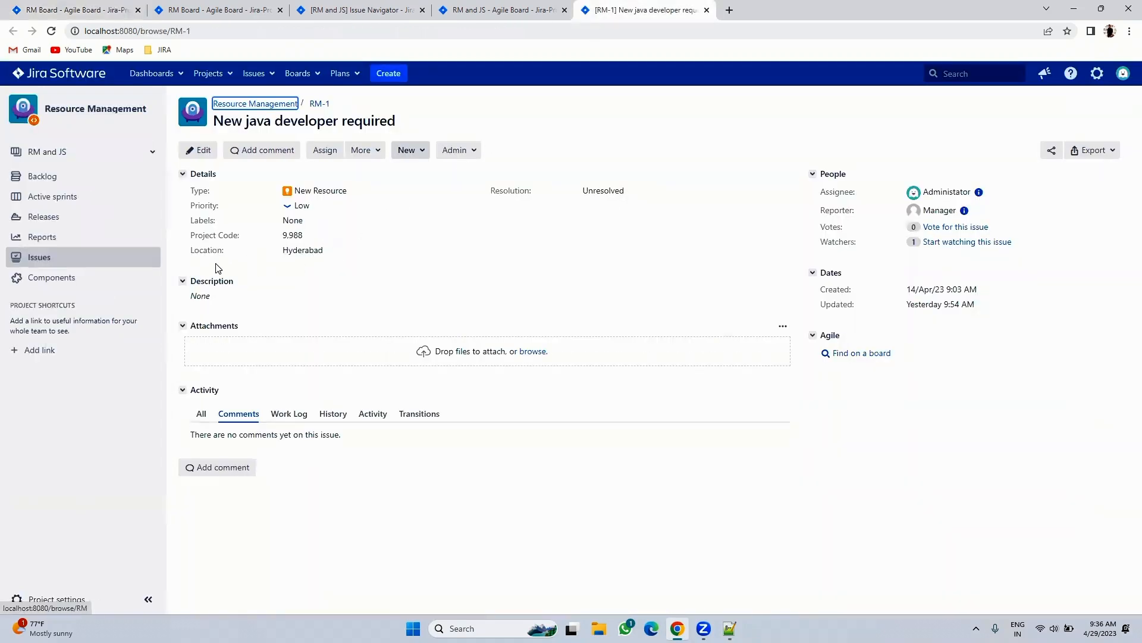
click(101, 7)
drag(310, 347, 310, 244)
click(643, 6)
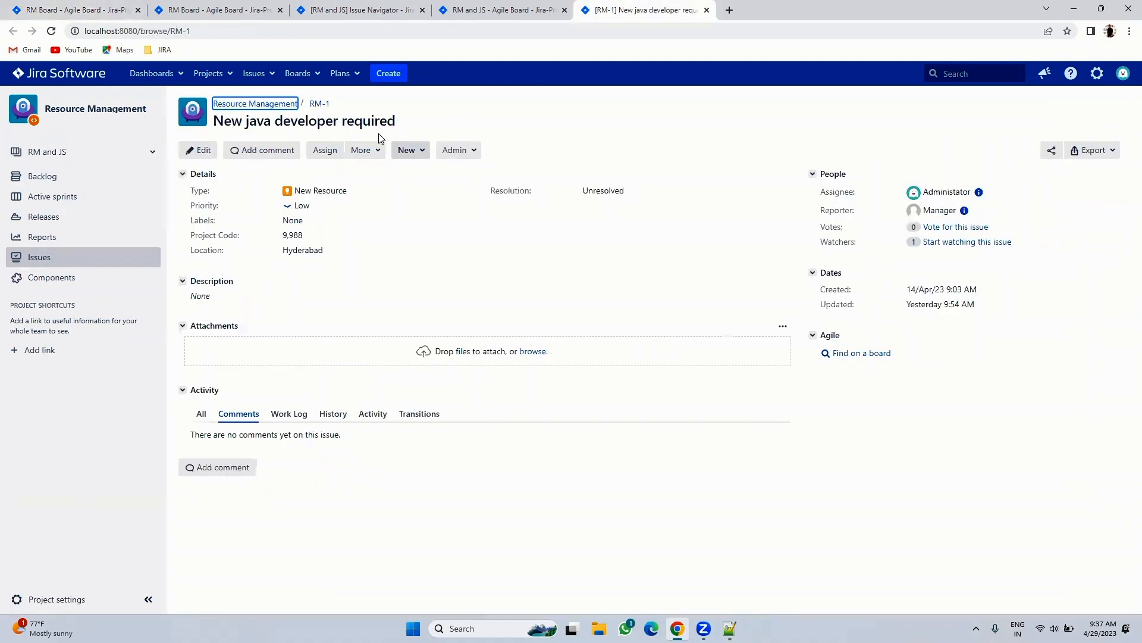
click(319, 104)
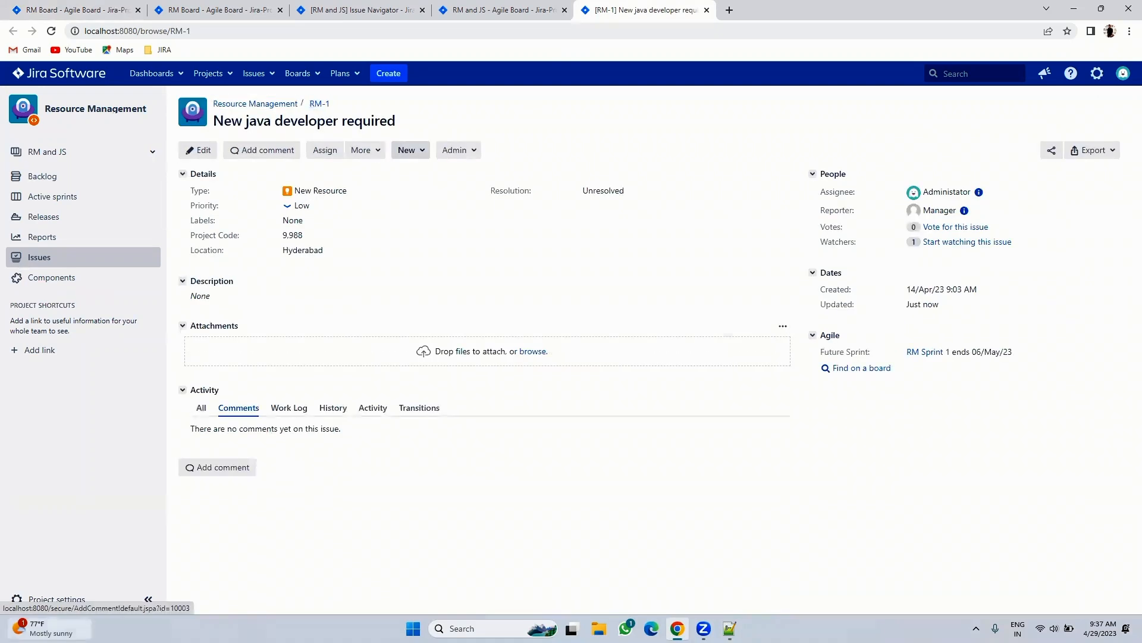
right_click(52, 599)
click(95, 505)
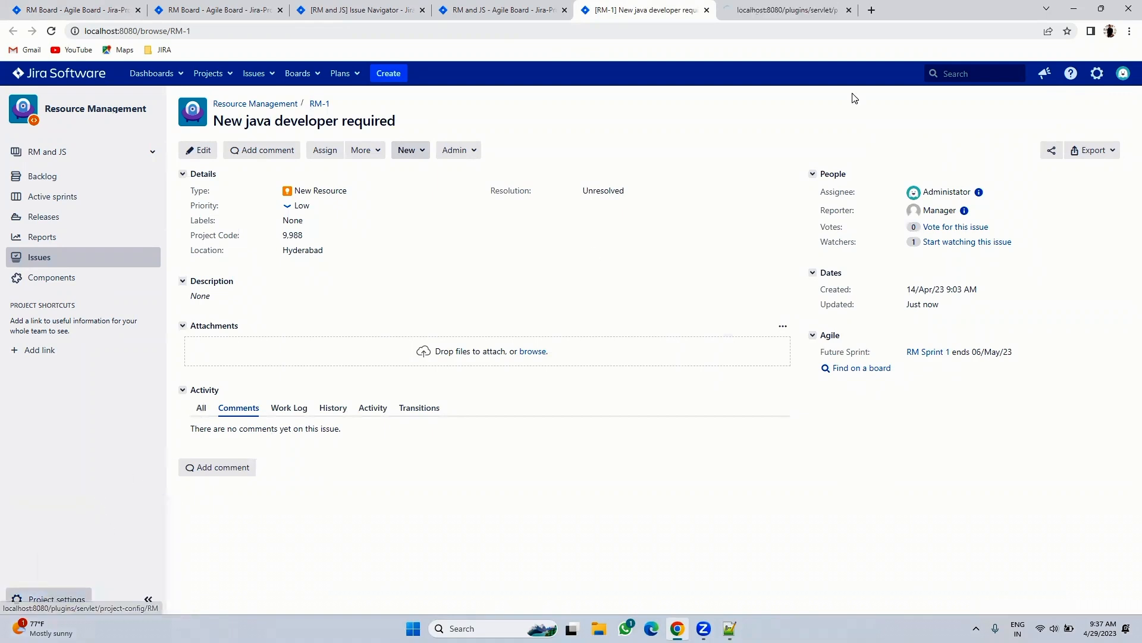
- Open the New Resource Workflow from project settings, confirming administrator access, then close it
click(789, 9)
scroll(466, 432, down, 1)
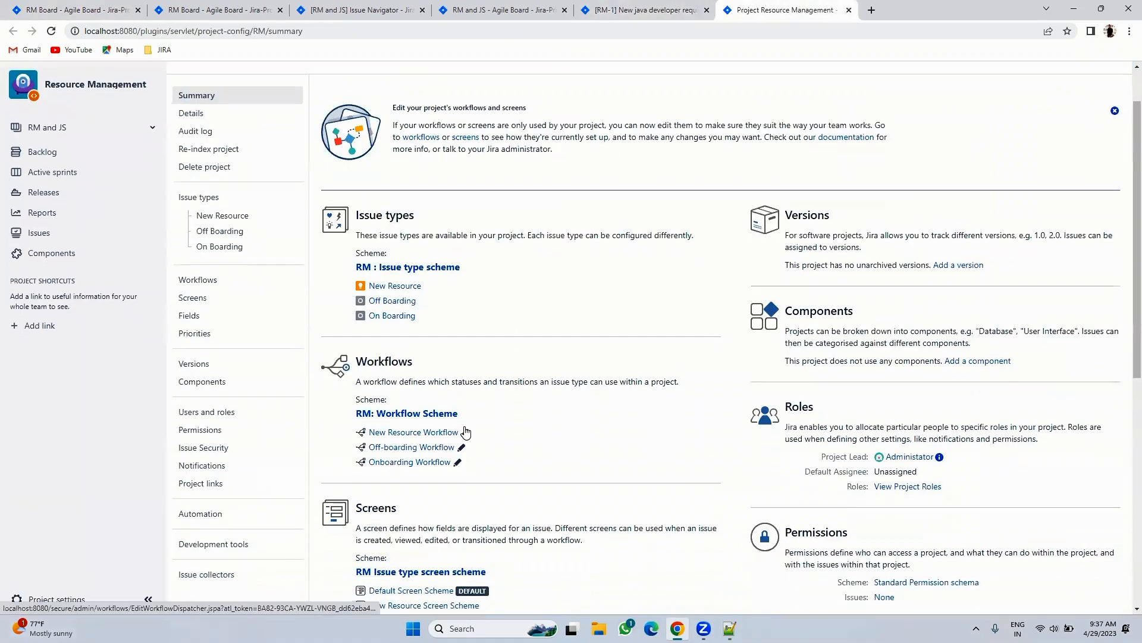
click(466, 432)
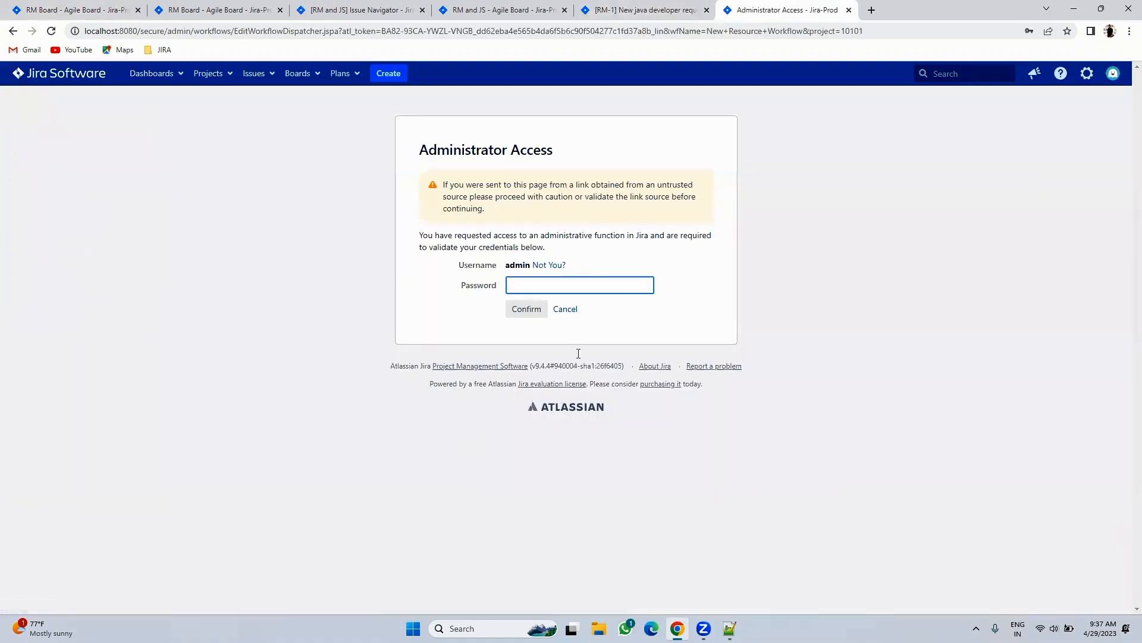
click(564, 290)
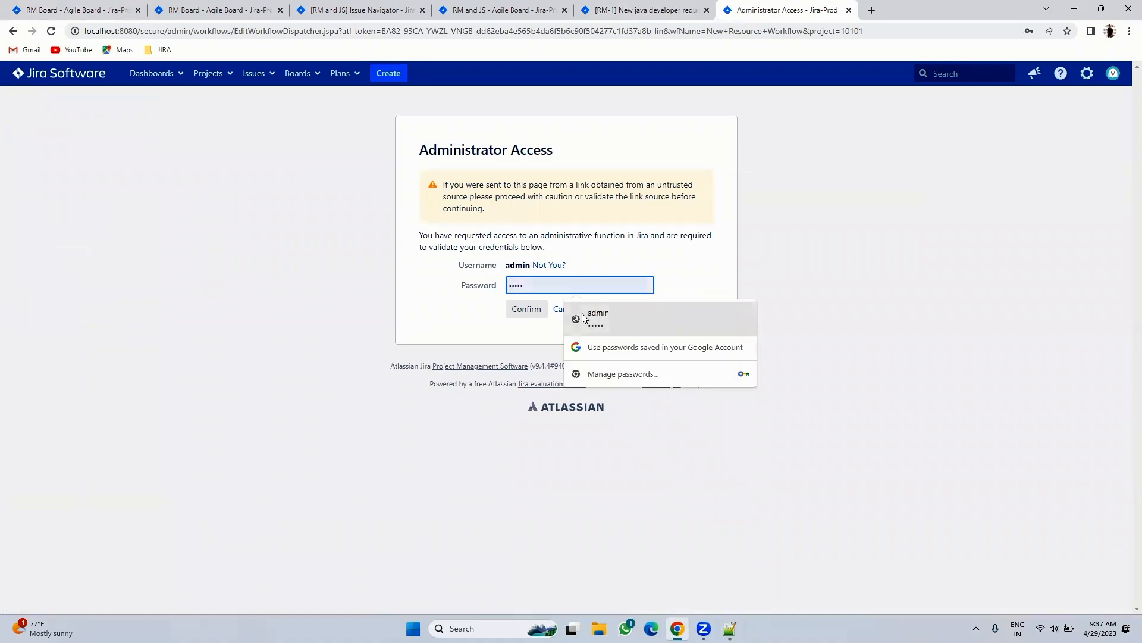
click(582, 314)
click(528, 310)
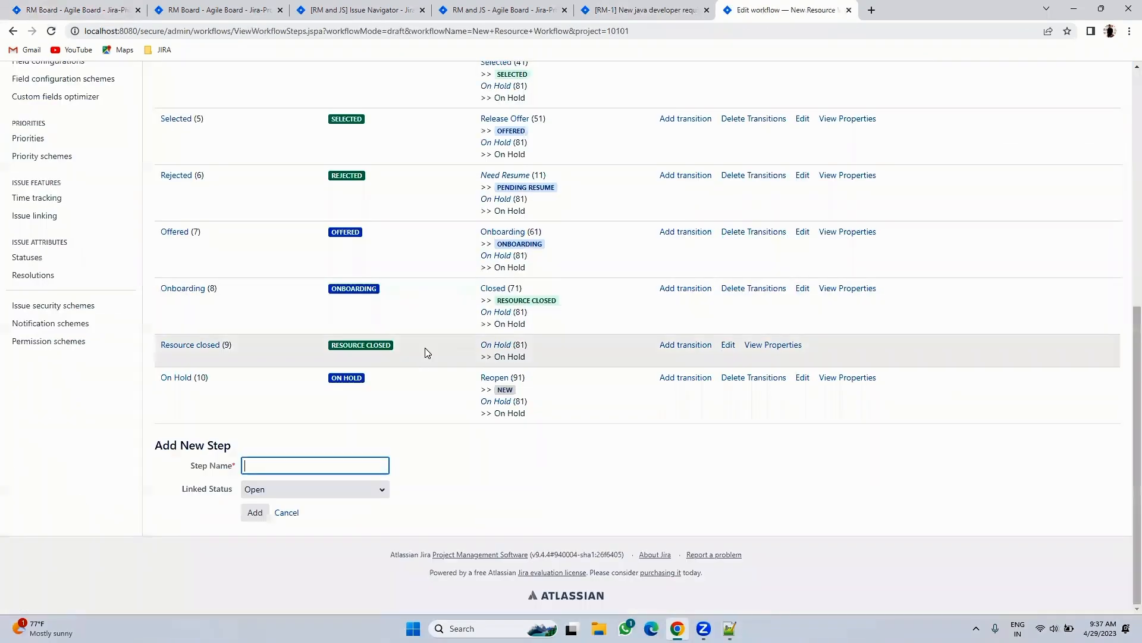
click(849, 10)
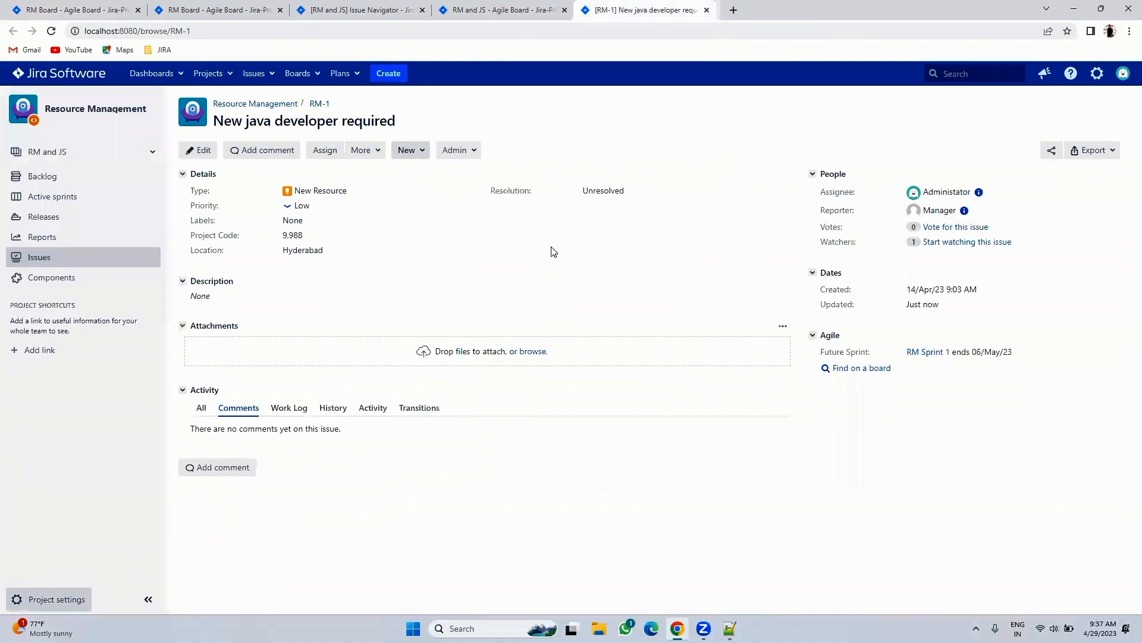
- Open project settings in a new tab and reach the New Resource View Screen via its screen scheme
right_click(39, 598)
click(102, 503)
key(ctrl+Tab)
scroll(499, 410, down, 2)
scroll(498, 410, down, 2)
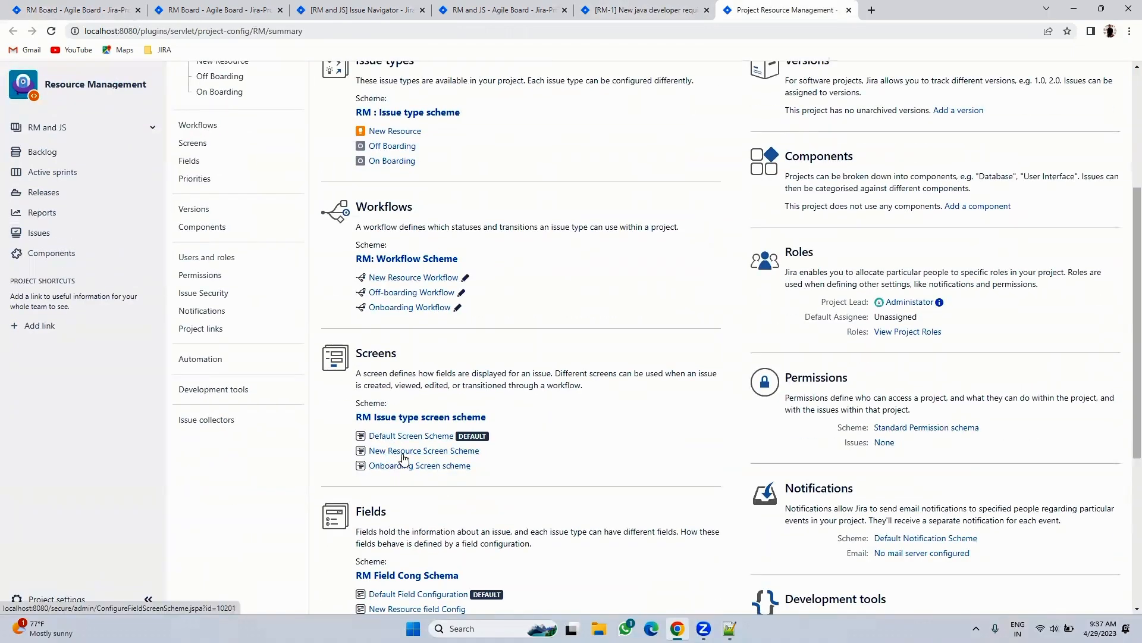
click(403, 456)
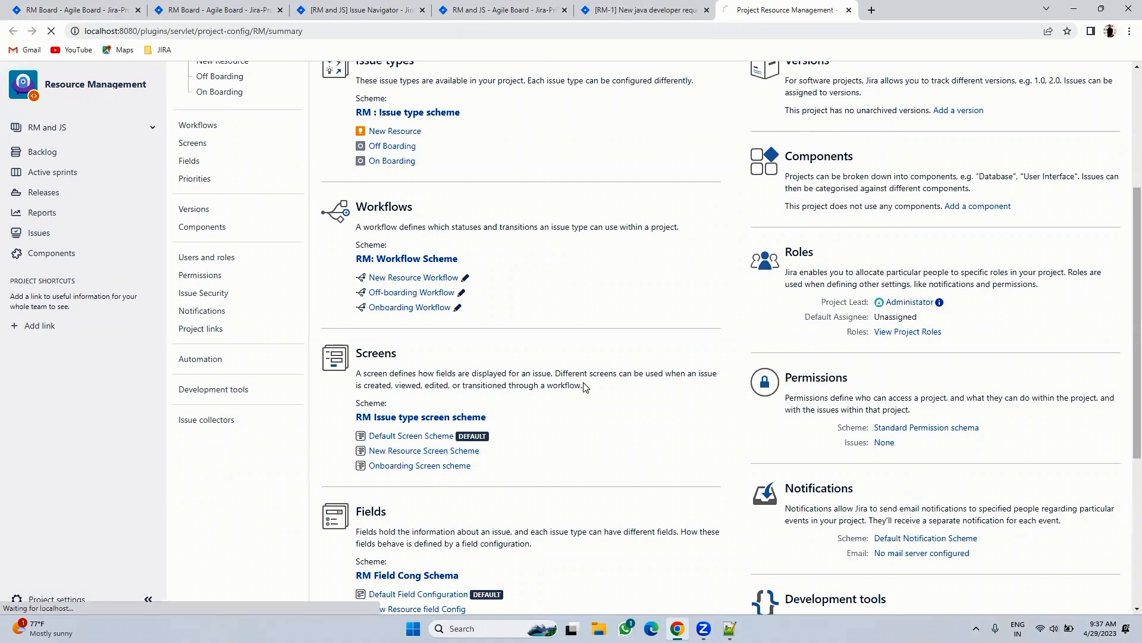
click(419, 381)
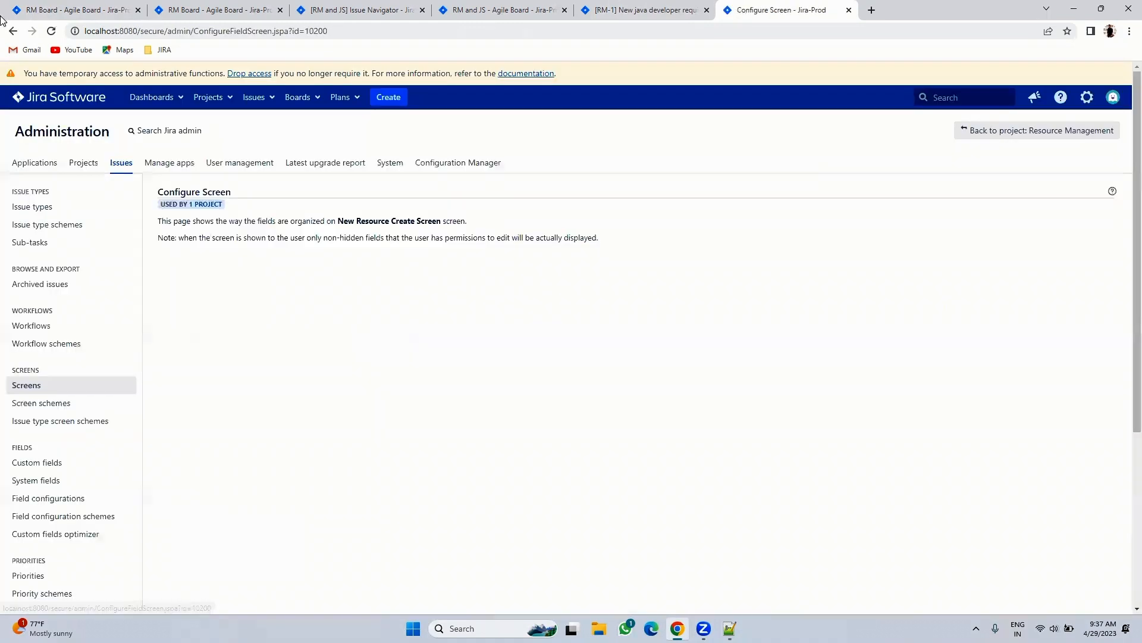
click(11, 31)
click(405, 417)
- Type 'sp' in Field name to add Sprint to the New Resource View Screen
scroll(314, 469, down, 4)
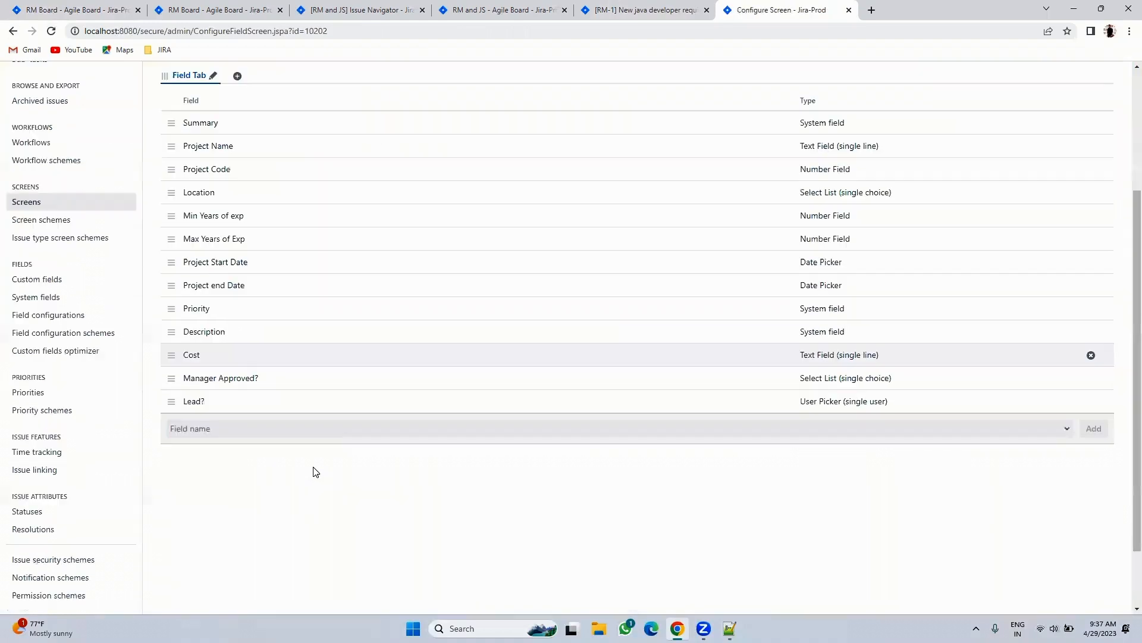
click(205, 354)
text(sp)
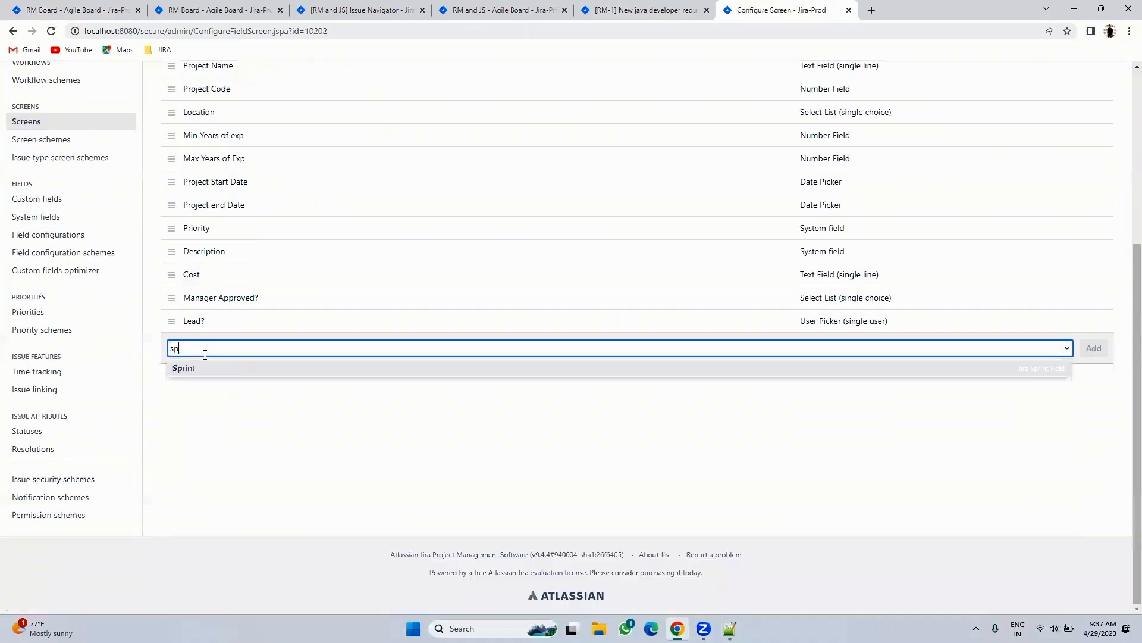
key(Return)
key(Return)
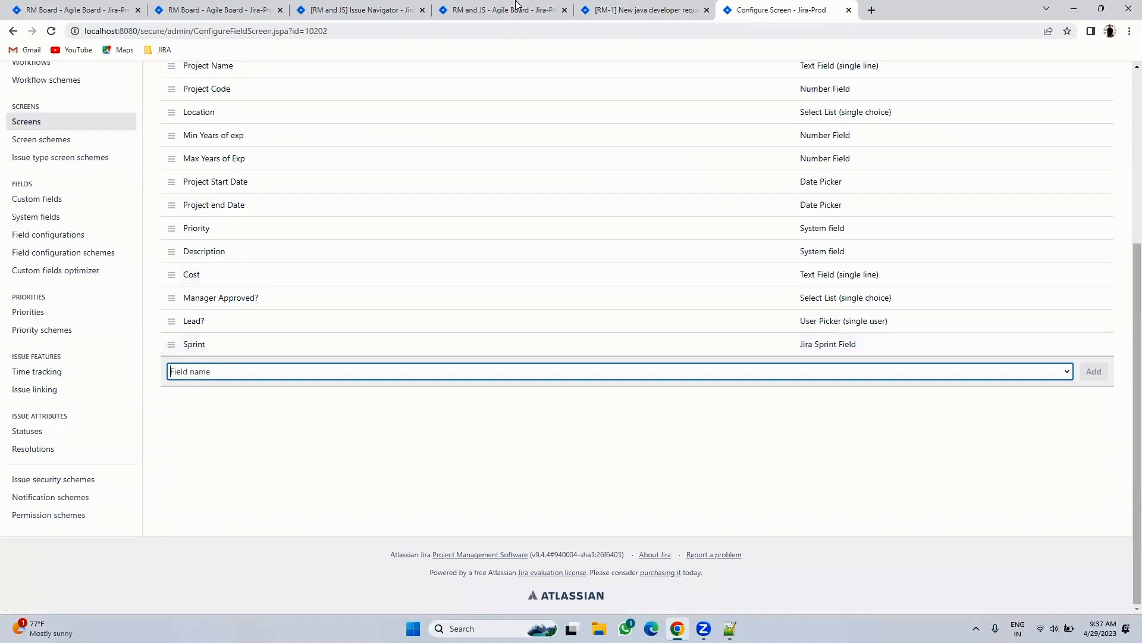
click(634, 8)
- Reload RM-1 to show its Sprint field, open RM-7 in a tab, and drag RM-7 into RM Sprint 1
click(319, 104)
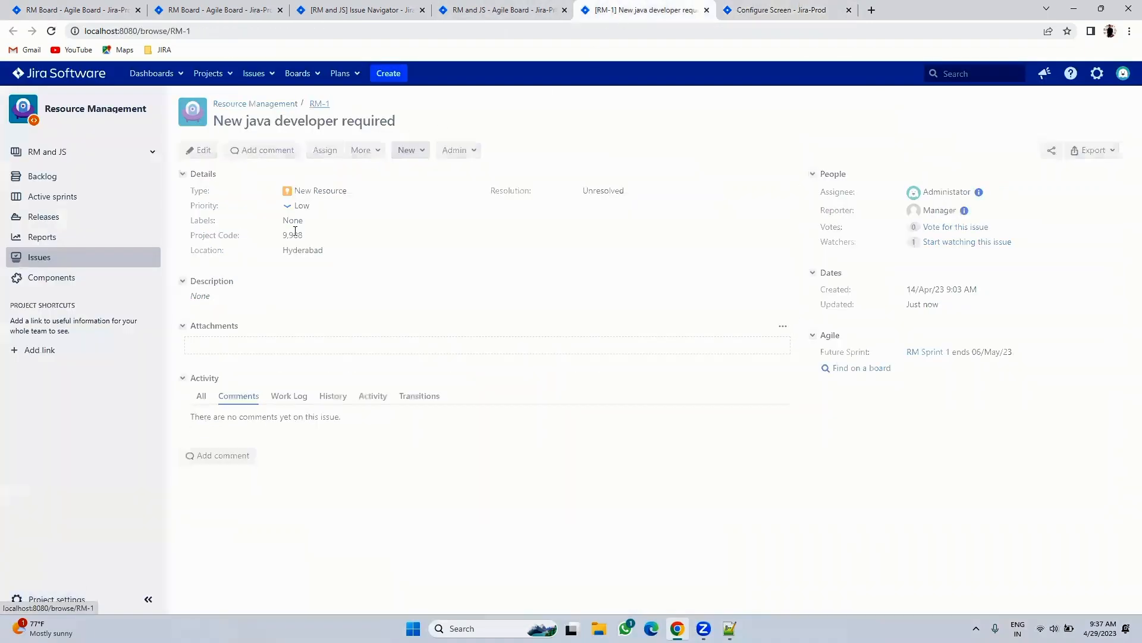
click(314, 266)
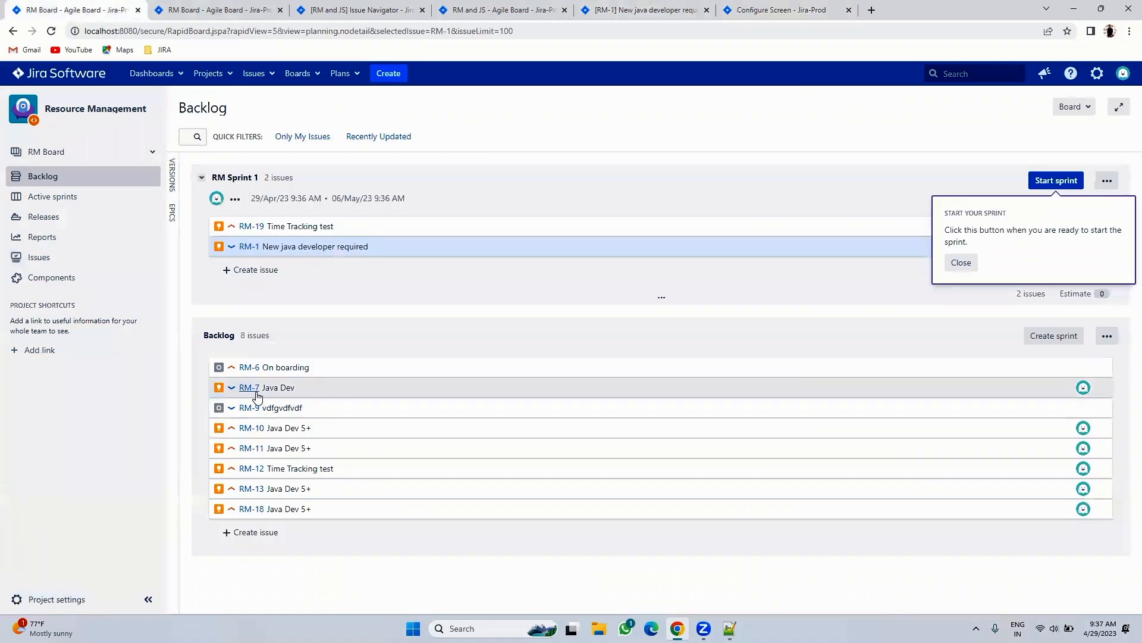
right_click(257, 396)
click(286, 402)
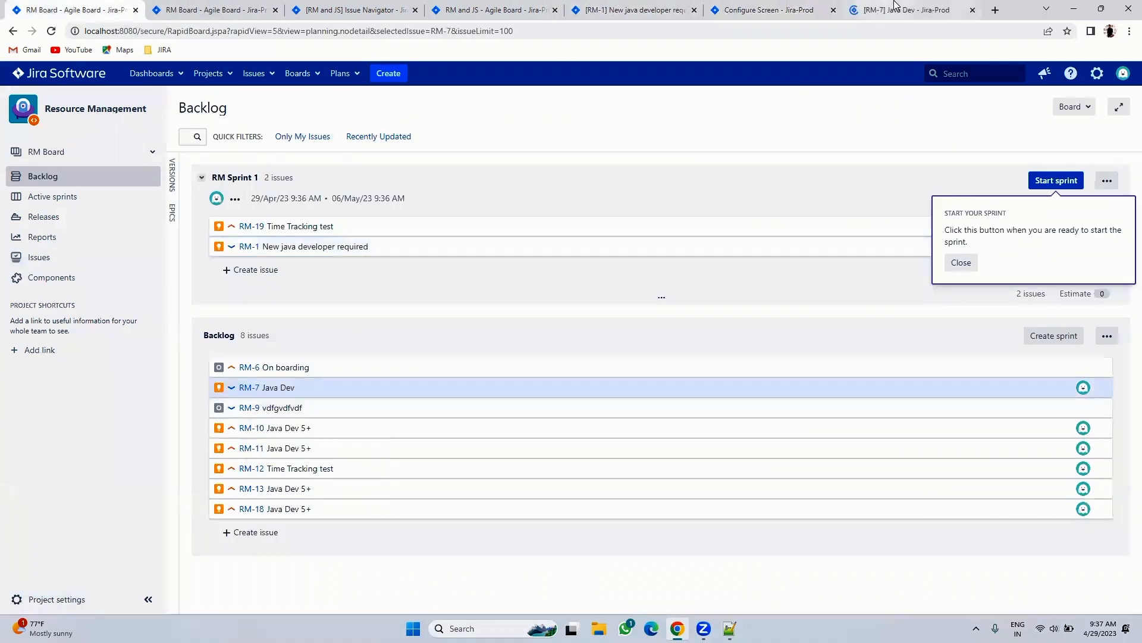
click(895, 6)
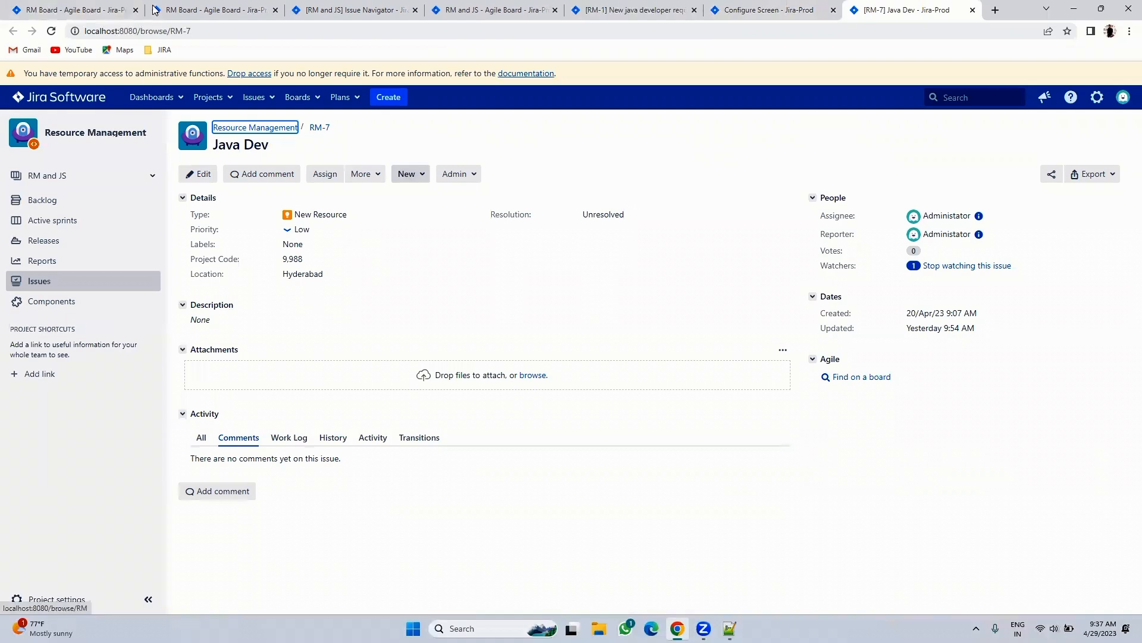
click(77, 10)
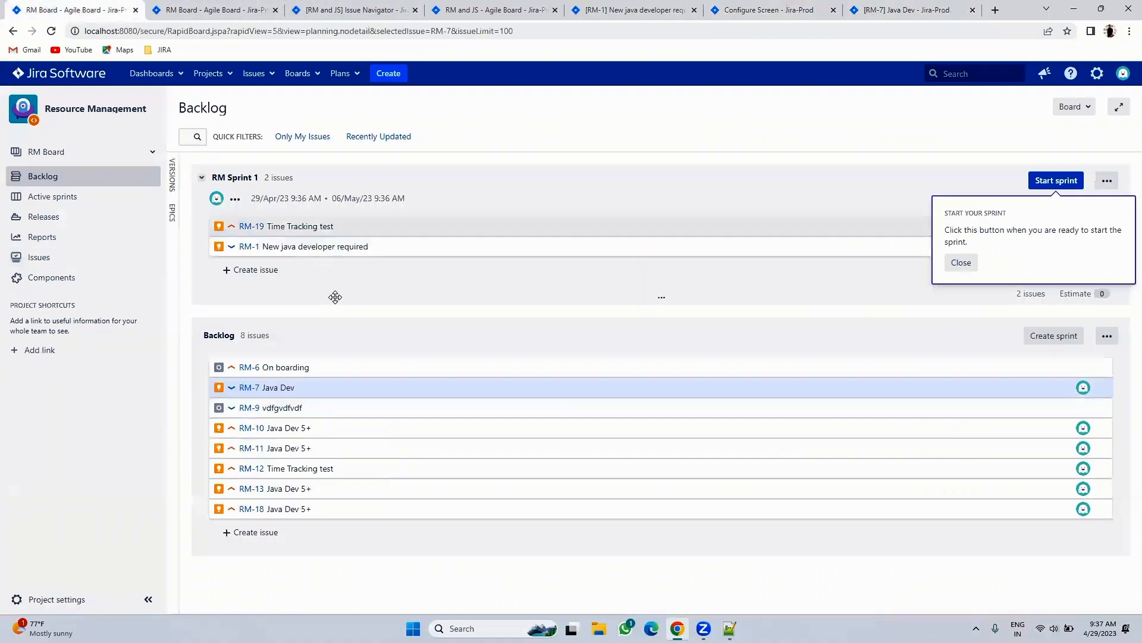
drag(334, 387, 326, 259)
- Reload RM-7 and check its History tab for the Sprint change to RM Sprint 1
click(930, 5)
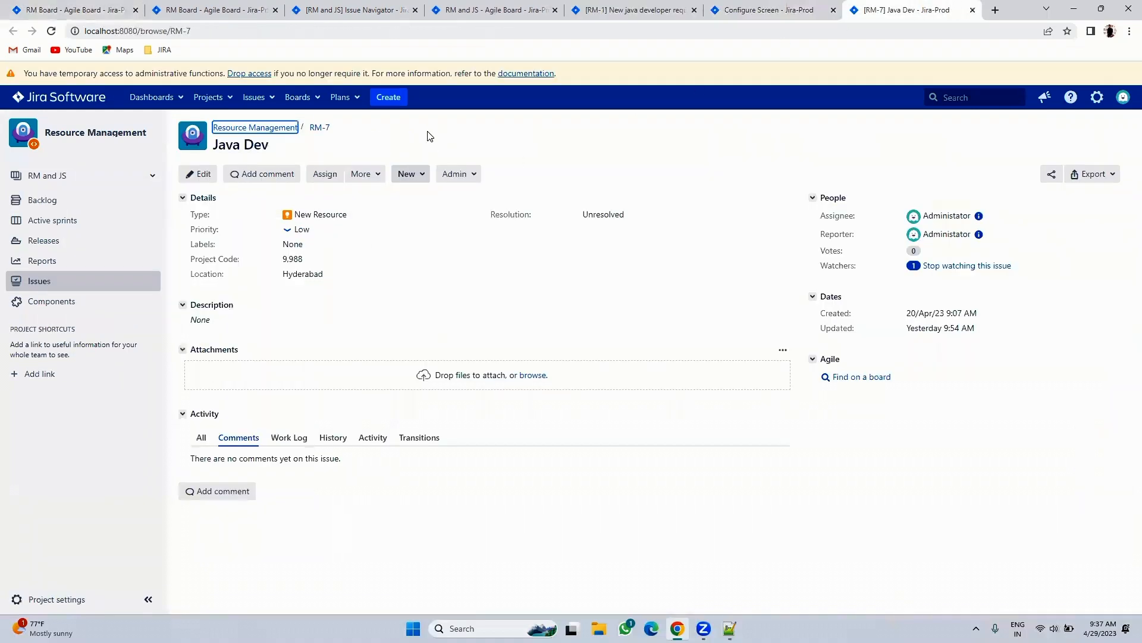
click(319, 128)
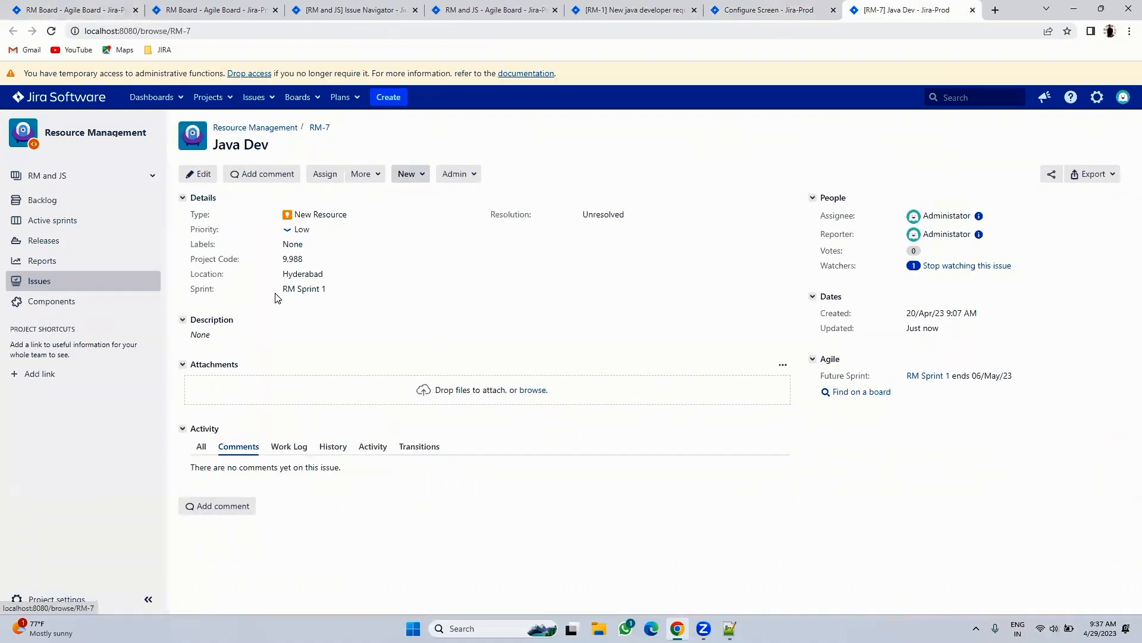
click(89, 9)
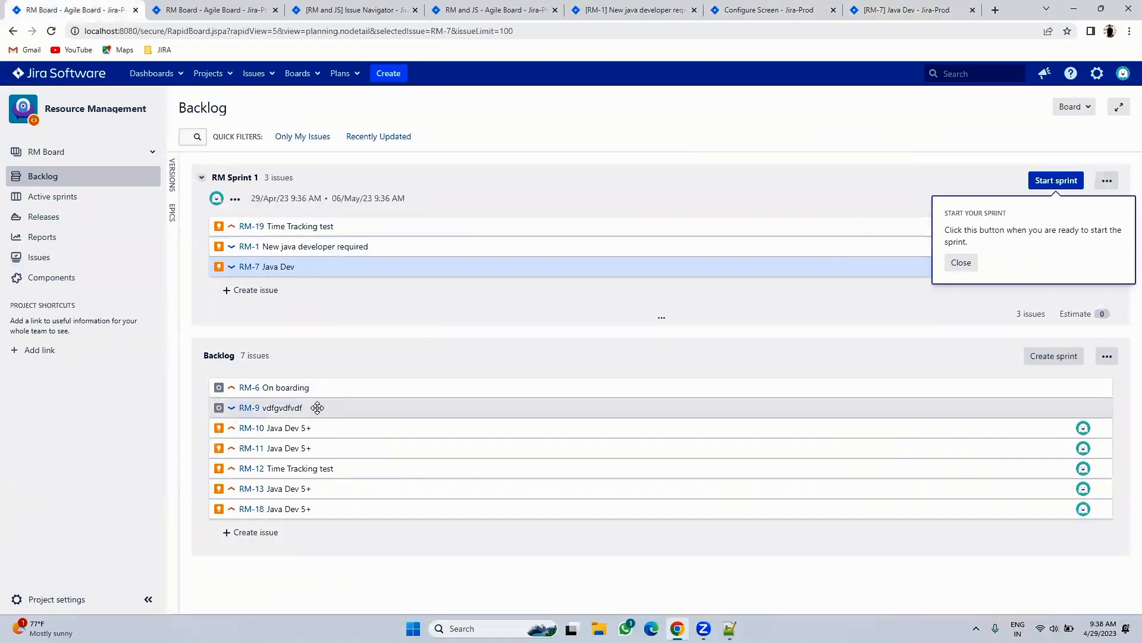
click(893, 9)
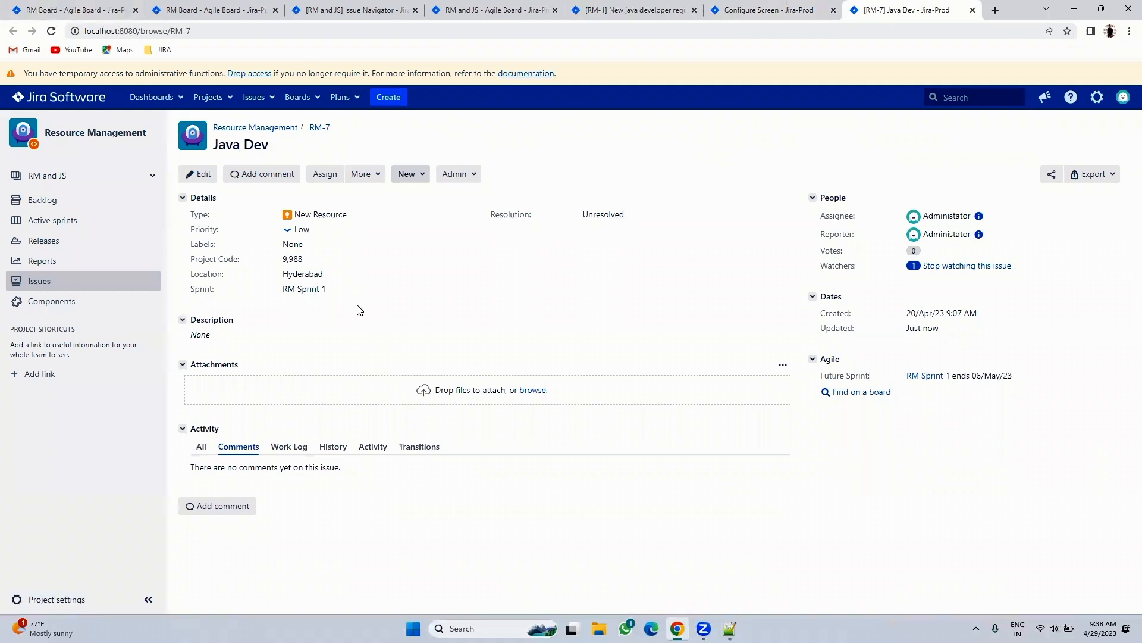
click(332, 447)
scroll(369, 399, down, 2)
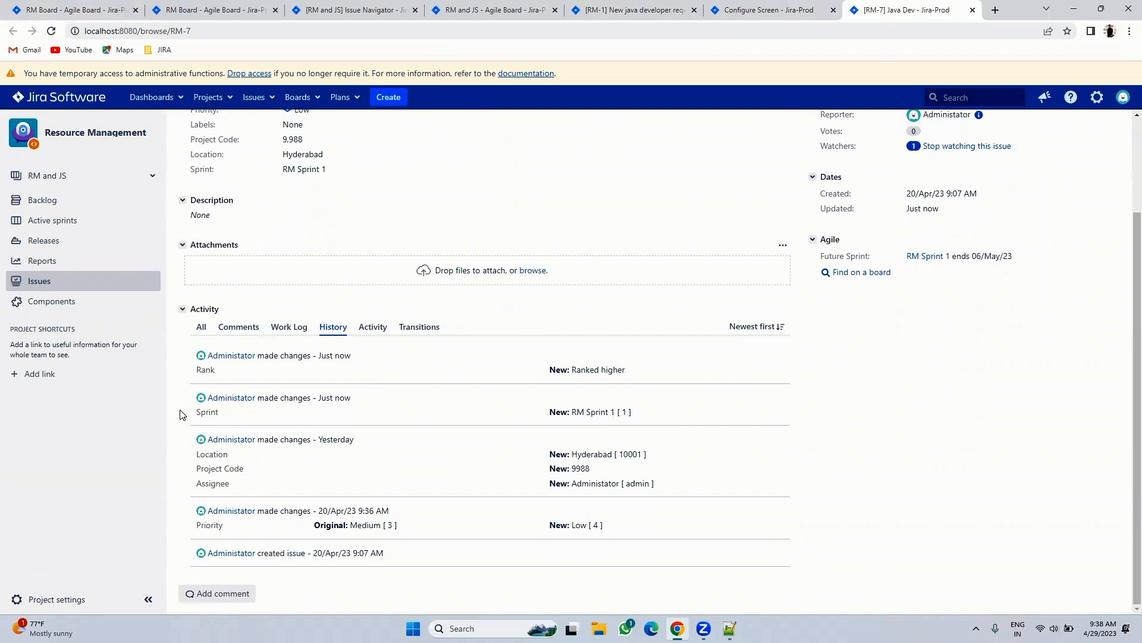
drag(193, 417, 228, 417)
- Dismiss the start-sprint tip and drag RM-10 'Java Dev 5+' into RM Sprint 1
click(90, 10)
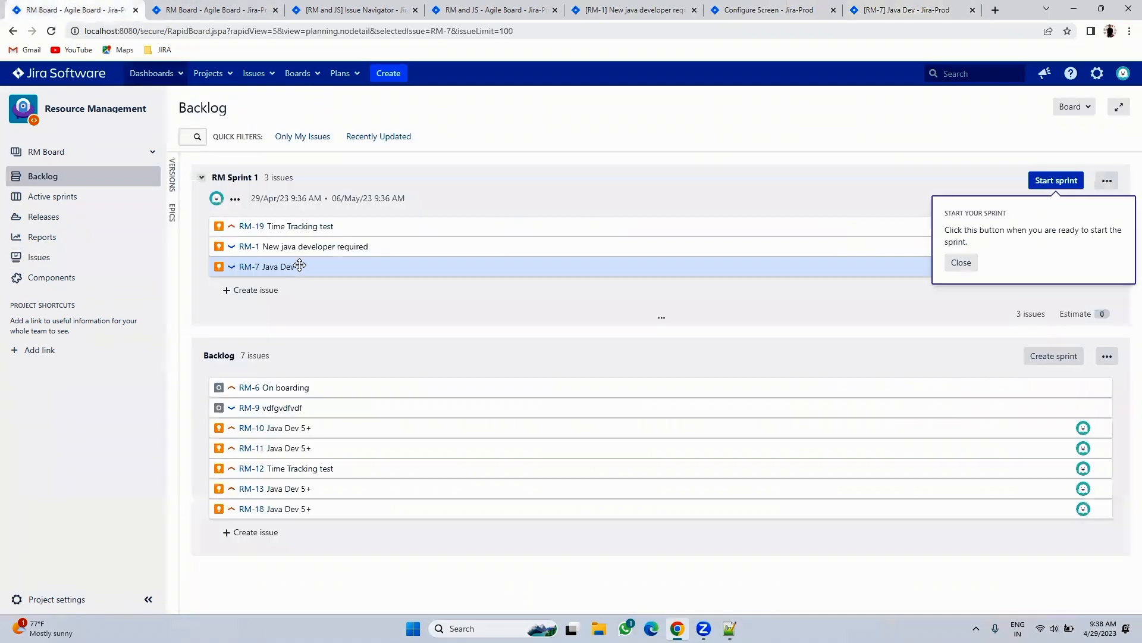
click(960, 263)
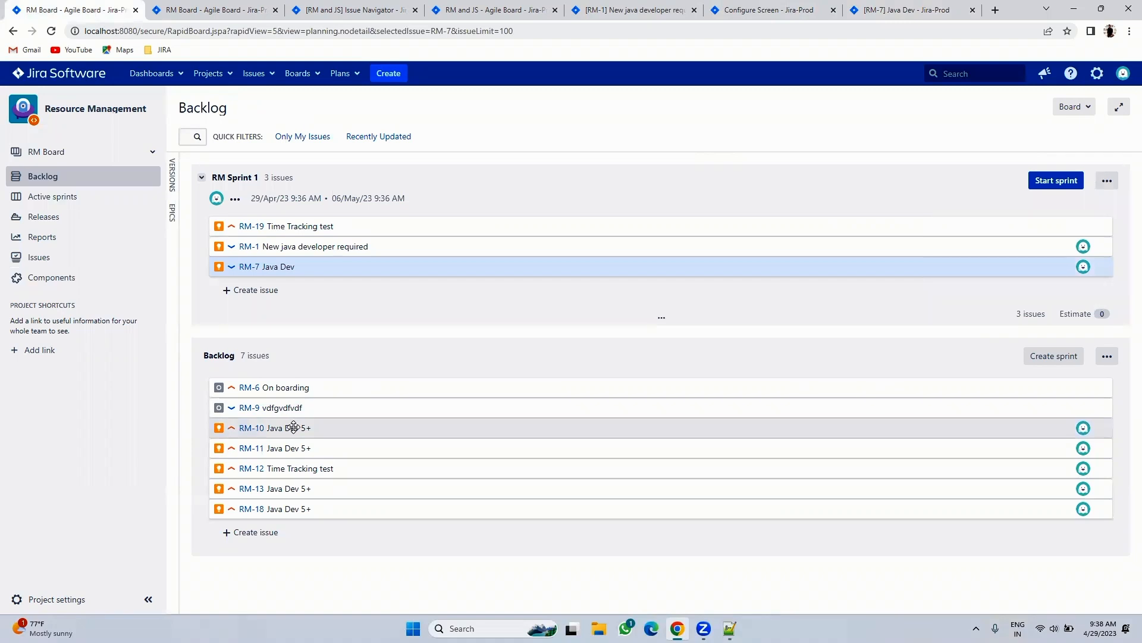
drag(293, 427, 291, 287)
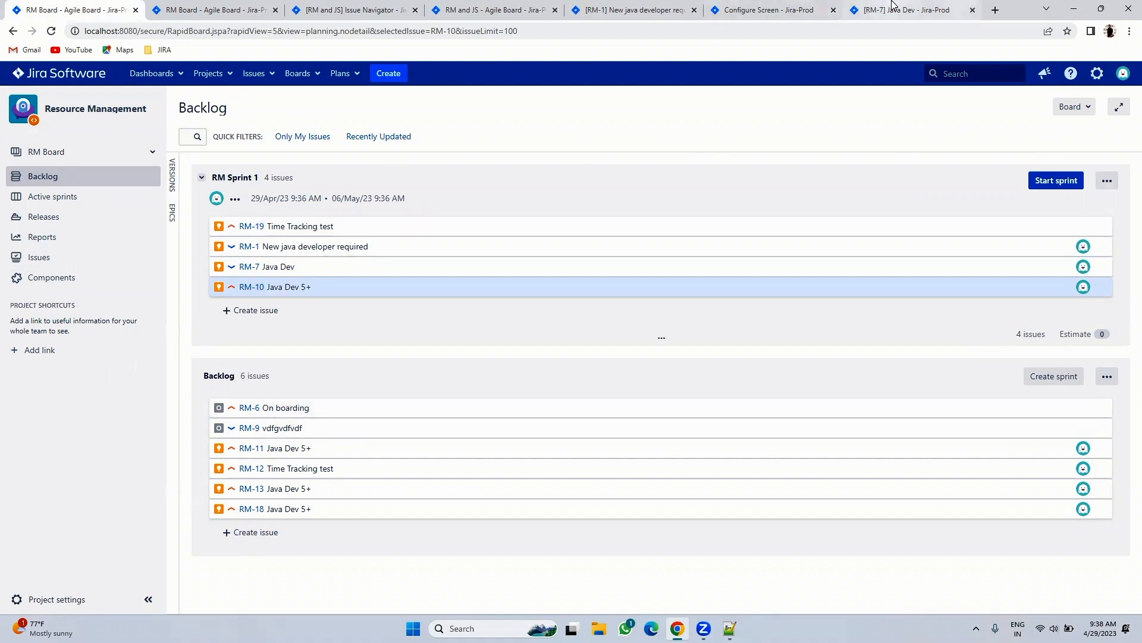
- Verify RM-7's Sprint field reads RM Sprint 1, then return to the RM Board backlog
click(892, 9)
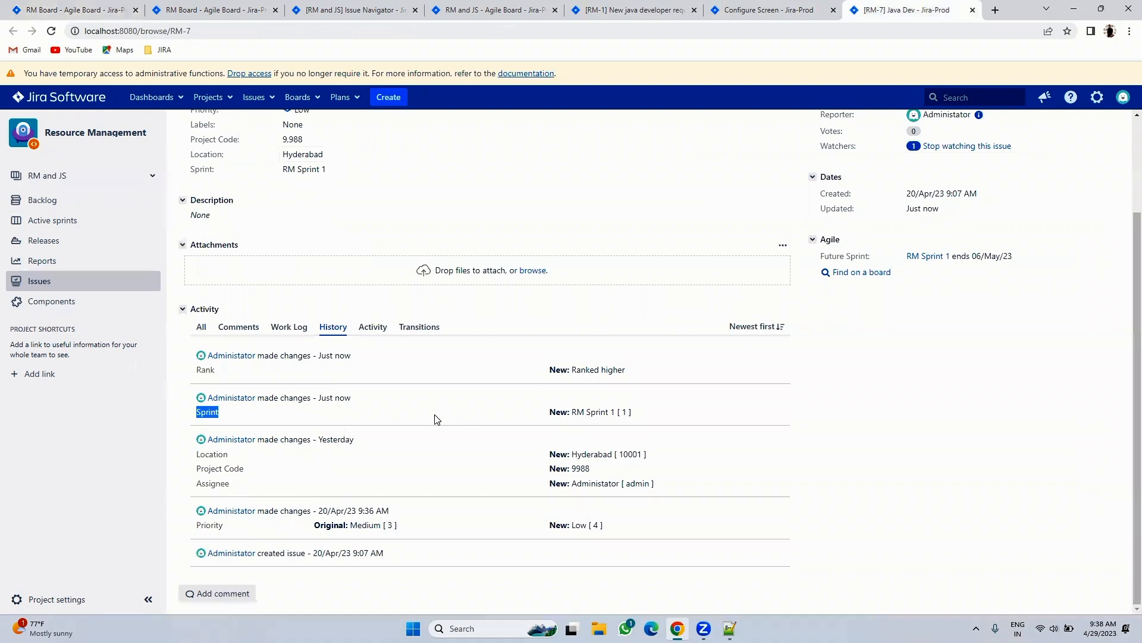
scroll(439, 420, up, 2)
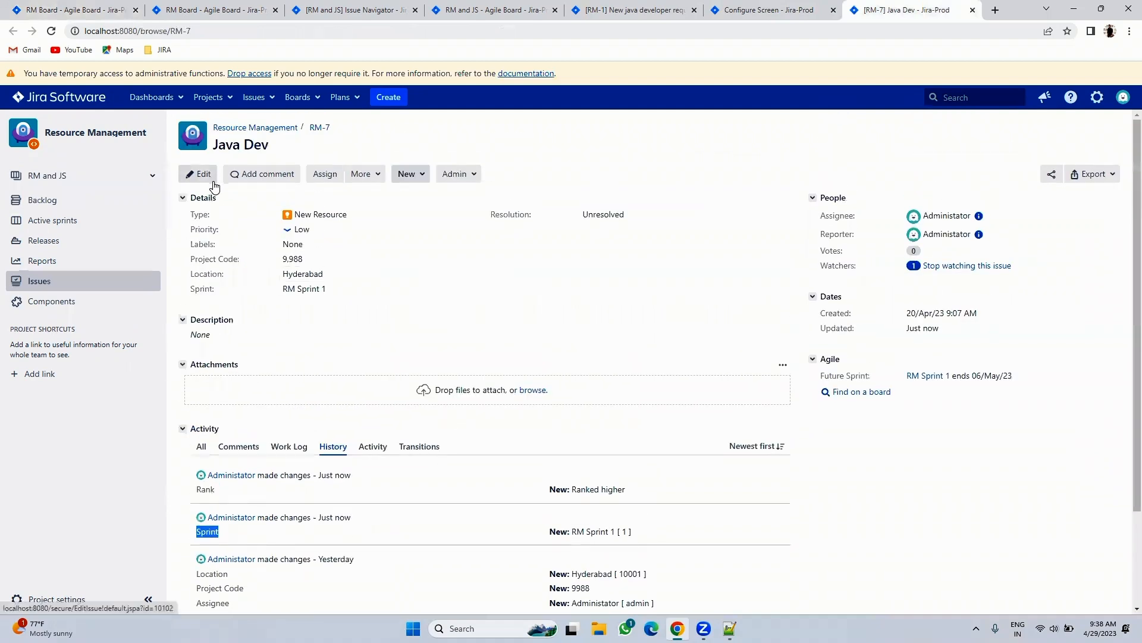
click(23, 9)
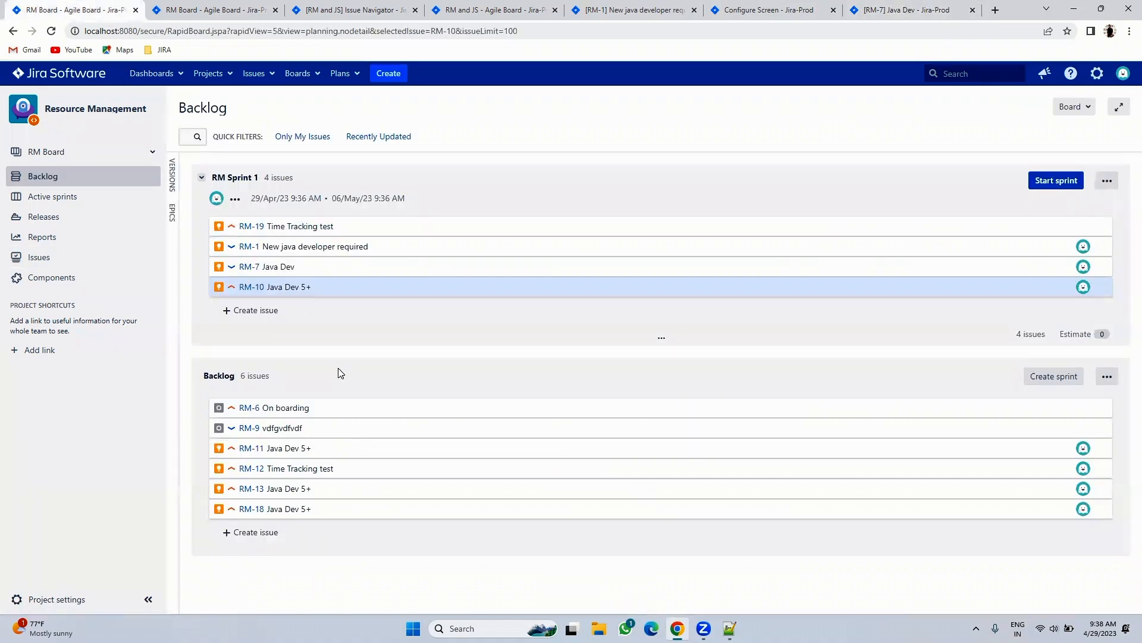
click(881, 5)
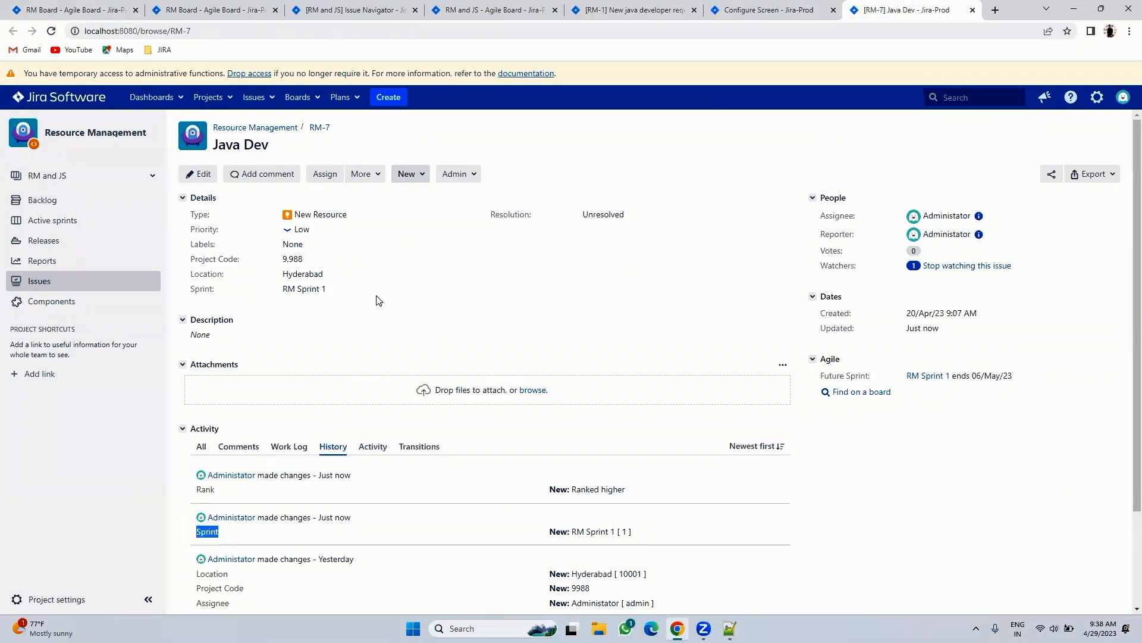
drag(187, 287, 364, 299)
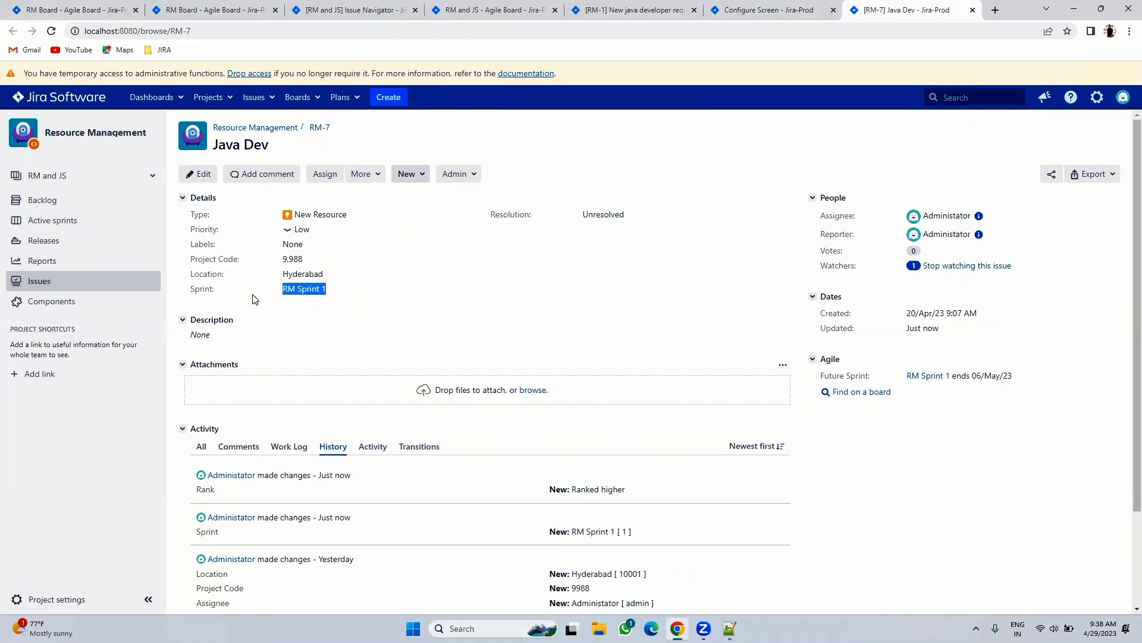
click(107, 8)
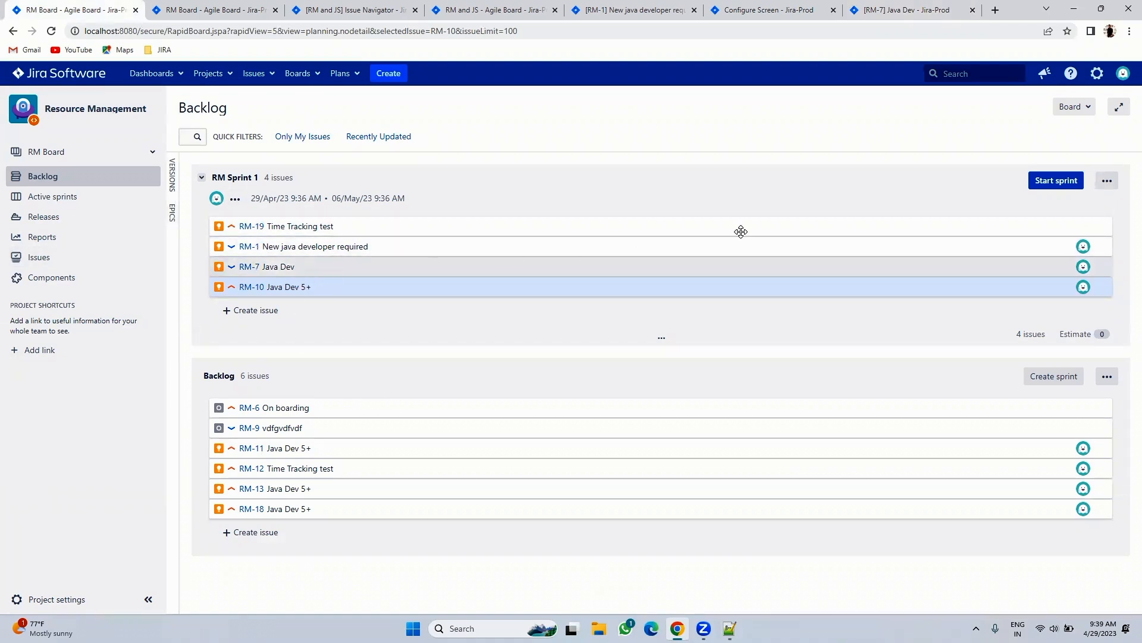
- Start RM Sprint 1 and dismiss the sprint-started notification
click(1051, 182)
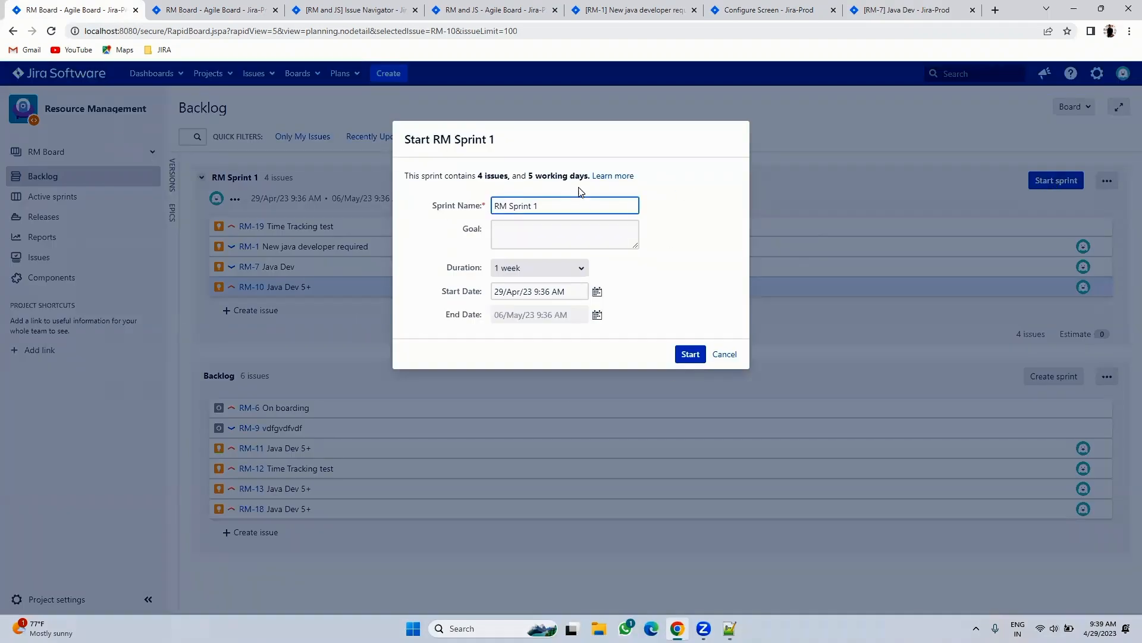
click(690, 354)
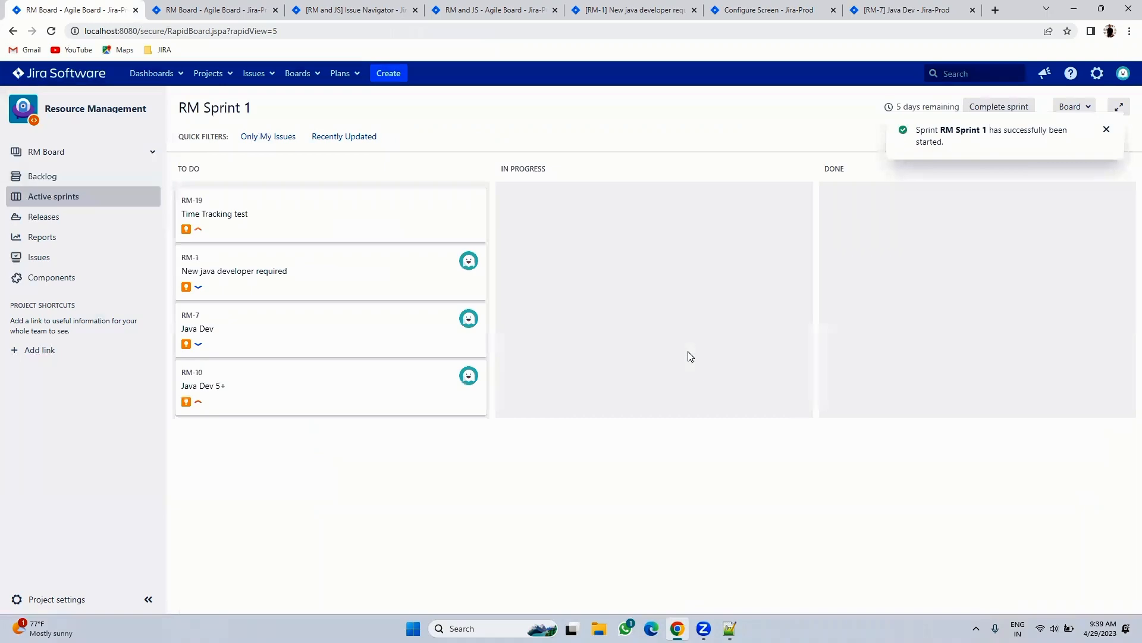
click(1106, 129)
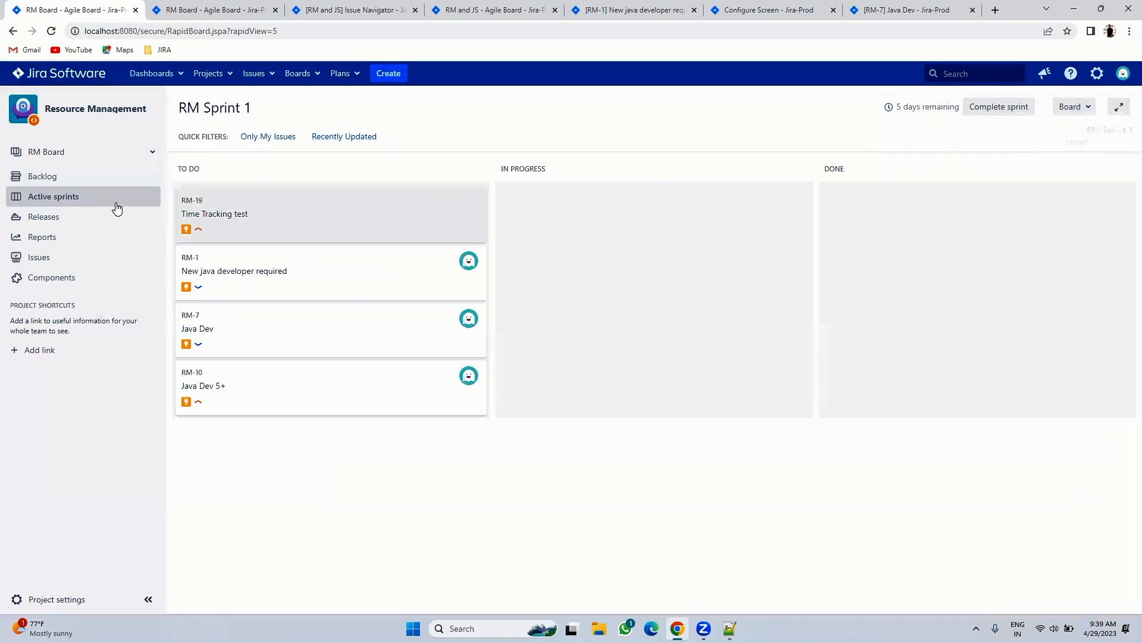
- Switch between Backlog and Active sprints to view RM Sprint 1's four To Do issues
click(42, 176)
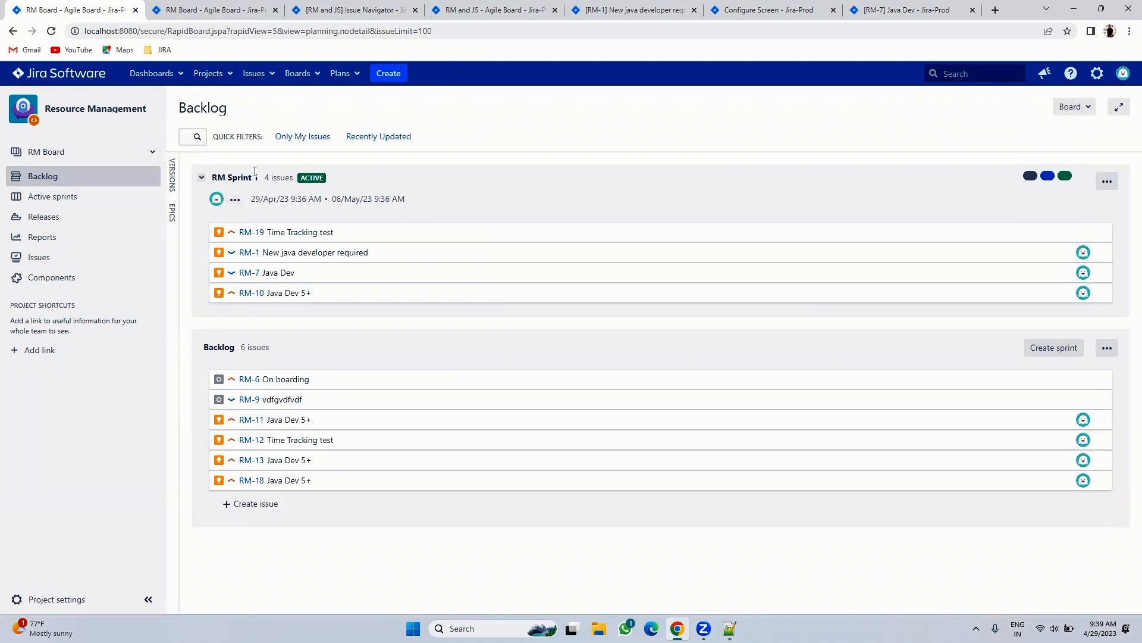
click(54, 200)
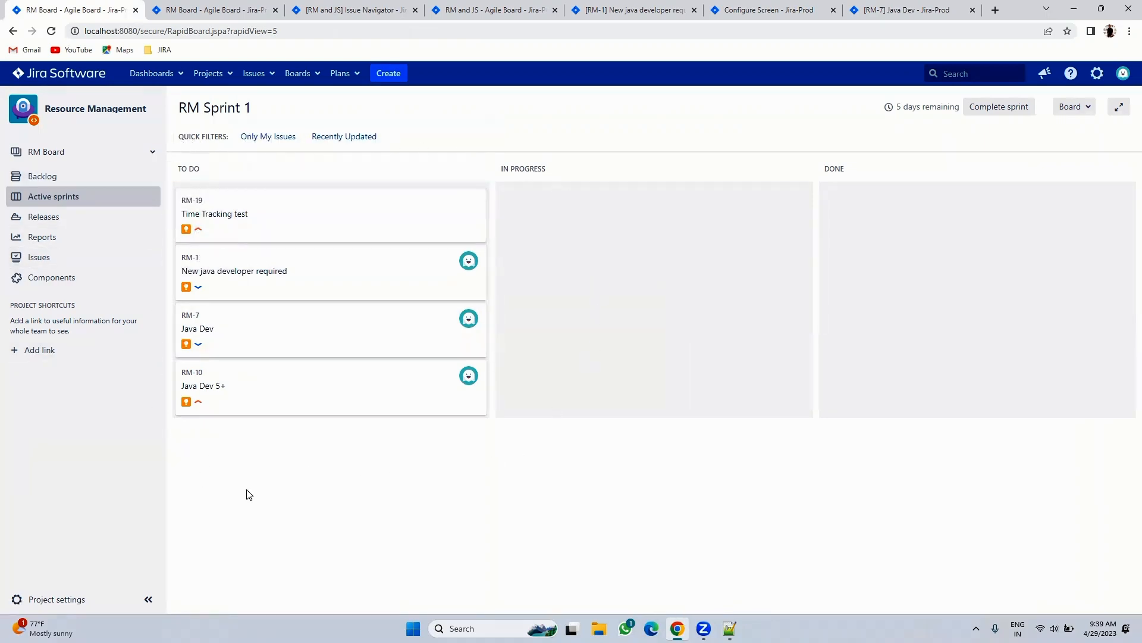
click(40, 176)
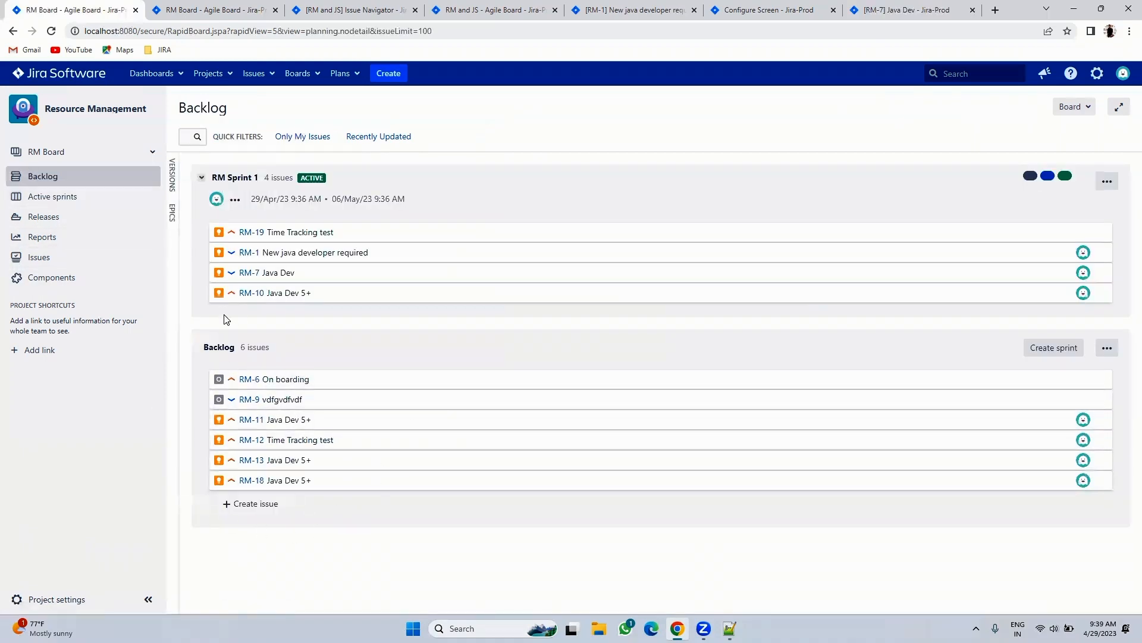
click(85, 201)
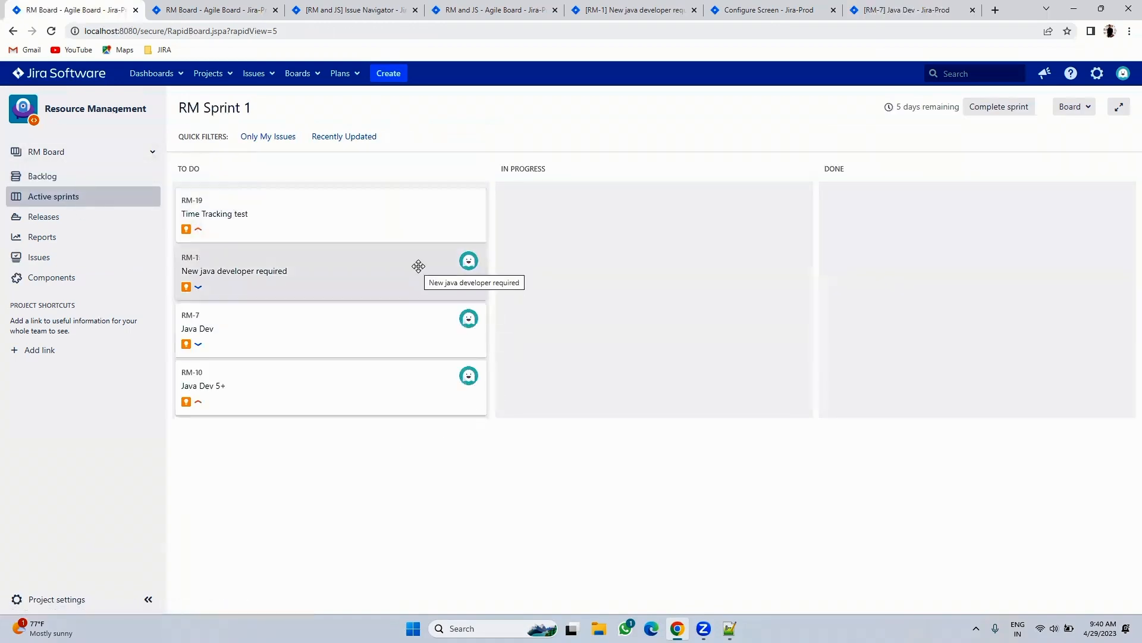
click(91, 184)
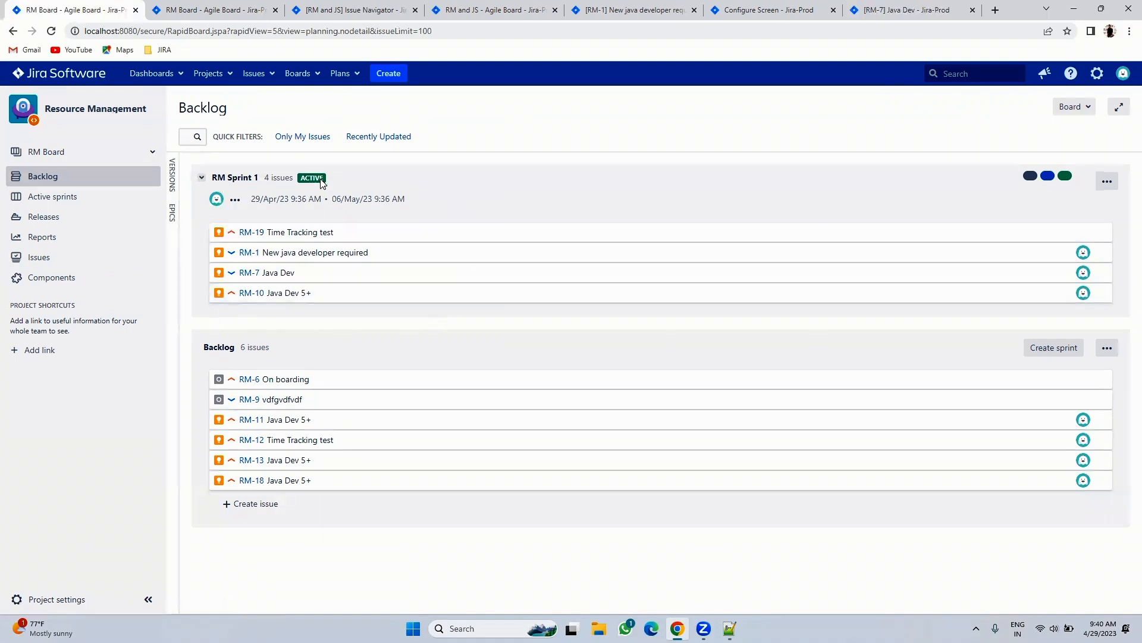
click(51, 201)
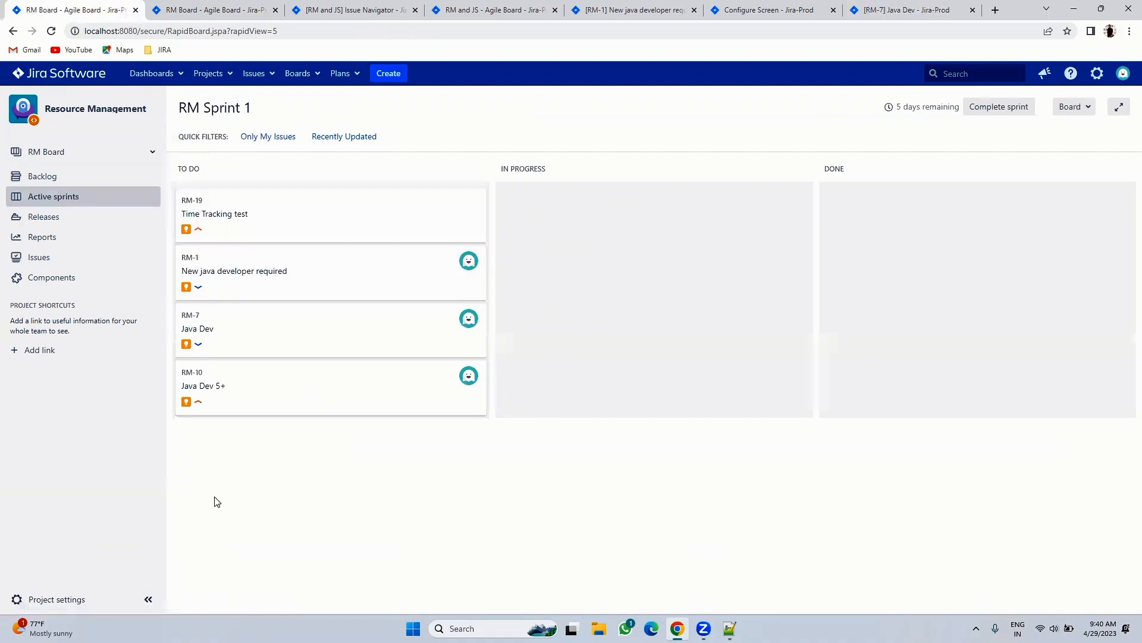
- Go back to the backlog, then reopen the active RM Sprint 1 board
click(109, 175)
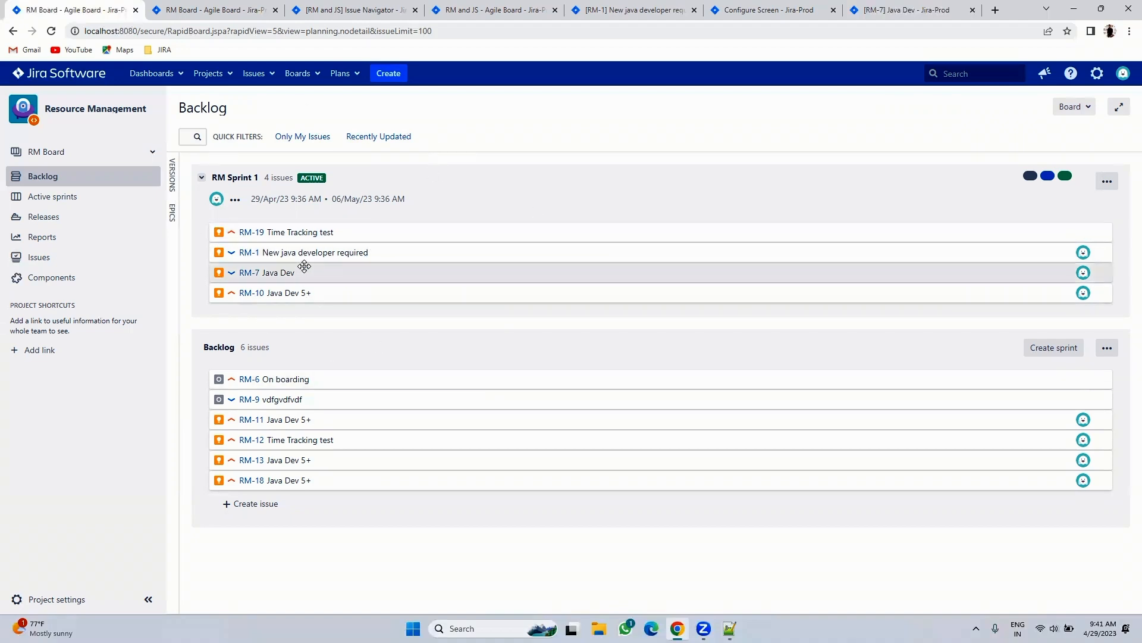
click(47, 203)
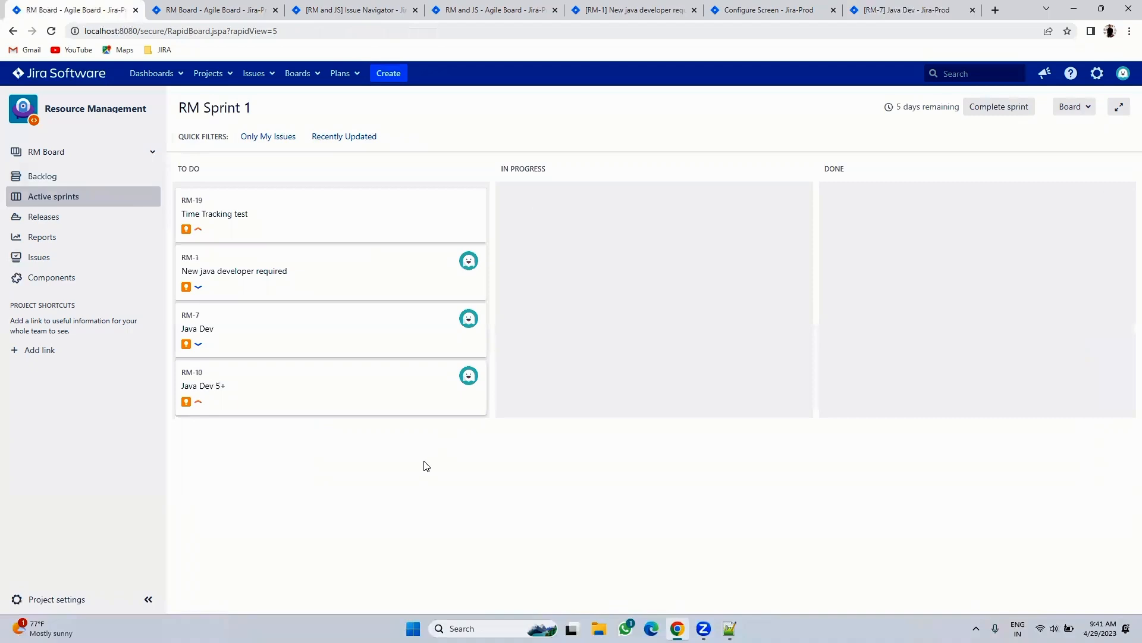
- Drag the RM-19 'Time Tracking test' card from To Do into In Progress
drag(331, 230, 575, 232)
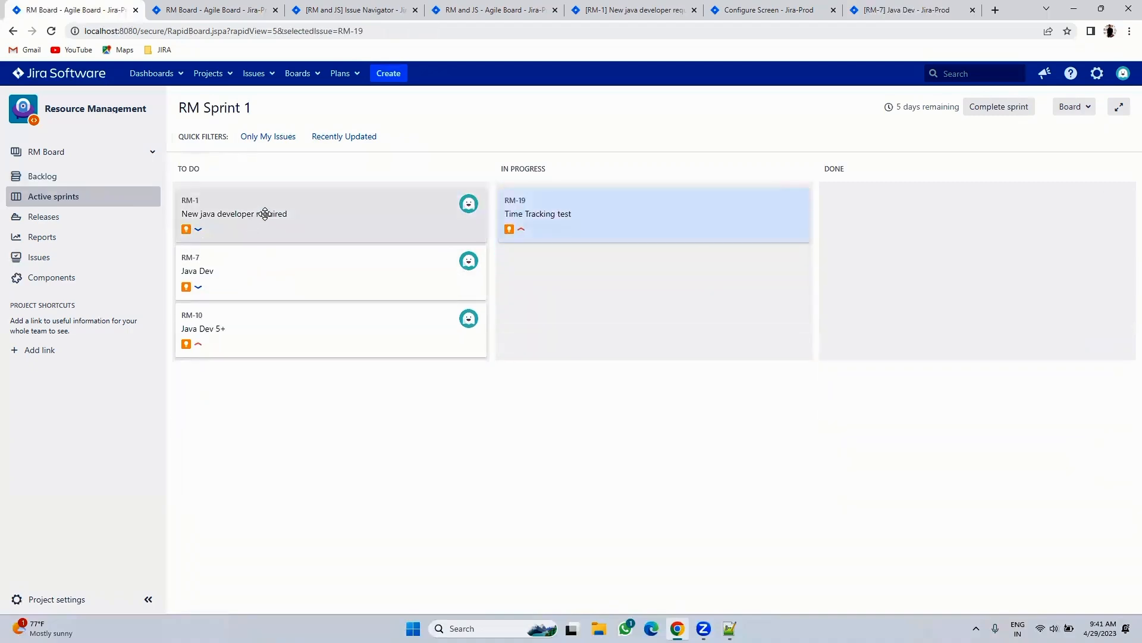
drag(510, 214, 852, 240)
double_click(493, 453)
click(514, 438)
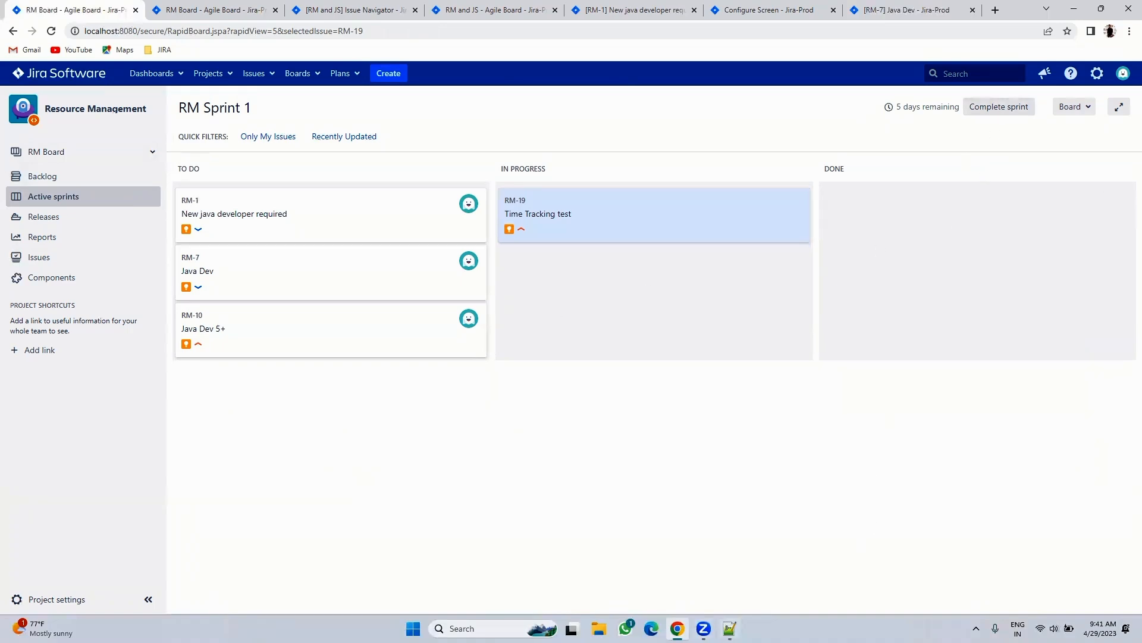
- Add lines 'Scrum board 3', 'Scrum masters', 'Developers and testers', 'Product owners' to the Notepad++ notes
click(729, 628)
click(327, 418)
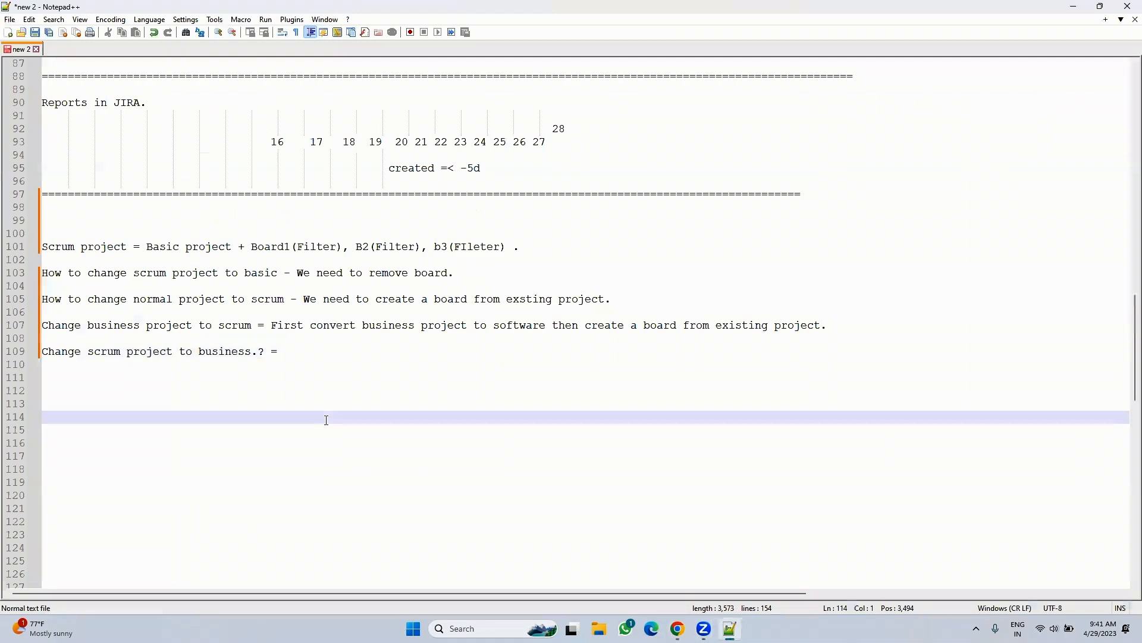
key(Return)
key(Return)
key(Up)
key(Up)
text(Sc)
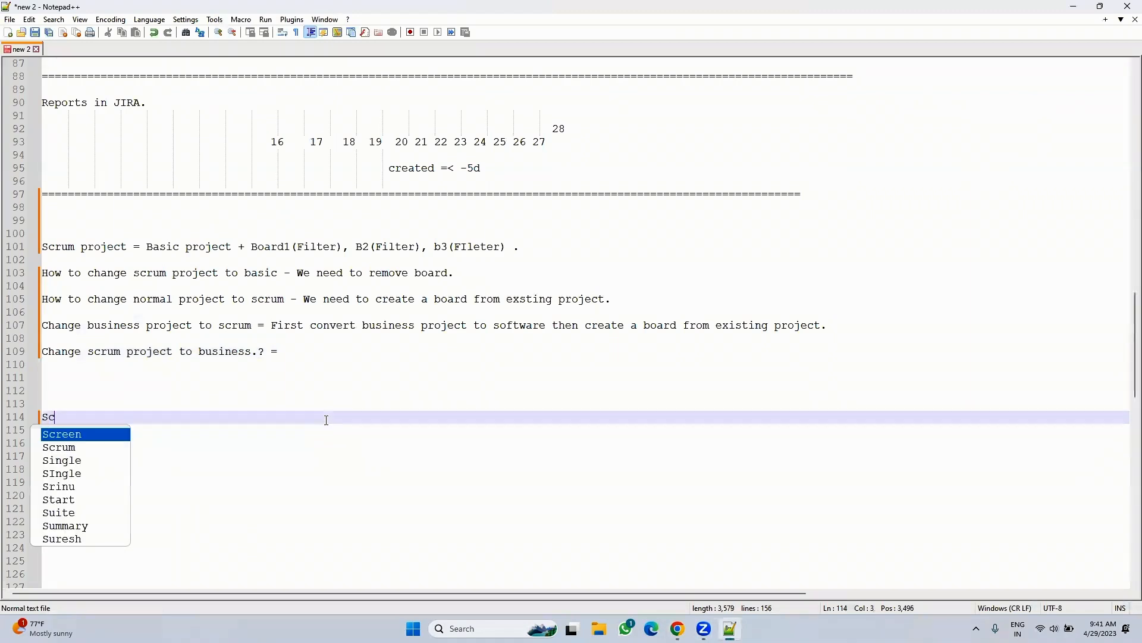
text(rum b)
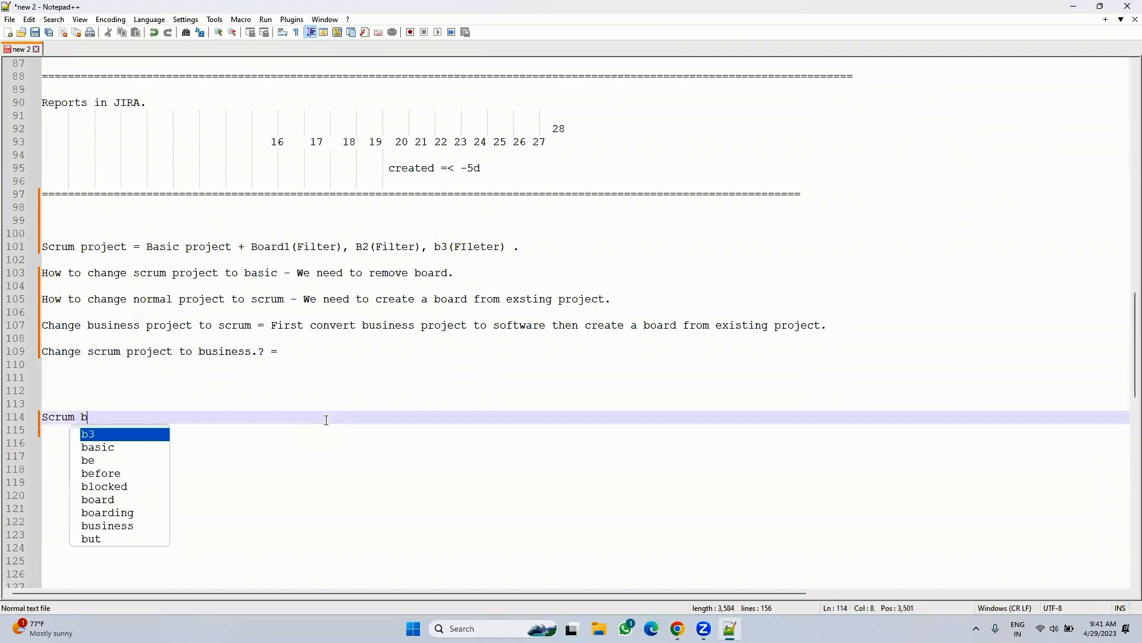
text(oard 3)
key(Return)
key(Return)
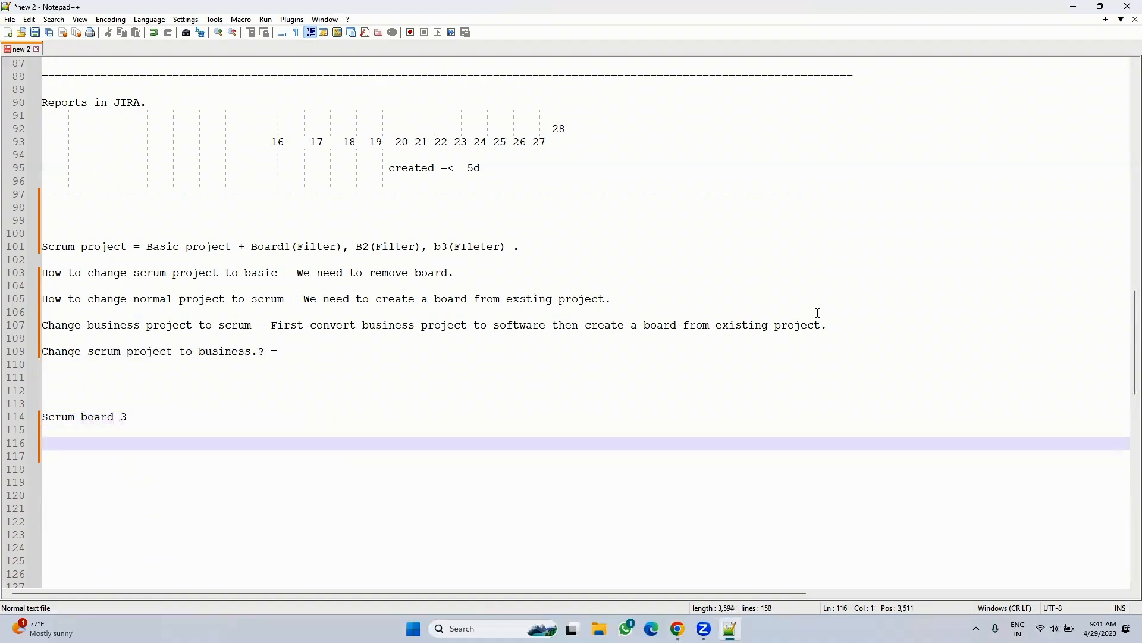
text(Scru)
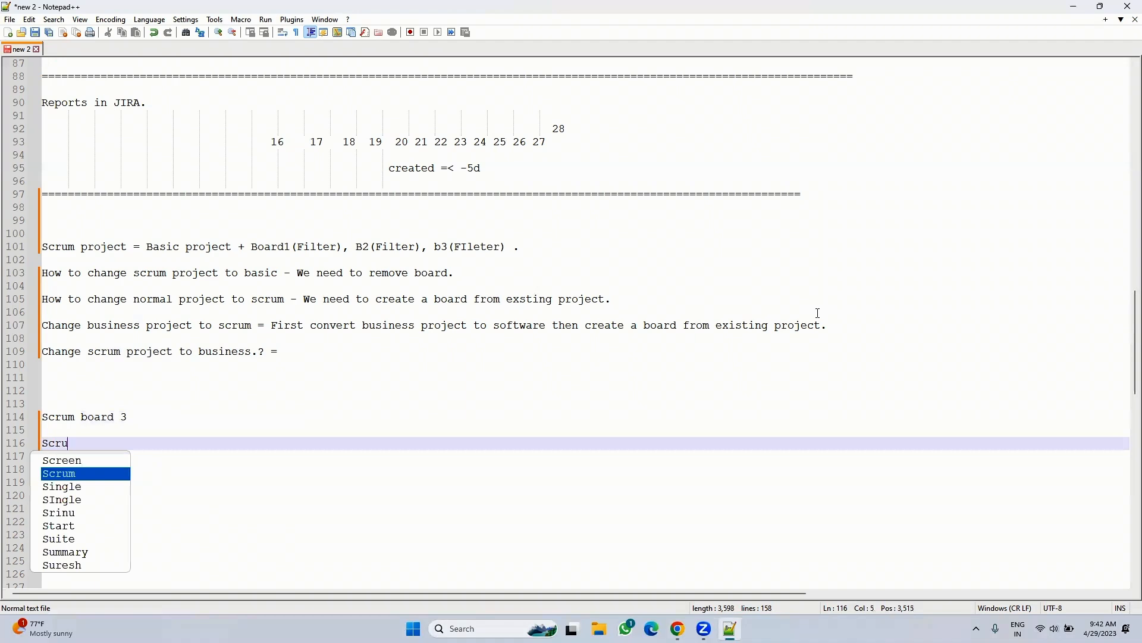
text(m masters)
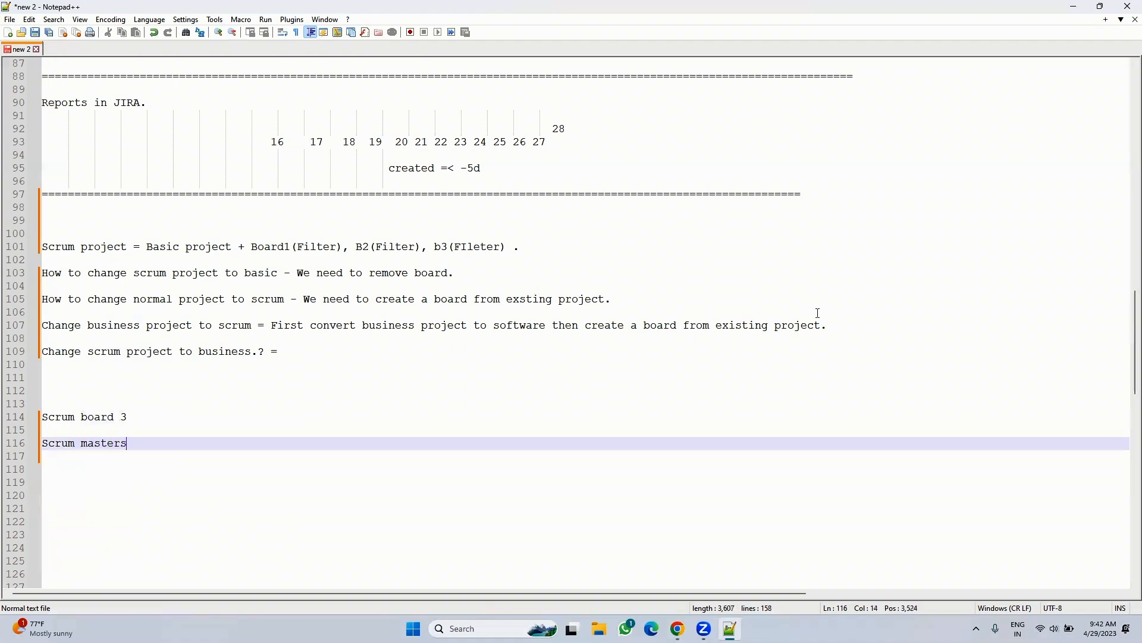
key(Return)
key(Return)
text(Developer)
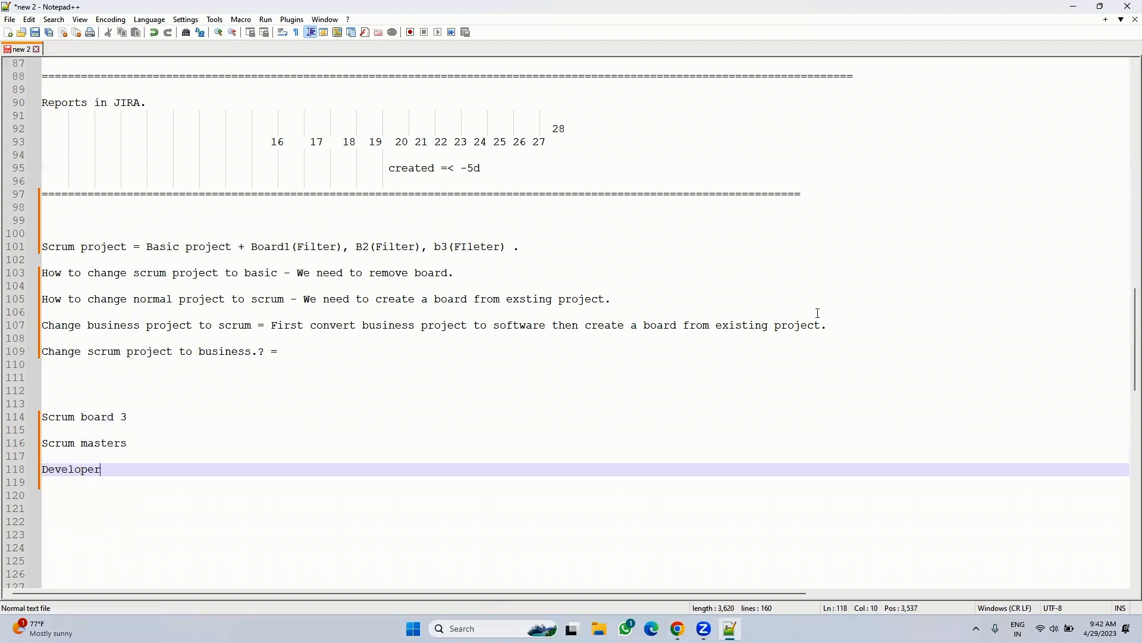
text(s and testers)
key(Return)
key(Return)
text(Produ)
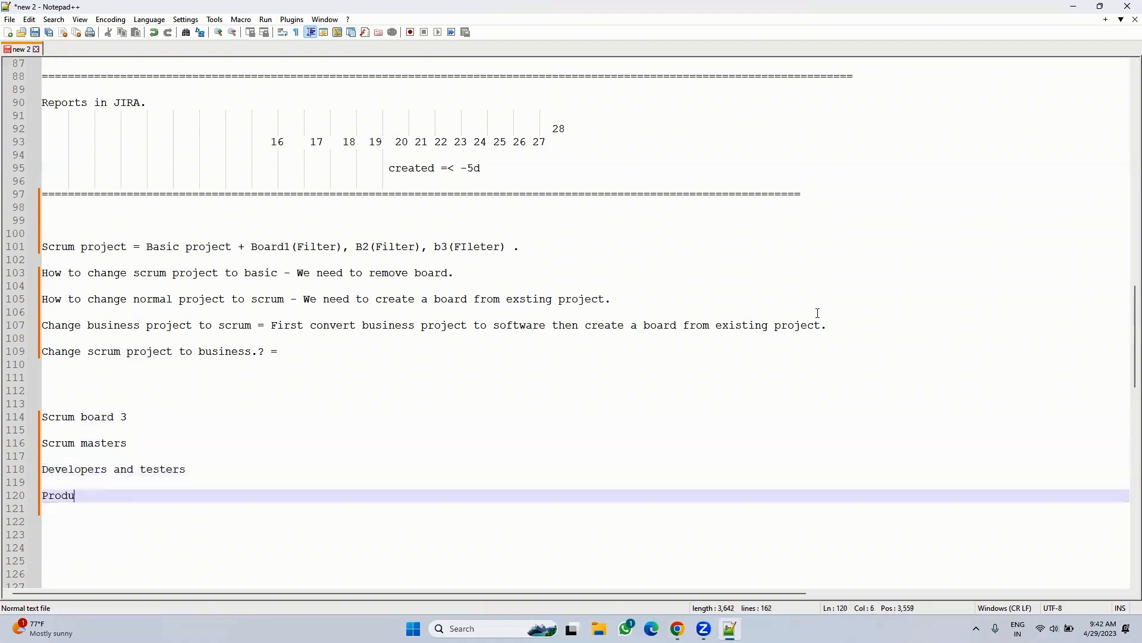
text(ct owners)
- Select the Scrum masters, Developers and testers, and Product owners lines in turn
drag(175, 496, 48, 442)
click(139, 459)
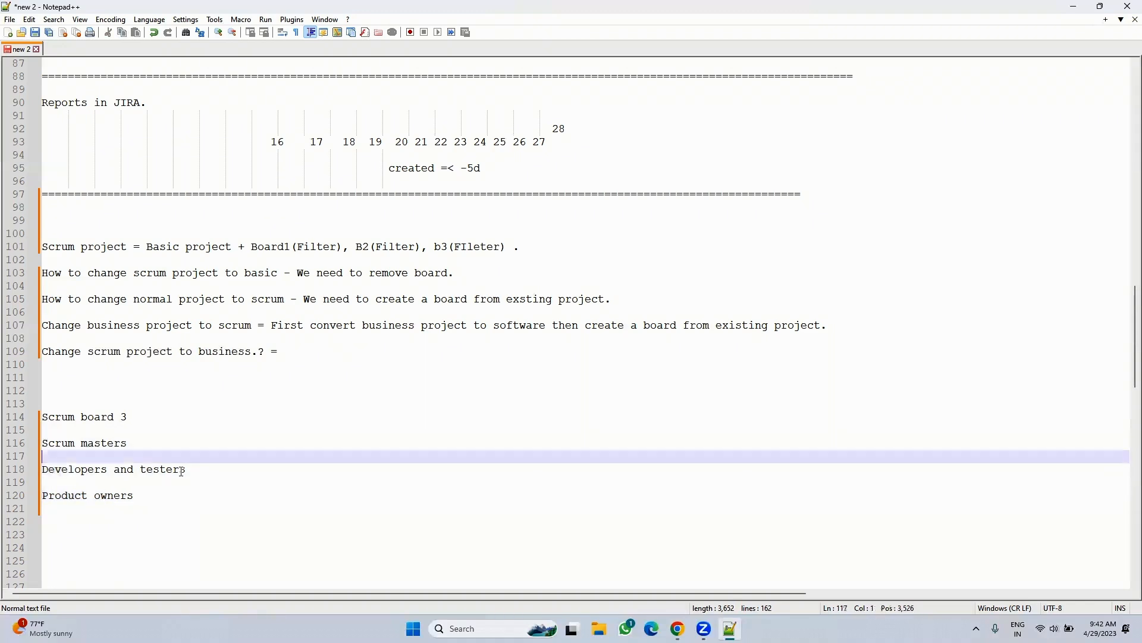
drag(129, 443, 22, 443)
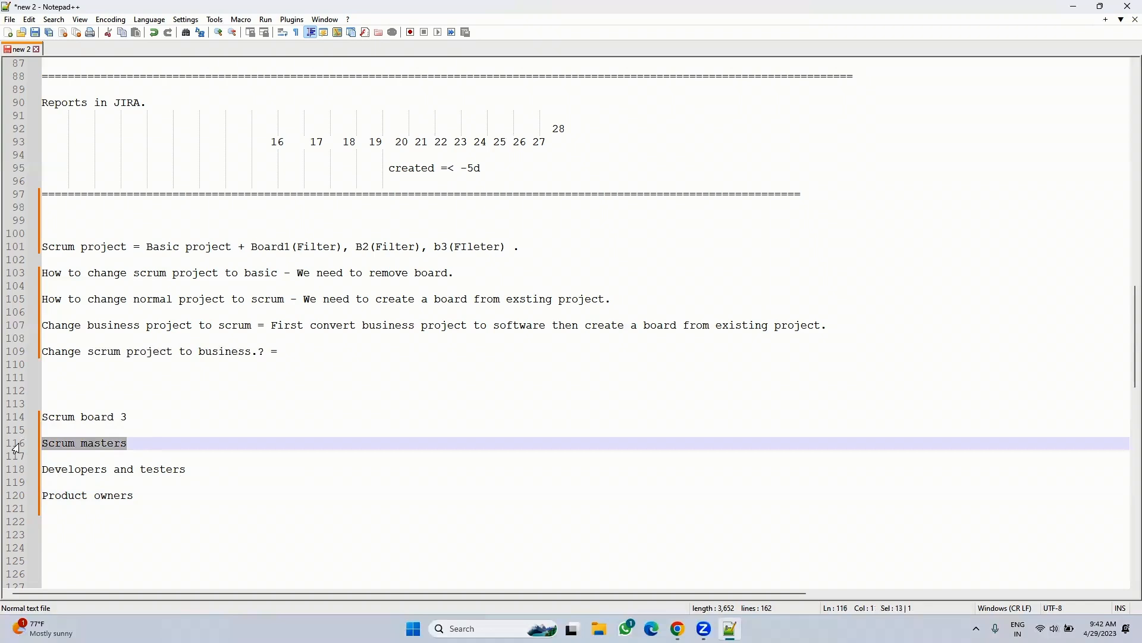
click(194, 470)
key(shift+Home)
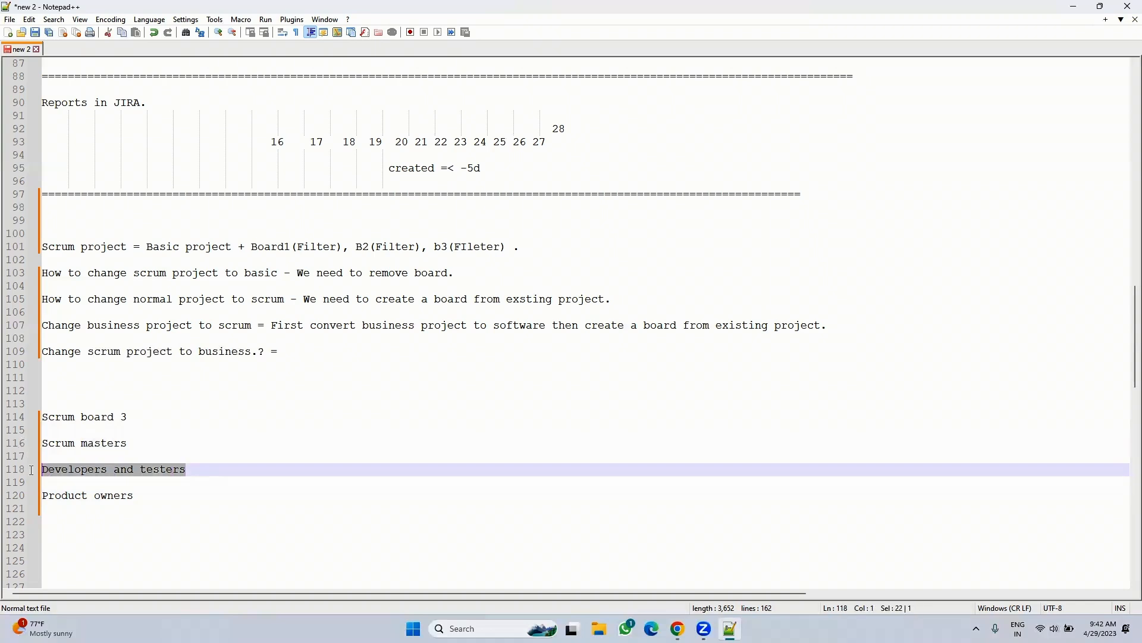
drag(161, 504, 38, 501)
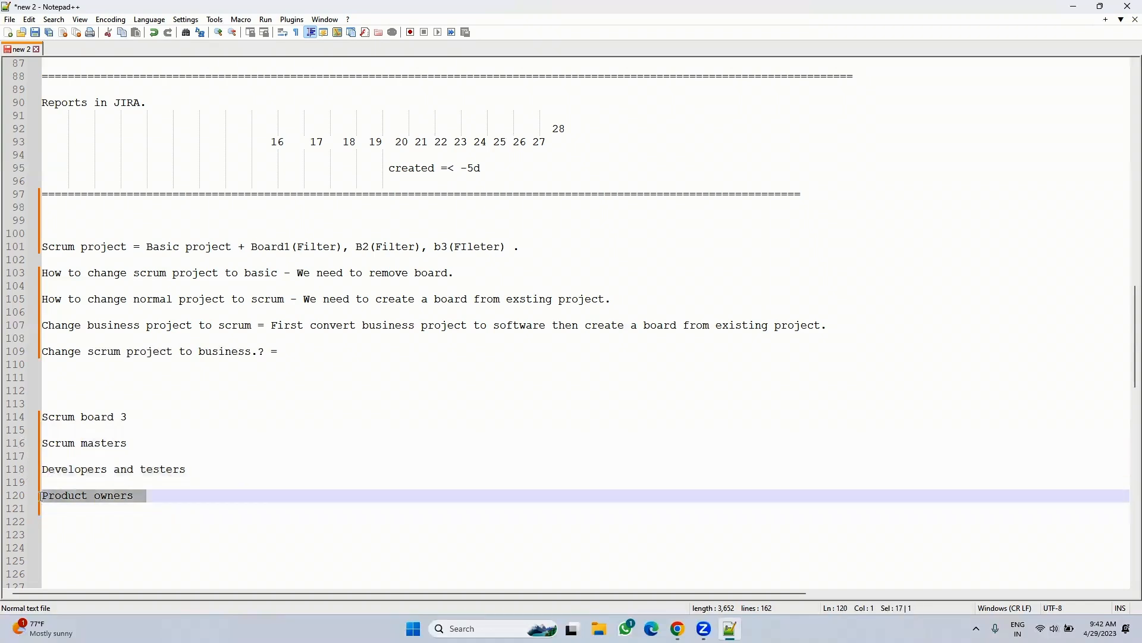
- Visit the Jira board, open and close an empty browser tab, then return to Notepad++
click(677, 628)
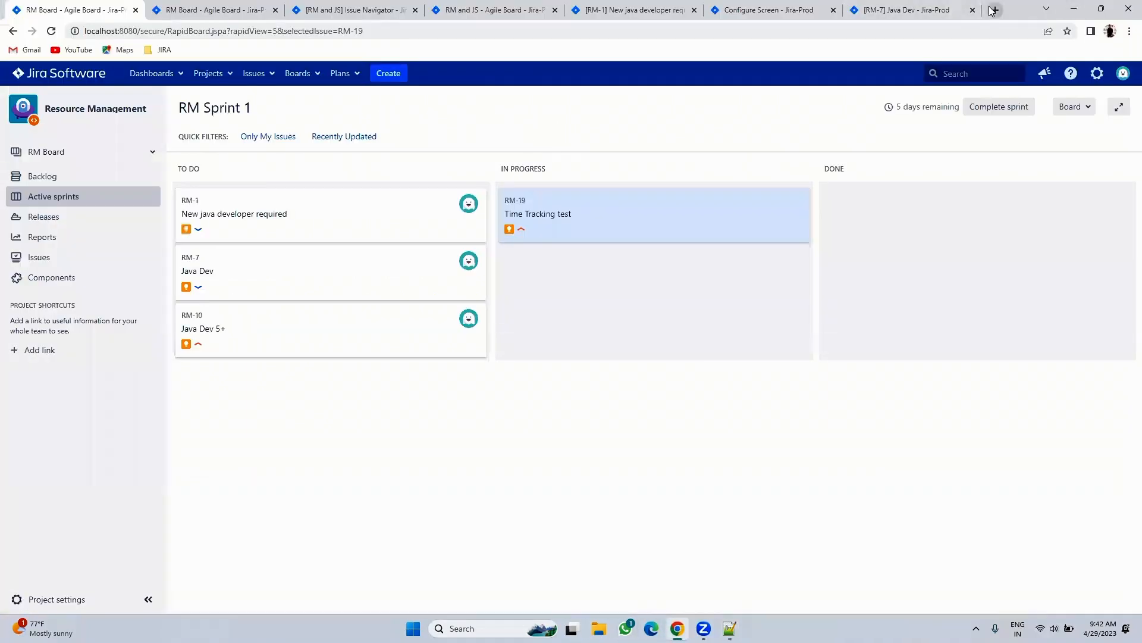
click(994, 9)
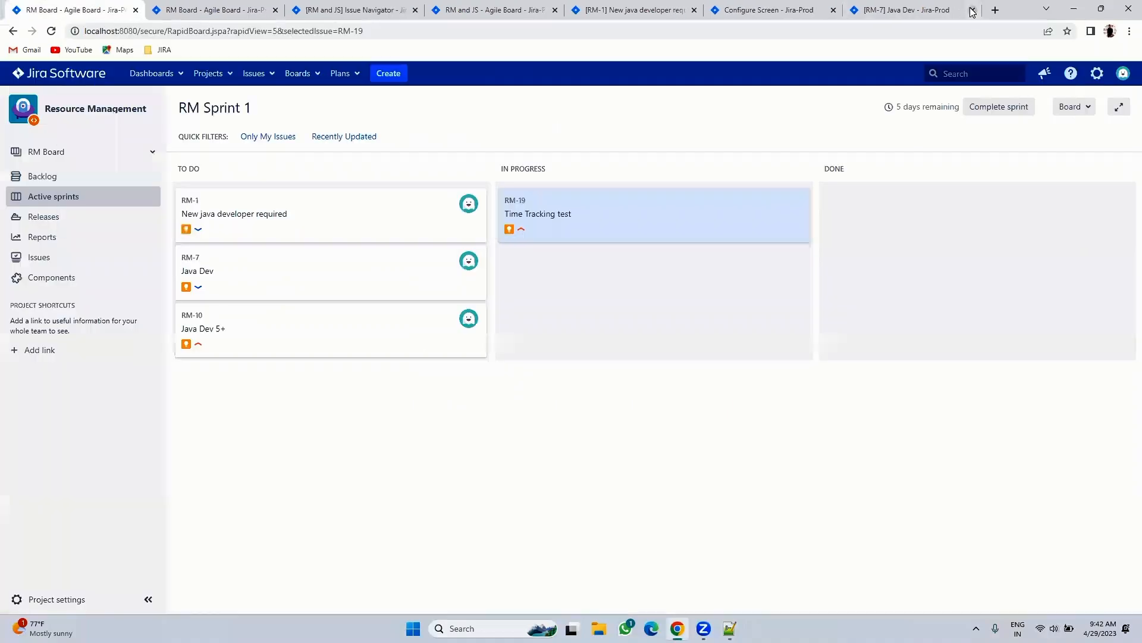
click(973, 9)
click(730, 628)
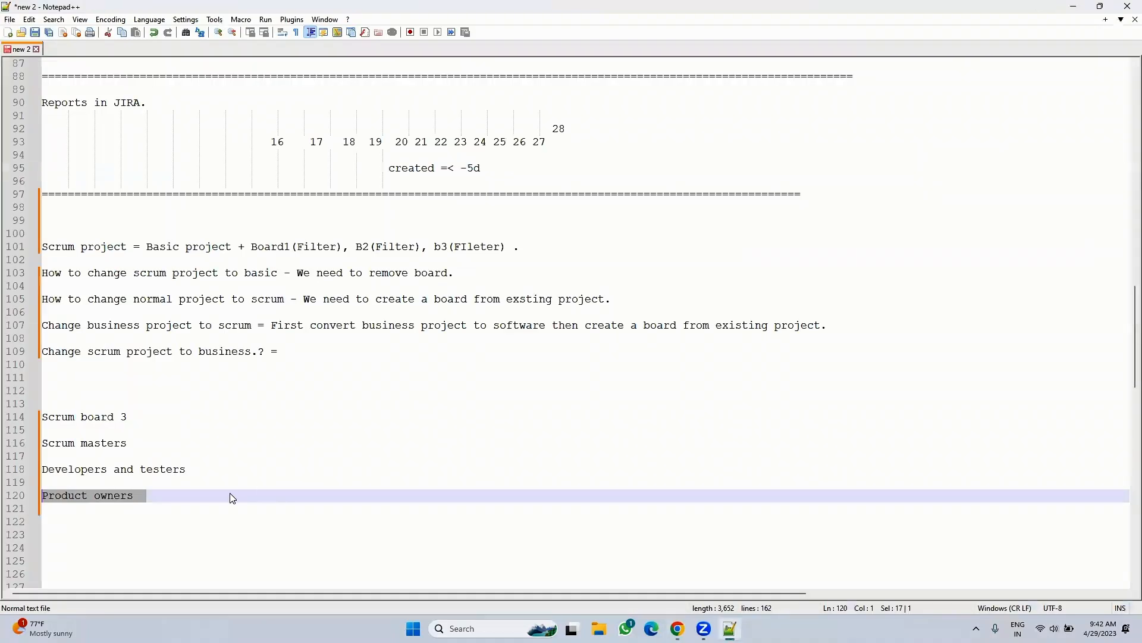
scroll(232, 498, down, 5)
- On line 123, type the note 'JIAR Administrator Need to create a project'
click(138, 387)
click(101, 353)
click(55, 341)
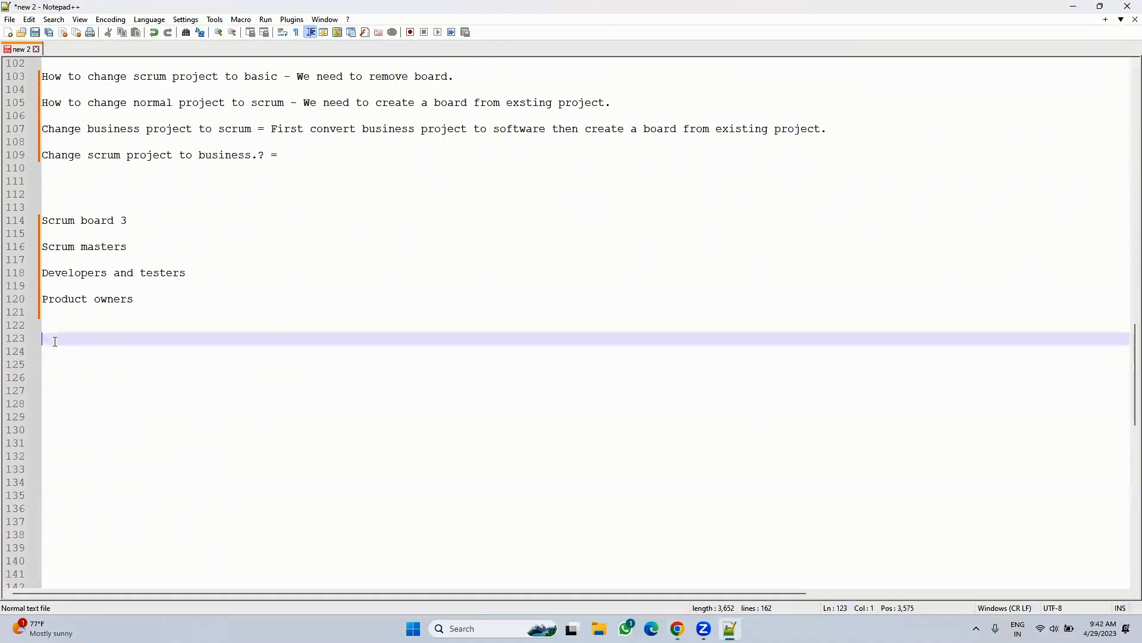
text(JIAR Administrator )
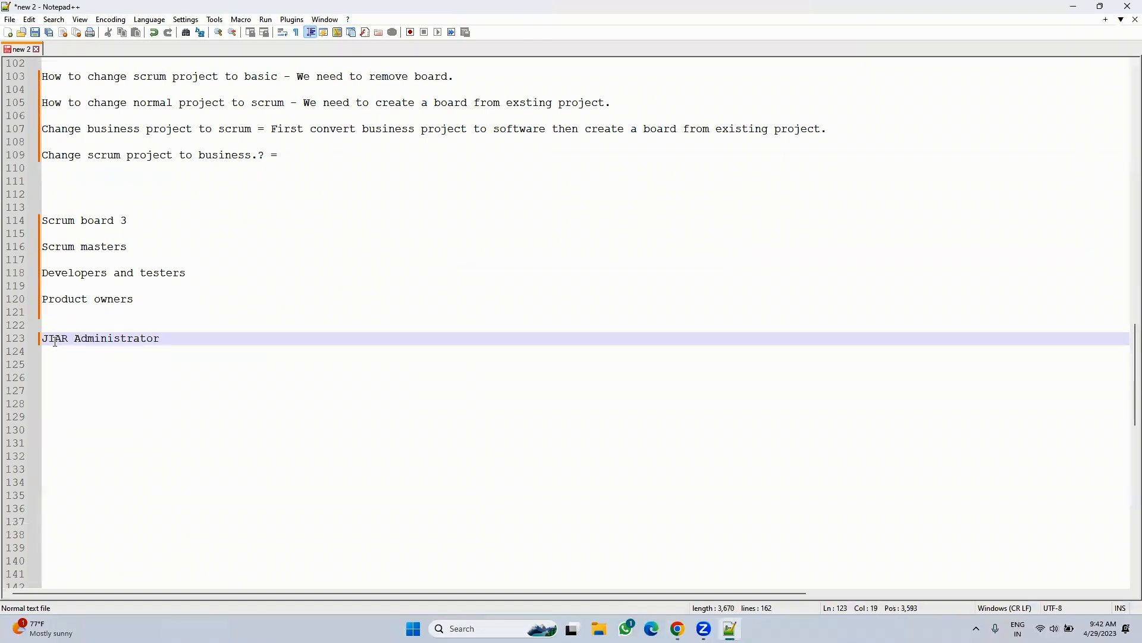
text(, Need t)
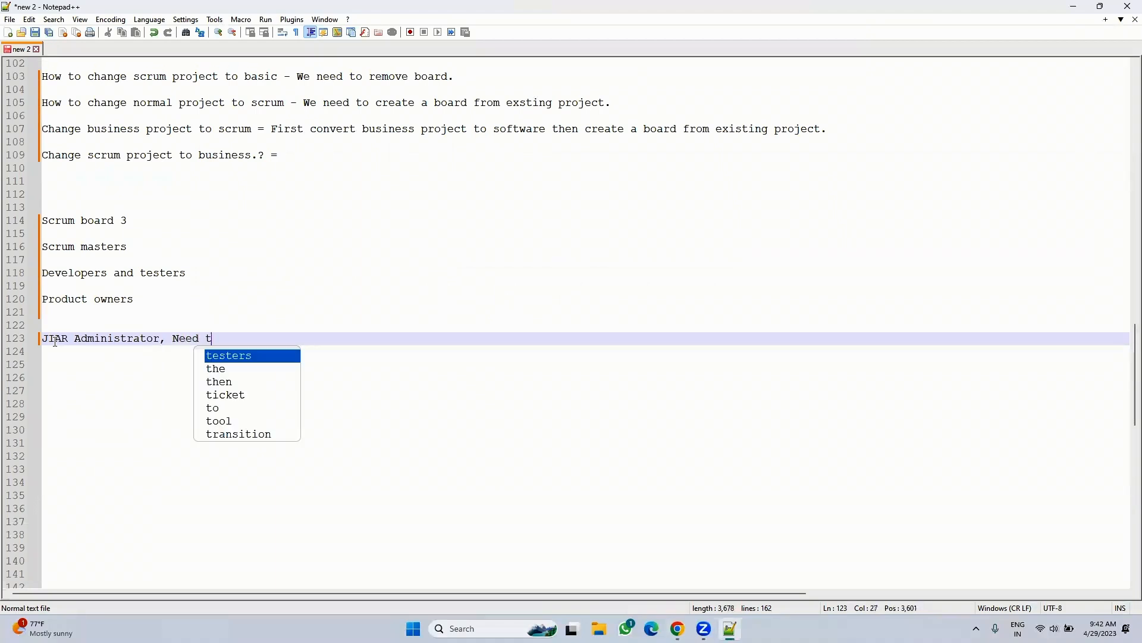
text(o create a project)
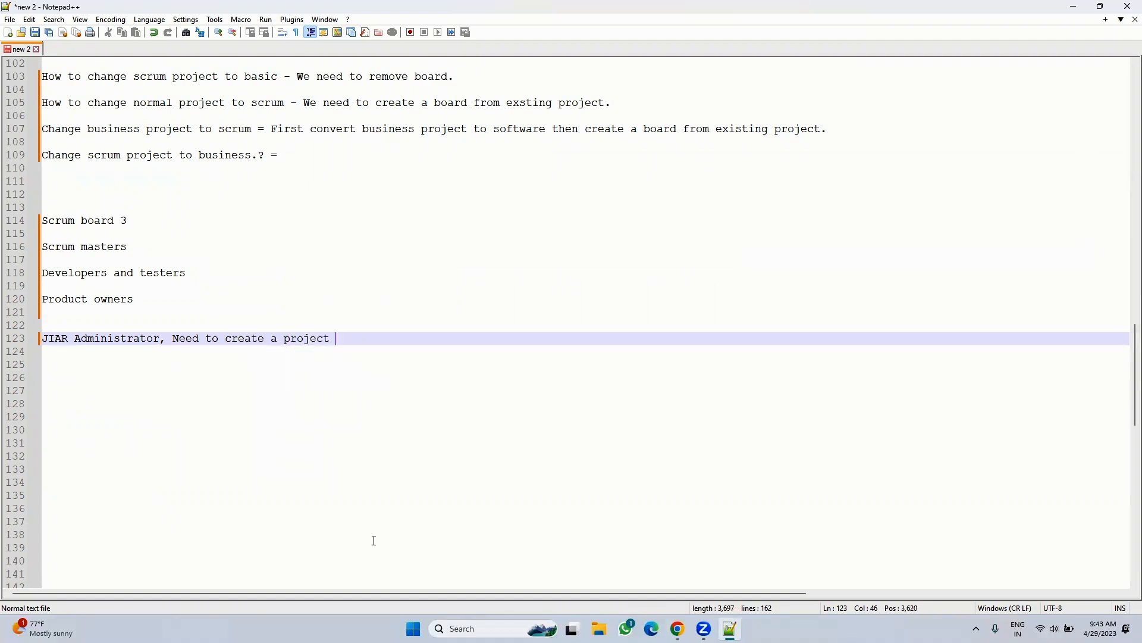
- In Jira, go to the IOS Development project board via the Projects menu
click(677, 629)
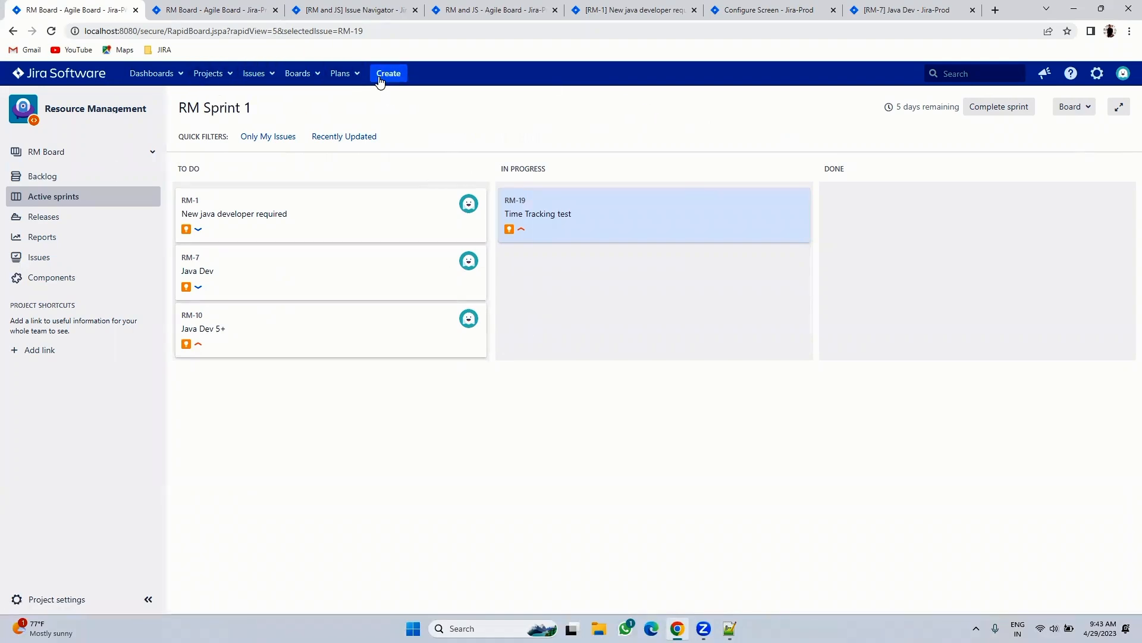
click(169, 77)
click(202, 74)
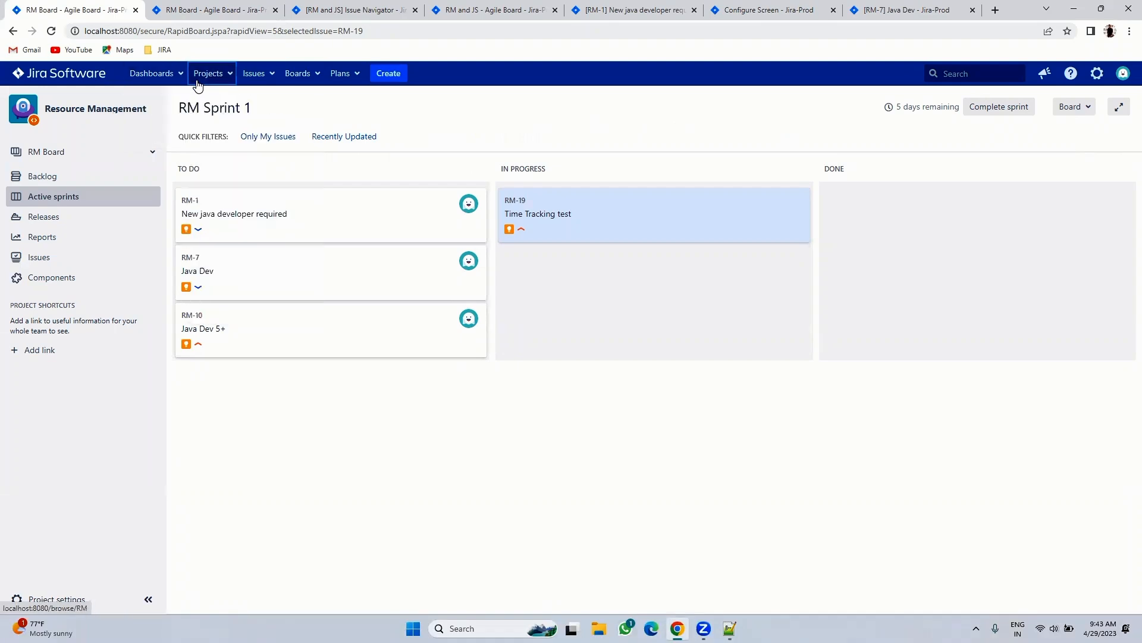
click(203, 74)
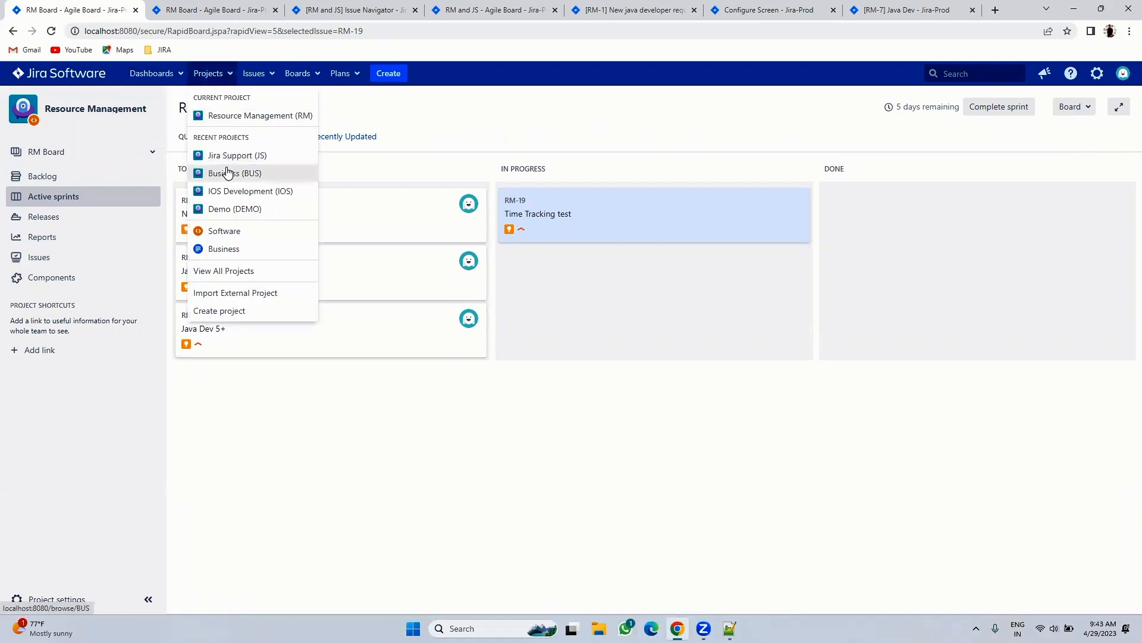
click(227, 190)
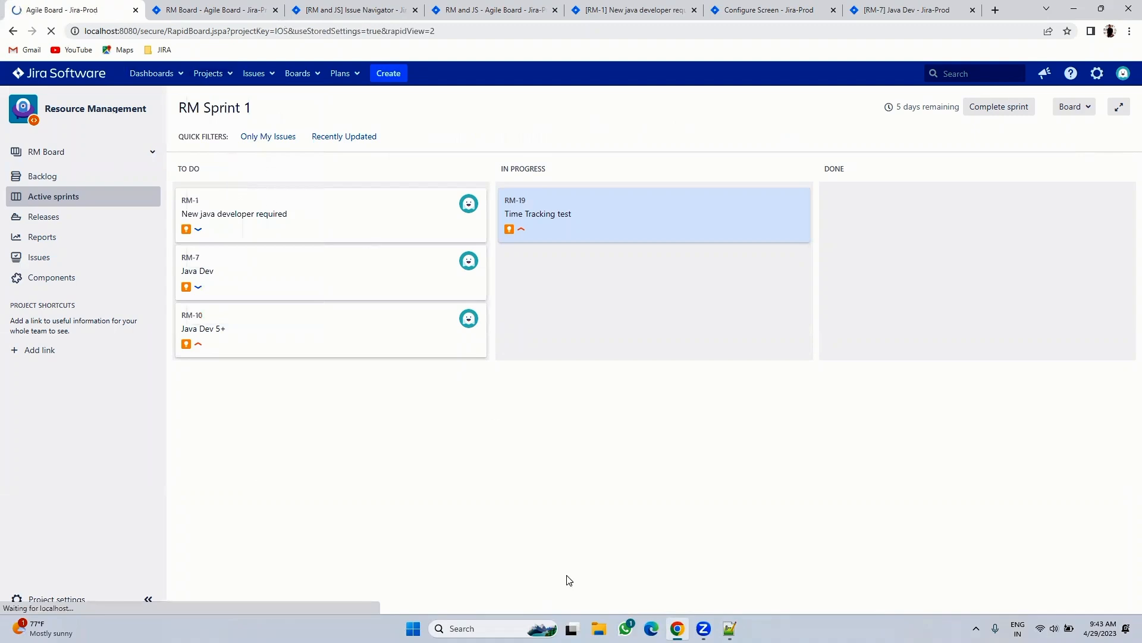
- Append ', all project configuration+ Board configuration .' to line 123 and add two blank lines
key(alt+Tab)
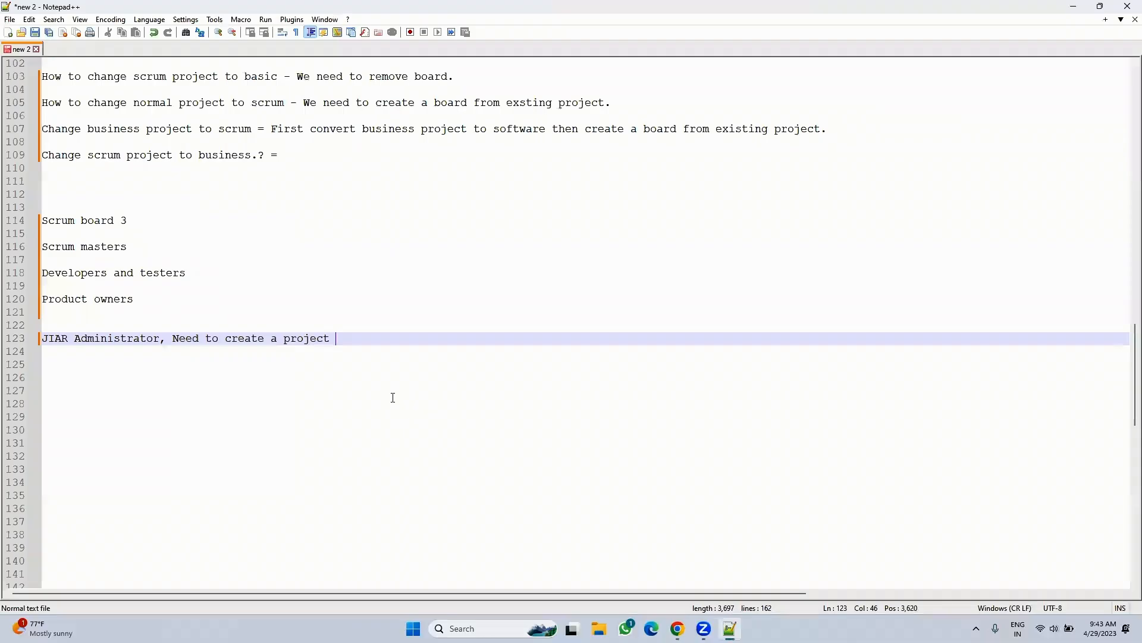
text(, all)
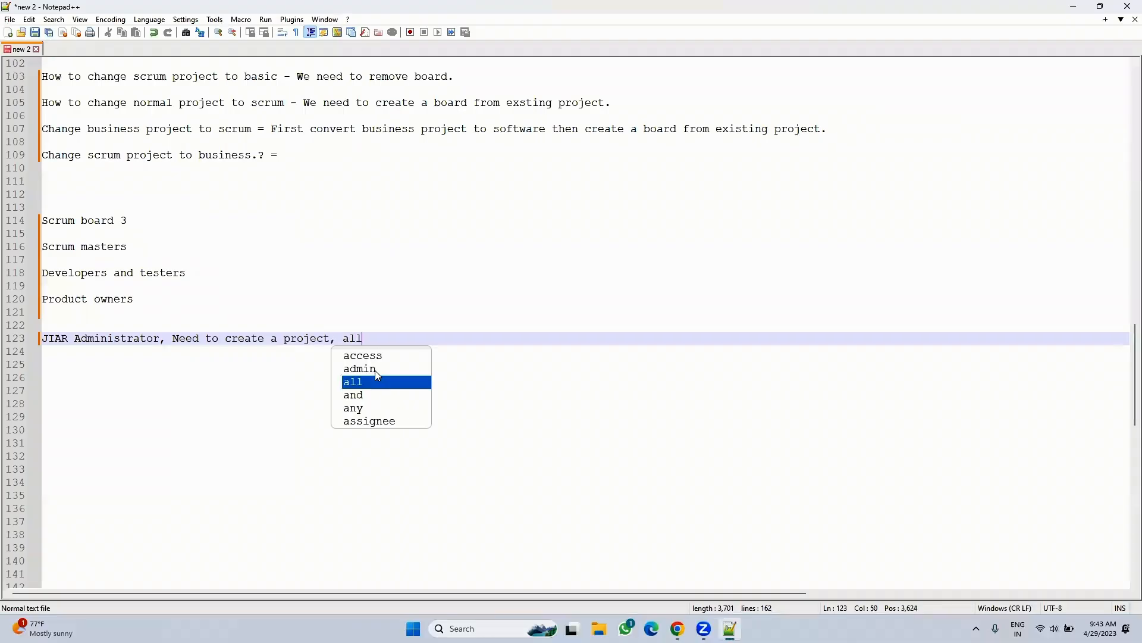
text( project conf)
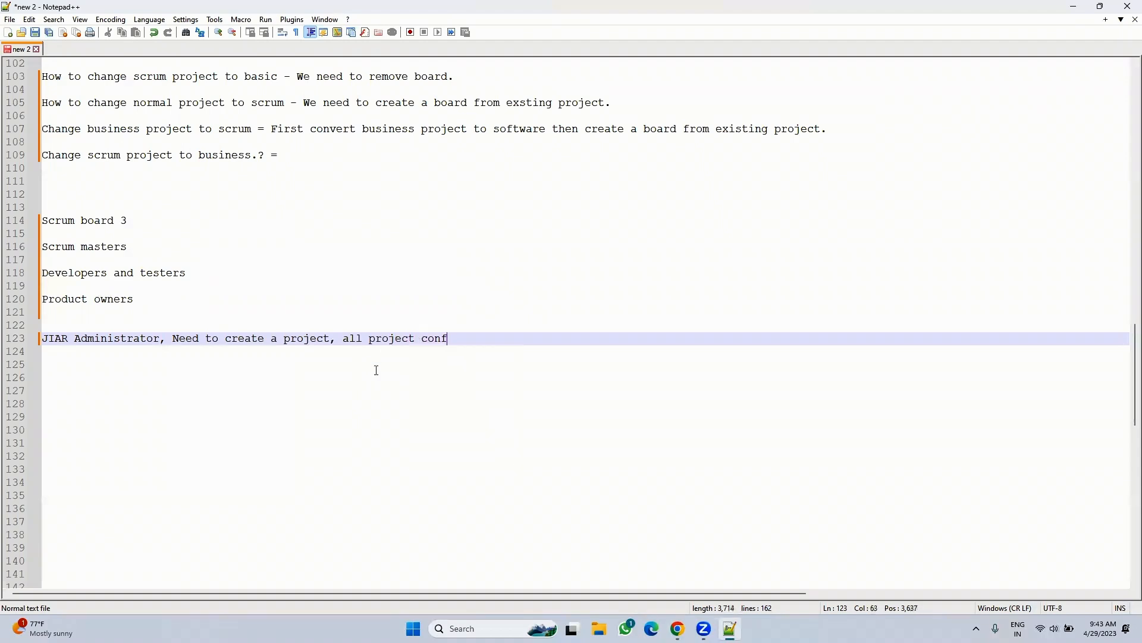
text(iguration)
click(678, 629)
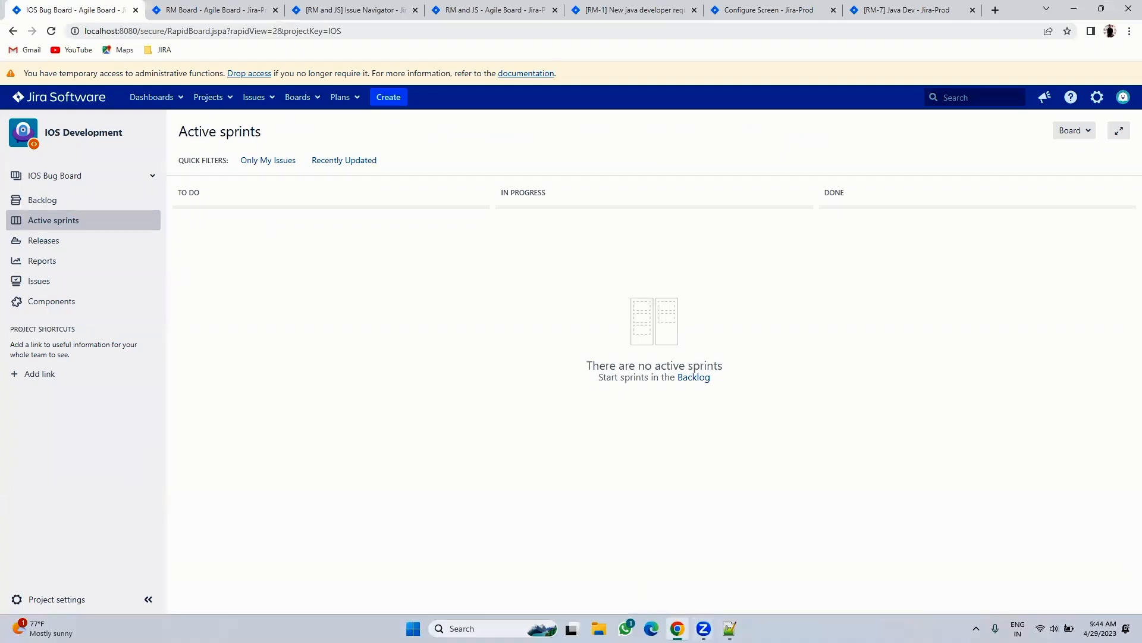
click(729, 628)
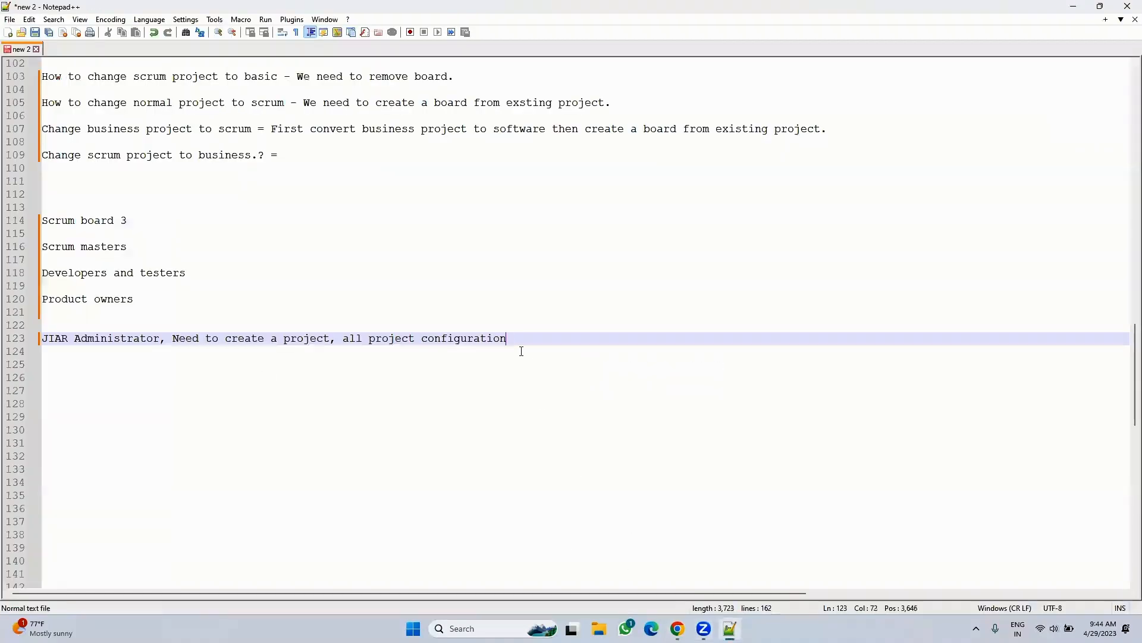
text(+ )
text(Boa)
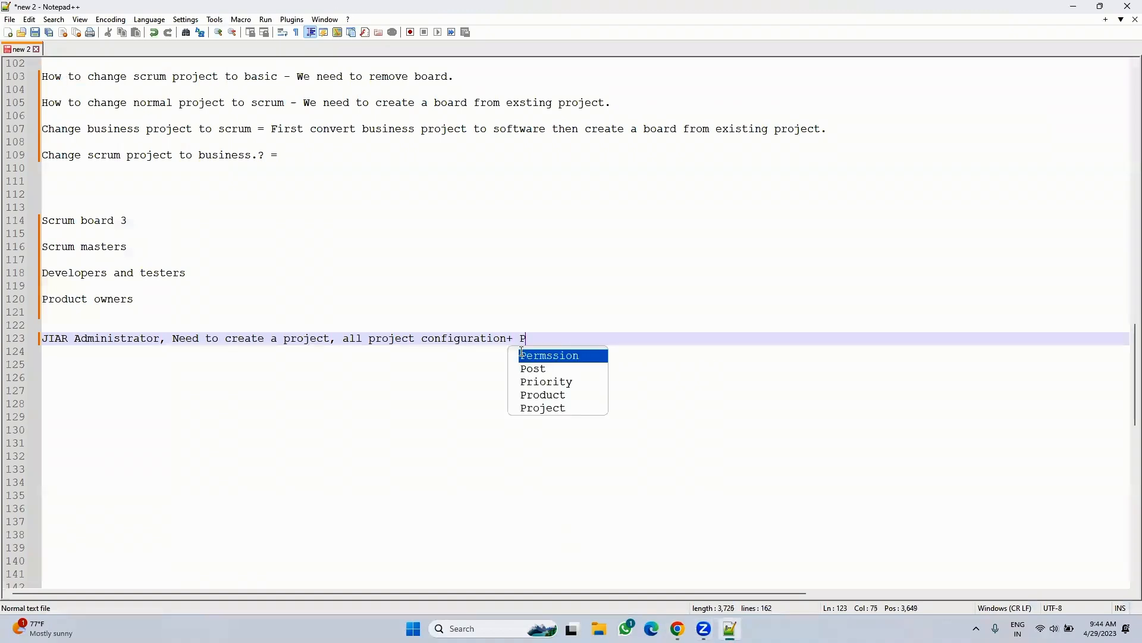
text(rd con)
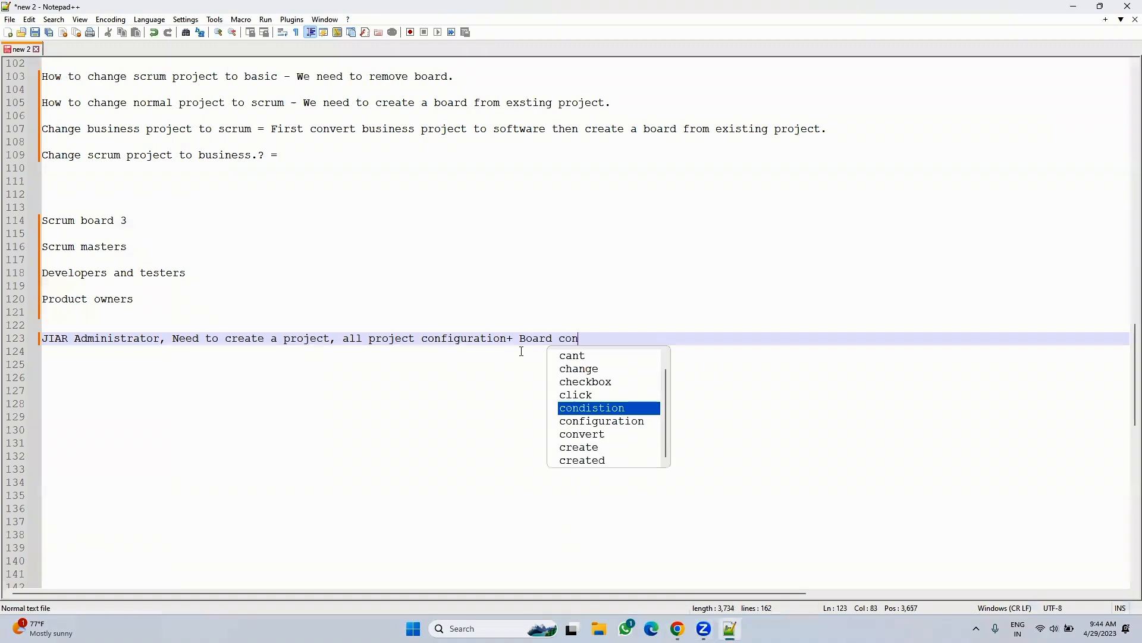
text(figuration )
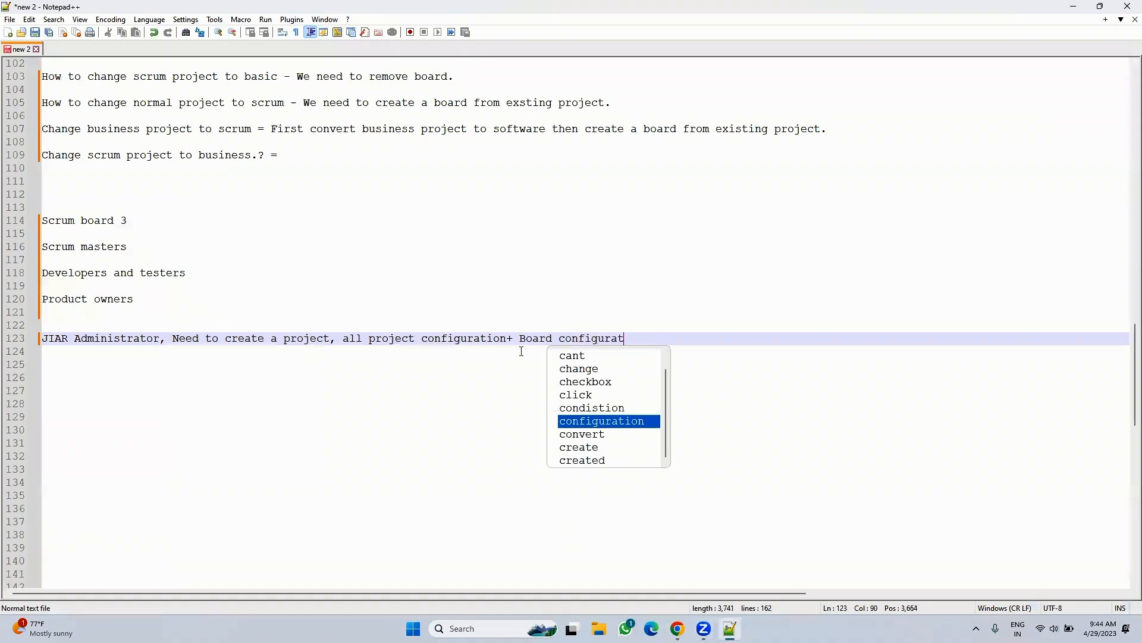
text(.)
key(Return)
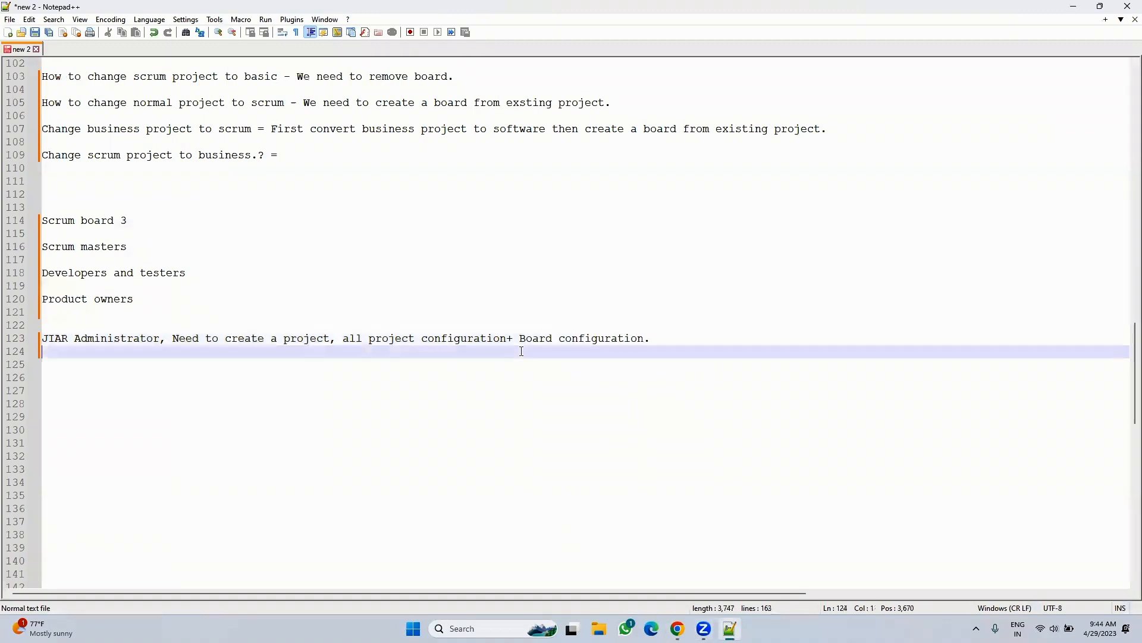
key(Return)
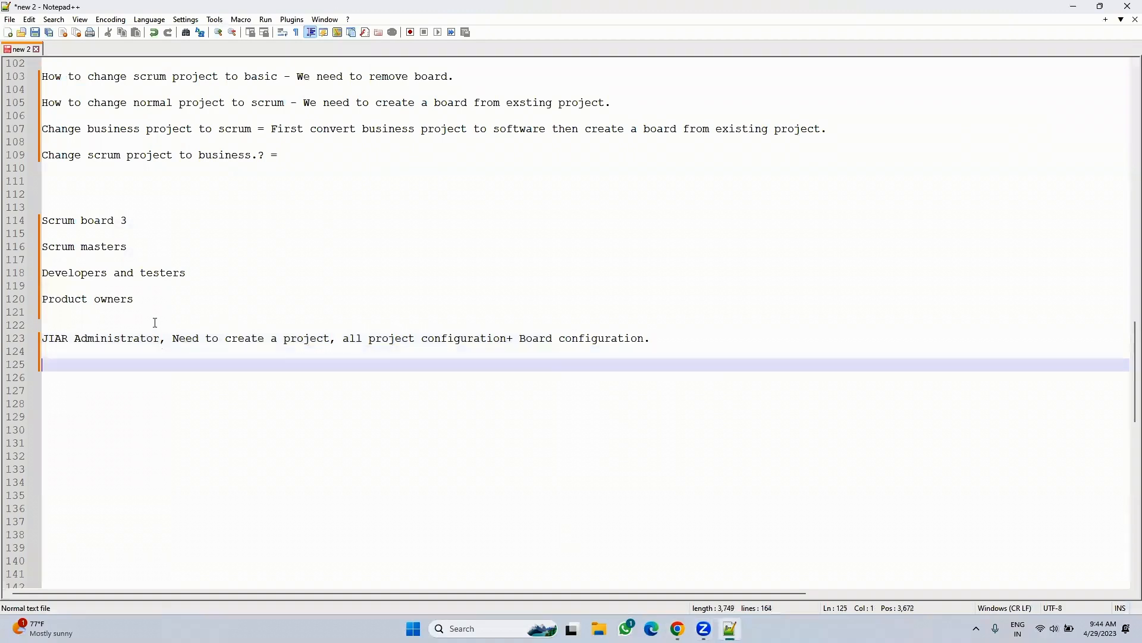
click(143, 321)
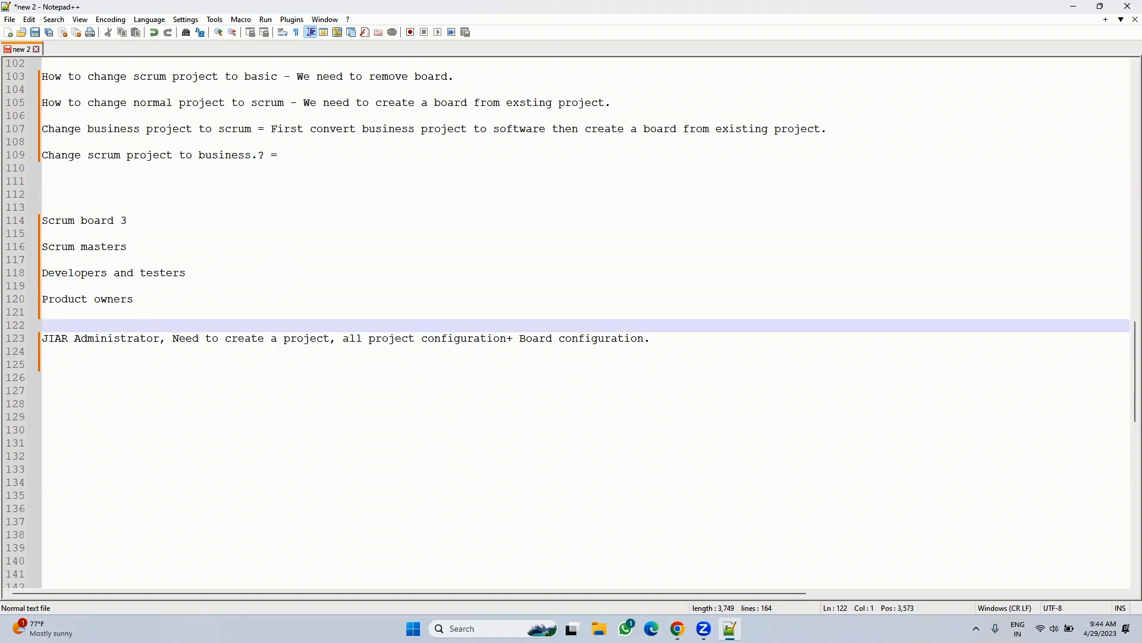
- Close the RM backlog, issue navigator, agile board, RM-1, Configure Screen and RM-7 tabs
key(alt+Tab)
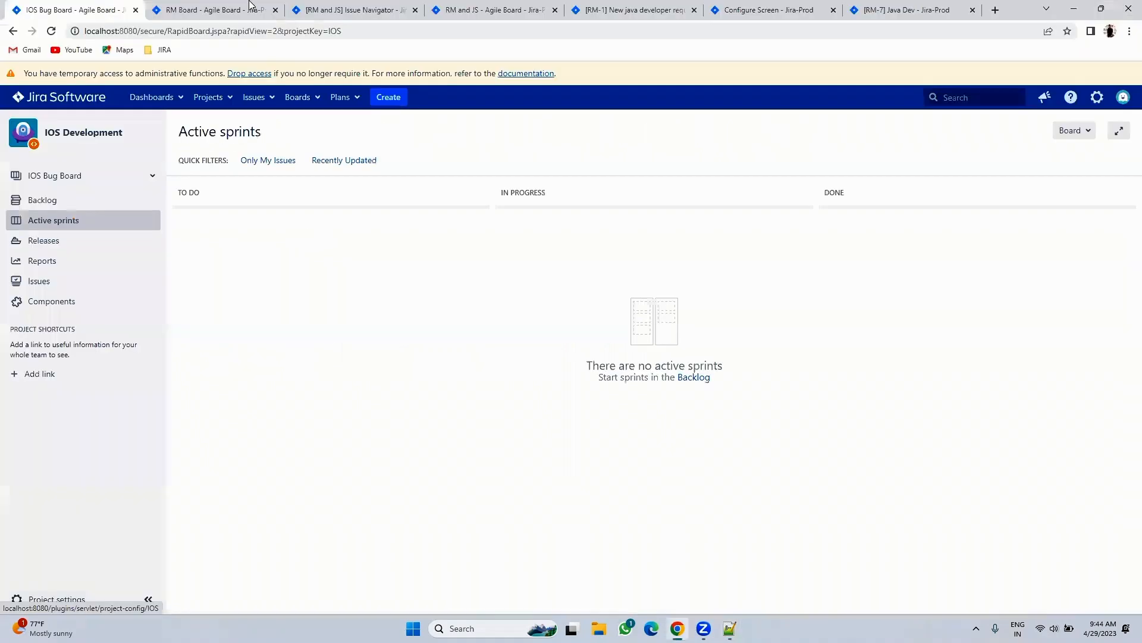
click(238, 8)
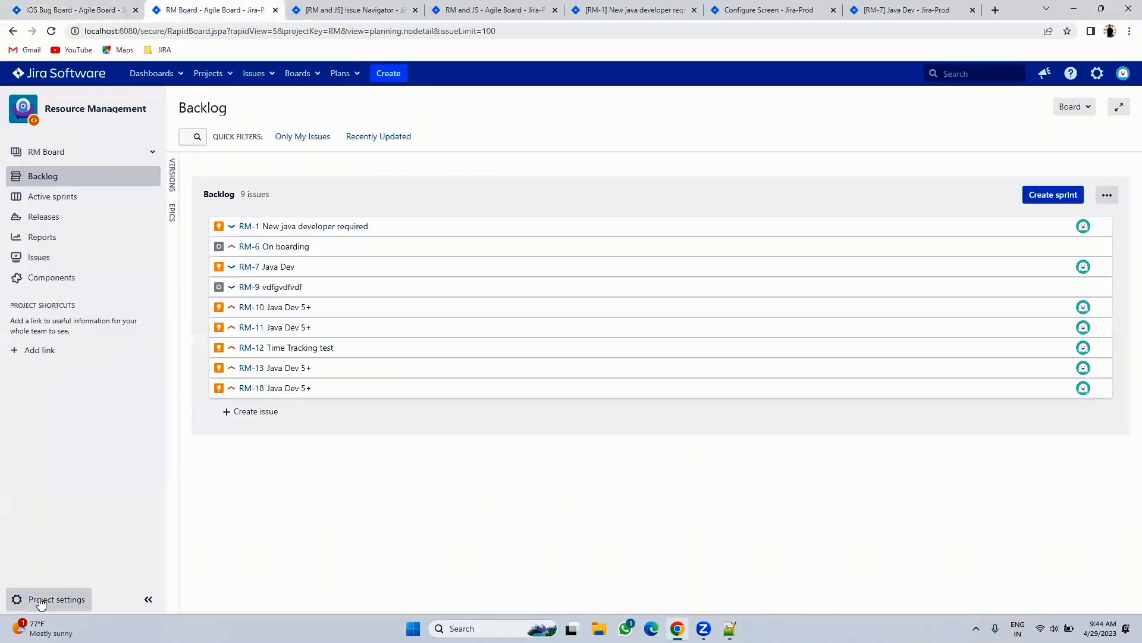
click(275, 10)
click(275, 10)
click(275, 10)
click(275, 10)
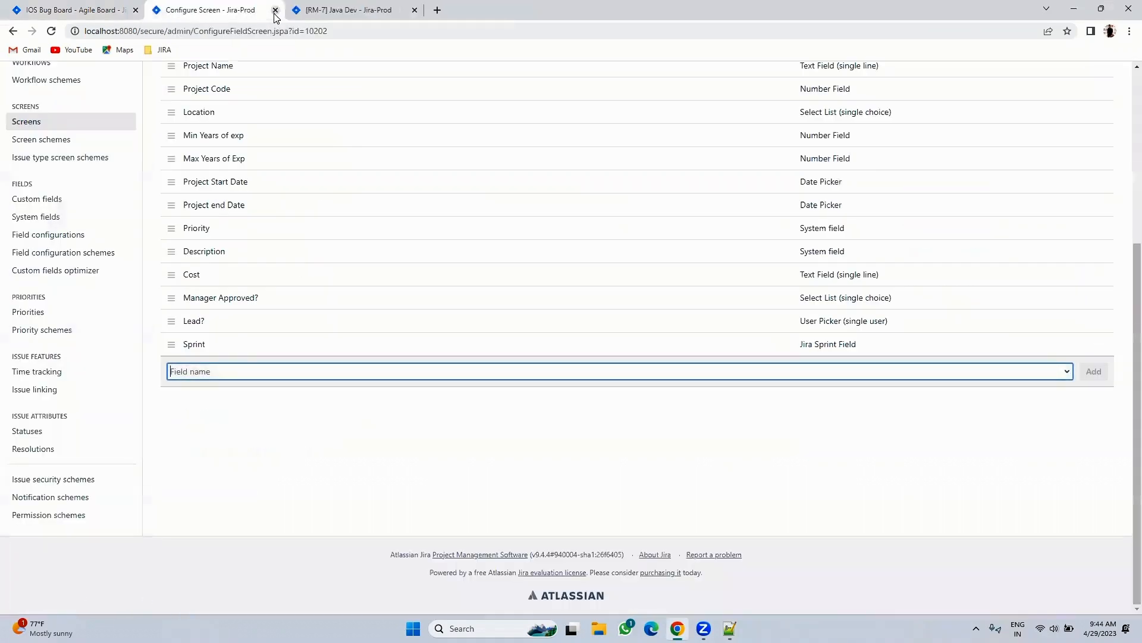
click(275, 10)
click(275, 10)
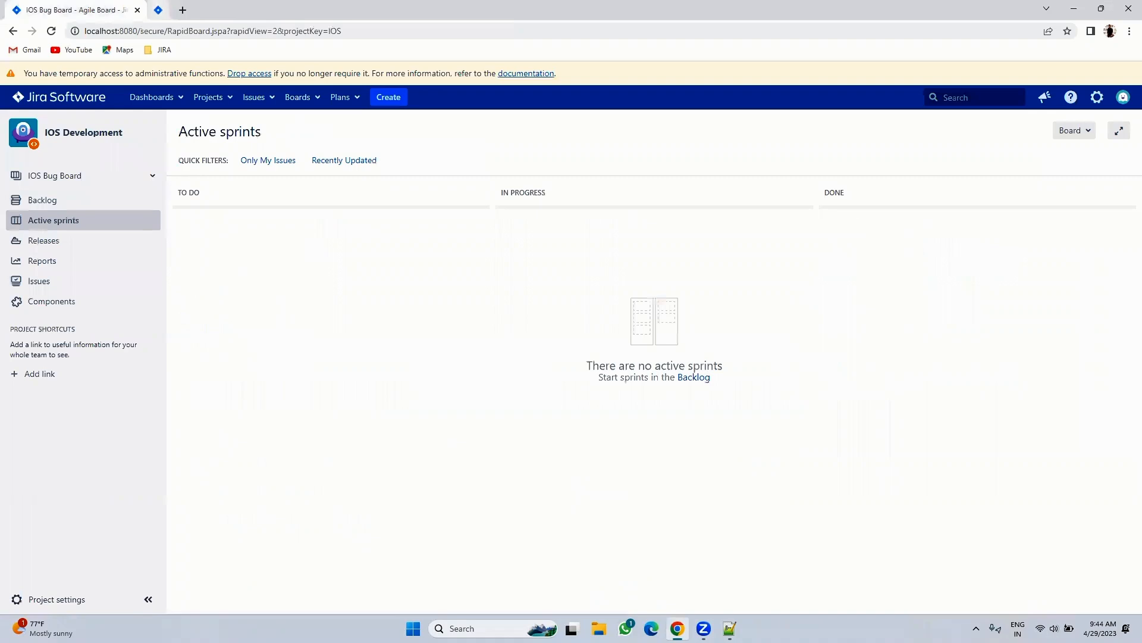
- Open the IOS Development project settings summary in a new tab and look it over
right_click(32, 598)
click(95, 503)
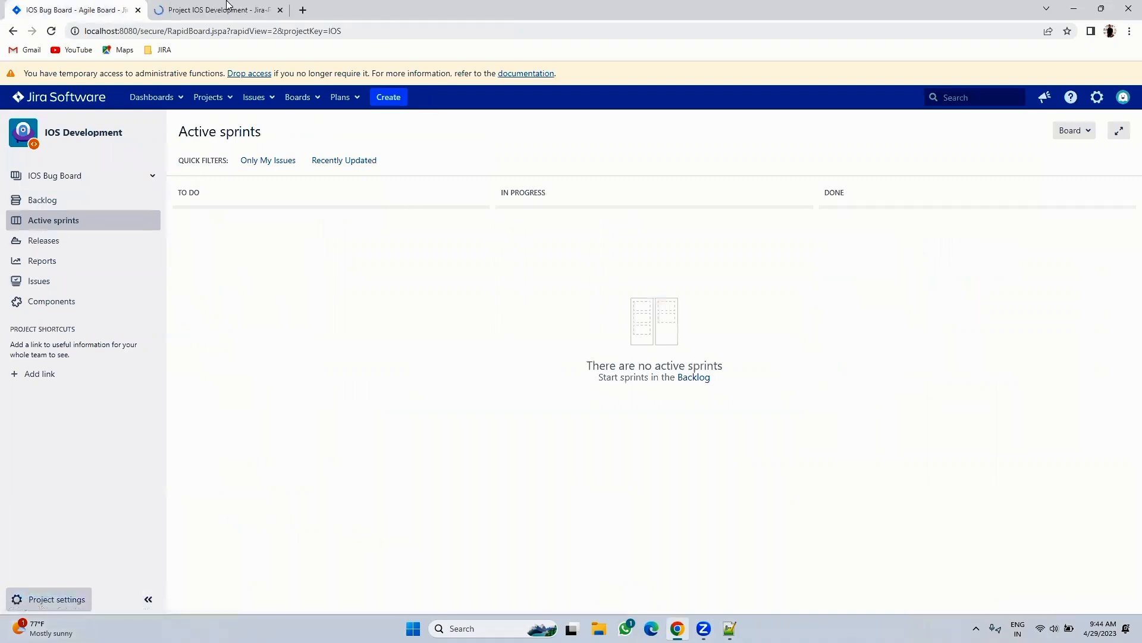
click(223, 9)
scroll(433, 314, down, 9)
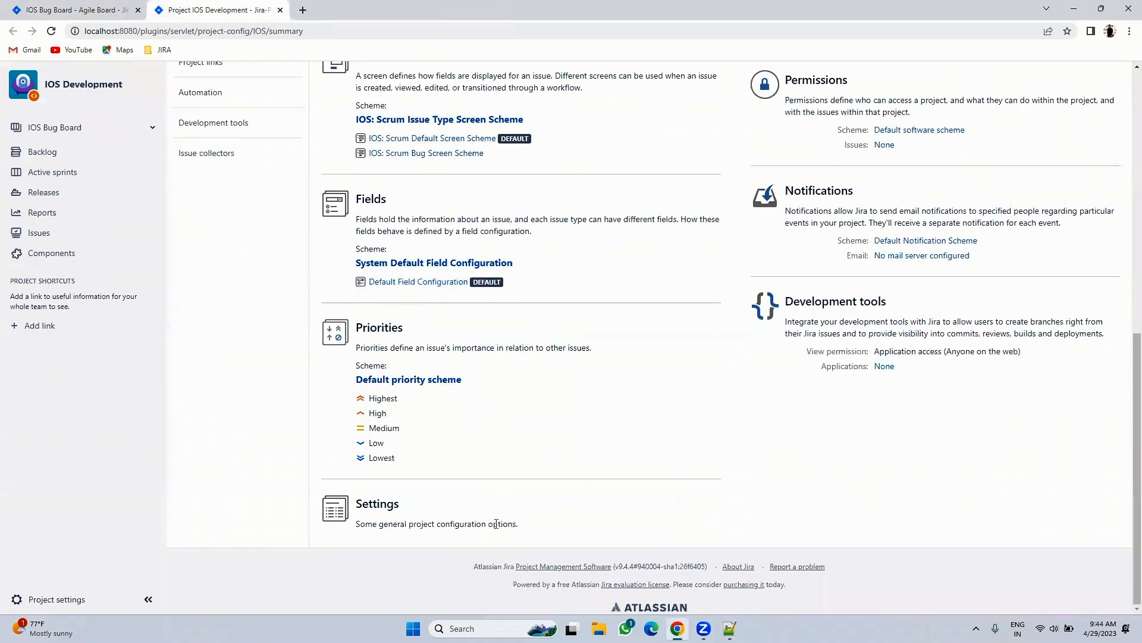
scroll(530, 500, up, 10)
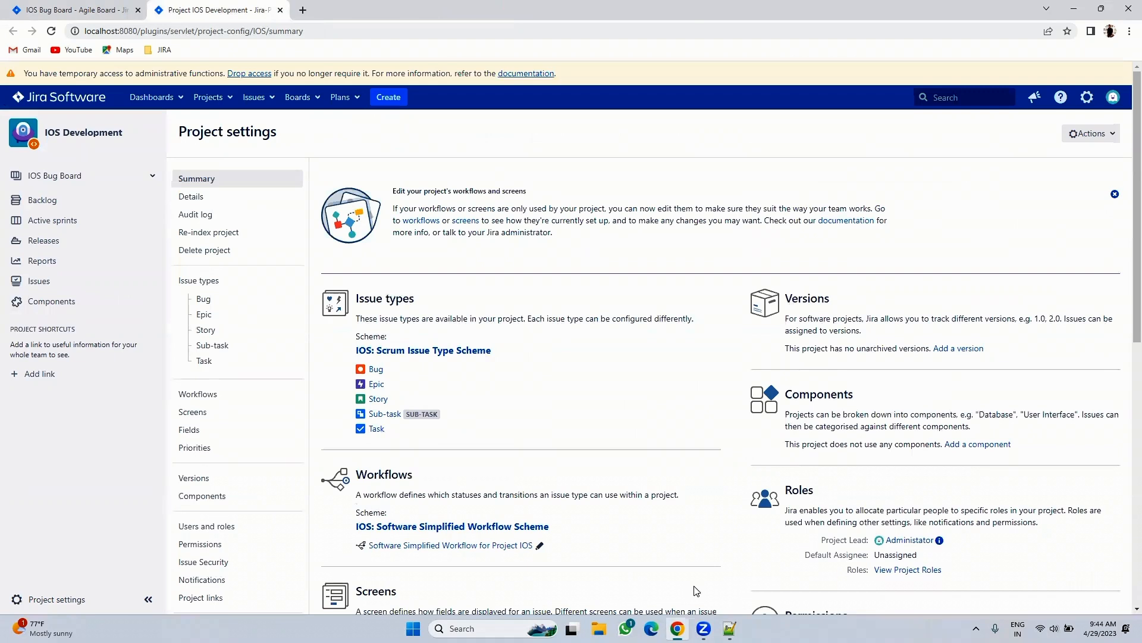
- Switch the IOS project view to the IOS ALL issue board's backlog
click(66, 11)
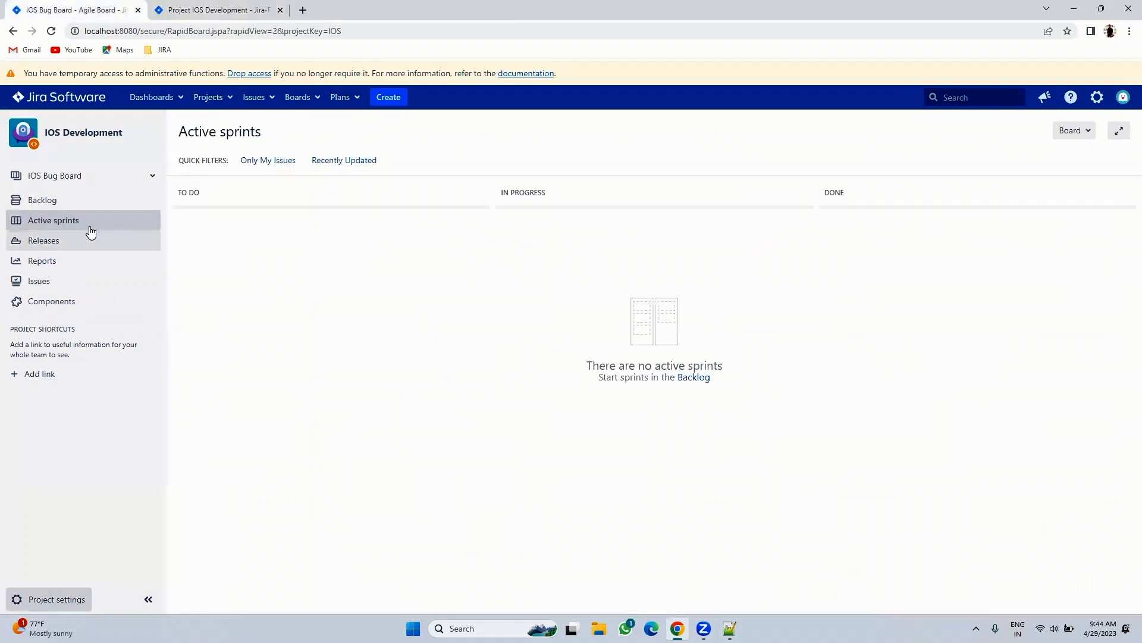
click(57, 202)
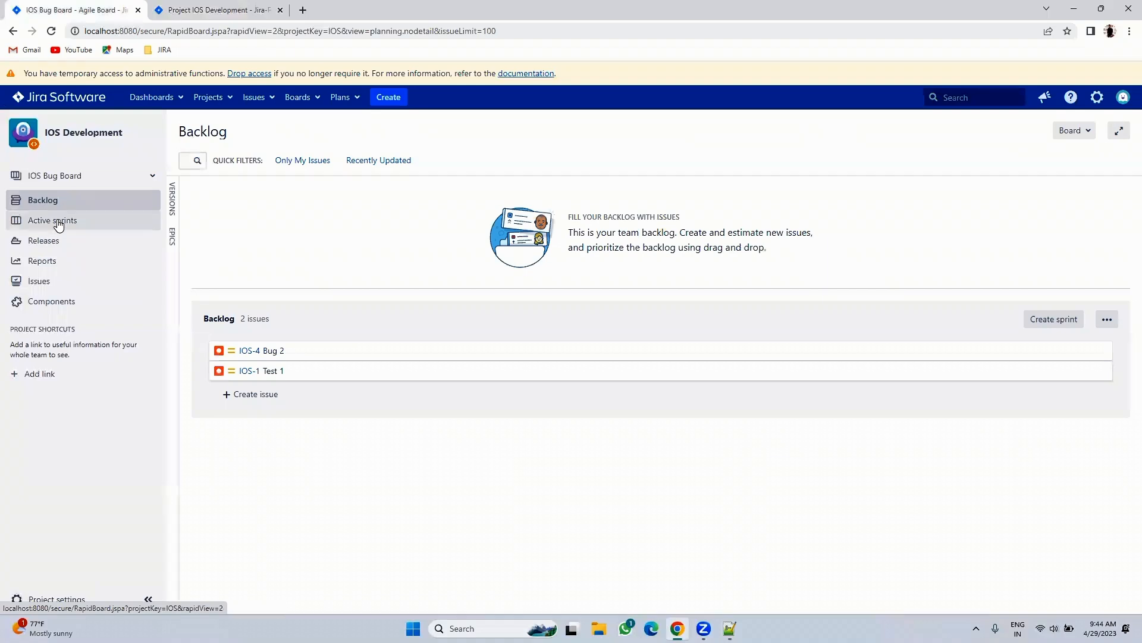
click(58, 223)
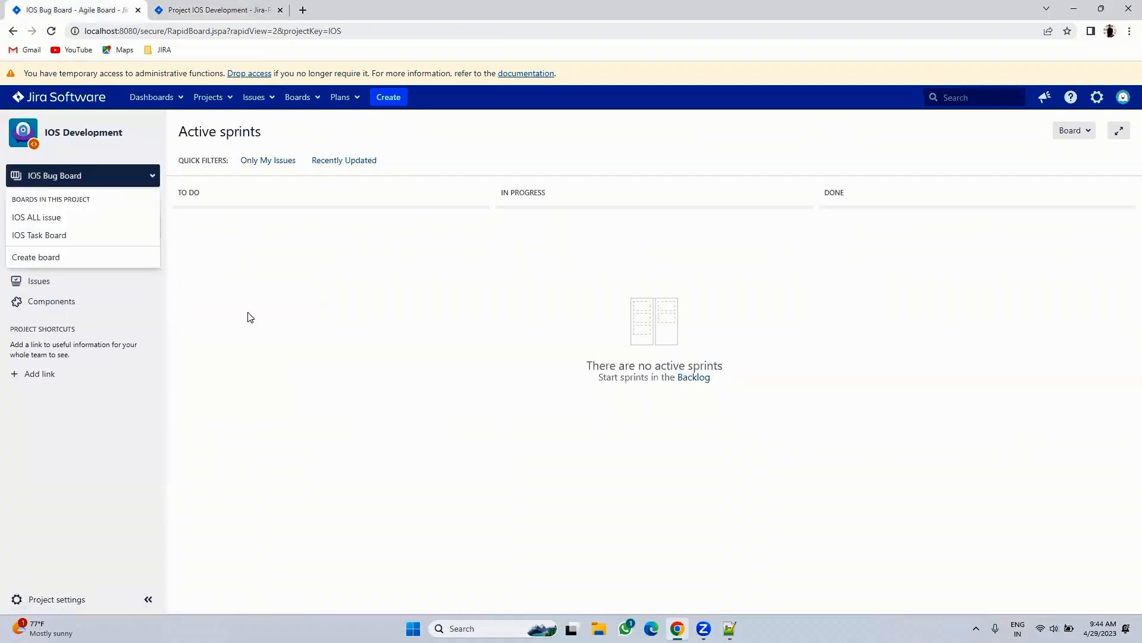
click(55, 202)
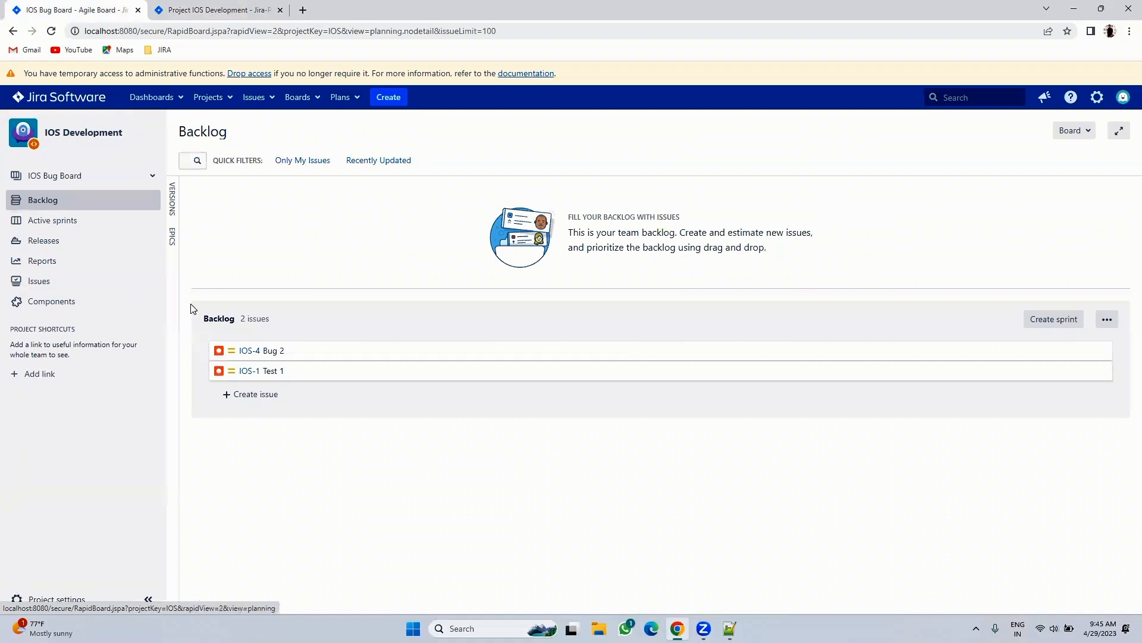
click(25, 176)
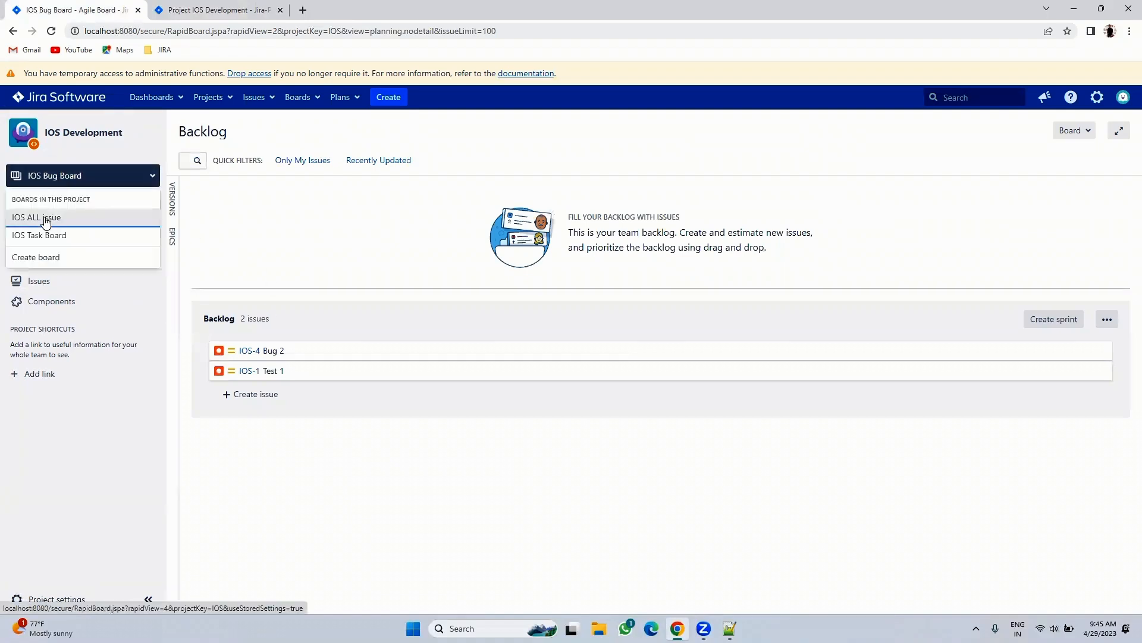
click(46, 223)
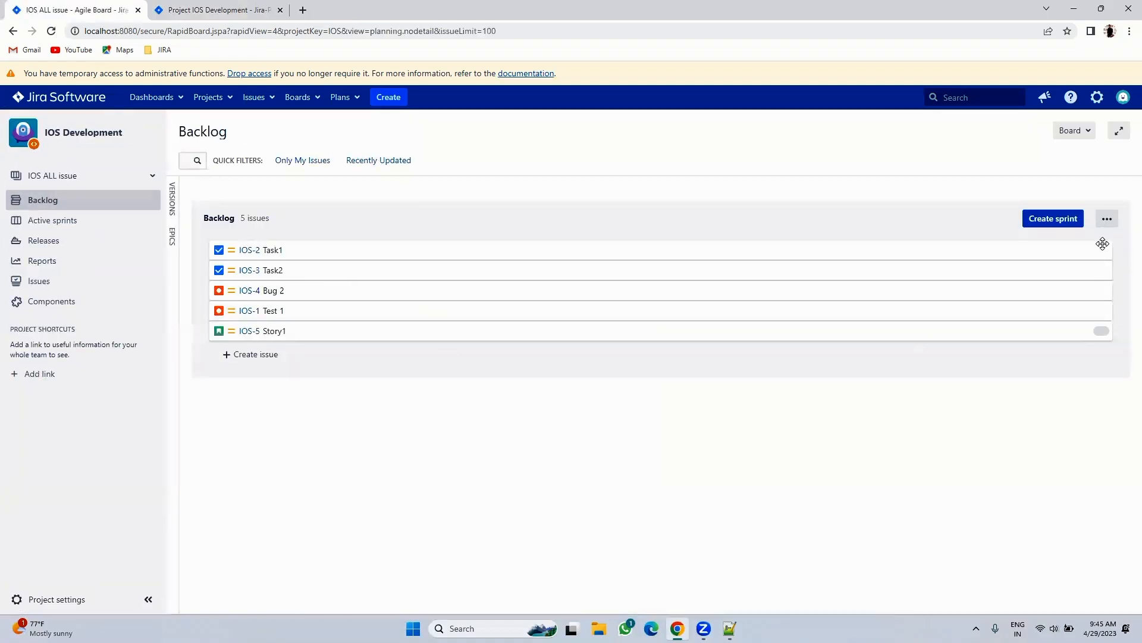
- Create IOS Sprint 1 with a 1 week duration
click(1047, 218)
click(543, 257)
click(520, 272)
click(686, 343)
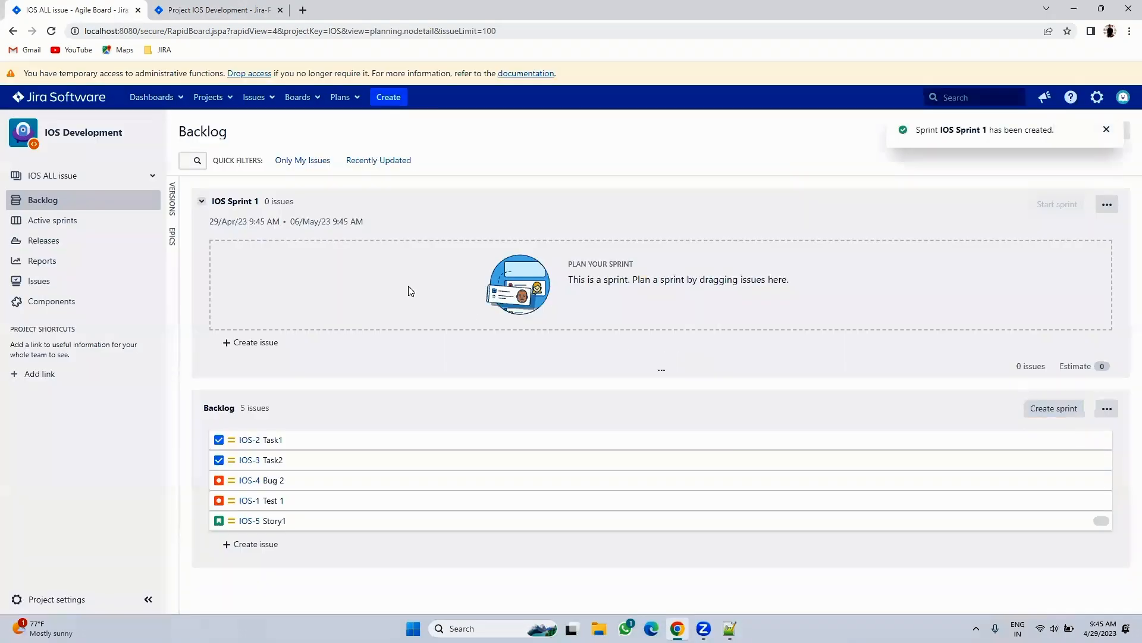
- Move IOS-2 Task1, IOS-1 Test 1 and IOS-3 Task2 into IOS Sprint 1
drag(302, 439, 285, 250)
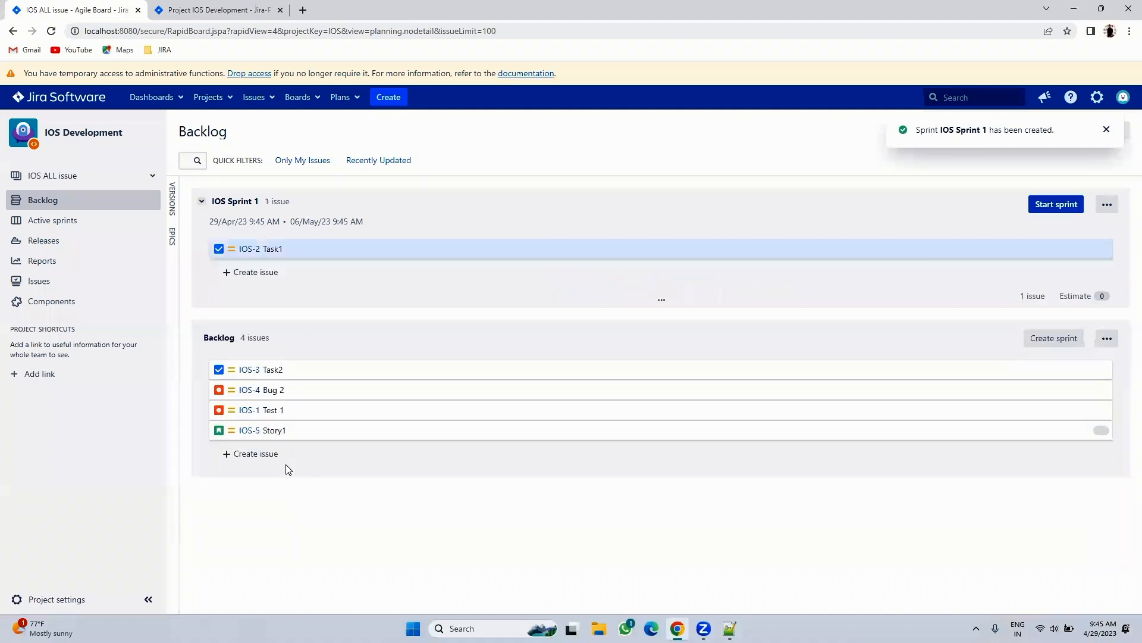
drag(288, 410, 300, 271)
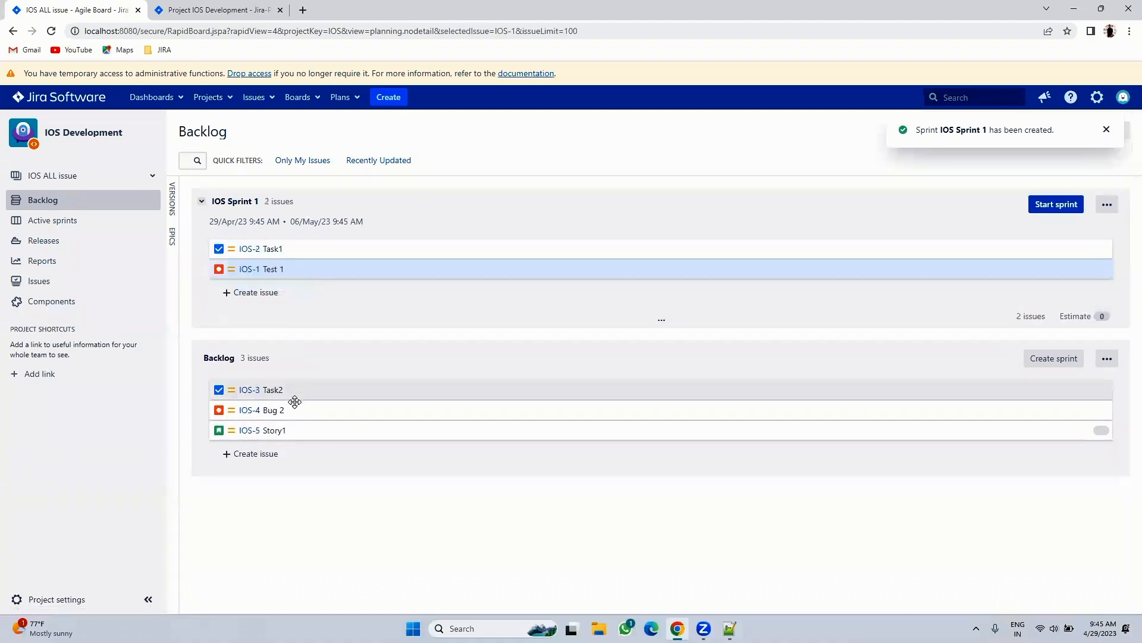
drag(291, 391, 301, 290)
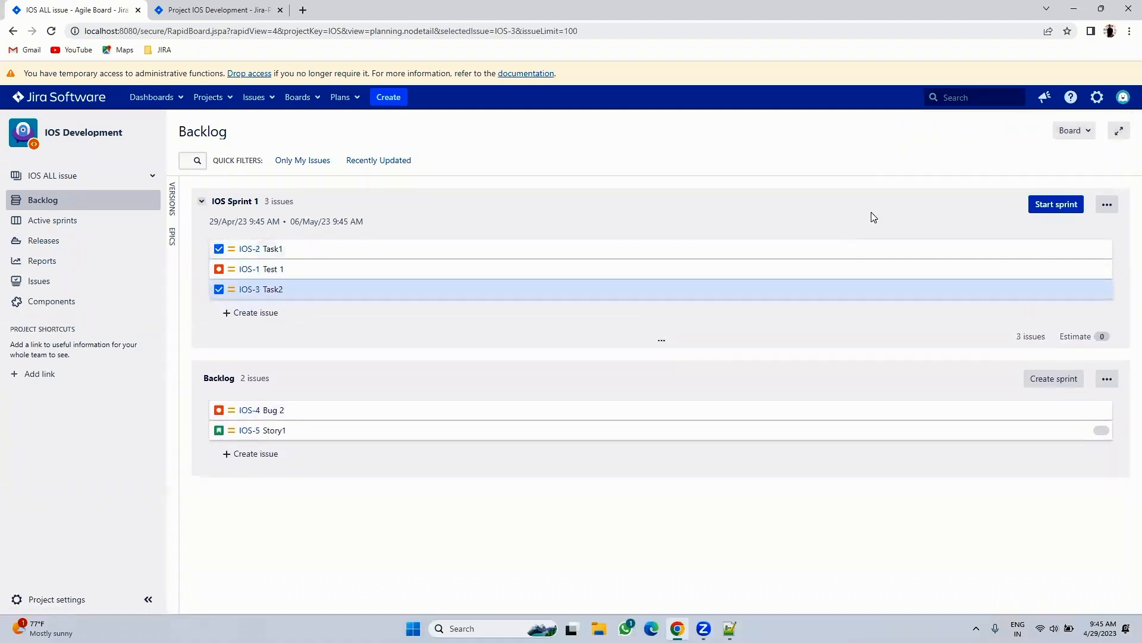
- Start IOS Sprint 1, drag IOS-2 Task1 through In Progress to Done, then reload the board
click(1042, 205)
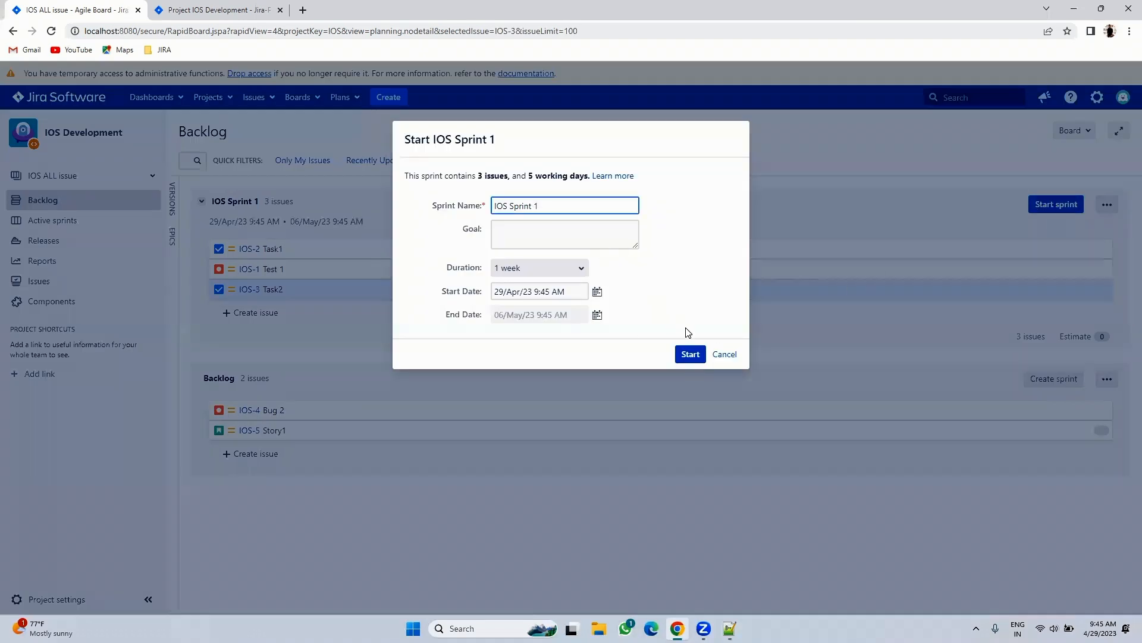
click(690, 353)
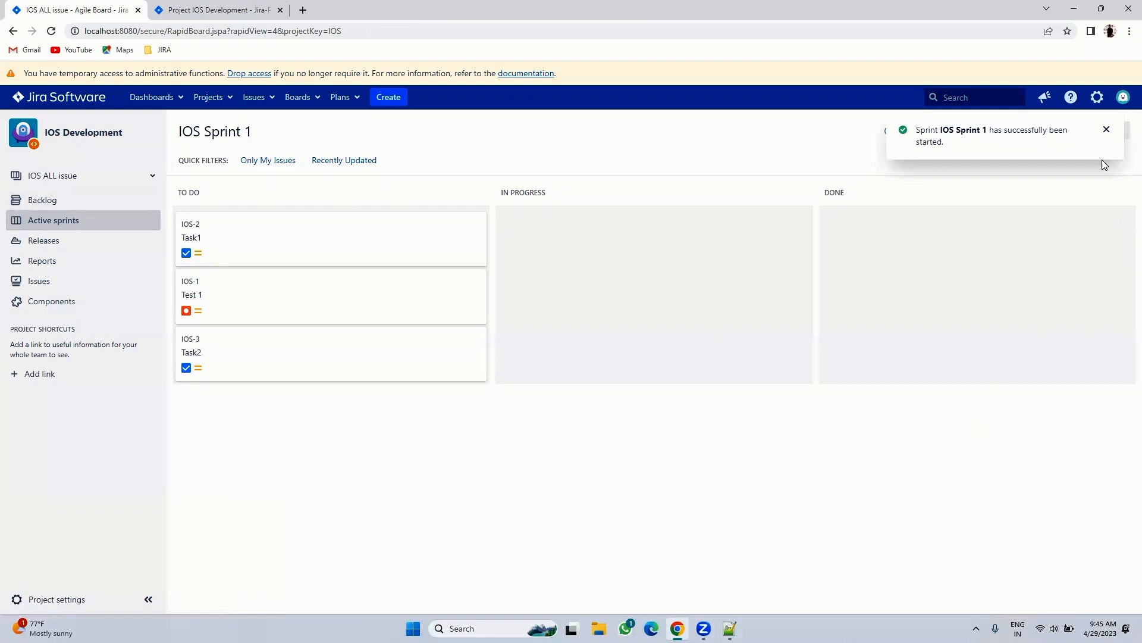
drag(277, 251, 602, 256)
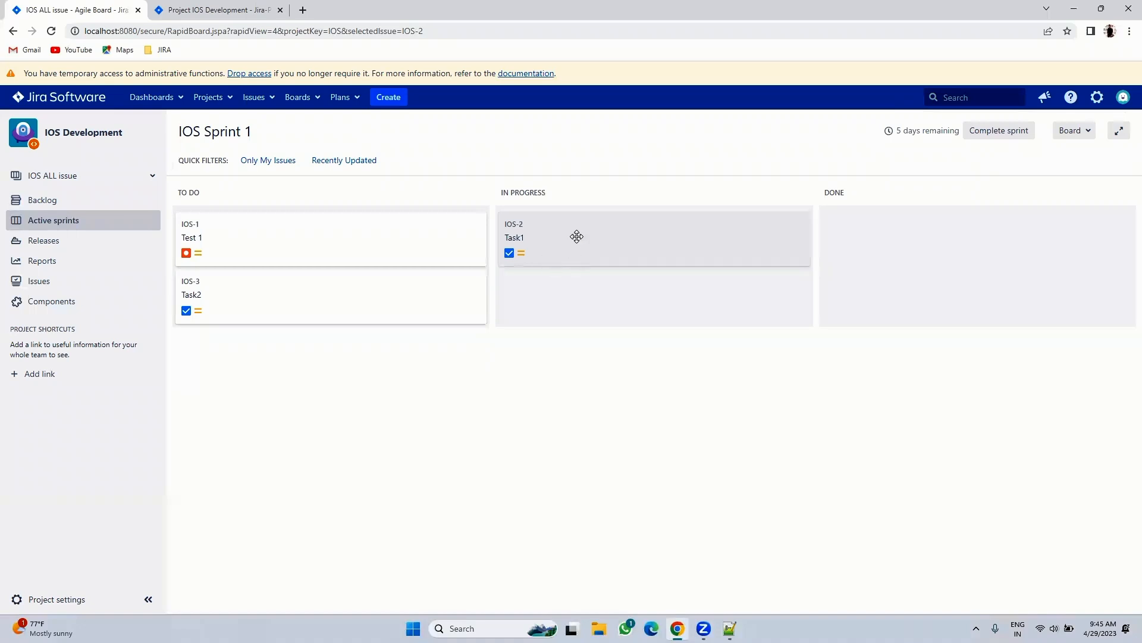
drag(553, 225, 931, 241)
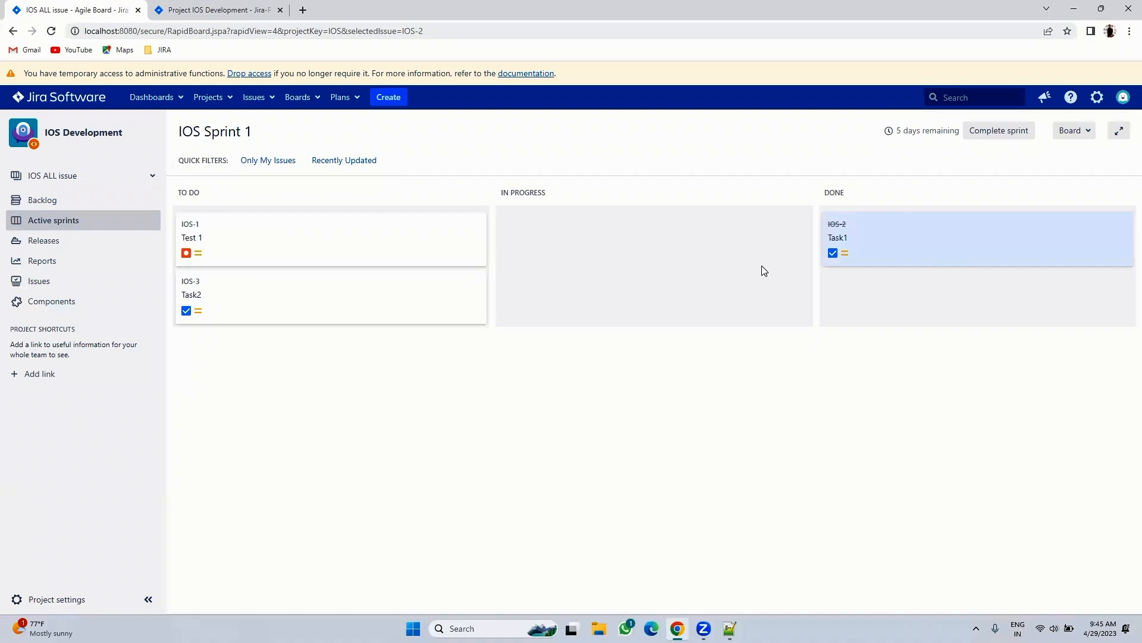
click(836, 225)
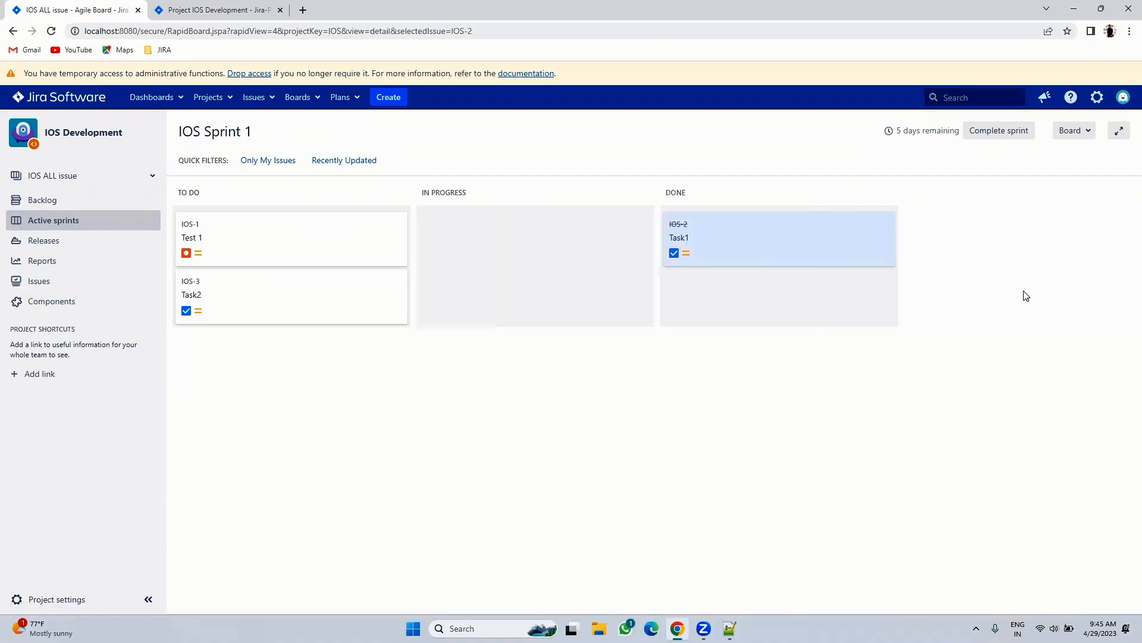
click(52, 31)
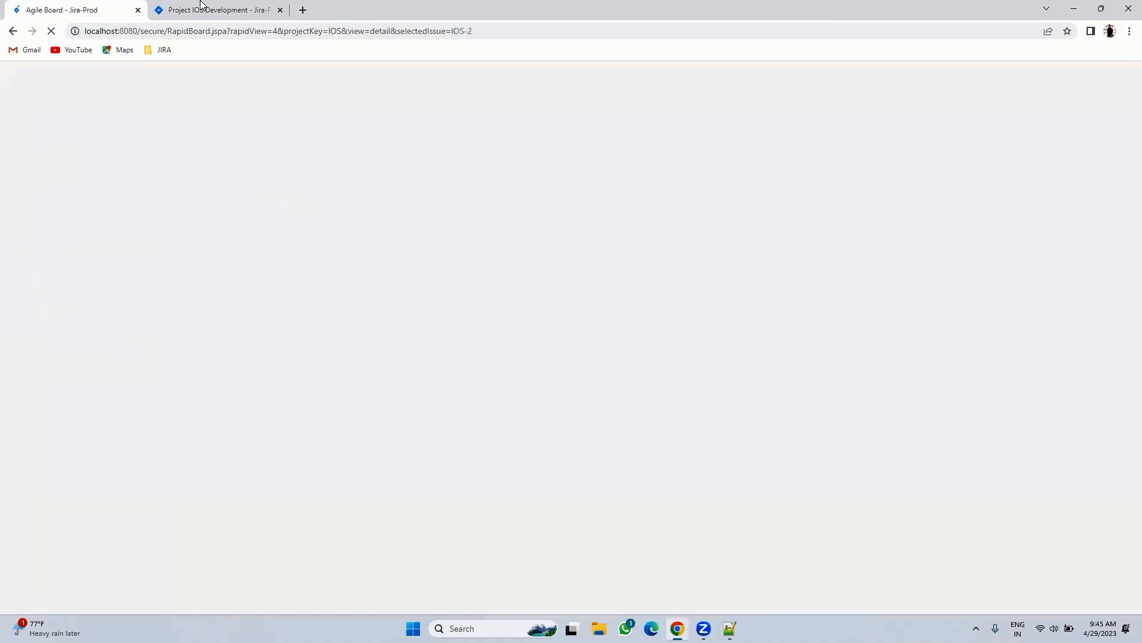
- Open IOS-2 in a new tab to check its status transitions, then close the board's detail panel
click(200, 8)
click(253, 98)
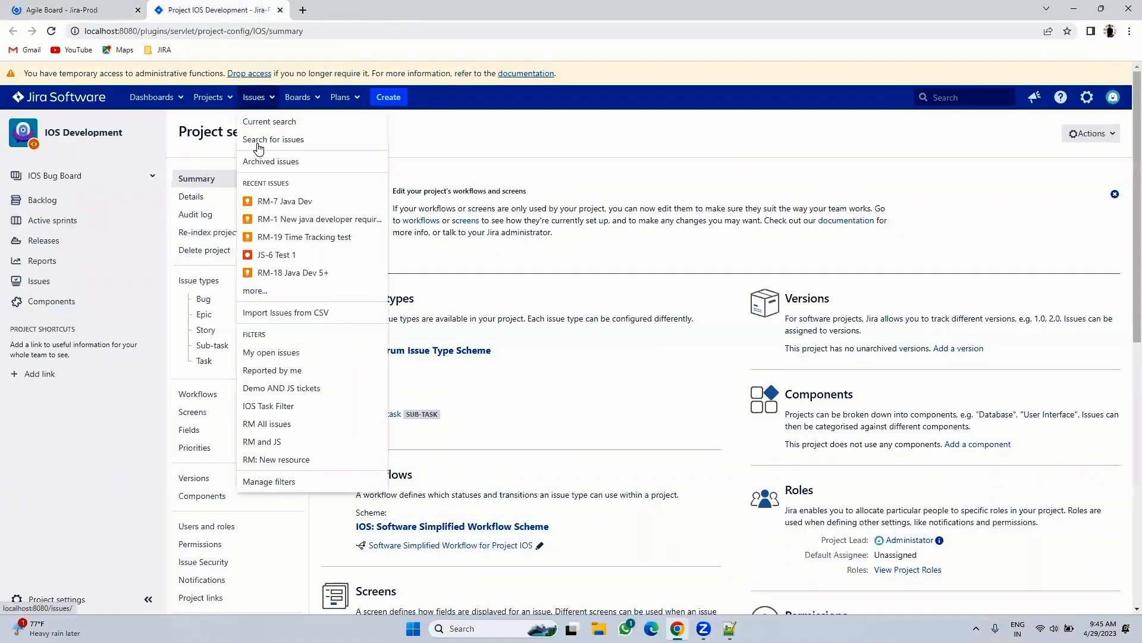
click(54, 9)
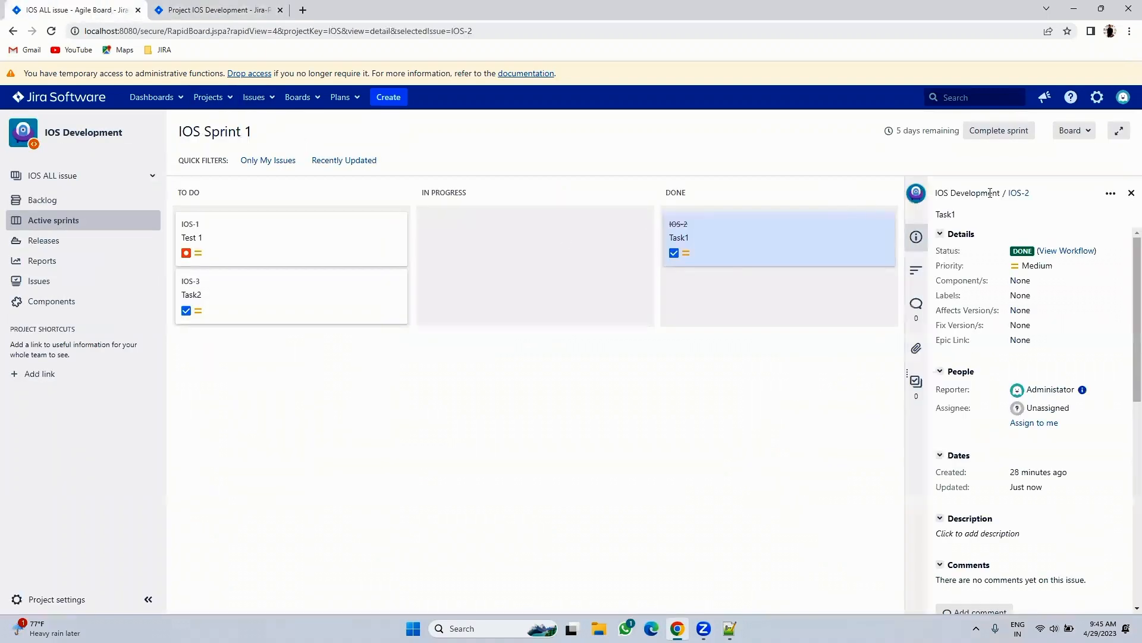
right_click(1020, 199)
click(990, 201)
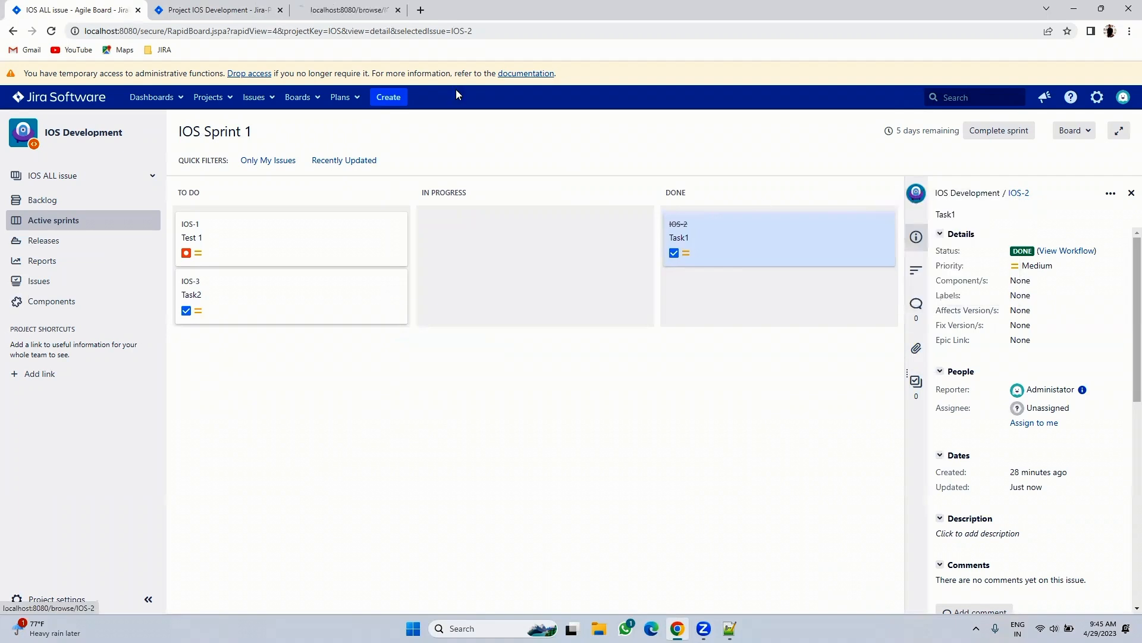
click(377, 11)
click(423, 174)
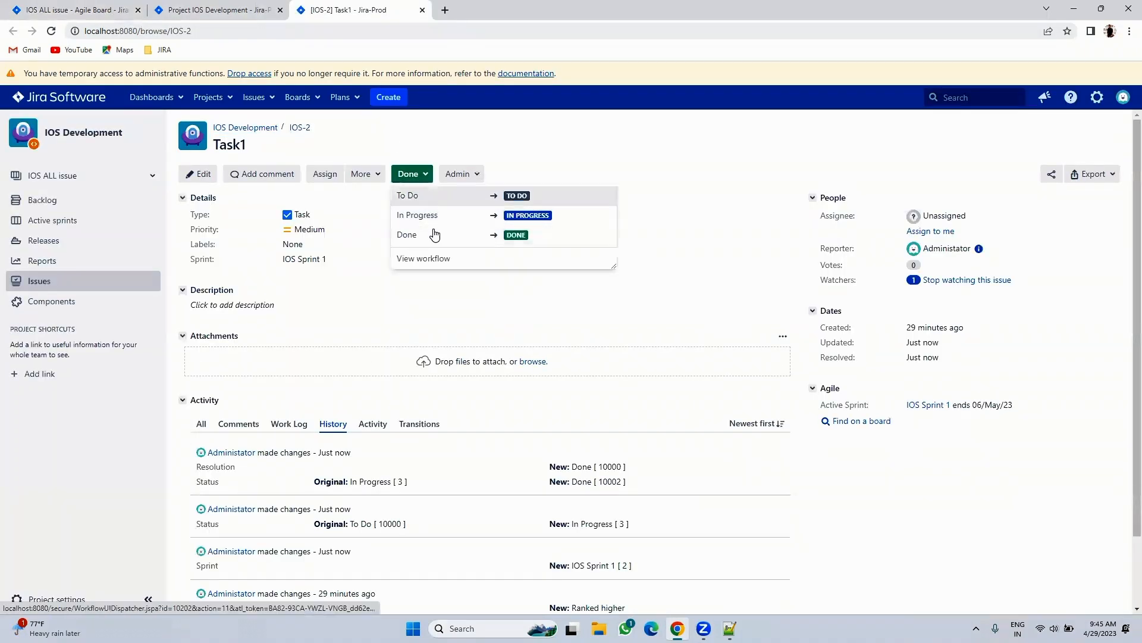
click(66, 11)
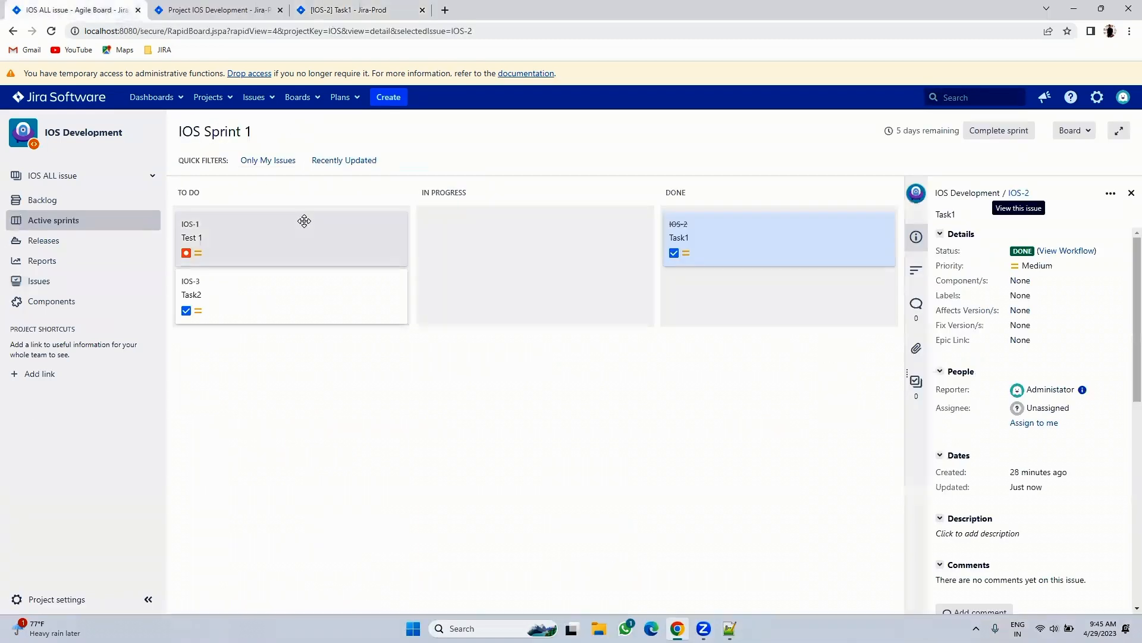
click(1132, 192)
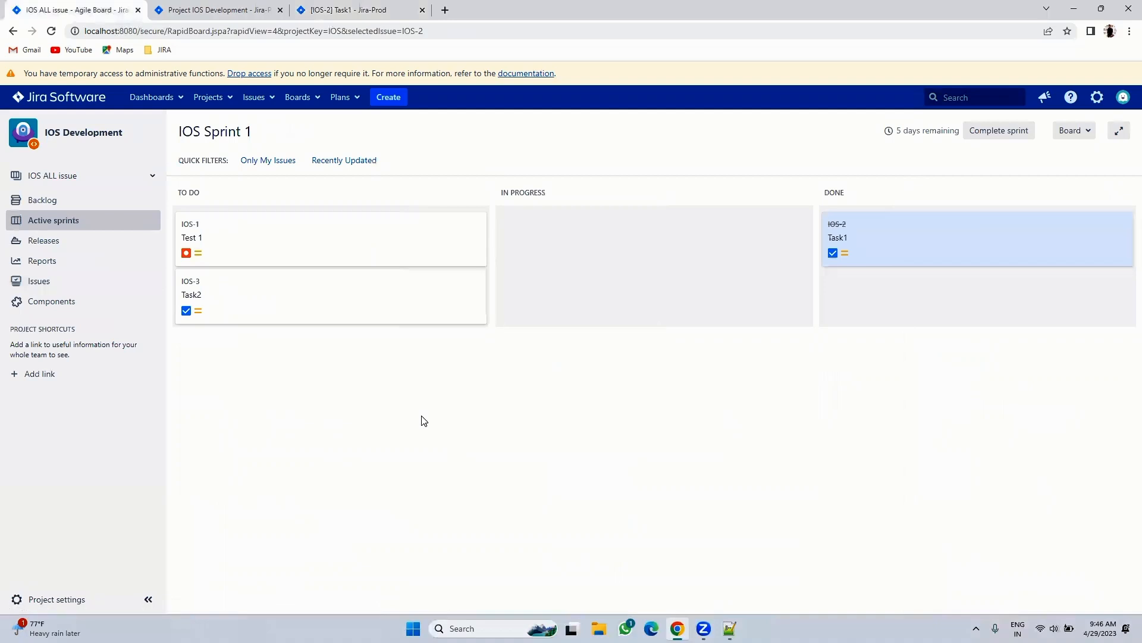
click(202, 9)
- Open the IOS project's current workflow from the project settings
scroll(508, 479, down, 1)
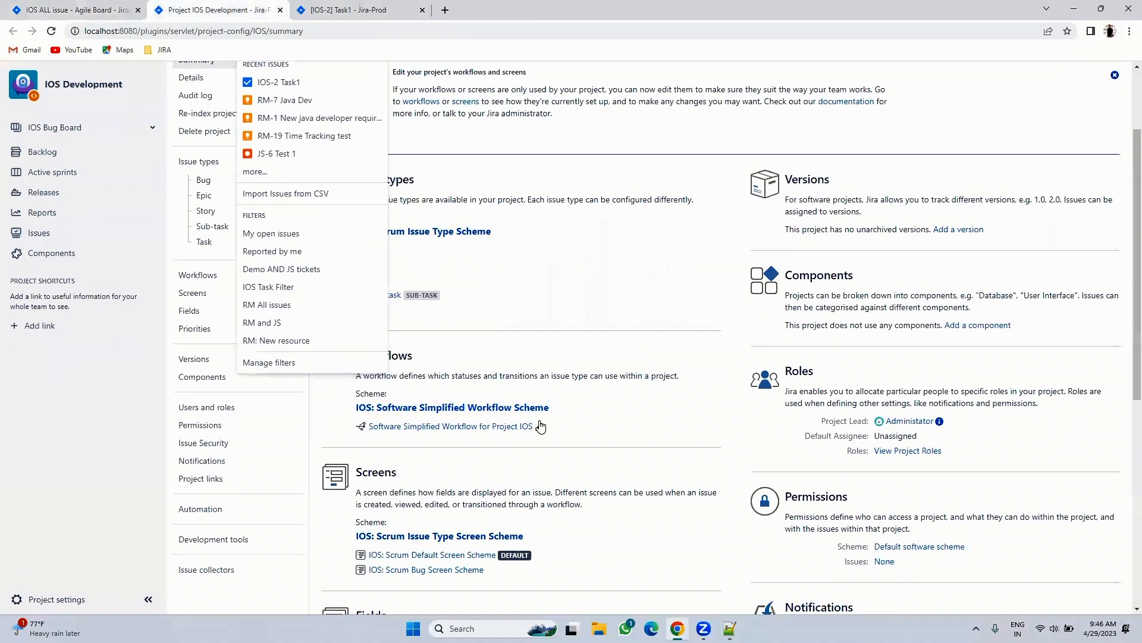
click(539, 429)
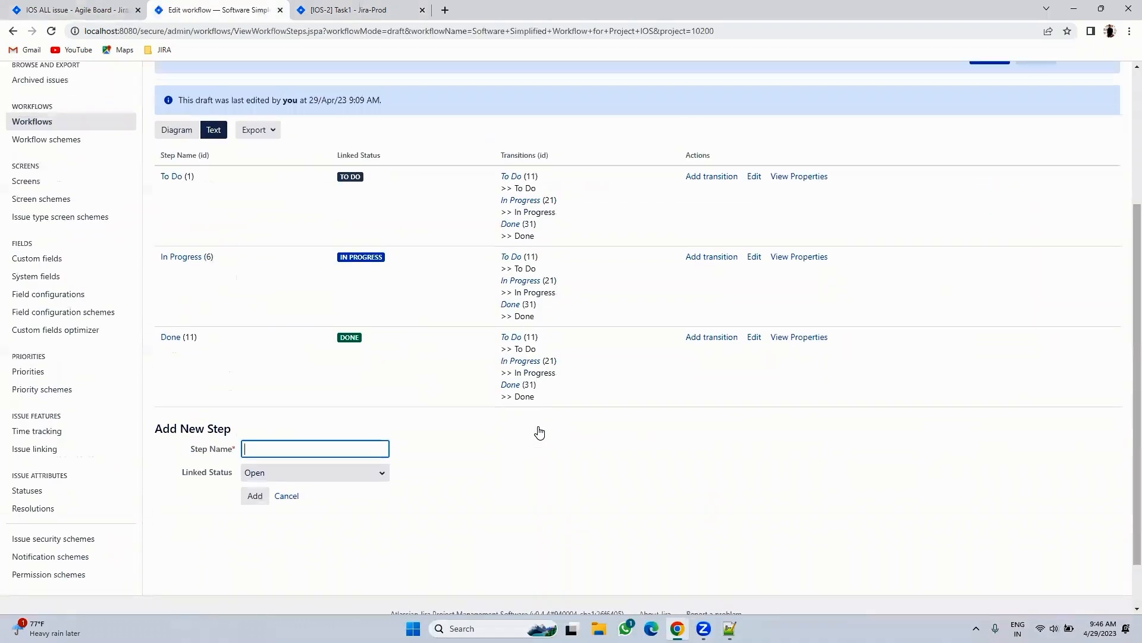
scroll(539, 431, up, 1)
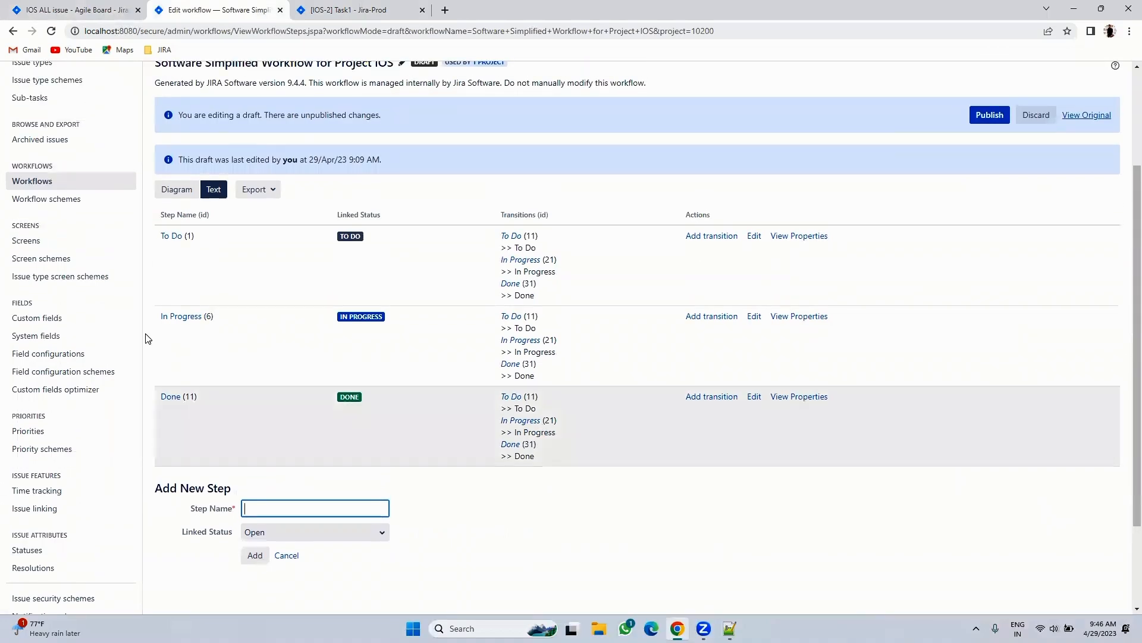
- Add a new workflow named 'IOS Workflow' and view it as a diagram
click(43, 188)
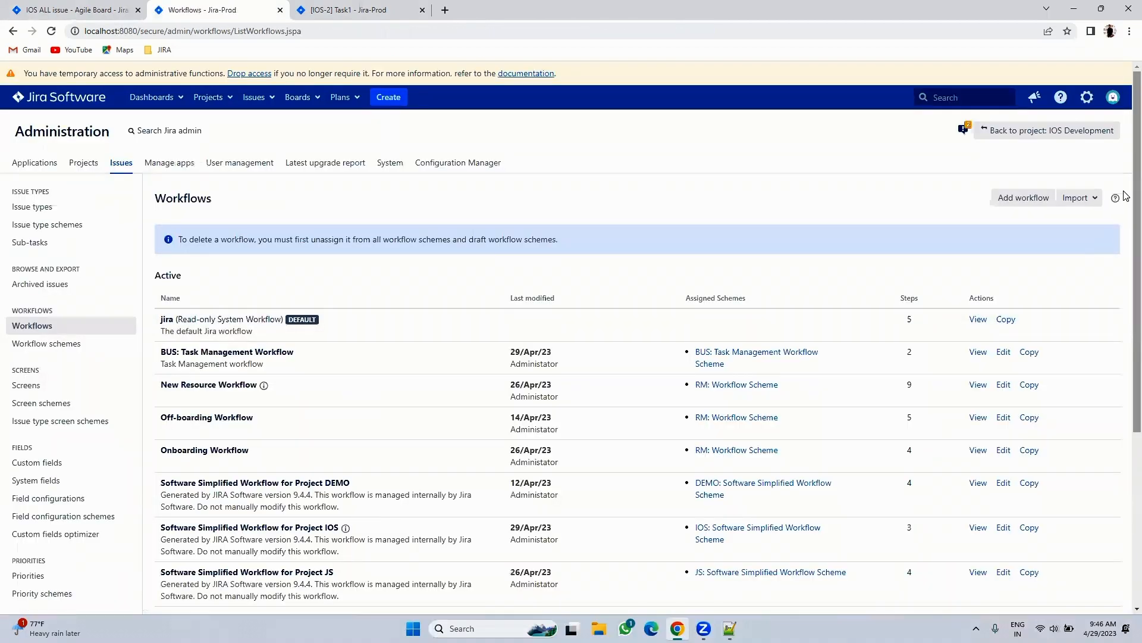
click(1023, 197)
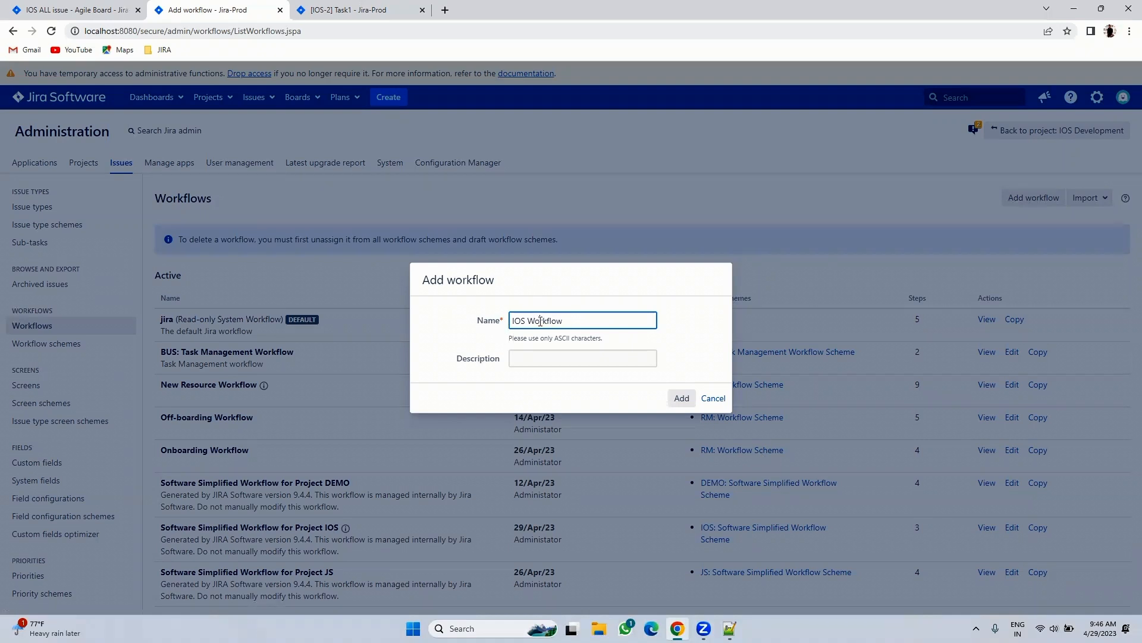
click(681, 398)
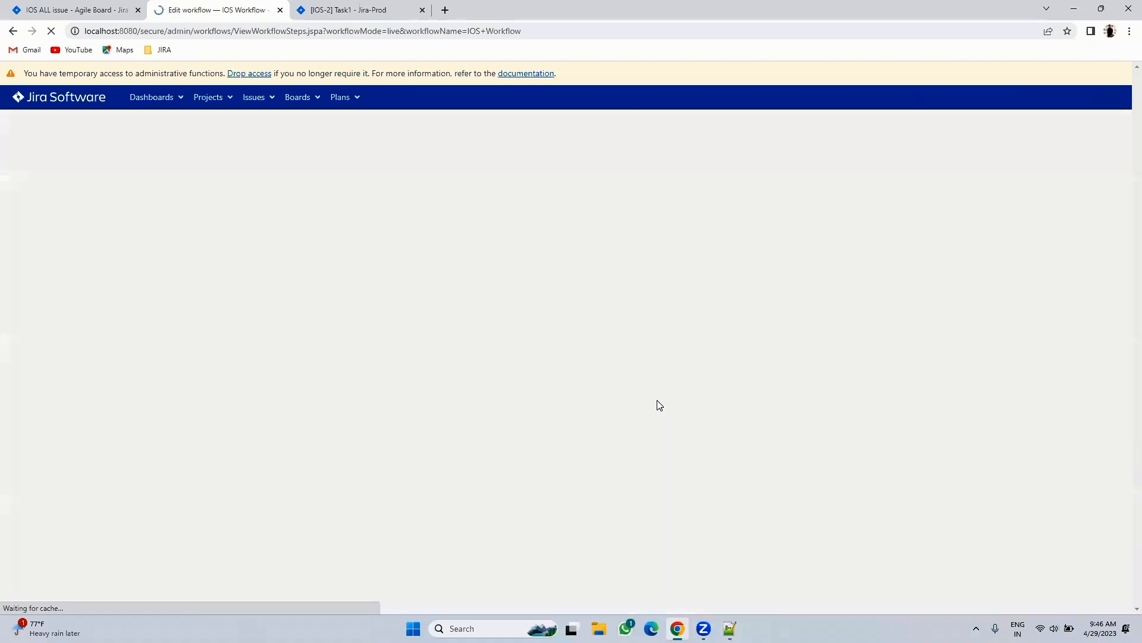
click(174, 268)
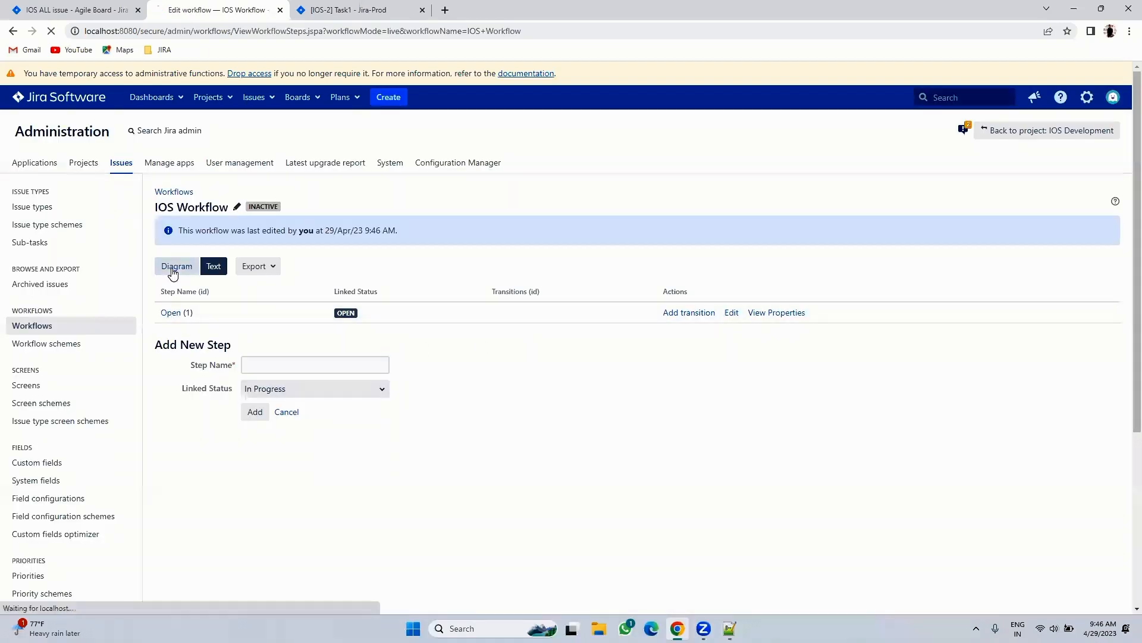
scroll(753, 330, down, 2)
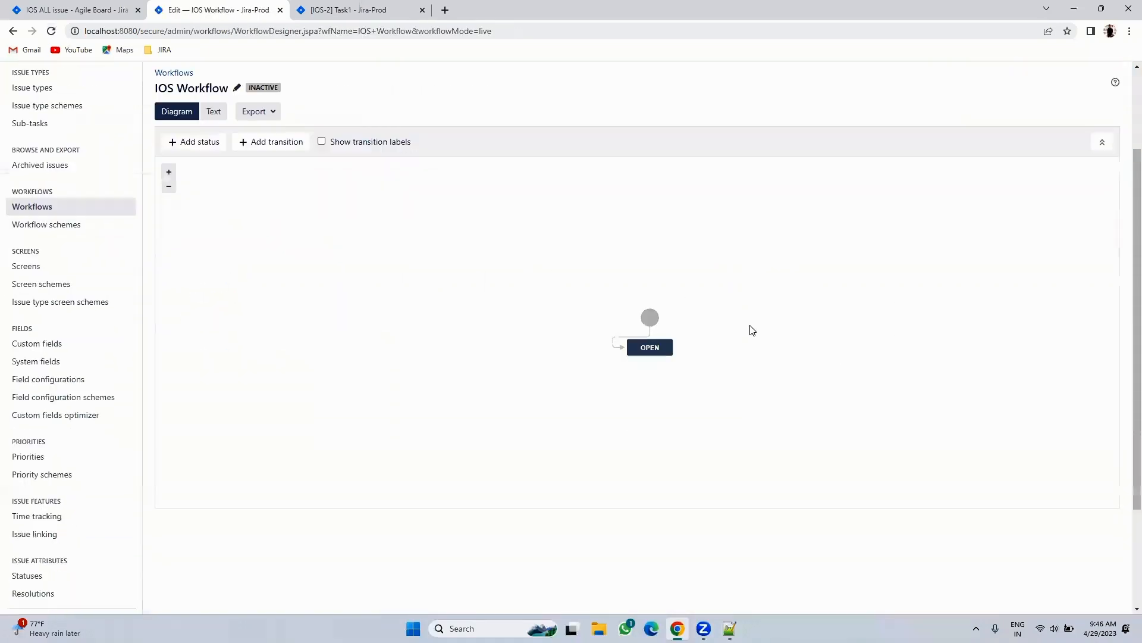
- Create a new Planning status with category In Progress in the IOS Workflow
drag(648, 345, 610, 271)
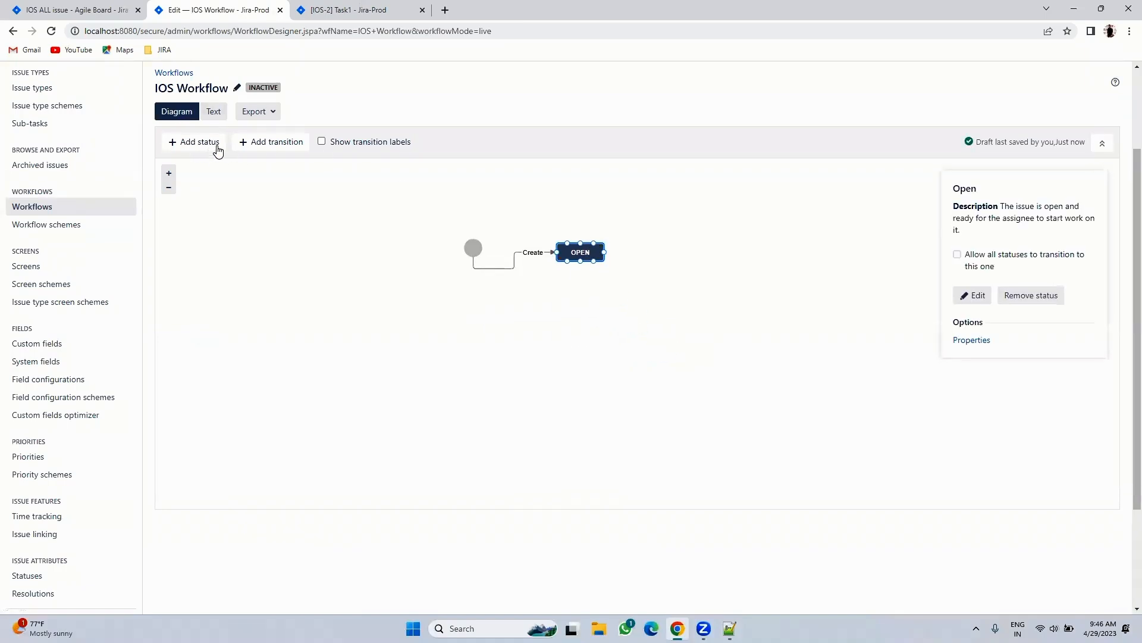
click(199, 146)
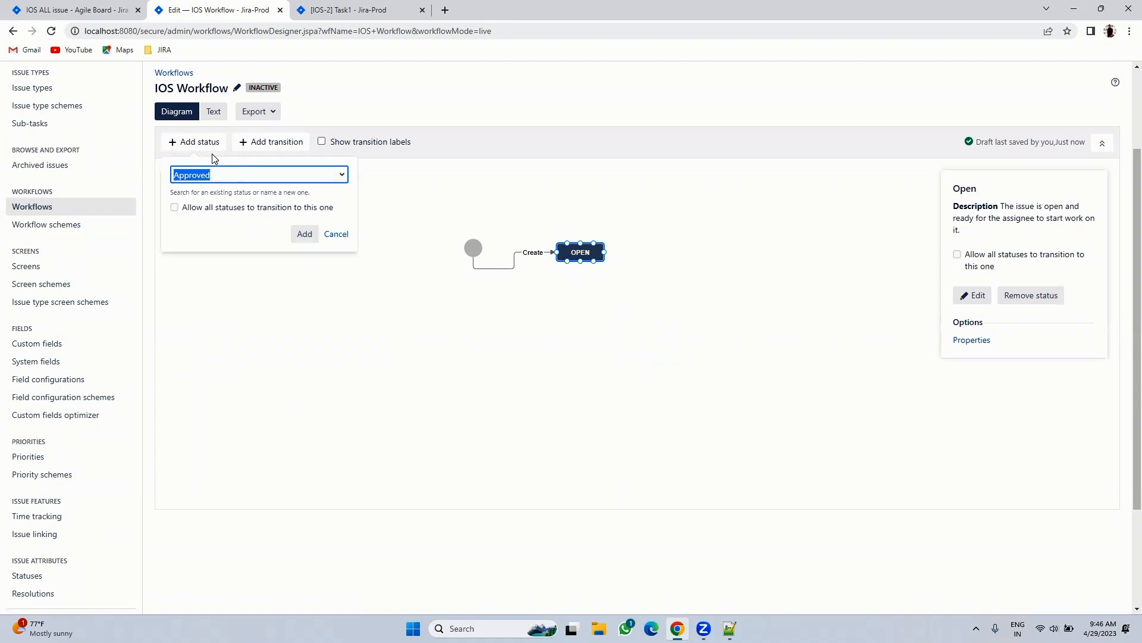
text(Planning)
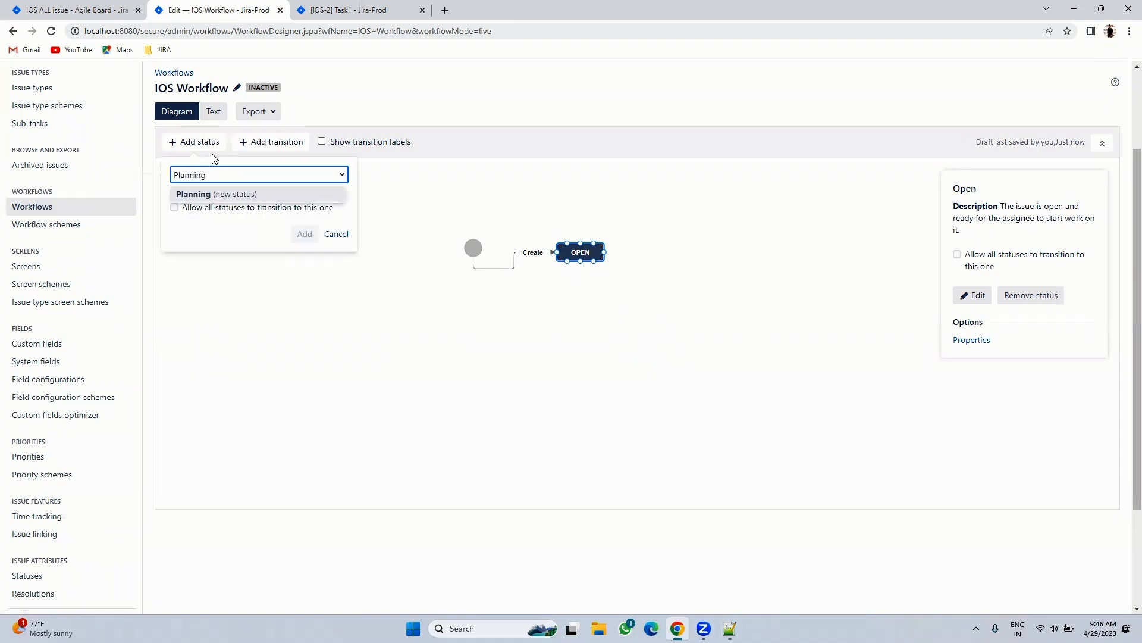
click(253, 195)
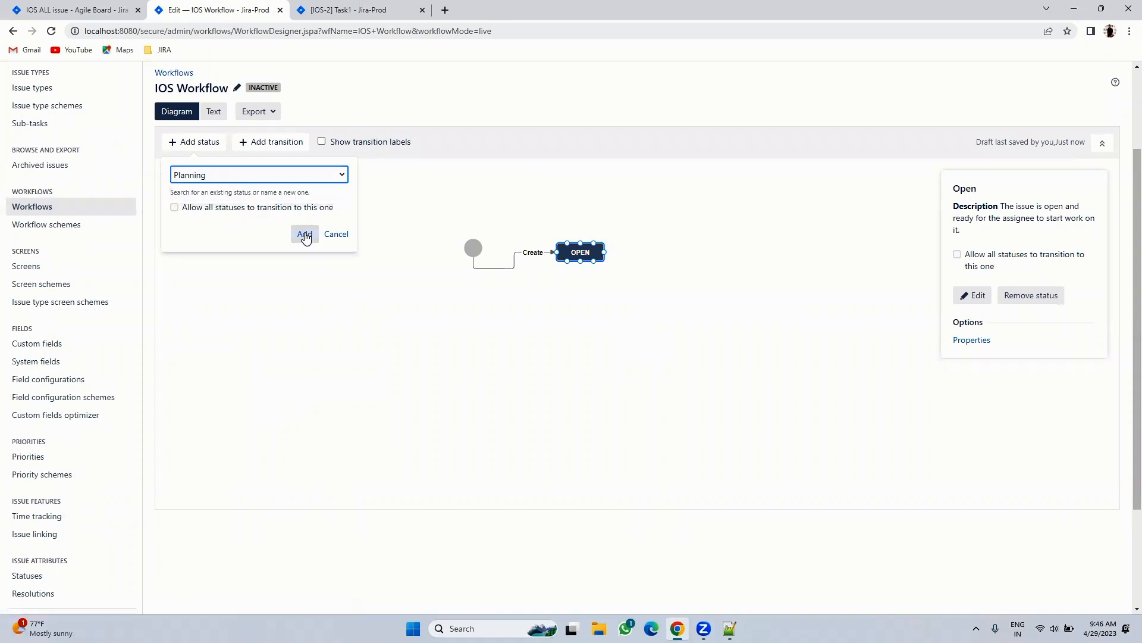
click(304, 234)
click(560, 361)
click(583, 390)
click(677, 440)
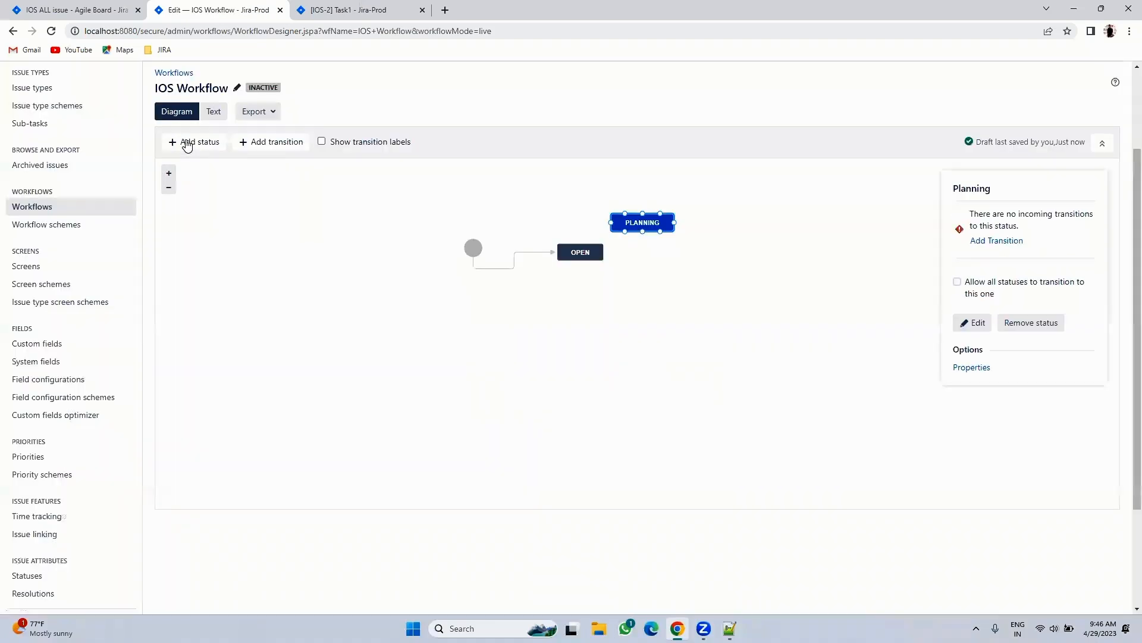
- Create a new In Dev status with category In Progress
click(186, 142)
key(BackSpace)
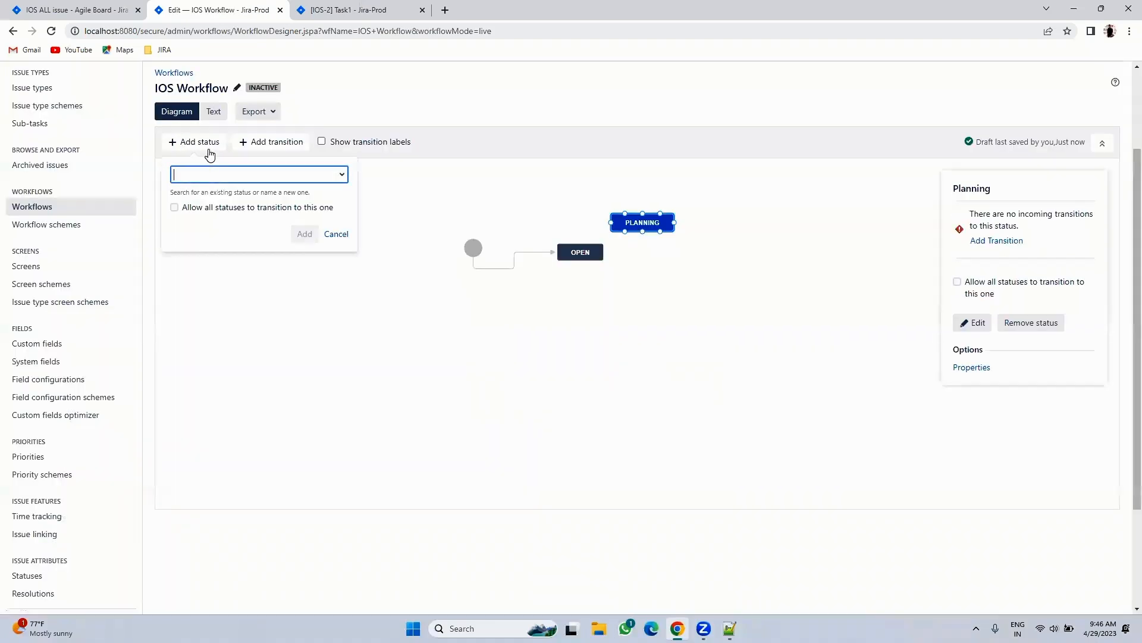
text(In Dev)
click(270, 194)
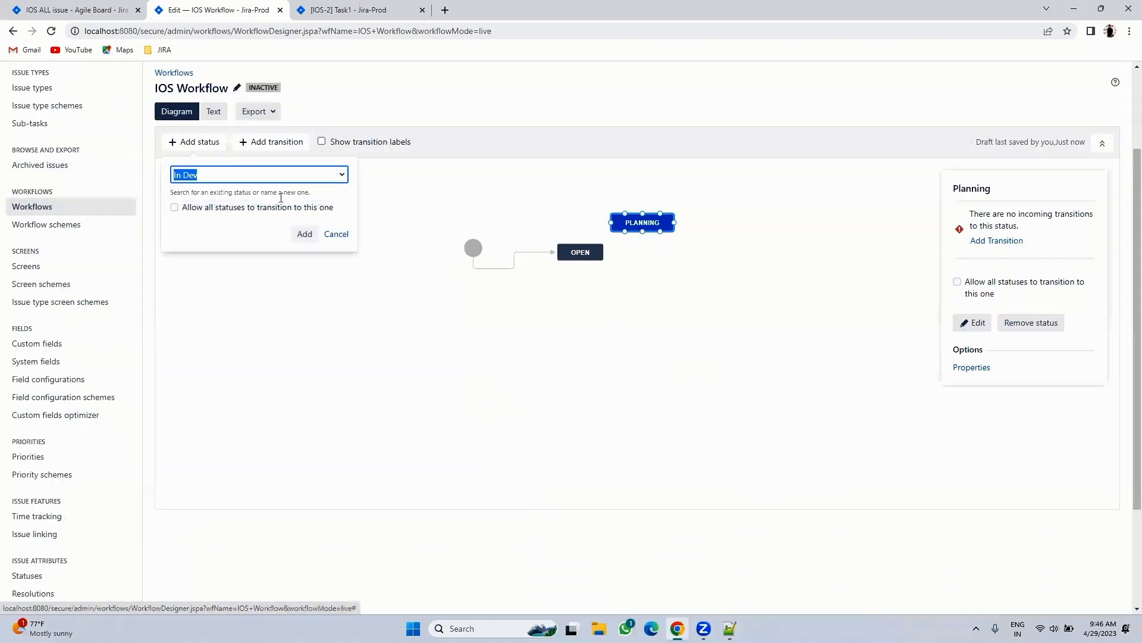
click(304, 234)
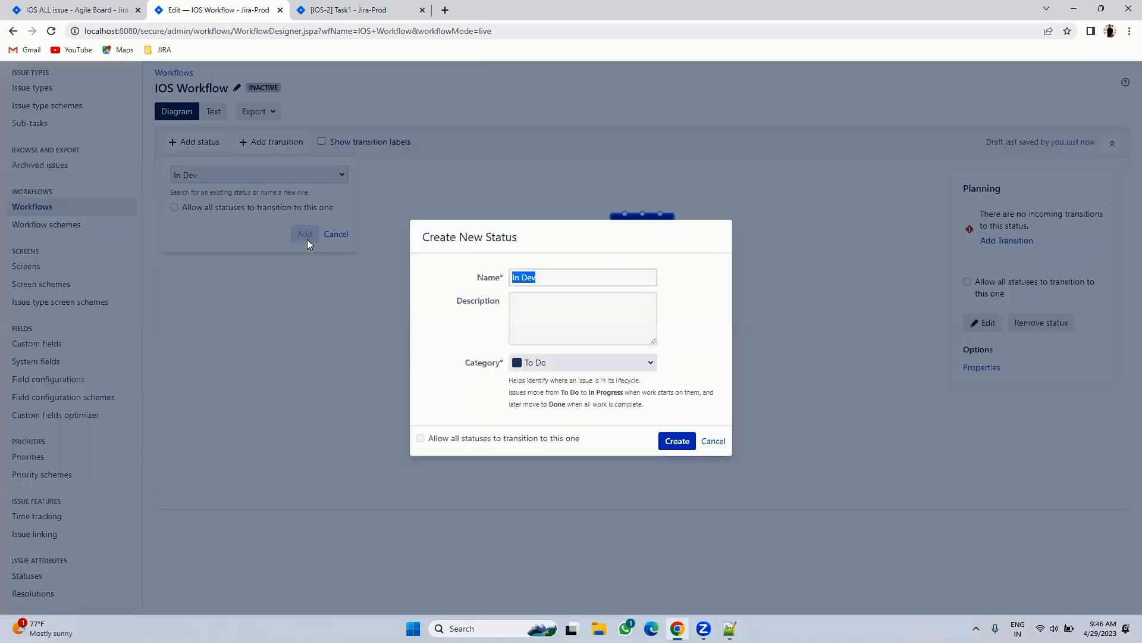
click(595, 363)
click(580, 381)
click(676, 441)
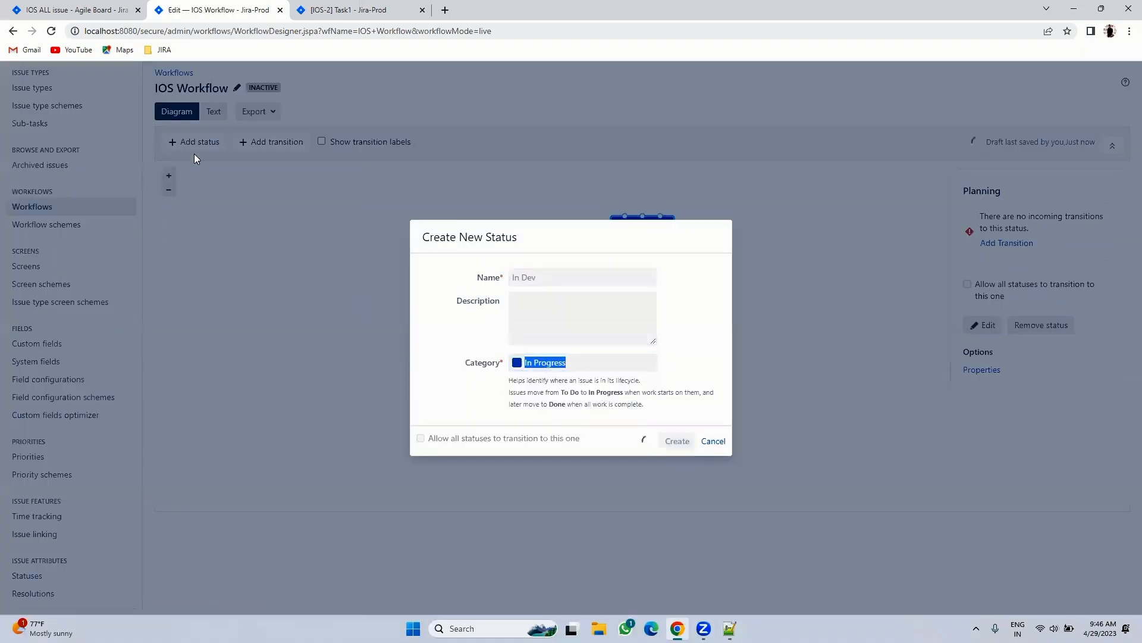
- Create a new In Testing status with category In Progress
click(194, 143)
text(In Testing)
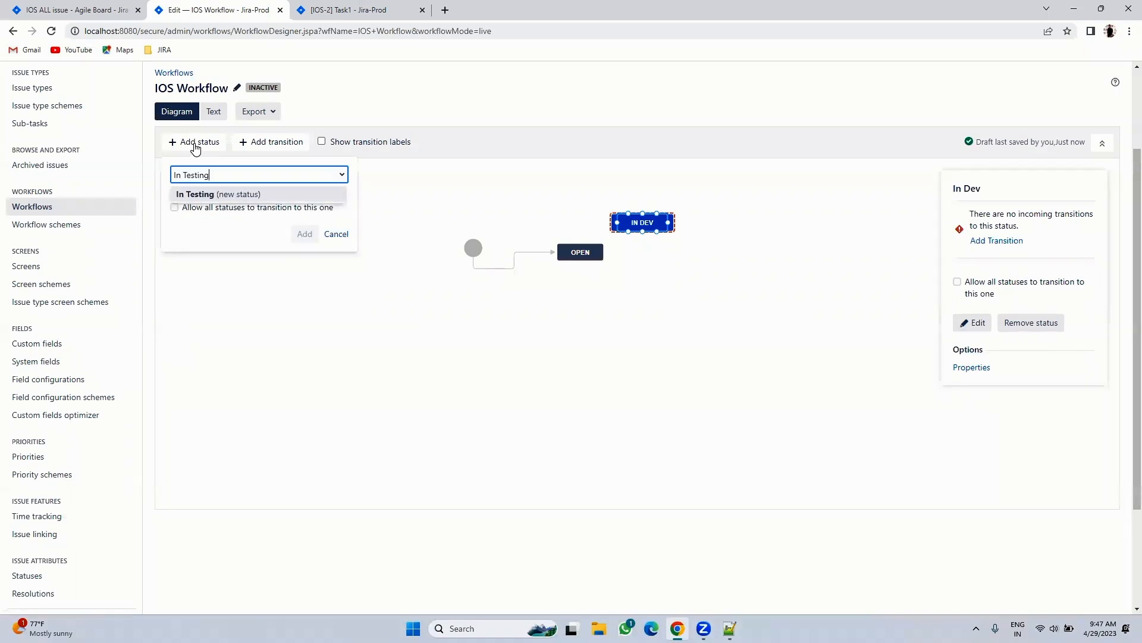
click(268, 195)
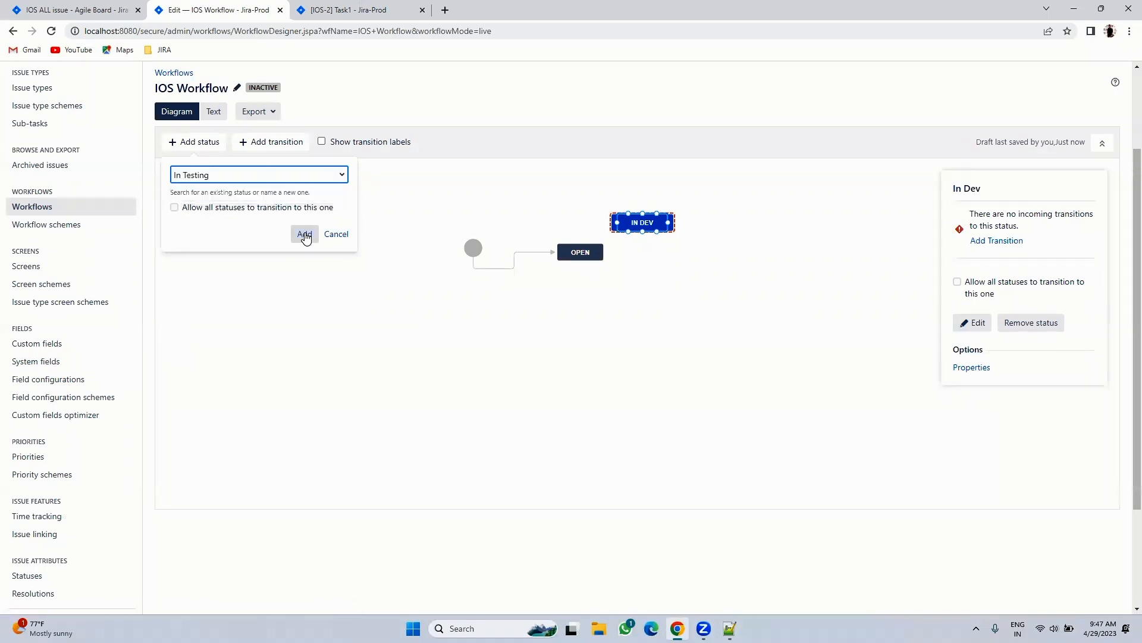
click(304, 234)
click(595, 362)
click(552, 384)
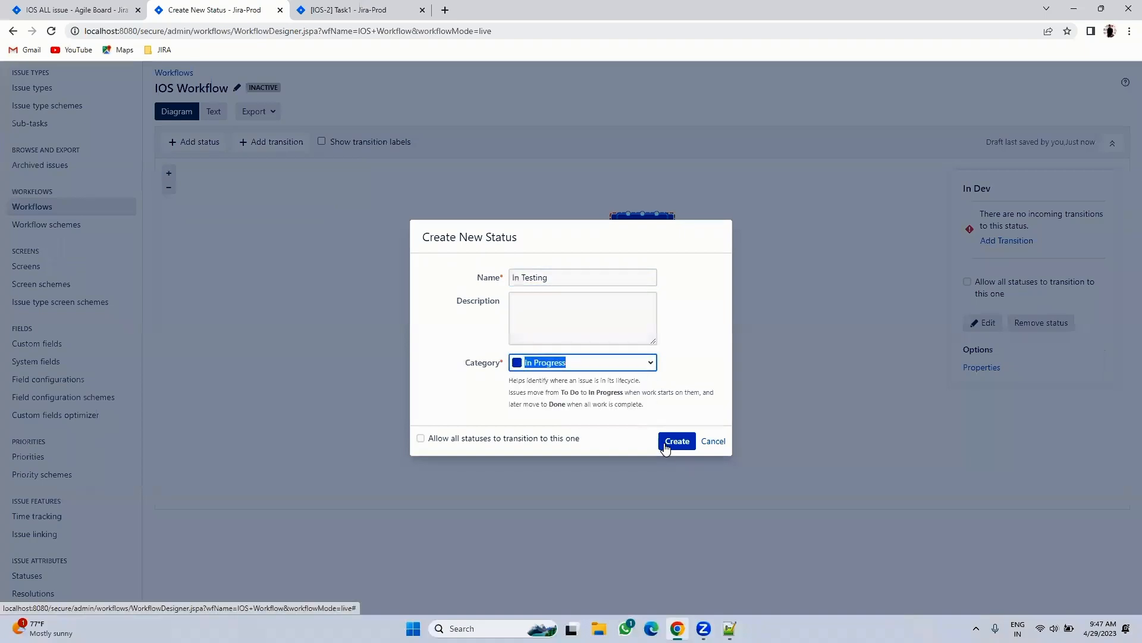
click(673, 443)
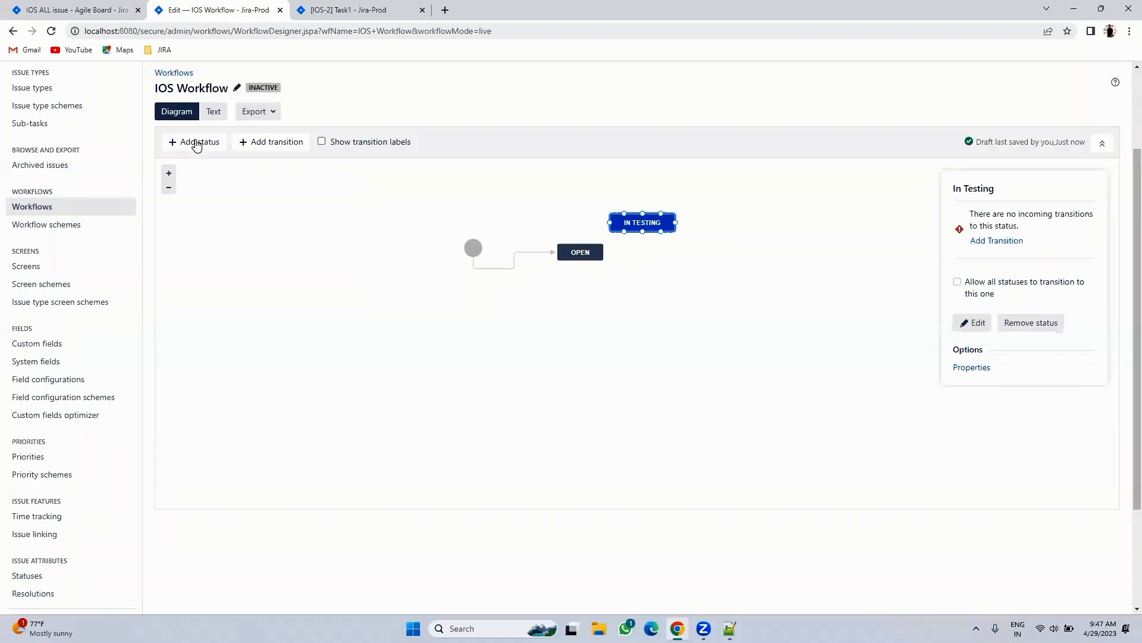
- Add the existing In Review and Resolved statuses to the workflow
click(196, 146)
text(Re)
key(BackSpace)
key(BackSpace)
text(In Review)
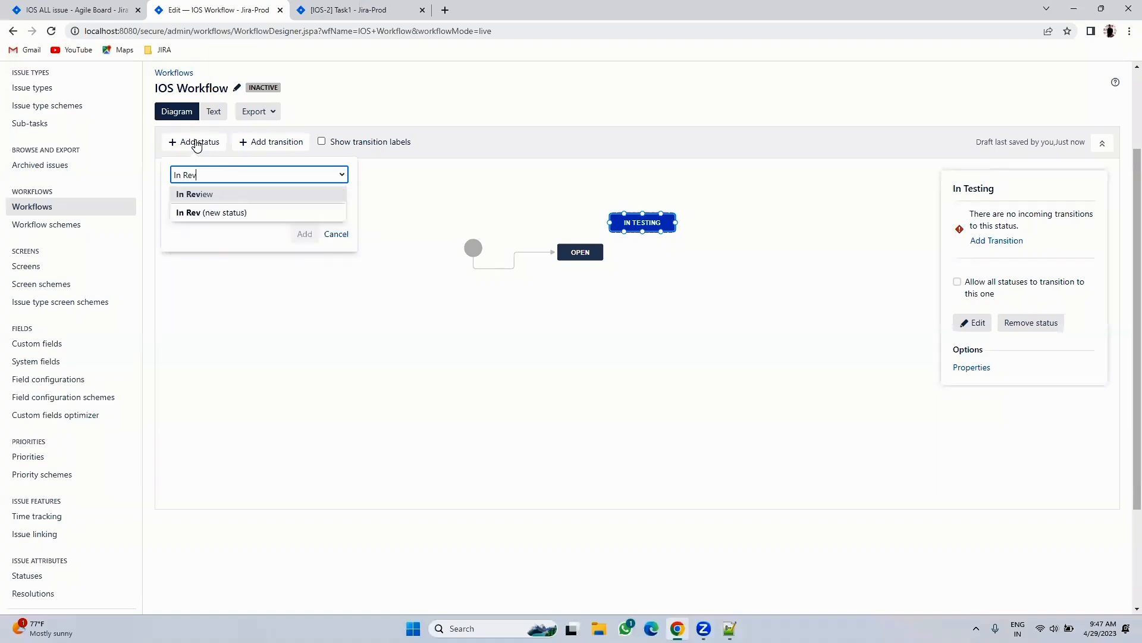
click(186, 195)
click(304, 234)
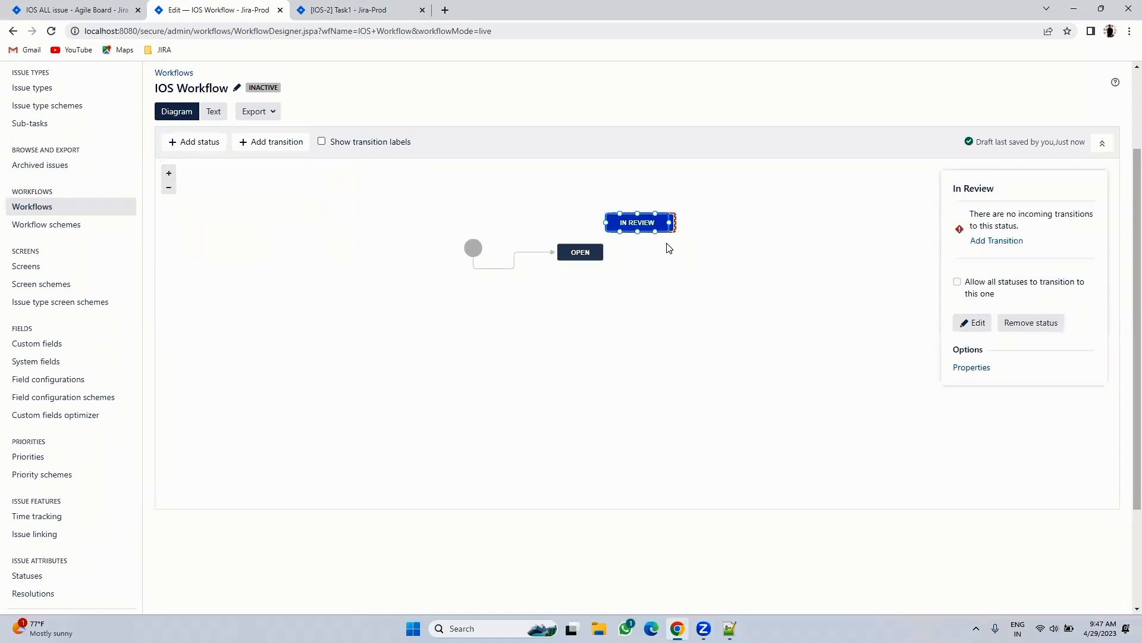
click(191, 145)
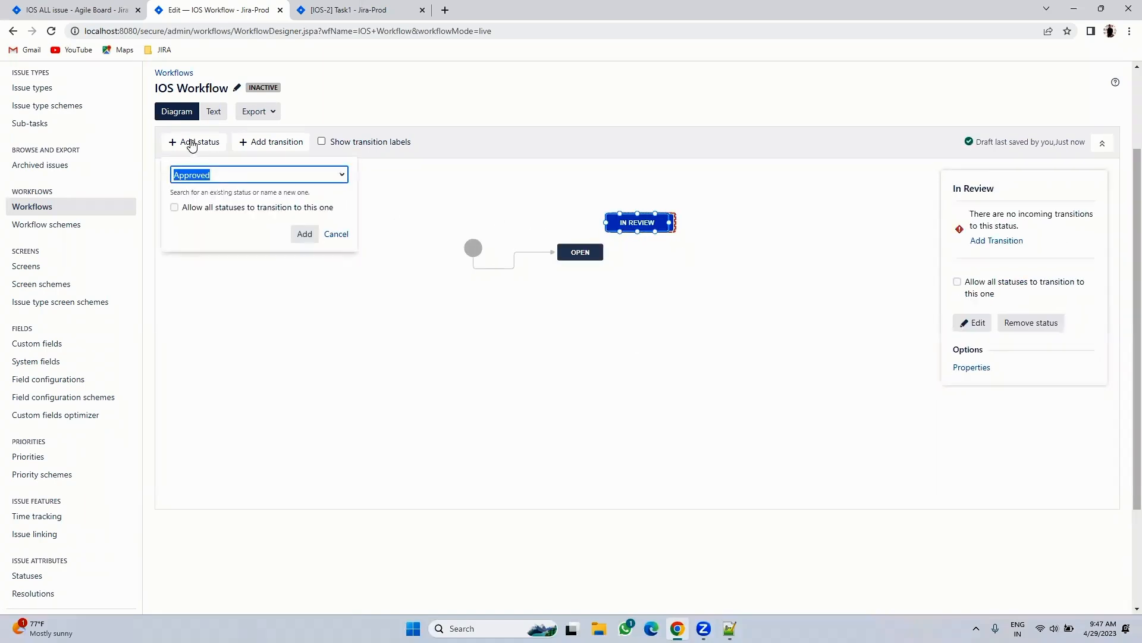
text(Done)
key(BackSpace)
key(BackSpace)
key(BackSpace)
key(BackSpace)
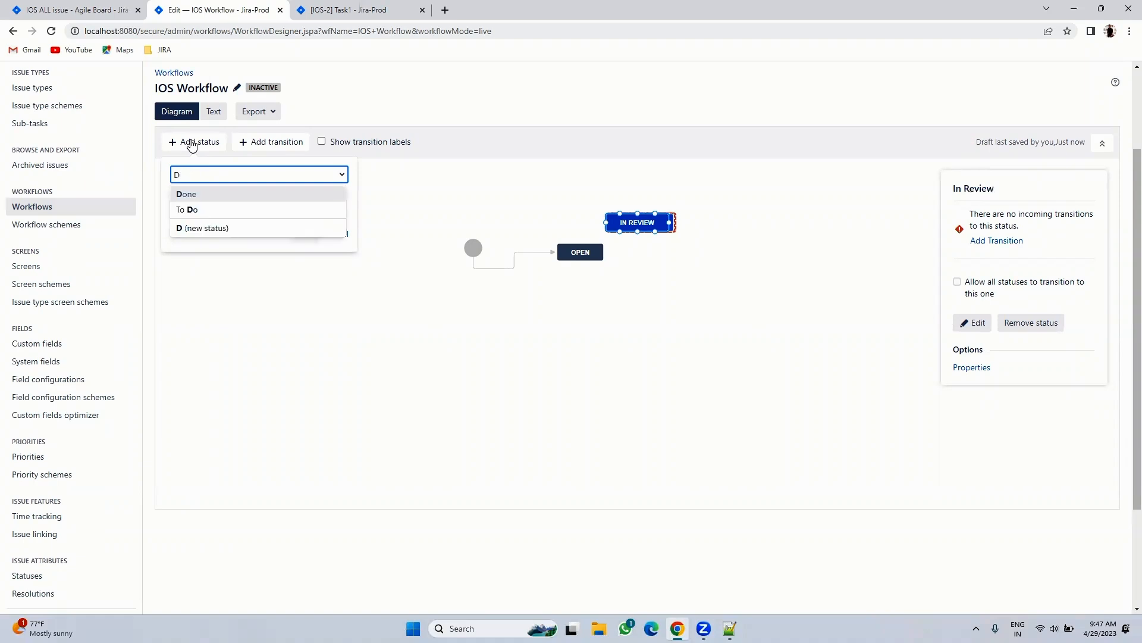
text(Resolved)
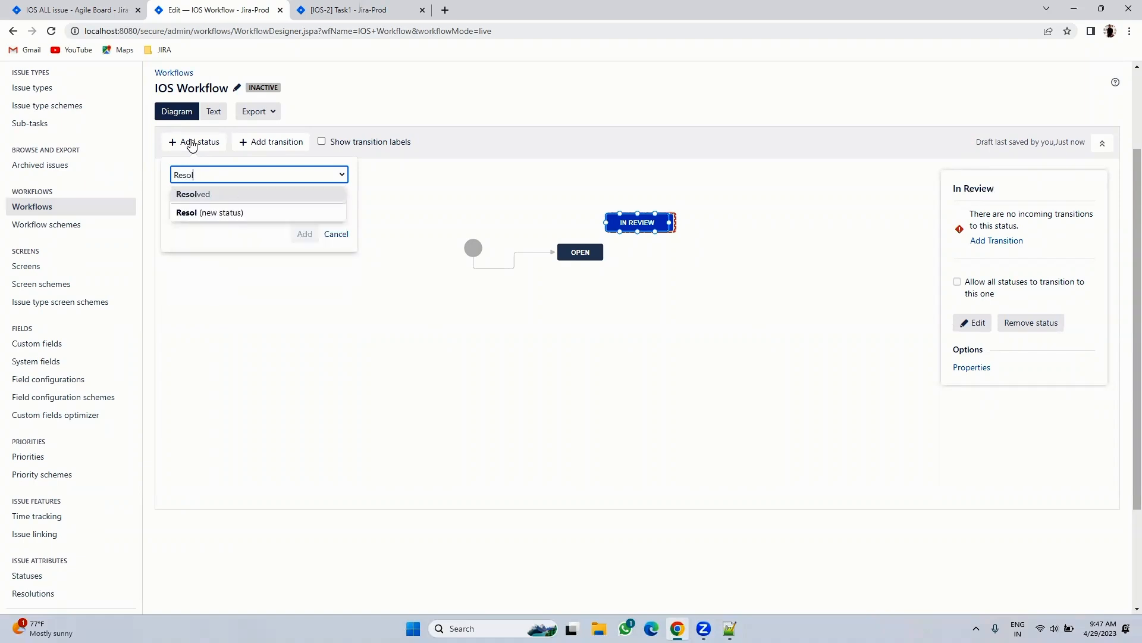
click(192, 194)
click(313, 236)
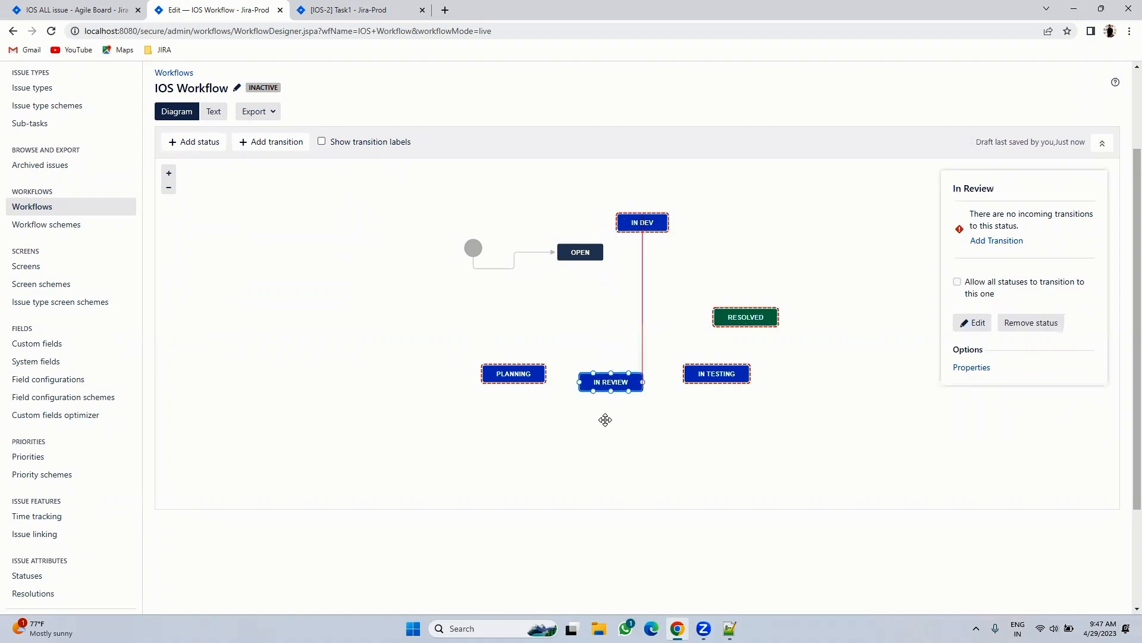
- Rearrange the In Dev and In Testing boxes and add a transition from Open to Planning
click(641, 223)
drag(642, 223, 619, 332)
drag(729, 379, 747, 384)
click(627, 322)
drag(627, 322, 661, 327)
drag(577, 262, 513, 373)
click(546, 319)
text(Plan)
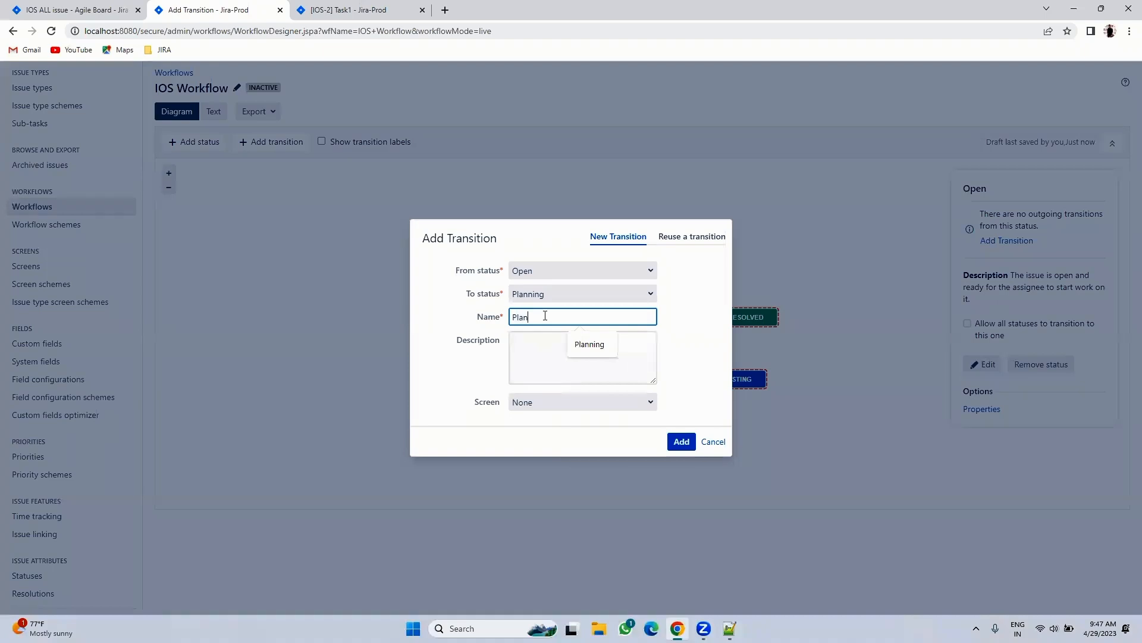
click(681, 441)
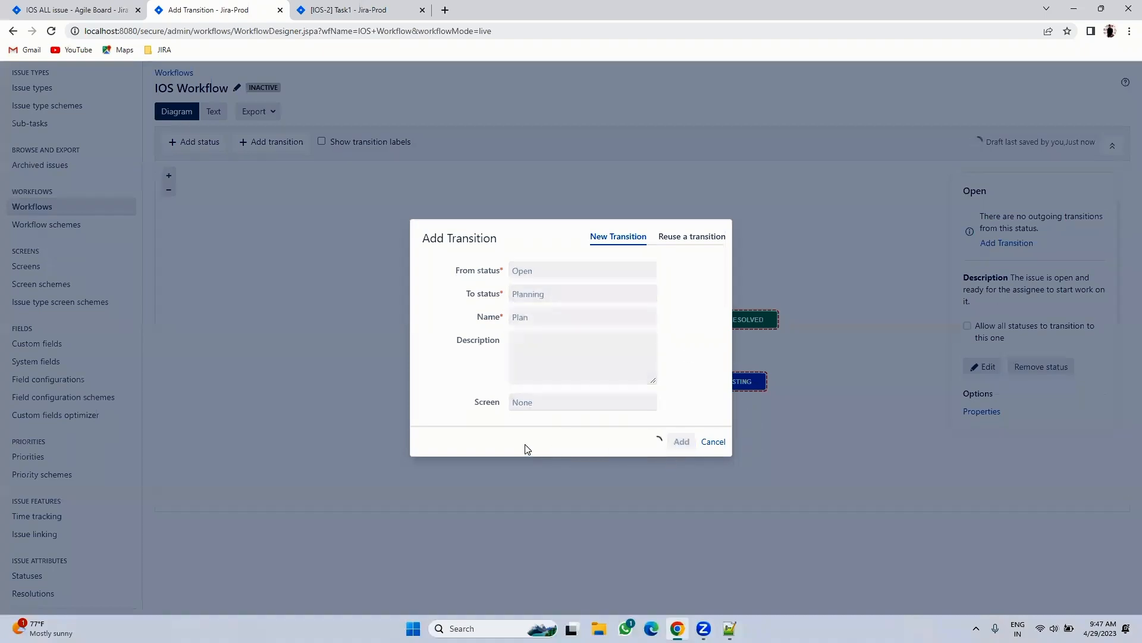
- Add a Review transition from Planning to In Review and an In Dev transition onward
drag(512, 381, 571, 438)
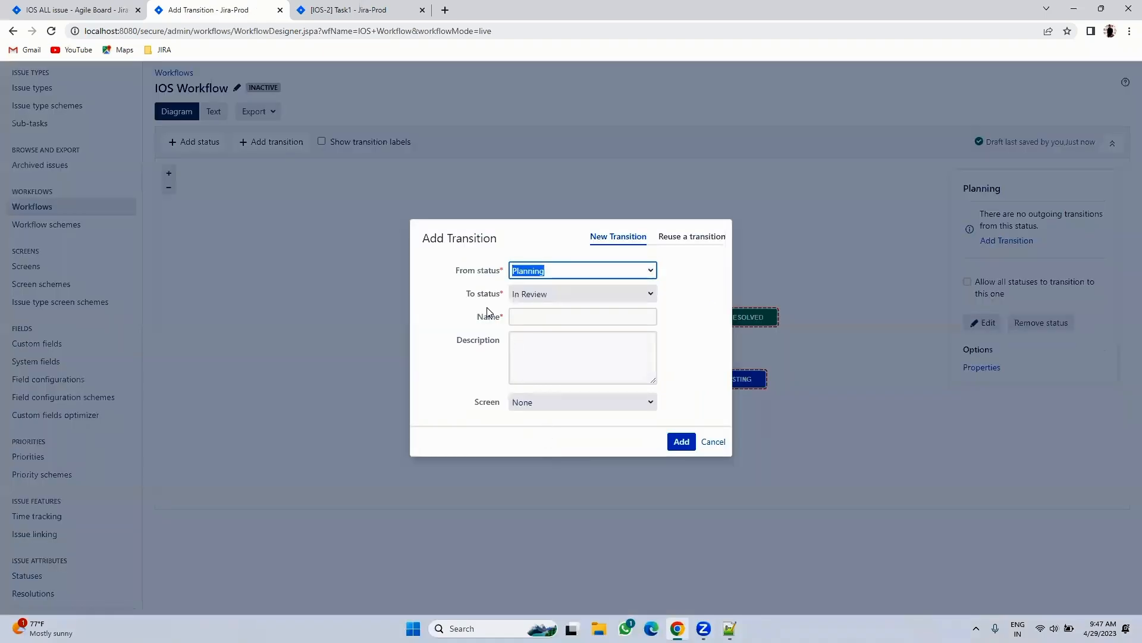
click(513, 319)
text(Review)
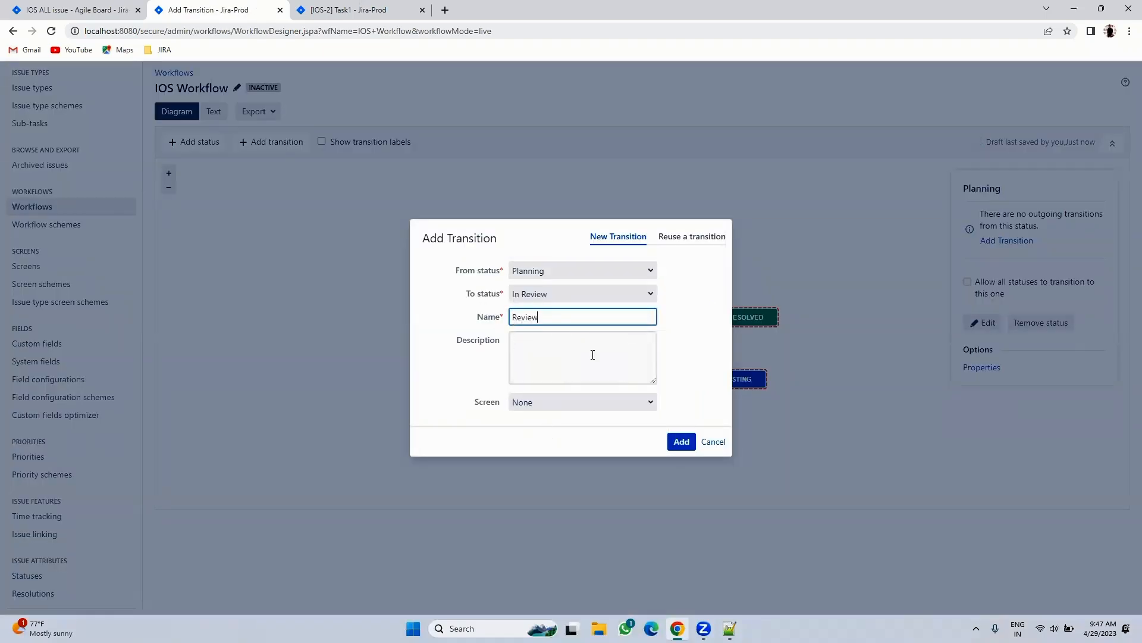
click(681, 441)
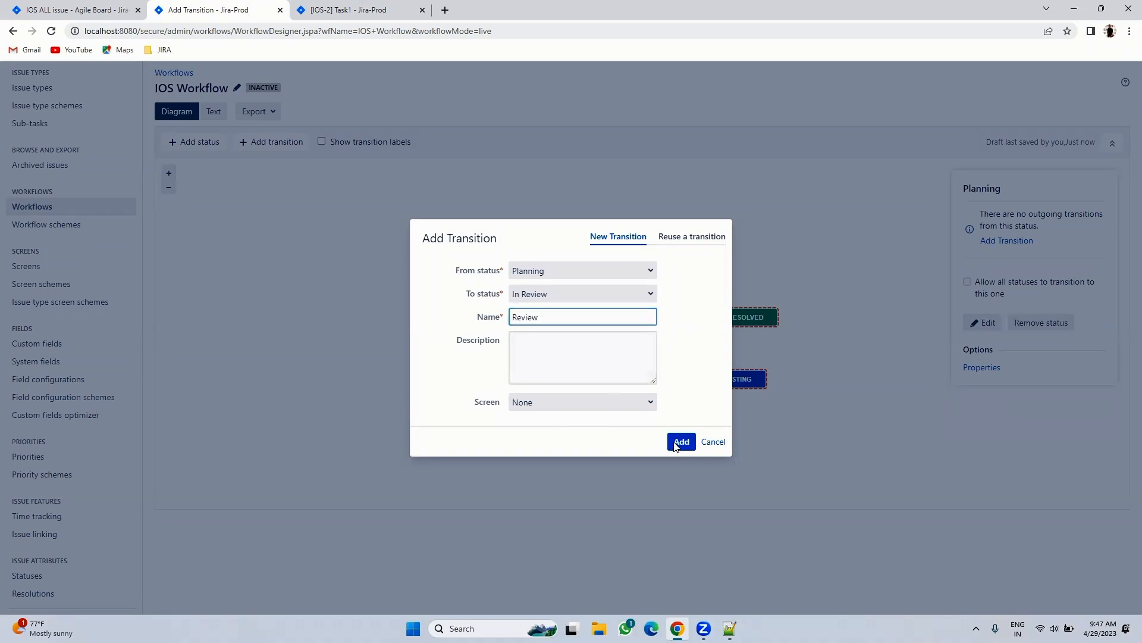
drag(607, 428, 648, 340)
click(530, 315)
text(D)
key(BackSpace)
text(In Dev)
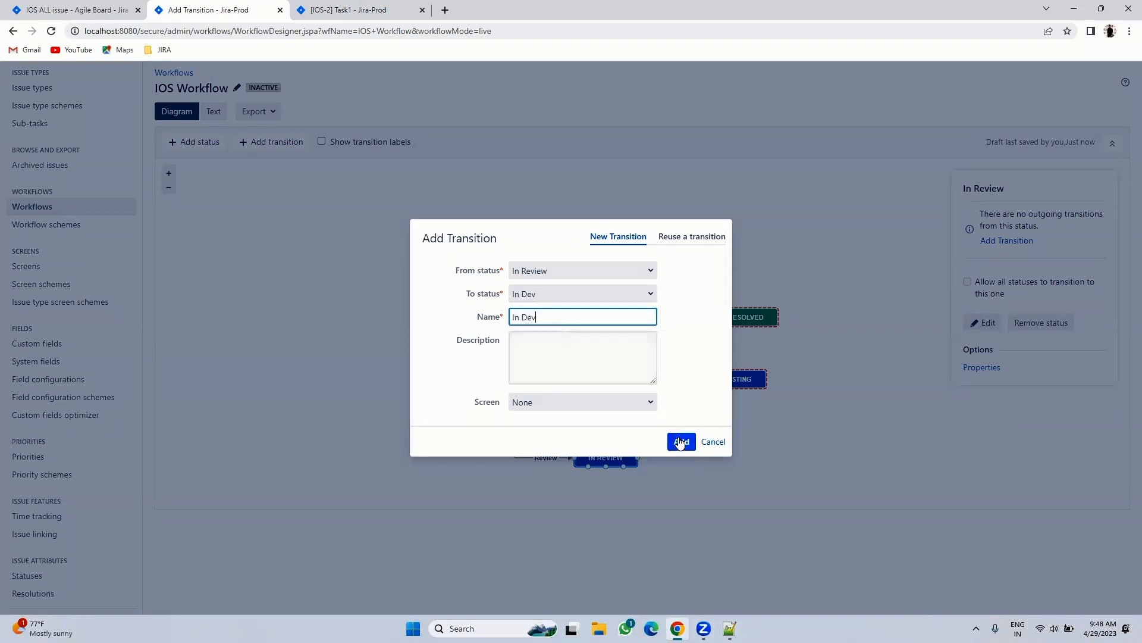
click(681, 441)
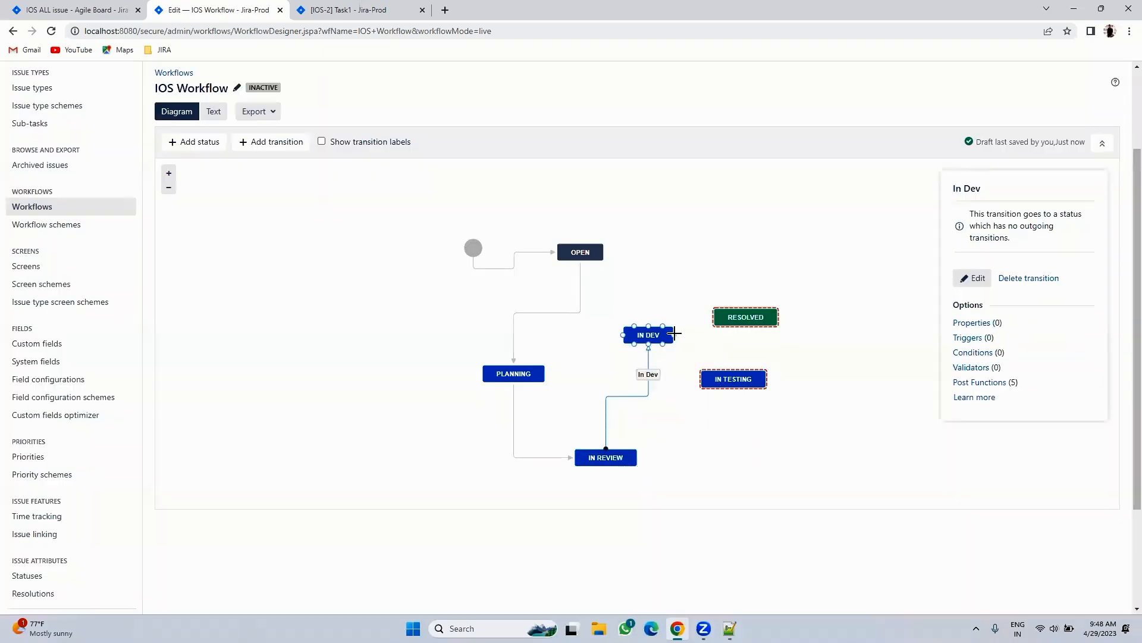
- Add an In Testing transition from In Dev and a Resolved transition from In Testing
drag(674, 335, 720, 379)
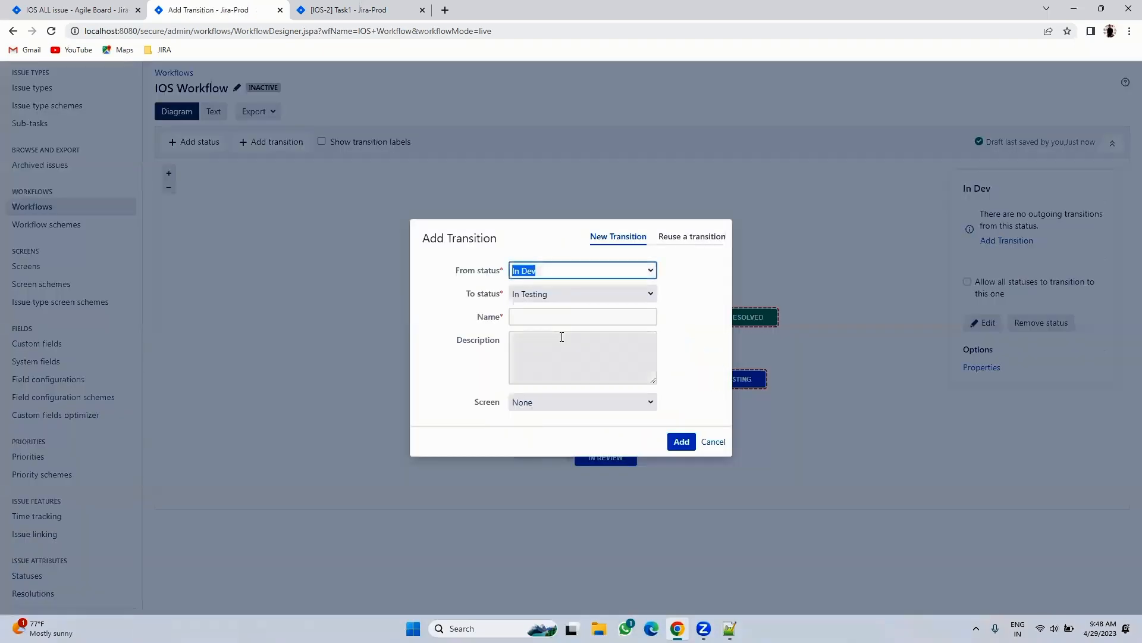
click(540, 319)
text(In Testing)
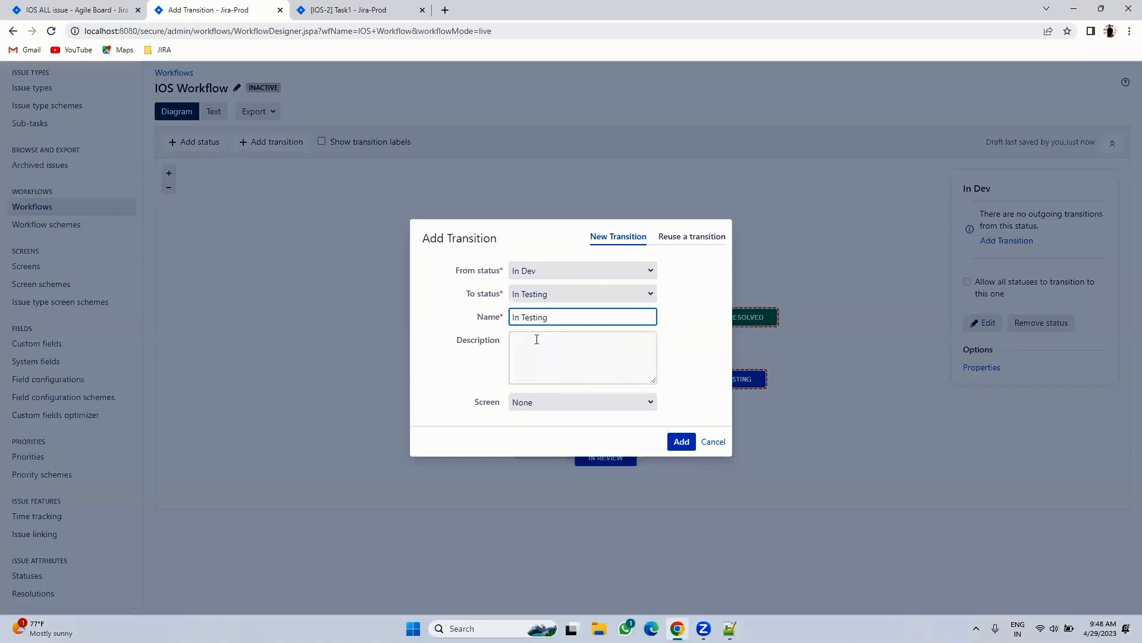
click(681, 441)
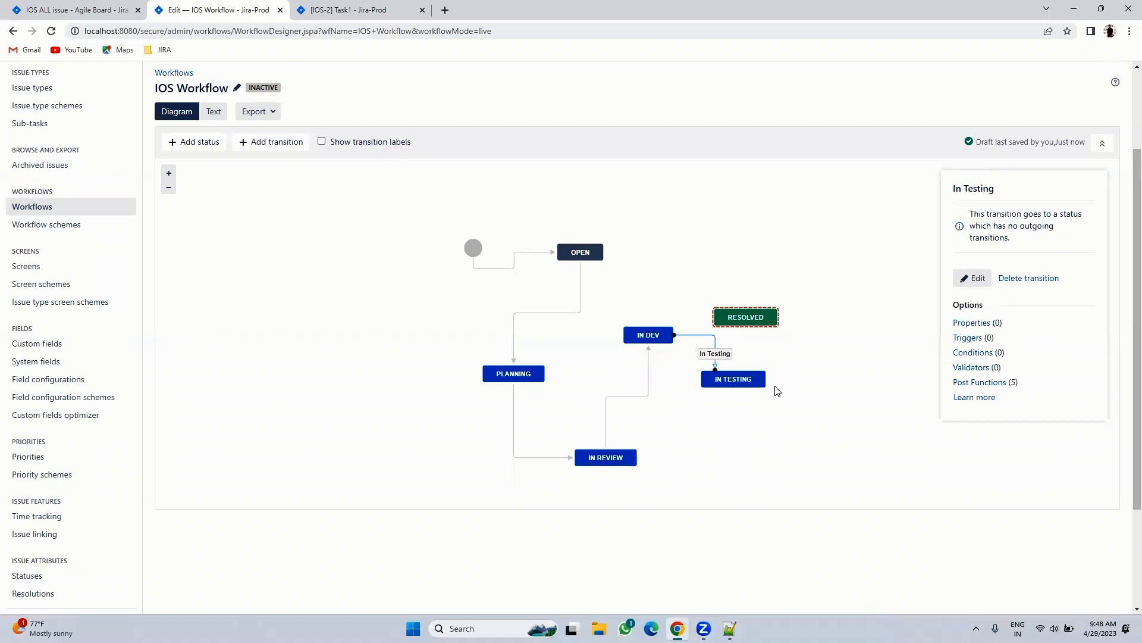
drag(769, 379, 764, 325)
click(519, 315)
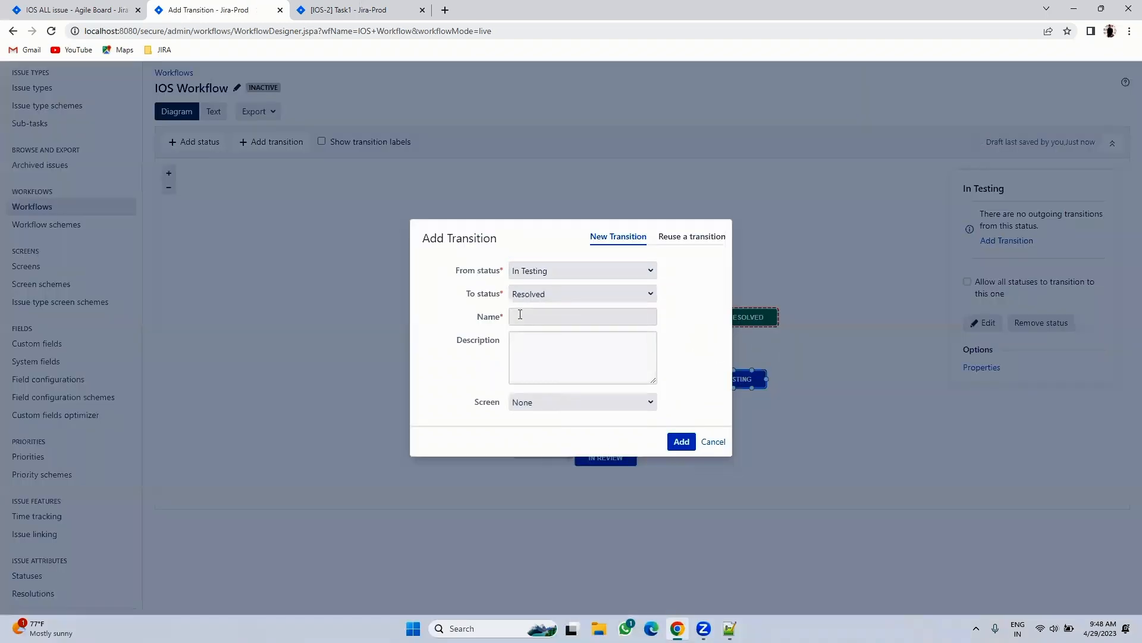
text(Close)
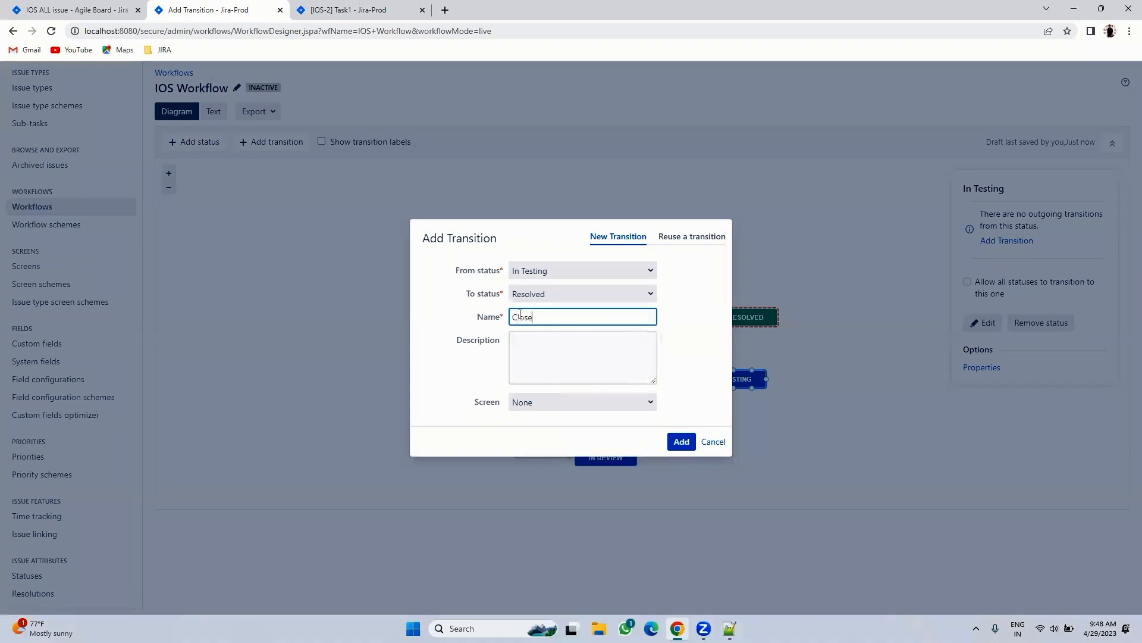
text(o)
key(BackSpace)
key(BackSpace)
key(BackSpace)
text(Reso)
click(681, 441)
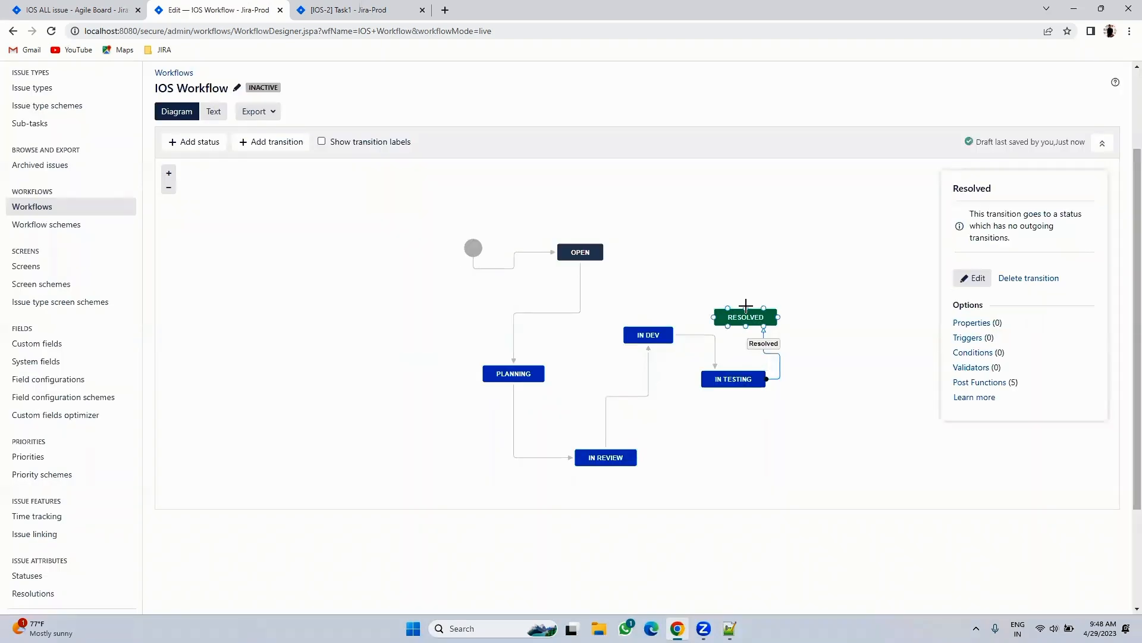
- Add a Reopen transition from Resolved back to Open
drag(748, 307, 581, 252)
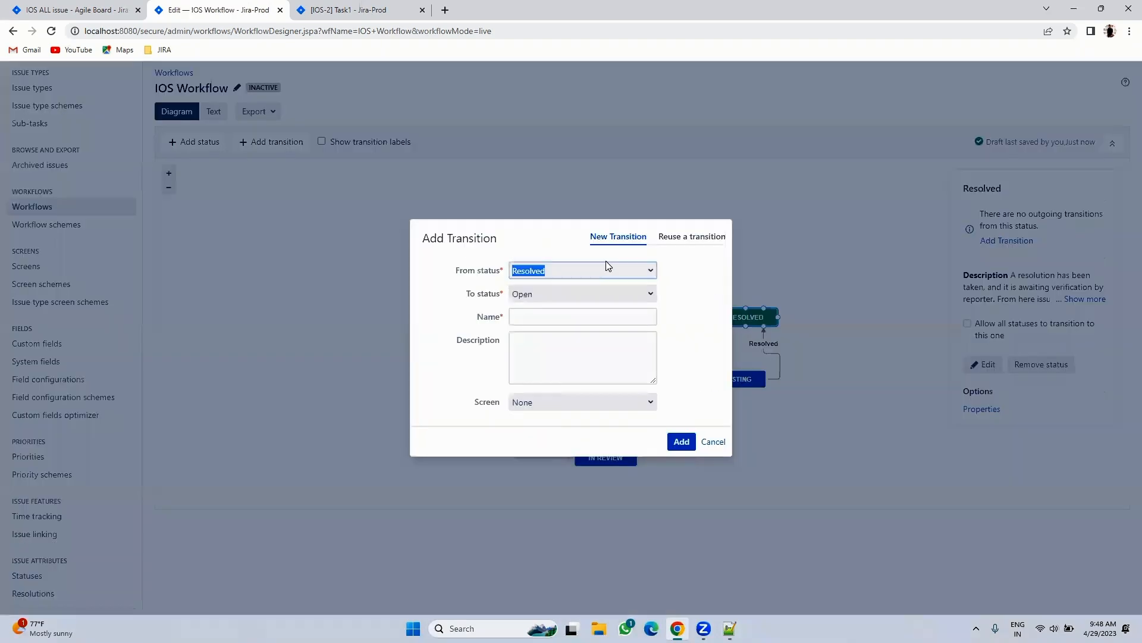
click(530, 322)
text(Re)
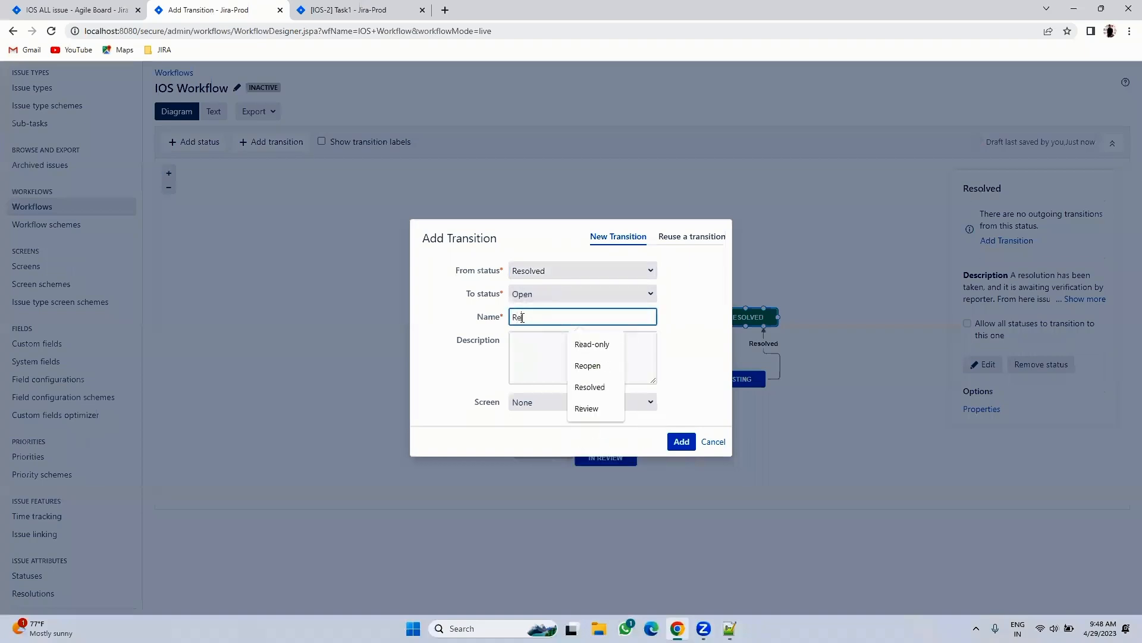
text(open)
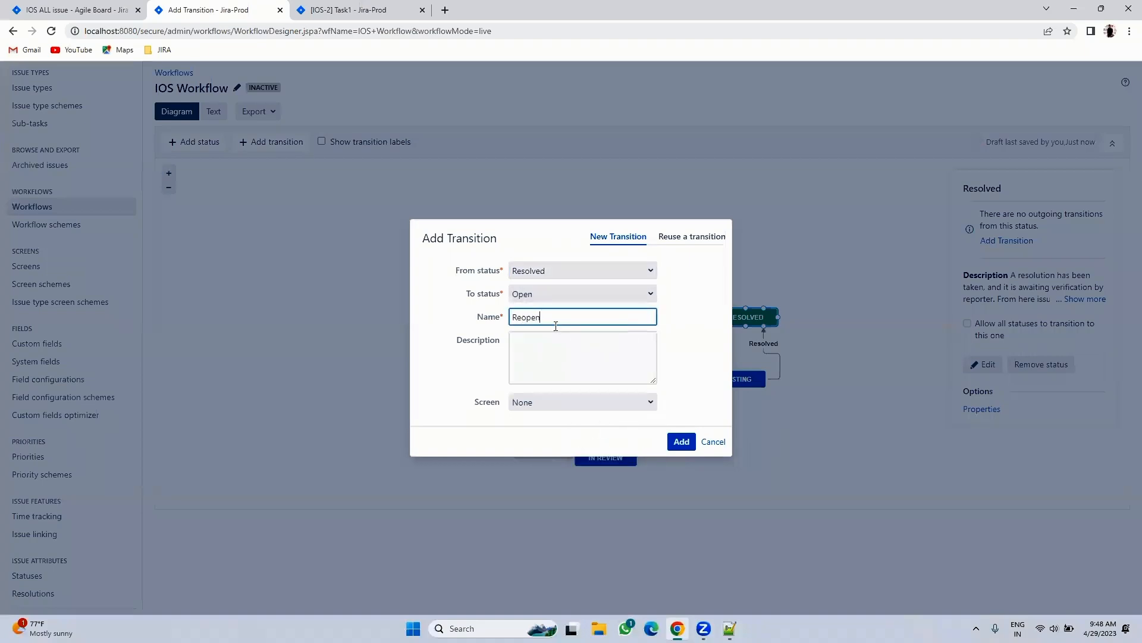
click(680, 442)
scroll(666, 396, up, 2)
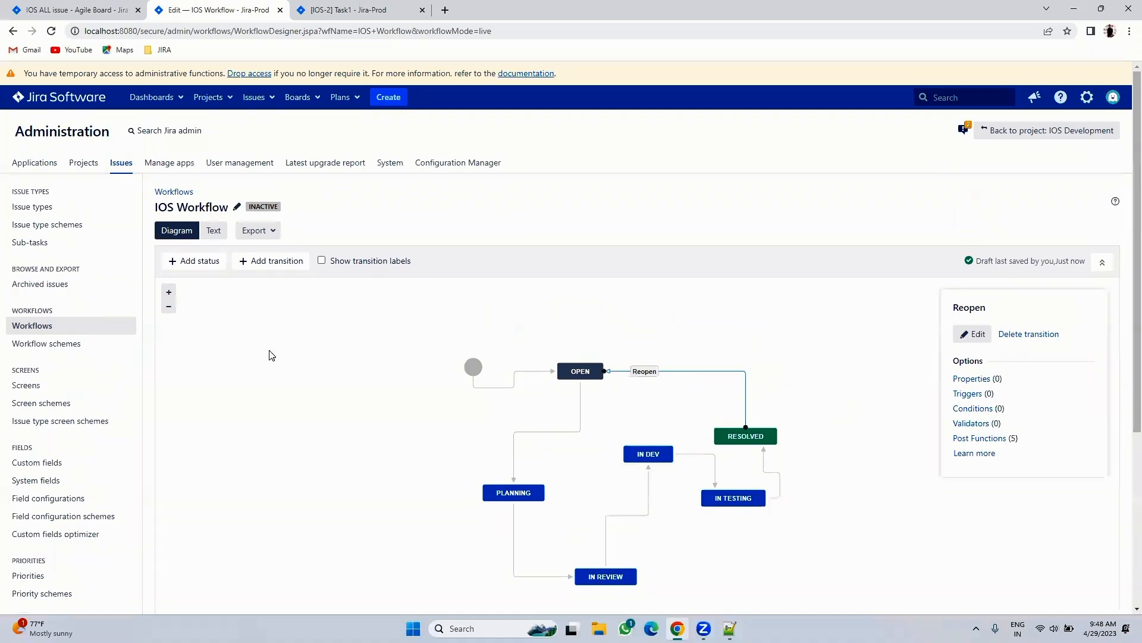
- Go back to the IOS Development project's Workflows settings
click(60, 10)
click(201, 6)
click(1030, 137)
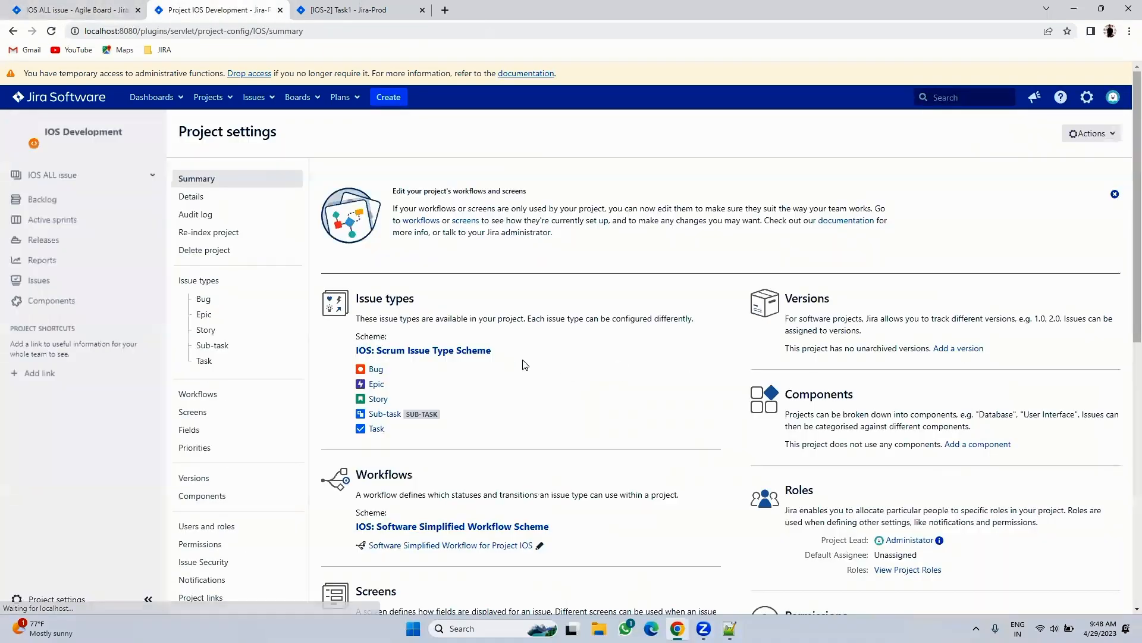
scroll(577, 379, down, 3)
click(474, 350)
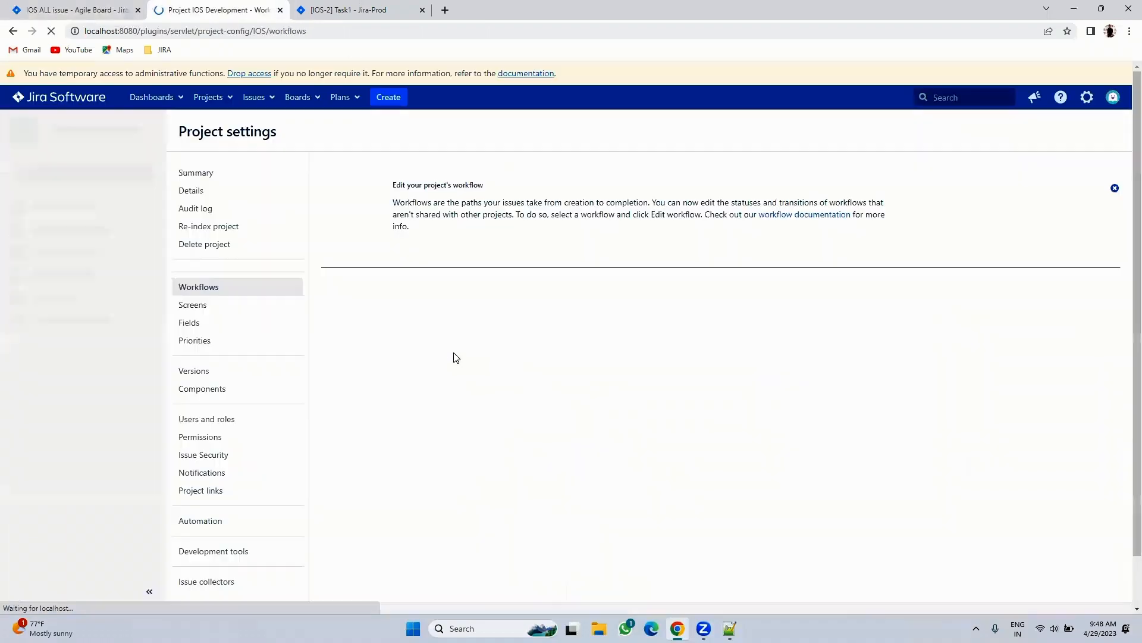
scroll(552, 339, down, 2)
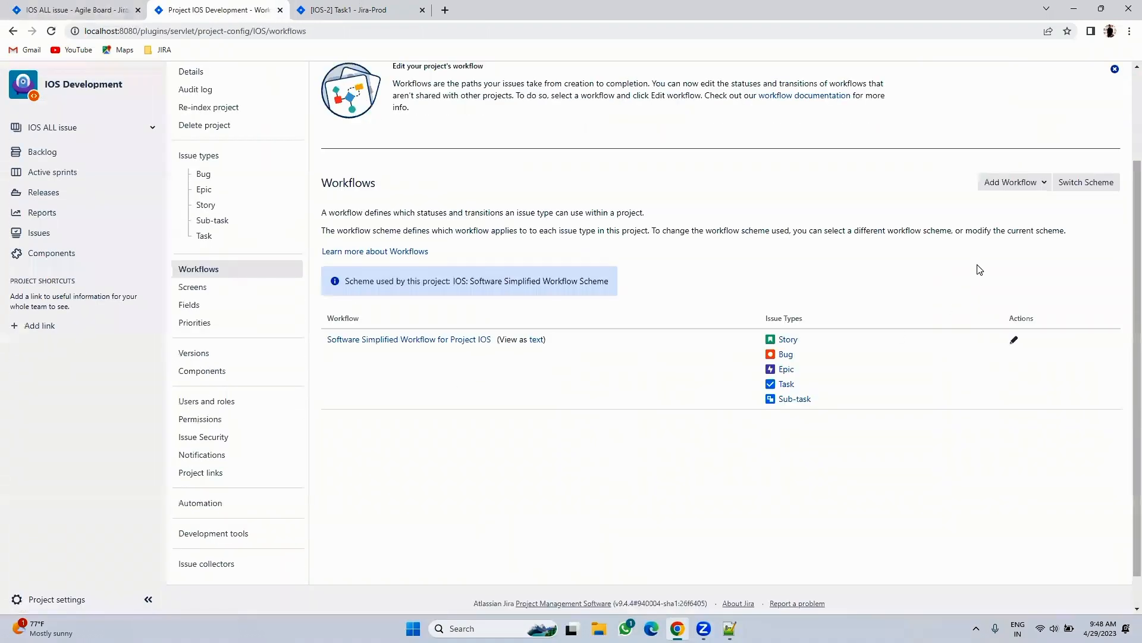
- Add the existing IOS Workflow, assigned to Story, Bug, Epic, Task and Sub-task
click(1018, 188)
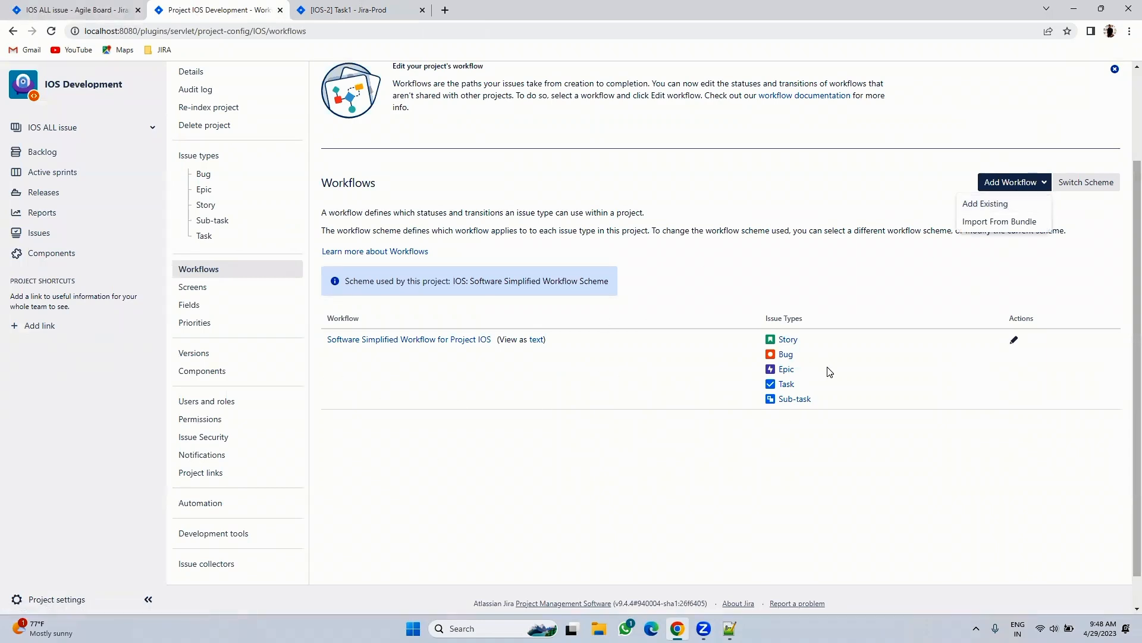
click(992, 204)
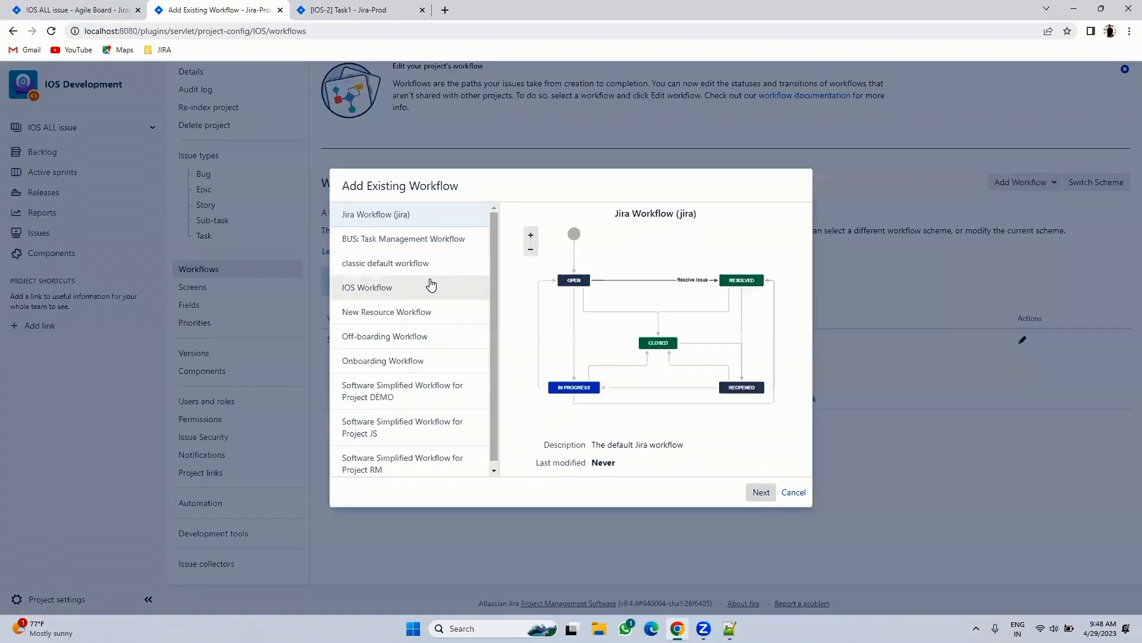
click(366, 286)
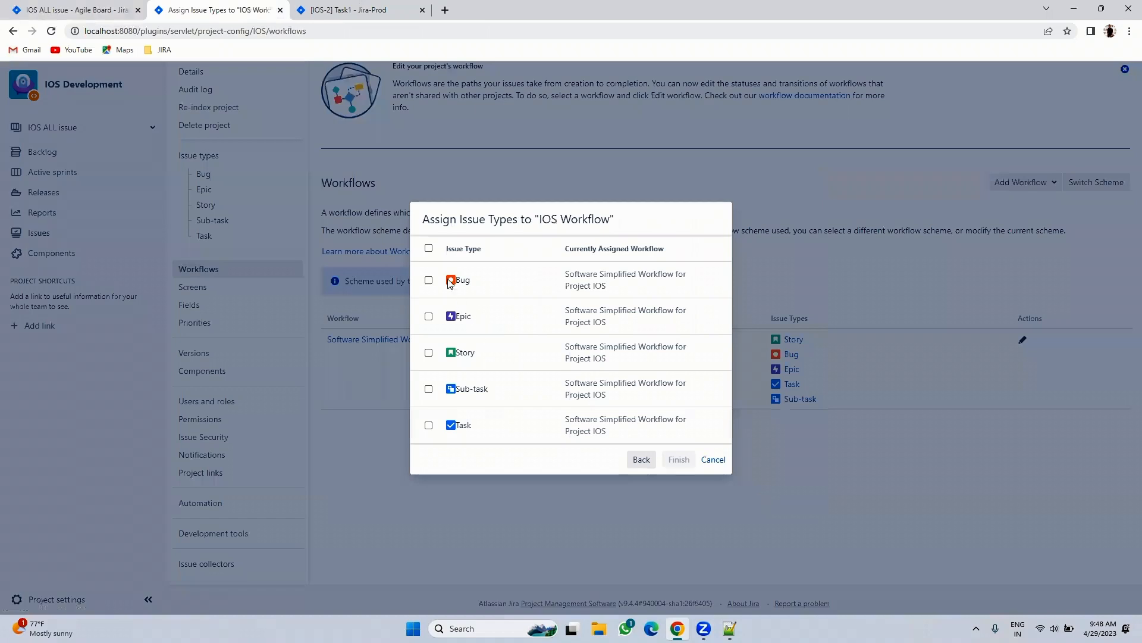
click(429, 248)
click(673, 460)
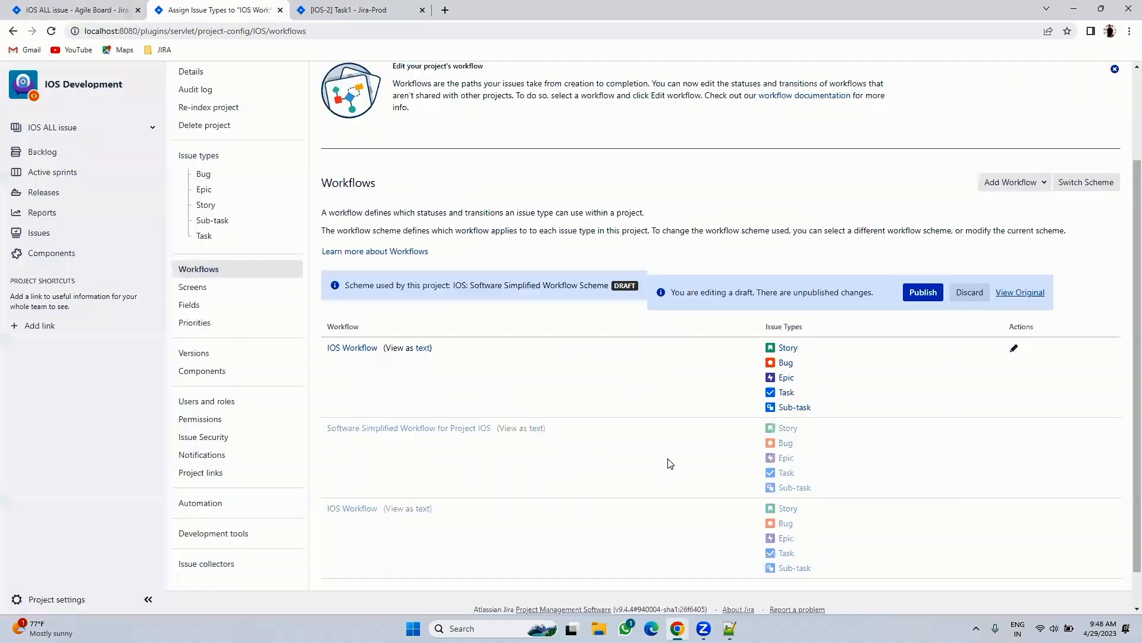
- Publish the IOS: Software Simplified Workflow Scheme keeping status mappings, and acknowledge the completed migration
click(921, 293)
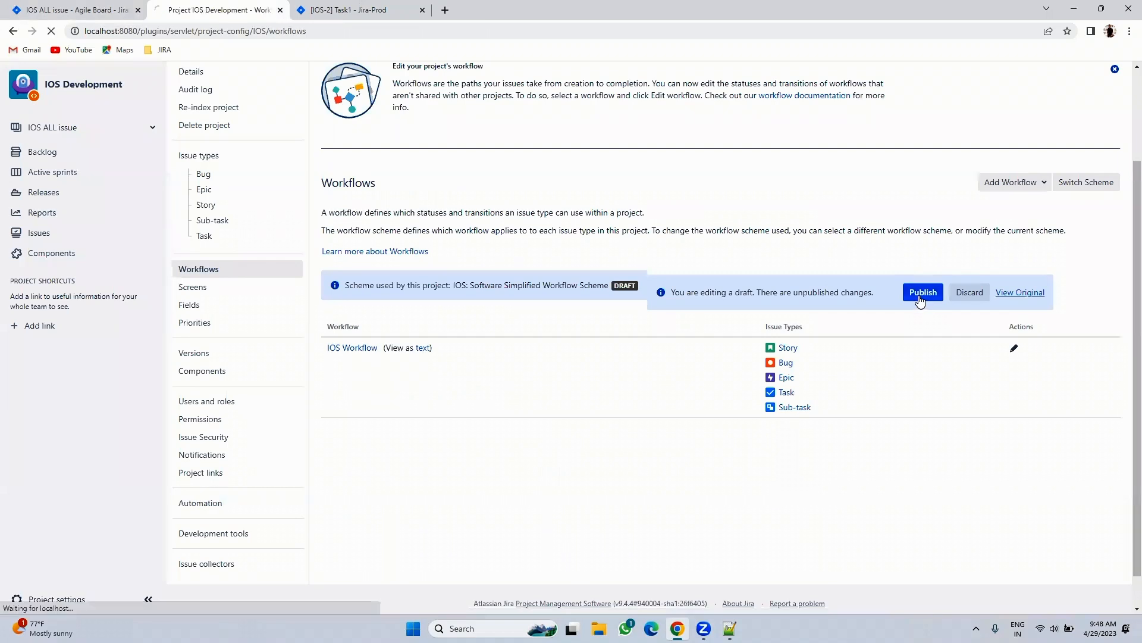
scroll(740, 348, down, 3)
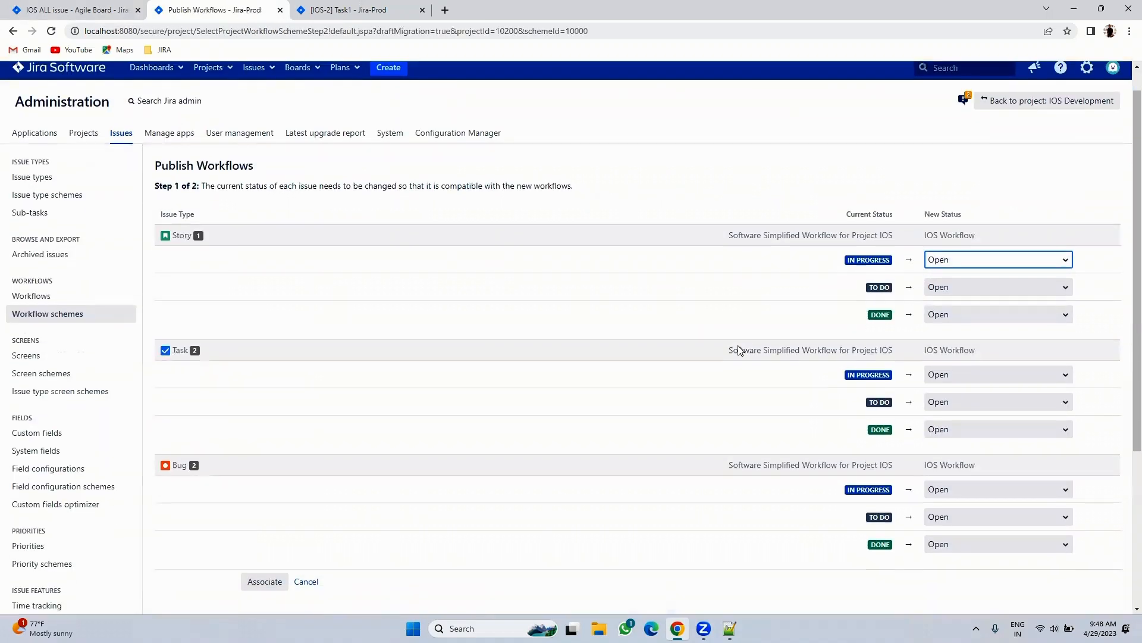
click(271, 434)
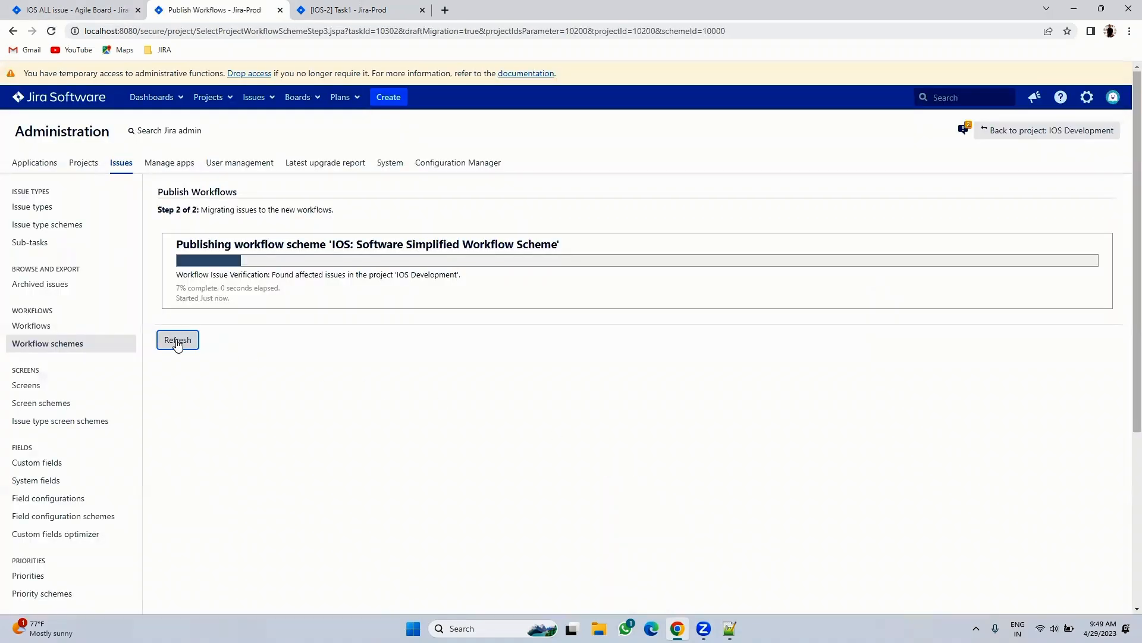
click(74, 9)
click(229, 10)
click(191, 339)
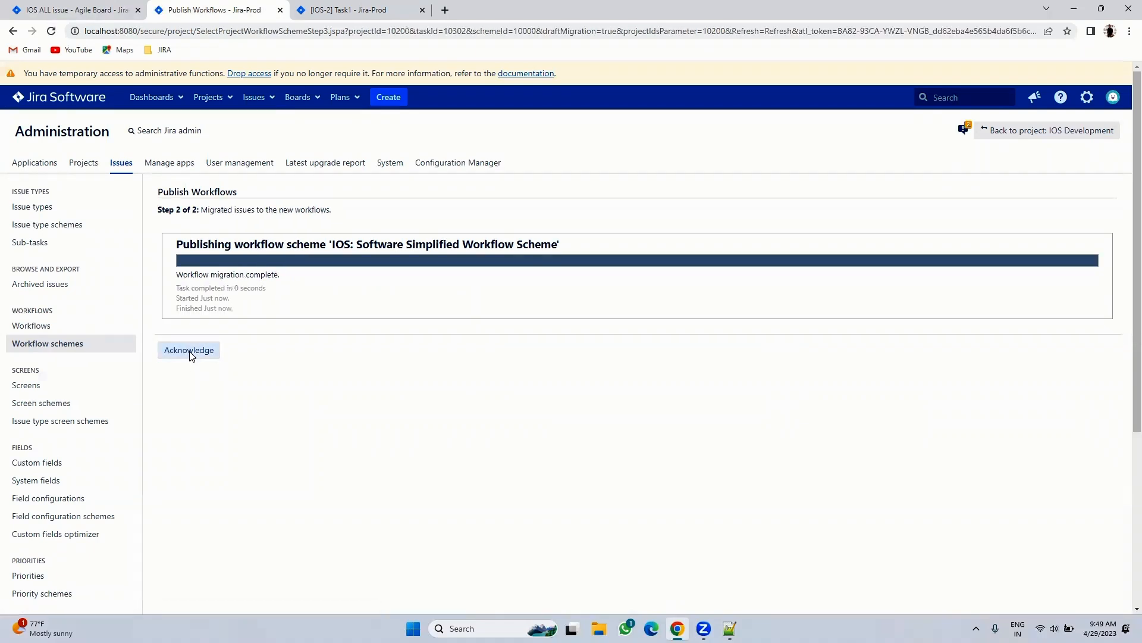
click(189, 351)
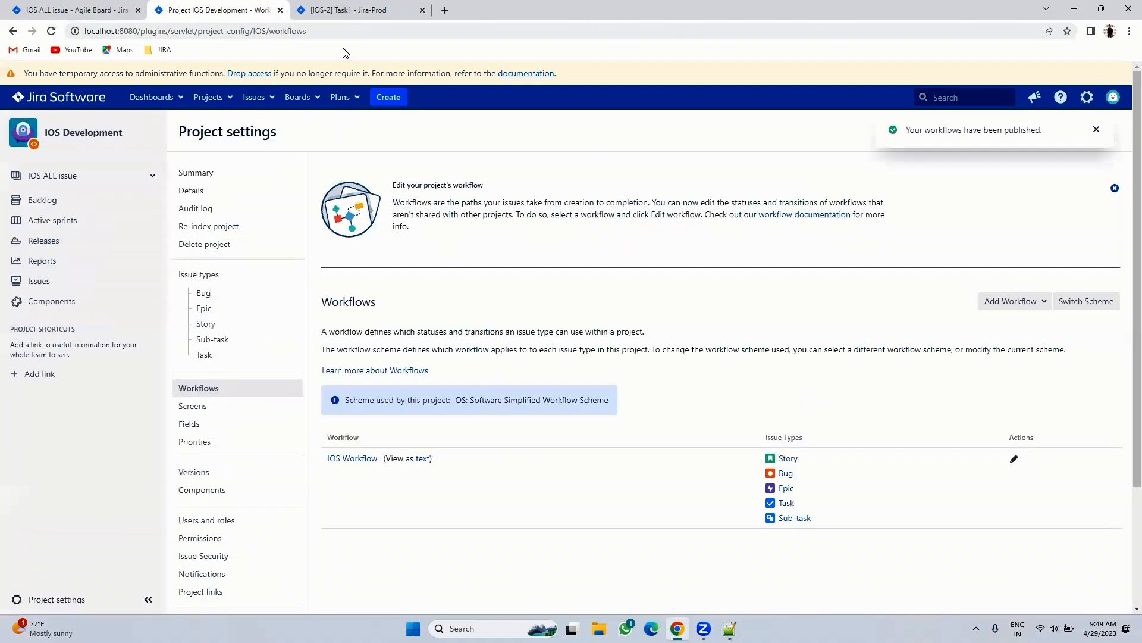
- Open the IOS Development backlog on the agile board
click(69, 8)
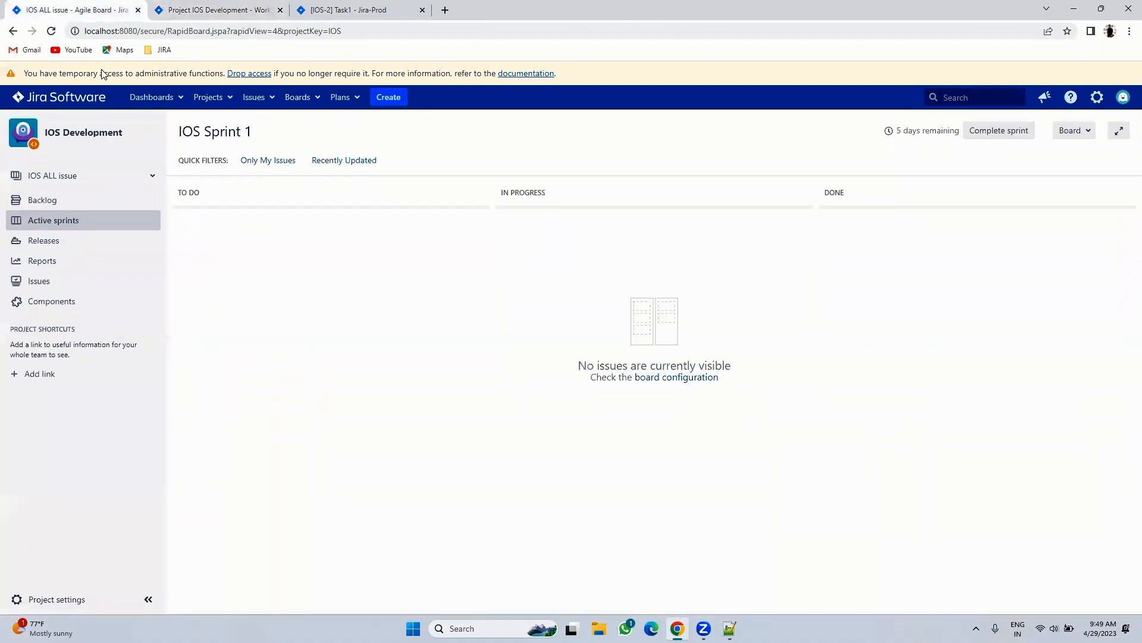
click(73, 204)
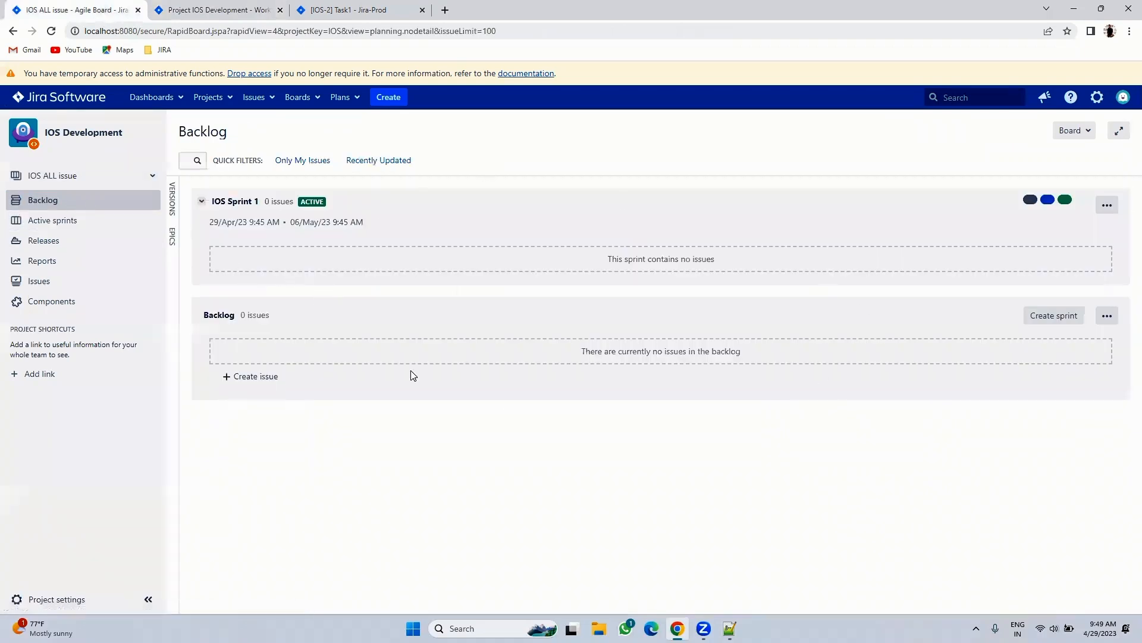
click(74, 221)
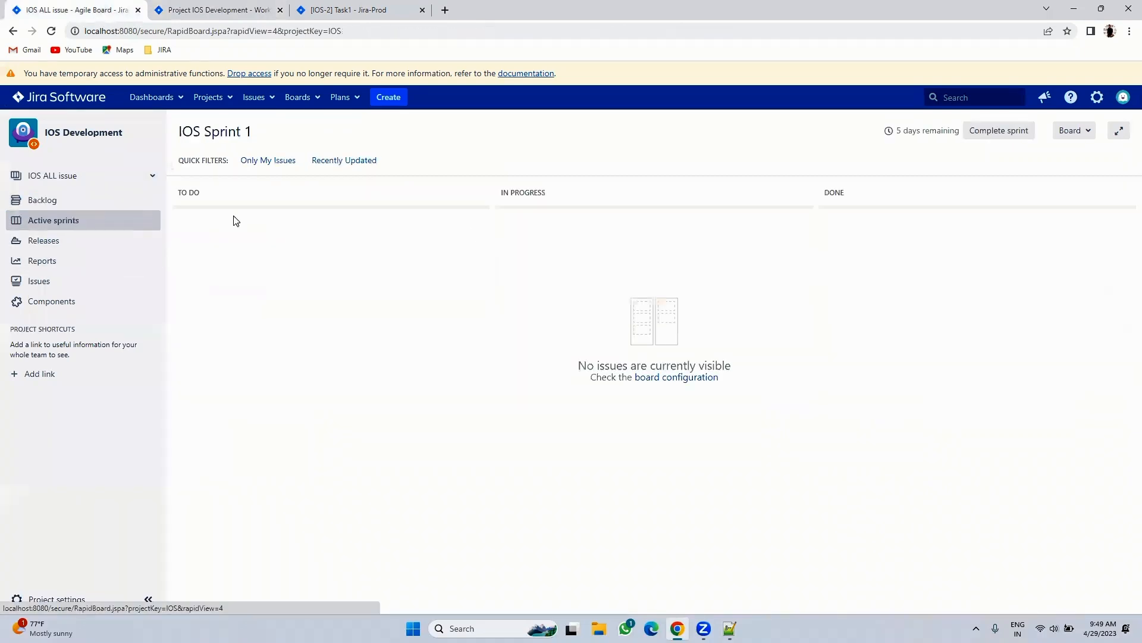
click(84, 202)
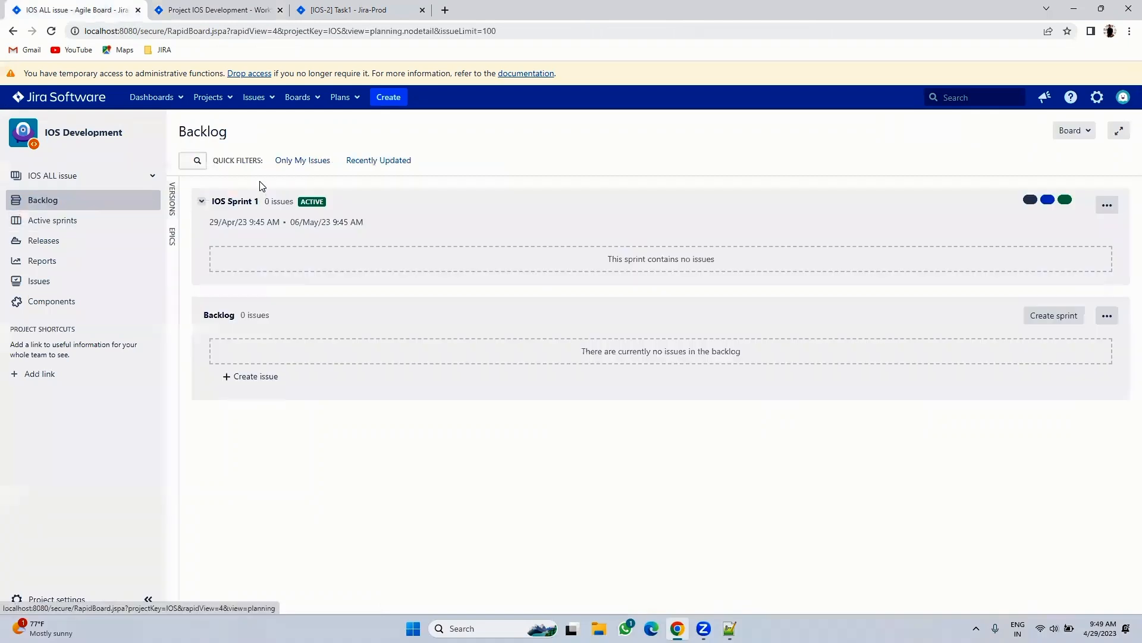
- Create a new issue with summary 'Story 2'
click(389, 98)
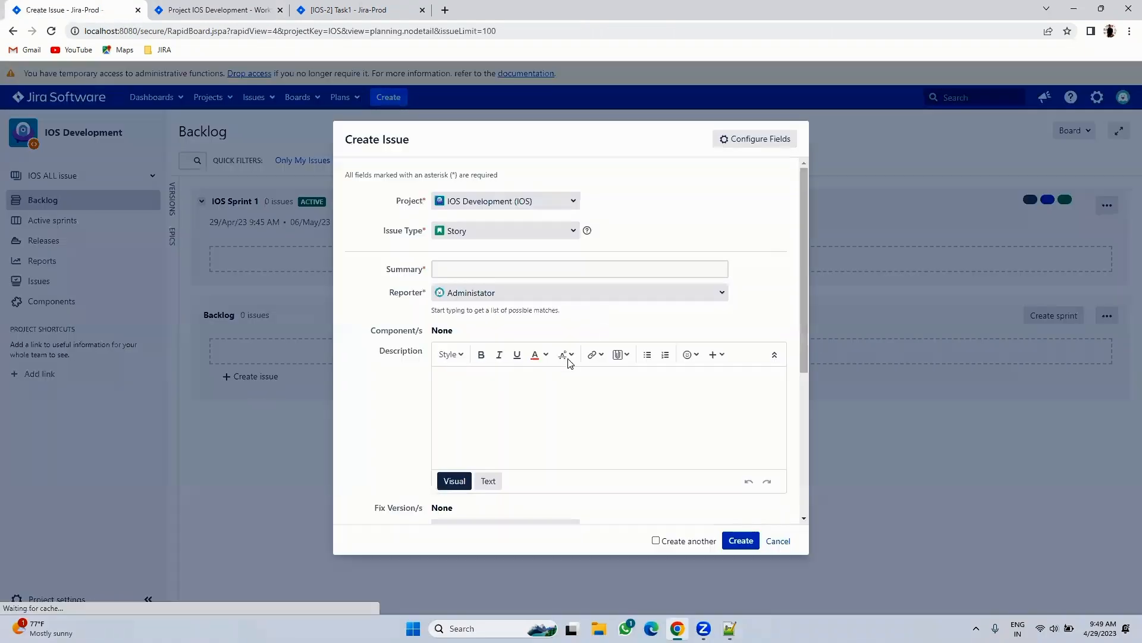
click(450, 268)
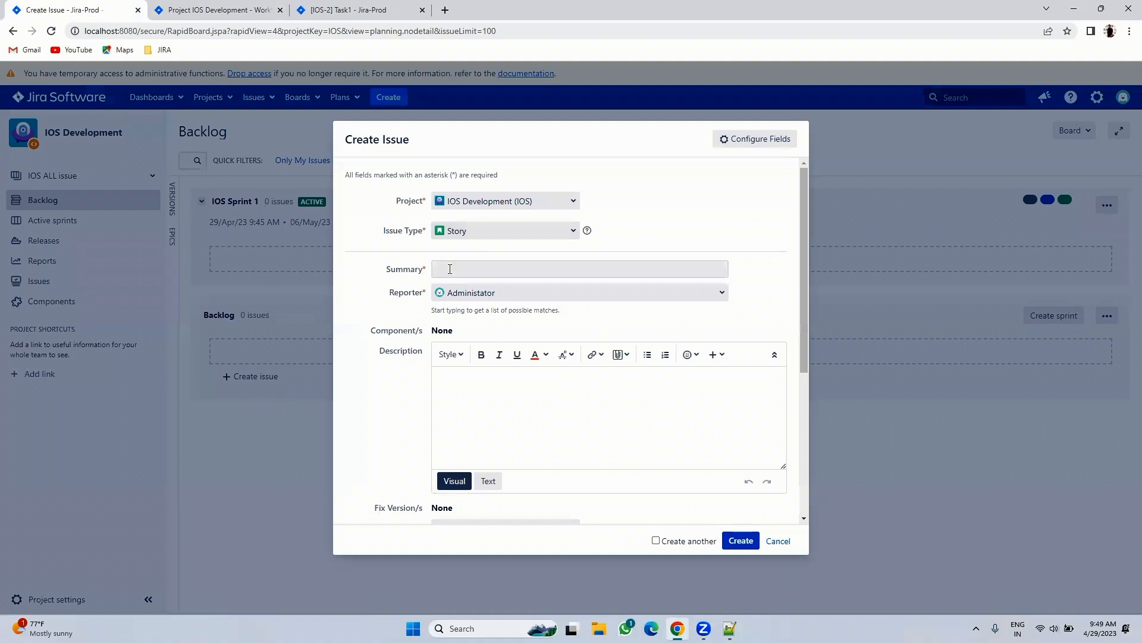
text(Story 2)
click(740, 539)
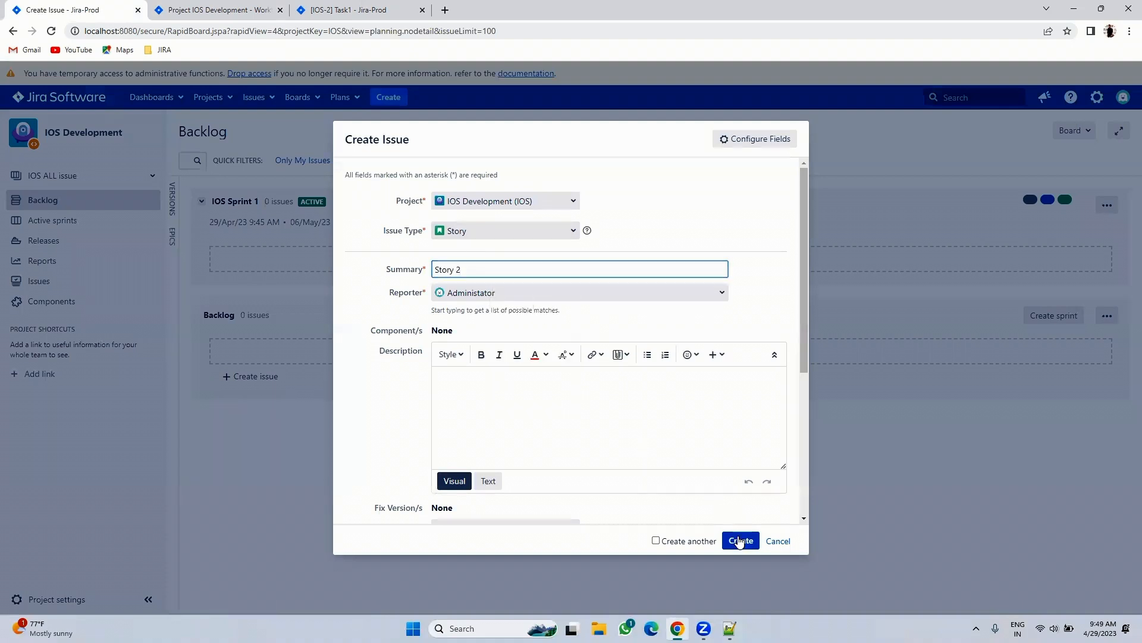
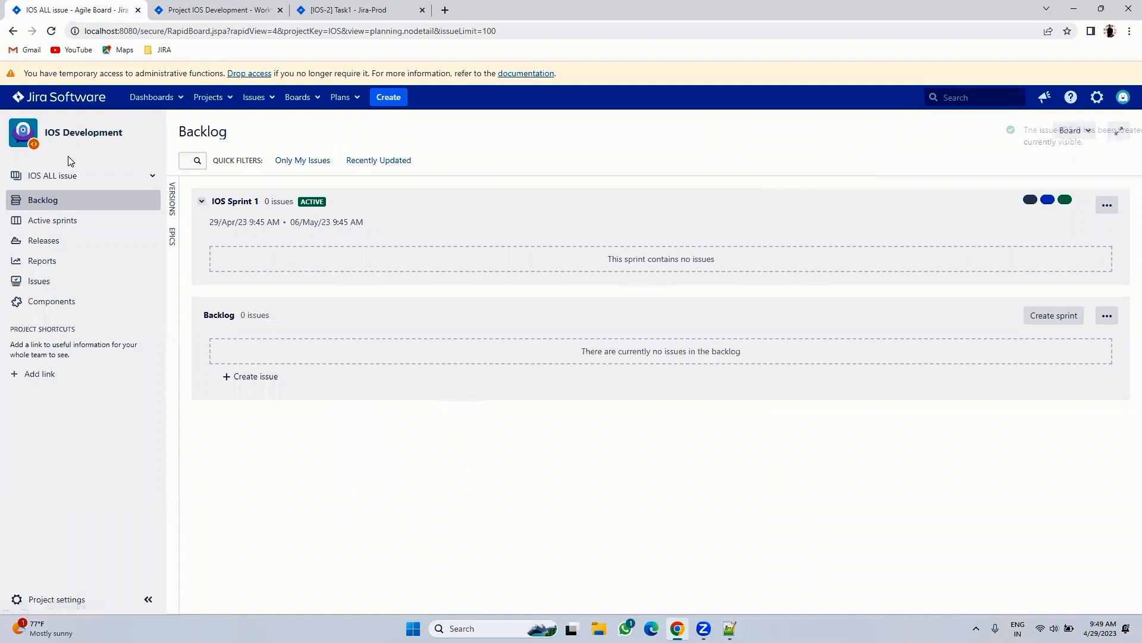
- Open the IOS ALL board's configuration in a new tab and close the Task1 issue tab
click(62, 176)
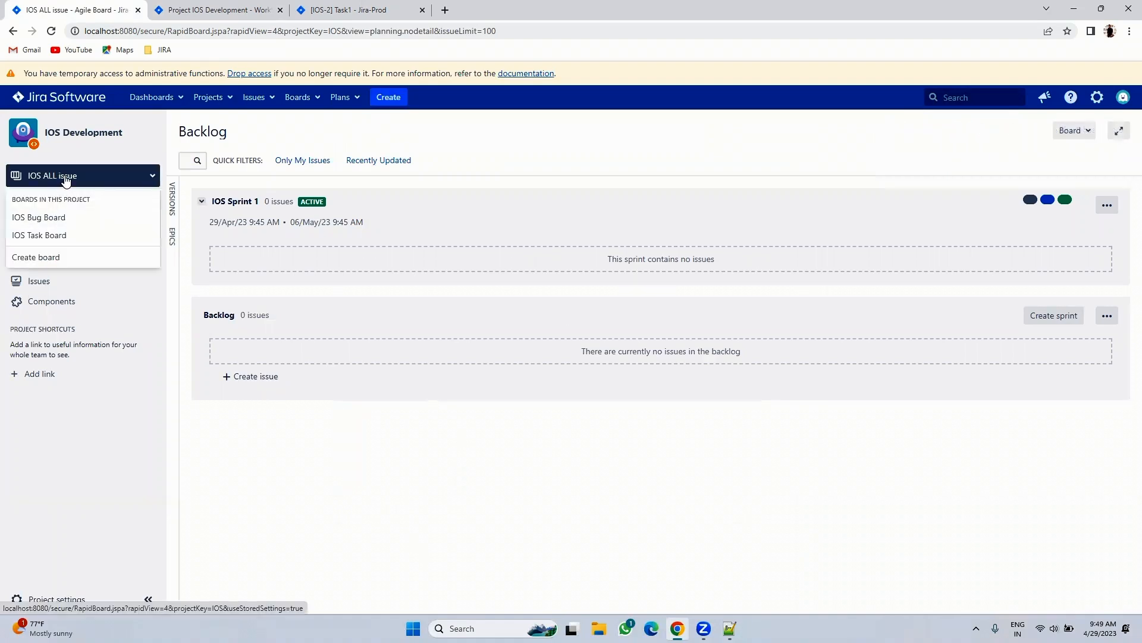
click(1071, 130)
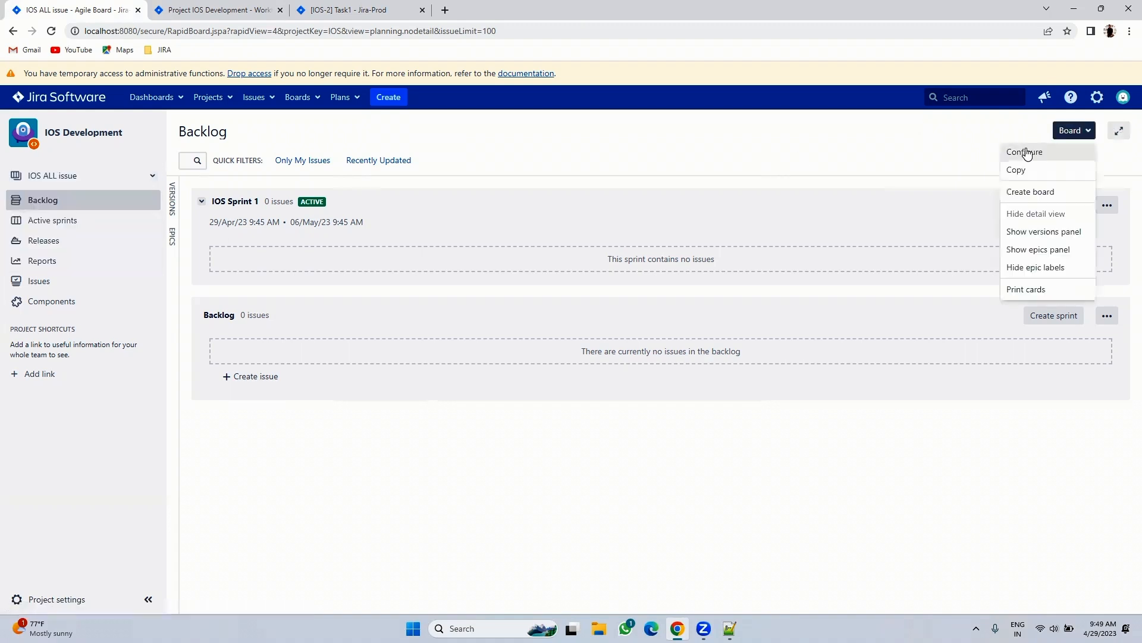
right_click(1025, 151)
click(971, 167)
click(286, 11)
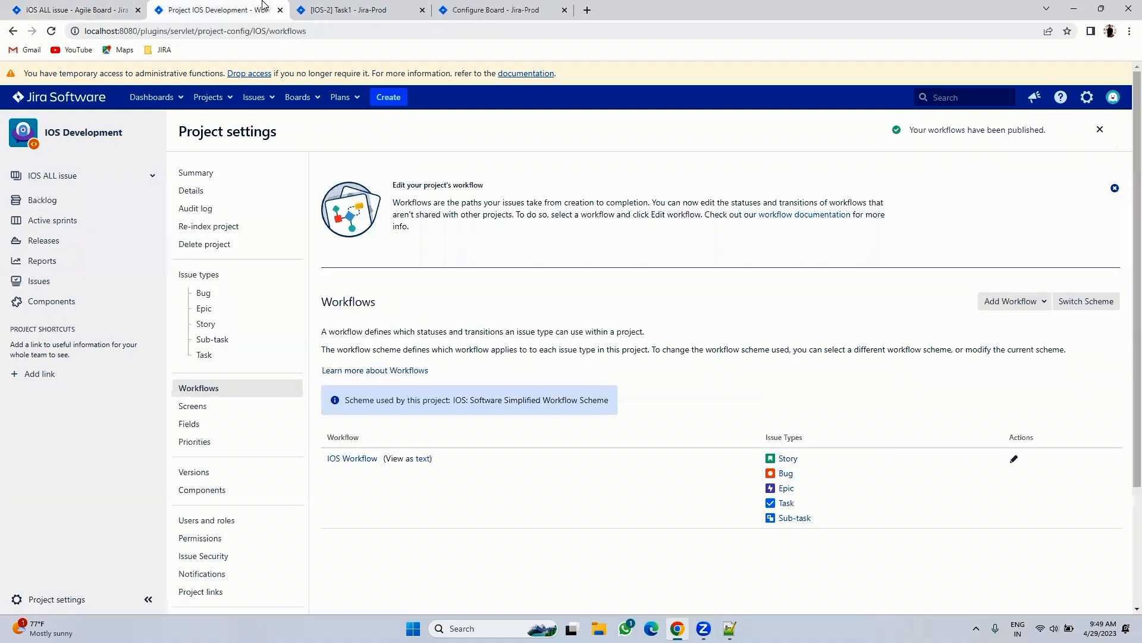
click(347, 5)
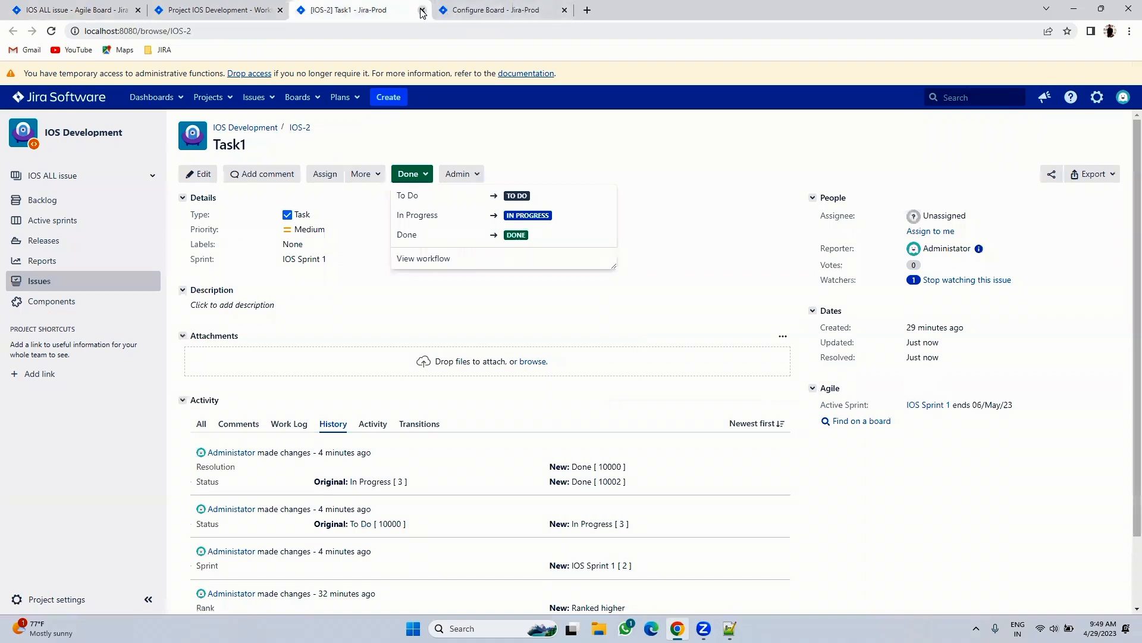
click(422, 11)
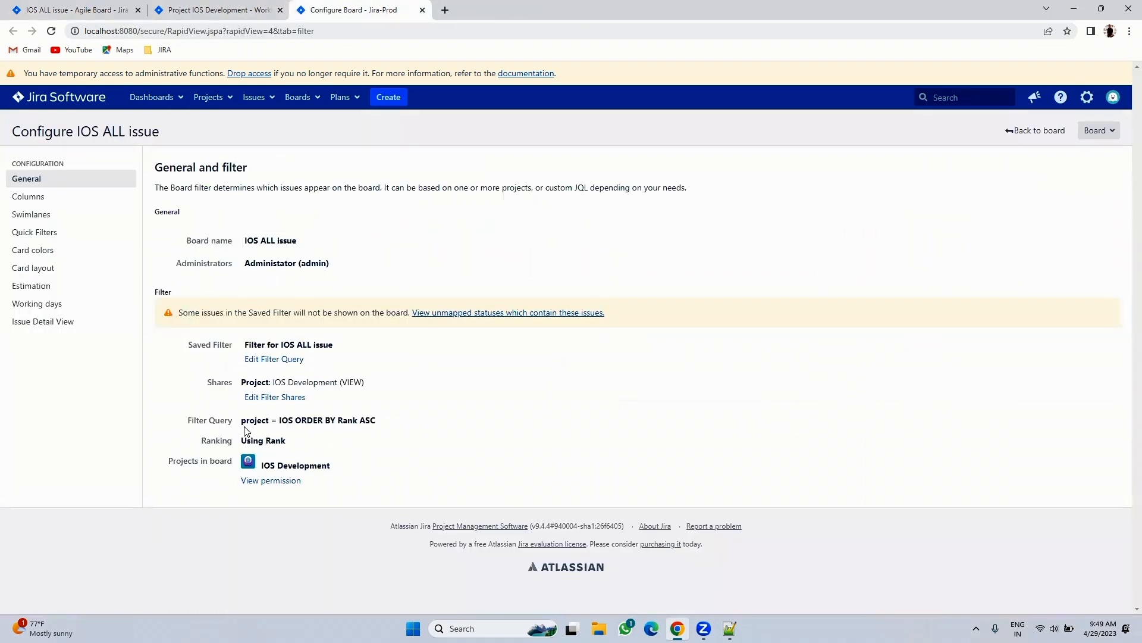
- Review the board's saved filter results, close the Project settings tab, and return to Configure Board
click(271, 360)
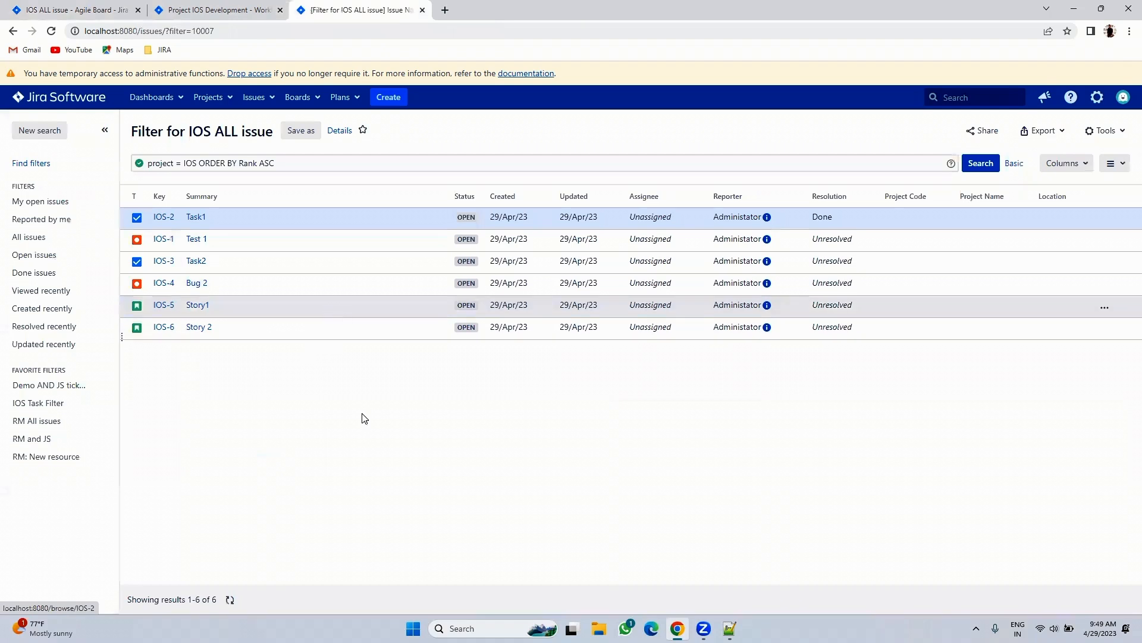
key(ctrl+1)
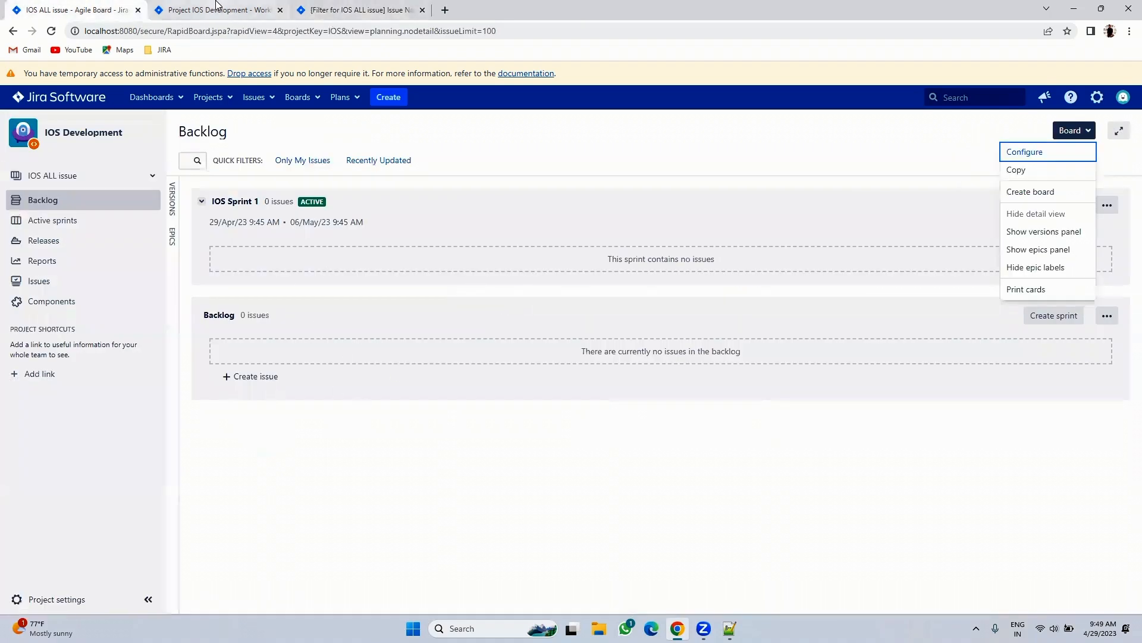
click(363, 7)
click(241, 9)
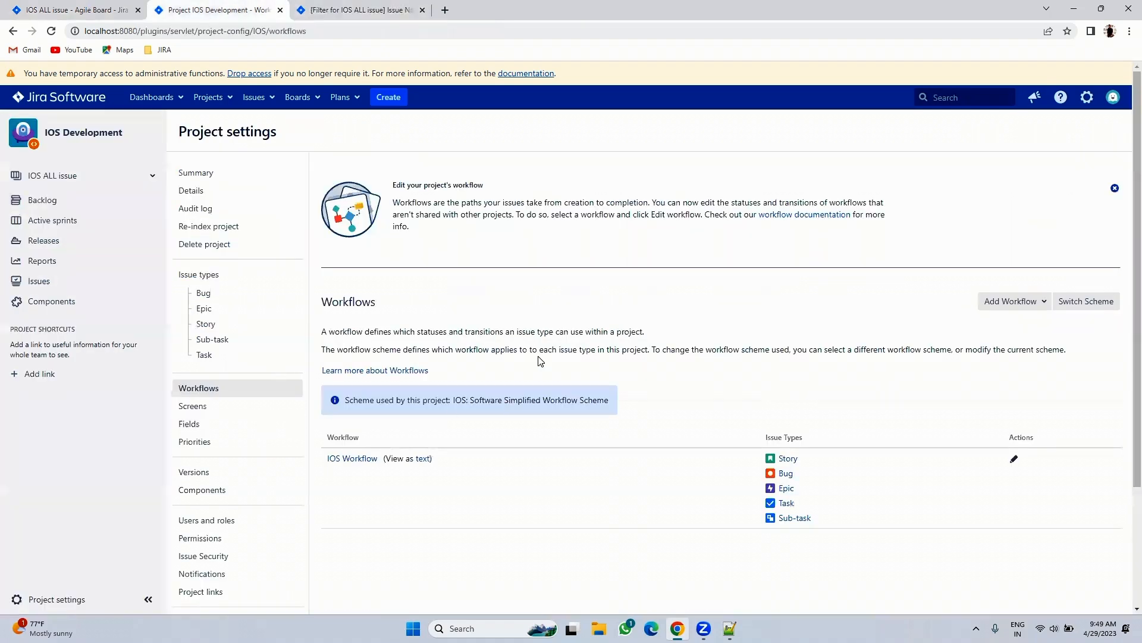
click(369, 8)
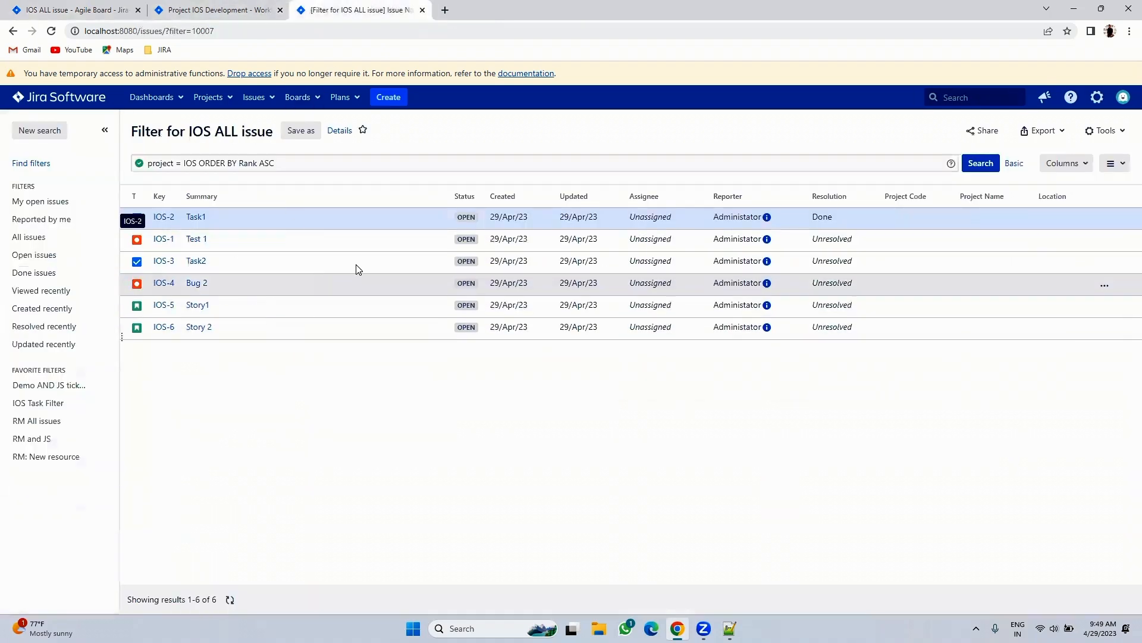
click(65, 11)
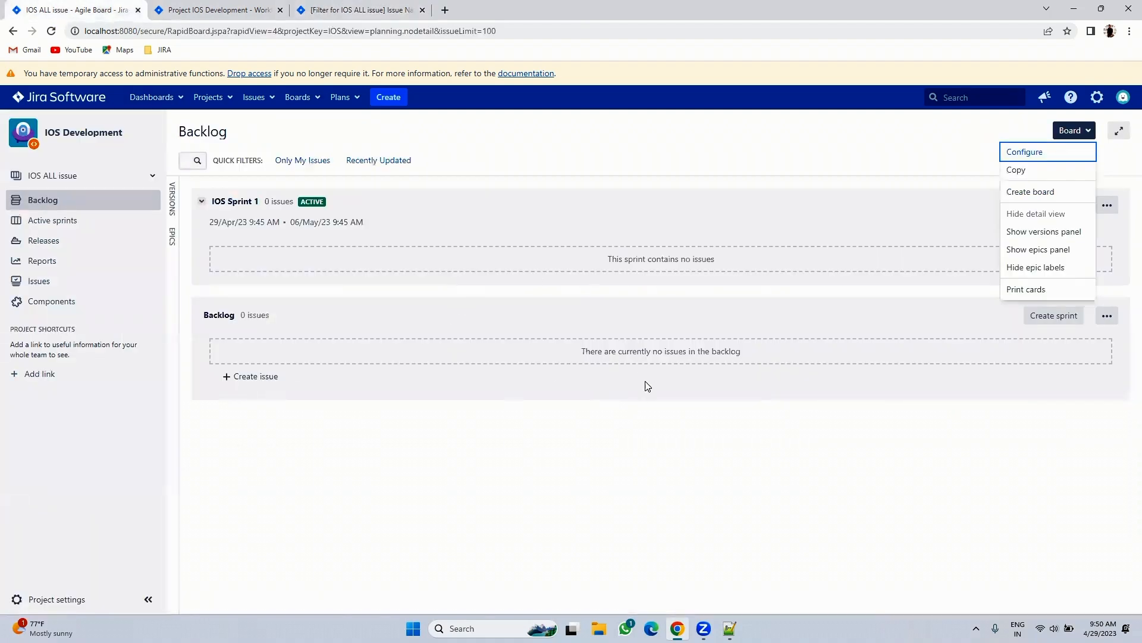
click(227, 12)
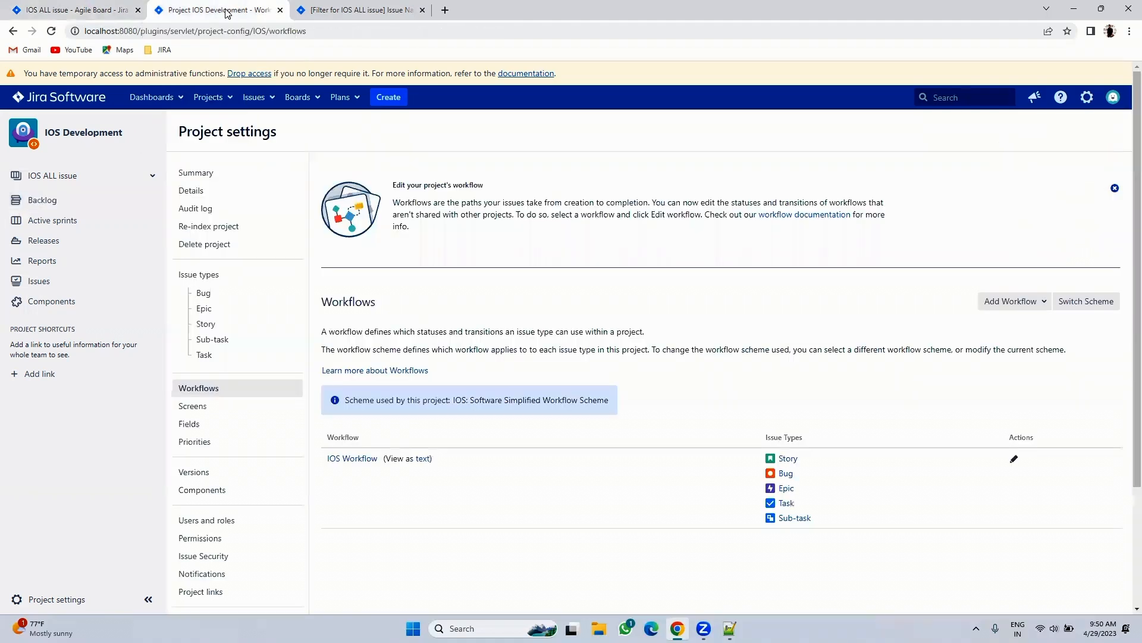
click(280, 10)
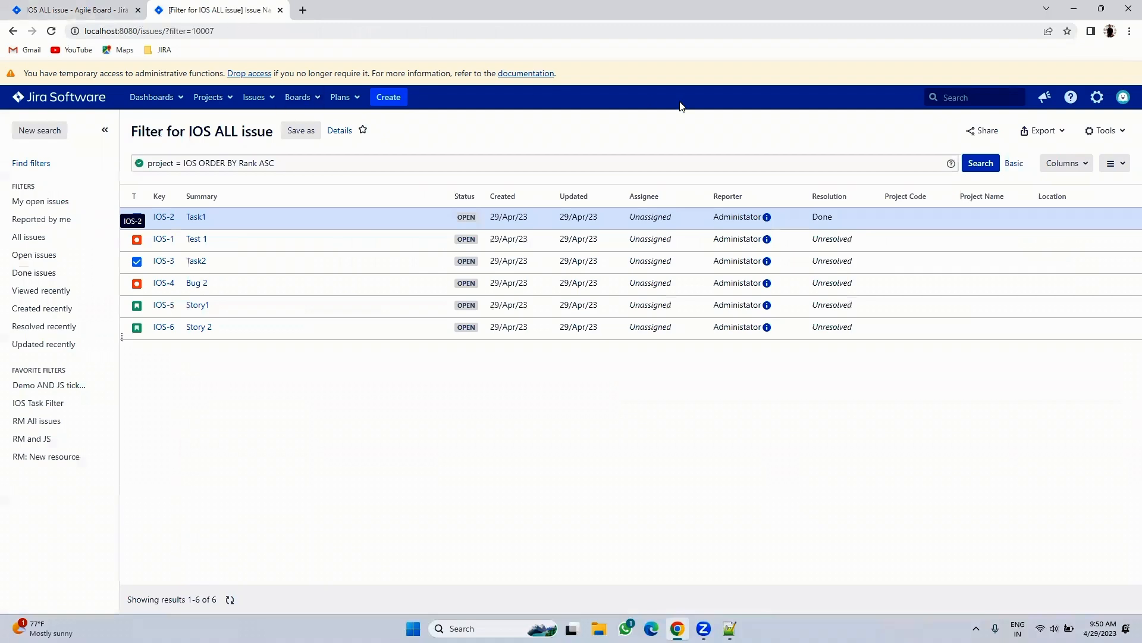
click(13, 31)
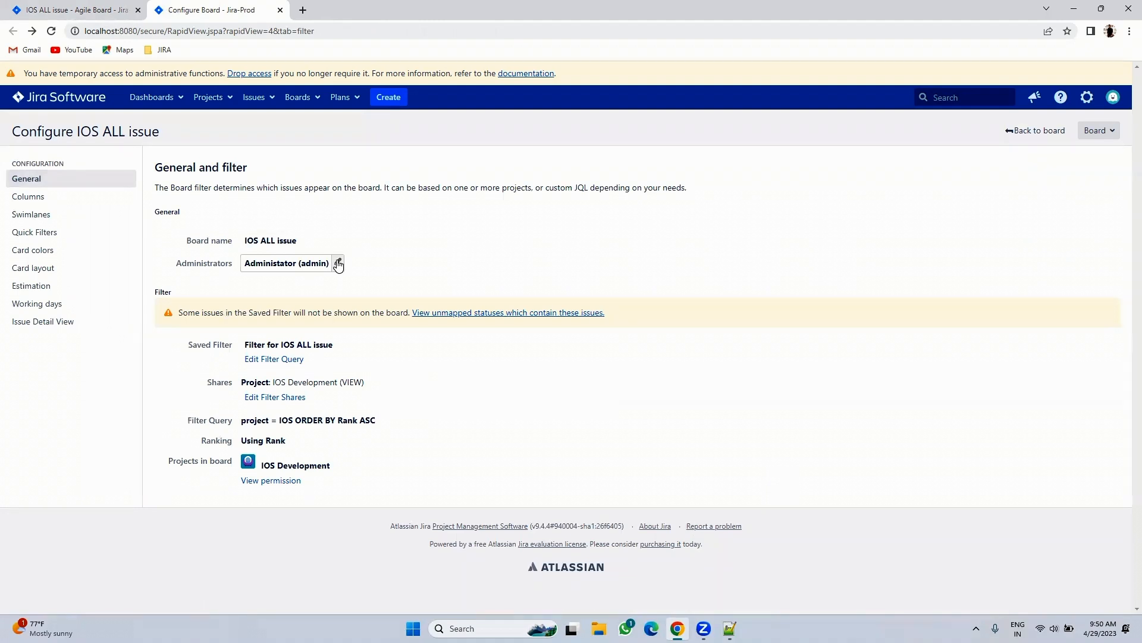
- Add the searched user as a second IOS ALL board administrator, save, then go to Columns settings
click(338, 263)
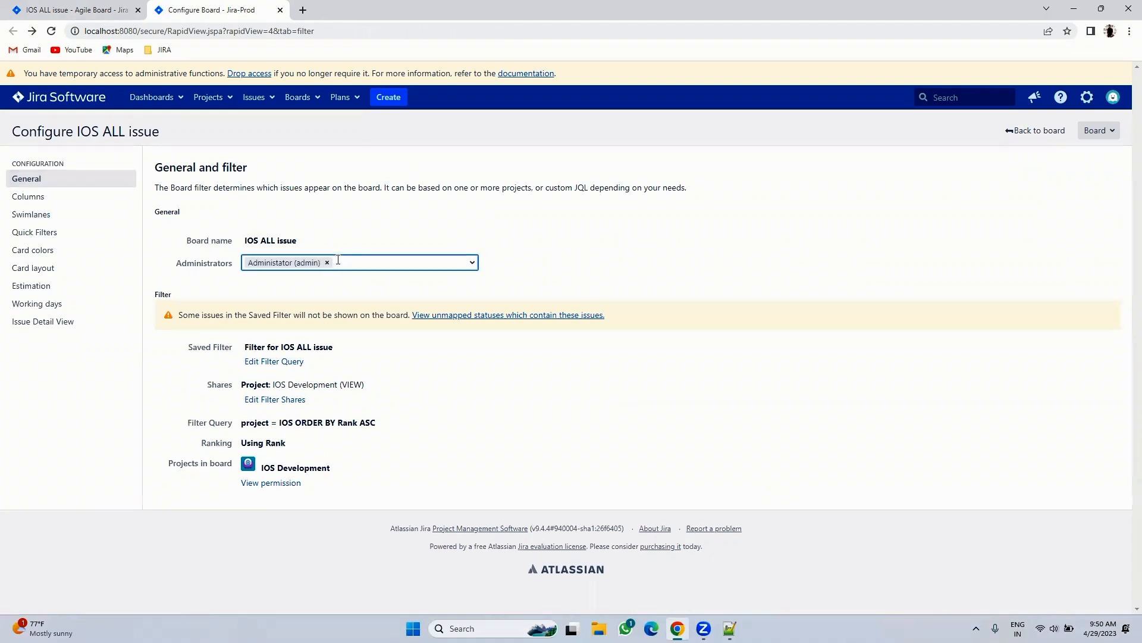
text(kumar)
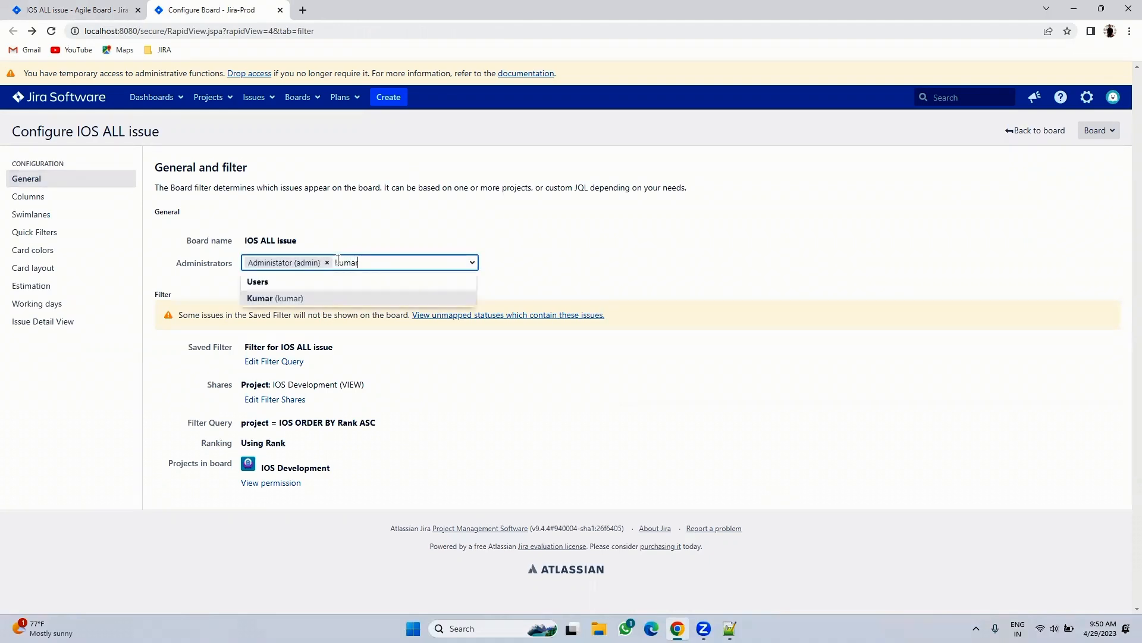
click(309, 299)
click(542, 434)
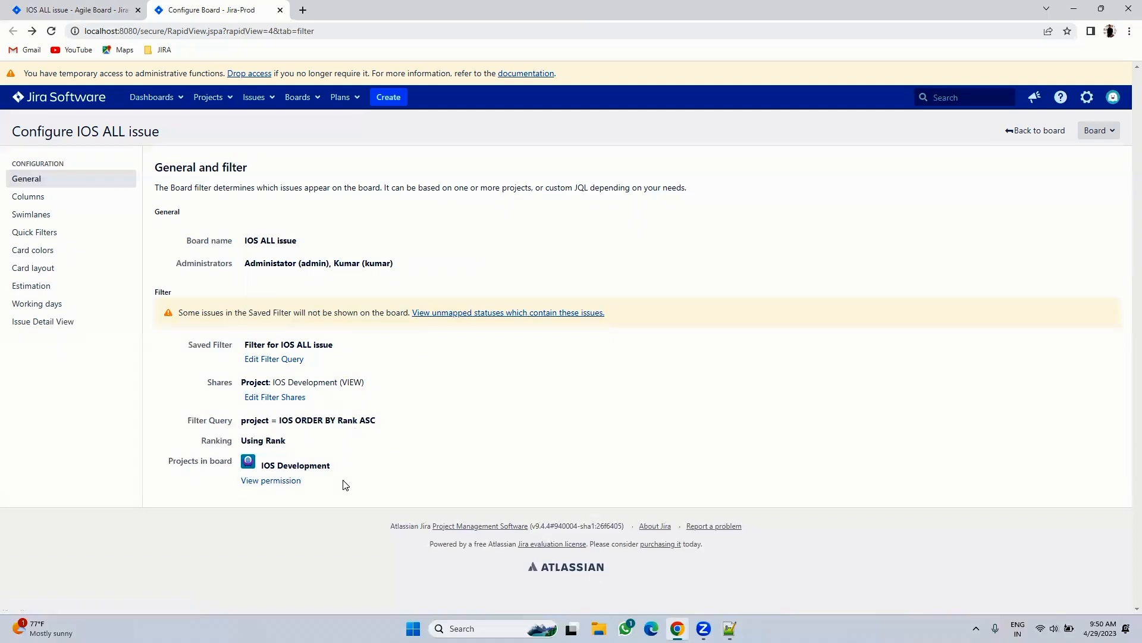
click(24, 202)
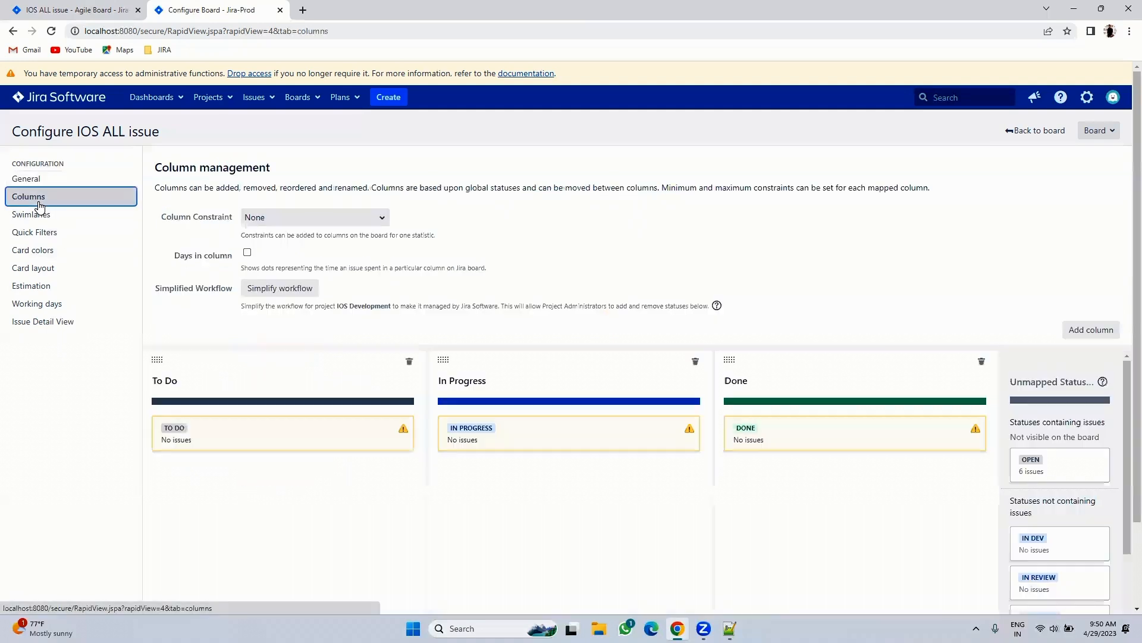
click(83, 12)
click(100, 221)
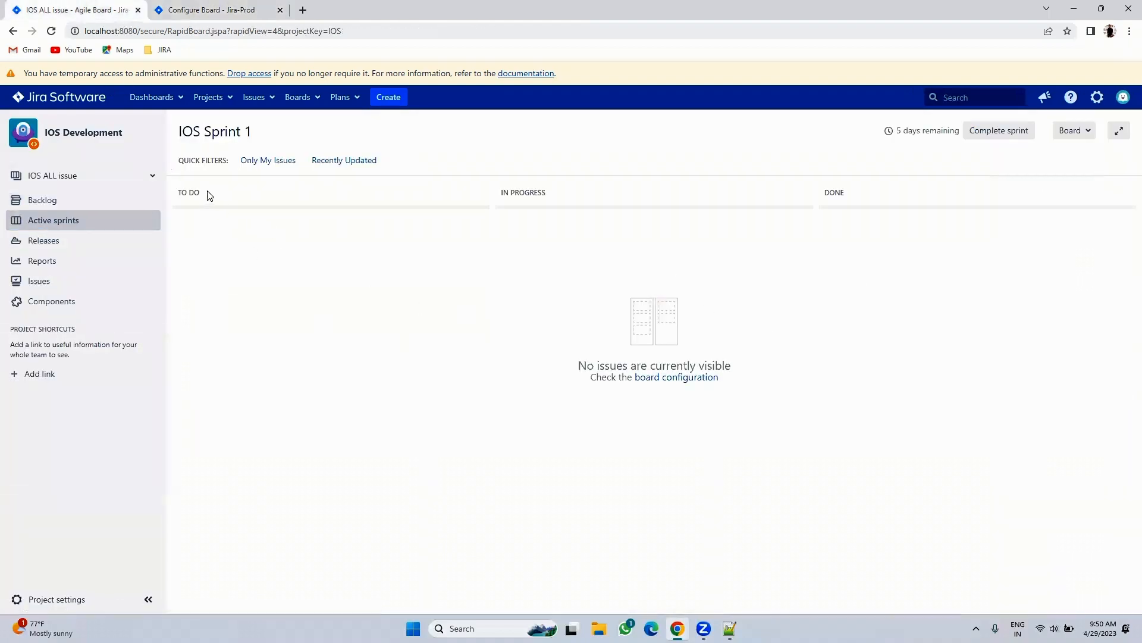
key(ctrl+a)
click(530, 299)
click(208, 10)
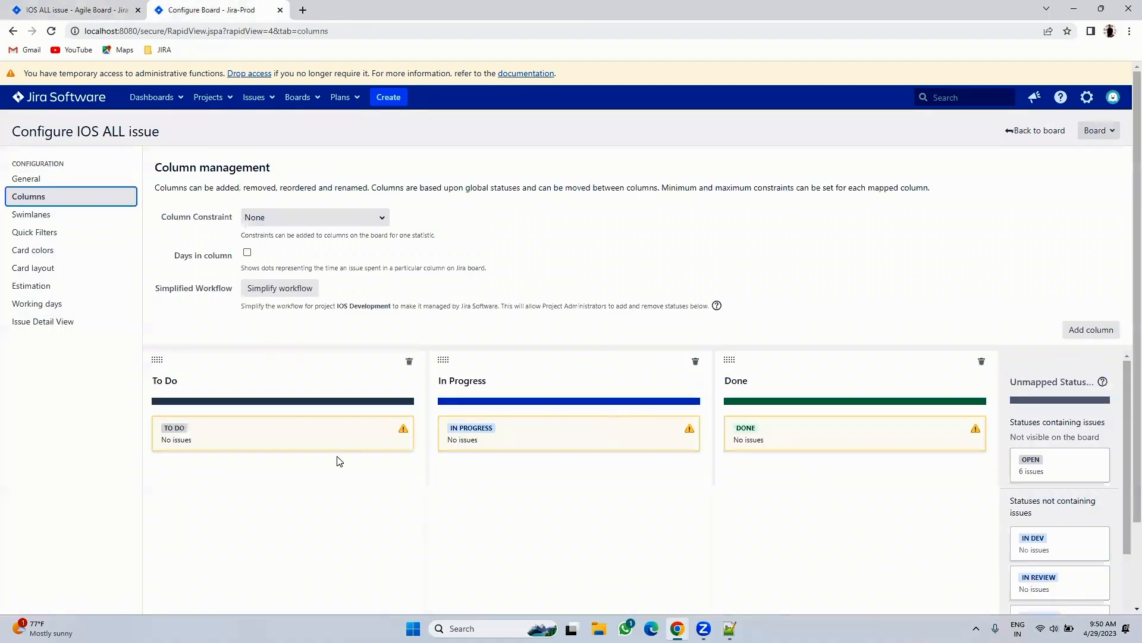
scroll(438, 408, down, 2)
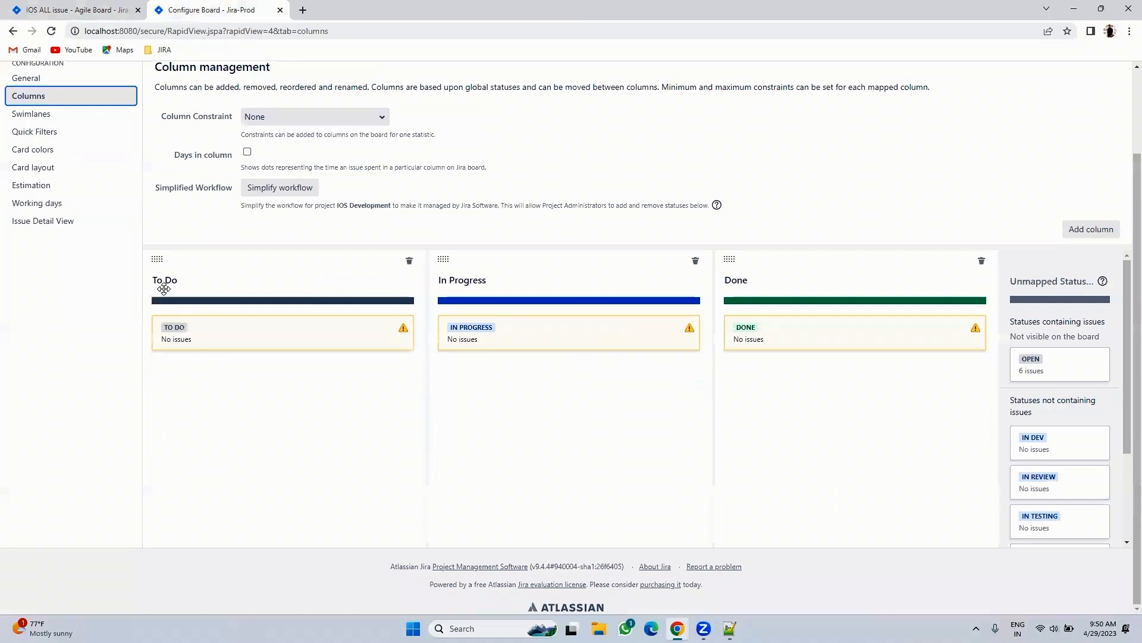
- Rename To Do to Open, unmap the TO DO, IN PROGRESS and DONE statuses, and map OPEN to it
click(191, 281)
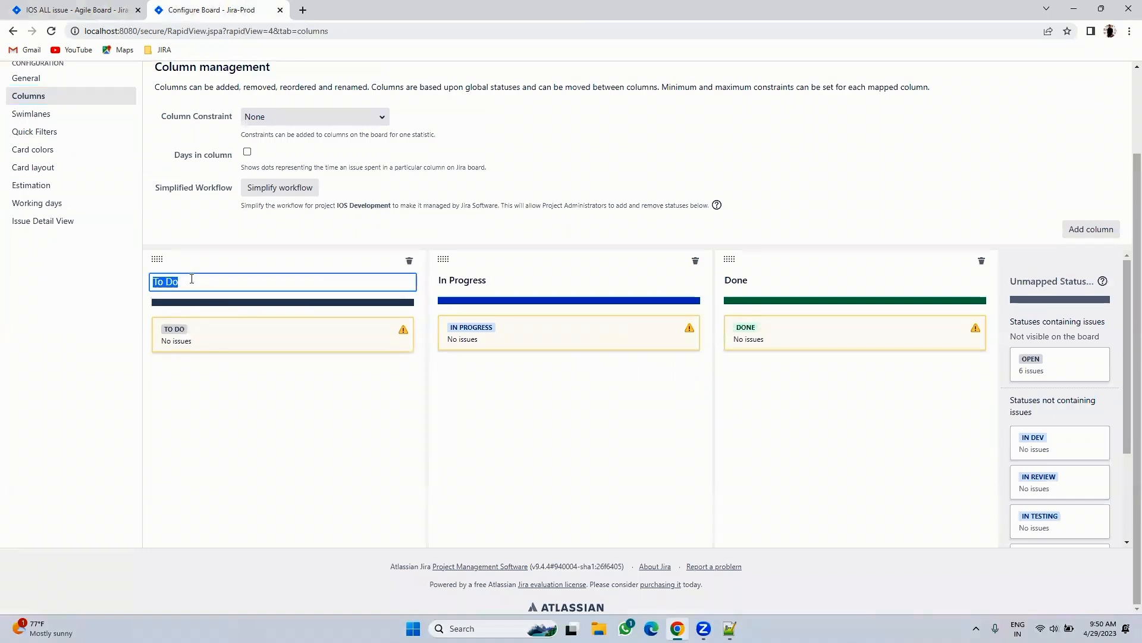
text(Open)
key(Return)
drag(215, 342, 833, 476)
drag(579, 337, 1028, 473)
drag(843, 386, 1059, 500)
drag(836, 331, 1059, 511)
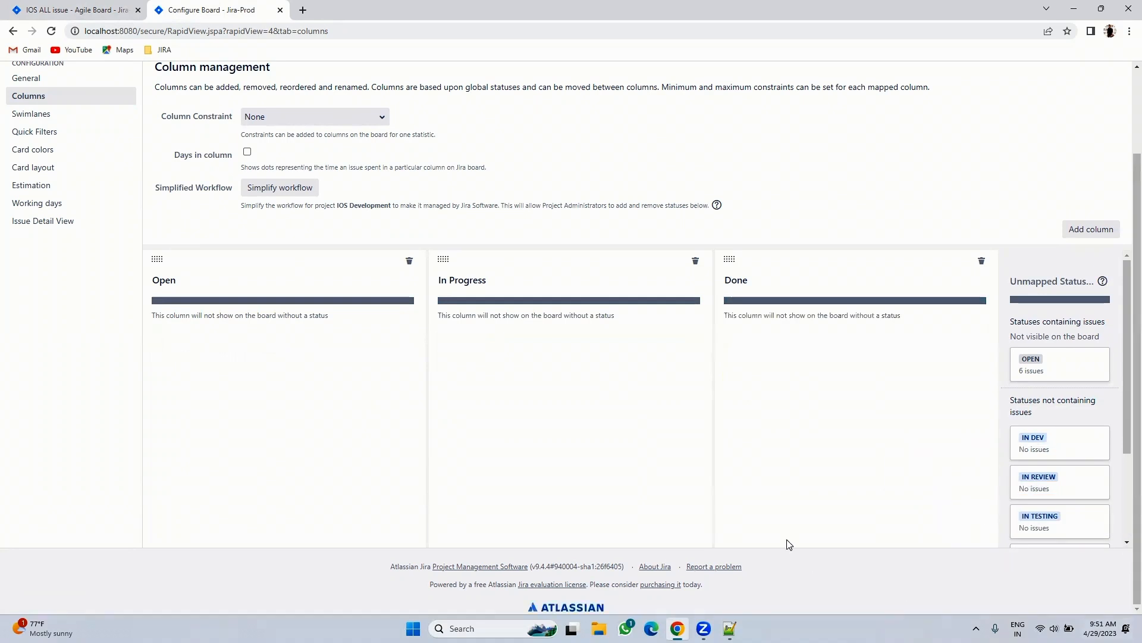
scroll(1056, 365, down, 3)
scroll(1051, 393, up, 3)
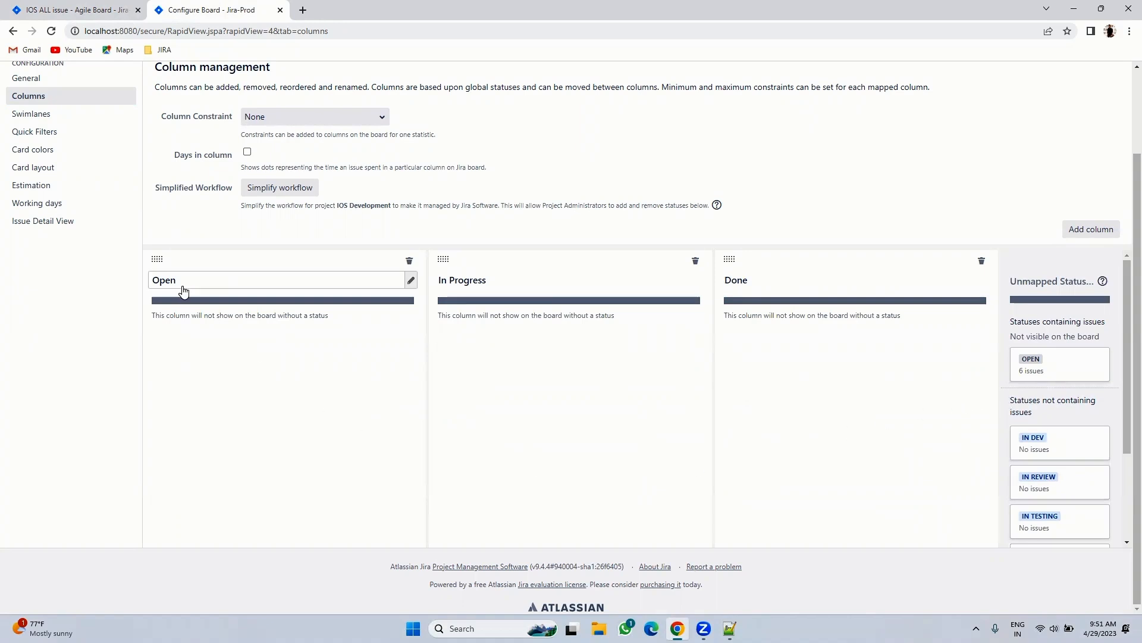
drag(1080, 366, 282, 357)
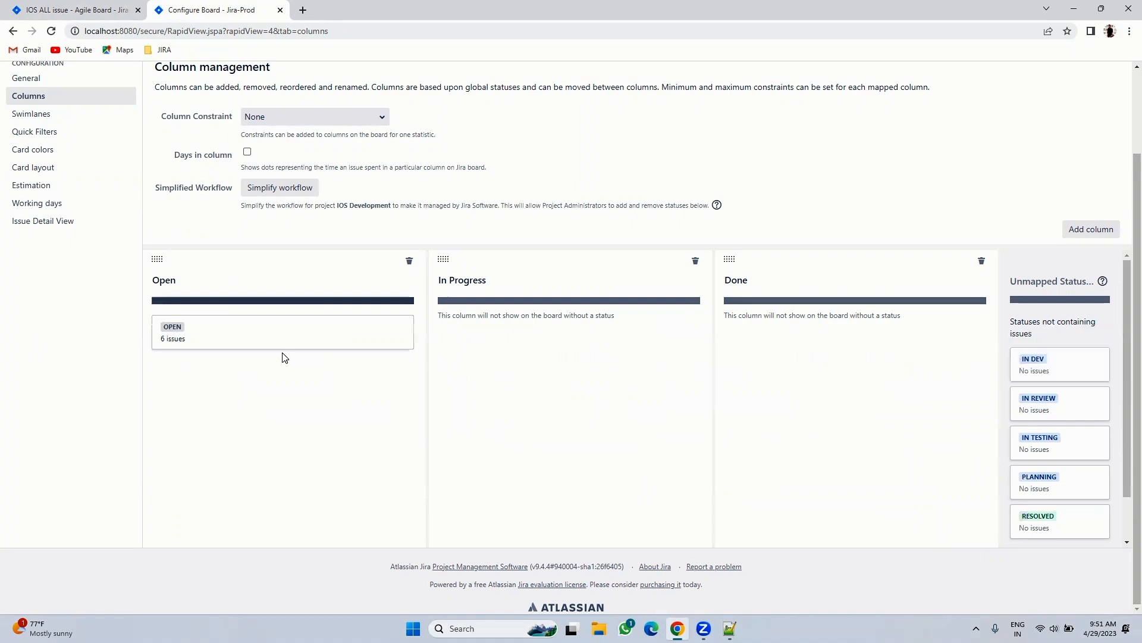
- Rename the other two columns to Planning and In Dev, mapping the PLANNING and IN DEV statuses
click(493, 281)
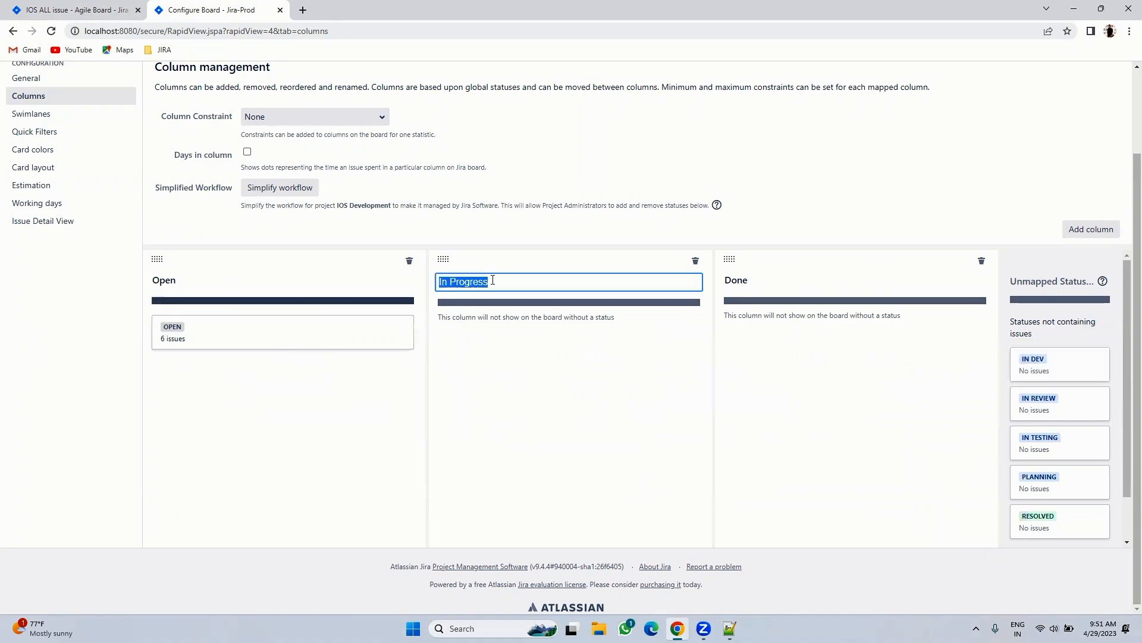
text(Pla)
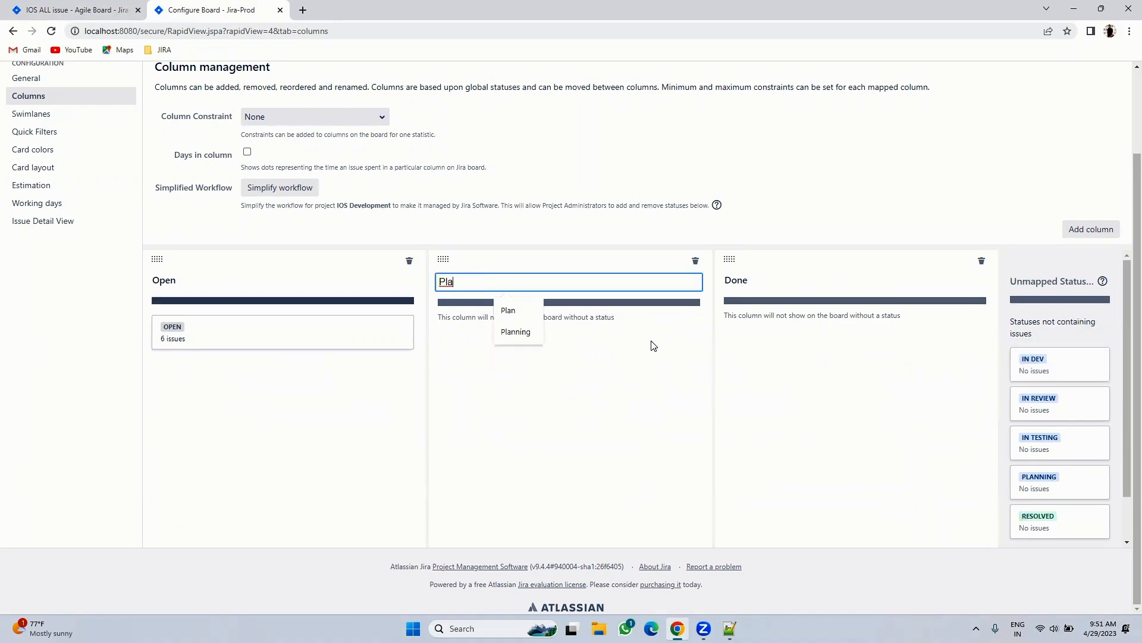
click(513, 331)
drag(1048, 480, 480, 292)
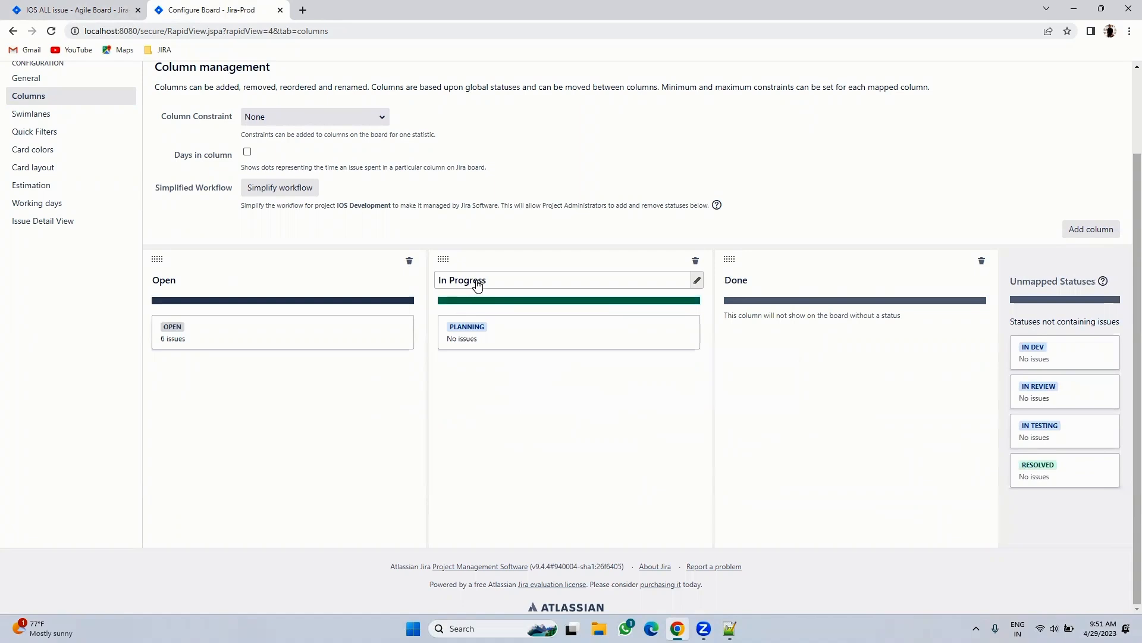
click(477, 284)
text(Planning)
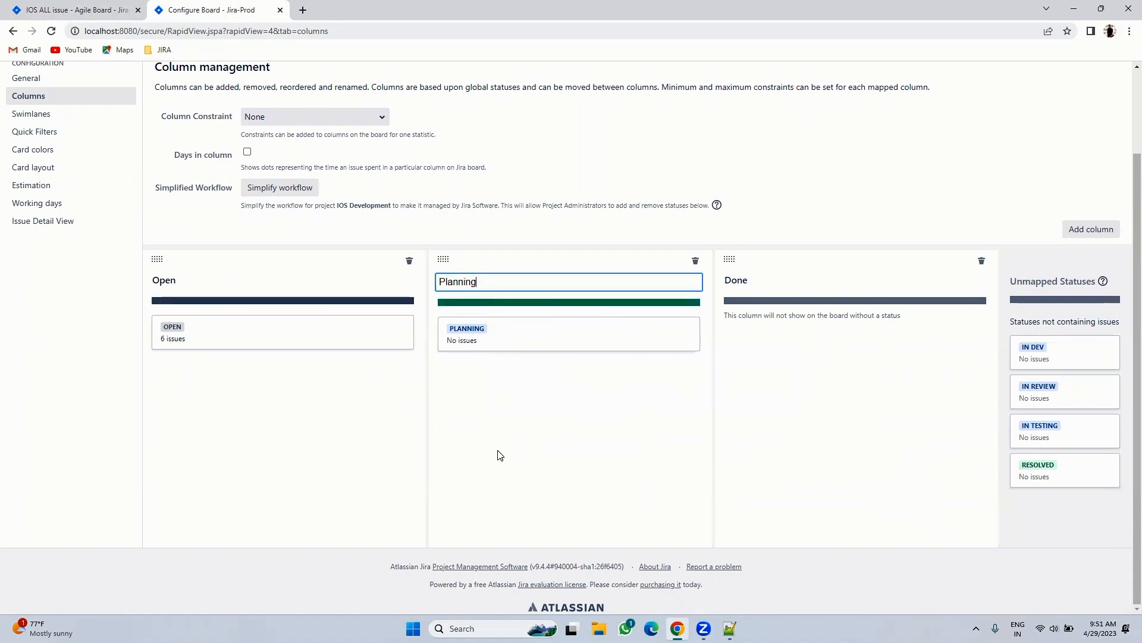
key(Return)
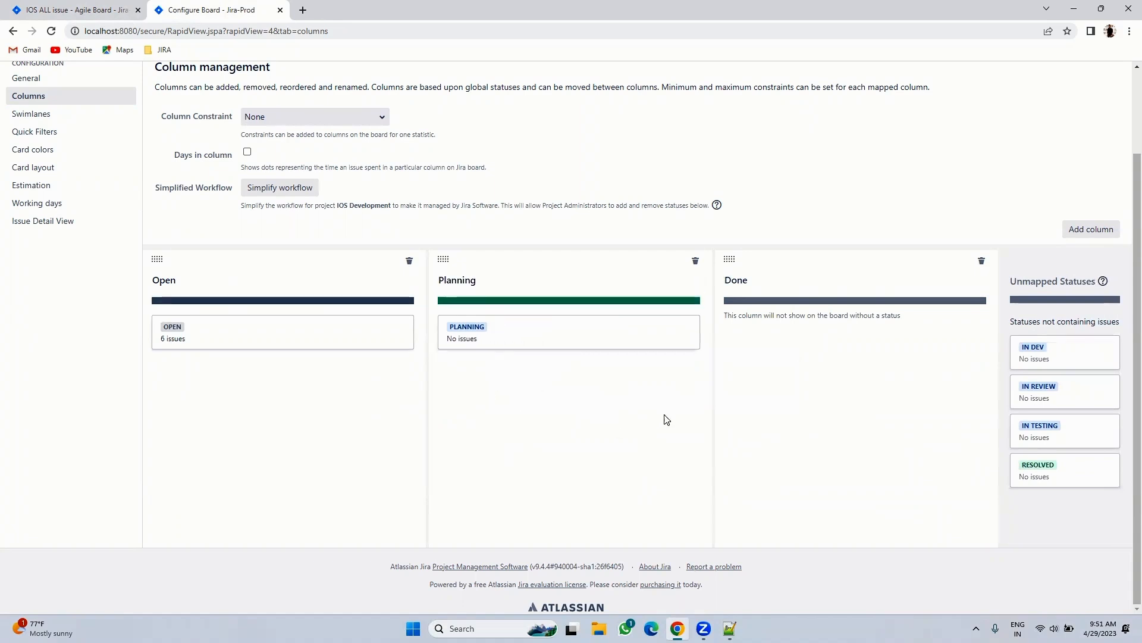
click(768, 279)
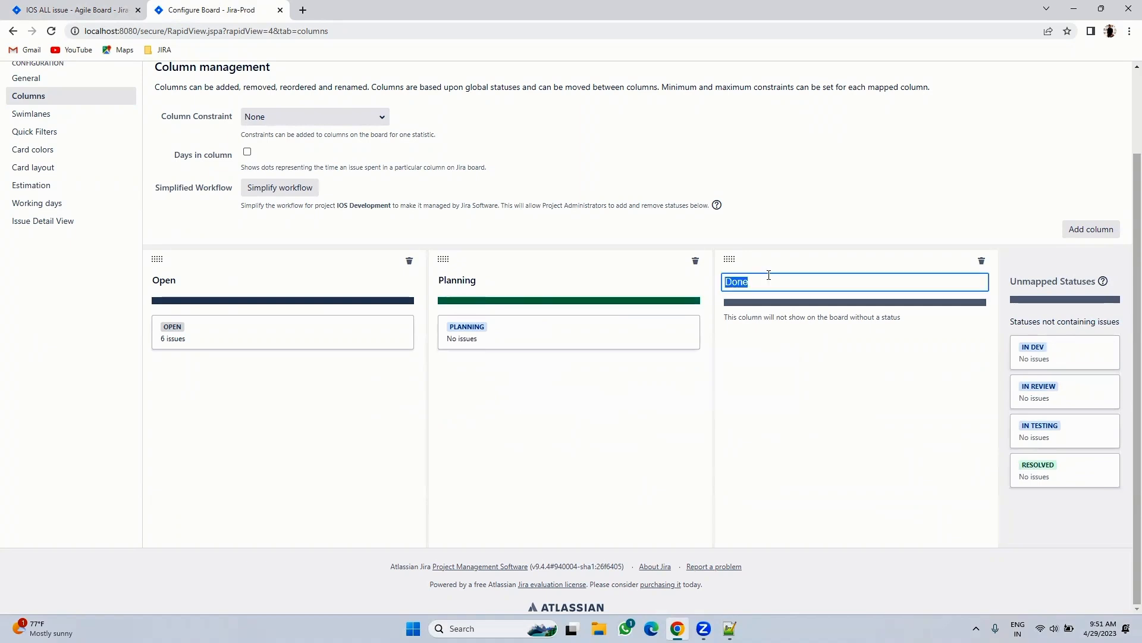
text(In Dev)
key(Return)
drag(1046, 350, 833, 346)
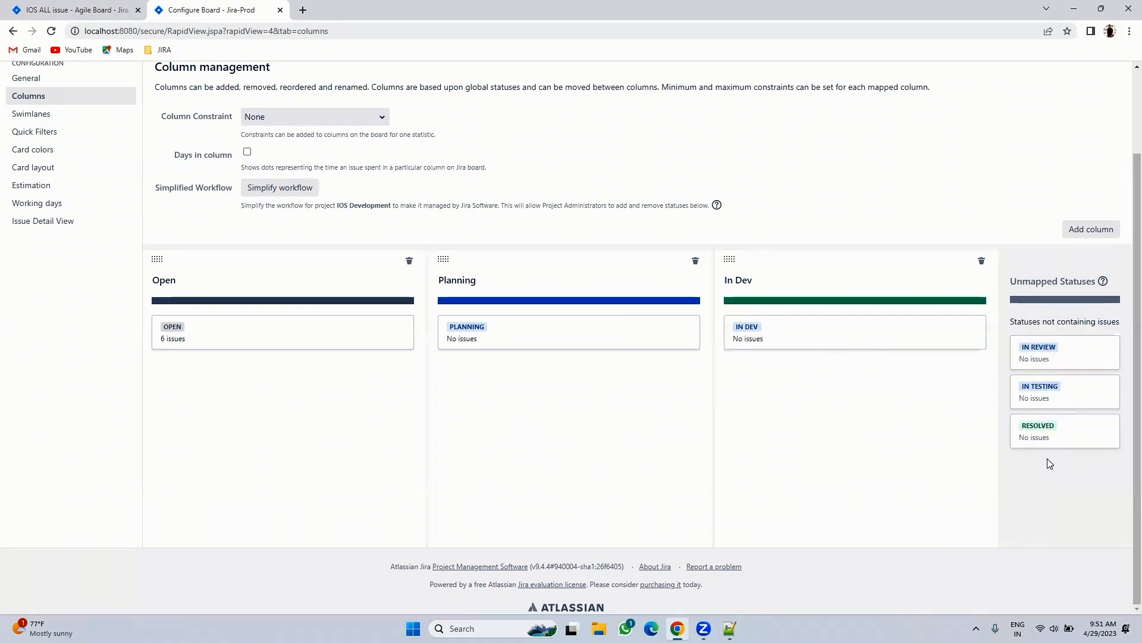
- Add In Testing and In Review columns mapped to the IN TESTING and IN REVIEW statuses
click(1088, 230)
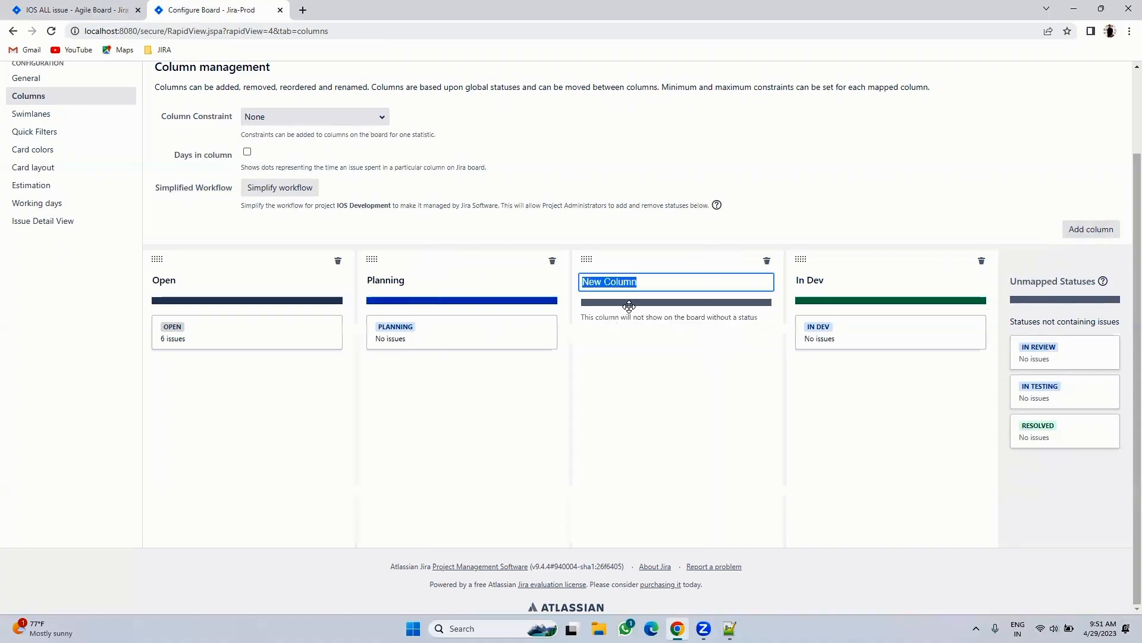
key(BackSpace)
text(In)
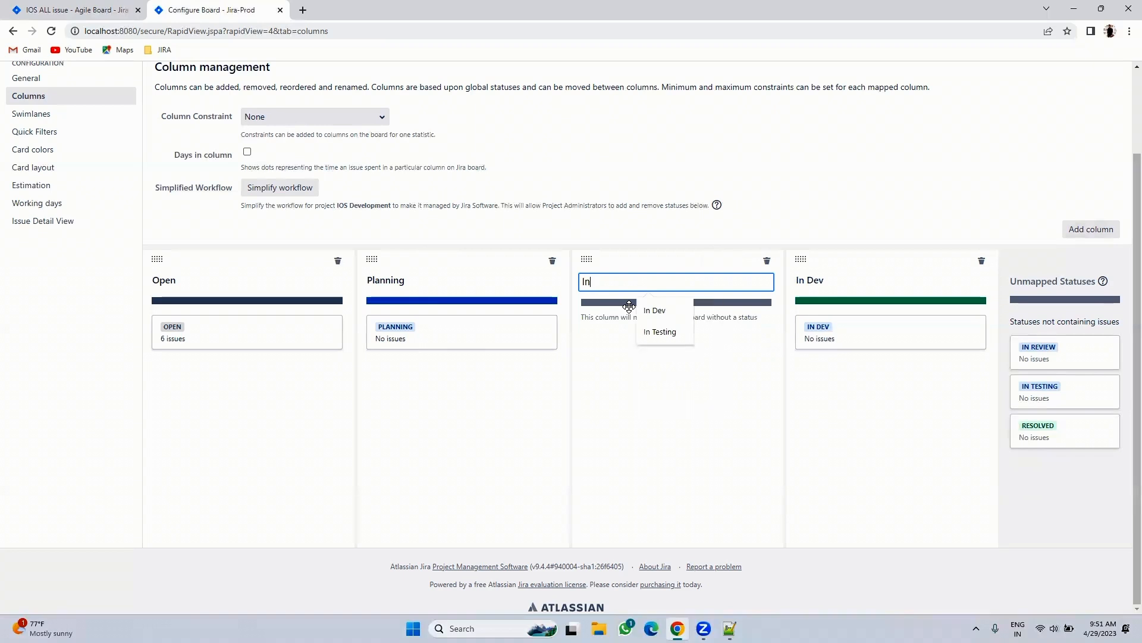
text( Testing)
key(Return)
drag(1068, 390, 670, 381)
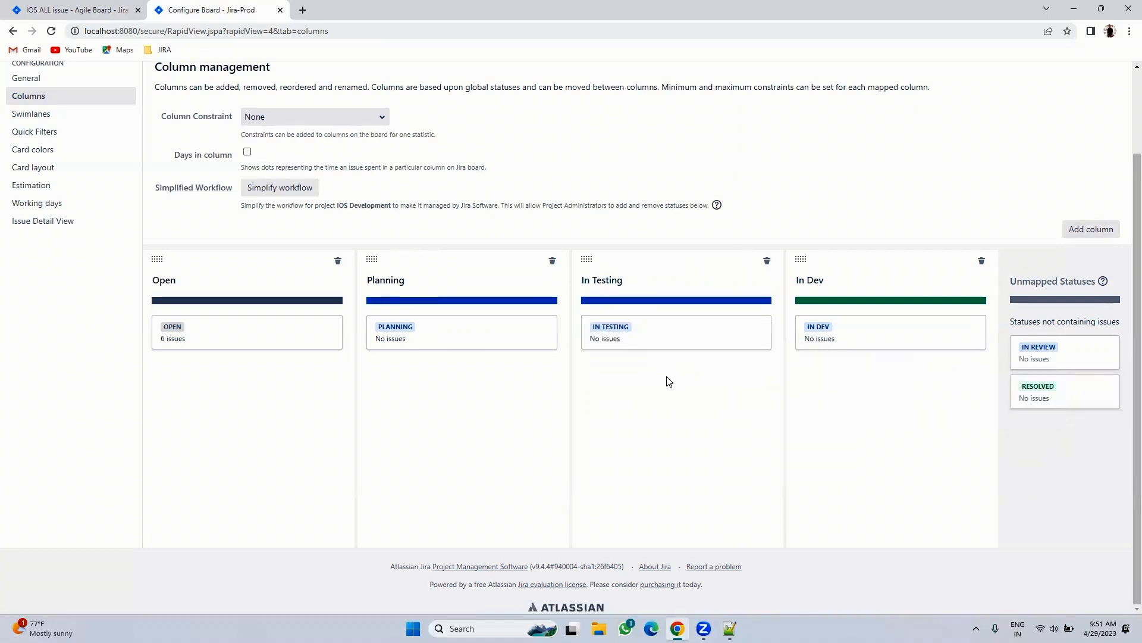
click(1092, 229)
text(In Review)
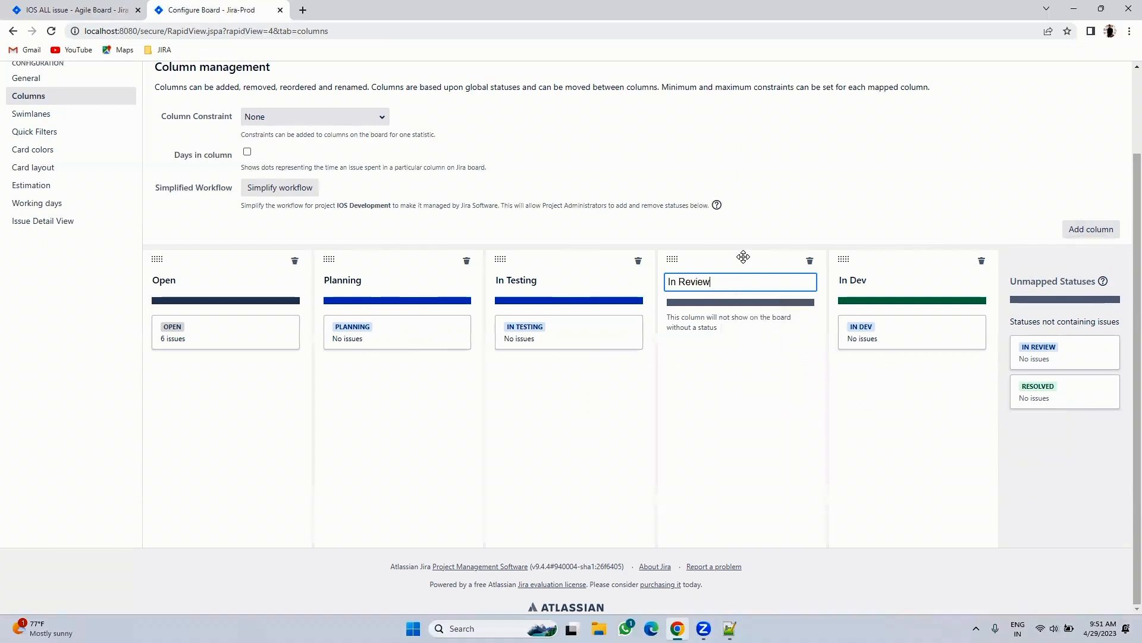
key(Return)
drag(1027, 348, 721, 337)
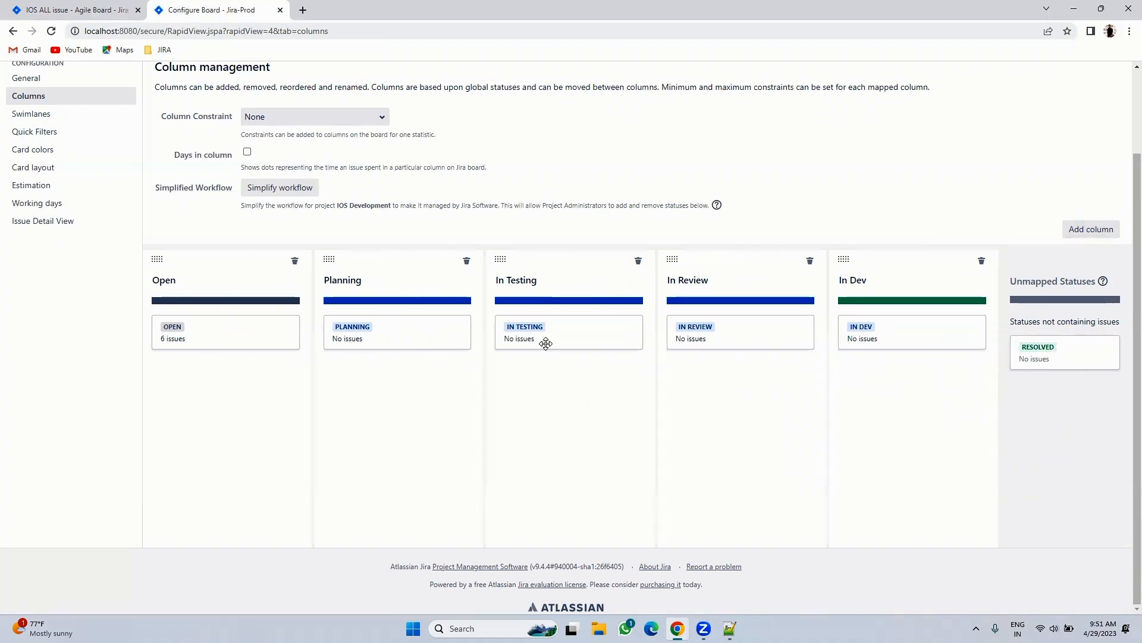
- Rename the old In Dev column to Resolved and add a new In Dev column, mapping RESOLVED and IN DEV
click(863, 282)
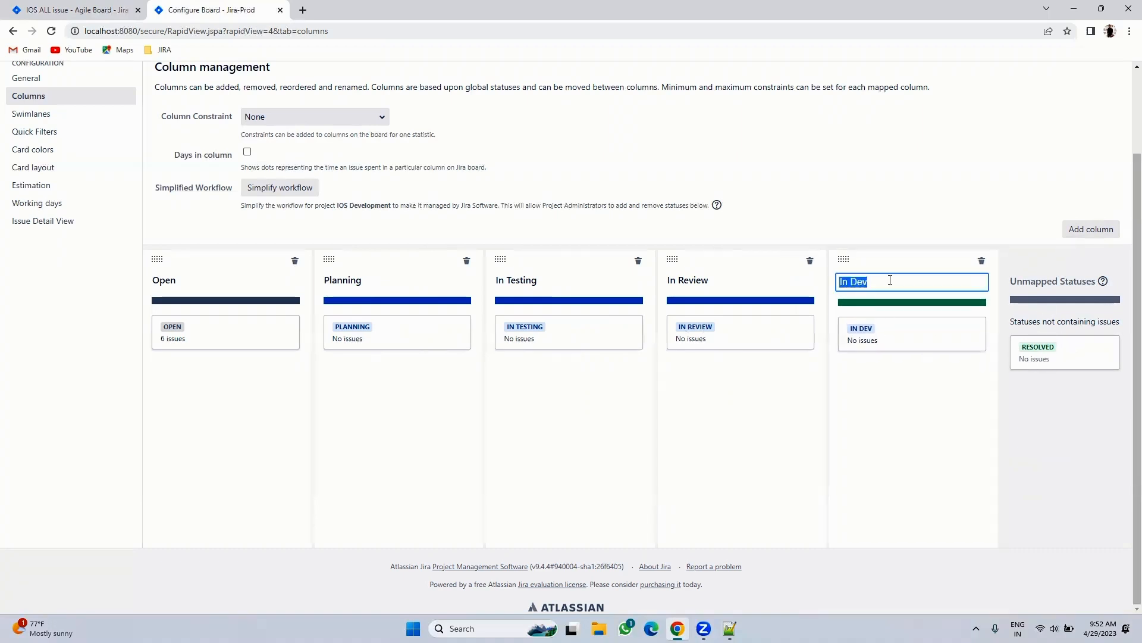
text(Resolved)
key(Return)
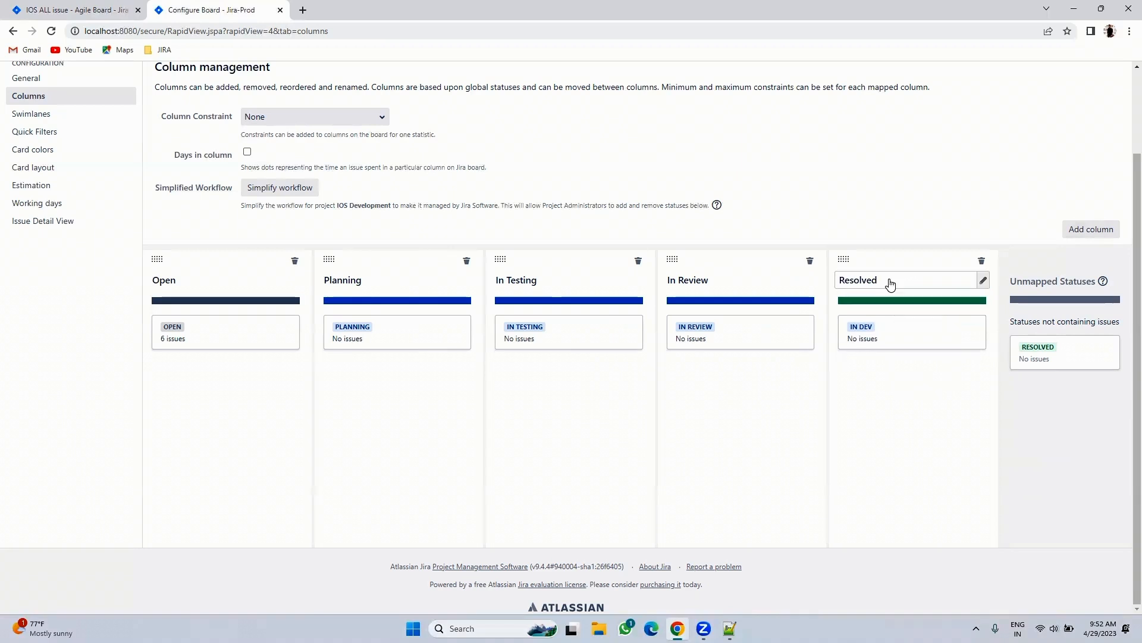
click(1095, 229)
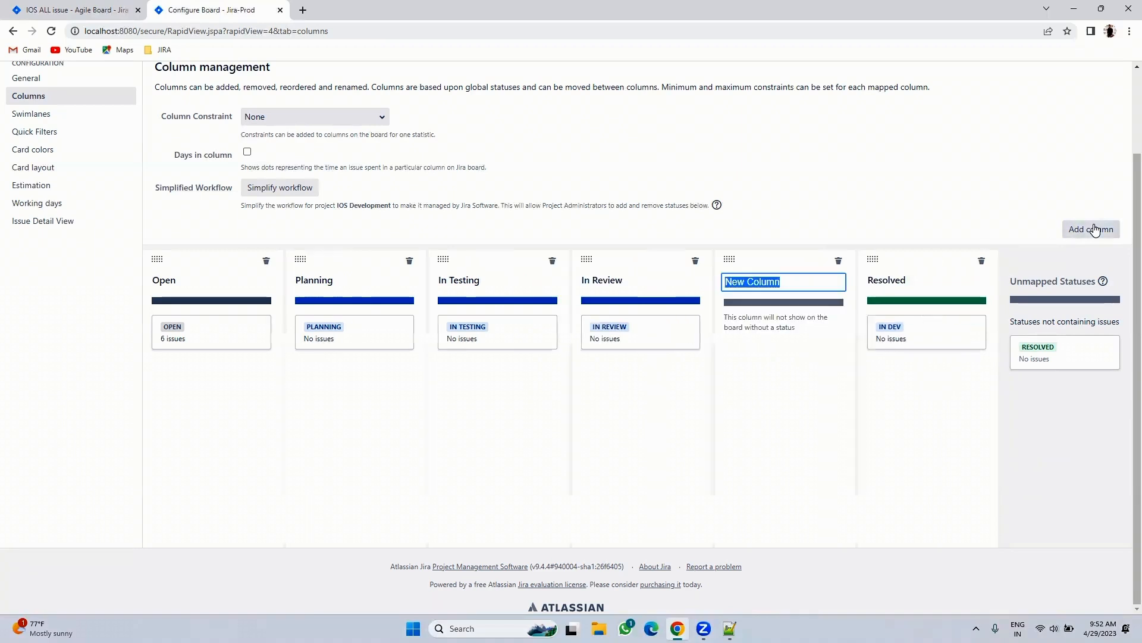
drag(915, 396, 902, 357)
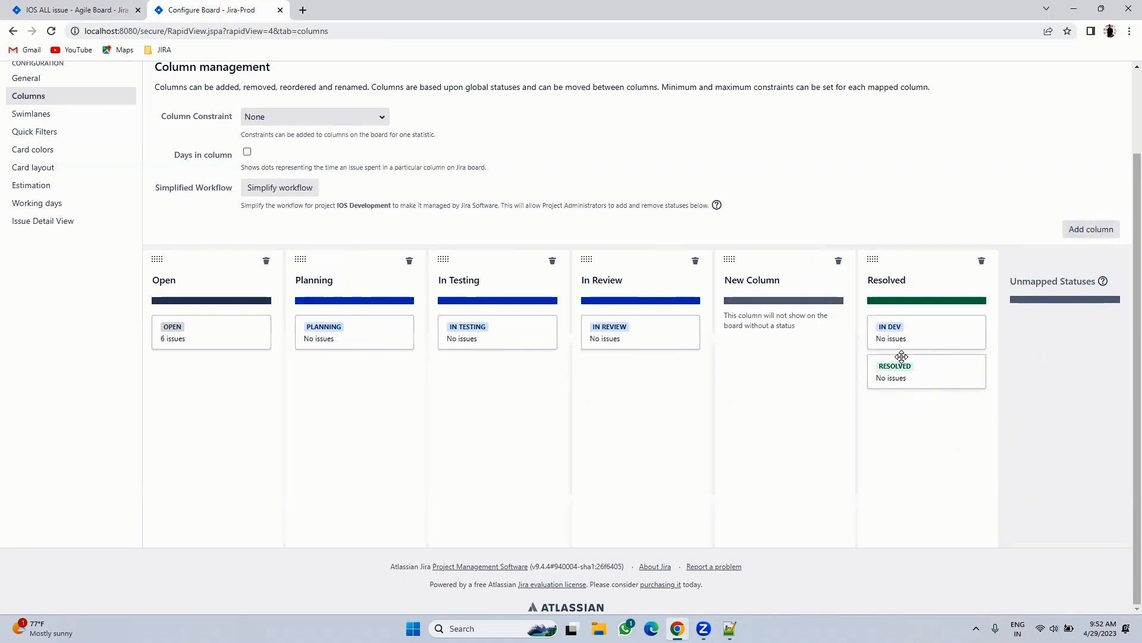
click(774, 284)
text(In Dev)
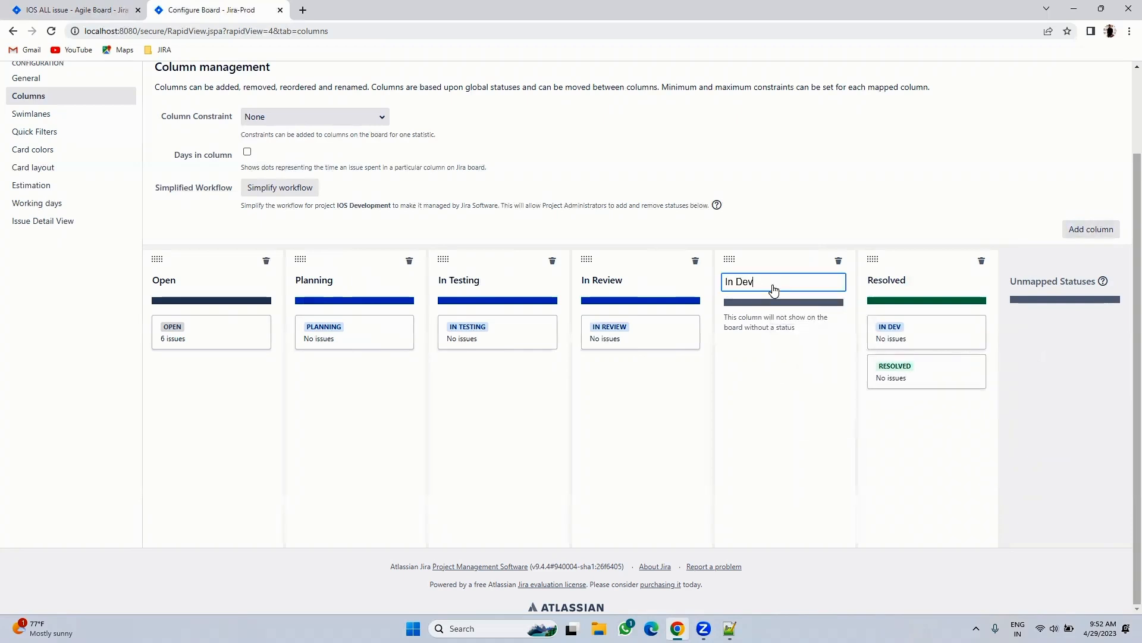
key(Return)
drag(944, 332, 796, 367)
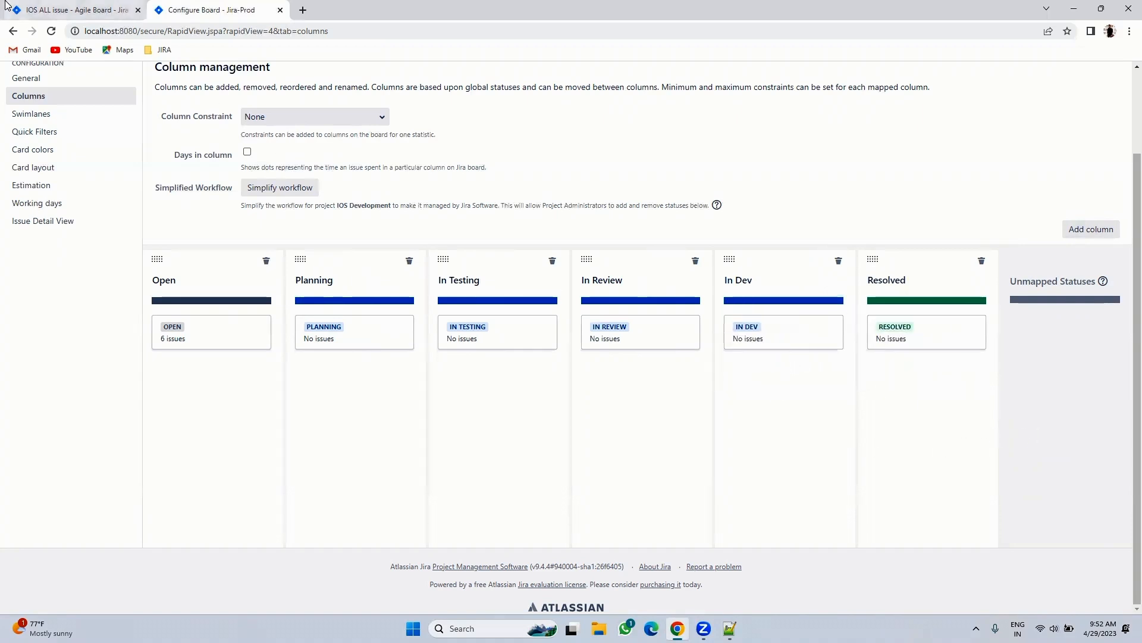
- Check the six new columns on the IOS Sprint 1 board and open IOS-2 Task1, dismissing the scrolling tip
click(70, 6)
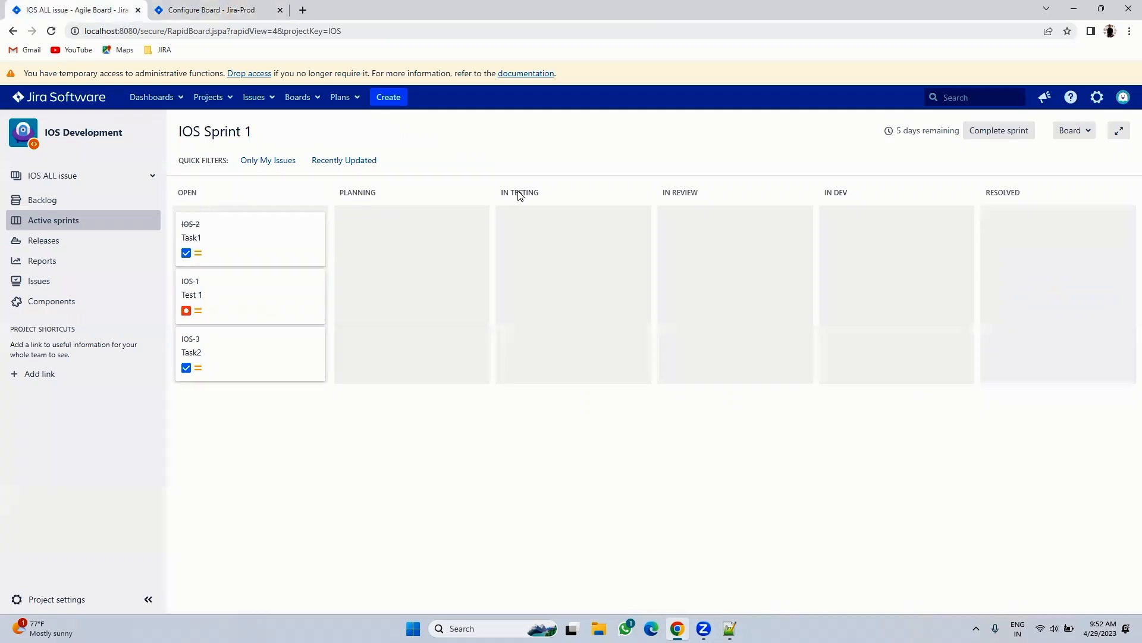
click(211, 9)
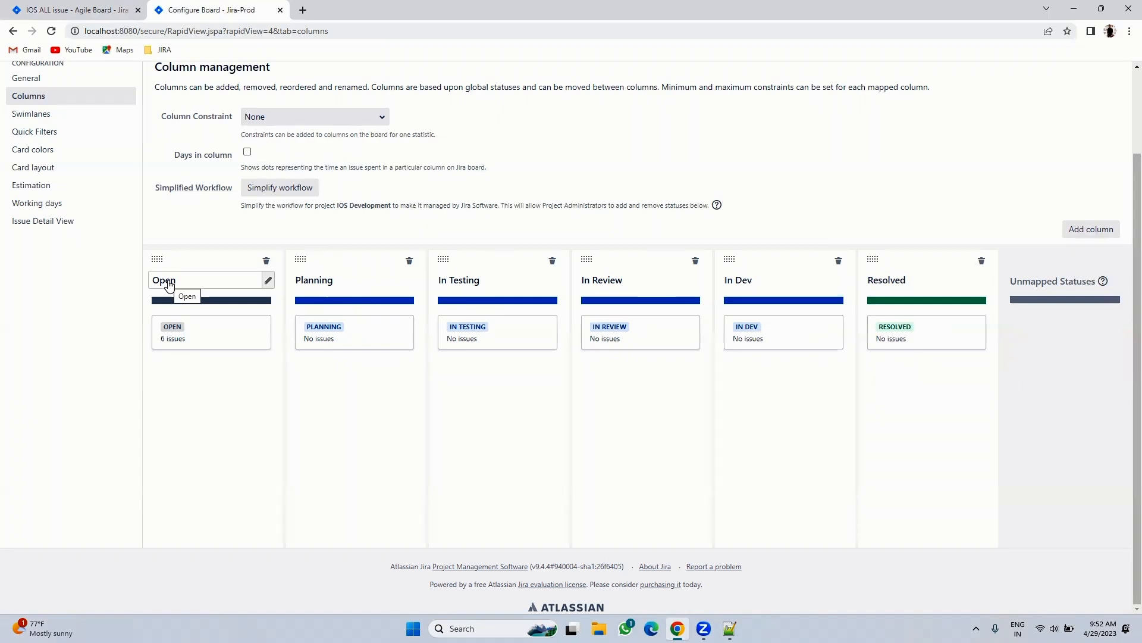
click(116, 6)
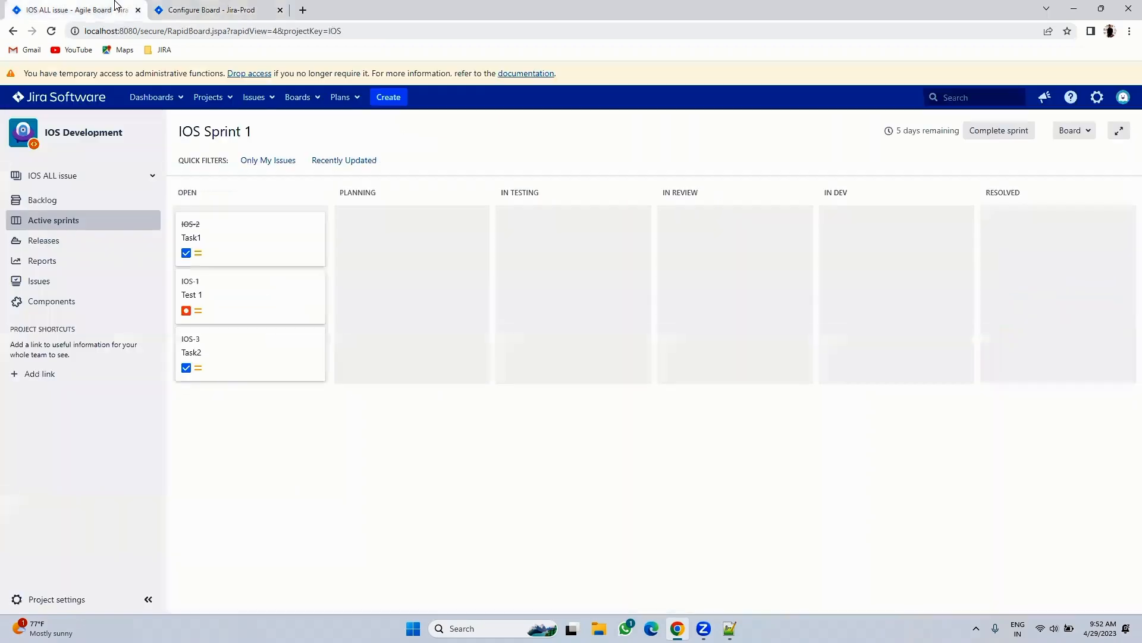
click(206, 239)
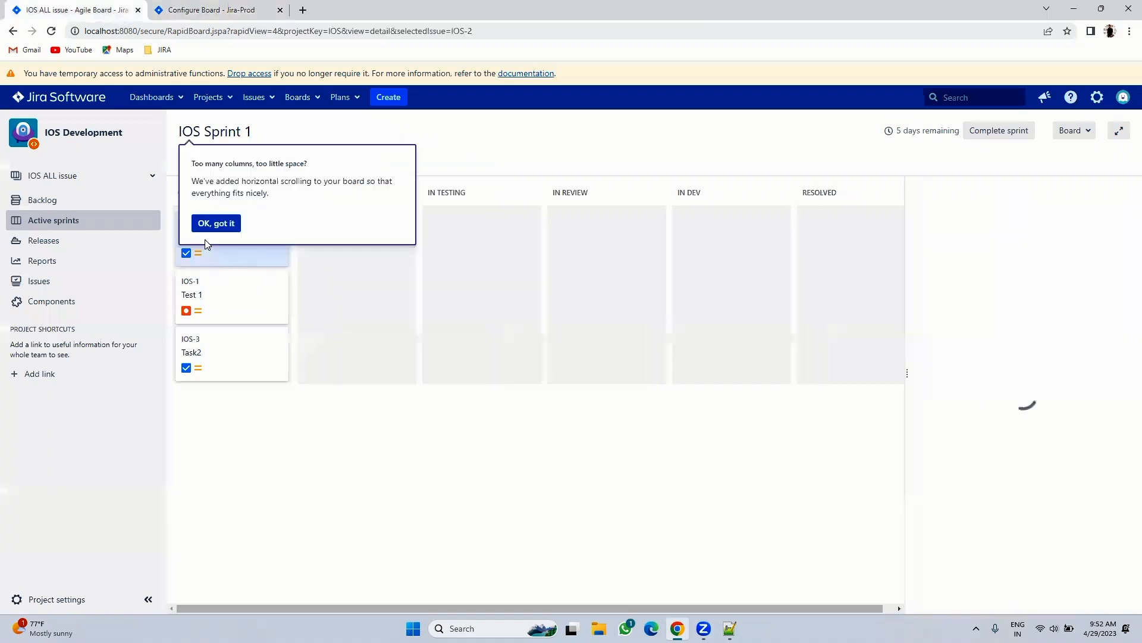
click(217, 222)
- Open IOS-2 in its own tab and transition it to Planning
right_click(1020, 198)
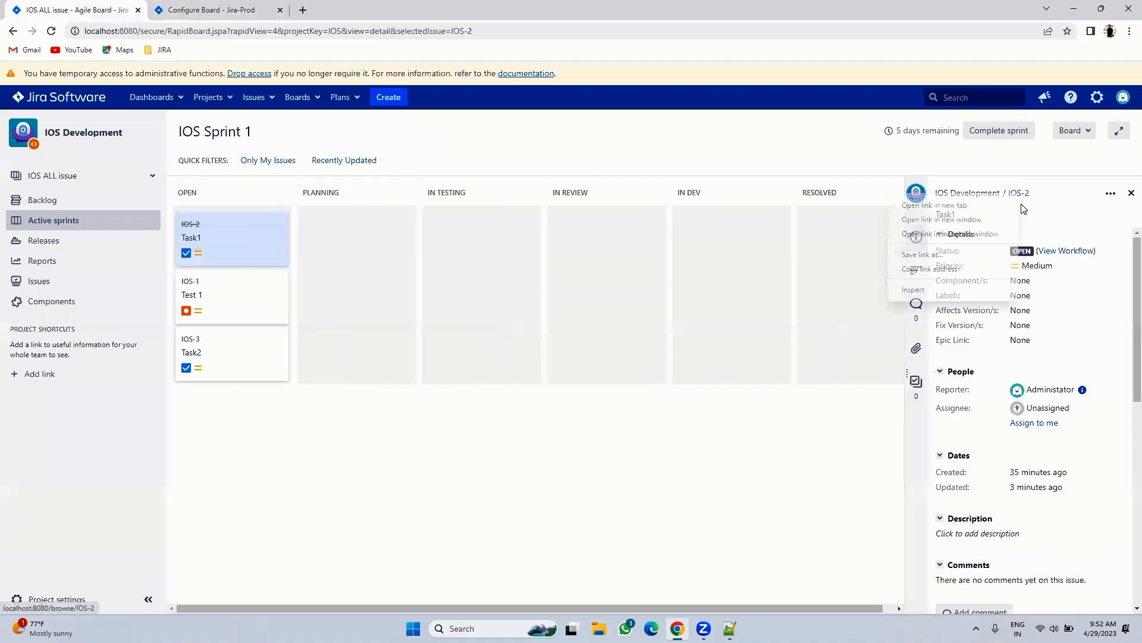
click(976, 207)
click(333, 8)
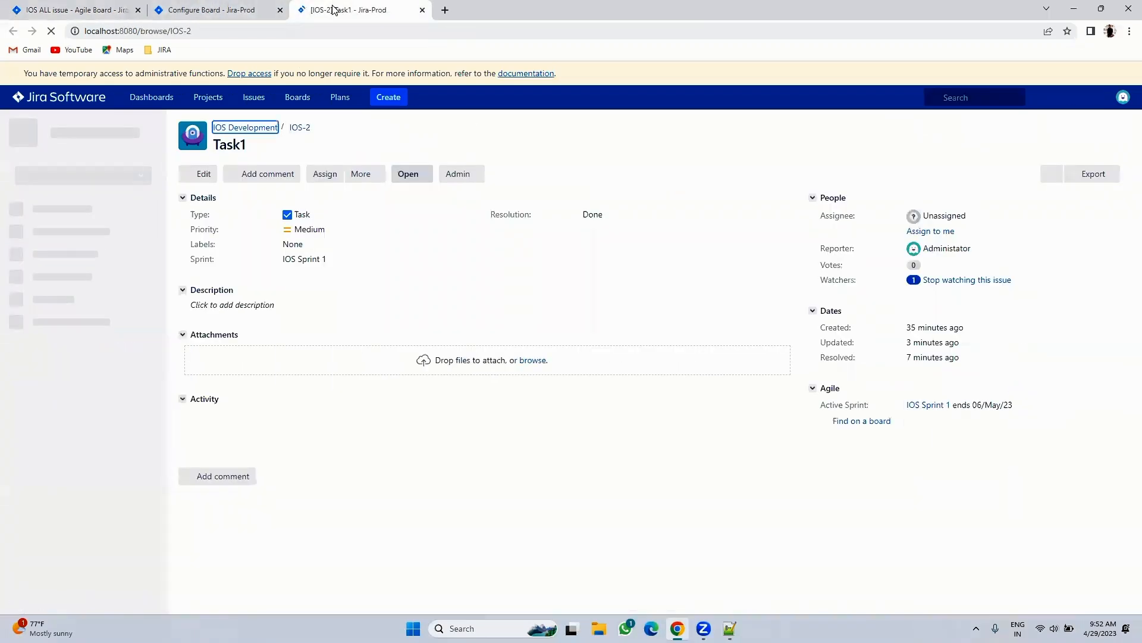
click(417, 174)
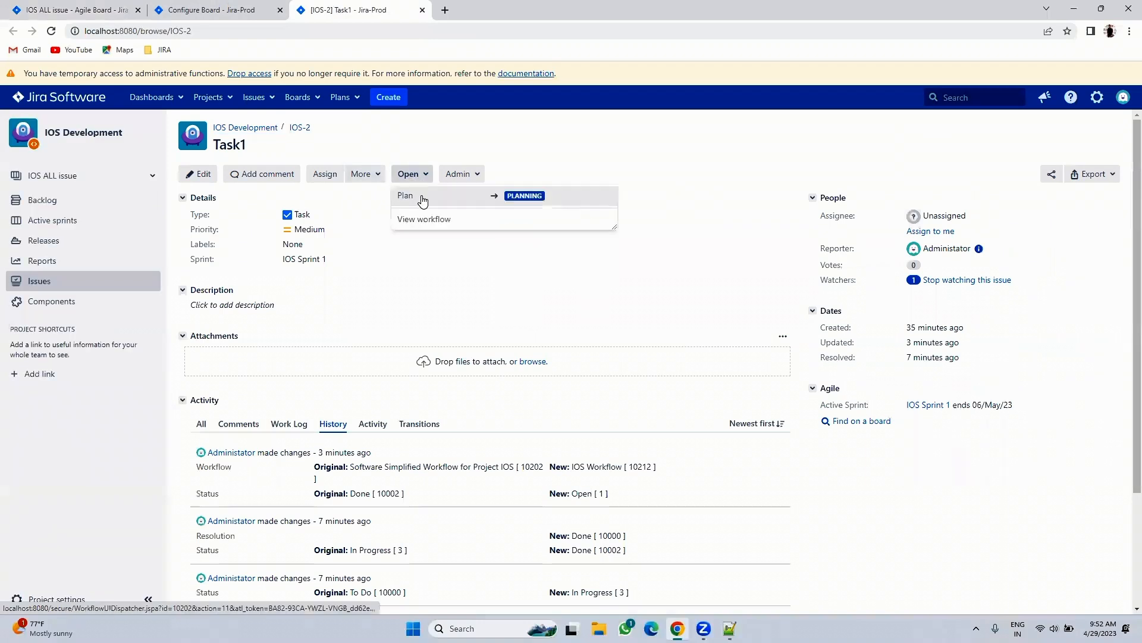
click(421, 195)
click(71, 9)
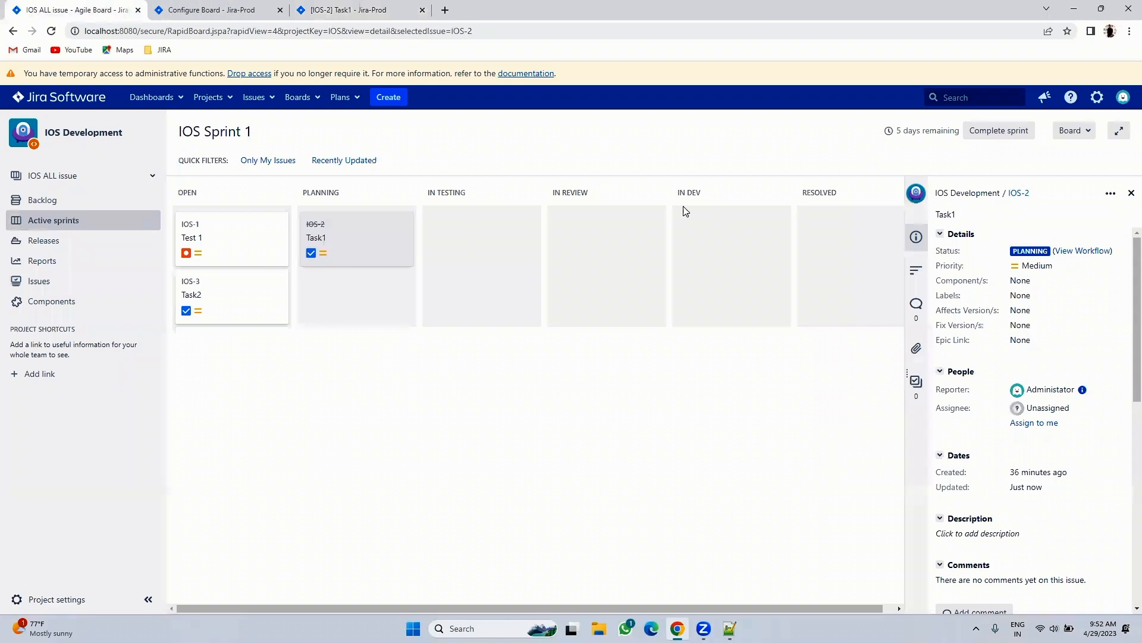
click(1131, 193)
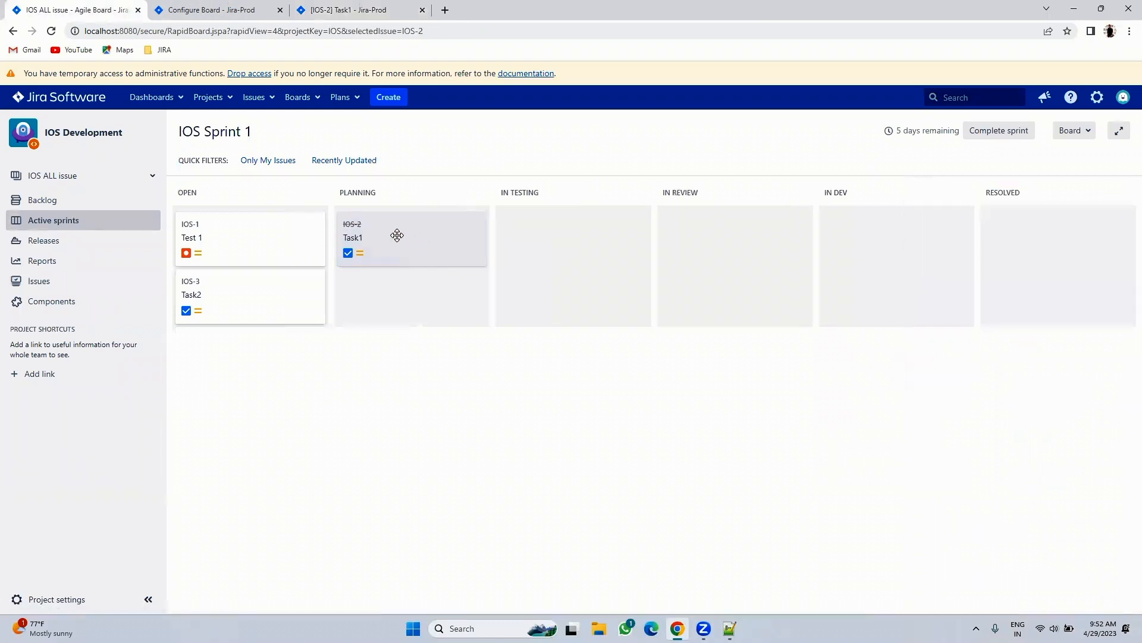
- Transition IOS-2 to In Review and then In Dev, checking each change on the sprint board
click(356, 10)
click(415, 180)
click(428, 194)
click(85, 5)
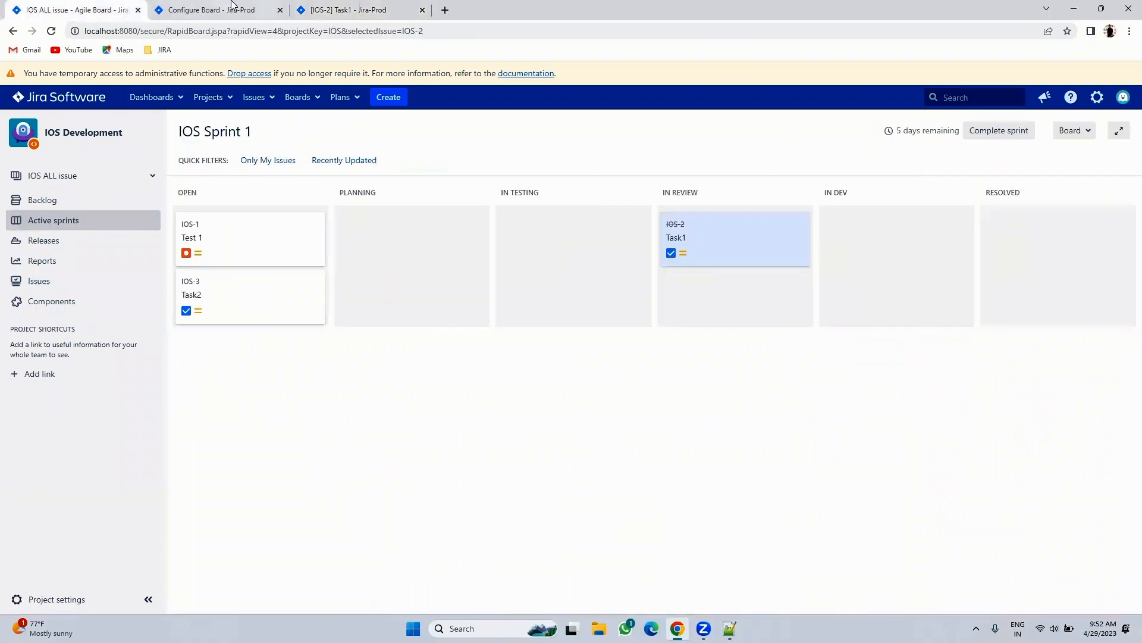
click(334, 10)
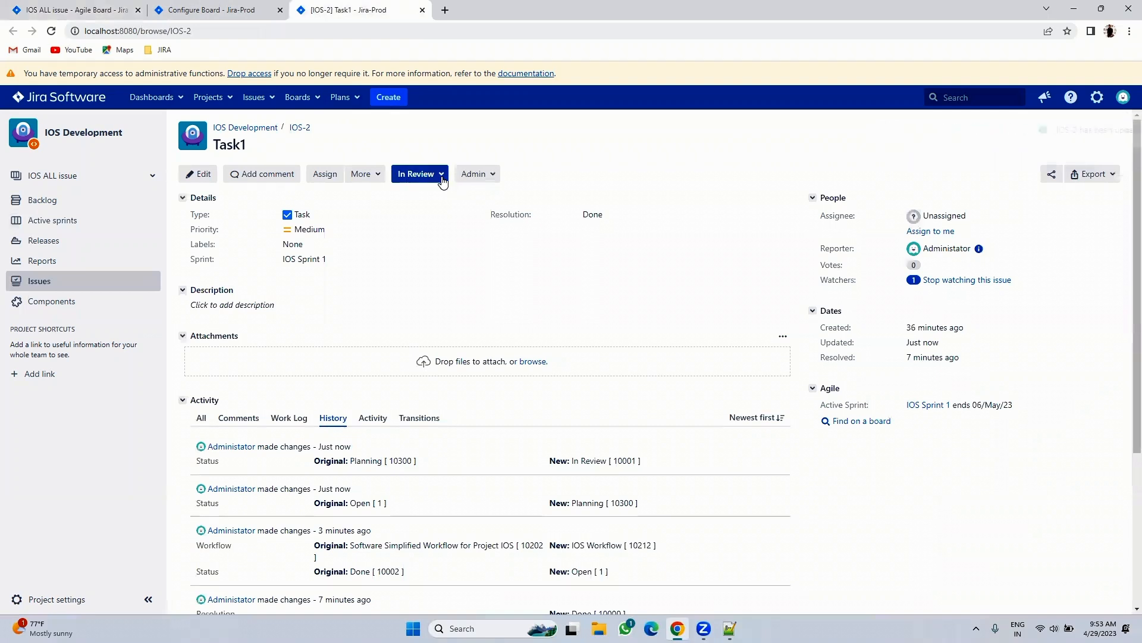
click(411, 174)
click(415, 203)
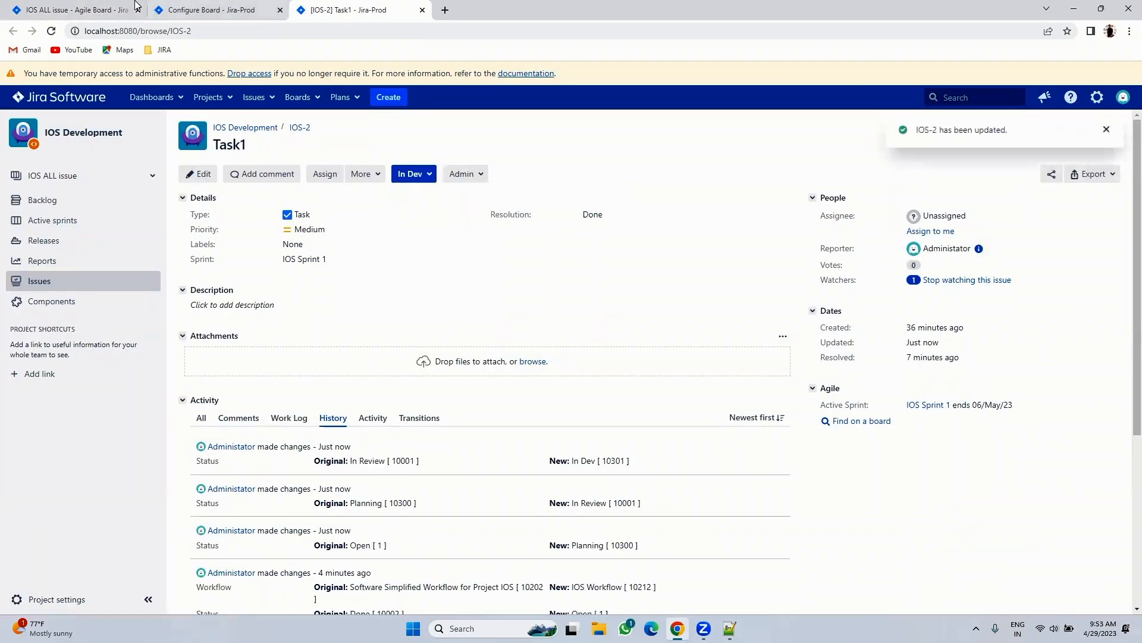
click(49, 17)
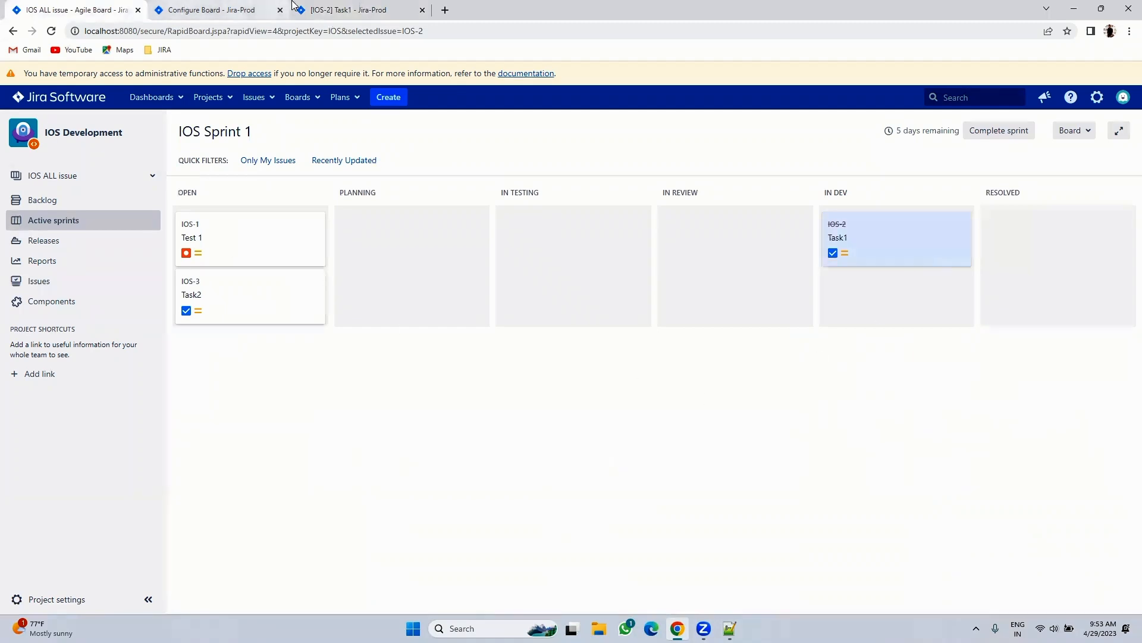
click(321, 10)
click(33, 8)
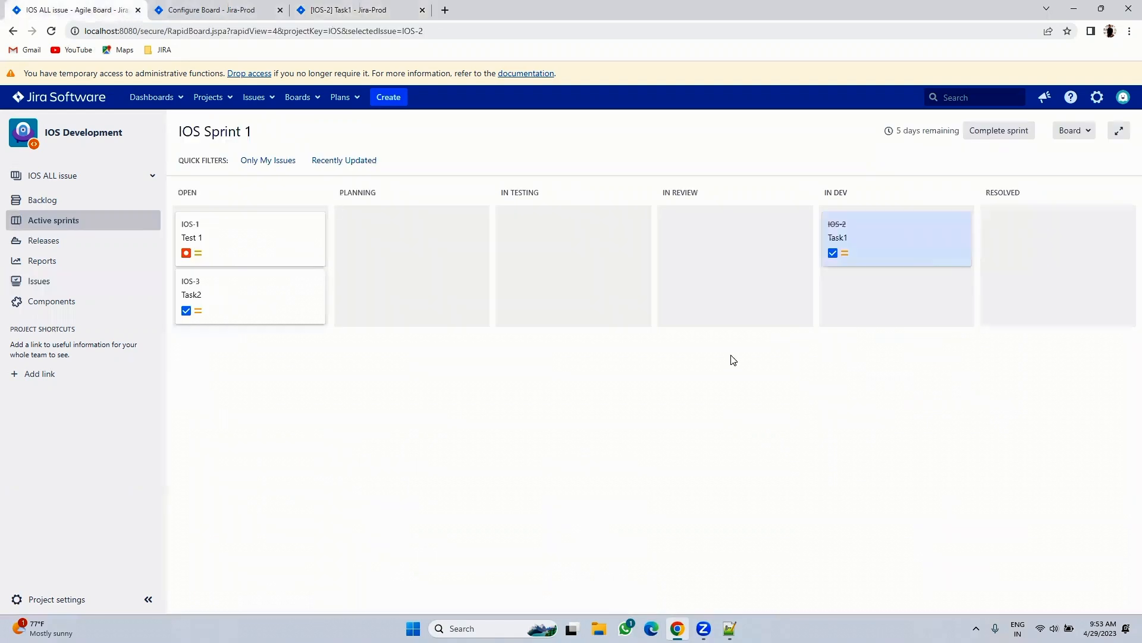
- Drag the IOS-2 card from In Dev into In Testing and reload its issue page to confirm the status
drag(905, 219, 934, 242)
click(357, 6)
click(434, 174)
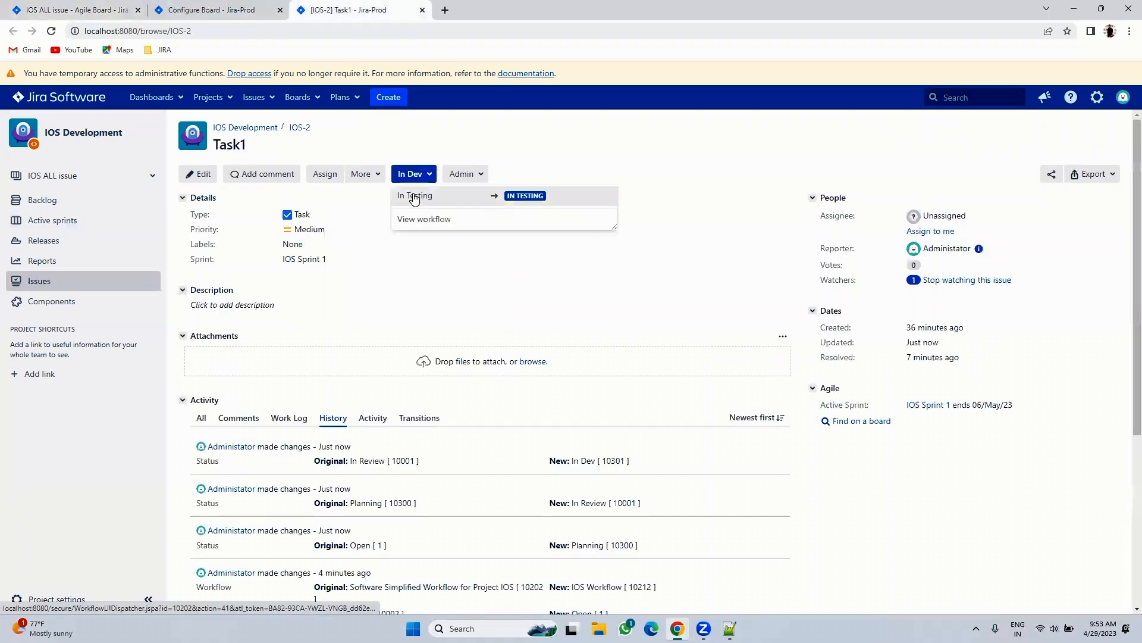
click(71, 9)
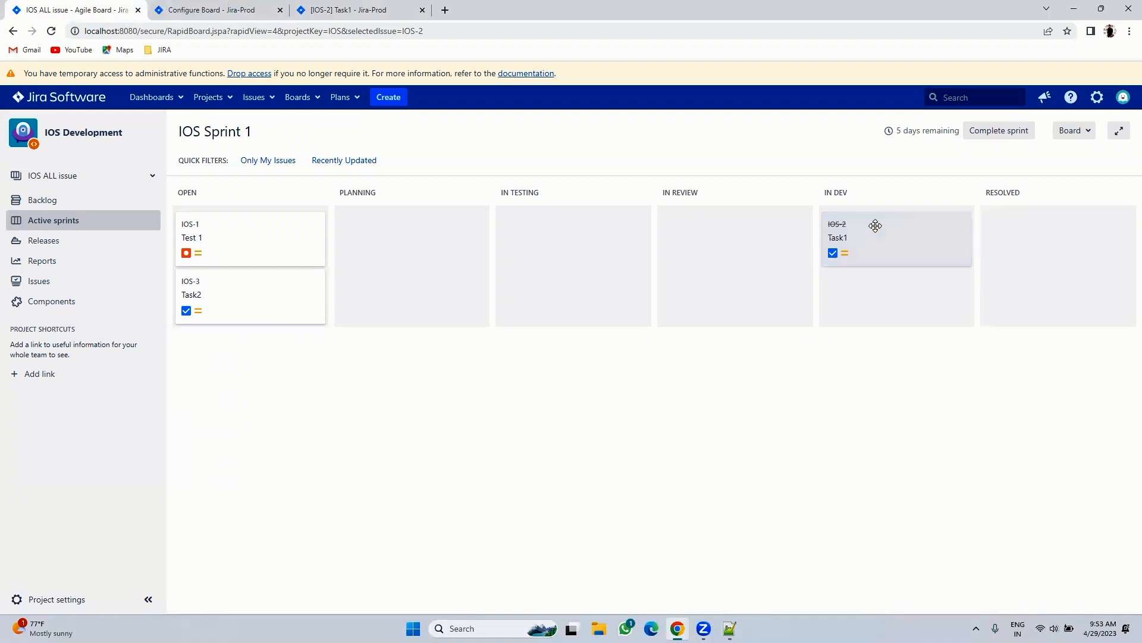
drag(875, 241, 877, 247)
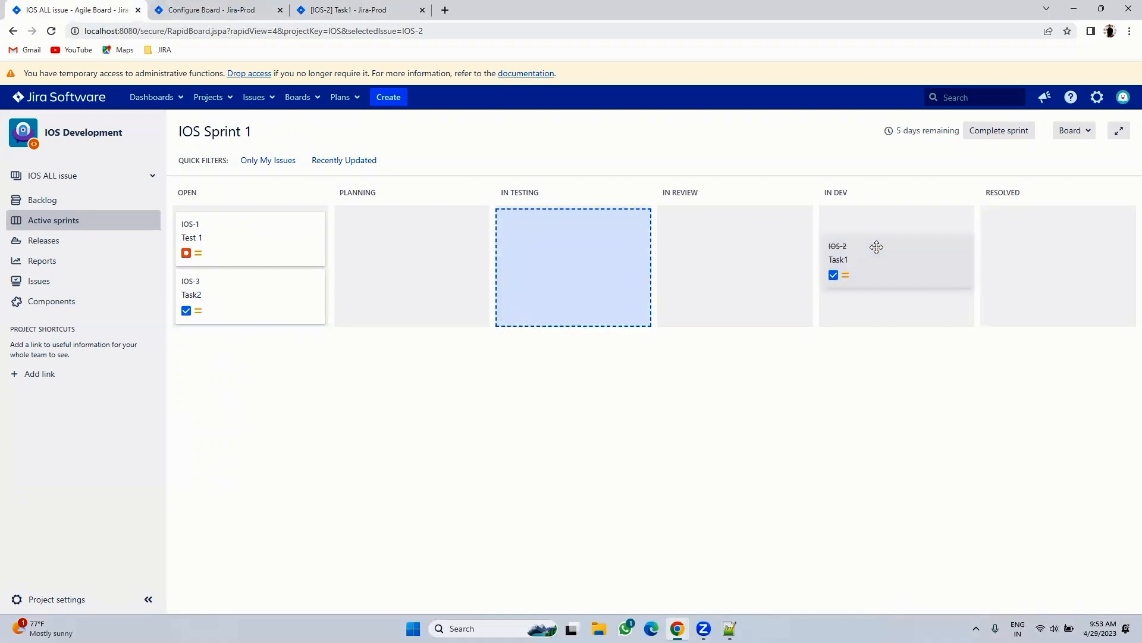
drag(877, 247, 581, 278)
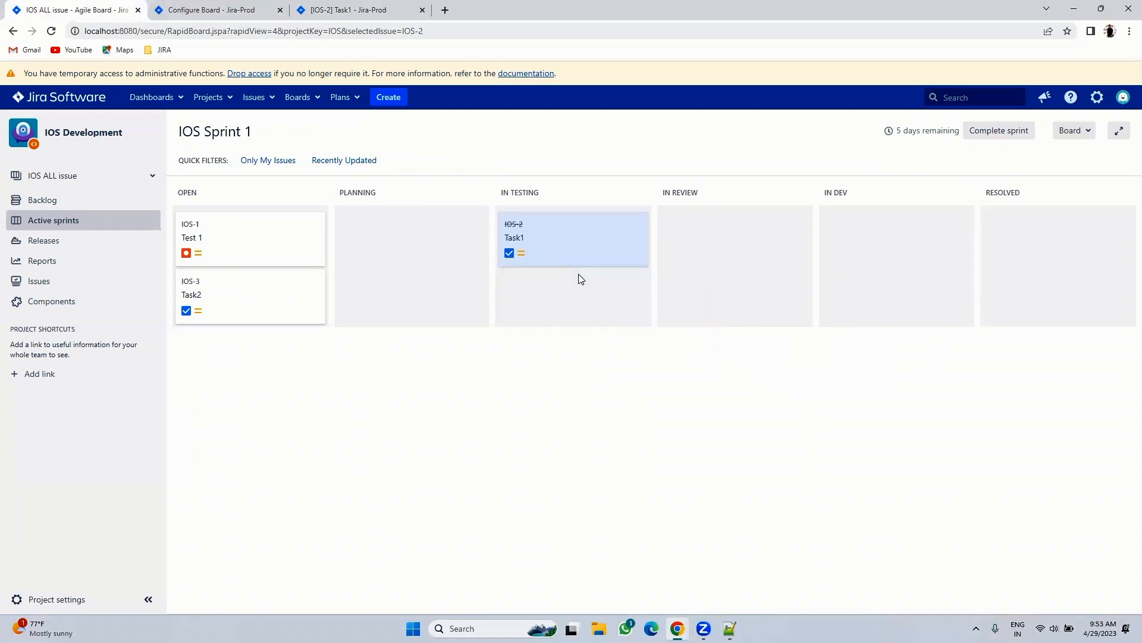
click(348, 9)
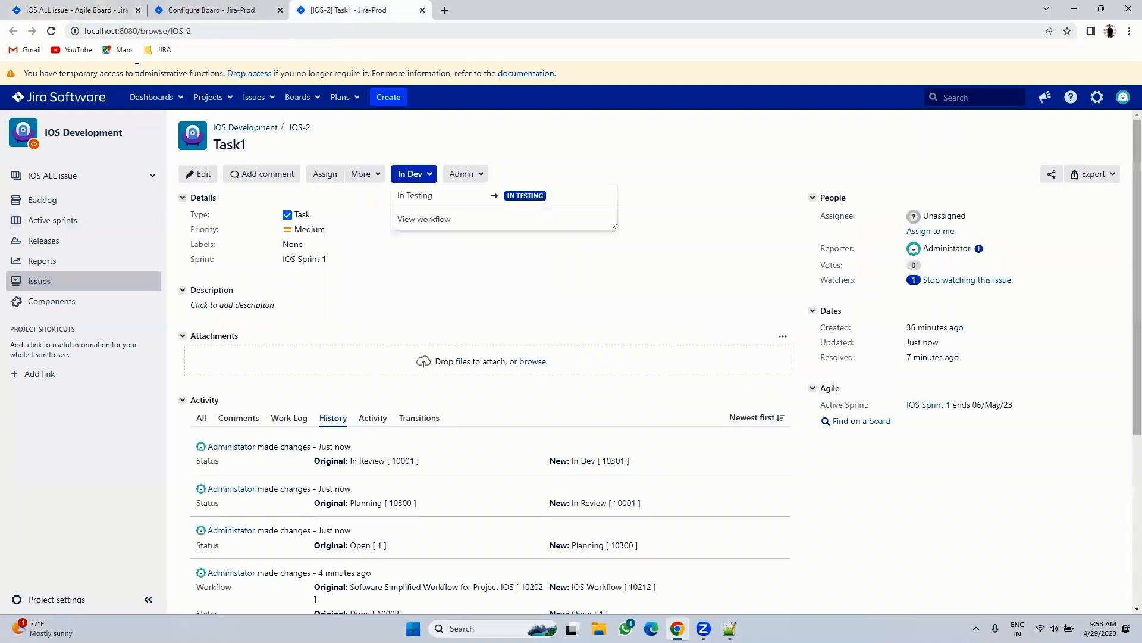
click(52, 31)
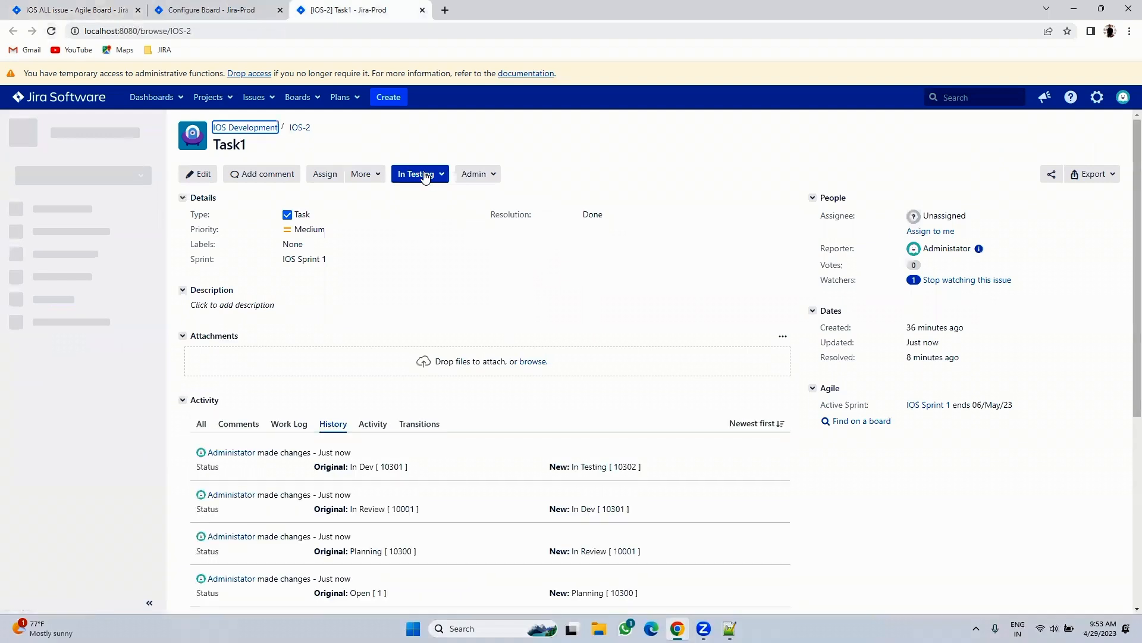
click(59, 10)
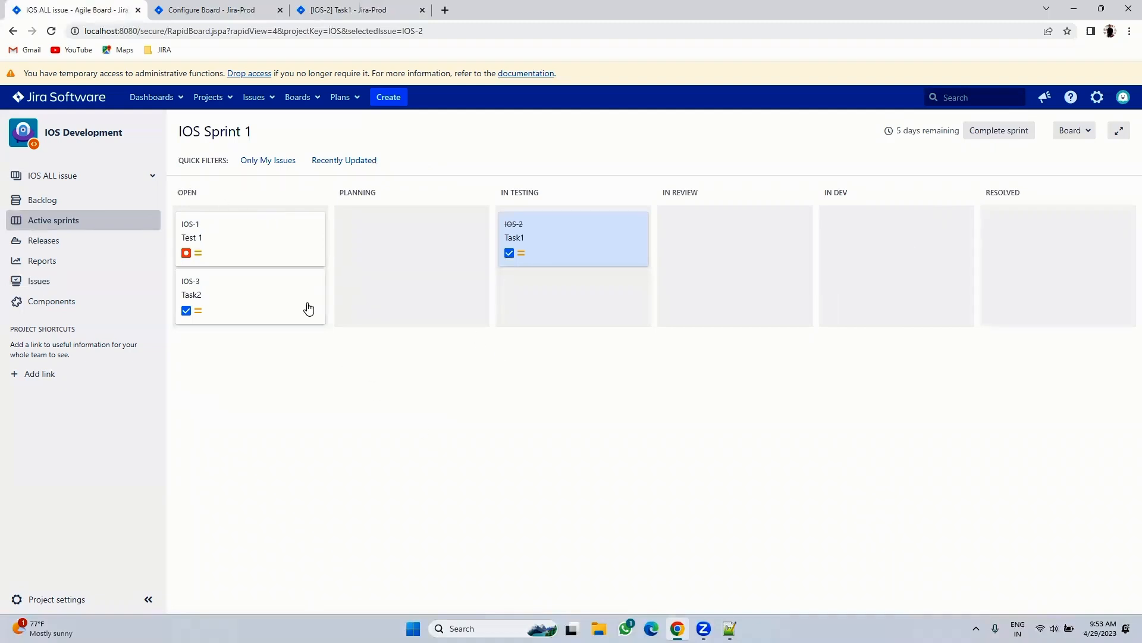
- Move IN REVIEW into Planning, delete the empty In Review column, and rename Planning to Planning/Review
click(256, 11)
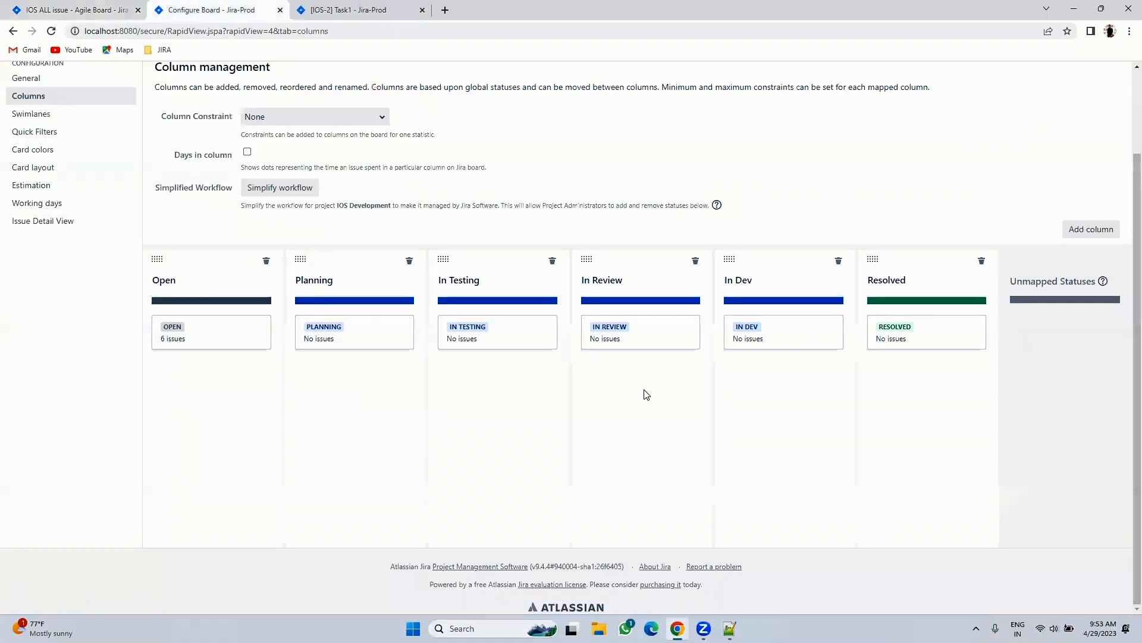
drag(641, 336, 382, 400)
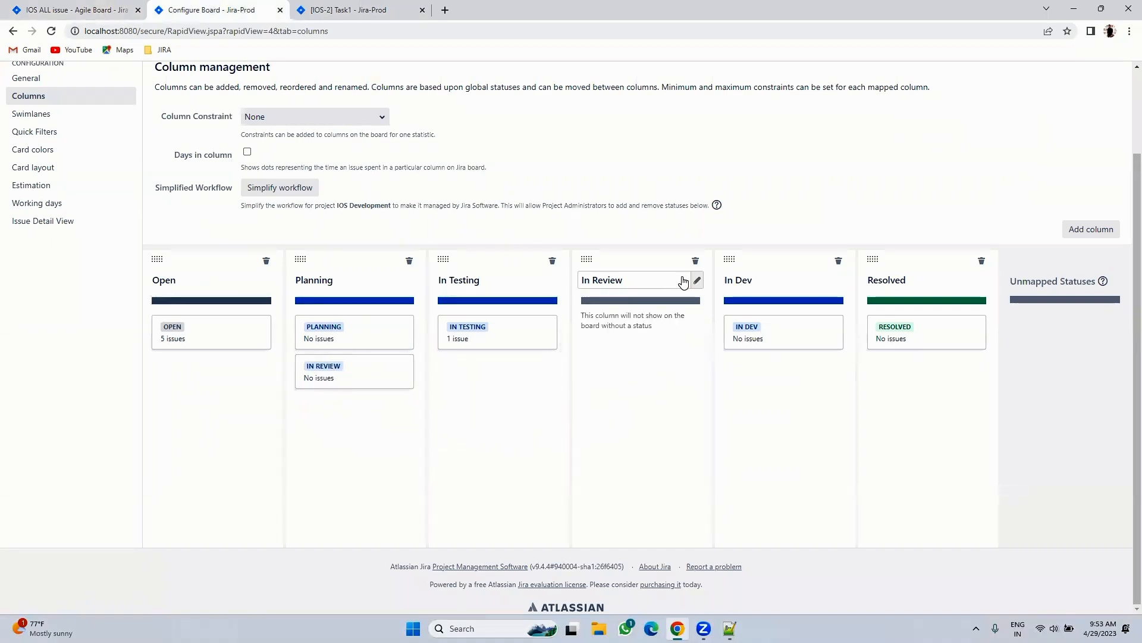
click(695, 261)
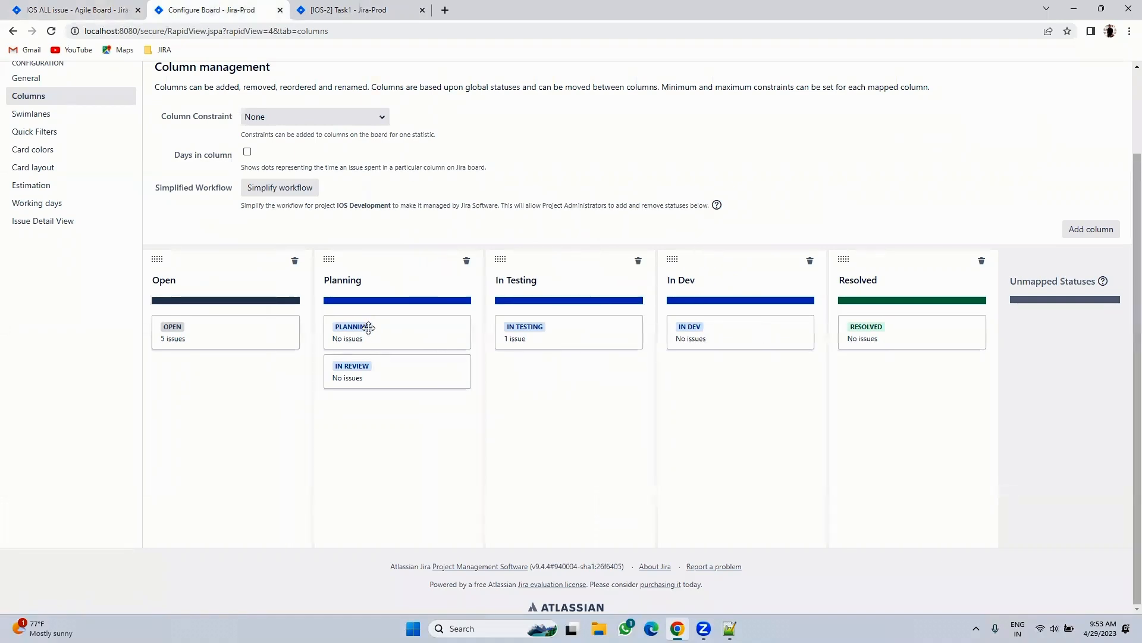
click(388, 282)
click(388, 282)
text(/Review)
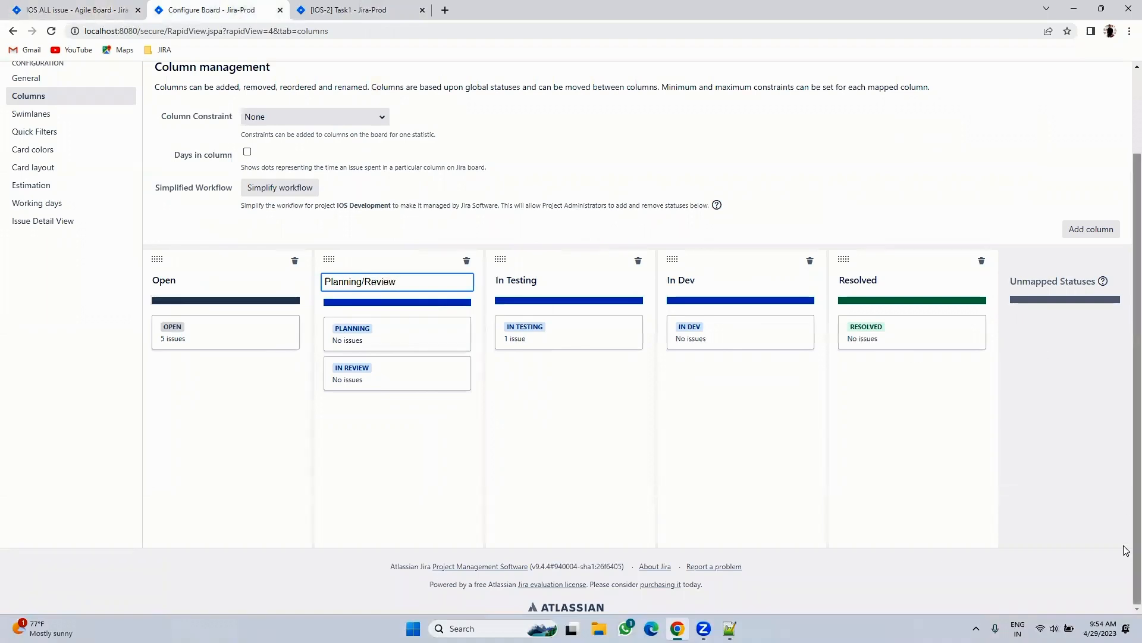
click(1044, 527)
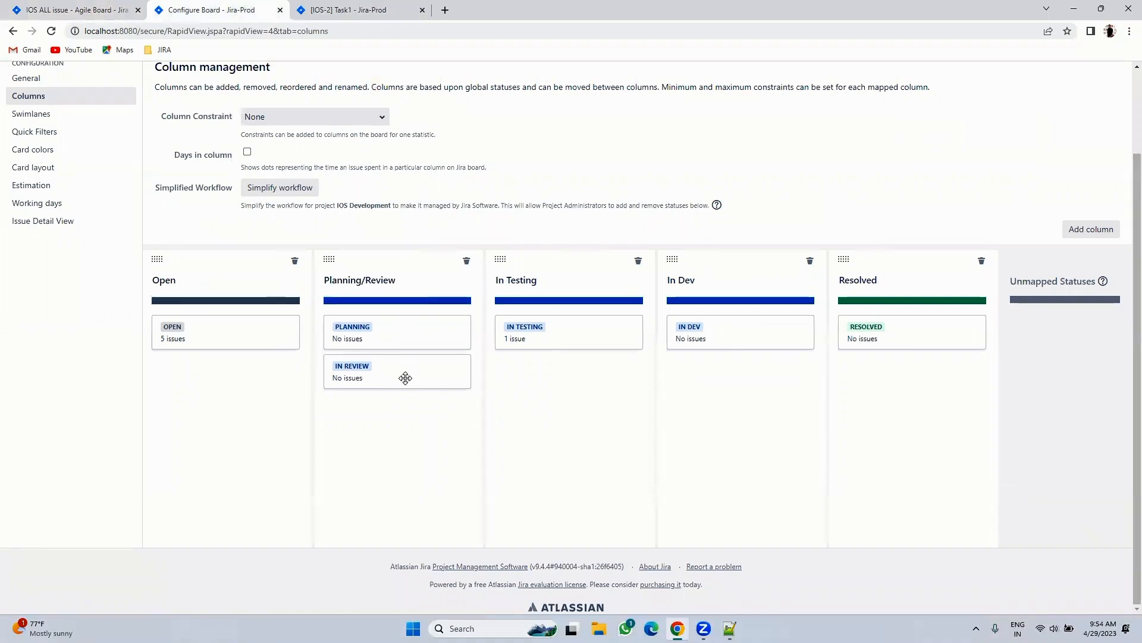
click(74, 10)
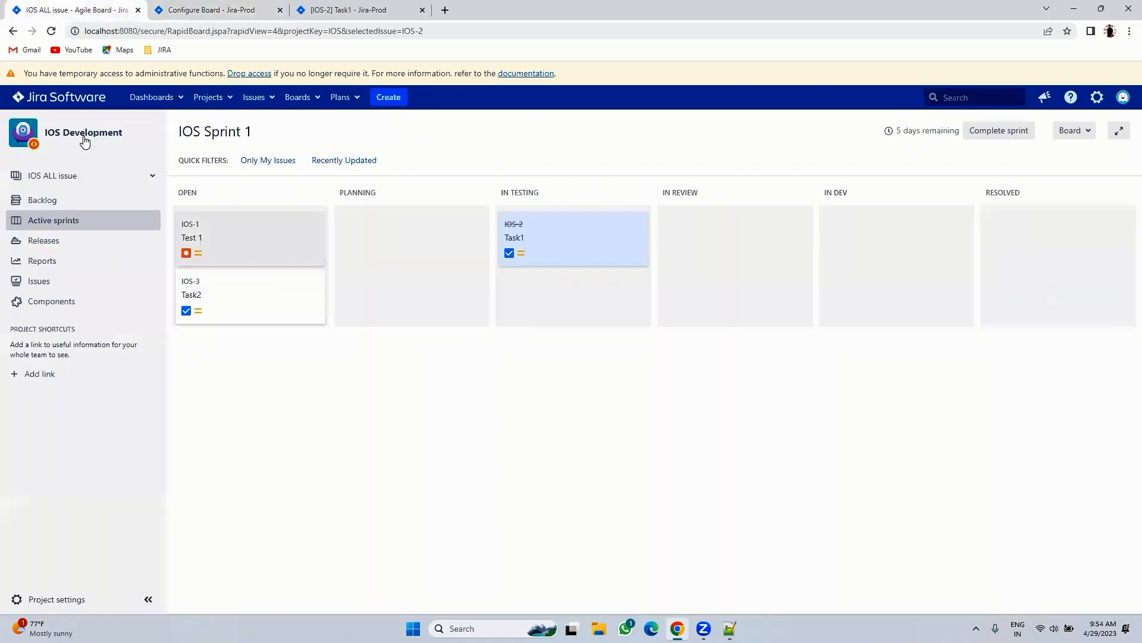
- Reload the board, drag Test 1 (IOS-1) into Planning/Review, and load the IOS-1 issue page
click(51, 32)
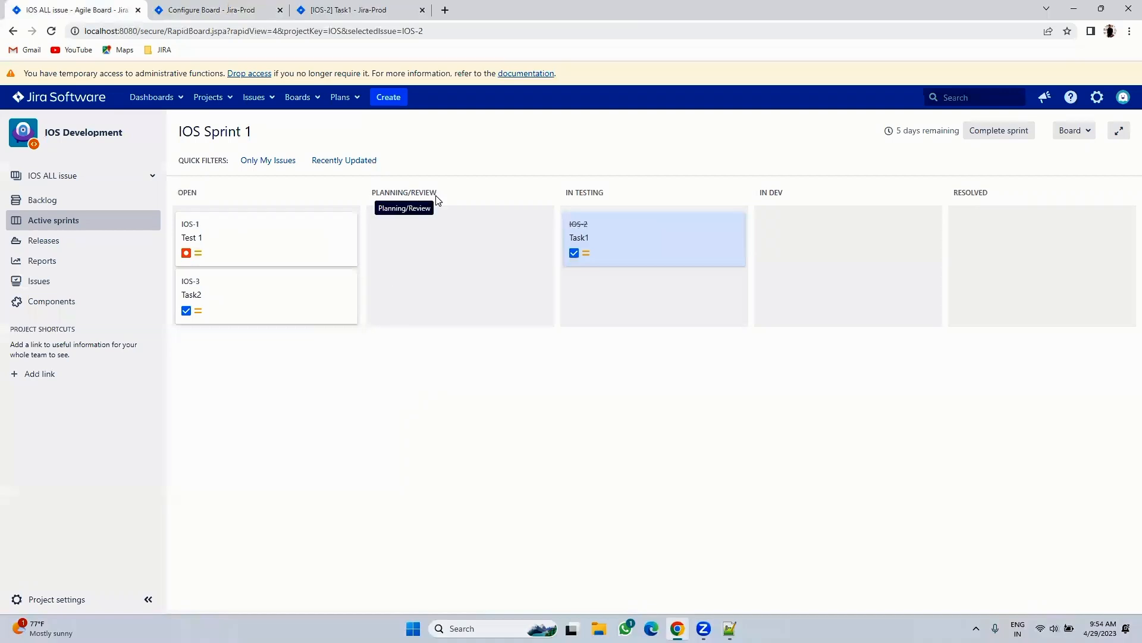
drag(299, 245, 467, 262)
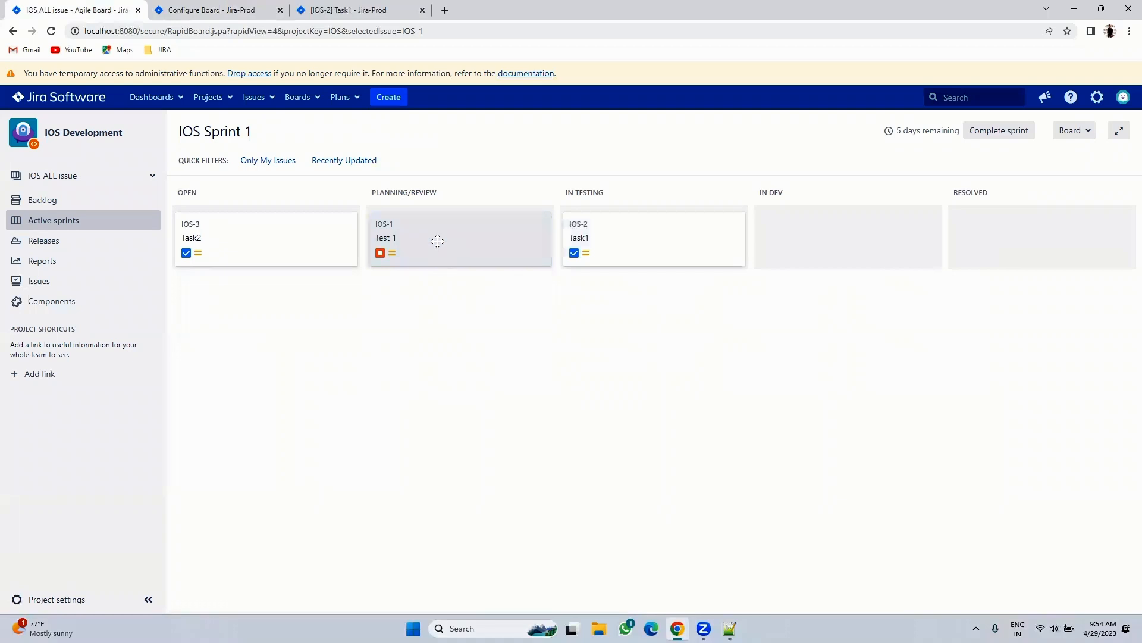
click(383, 7)
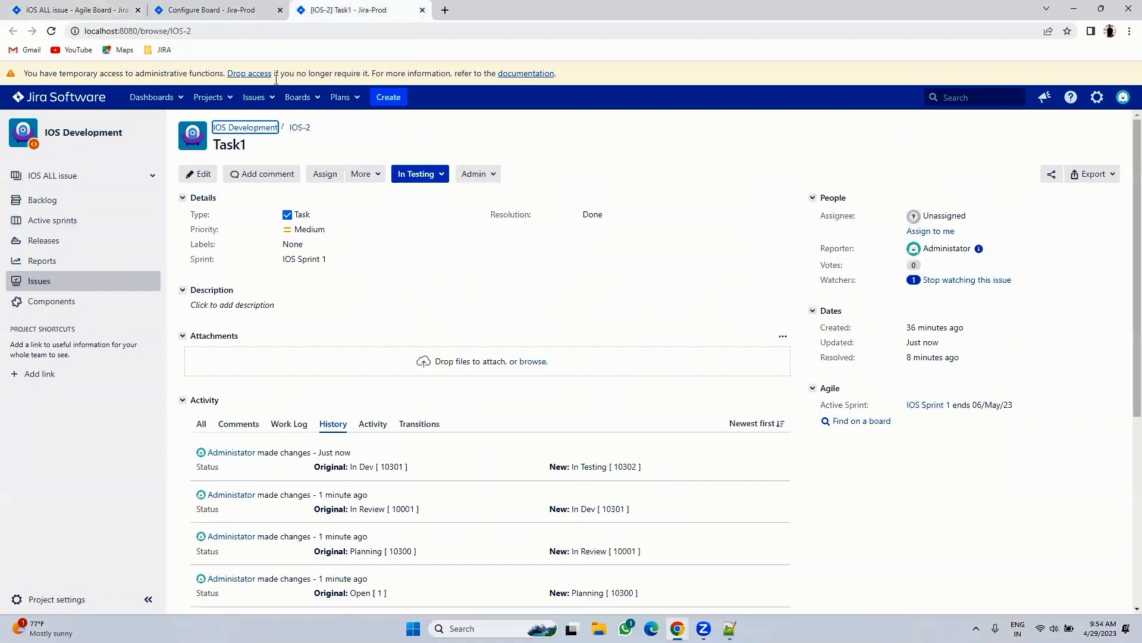
double_click(221, 33)
text(1)
key(Return)
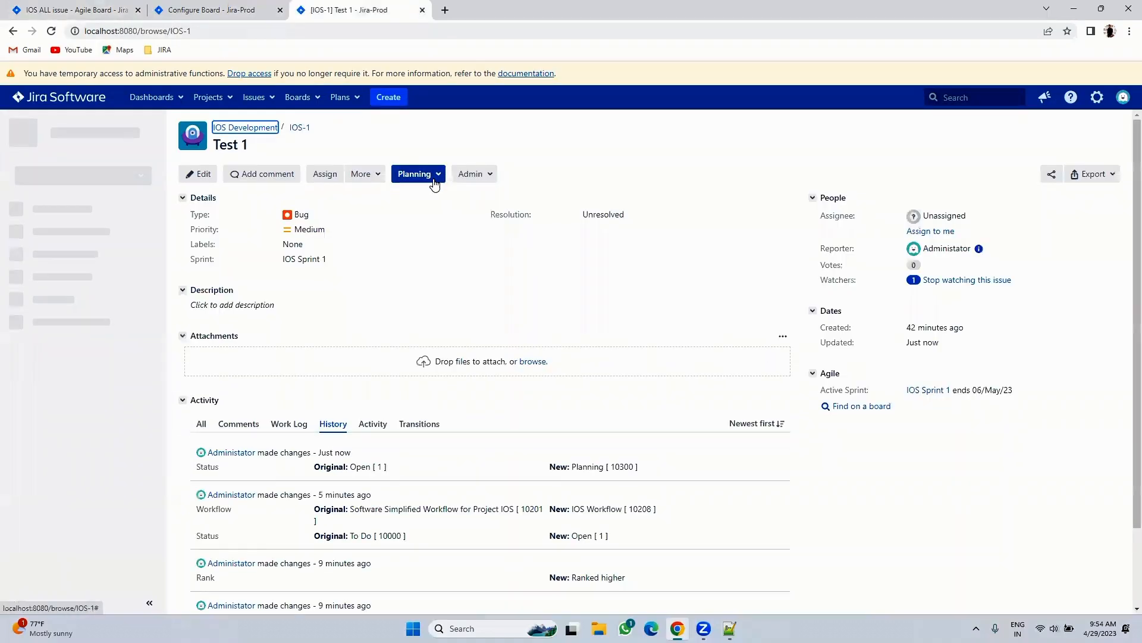
- Transition IOS-1 to In Review, confirm it on the refreshed board, and return to column settings
click(434, 180)
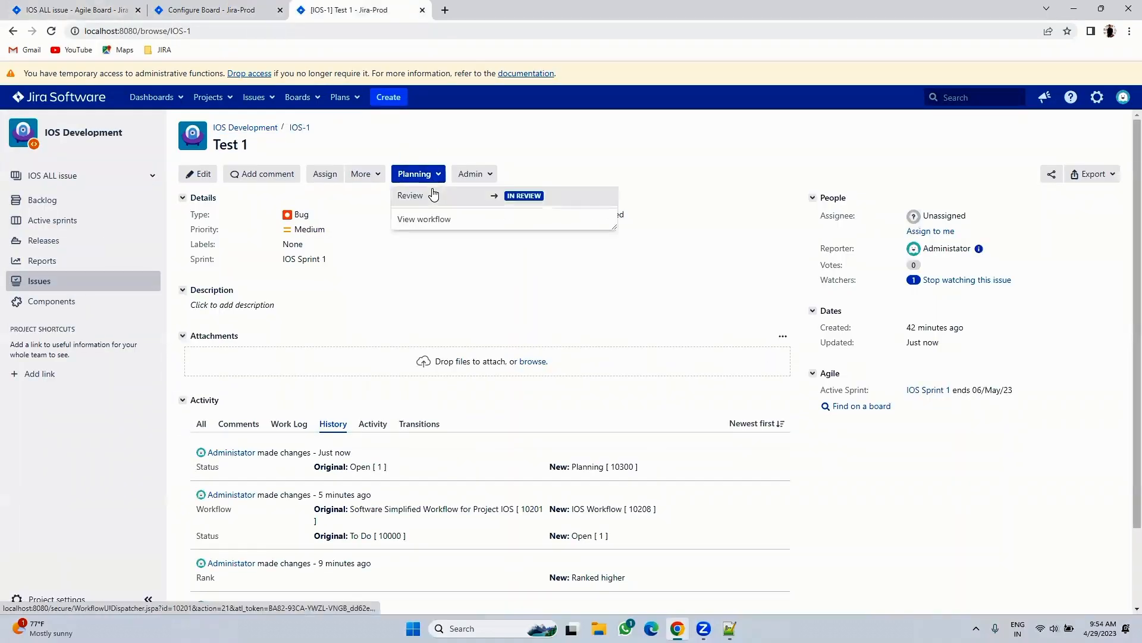
click(59, 6)
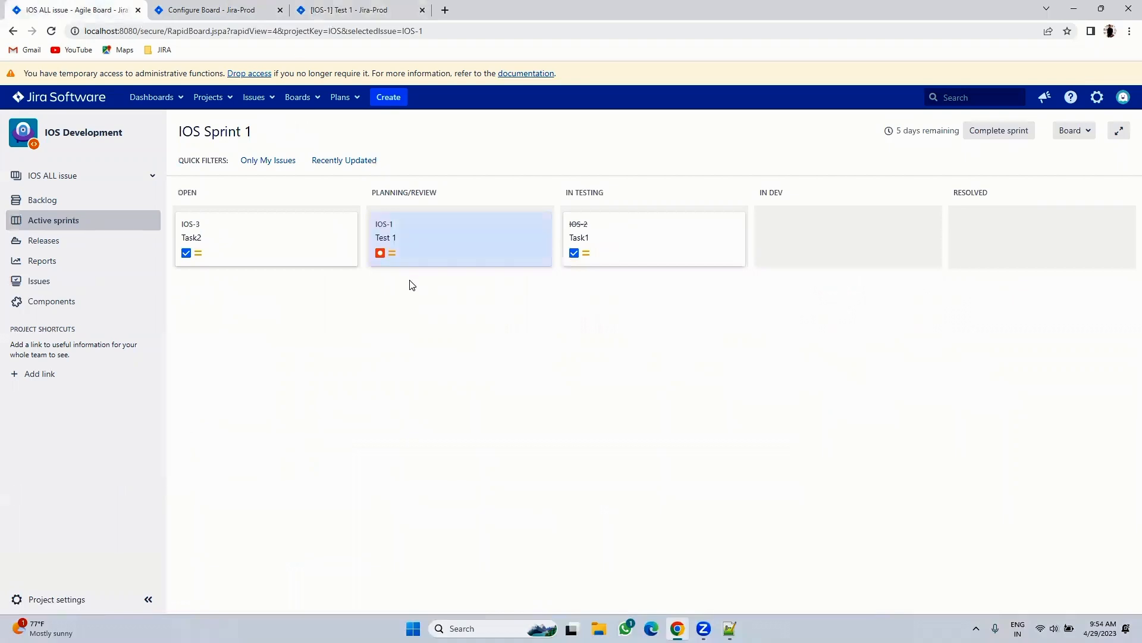
click(376, 5)
click(420, 197)
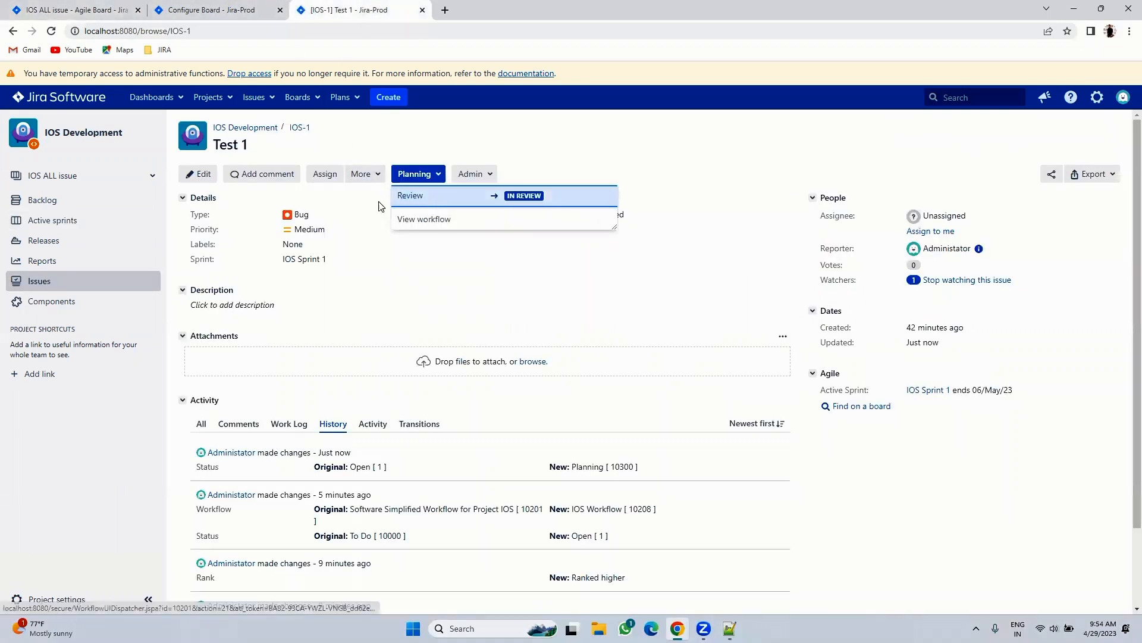
click(71, 8)
click(51, 31)
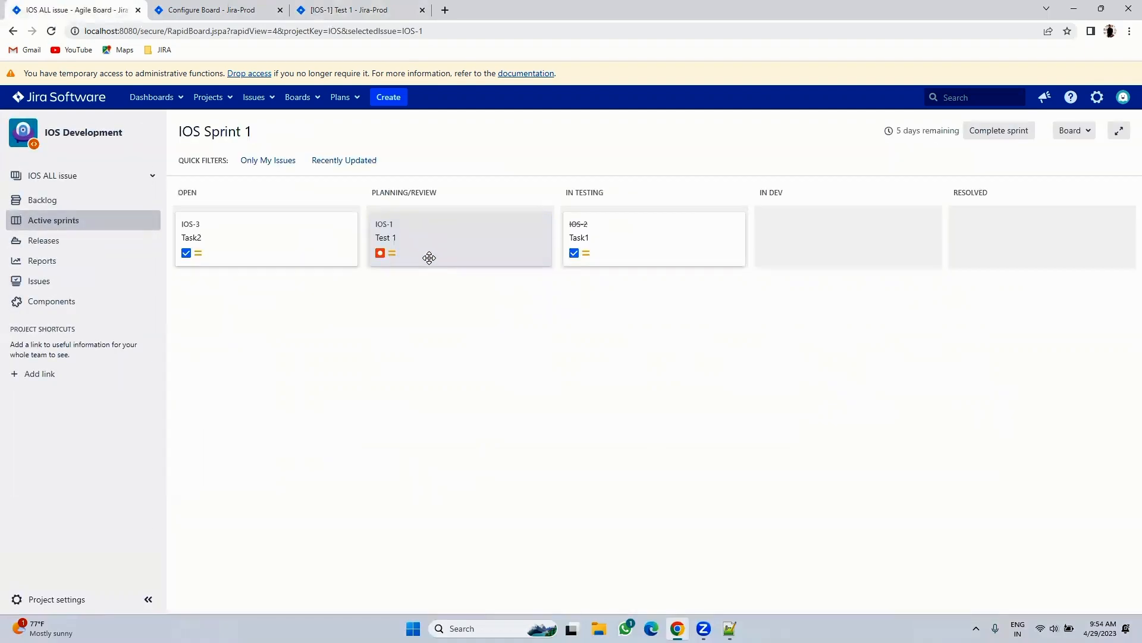
click(429, 256)
click(351, 8)
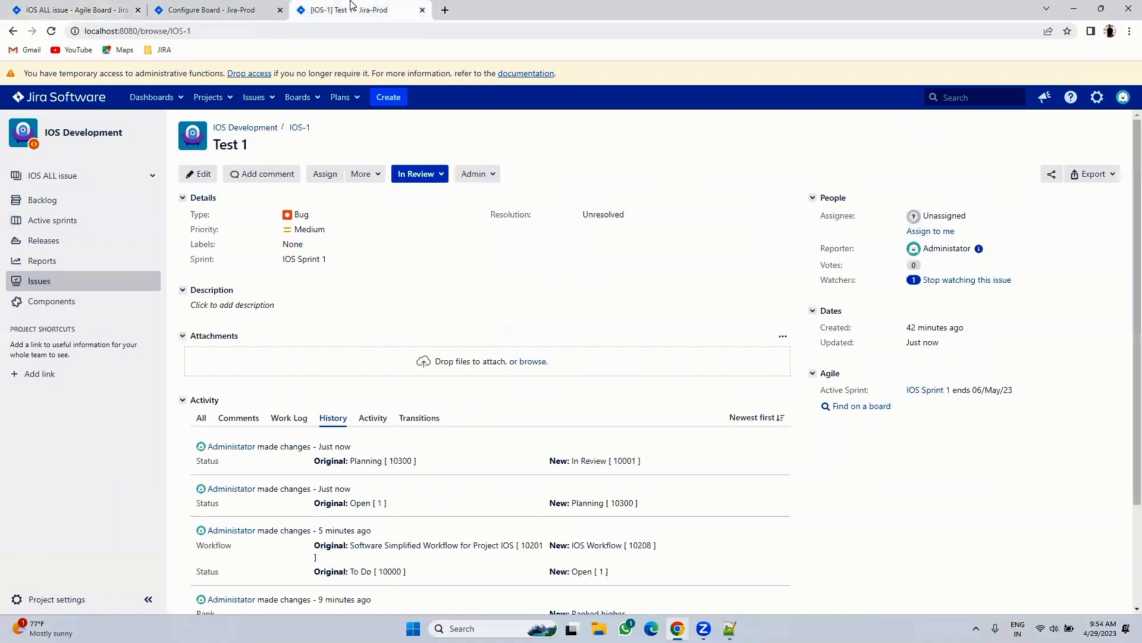
click(206, 9)
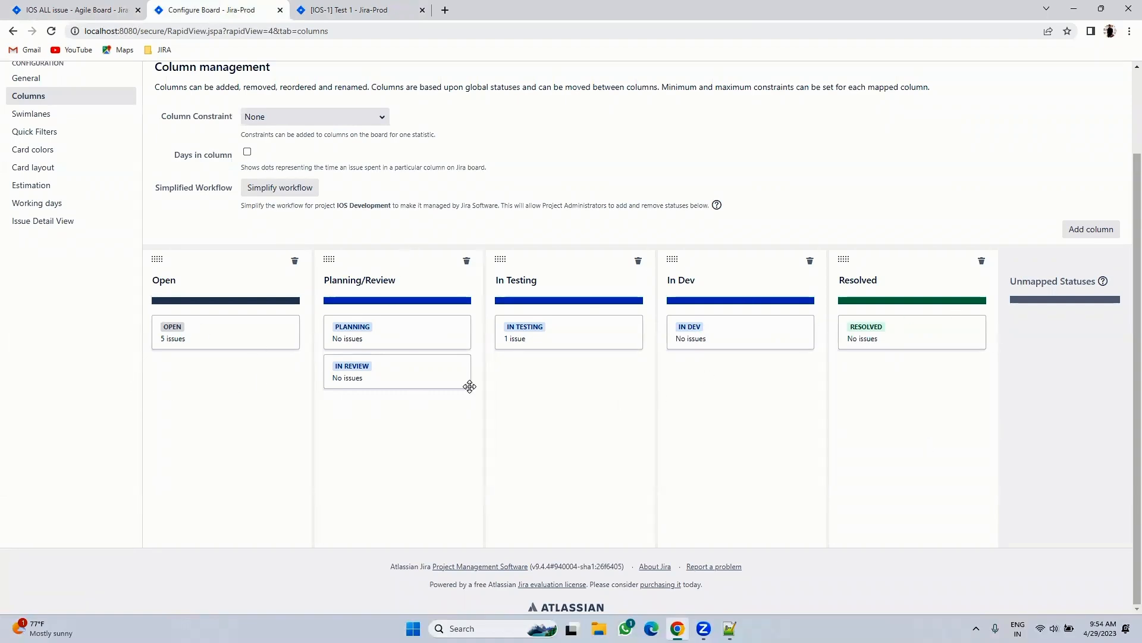
scroll(592, 388, up, 2)
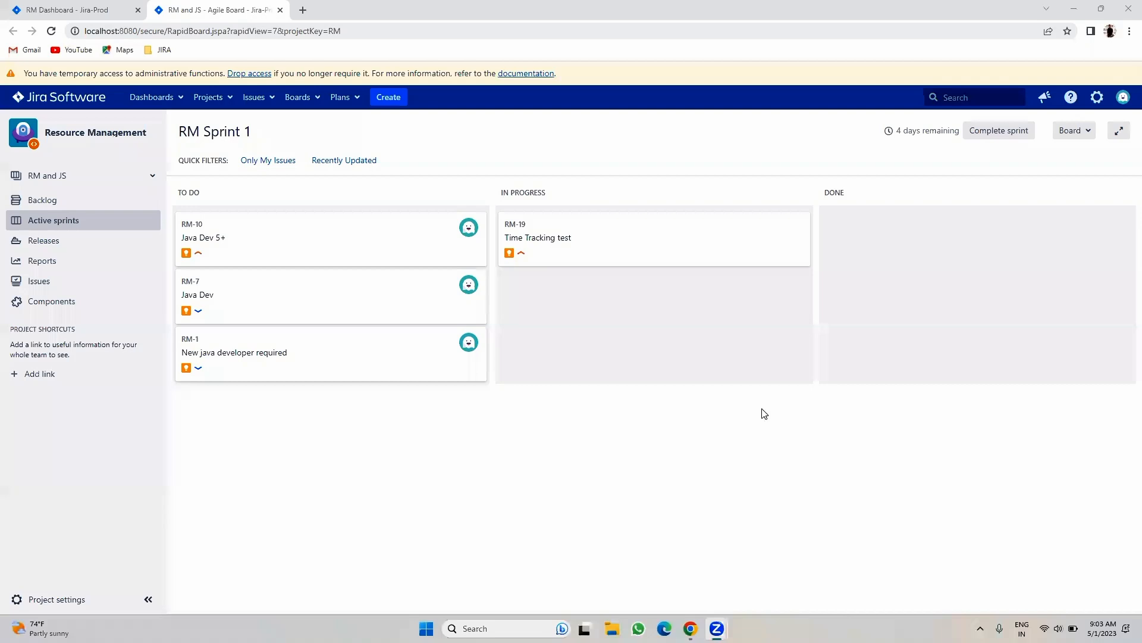
- Open the RM and JS board's Configure page in a new tab and switch to it
click(1077, 131)
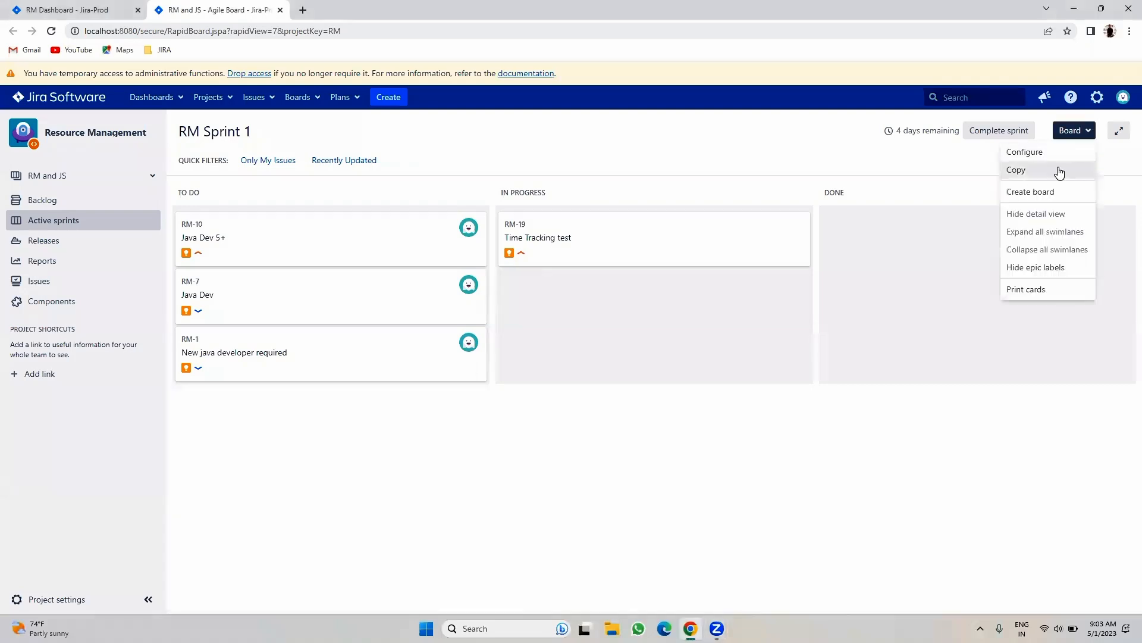
right_click(1026, 153)
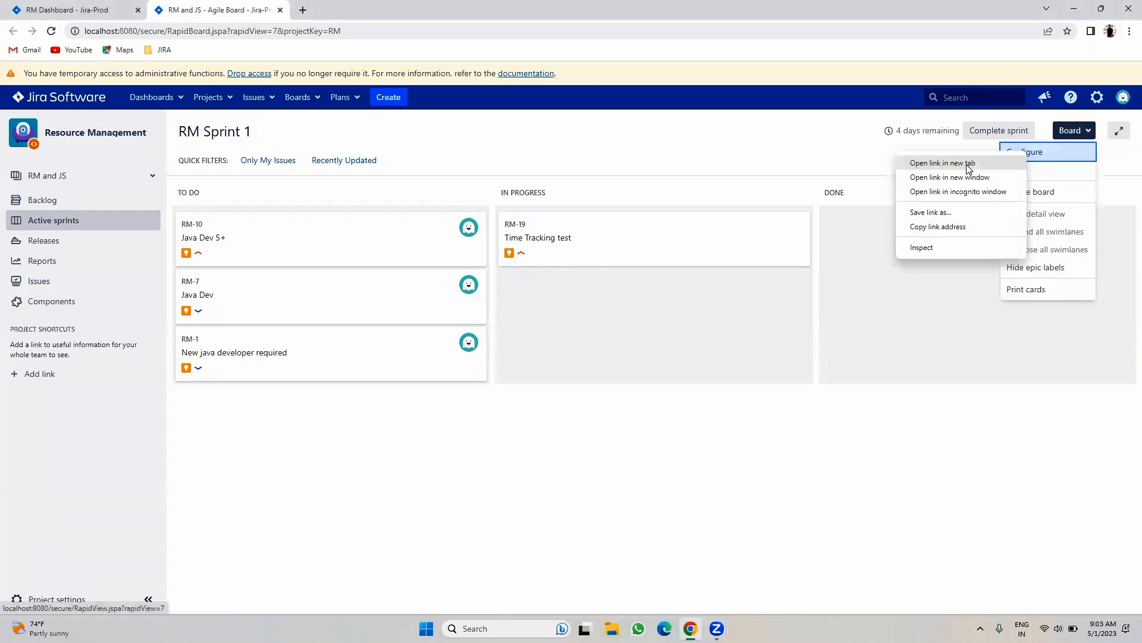
click(952, 159)
click(392, 6)
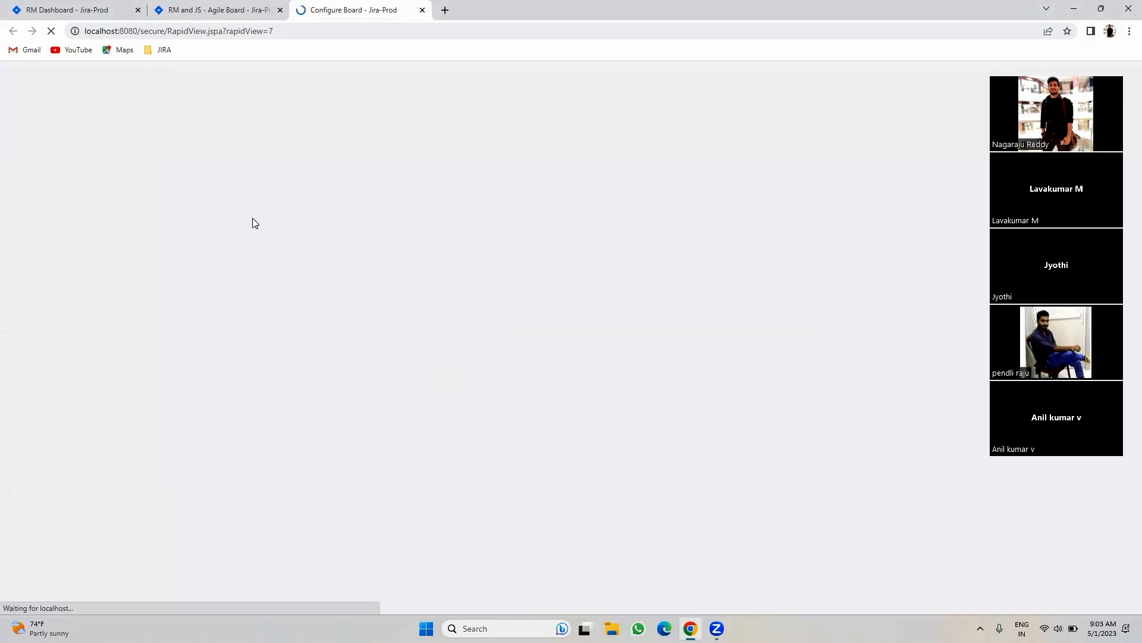
- In the board configuration, view the Swimlanes settings, then the Quick Filters settings
click(226, 11)
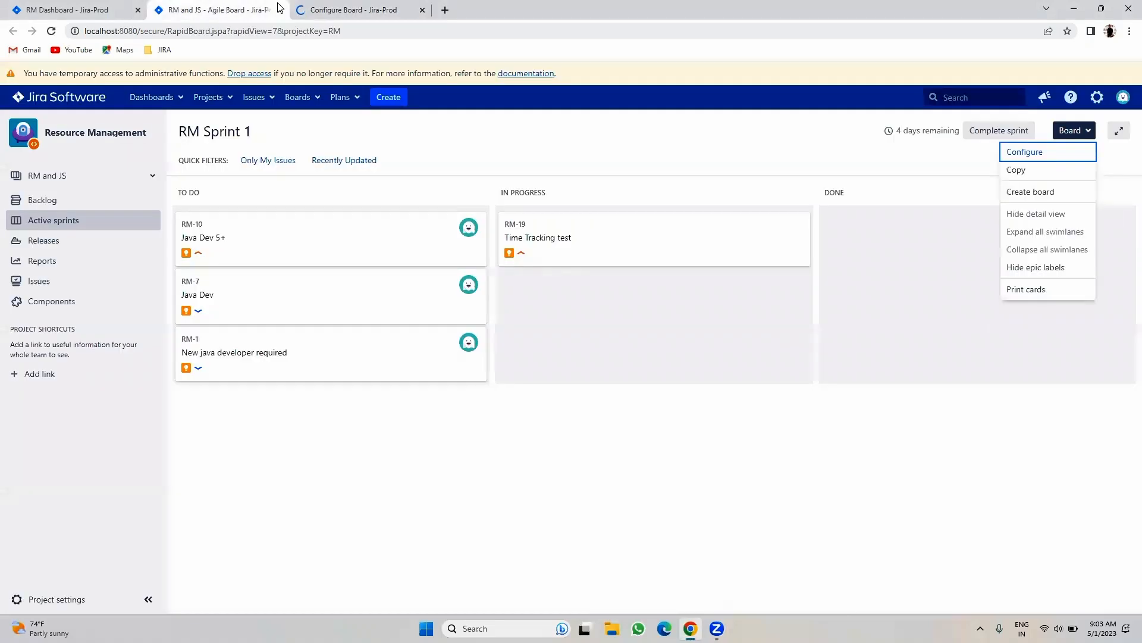
click(336, 11)
click(211, 11)
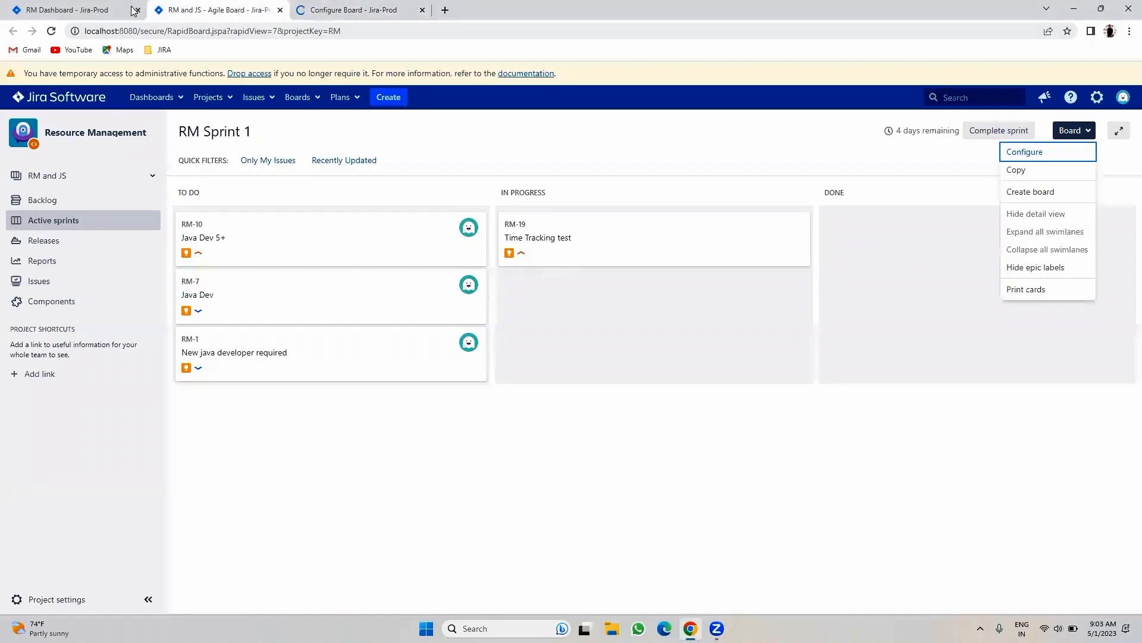
click(320, 10)
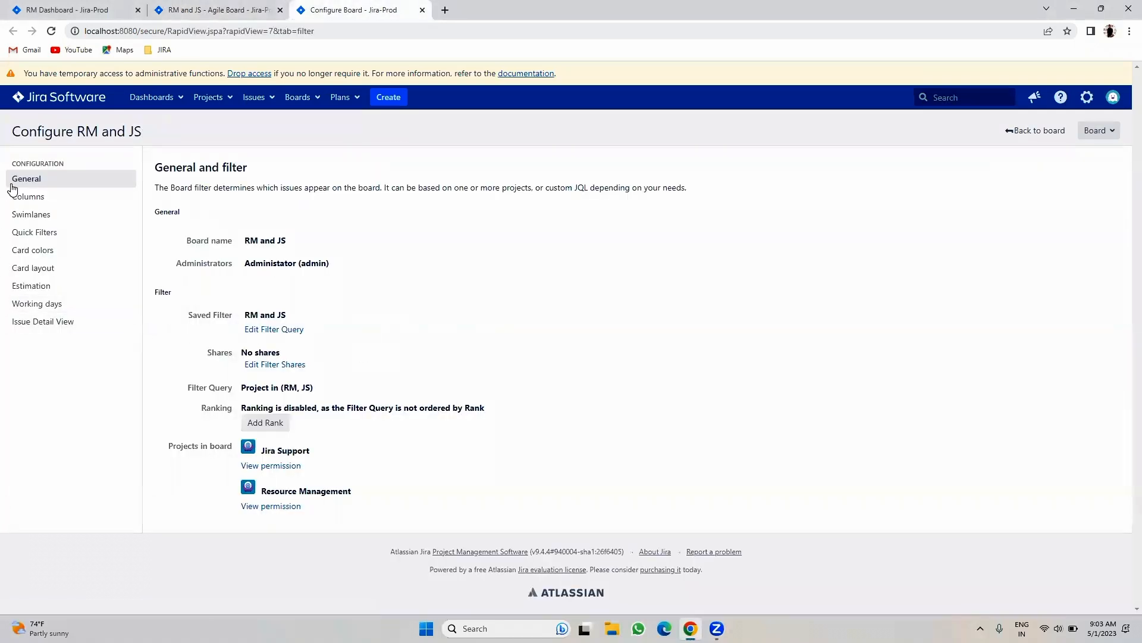
click(30, 215)
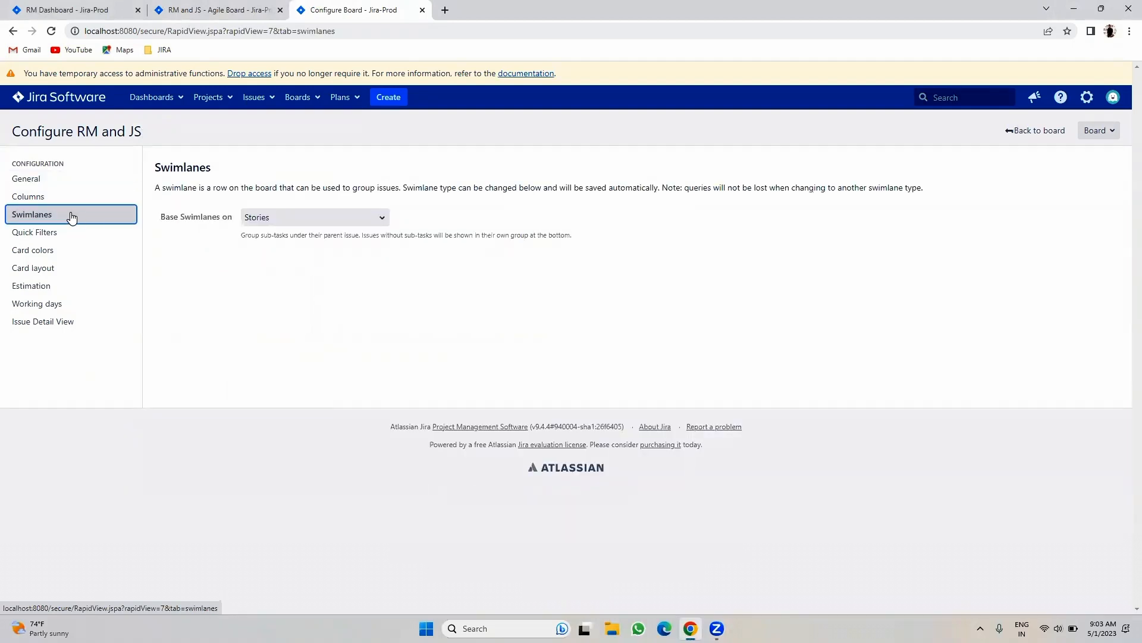
click(33, 236)
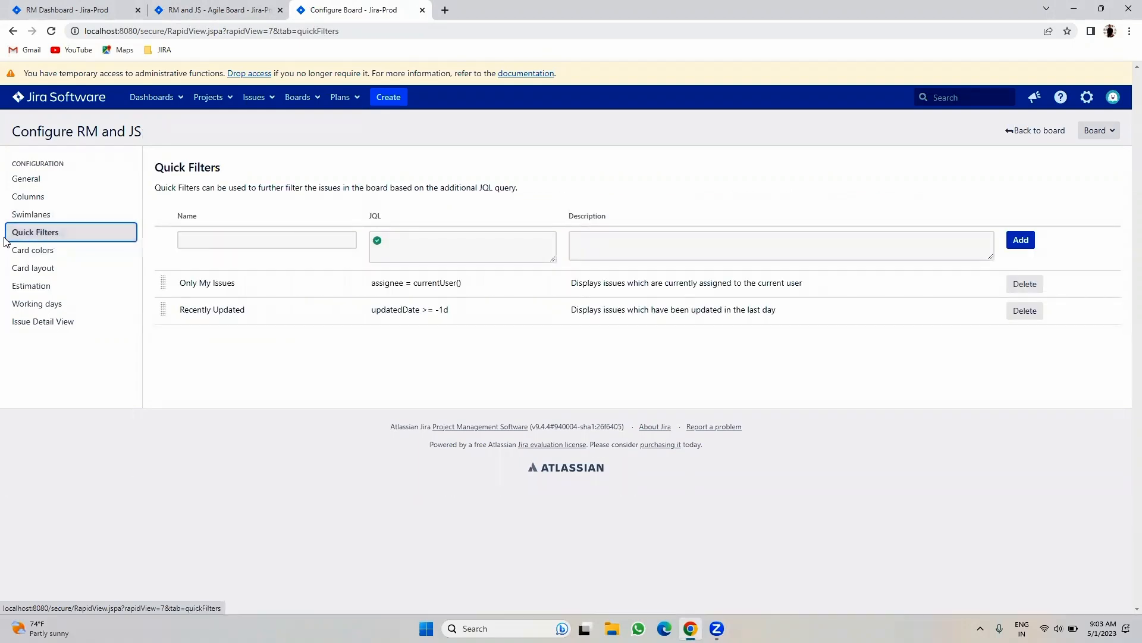
- Switch back to the RM Sprint 1 board tab
click(193, 9)
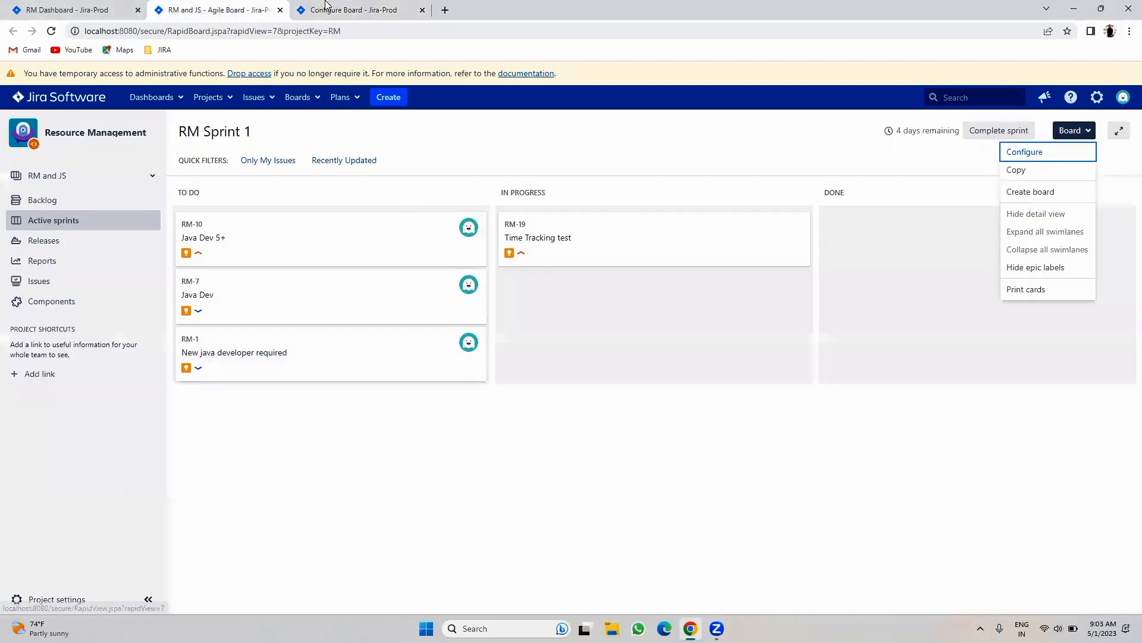
click(350, 9)
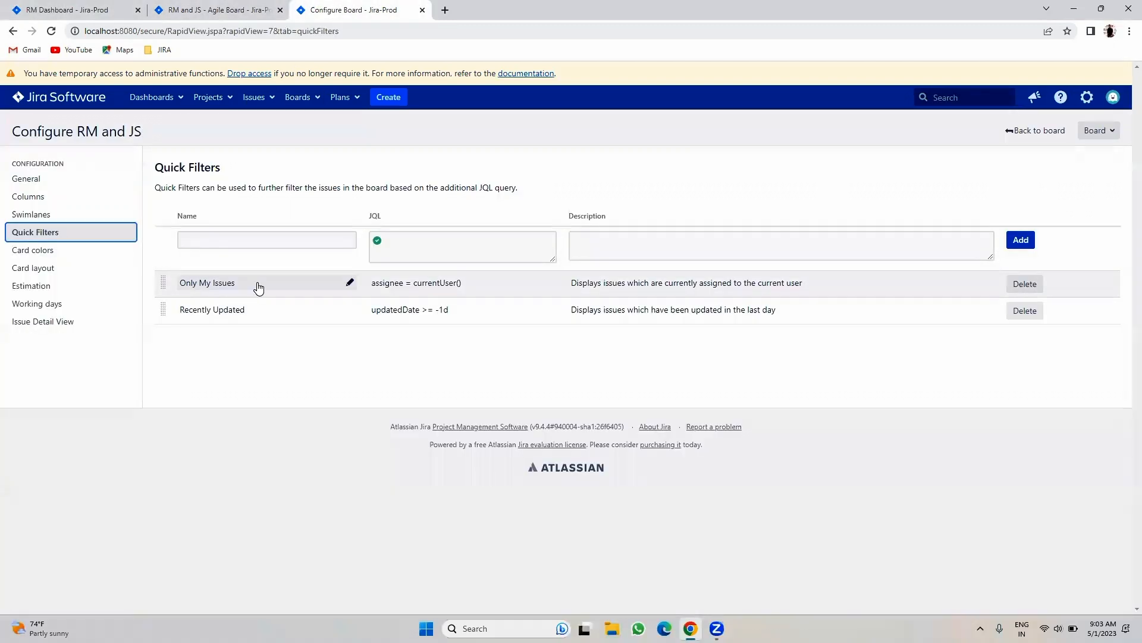
click(189, 9)
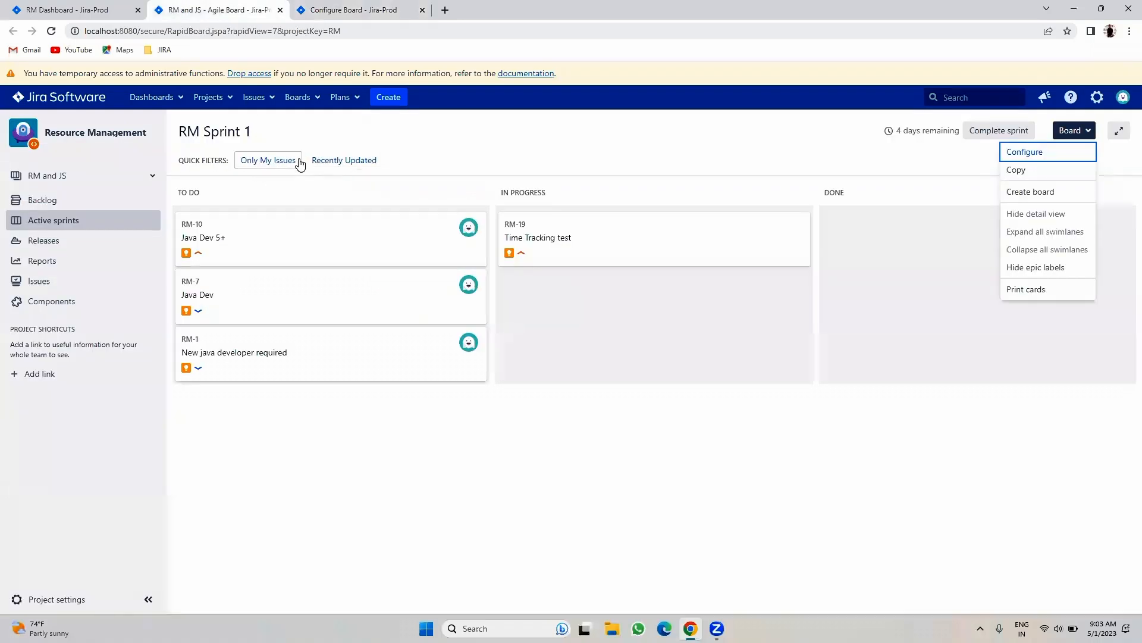
- Toggle Only My Issues on and off, preview RM-10, RM-1 and RM-19, then open Quick Filters configuration
click(262, 165)
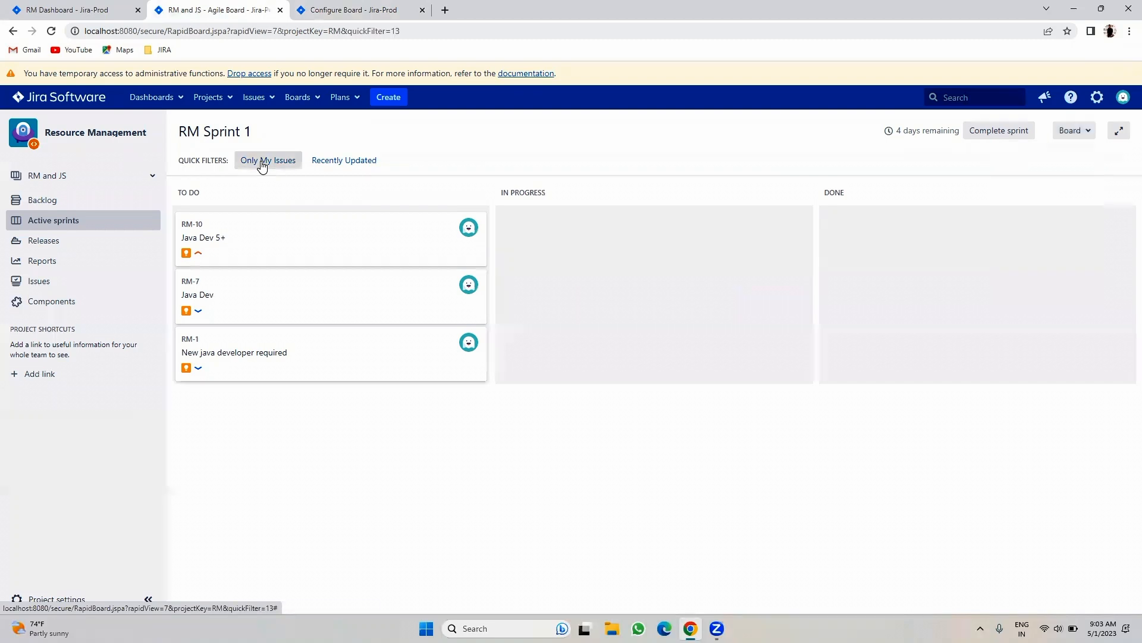
click(262, 166)
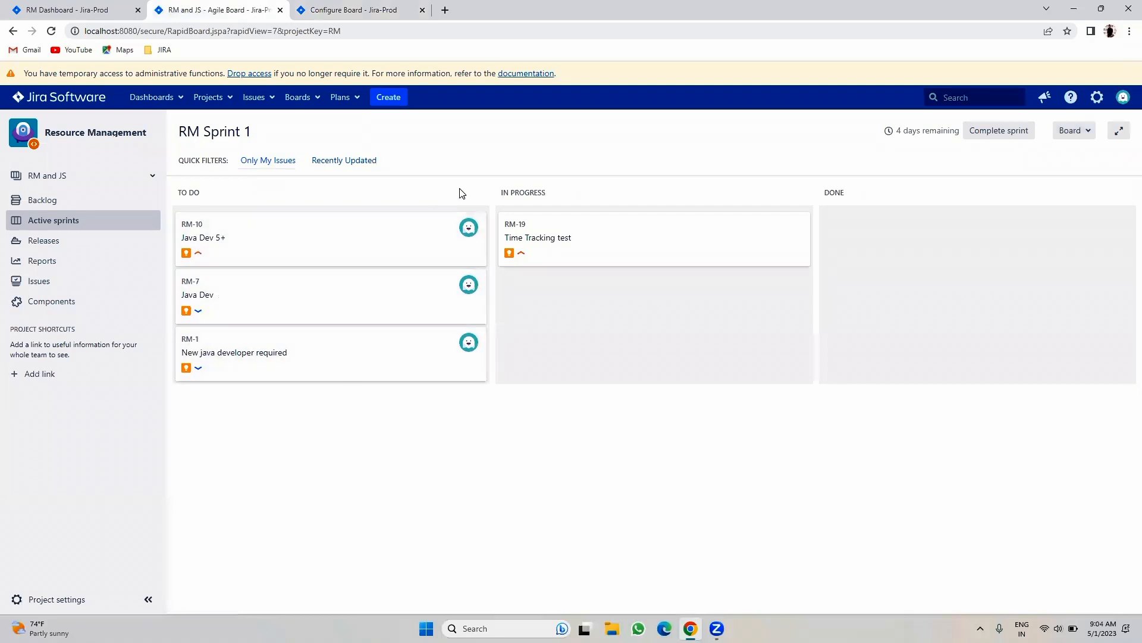
click(375, 238)
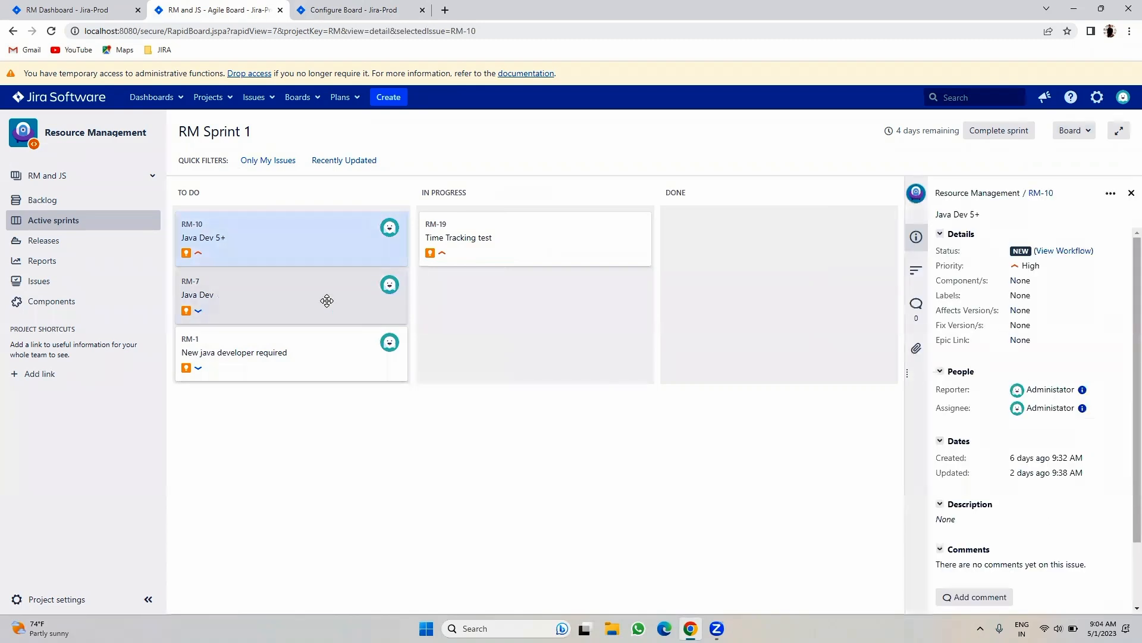
click(281, 352)
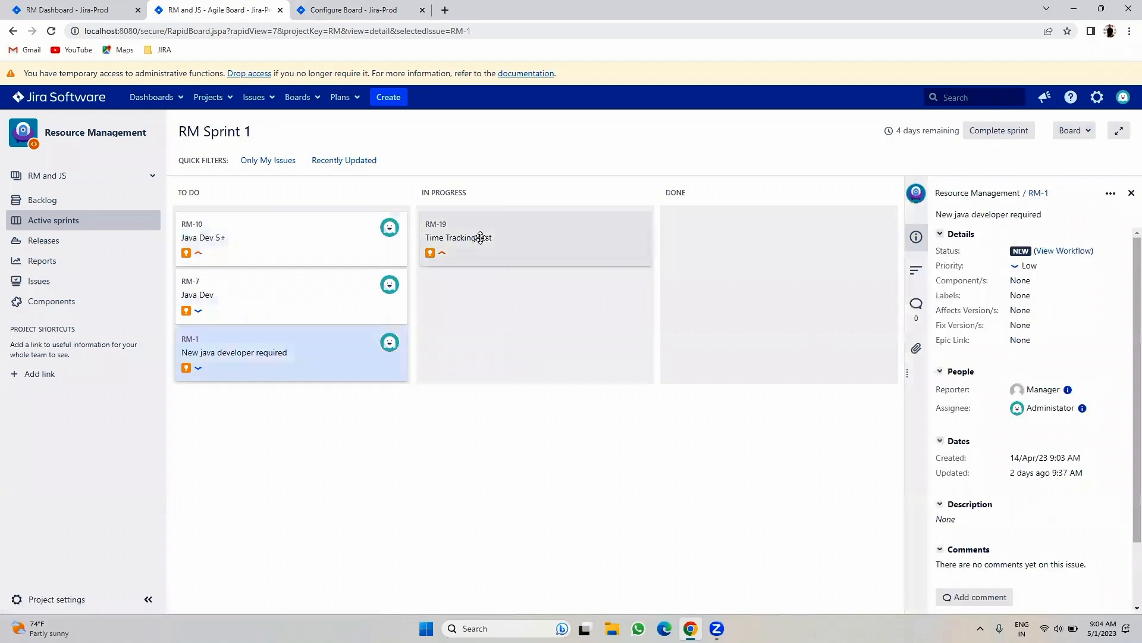
click(481, 237)
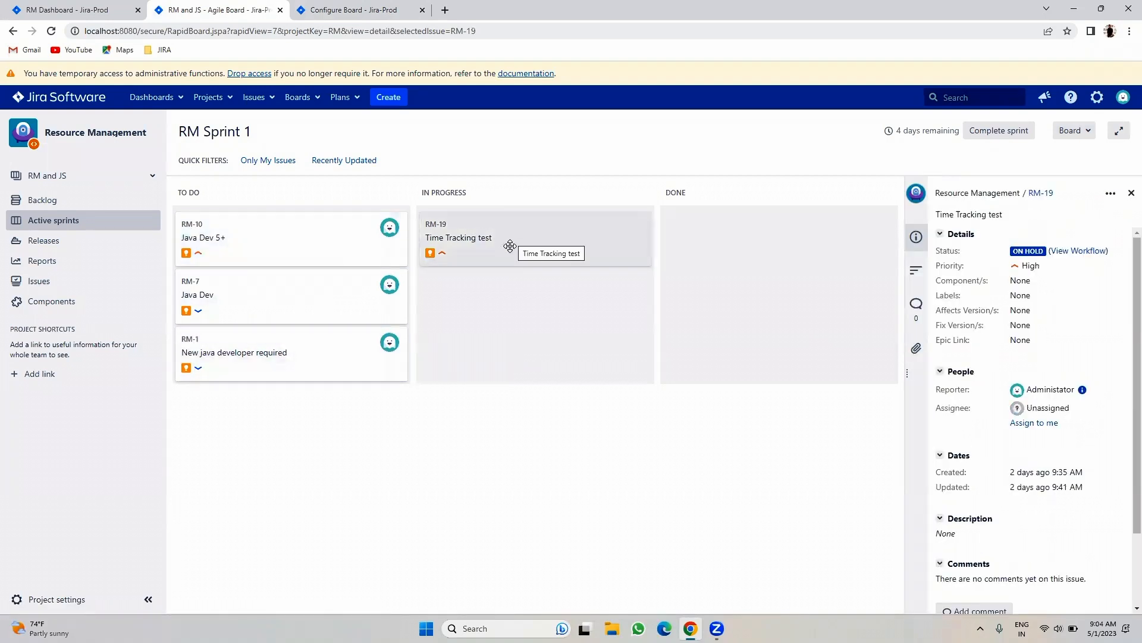
click(333, 9)
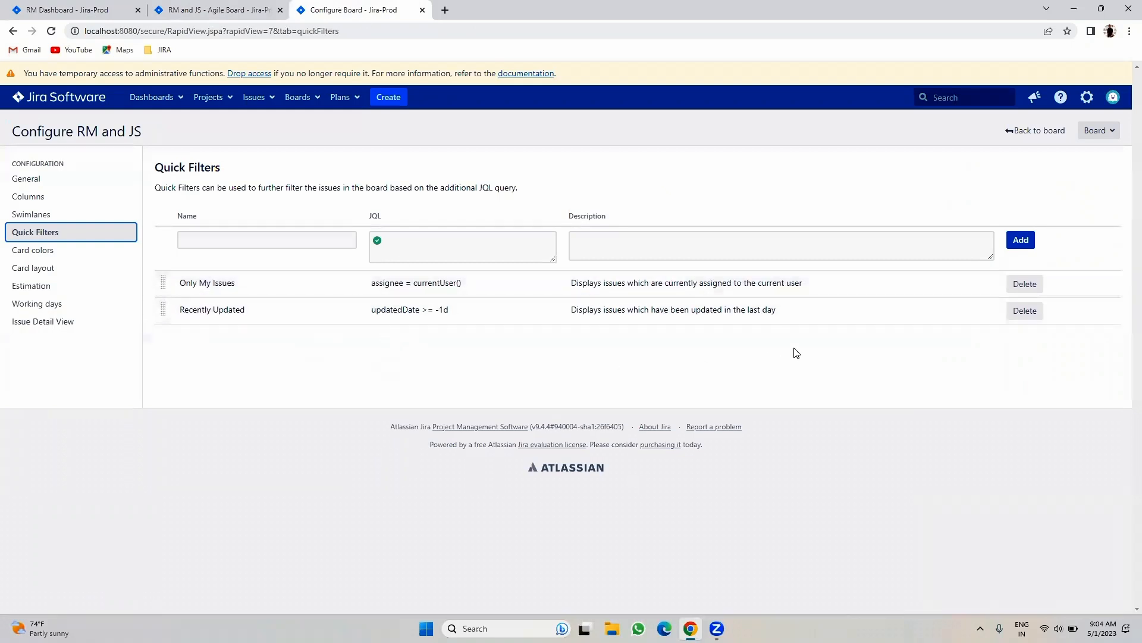
- Delete and confirm the Only My Issues and Recently Updated quick filters, then go back to the board
click(1025, 284)
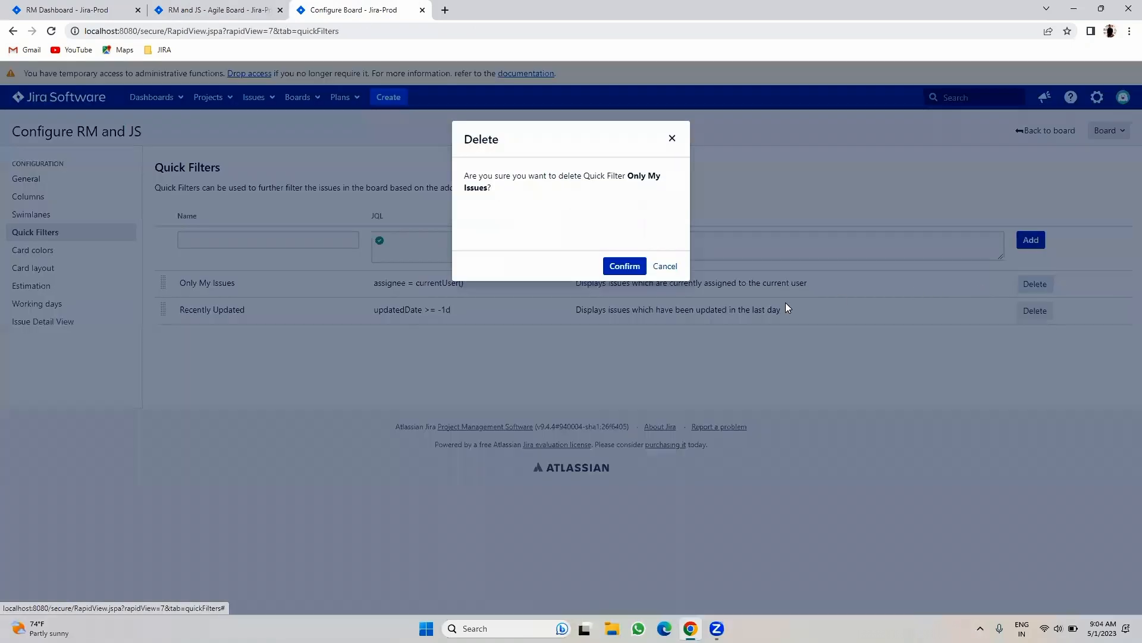
click(621, 263)
click(1024, 283)
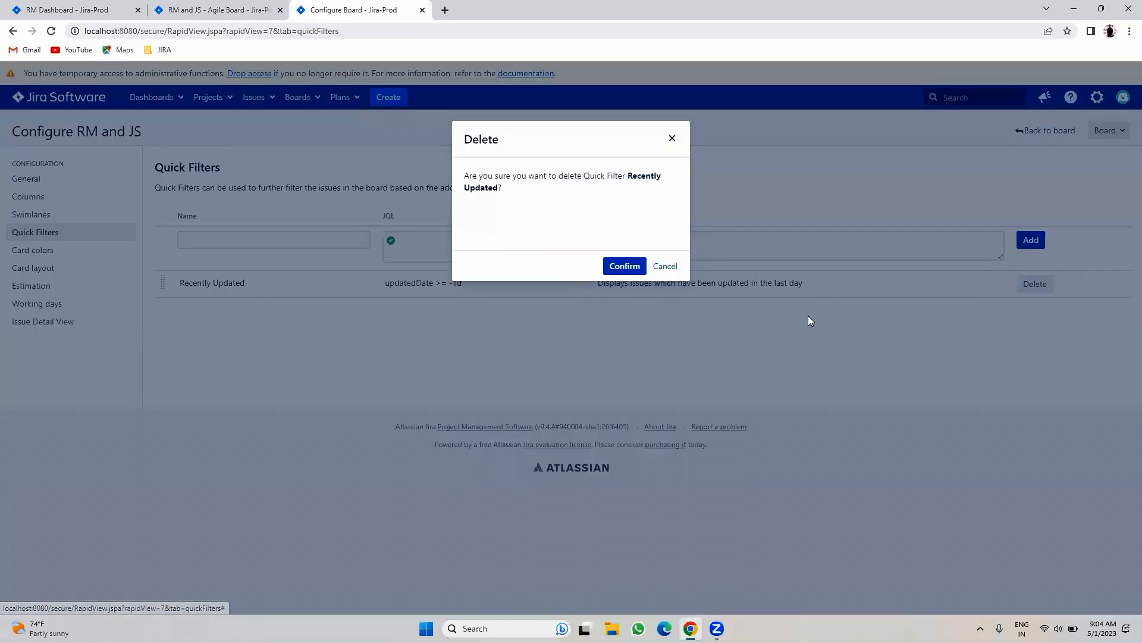
click(622, 259)
click(268, 246)
click(230, 8)
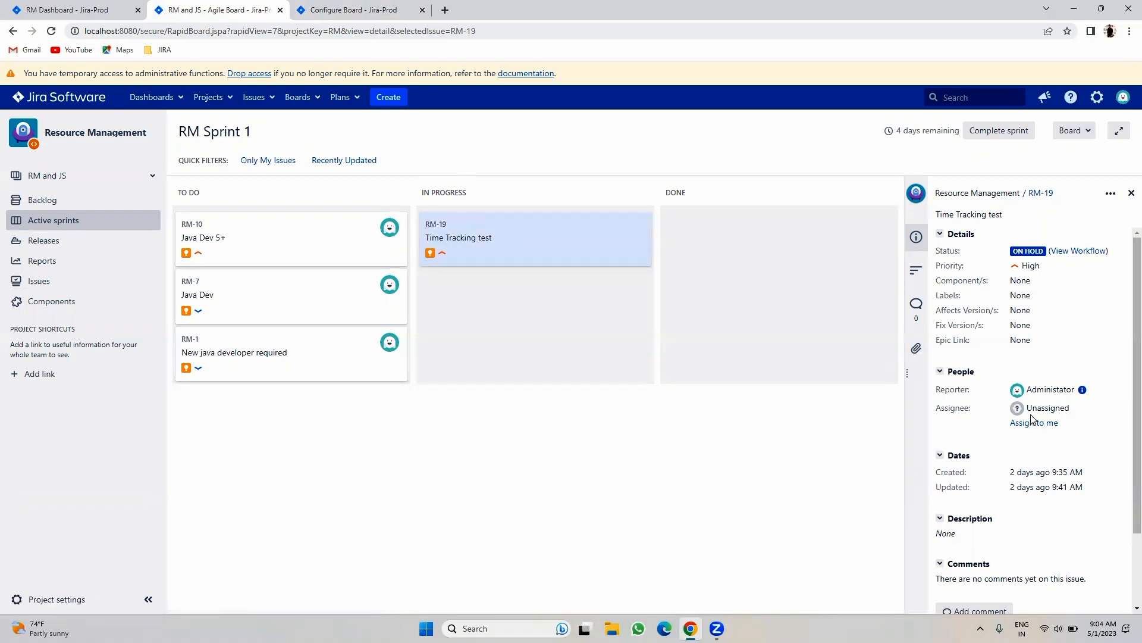
- Open issue RM-19's full page in a new browser tab
double_click(1068, 407)
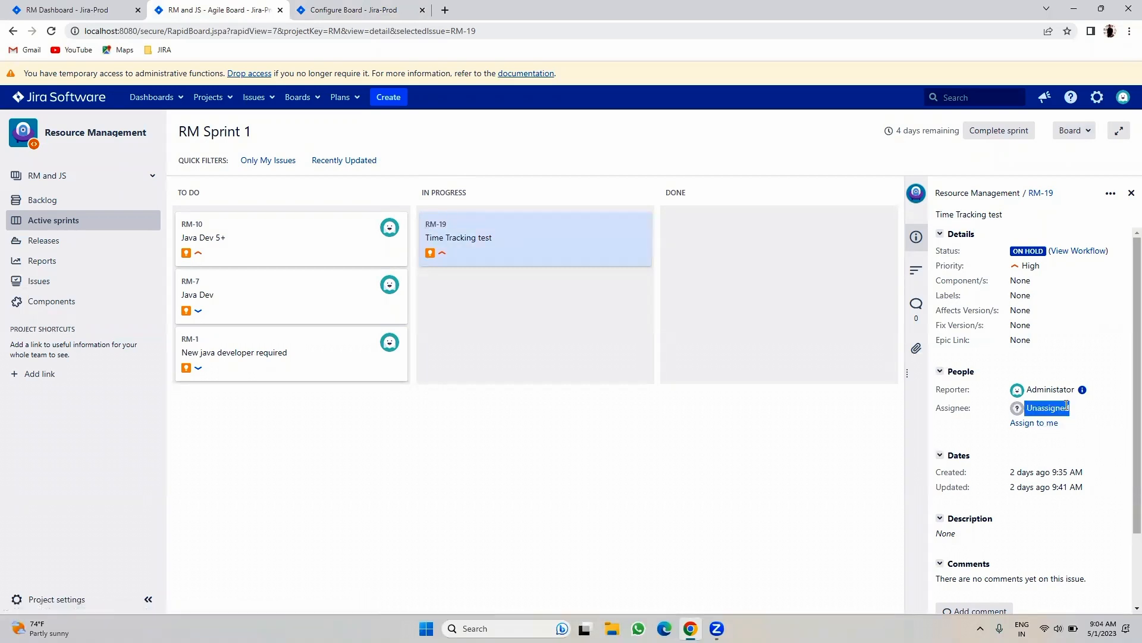
click(492, 509)
right_click(1041, 193)
click(1016, 201)
click(485, 10)
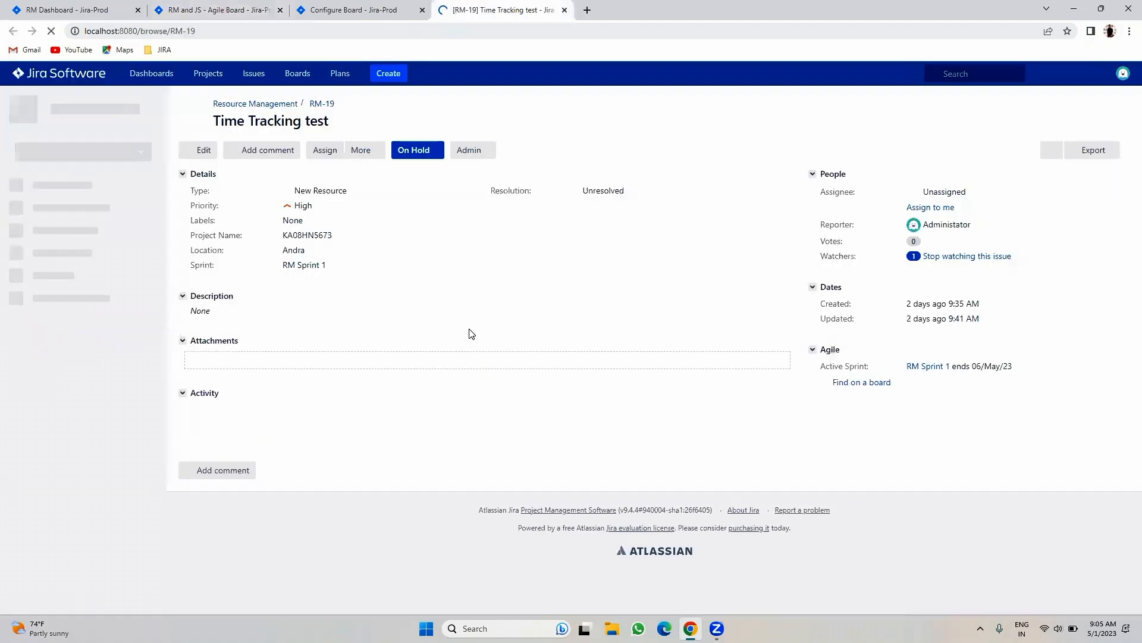
- Assign RM-19 to the suggested team member and close the issue page
click(324, 150)
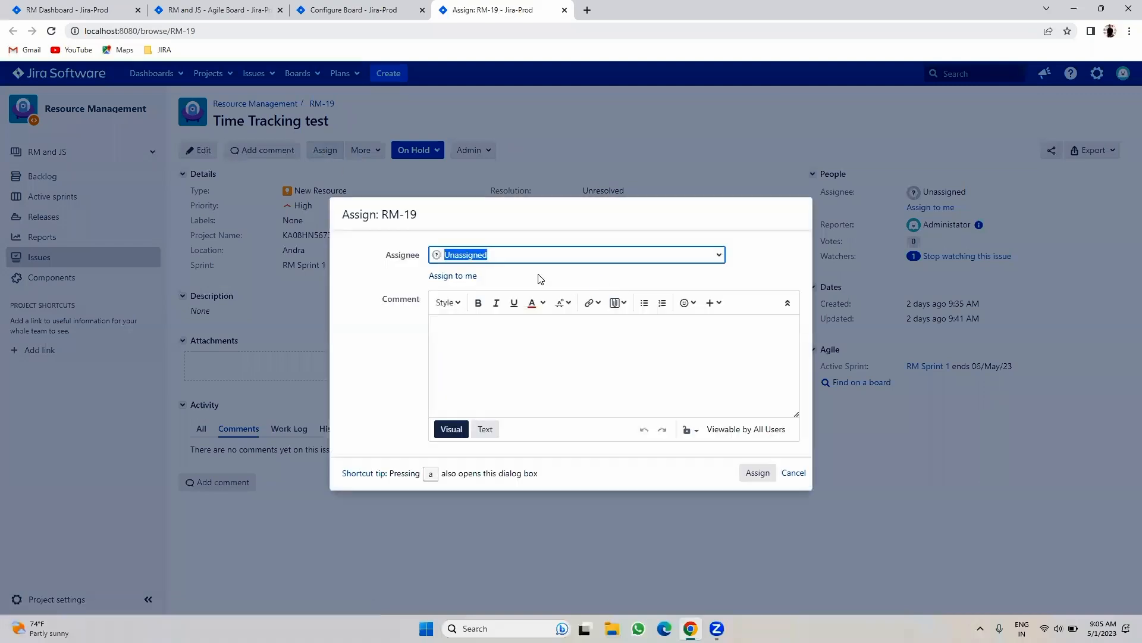
text(kumar)
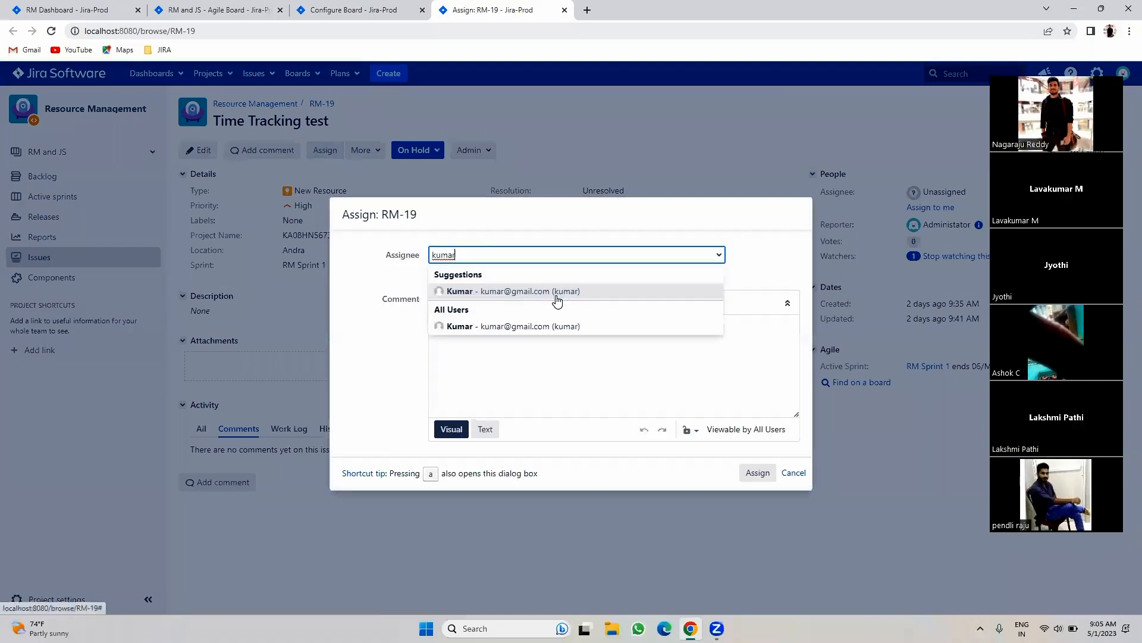
click(557, 294)
click(758, 473)
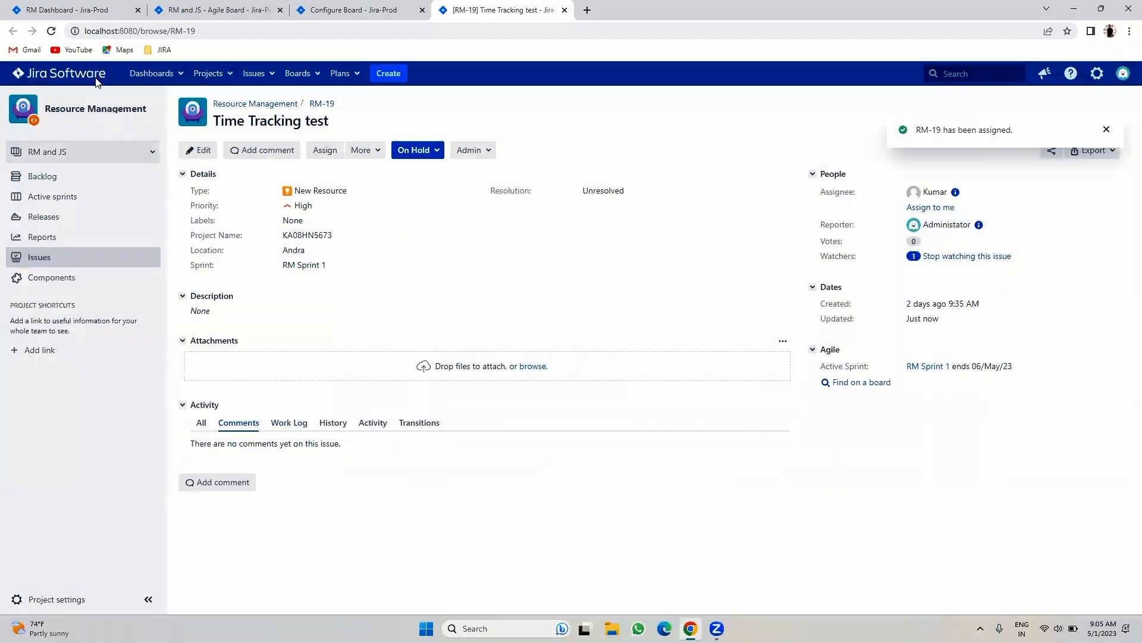
click(564, 10)
- Add a quick filter for the administrator with JQL 'assignee =' the administrator
click(197, 237)
text(Mus)
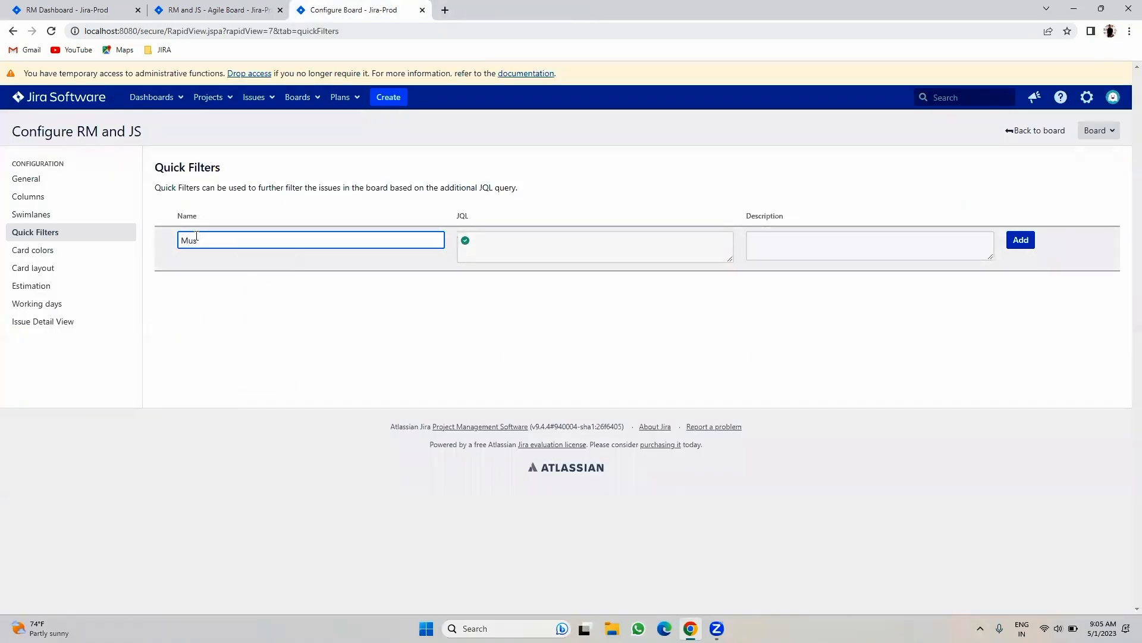
text(kraju)
click(498, 243)
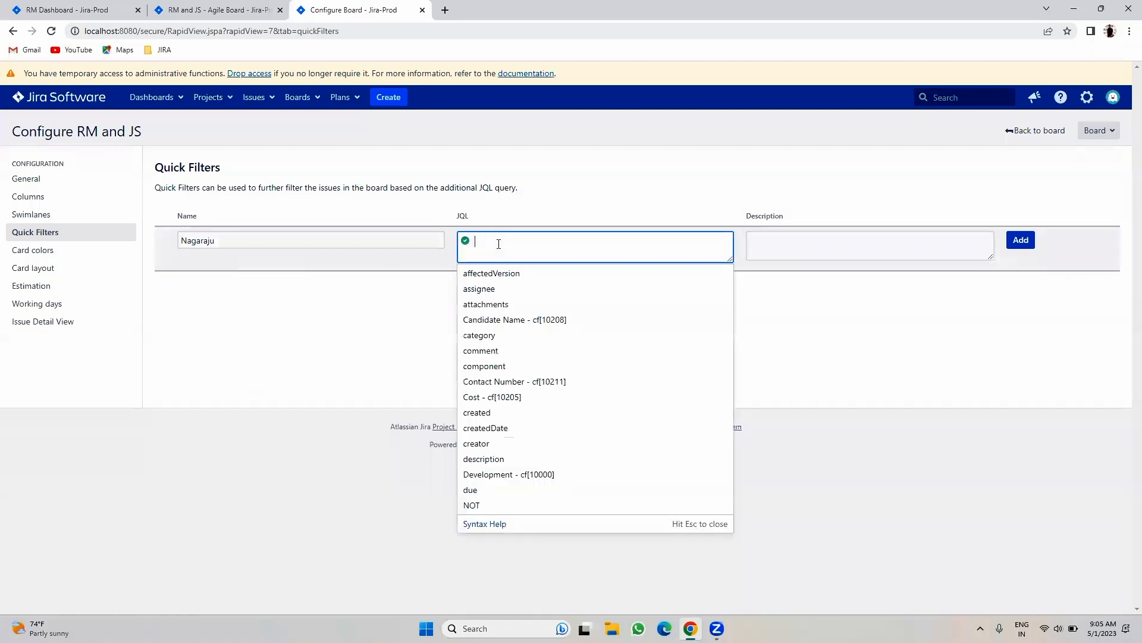
text(assi)
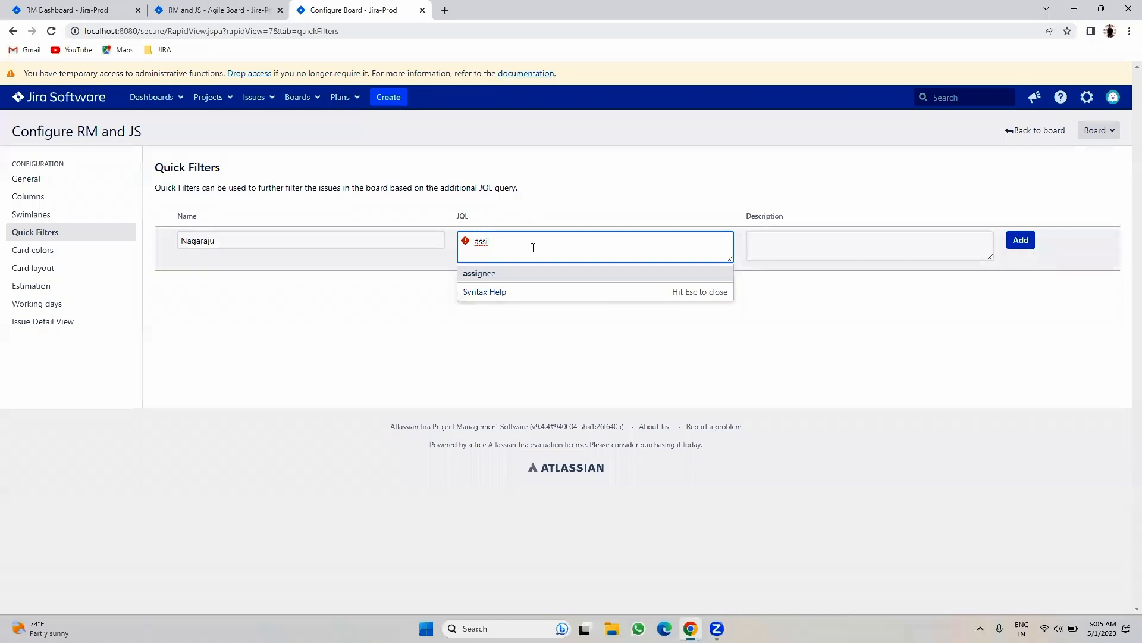
click(527, 275)
click(522, 273)
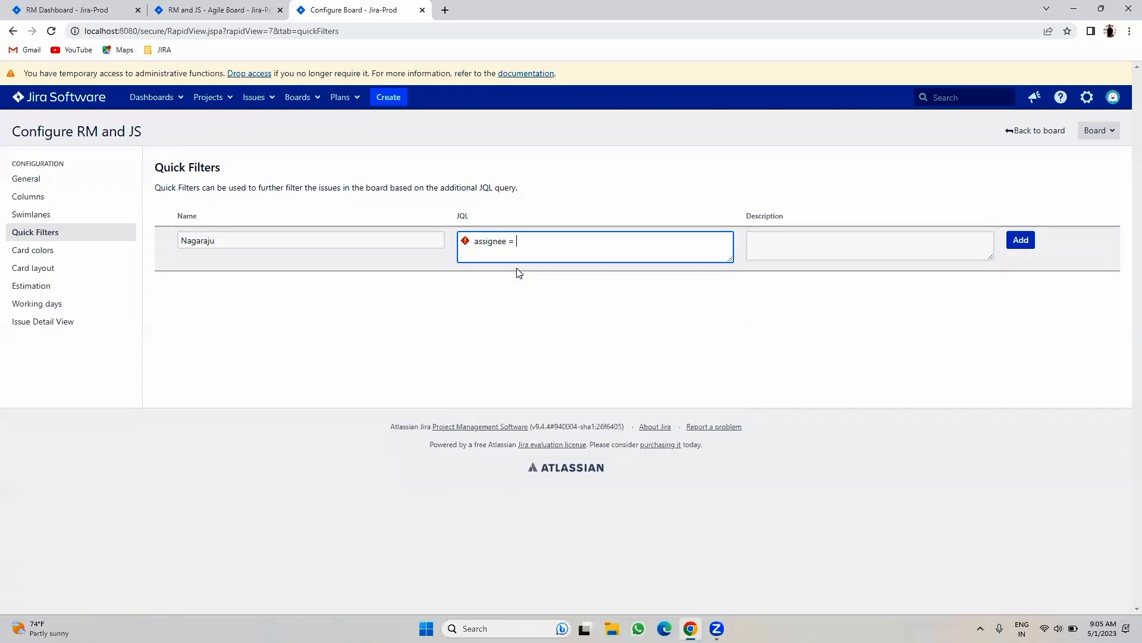
text(ad)
click(519, 273)
click(1030, 241)
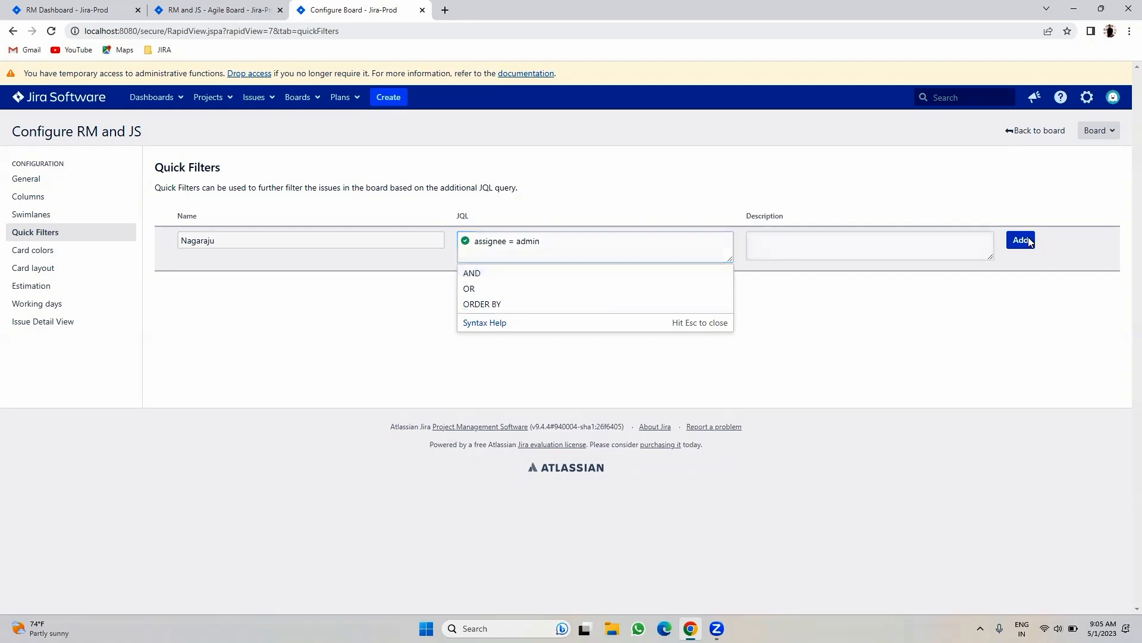
- Add a second quick filter for the other user with JQL 'assignee =' that user, then reload the board
click(195, 240)
text(Kumar)
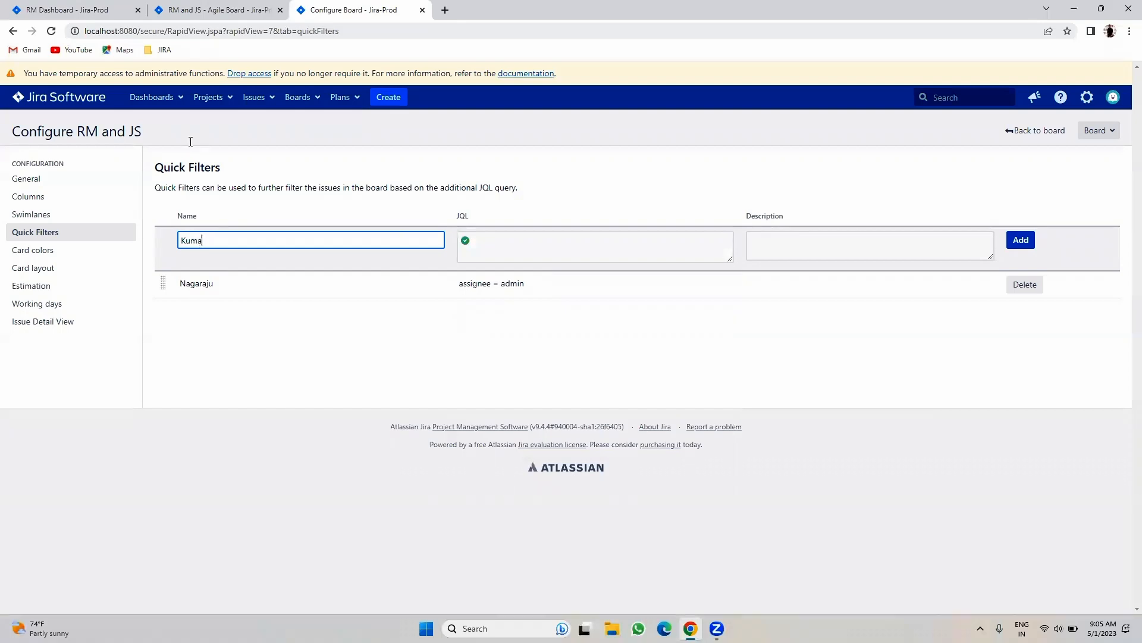
click(499, 250)
text(Ass)
click(503, 273)
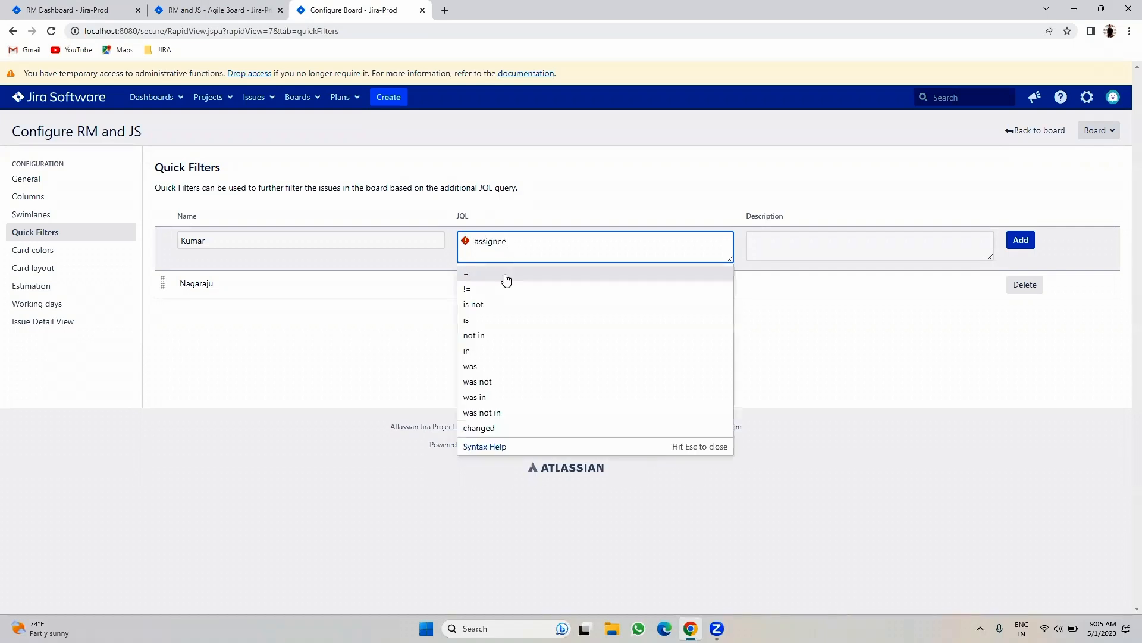
click(517, 273)
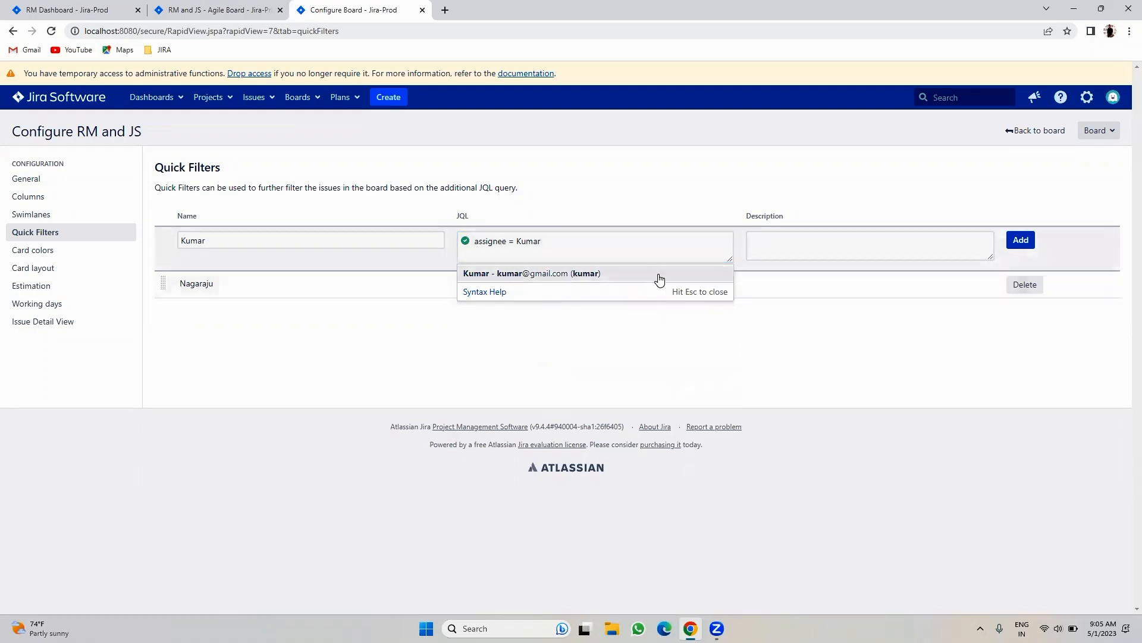
click(788, 352)
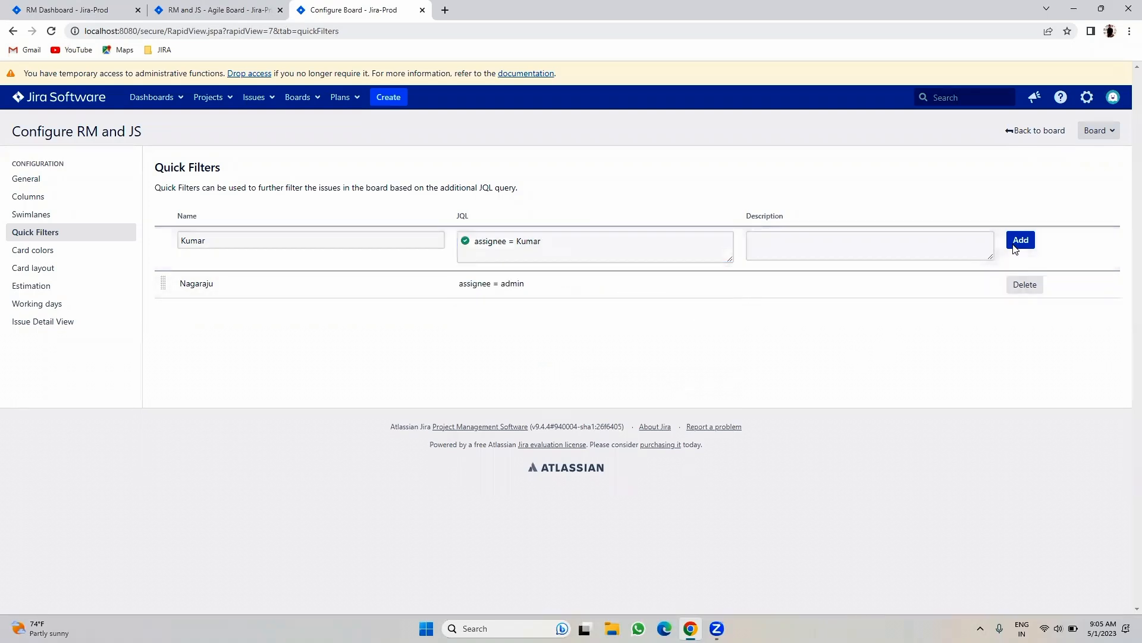
click(1020, 240)
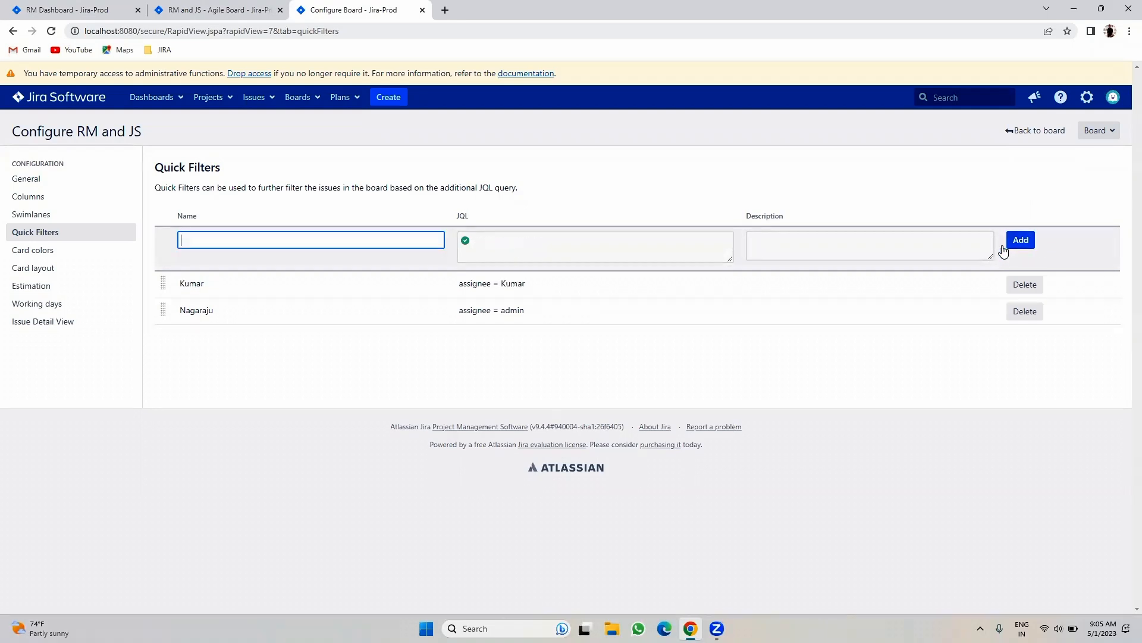
click(178, 10)
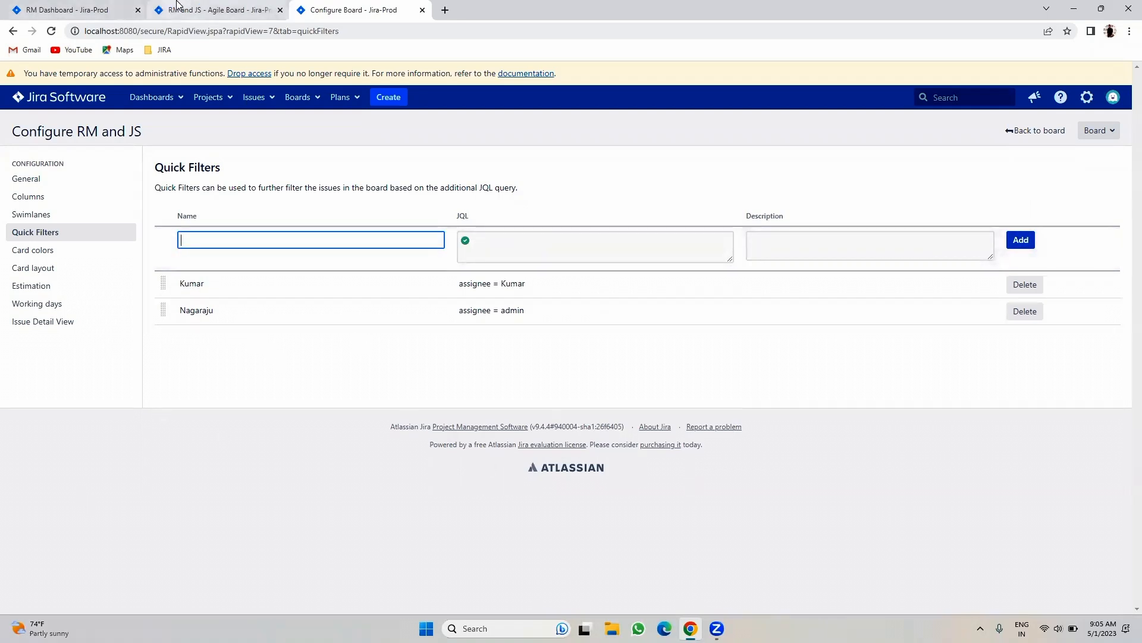
click(51, 31)
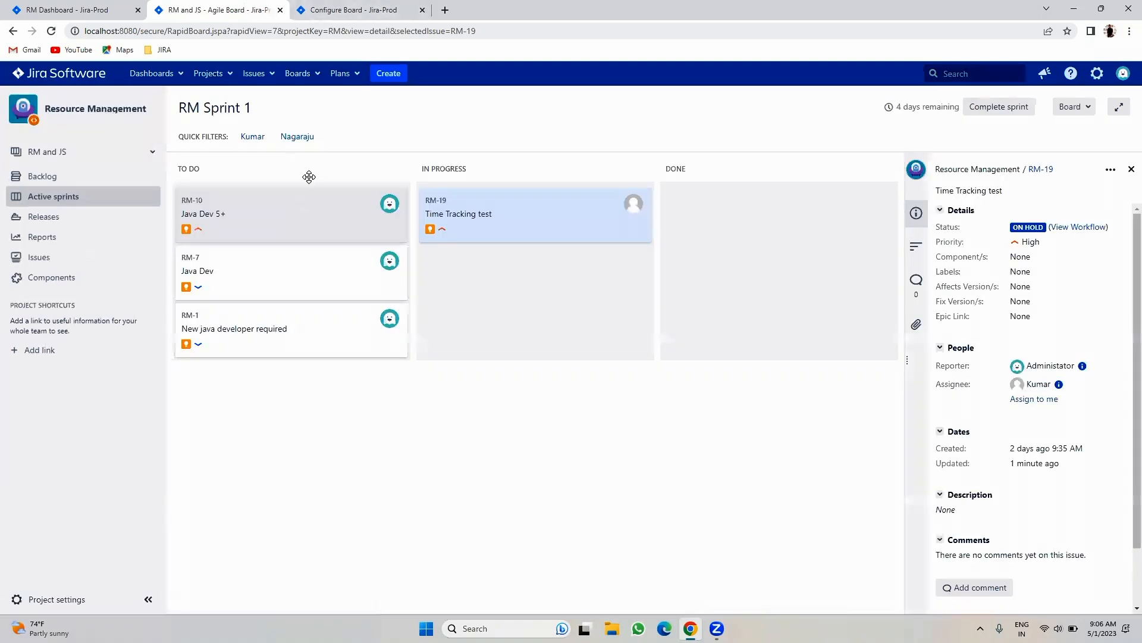
- Close the RM-19 panel and try both new quick filters, singly and combined, then clear them
click(1131, 170)
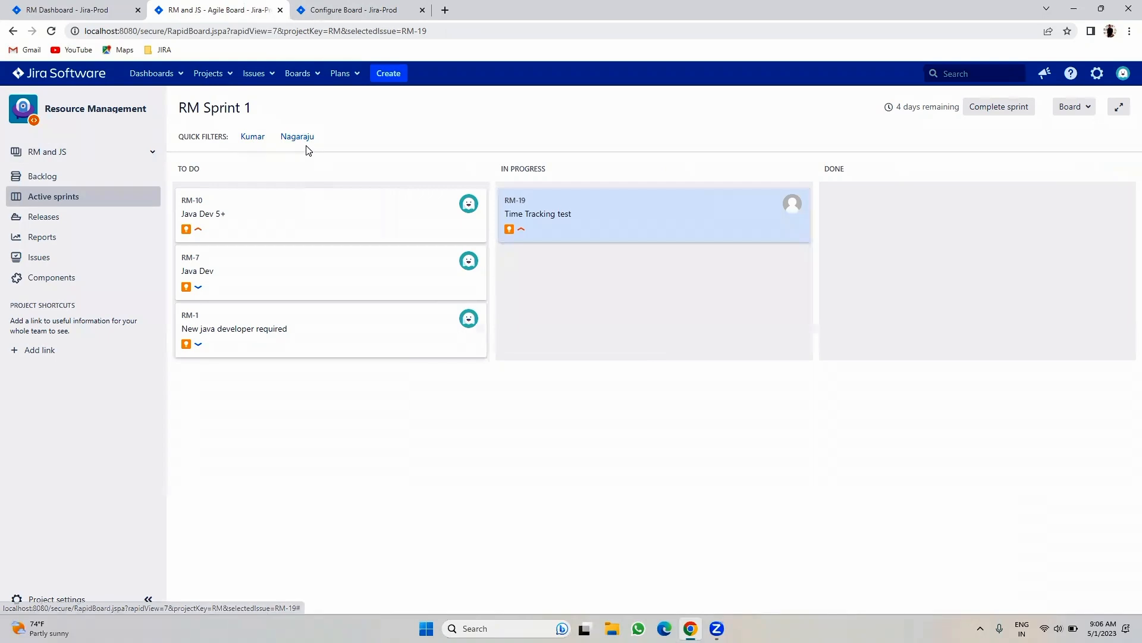
click(294, 137)
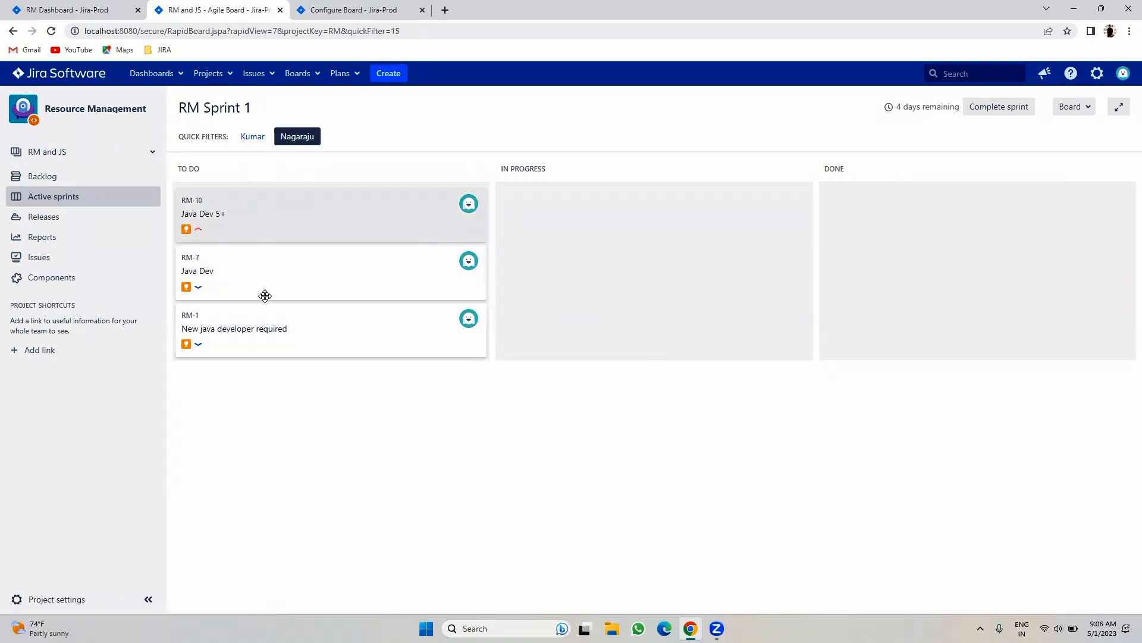
click(252, 138)
click(252, 138)
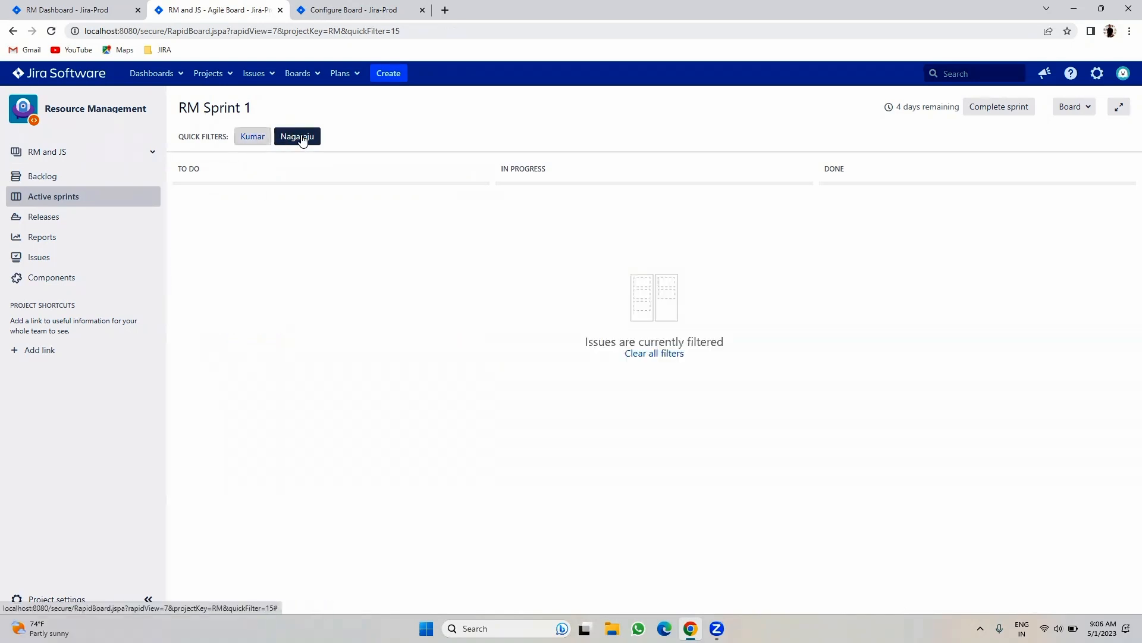
click(298, 137)
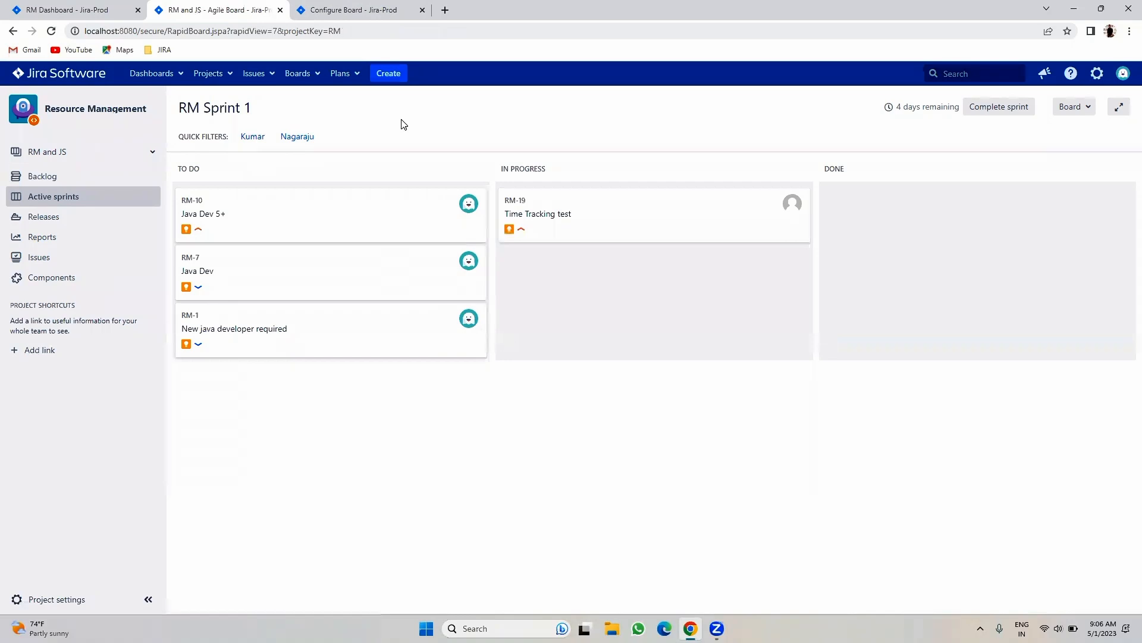
click(291, 138)
click(295, 137)
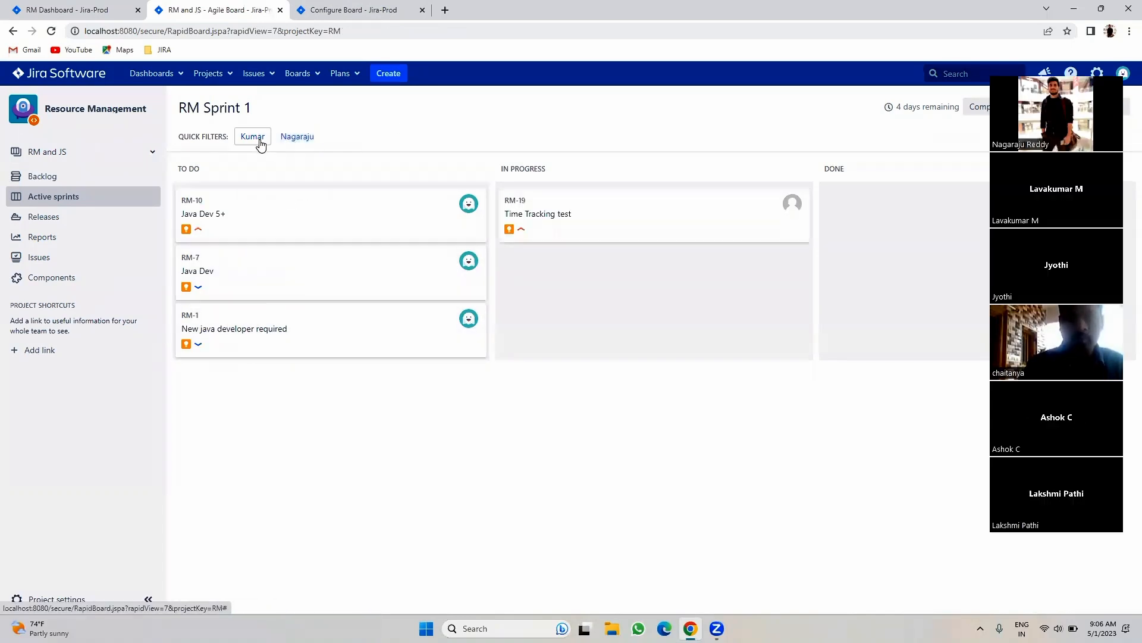
click(253, 137)
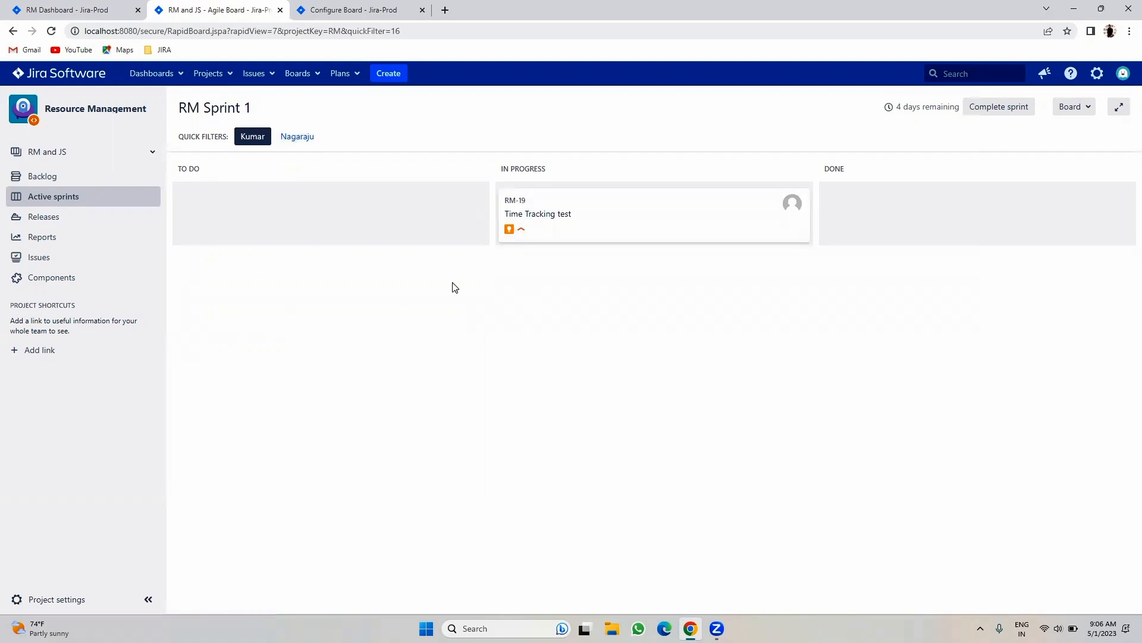
click(295, 137)
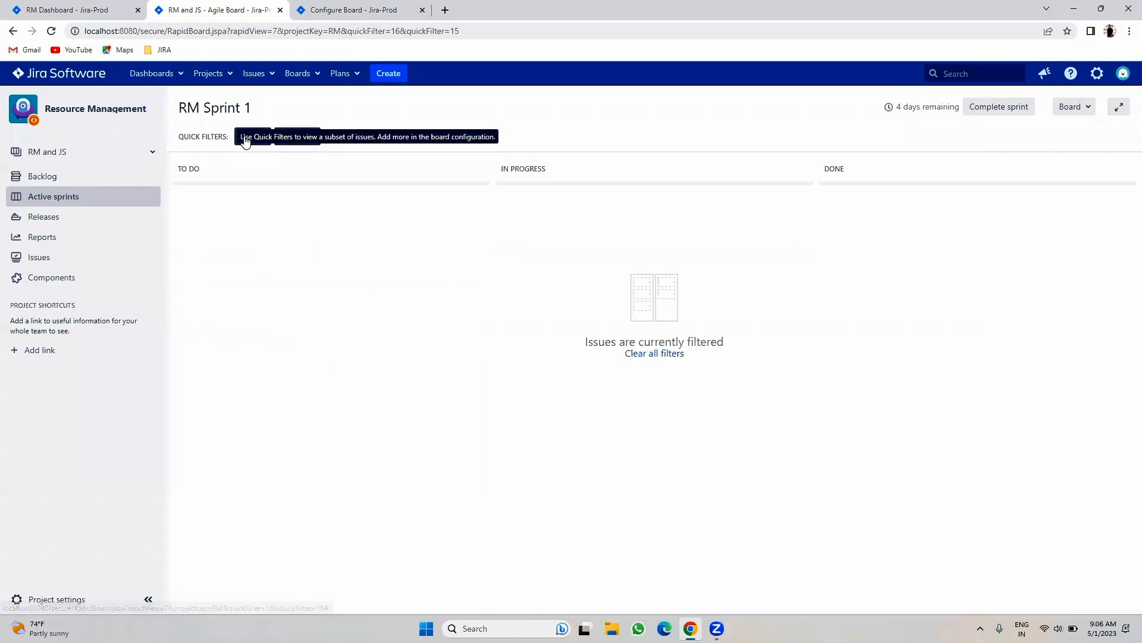
click(301, 136)
click(248, 140)
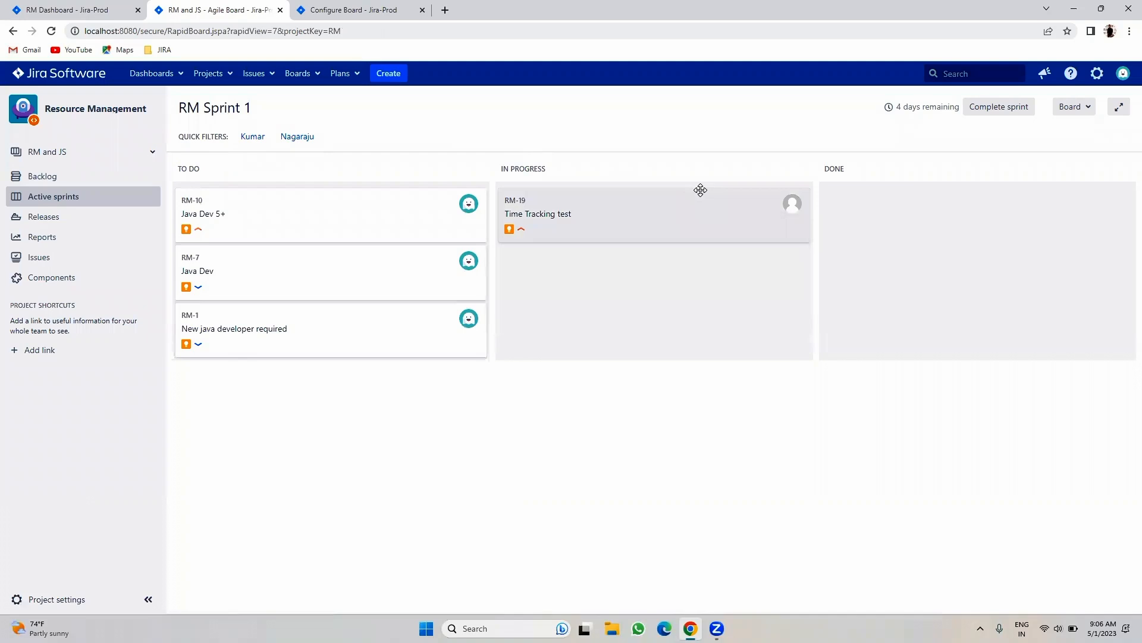
- Return to the board's Quick Filters configuration page
click(364, 8)
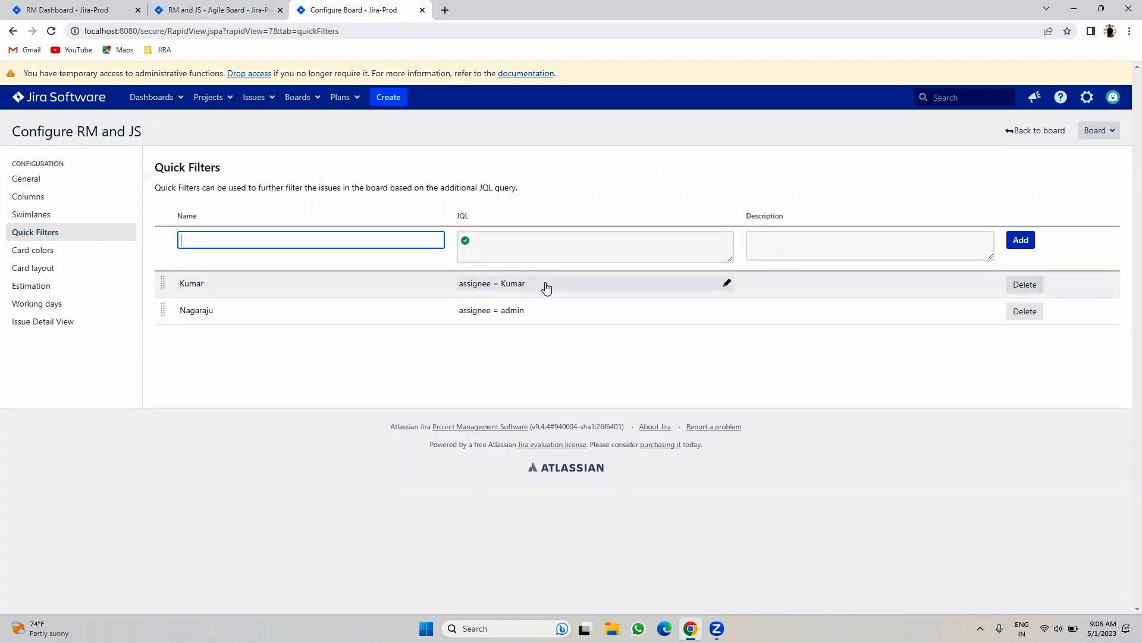
click(228, 7)
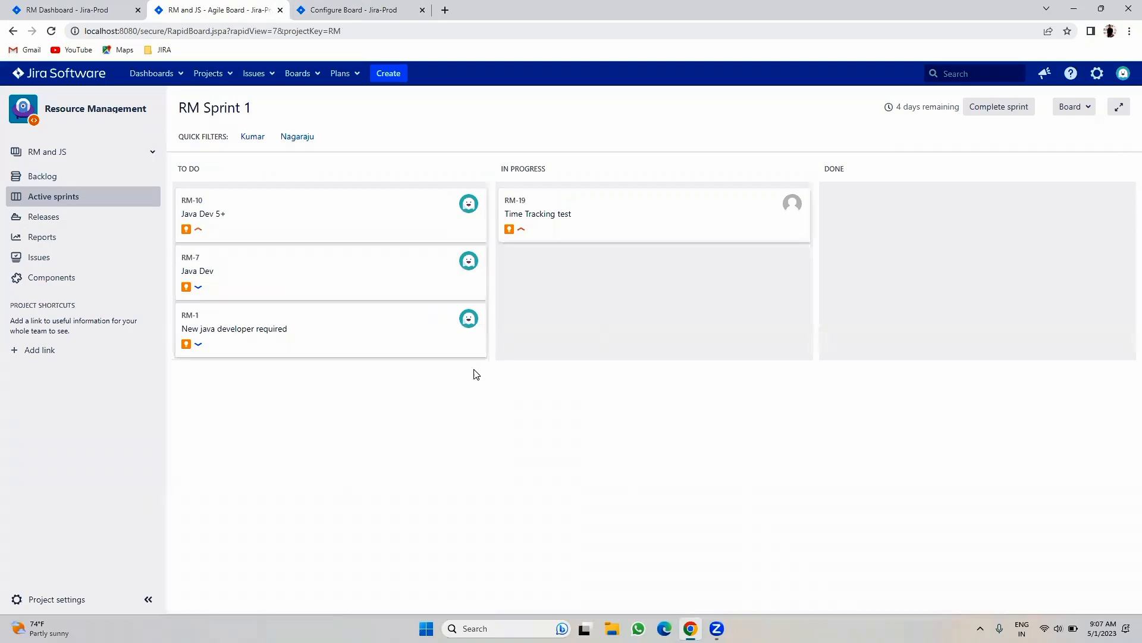
click(413, 8)
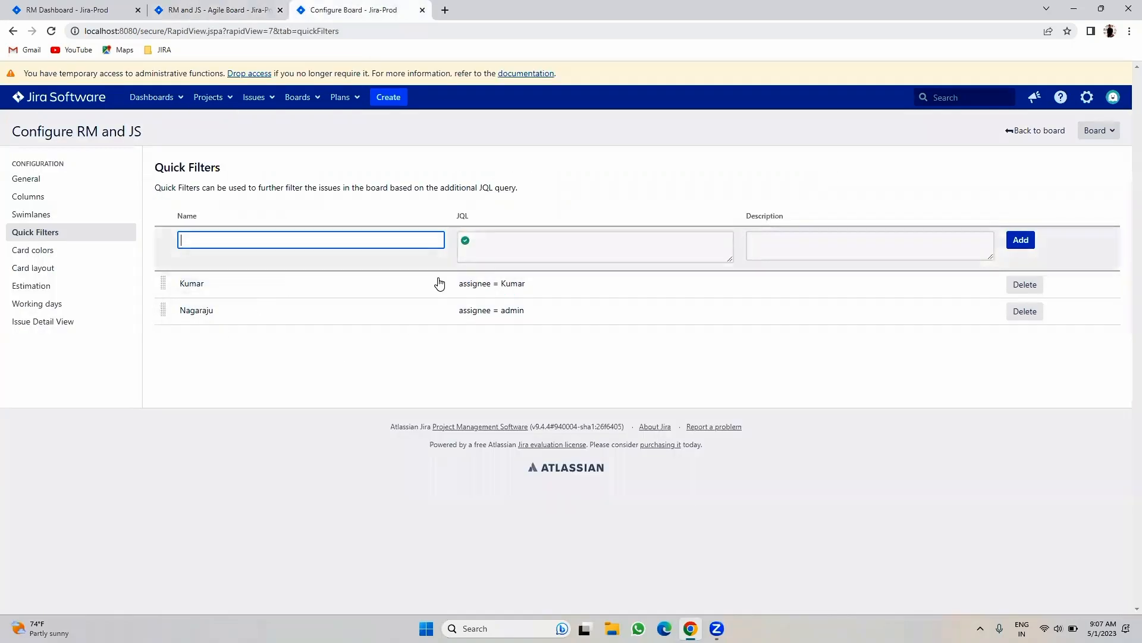
- Set Base Swimlanes on to Assignees and reload the sprint board
click(60, 218)
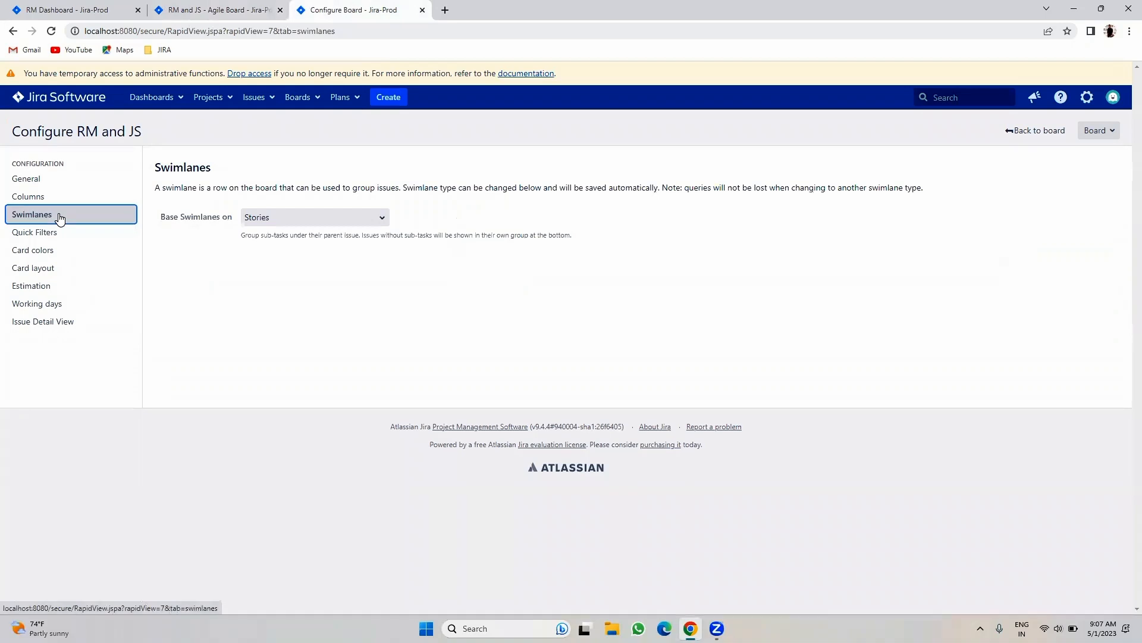
click(293, 216)
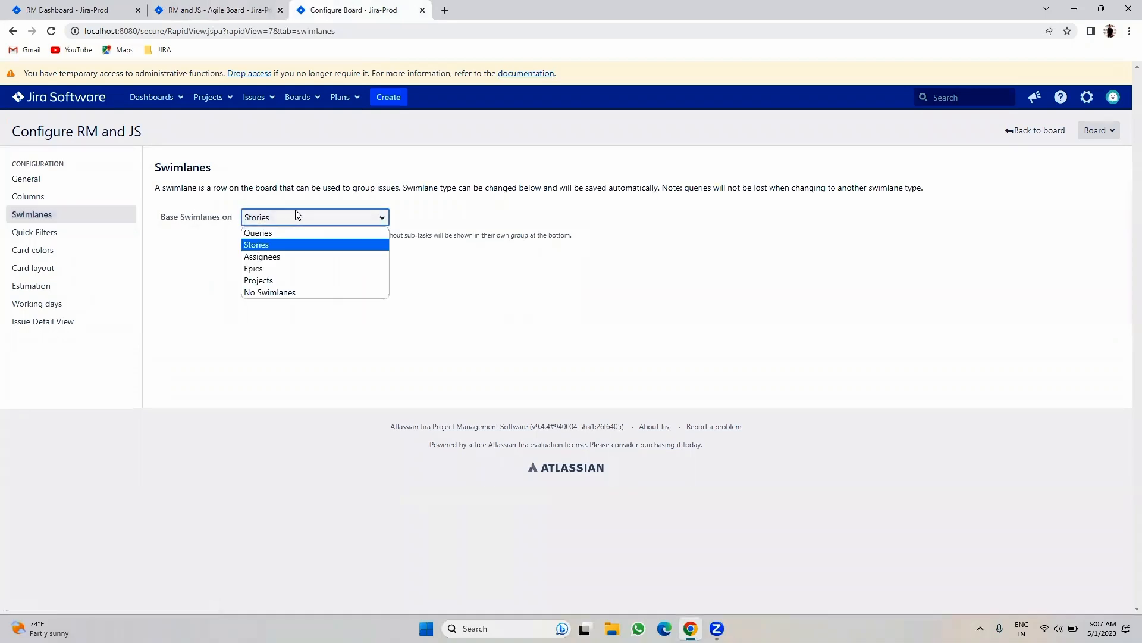
click(265, 257)
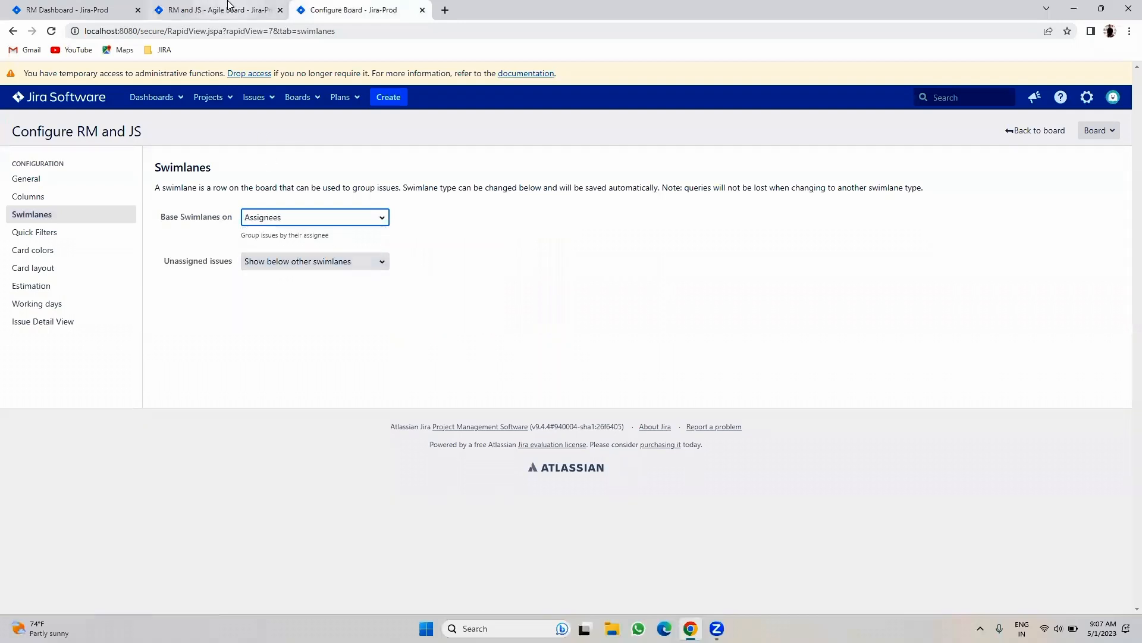
click(229, 9)
click(51, 30)
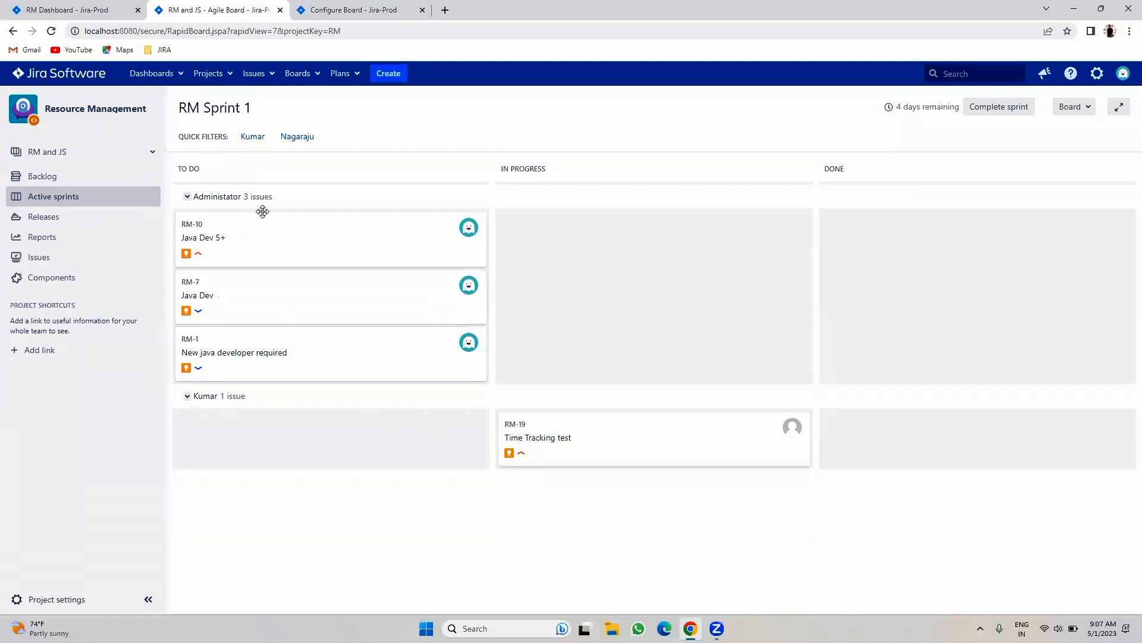
- Collapse and expand the assignee swimlanes, then drag RM-10 Java Dev 5+ into In Progress
double_click(192, 196)
double_click(191, 398)
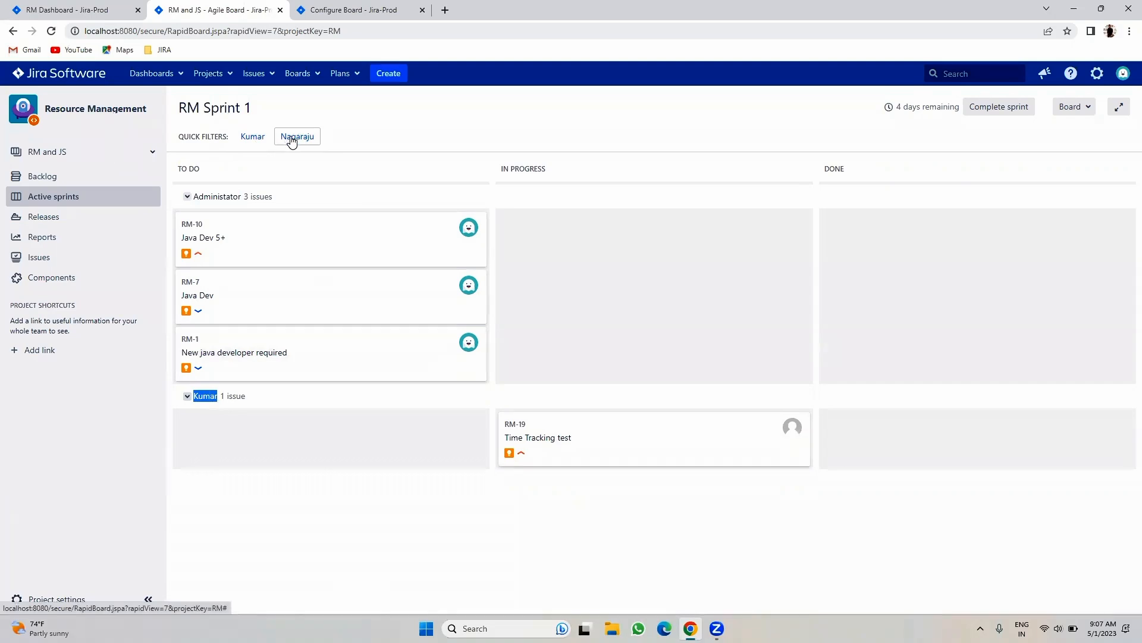
click(186, 199)
click(186, 200)
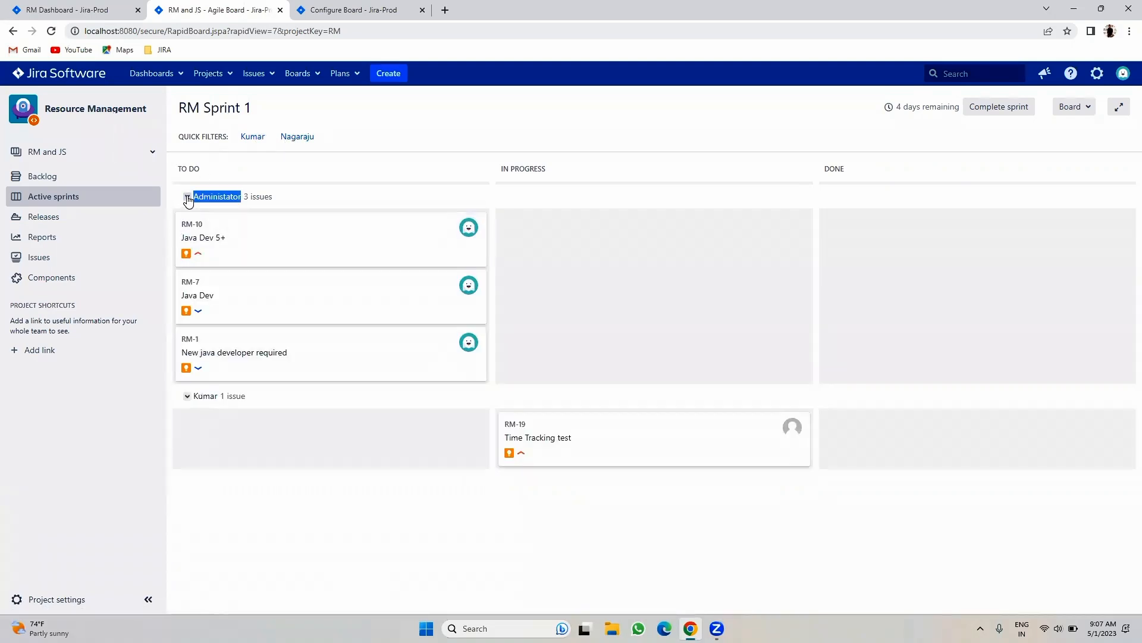
click(188, 200)
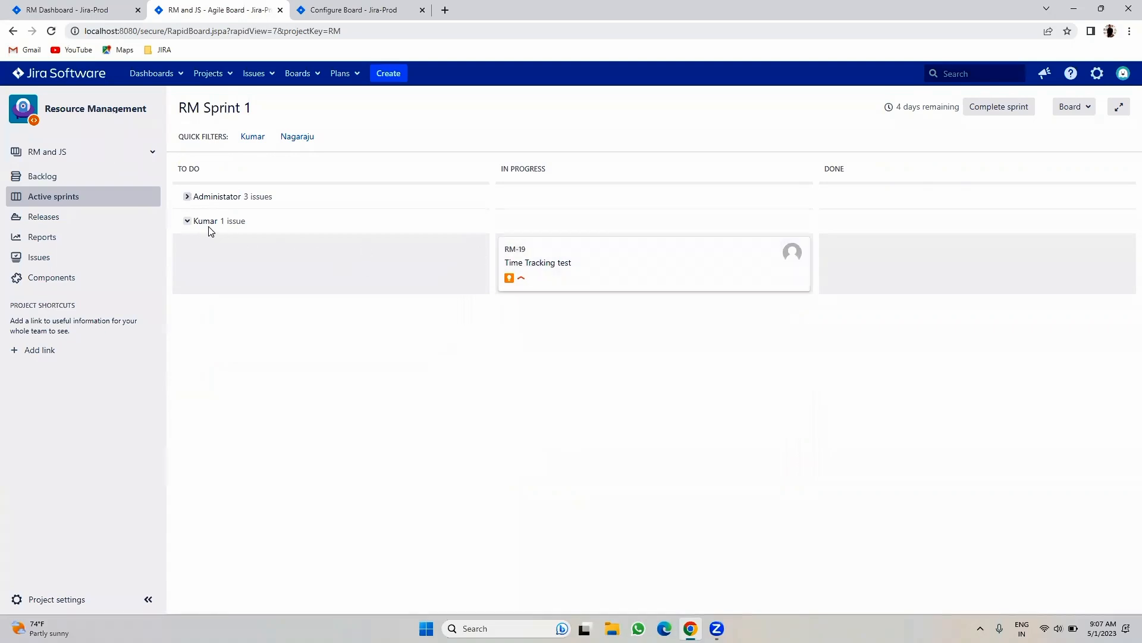
click(188, 223)
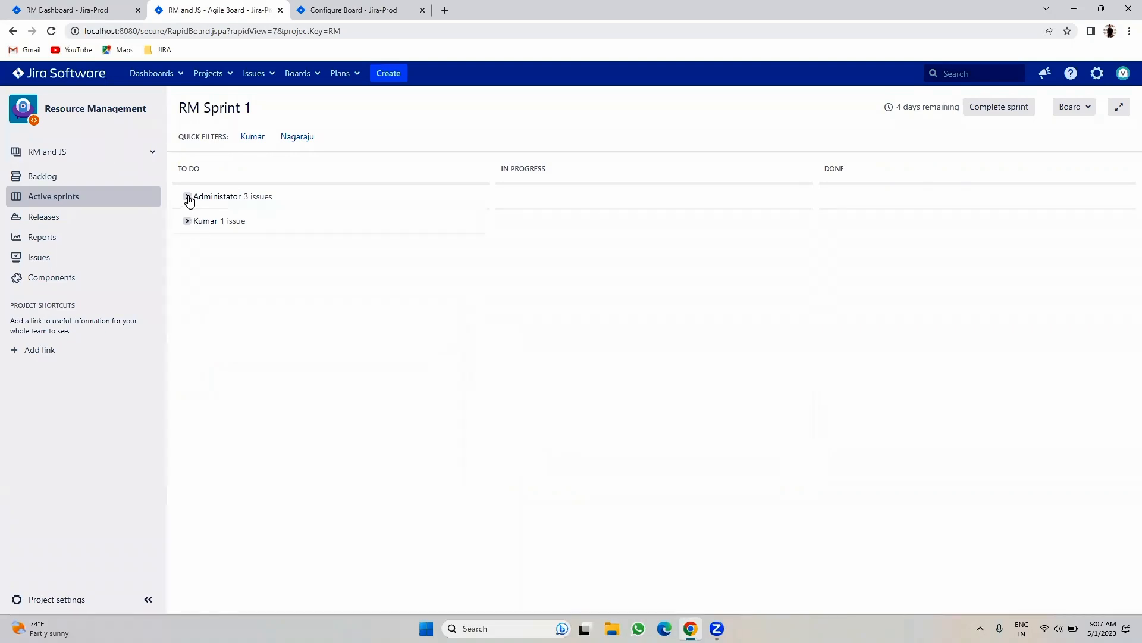
click(186, 197)
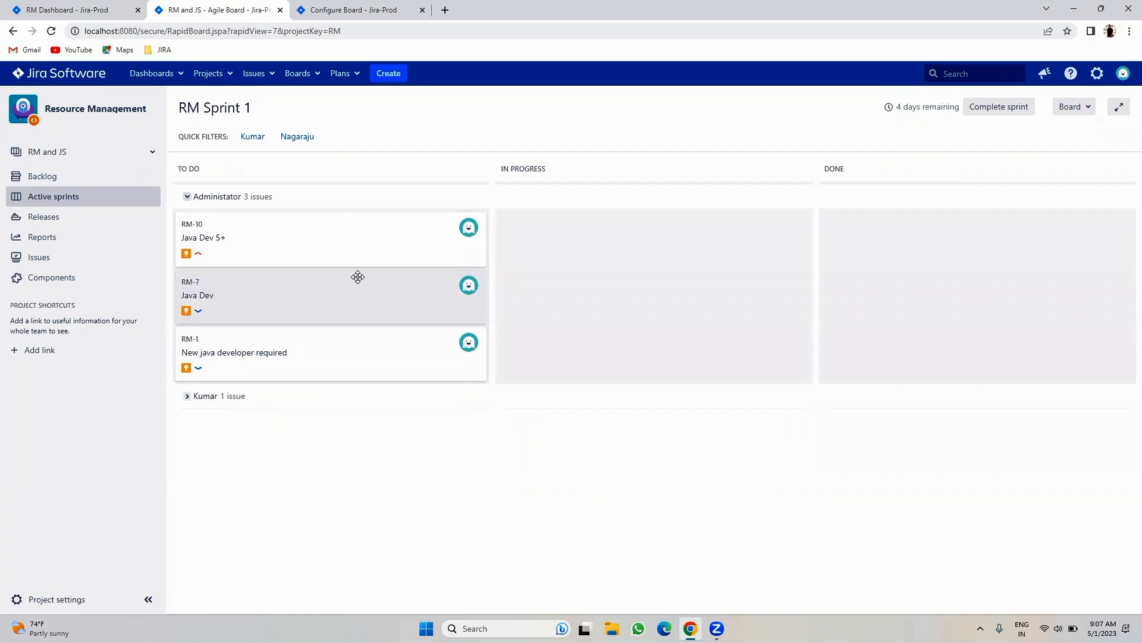
drag(344, 250, 641, 254)
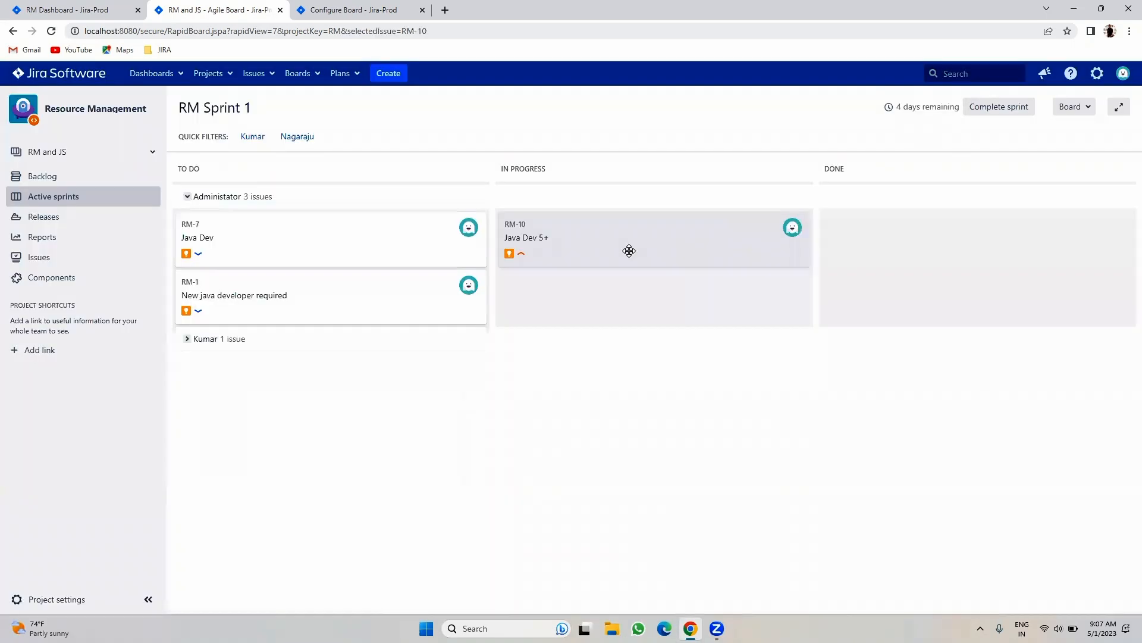
- Change Base Swimlanes on from Assignees to Queries, then open RM-7 Java Dev's details on the board
click(351, 9)
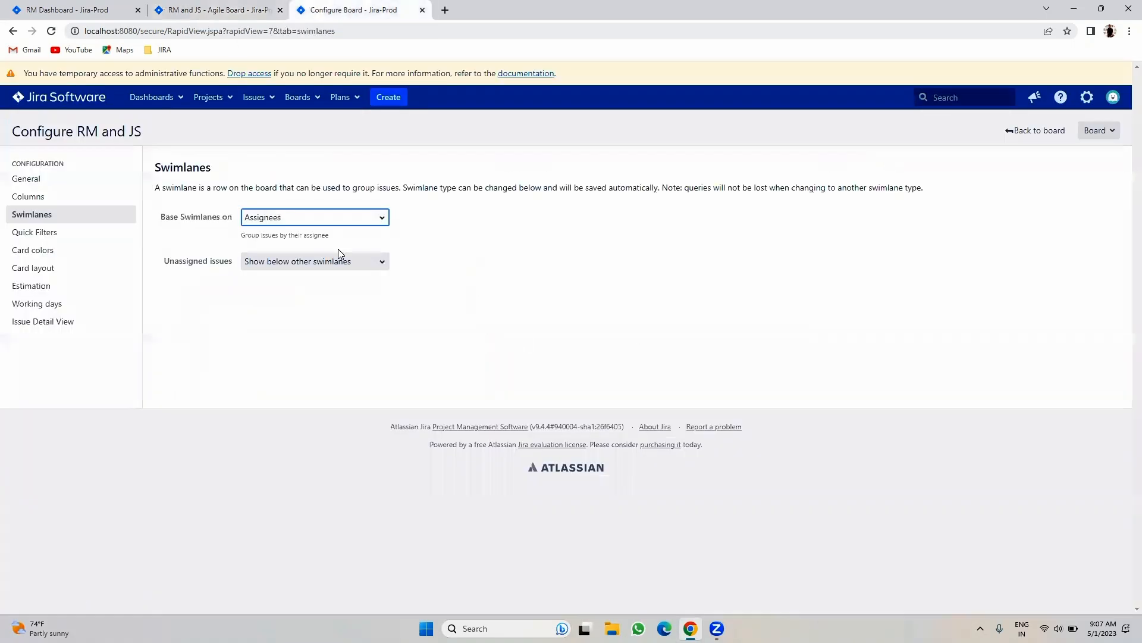
click(315, 218)
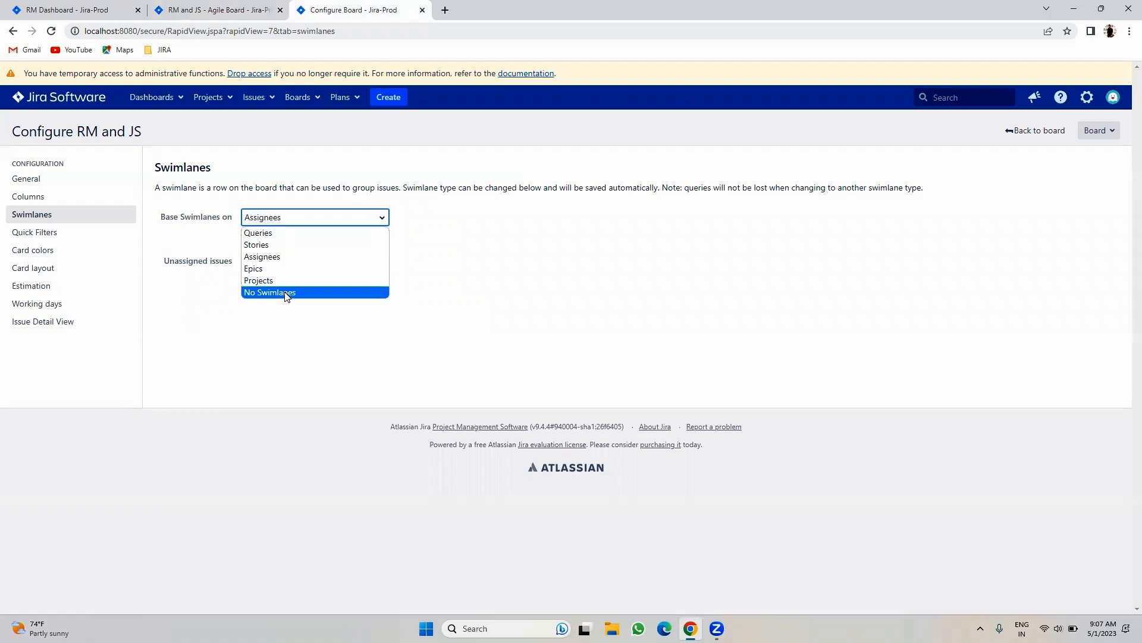
click(286, 233)
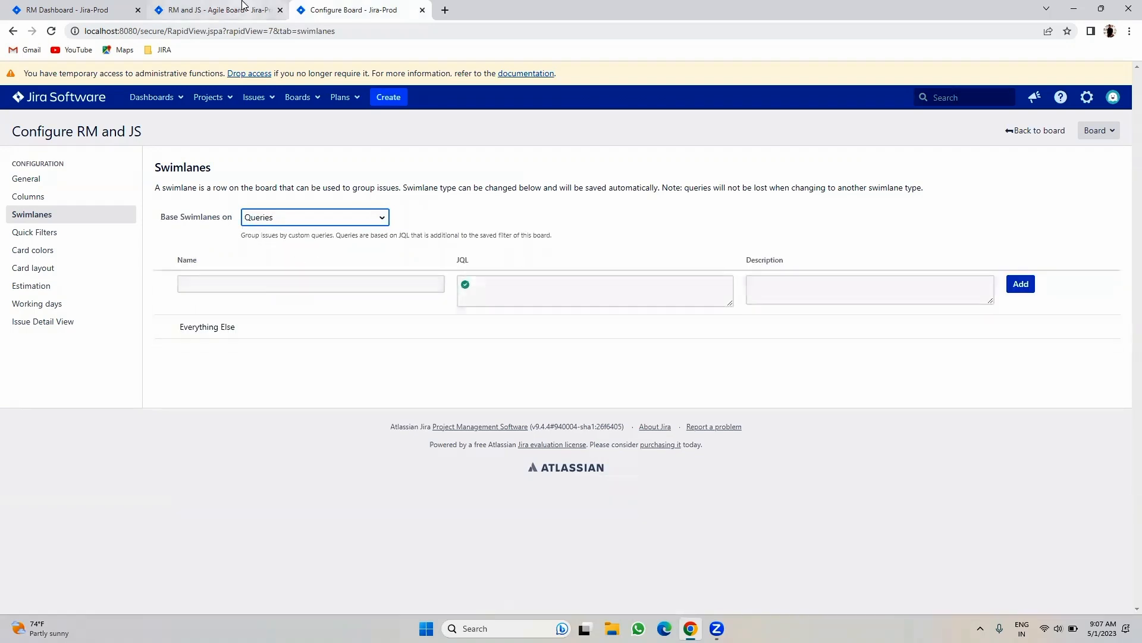
click(214, 9)
click(238, 240)
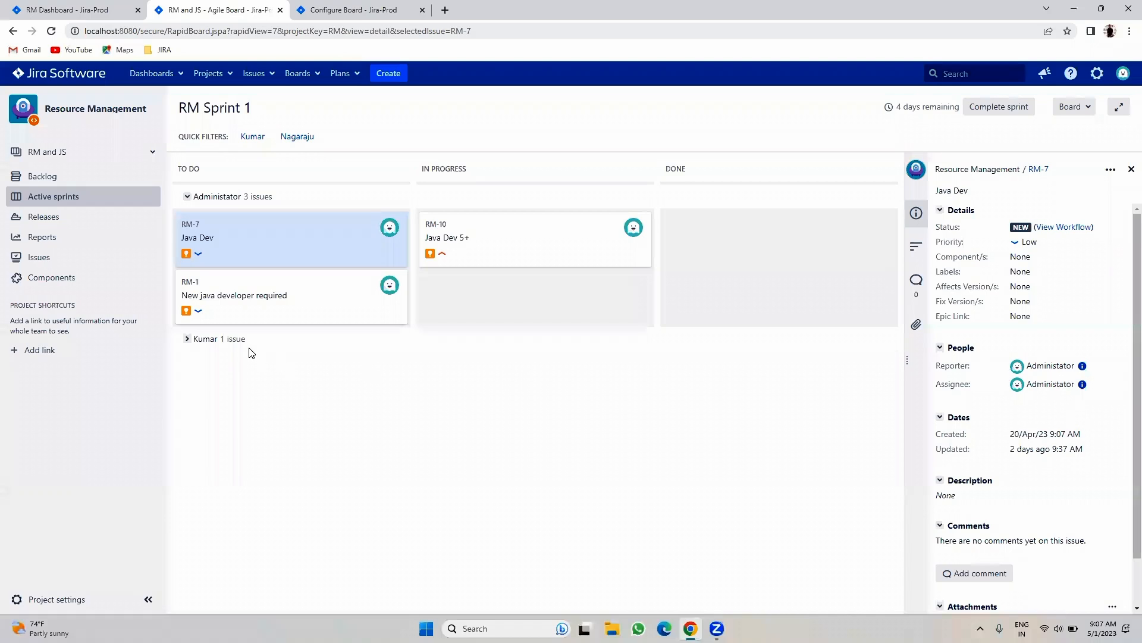
- Review the details of RM-10, RM-19 Time Tracking test and RM-7 Java Dev on the board
click(501, 224)
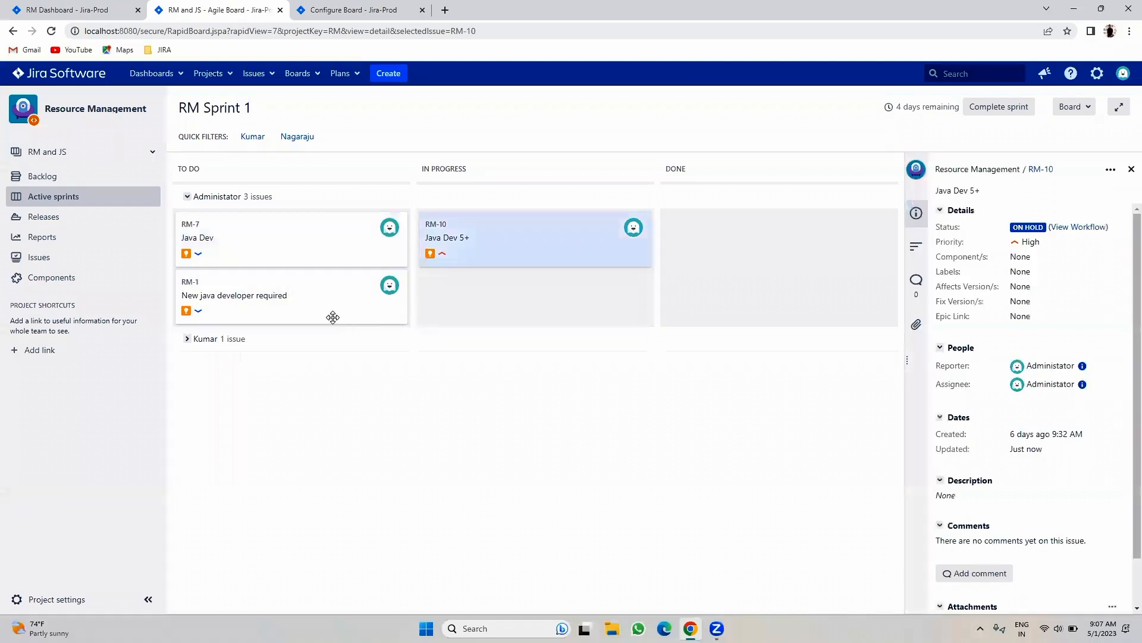
click(186, 338)
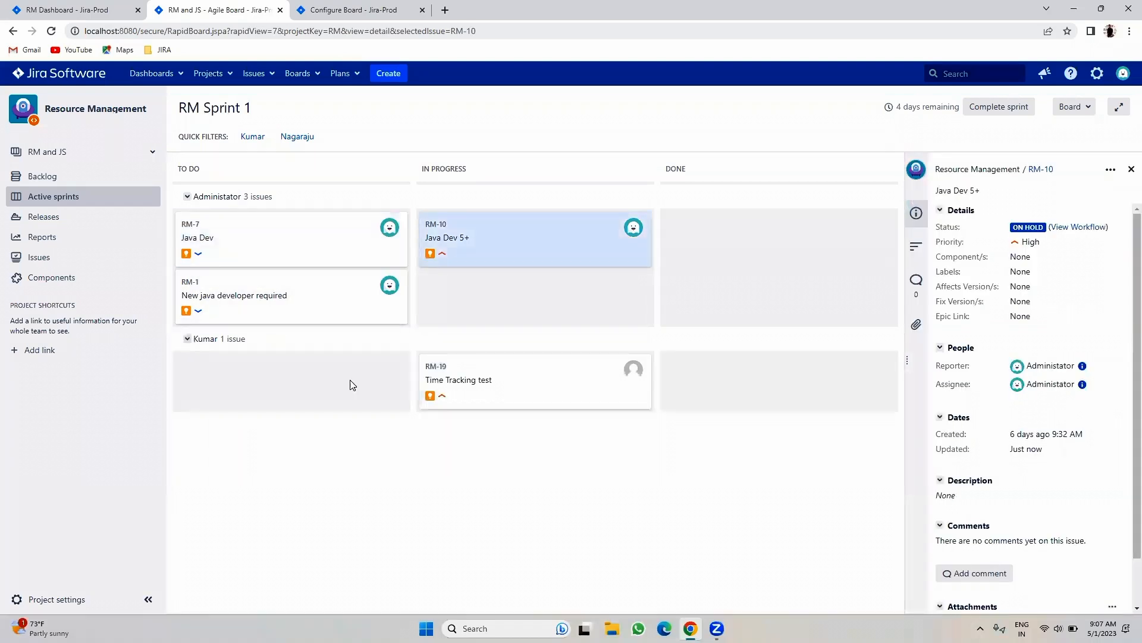
click(525, 381)
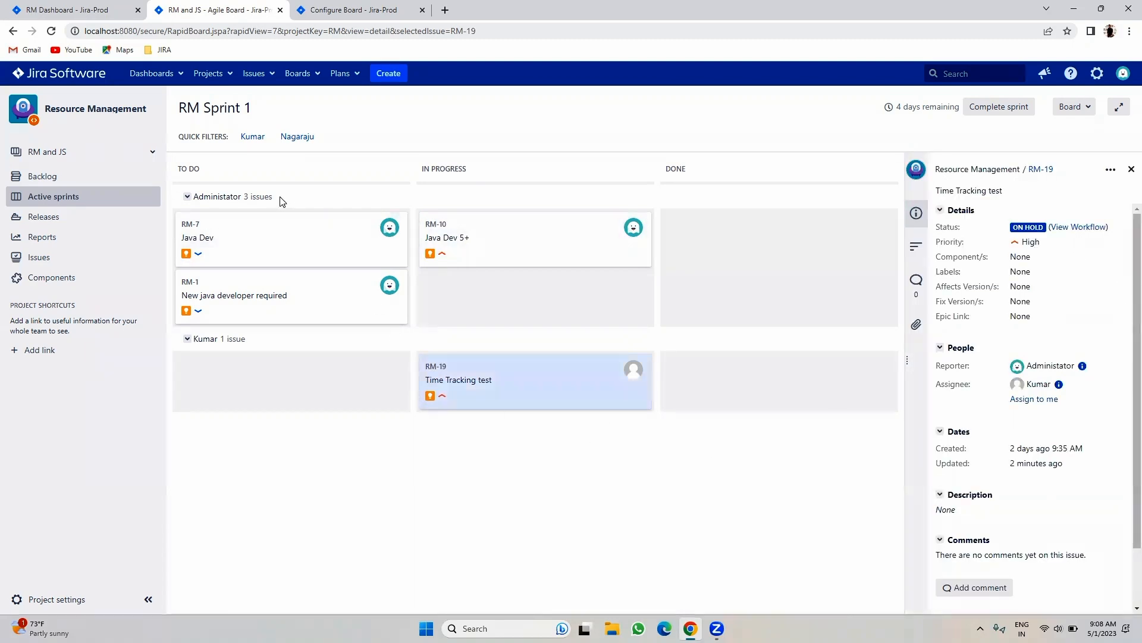
click(280, 233)
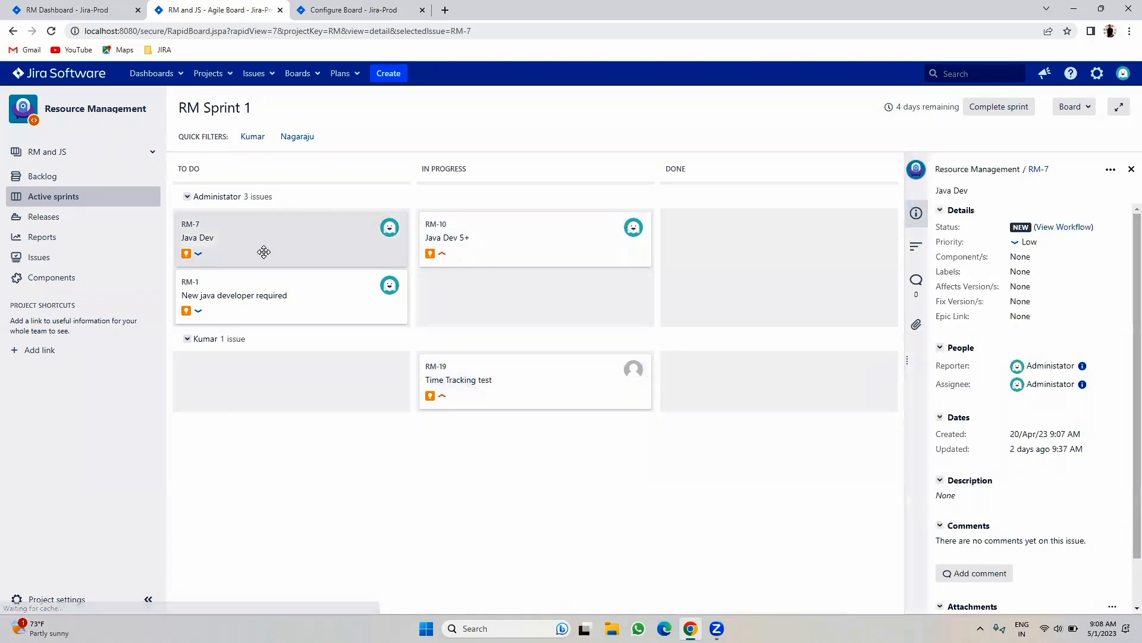
triple_click(1027, 244)
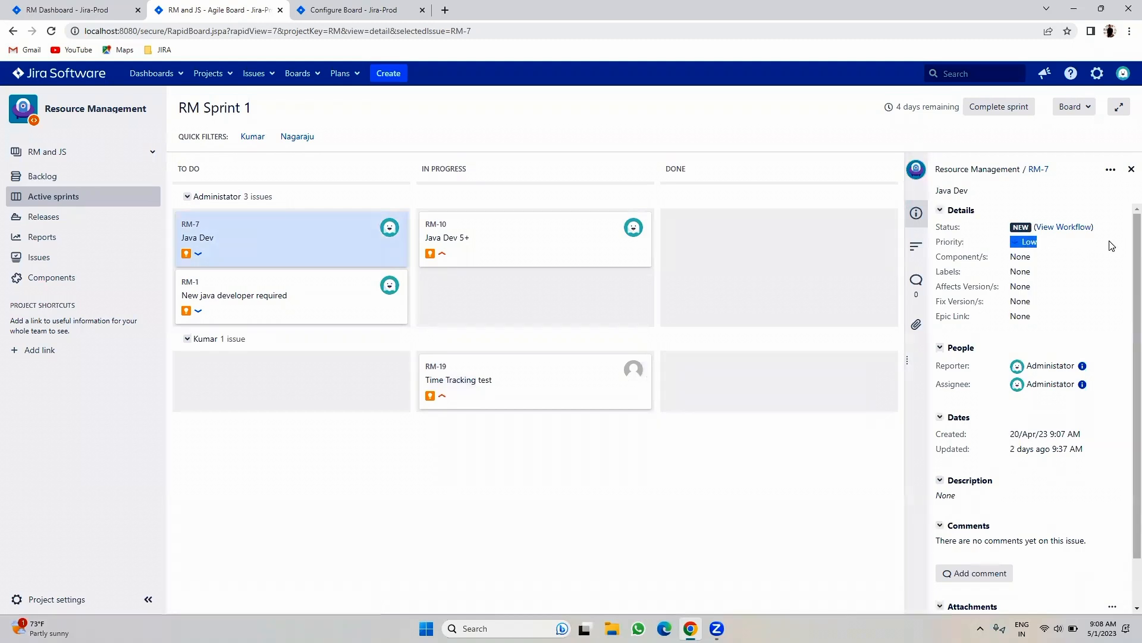
- Open RM-7 in a new tab, start then cancel an edit, and close the tab
right_click(263, 229)
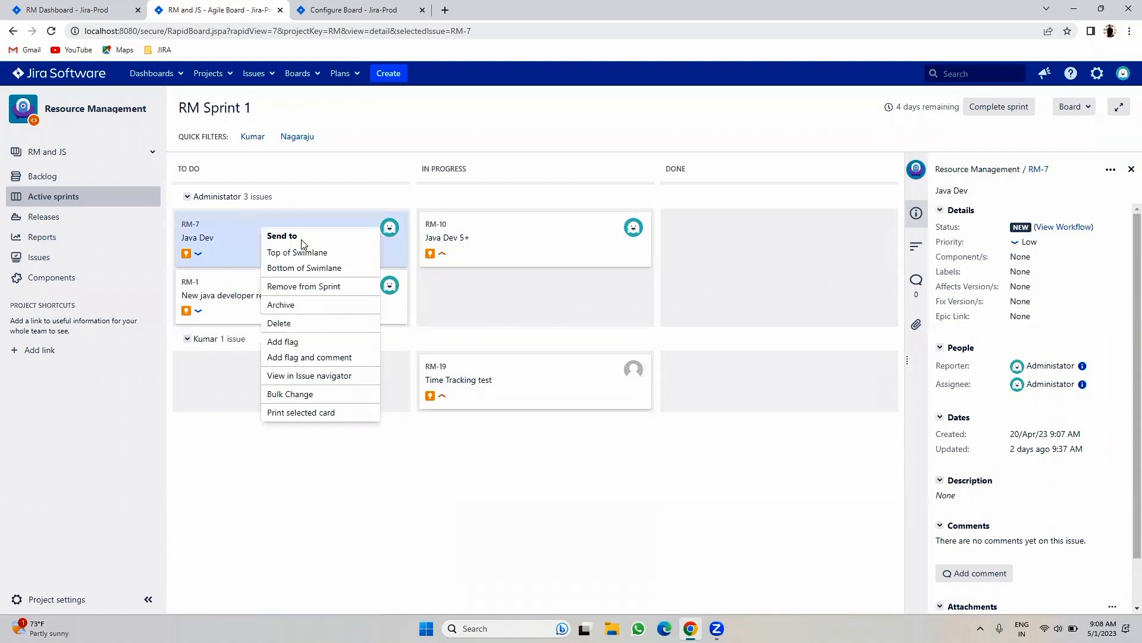
right_click(1032, 173)
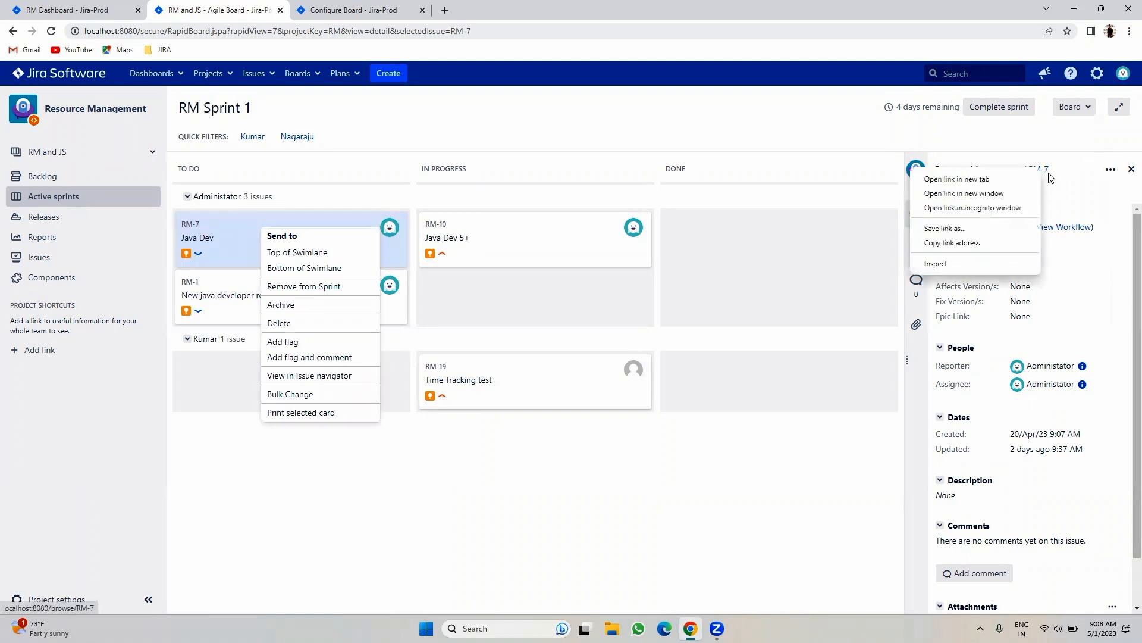
click(1031, 180)
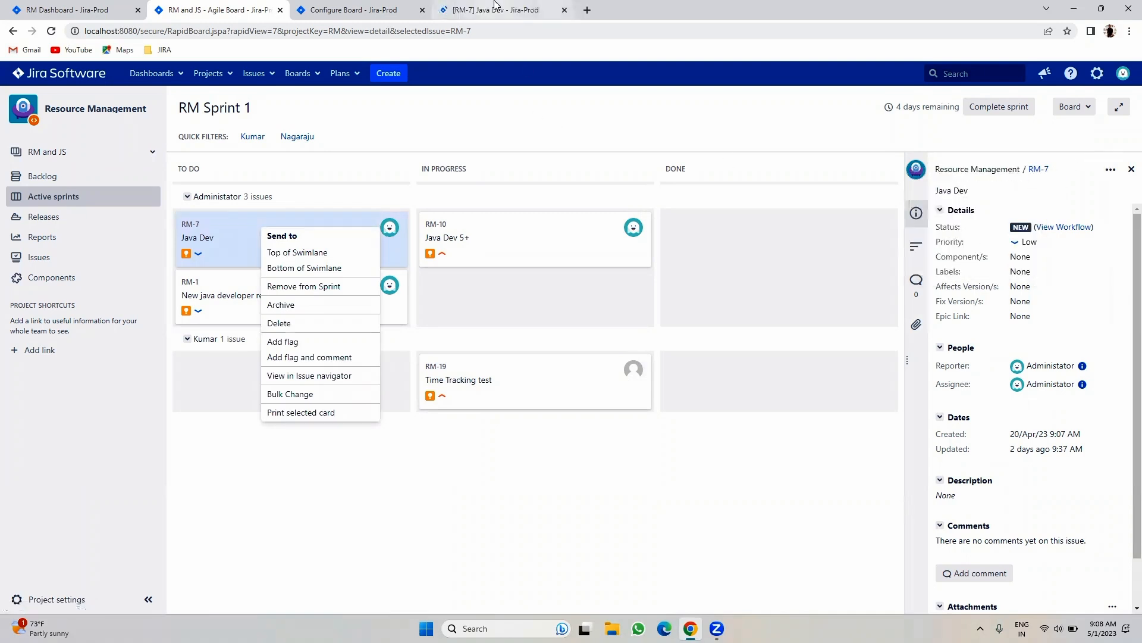
click(476, 9)
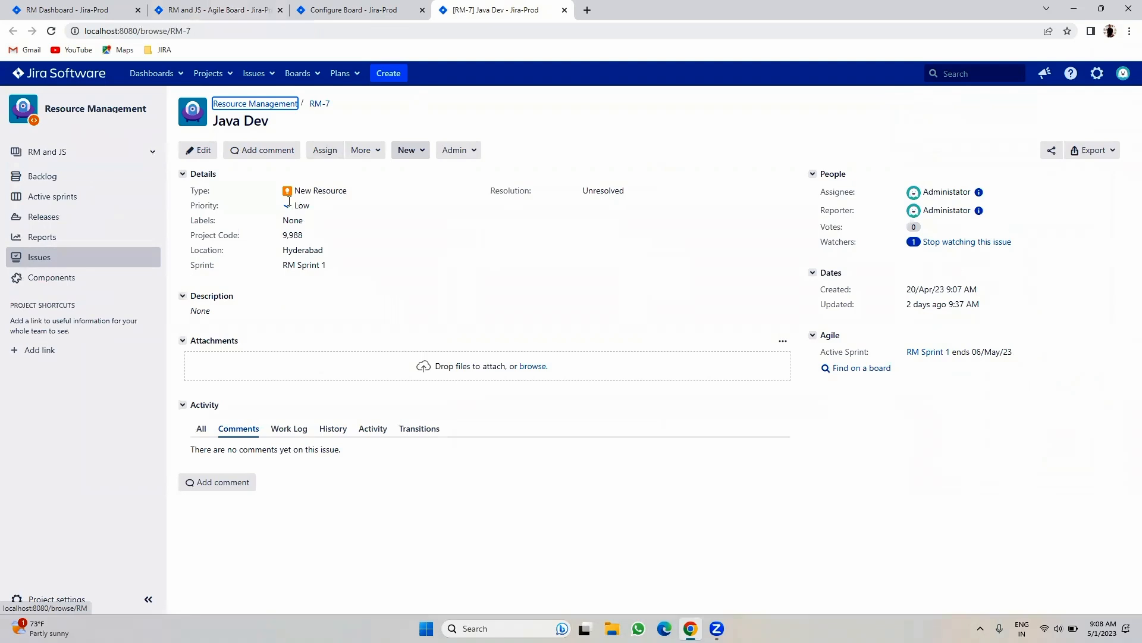
click(198, 151)
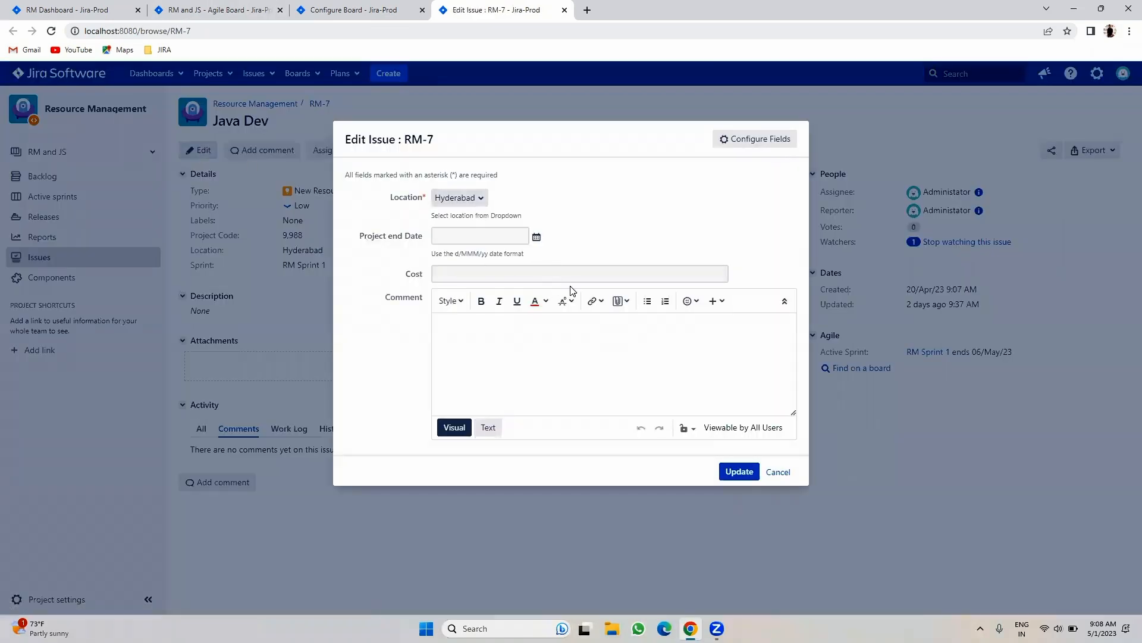
click(776, 472)
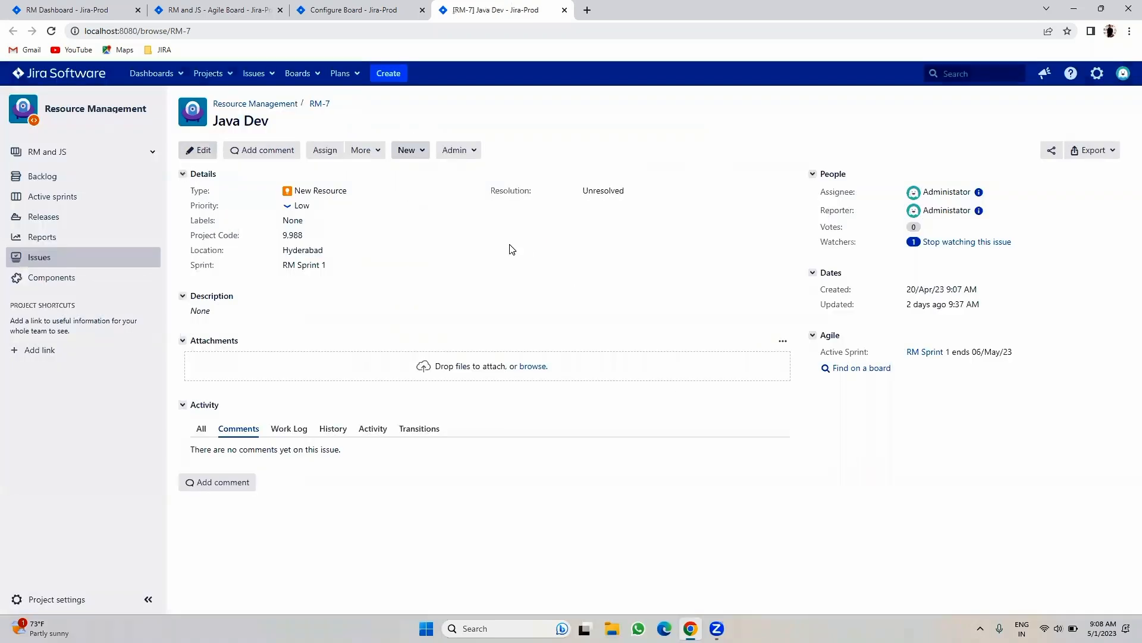
click(564, 9)
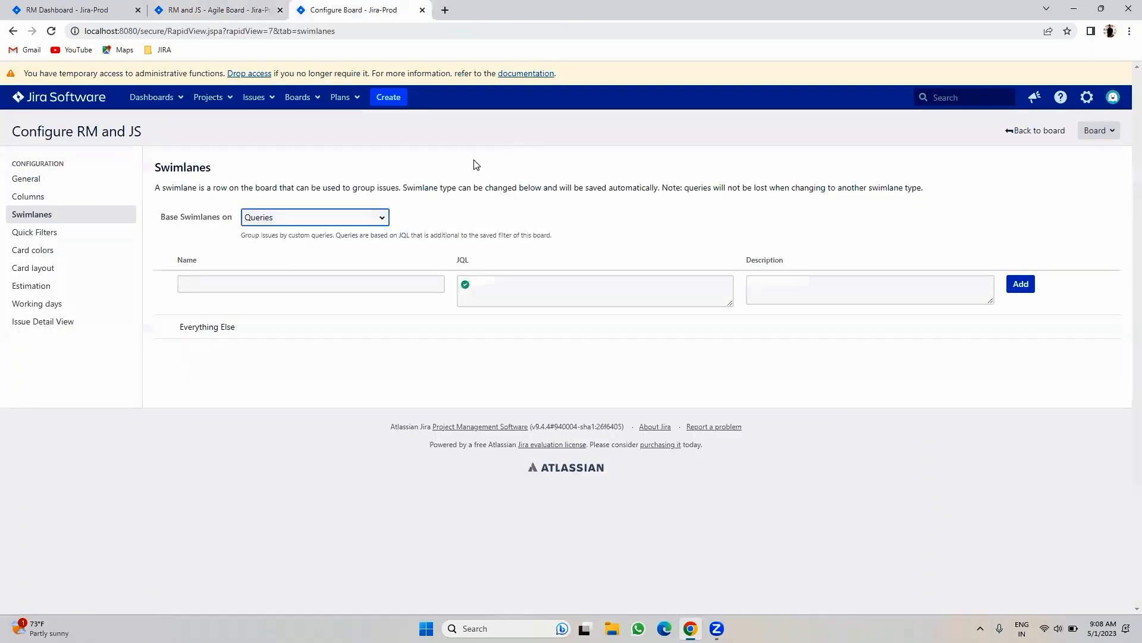
- Keep the board's swimlanes based on Queries in the swimlane settings
click(244, 10)
click(333, 10)
click(273, 218)
click(198, 284)
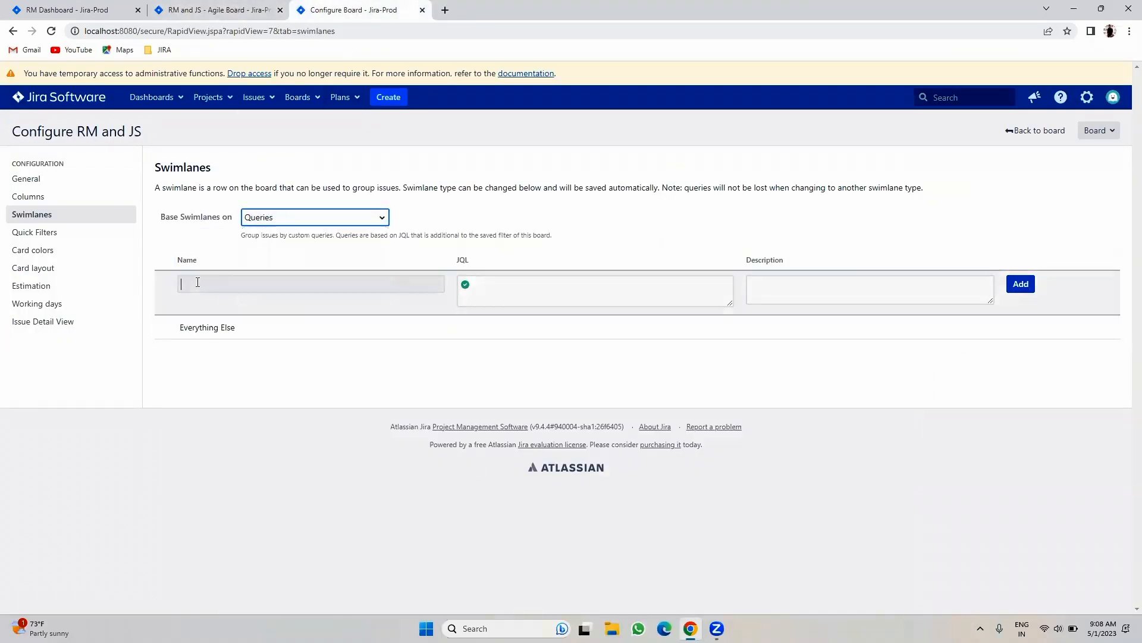
- Add a High swimlane with JQL 'Priority = High' and reload the sprint board
click(197, 282)
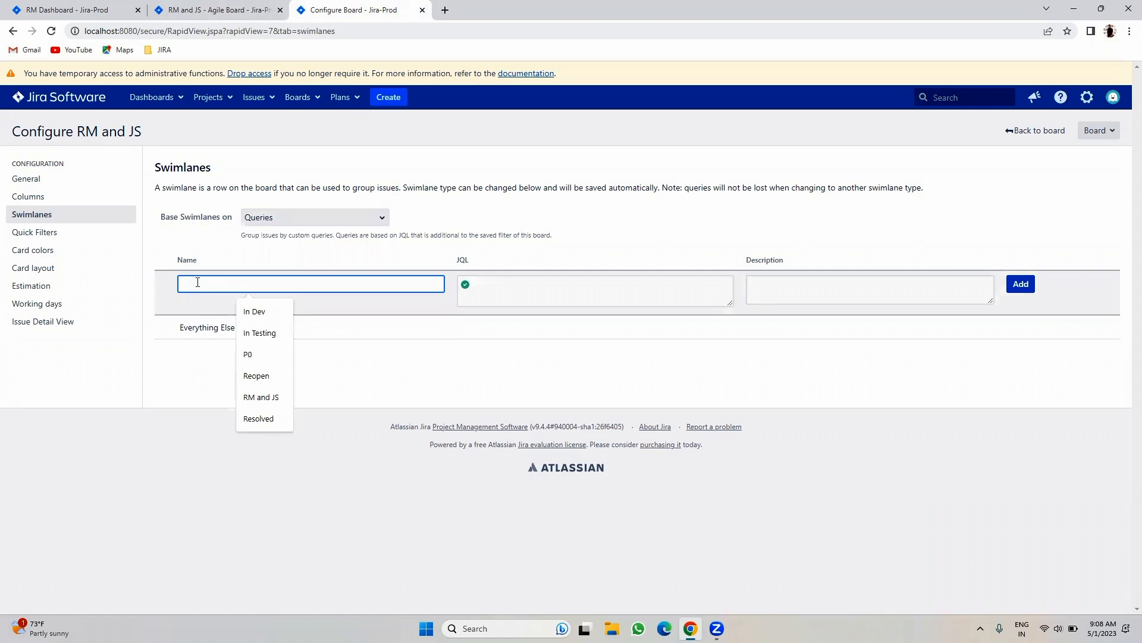
text(High)
click(502, 280)
text(Pri)
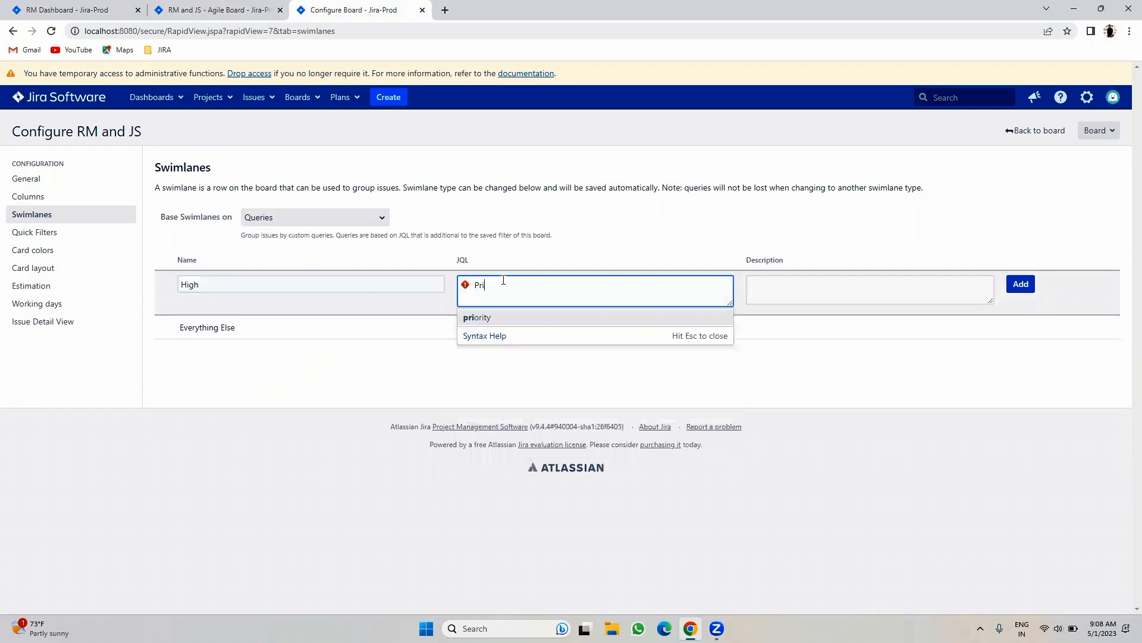
text(ority = High)
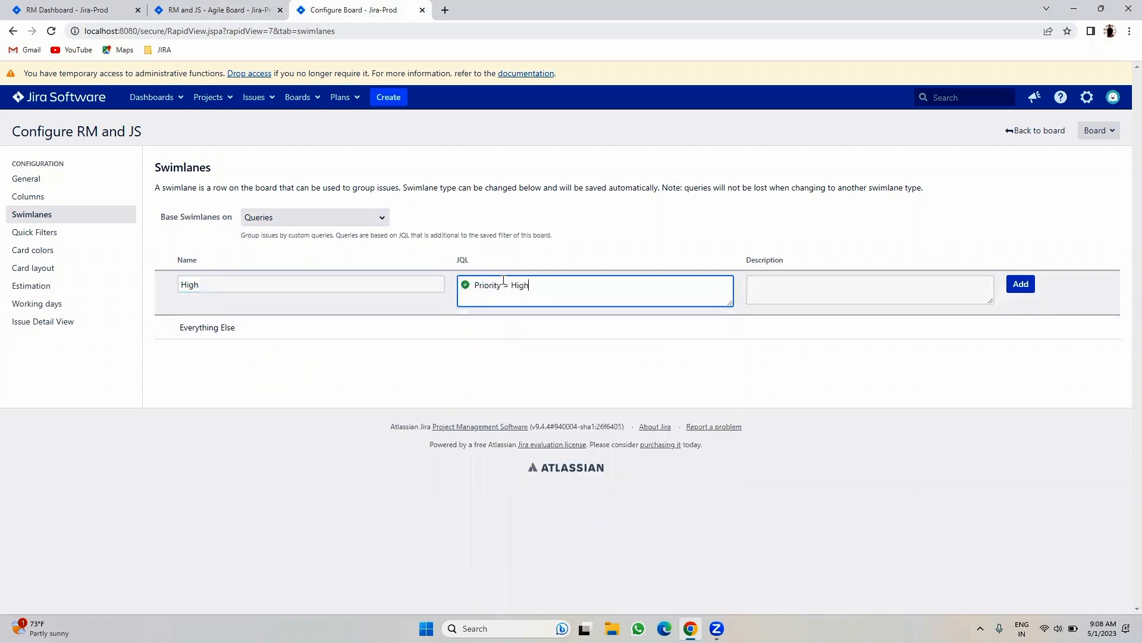
click(536, 317)
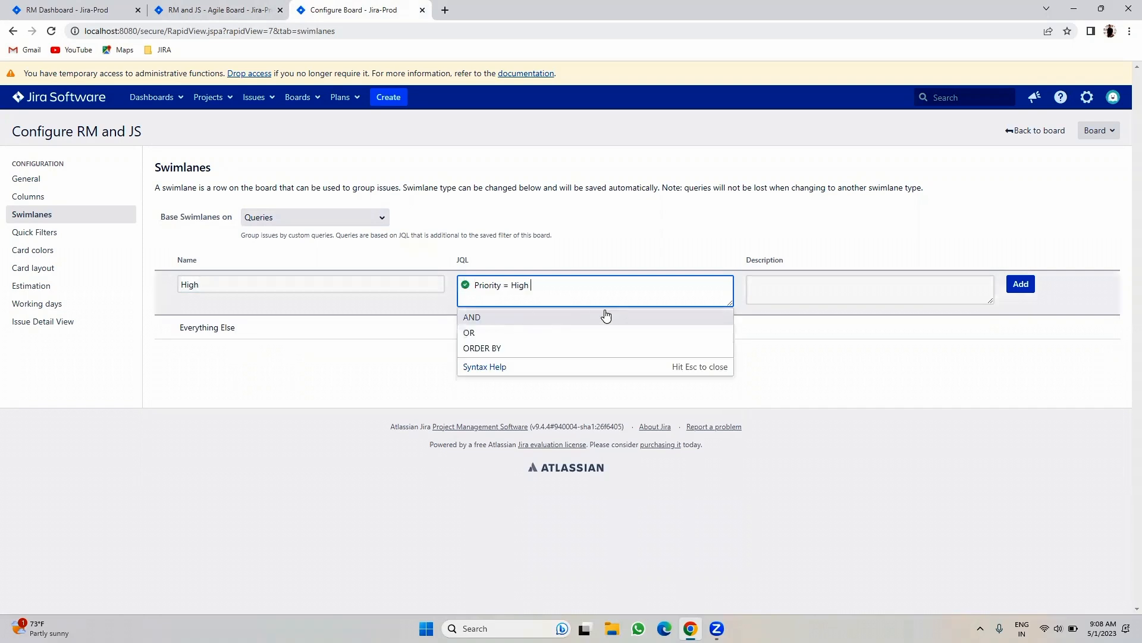
click(1021, 285)
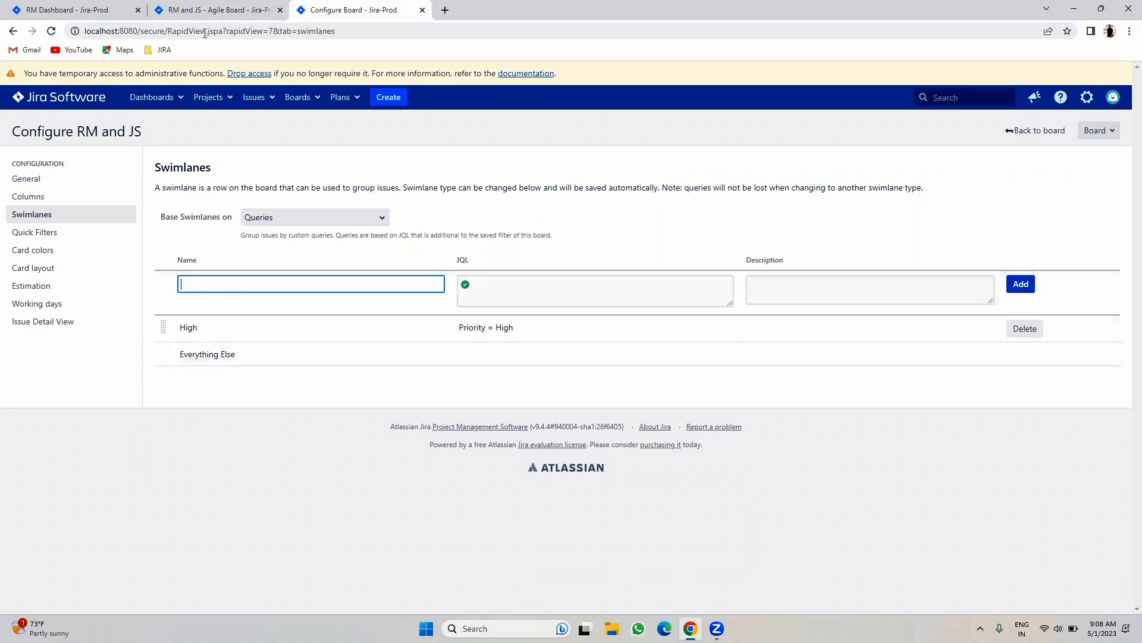
click(208, 7)
click(51, 31)
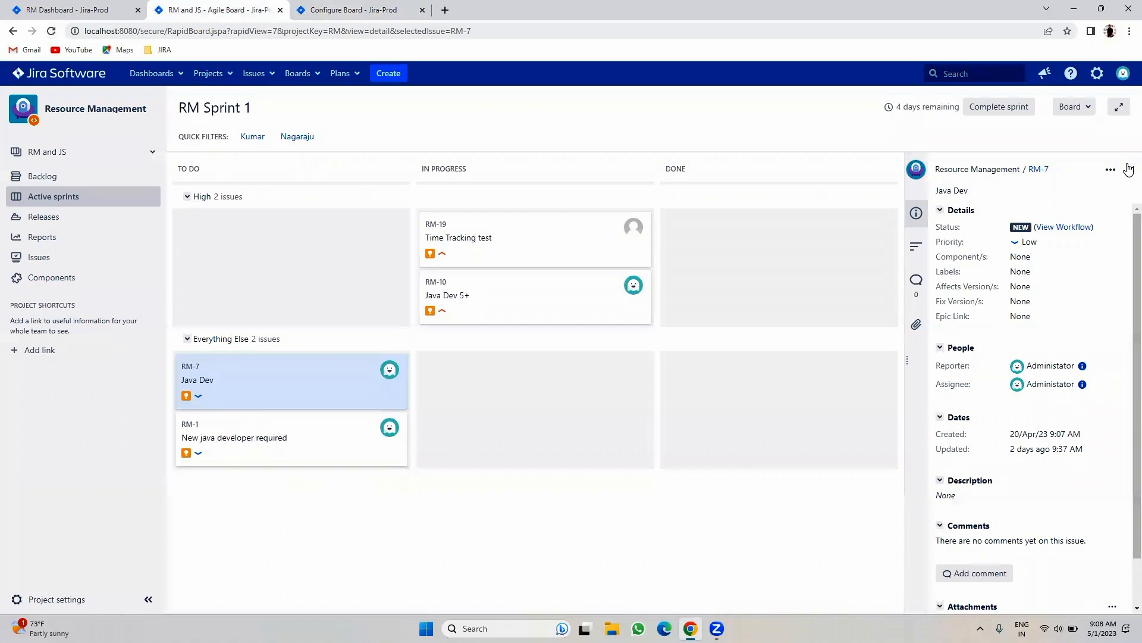
- Close the RM-7 details and collapse, then re-expand, the Everything Else swimlane
click(1131, 170)
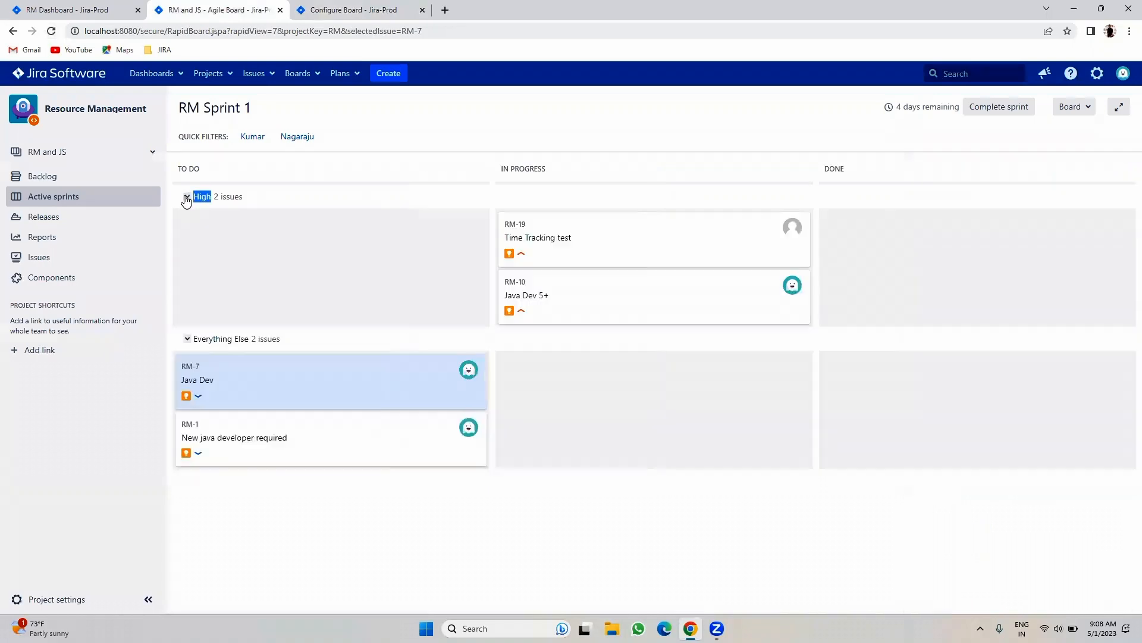
click(187, 339)
click(187, 338)
- Apply the second person's quick filter so only RM-10, RM-7 and RM-1 show
click(255, 140)
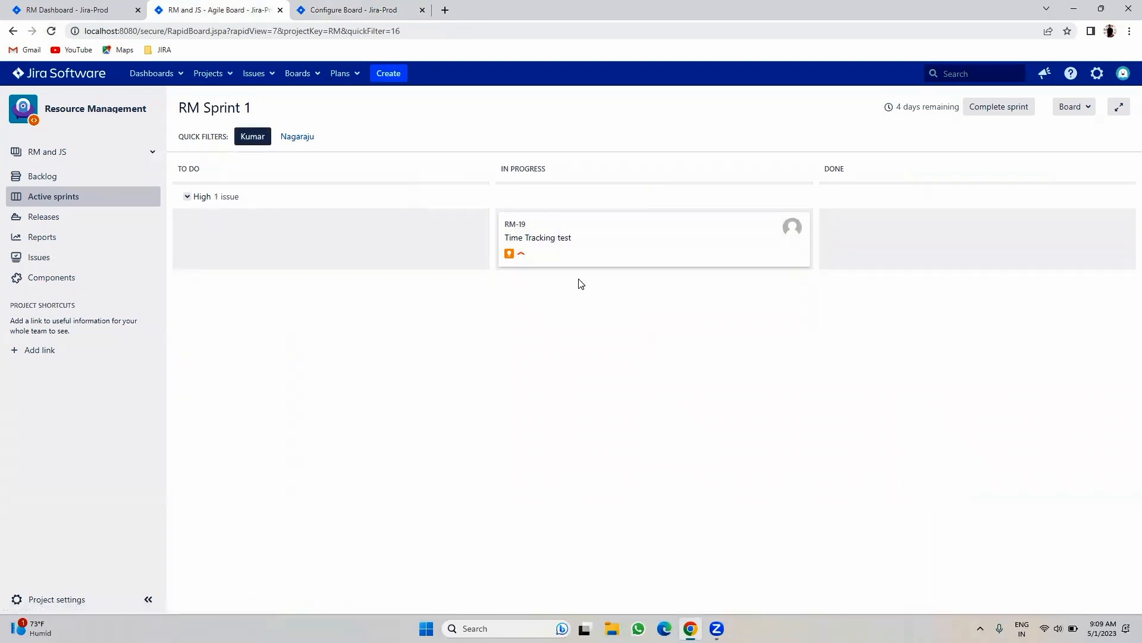
click(251, 136)
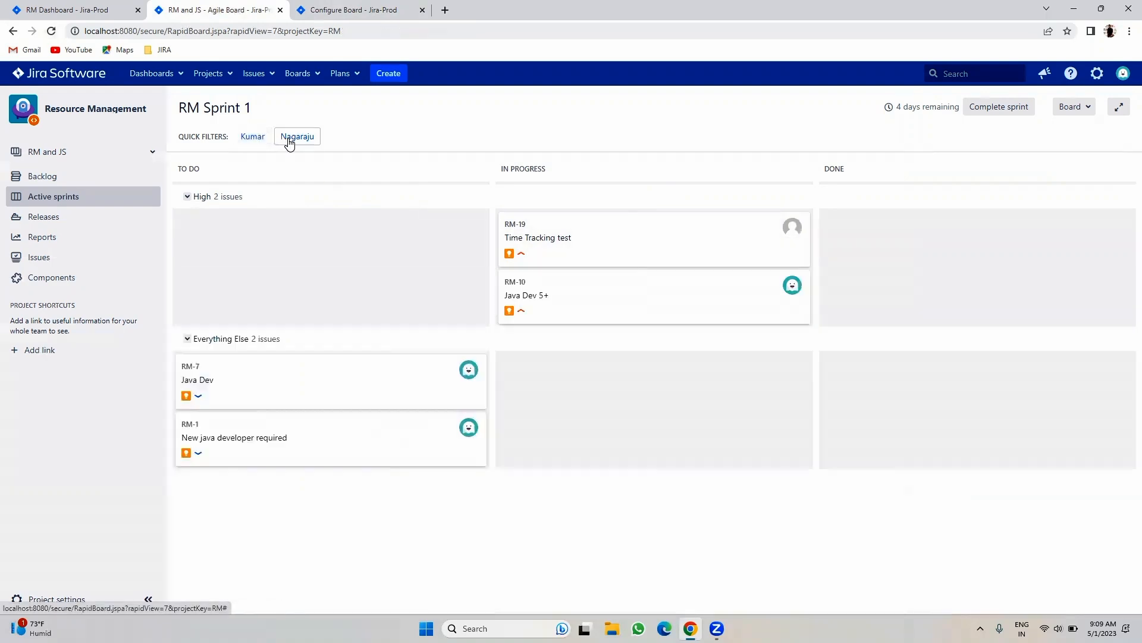
click(289, 140)
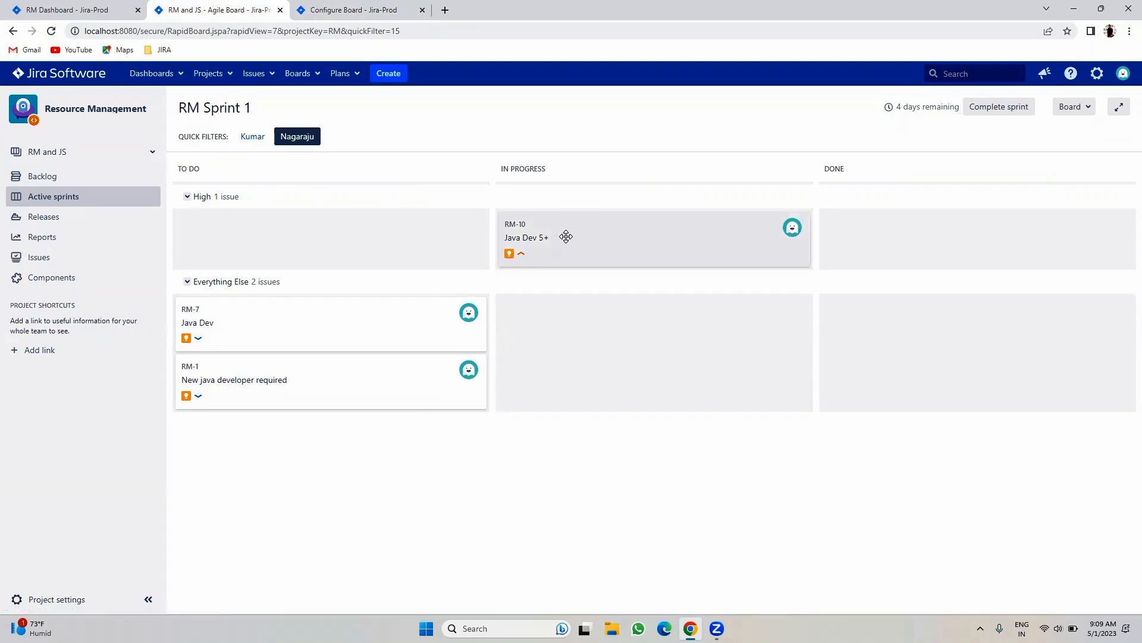
double_click(188, 283)
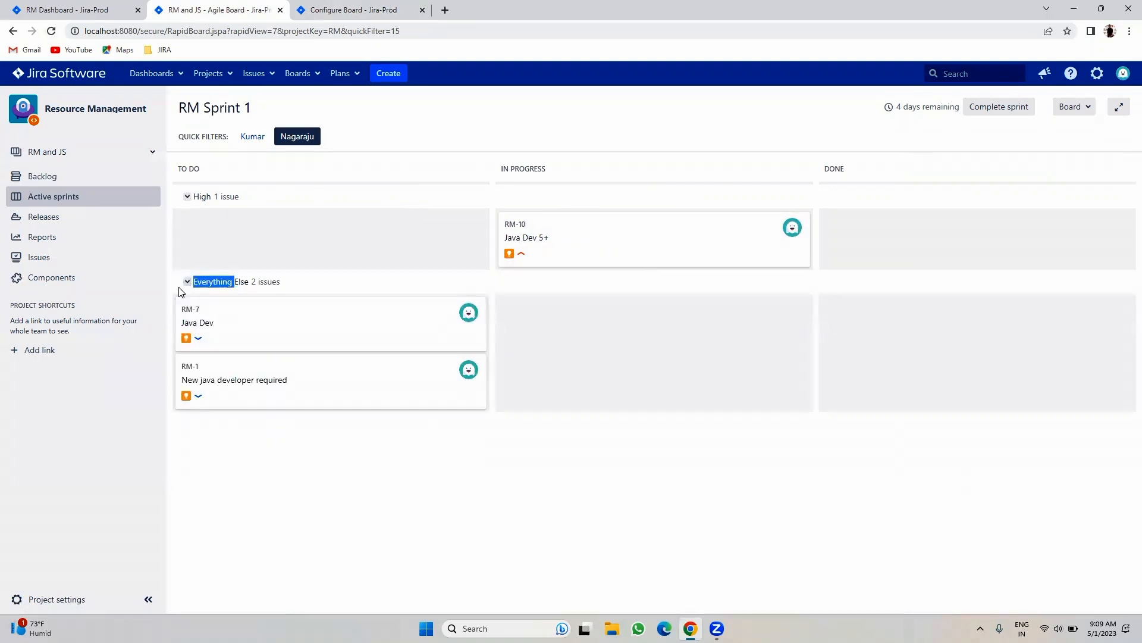
double_click(186, 197)
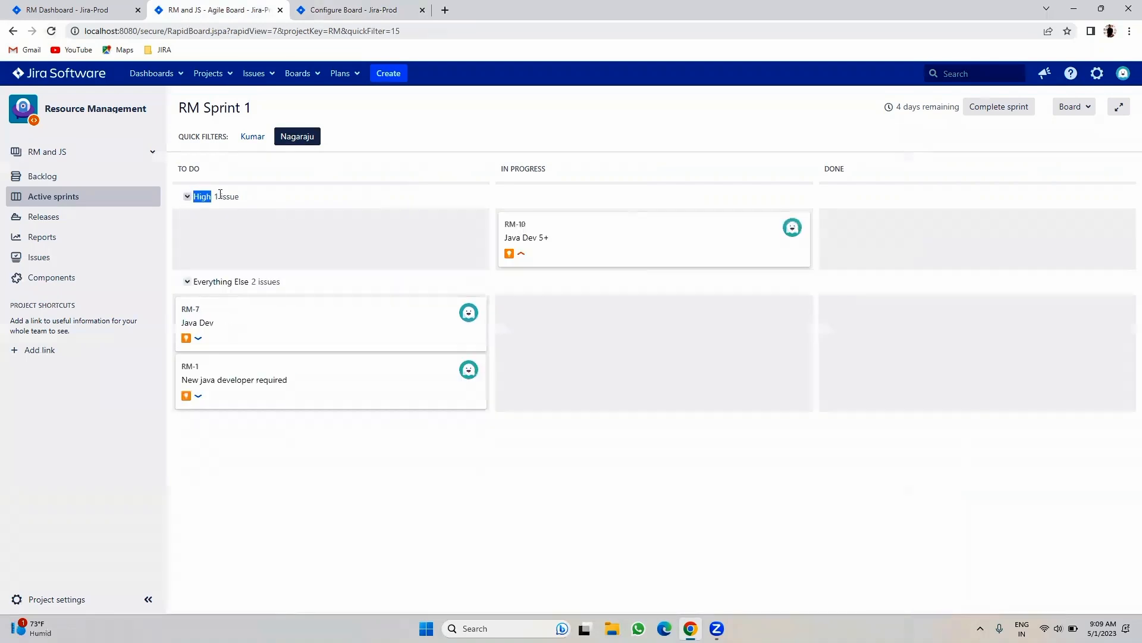
click(388, 498)
- Base card colours on Priorities, reload the sprint board and clear the person filter
click(396, 6)
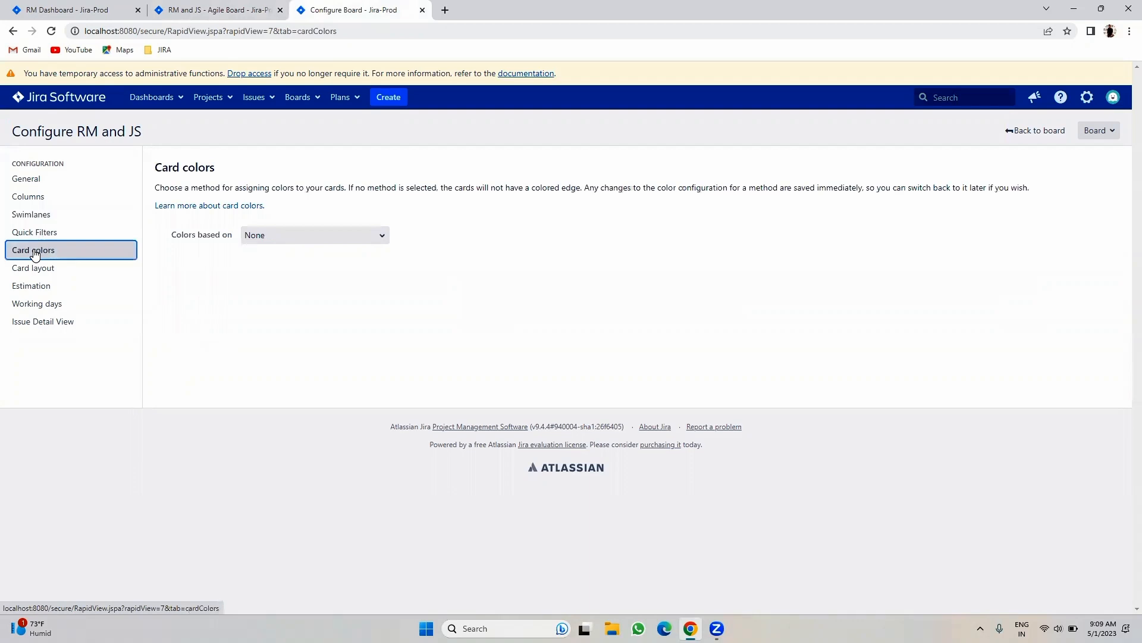
click(196, 9)
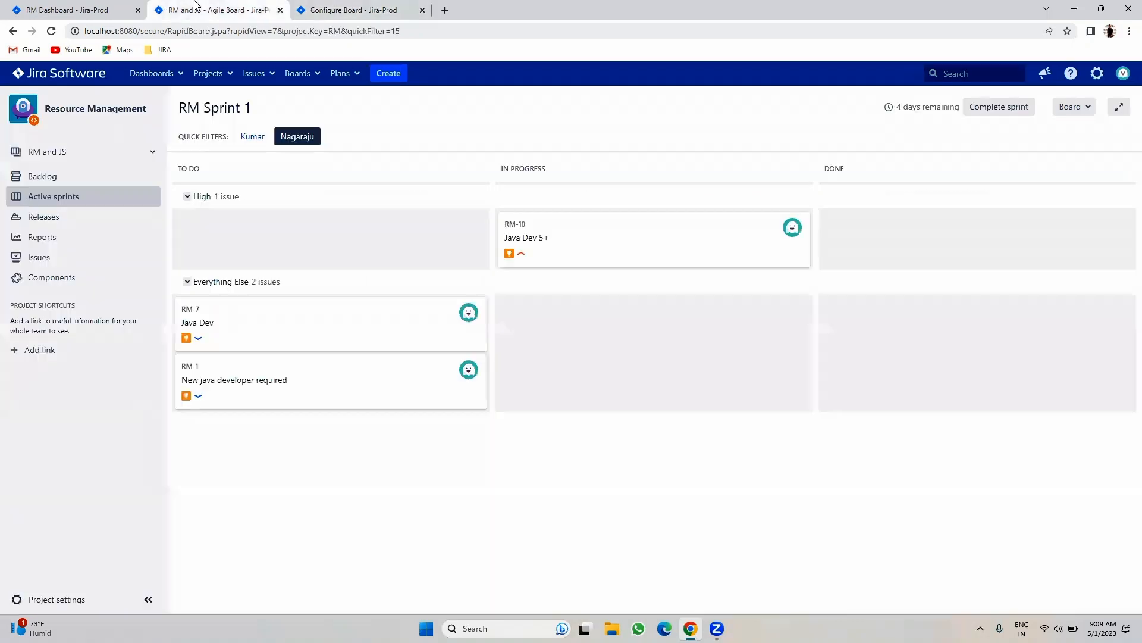
click(381, 6)
click(283, 238)
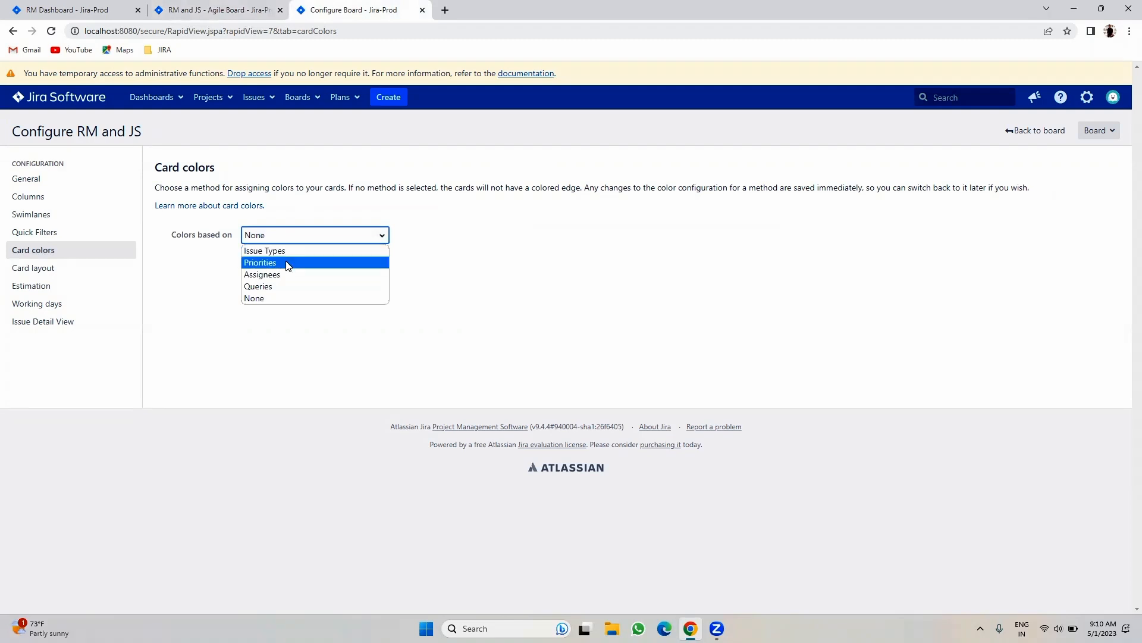
click(291, 263)
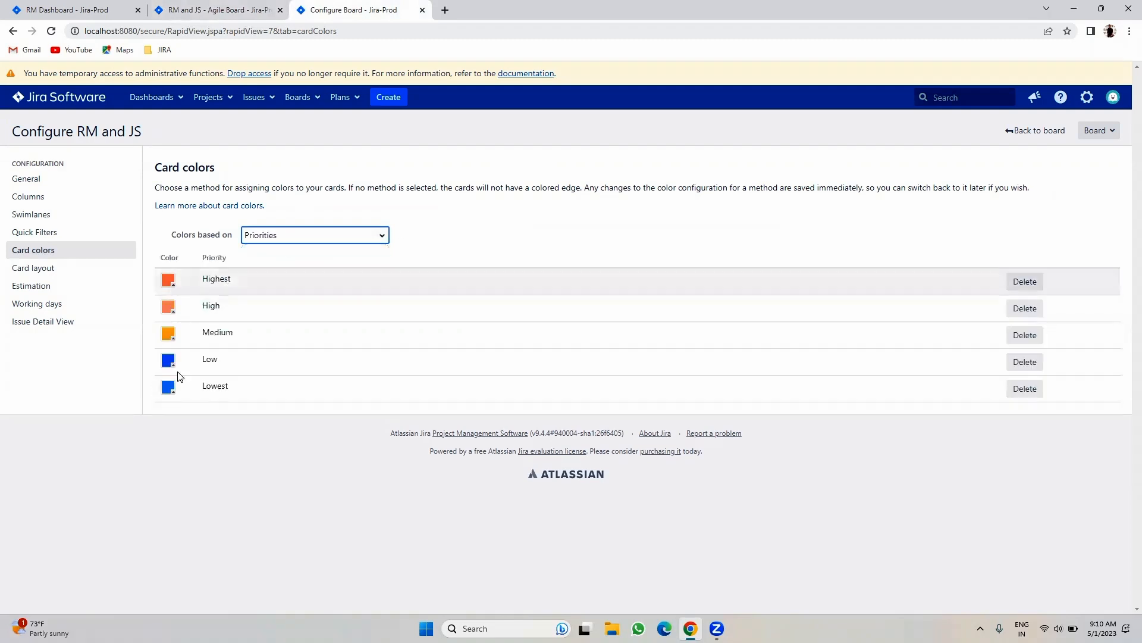
click(238, 10)
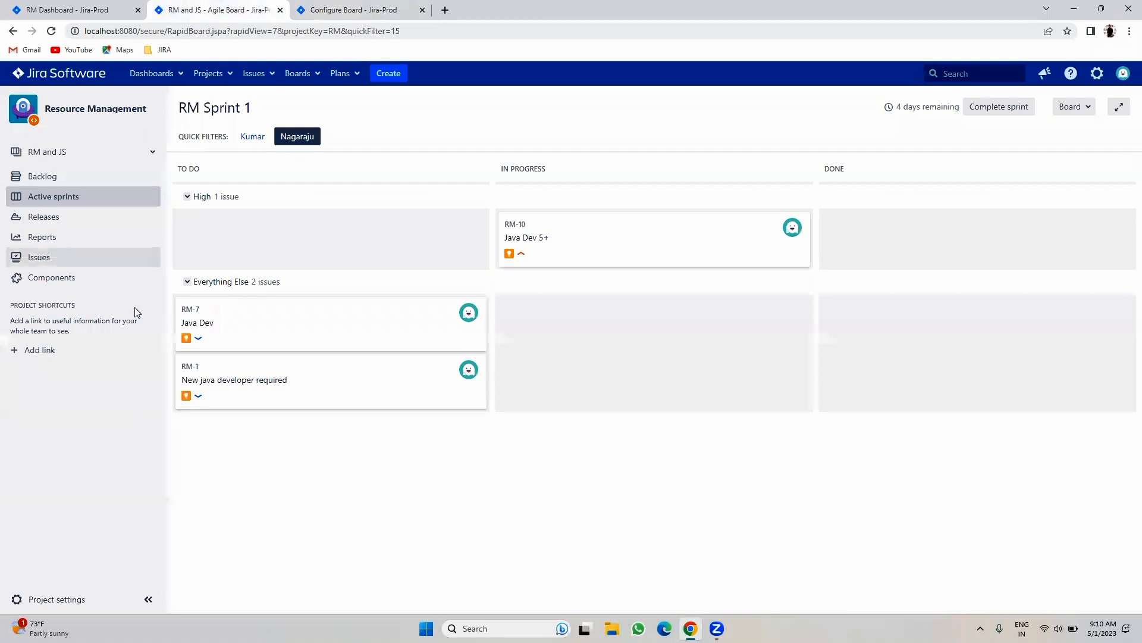
click(52, 31)
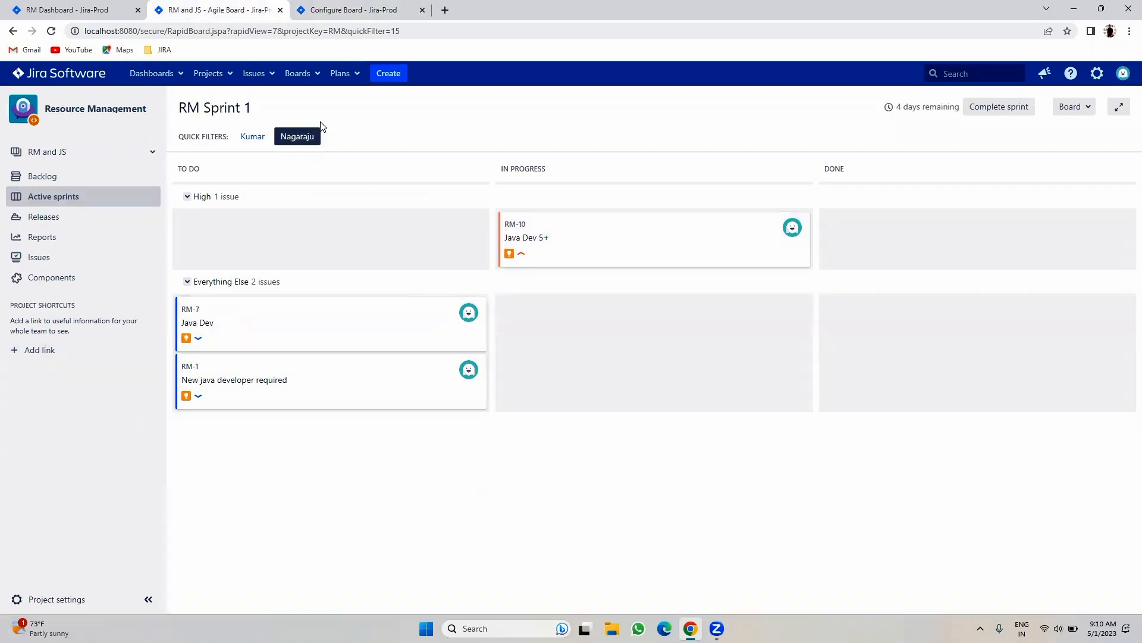
click(301, 140)
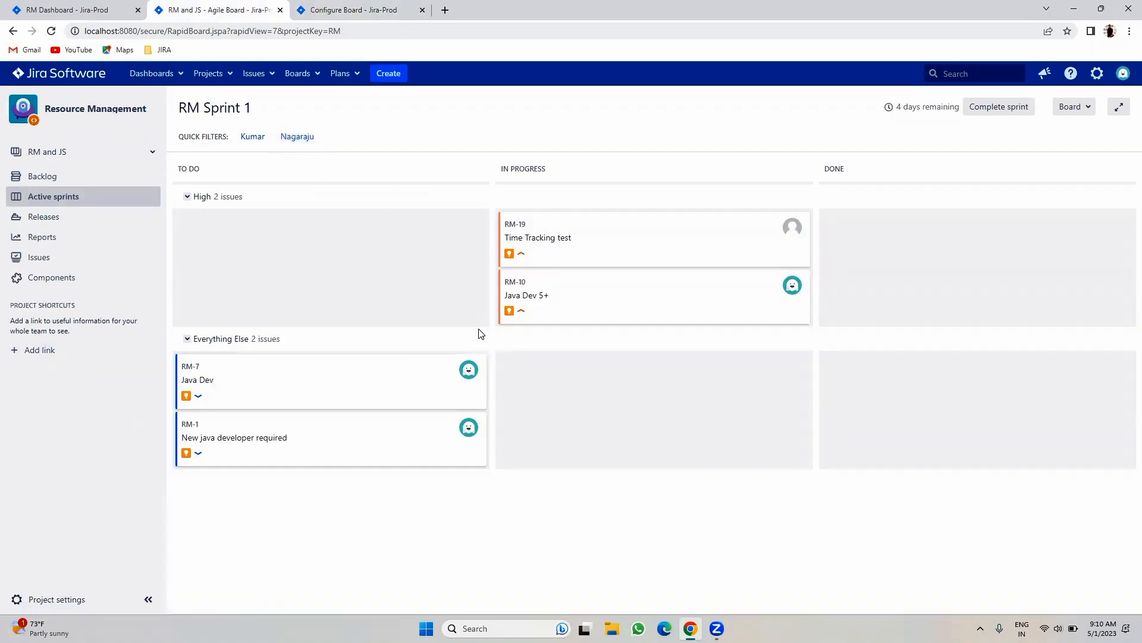
- Change the High priority card colour to green and reload the board
click(337, 10)
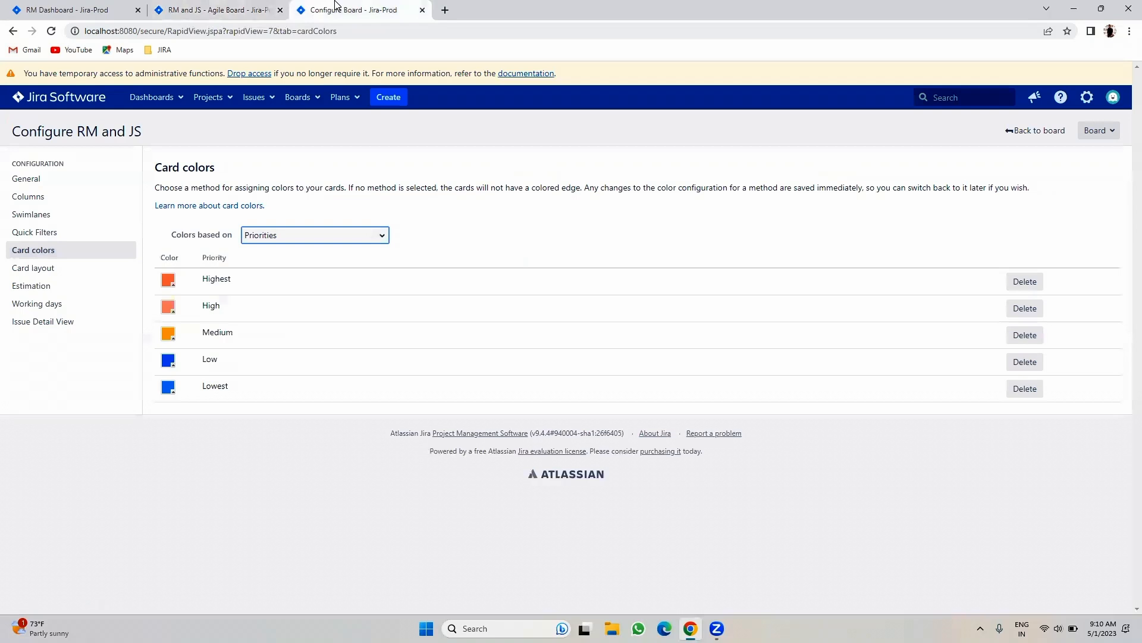
click(169, 307)
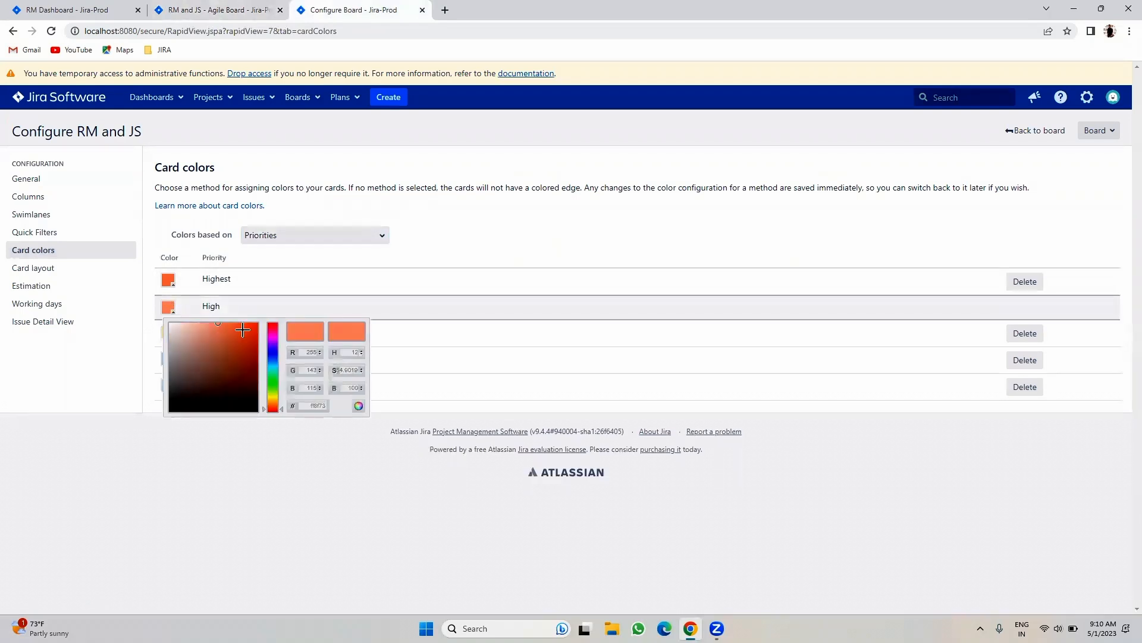
drag(282, 409, 280, 386)
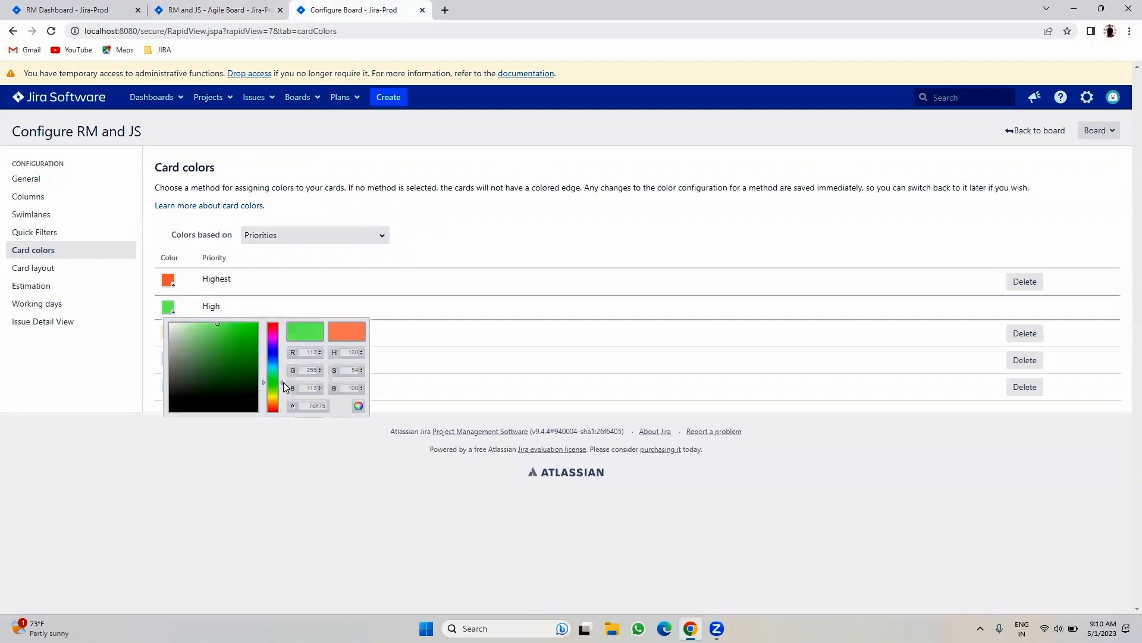
click(311, 501)
click(189, 7)
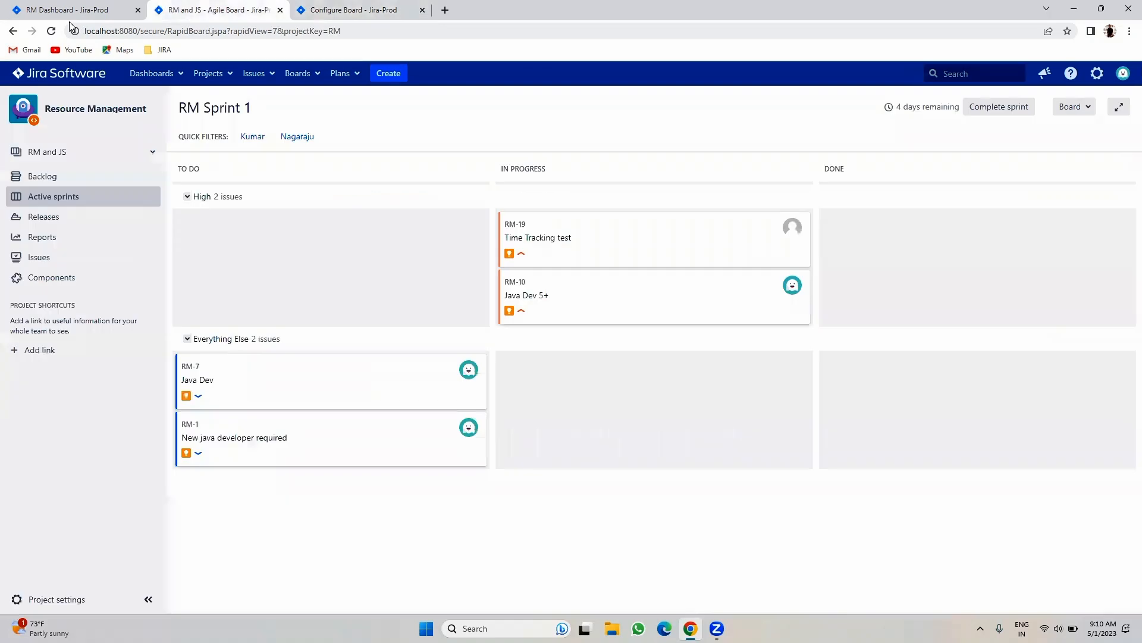
click(51, 30)
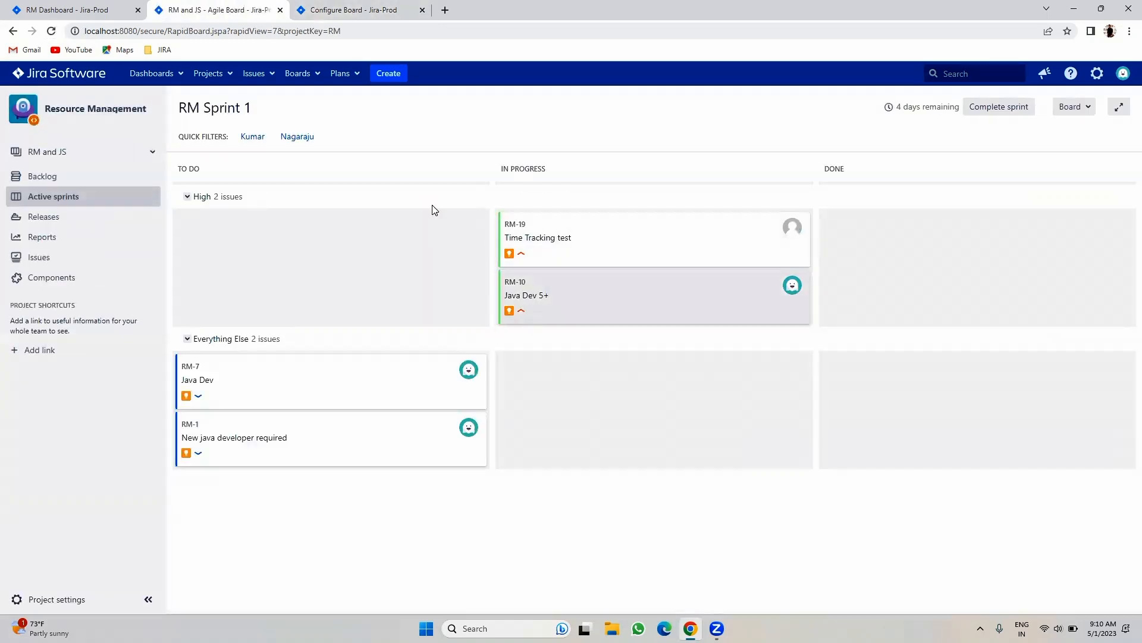
- Switch the card colour basis to Queries and bring up Card layout
click(368, 6)
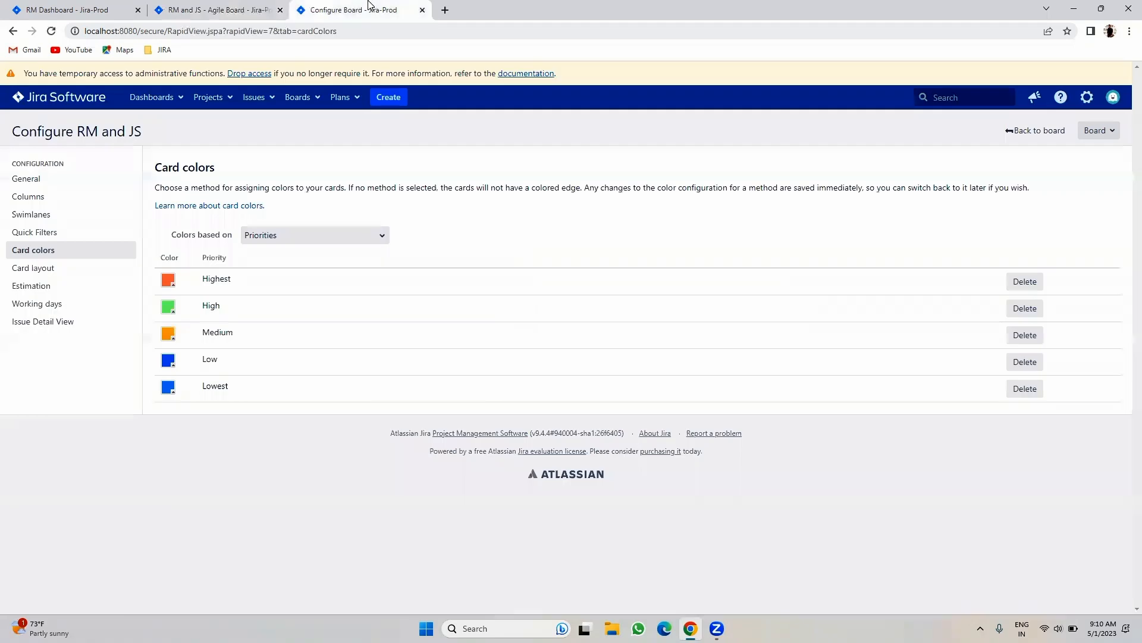
click(261, 238)
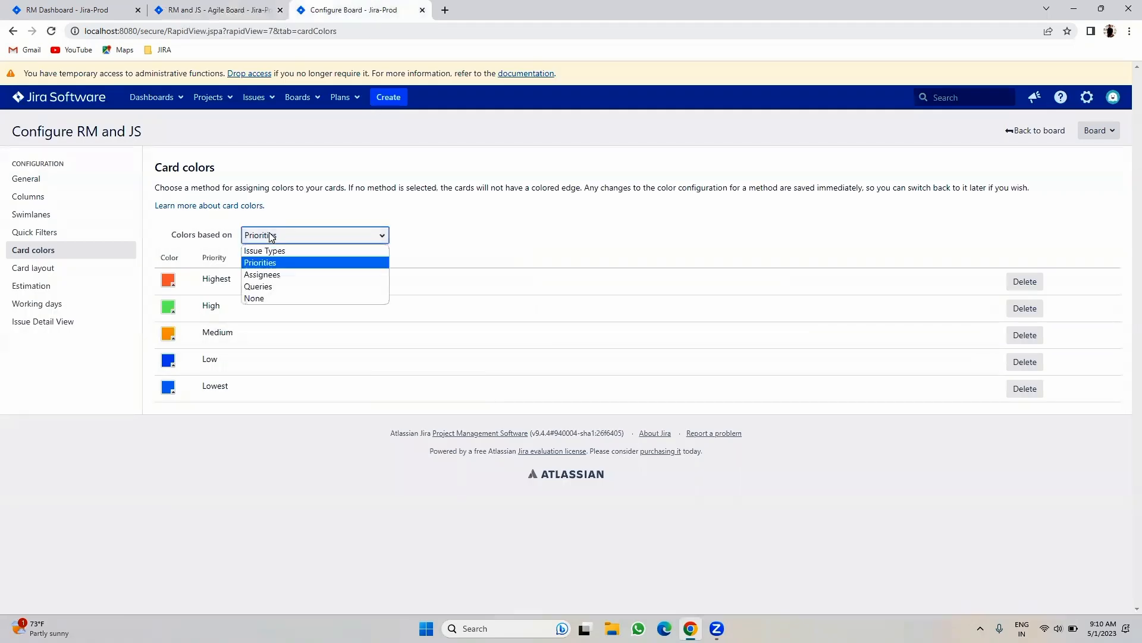
click(282, 287)
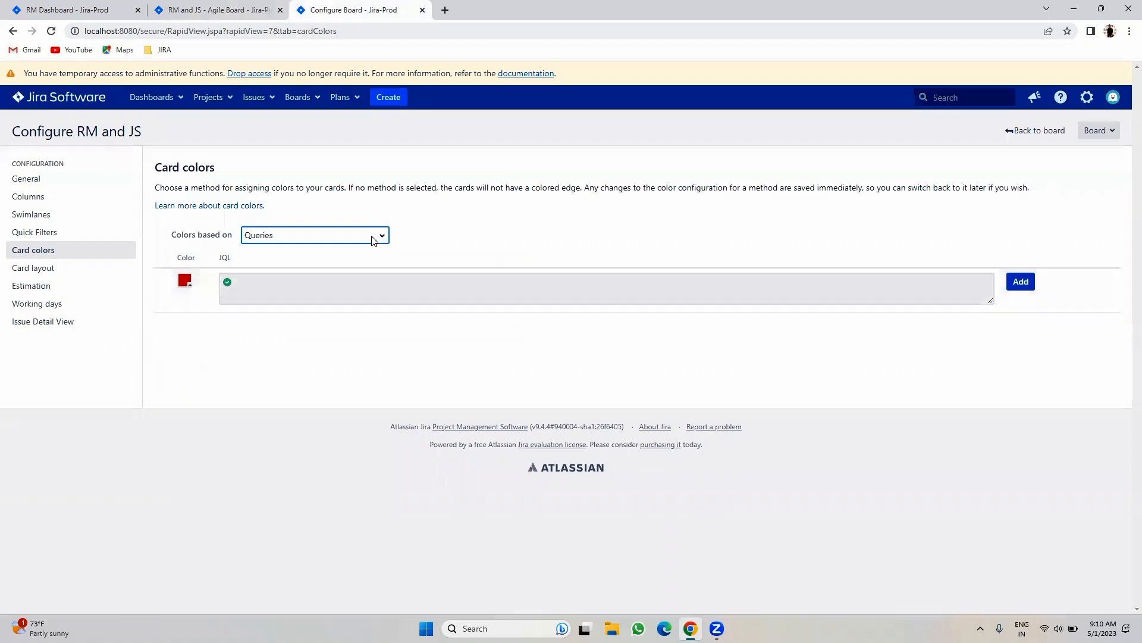
click(323, 238)
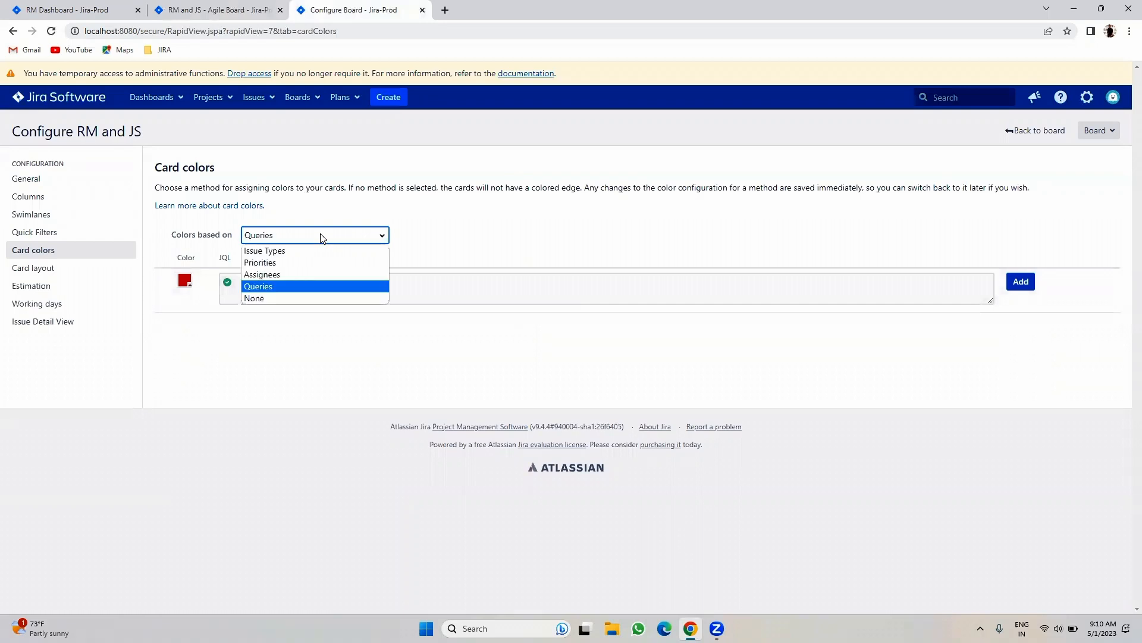
click(246, 385)
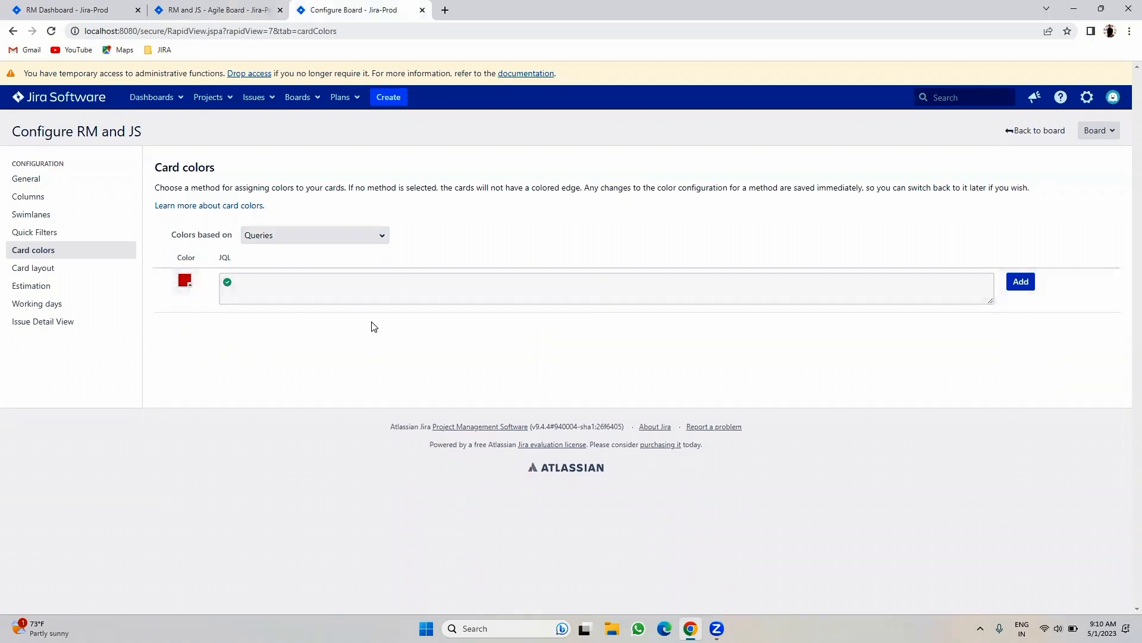
click(85, 271)
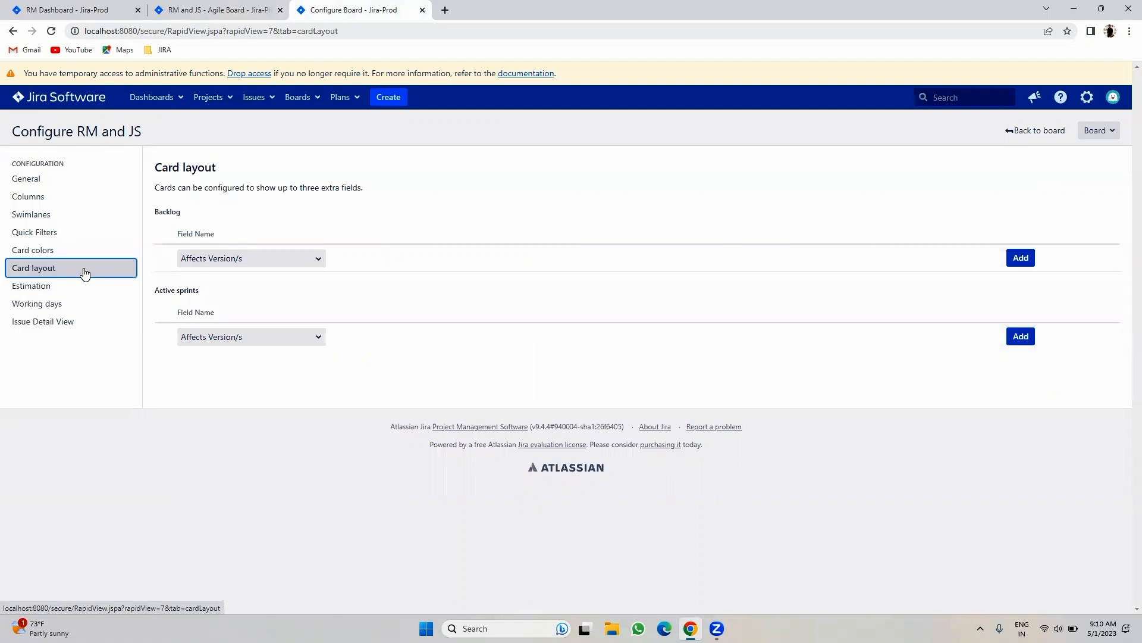
- Open the RM and JS backlog and inspect RM-18's details
click(206, 9)
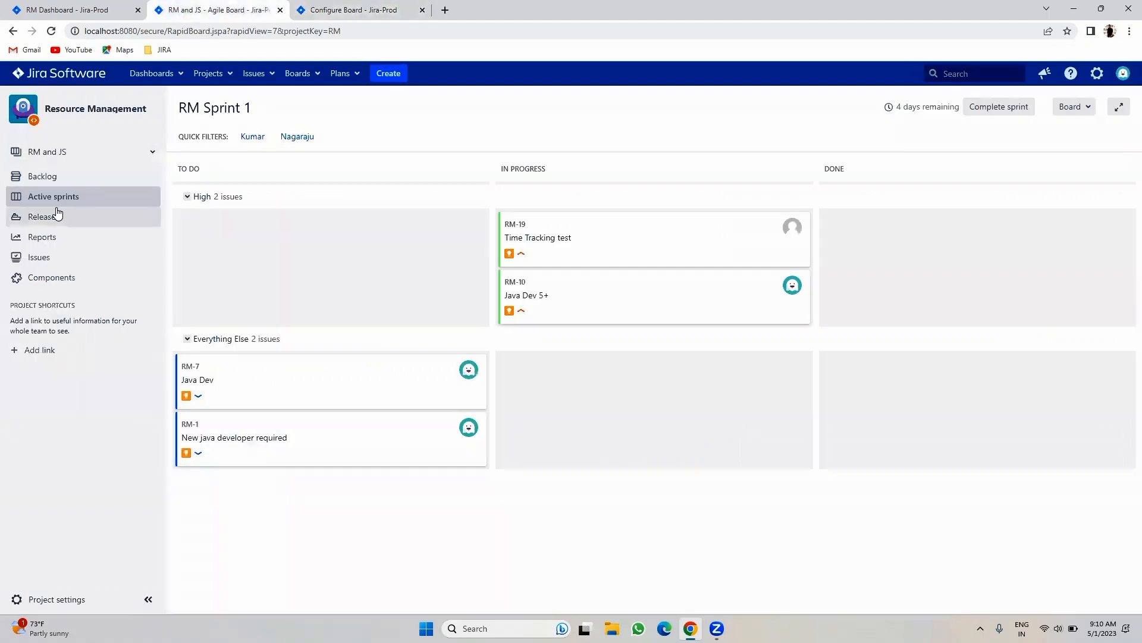
click(48, 178)
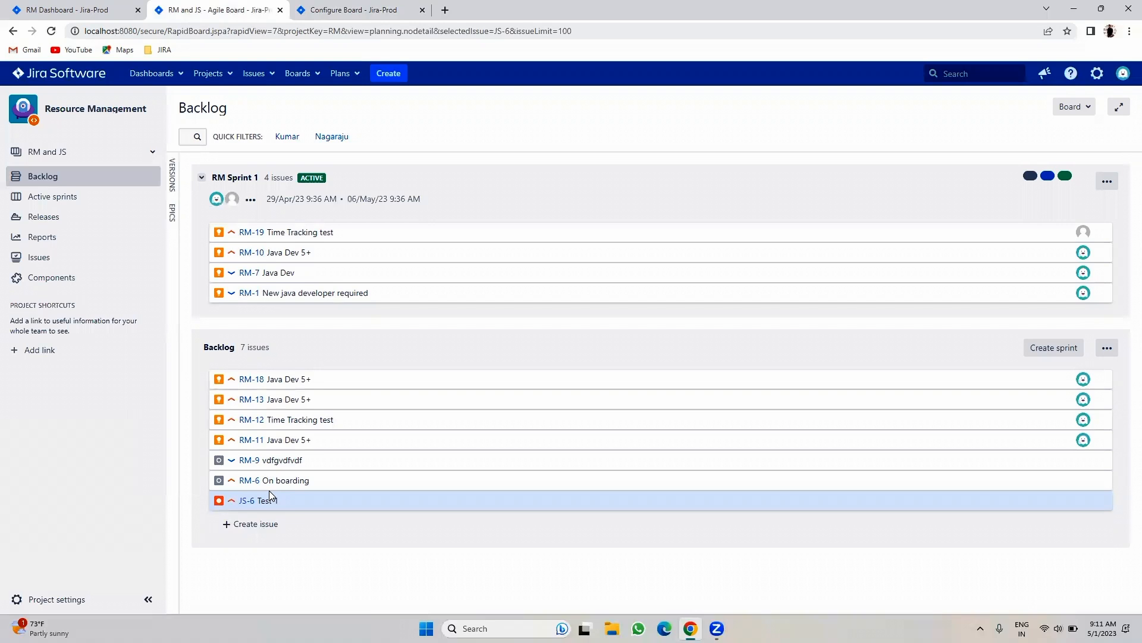
click(250, 381)
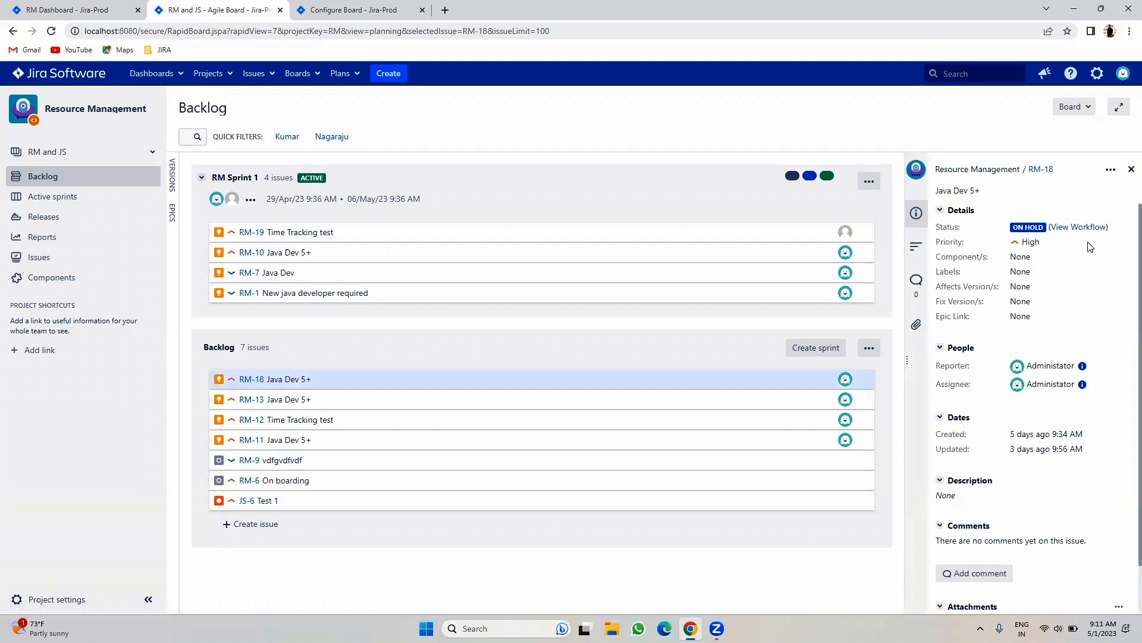
scroll(1041, 365, down, 1)
scroll(1041, 378, up, 1)
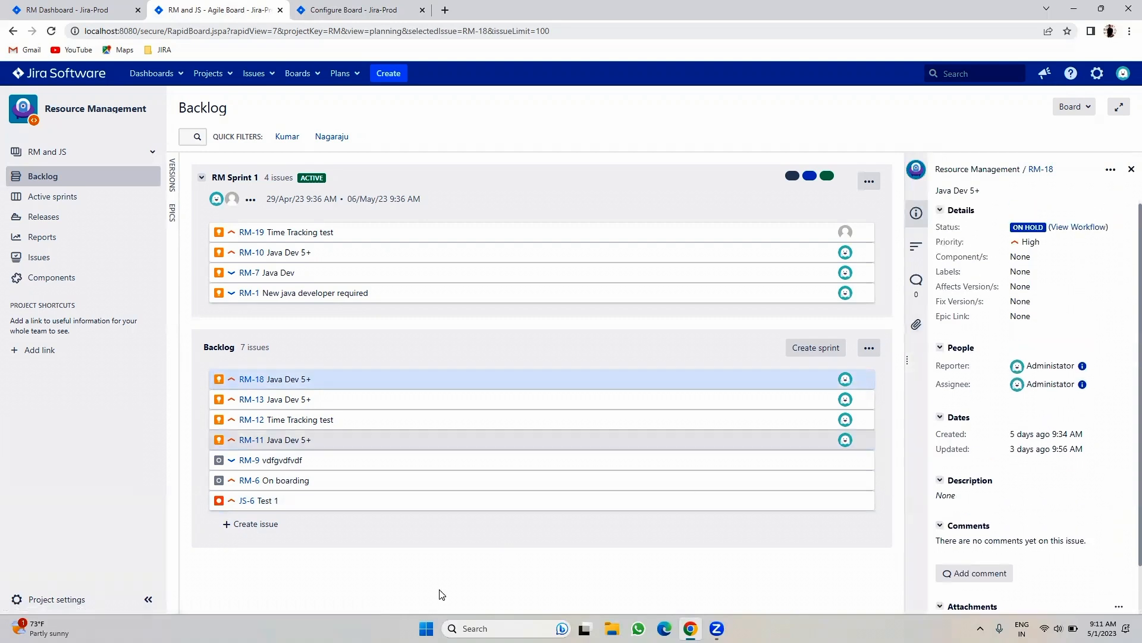
click(1129, 170)
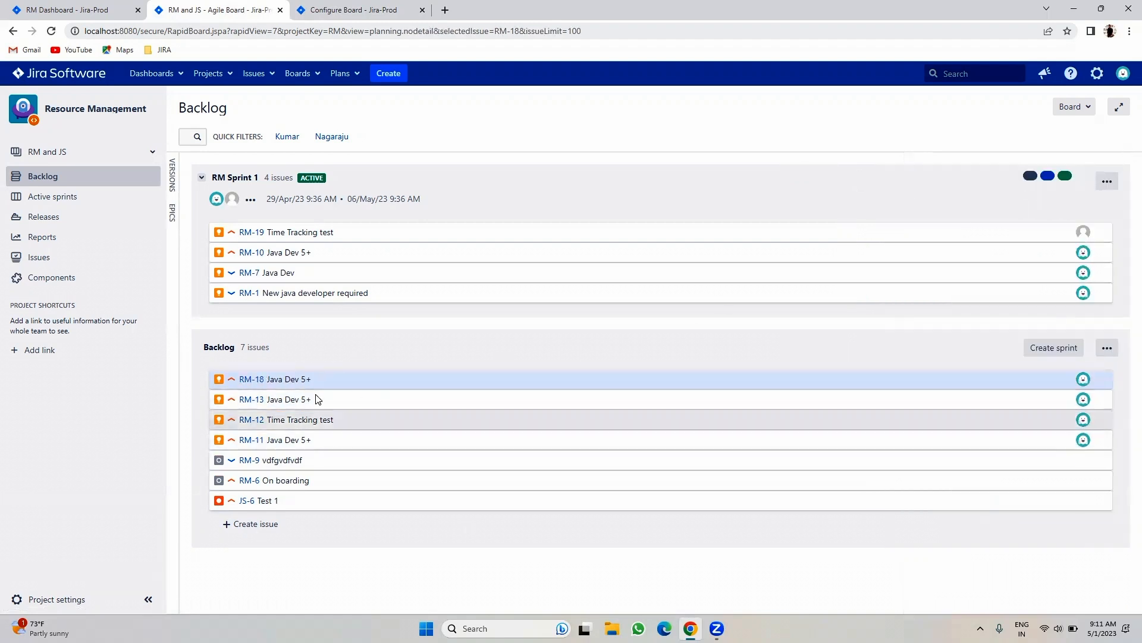
- Add Assignee as an extra field on backlog cards in Card layout
click(364, 13)
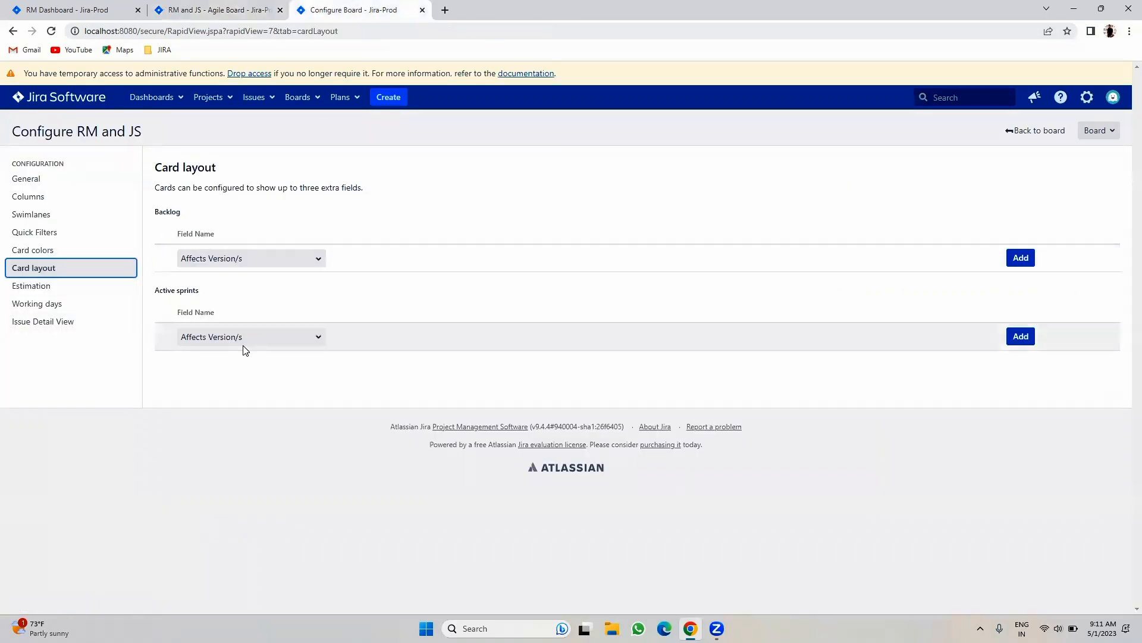
click(172, 8)
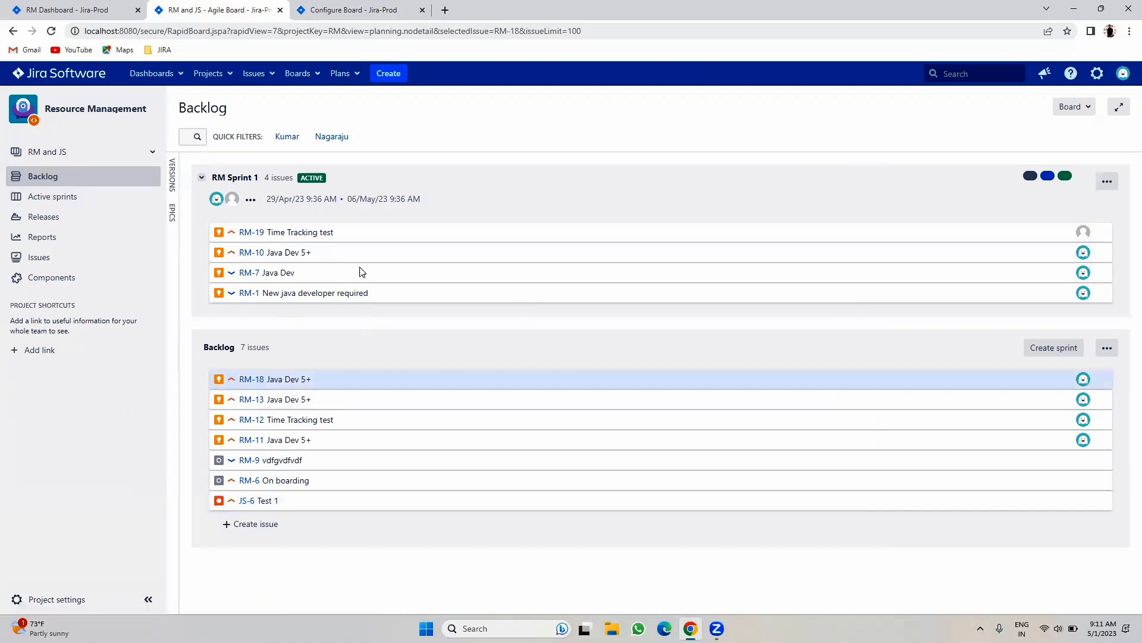
click(345, 9)
click(216, 259)
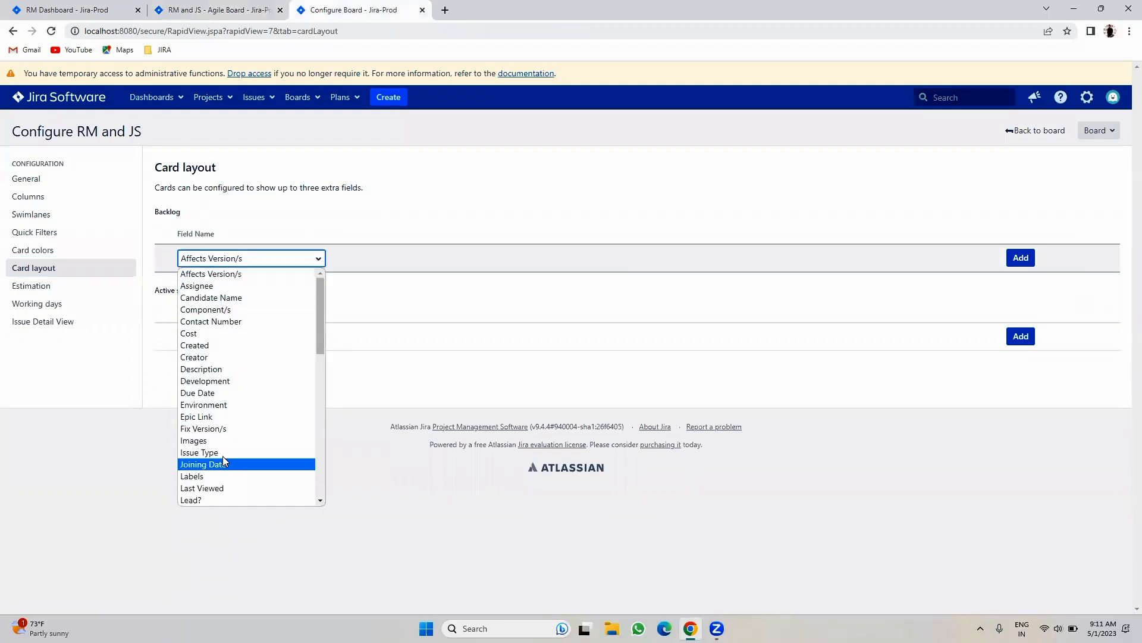
scroll(223, 456, down, 3)
scroll(224, 456, up, 3)
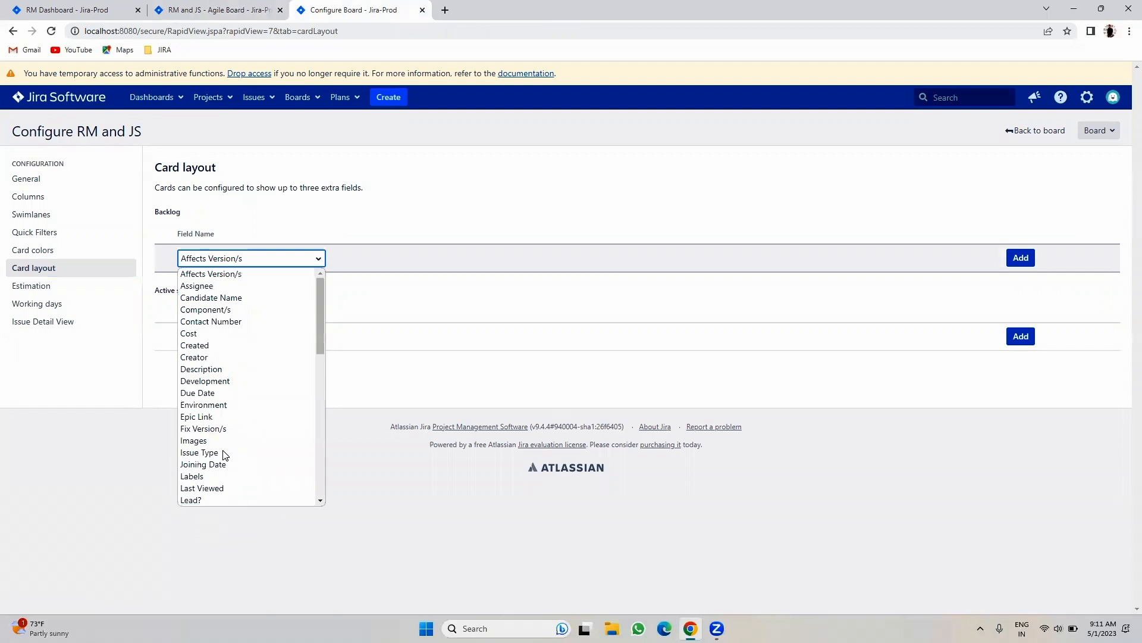
key(Down)
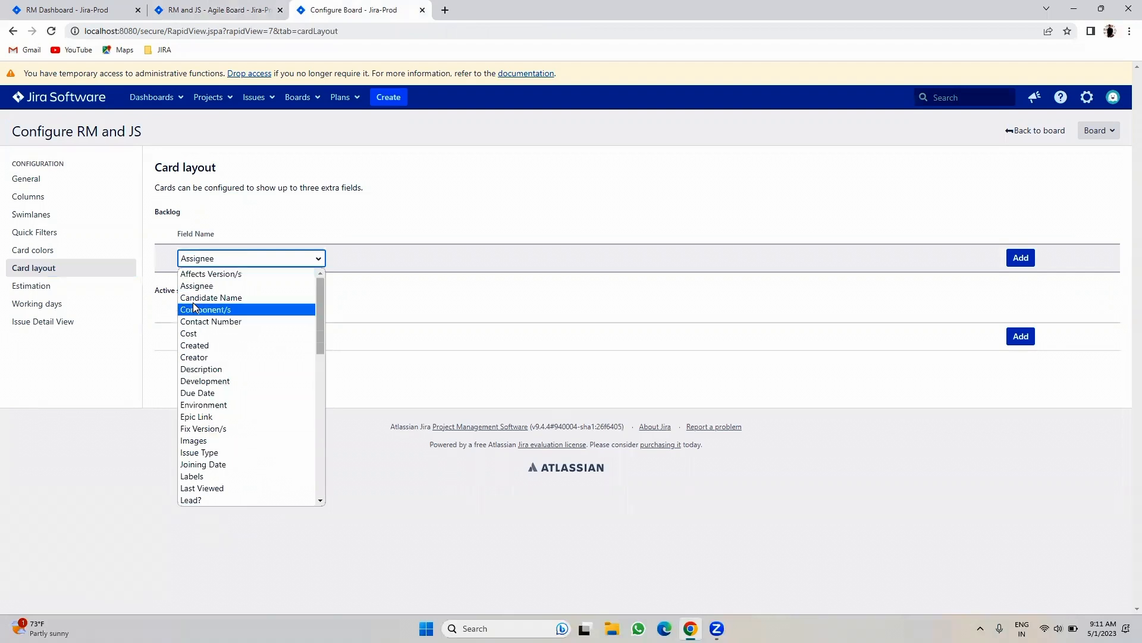
click(416, 258)
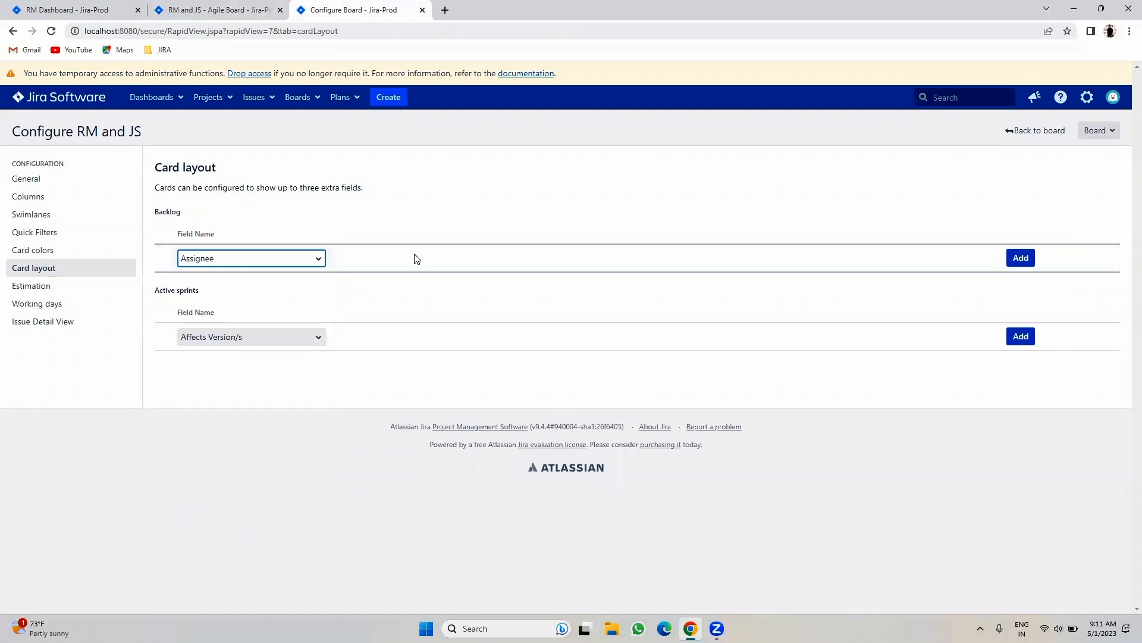
click(1020, 257)
- Reload the backlog to show assignees and open unassigned RM-6's details
click(250, 9)
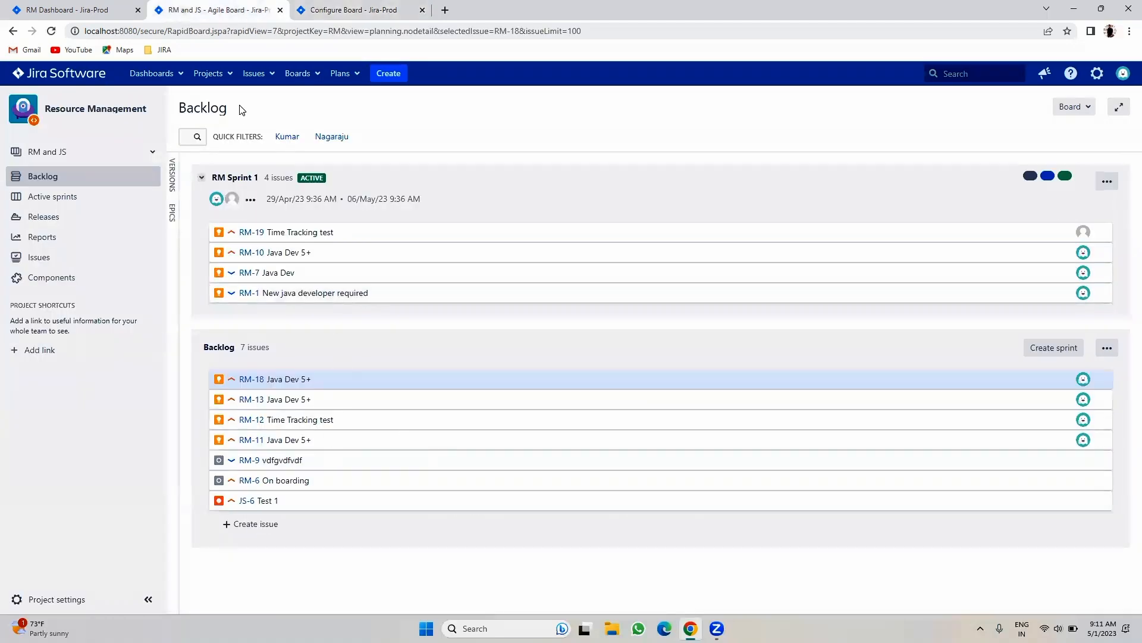
click(47, 33)
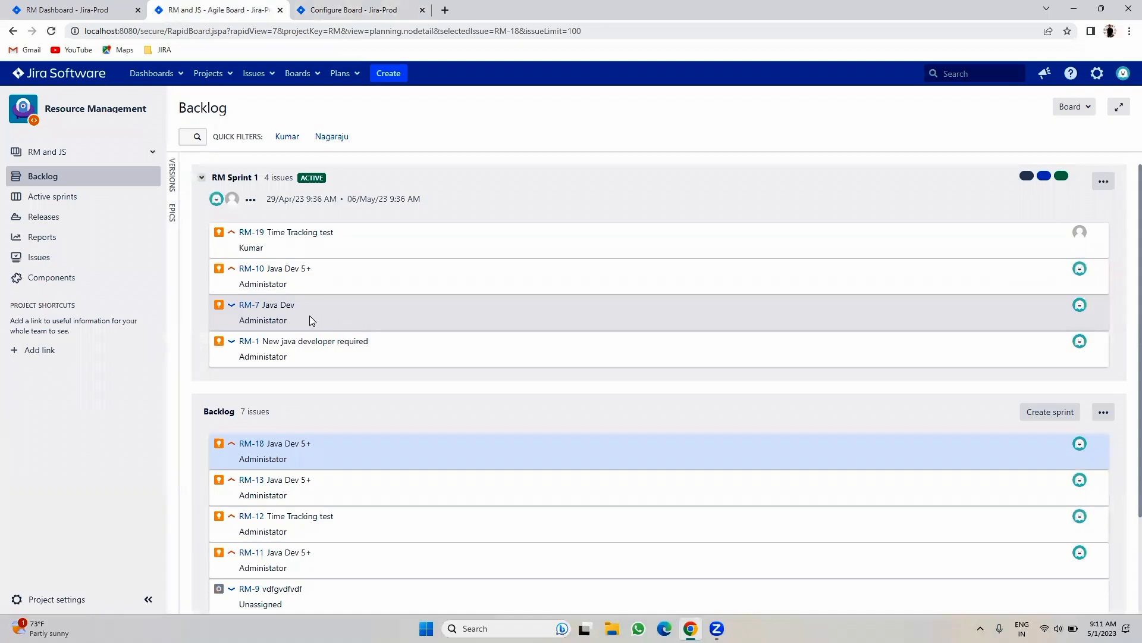
scroll(293, 359, down, 2)
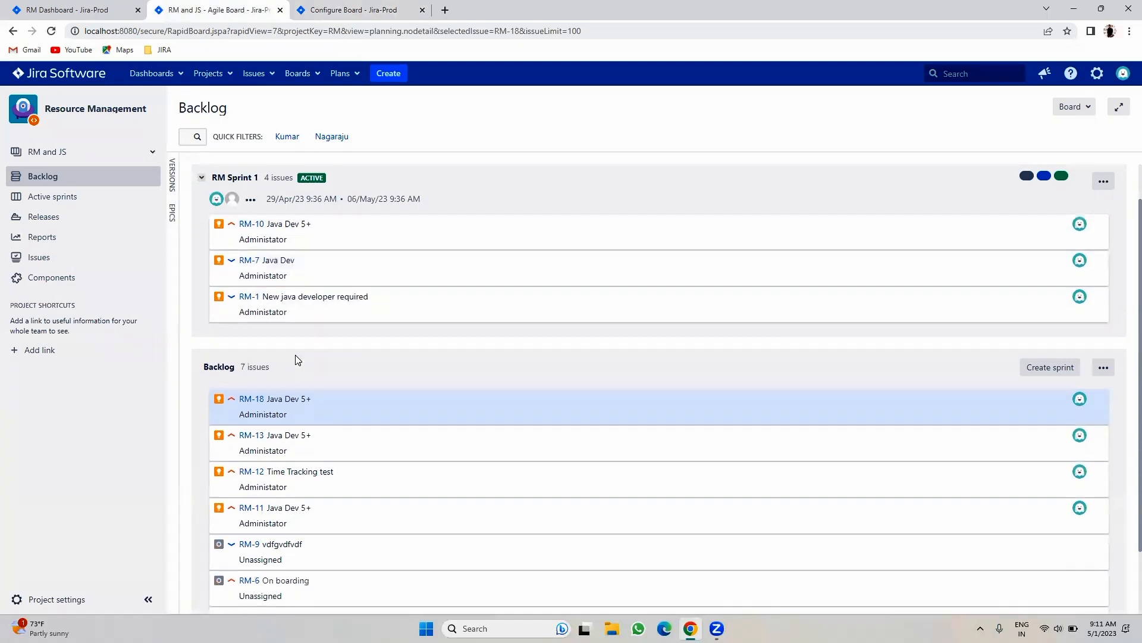
double_click(265, 518)
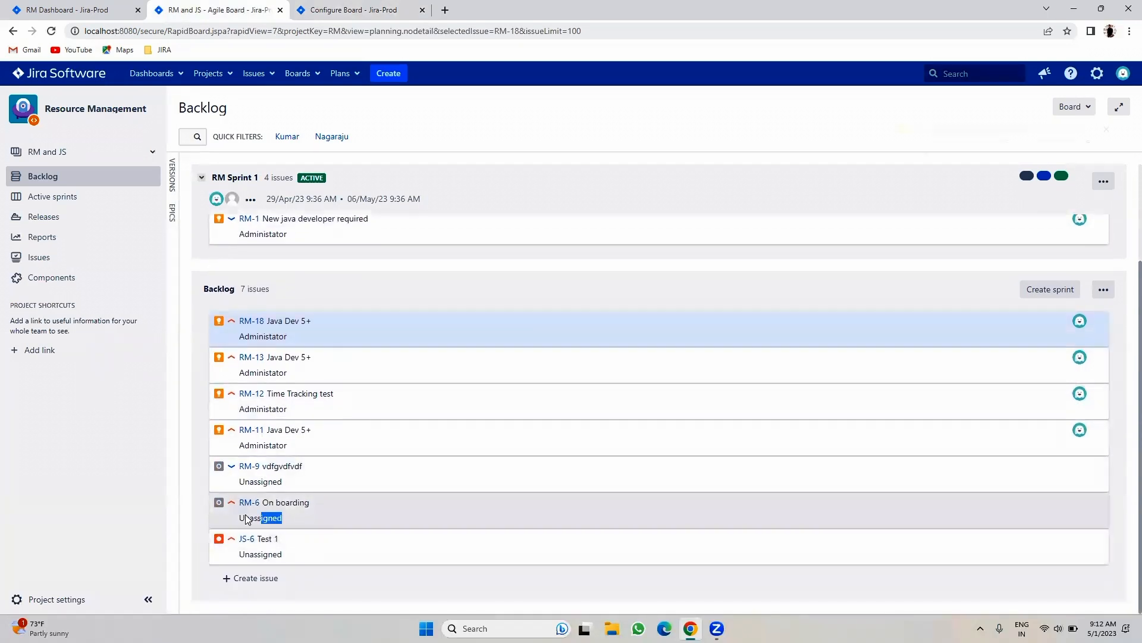
- Add Priority as a backlog card field in Card layout
click(350, 5)
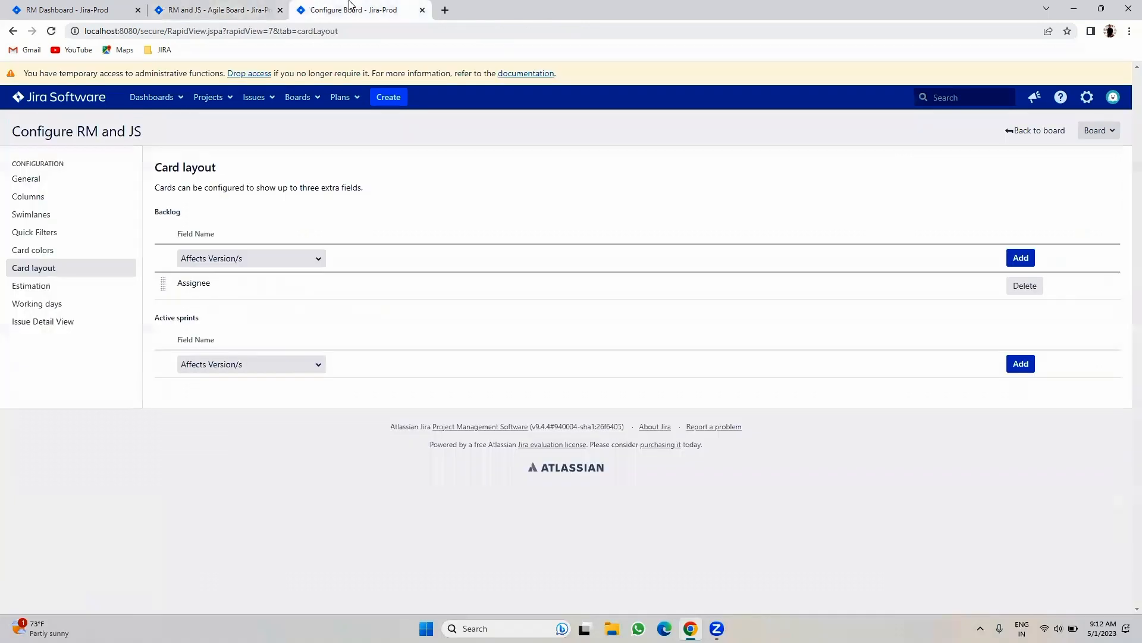
click(247, 259)
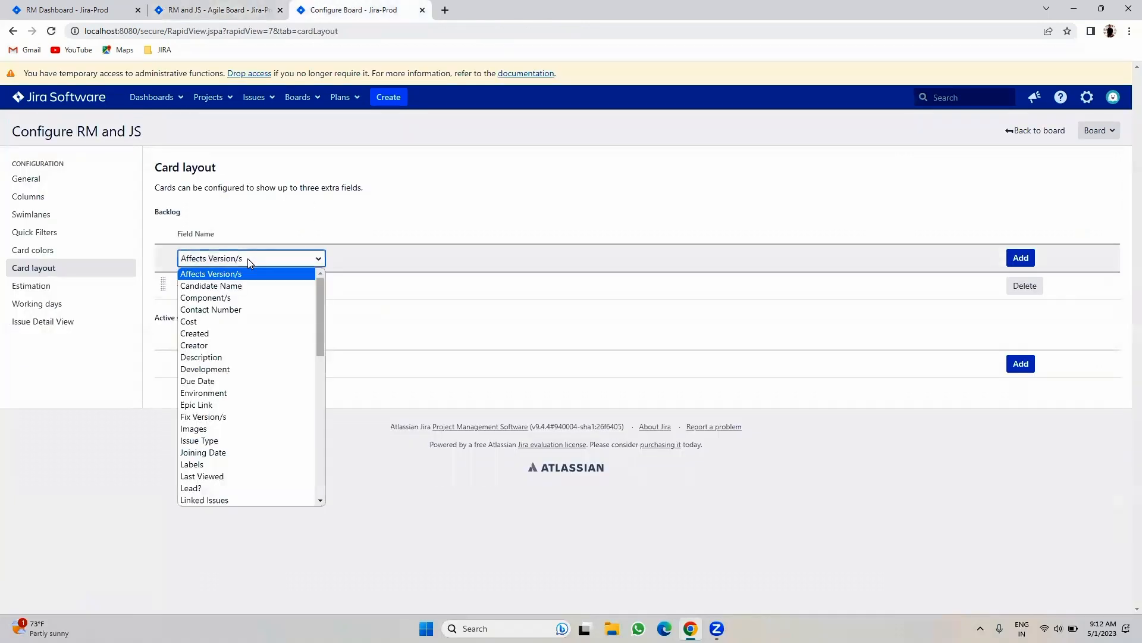
text(pr)
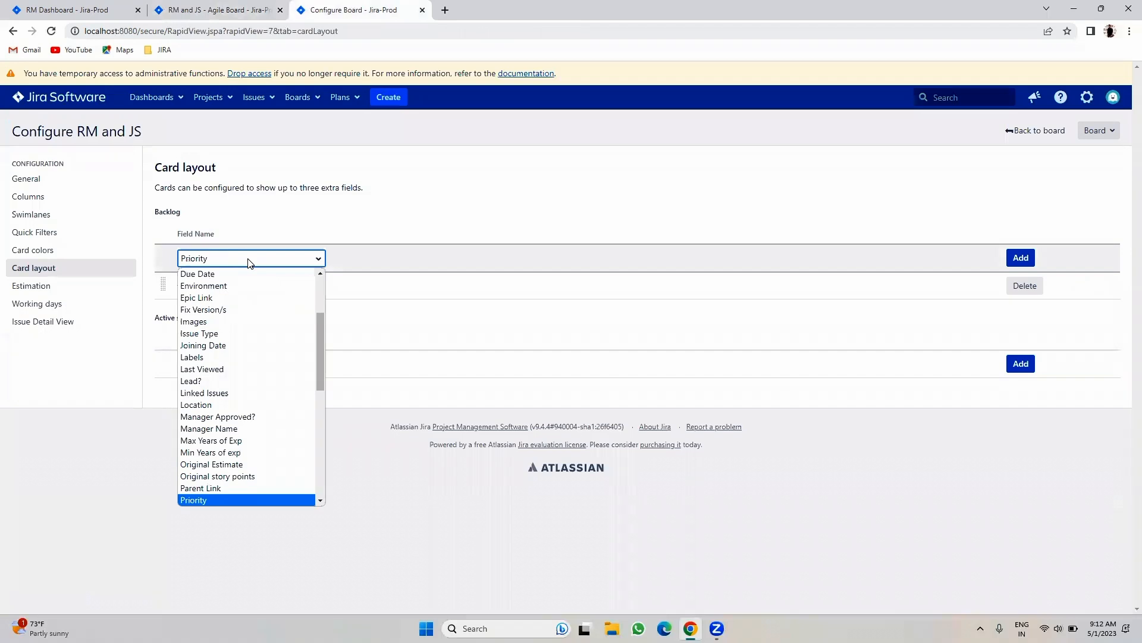
key(Return)
click(1021, 258)
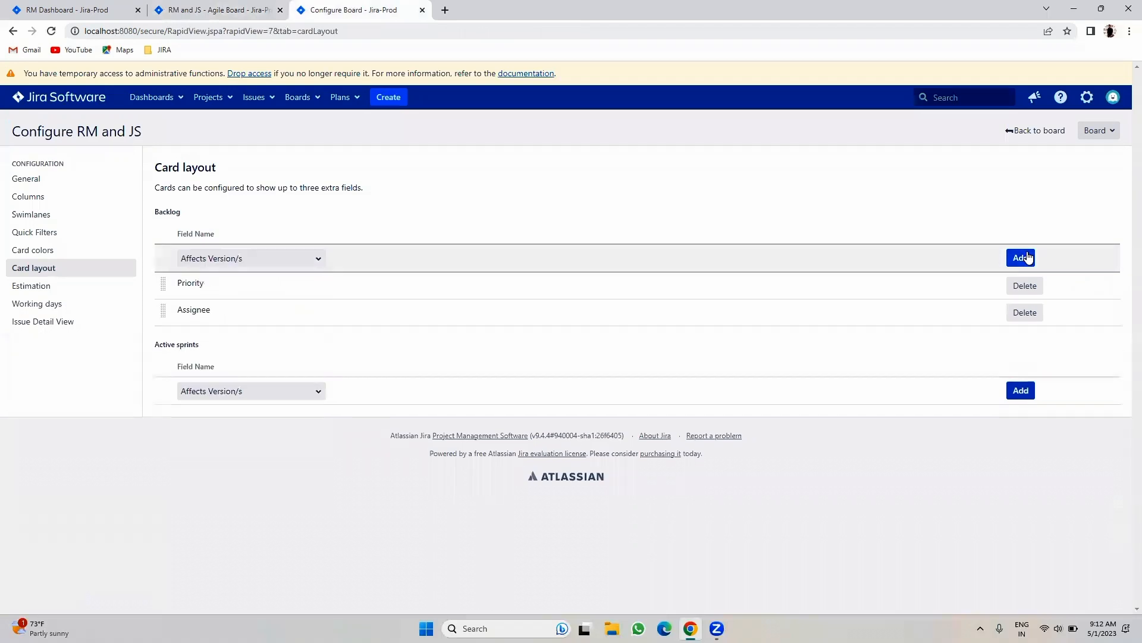
click(167, 8)
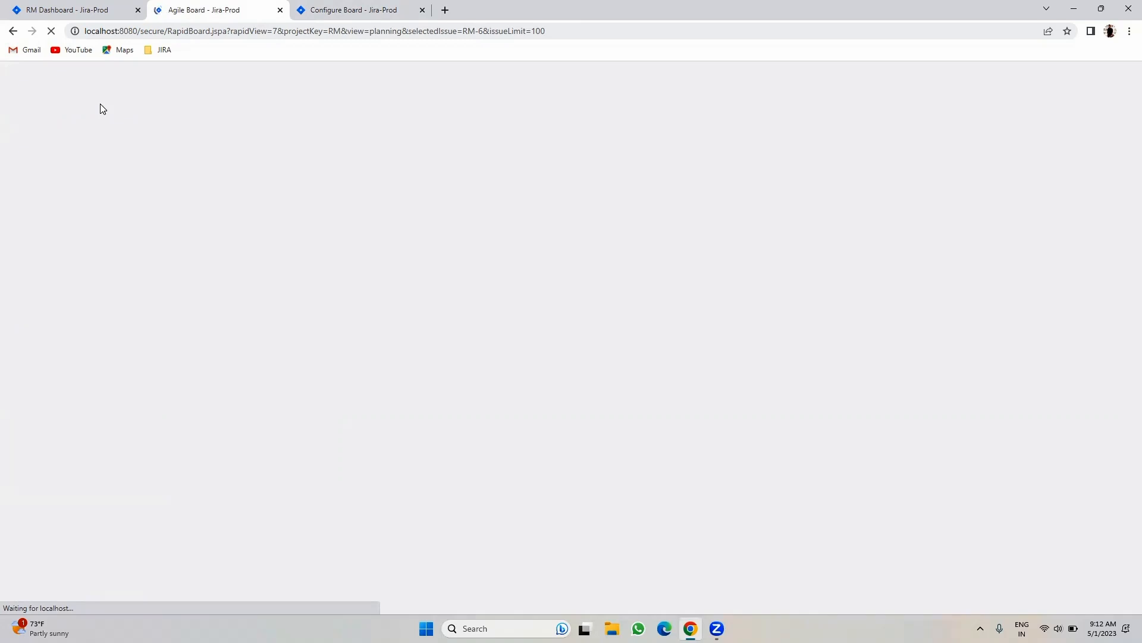
- Check that RM-10 and RM-1 cards show priority and assignee, then dismiss the ranking warnings
click(56, 8)
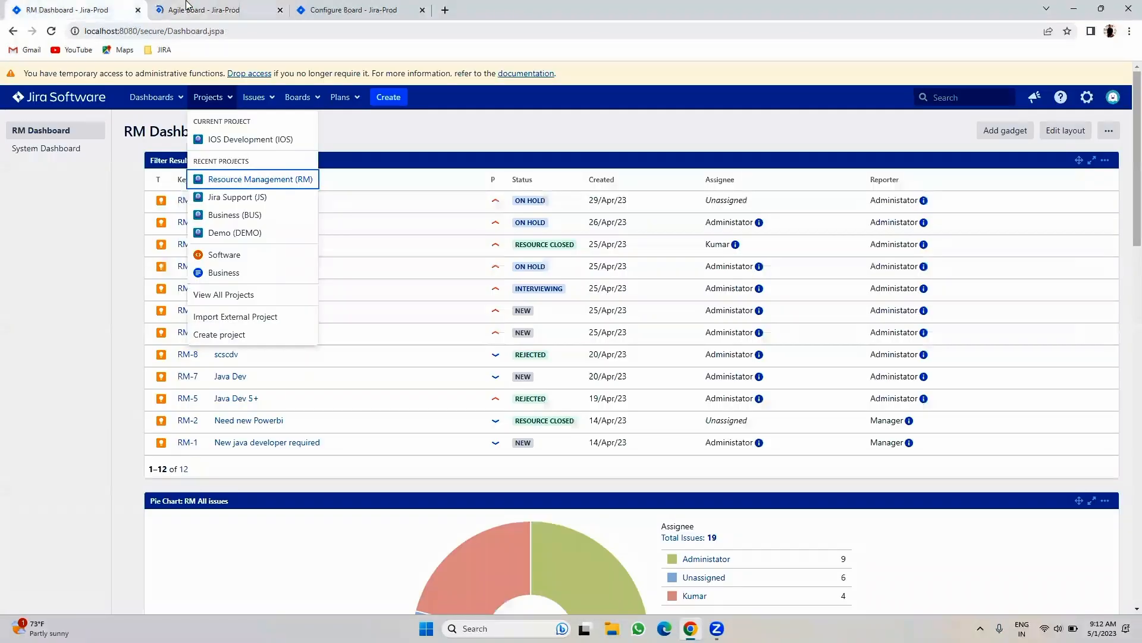
click(200, 8)
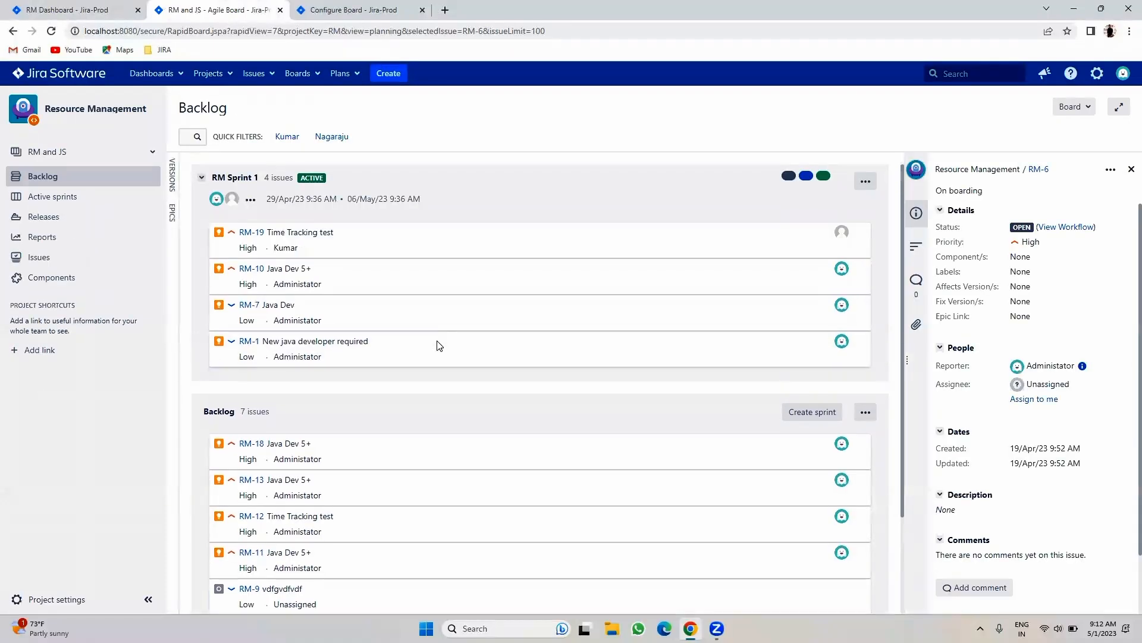
drag(253, 284, 235, 325)
drag(279, 360, 236, 359)
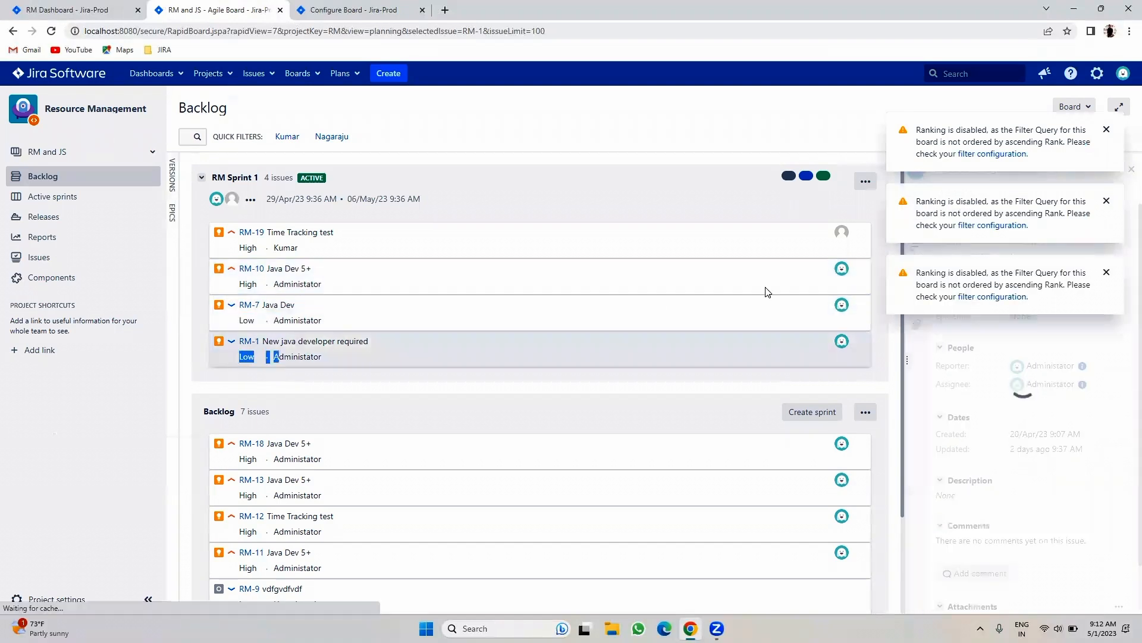
click(1106, 272)
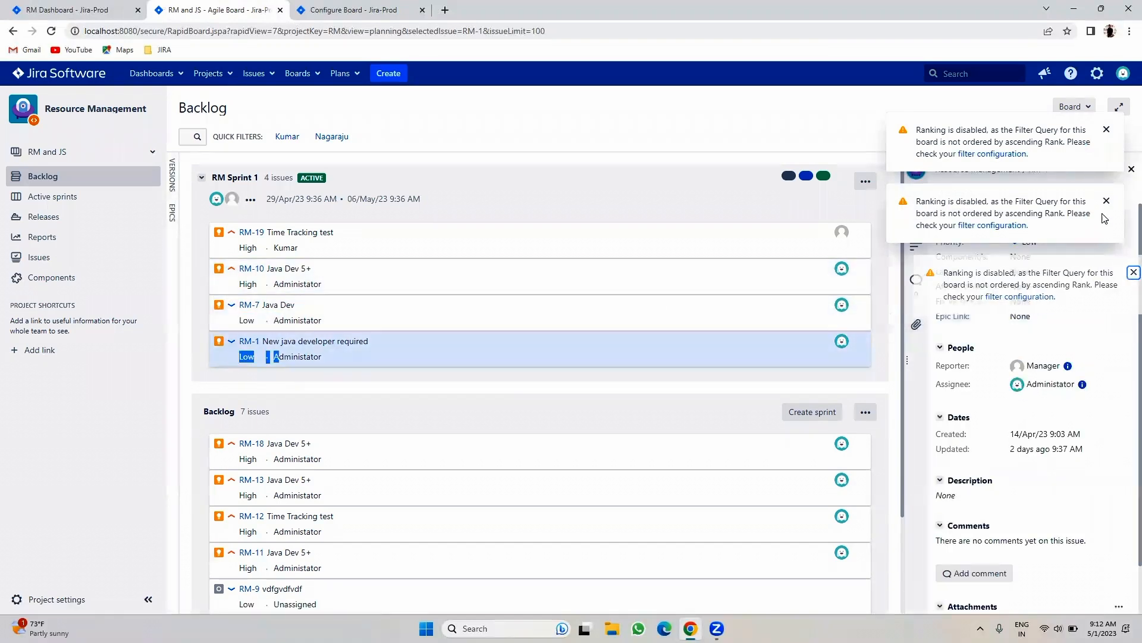
- Review the three-extra-fields limit note, then go to the active RM Sprint 1 board
click(363, 10)
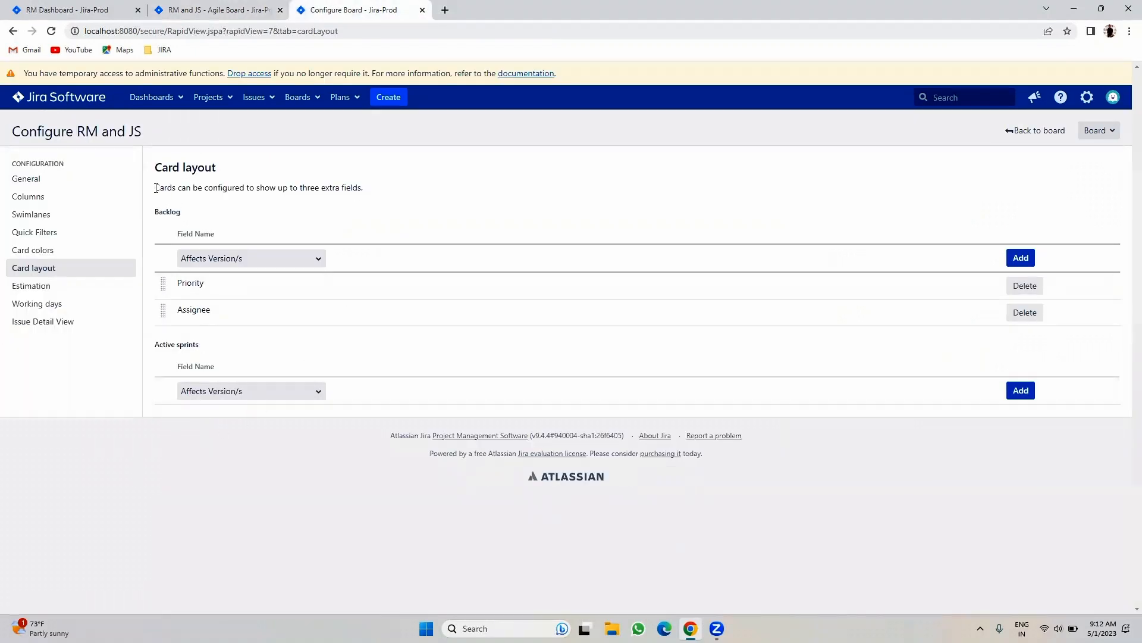
drag(189, 182, 384, 193)
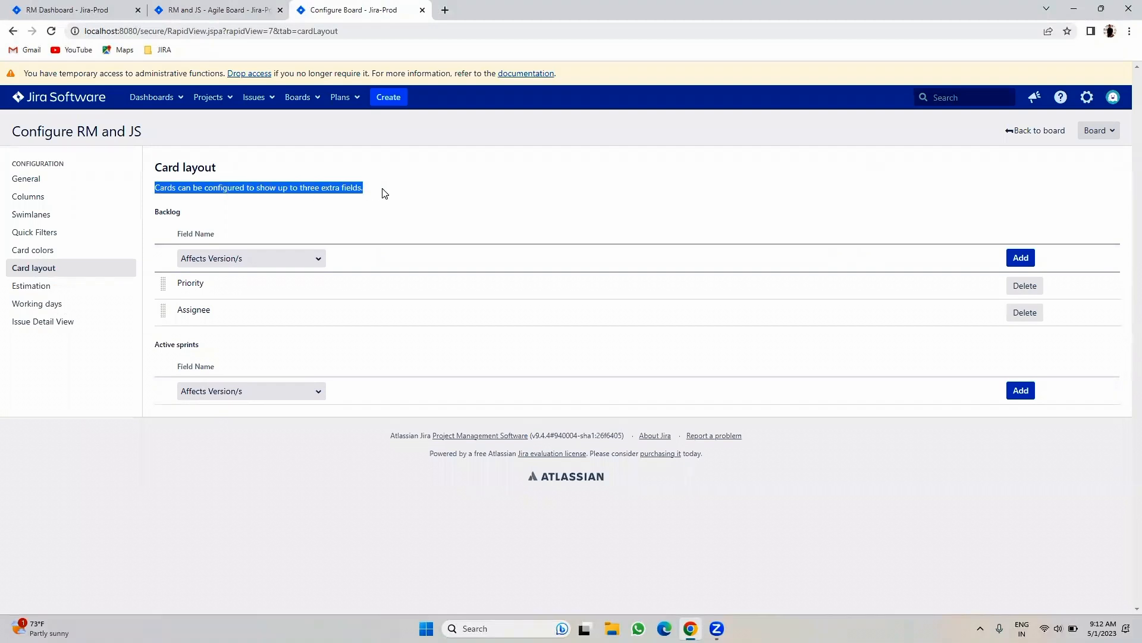
click(238, 10)
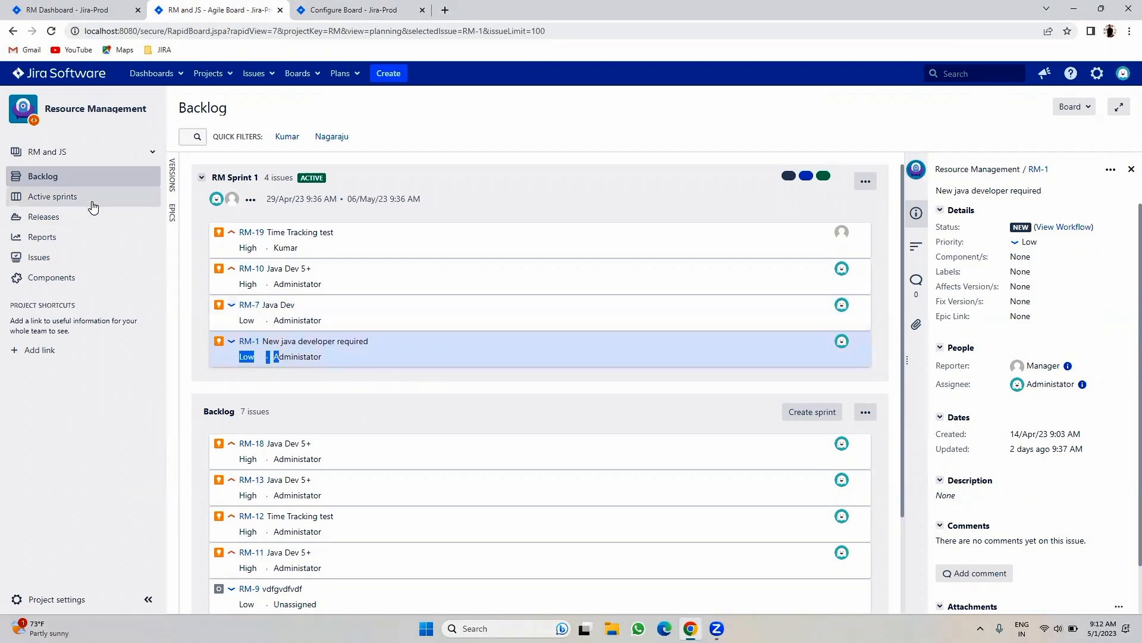
click(54, 197)
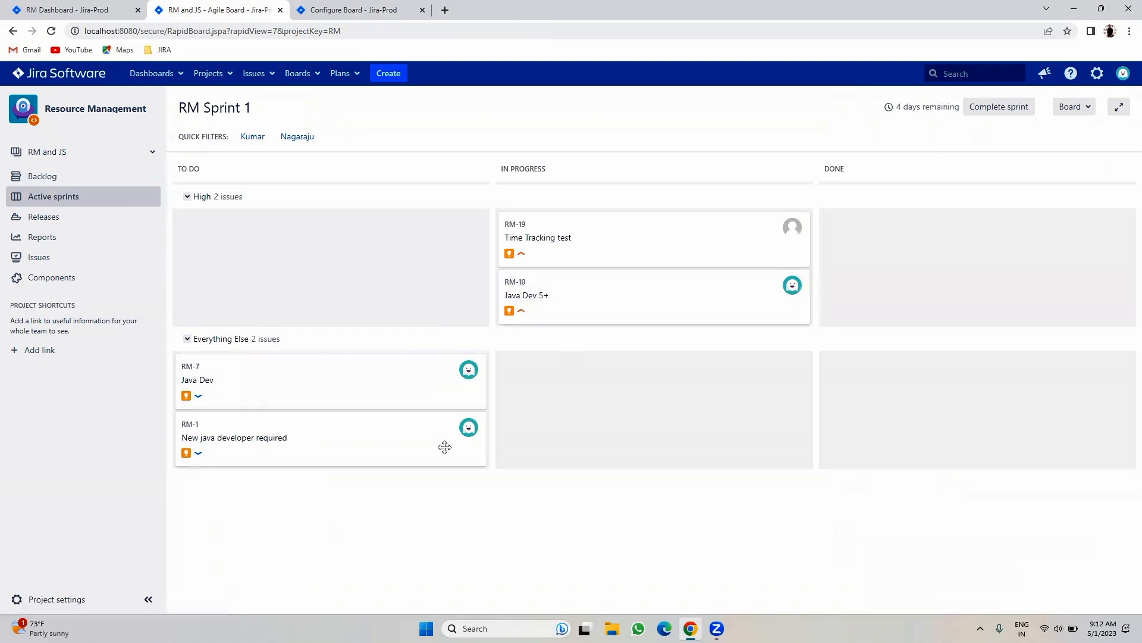
- Add Location as a card field for Active sprints in Card layout
click(398, 6)
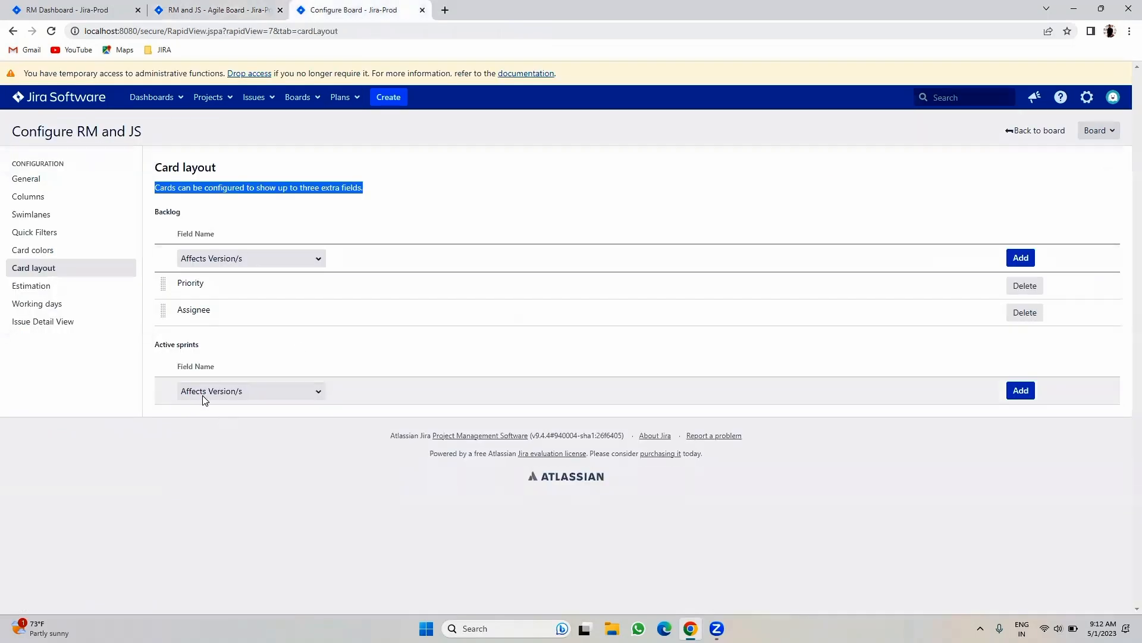
click(221, 391)
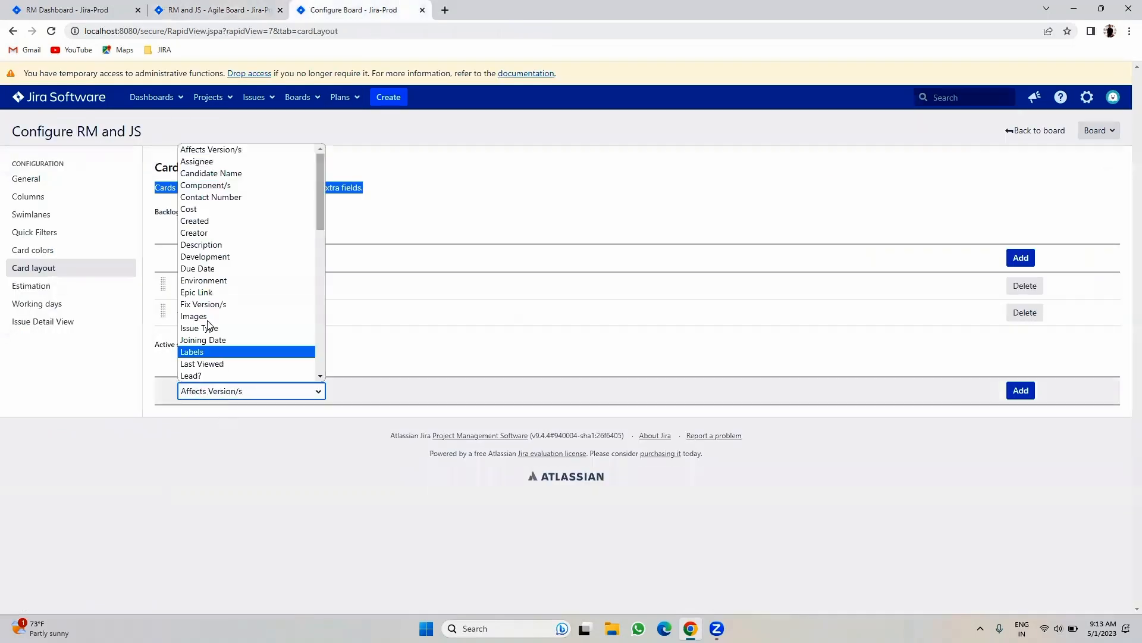
key(l)
key(Down)
key(Down)
key(Down)
key(Down)
key(Return)
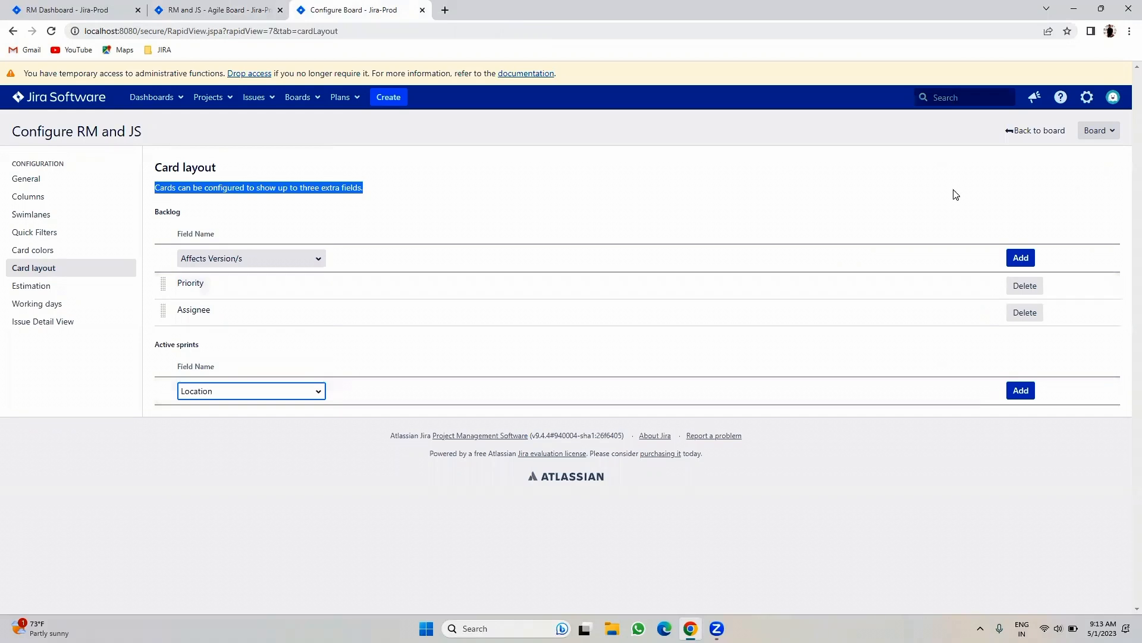
click(1021, 390)
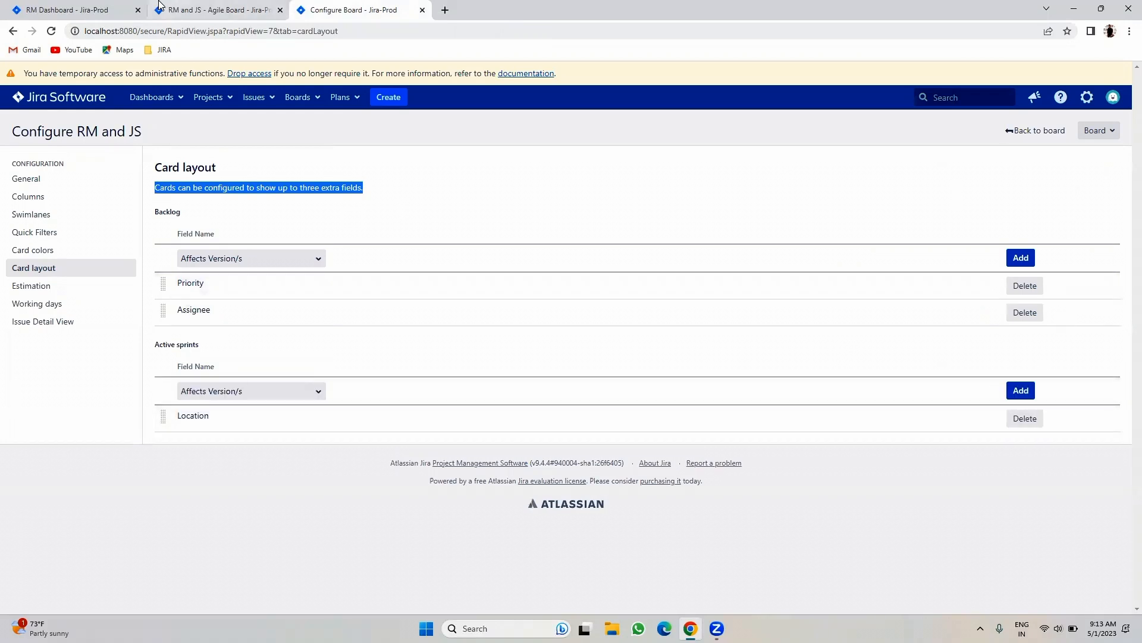
- Reload the RM Sprint 1 board to see Hyderabad on cards, then return to Card layout
click(185, 5)
key(F5)
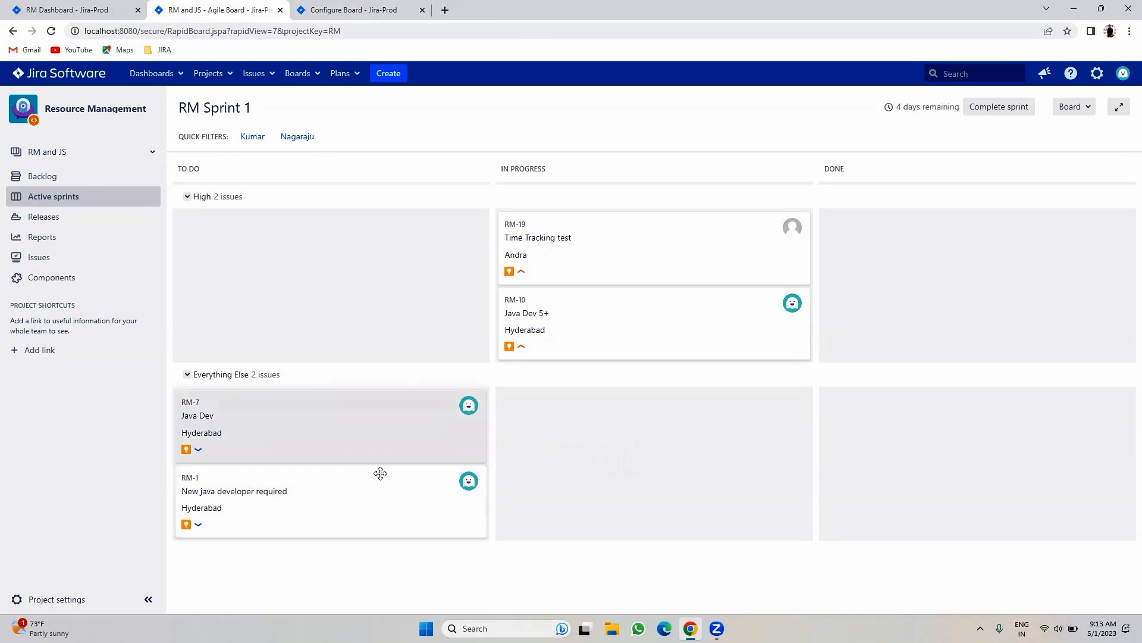
click(372, 5)
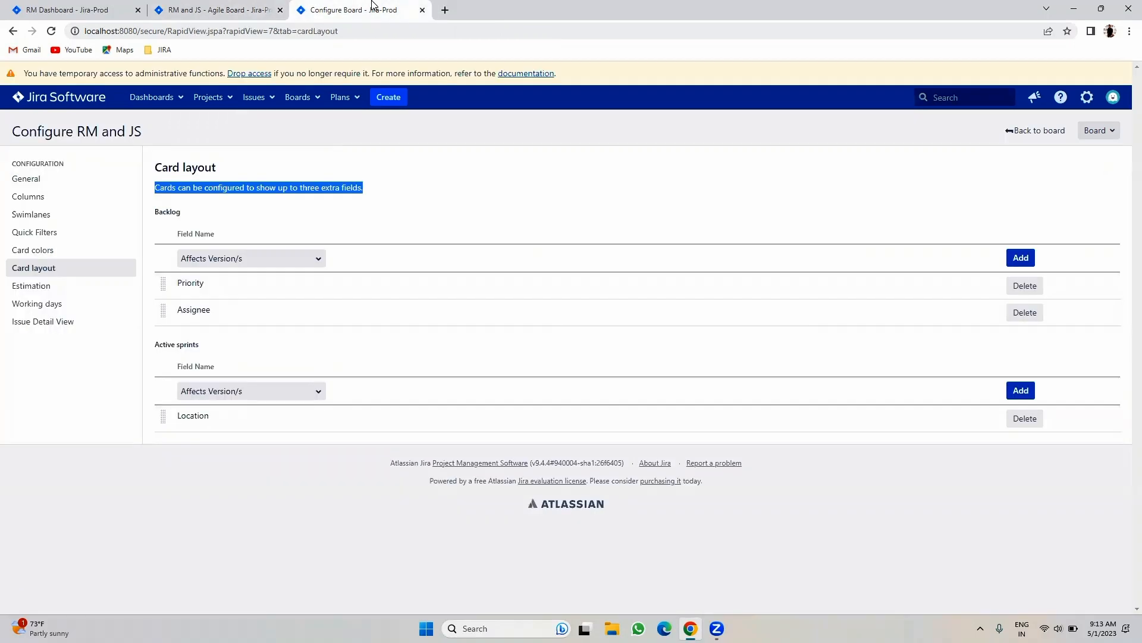
click(278, 5)
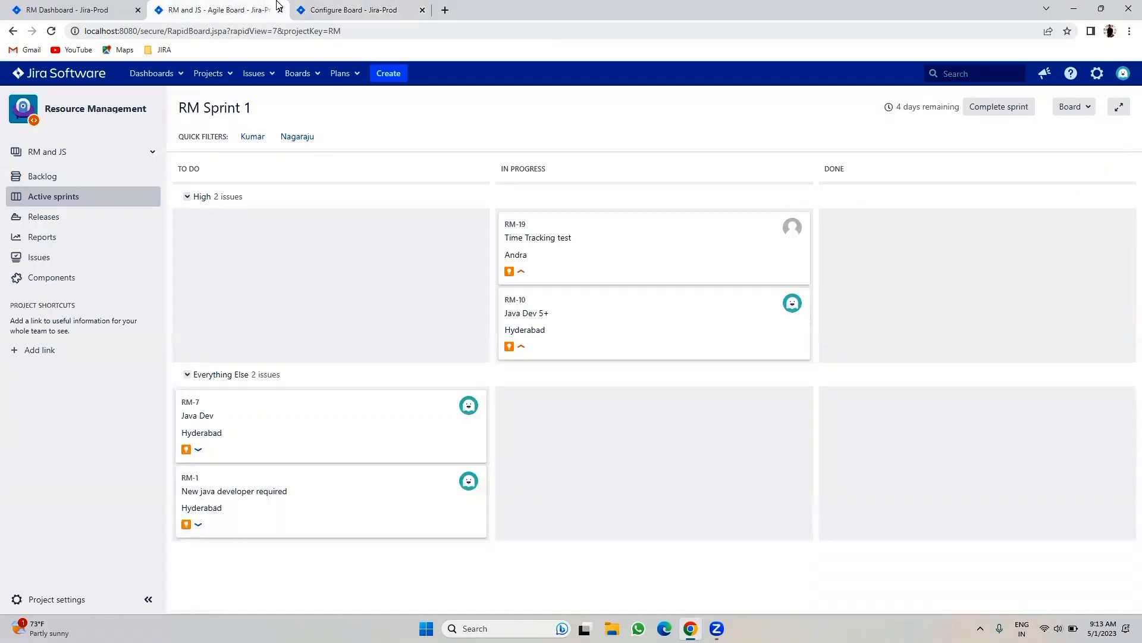
click(358, 6)
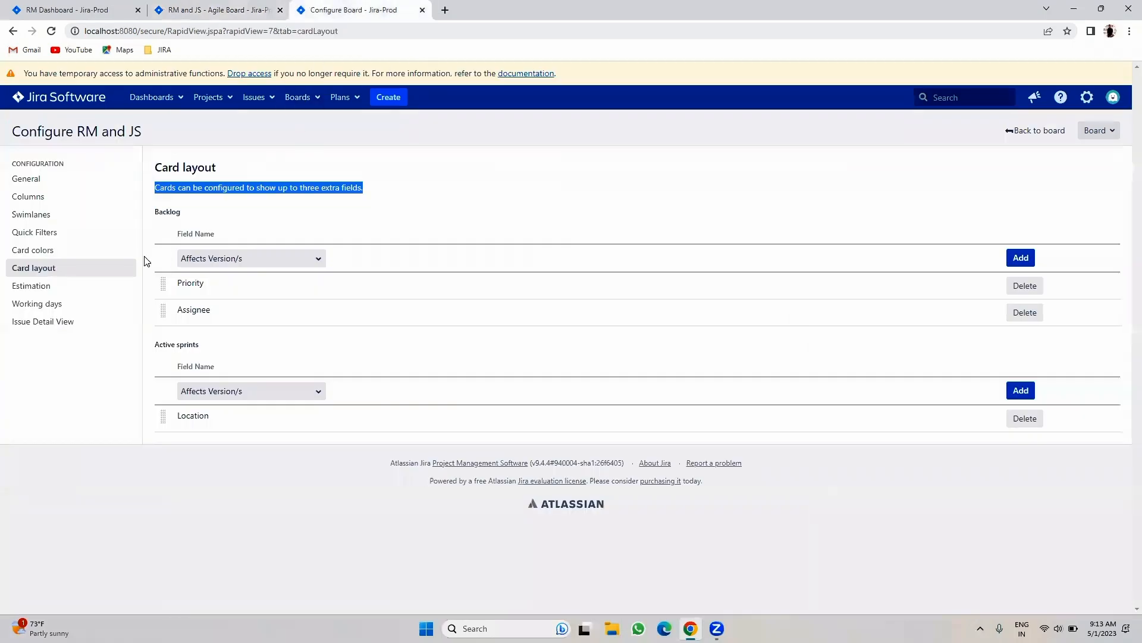
- Switch to the IOS Development project's IOS Sprint 1 board, checking estimation settings
click(13, 288)
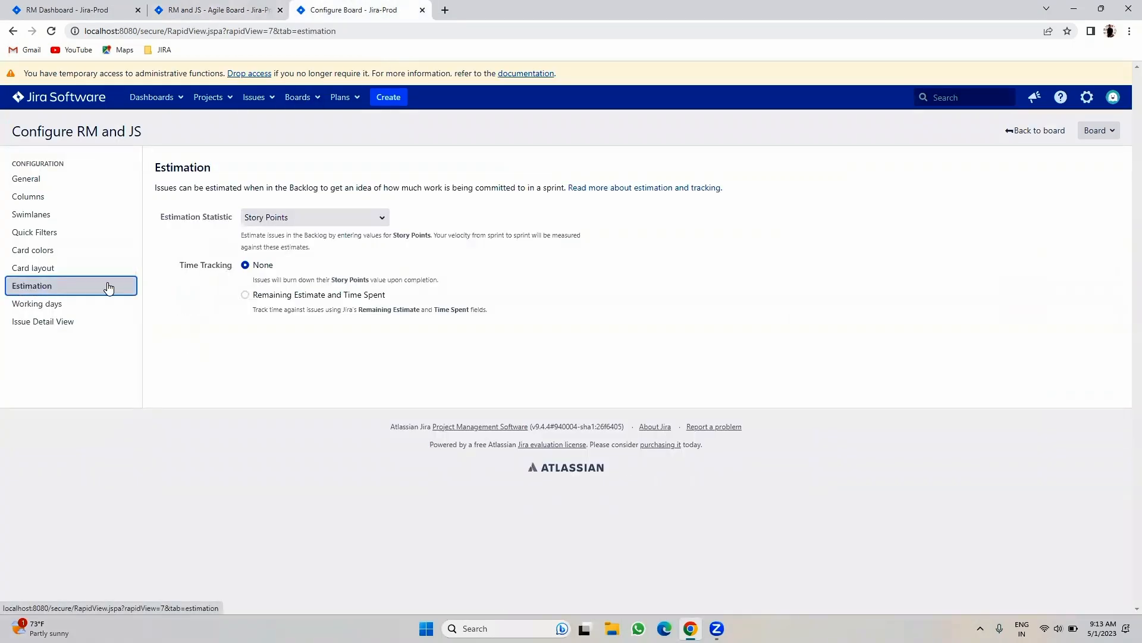
click(194, 10)
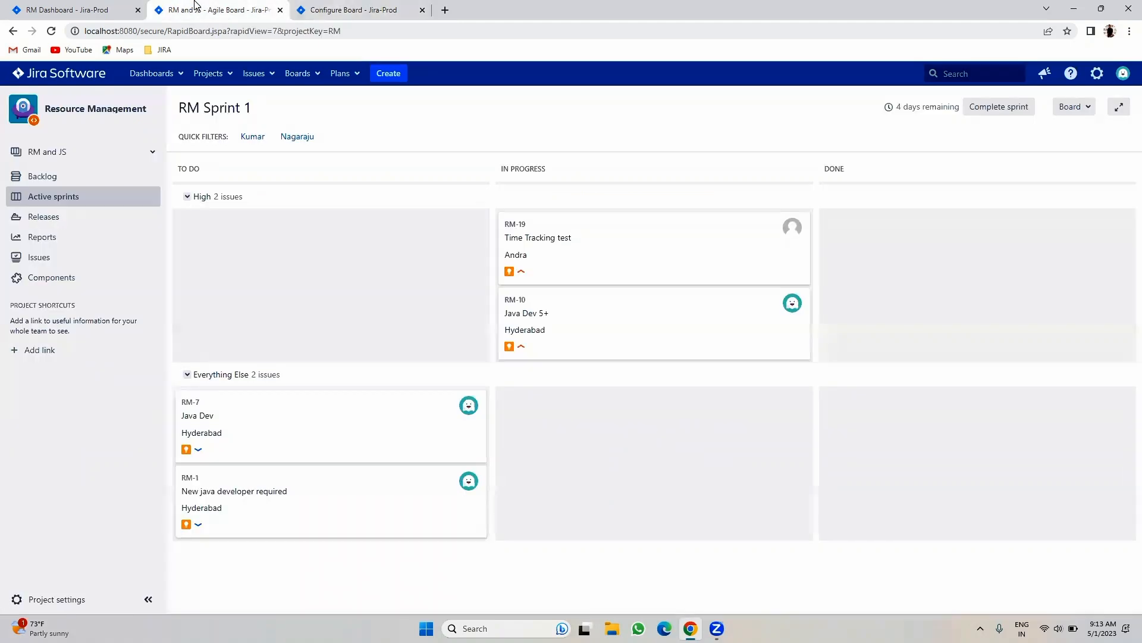
click(208, 74)
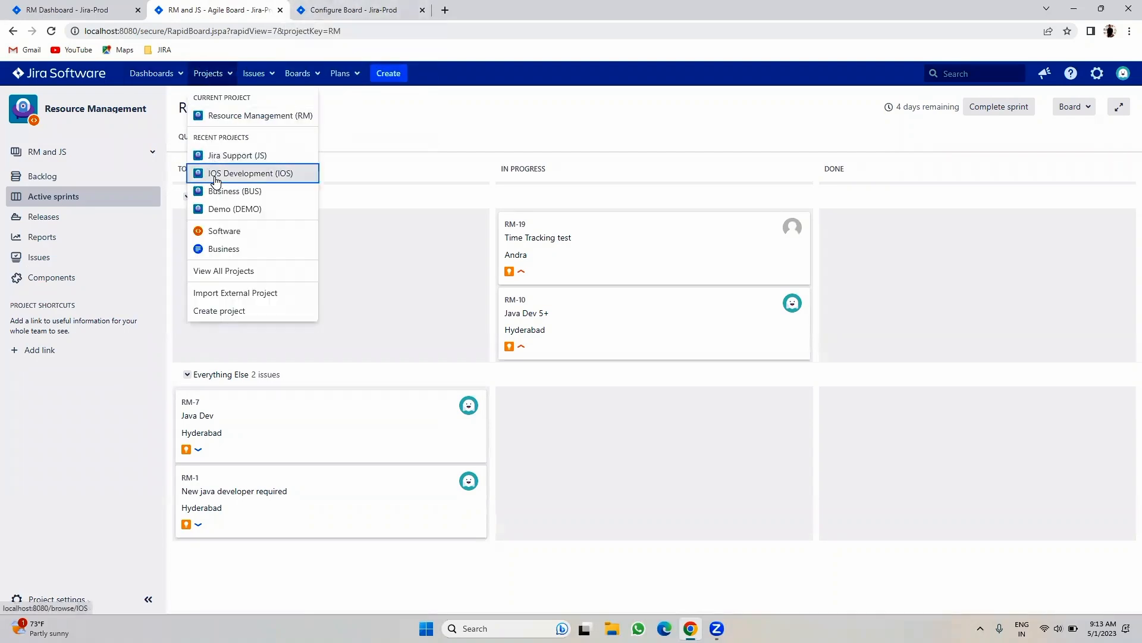
click(214, 173)
click(339, 8)
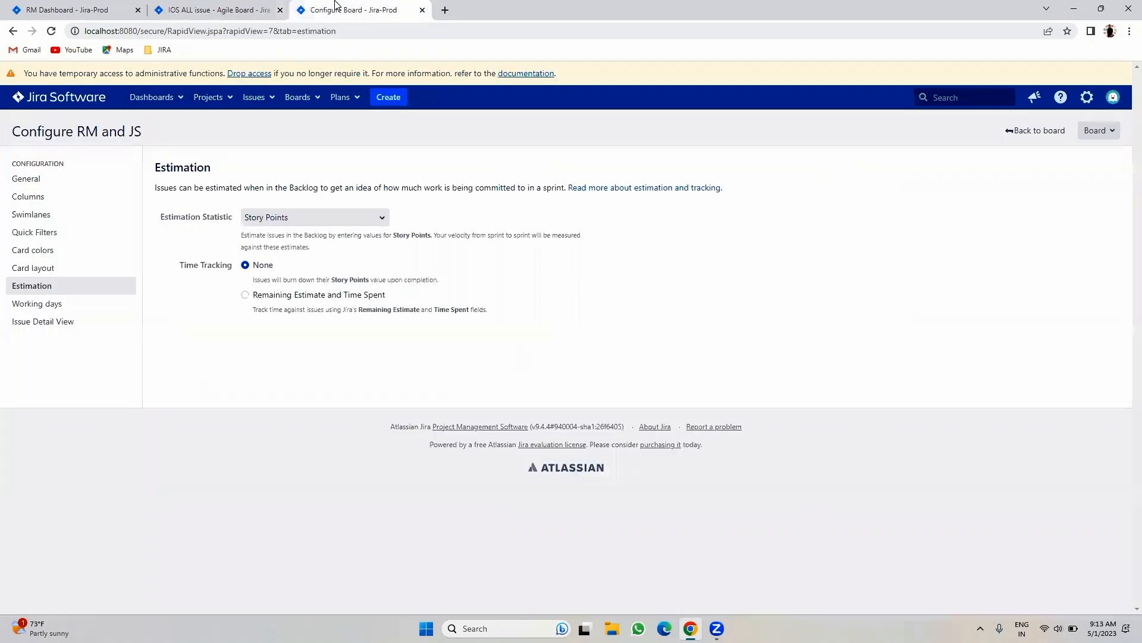
click(228, 8)
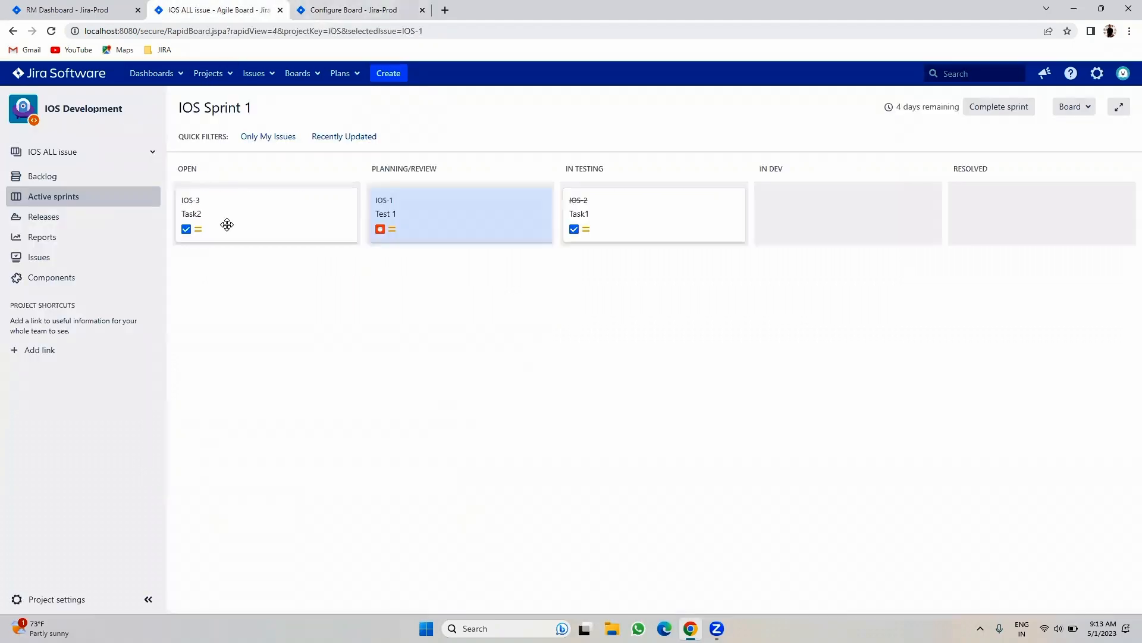
click(372, 8)
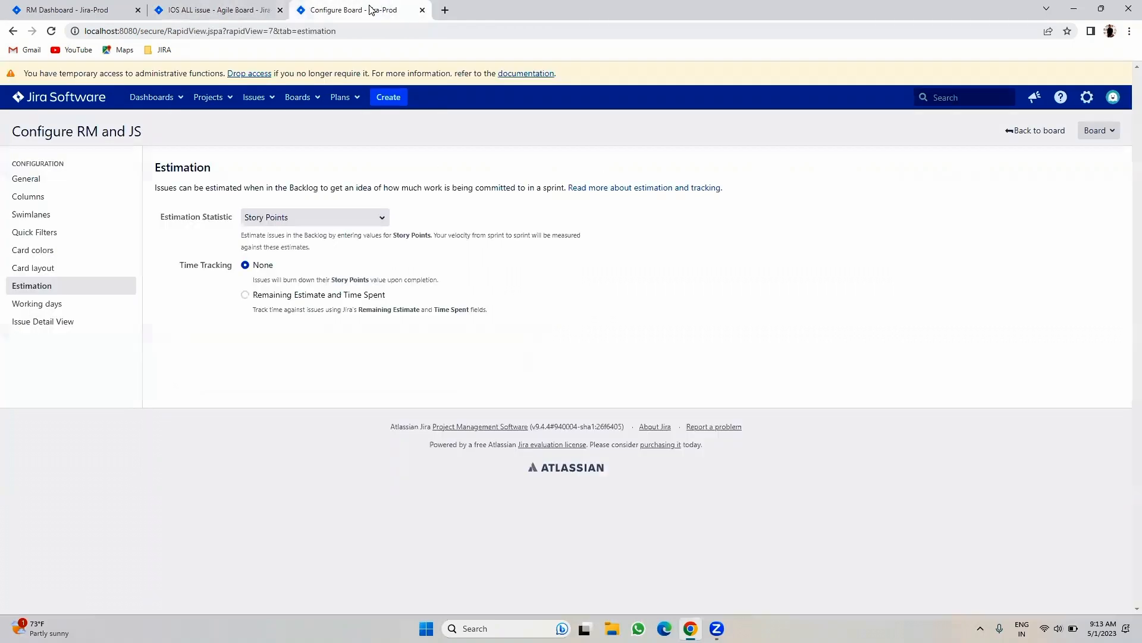
- Close the old config tab and open the IOS ALL board configuration in a new tab
click(422, 10)
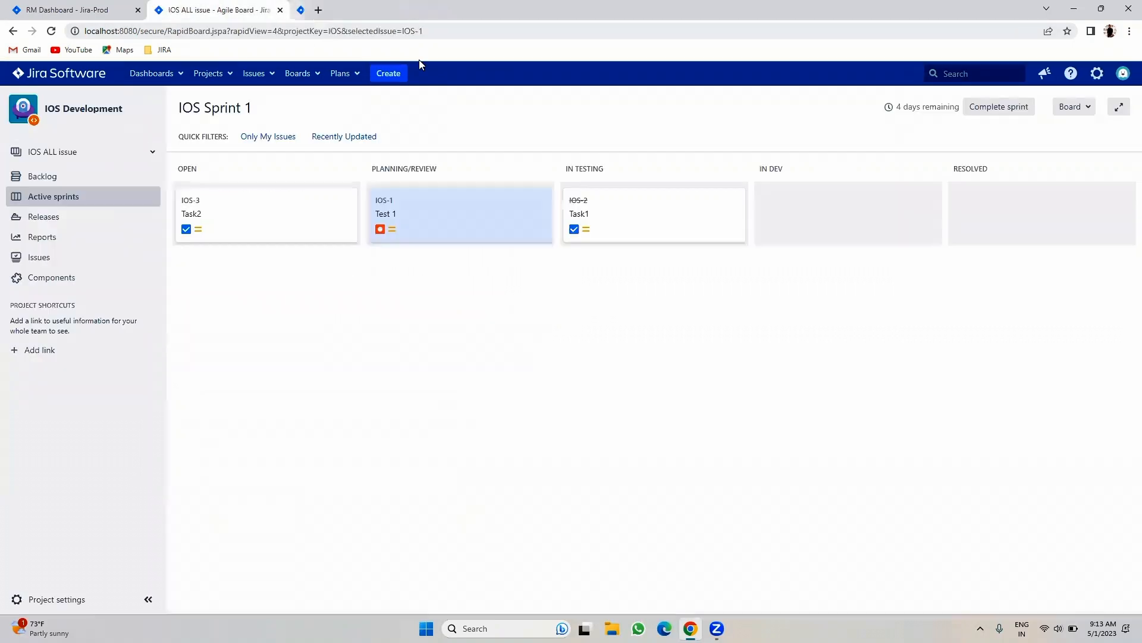
click(1072, 107)
right_click(1024, 131)
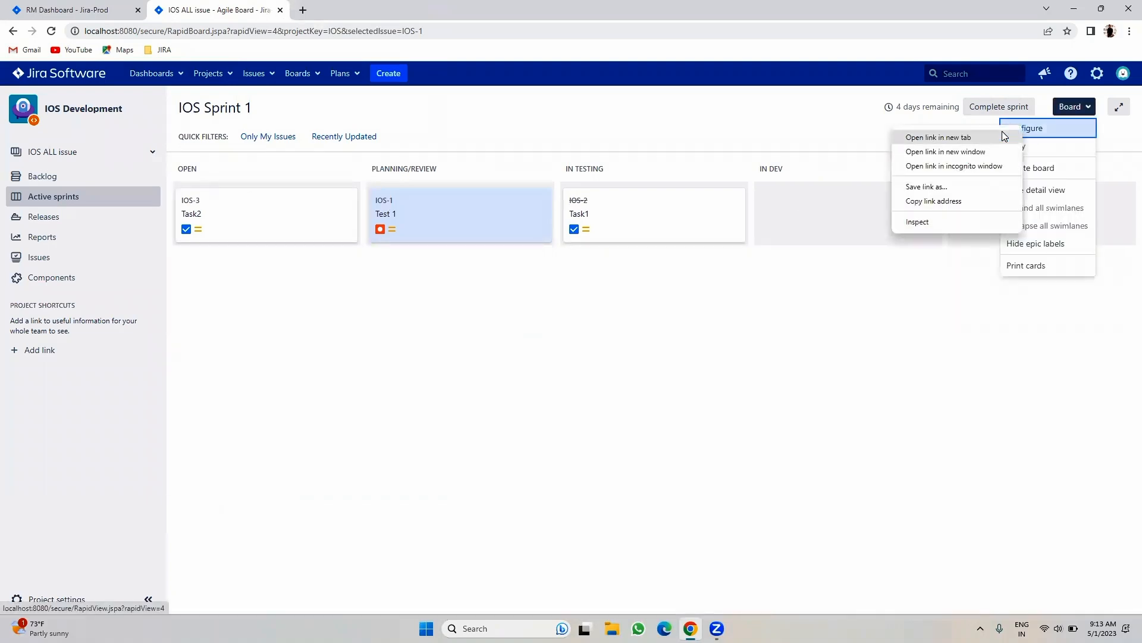
click(907, 135)
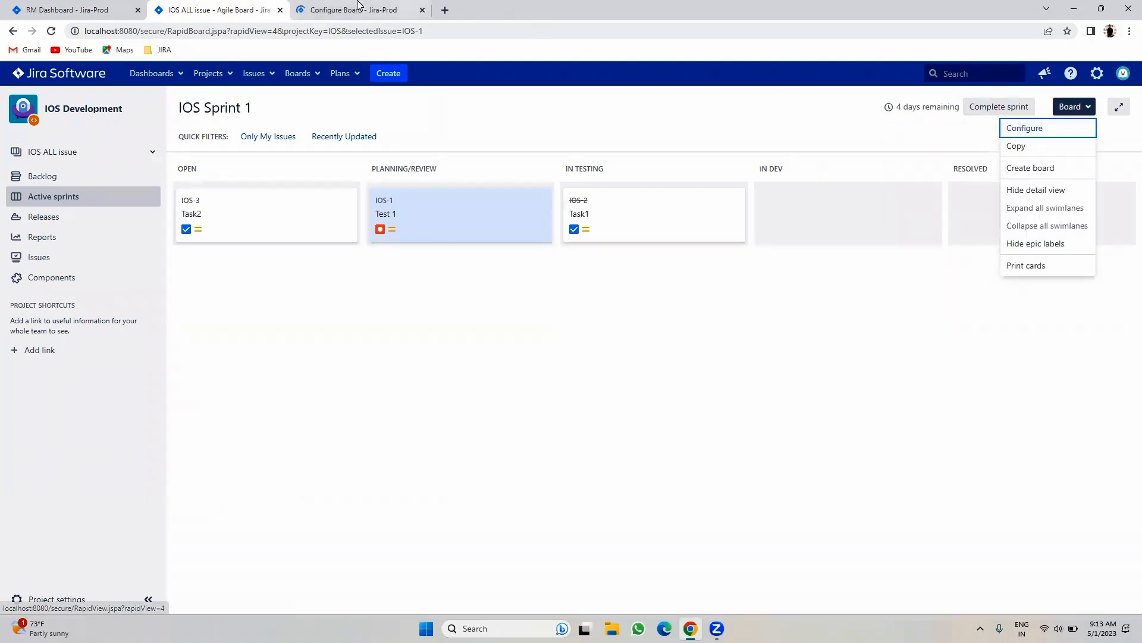
click(332, 6)
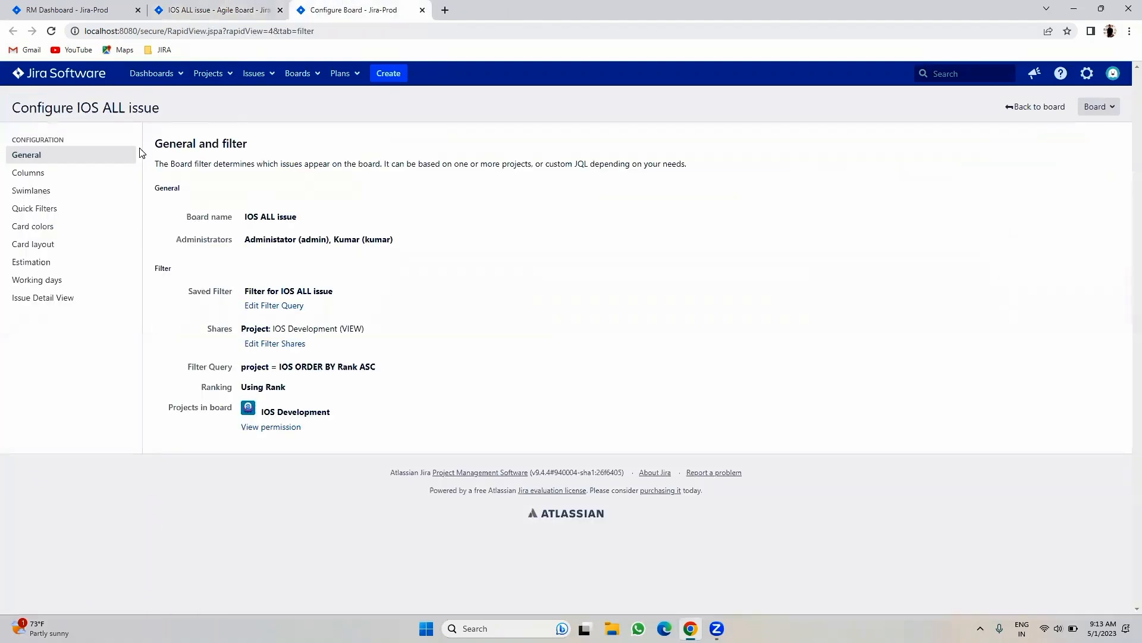
- Review Quick Filters, Card colors, Card layout and Estimation, then return to the sprint board
click(47, 207)
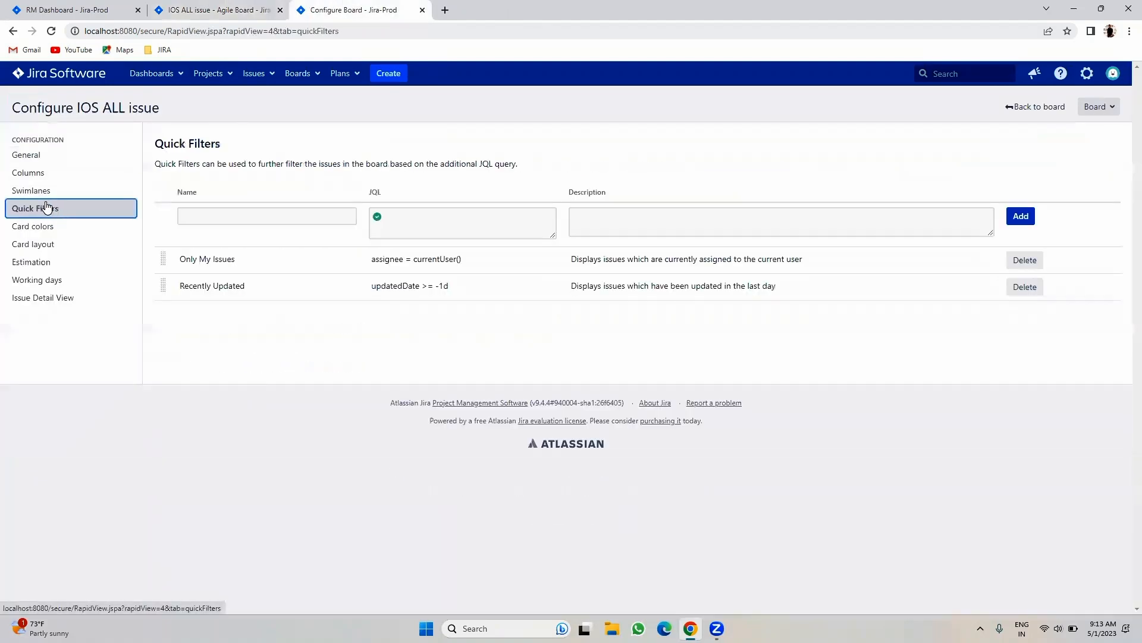
click(43, 231)
click(47, 244)
click(47, 260)
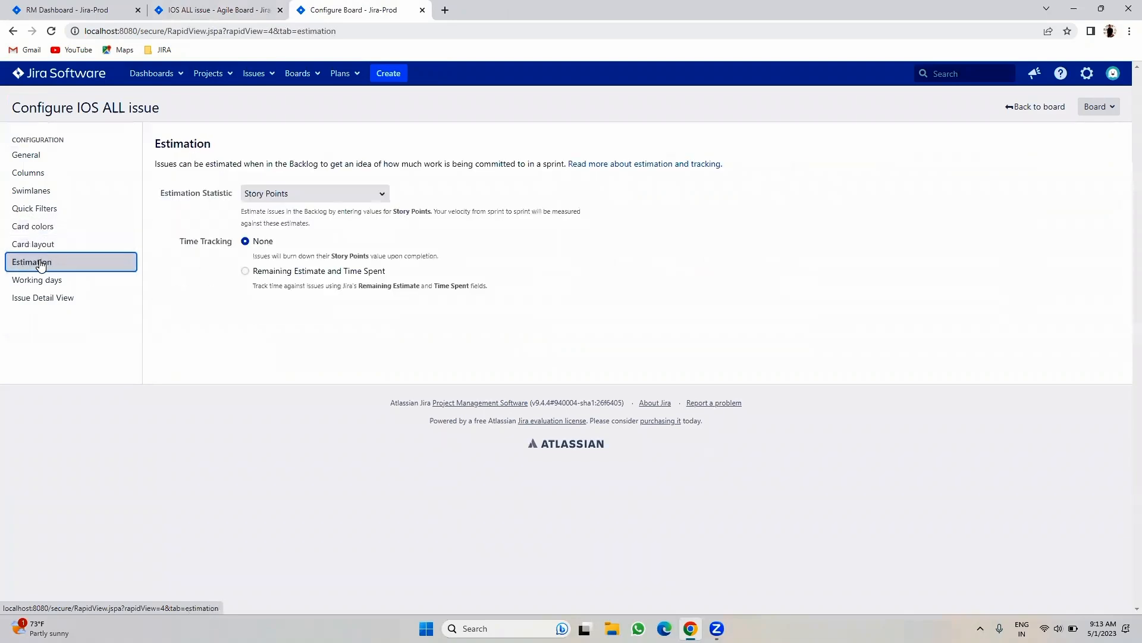
click(221, 7)
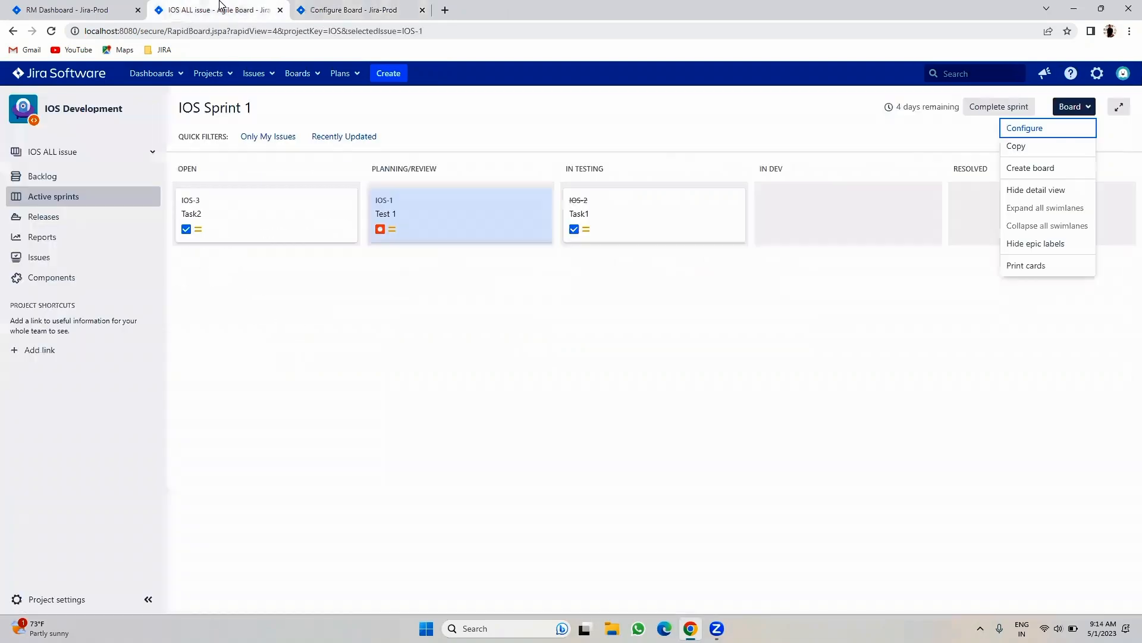
- Create the issue 'Task' (IOS-7) in the IOS Development backlog
click(63, 178)
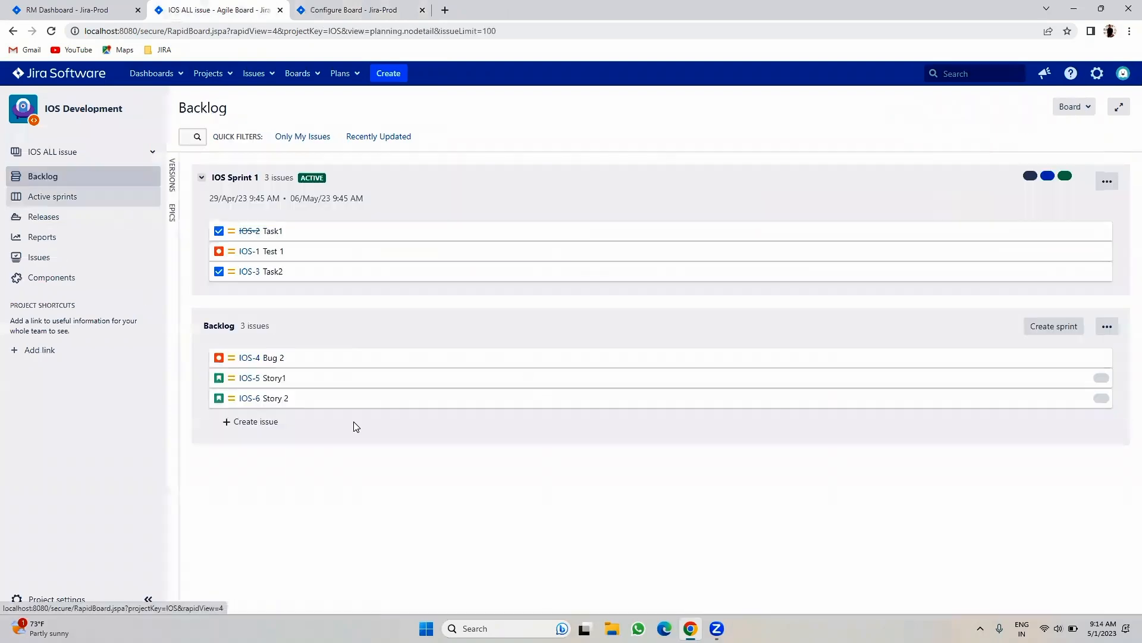
click(259, 422)
text(Task)
key(Return)
click(301, 544)
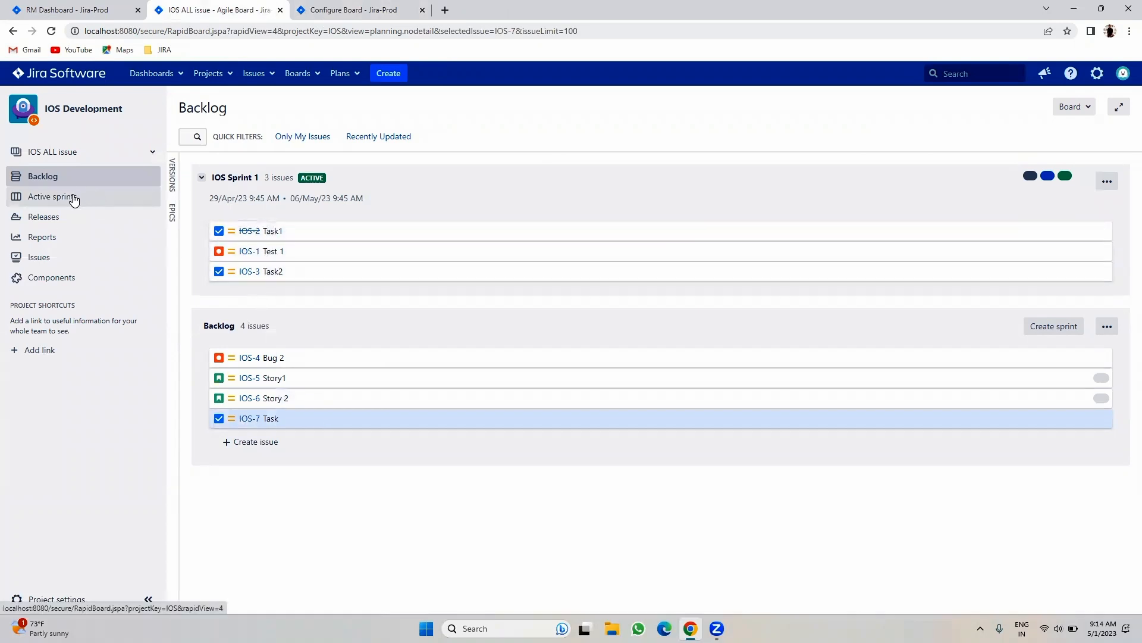
- Assign IOS-2 Task1 and IOS-1 Test 1 to yourself, and IOS-3 Task2 to a teammate
click(246, 236)
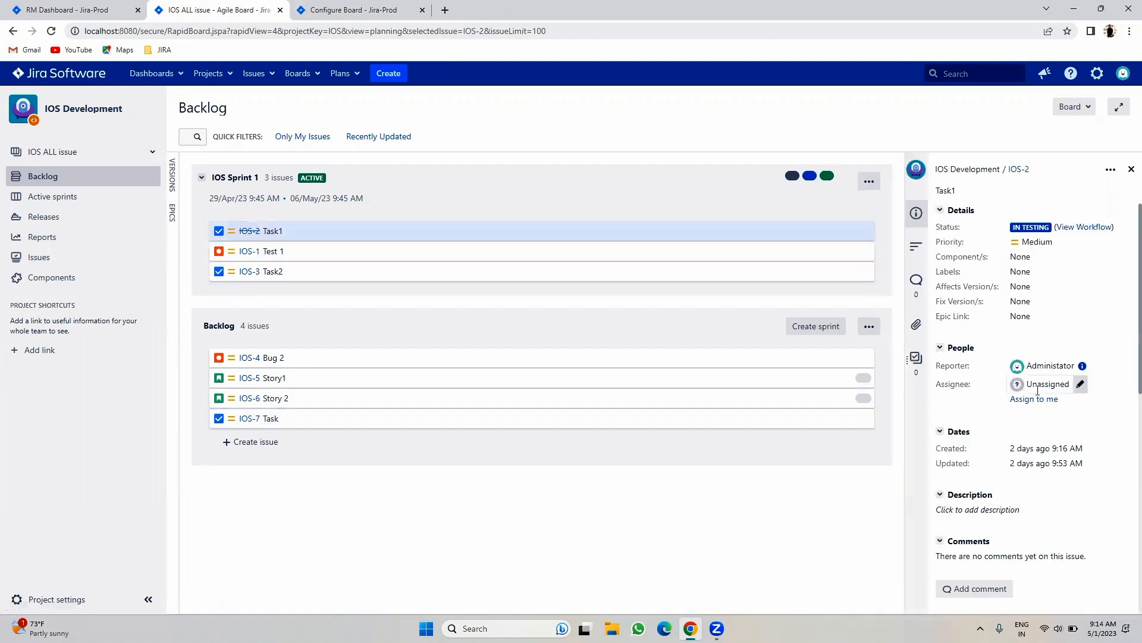
click(249, 251)
click(1042, 399)
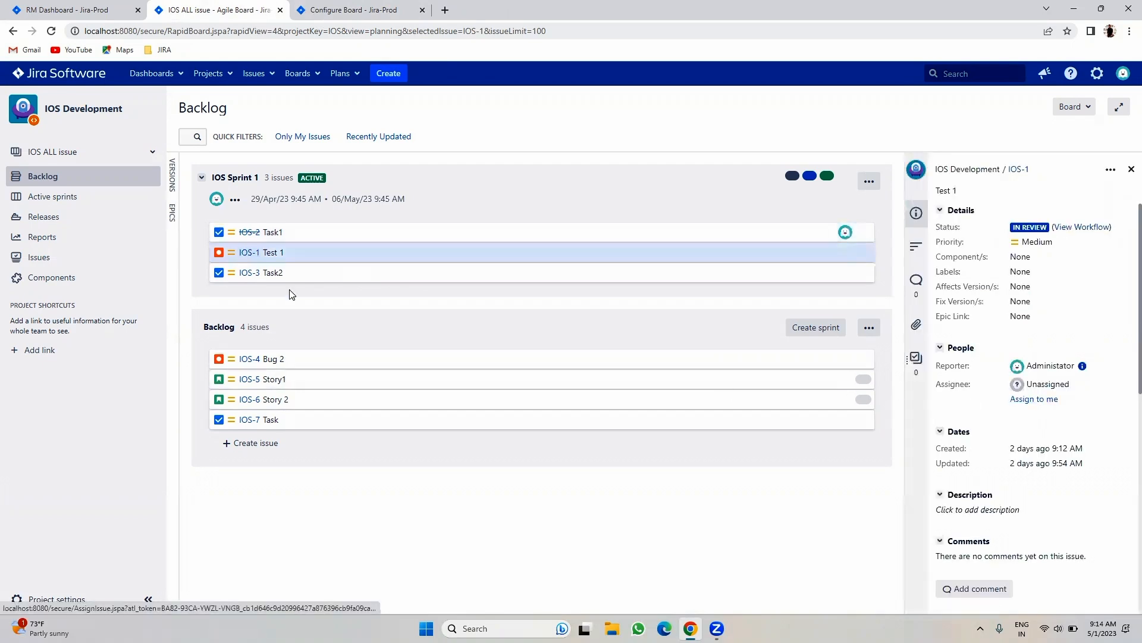
click(254, 277)
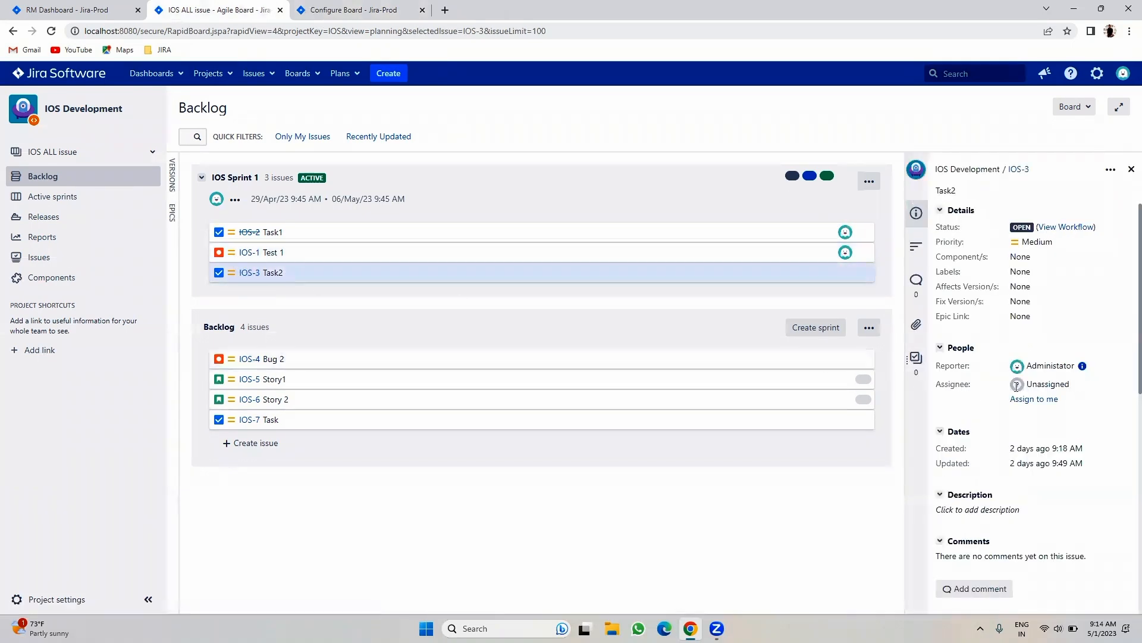
click(1076, 389)
text(kumar)
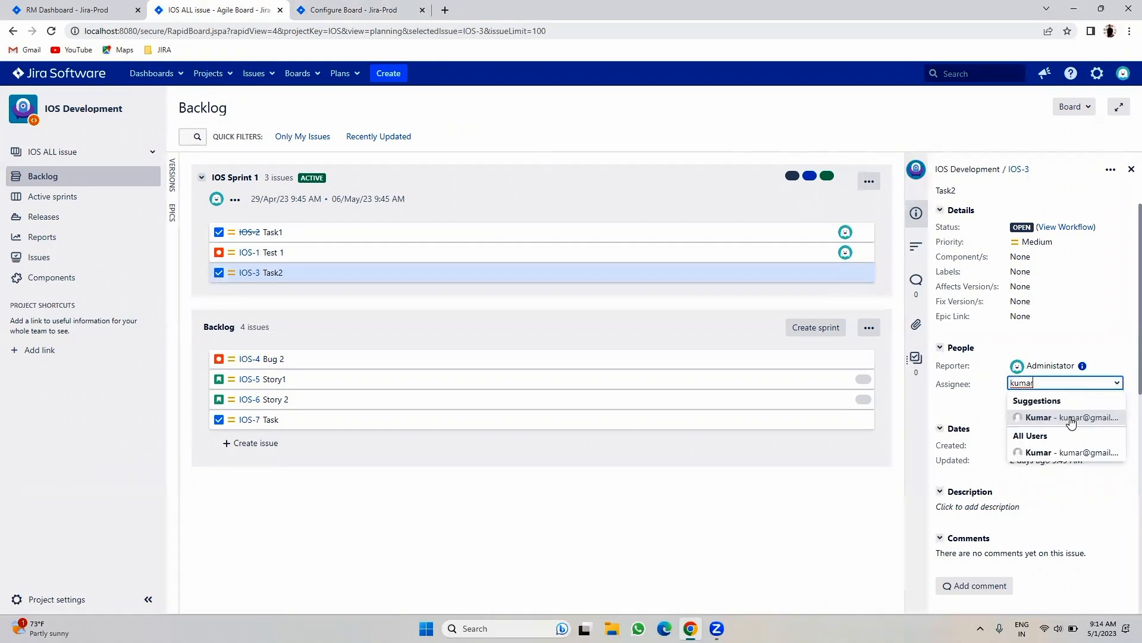
click(1071, 418)
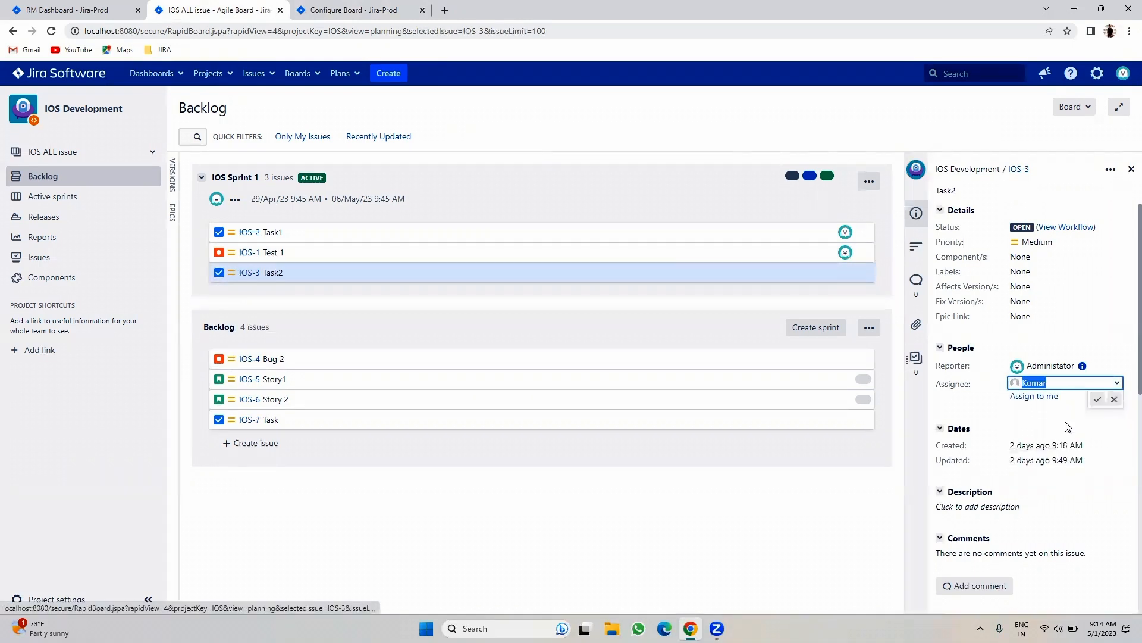
click(1099, 400)
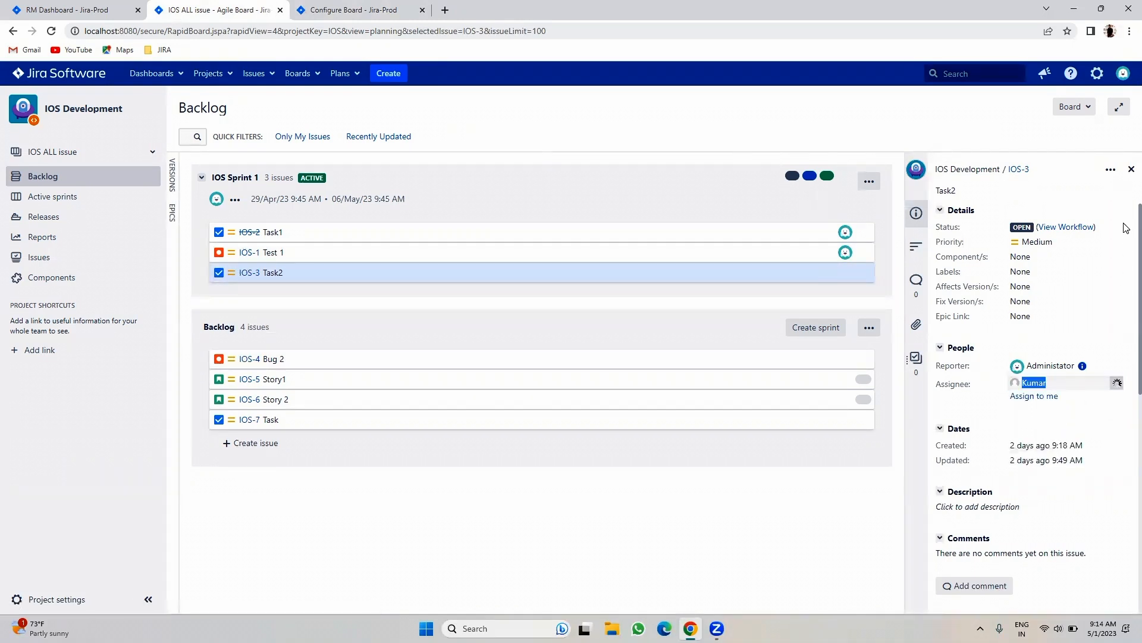
click(1130, 170)
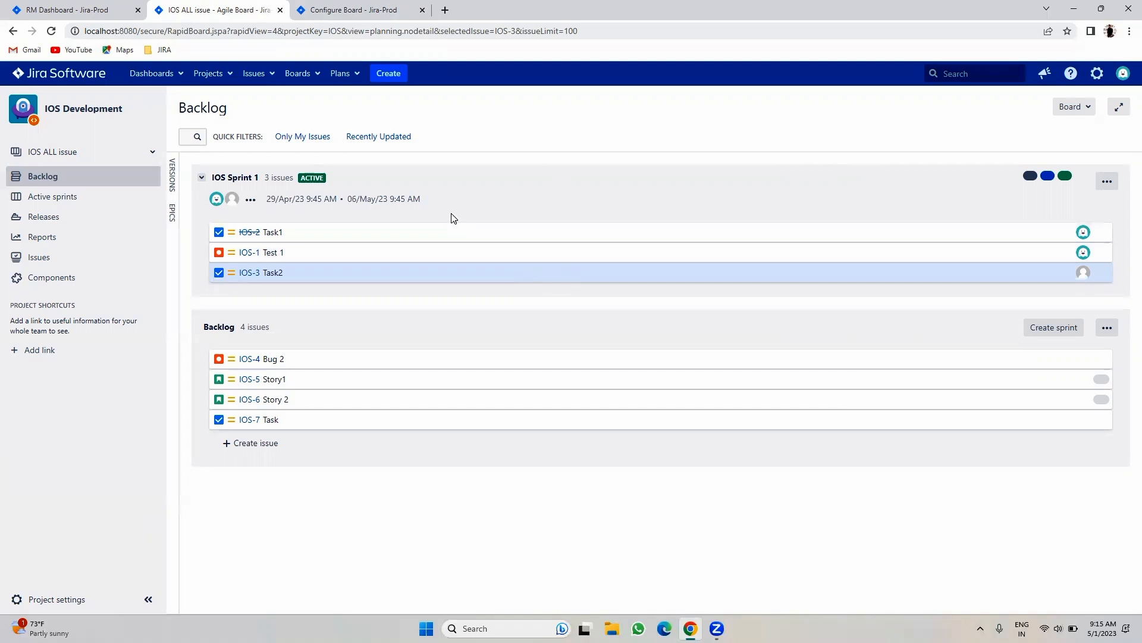
- Estimate IOS-5 Story1 at 1 story point and IOS-6 Story 2 at 3
click(247, 381)
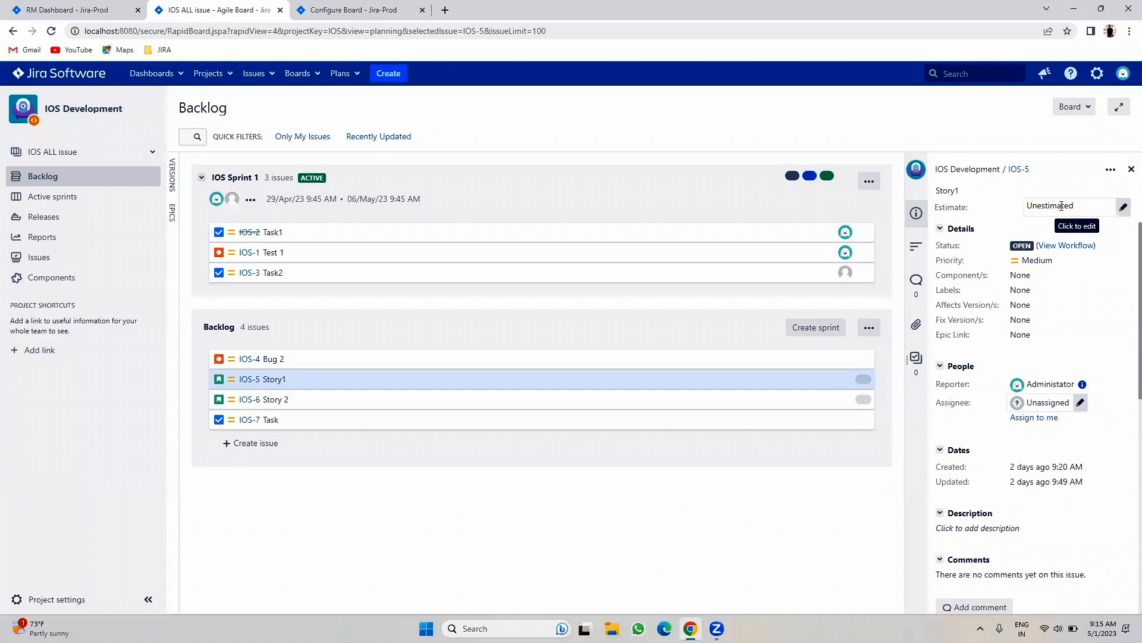
click(1124, 204)
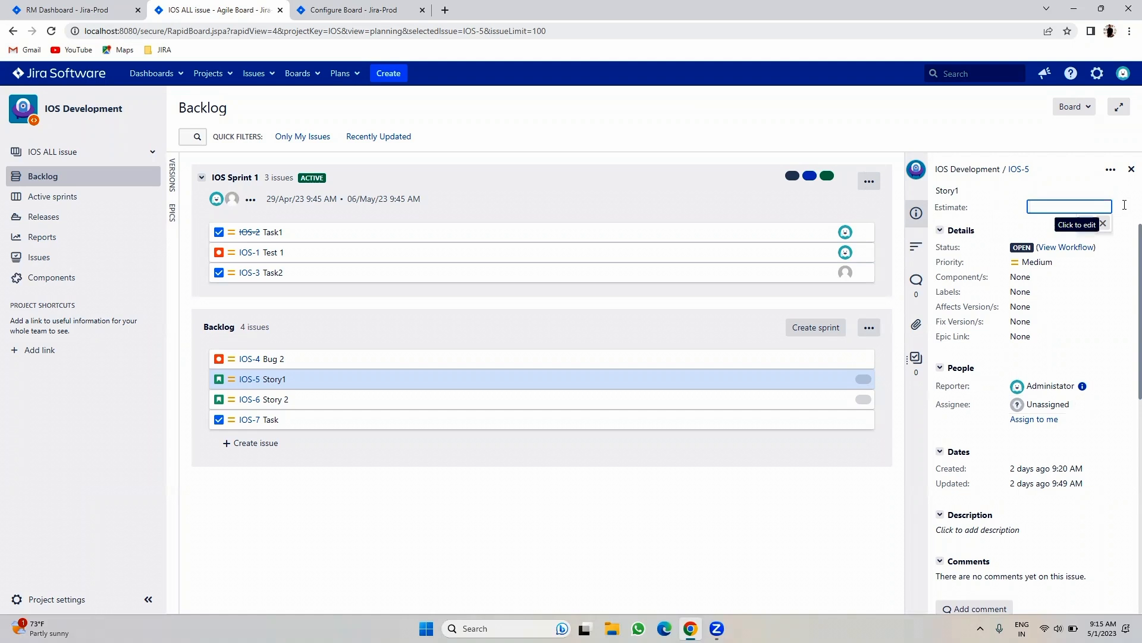
text(1)
click(1088, 224)
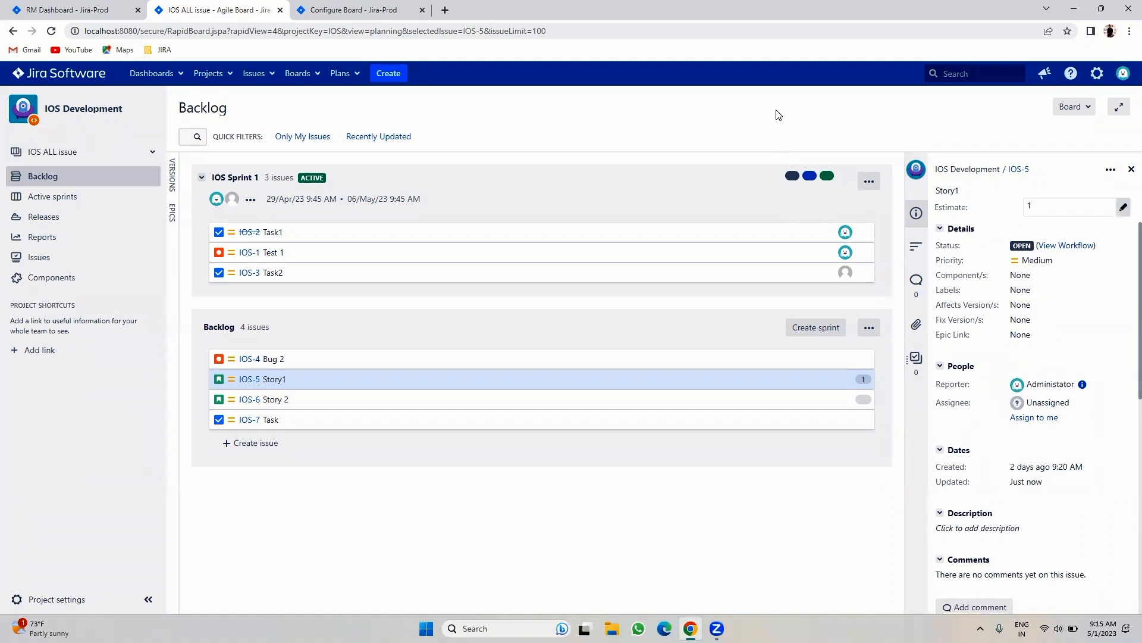
click(249, 399)
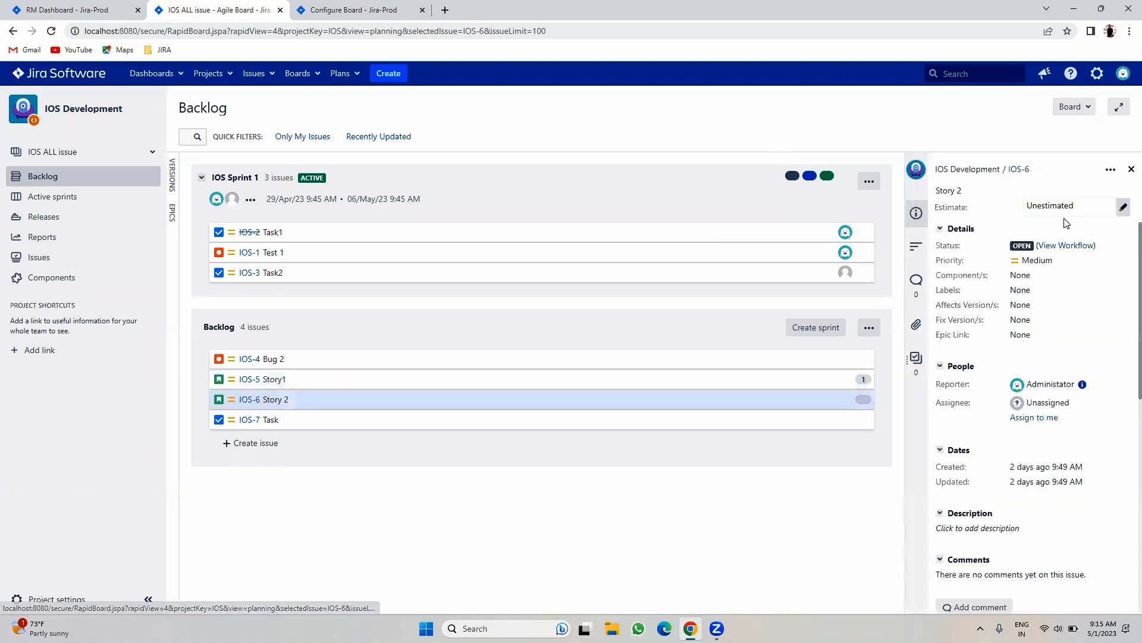
click(1123, 207)
text(3)
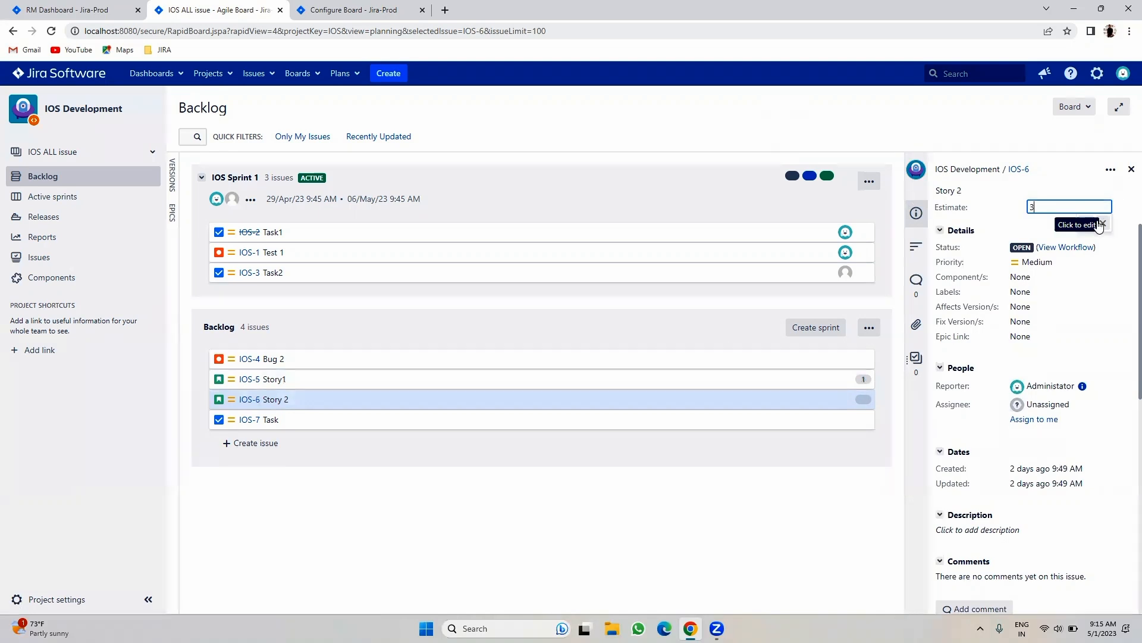
key(Return)
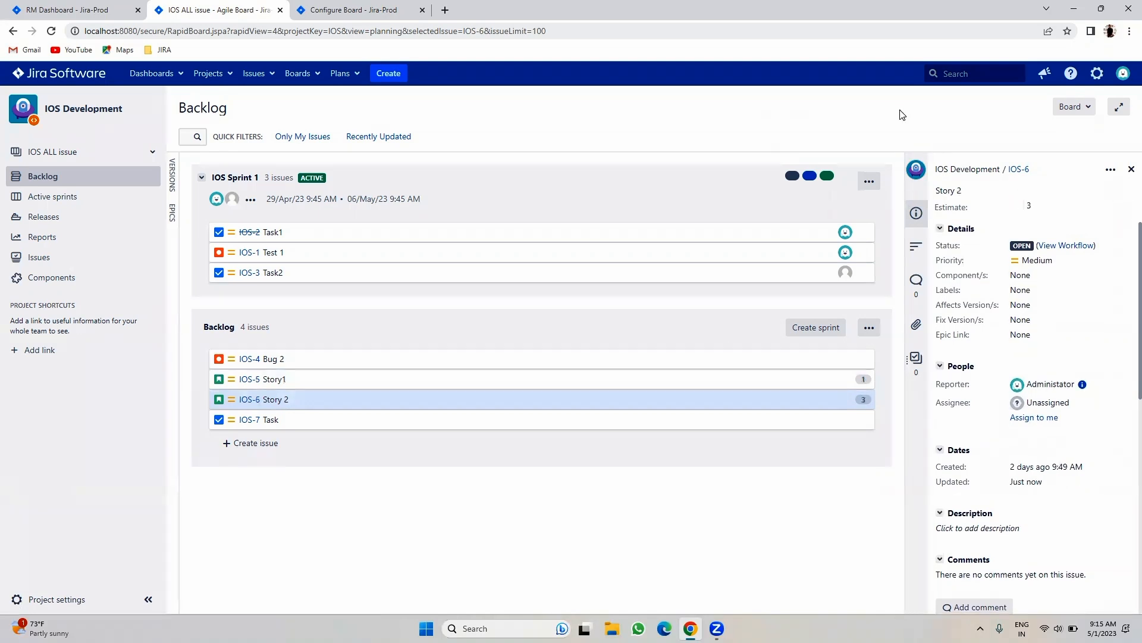
click(1131, 169)
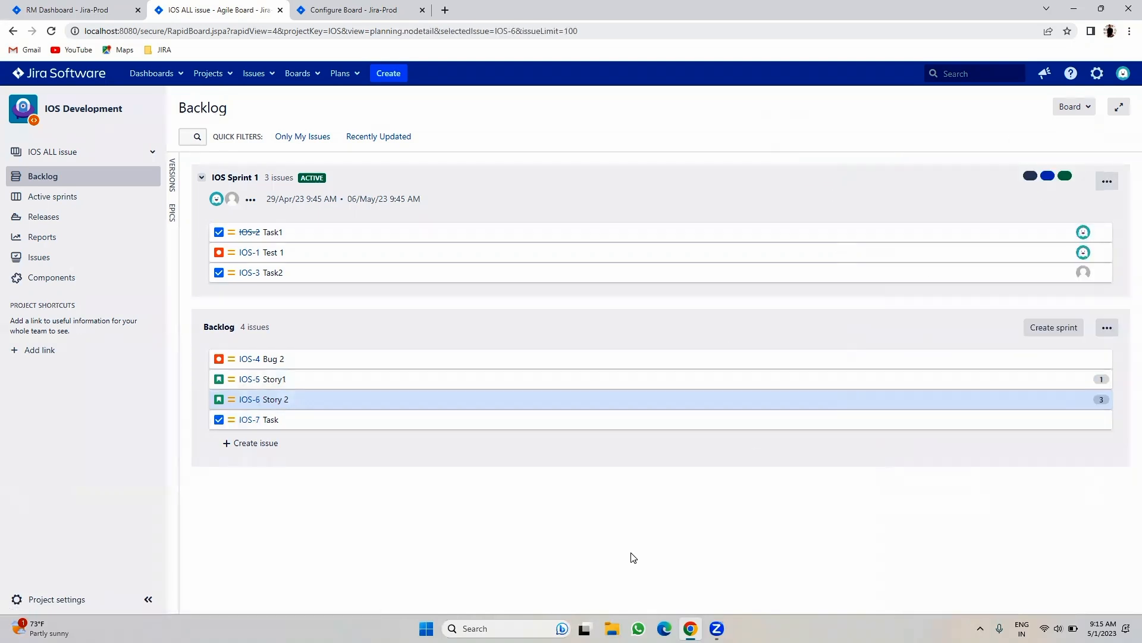
- Review IOS-7 Task, keeping its summary unchanged, and IOS-4 Bug 2's details
click(245, 419)
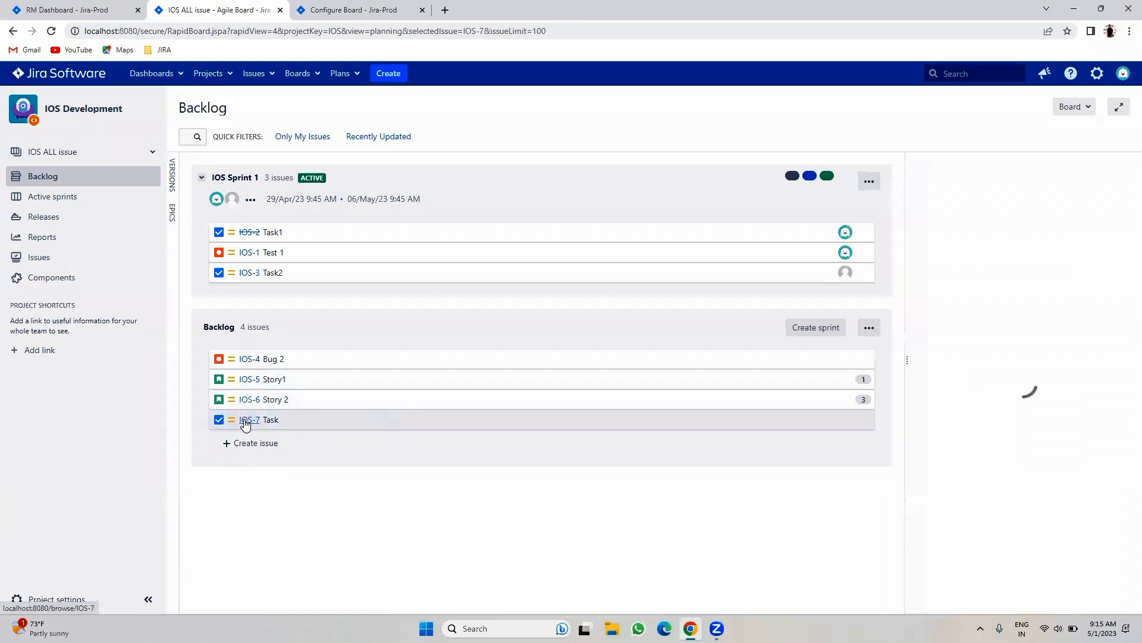
click(974, 187)
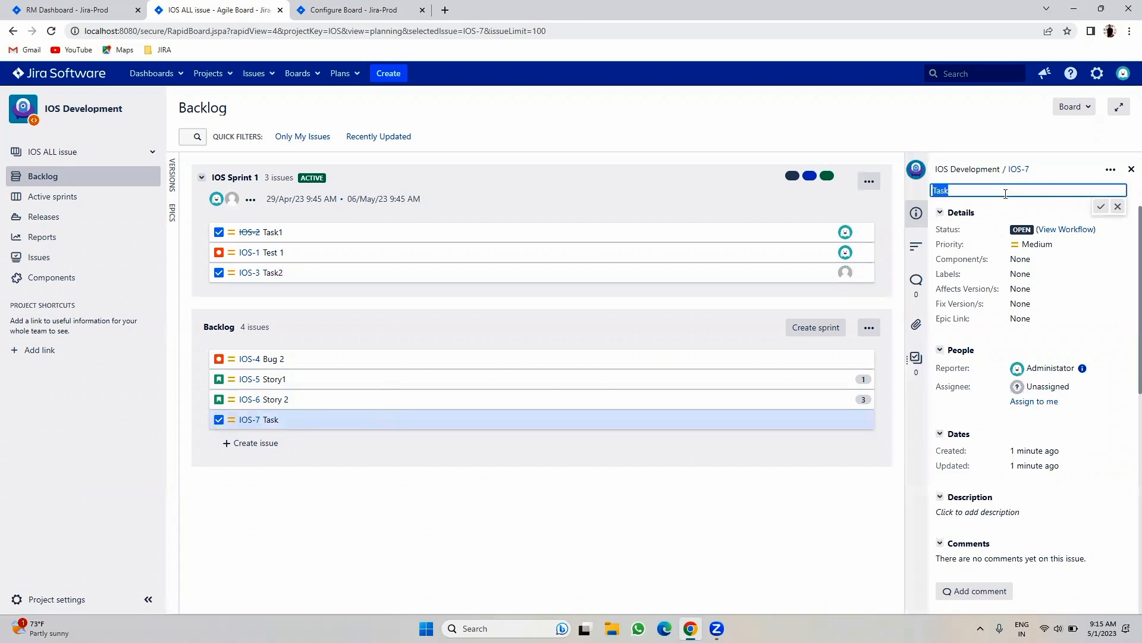
click(1103, 207)
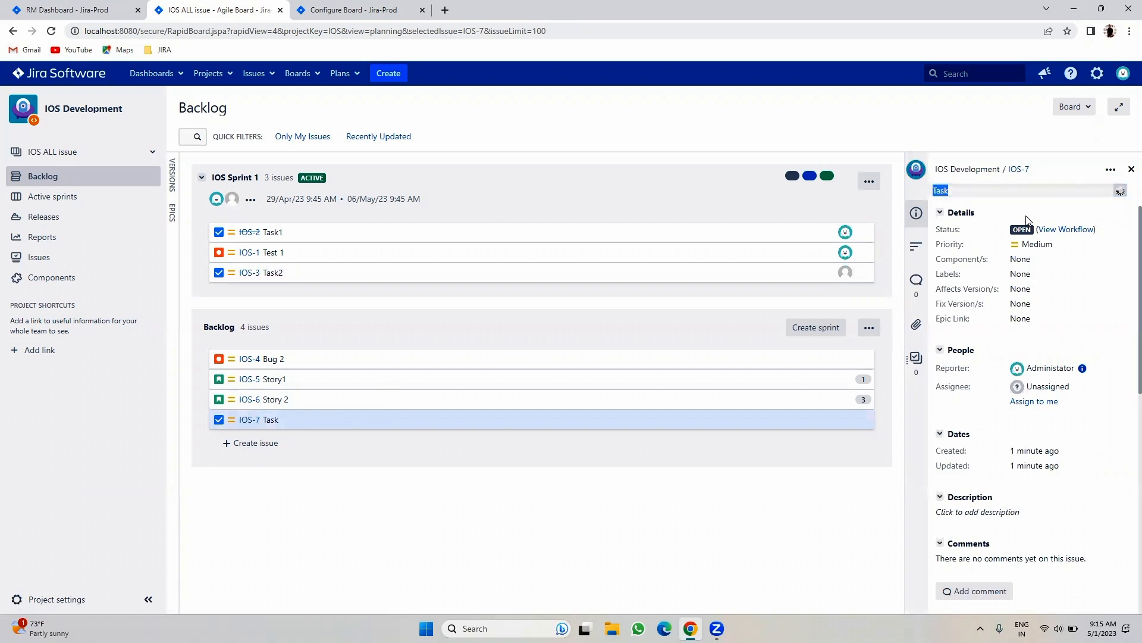
click(244, 360)
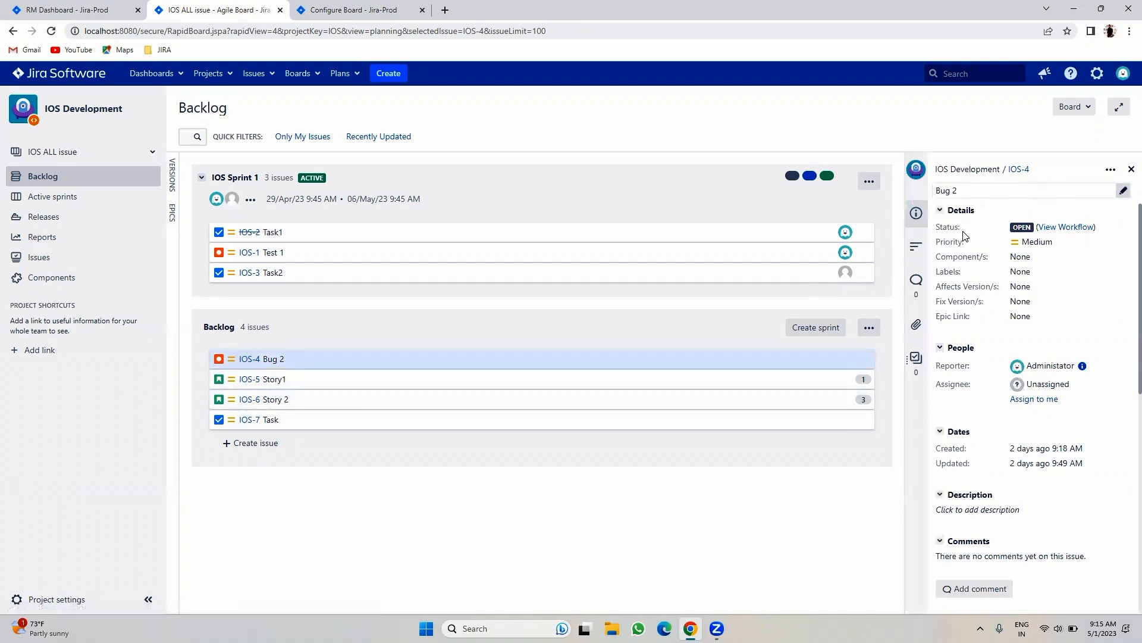
click(1130, 171)
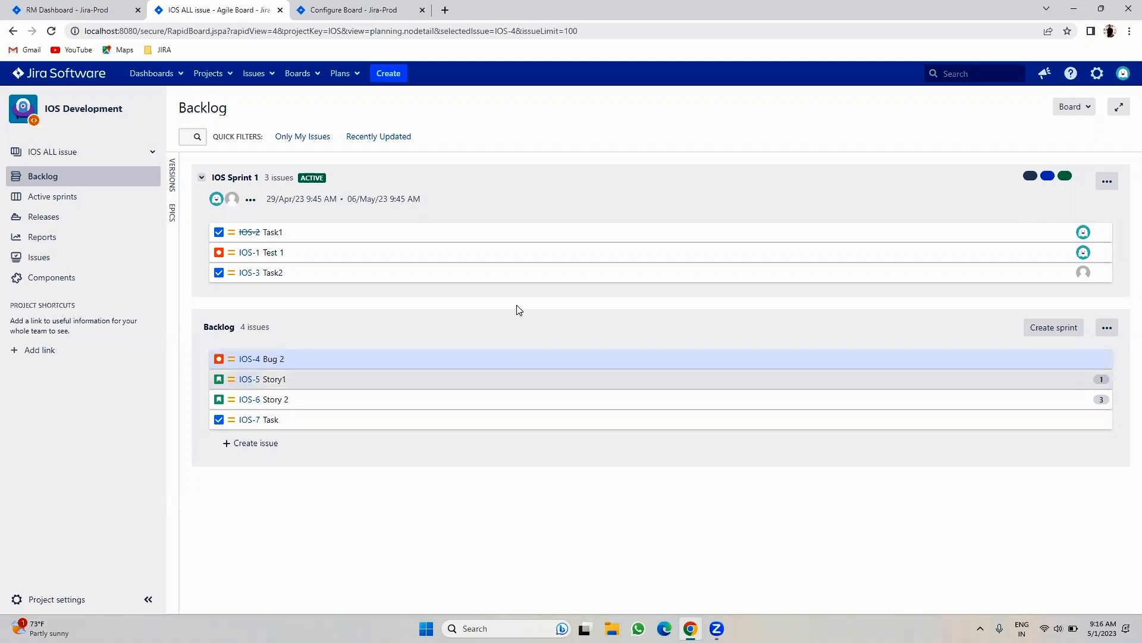
- Set the board's Estimation Statistic to Original story points
click(386, 8)
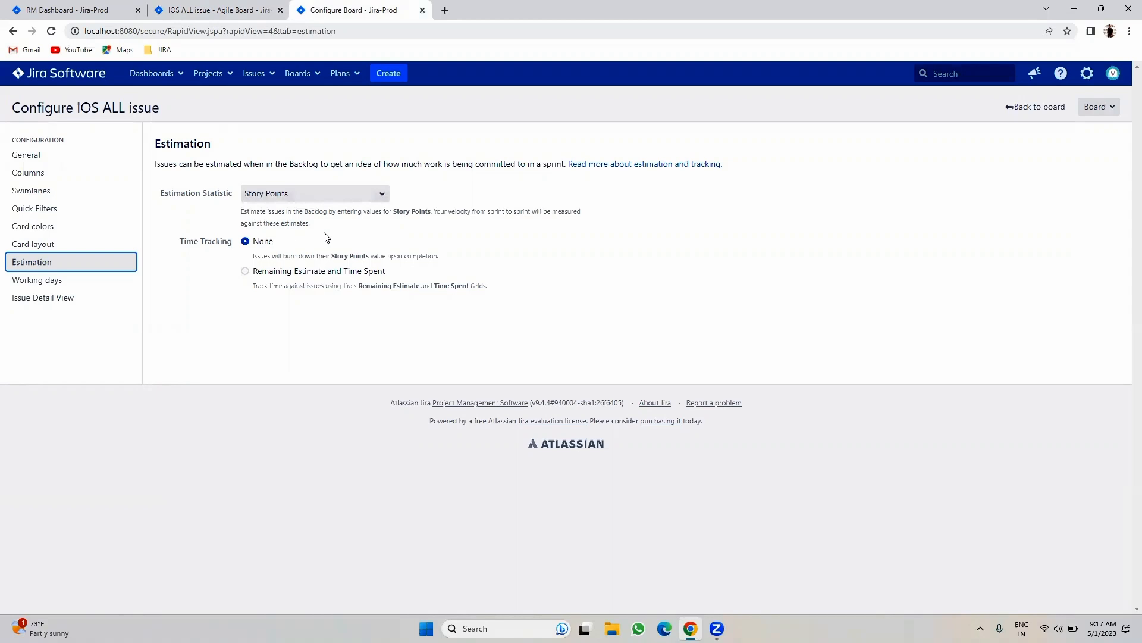
click(314, 194)
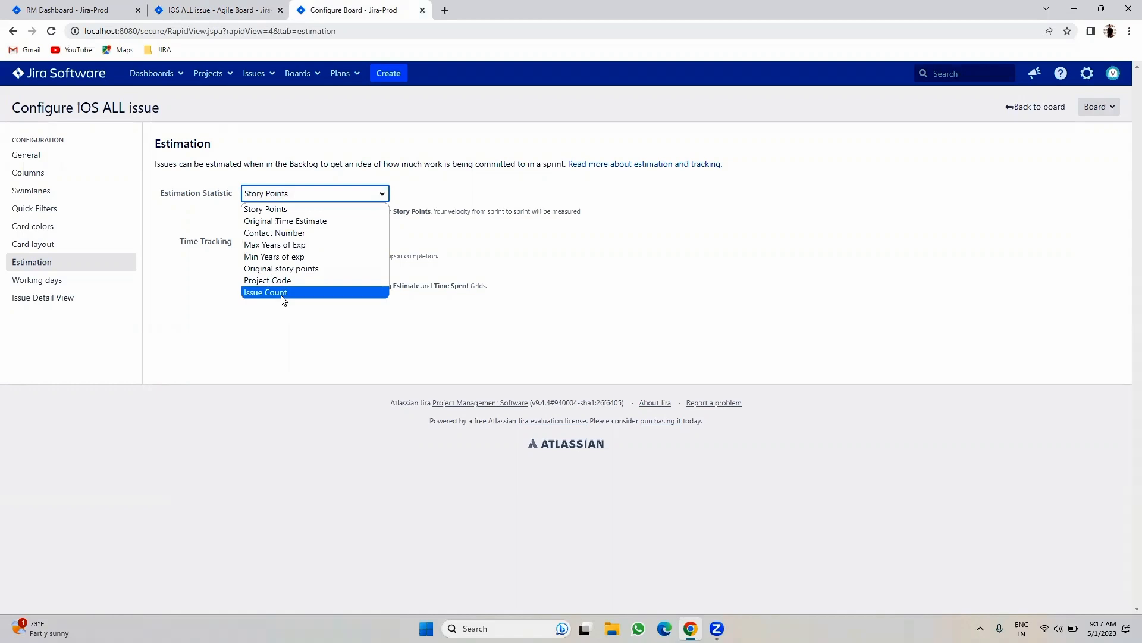
click(281, 269)
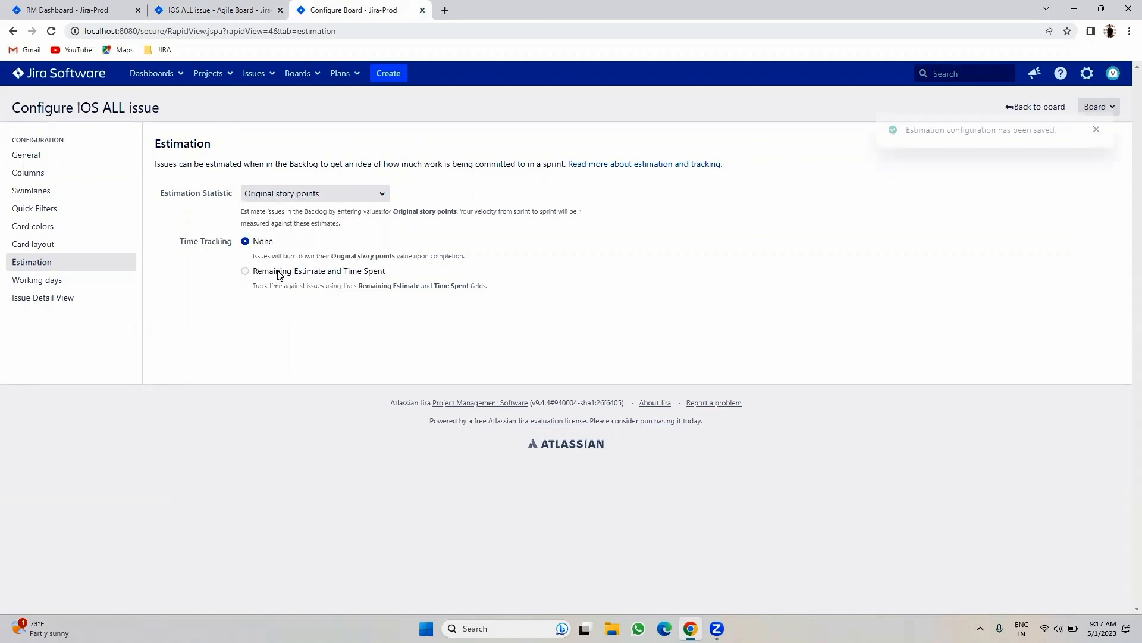
- Back on the IOS backlog, review the details of IOS-4 Bug 2 and IOS-5 Story1
click(204, 7)
click(51, 31)
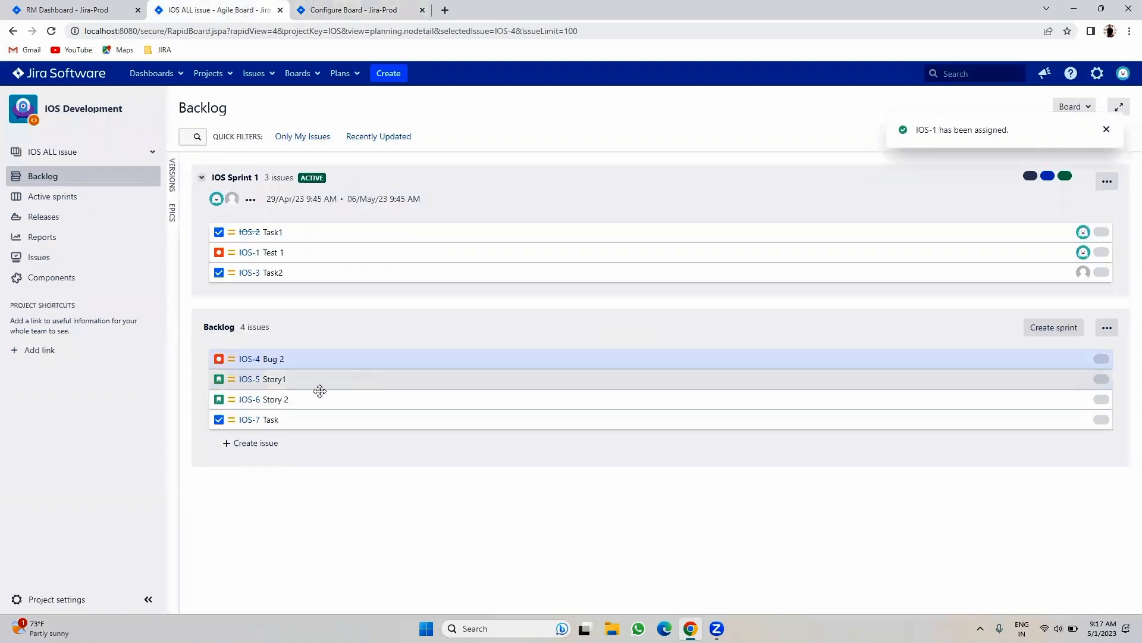
click(248, 362)
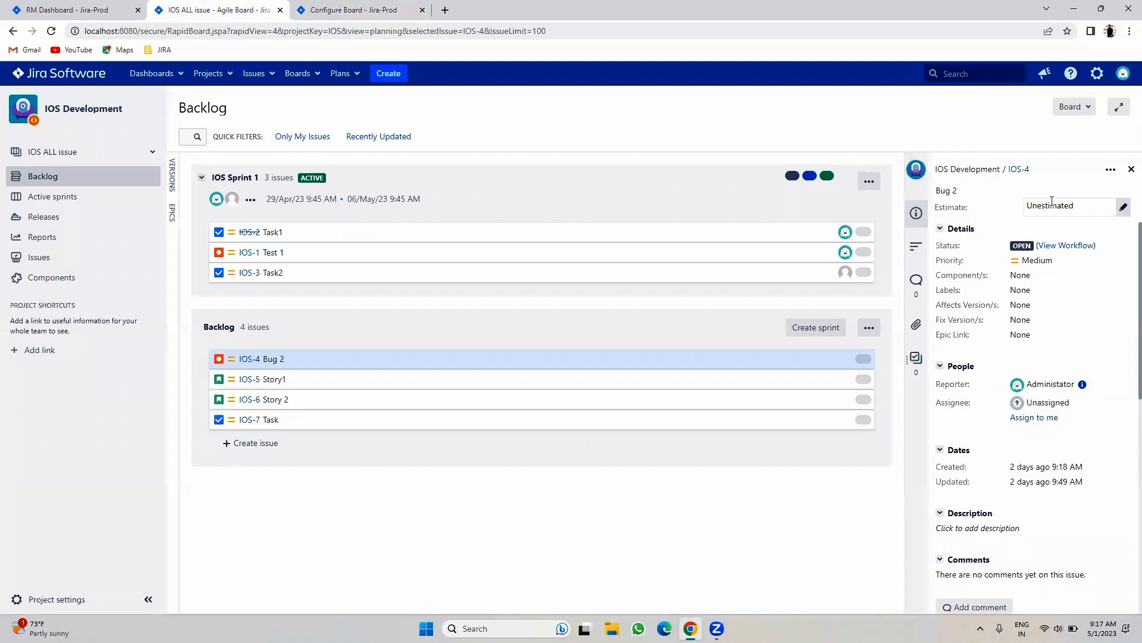
click(248, 384)
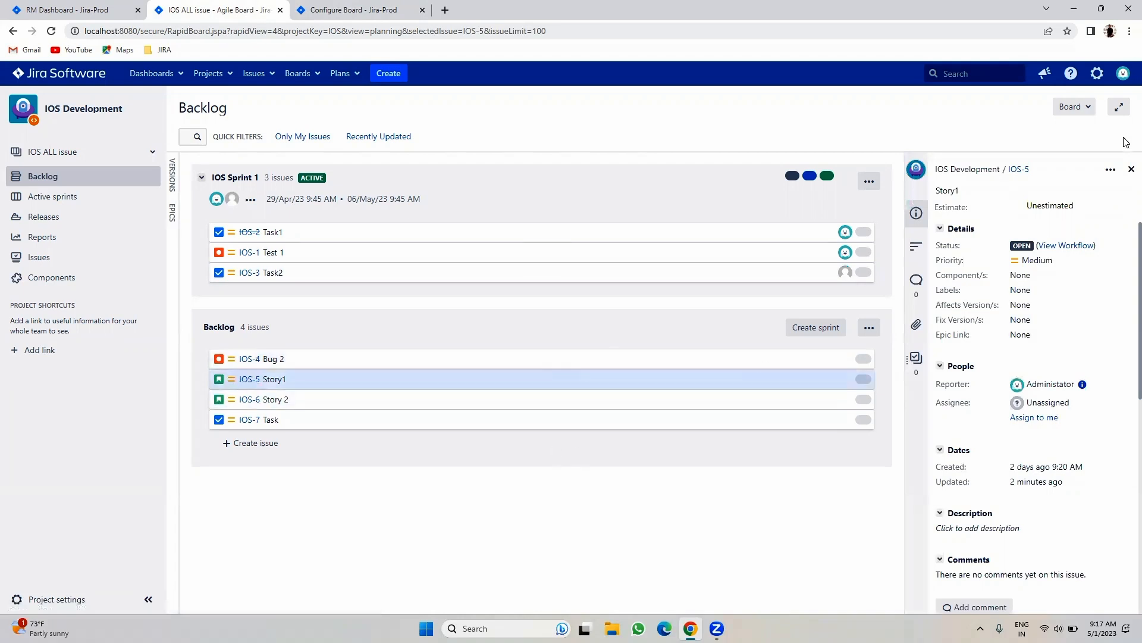
click(1131, 169)
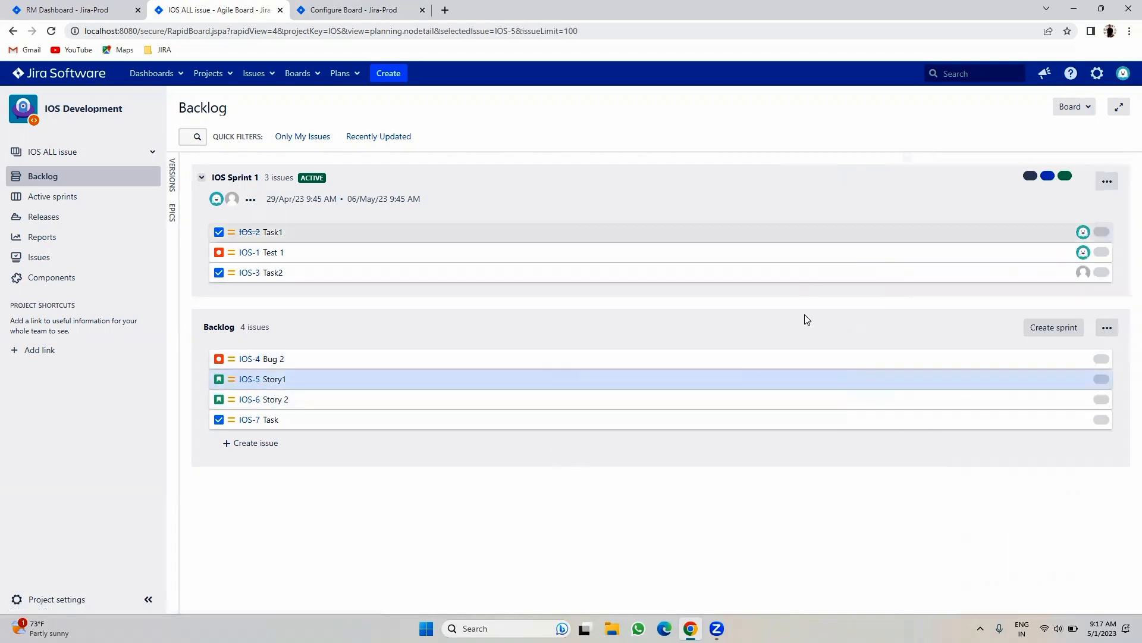
- Recheck the Estimation Statistic options without changing them, then return to the backlog
click(355, 11)
click(329, 195)
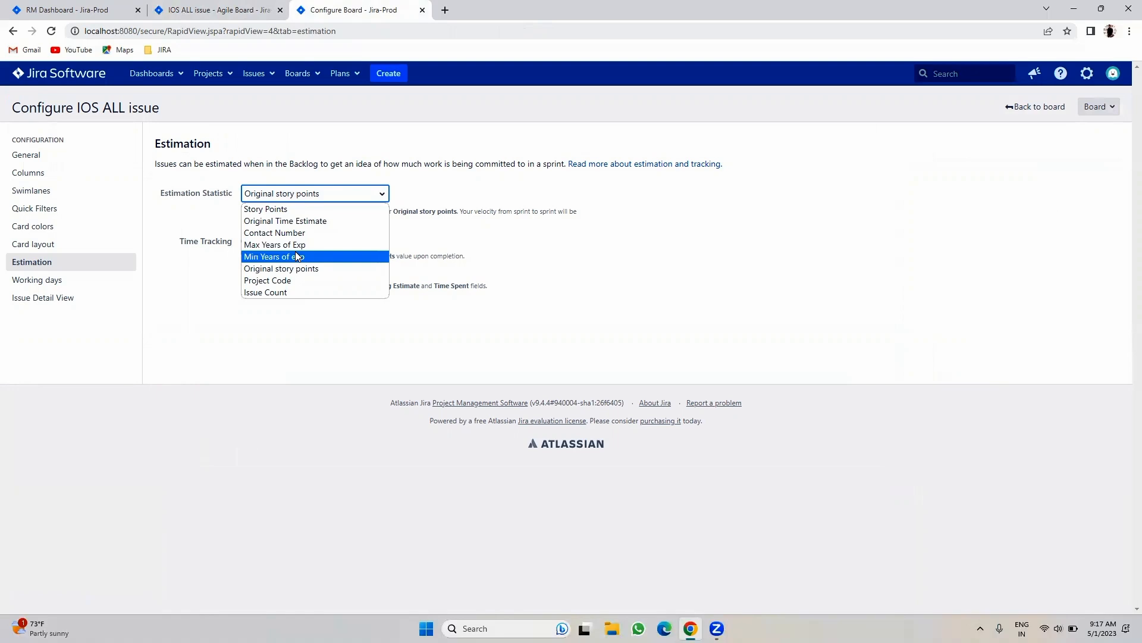
click(390, 359)
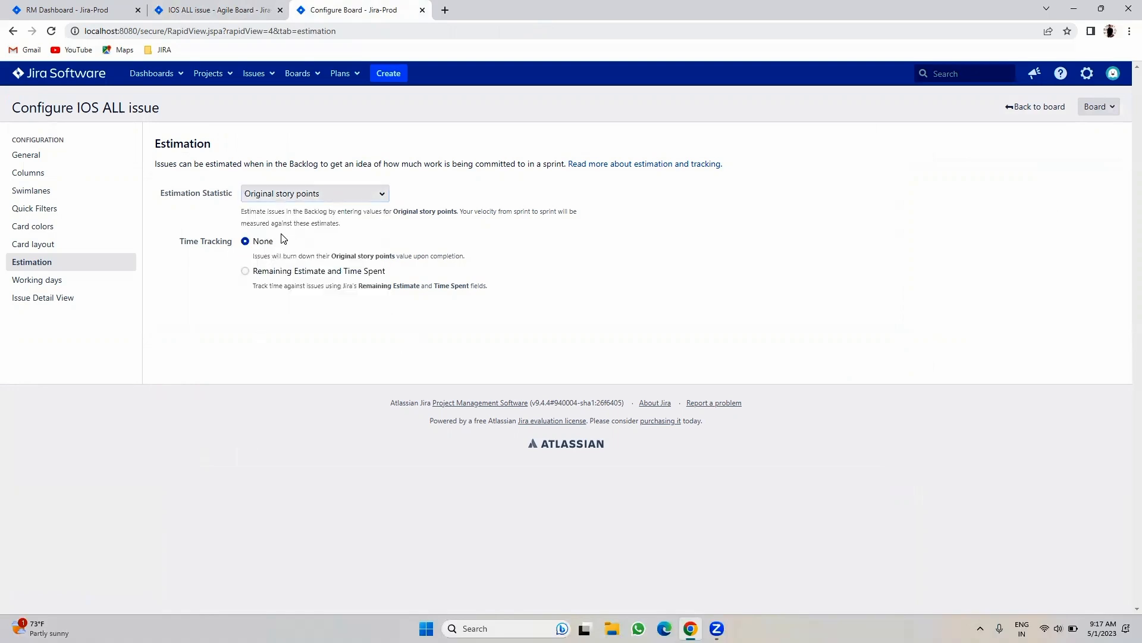
click(206, 10)
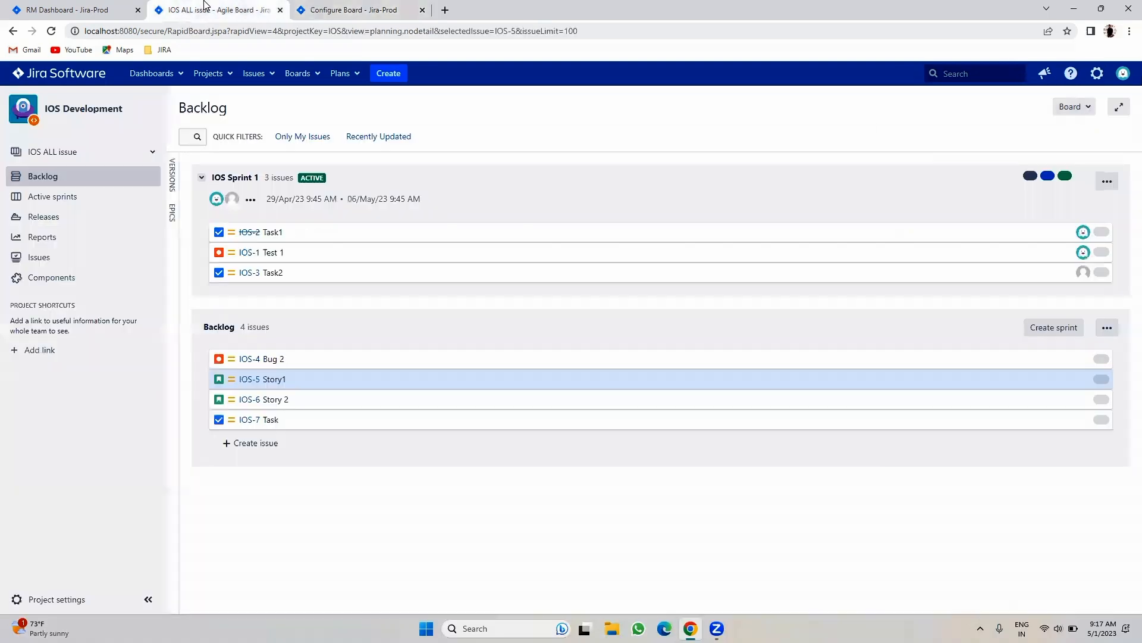
- Estimate IOS-2 Task1 at 1 and IOS-1 Test 1 at 2
click(246, 232)
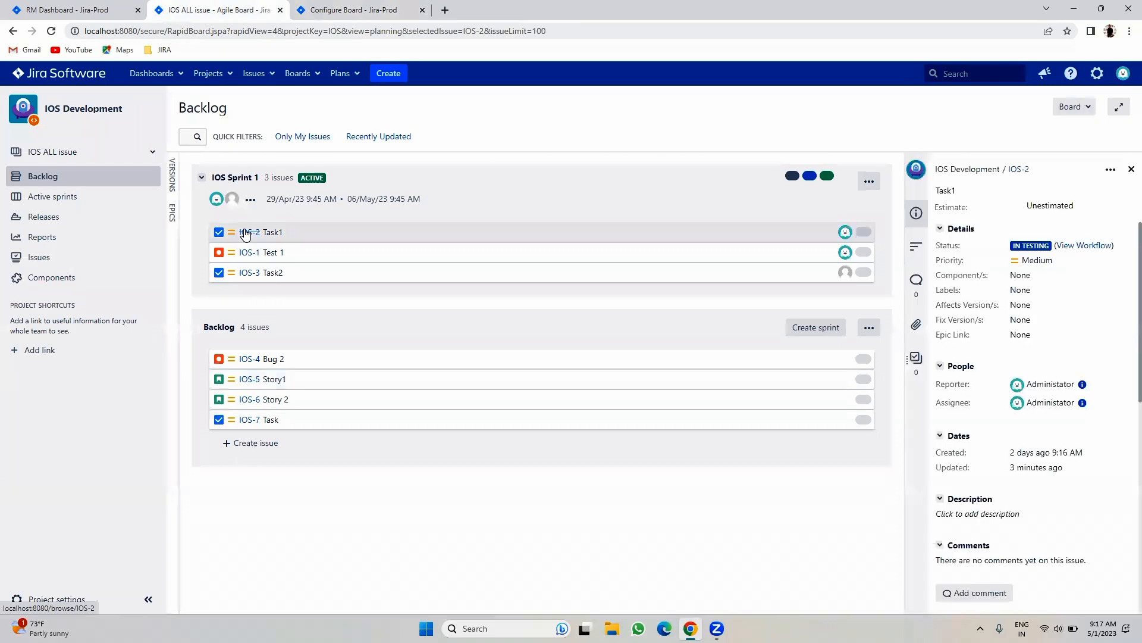
click(1042, 204)
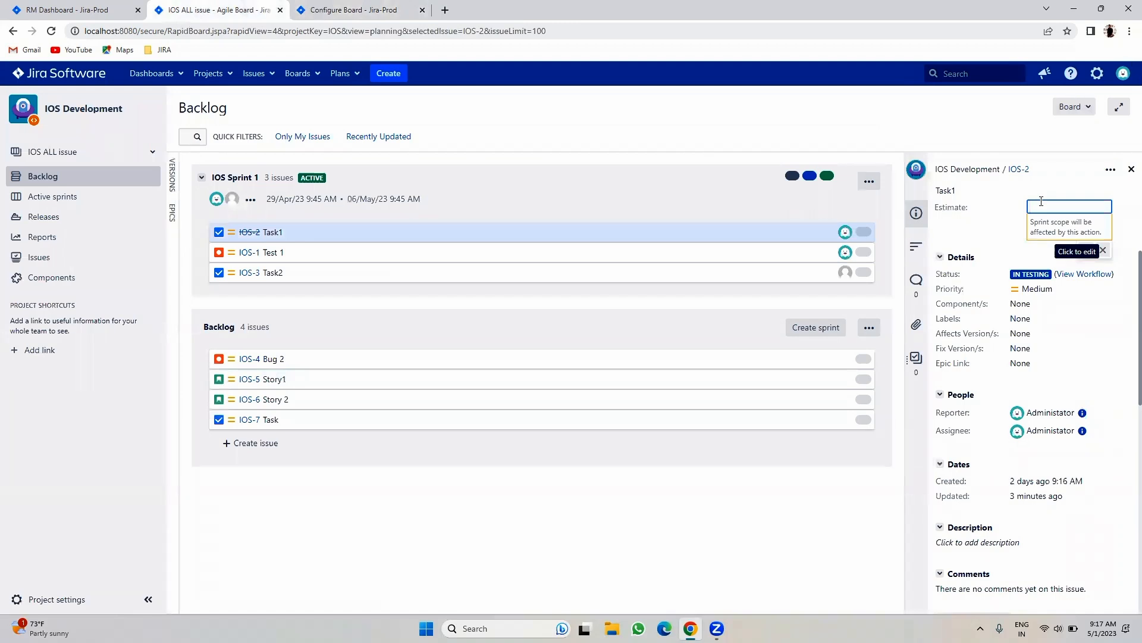
text(1)
click(1084, 251)
click(241, 252)
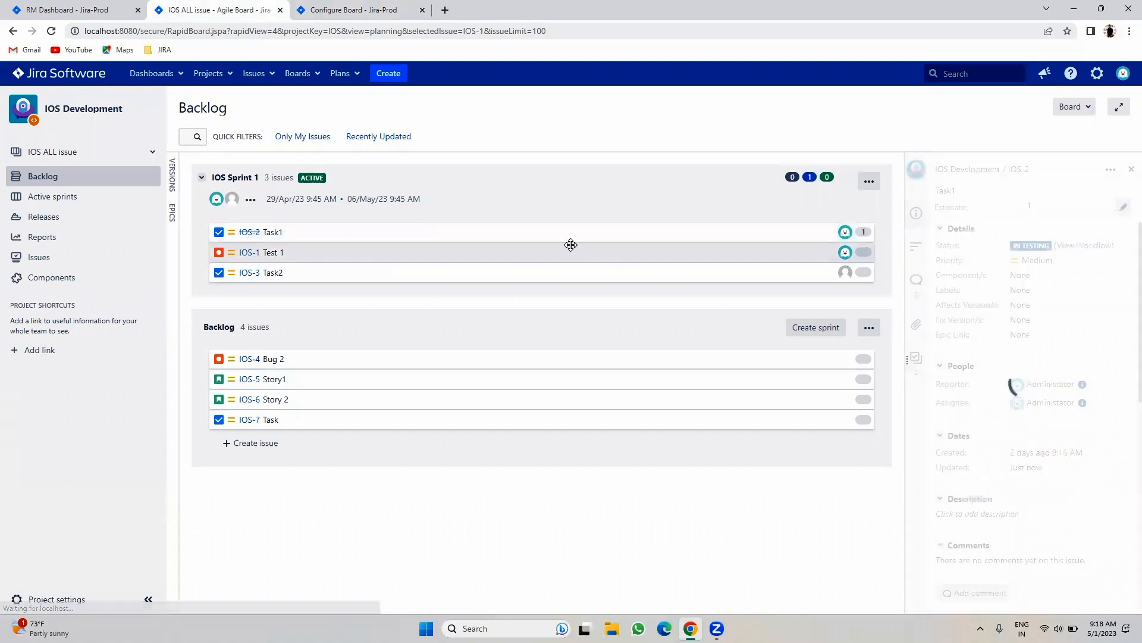
click(1054, 204)
text(2)
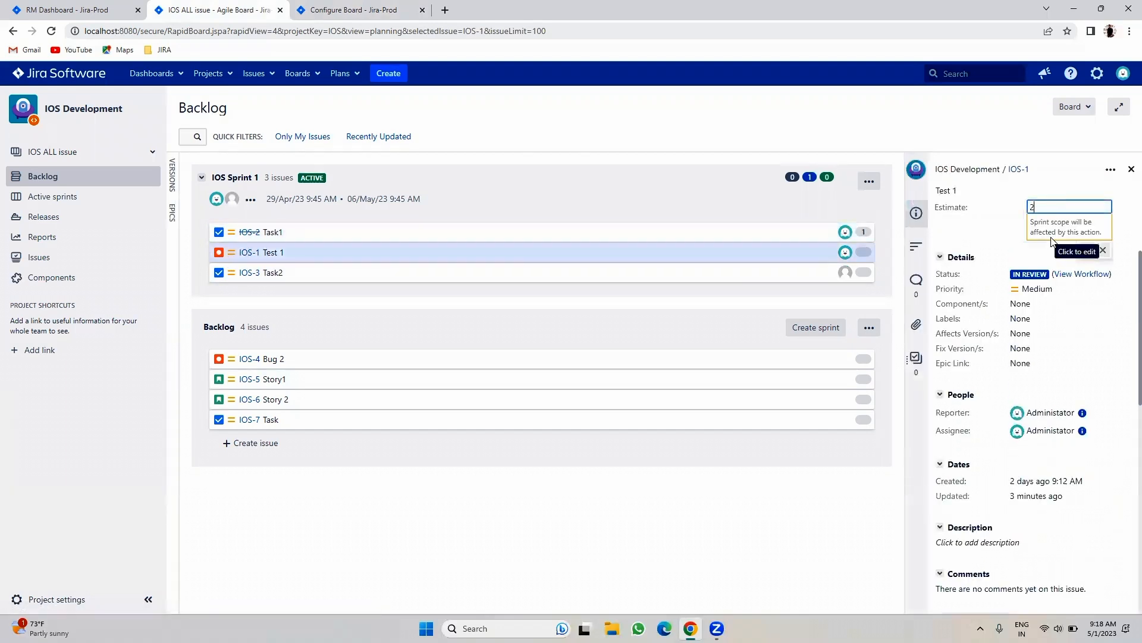
click(1086, 250)
- Estimate IOS-3 Task2 at 3 and close the issue details panel
click(244, 273)
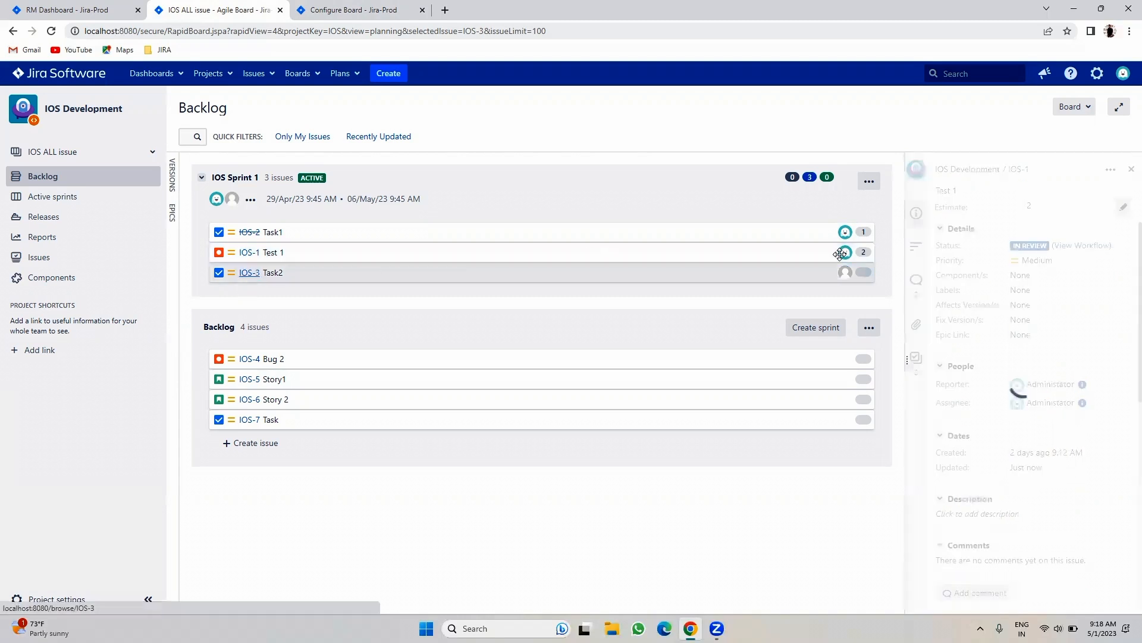
click(1064, 208)
text(3)
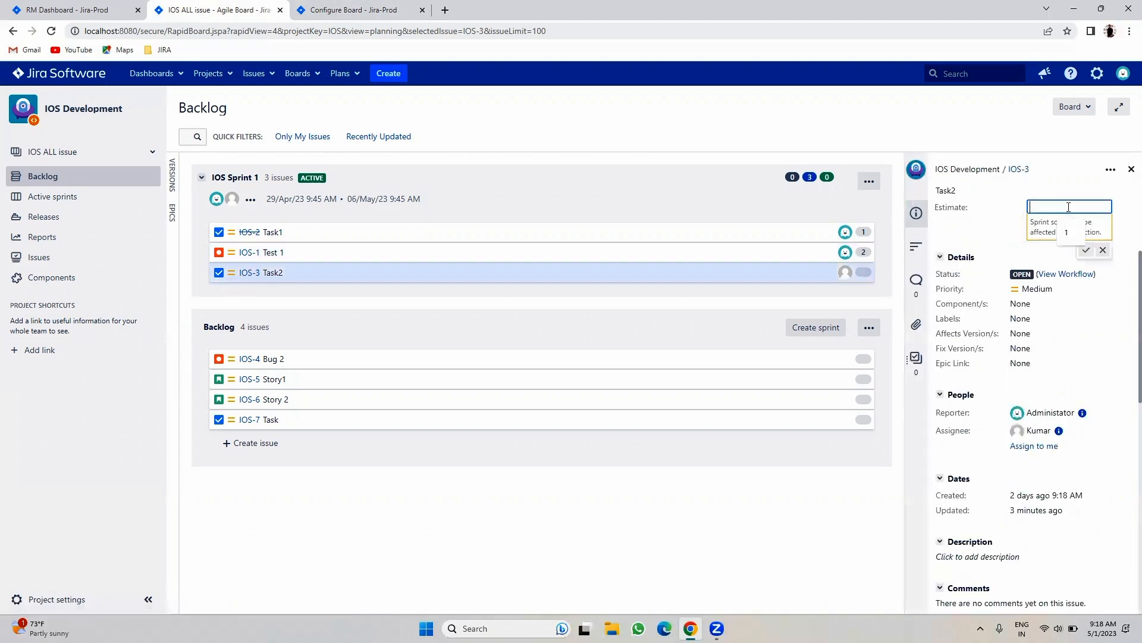
click(1086, 251)
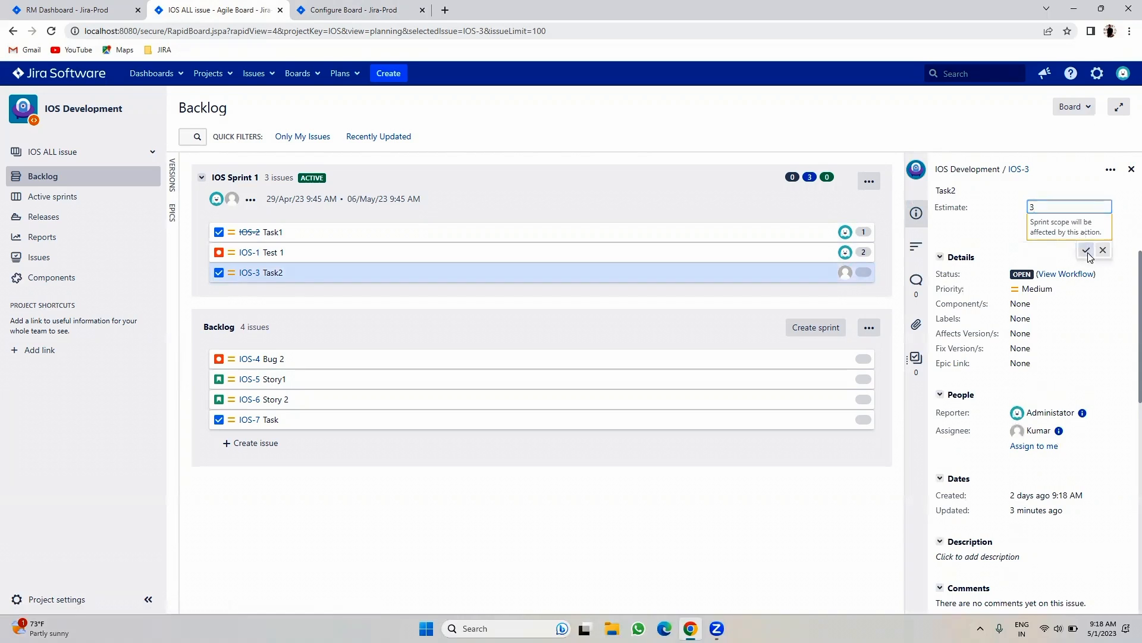
click(1131, 169)
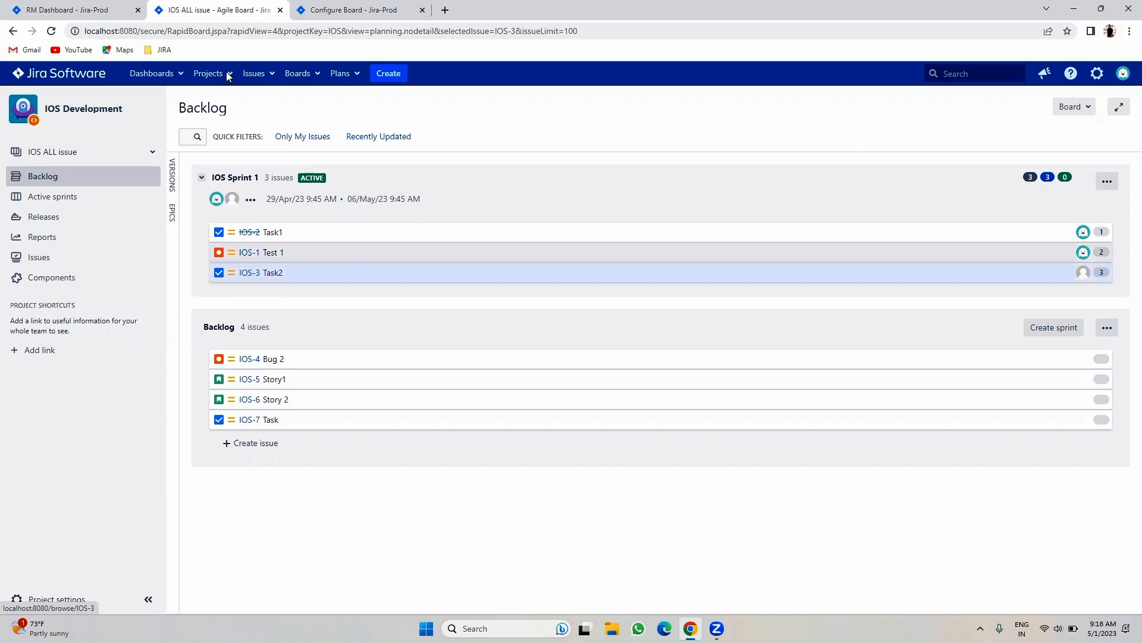
- Look over the Working days settings, then start a new sprint lasting 1 week
click(351, 10)
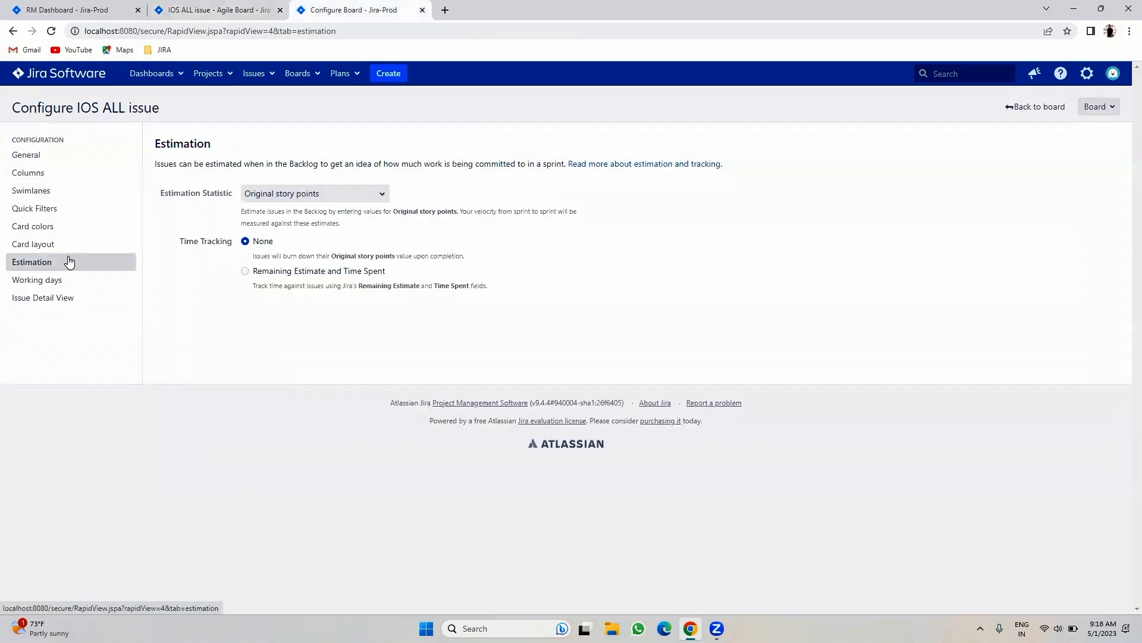
click(57, 278)
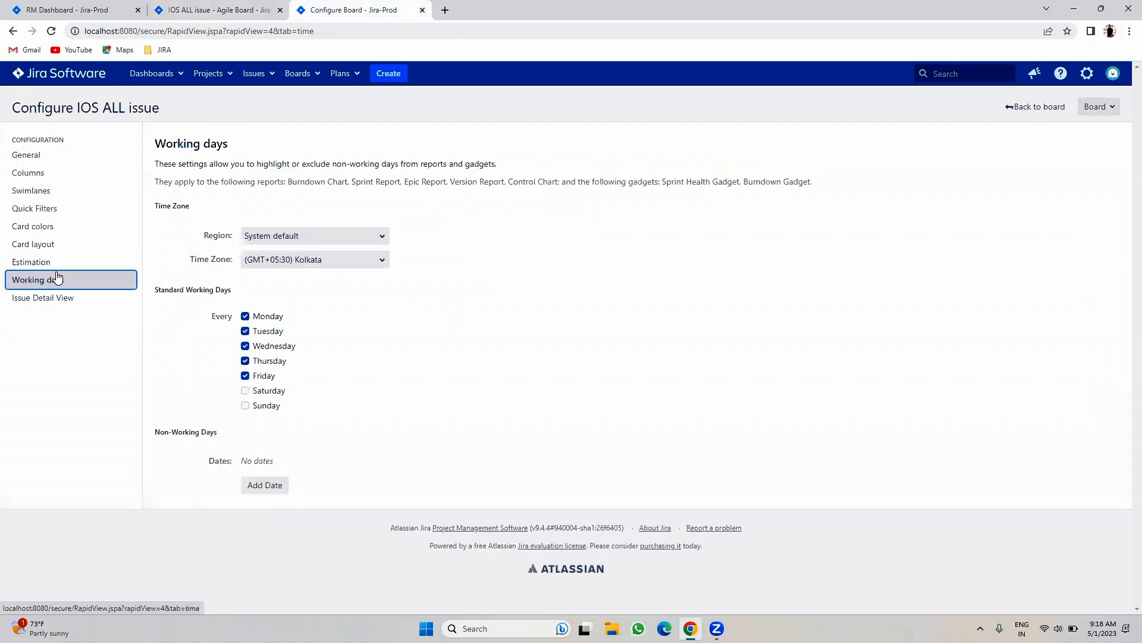
click(224, 9)
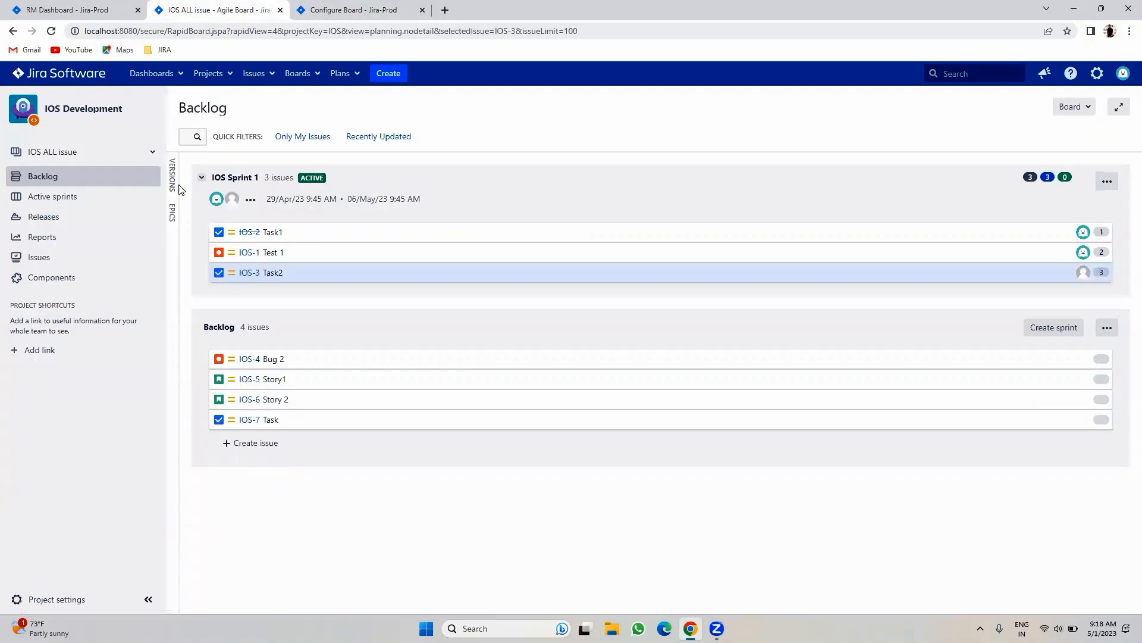
click(1063, 331)
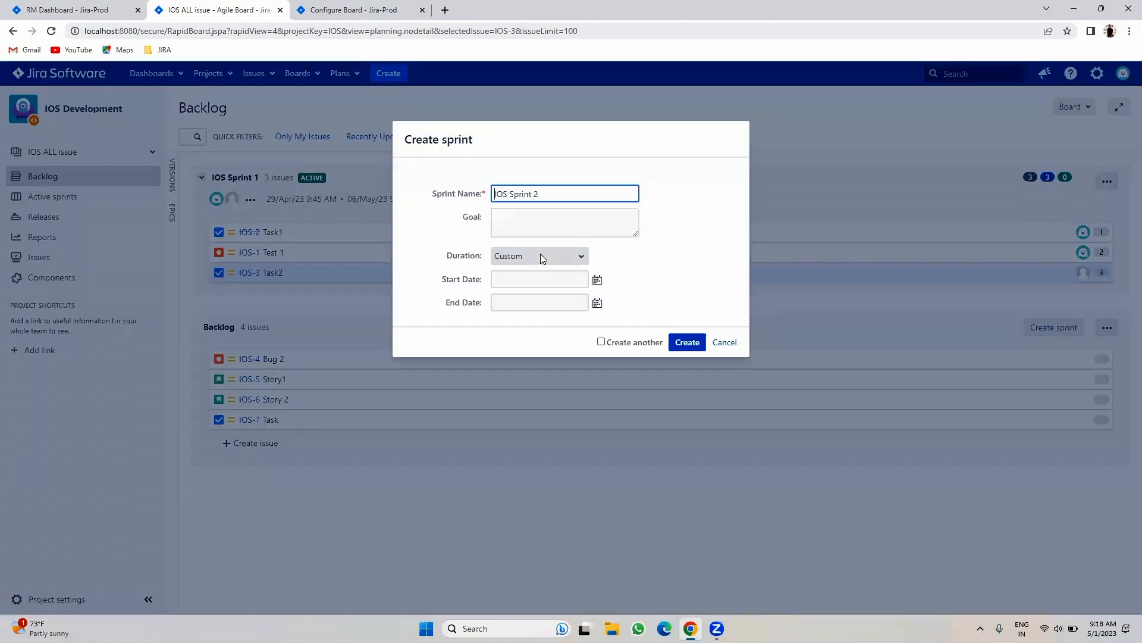
click(517, 257)
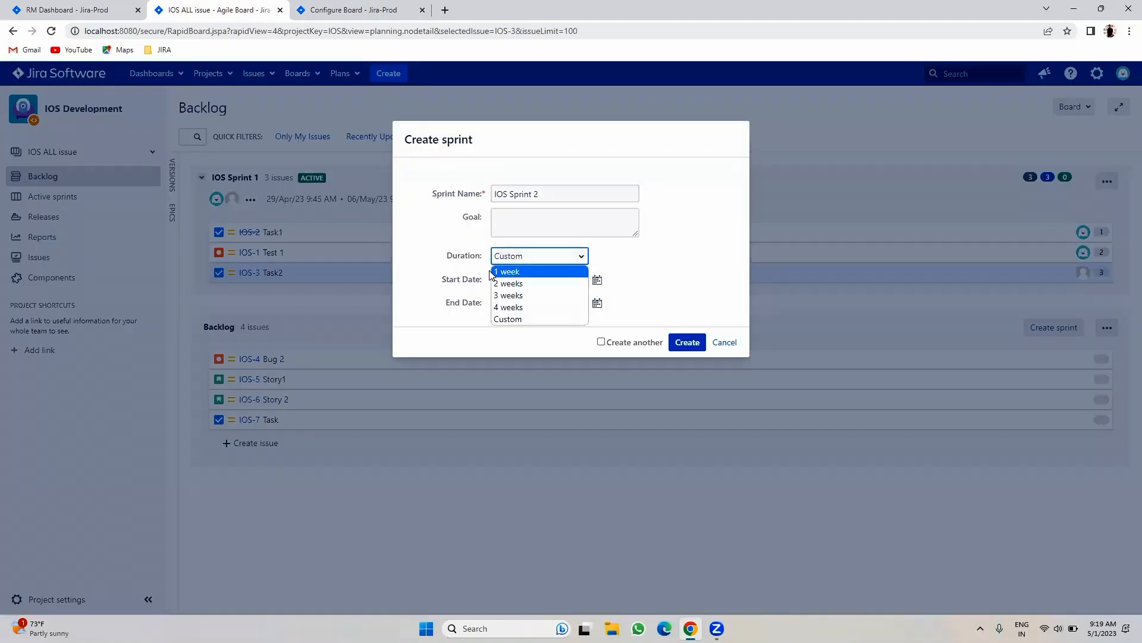
click(493, 273)
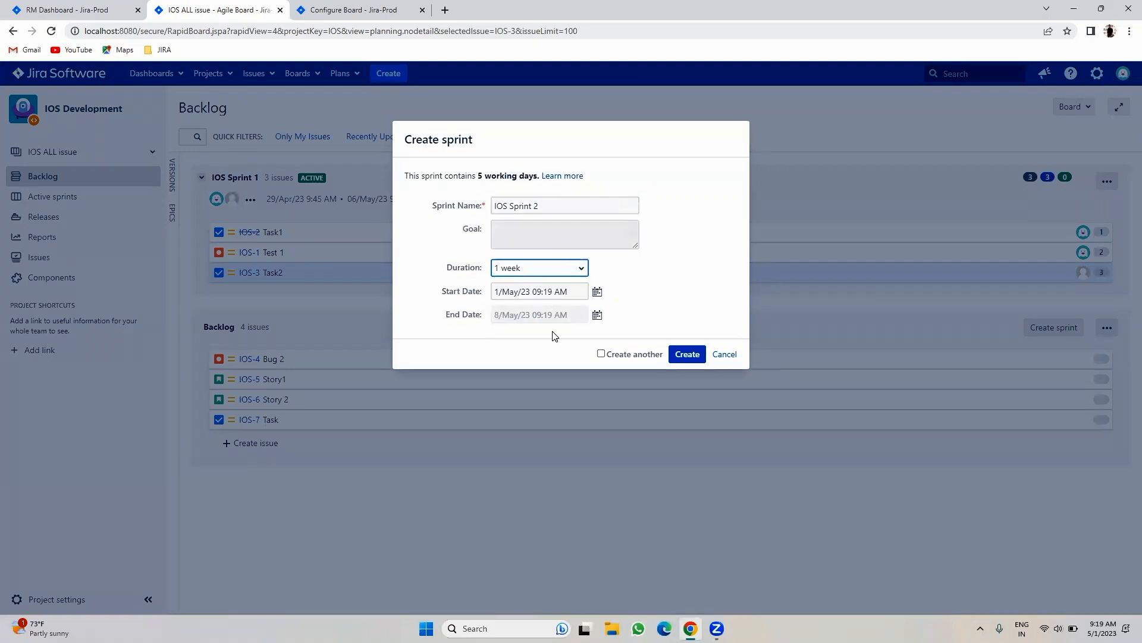
- Make Saturday and Sunday working days and cancel the new sprint
click(374, 9)
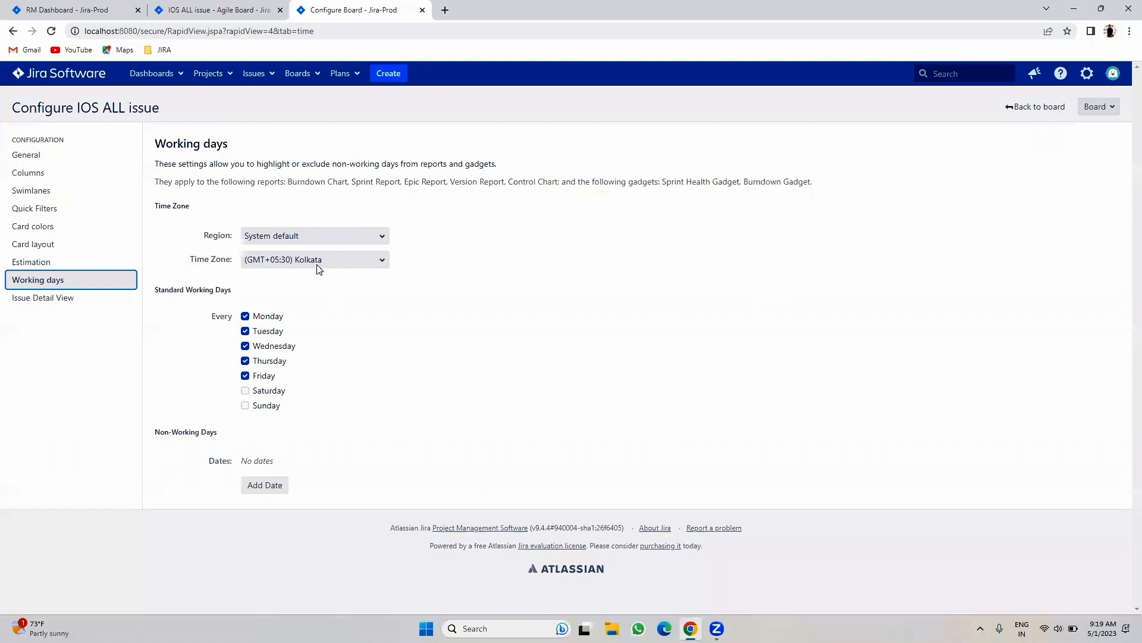
click(260, 395)
click(261, 407)
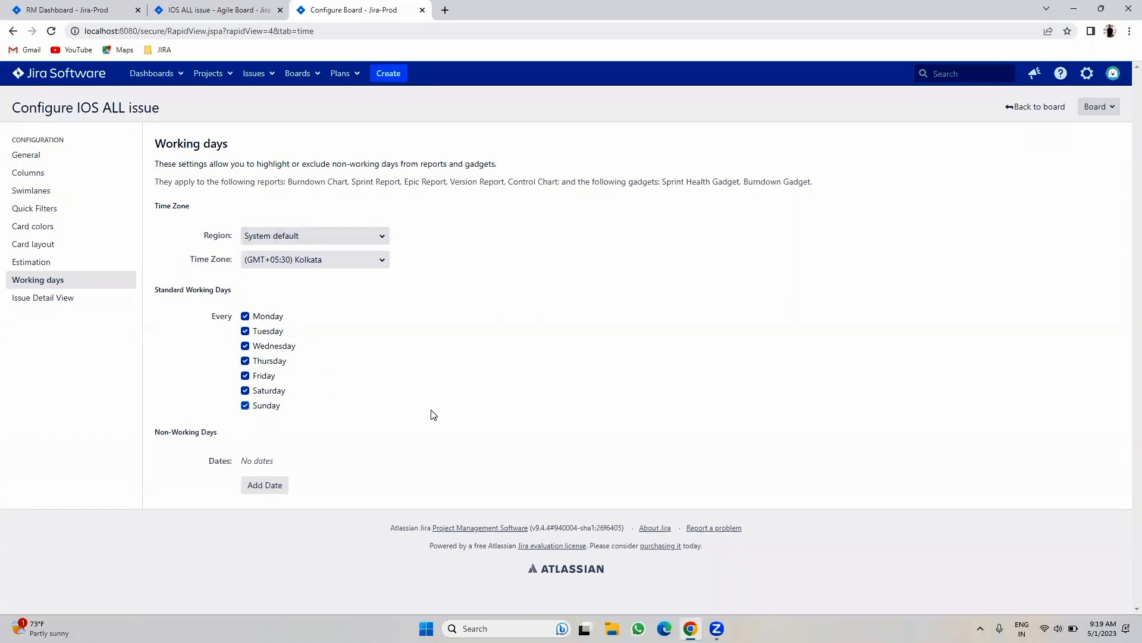
click(220, 10)
click(723, 355)
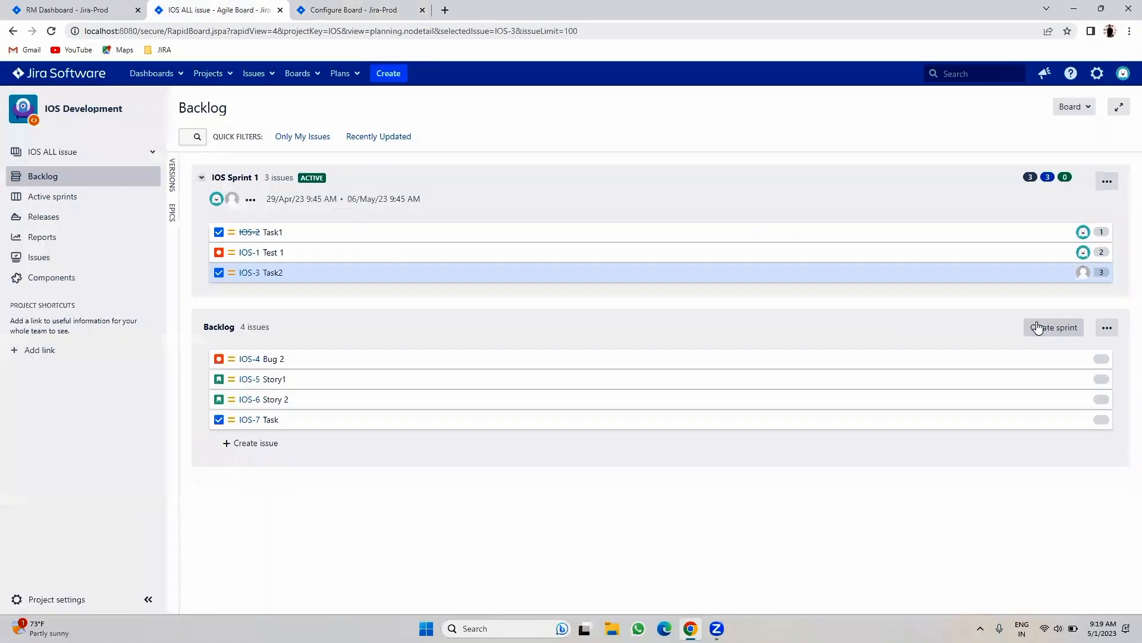
- Retry a 1-week sprint, check its 7 working days count, and cancel it
click(1054, 327)
click(519, 261)
click(520, 269)
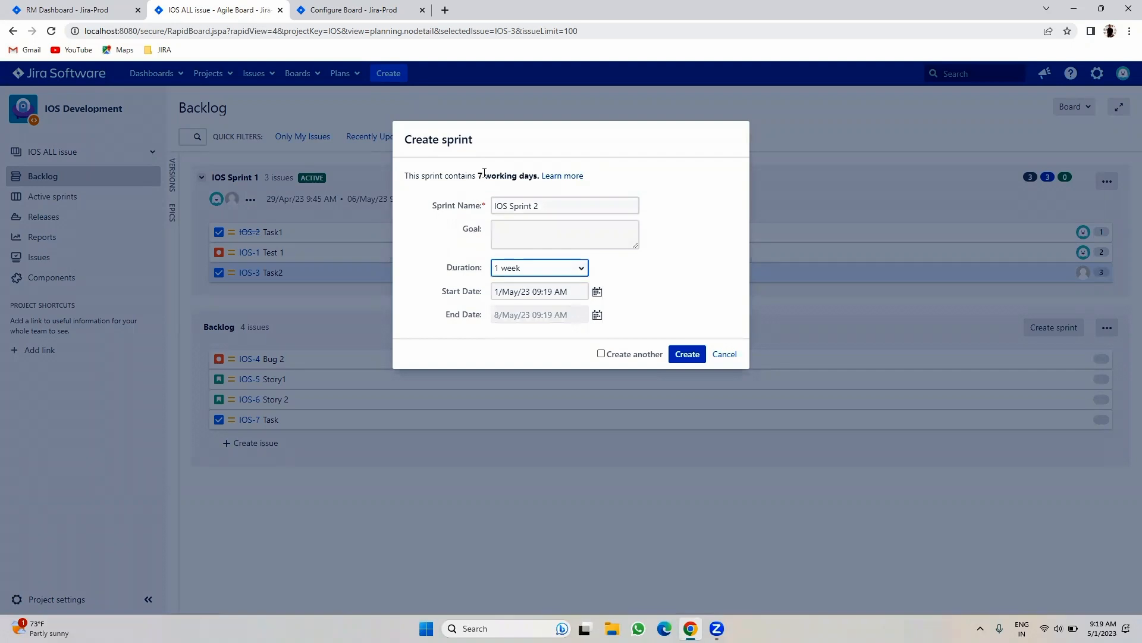
drag(479, 175, 553, 179)
click(723, 354)
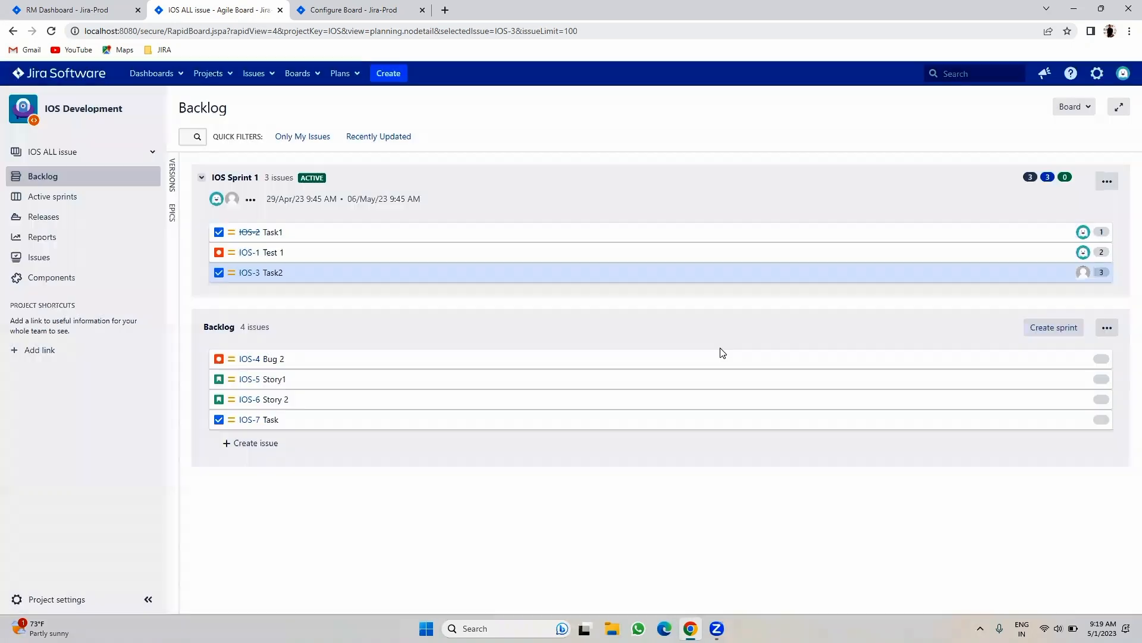
- Make Saturday and Sunday non-working days again and return to the IOS backlog
click(374, 3)
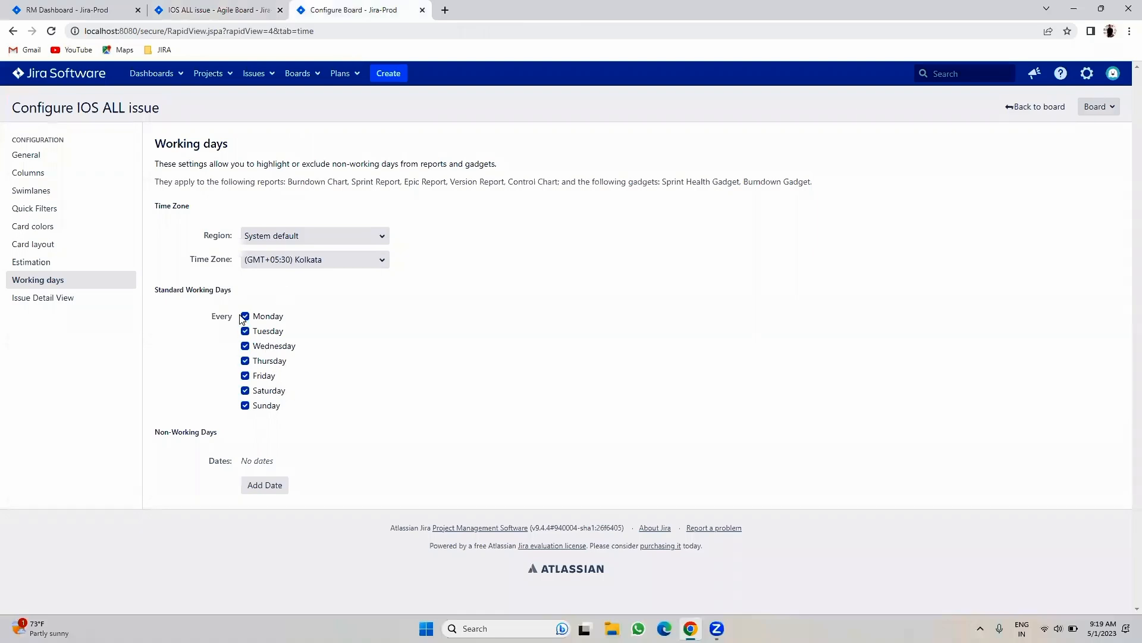
click(265, 392)
click(260, 407)
click(247, 11)
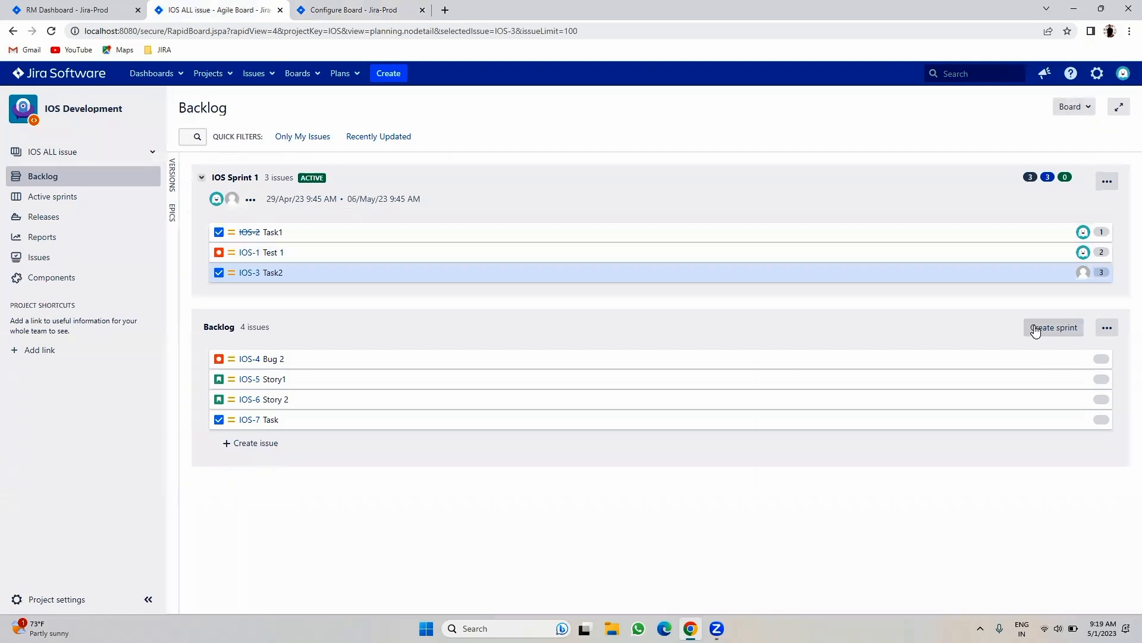
- Add 1 May 2023 as a non-working date, remove it again, then open Issue Detail View
click(384, 7)
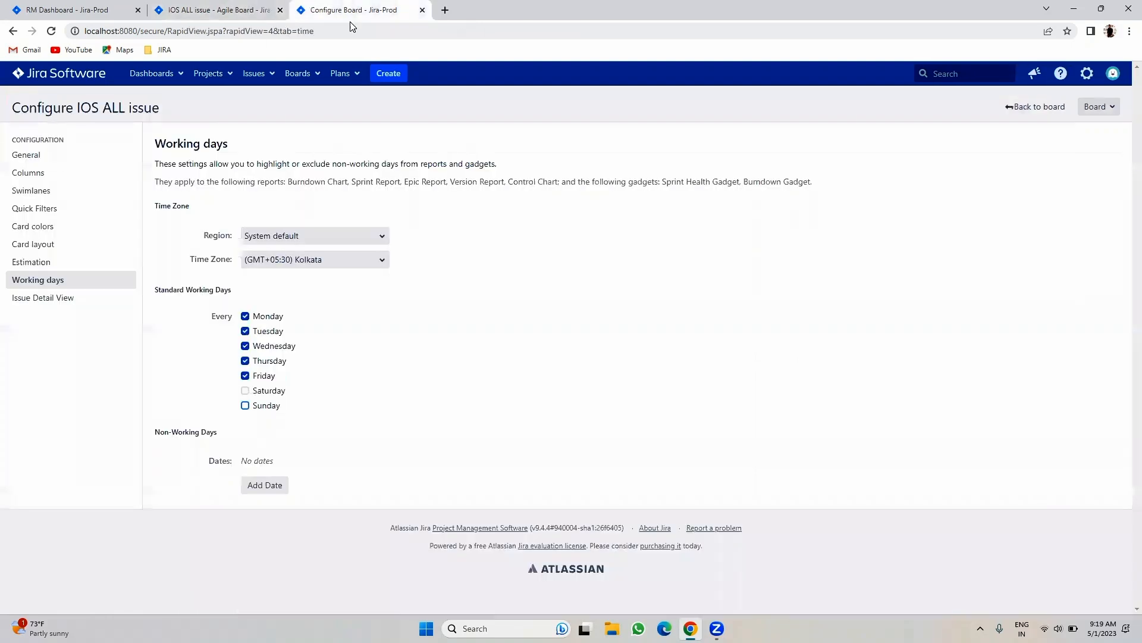
click(253, 487)
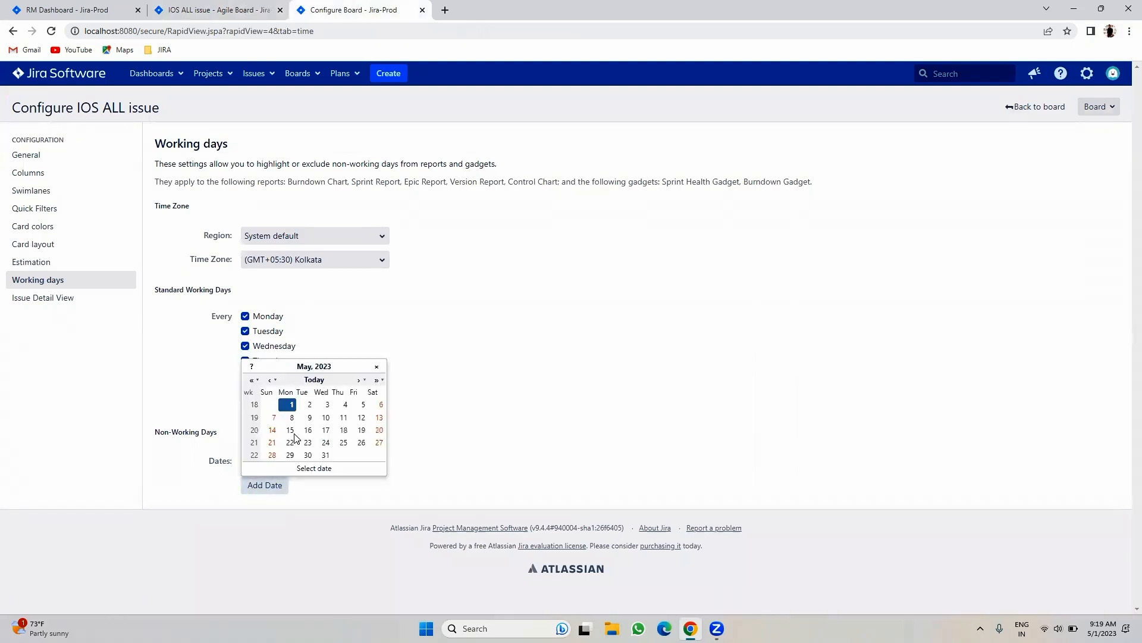
click(291, 405)
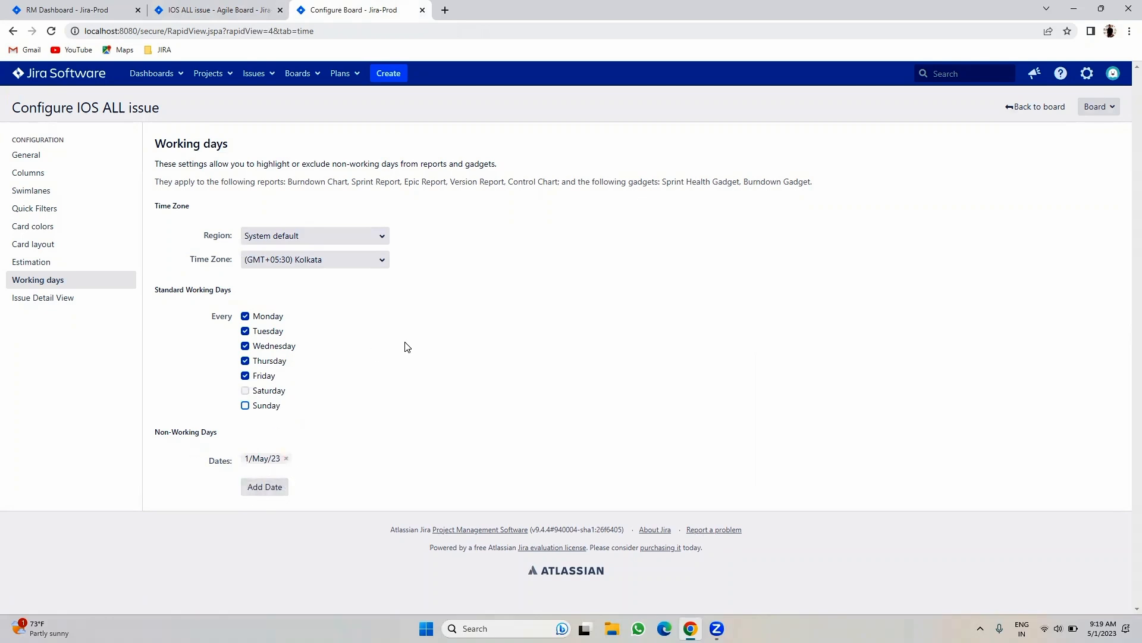
click(285, 458)
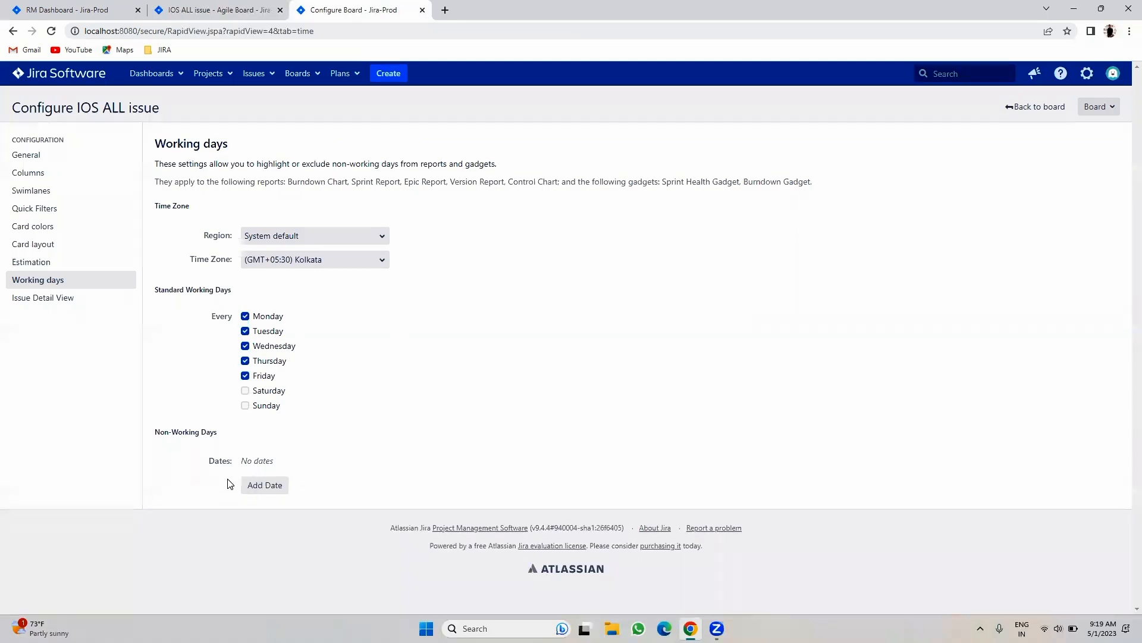
click(52, 304)
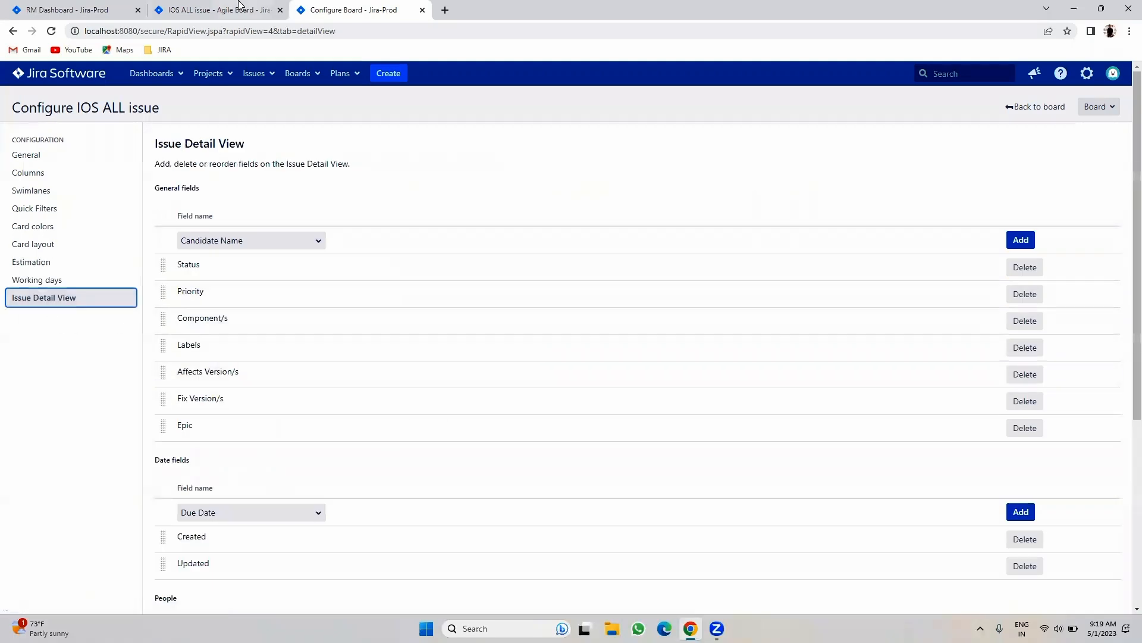
- View IOS-3 Task2 on the board, then delete Component/s and Labels from the issue detail view
click(239, 9)
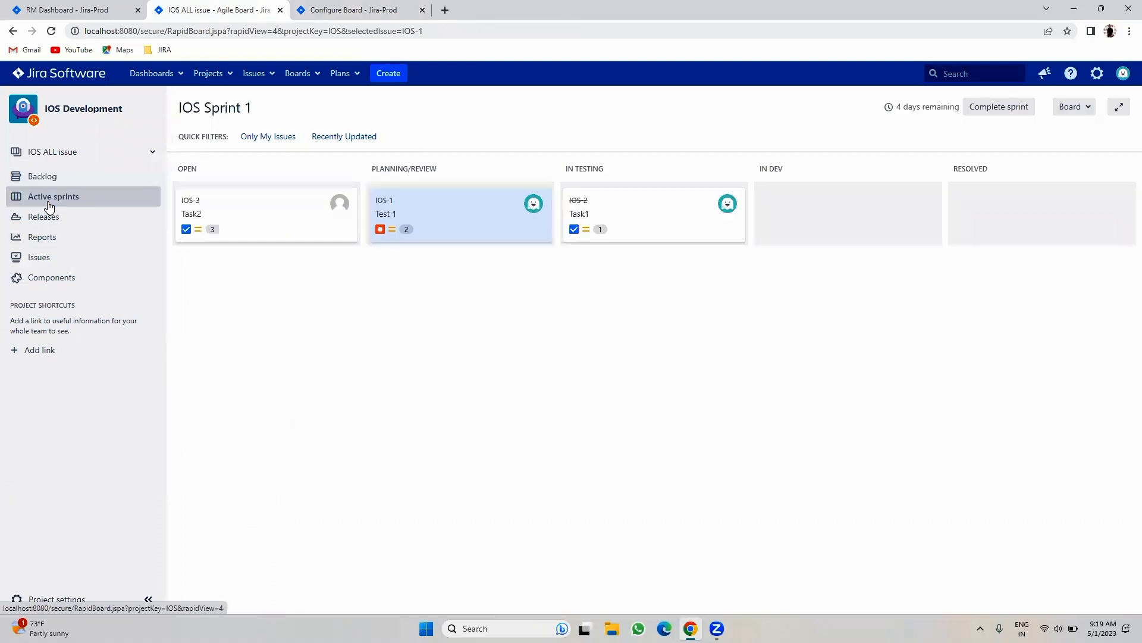
click(284, 209)
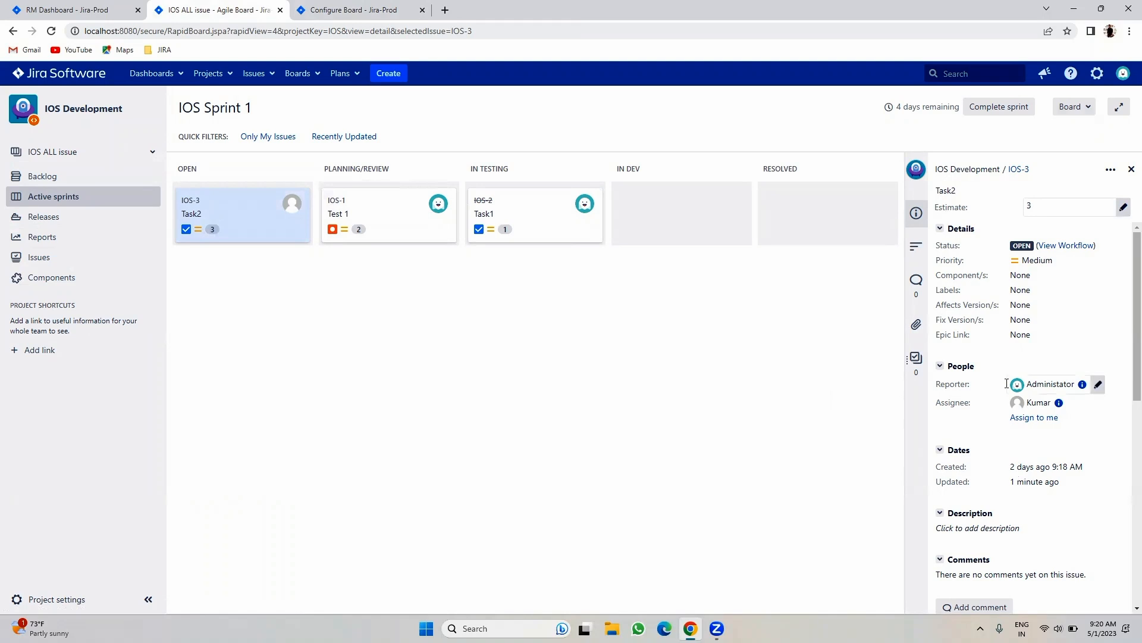
click(385, 18)
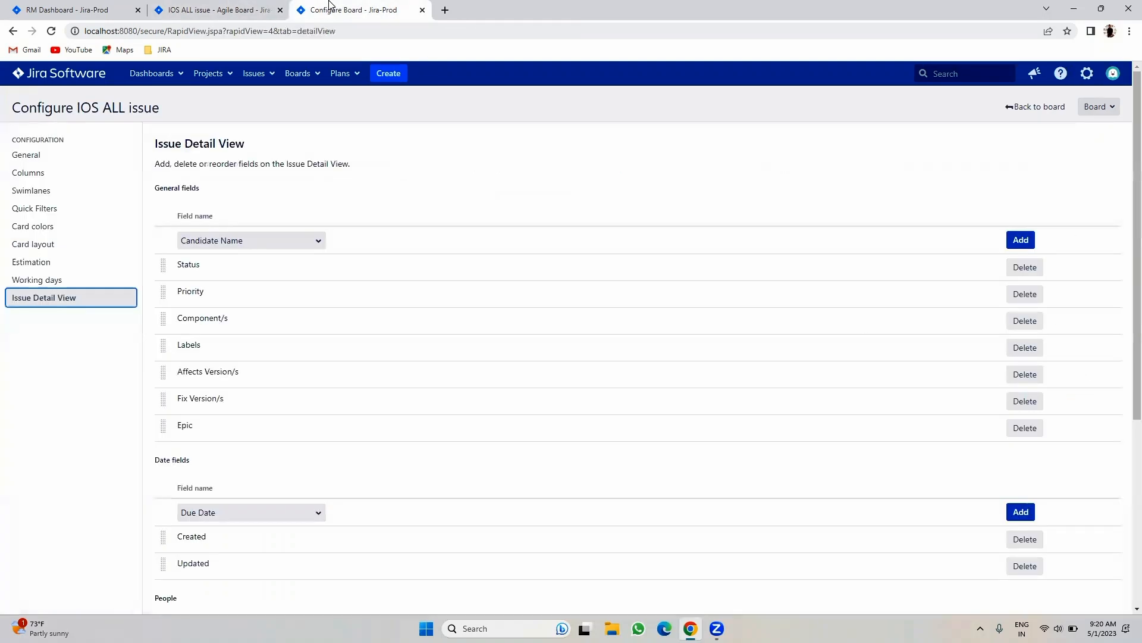
click(1025, 321)
click(1024, 320)
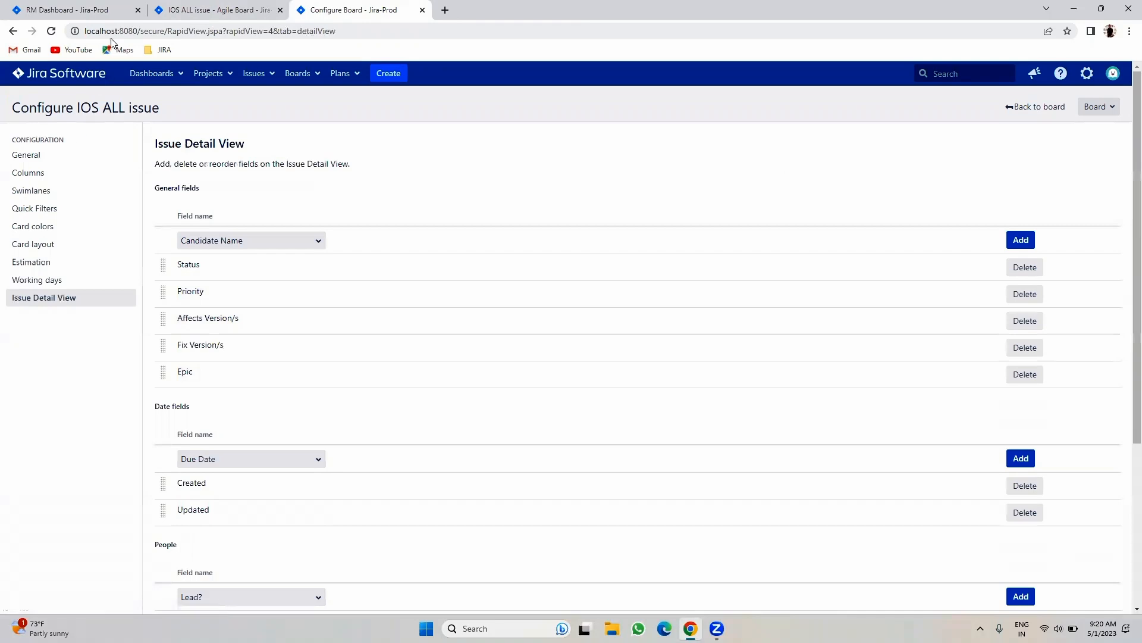
- Confirm the fields are gone from IOS-3, then open IOS-4 Bug 2 in the backlog
click(216, 8)
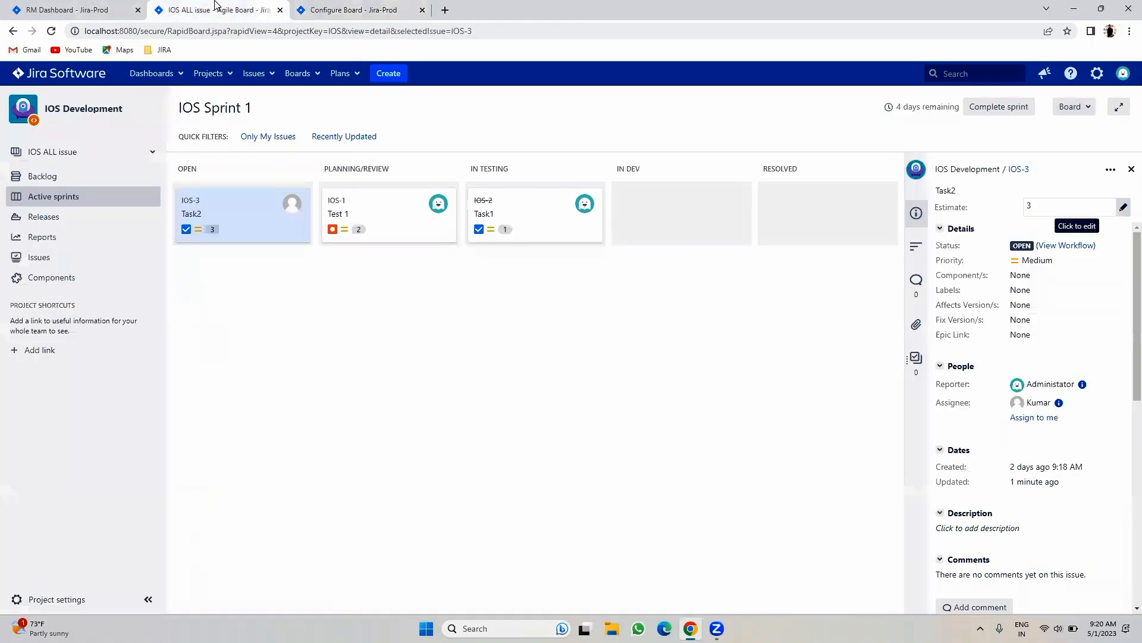
click(217, 215)
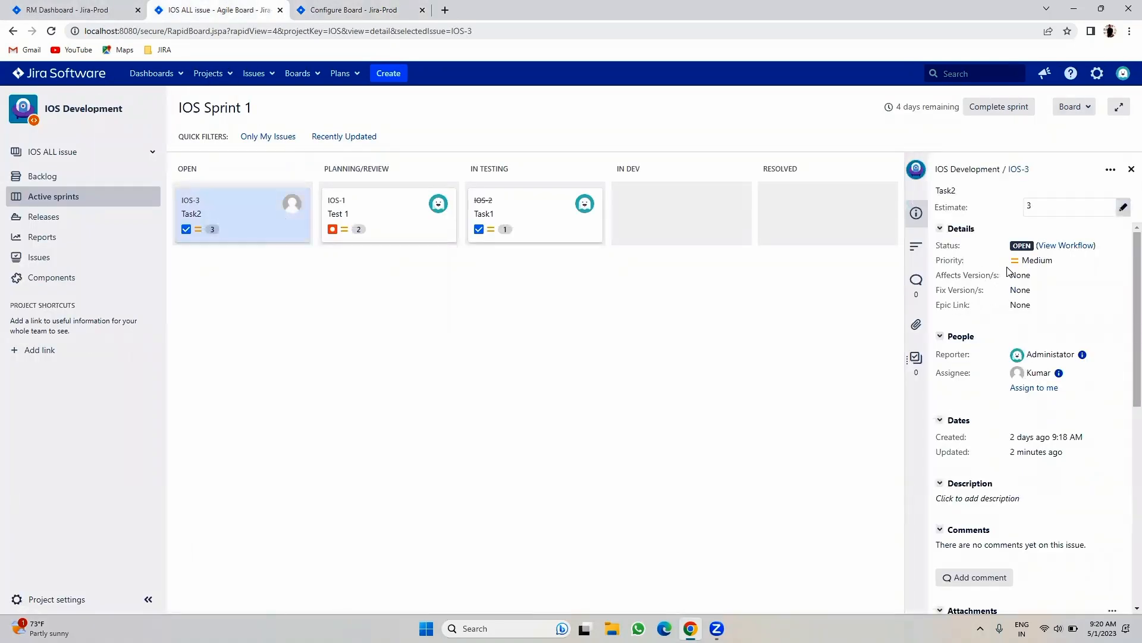
click(357, 9)
scroll(303, 354, down, 4)
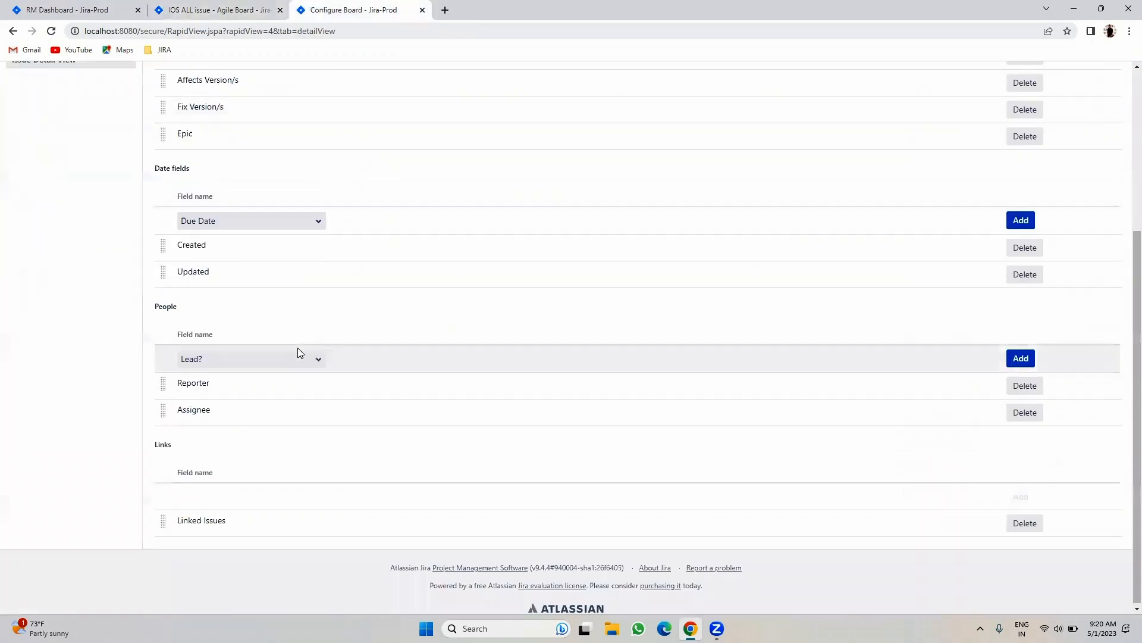
scroll(298, 351, up, 4)
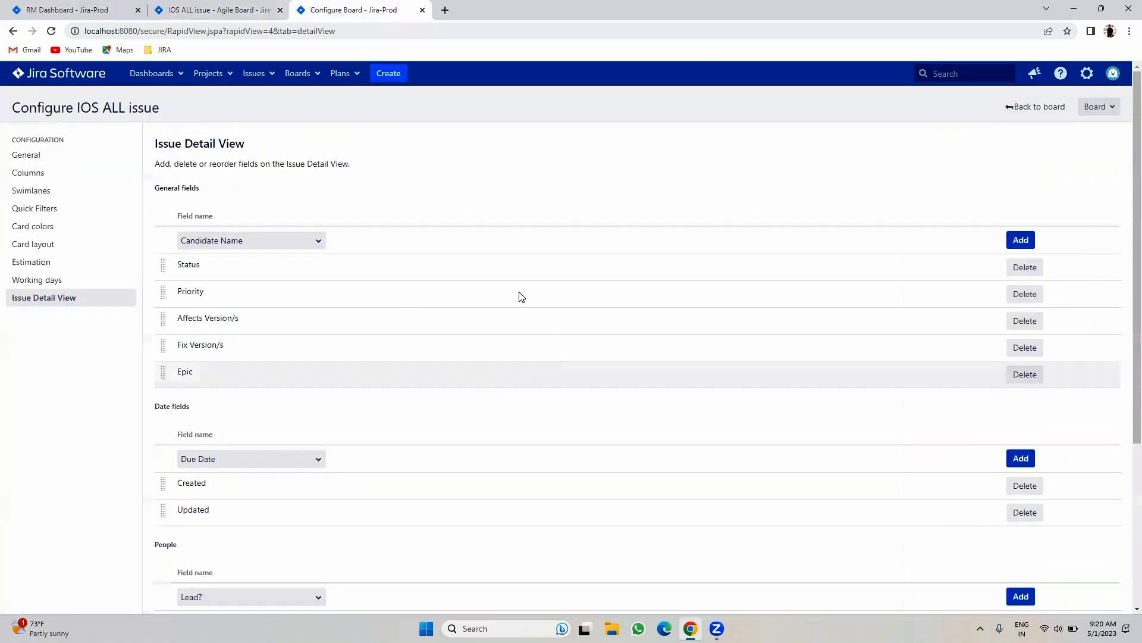
click(216, 10)
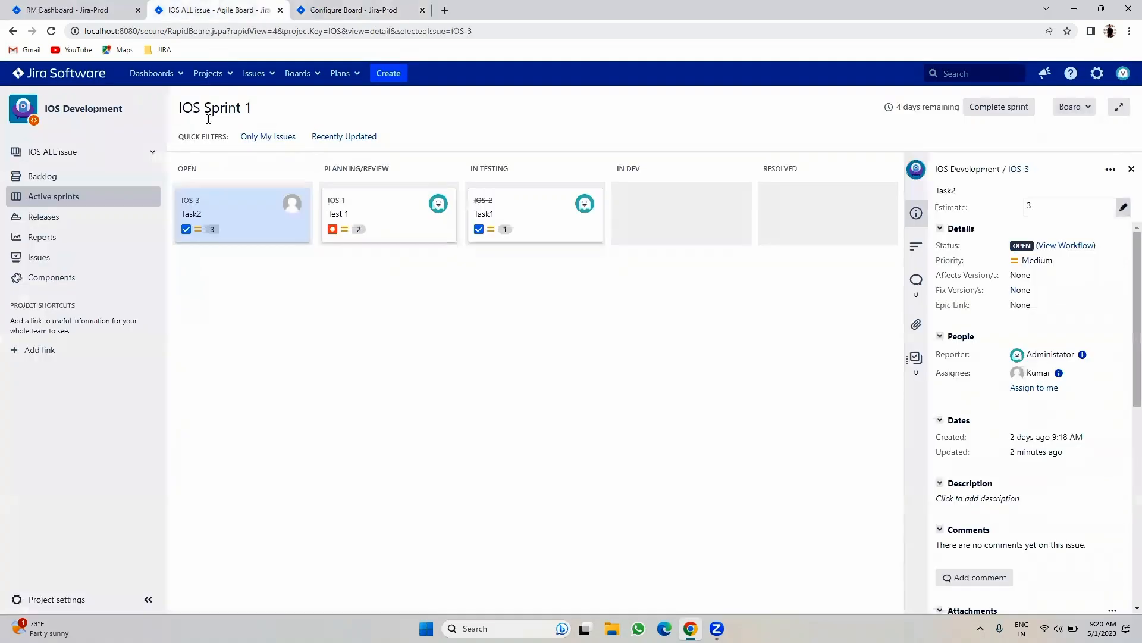
click(56, 178)
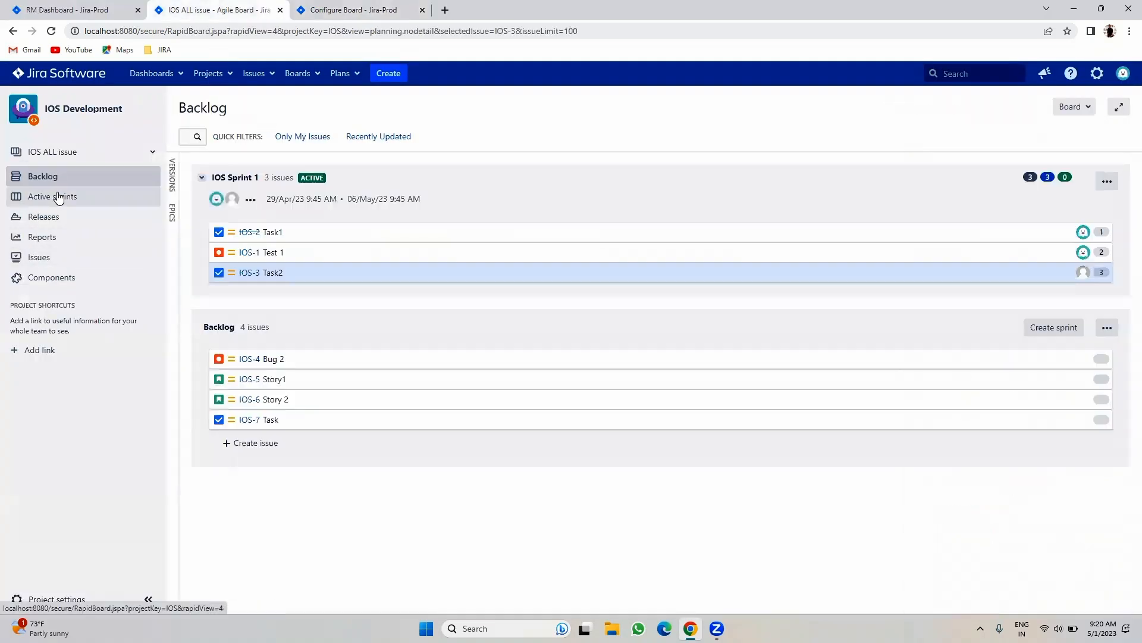
click(257, 364)
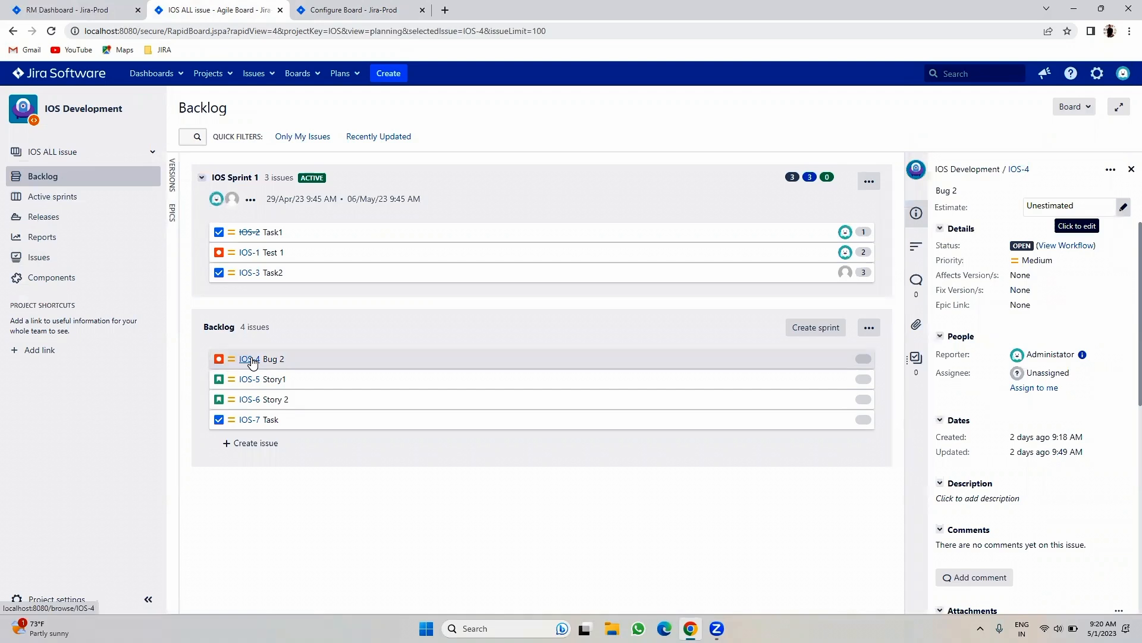
- Glance at the Issue Detail View settings, then close the IOS-4 details on the backlog
click(370, 9)
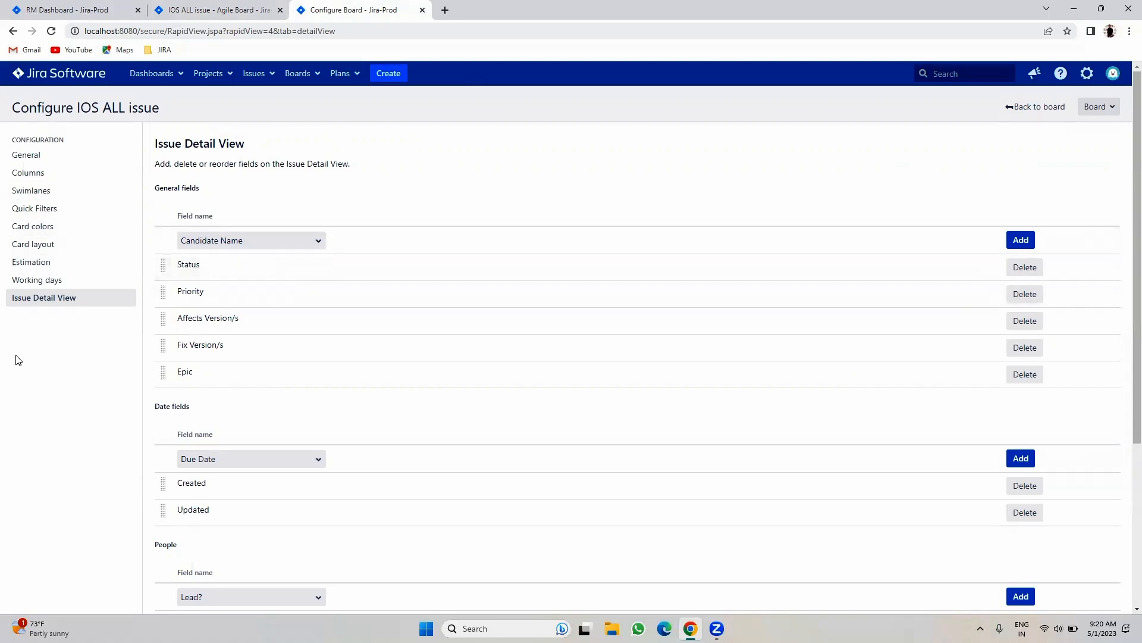
click(232, 8)
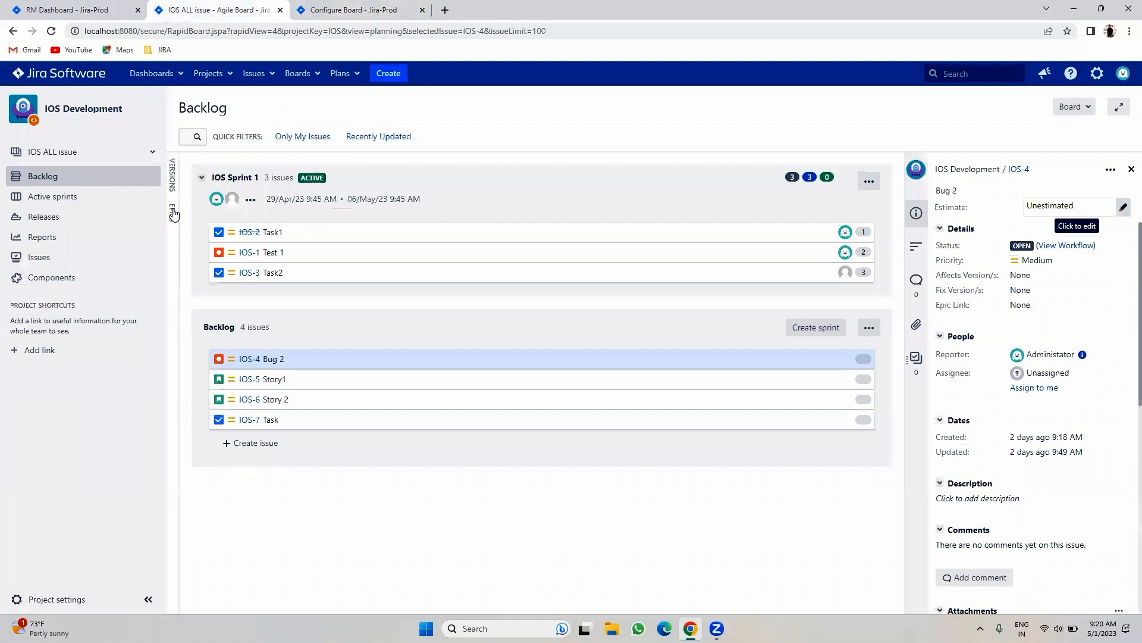
click(1131, 169)
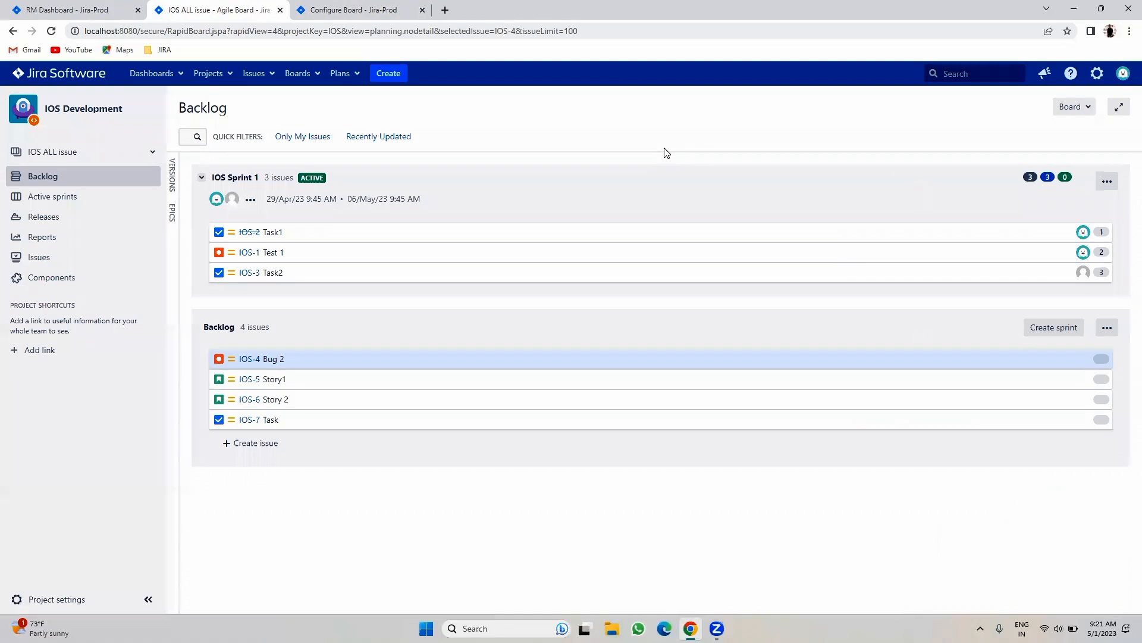
- Show and hide the Epics and Versions side panels, then close the board configuration tab
click(172, 212)
click(173, 181)
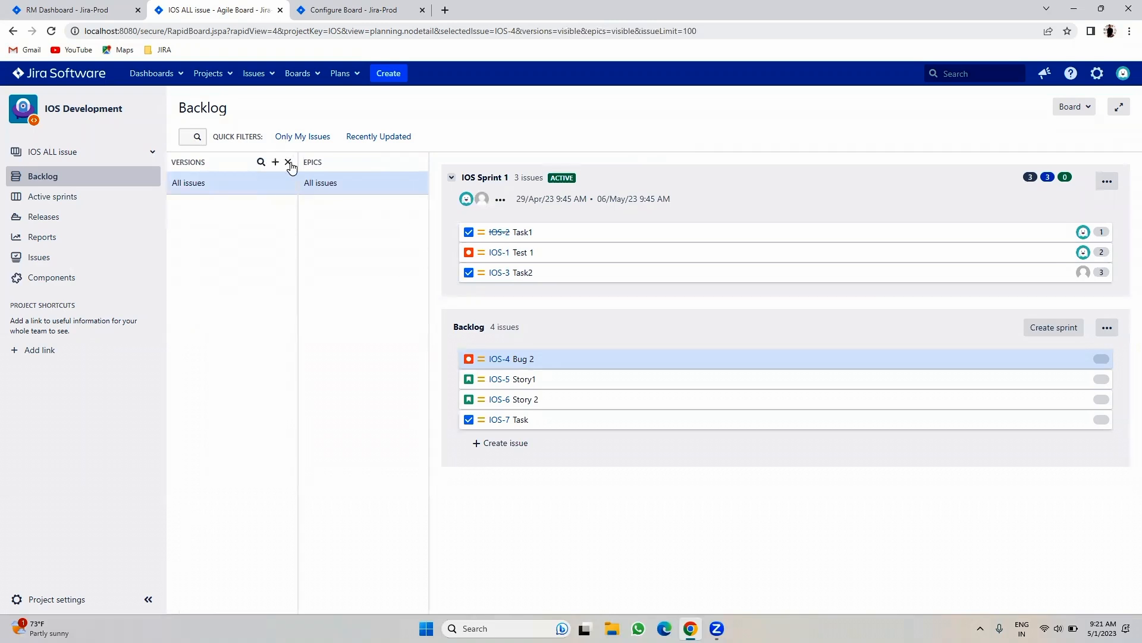
click(288, 163)
click(300, 162)
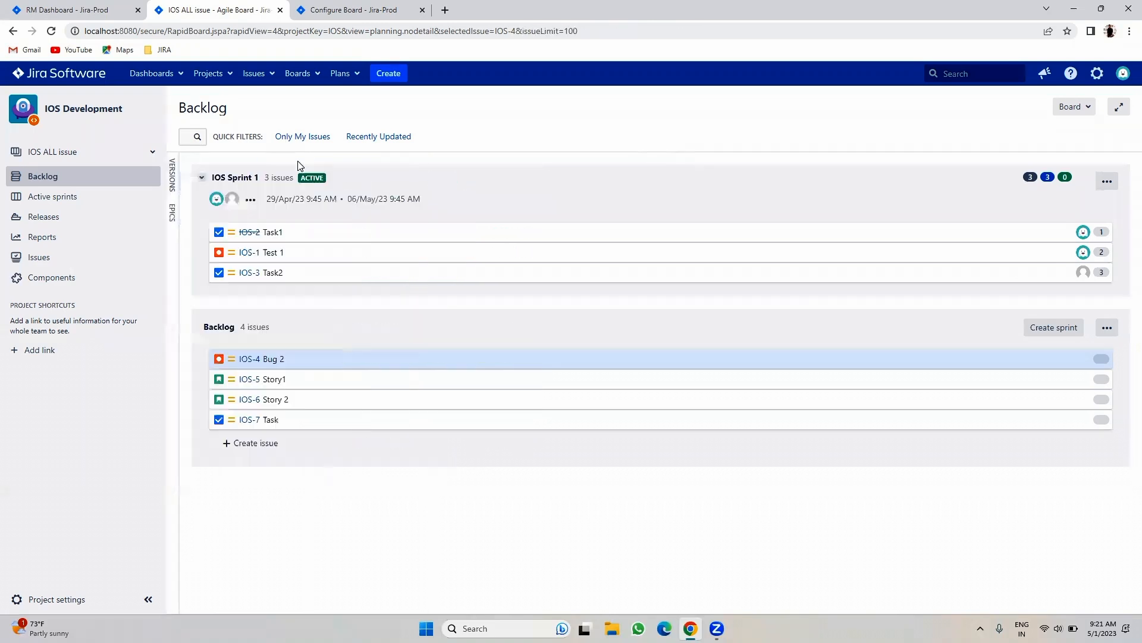
click(367, 8)
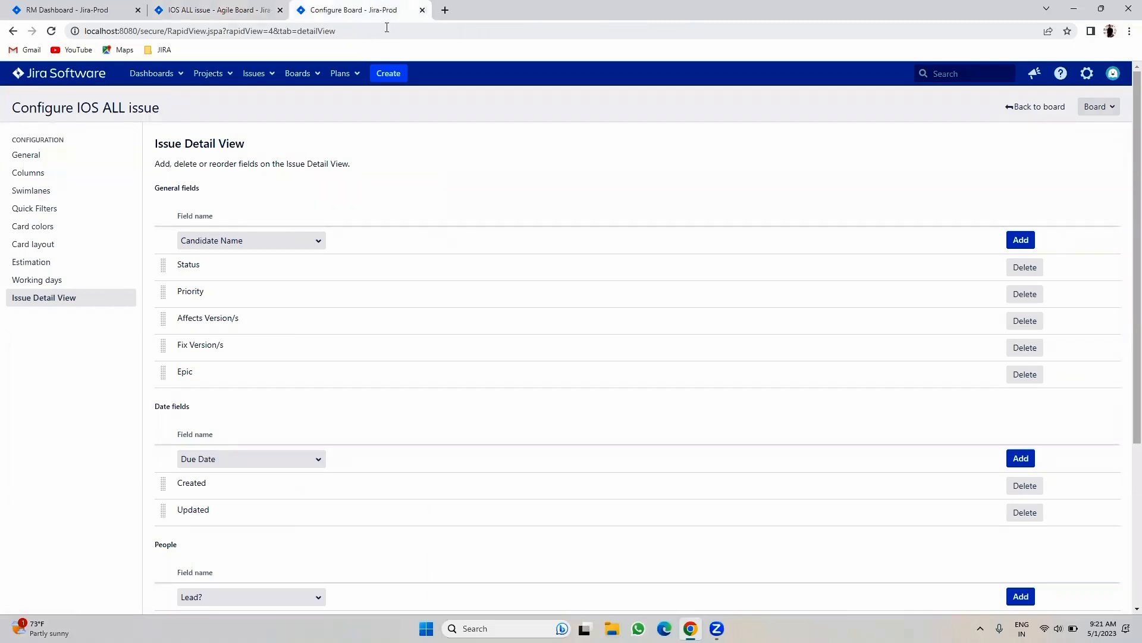
click(423, 10)
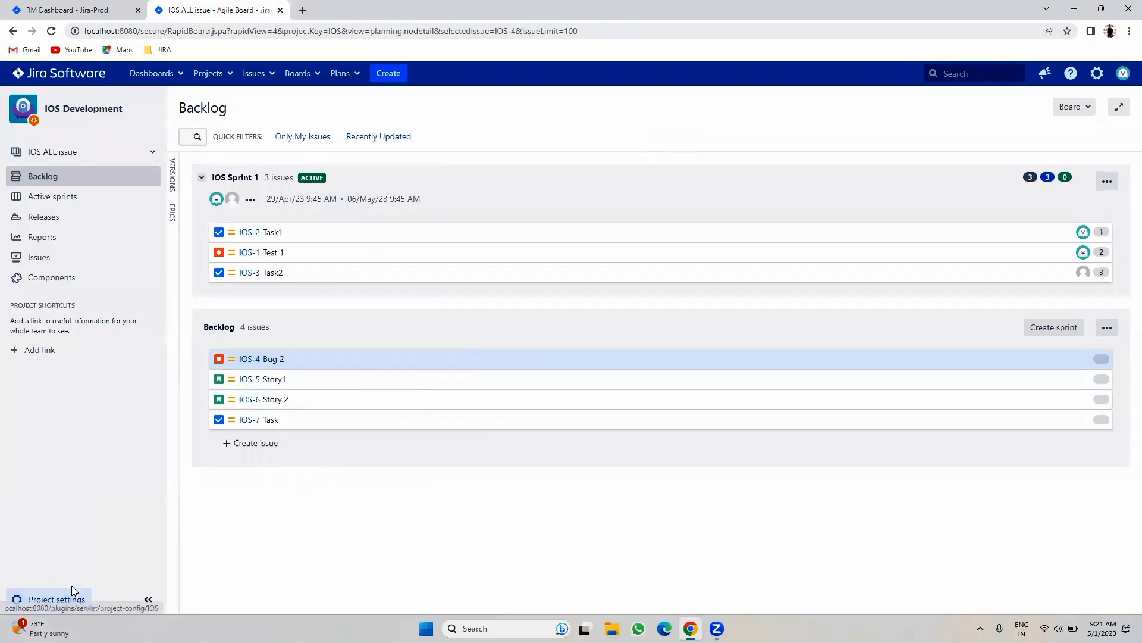
- Open project settings in a new tab and add version 1.0
right_click(71, 591)
click(122, 492)
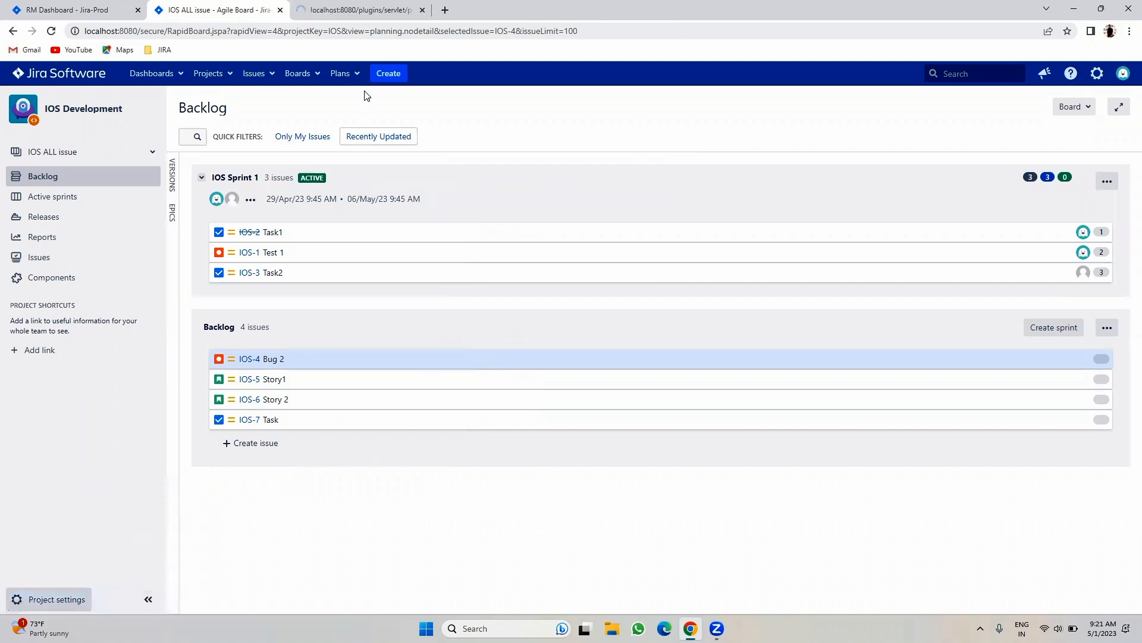
click(364, 10)
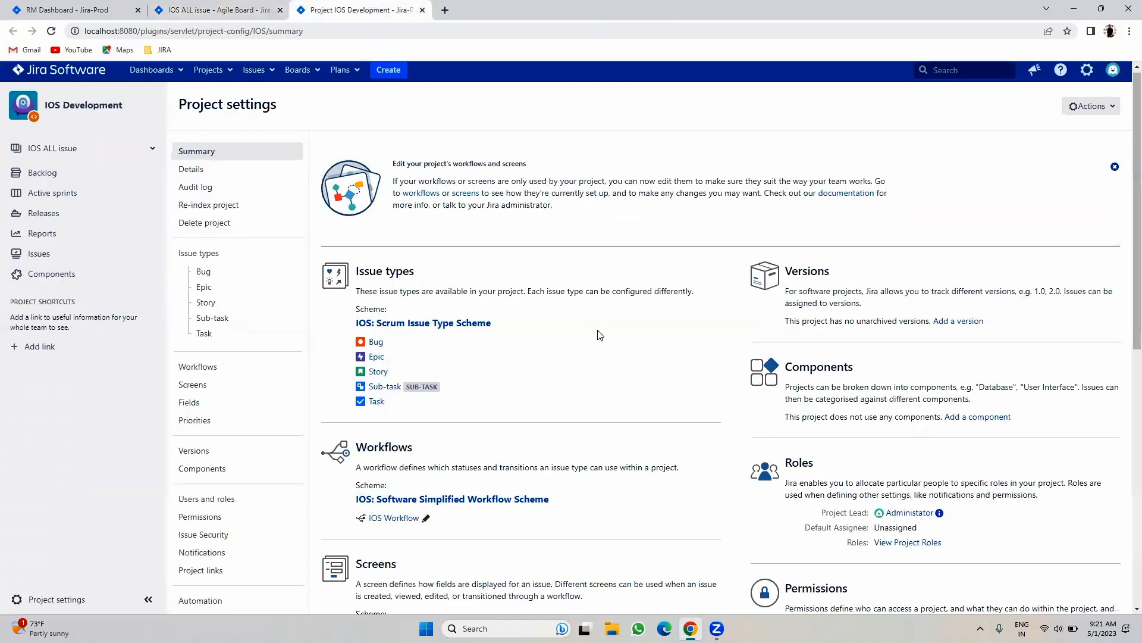
scroll(600, 335, down, 1)
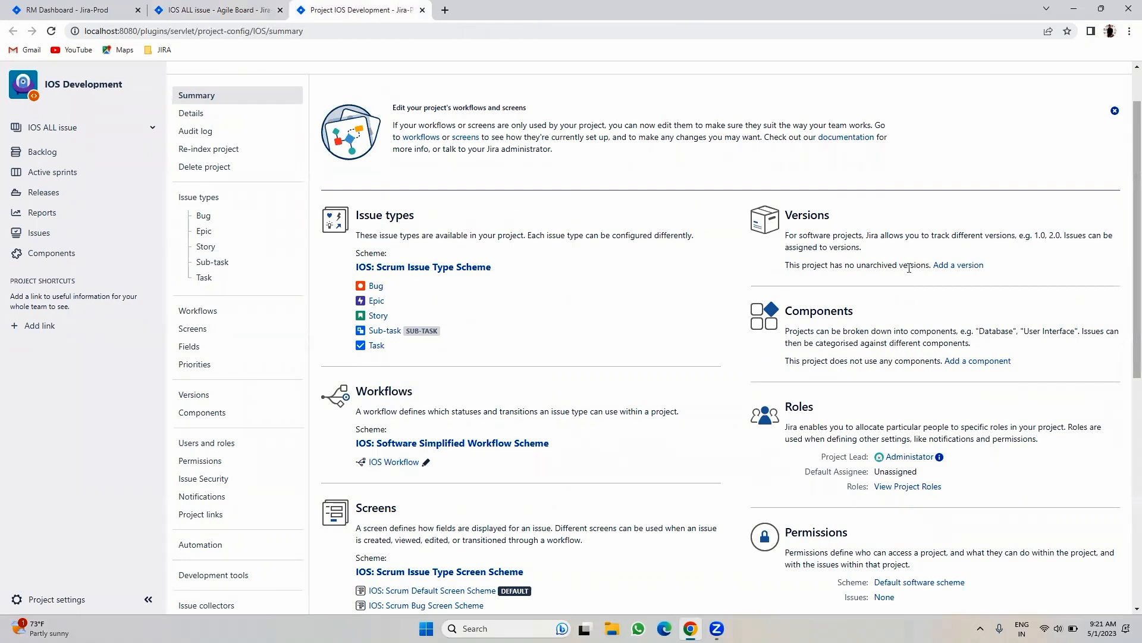
click(946, 273)
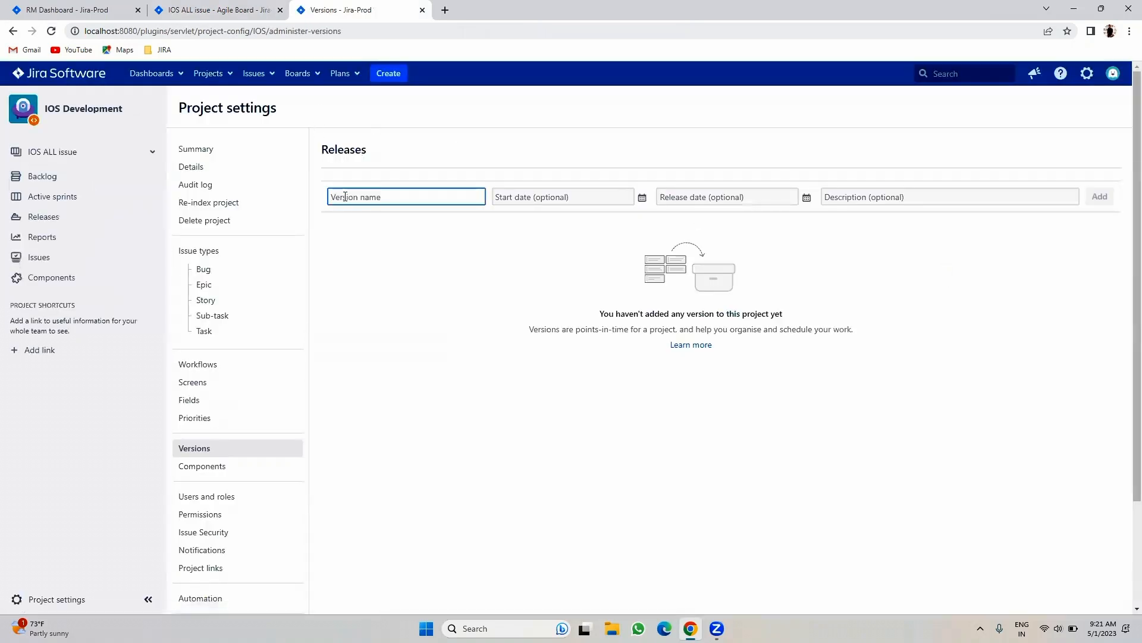
click(350, 199)
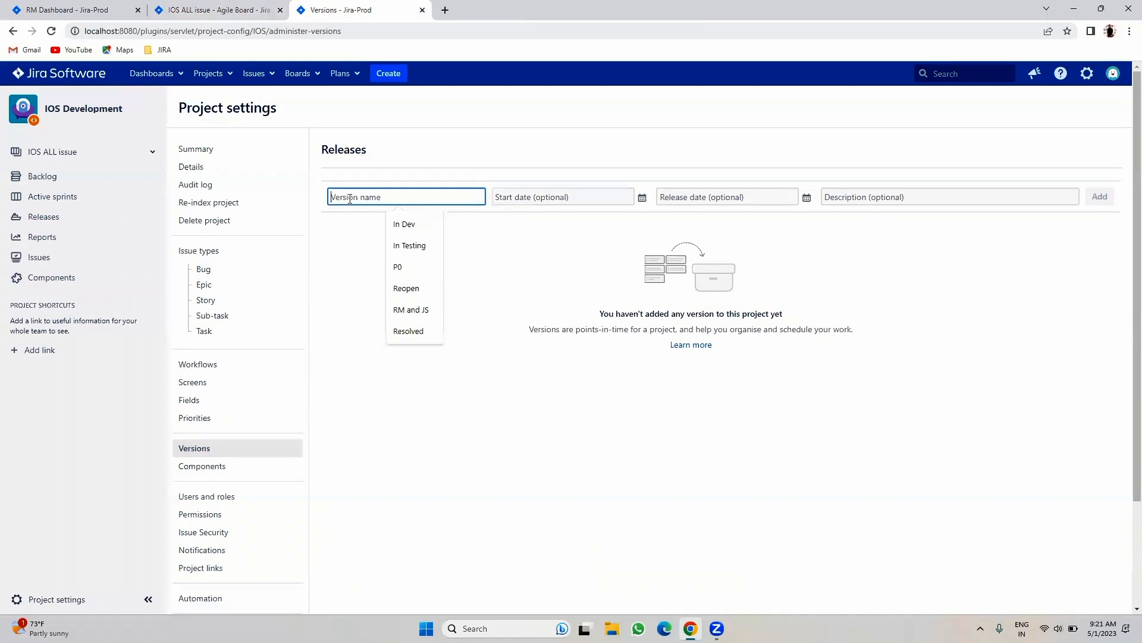
text(1)
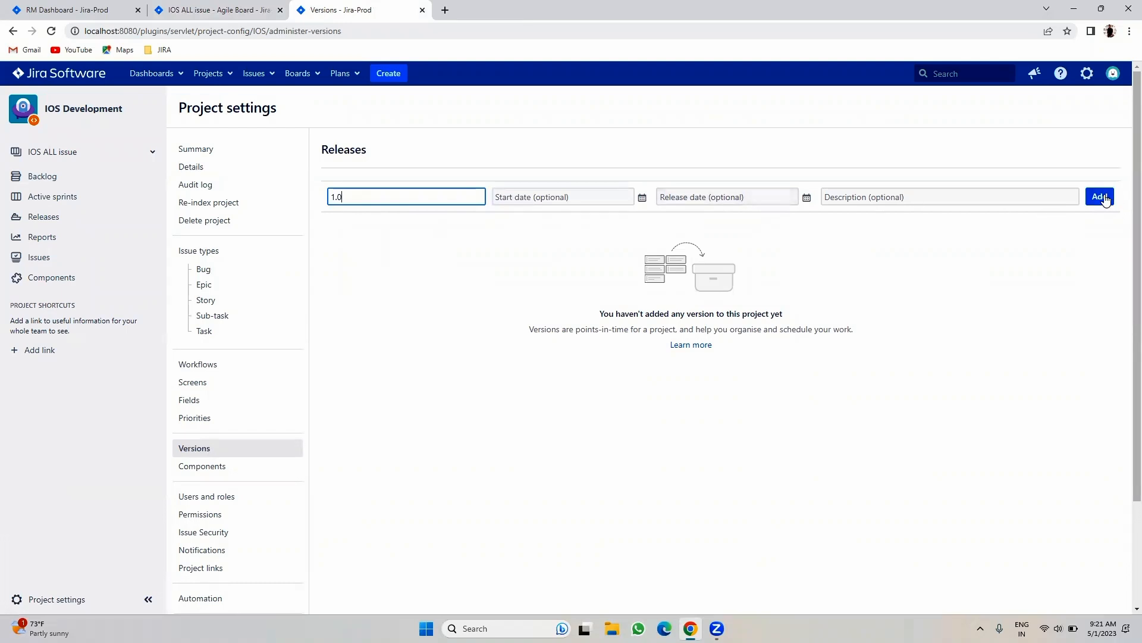
click(1100, 196)
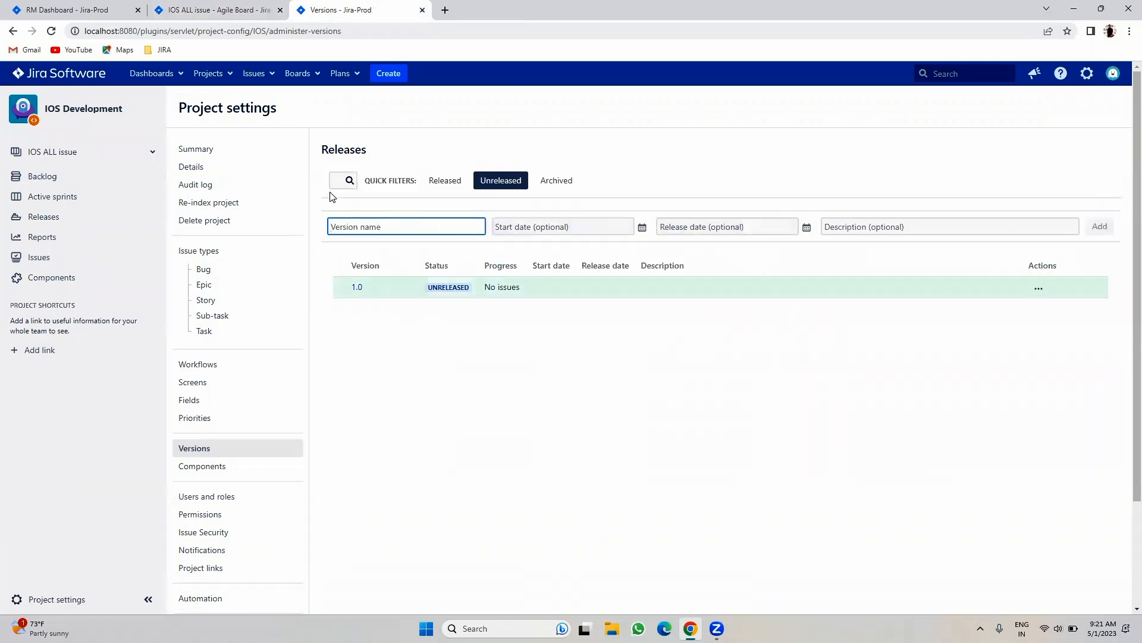
- Add a second version, 2.0, to the project's releases
click(342, 226)
text(1.2)
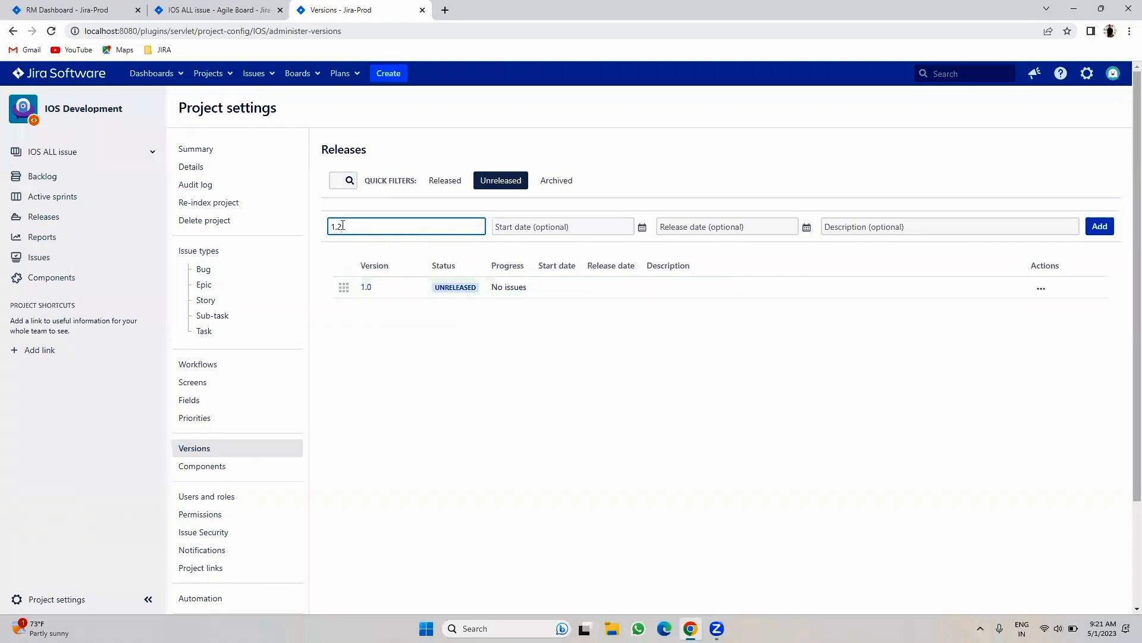
key(BackSpace)
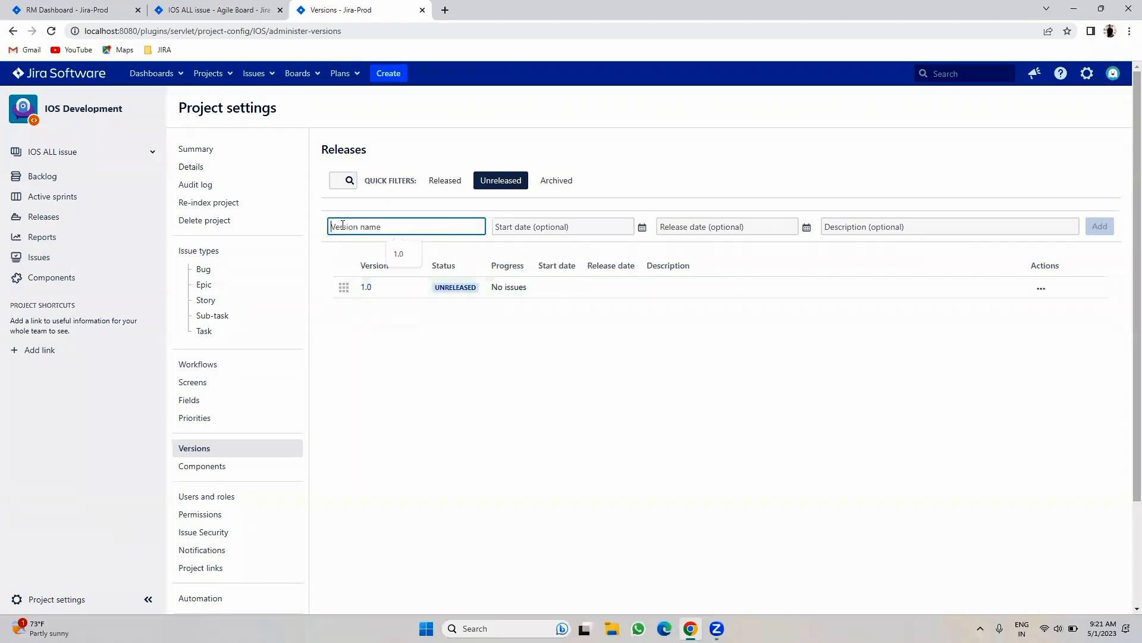
text(2)
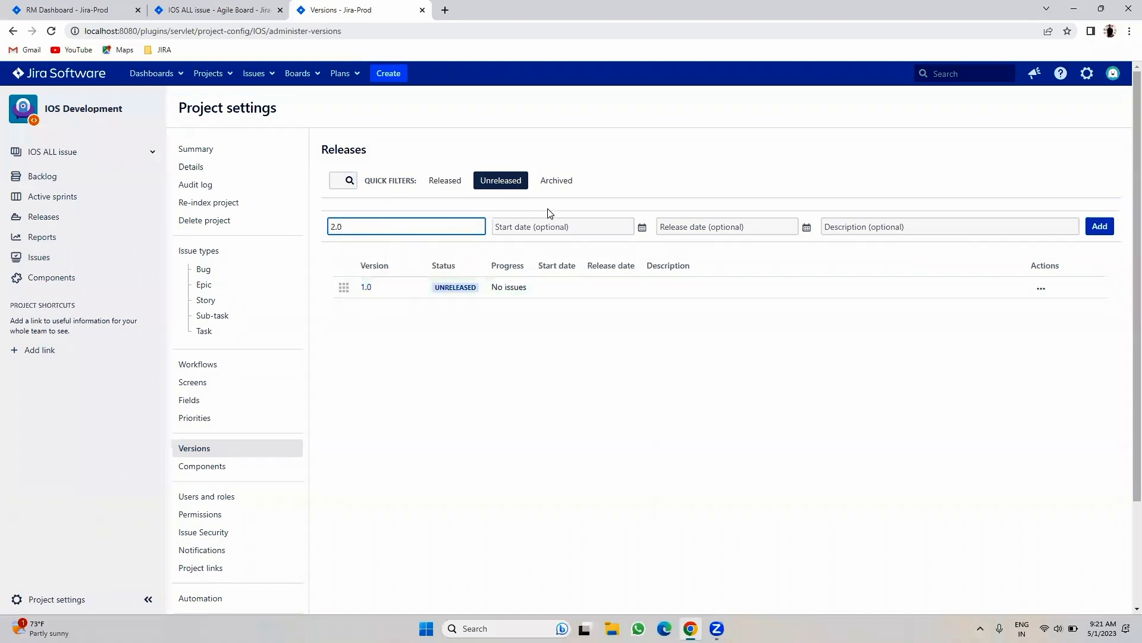
click(1100, 227)
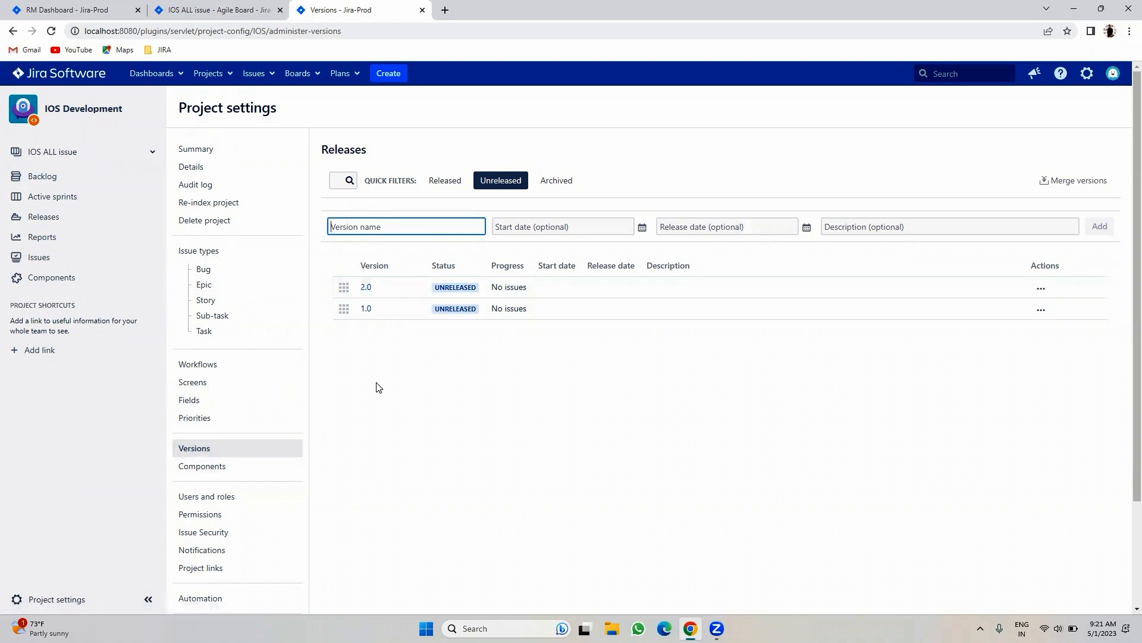
- Create a story with summary 'Time Tracking test' and fix version 1.0
click(225, 9)
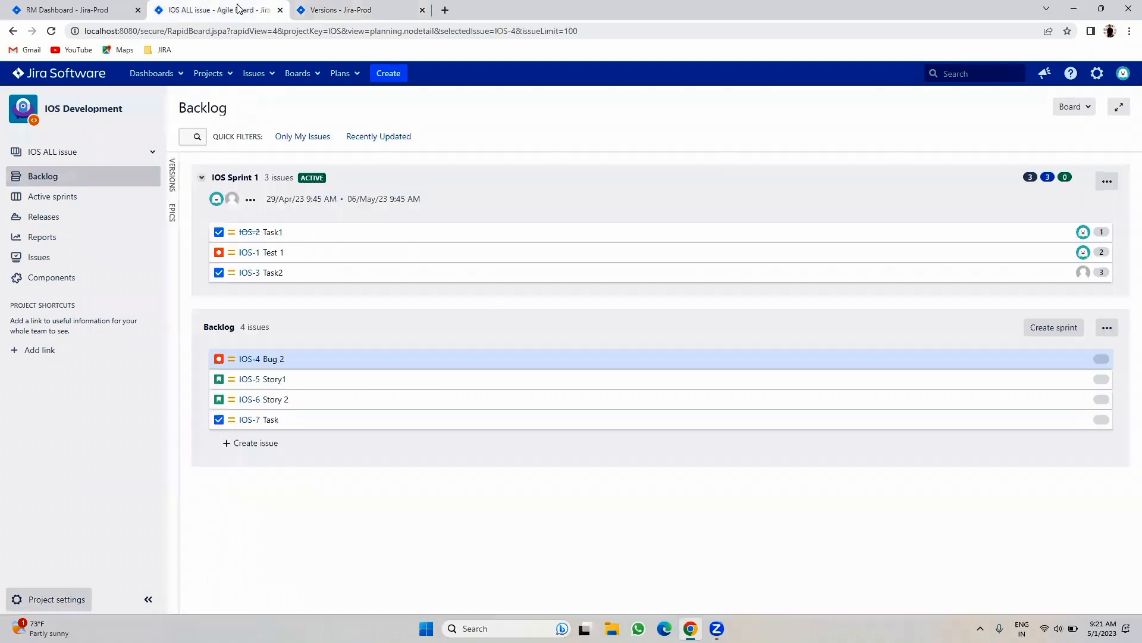
click(388, 73)
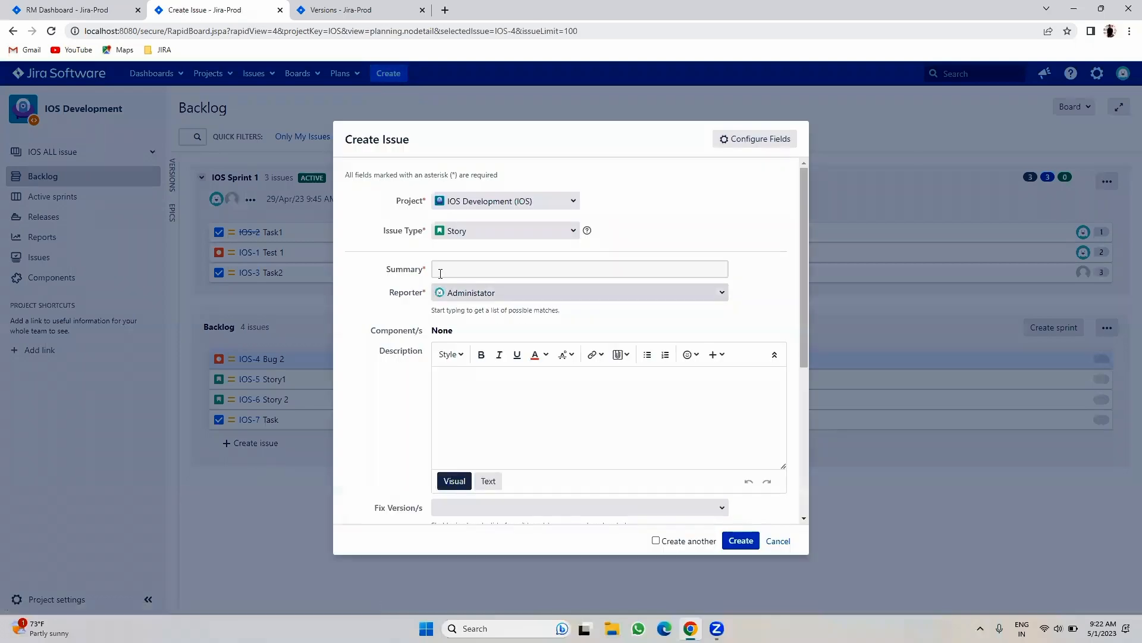
click(441, 273)
click(515, 316)
scroll(526, 306, down, 2)
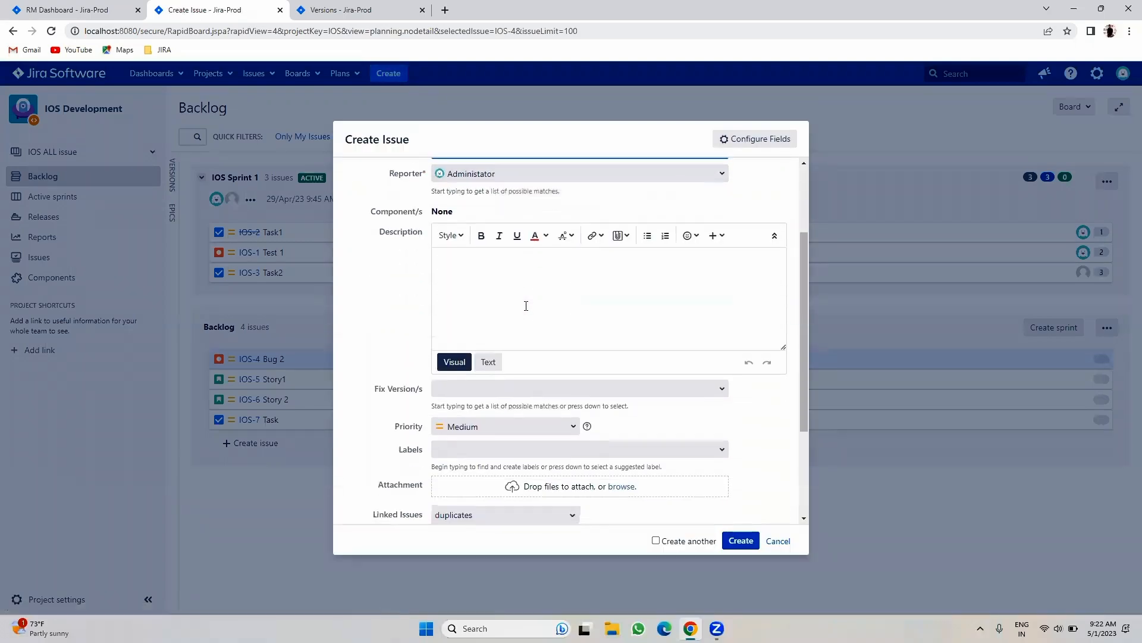
scroll(526, 306, down, 2)
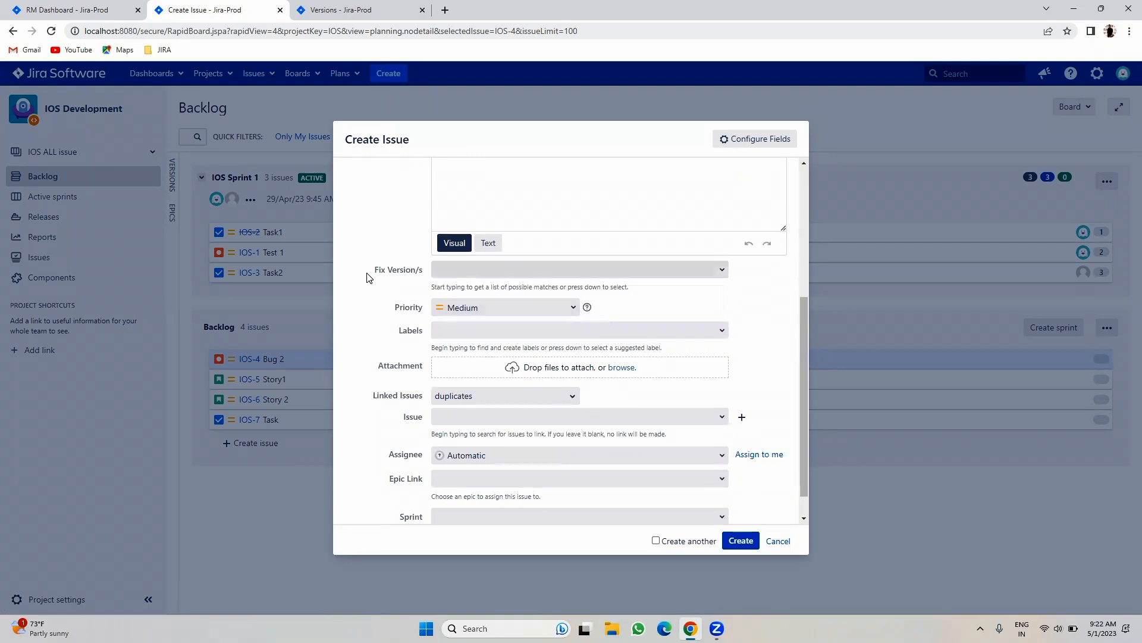
drag(367, 277, 424, 272)
click(721, 273)
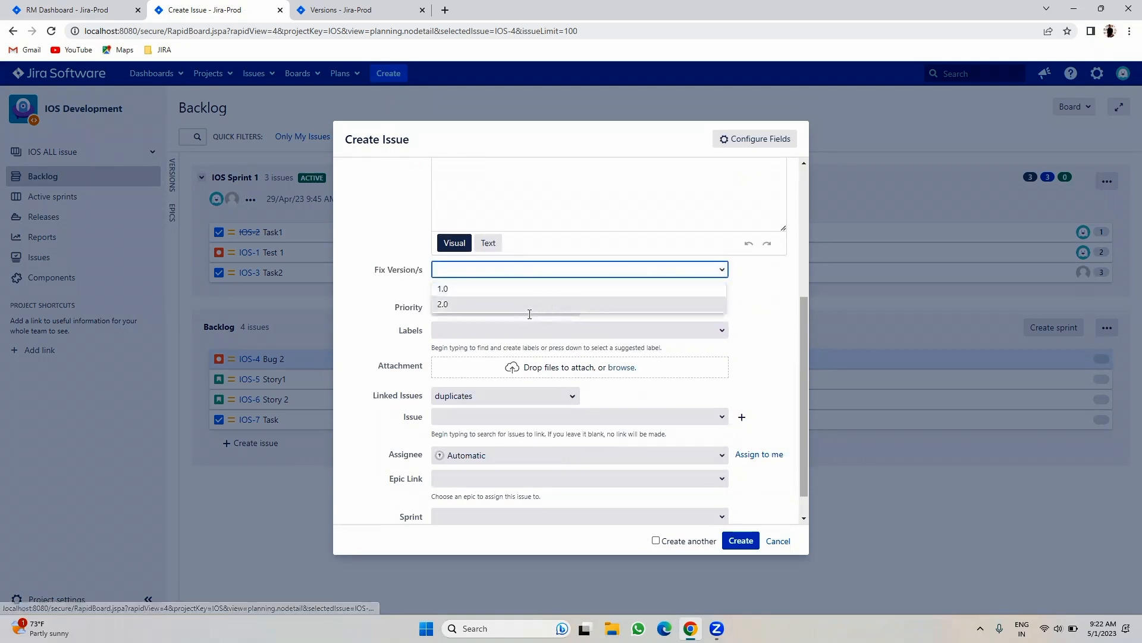
click(515, 294)
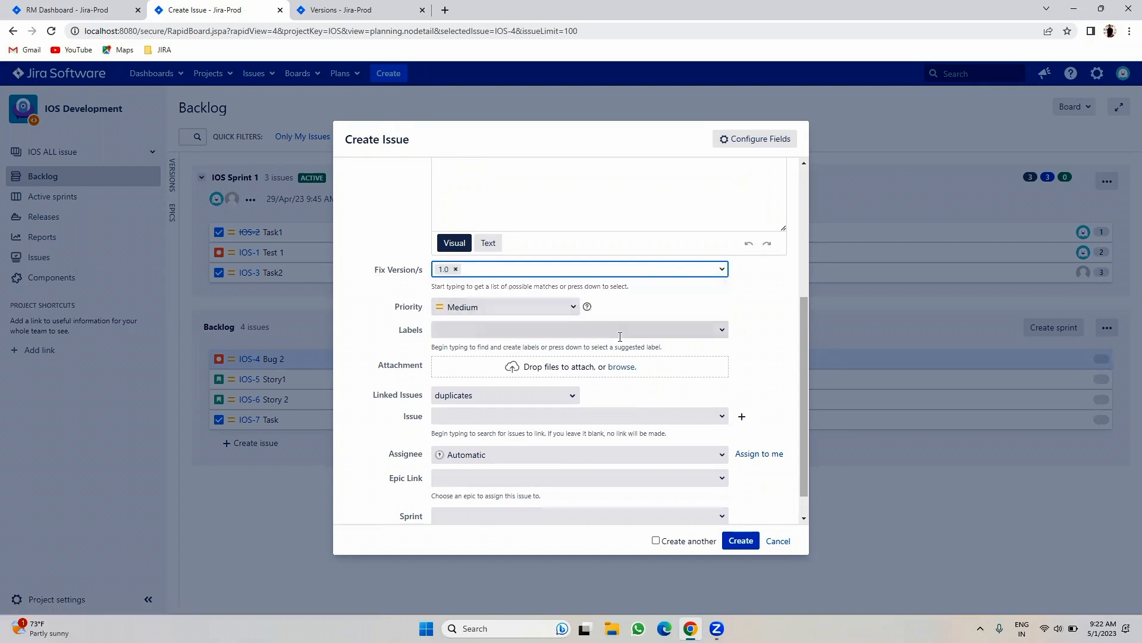
scroll(618, 339, up, 4)
scroll(621, 345, down, 5)
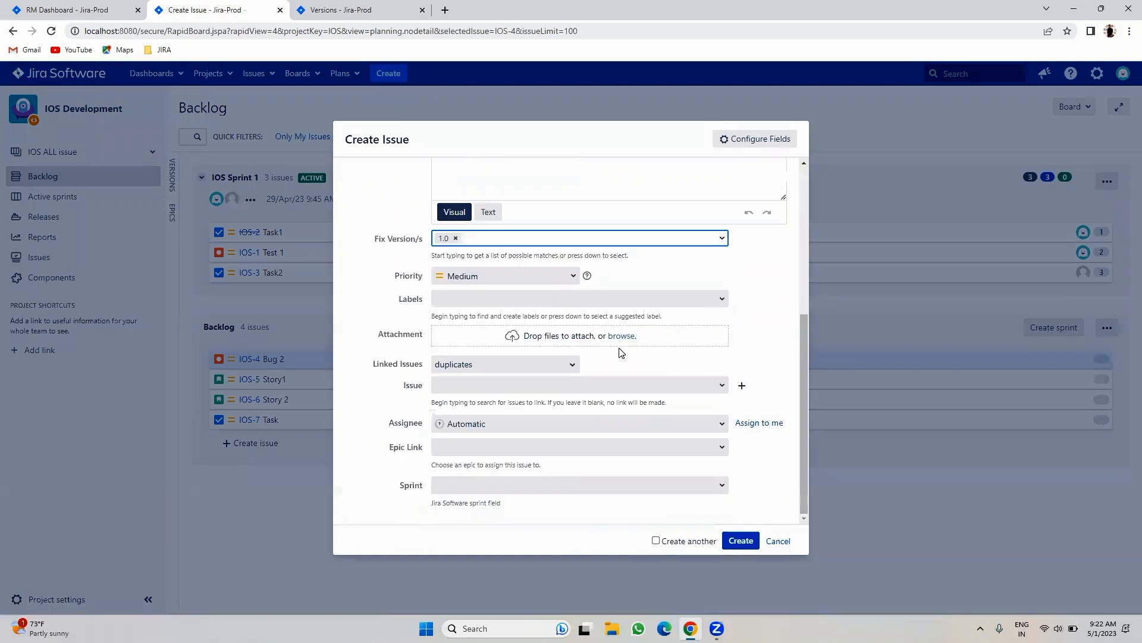
click(737, 541)
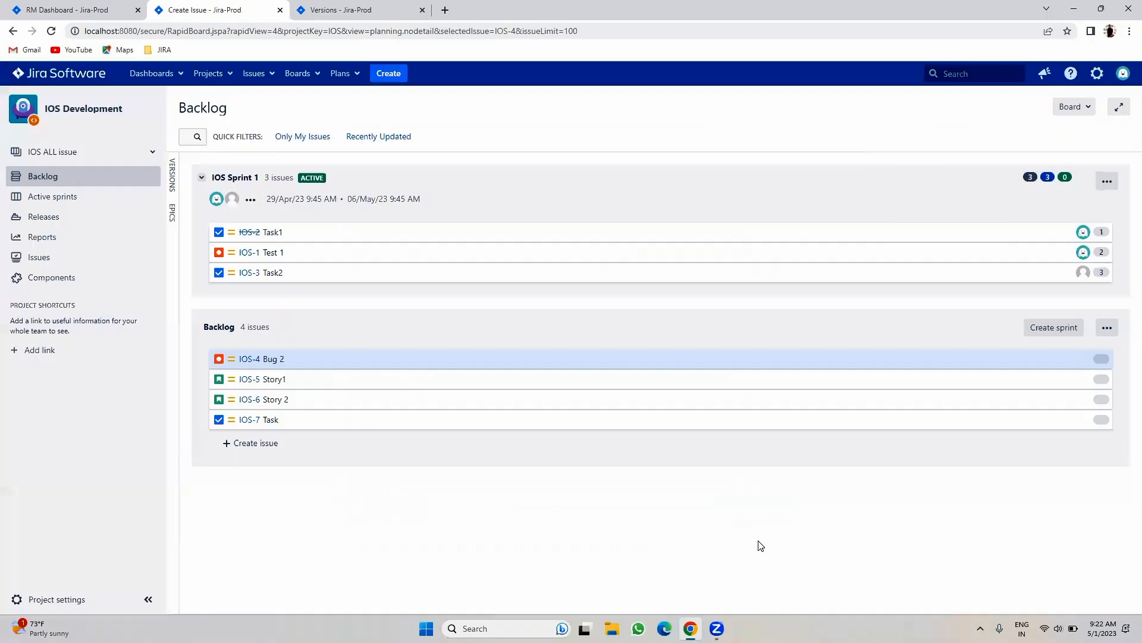
- Open the new IOS-8 issue and examine its Affects and Fix Version values
click(943, 131)
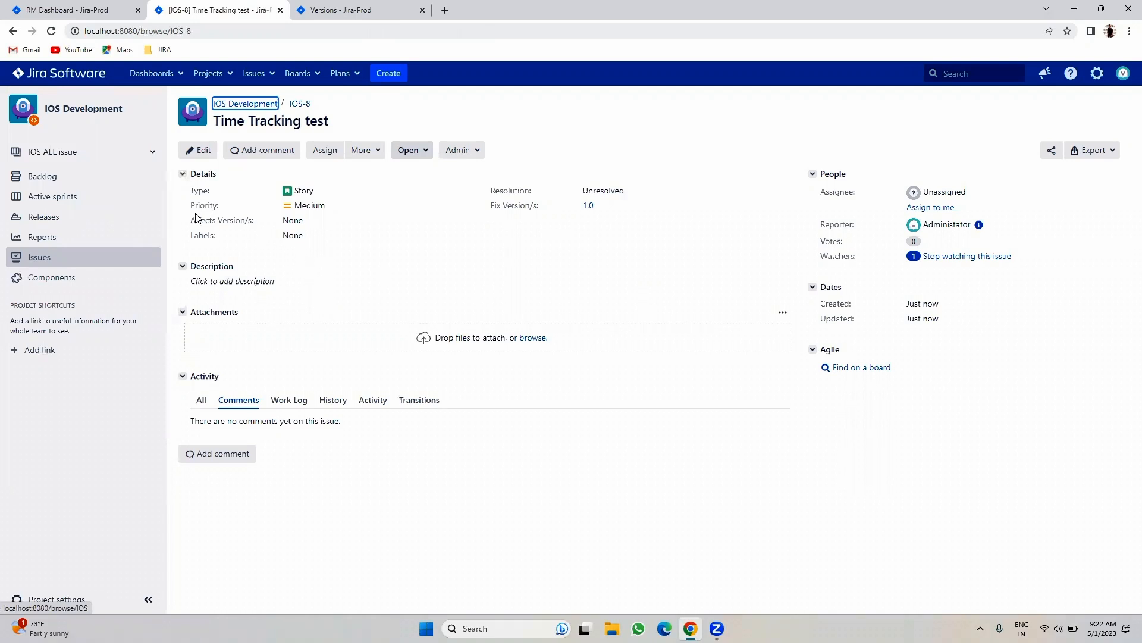
drag(284, 221, 309, 222)
click(407, 237)
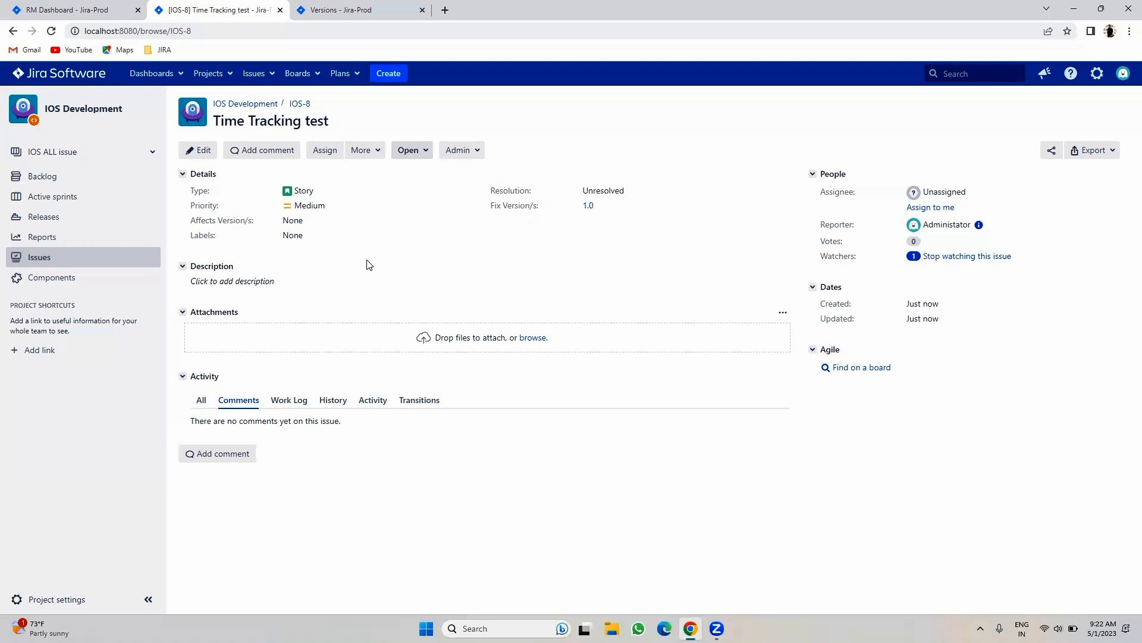
drag(191, 224, 306, 229)
drag(488, 210, 648, 223)
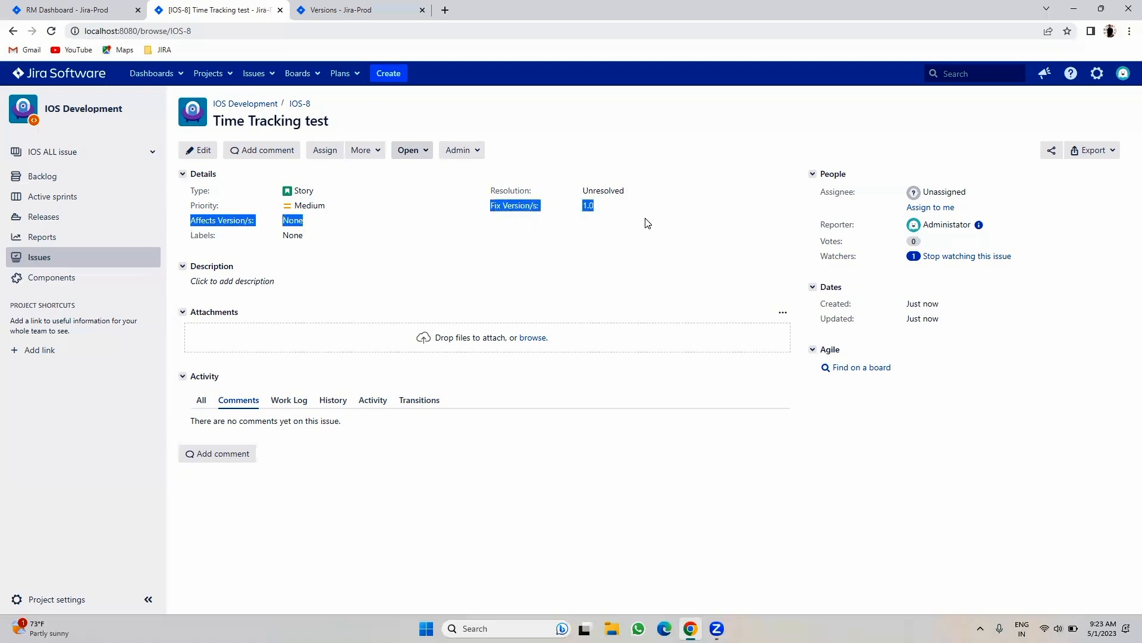
click(639, 225)
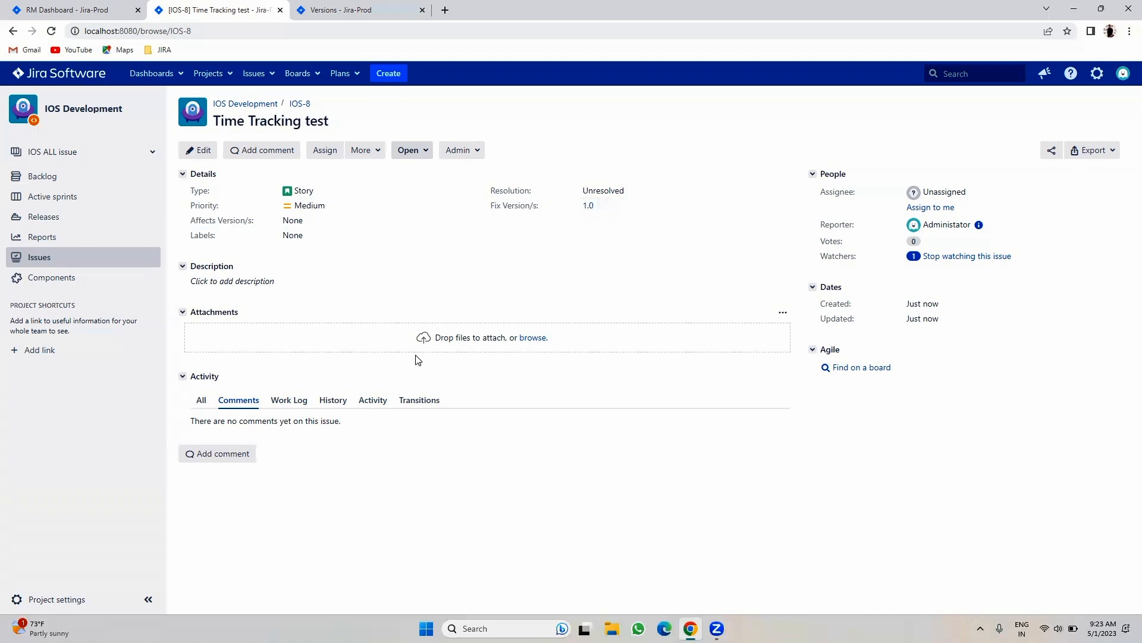
- Refresh the Versions page to see the updated issue counts
click(342, 7)
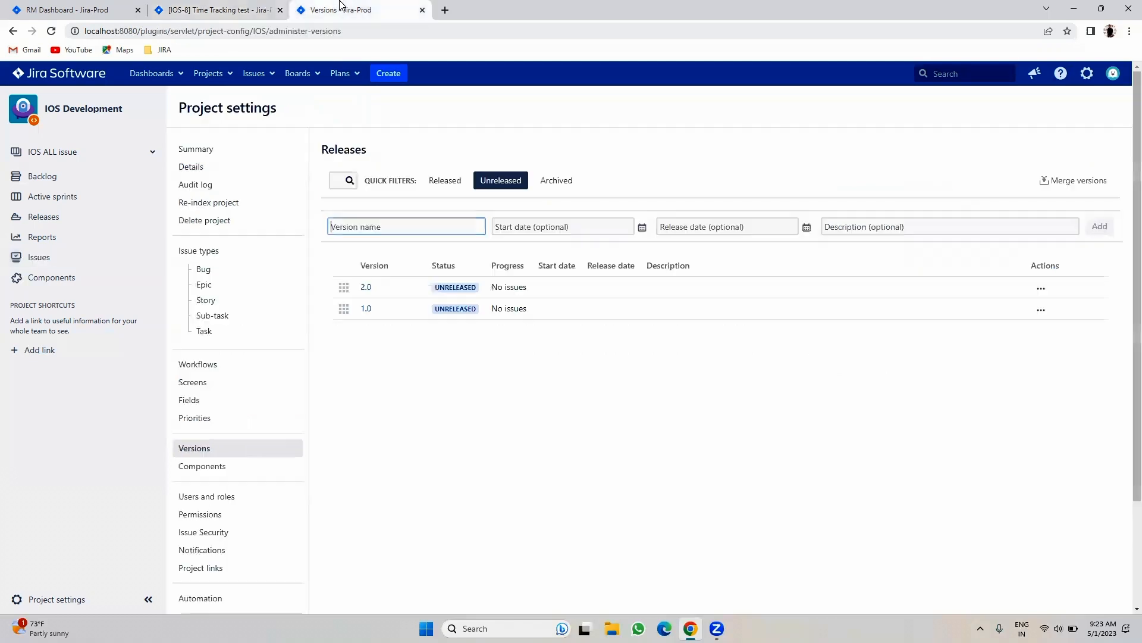
click(50, 31)
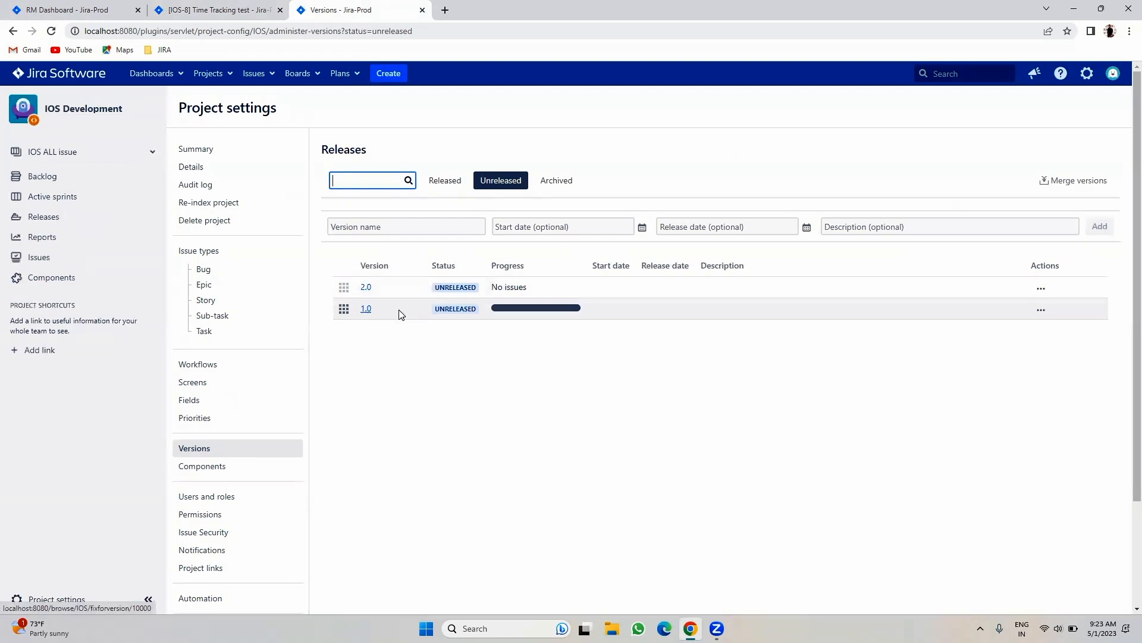
mouse_move(544, 311)
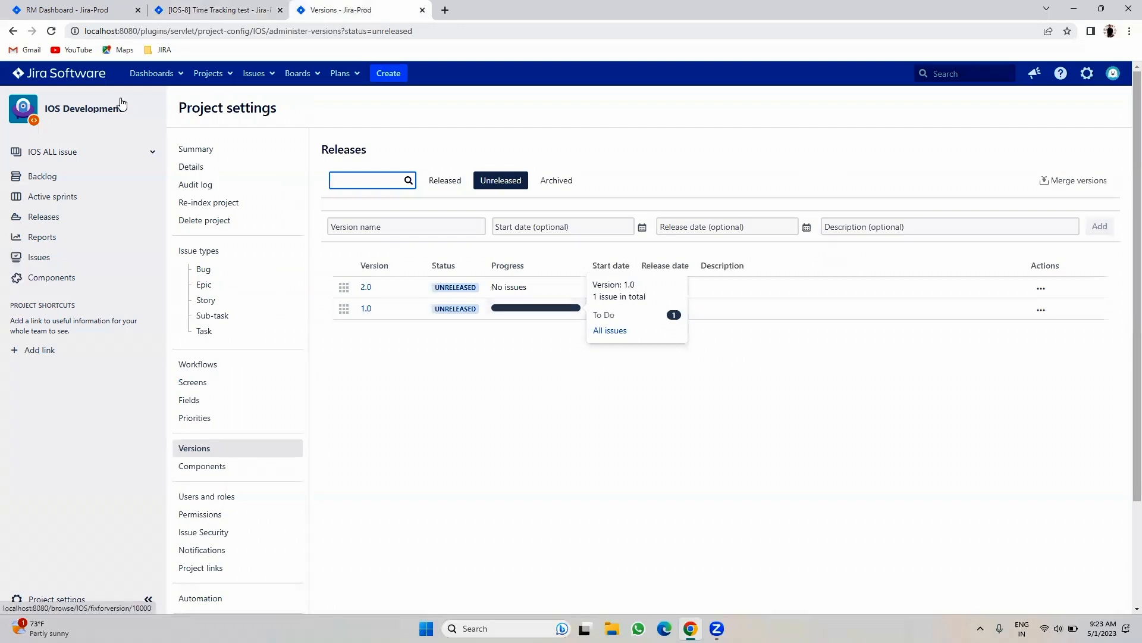
- Move IOS-8 through Planning, Review, In Dev and In Testing to Resolved
click(237, 10)
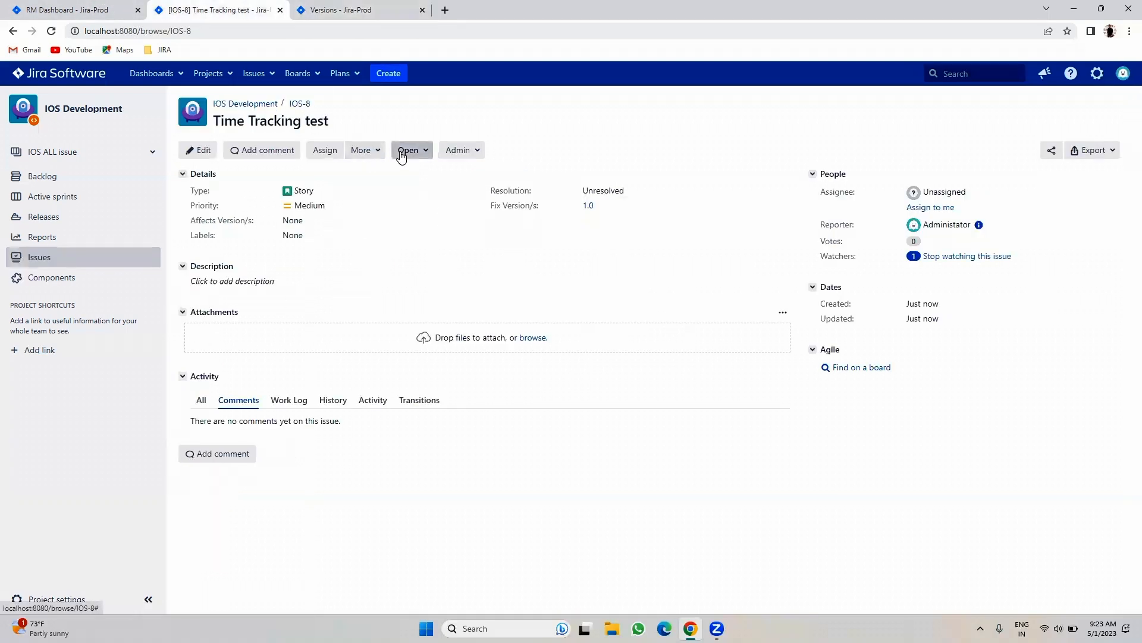
click(401, 156)
click(415, 176)
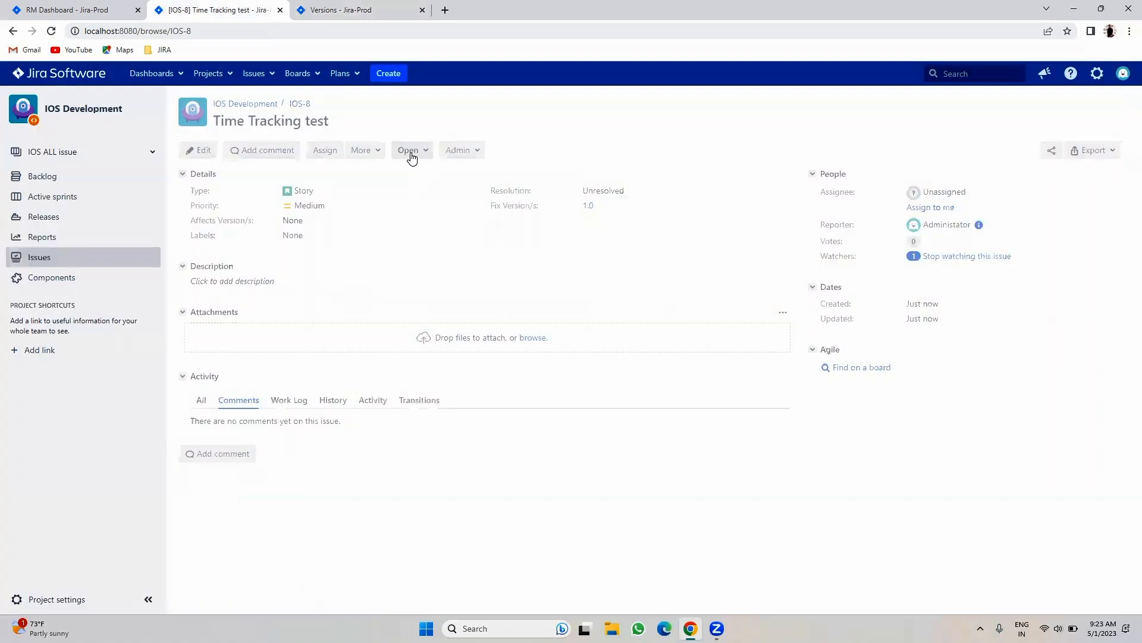
click(415, 152)
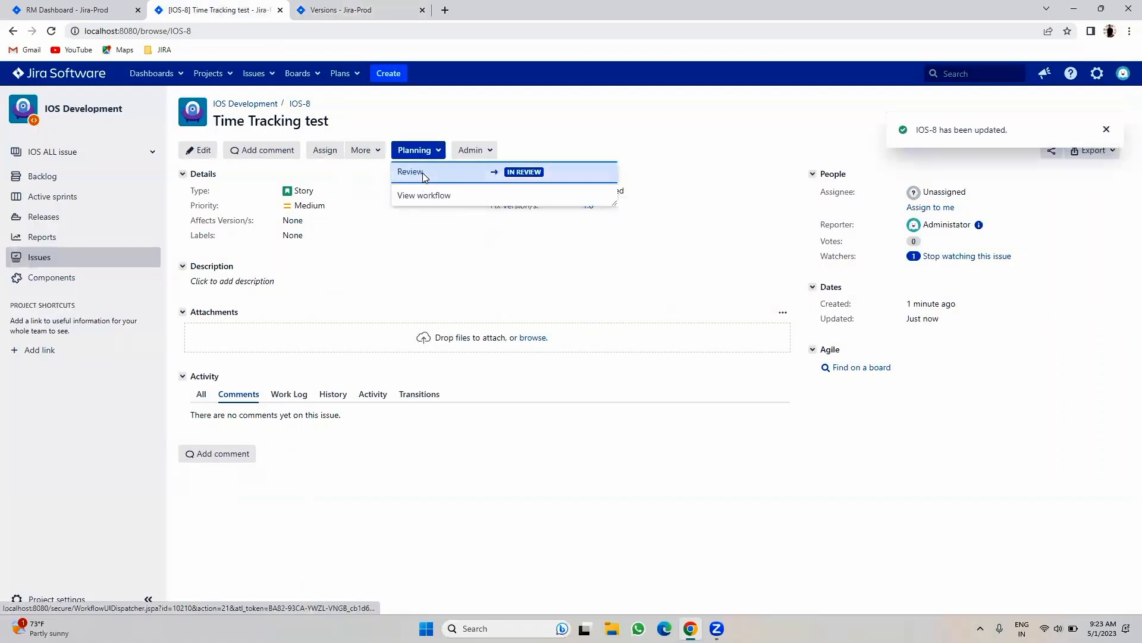
click(423, 173)
click(420, 150)
click(416, 172)
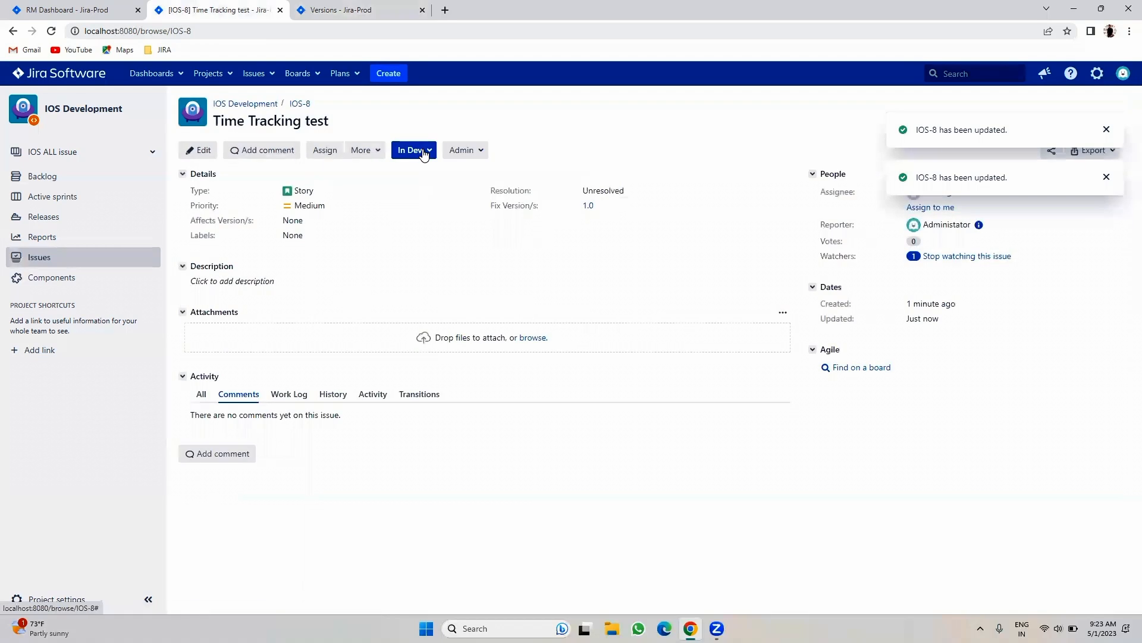
click(424, 152)
click(415, 173)
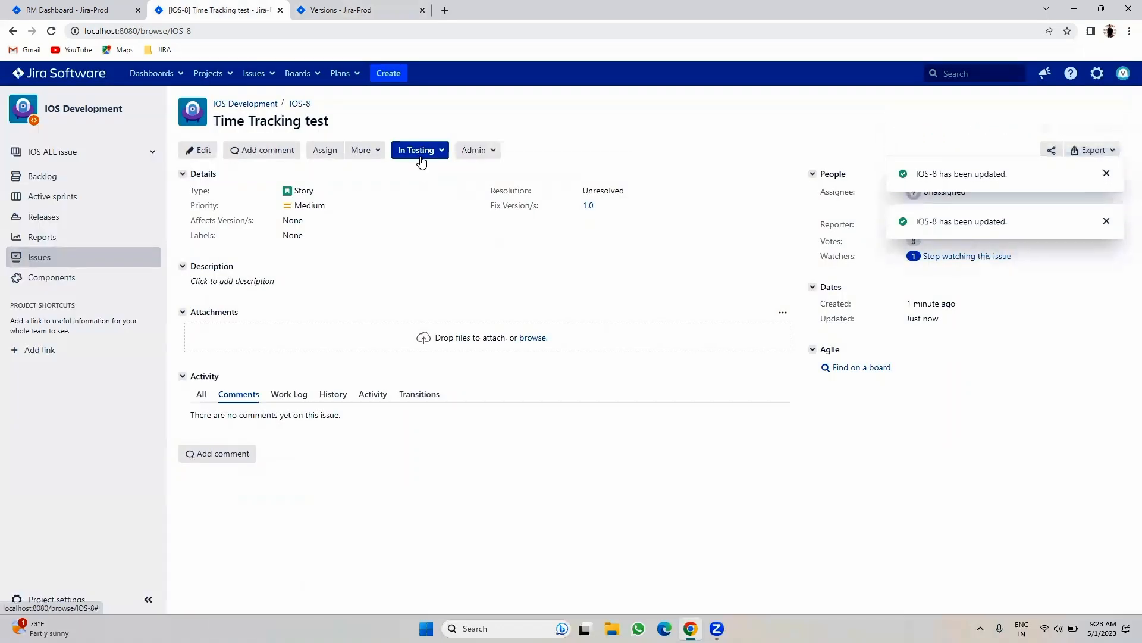
click(421, 156)
click(420, 174)
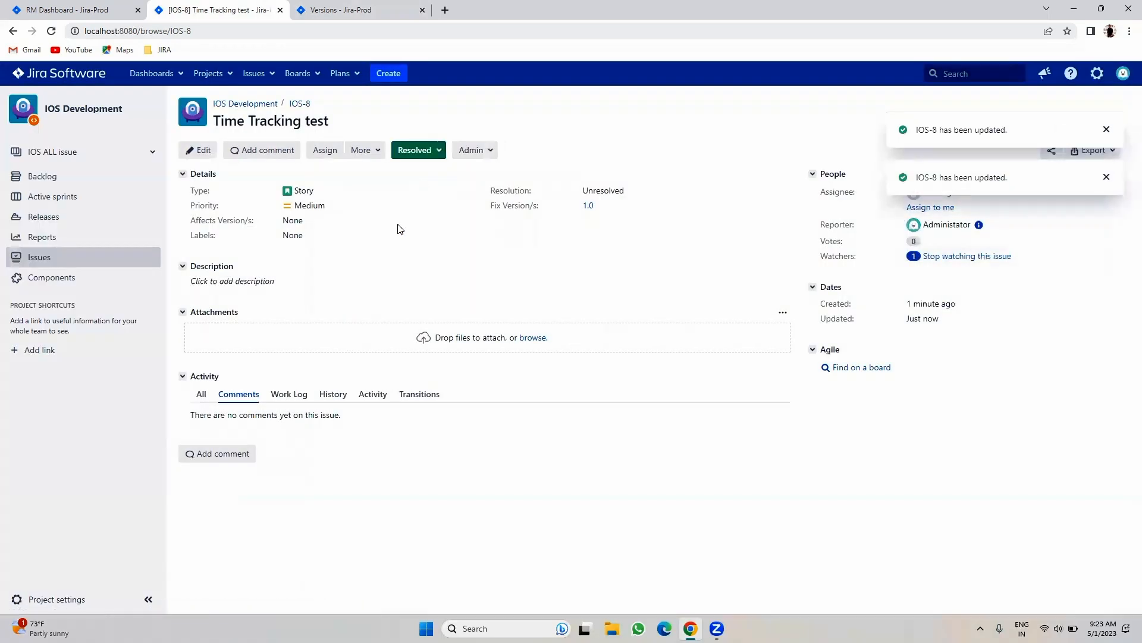
click(381, 8)
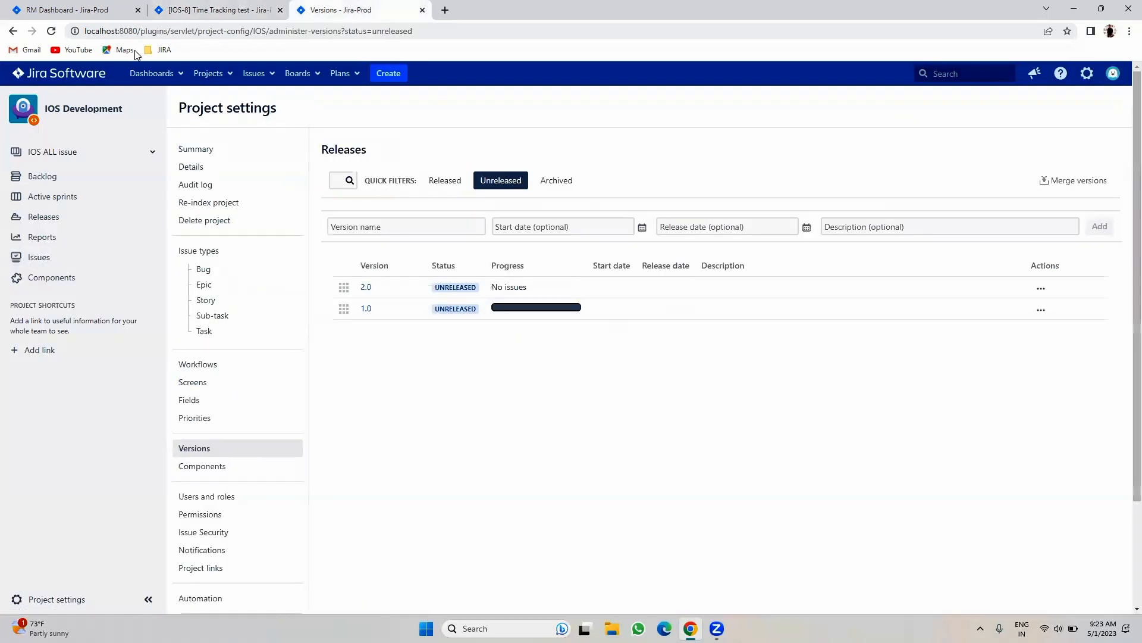
- Reload the releases page and check IOS-8 before returning to the versions list
click(74, 31)
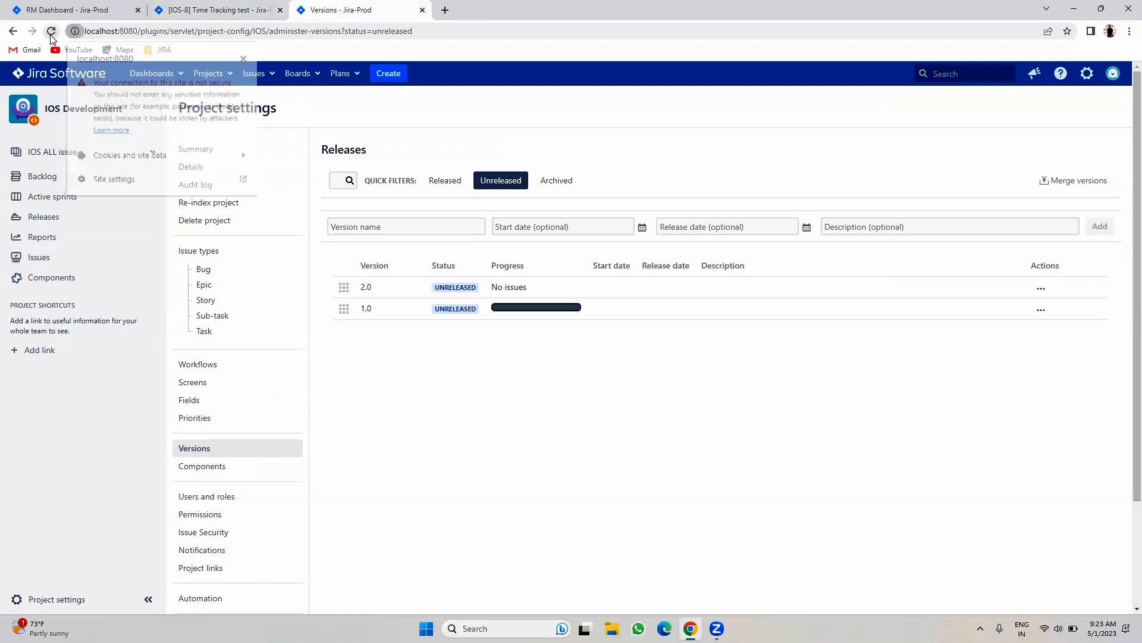
click(51, 33)
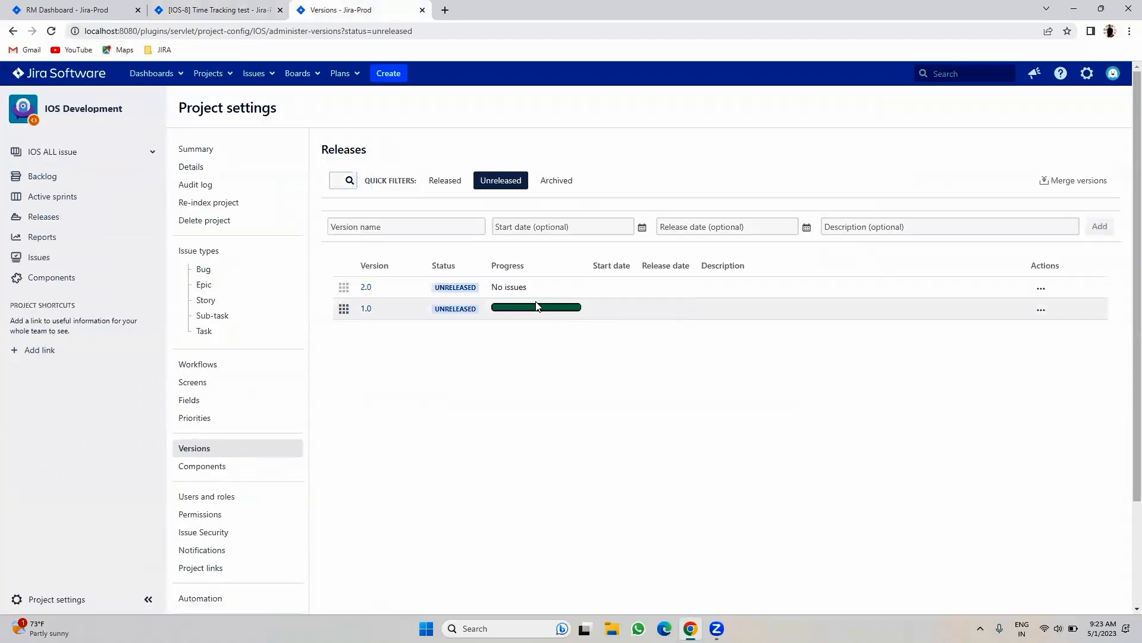
mouse_move(531, 305)
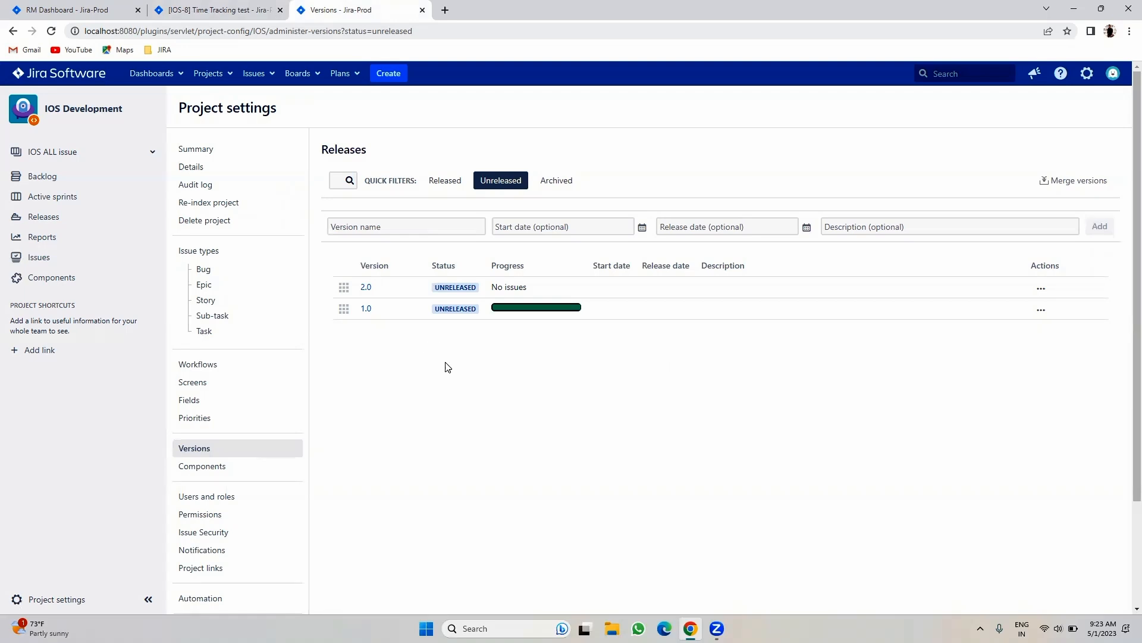
click(274, 7)
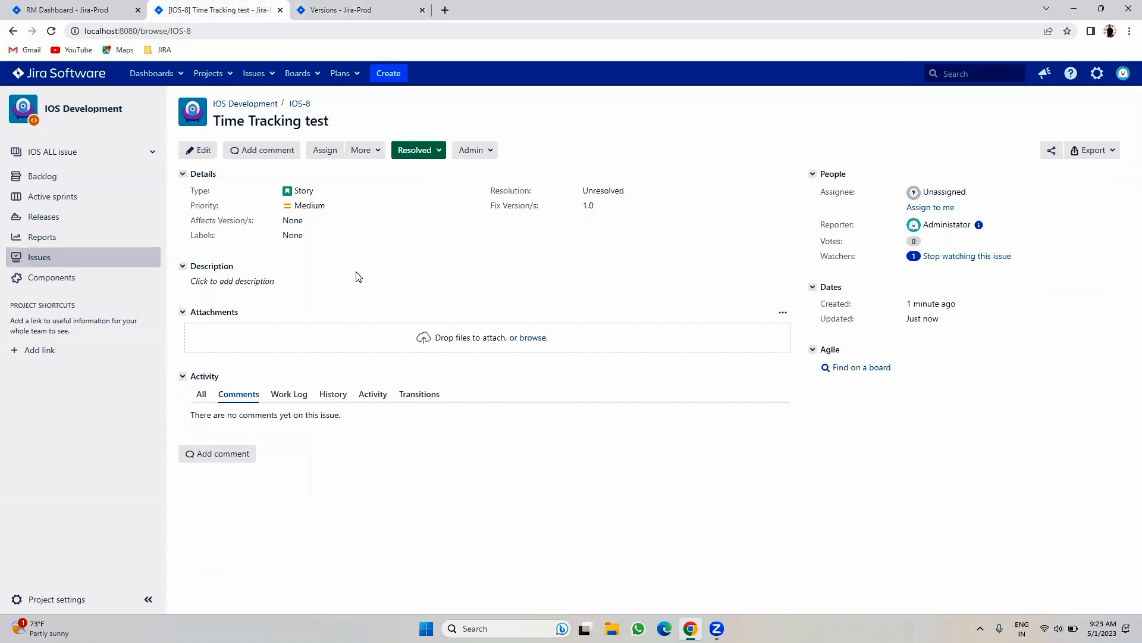
click(326, 8)
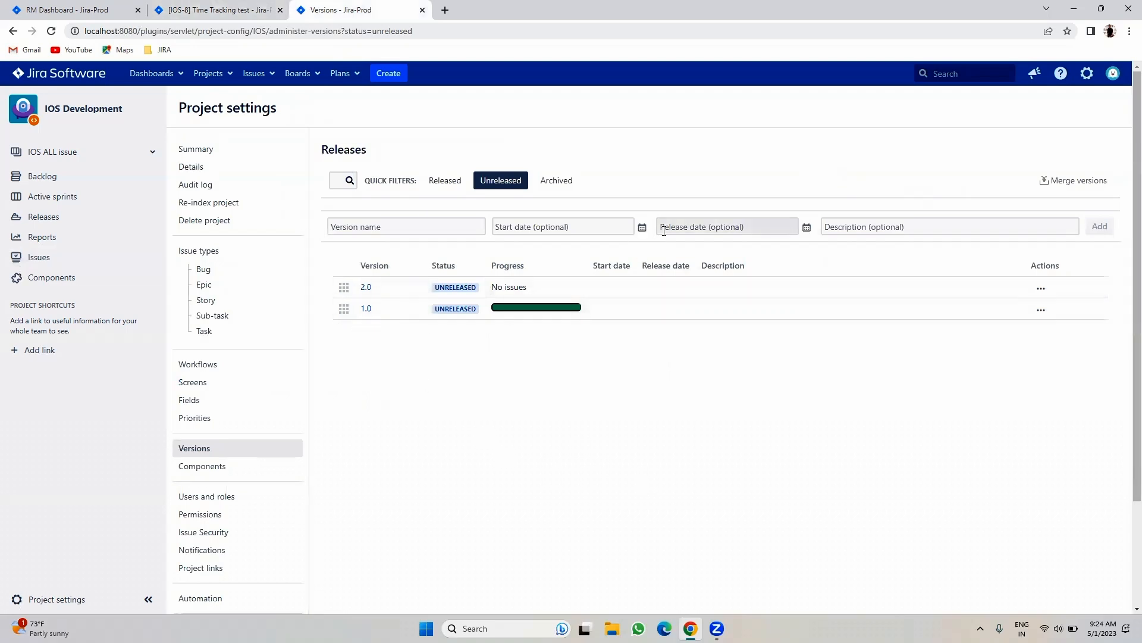
- Release version 1.0, ignoring its unresolved issue
click(1040, 310)
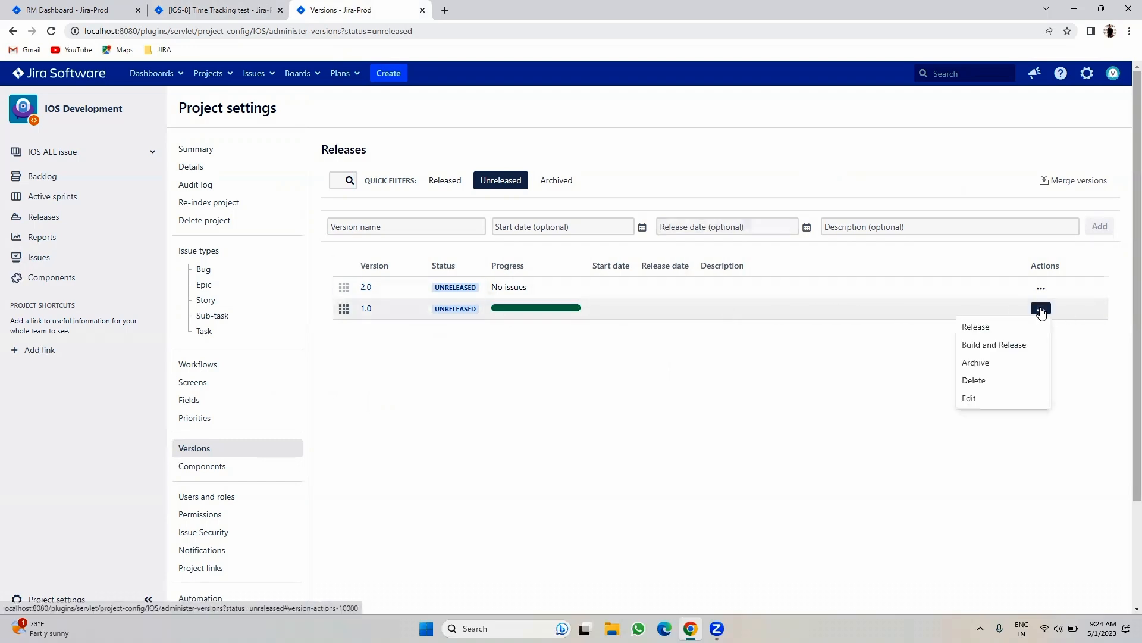
click(989, 330)
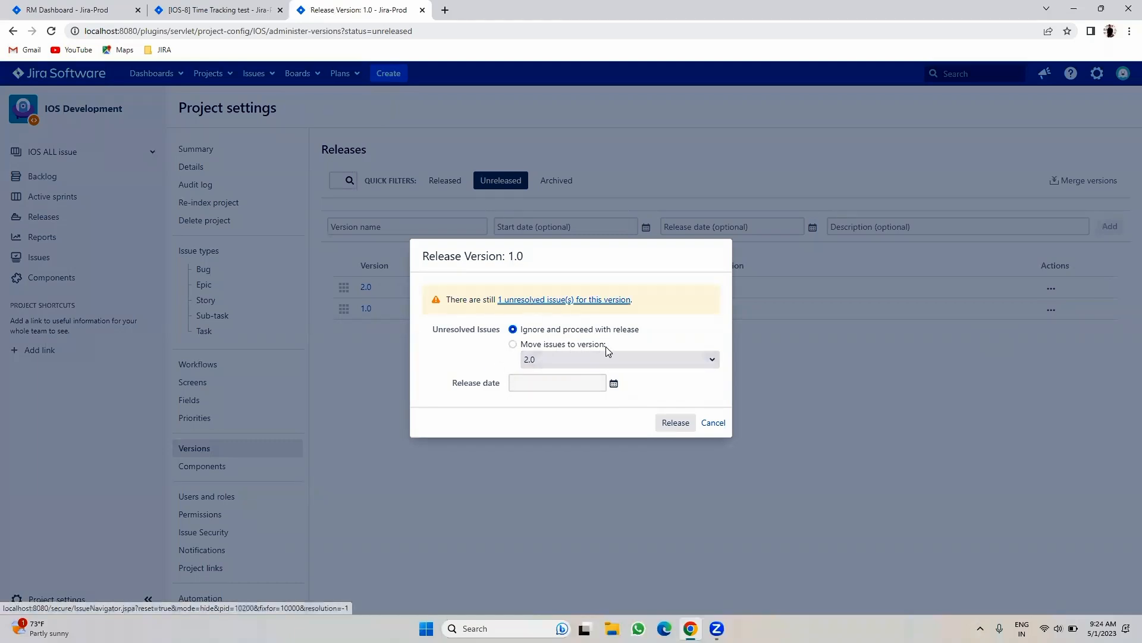
click(714, 423)
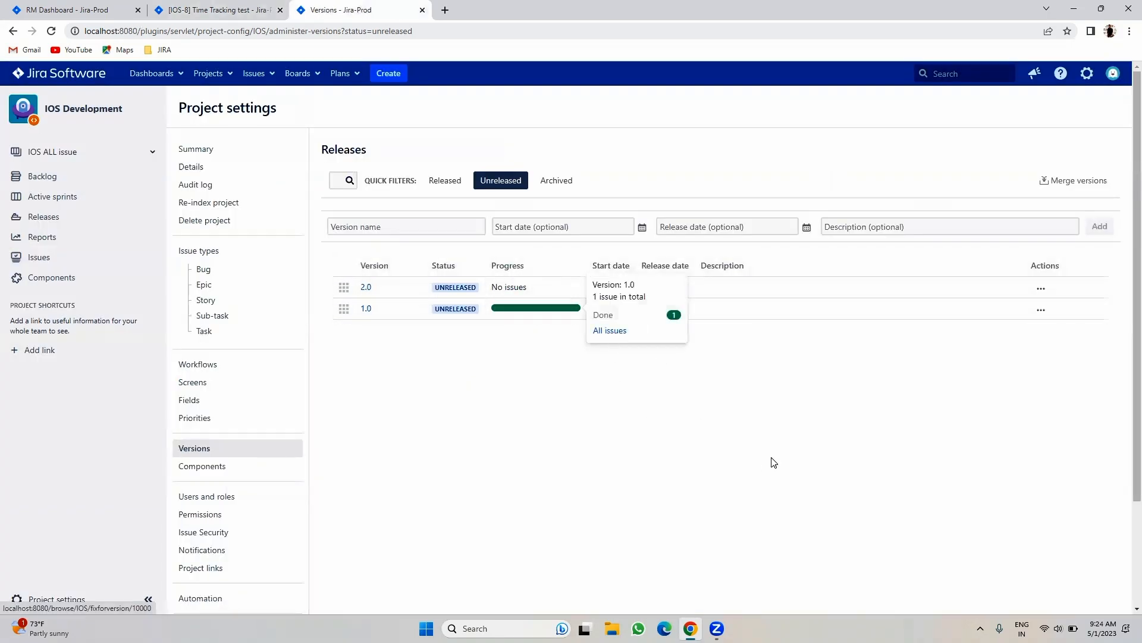
click(1038, 311)
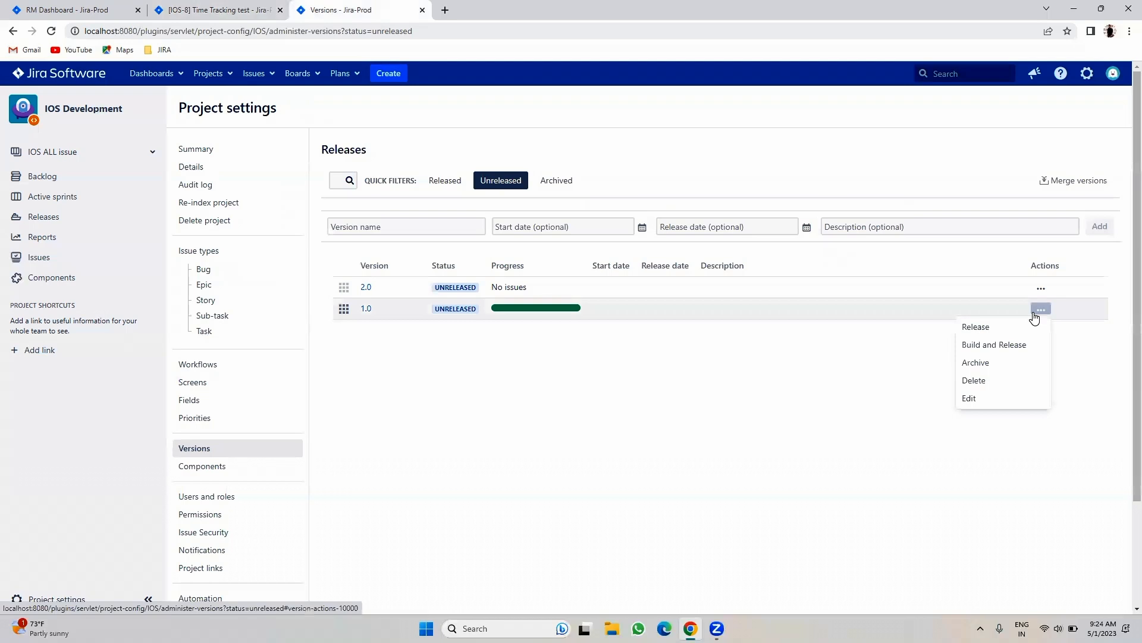
click(1003, 331)
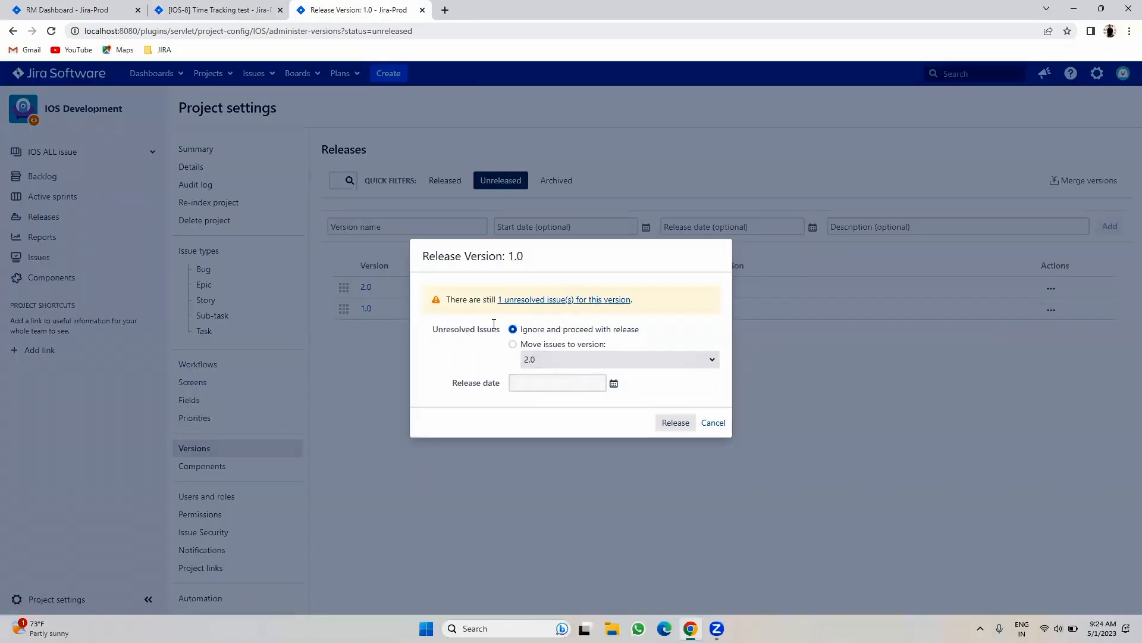
click(675, 423)
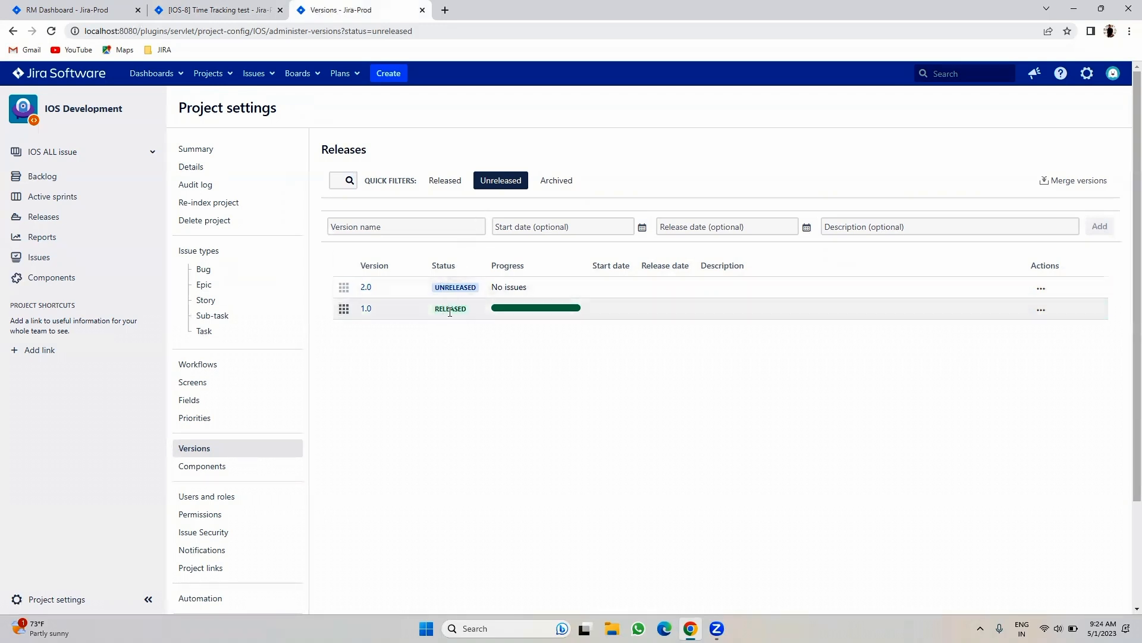
- Add the Released filter so released version 1.0 appears alongside unreleased 2.0
click(52, 32)
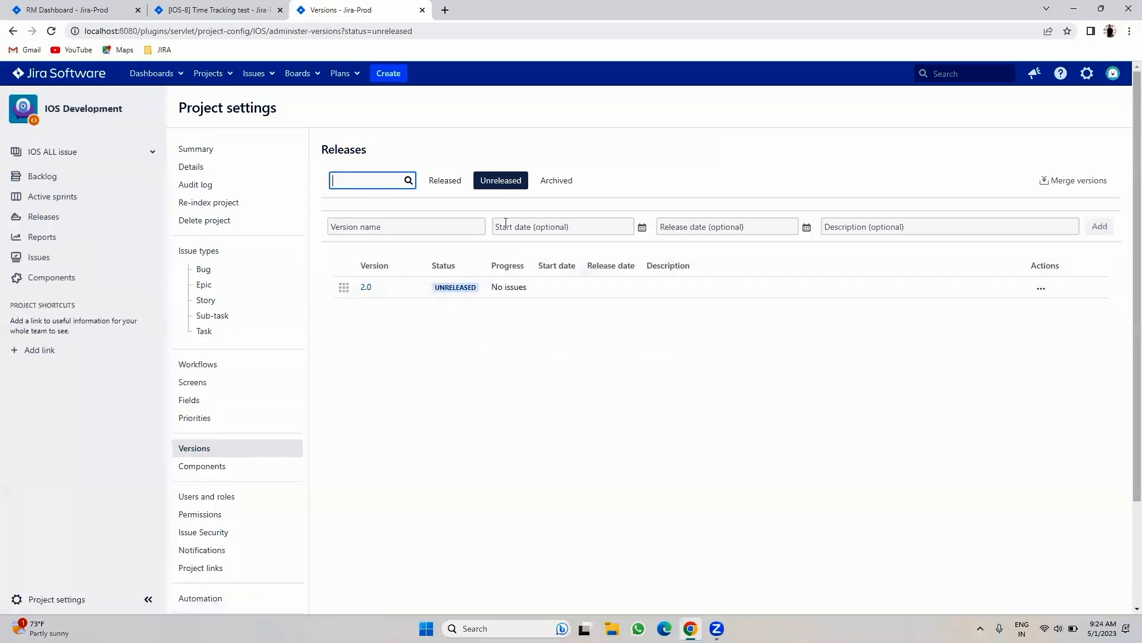
click(443, 181)
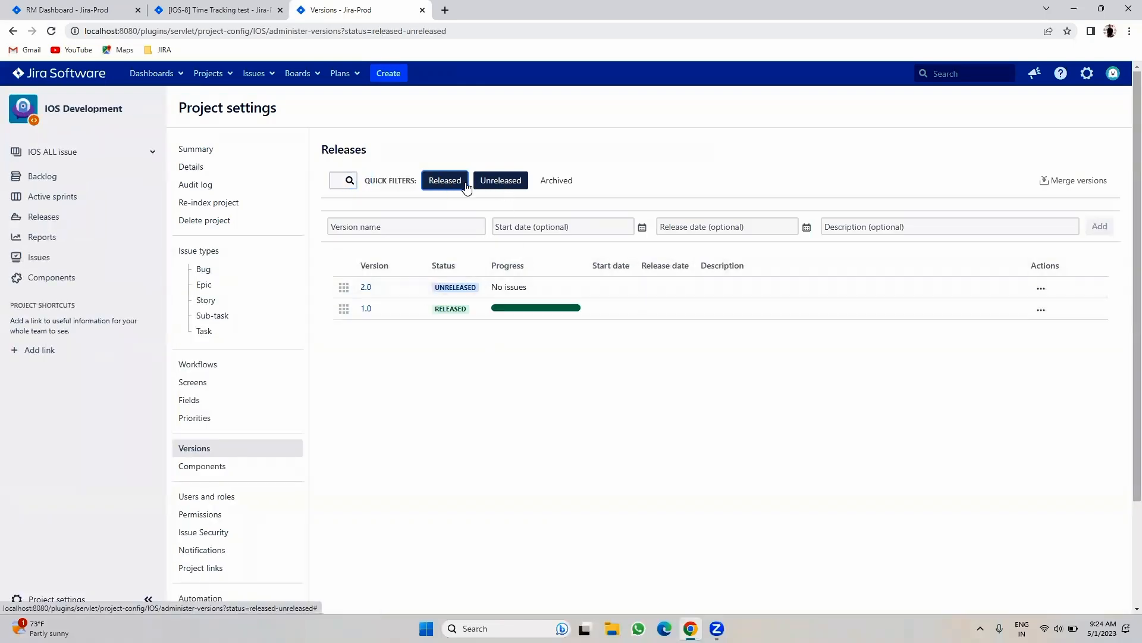
drag(432, 312, 474, 310)
click(628, 414)
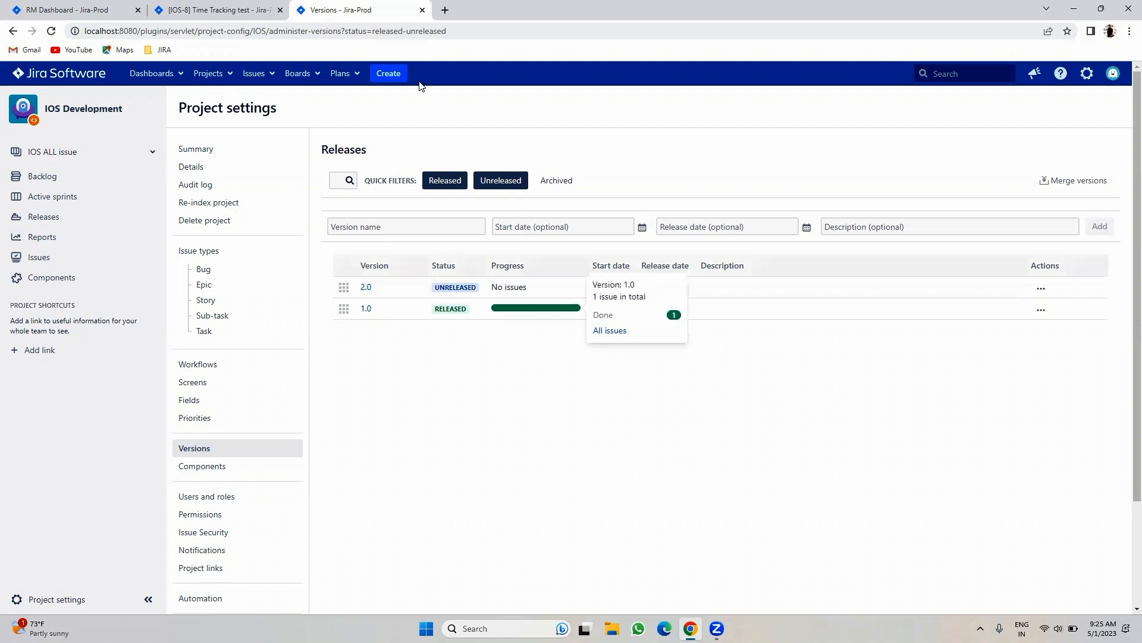
- Start a new issue draft from IOS-8 with Fix Version/s set to 1.0
click(218, 10)
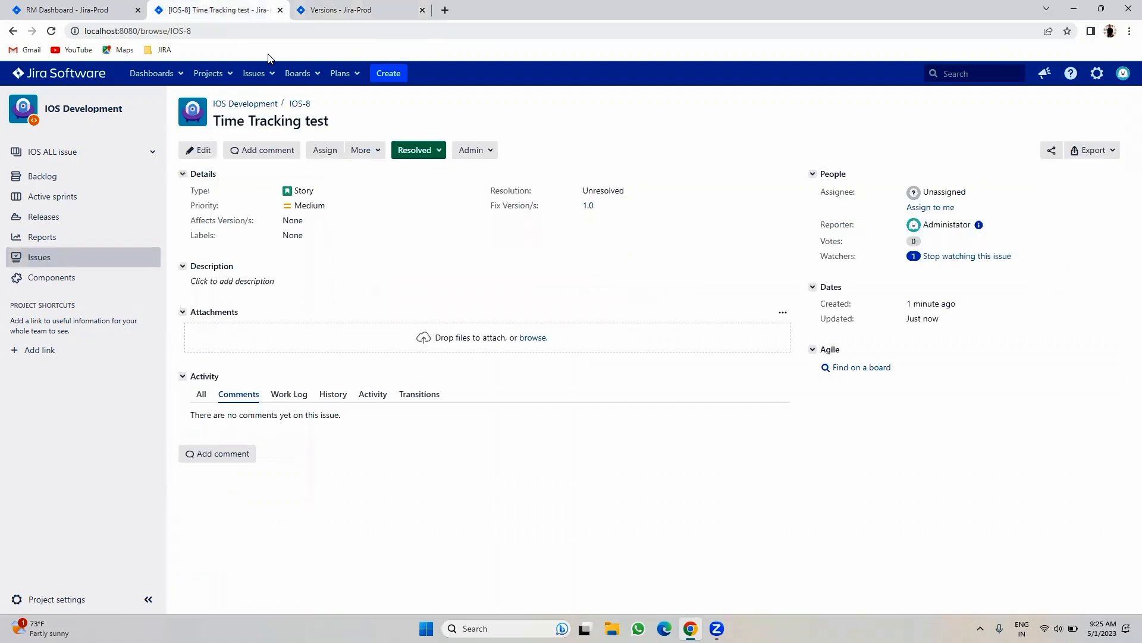
click(383, 73)
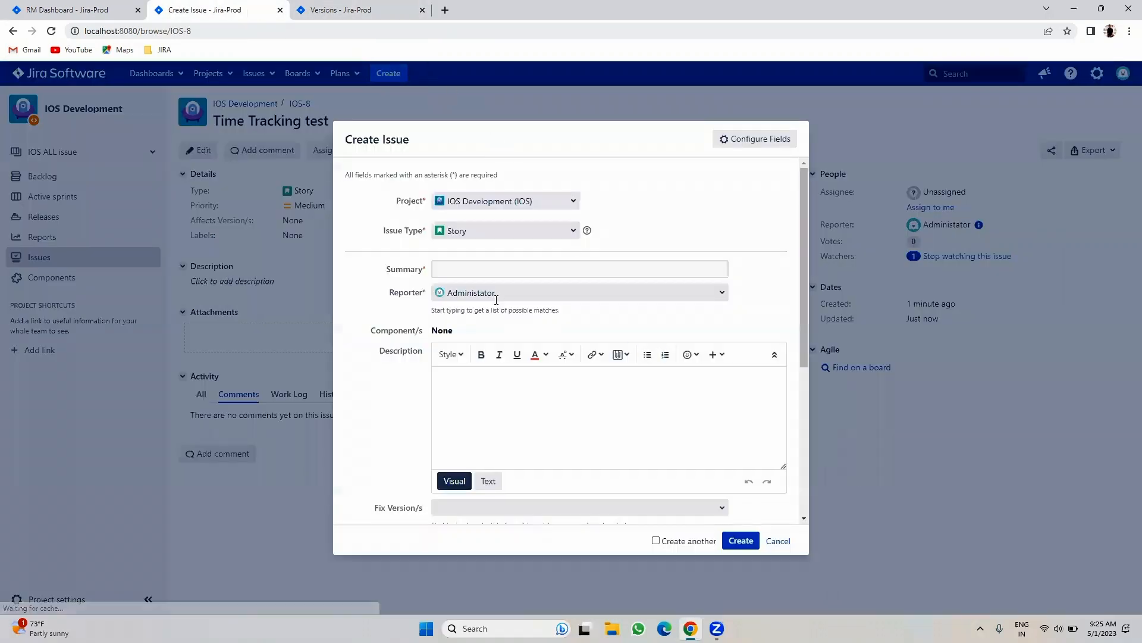
scroll(524, 334, down, 3)
scroll(524, 334, down, 1)
click(721, 269)
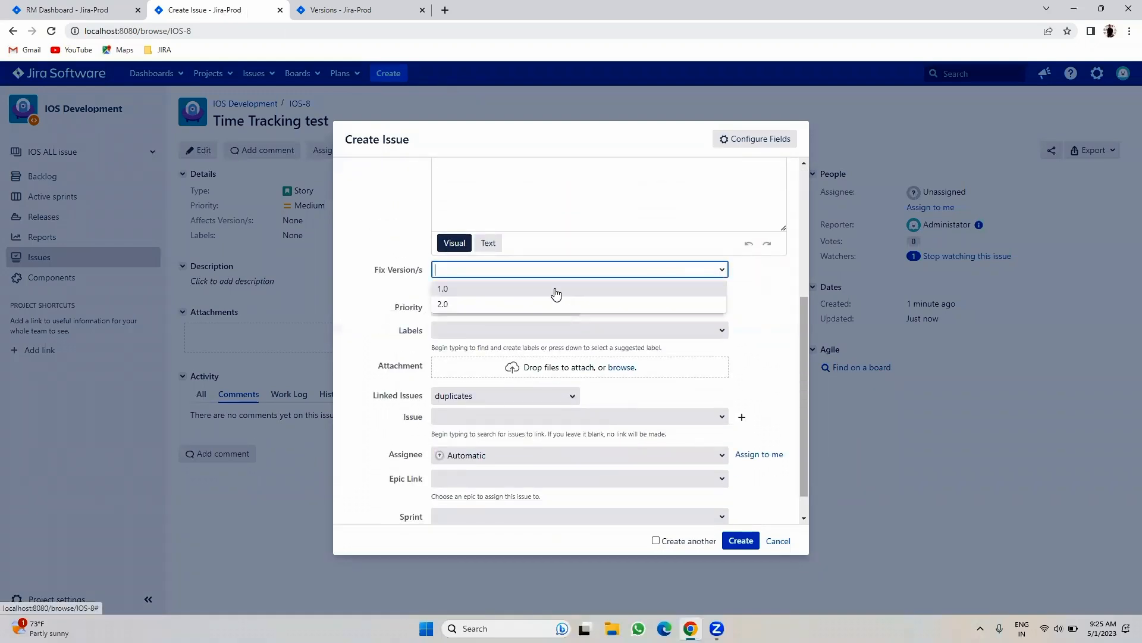
click(553, 290)
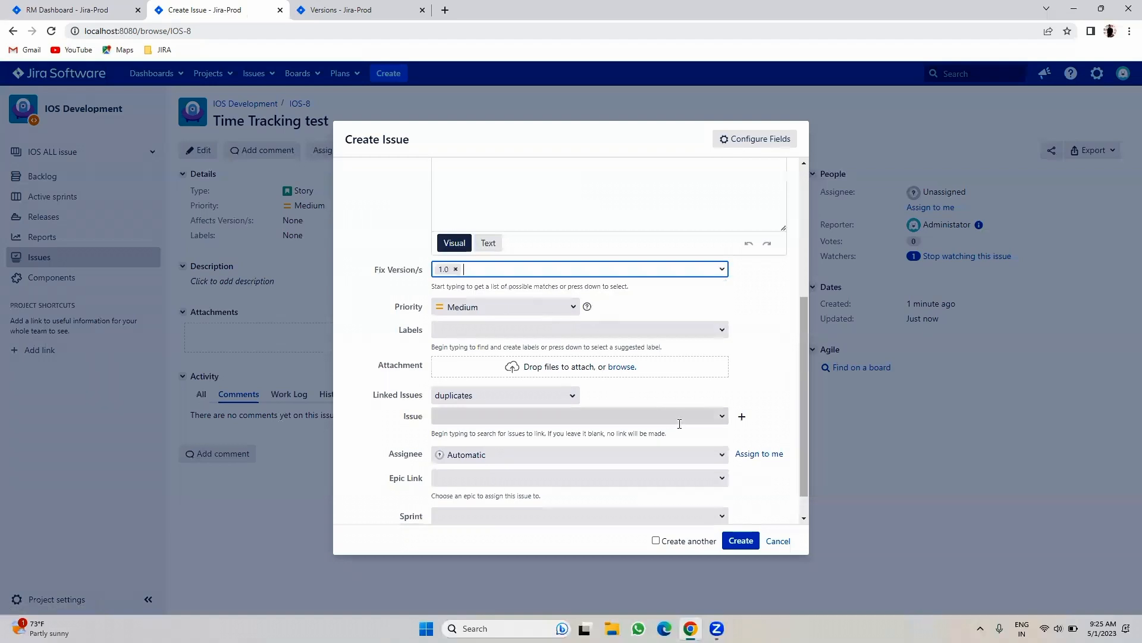
click(319, 8)
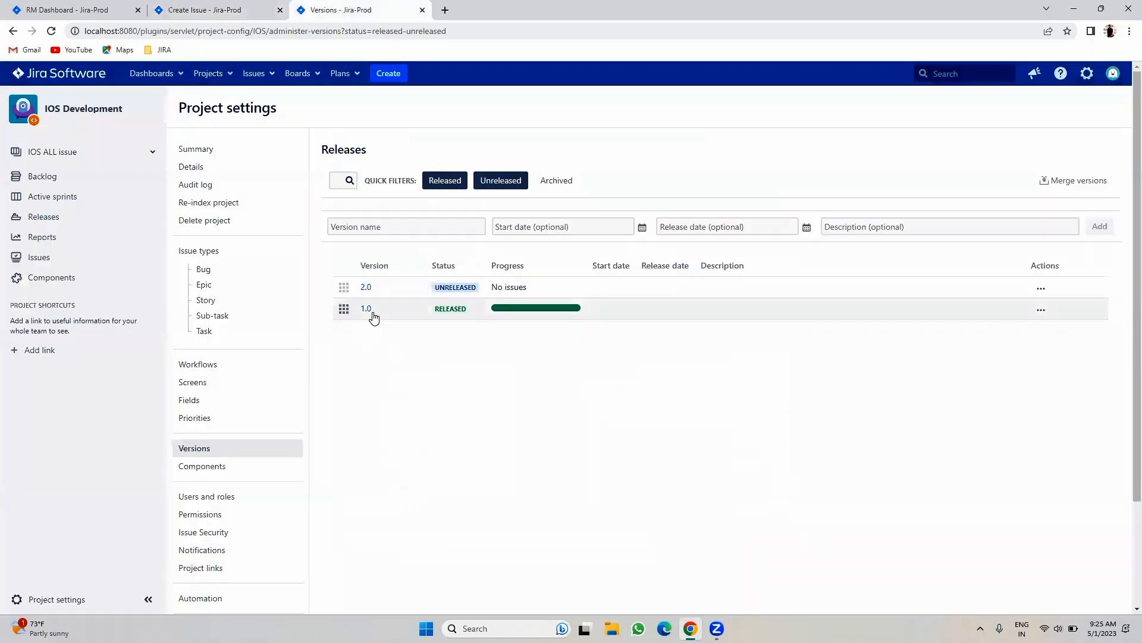
- Clear the version quick filters to show all versions and archive version 1.0
click(51, 31)
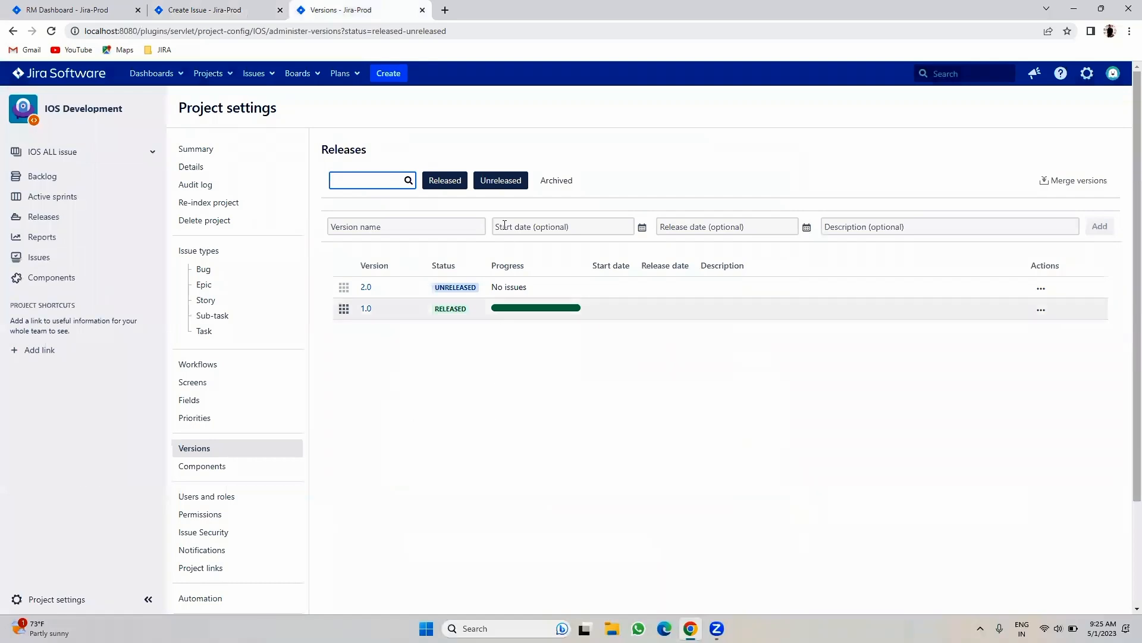
click(477, 185)
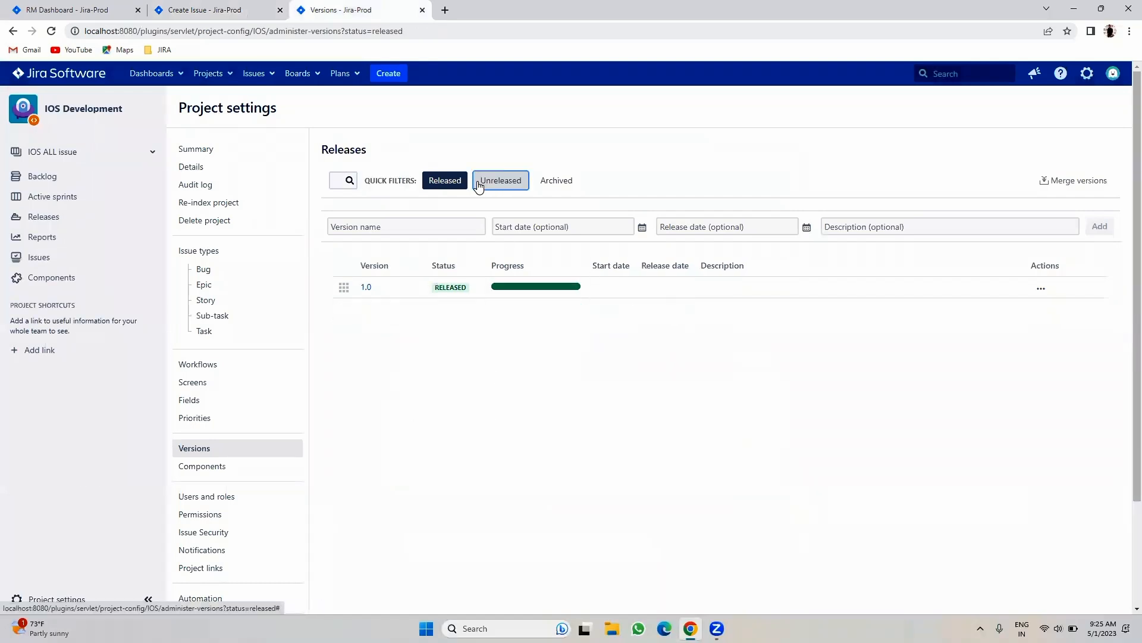
click(443, 182)
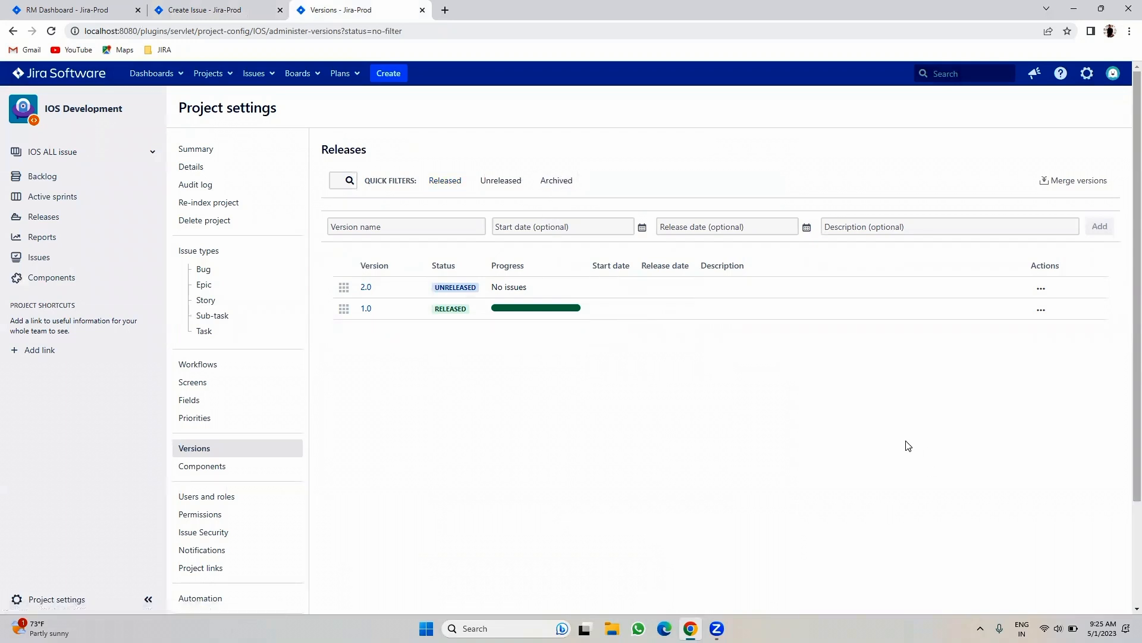
click(1041, 309)
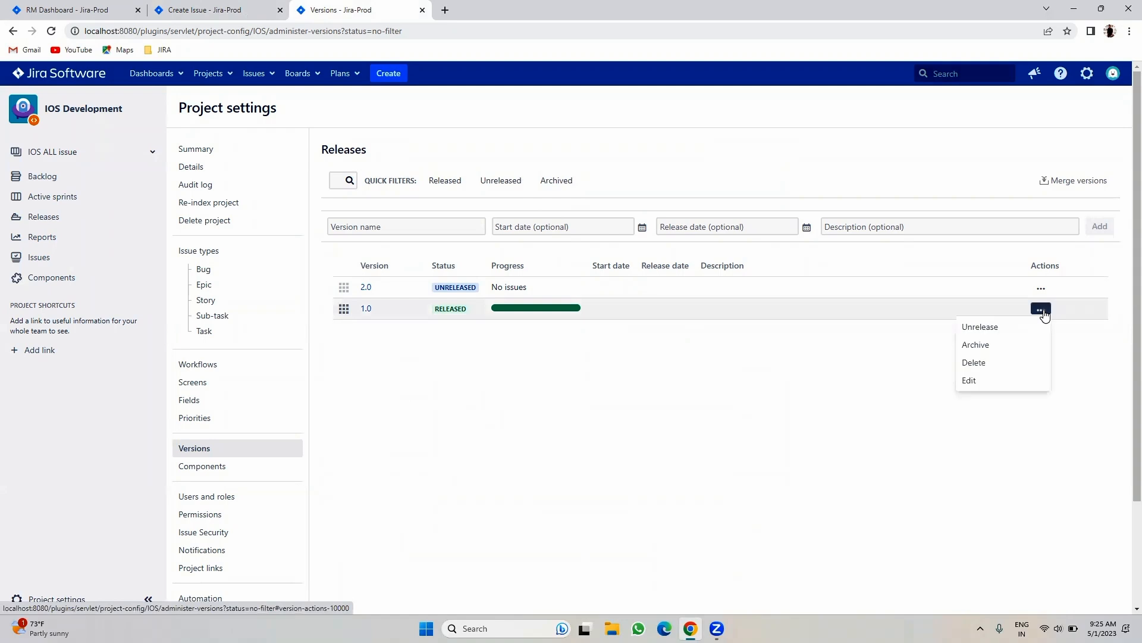
click(978, 345)
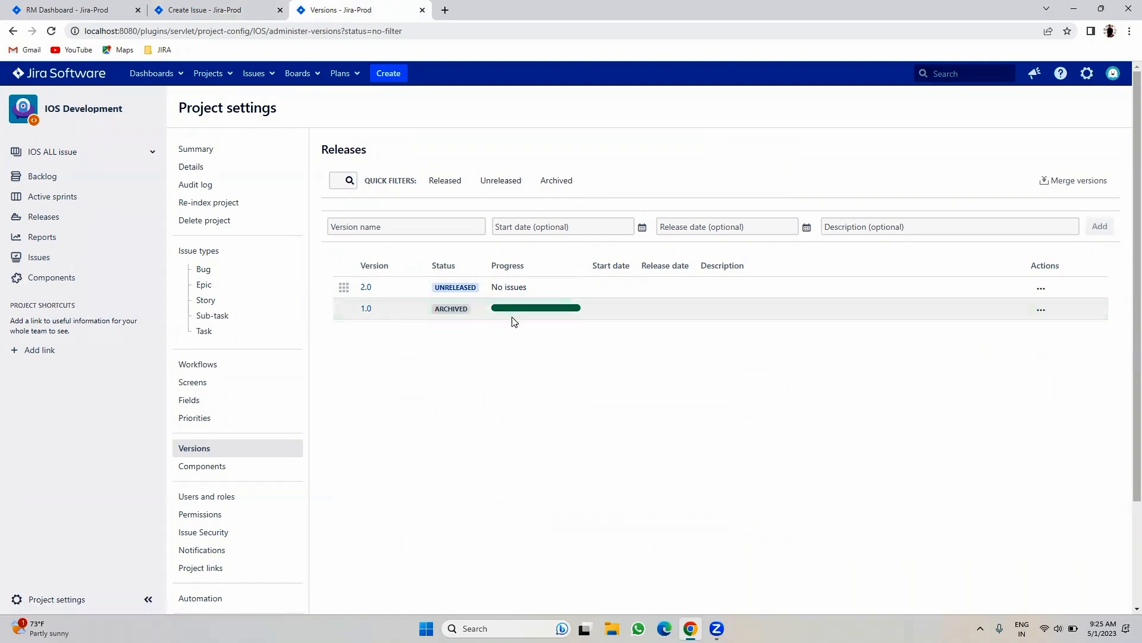
click(199, 8)
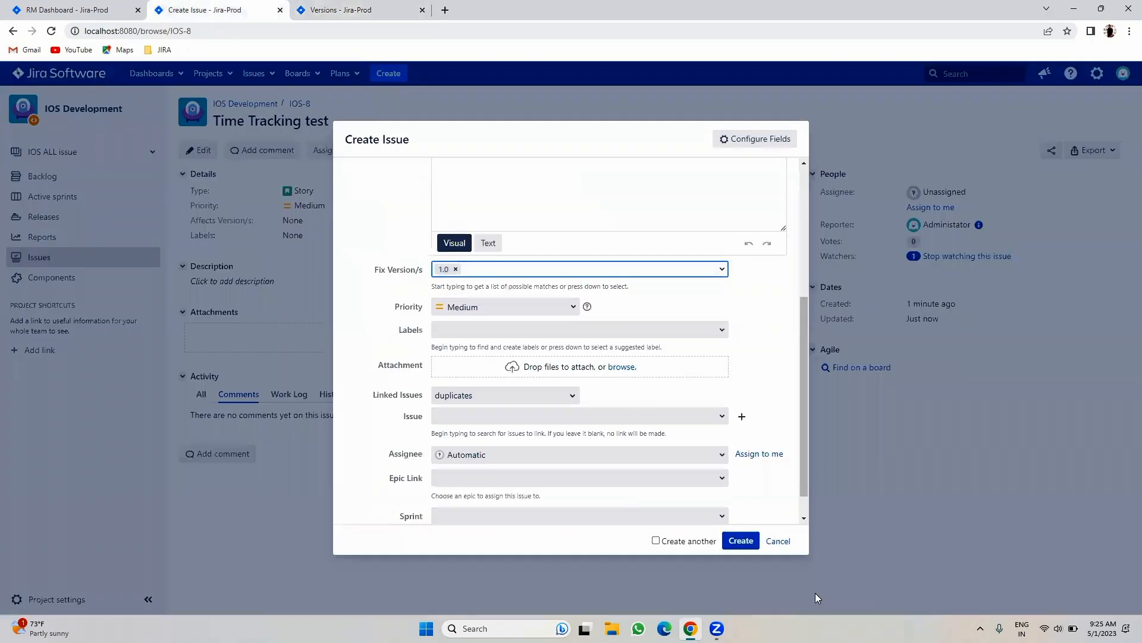
- Discard the draft and confirm a fresh issue offers only 2.0 as a fix version
click(778, 541)
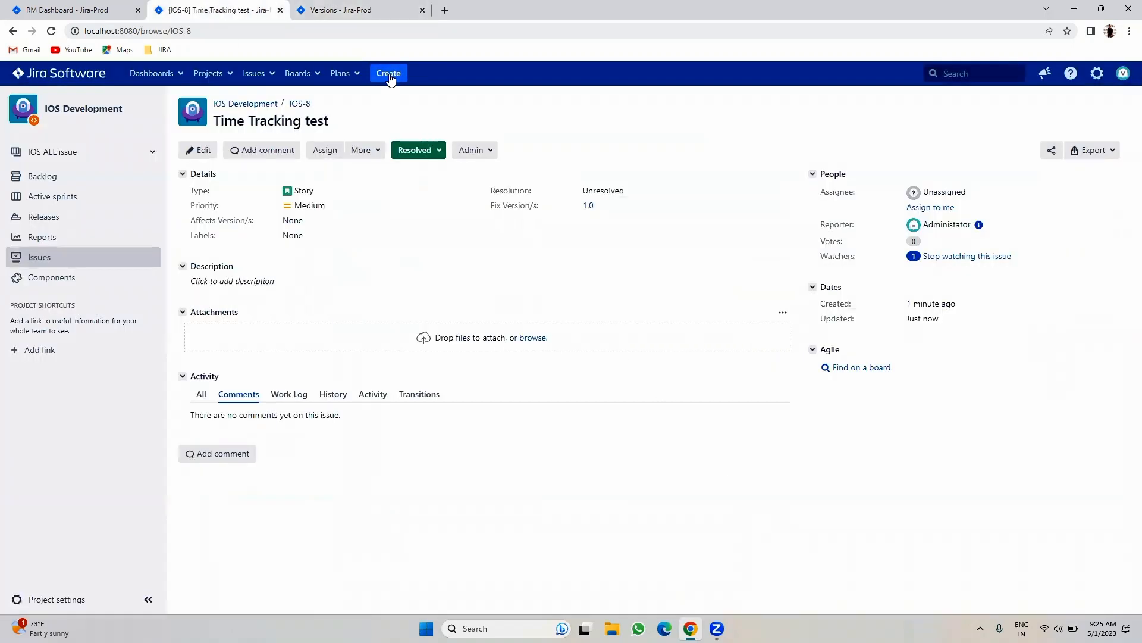
click(390, 74)
scroll(520, 375, down, 3)
click(468, 326)
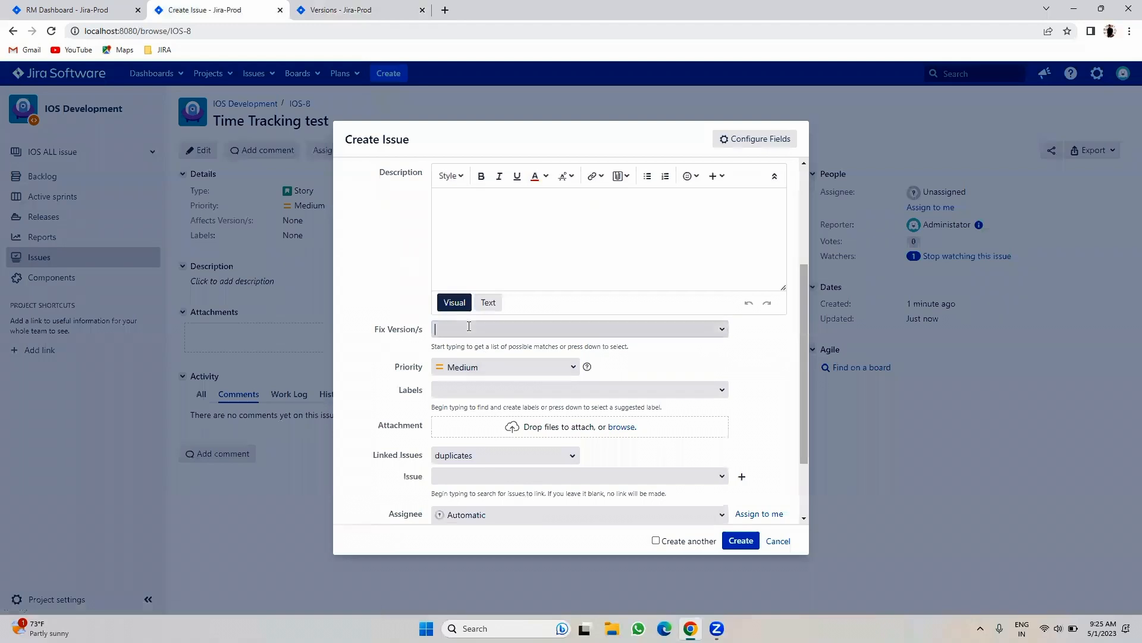
click(722, 329)
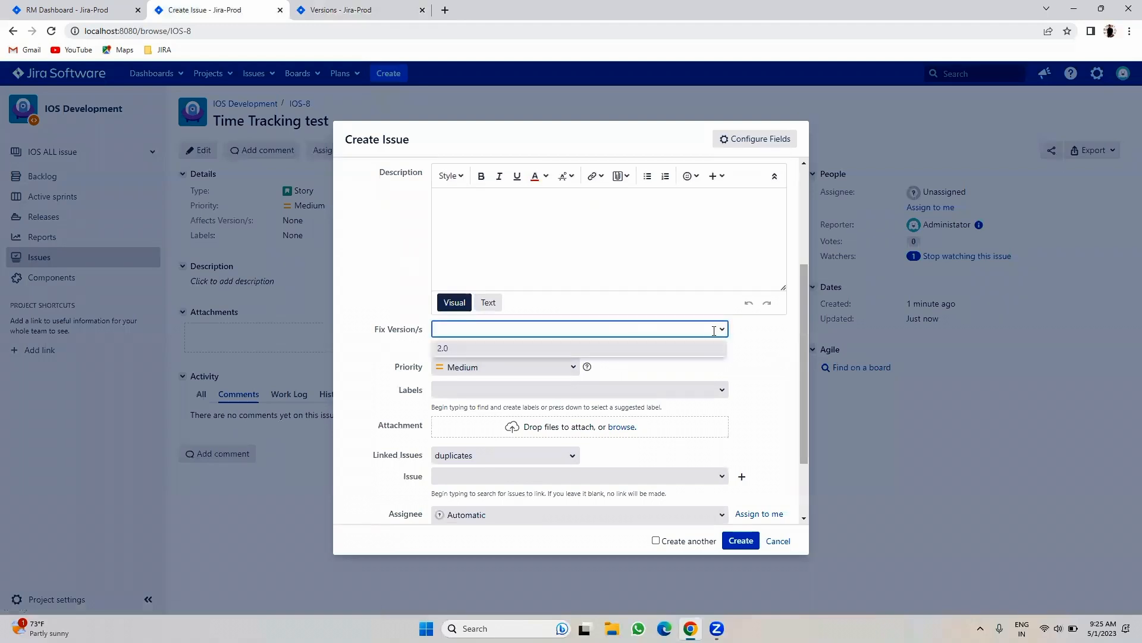
click(775, 541)
click(426, 10)
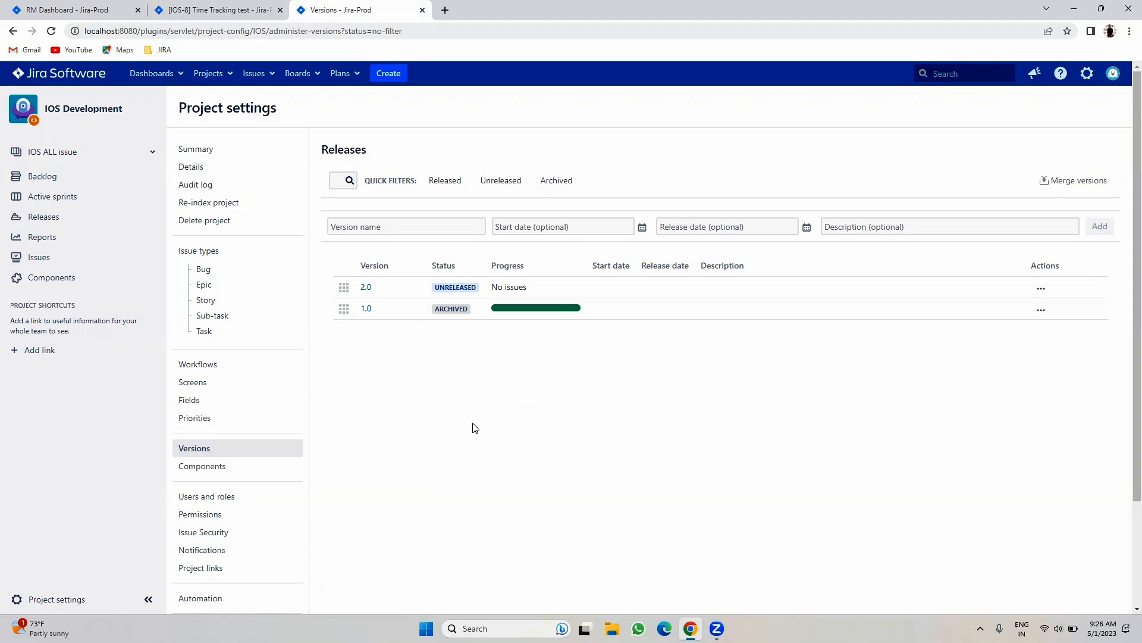
- Open the Components settings, then open issue search in a new tab from IOS-8
click(232, 477)
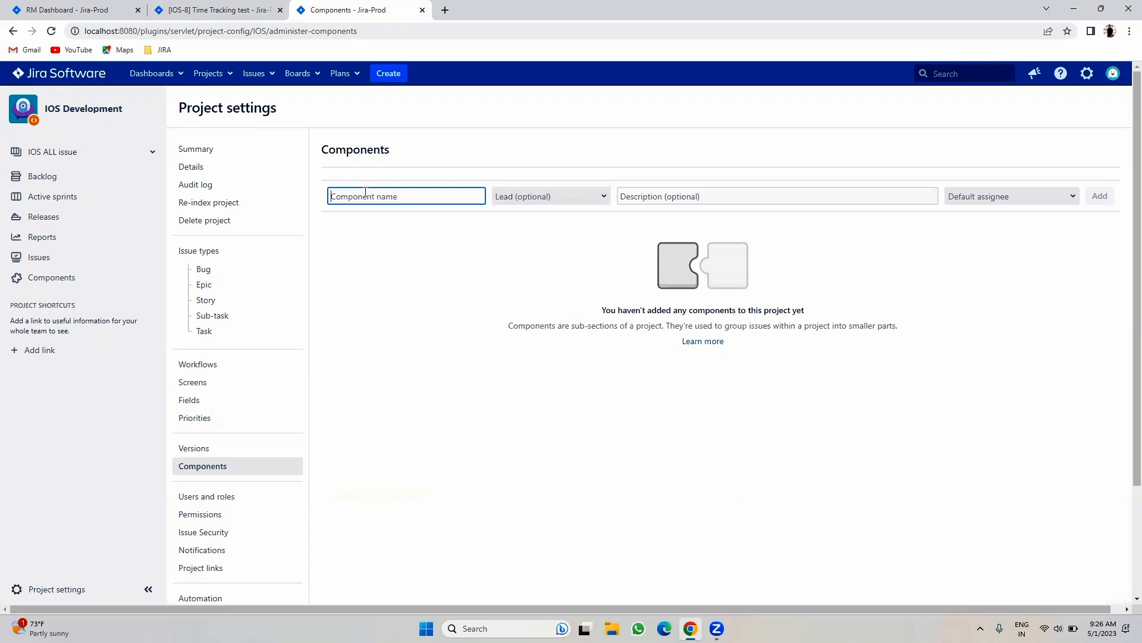
click(229, 9)
click(276, 72)
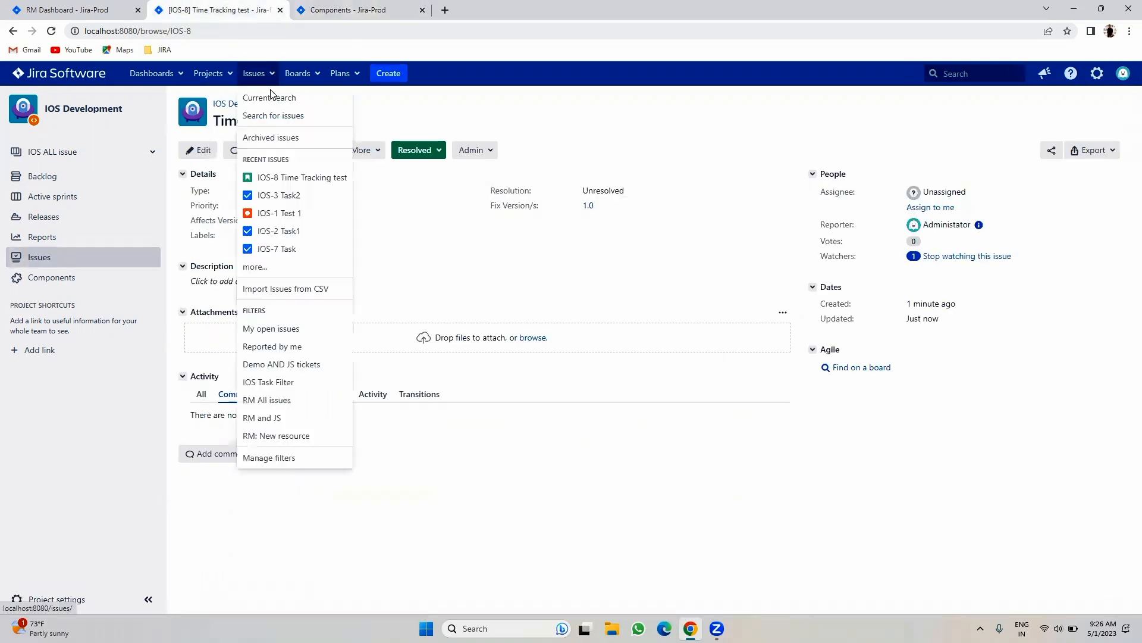
right_click(266, 114)
click(285, 122)
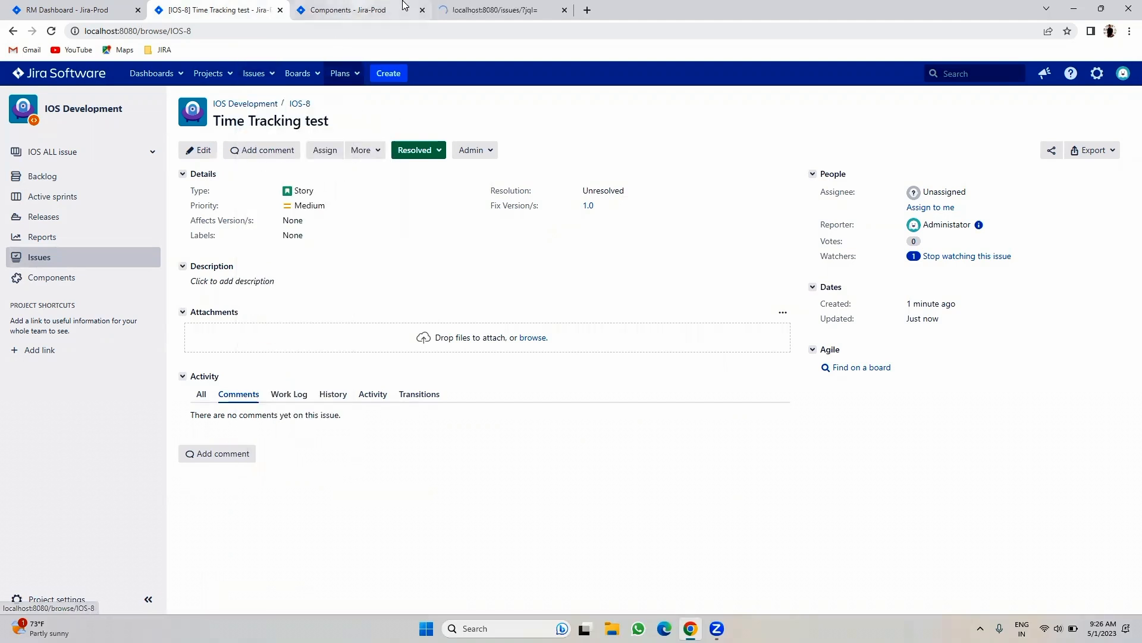
click(407, 4)
click(463, 5)
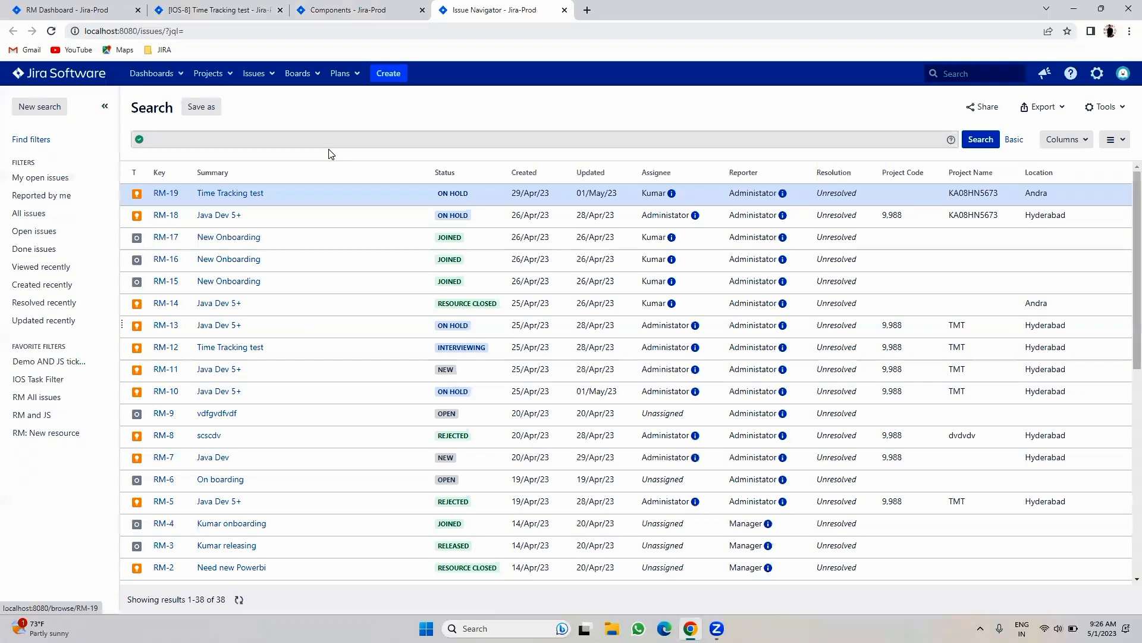
- Search issues with JQL fixVersion = 1.0, then return to the project's Components page
click(325, 136)
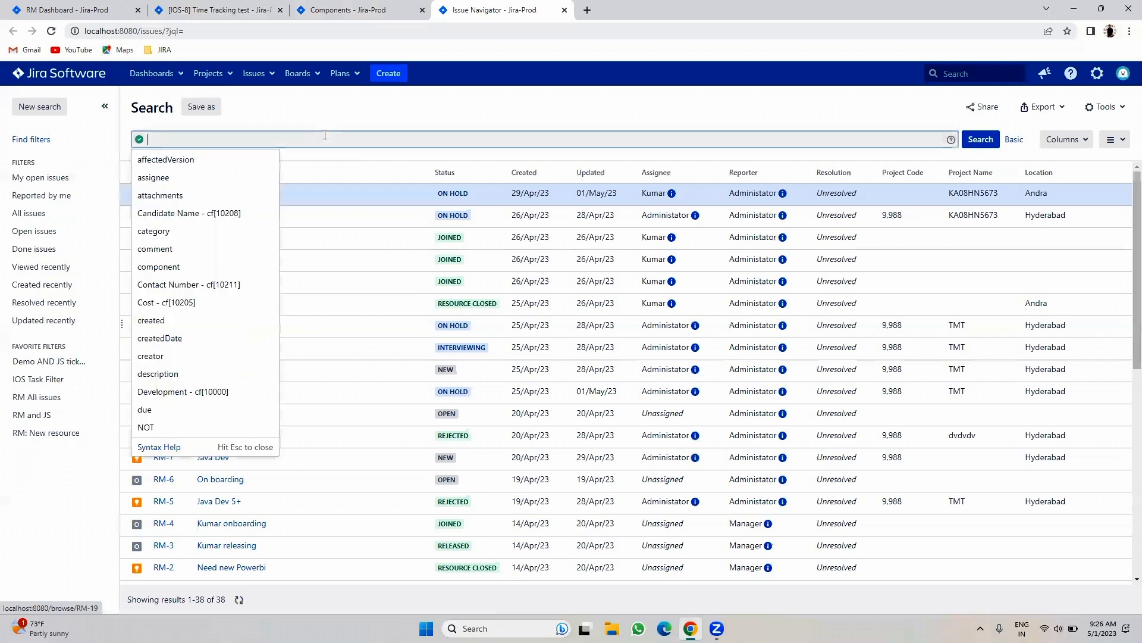
text(fix)
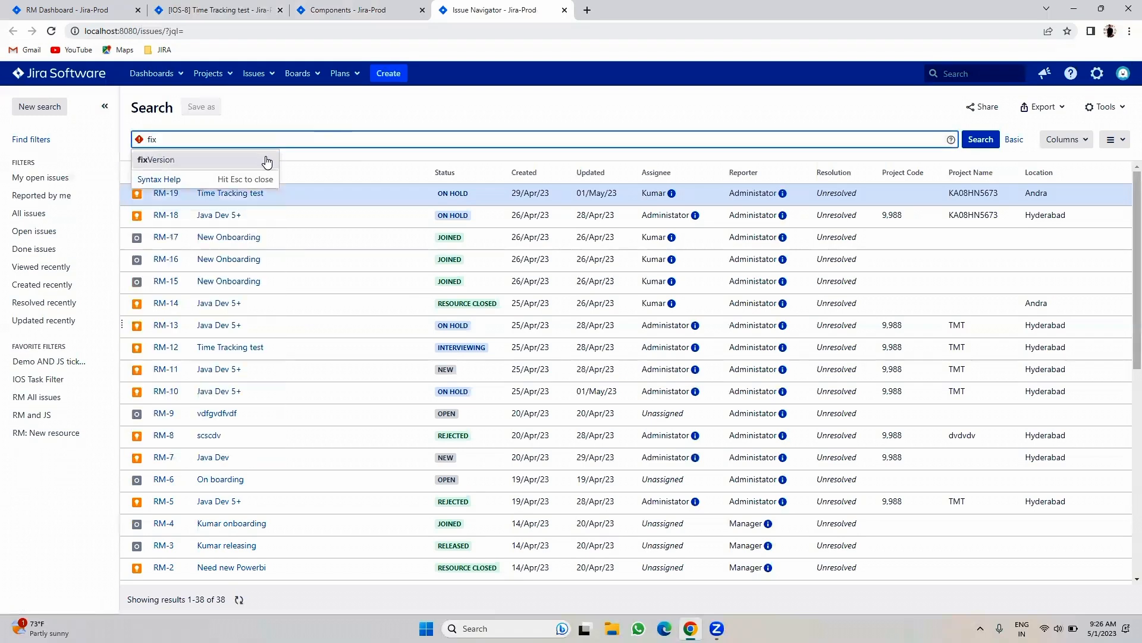
click(213, 162)
click(225, 157)
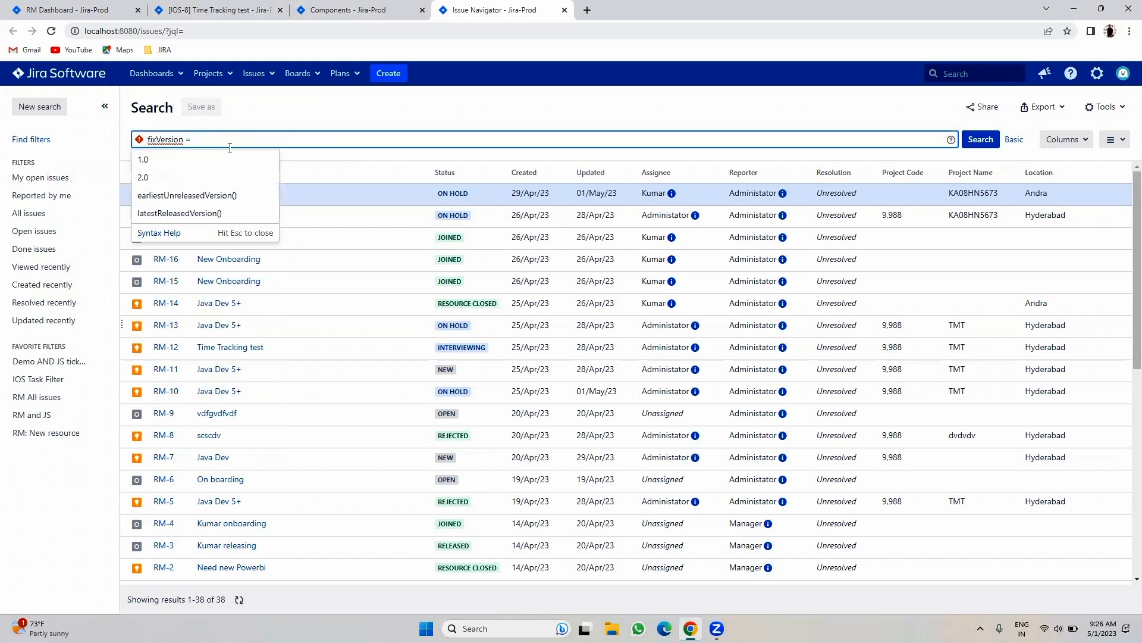
click(227, 159)
click(977, 146)
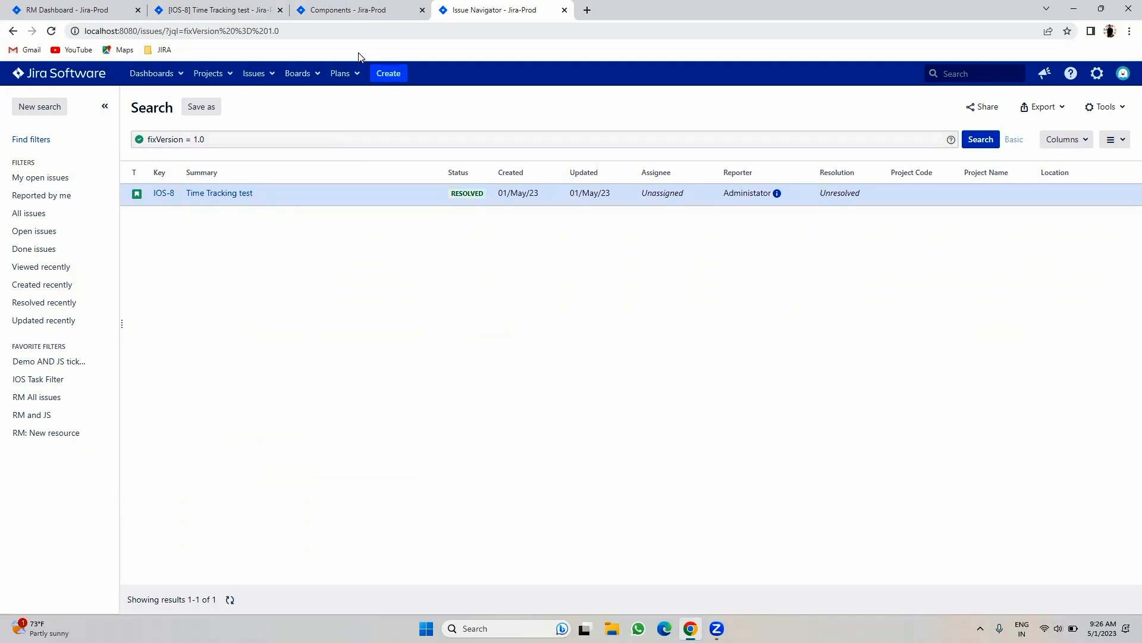
click(375, 7)
click(348, 196)
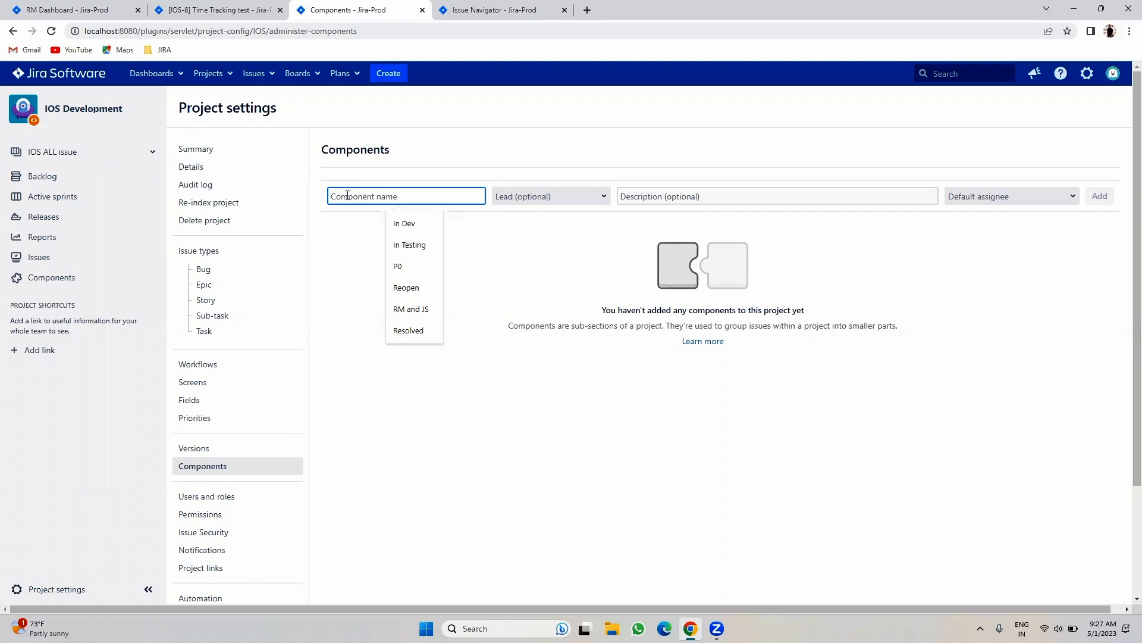
- Add the Workflow component with default assignee Unassigned
text(Workflow)
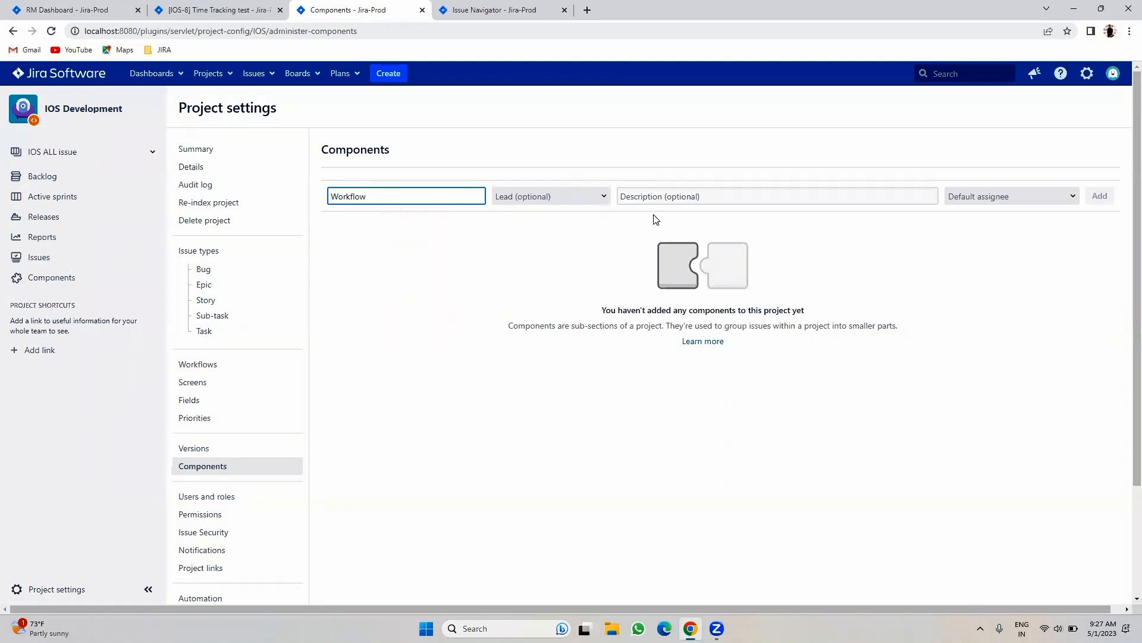
click(988, 194)
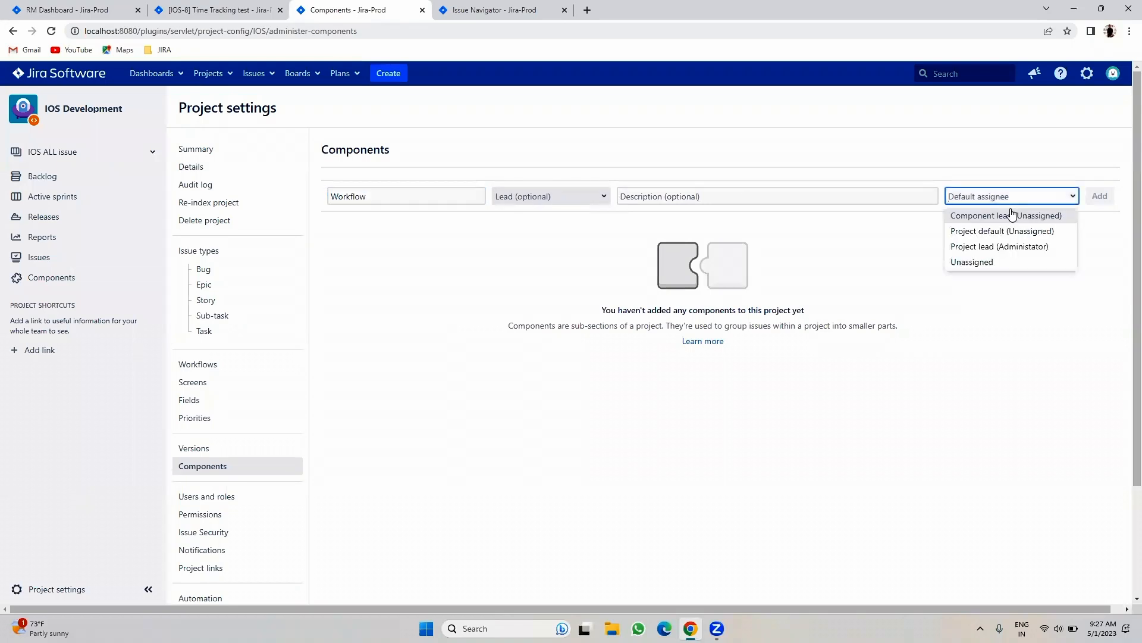
click(989, 262)
click(993, 196)
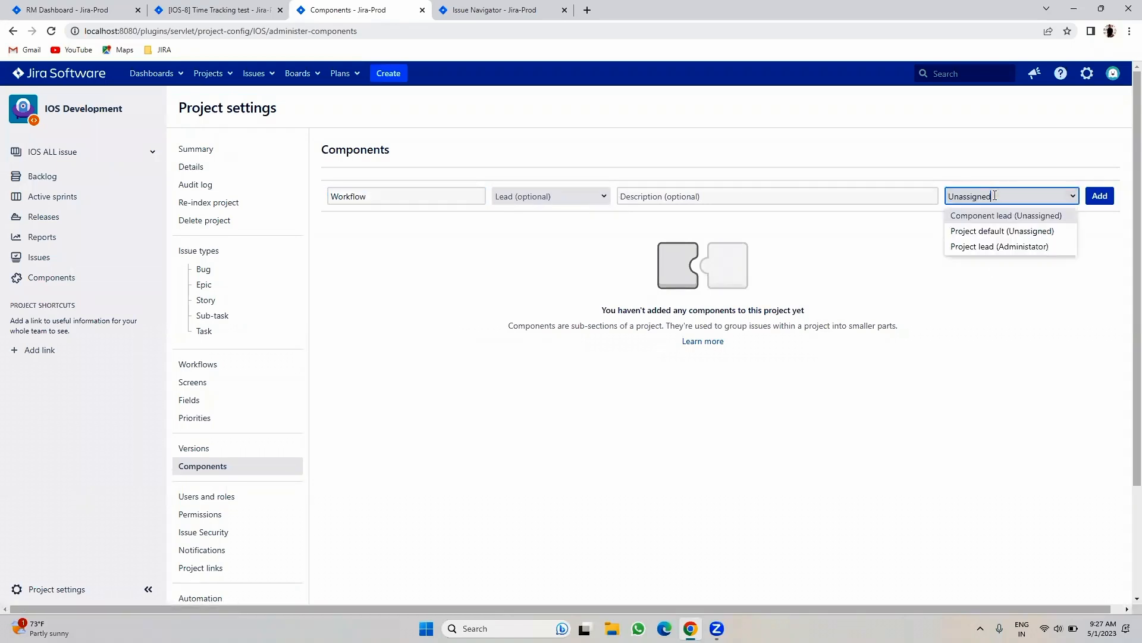
click(1014, 296)
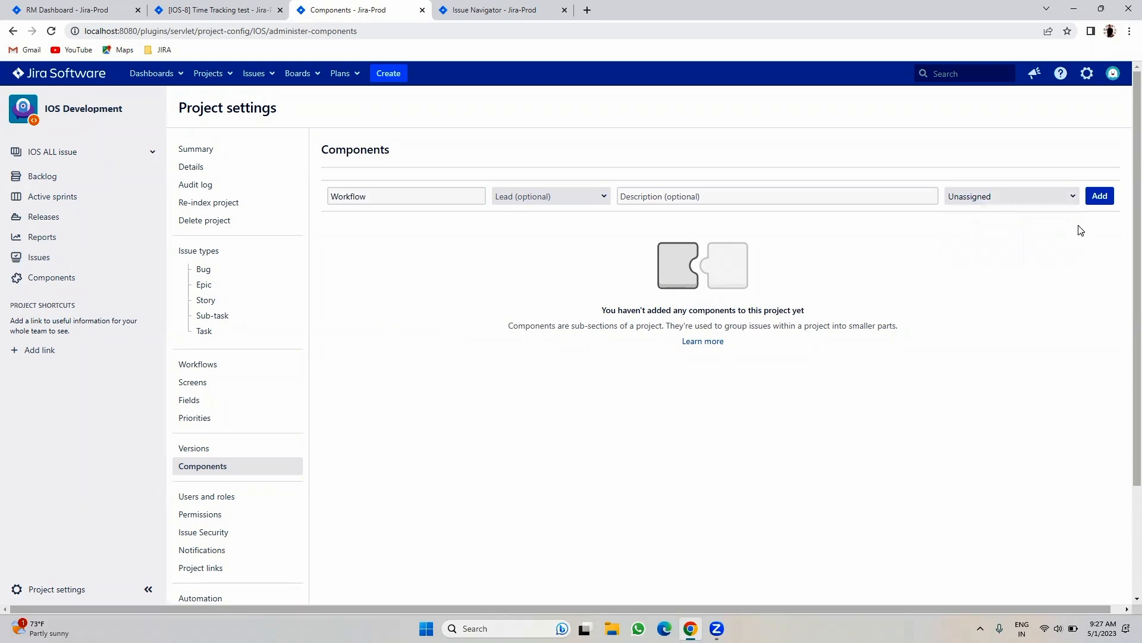
click(1100, 195)
- Add the Screens component led by the administrator account, defaulting to the Component lead
click(375, 216)
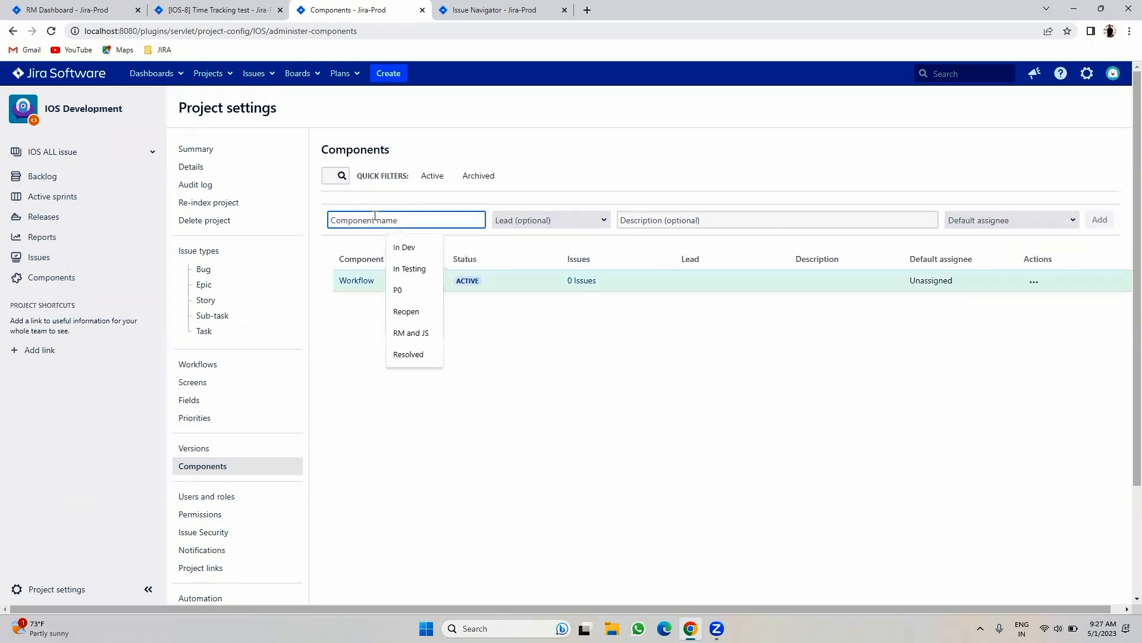
text(Screens)
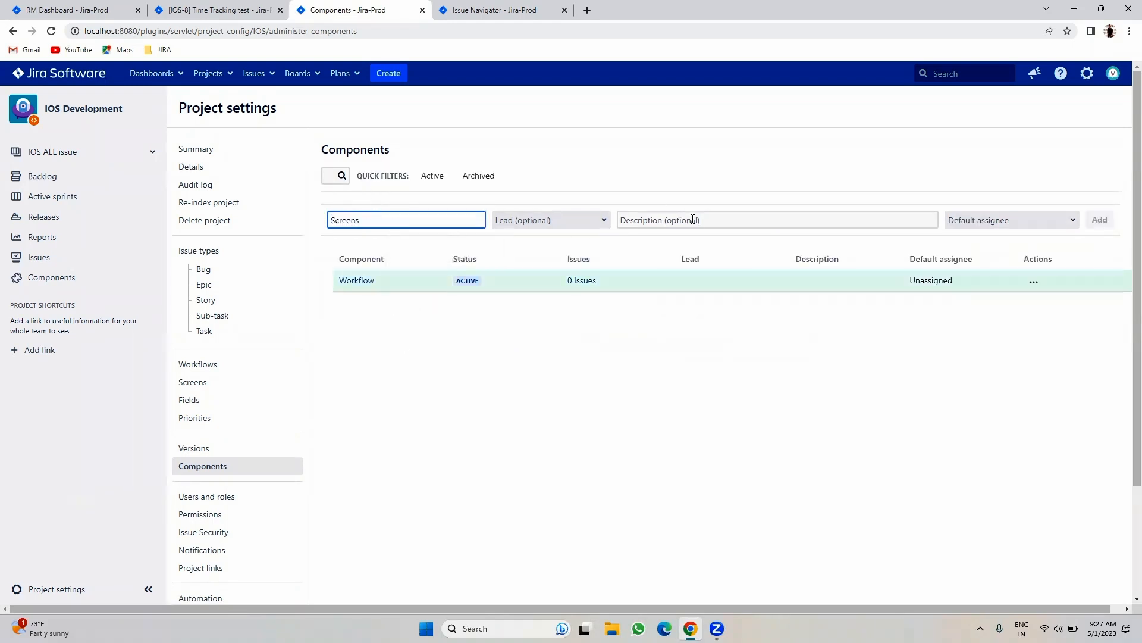
click(562, 224)
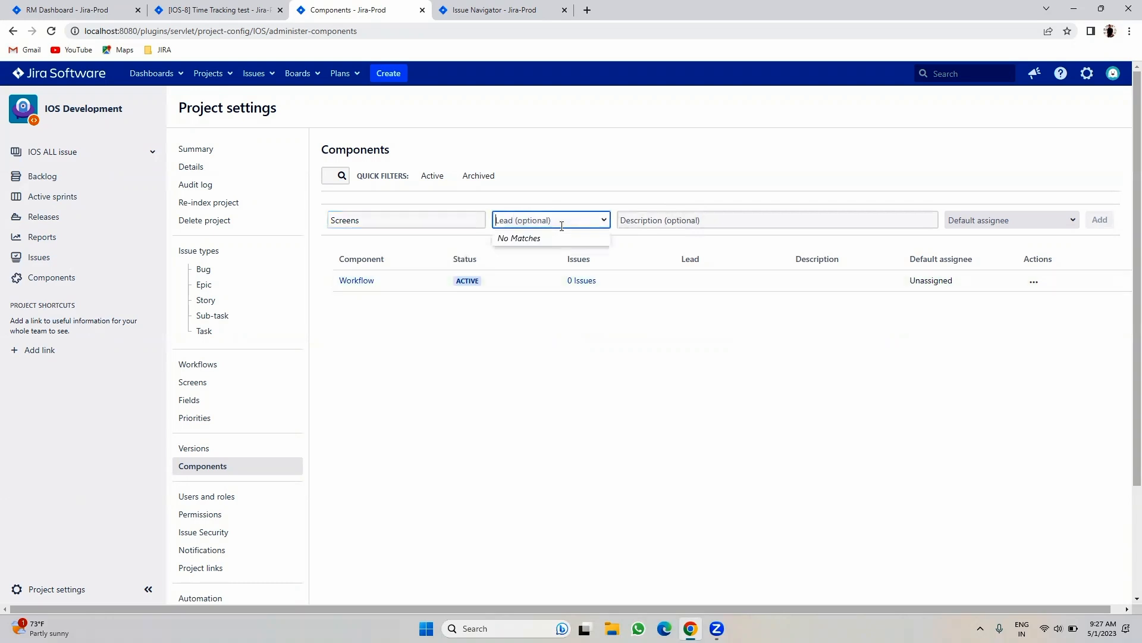
text(lu)
text(admin)
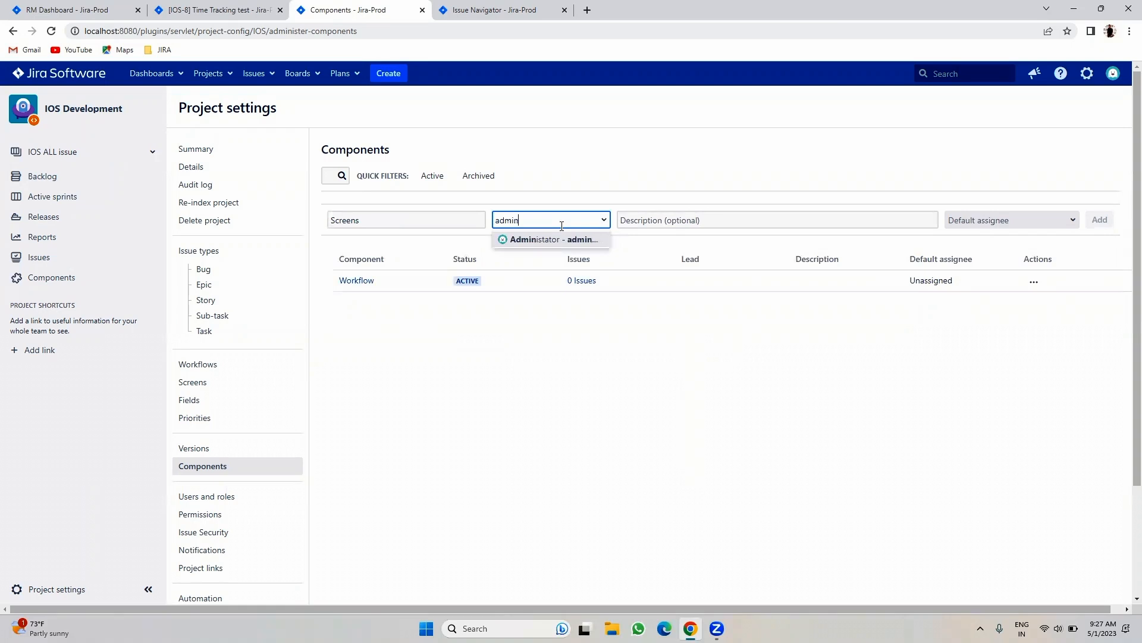
click(569, 241)
click(987, 221)
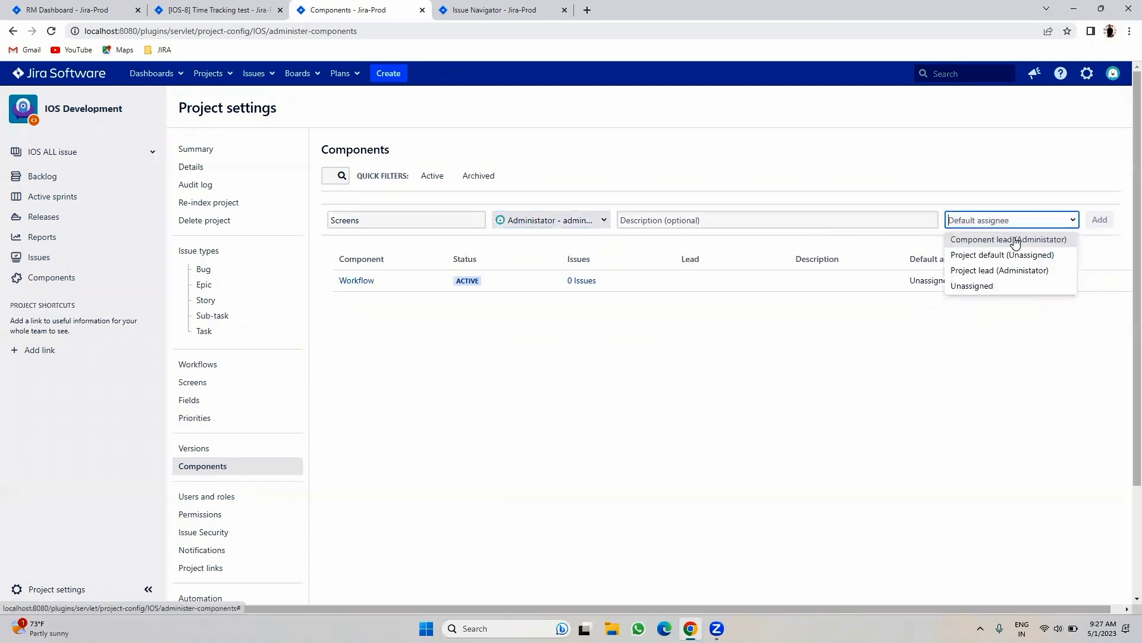
click(1015, 241)
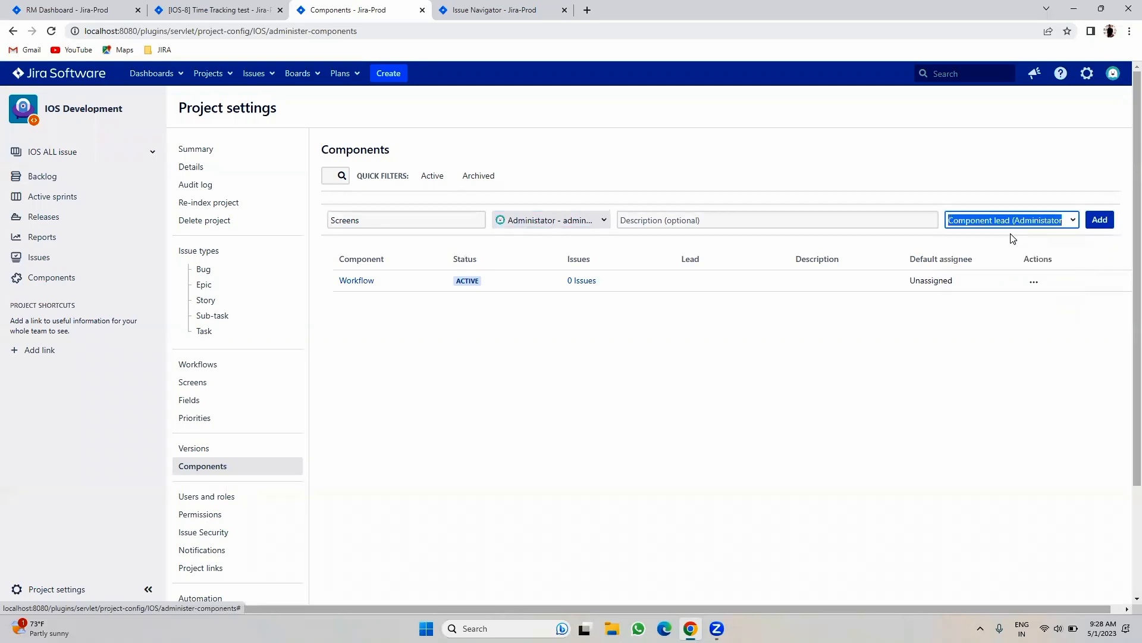
click(1099, 222)
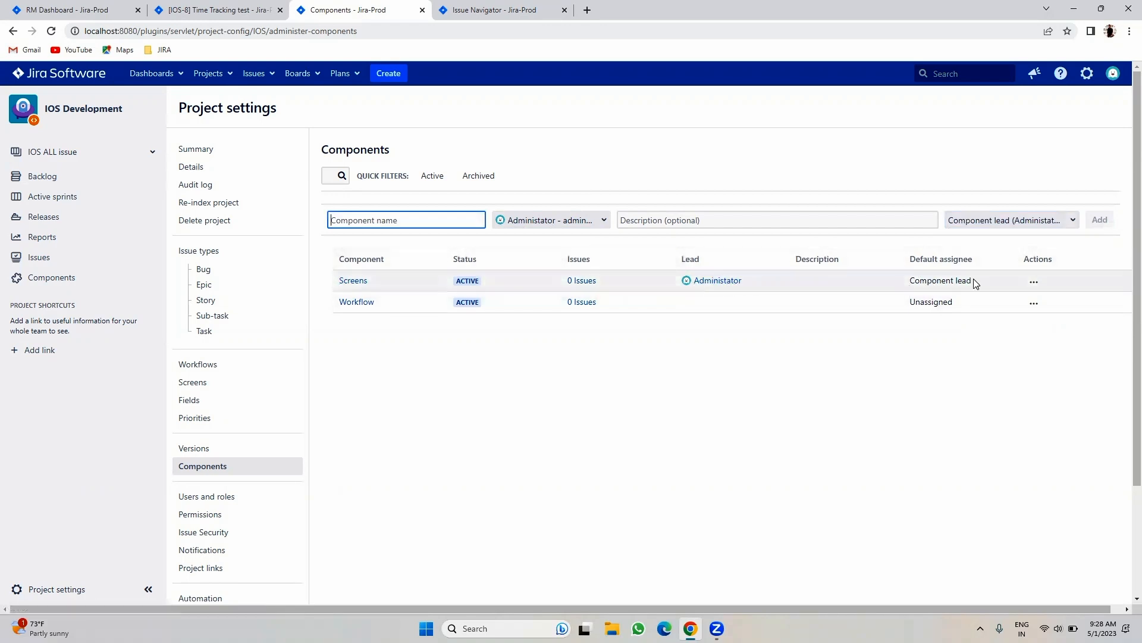
- Add the Access component with no lead and default assignee Unassigned
click(366, 220)
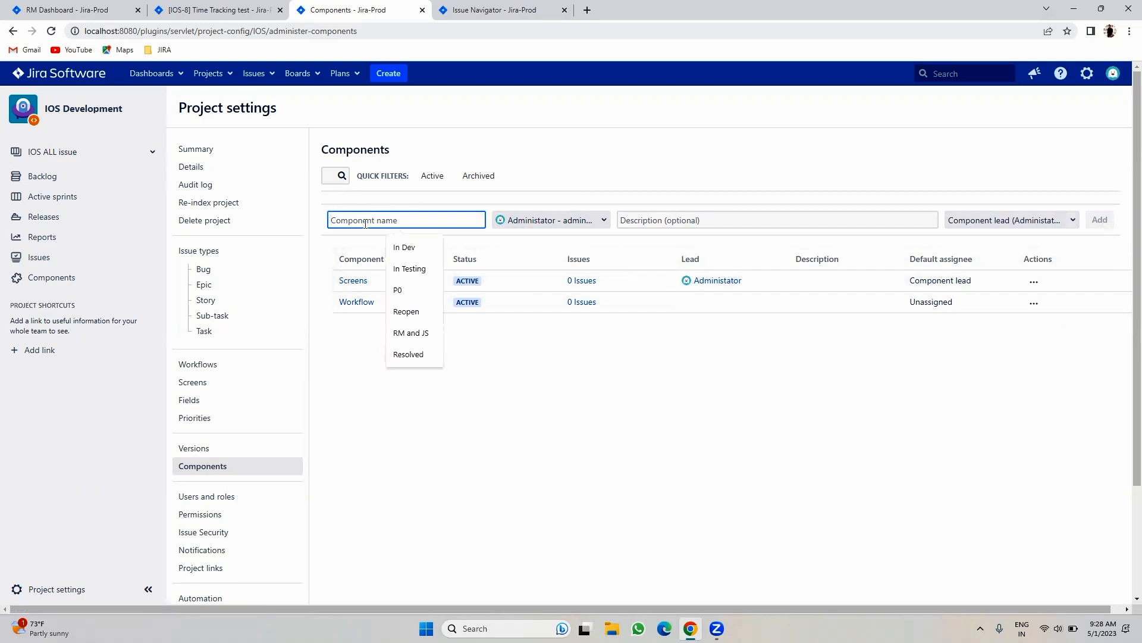
text(P)
key(BackSpace)
text(Access)
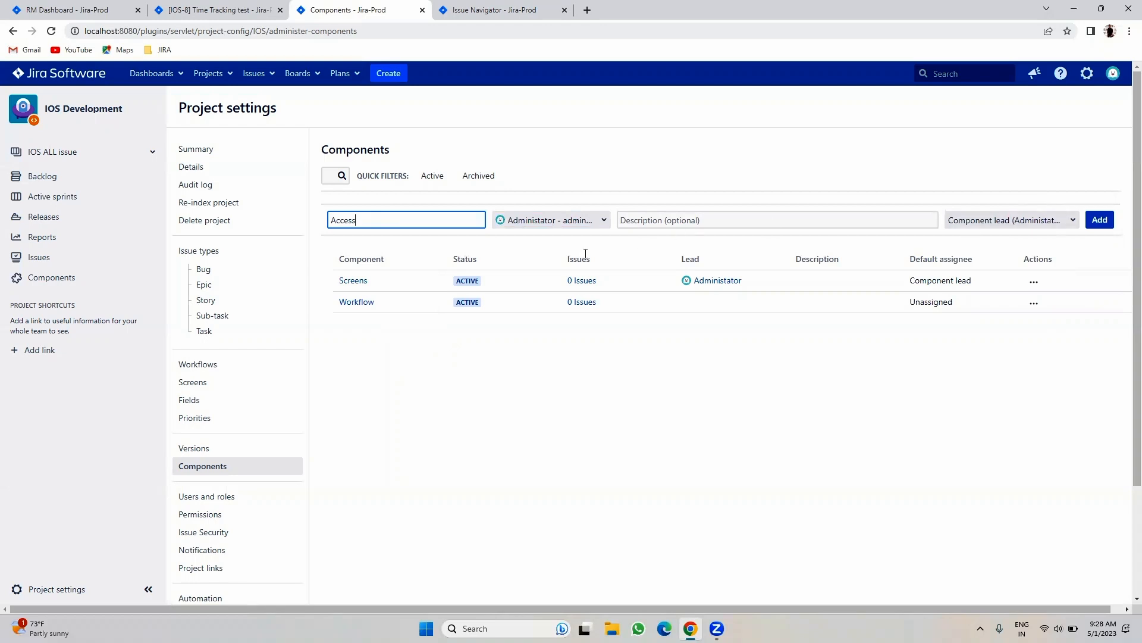
click(566, 219)
key(BackSpace)
click(1012, 220)
click(982, 271)
click(1100, 220)
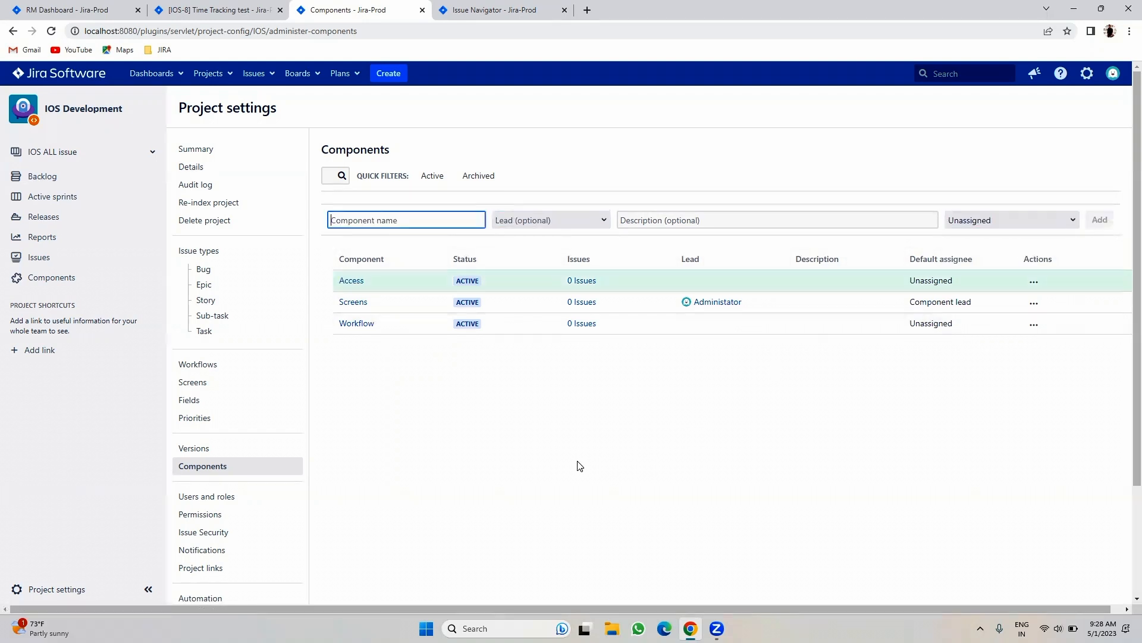
click(220, 10)
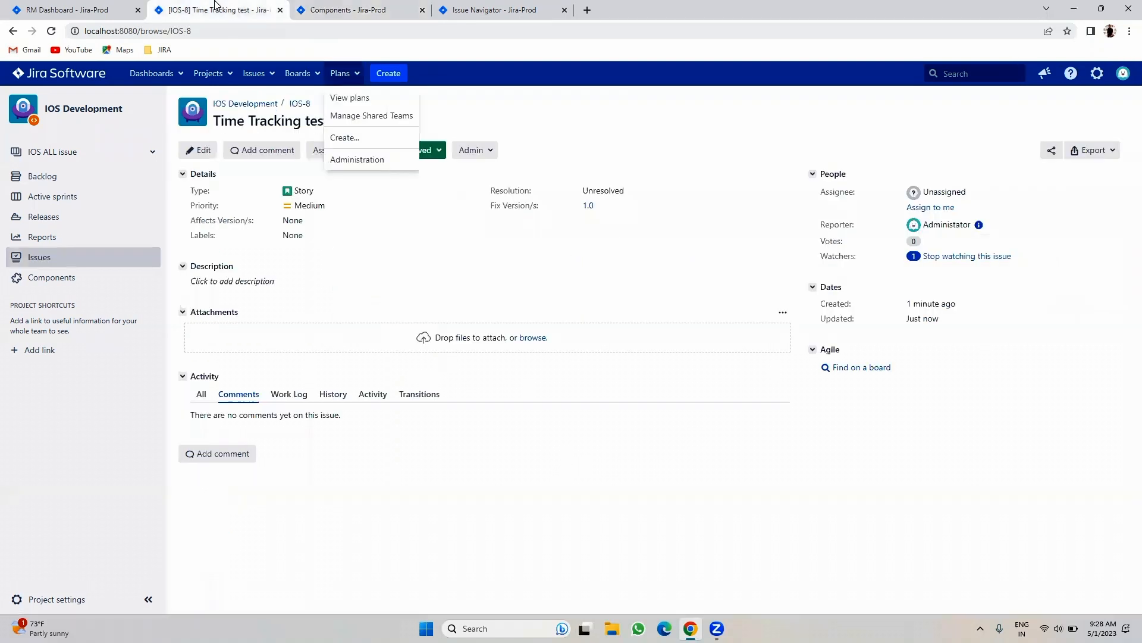
- Create a Story with summary 'Test 1' in the Workflow component
click(394, 73)
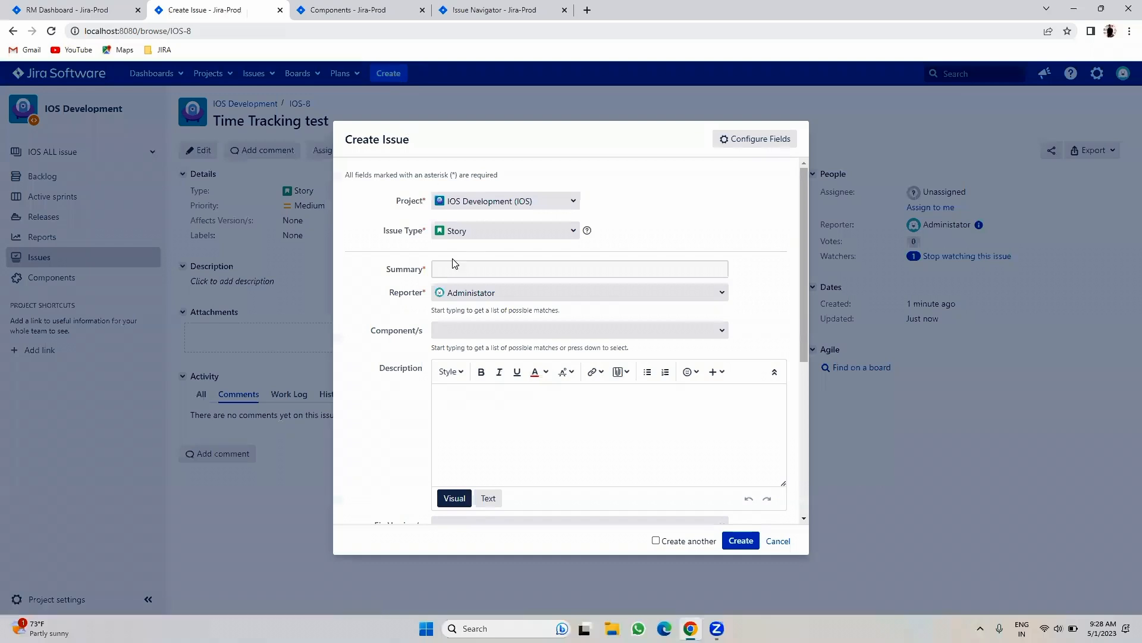
click(456, 269)
click(506, 339)
scroll(524, 310, down, 4)
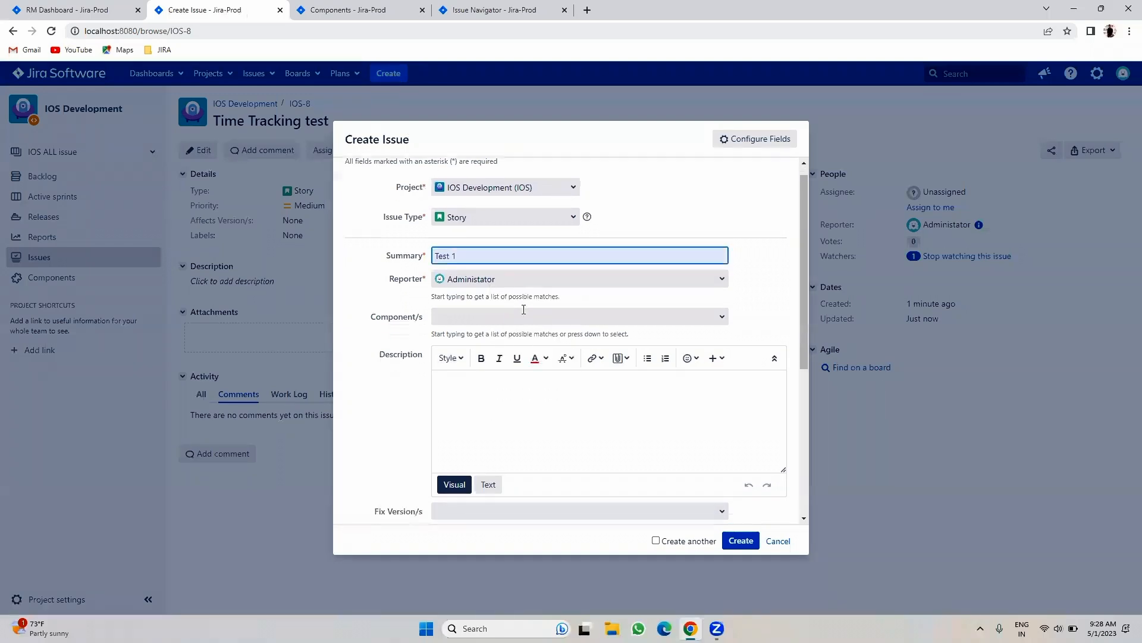
scroll(523, 312, up, 1)
scroll(525, 315, up, 3)
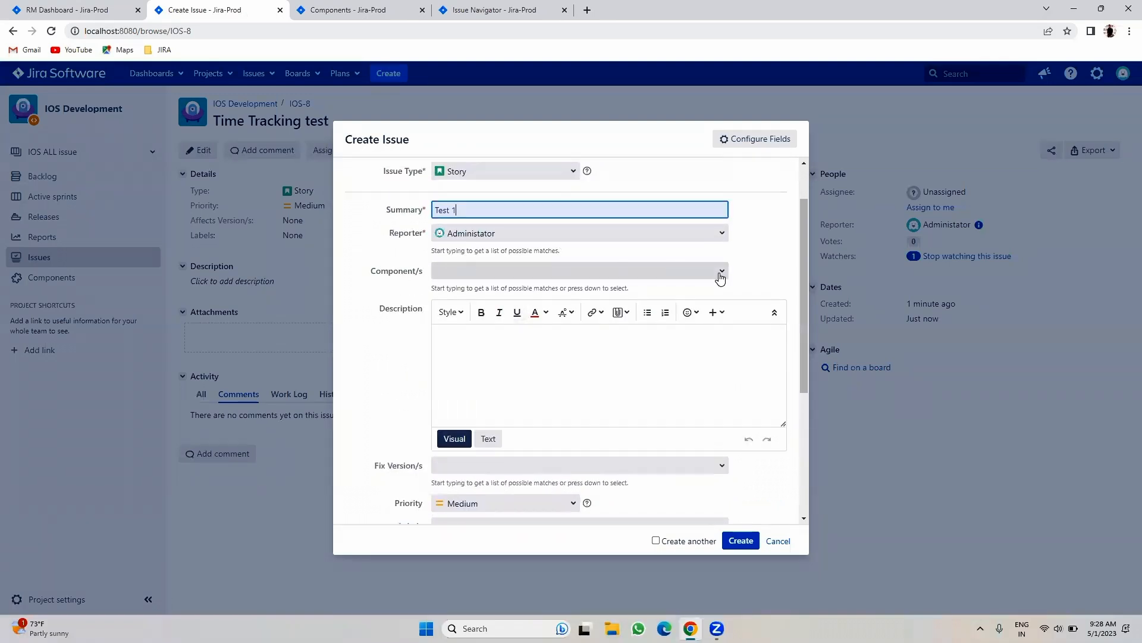
click(720, 272)
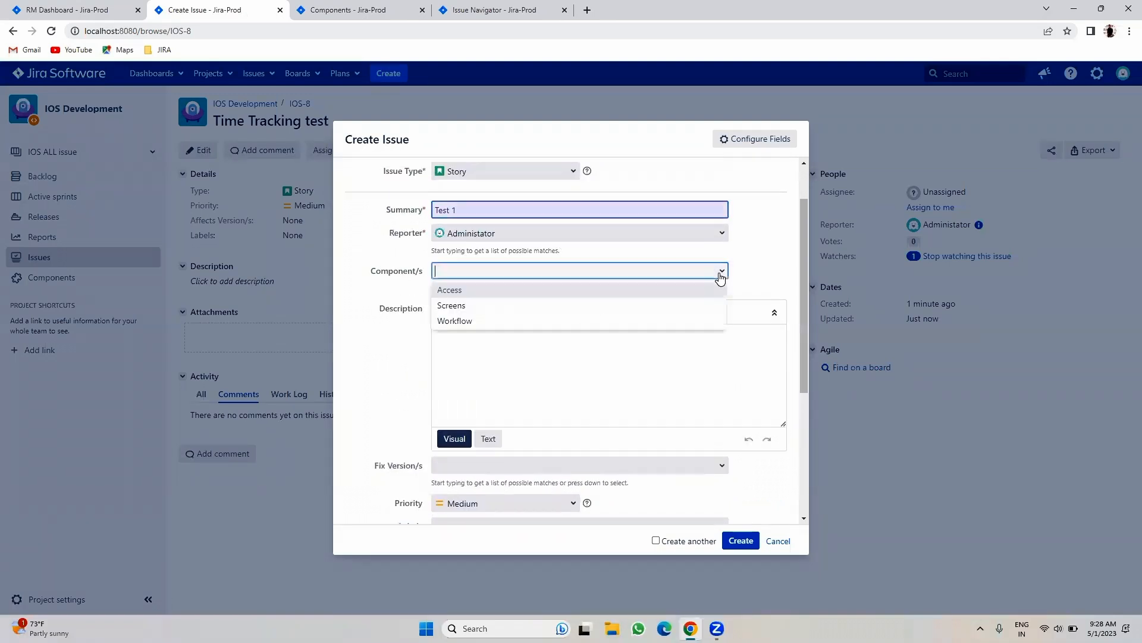
click(479, 320)
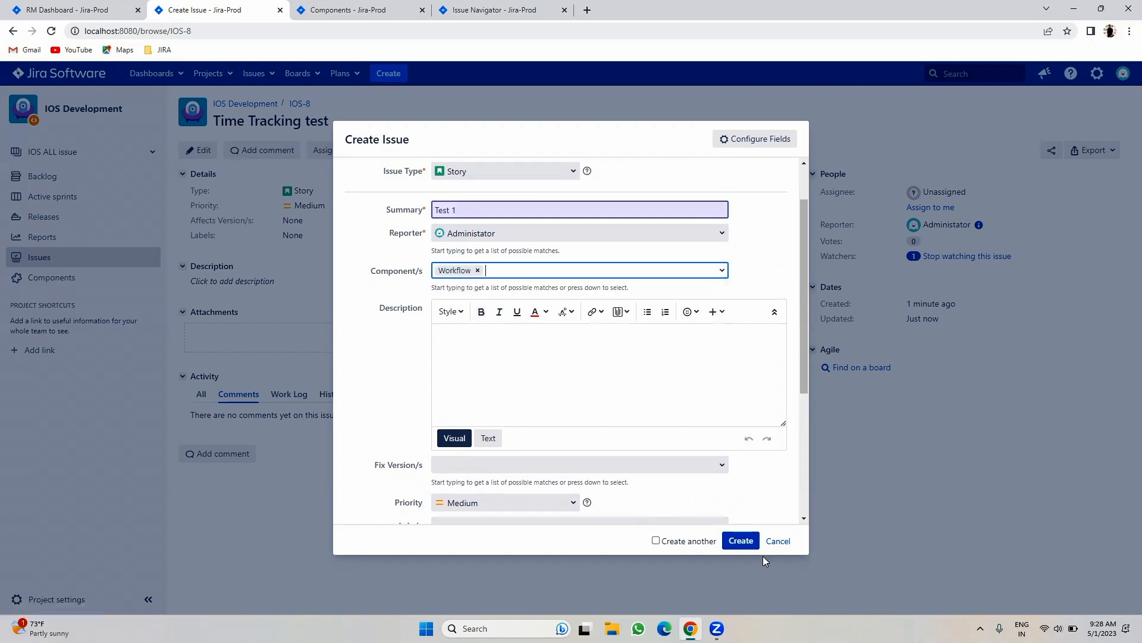
click(742, 543)
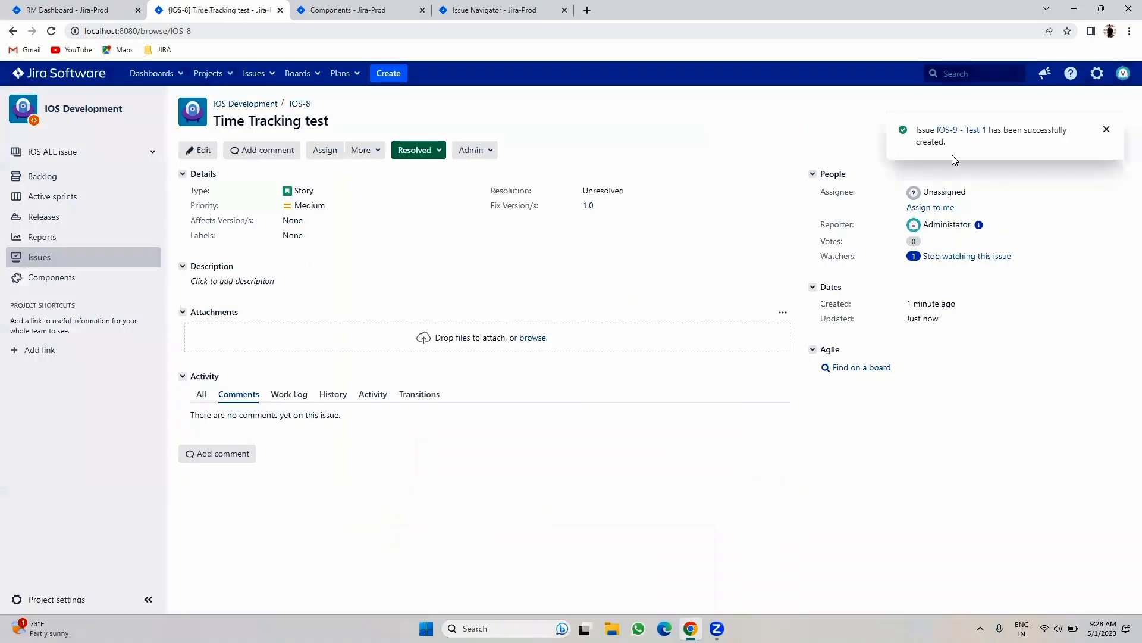
- Open the newly created issue IOS-9 from the success notice
click(959, 128)
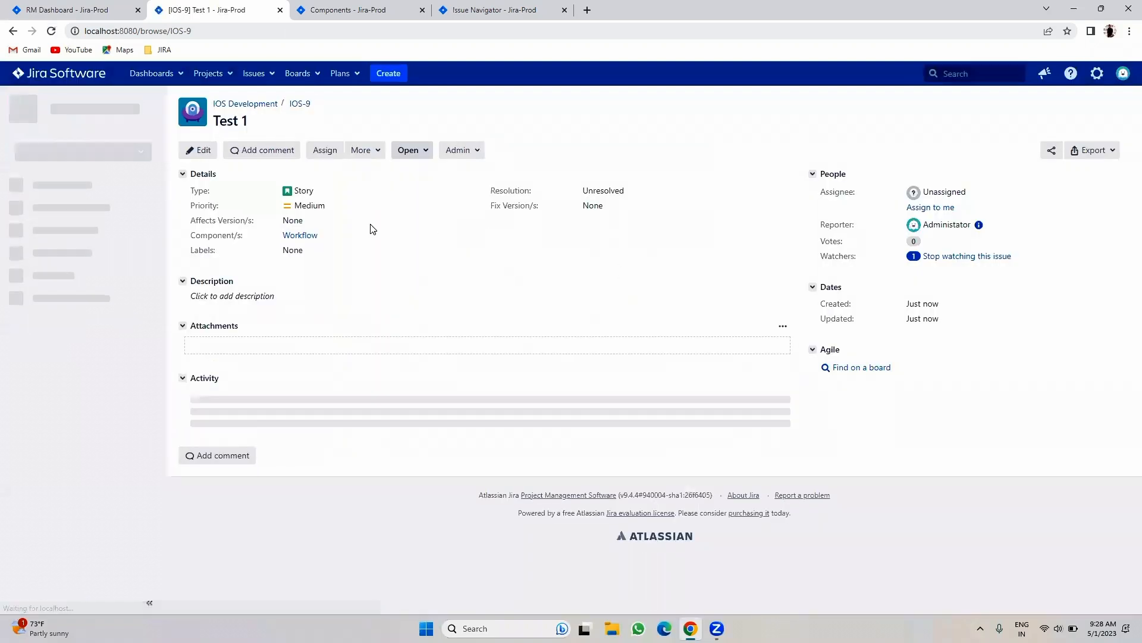
drag(284, 235, 317, 231)
click(502, 272)
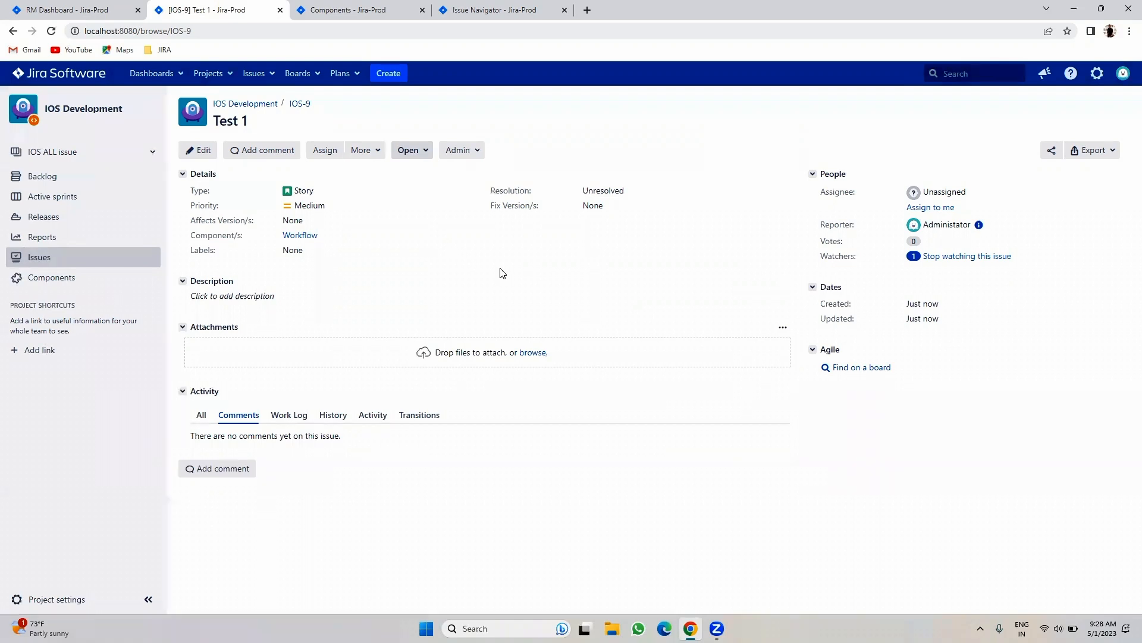
click(366, 8)
- Replace the search query with component = Workflow and run it
click(478, 8)
triple_click(269, 139)
text(co)
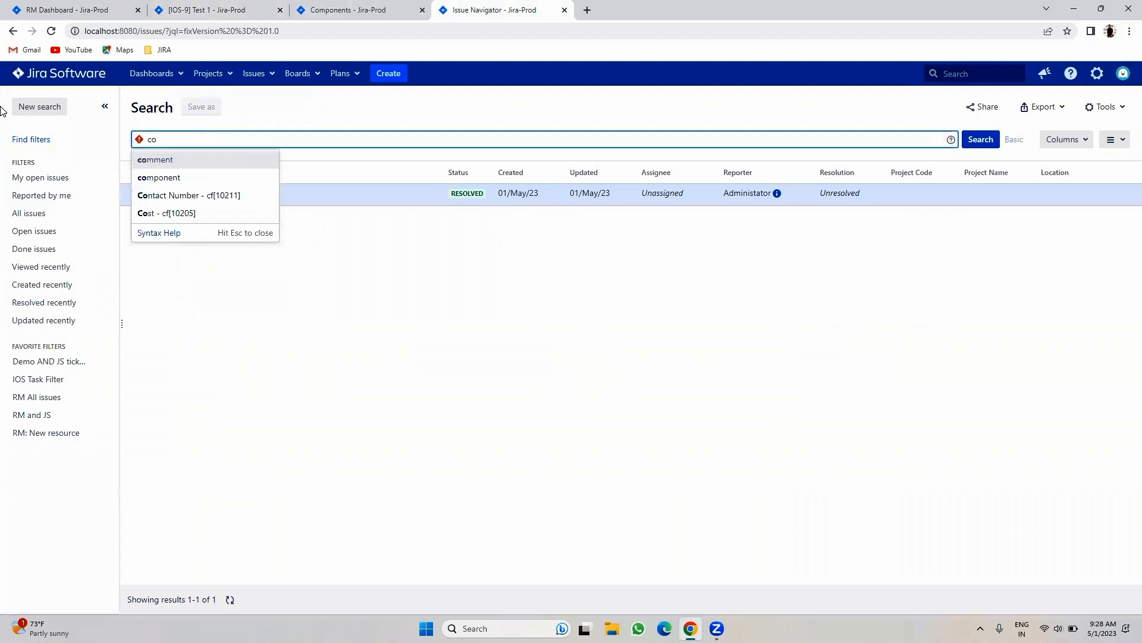
click(154, 177)
click(186, 156)
click(191, 195)
click(974, 141)
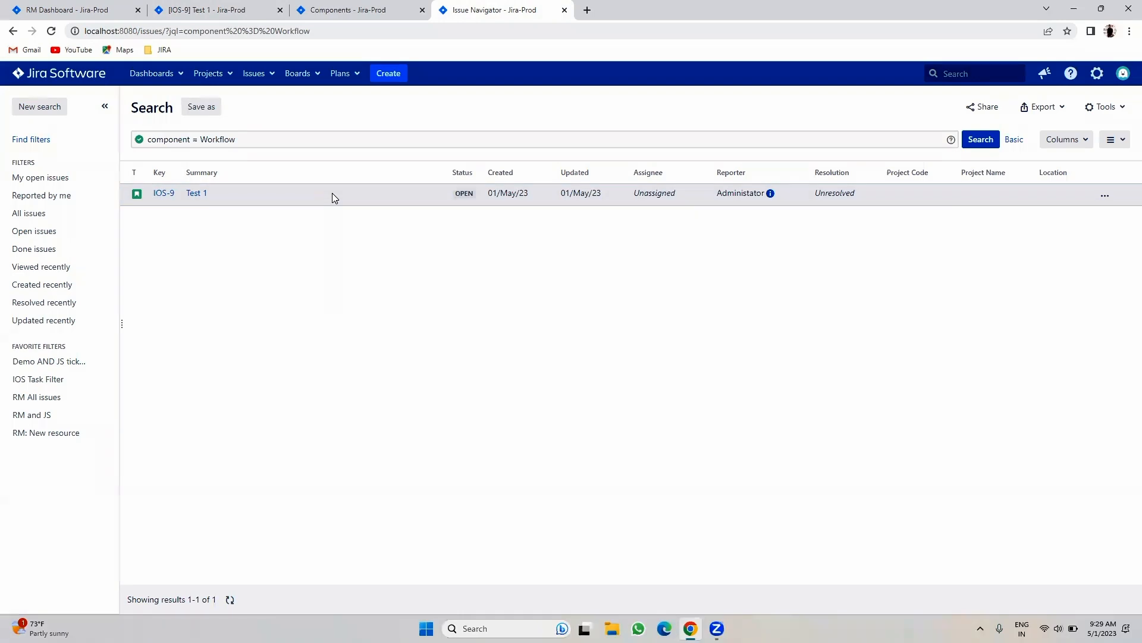
- Reload the Components page so Workflow counts 1 issue, then return to IOS-9
click(333, 7)
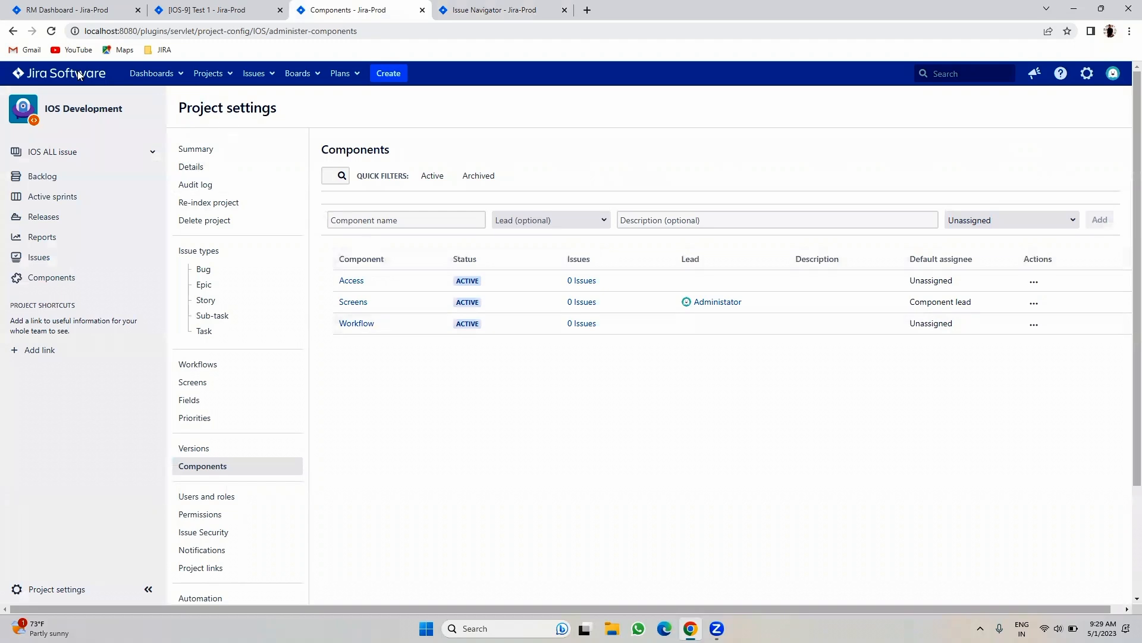
click(51, 31)
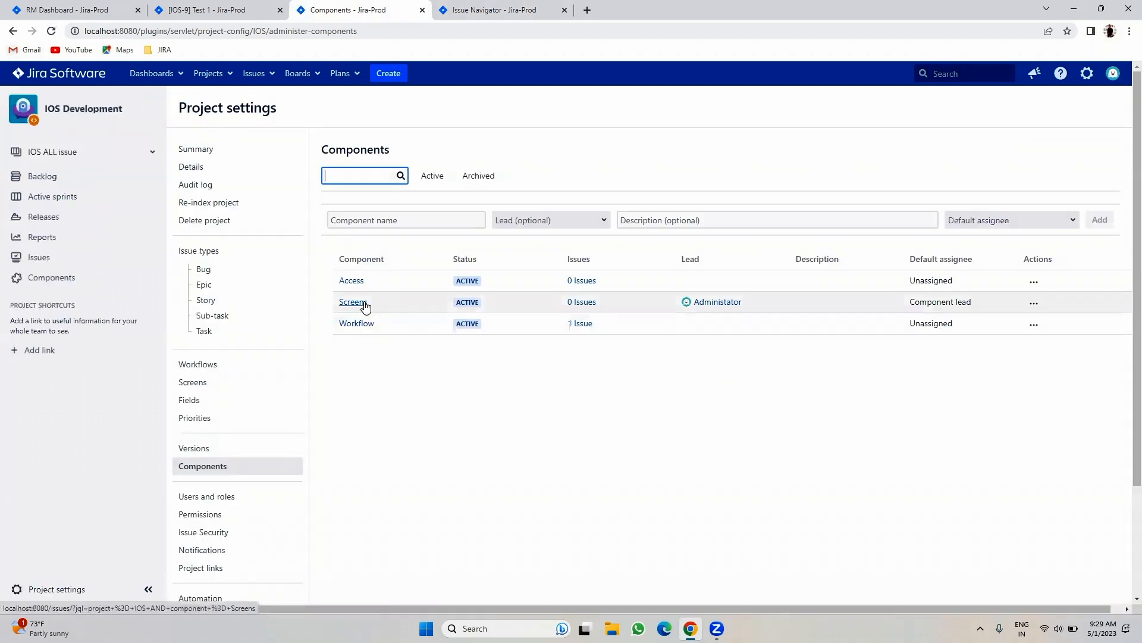
click(237, 6)
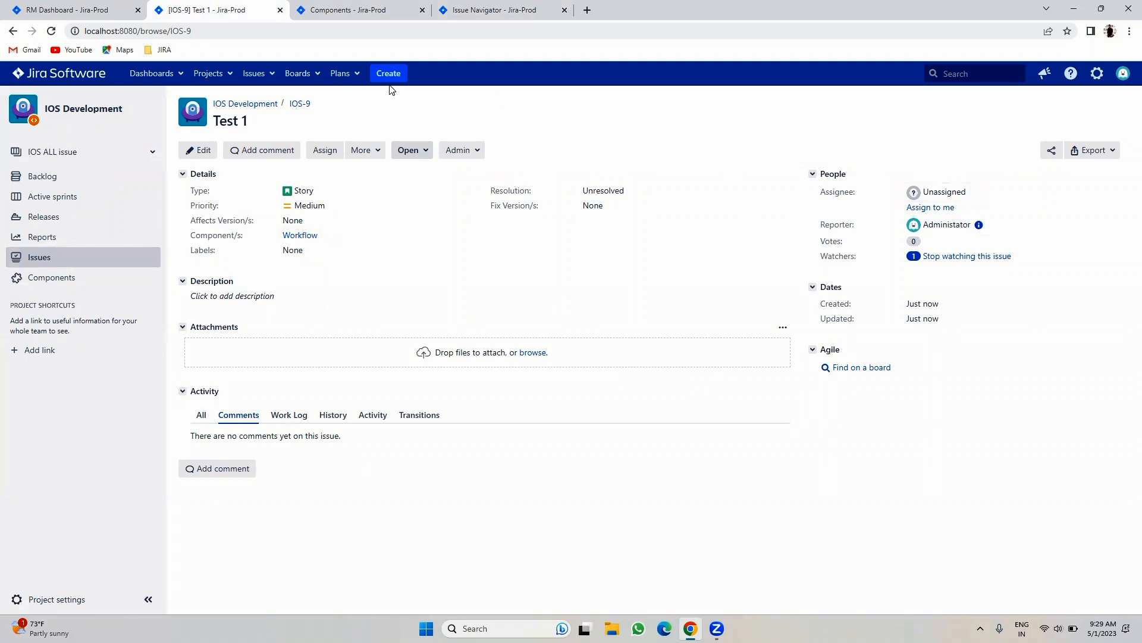
- Create a Story with summary 'Test 2' in the Screens component
click(381, 72)
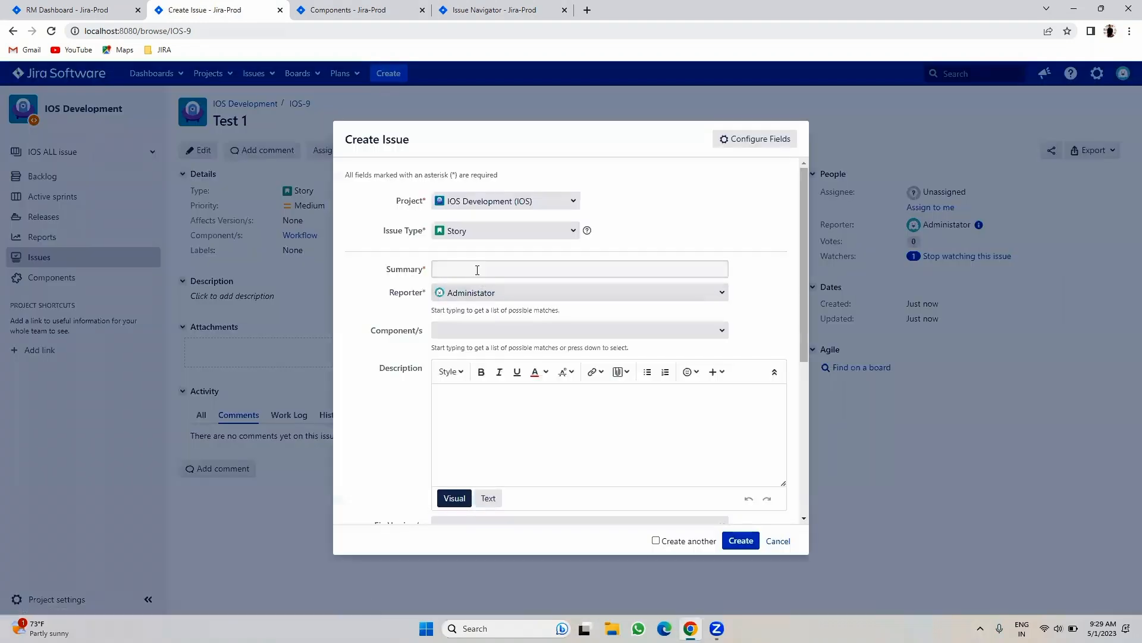
click(474, 269)
click(516, 340)
key(BackSpace)
text(2)
click(602, 332)
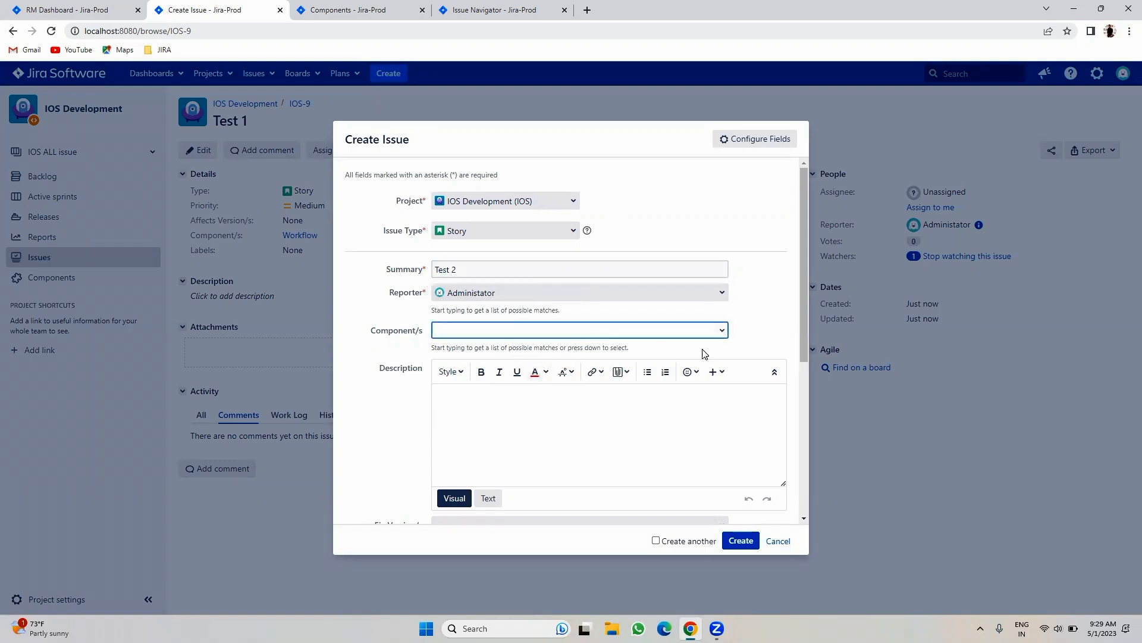
click(721, 330)
click(569, 367)
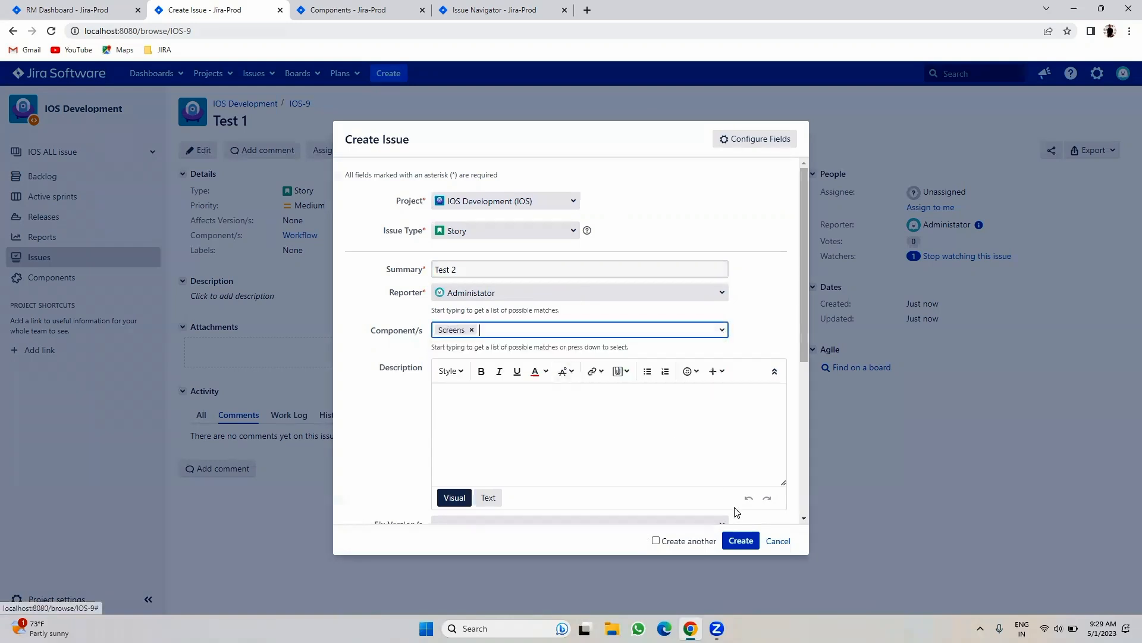
click(727, 541)
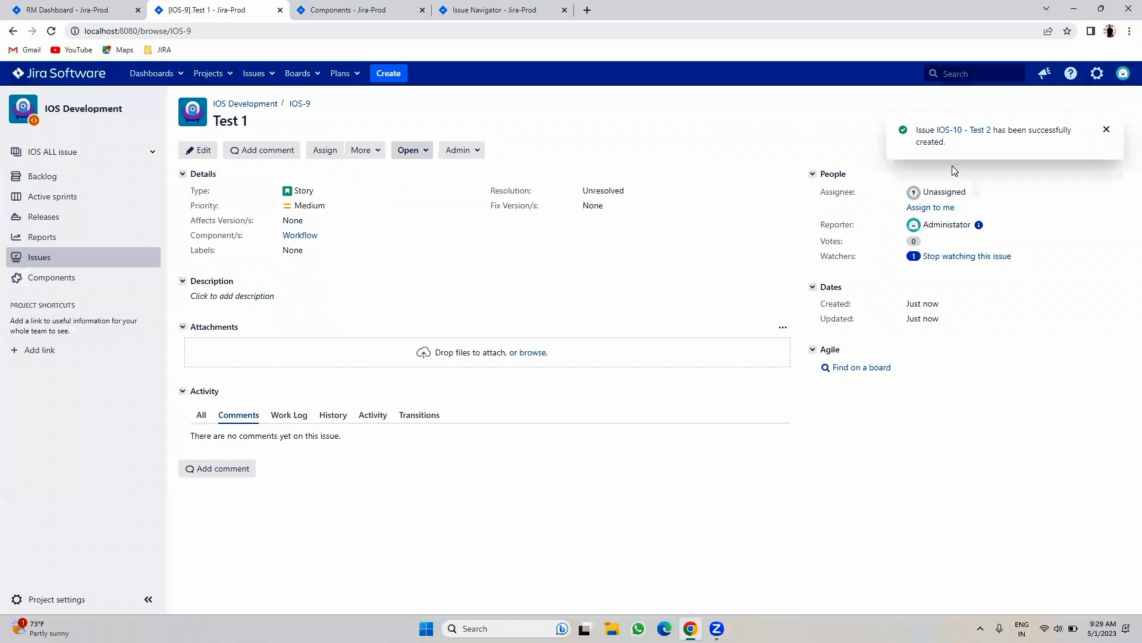
- Open IOS-10 and add Workflow to its Component/s
click(954, 131)
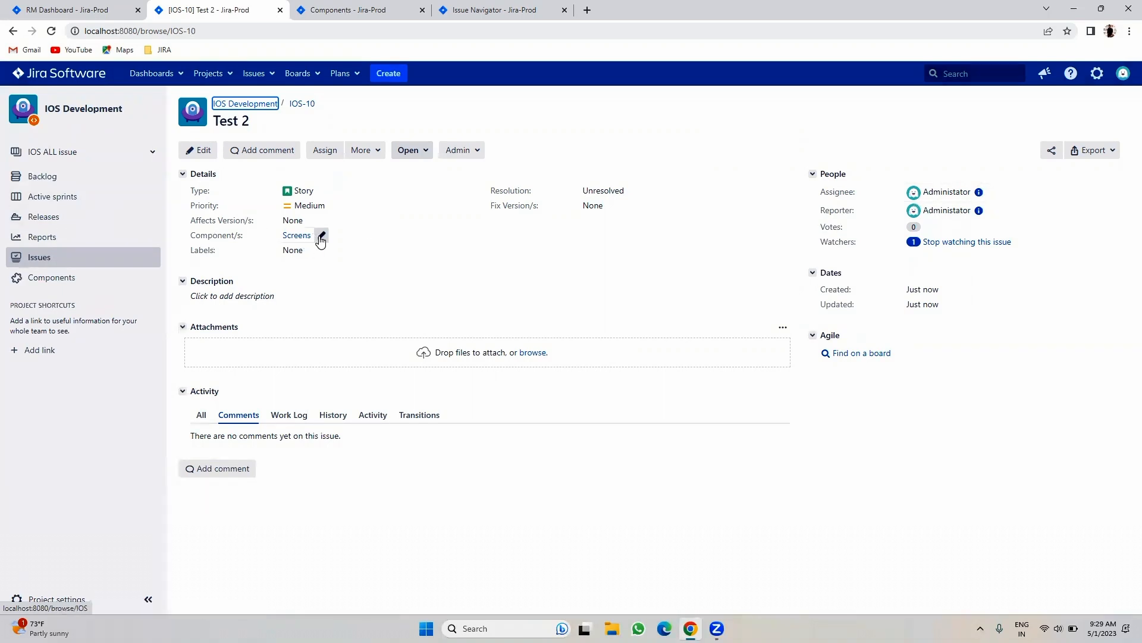
click(322, 236)
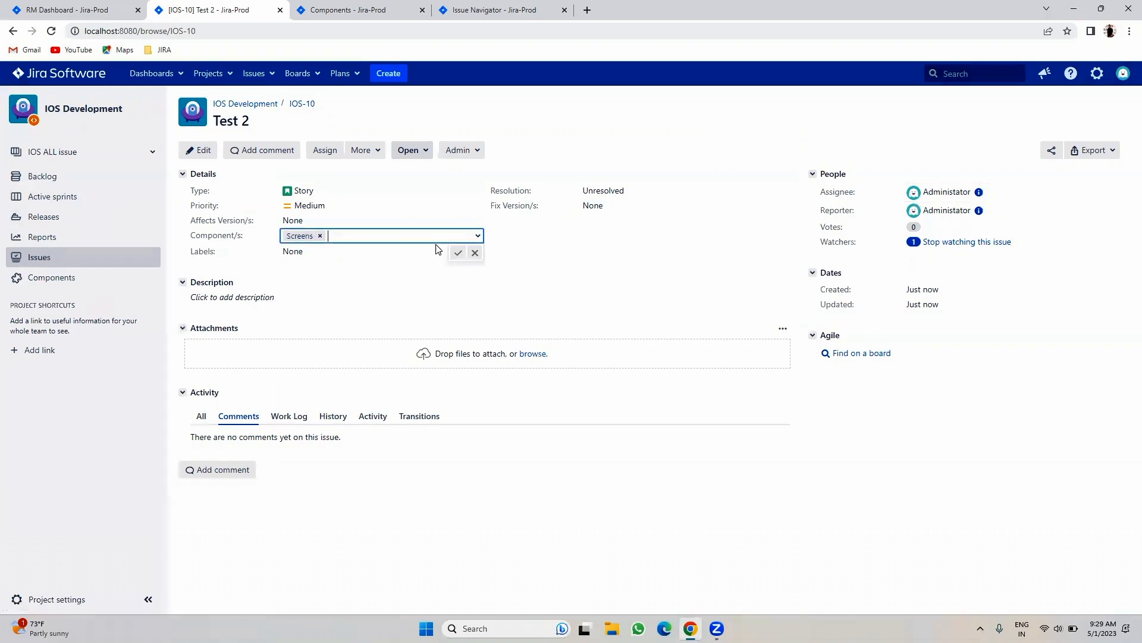
click(479, 238)
click(377, 270)
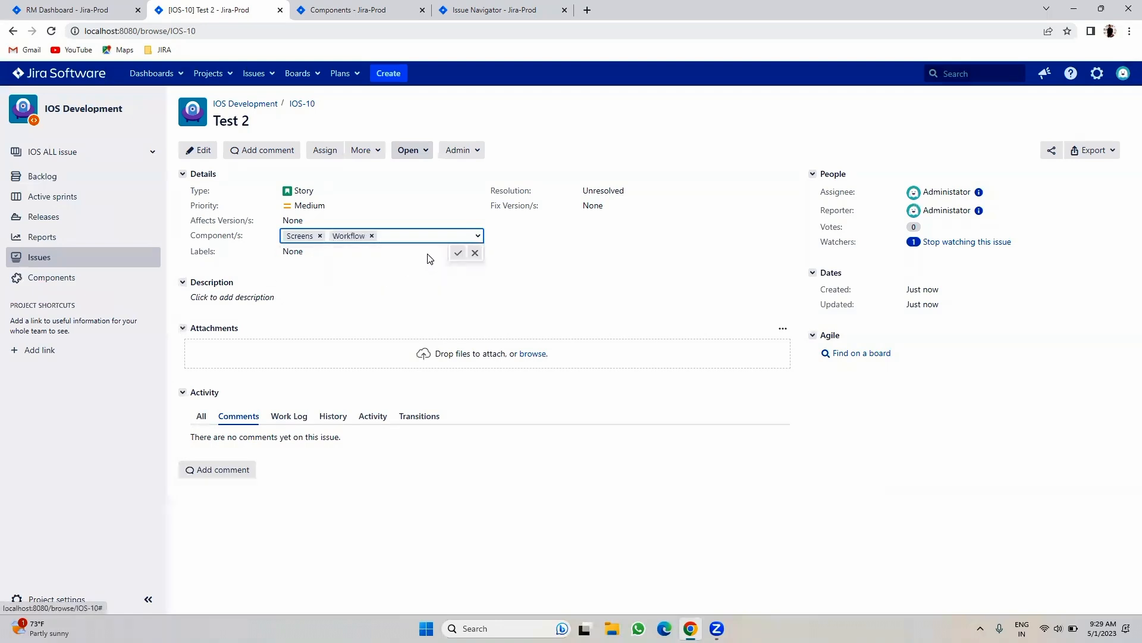
click(458, 253)
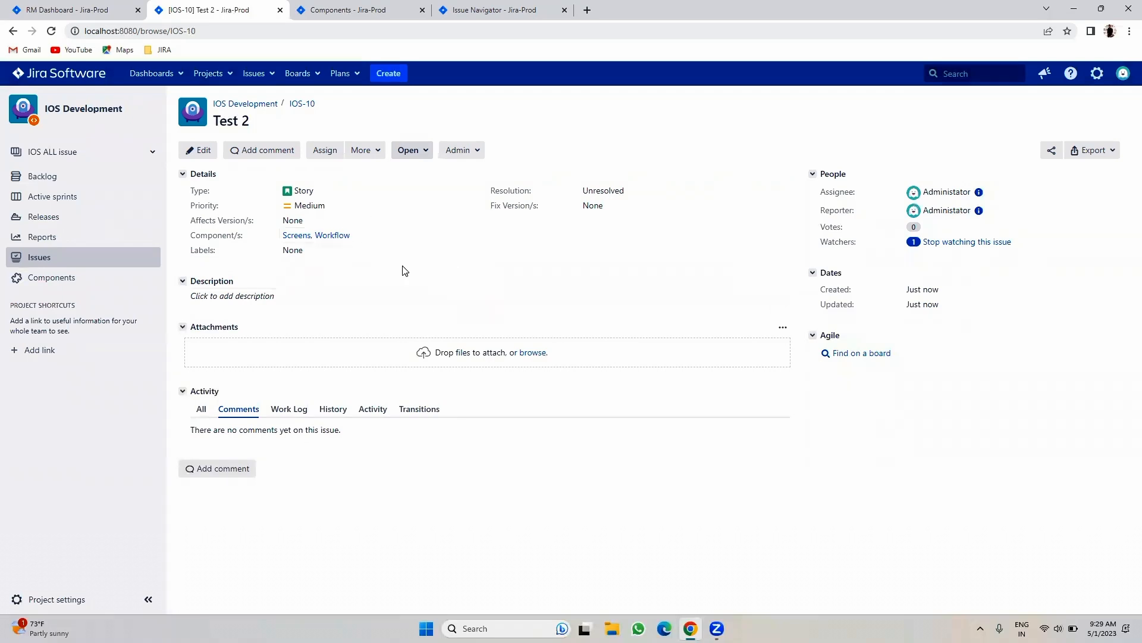
- From IOS-10, view the Screens and Workflow component issue lists, confirming Workflow holds IOS-9 and IOS-10
click(482, 7)
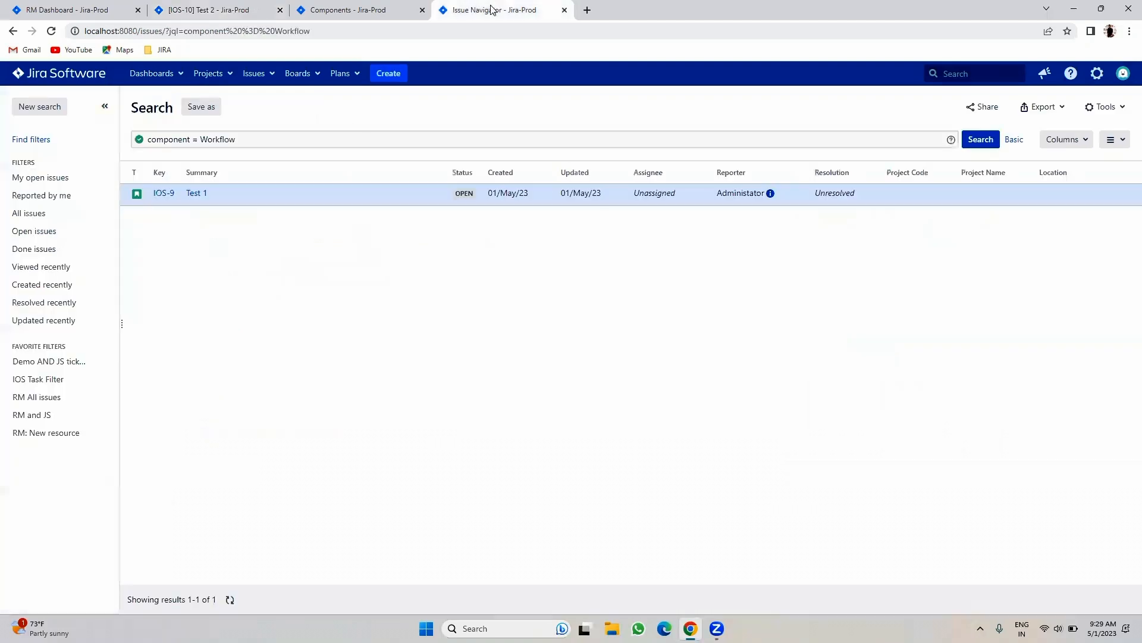
click(235, 9)
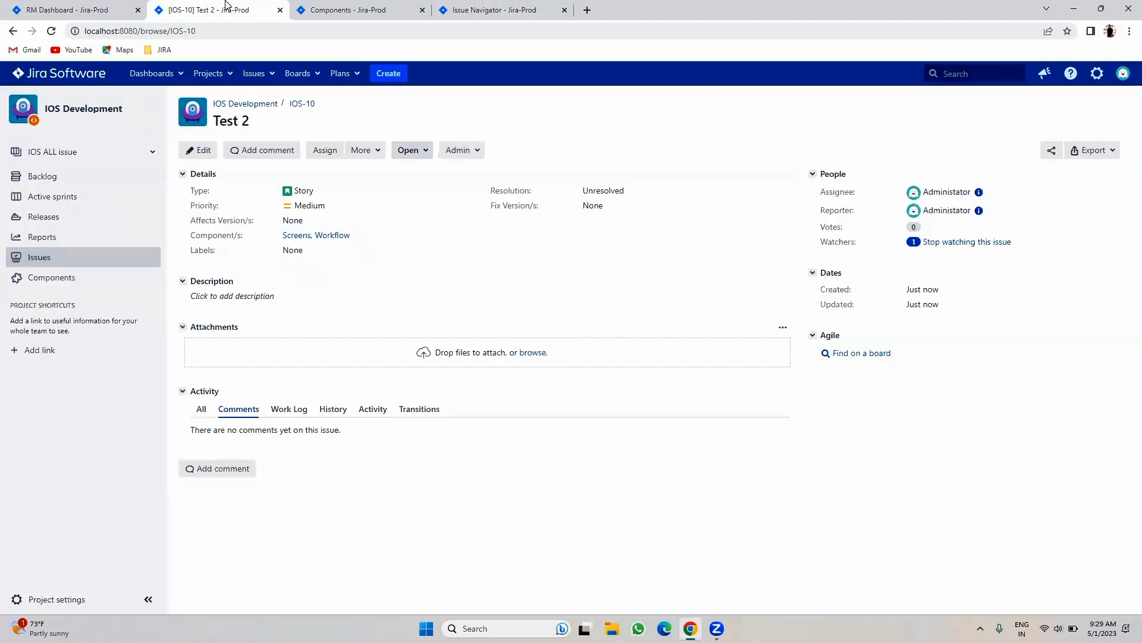
click(299, 236)
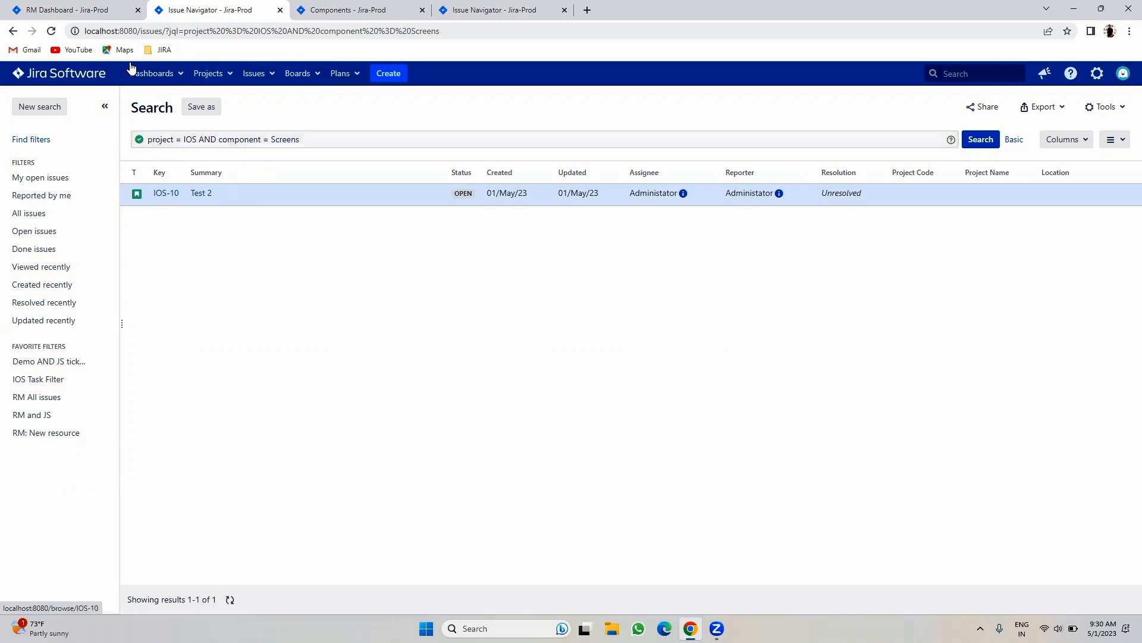
click(11, 35)
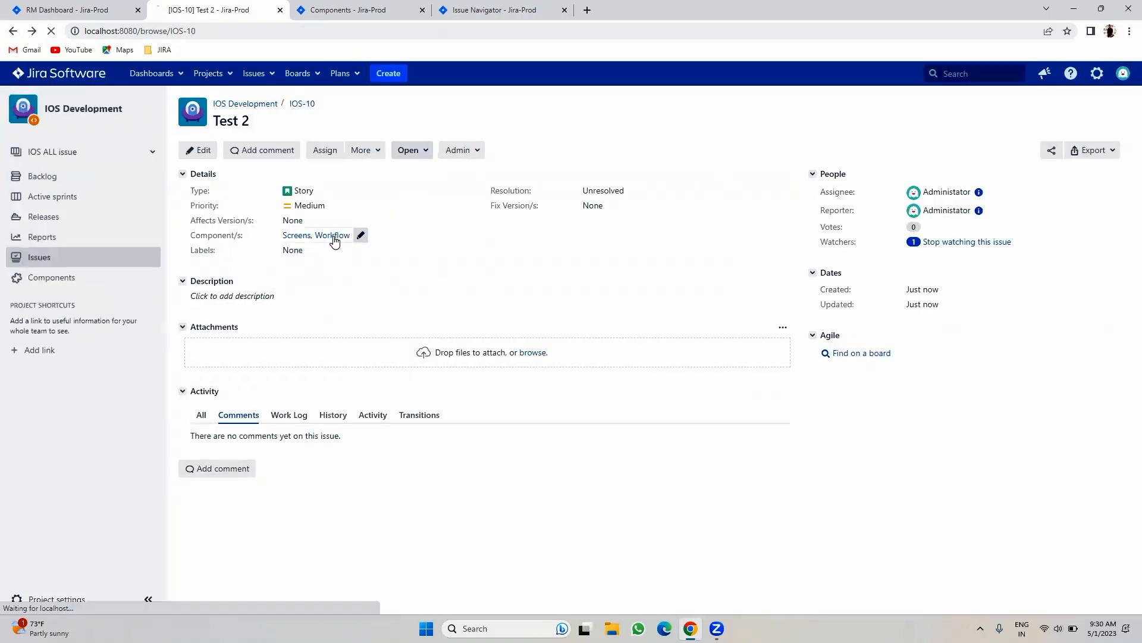
click(333, 237)
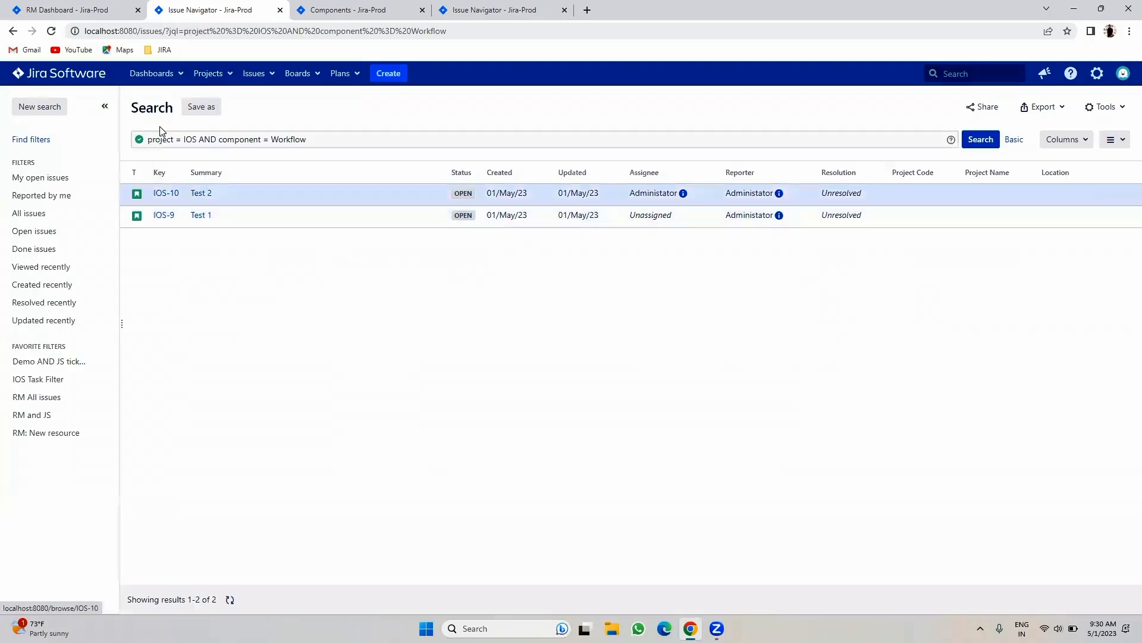
click(13, 31)
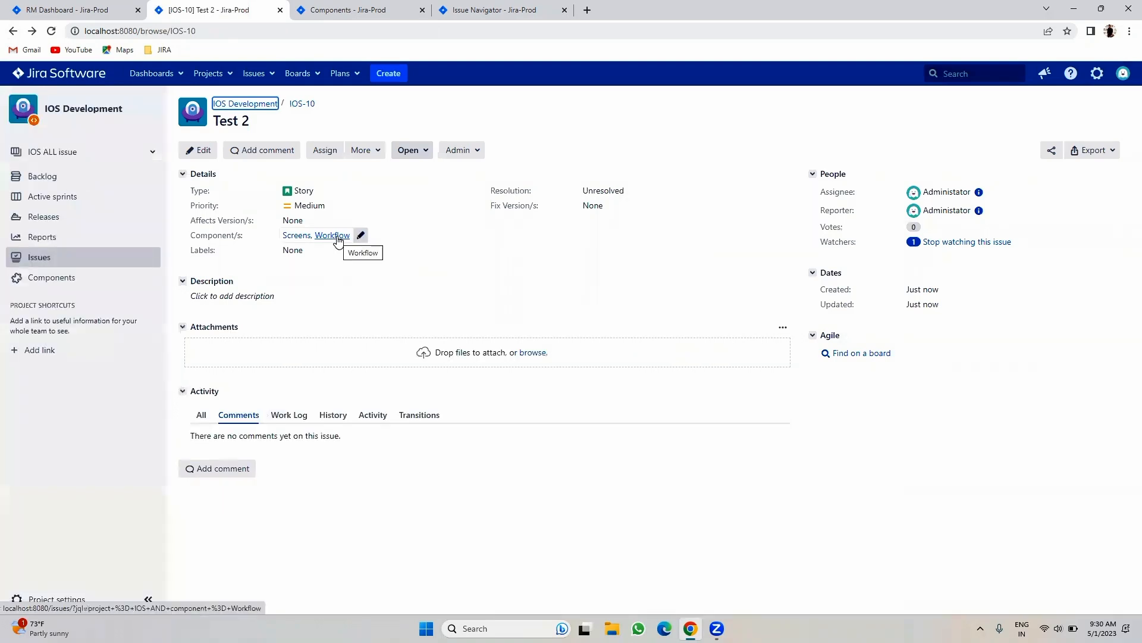
click(332, 297)
click(810, 424)
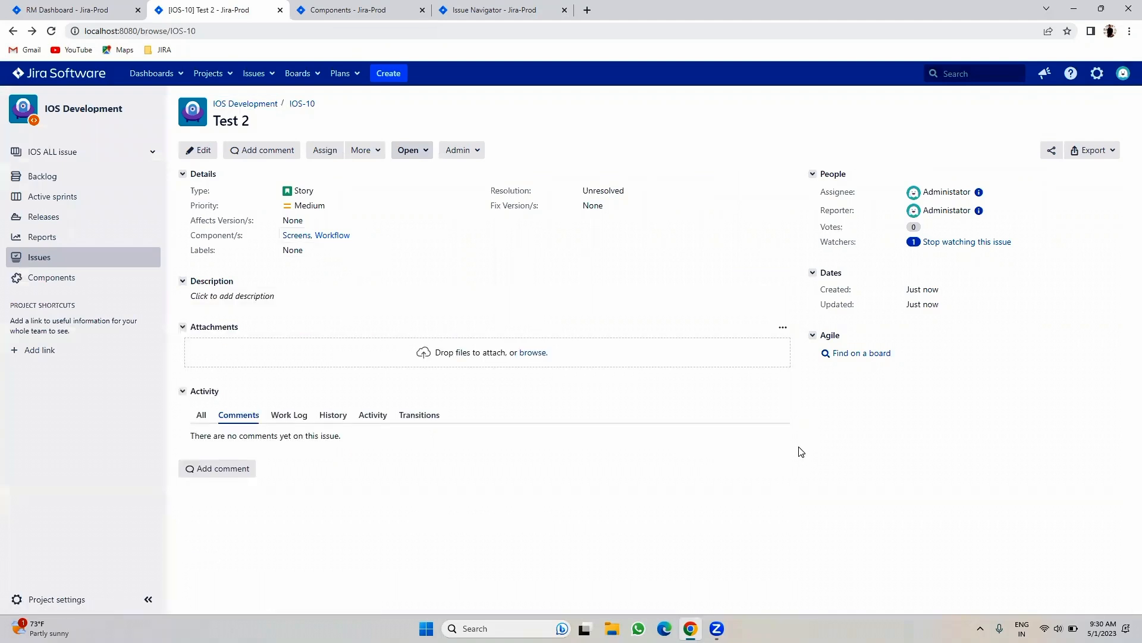
- Add the new labels Screen and Workflows to IOS-10 and confirm the Screen label search finds it
click(315, 250)
text(Screen)
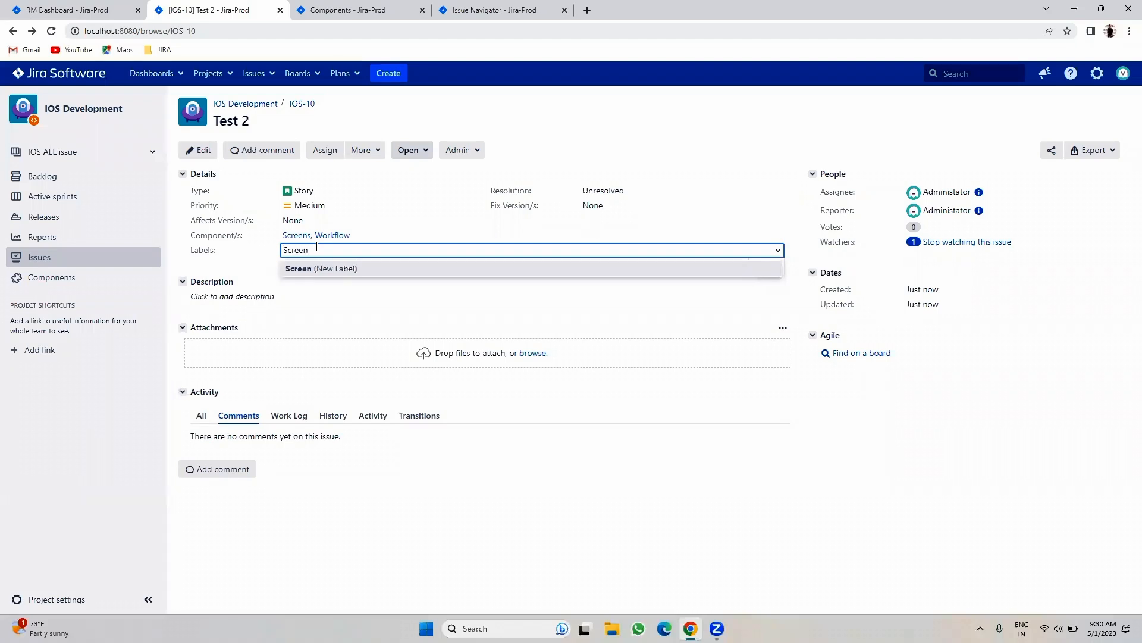
click(303, 269)
text(Workflows)
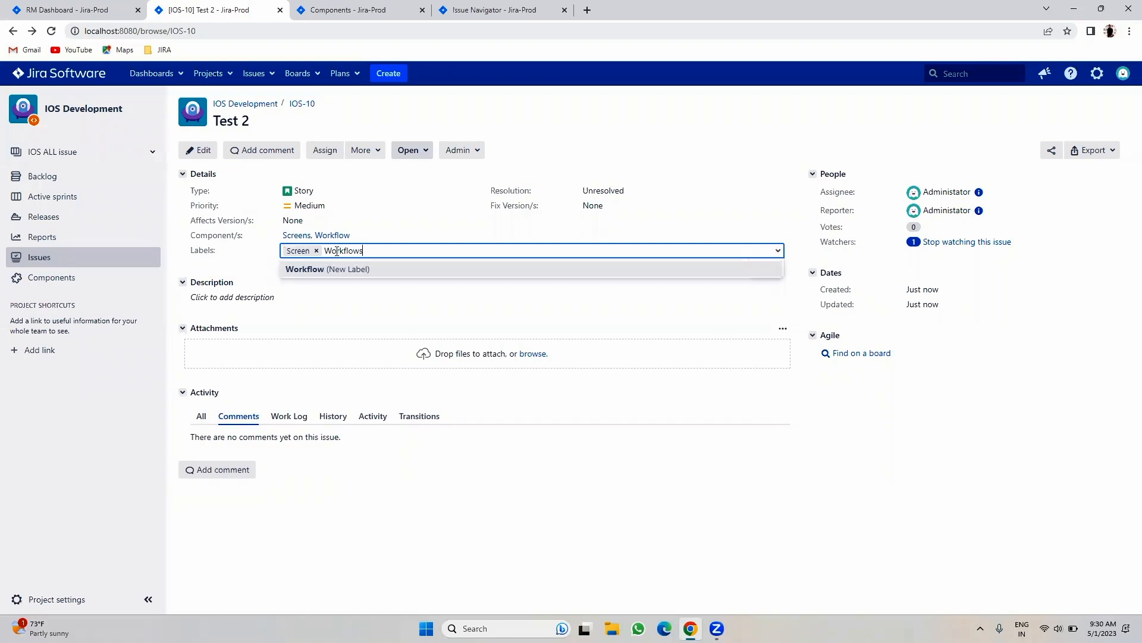
click(324, 269)
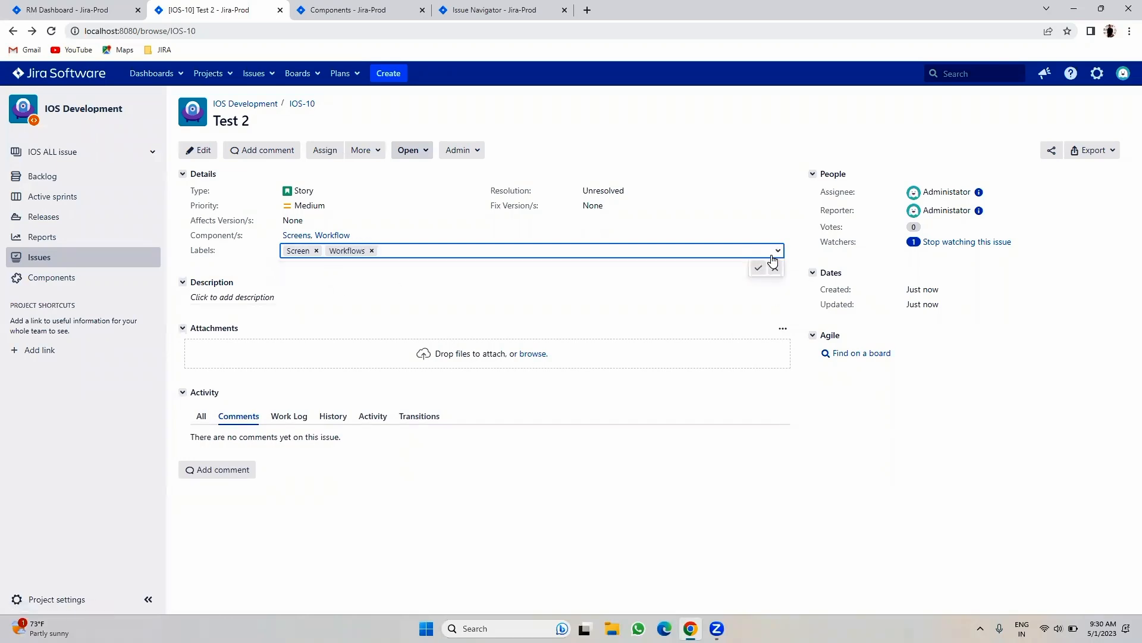
click(760, 269)
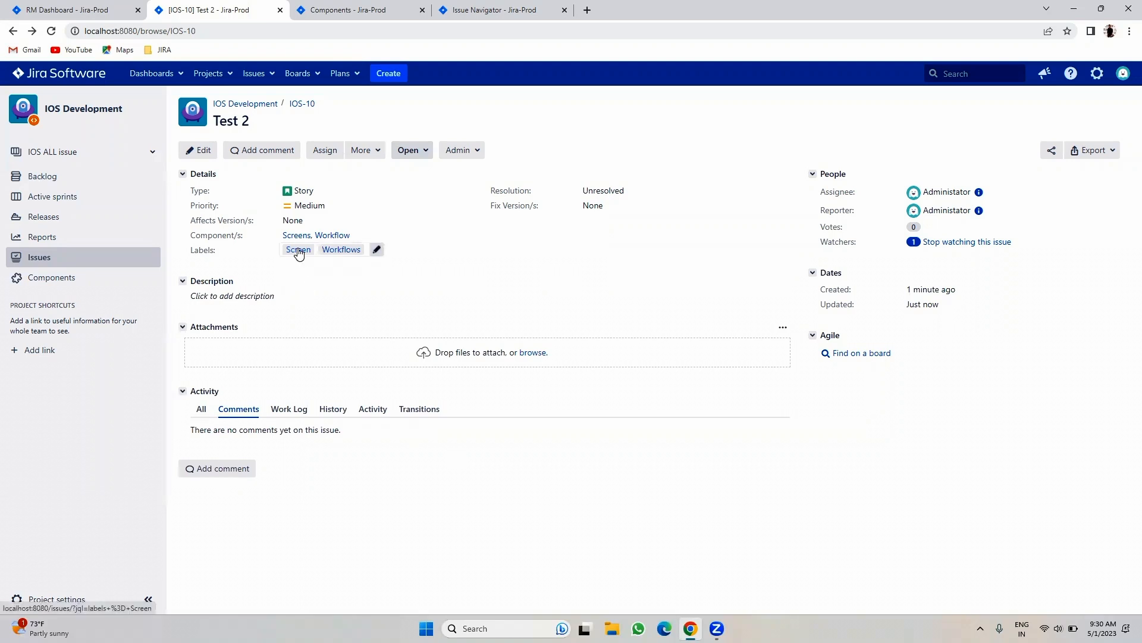
click(299, 252)
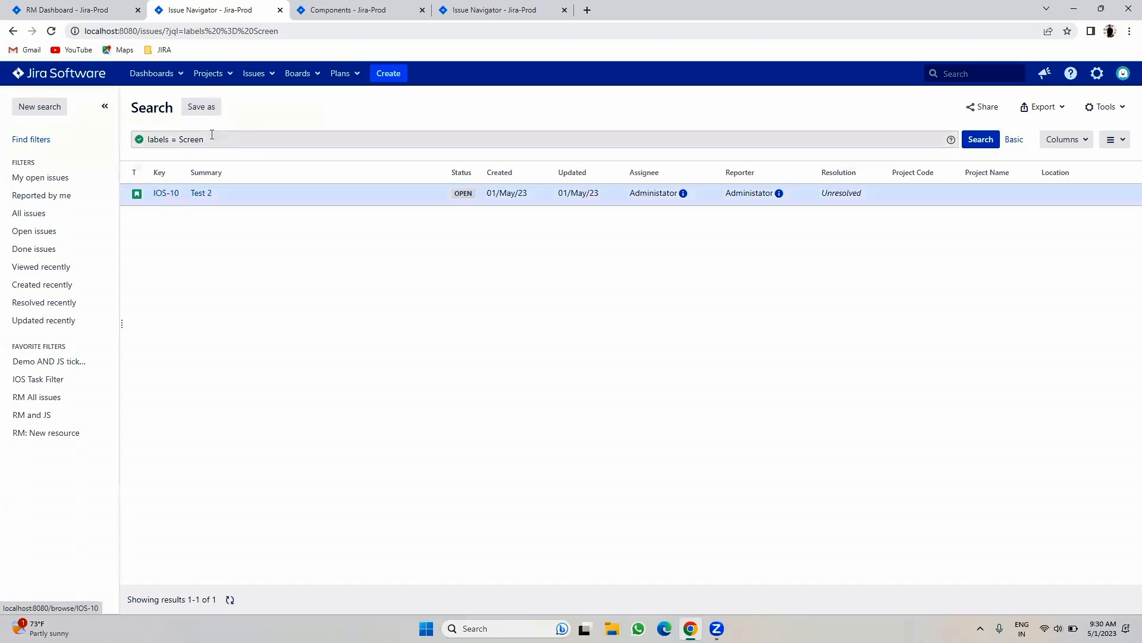
click(13, 31)
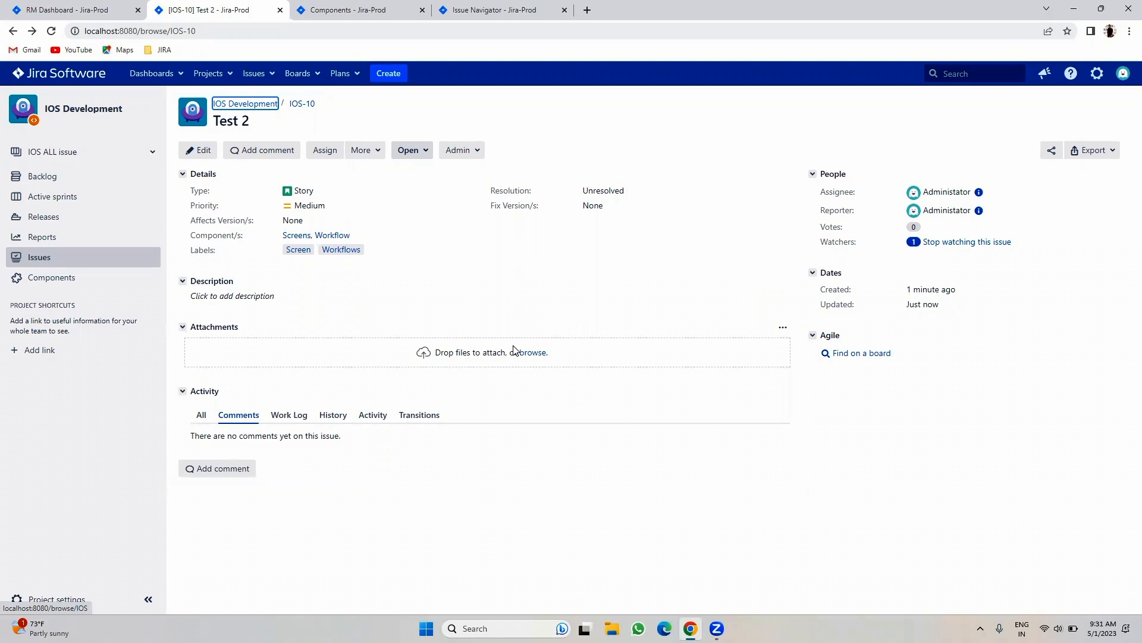
- Close IOS-10's Component/s edit unchanged, keeping Screens and Workflow, and show the IOS Development Components settings
click(360, 235)
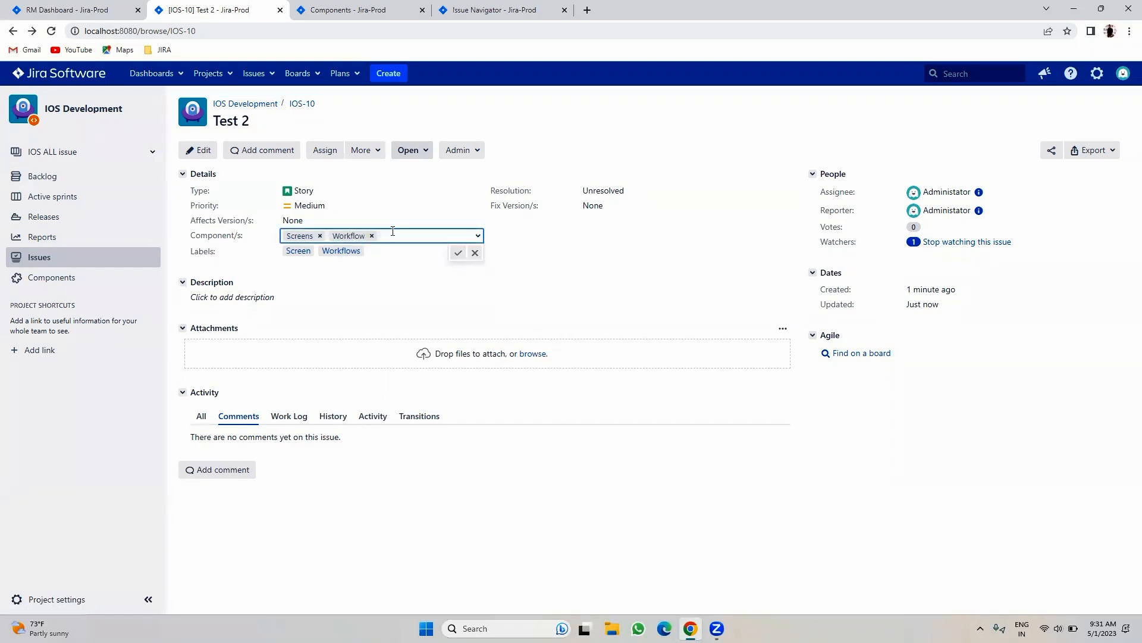
text(Naga)
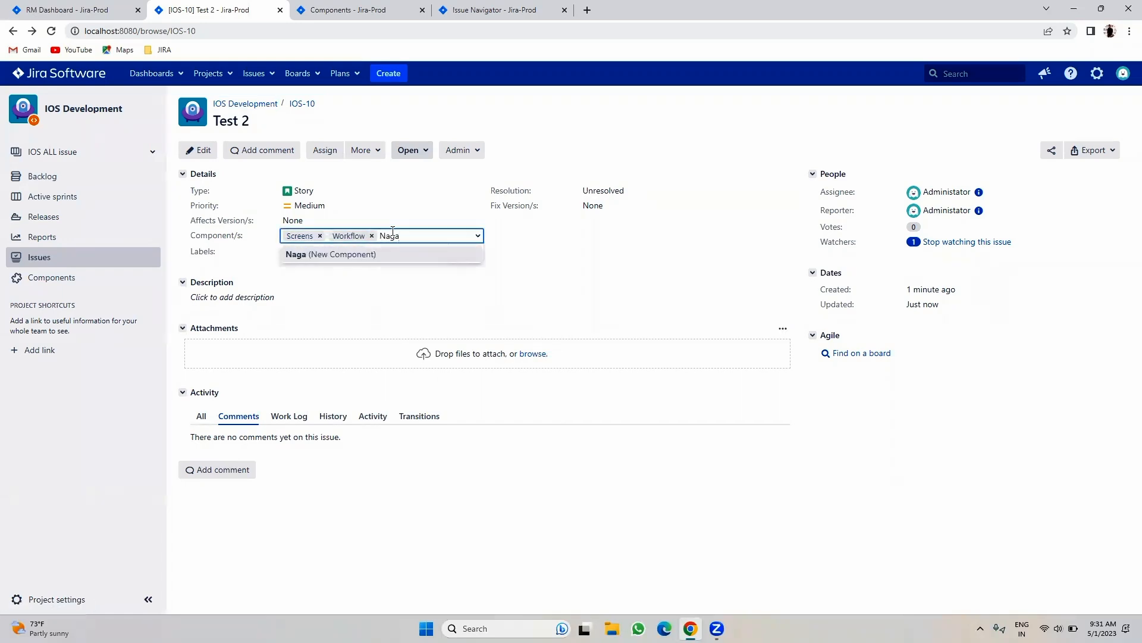
key(BackSpace)
key(BackSpace)
key(BackSpace)
key(BackSpace)
key(Return)
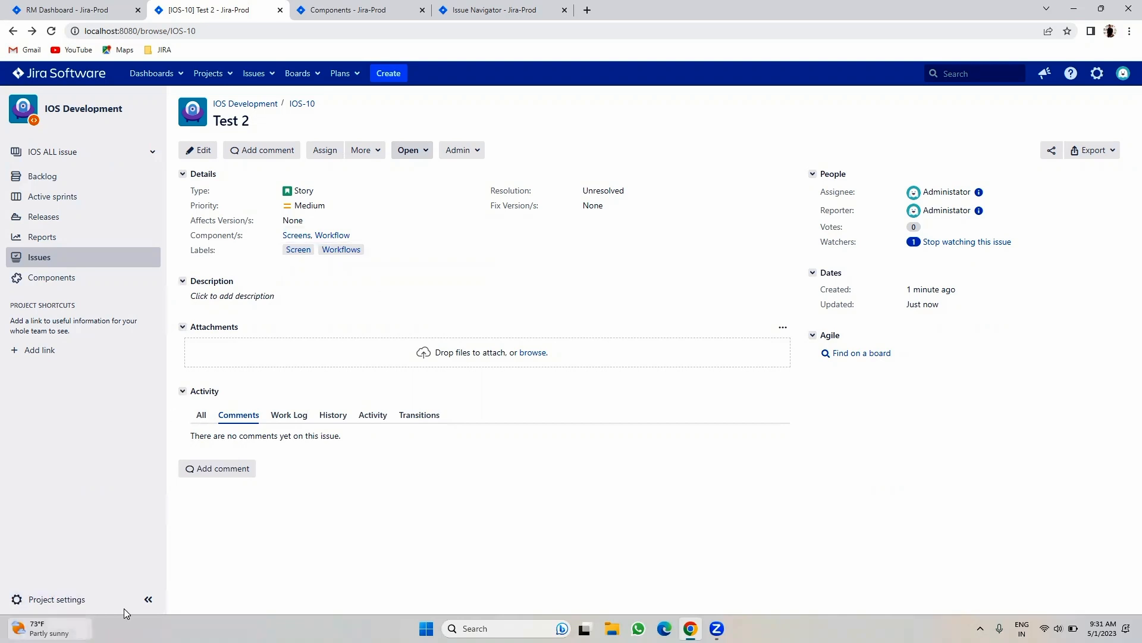
click(343, 8)
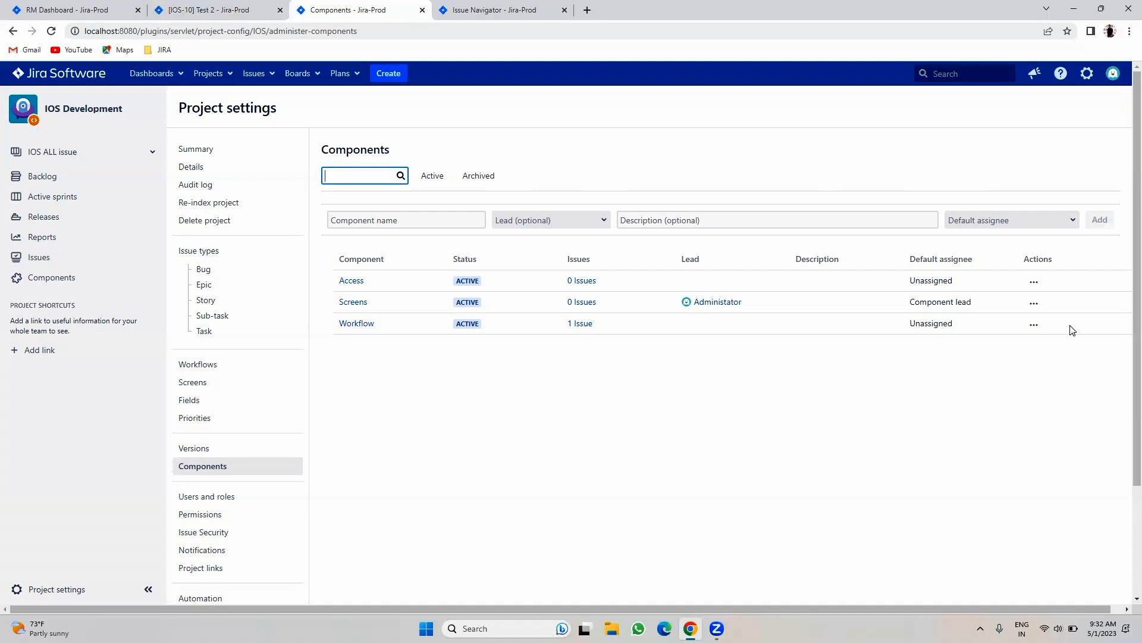
- Check the Workflow component's actions and search results, then go back to issue IOS-9 Test 1
click(1033, 326)
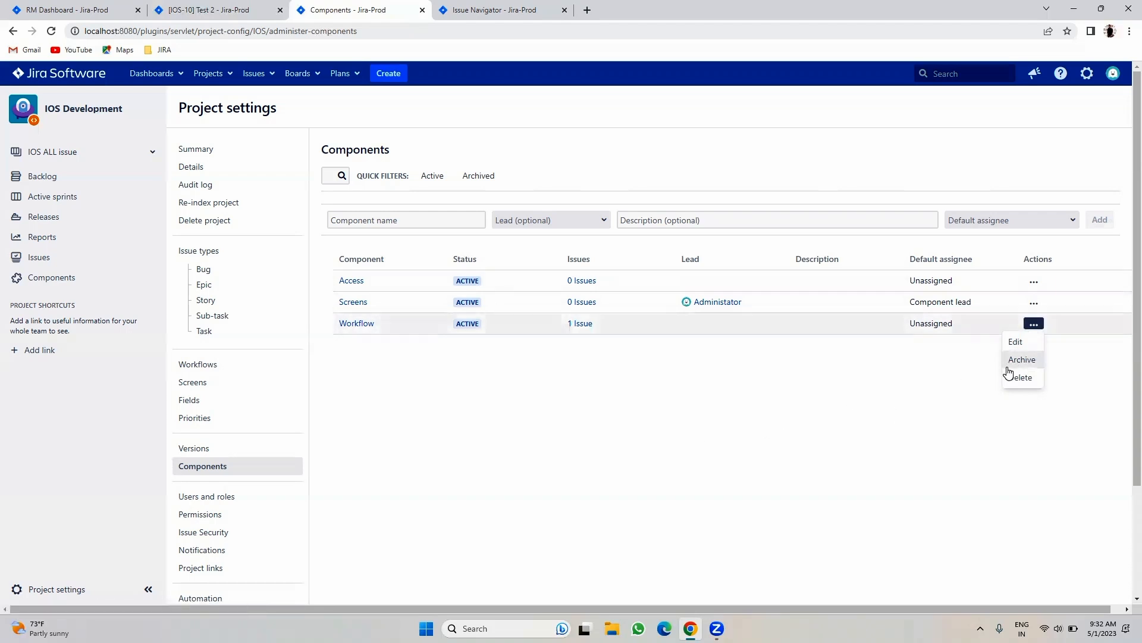
click(663, 483)
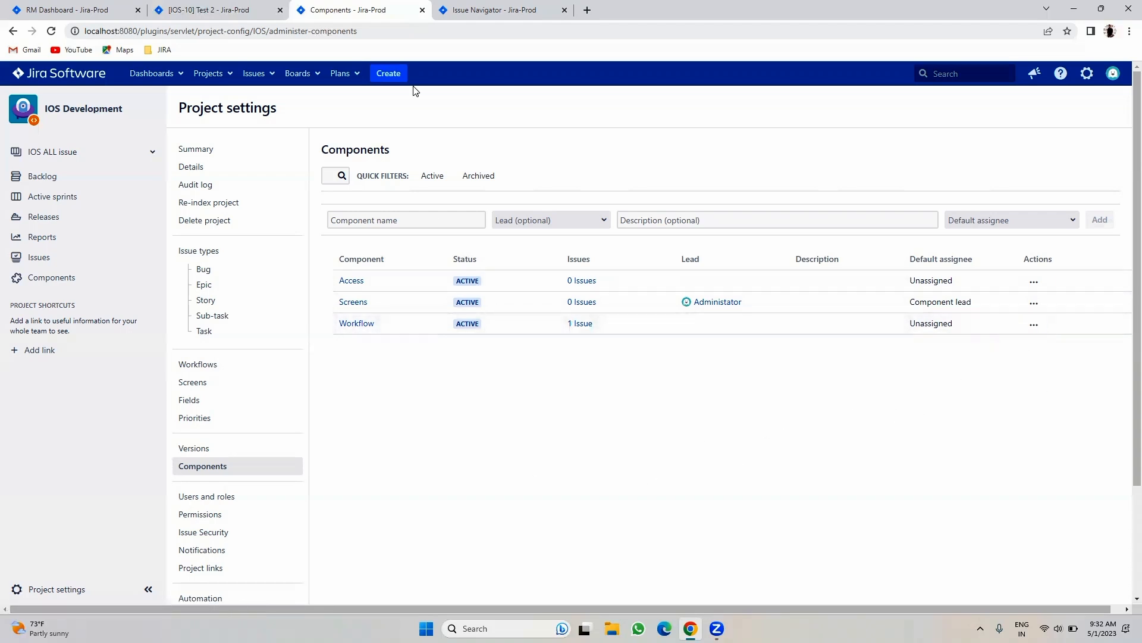
click(469, 5)
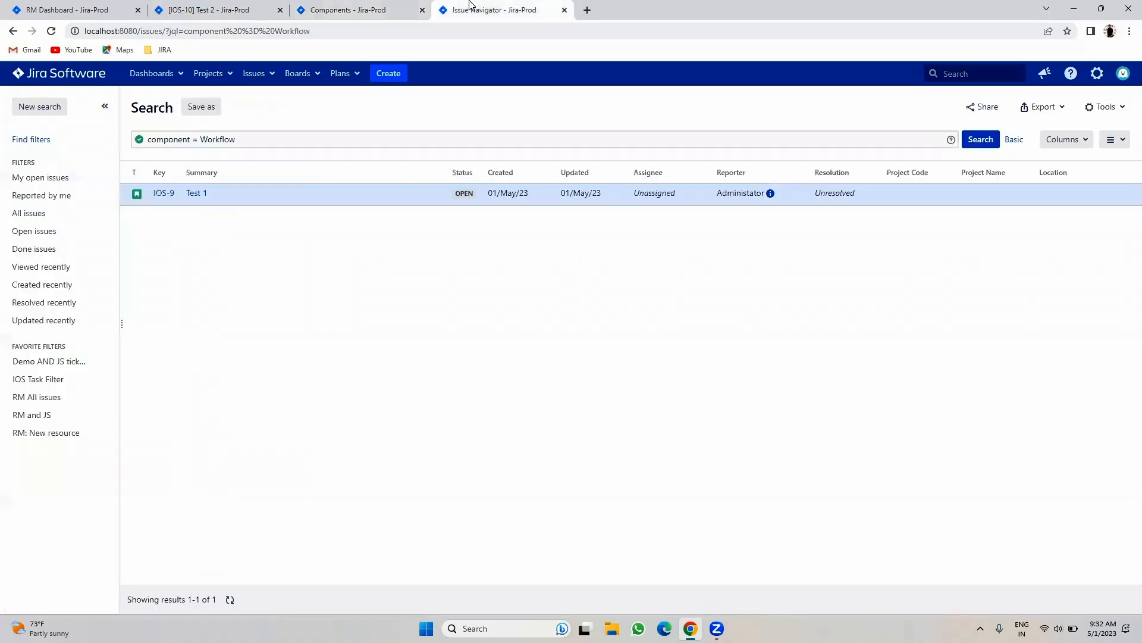
click(218, 4)
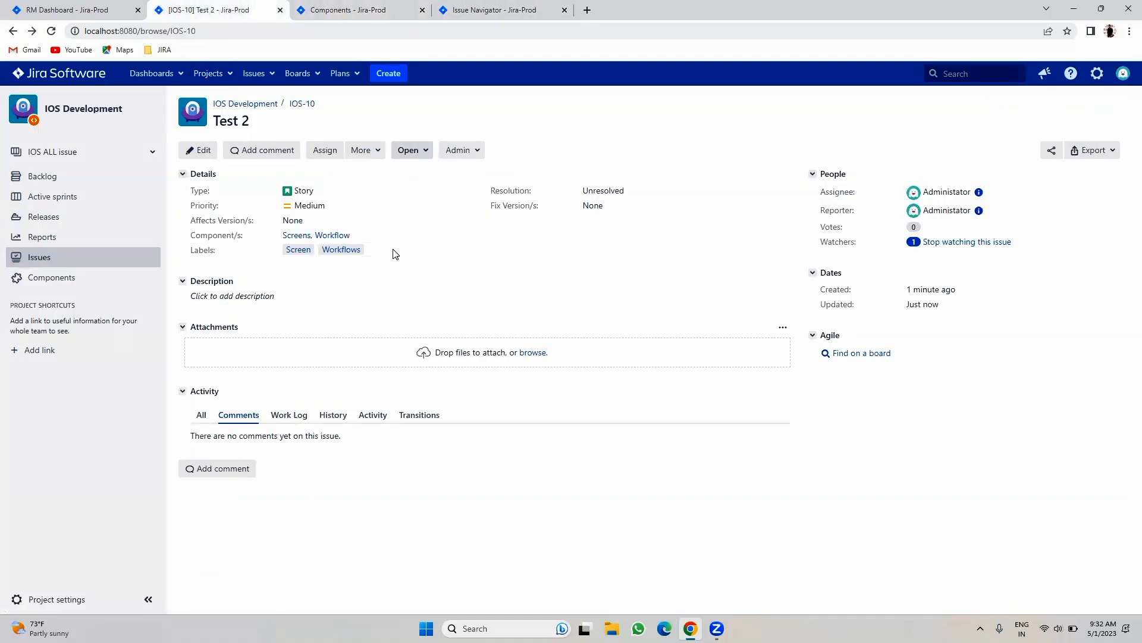
click(13, 30)
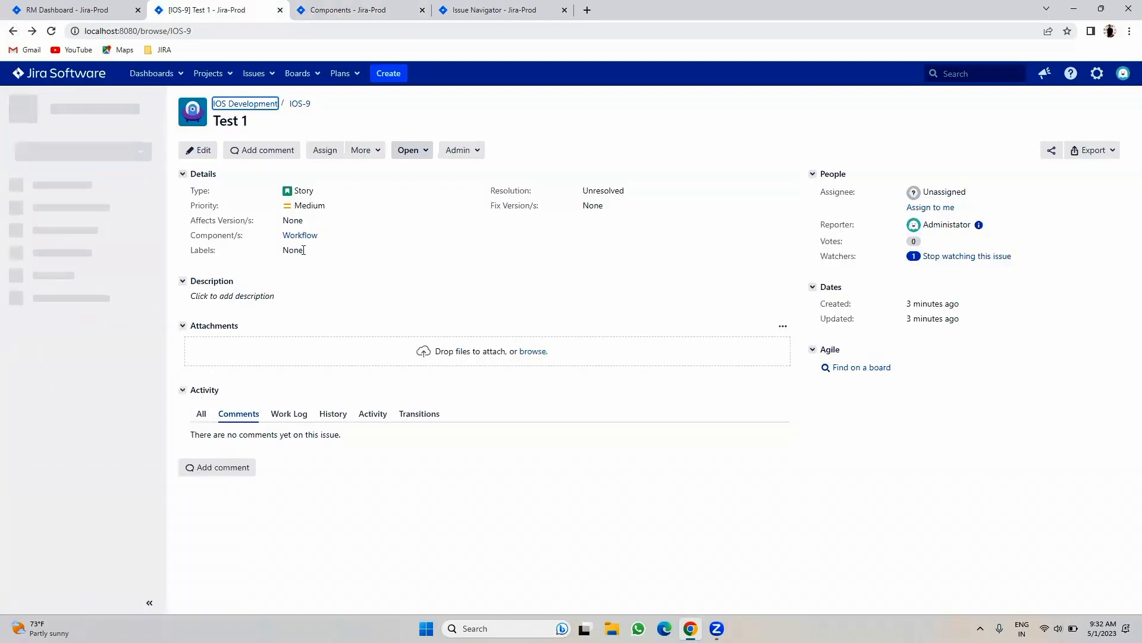
- Add the existing Workflows label to IOS-9 and check the Workflows search lists IOS-9 and IOS-10
click(313, 250)
text(W)
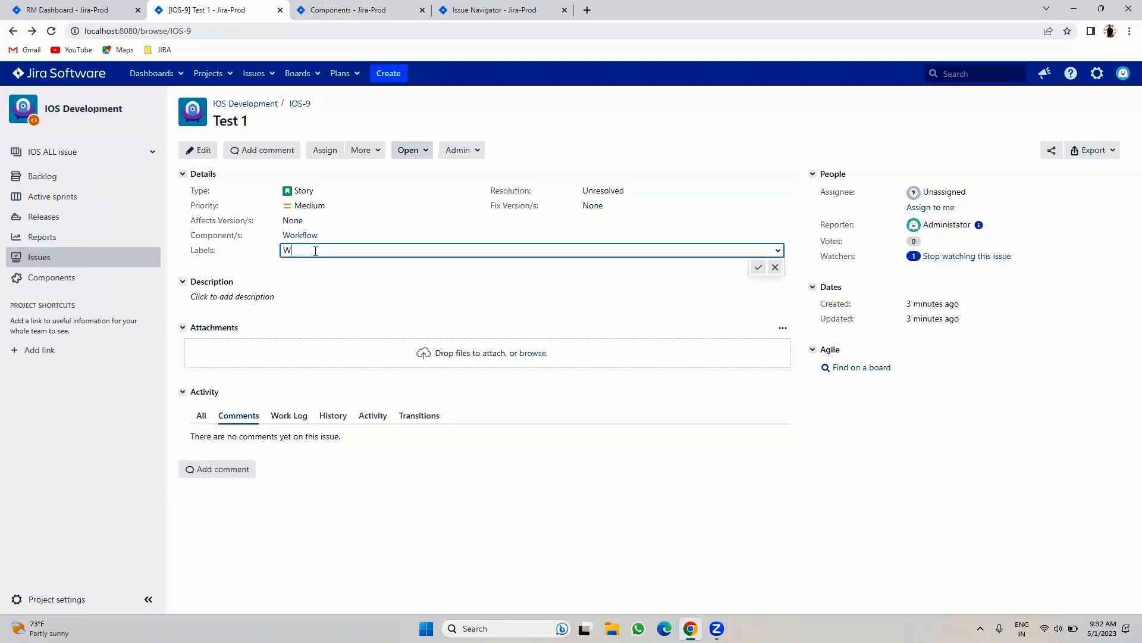
text(o)
key(BackSpace)
key(BackSpace)
key(Escape)
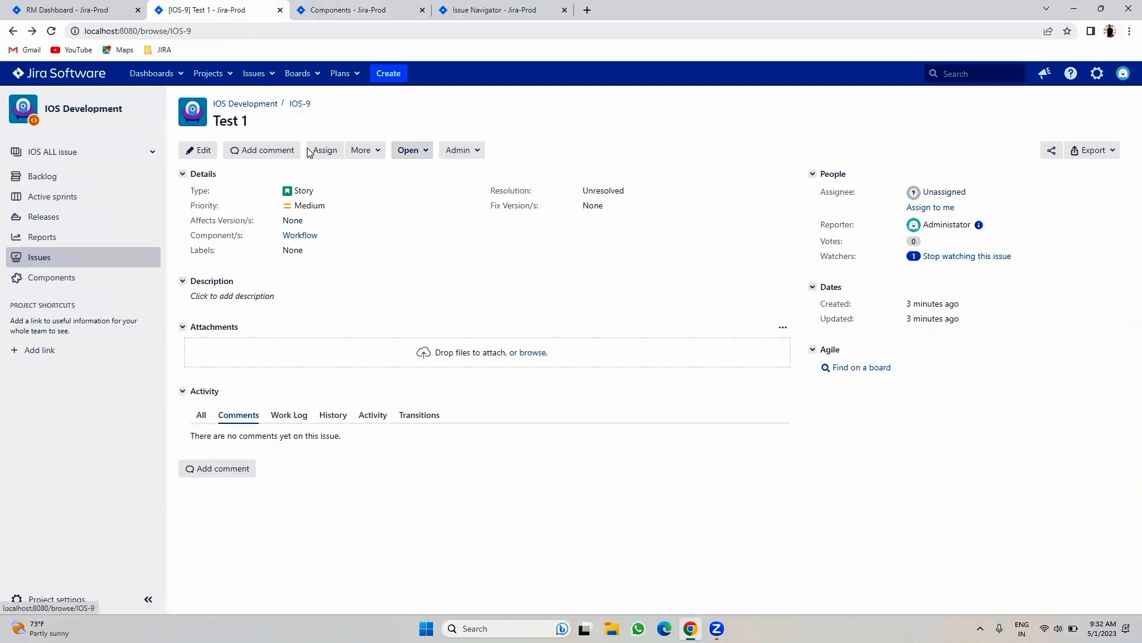
click(306, 250)
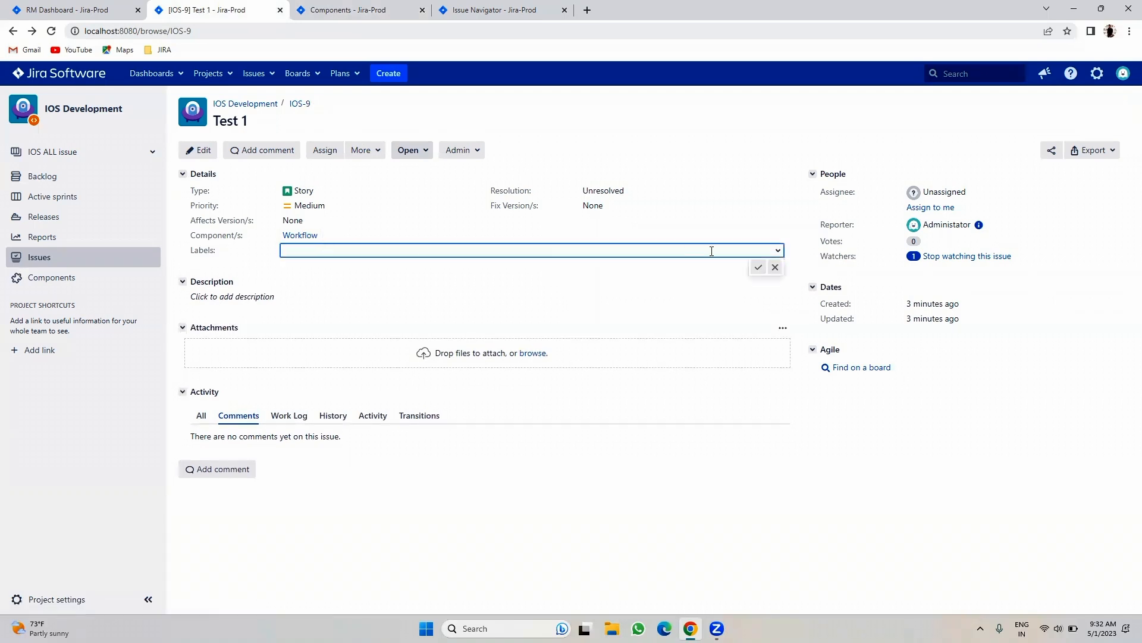
click(770, 252)
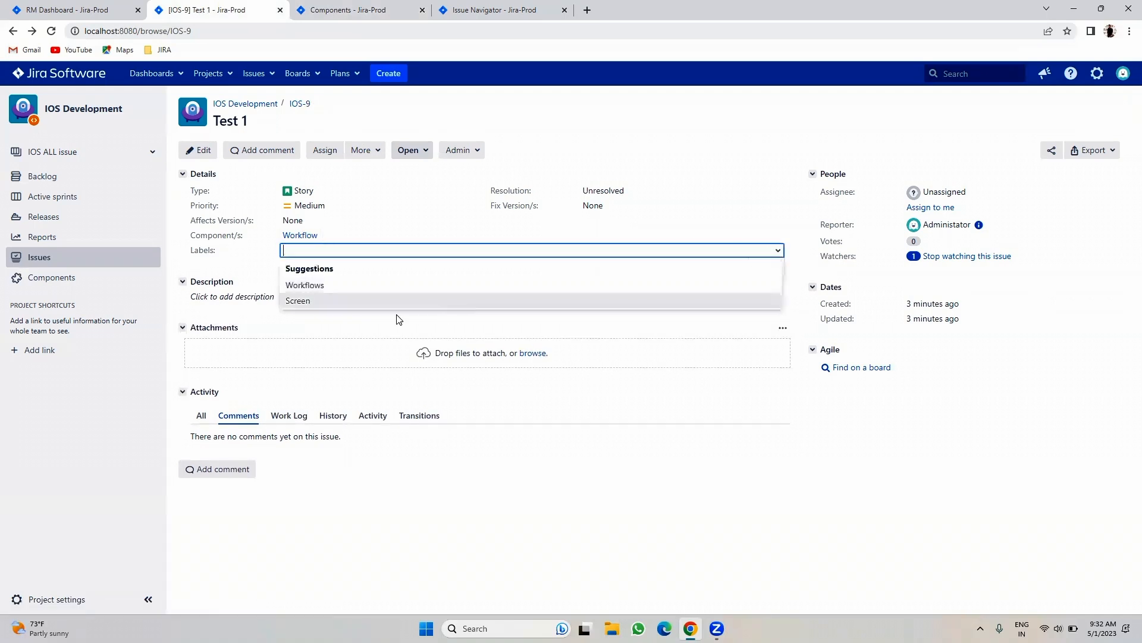
click(317, 285)
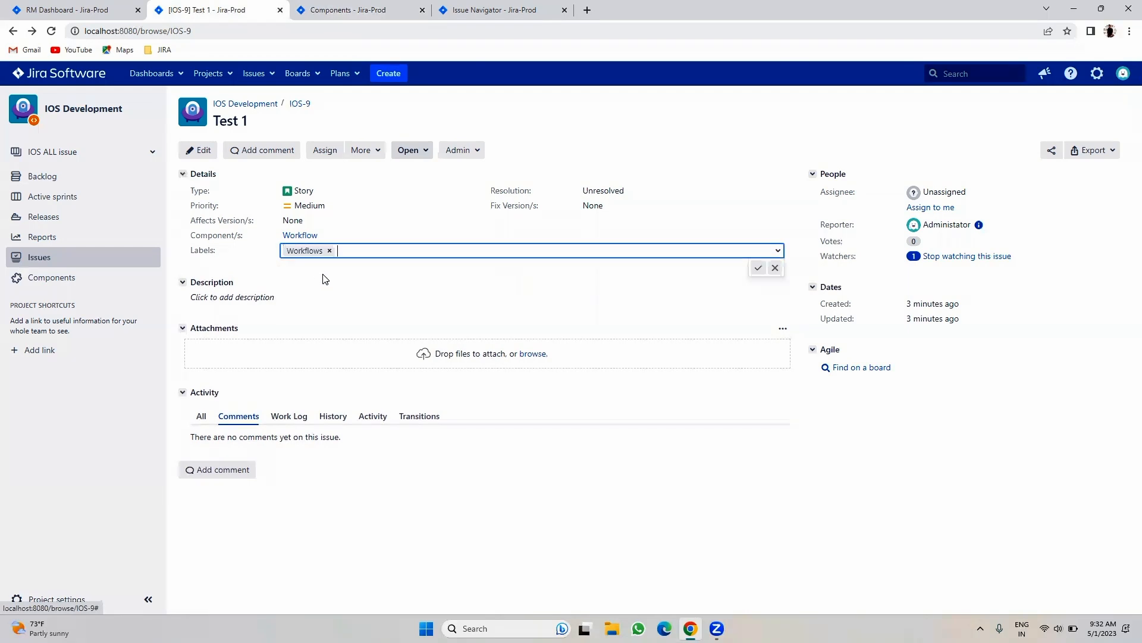
click(754, 266)
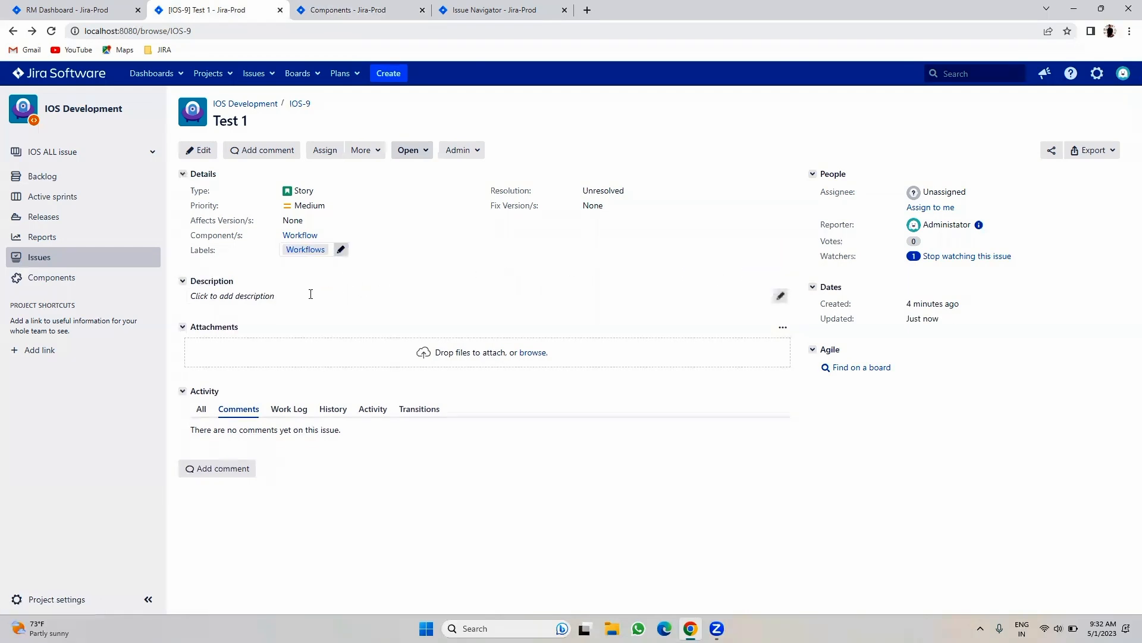
click(302, 251)
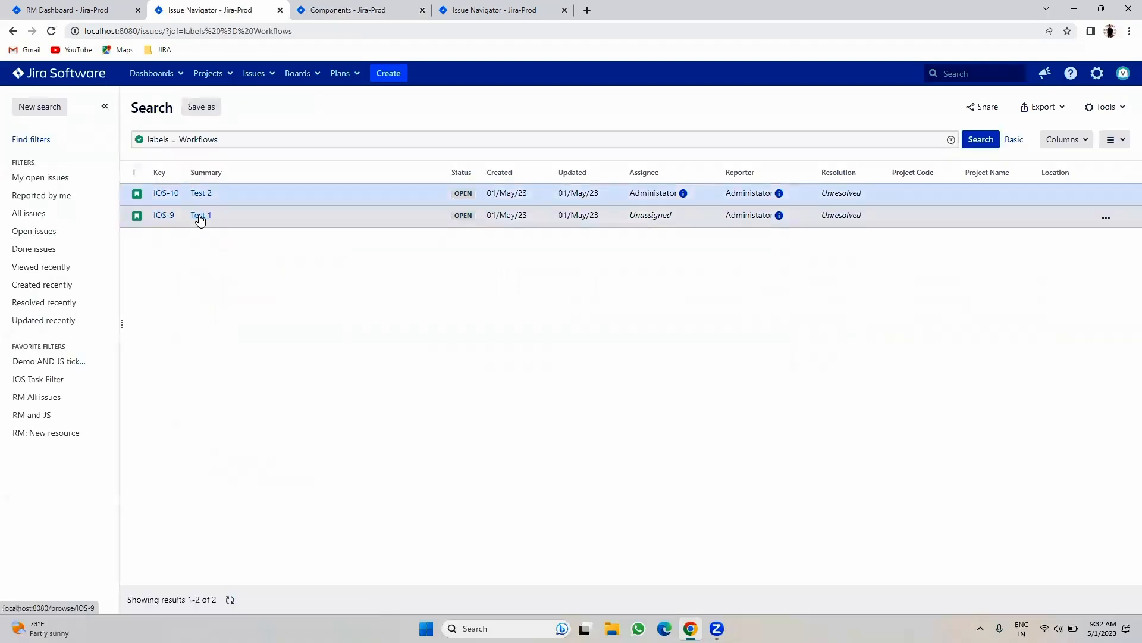
click(13, 33)
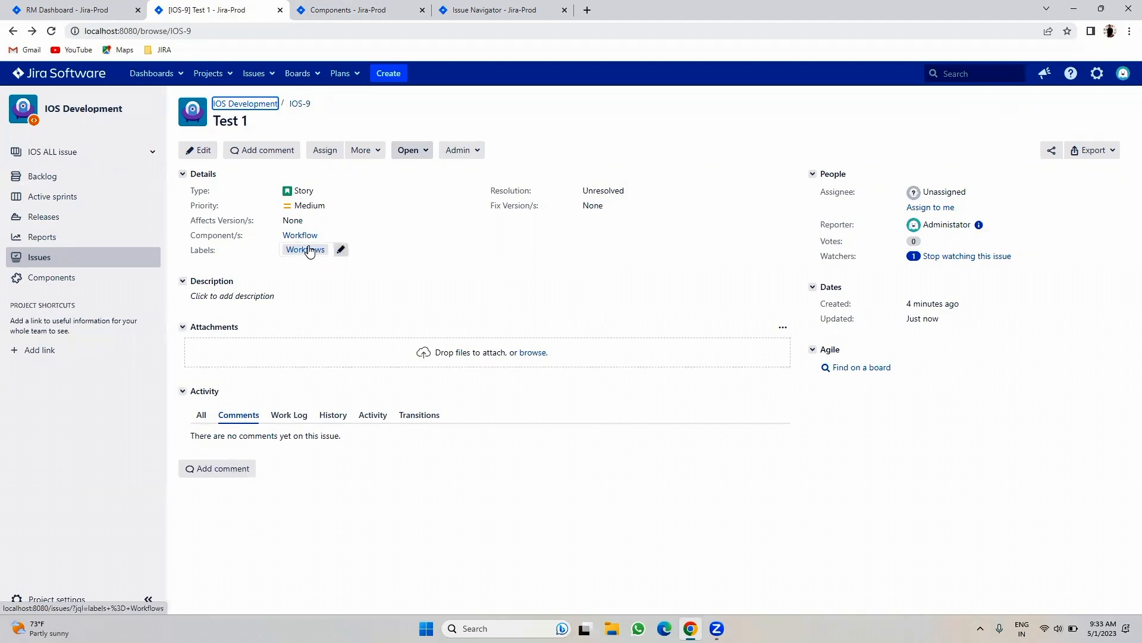
- Add the Access label to IOS-9 next to Workflows, then review the remaining label suggestions
click(342, 249)
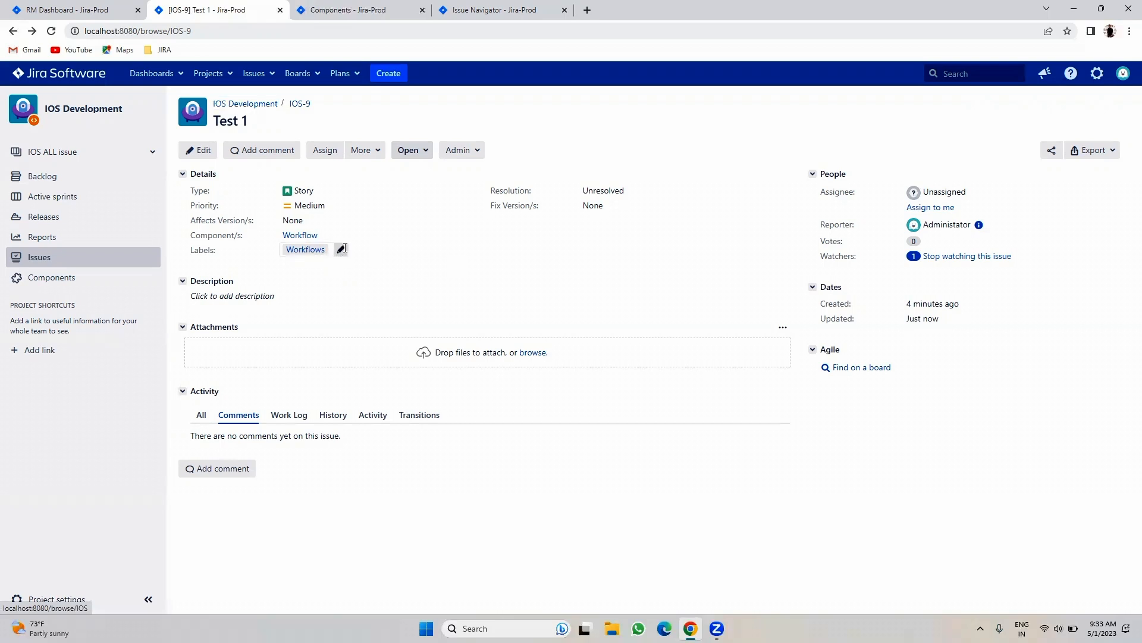
text(Access)
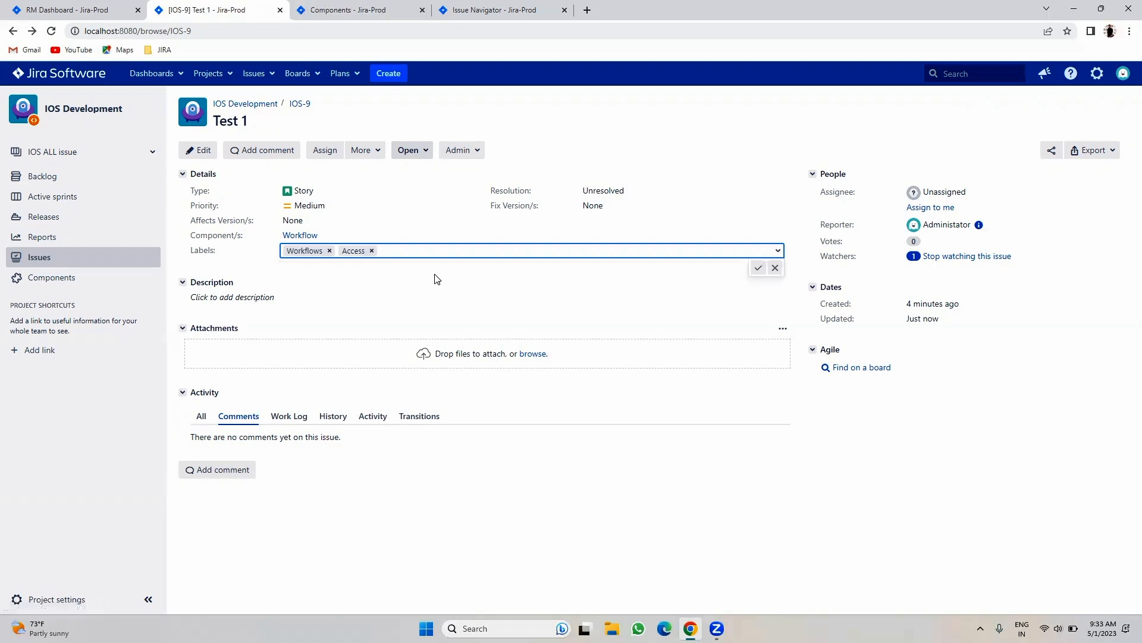
click(758, 267)
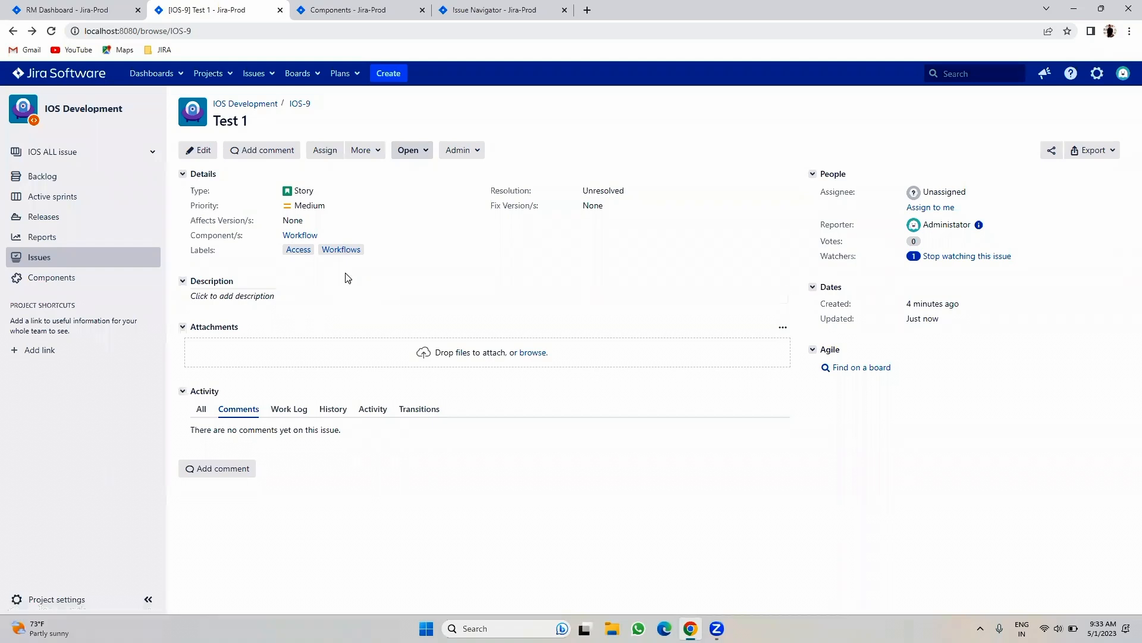
click(372, 250)
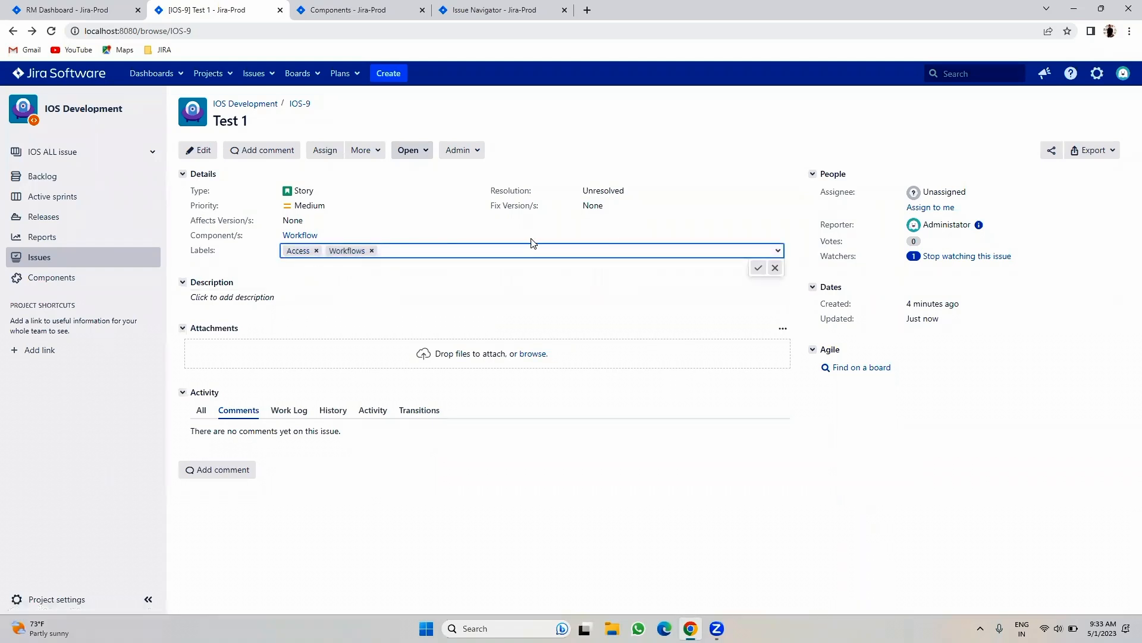
click(778, 250)
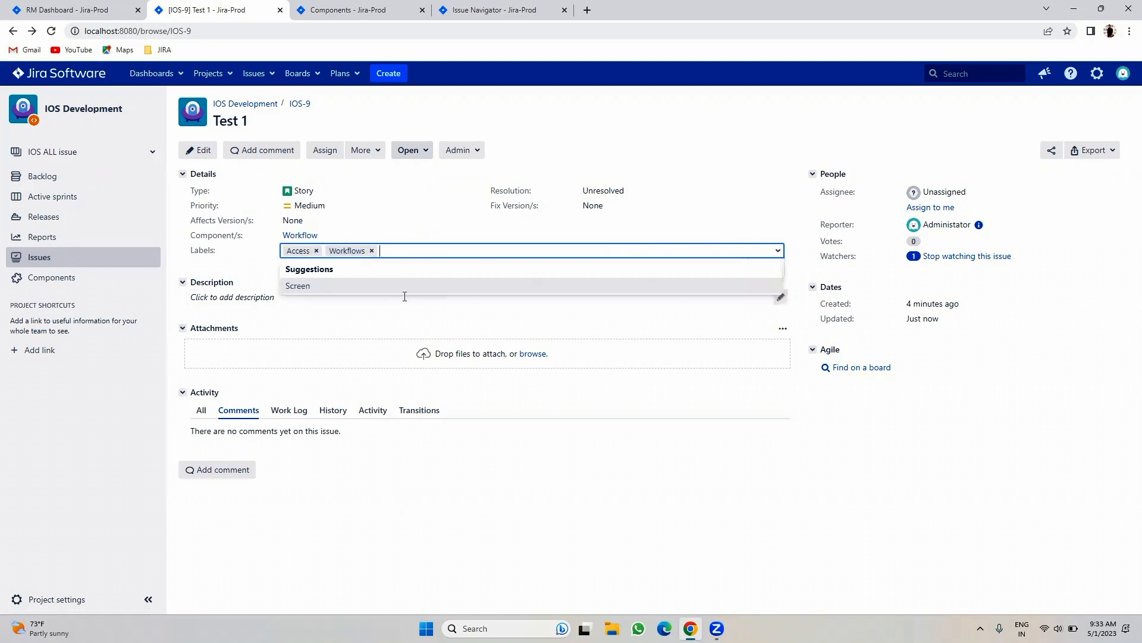
click(306, 321)
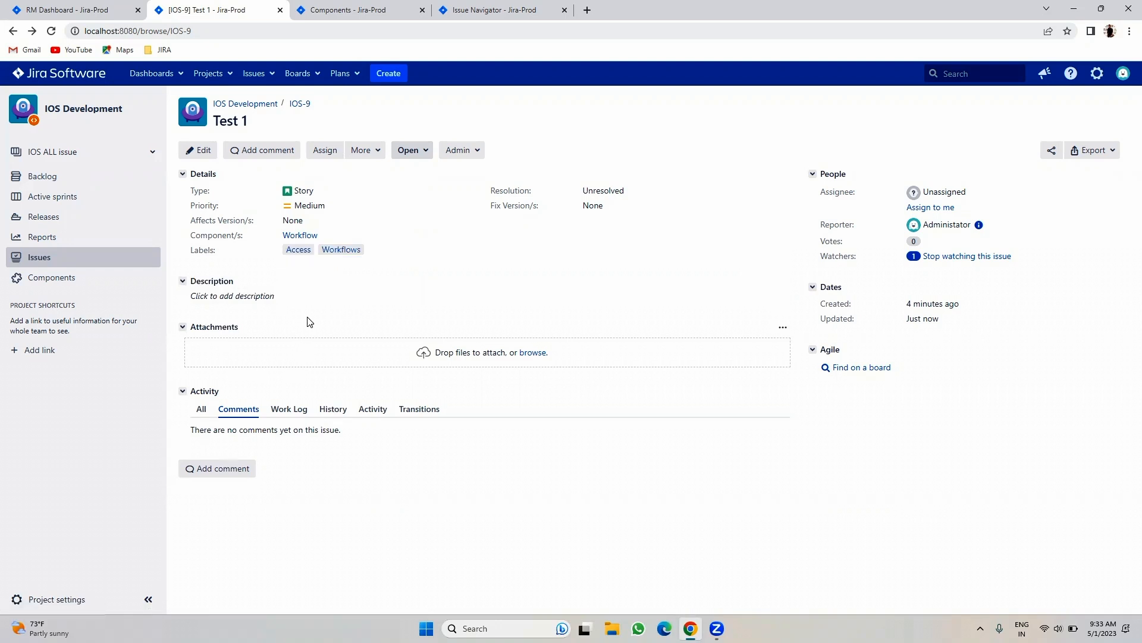
- Load IOS-10 through the address bar and remove its Screen label, keeping only Workflows
double_click(189, 31)
text(10)
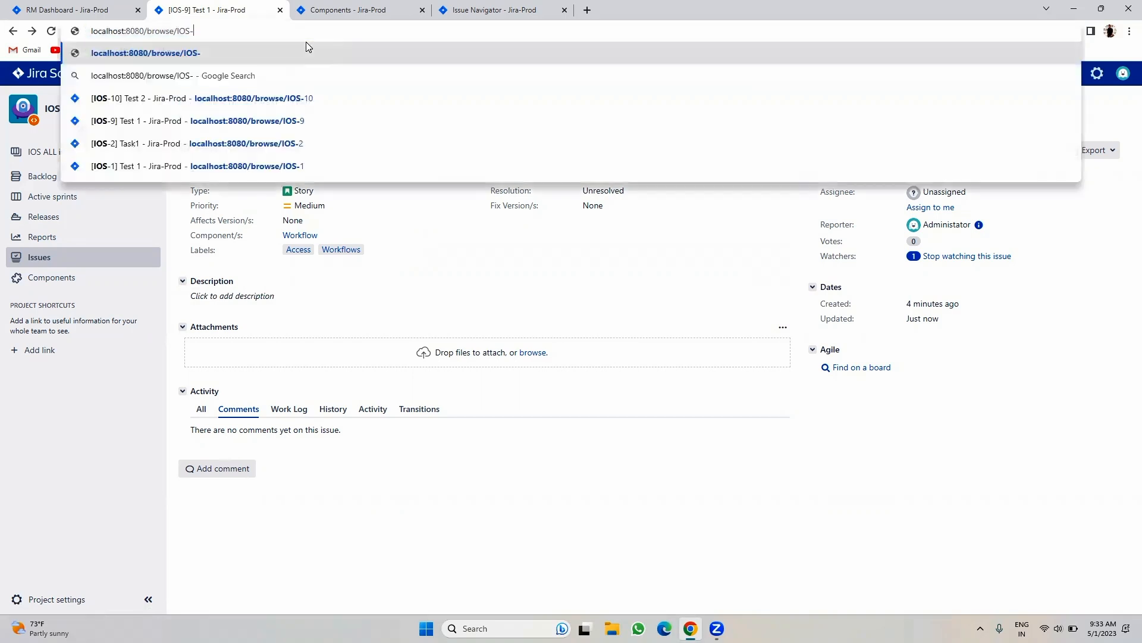
key(Return)
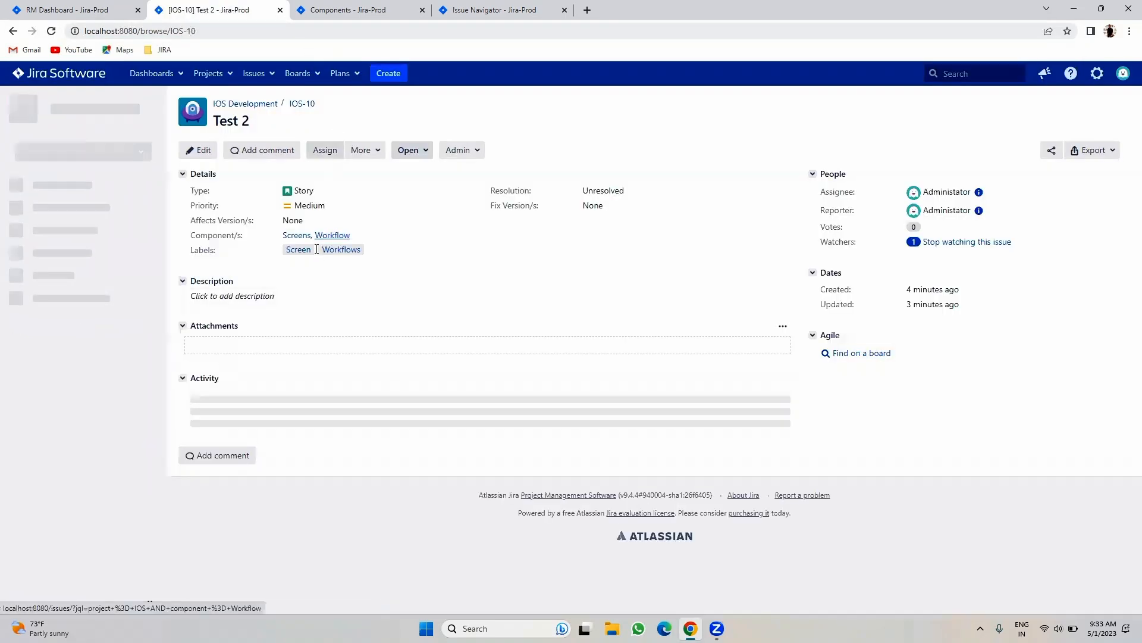
click(373, 250)
click(317, 250)
click(759, 268)
- Reopen IOS-10's label editor to review the suggested labels
click(342, 251)
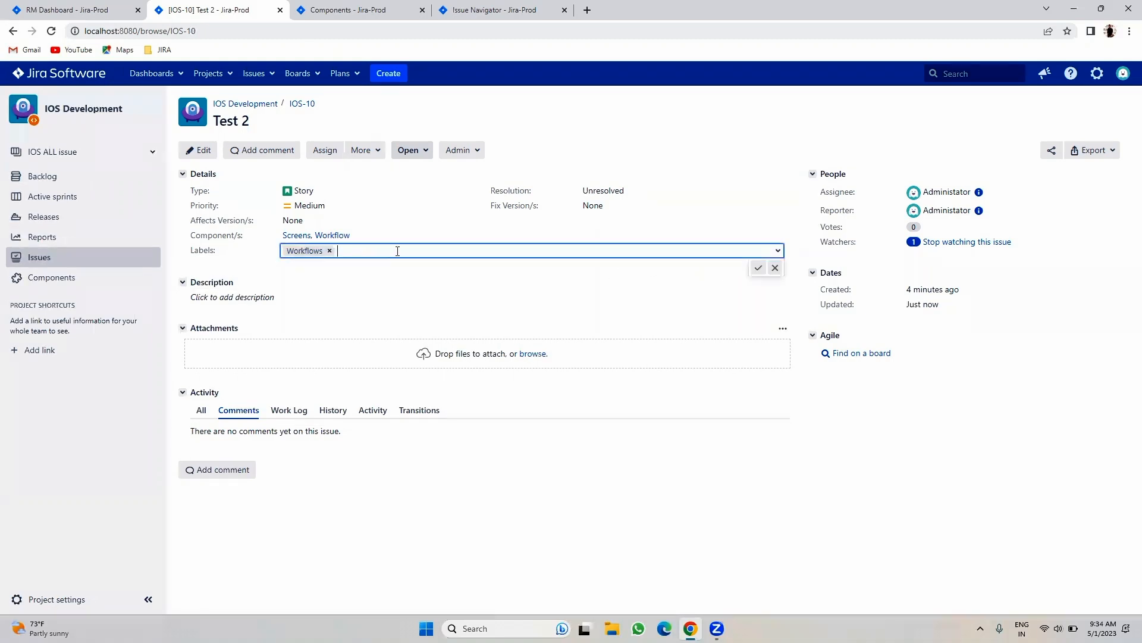
click(777, 253)
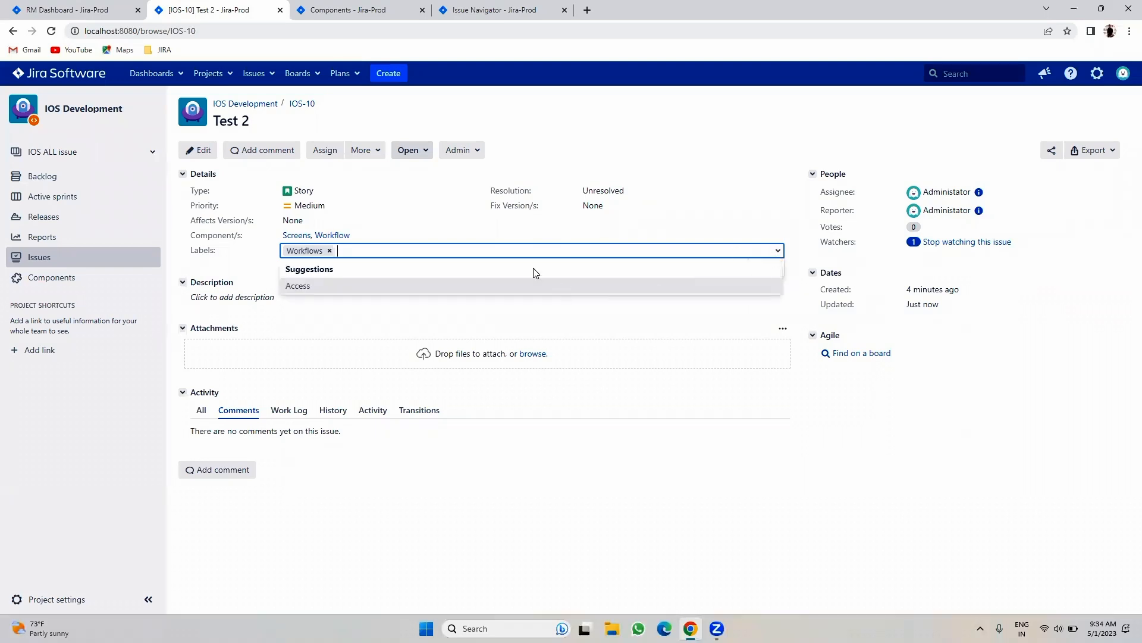
click(343, 327)
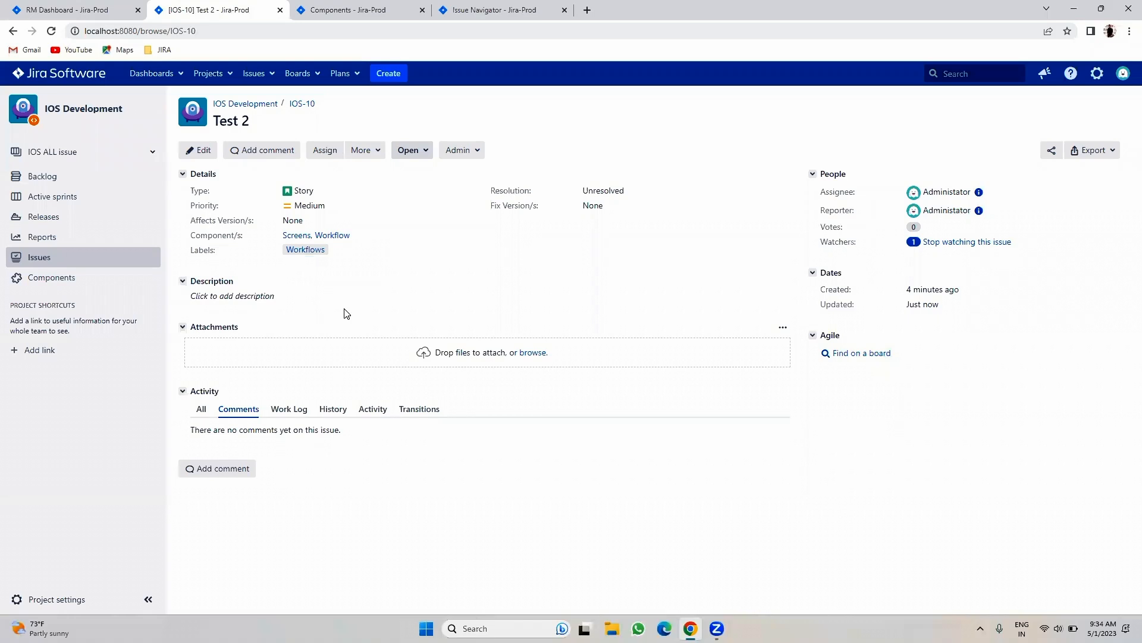
click(342, 249)
click(778, 252)
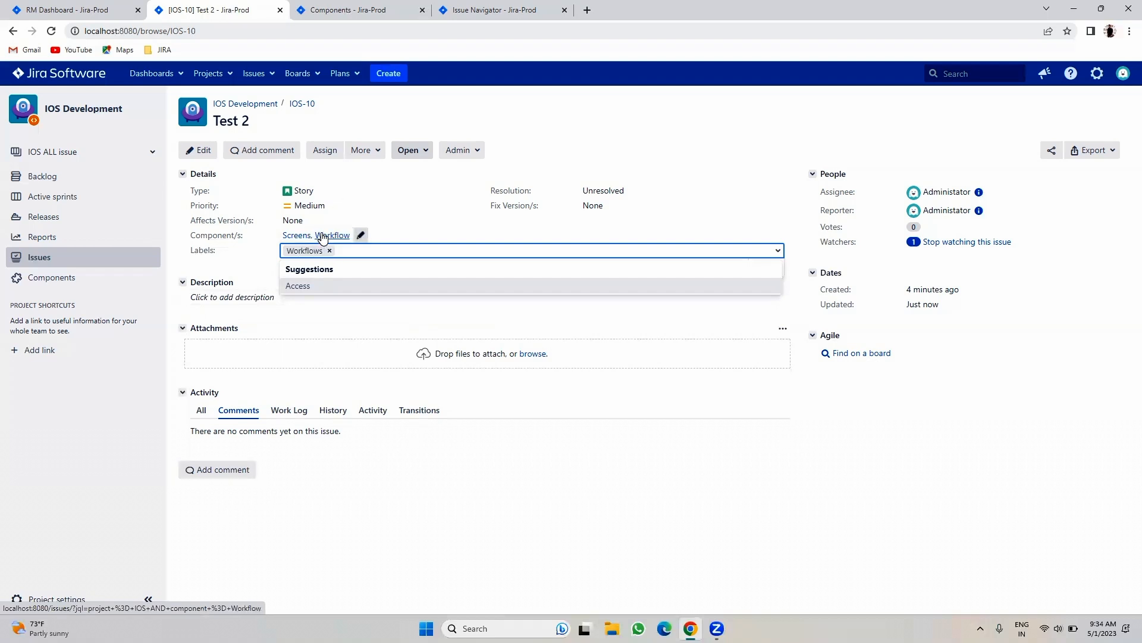
click(390, 8)
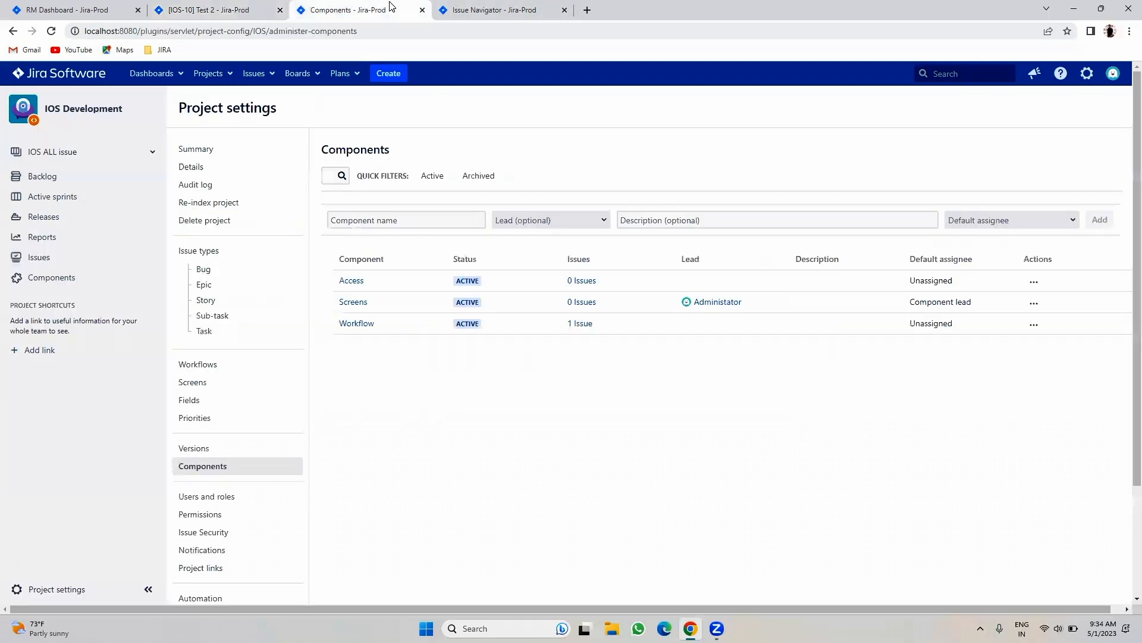
click(1032, 325)
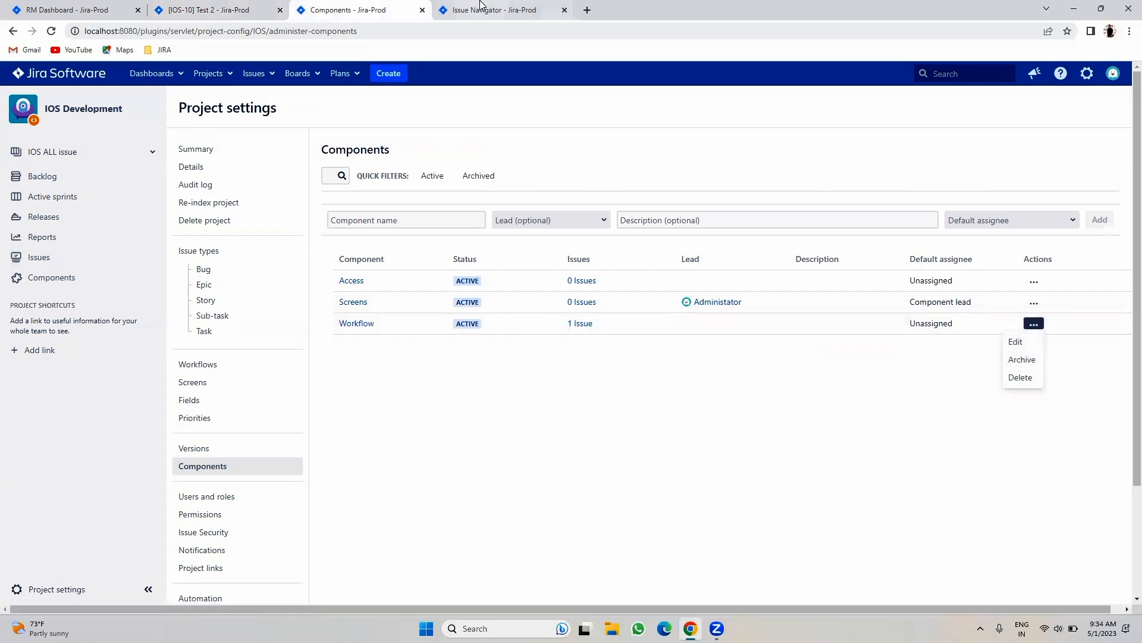
click(459, 10)
click(224, 8)
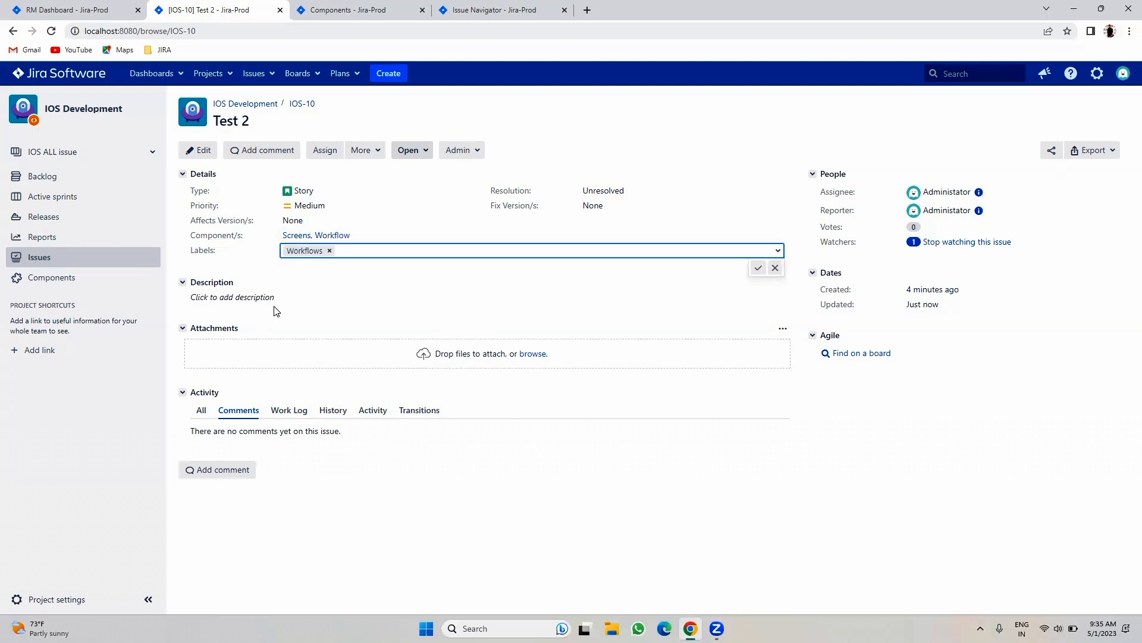
click(318, 283)
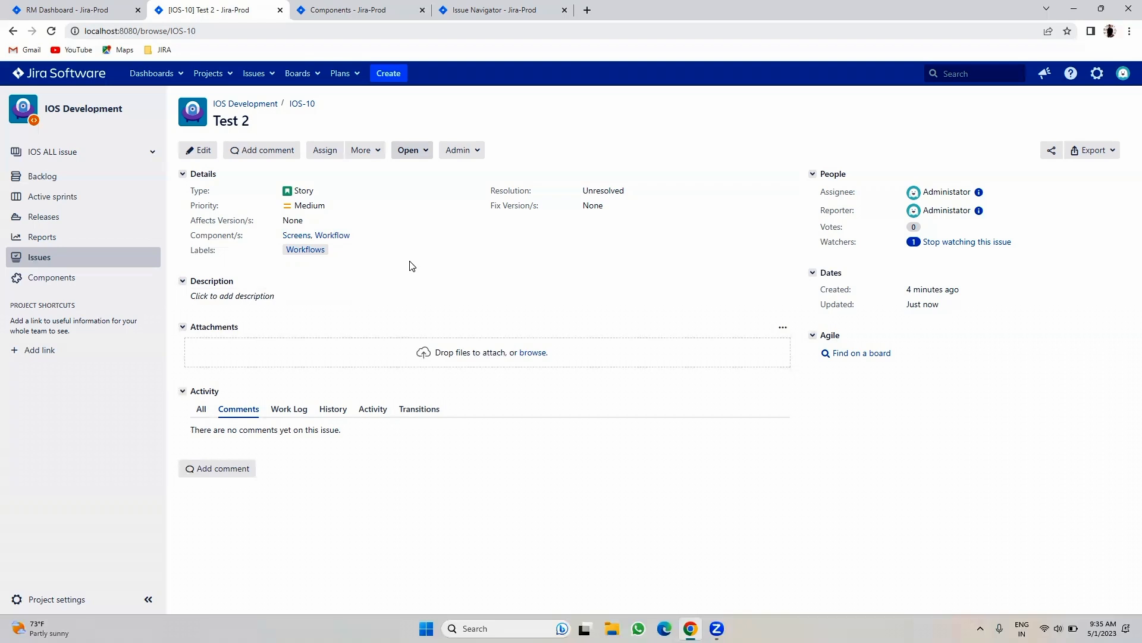
- Discard the unsaved Epic issue draft and leave IOS-10's description unchanged
click(385, 72)
click(504, 231)
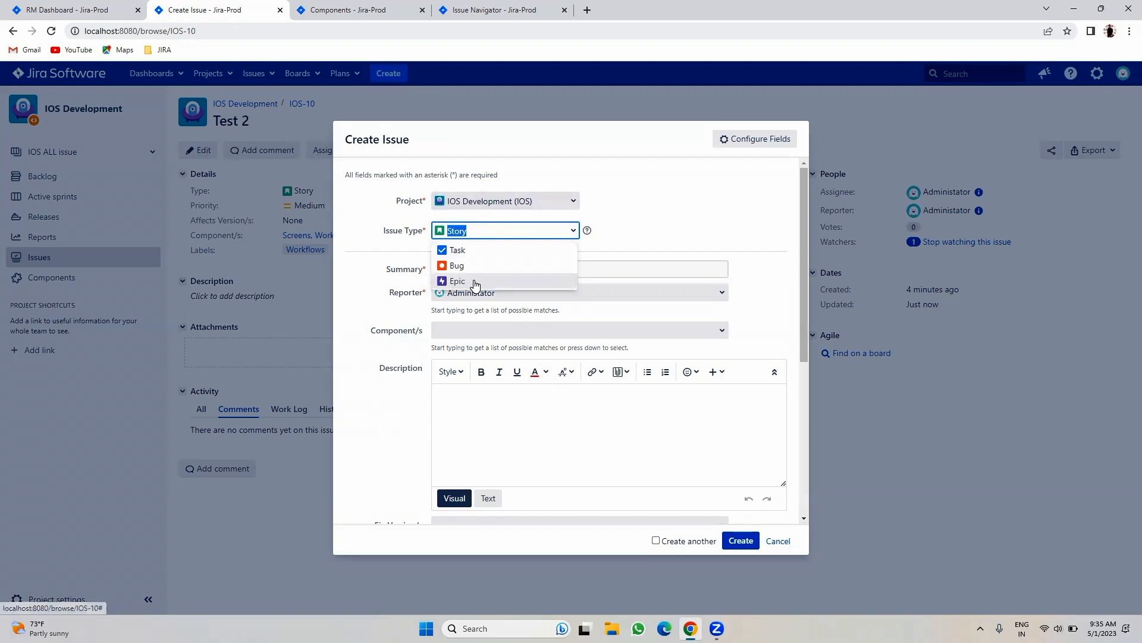
click(474, 286)
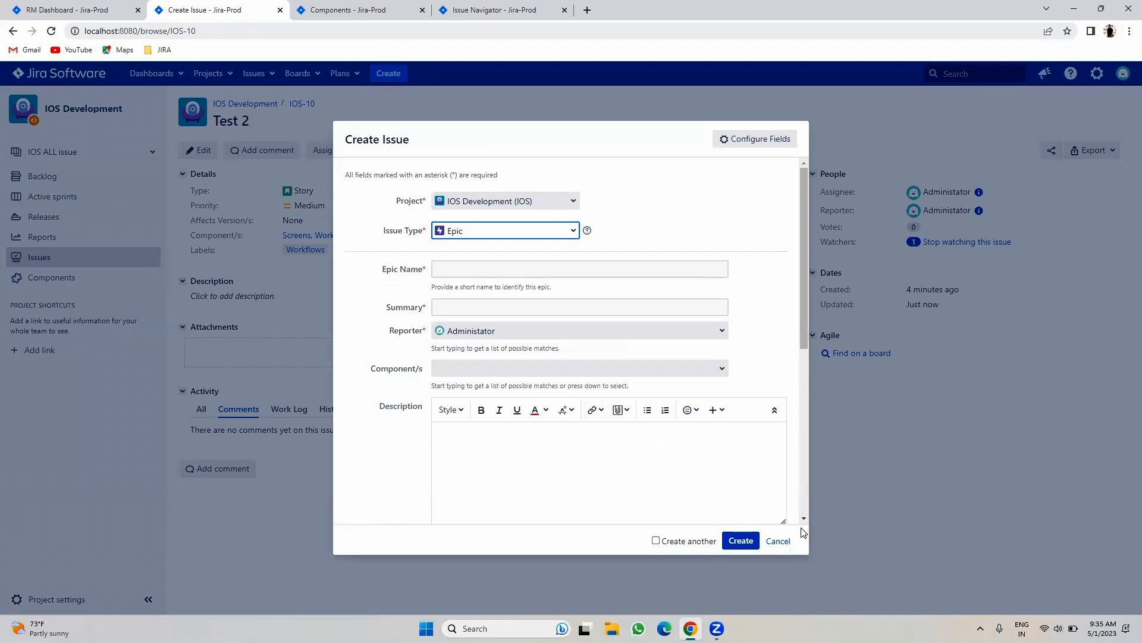
click(776, 541)
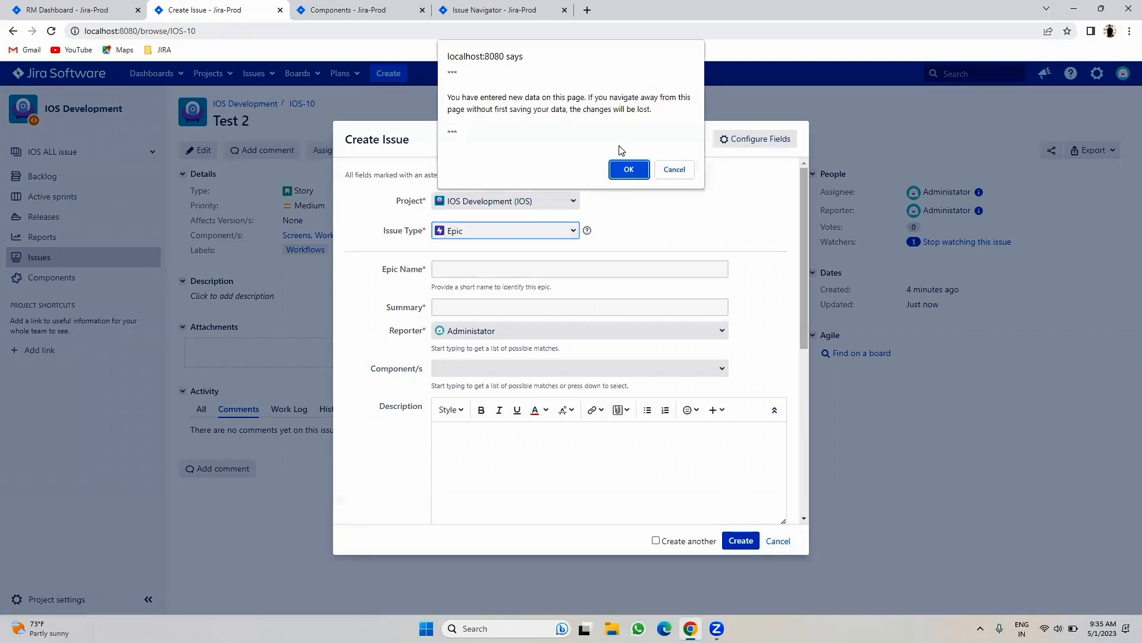
click(617, 169)
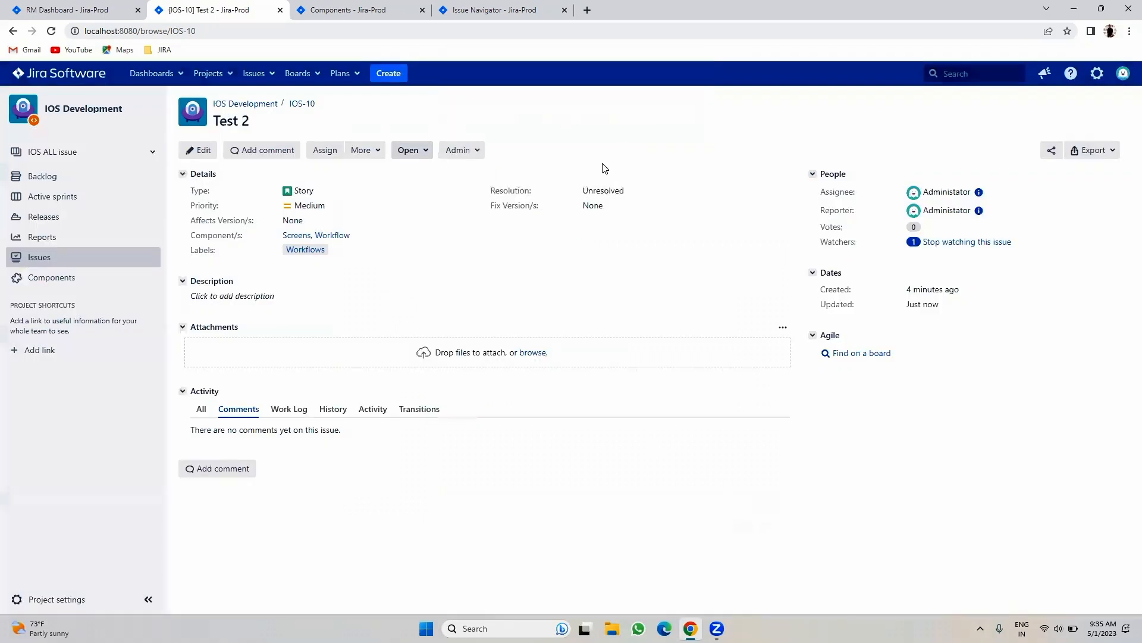
click(391, 296)
click(860, 447)
- Start a new IOS Development issue of type Task, then view the component = Workflow search results
click(389, 73)
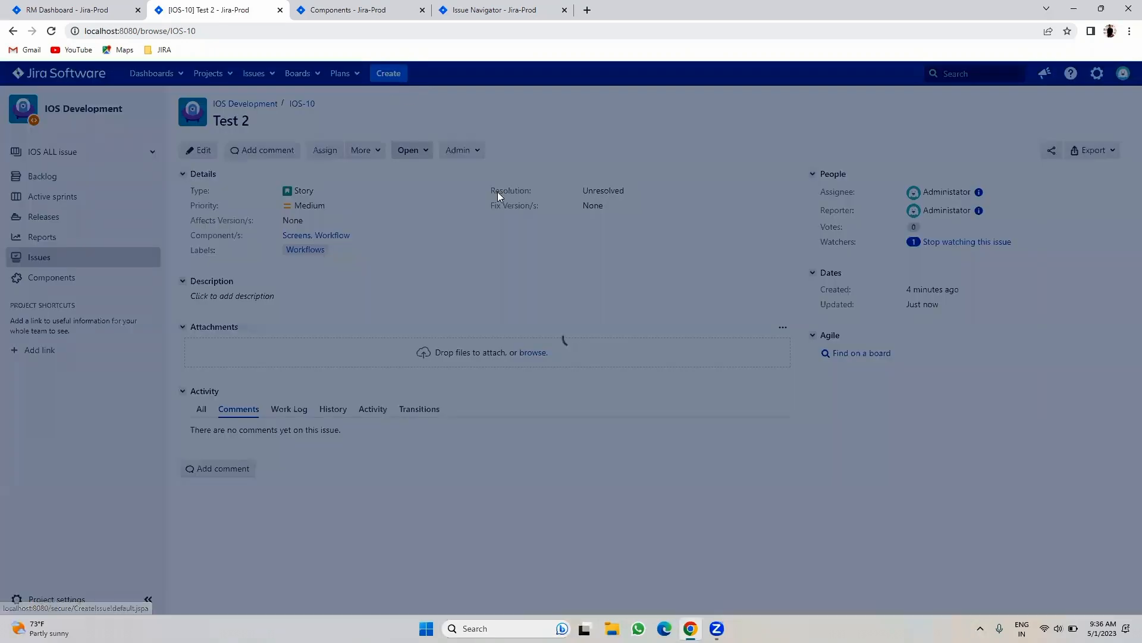
click(470, 231)
click(476, 249)
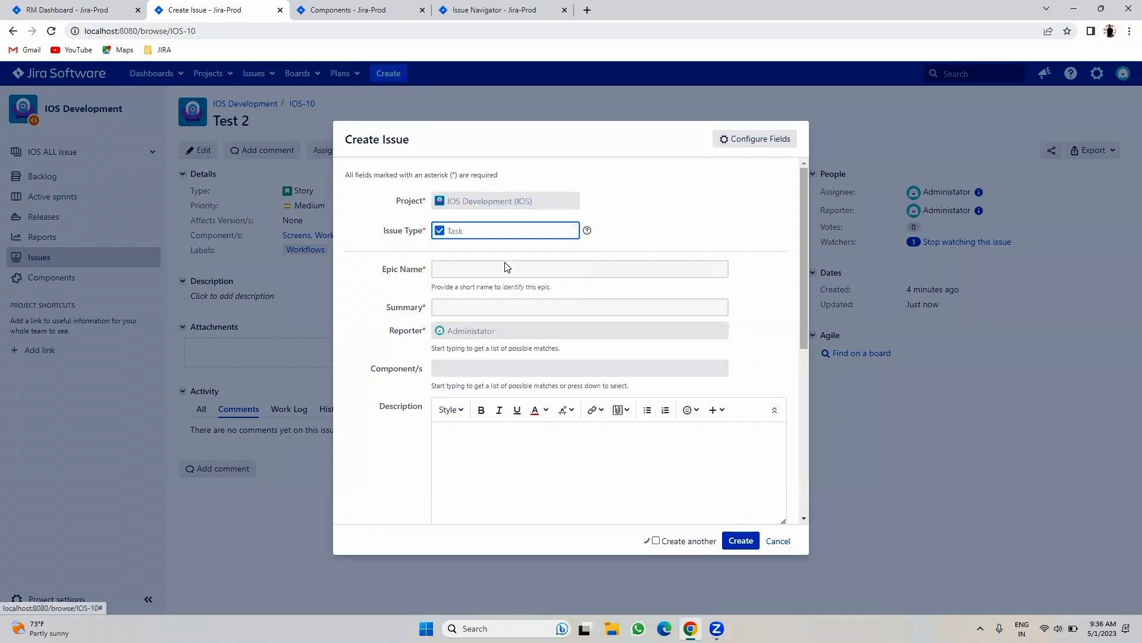
click(472, 269)
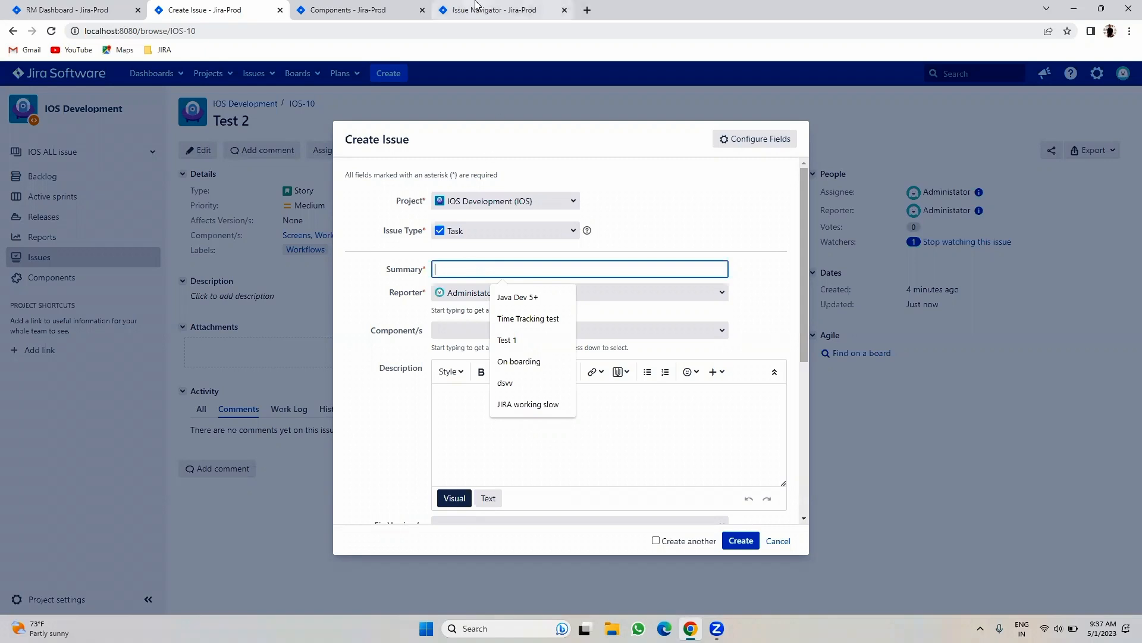
click(524, 10)
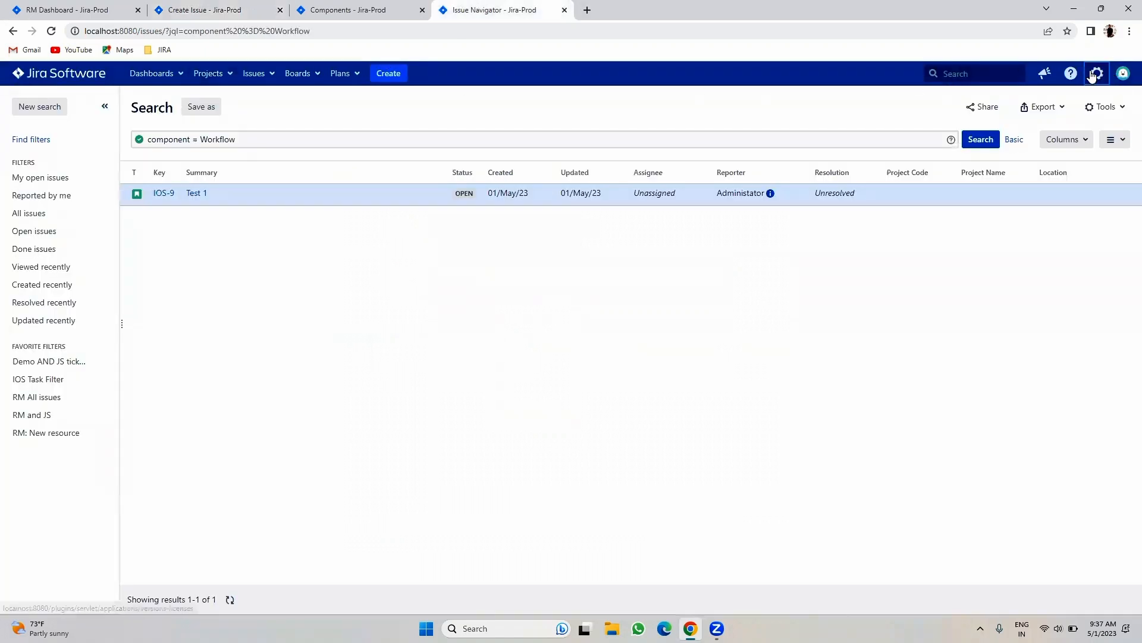
- Open the Sub-tasks issue type settings in Jira administration after confirming the admin password
click(1097, 73)
click(1050, 155)
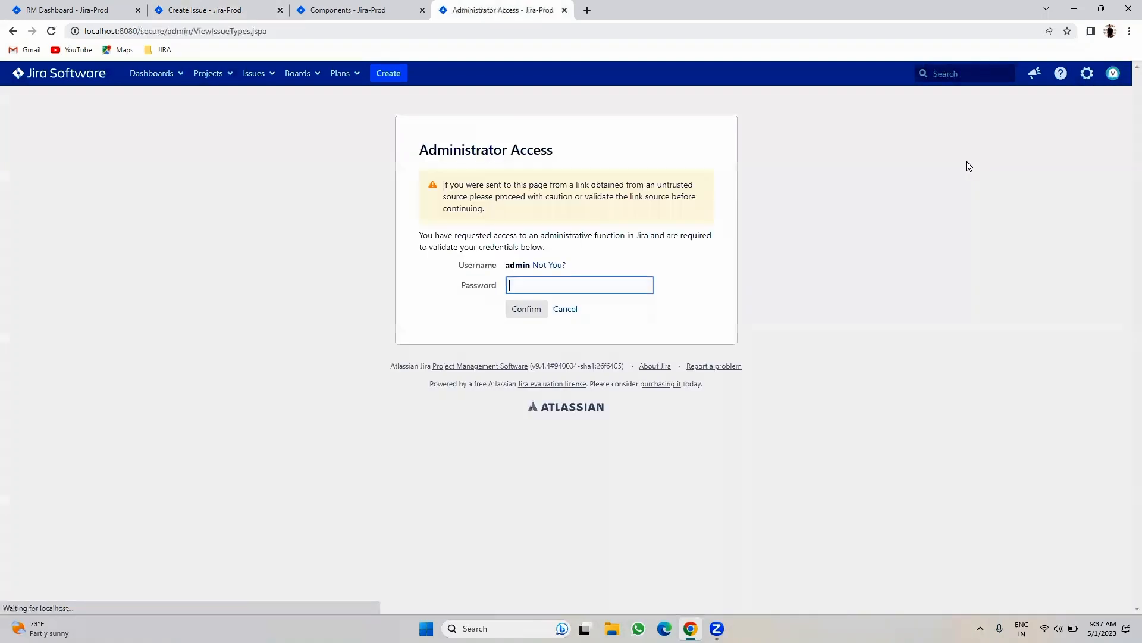
click(598, 287)
click(596, 314)
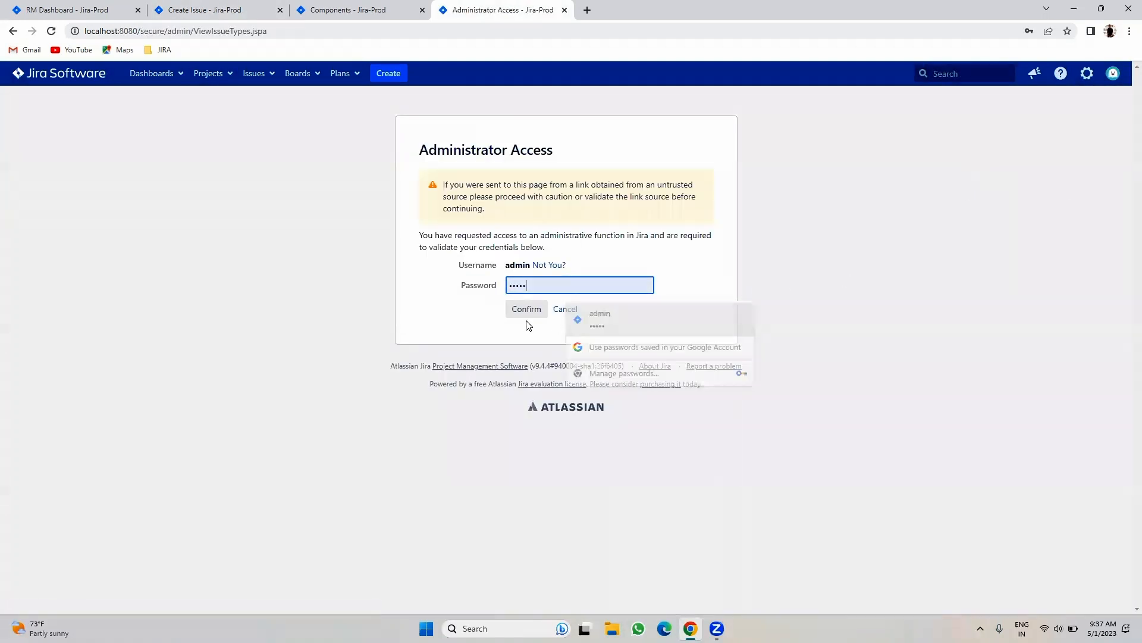
click(519, 315)
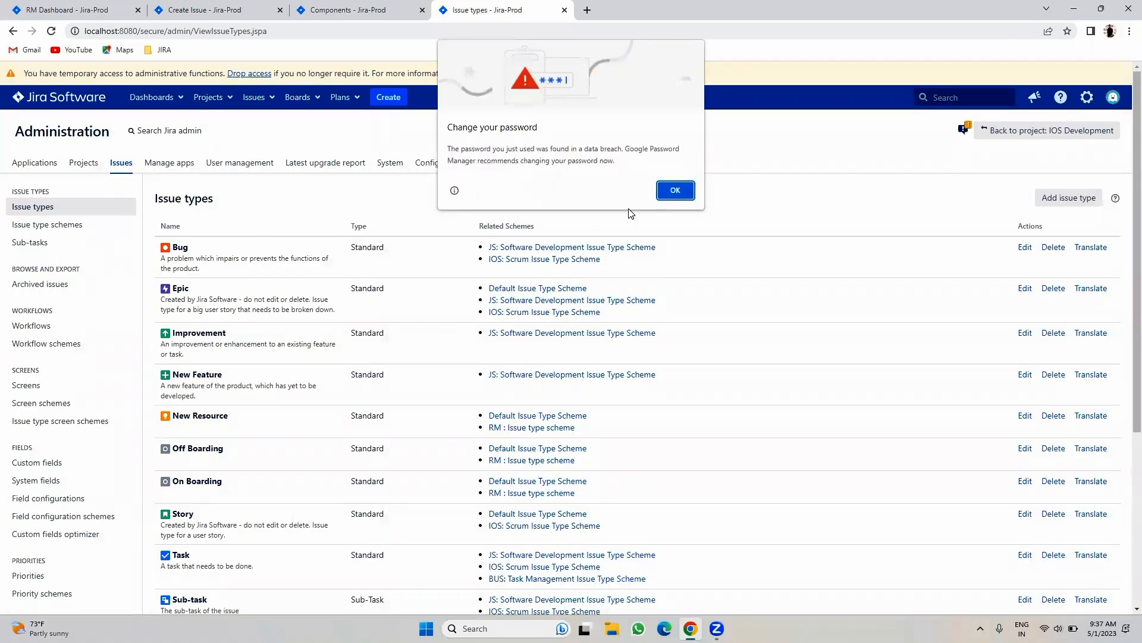
click(676, 190)
click(77, 250)
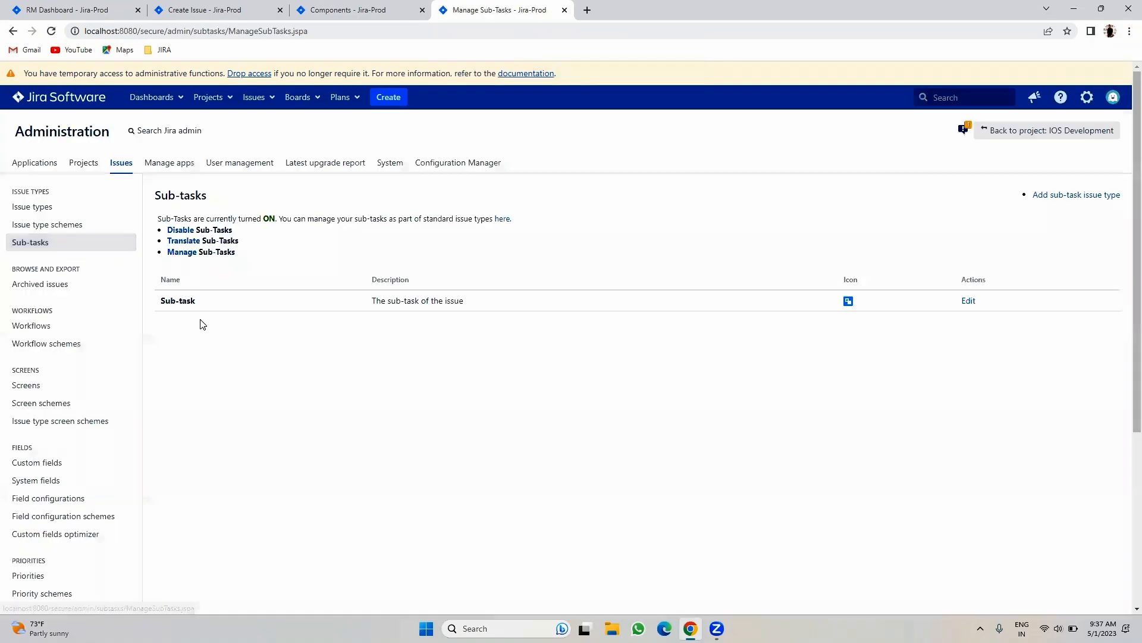
drag(199, 301, 167, 299)
click(314, 381)
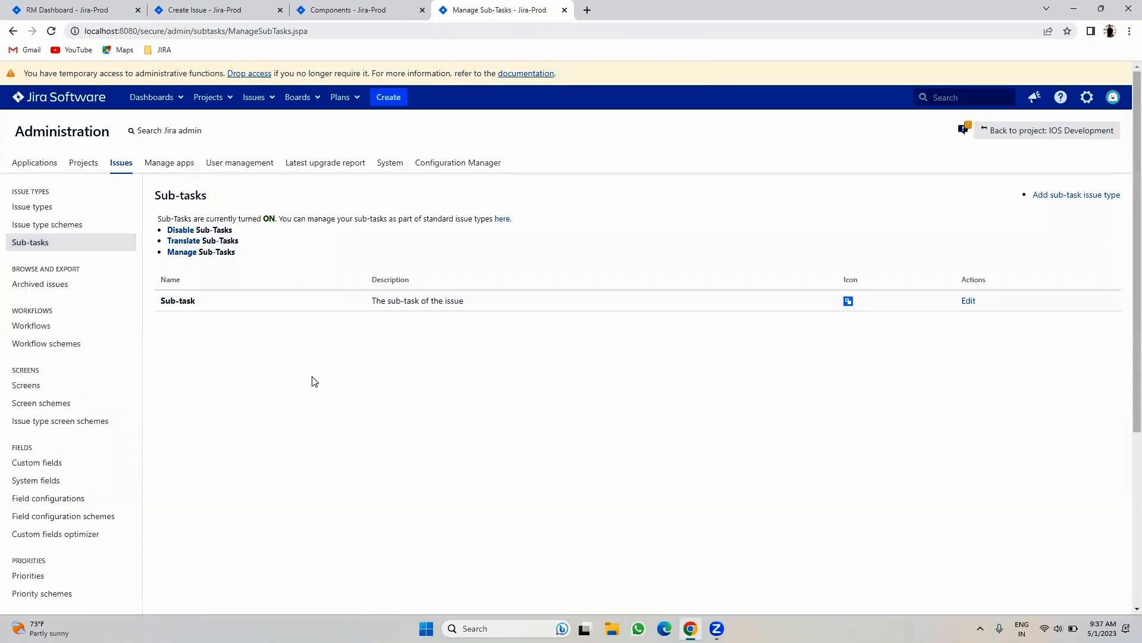
- Cancel the unfinished Task draft and confirm discarding it
click(206, 8)
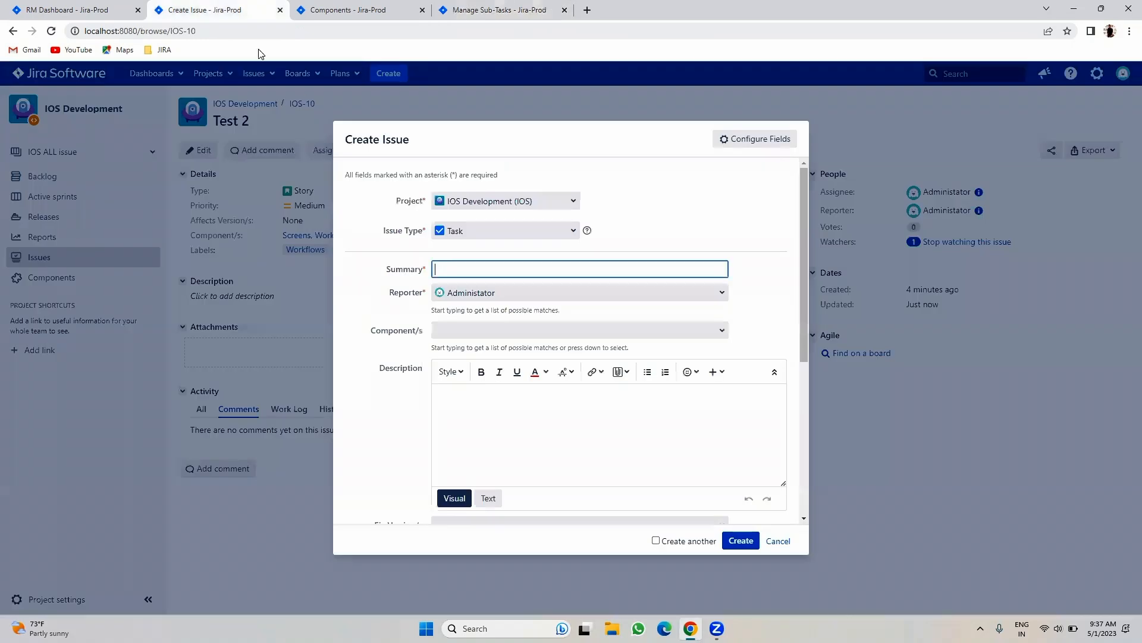
click(780, 541)
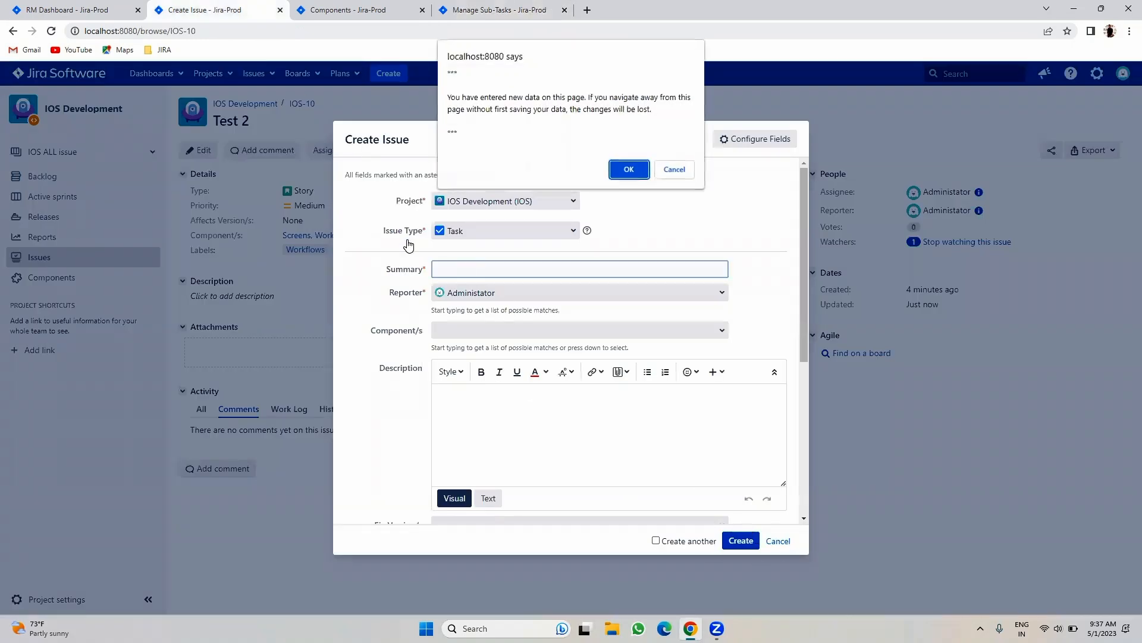
click(612, 172)
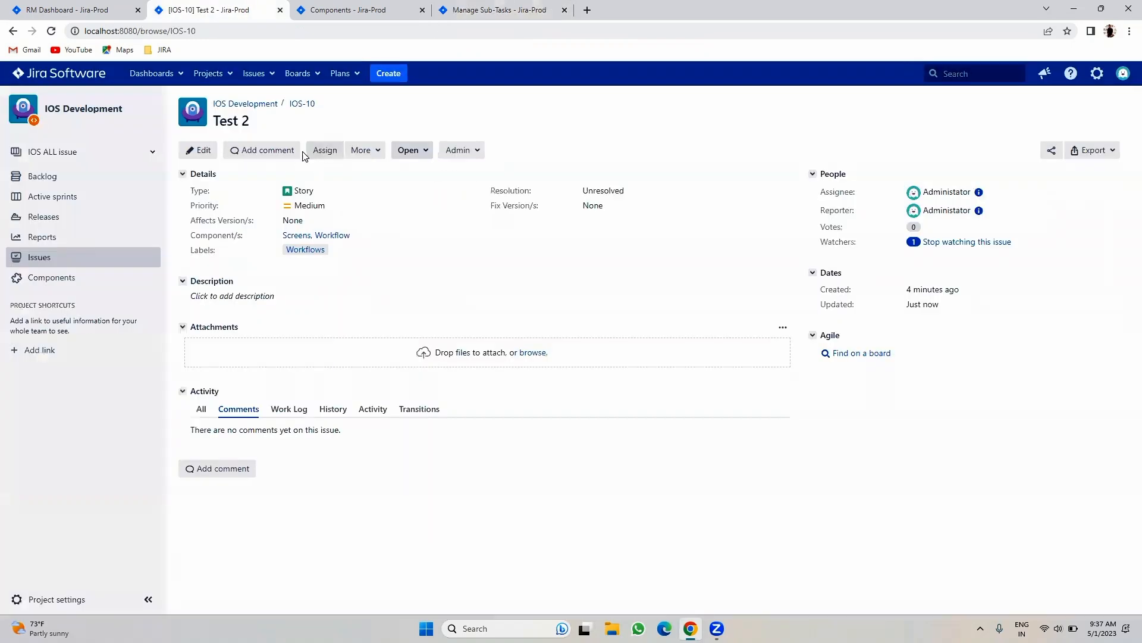
- Start a new issue with a summary asking to complete the new joiner's joining formalities
click(364, 149)
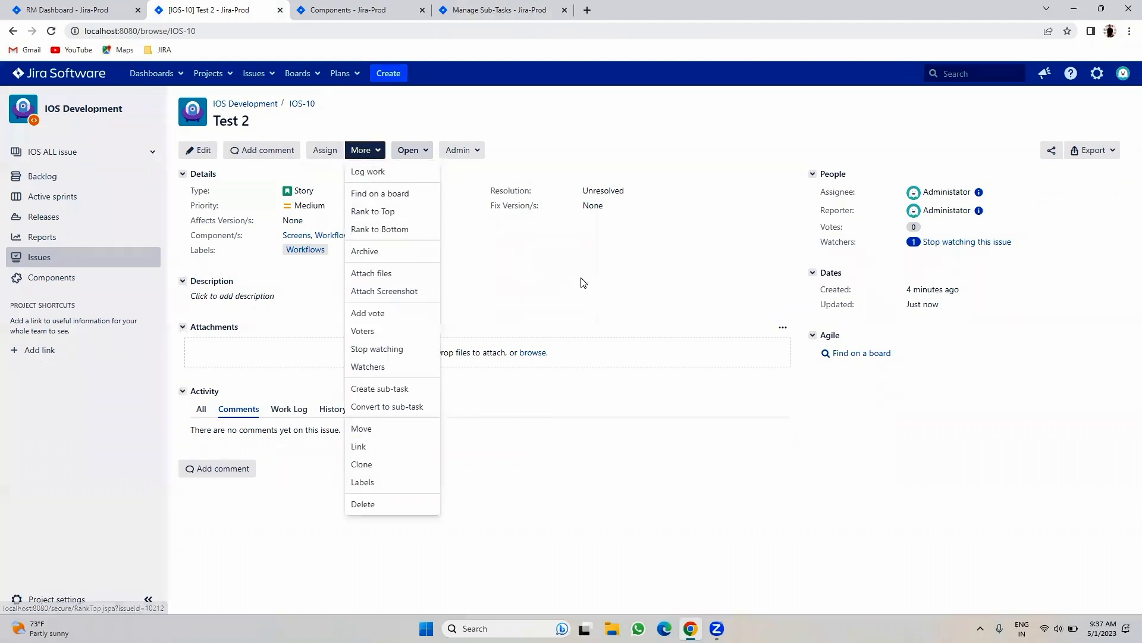
click(443, 225)
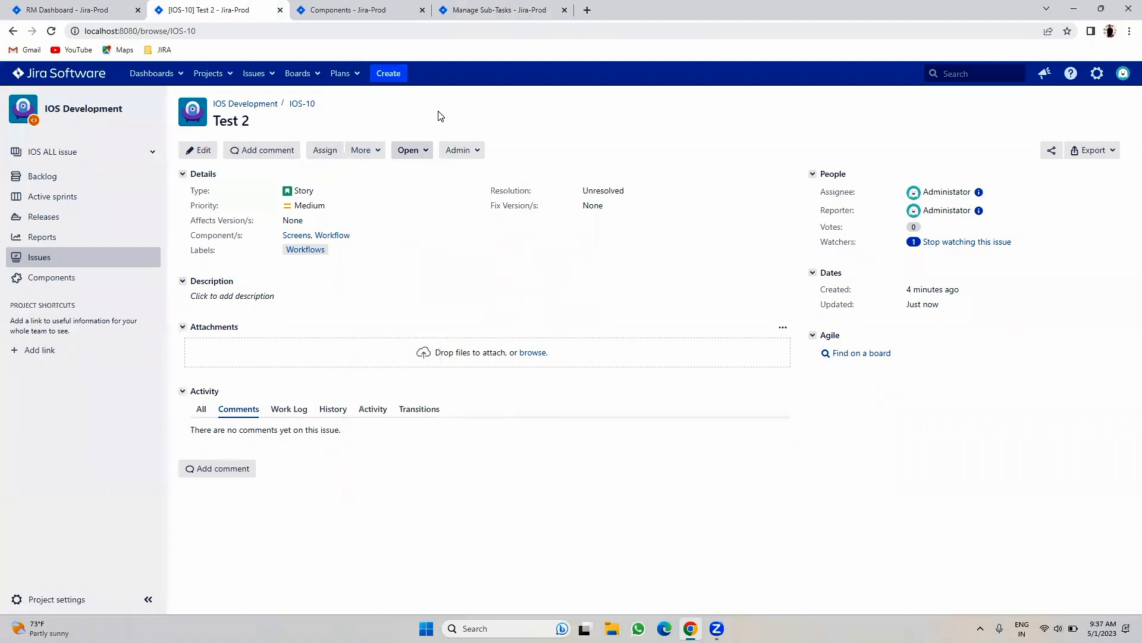
click(393, 76)
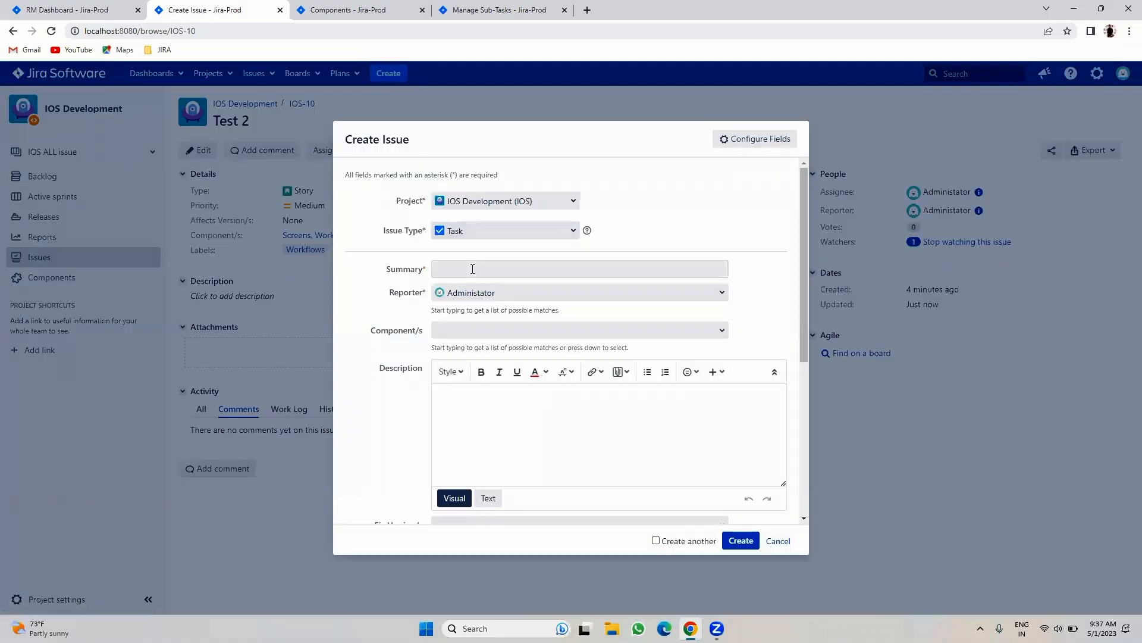
click(472, 269)
text(P)
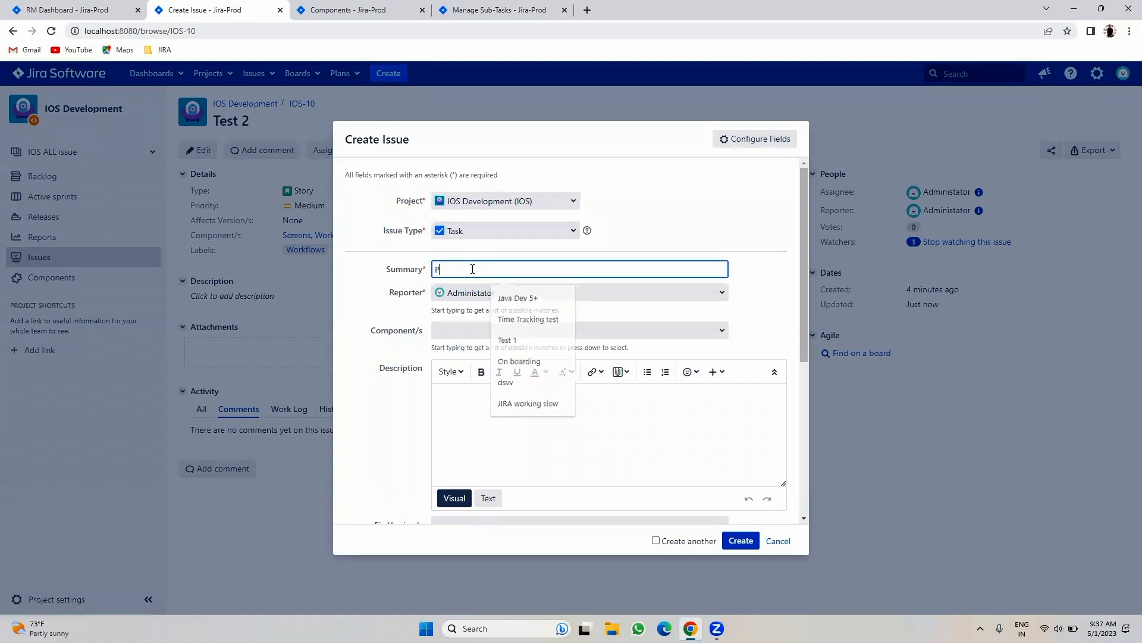
text(lease compl)
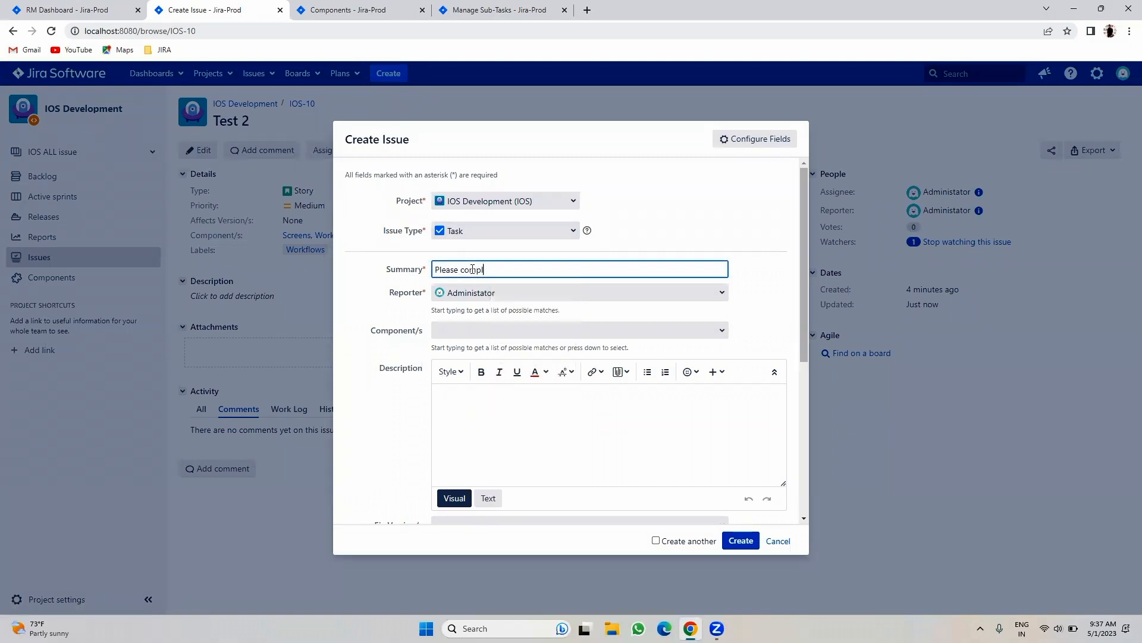
text(ete Nagaraju Jon)
key(BackSpace)
text(ining formalities)
- Fix the summary's misspelled word using the spelling suggestion and create the Task
right_click(502, 269)
click(522, 283)
scroll(567, 345, down, 3)
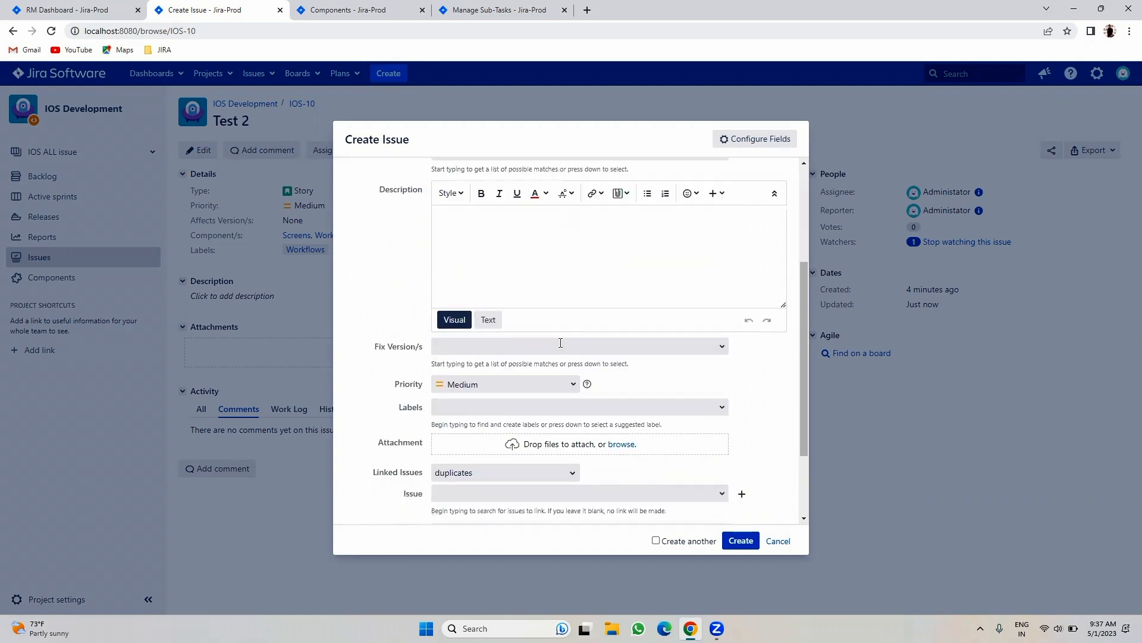
scroll(566, 345, down, 2)
click(742, 541)
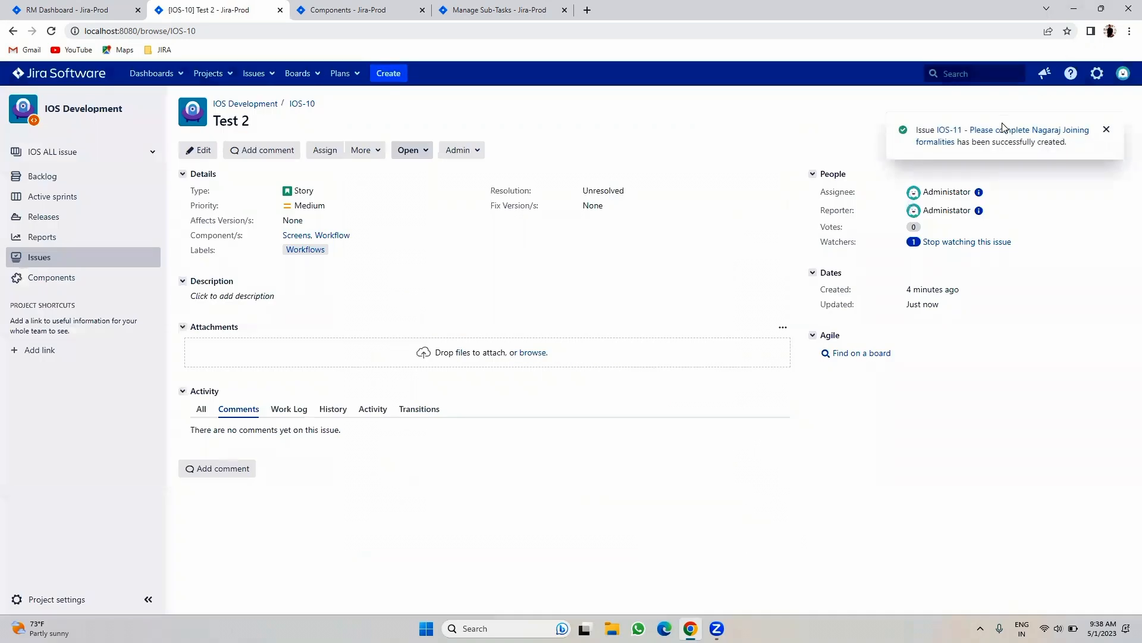
- Open IOS-11 from the success notification and replace Unassigned with the matching team member as assignee
click(987, 132)
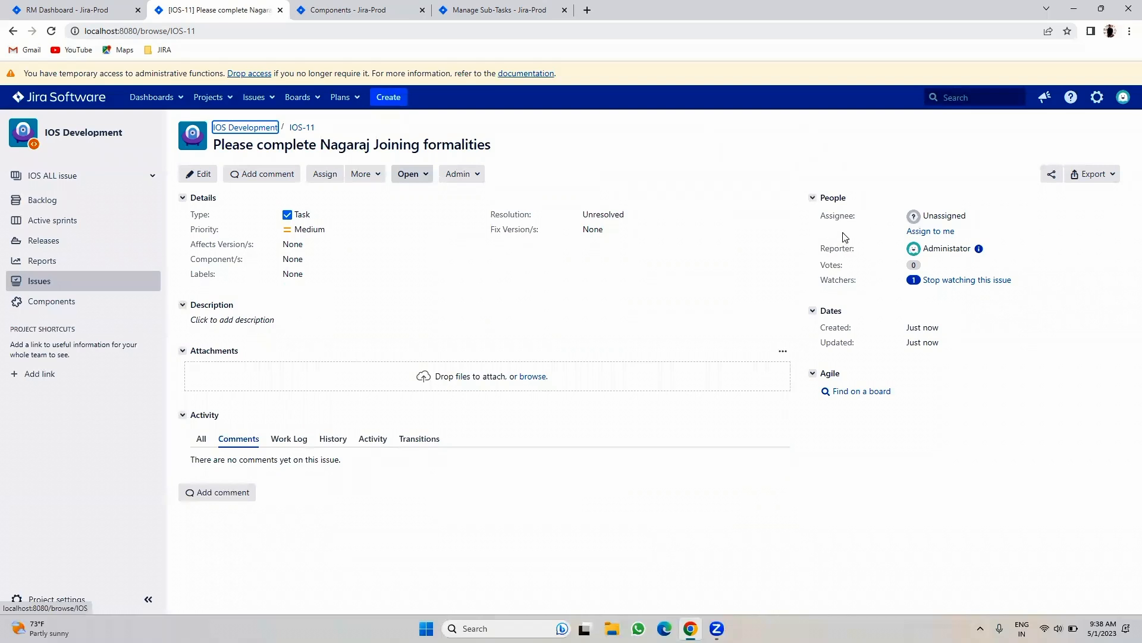
click(974, 216)
key(BackSpace)
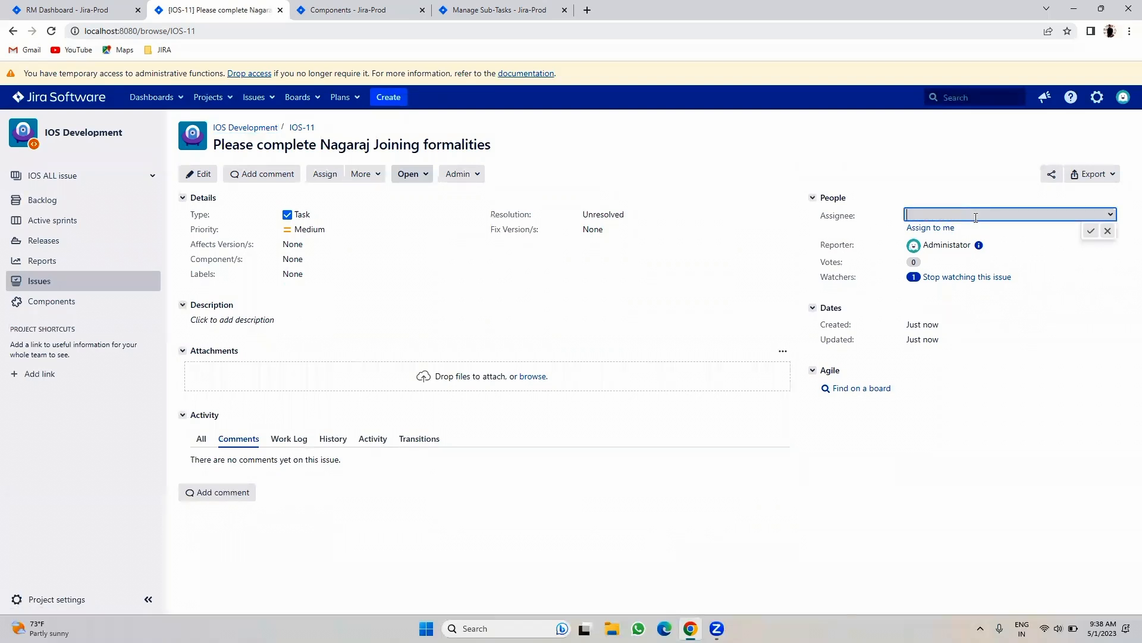
text(kuma)
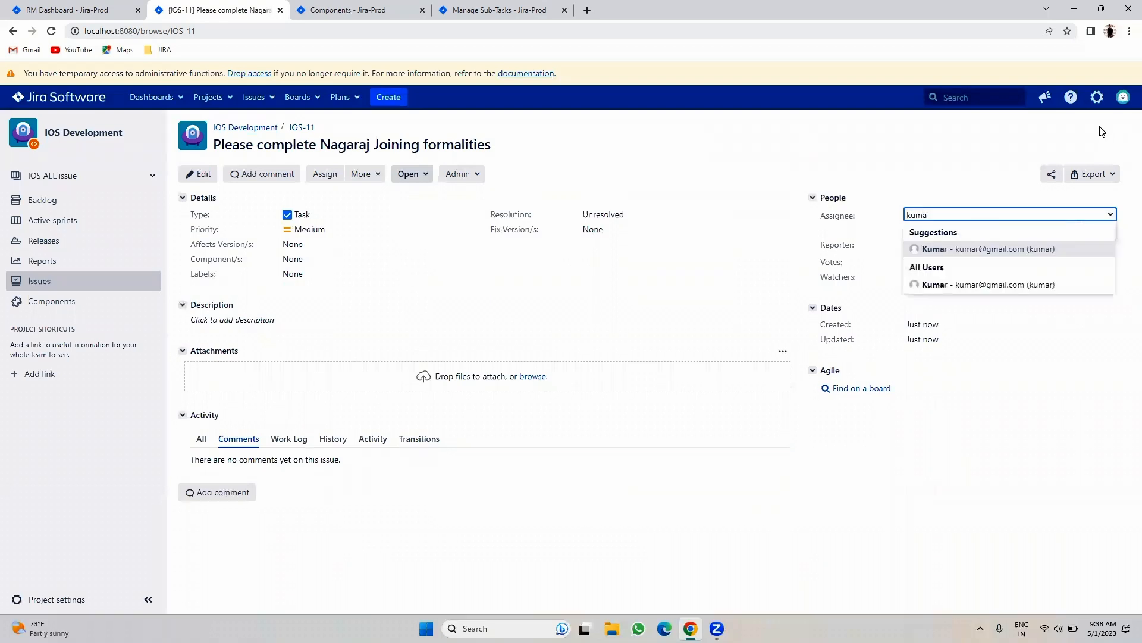
click(1056, 248)
click(1088, 231)
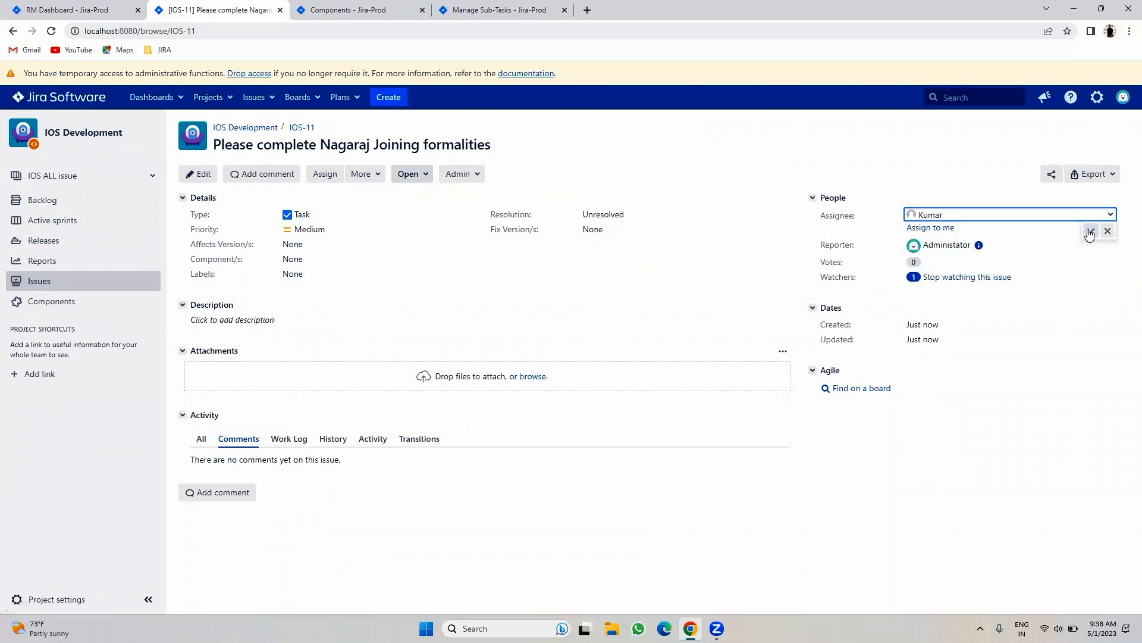
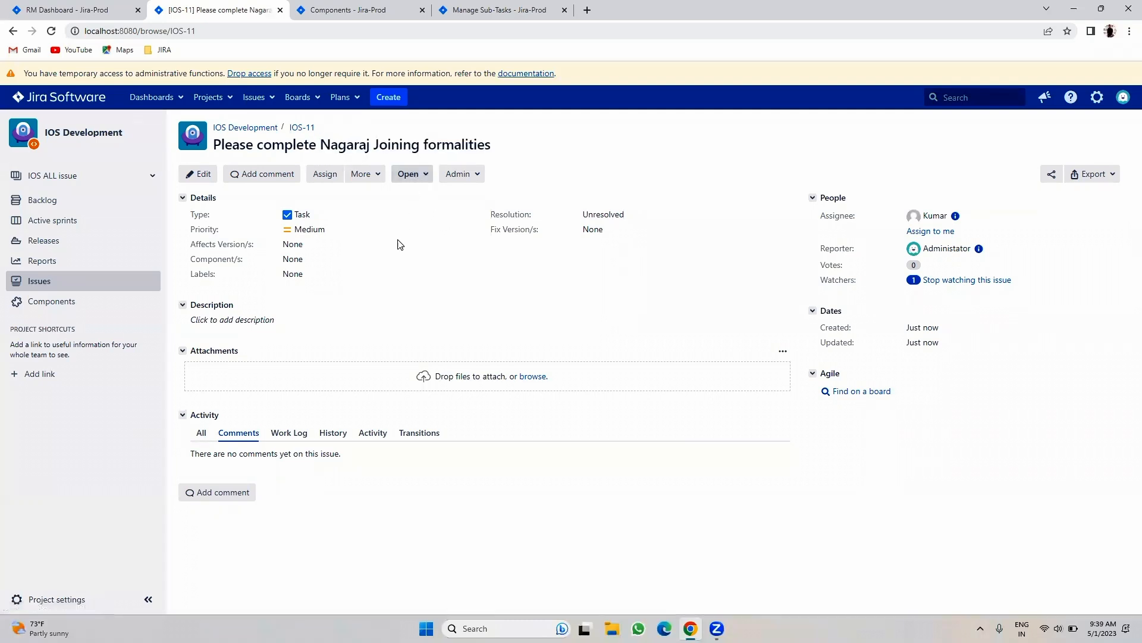
- Look over the project components and settings summary pages, then return to IOS-11
click(374, 175)
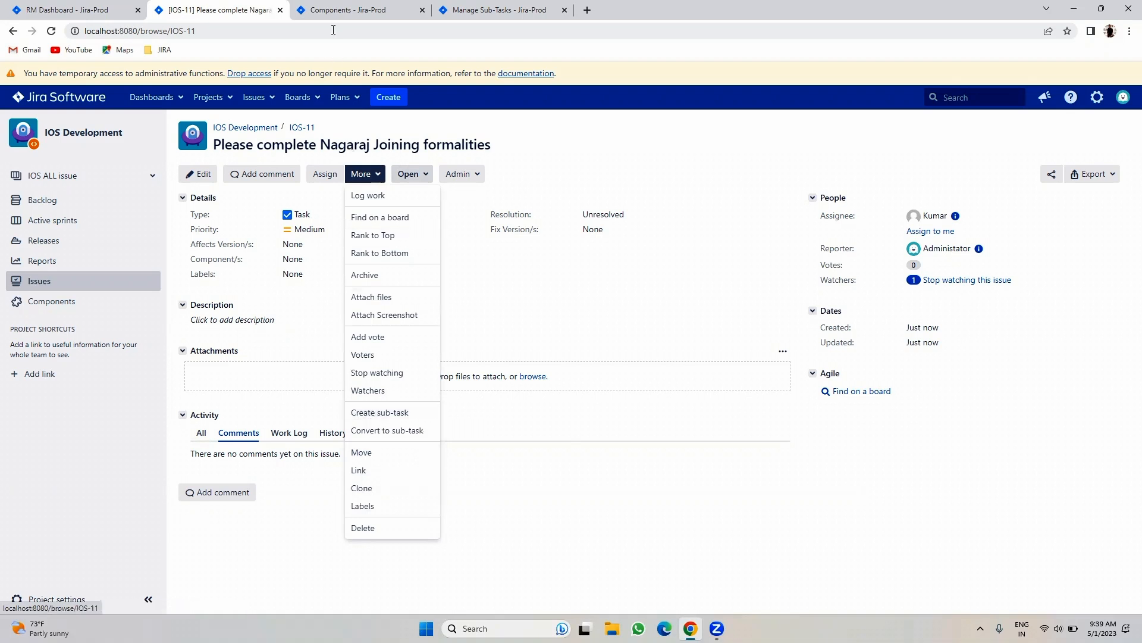
click(341, 10)
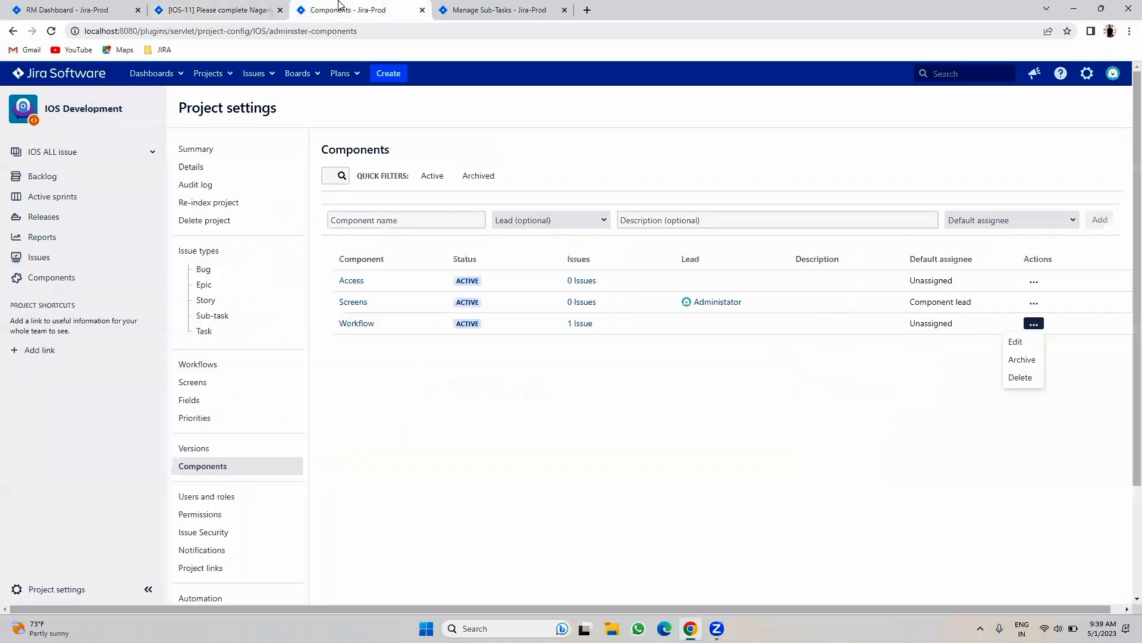
click(237, 159)
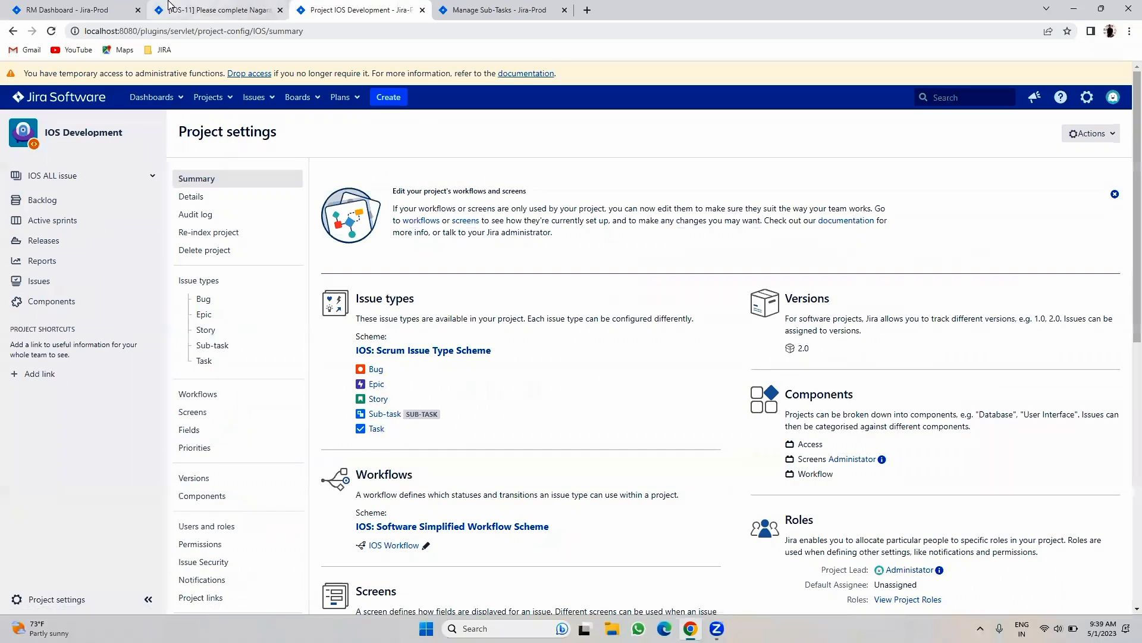
click(217, 10)
- Start a new issue, check the issue types, cancel it, and open IOS-11's More actions
click(390, 97)
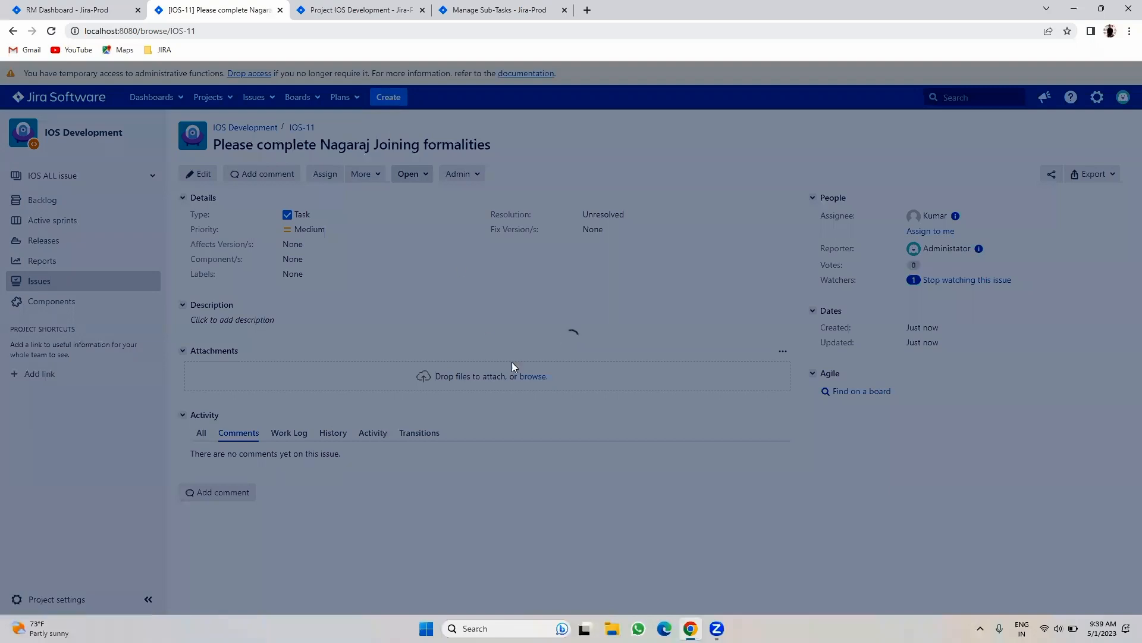
click(497, 232)
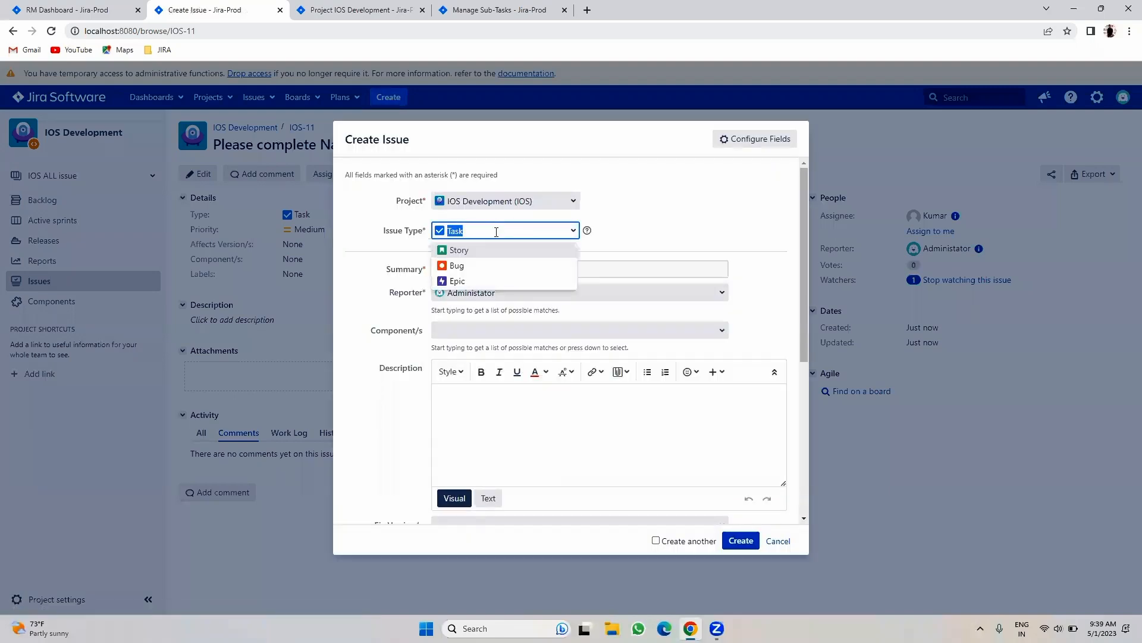
click(780, 541)
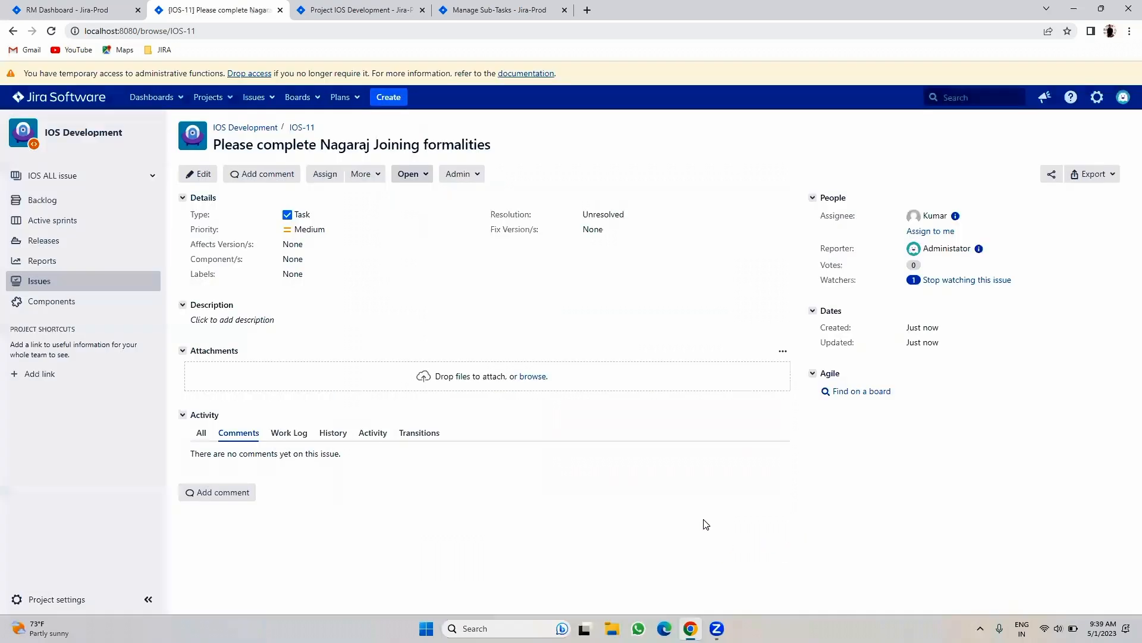
click(377, 179)
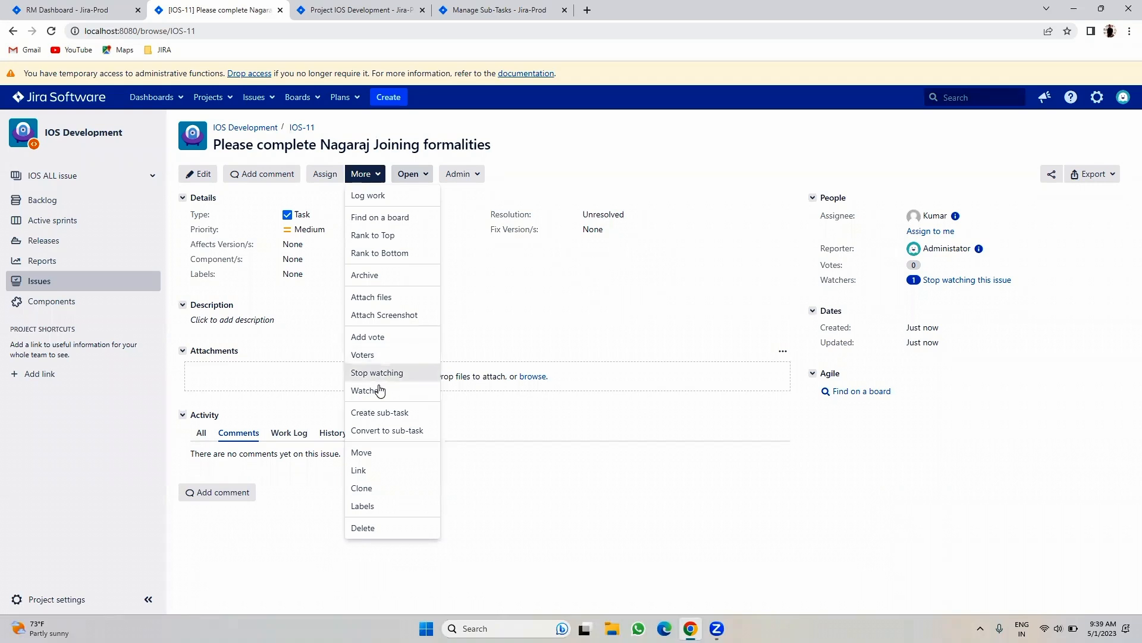
- Create sub-task 'Provide Email and Slack access' under IOS-11, assigned to a team member
click(364, 413)
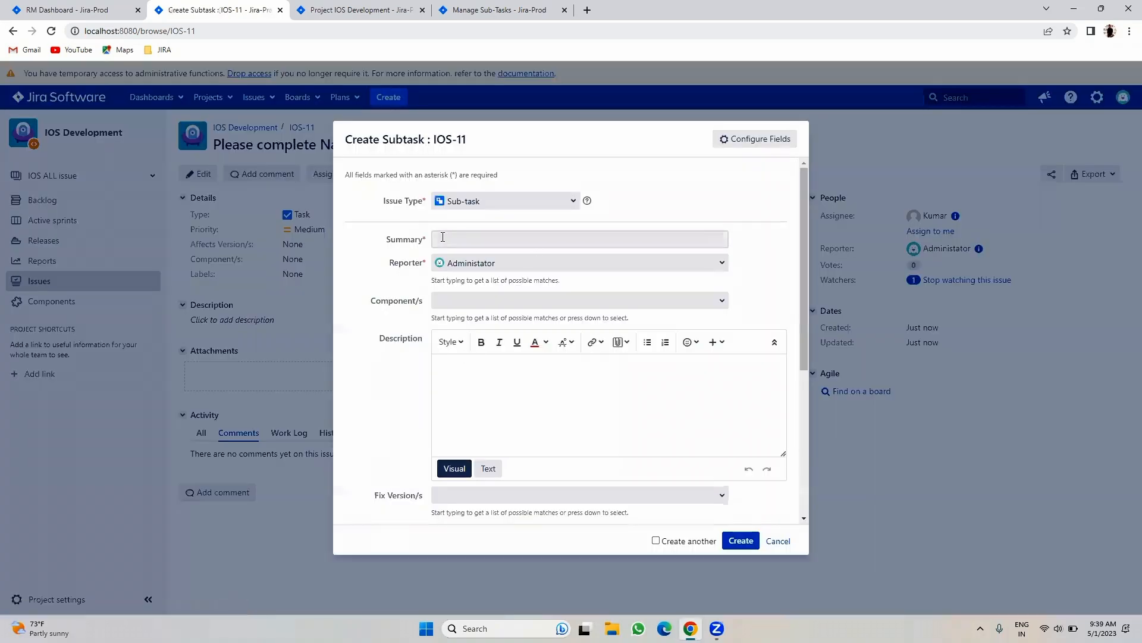
click(442, 237)
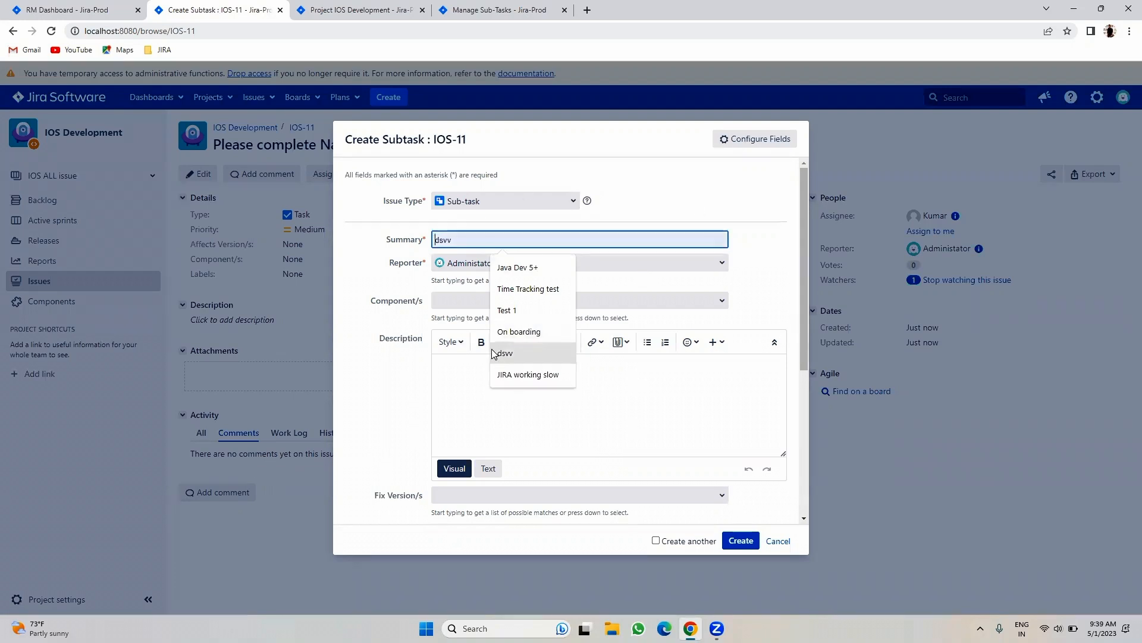
scroll(403, 397, down, 4)
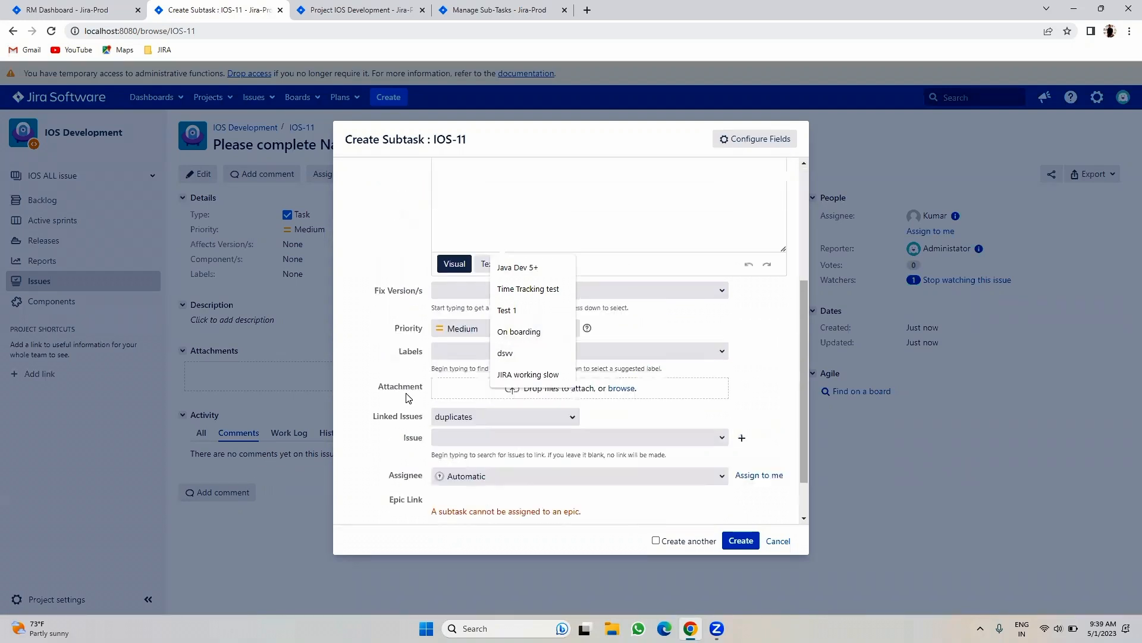
scroll(409, 398, up, 4)
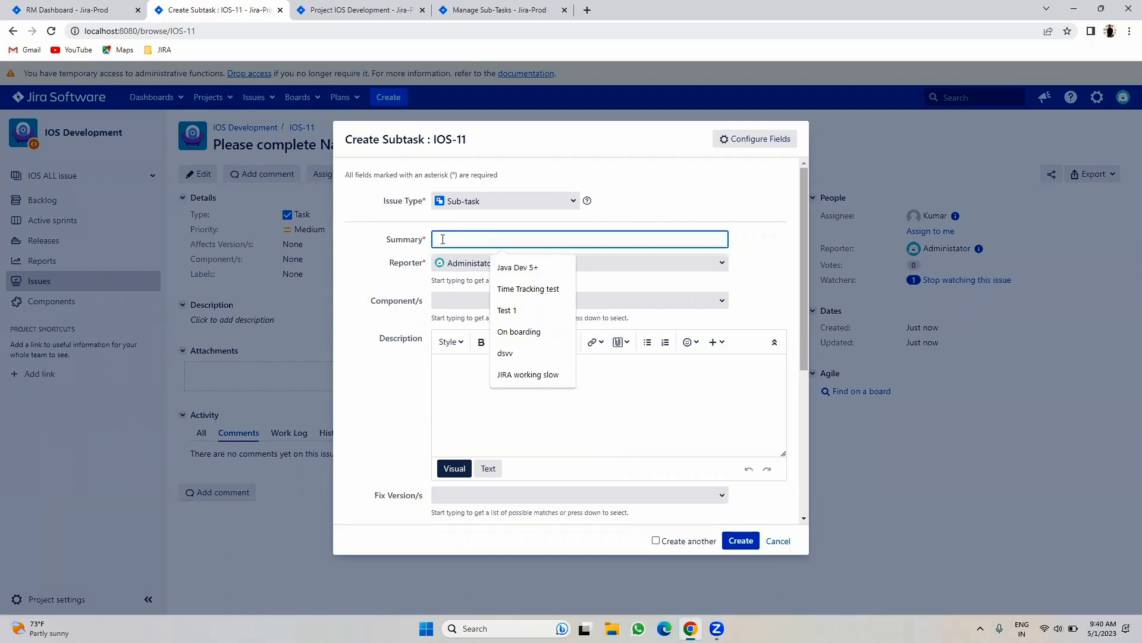
text(Provide Email and Slack access)
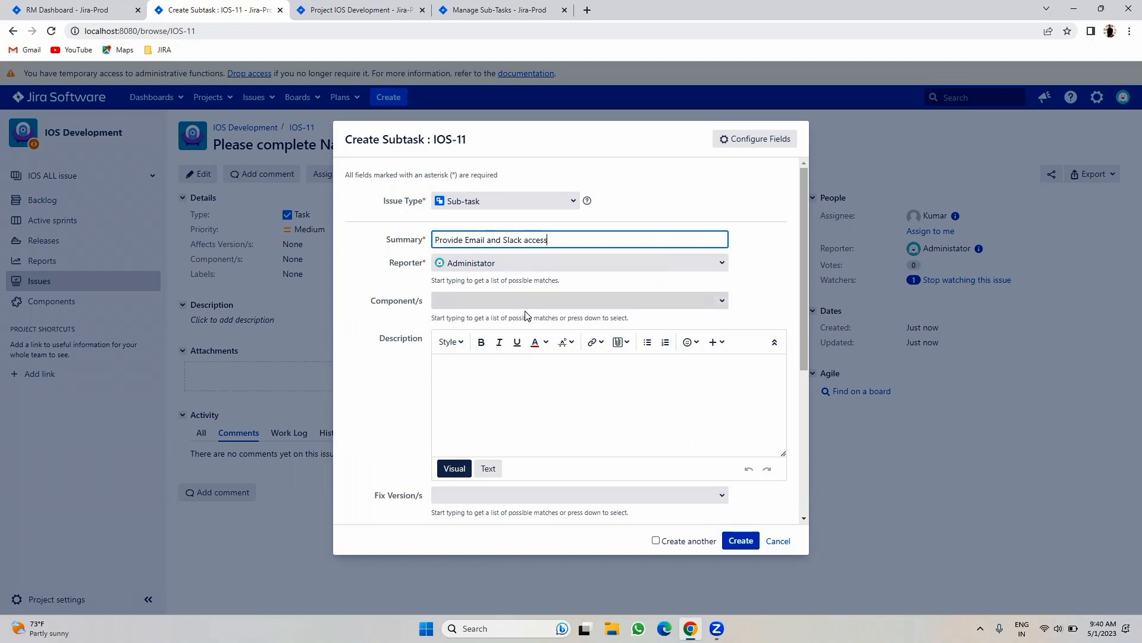
scroll(535, 316, down, 4)
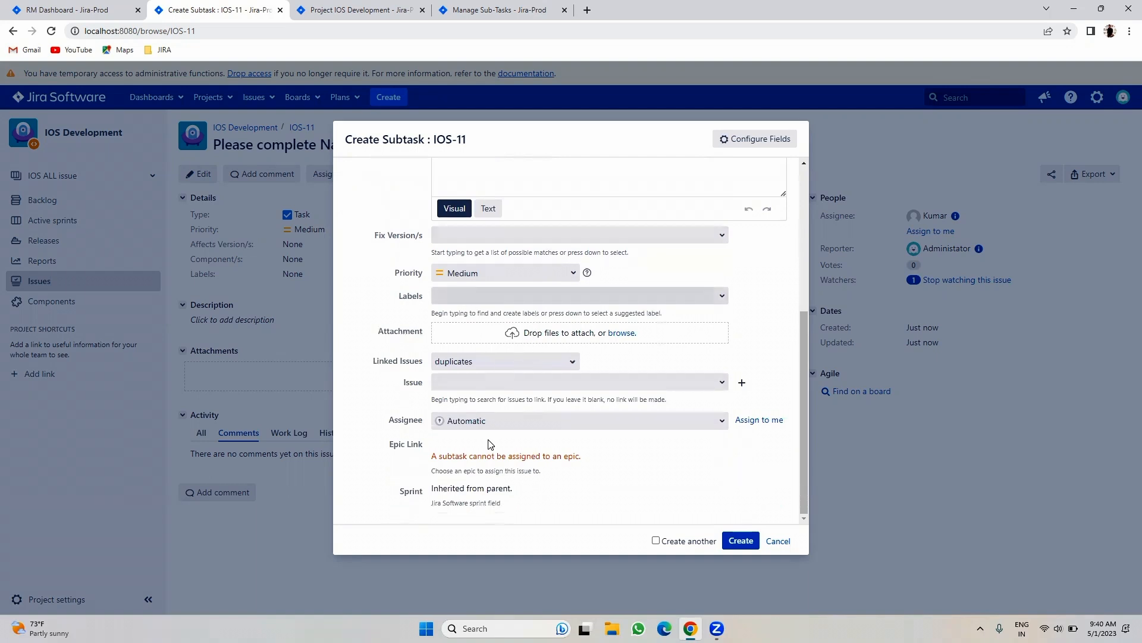
click(509, 421)
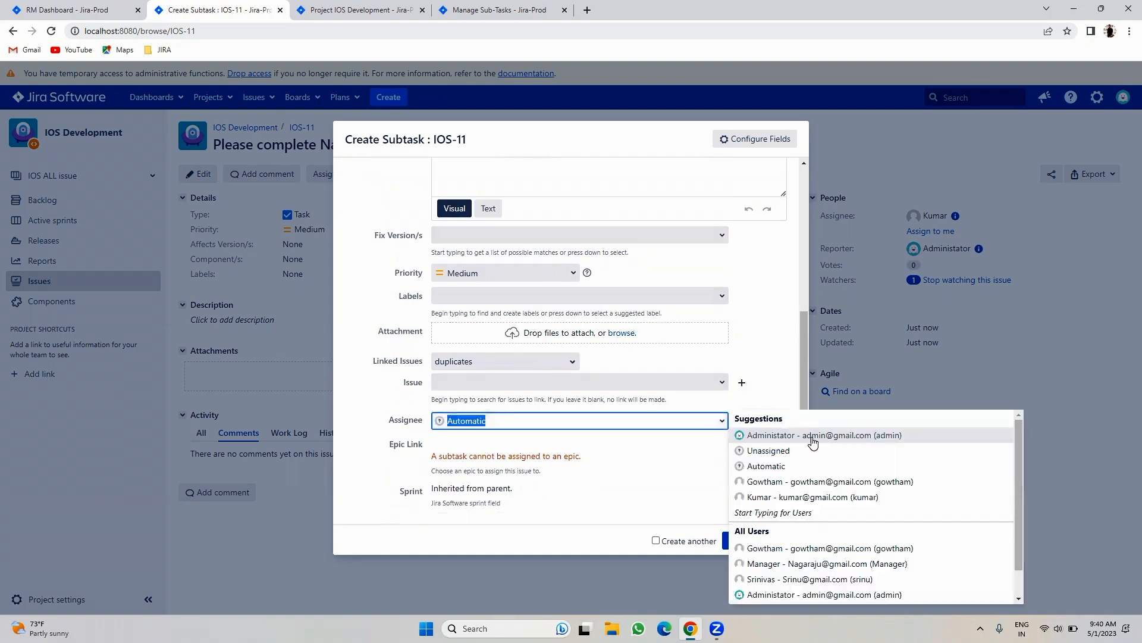
click(763, 482)
click(740, 540)
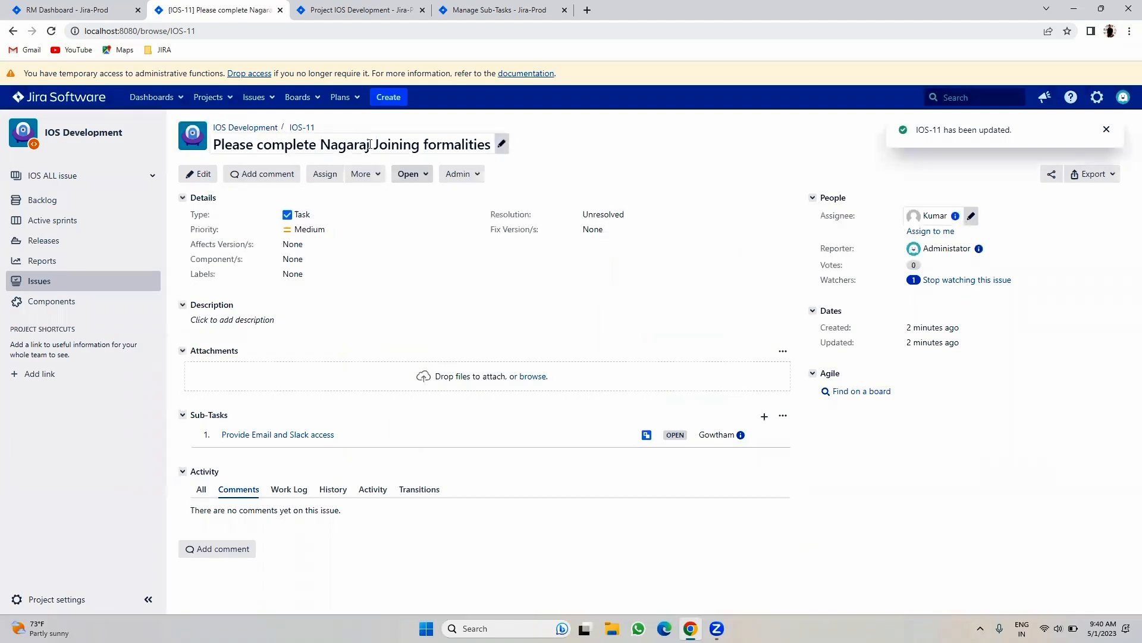
- Open sub-task IOS-12, check its status transitions without changing them, and return to IOS-11
click(279, 438)
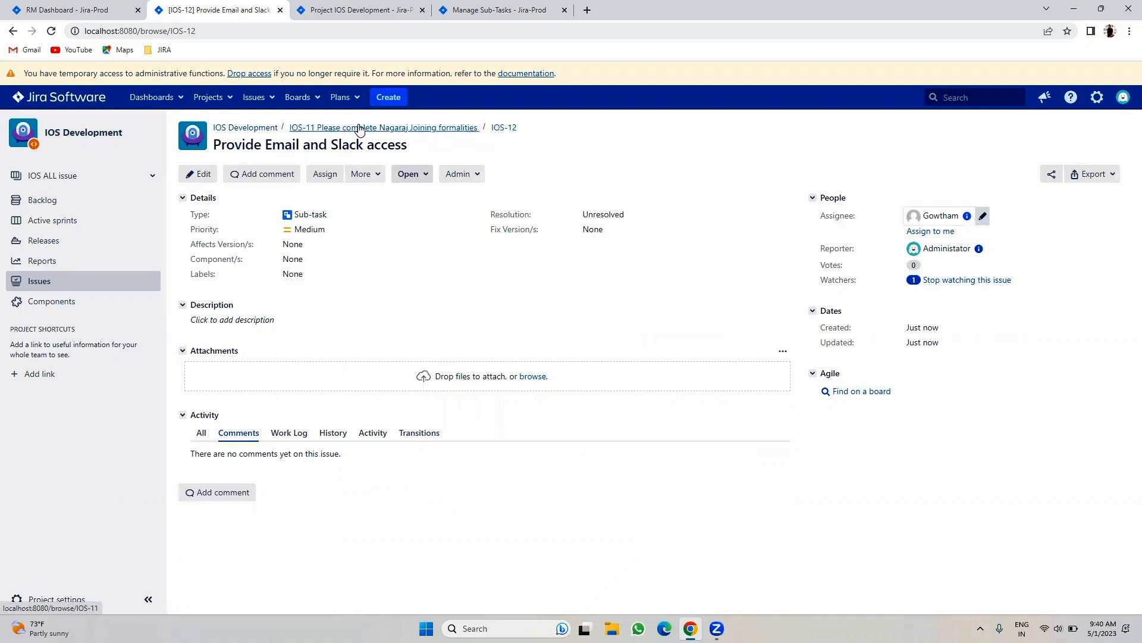
click(430, 173)
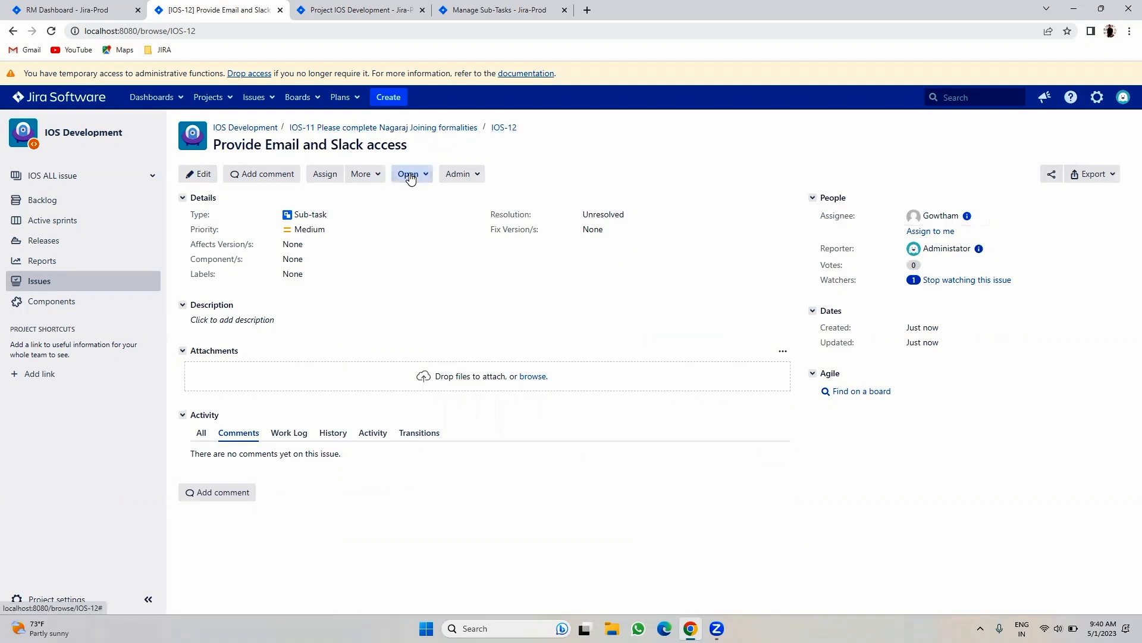
click(387, 307)
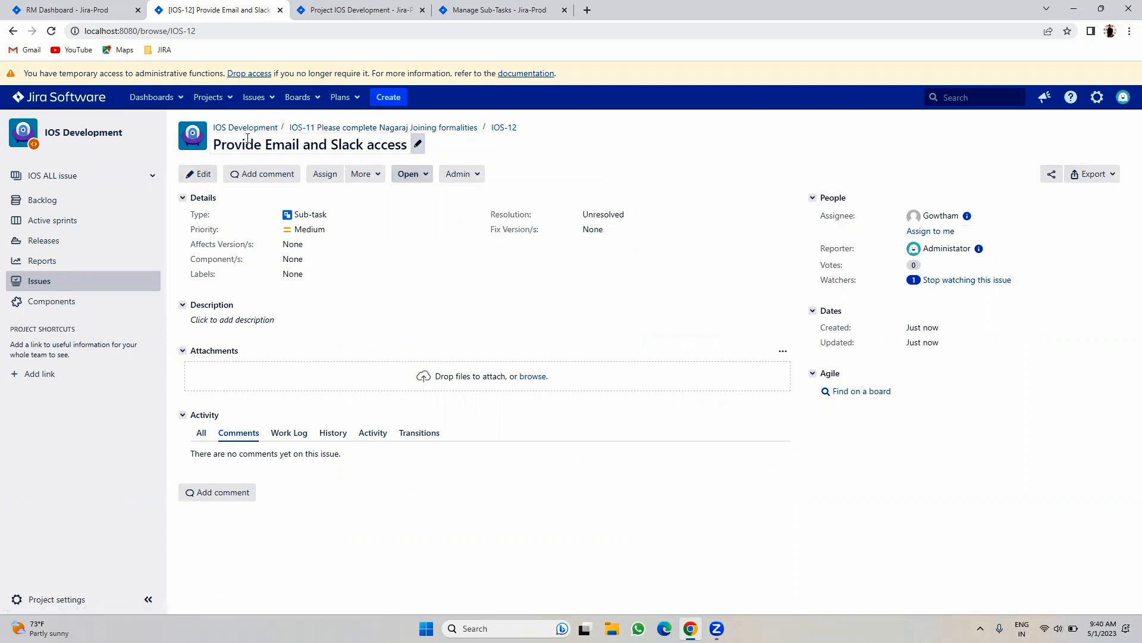
click(328, 129)
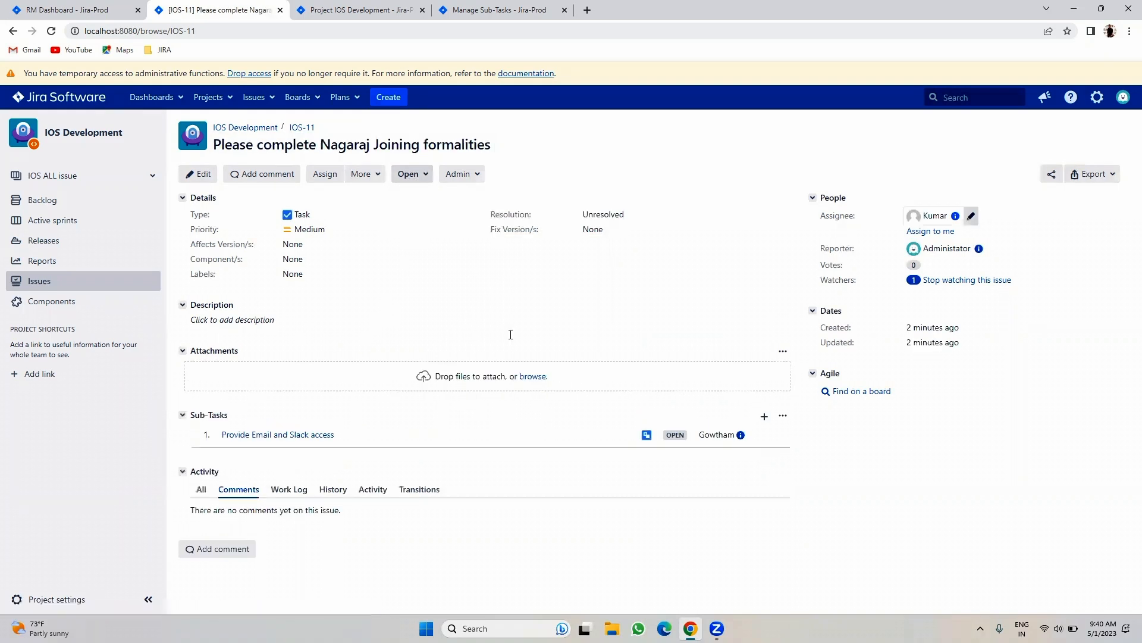
- Create the sub-task 'Provide Laptop' under IOS-11
click(361, 174)
click(373, 415)
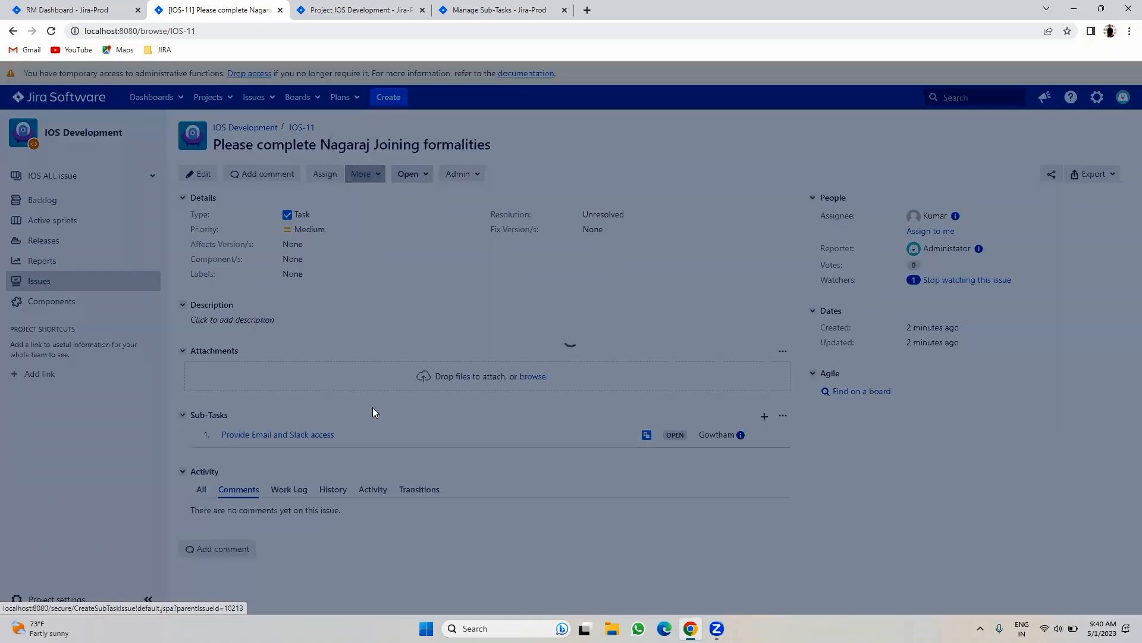
click(458, 236)
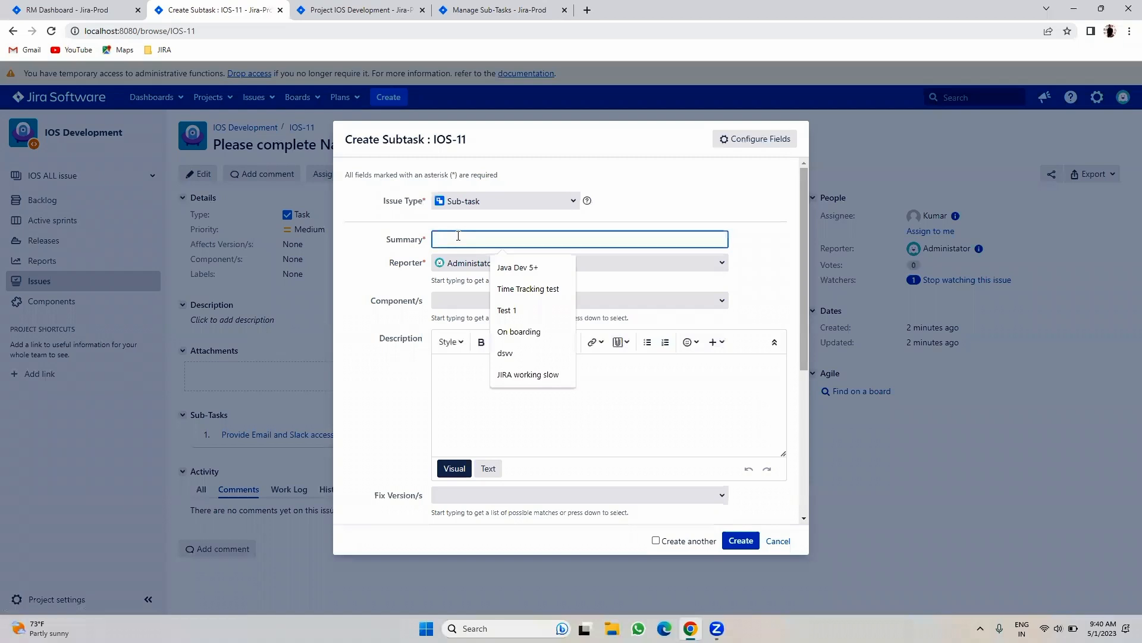
text(Provid)
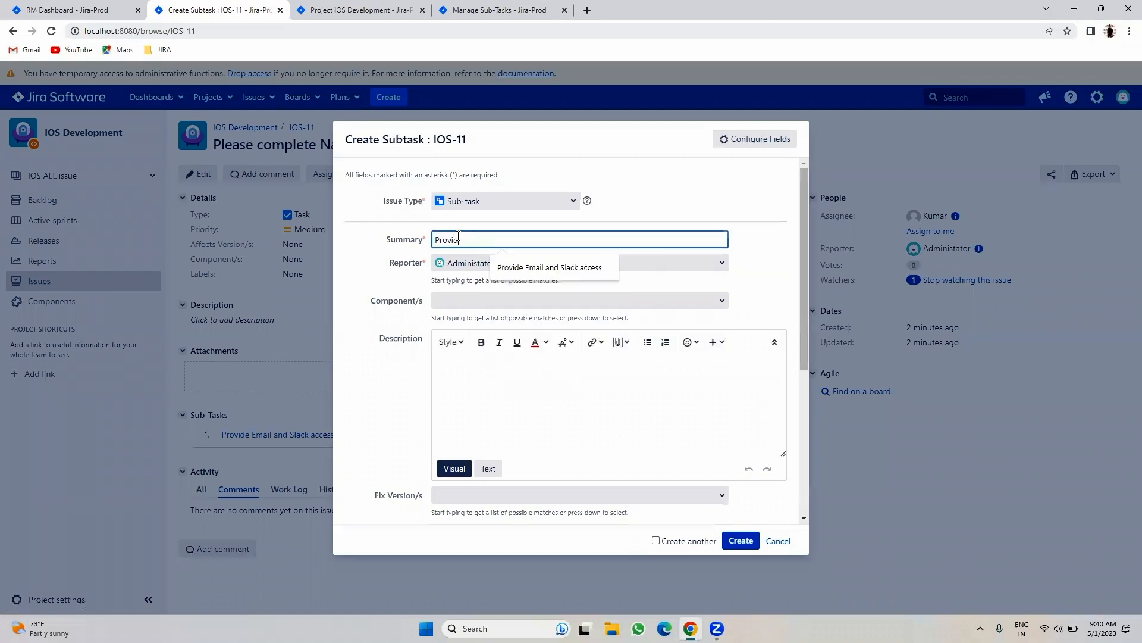
text(e Laptop)
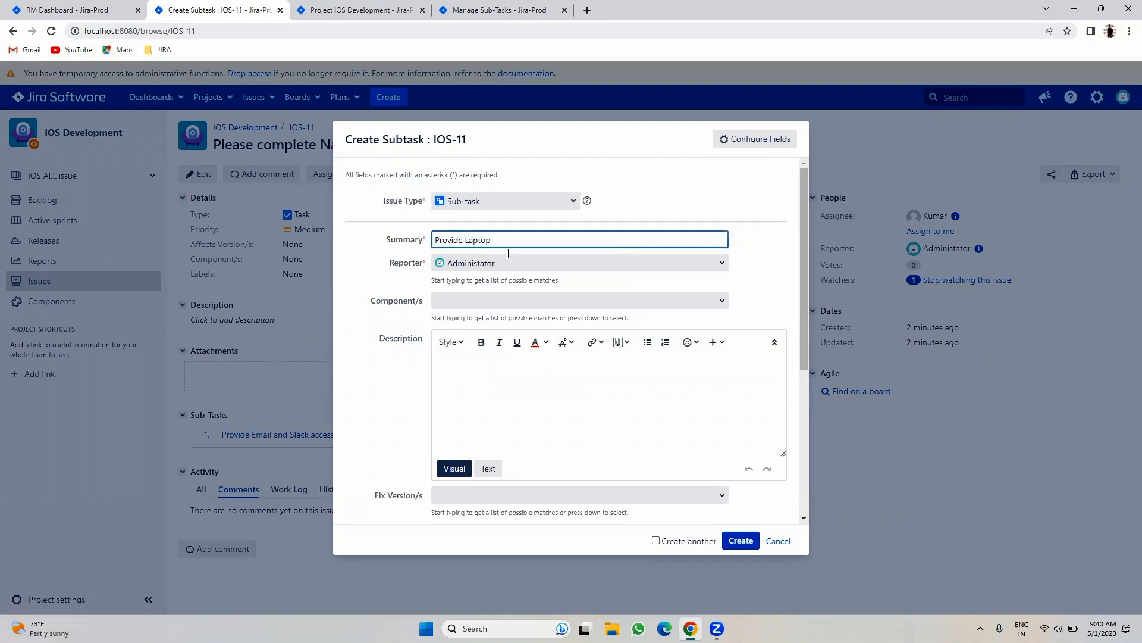
click(742, 540)
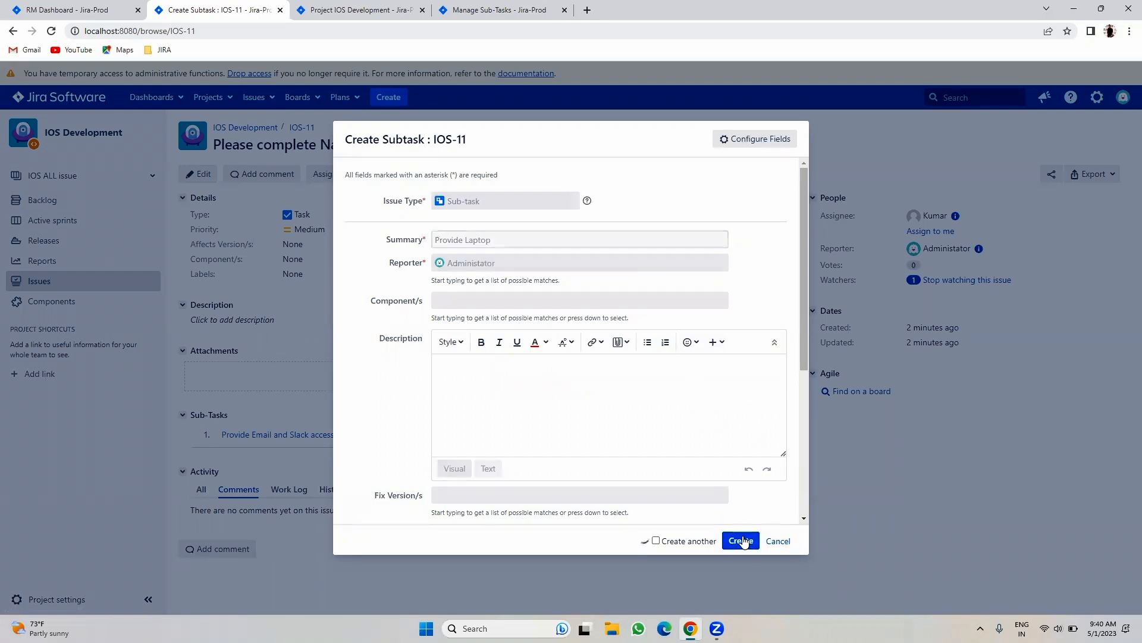
- Create the sub-task 'Provide desk space in bangalore location' under IOS-11
click(363, 175)
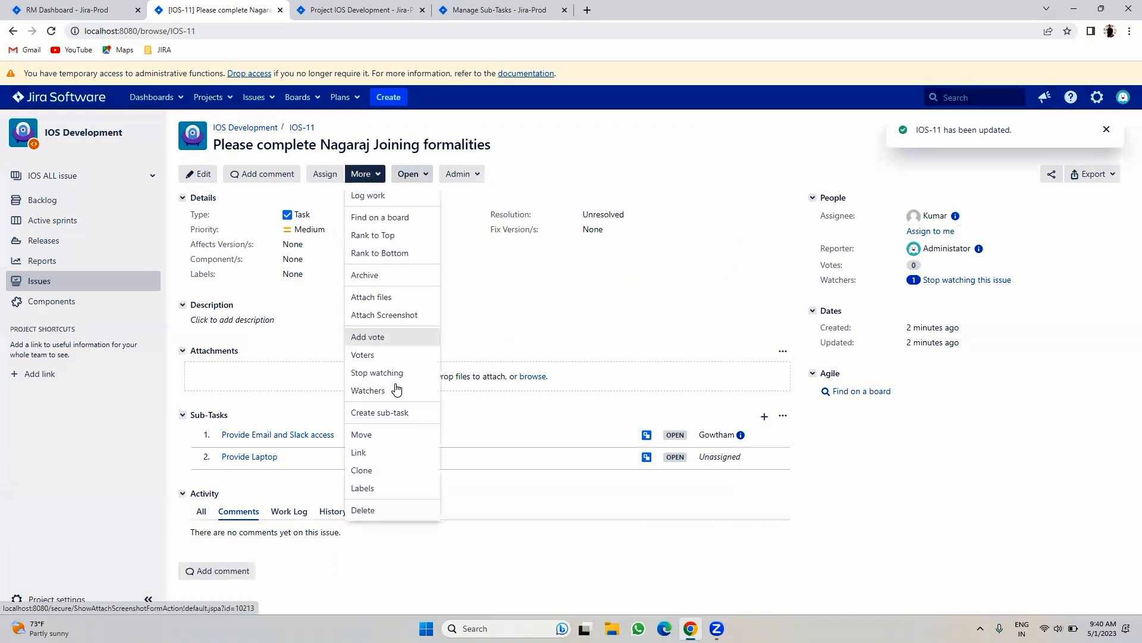
click(390, 411)
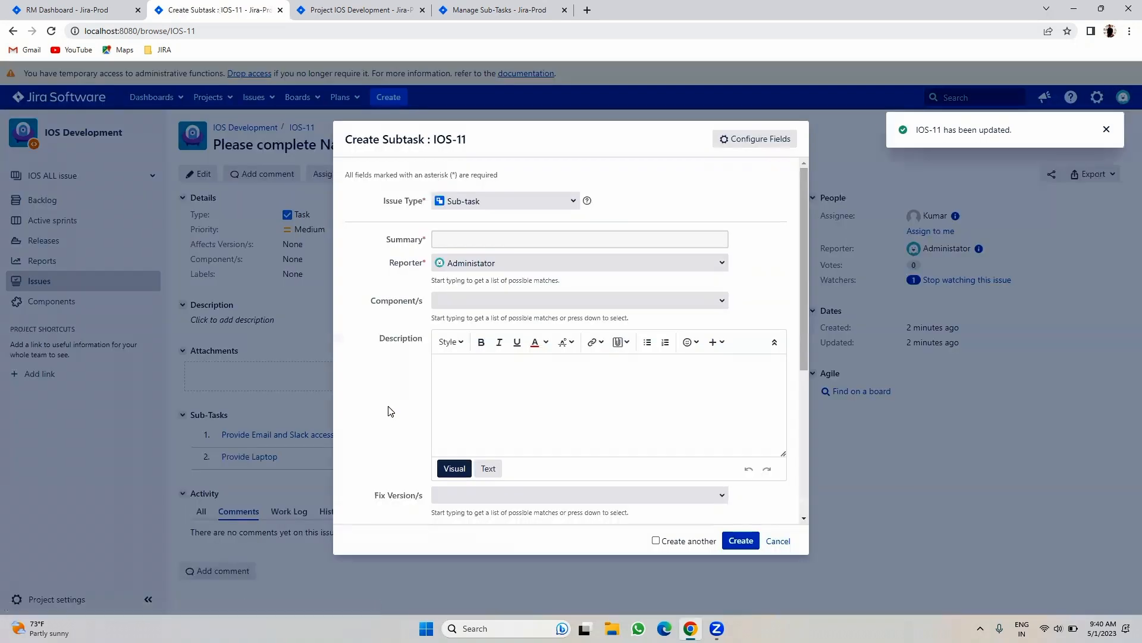
click(463, 240)
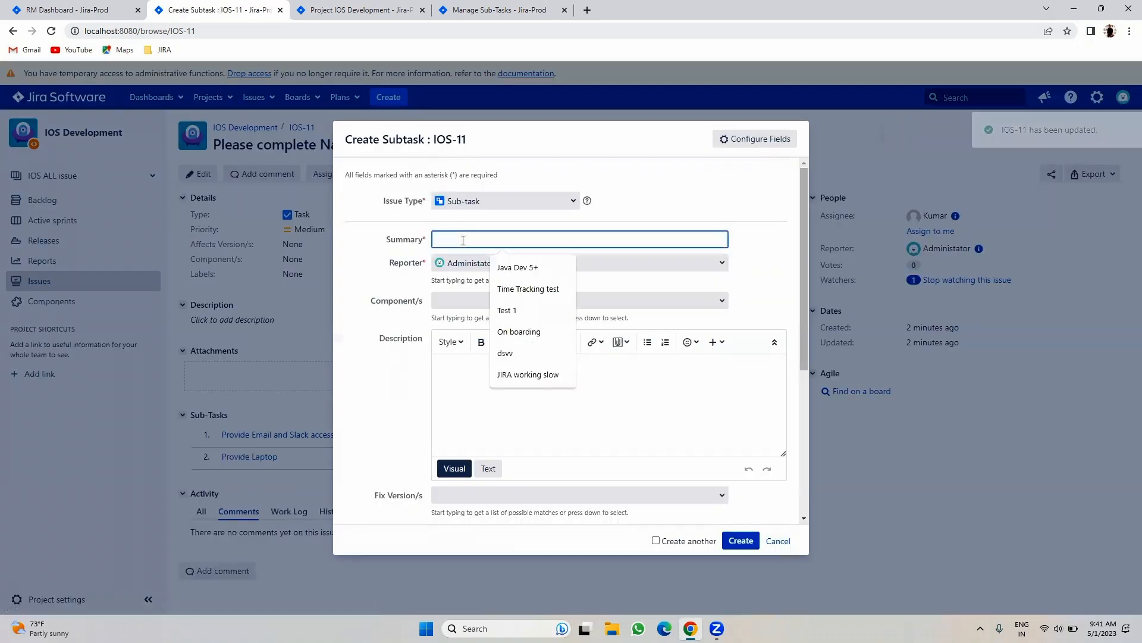
text(Provide)
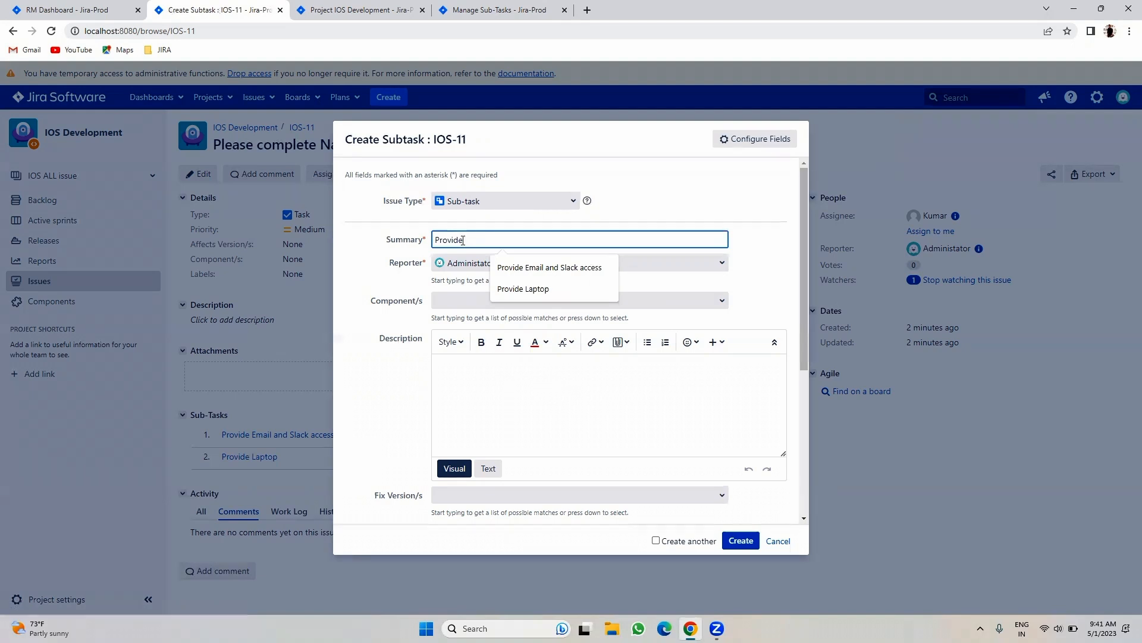
text( desk space in banga)
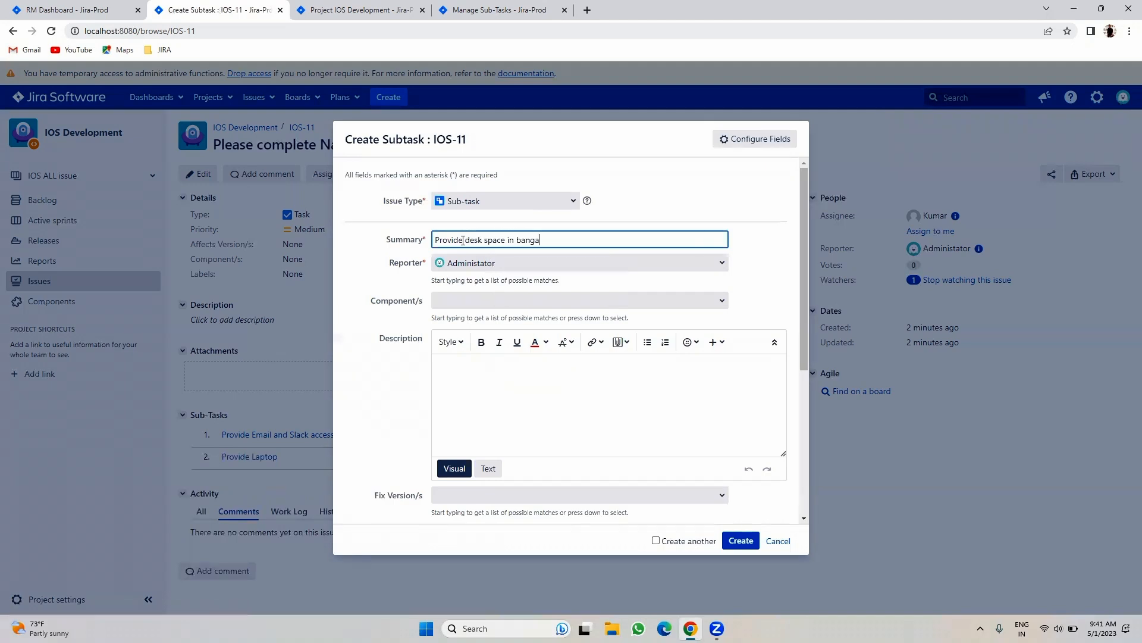
text(lore location)
click(738, 541)
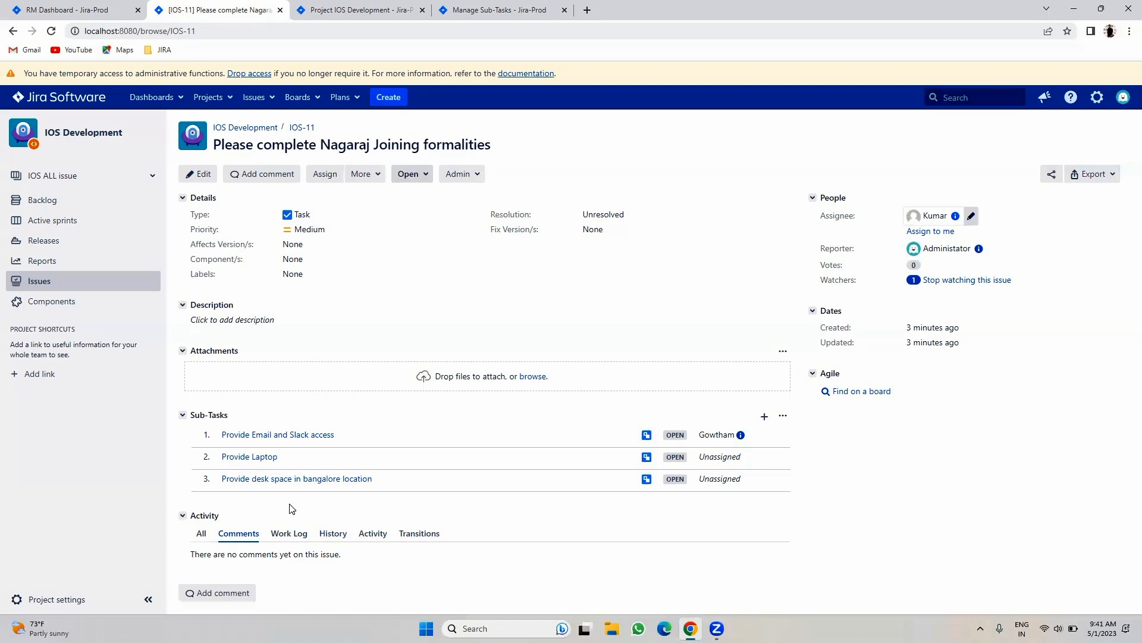
- Open the Provide Laptop sub-task in a new browser tab
right_click(244, 460)
click(227, 464)
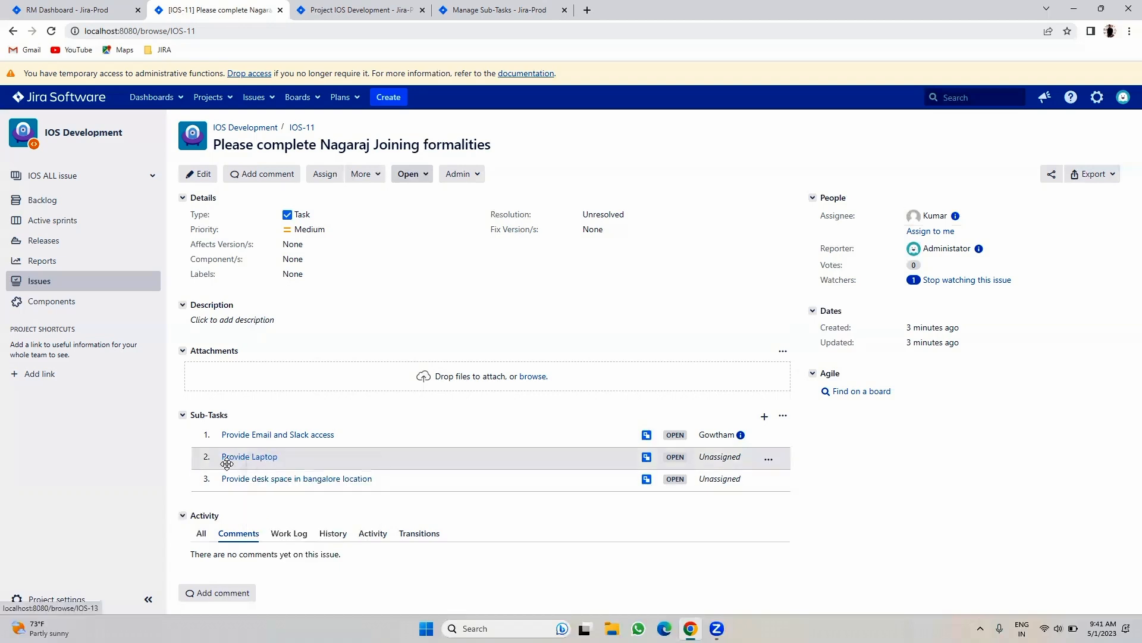
click(377, 9)
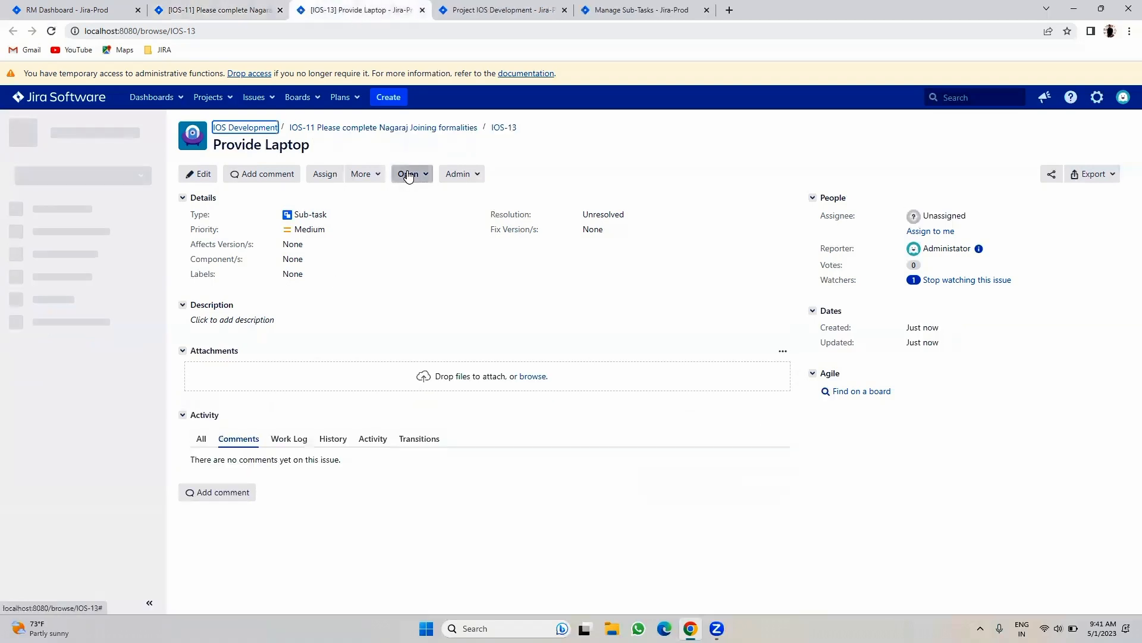
- Move Provide Laptop through Planning, In Review, In Dev and In Testing to Resolved
click(408, 174)
click(422, 194)
click(420, 176)
click(420, 194)
click(420, 175)
click(421, 197)
click(419, 175)
click(421, 195)
click(425, 177)
click(426, 194)
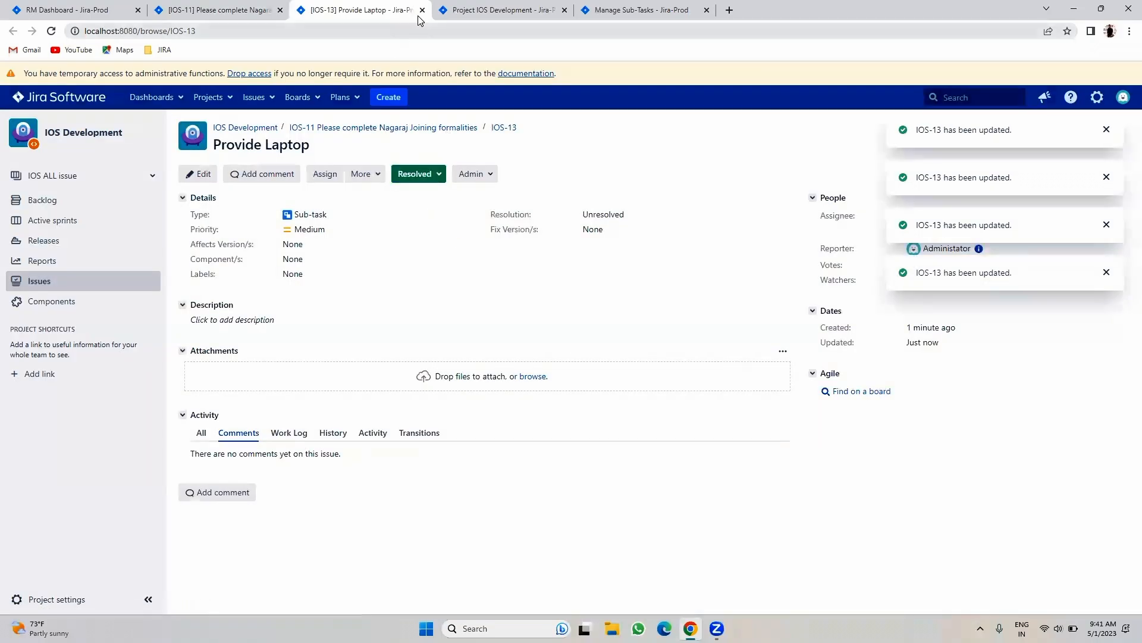
- Close the sub-task tab, refresh IOS-11, and go to the admin Sub-tasks settings tab
click(423, 11)
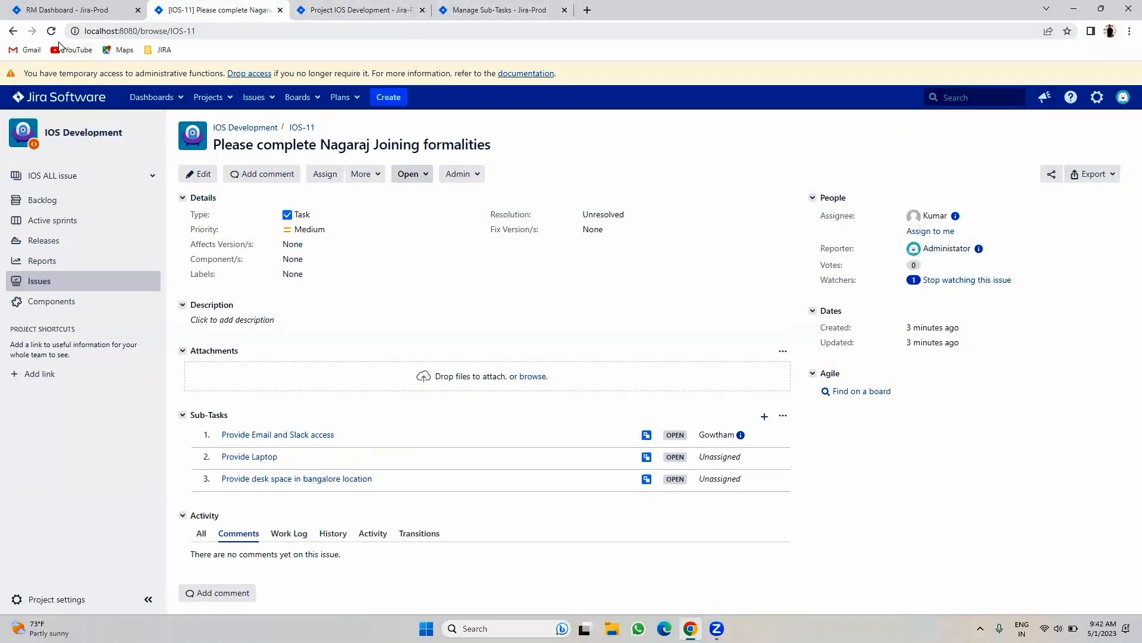
click(52, 31)
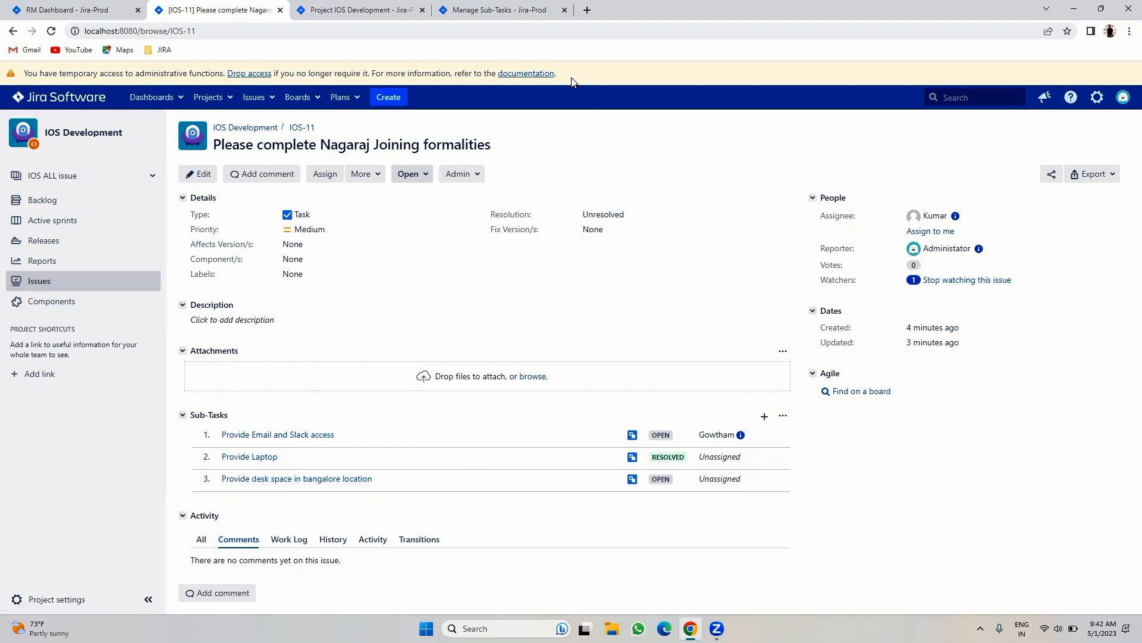
click(510, 9)
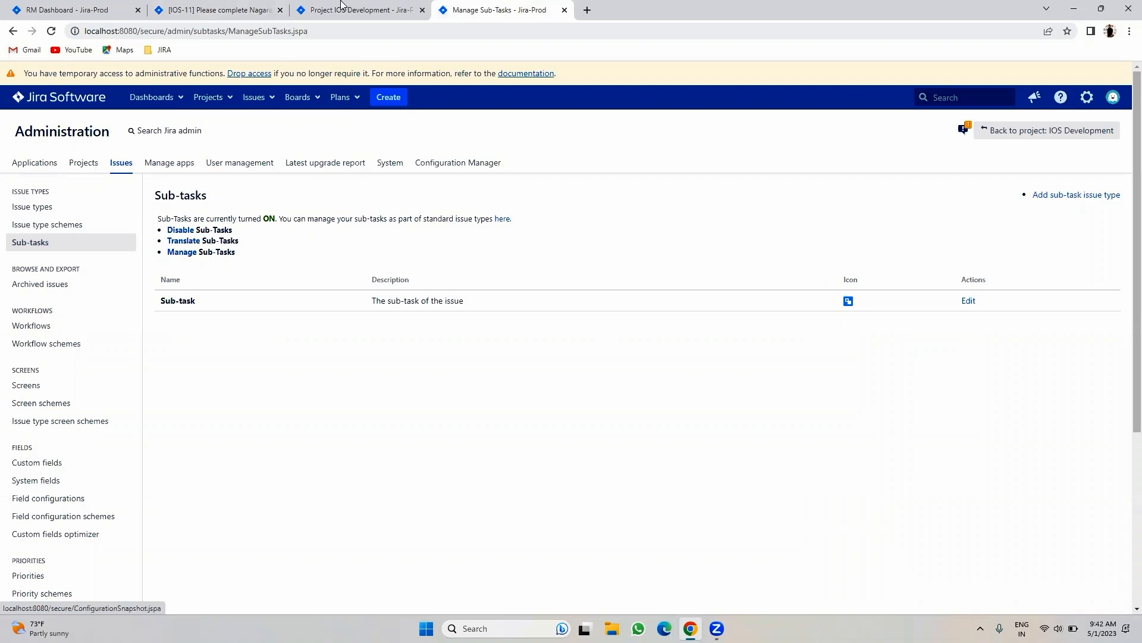
- Cycle through the settings tabs back to IOS-11 and dismiss its More actions menu
click(357, 10)
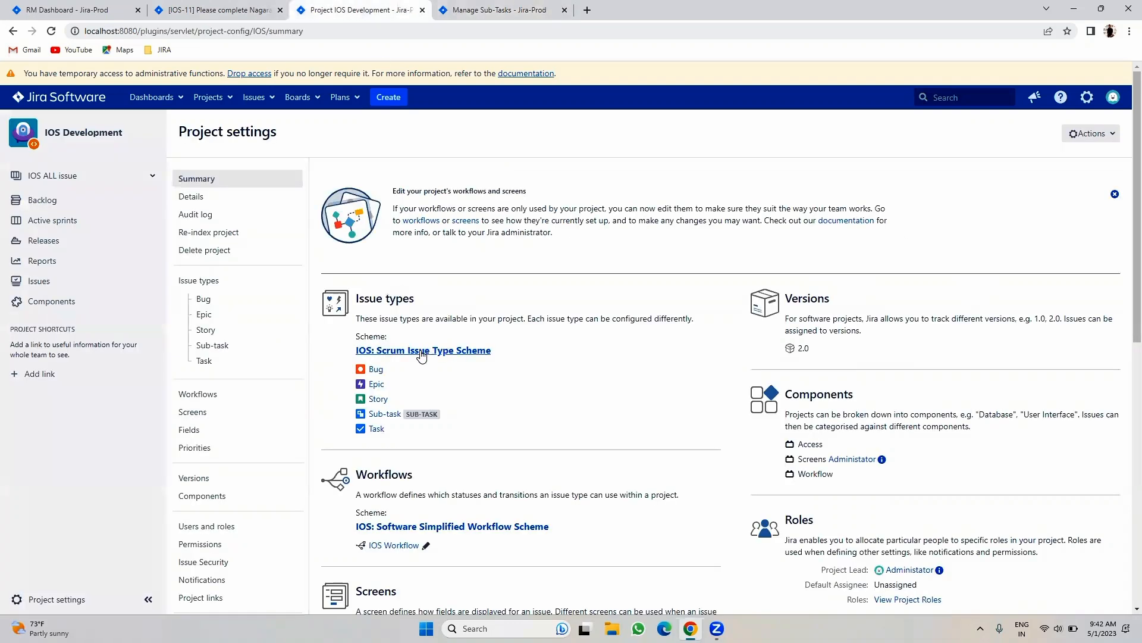
click(458, 6)
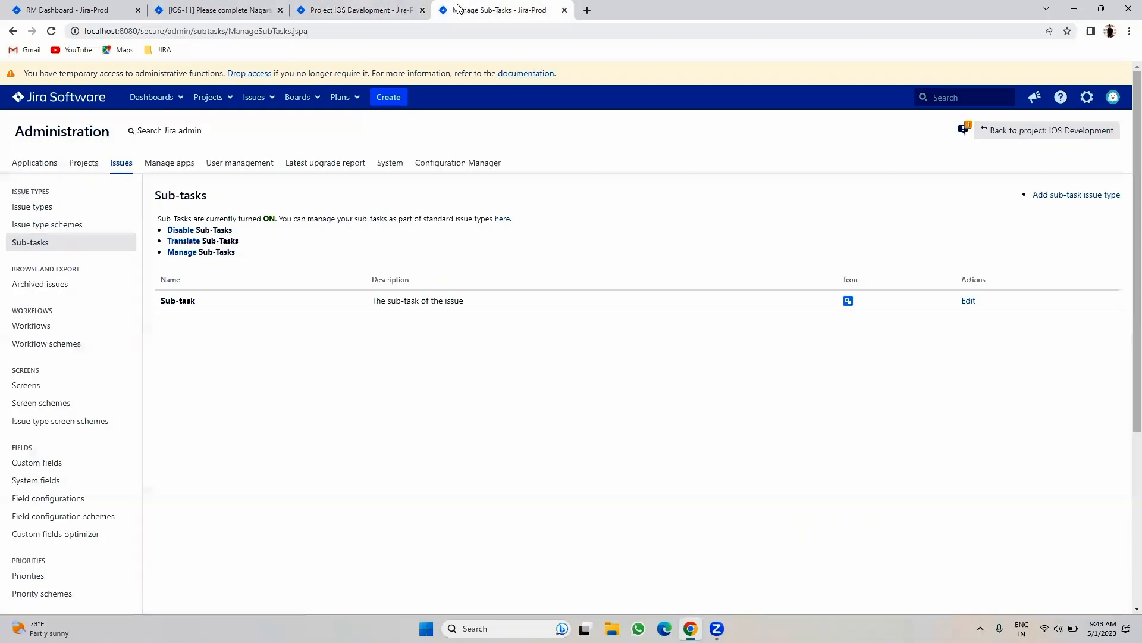
click(215, 10)
click(363, 174)
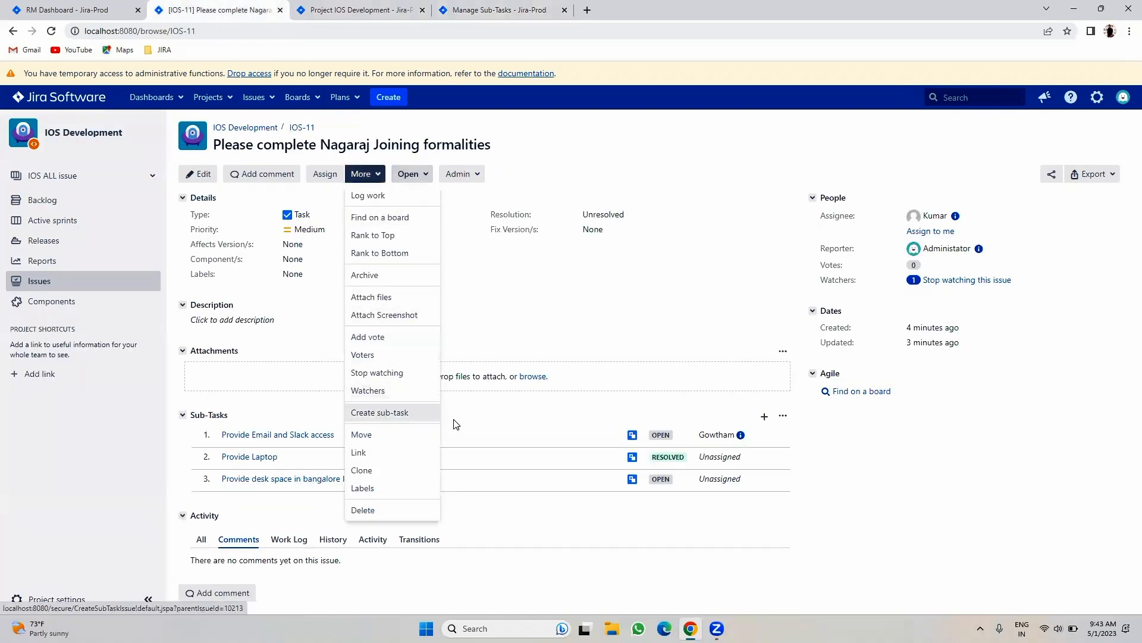
click(895, 572)
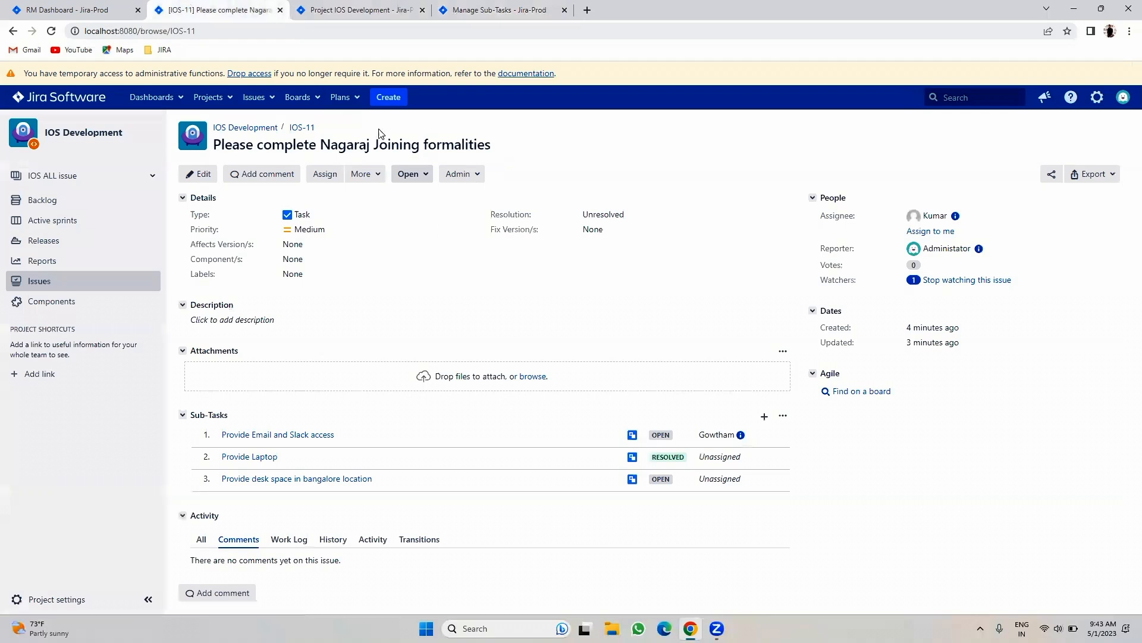
- Create an Epic with epic name 'Test' and summary 'JIRA working slow'
click(387, 99)
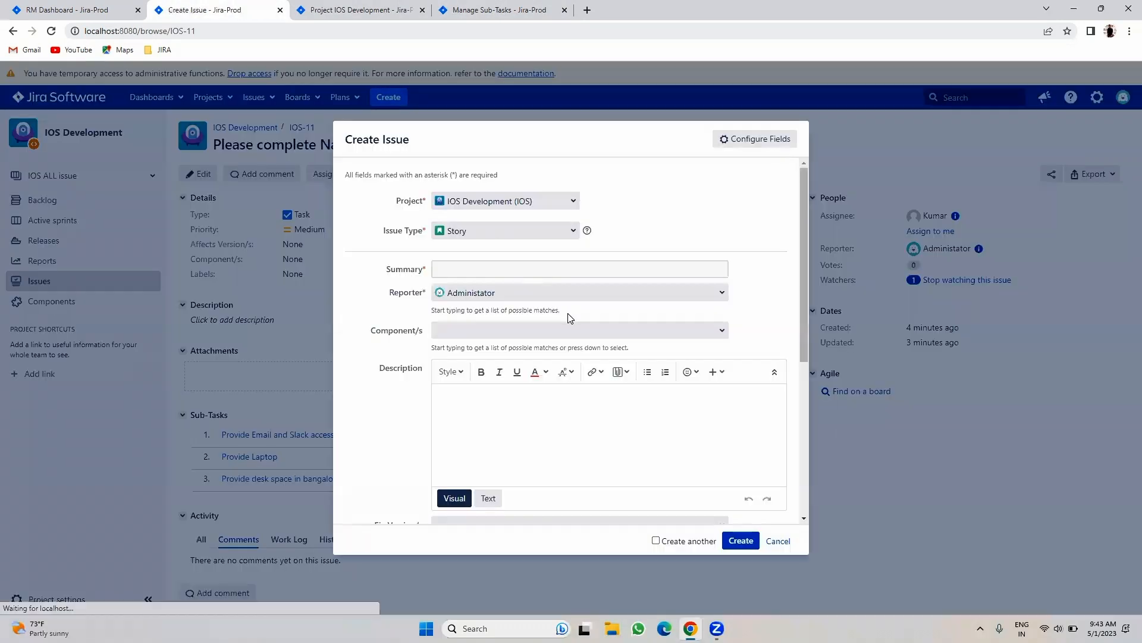
click(456, 280)
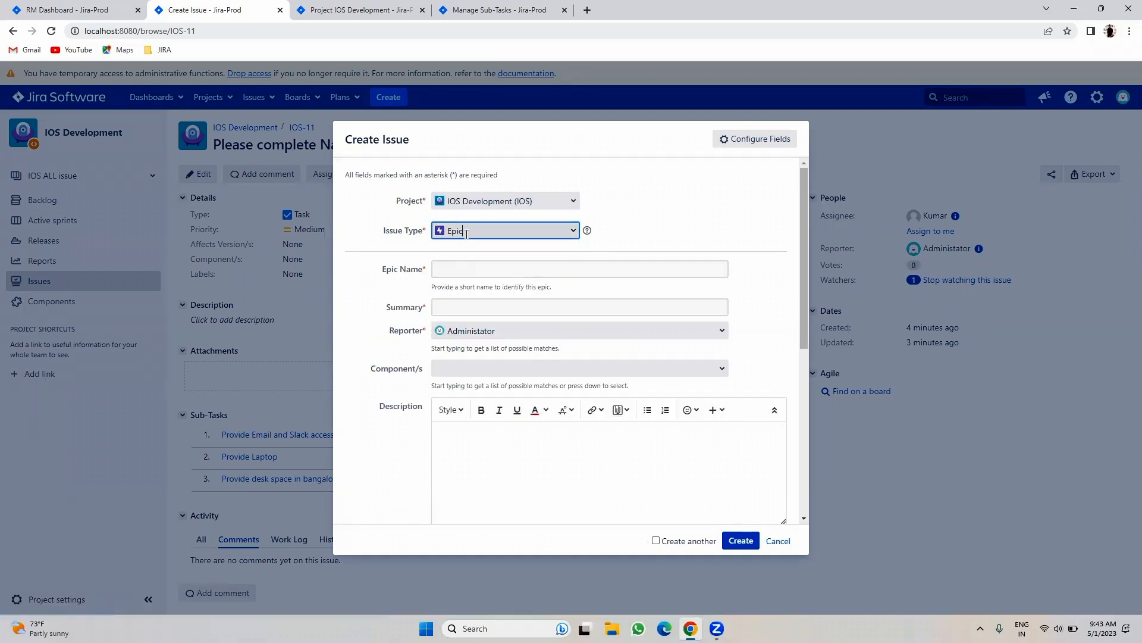
click(452, 270)
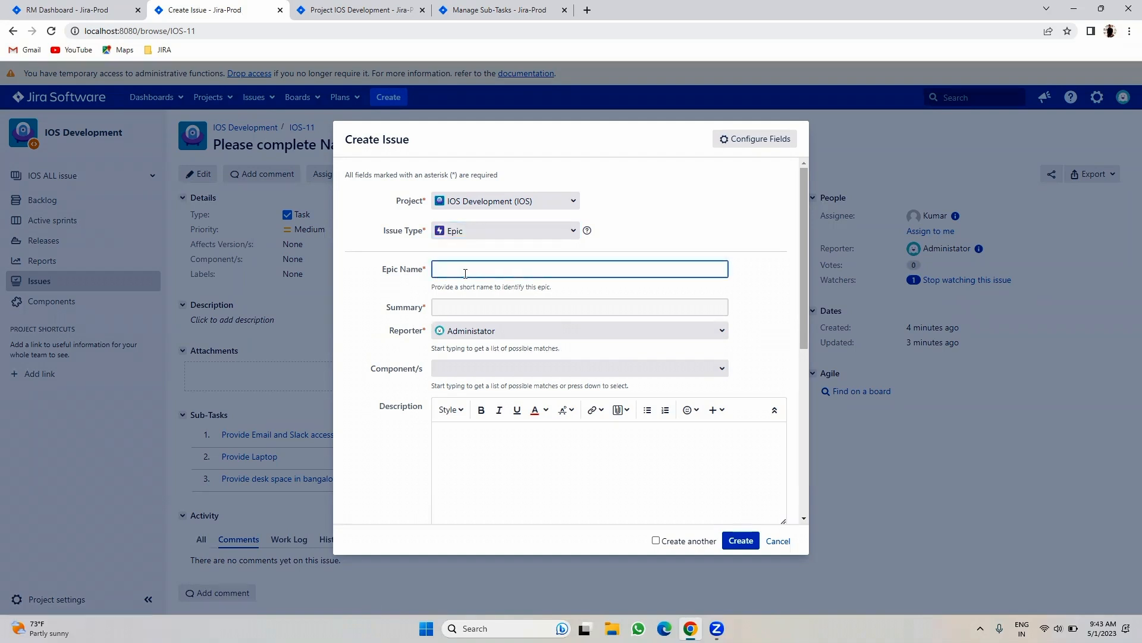
text(Test)
click(450, 310)
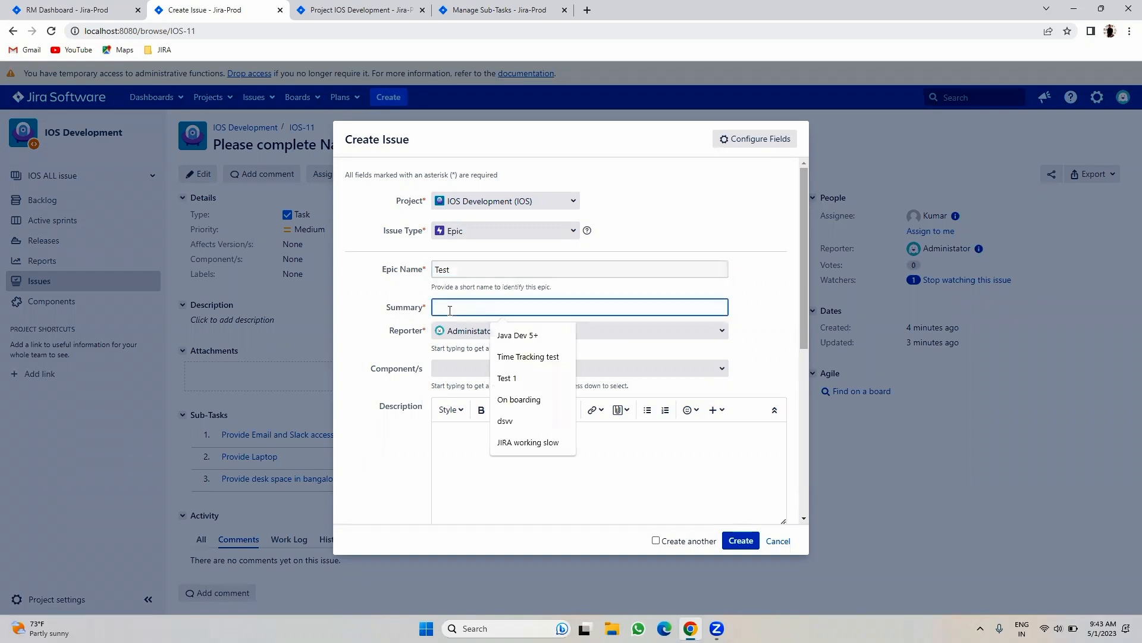
click(512, 443)
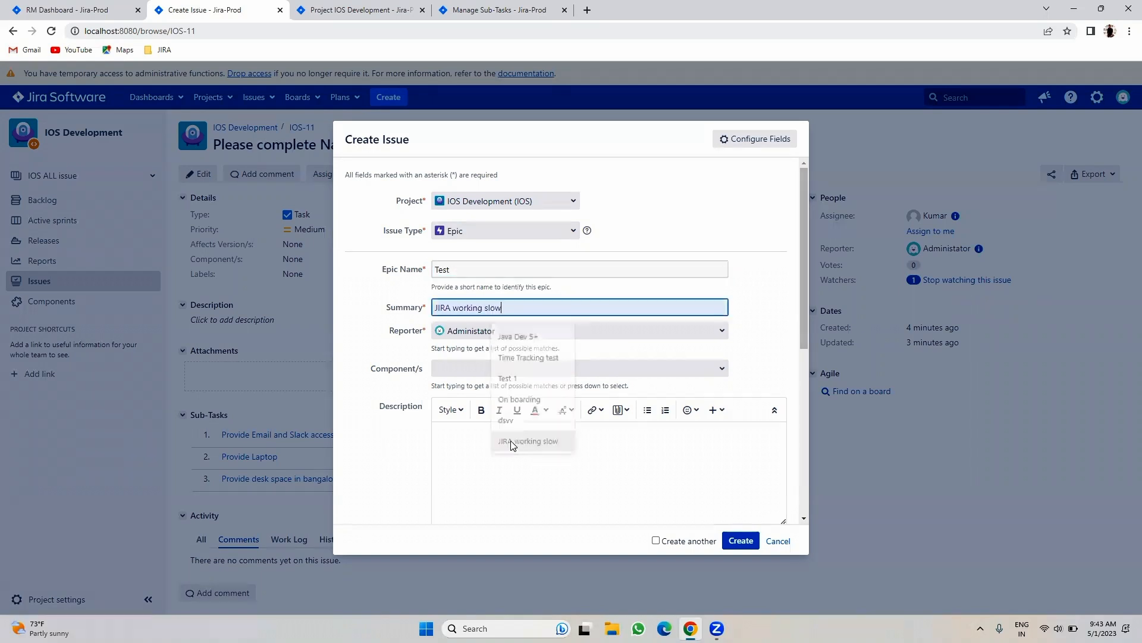
scroll(514, 434, down, 10)
click(741, 540)
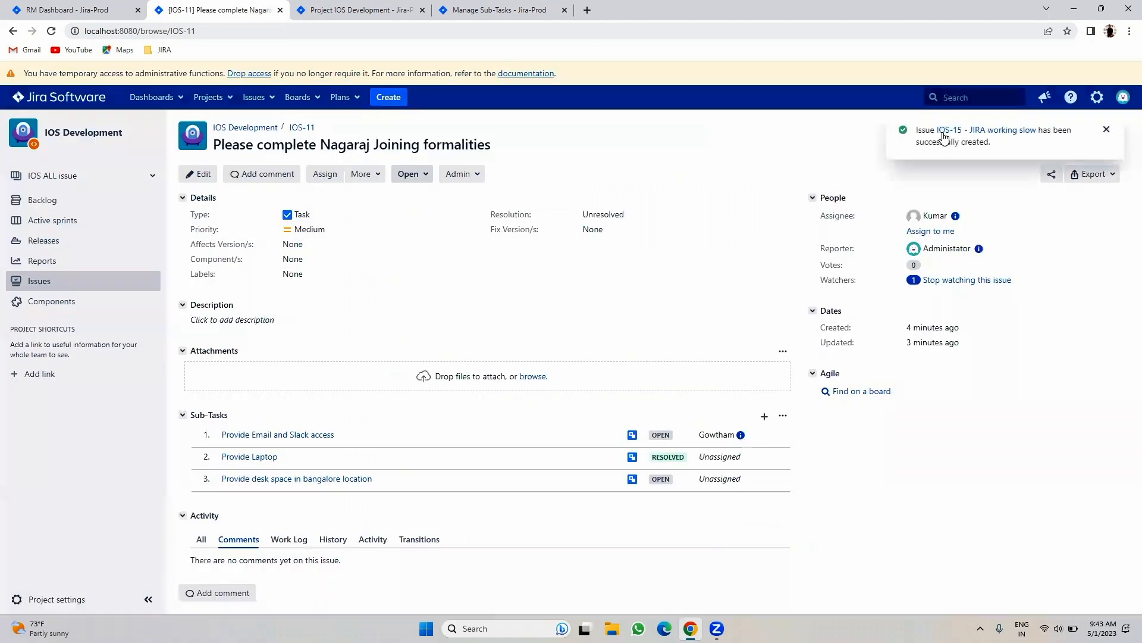
- Open the new IOS-15 epic, then open IOS-11 from the recent issues list
click(944, 135)
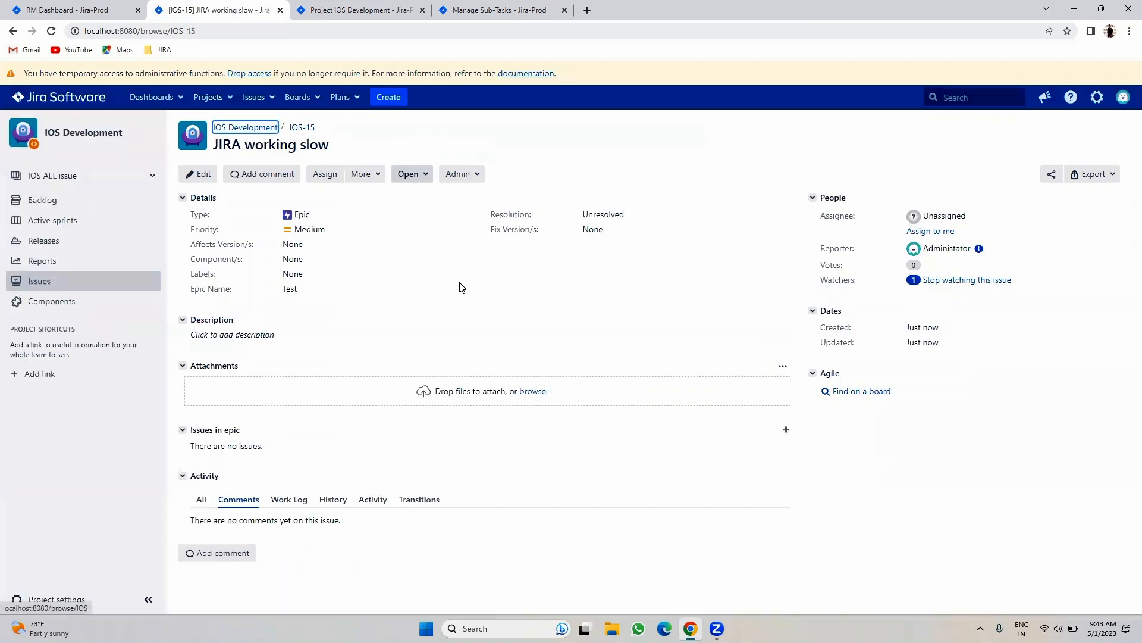
click(510, 7)
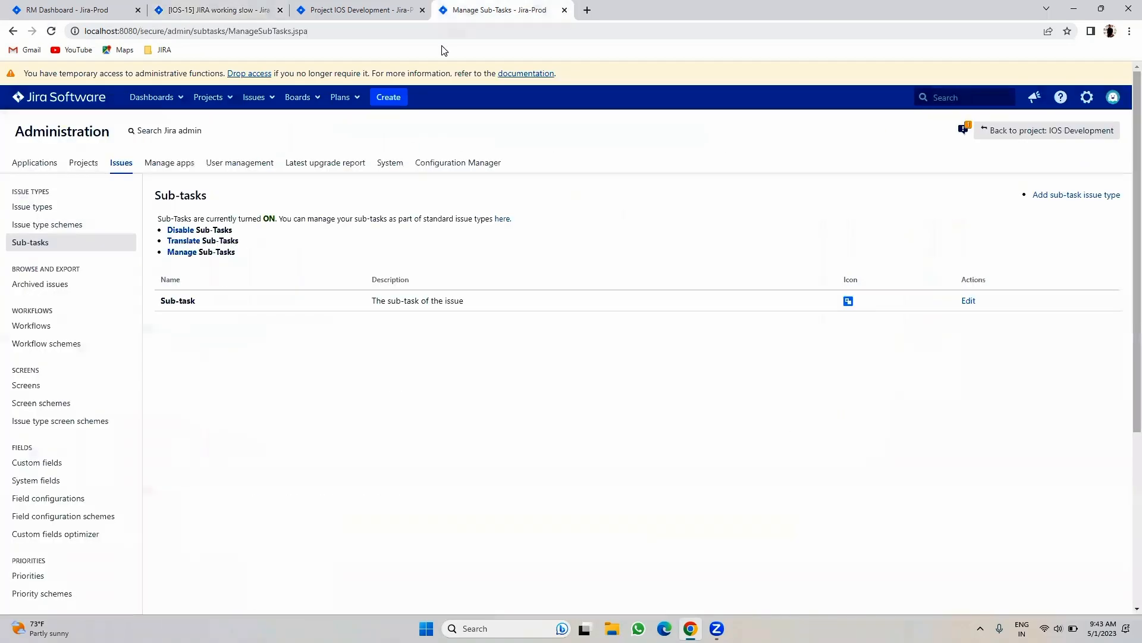
click(370, 8)
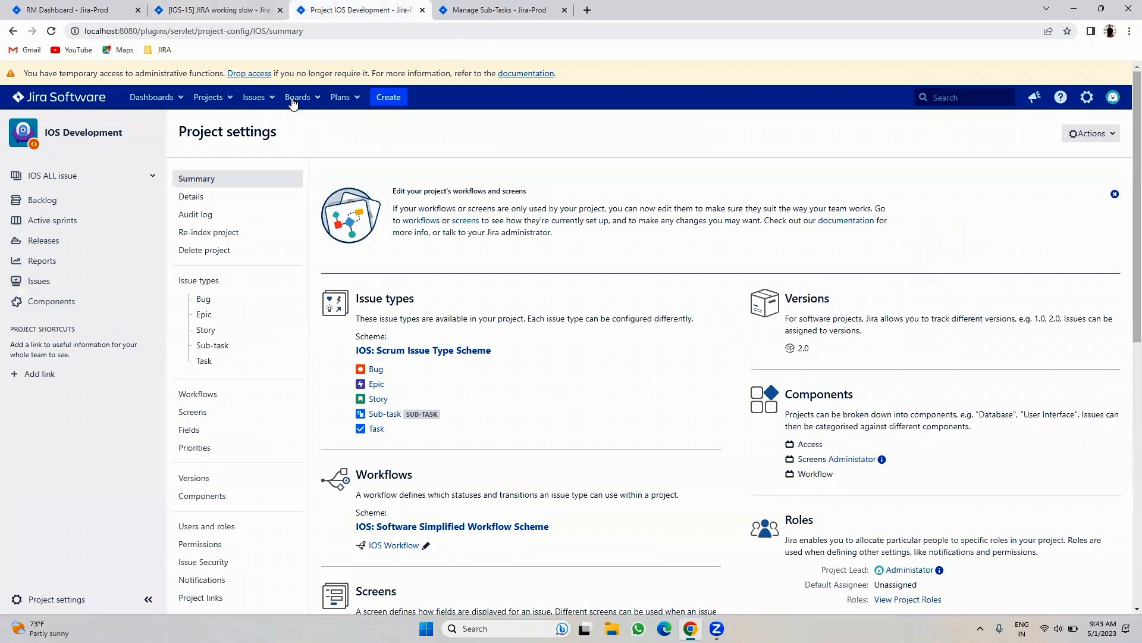
click(257, 97)
click(279, 220)
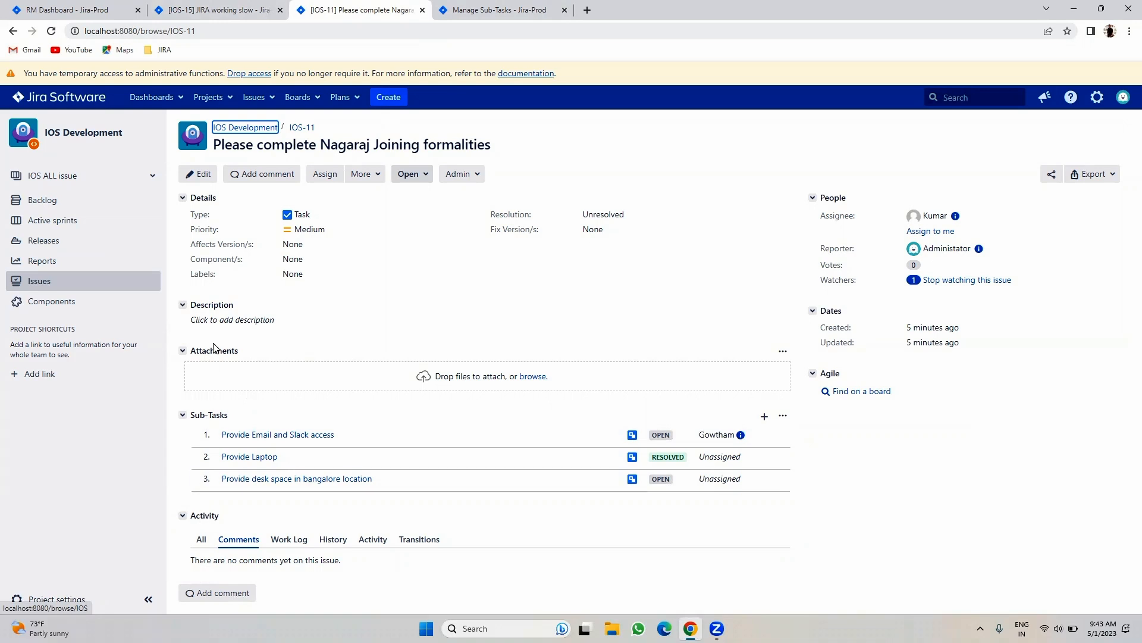
- Compare the IOS-15 and IOS-11 tabs, then start a new issue from IOS-15
click(220, 12)
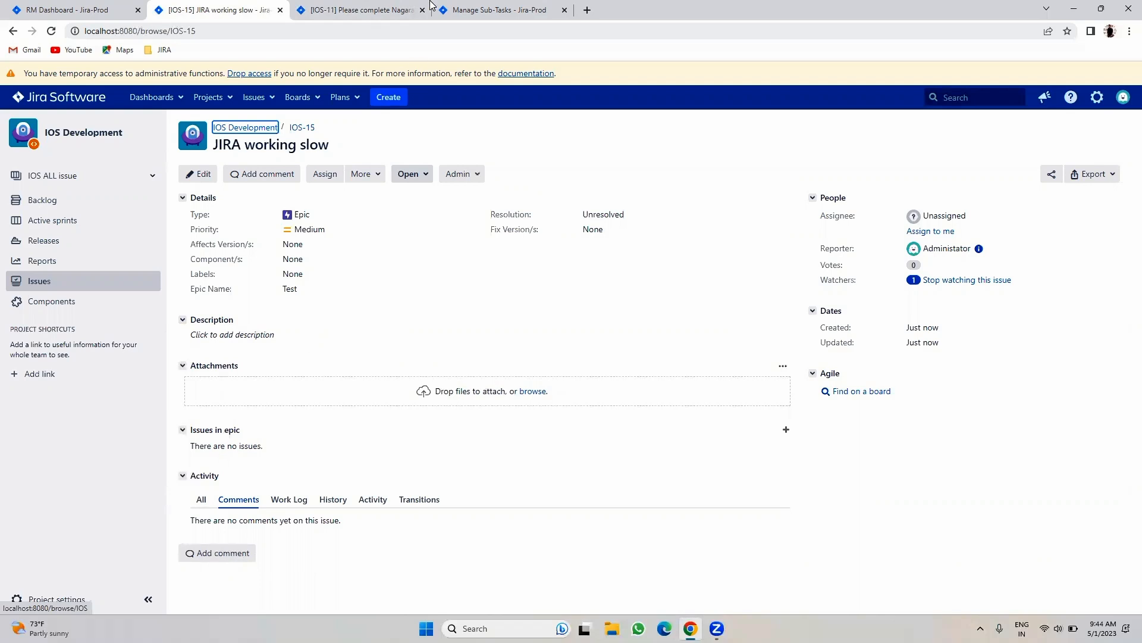
click(363, 10)
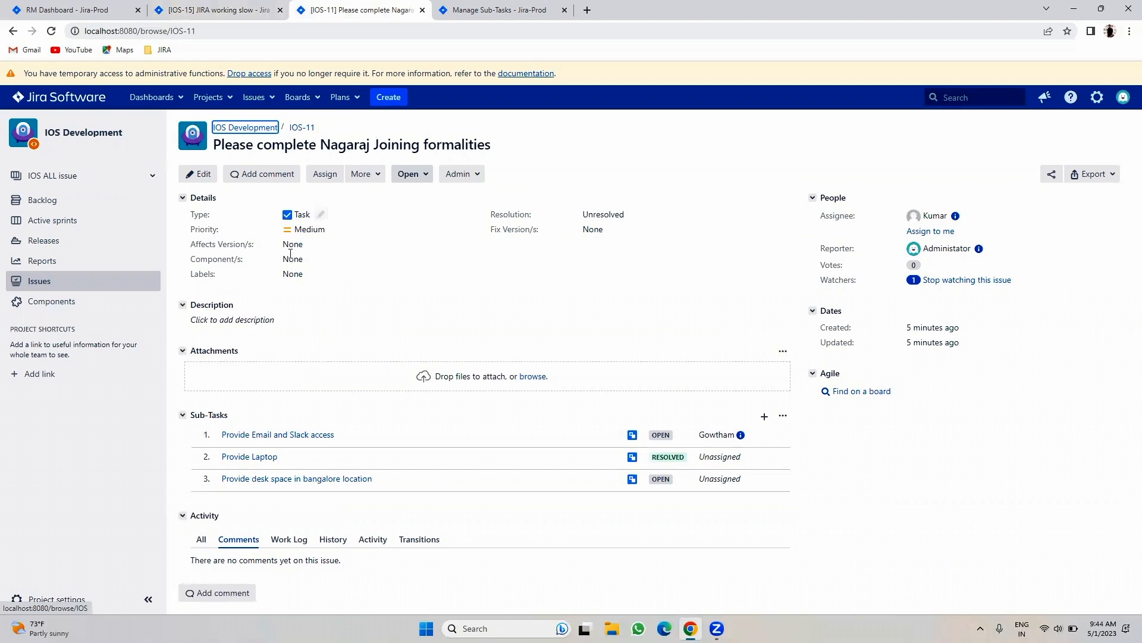
click(170, 10)
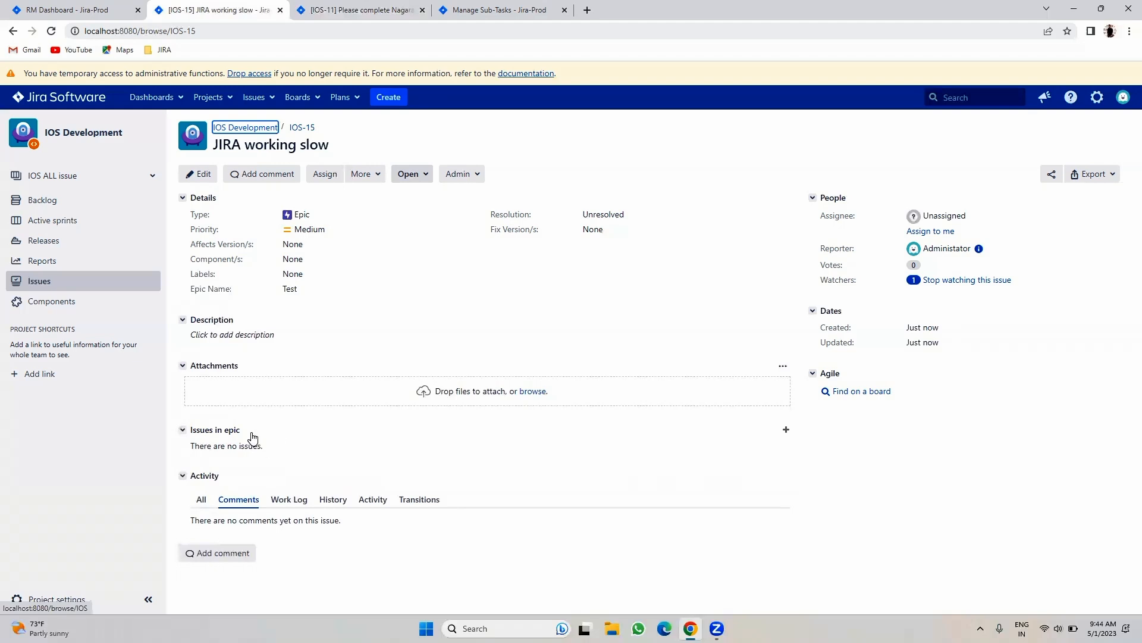
click(385, 97)
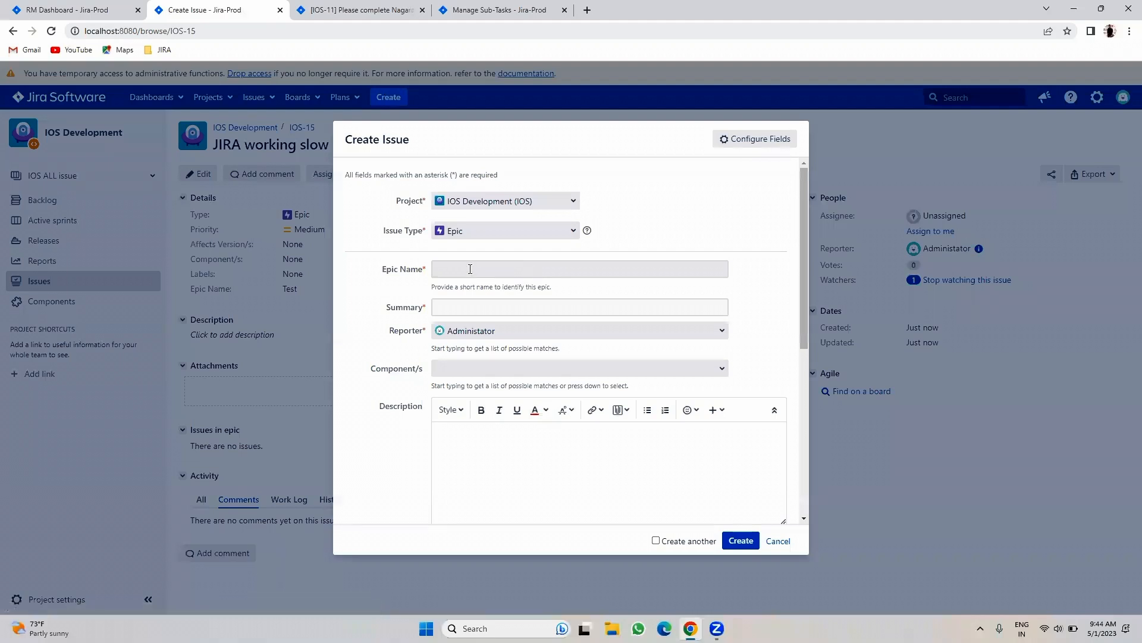
- Create an epic named '1/05/2023' with summary 'Please complete 2/05/23 peoples joining formalities'
click(469, 269)
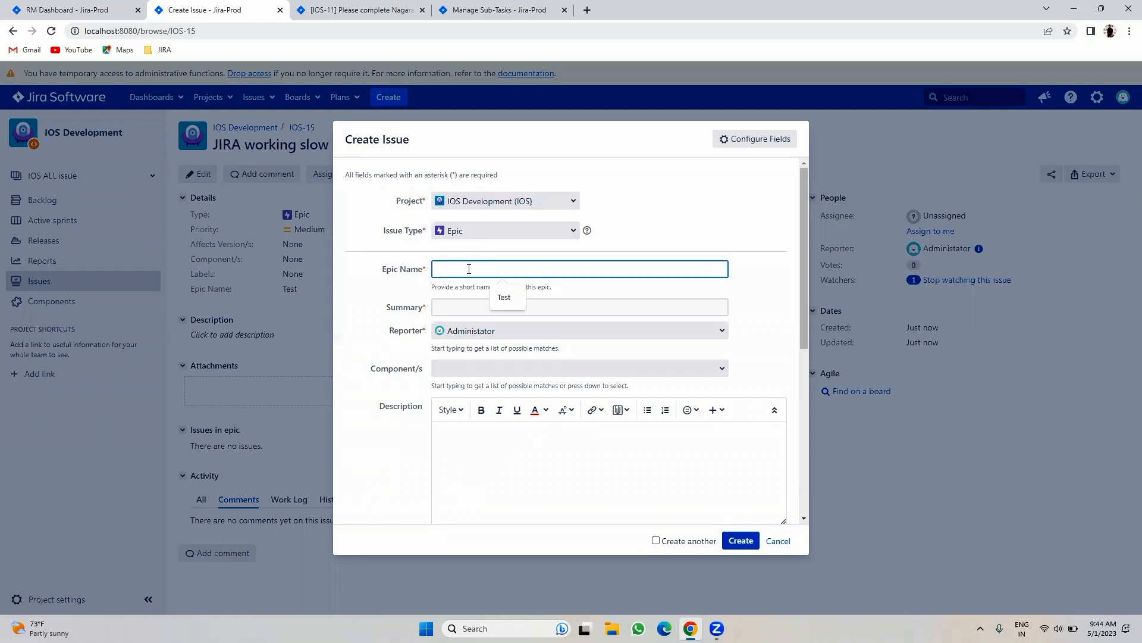
text(1/05/2023)
click(492, 309)
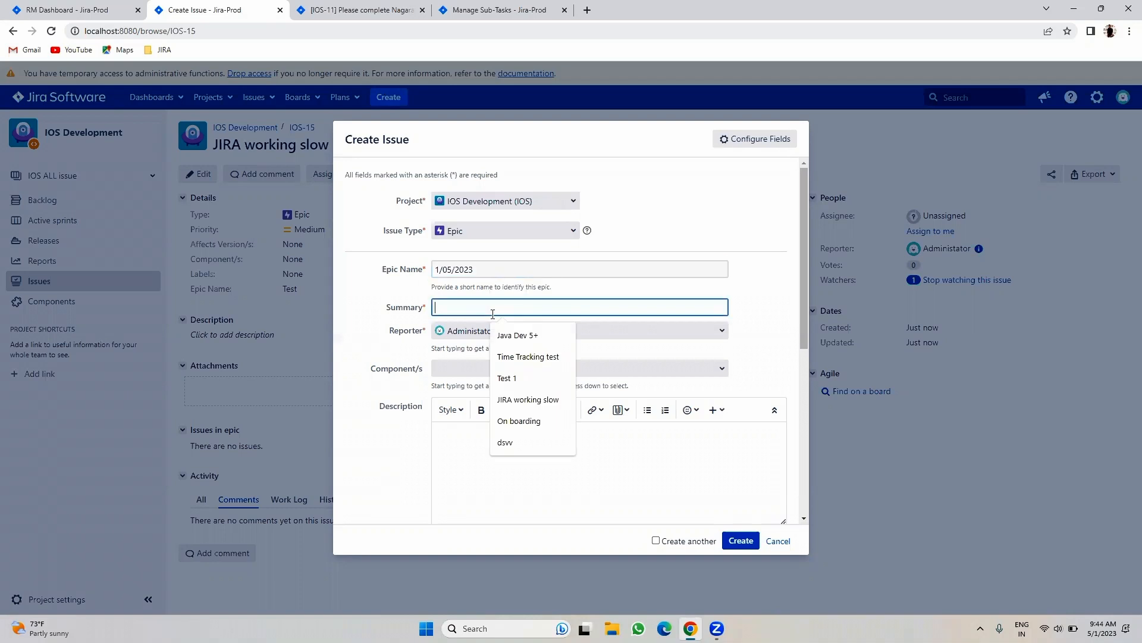
text(Please complete)
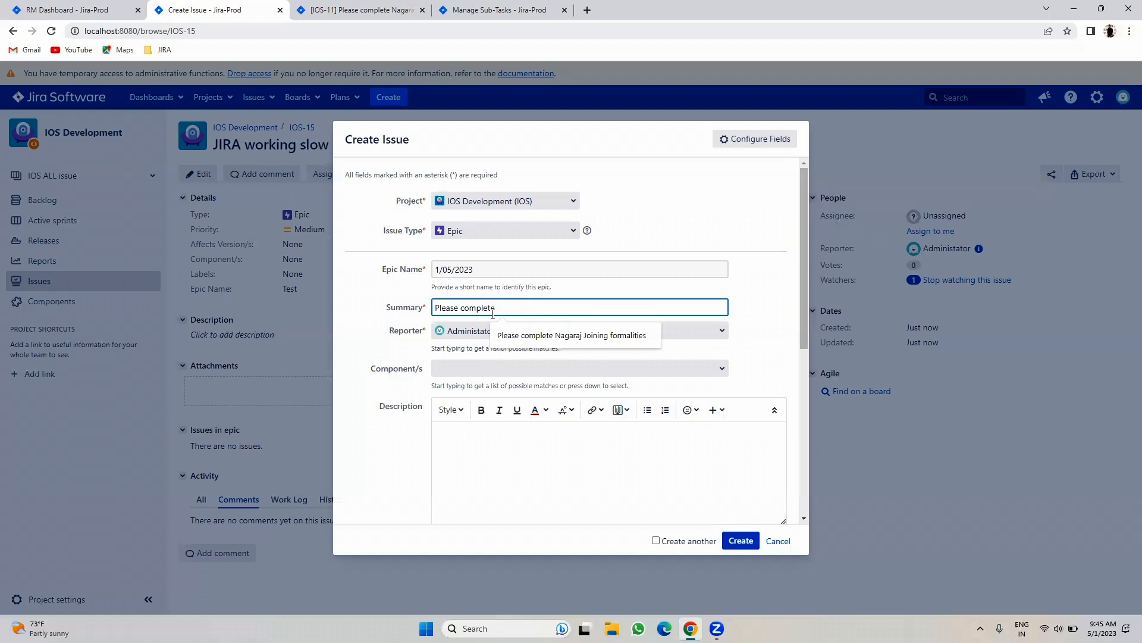
text(2/0)
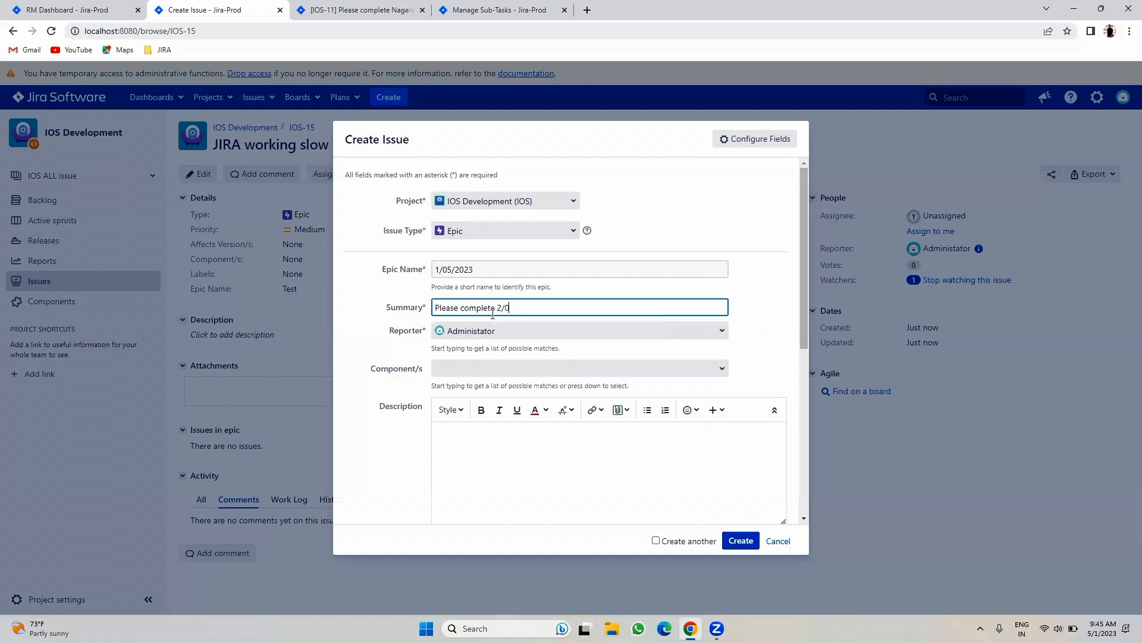
text(5/23 peoples joining formalities)
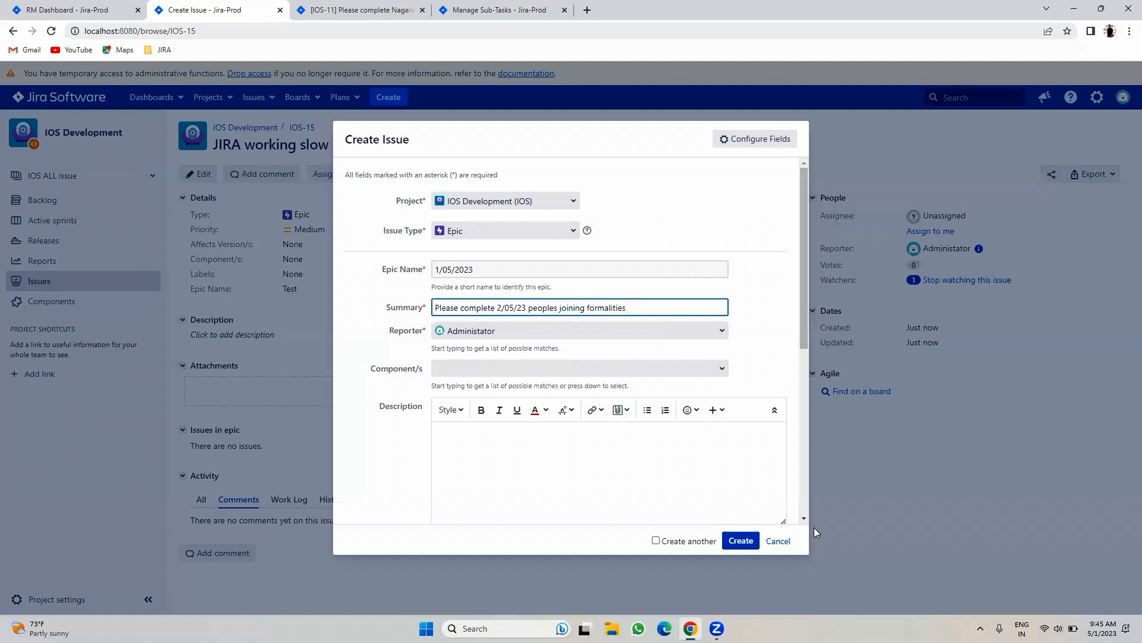
click(740, 540)
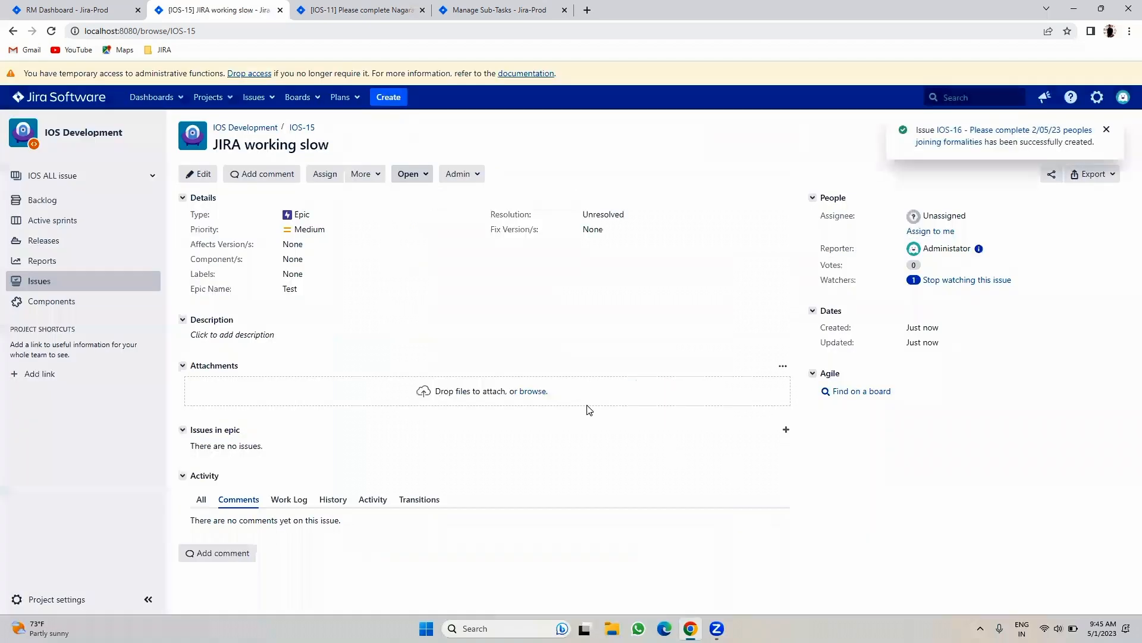
- Open epic IOS-16 and assign it to a team member
click(955, 140)
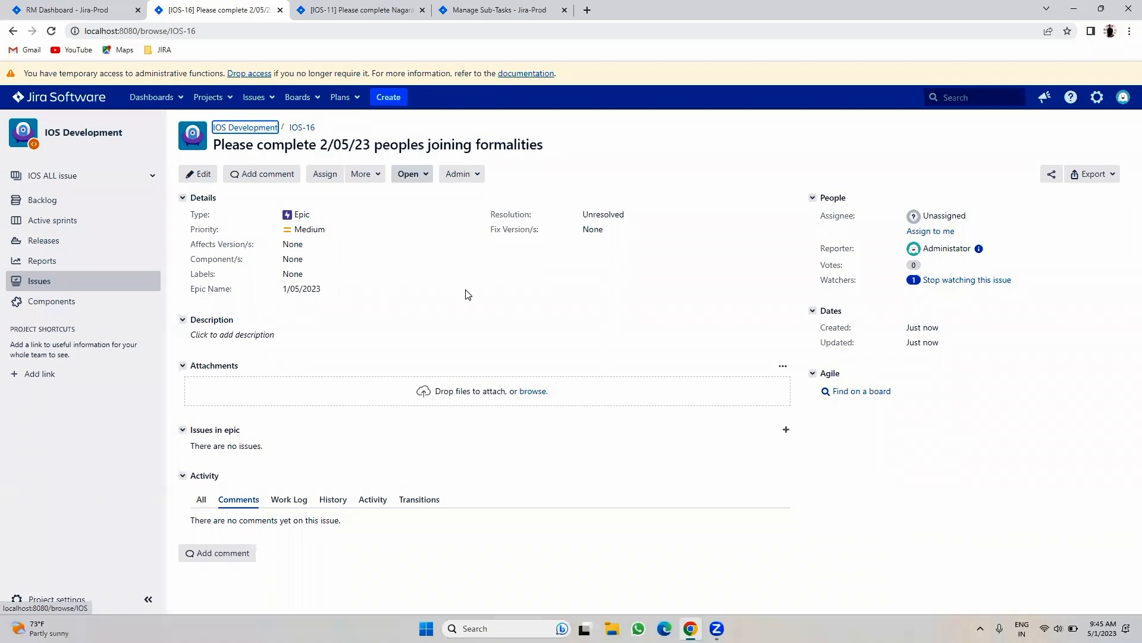
click(977, 216)
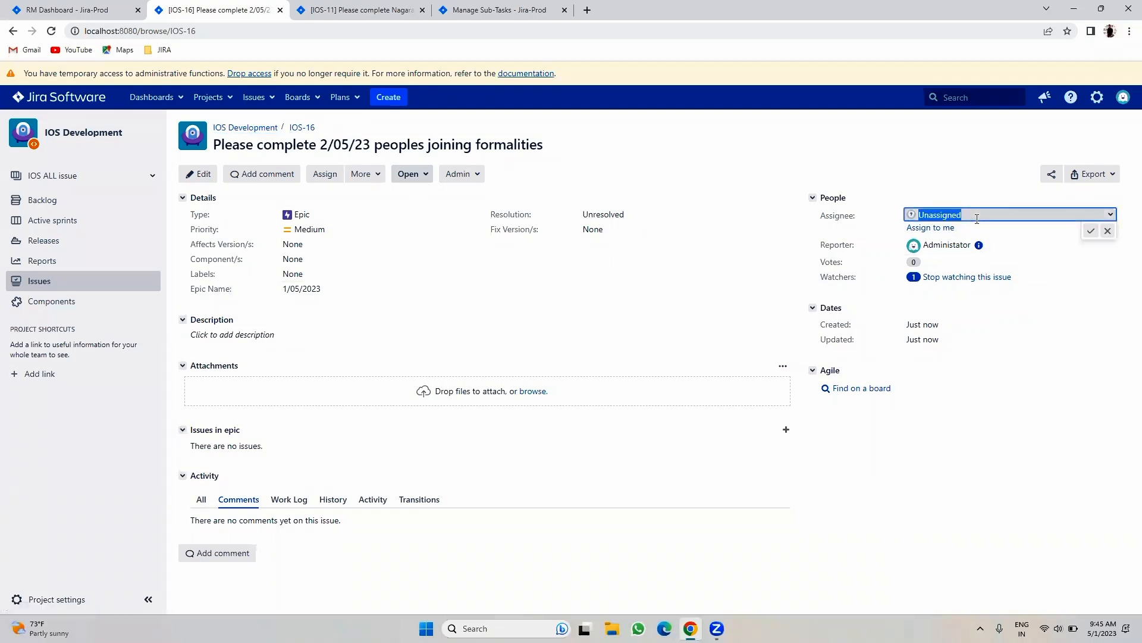
text(gowt)
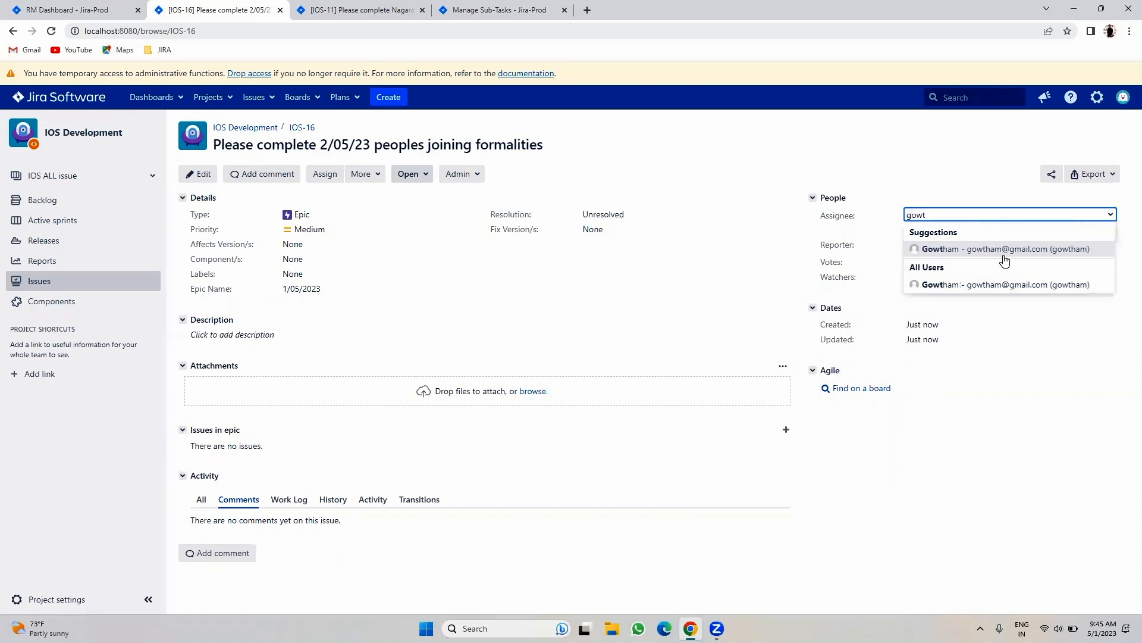
click(1001, 253)
click(1090, 231)
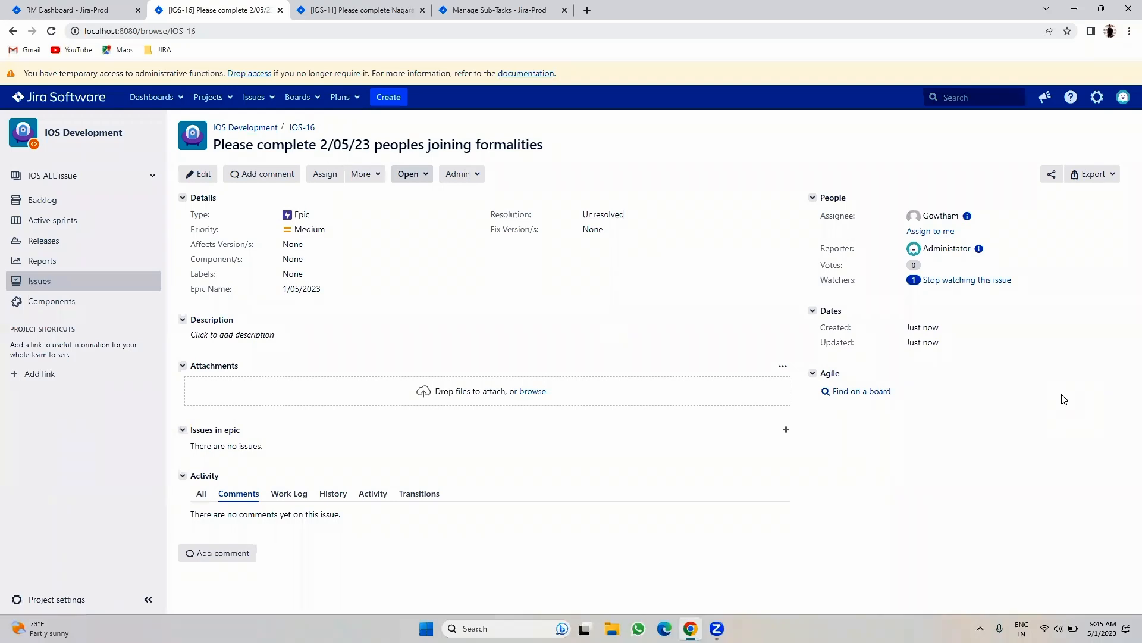
- Correct the IOS-16 title date from 2/05/23 to 1/05/23
click(544, 144)
click(326, 147)
key(BackSpace)
text(1)
click(971, 172)
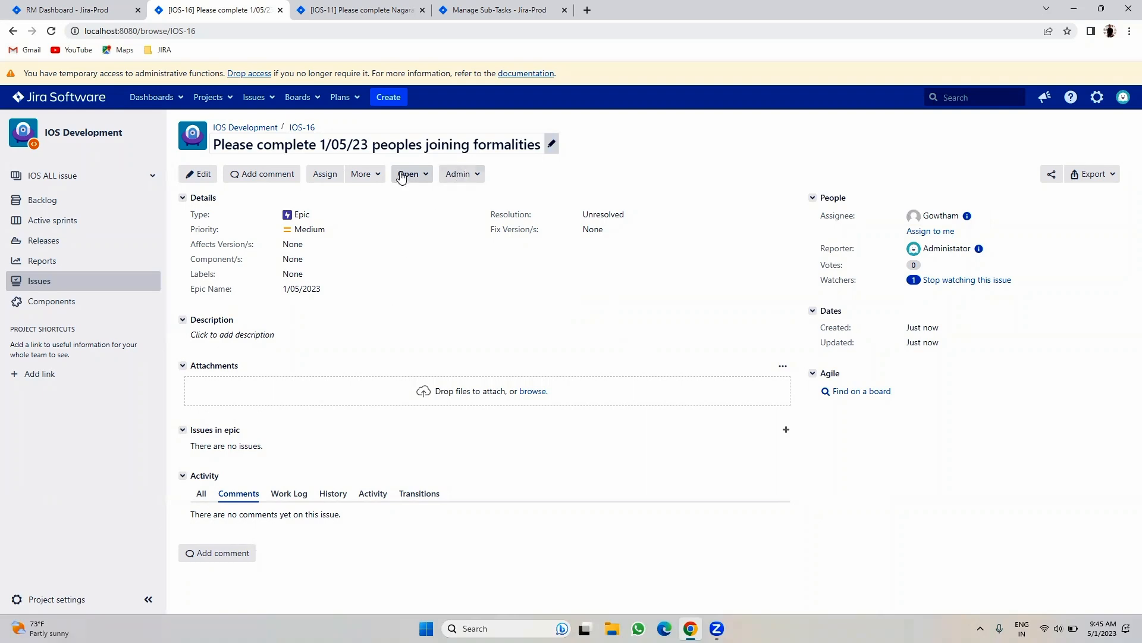
- Start a Task in the epic, then discard the unsaved form
click(786, 431)
click(461, 268)
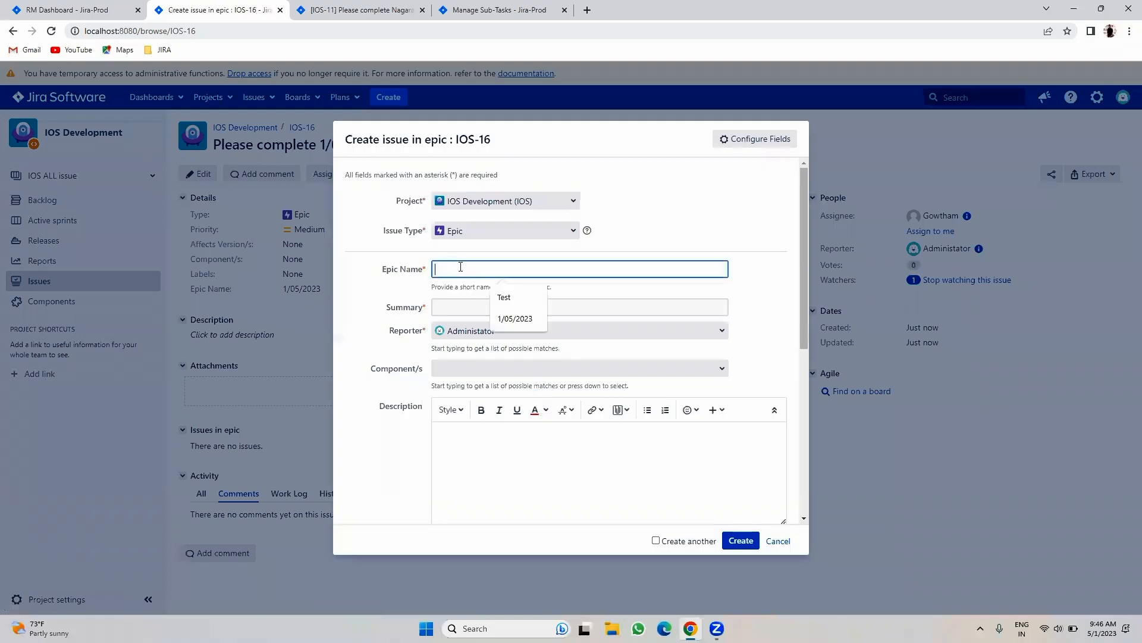
click(476, 240)
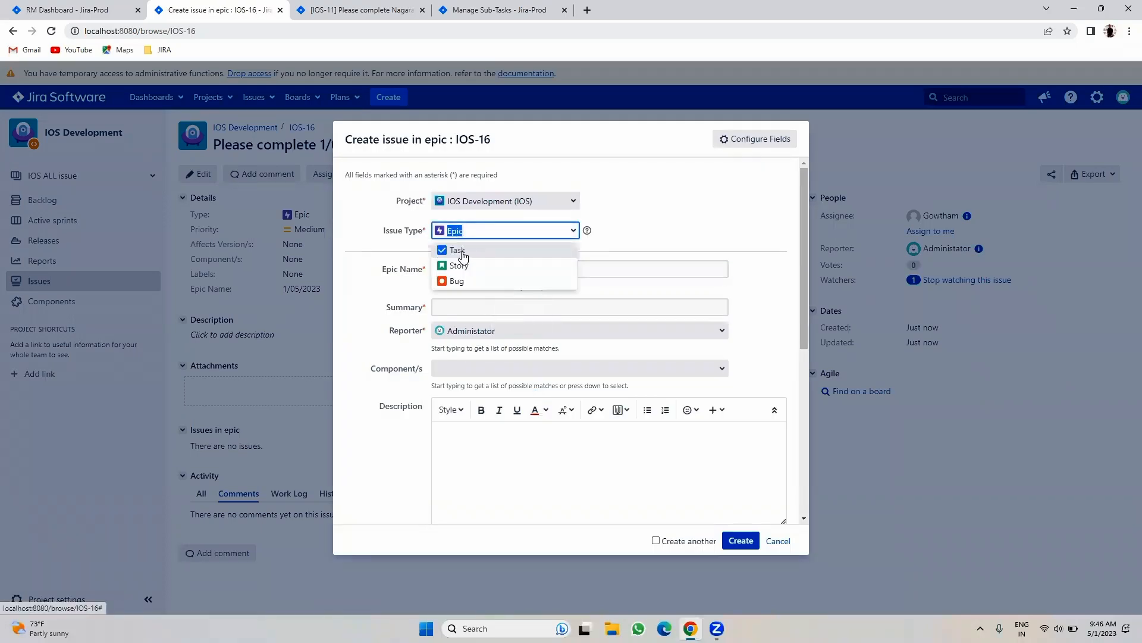
click(477, 250)
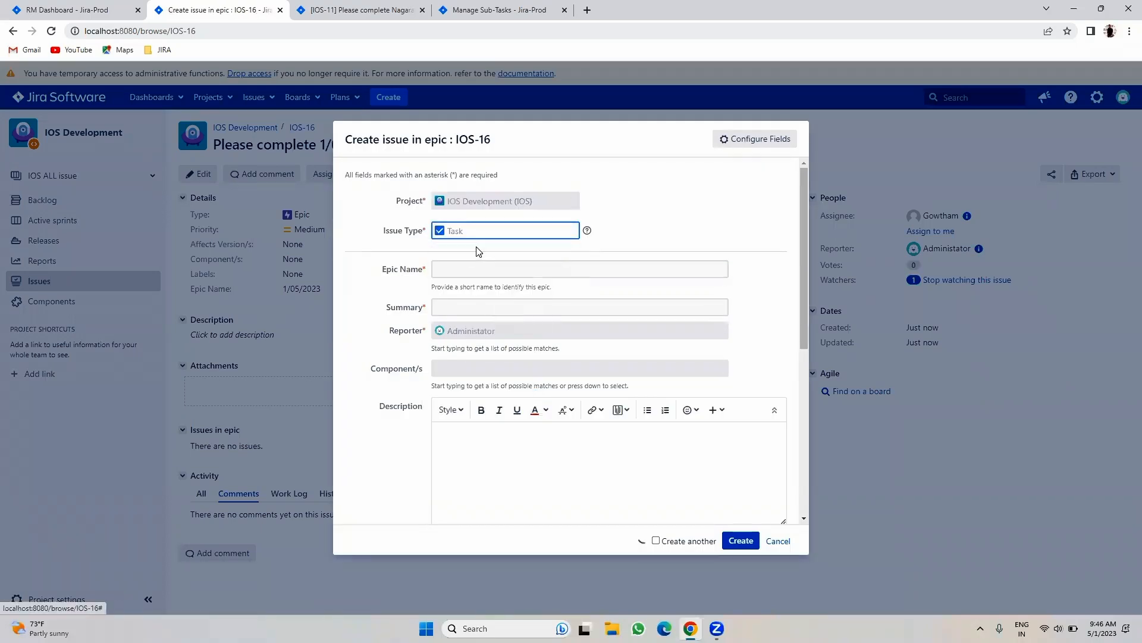
click(778, 541)
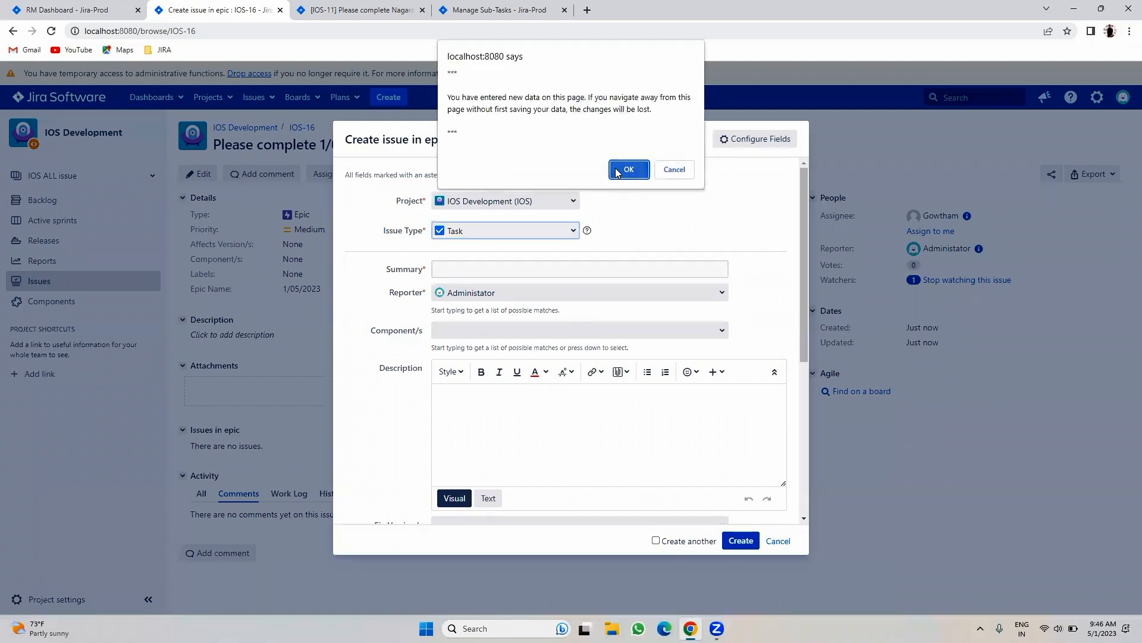
click(625, 167)
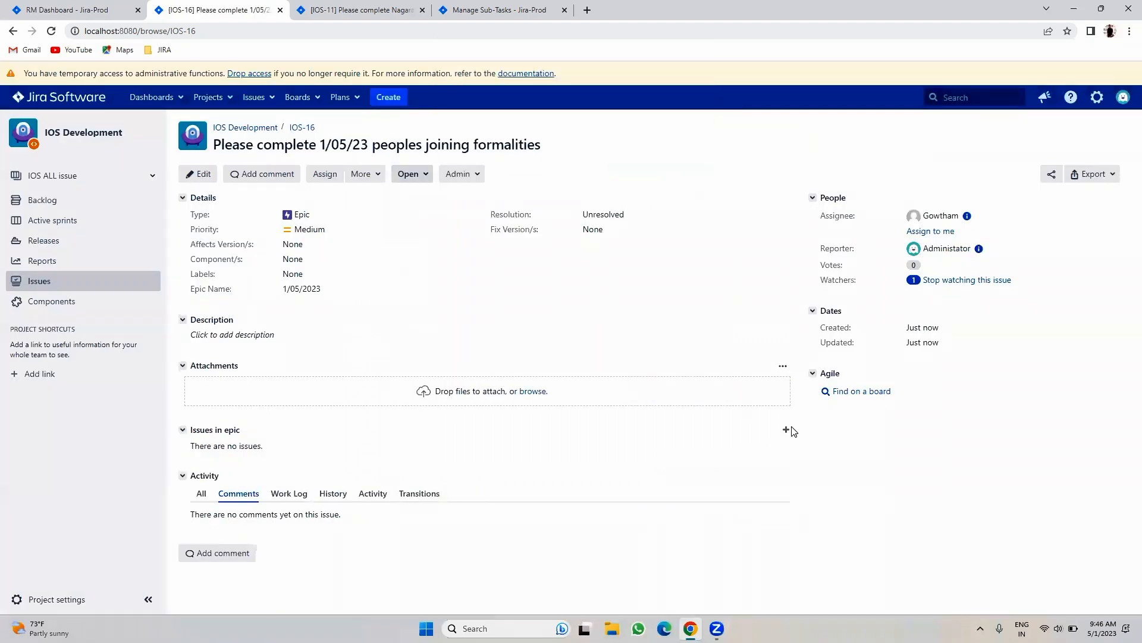
- Create task IOS-17 reusing the joining-formalities summary with the first new joiner's name
click(786, 429)
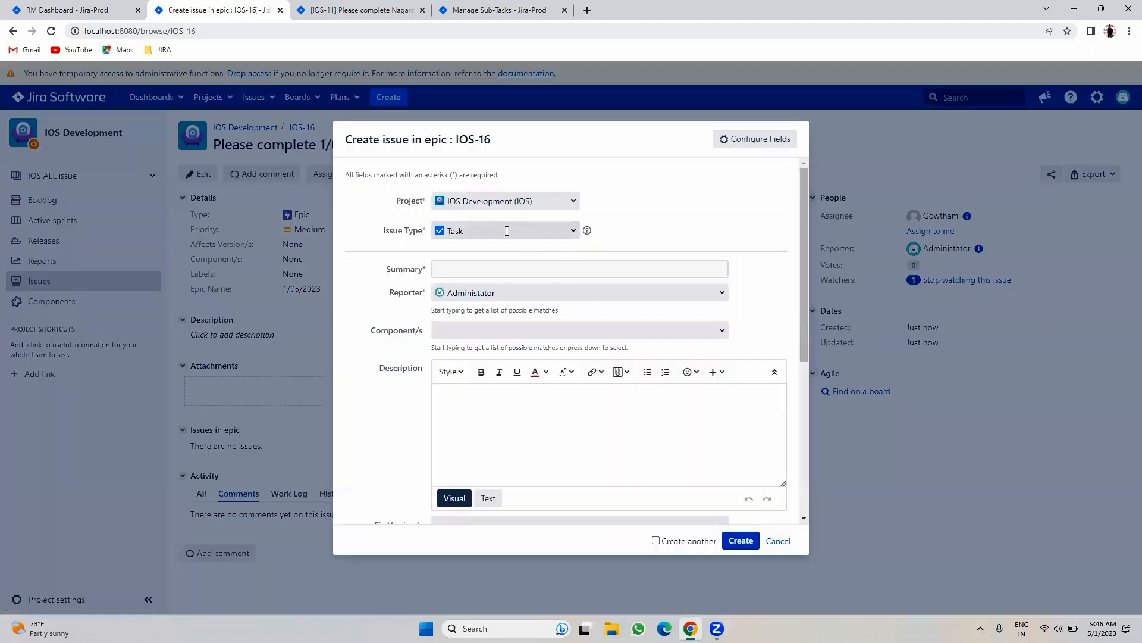
click(445, 267)
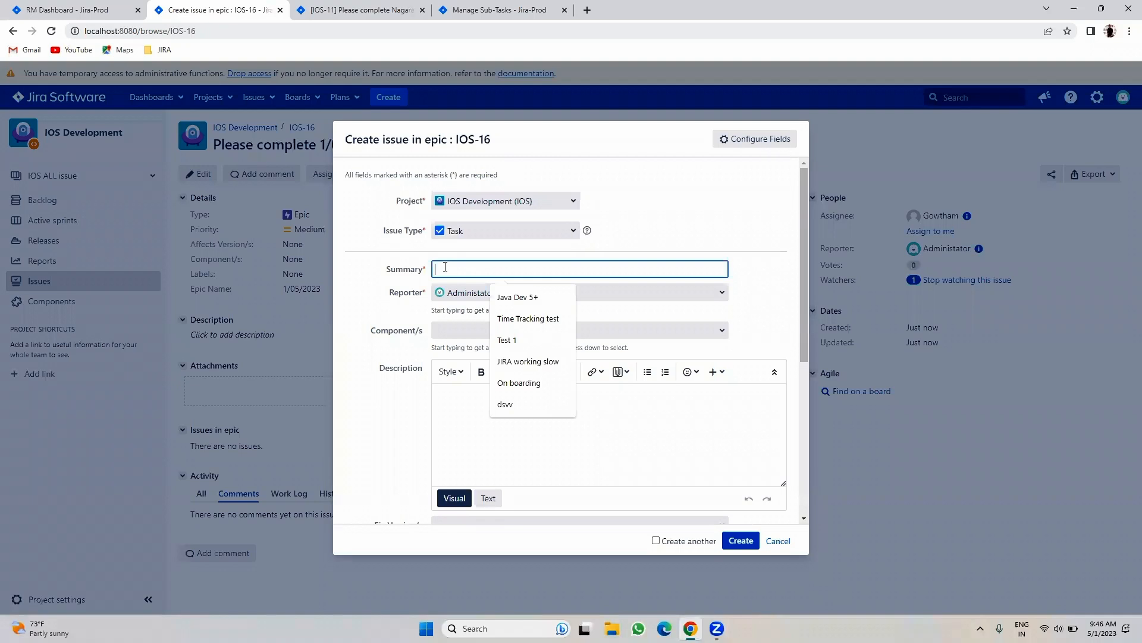
text(Please complete Nagaraj Joining formalities)
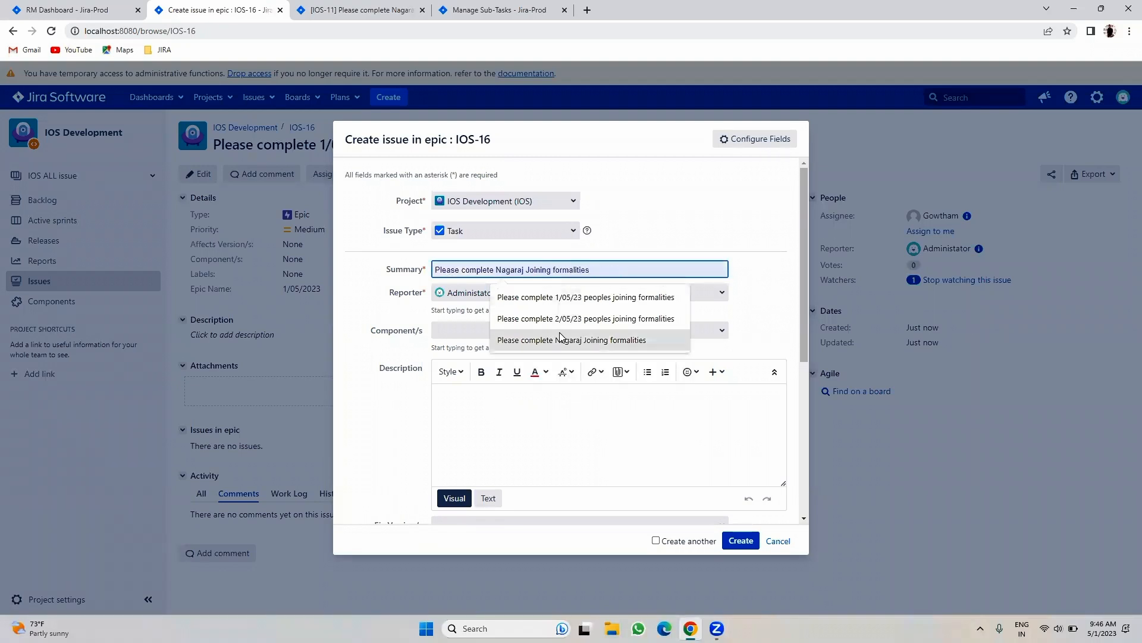
click(562, 338)
double_click(514, 270)
text(Ravc)
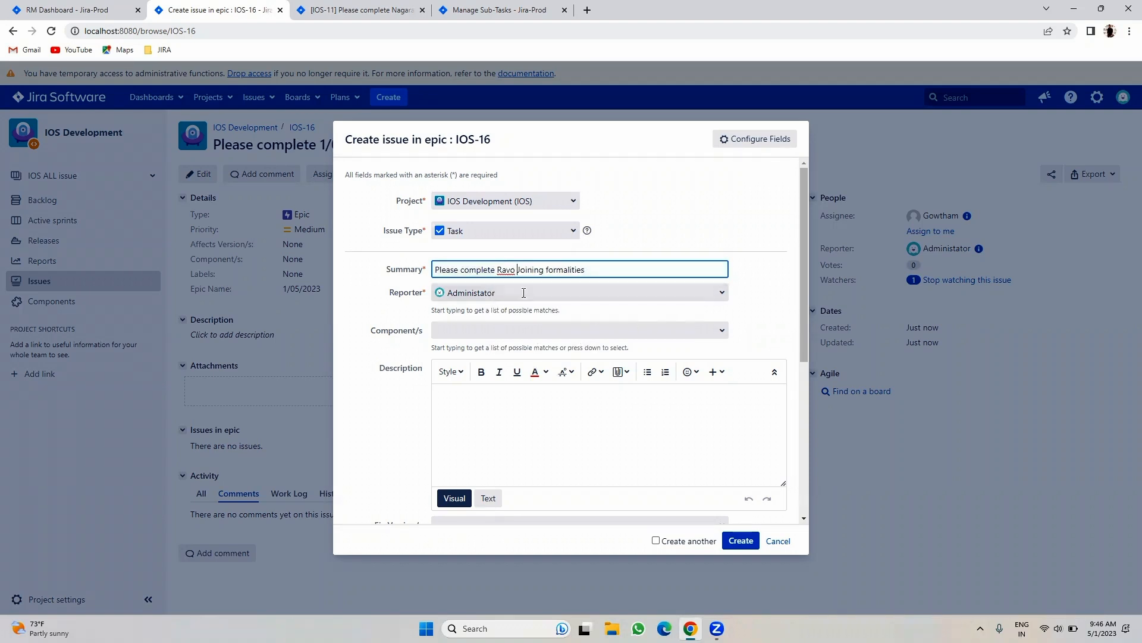
key(BackSpace)
text(i)
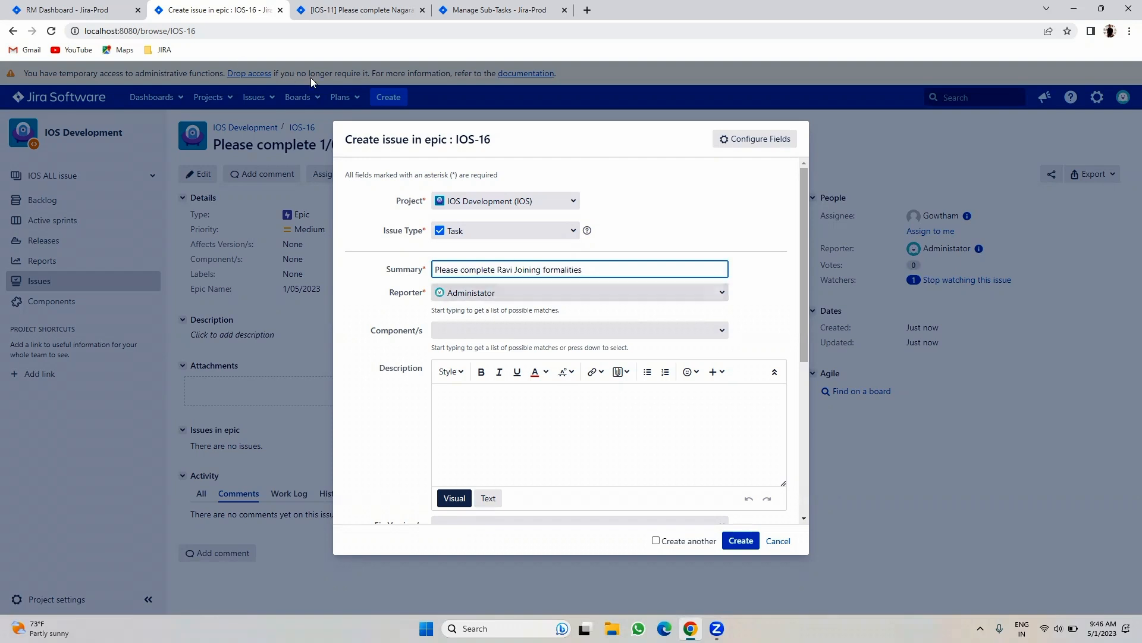
click(741, 540)
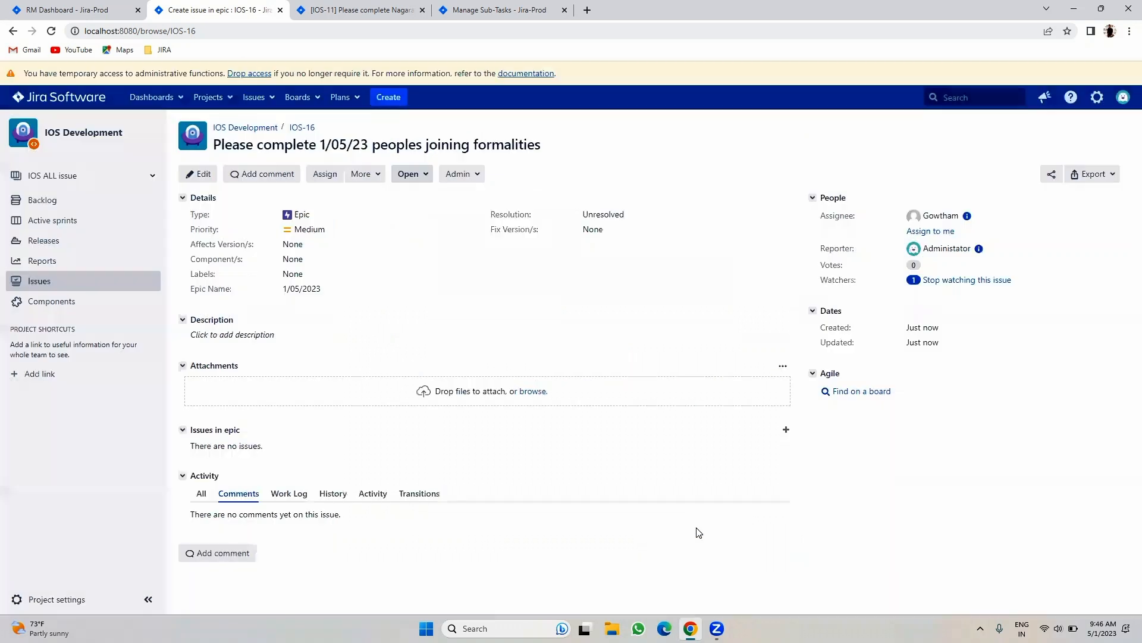
- Create task IOS-18 with the same summary for a second new joiner
click(786, 432)
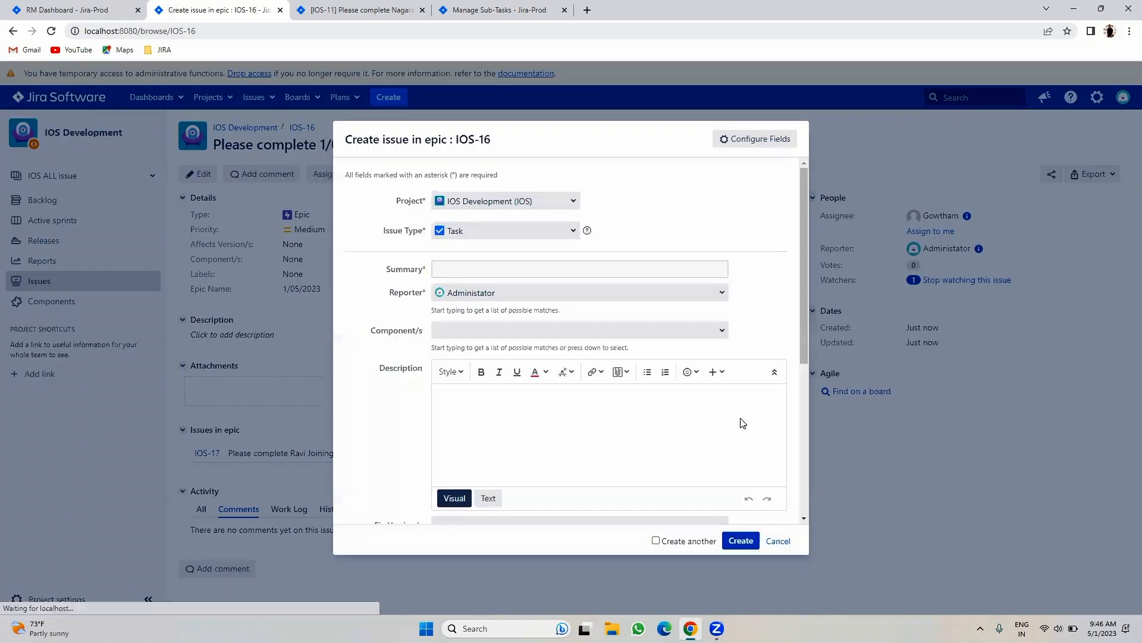
click(441, 270)
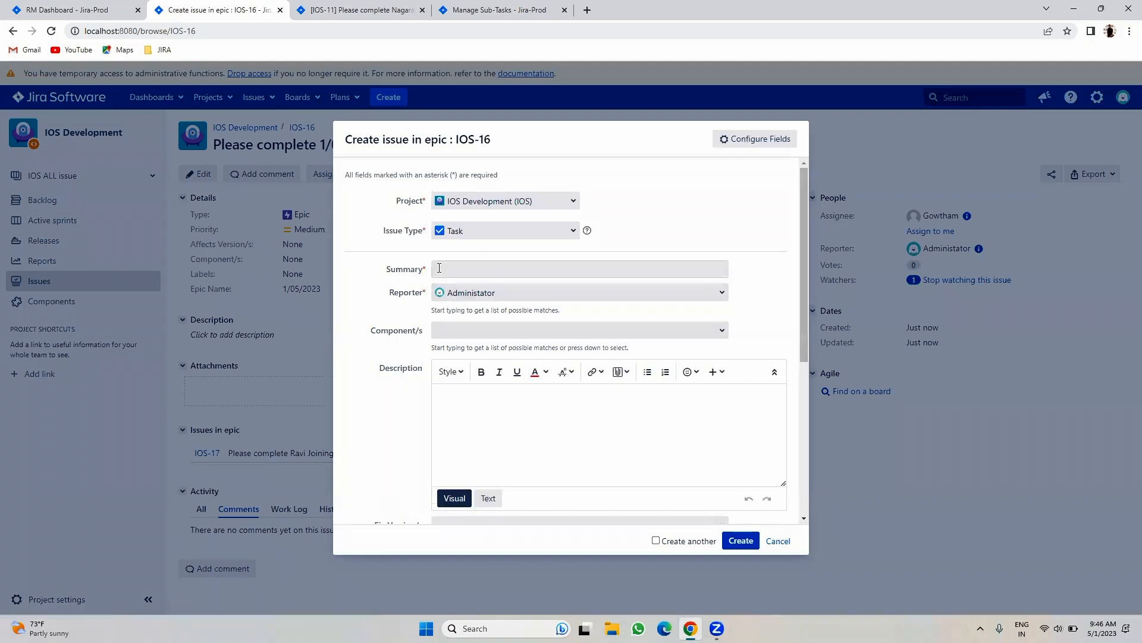
text(P)
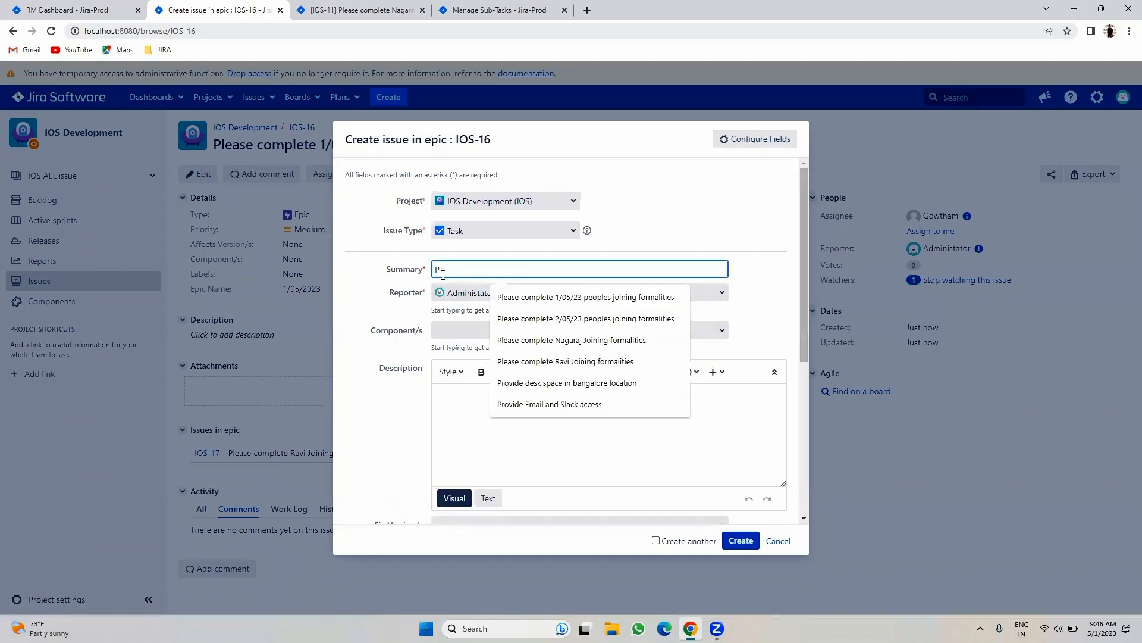
double_click(507, 270)
text(Abh)
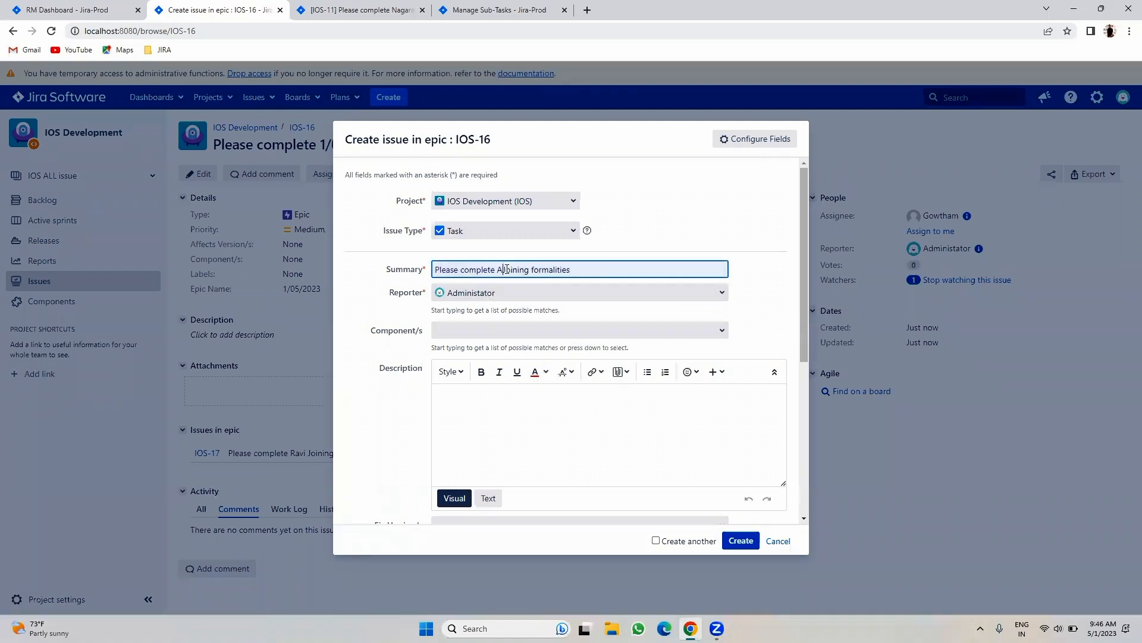
text(i)
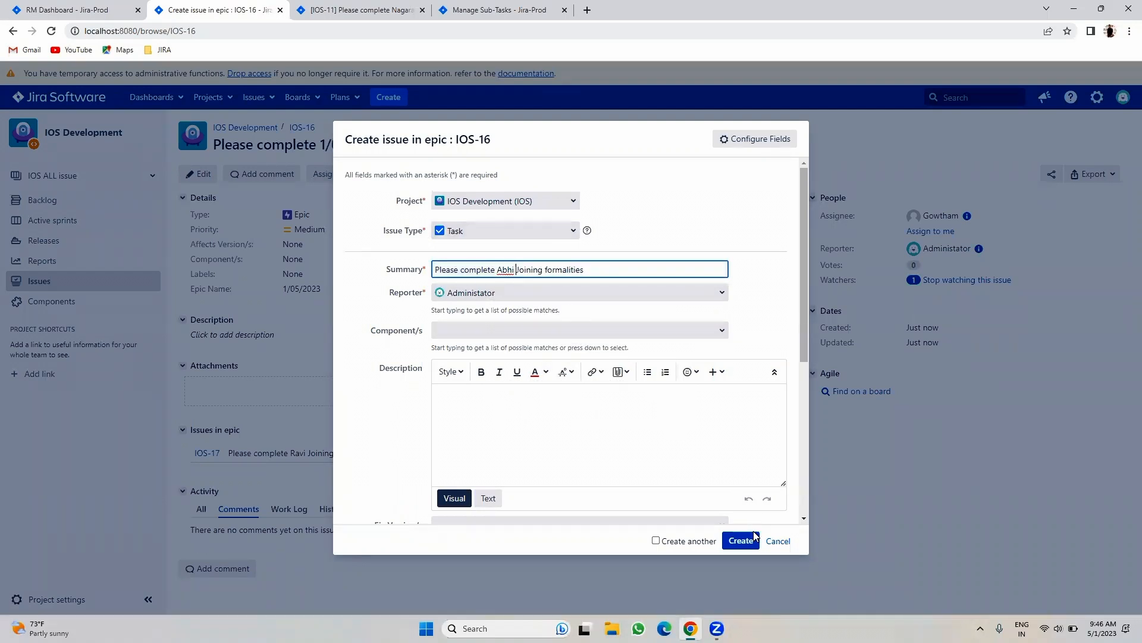
click(742, 541)
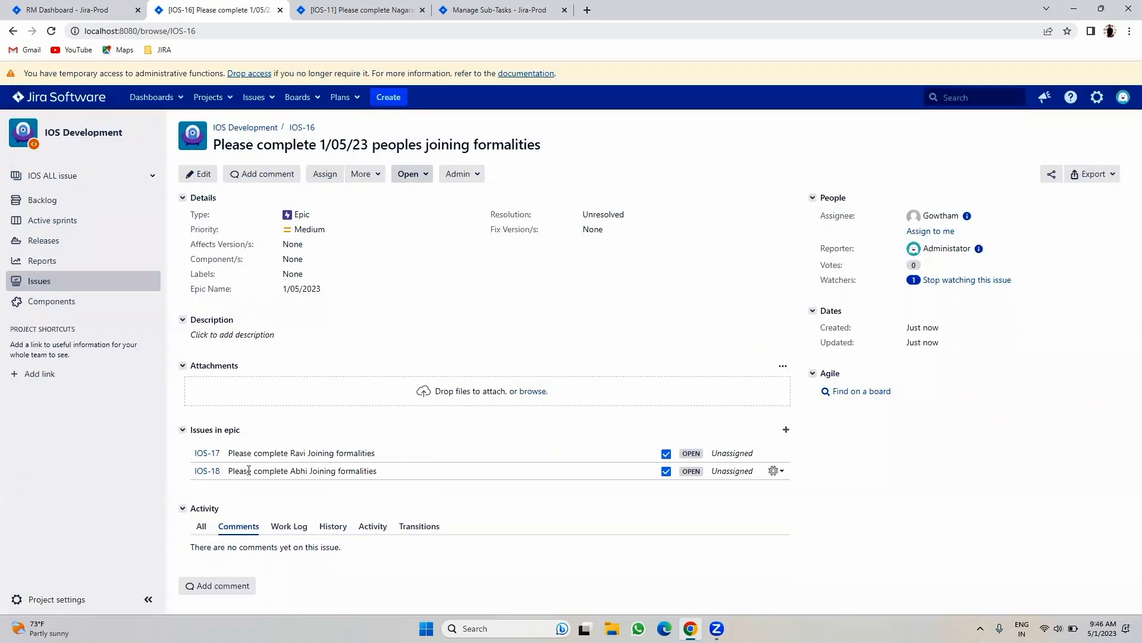
- Open task IOS-17 in a new browser tab and view its details
right_click(215, 455)
click(247, 463)
click(367, 6)
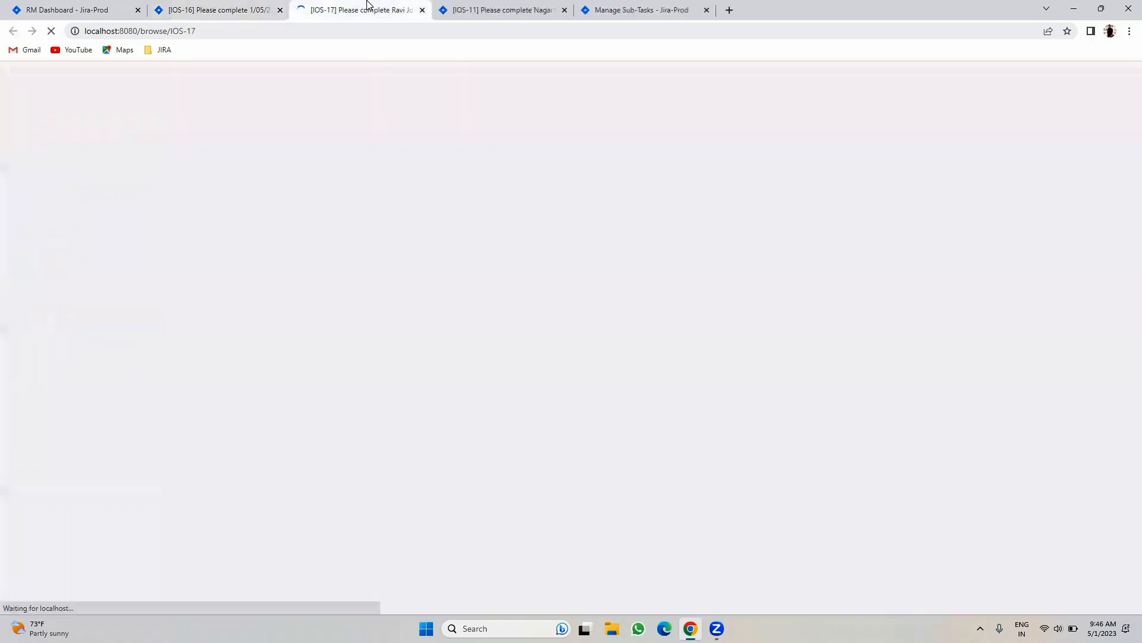
click(220, 7)
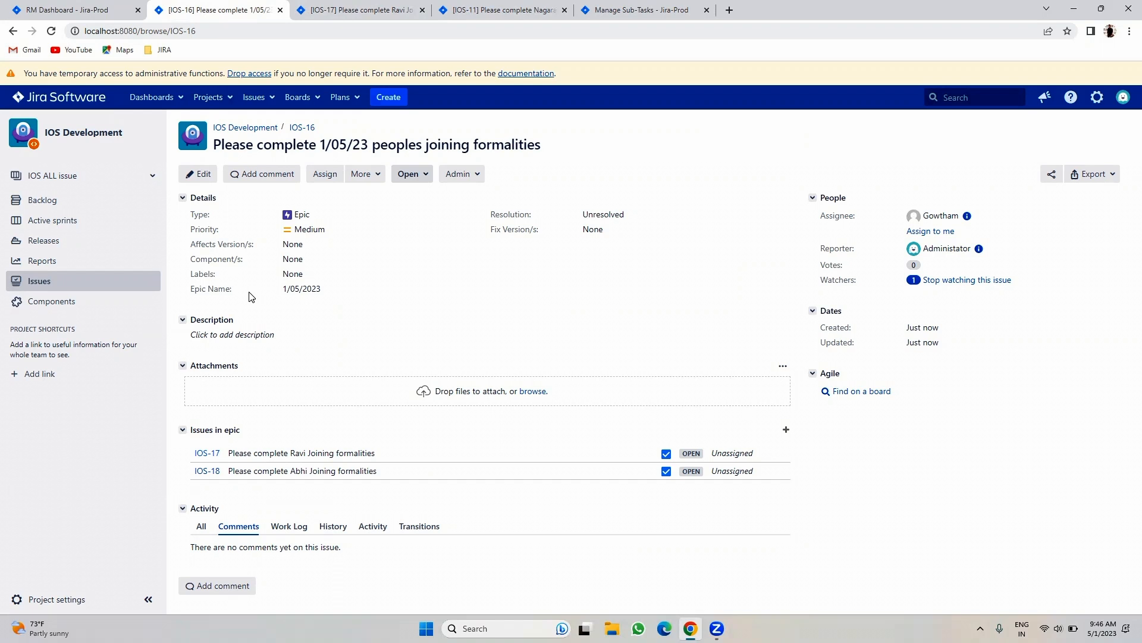
click(357, 7)
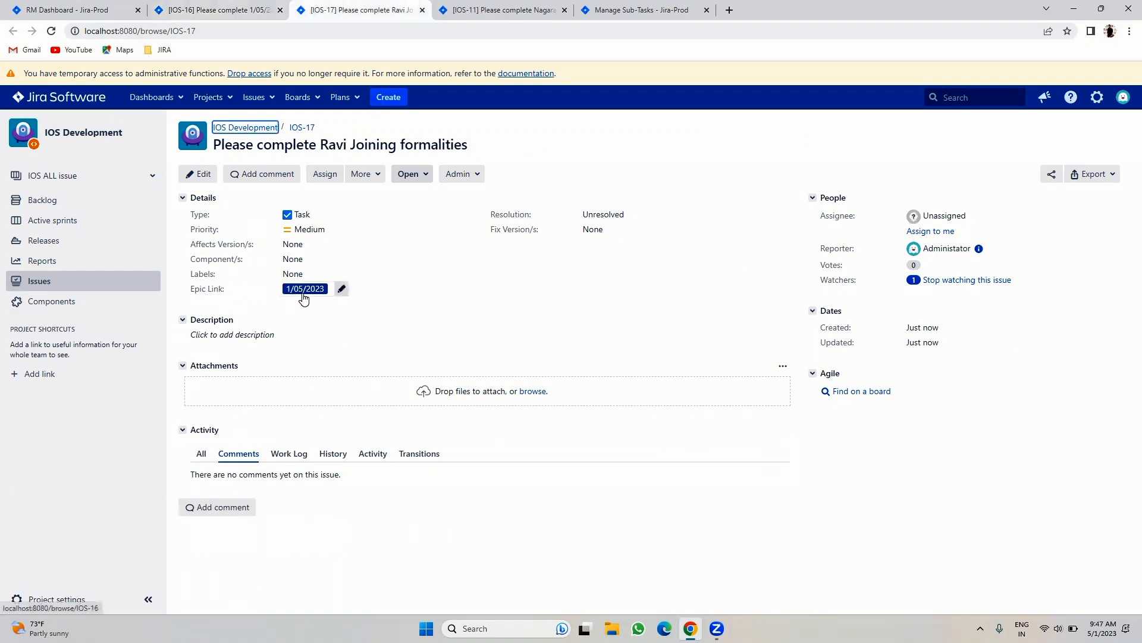
- Compare the IOS-16, IOS-17 and IOS-11 tabs to check IOS-17's epic link, ending on IOS-16's actions menu
click(200, 7)
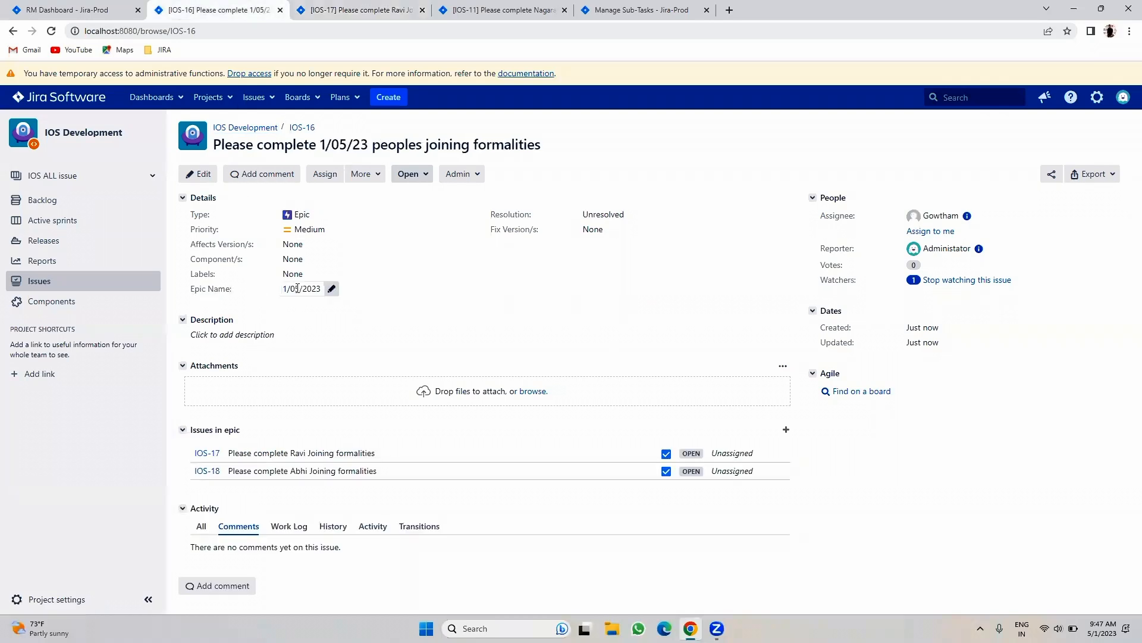
click(345, 8)
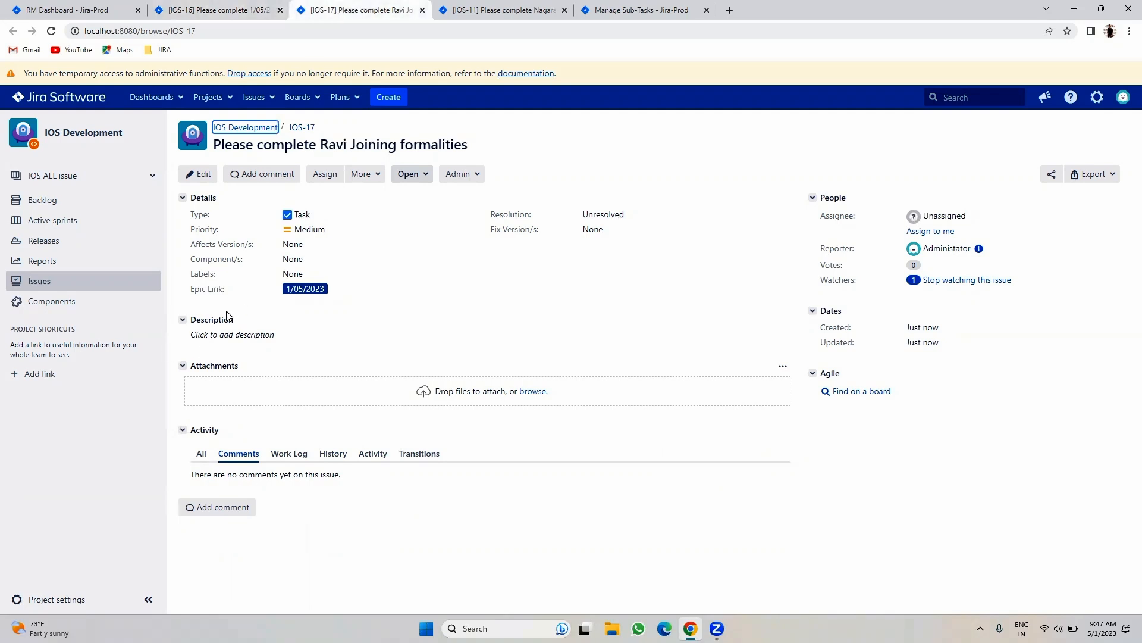
click(220, 9)
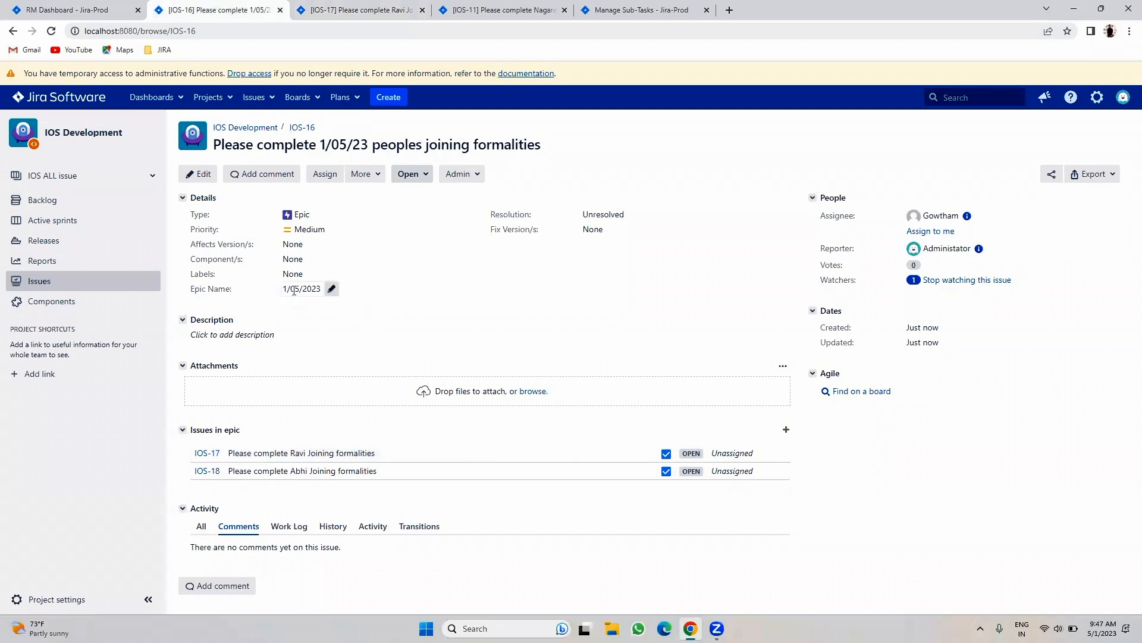
click(369, 11)
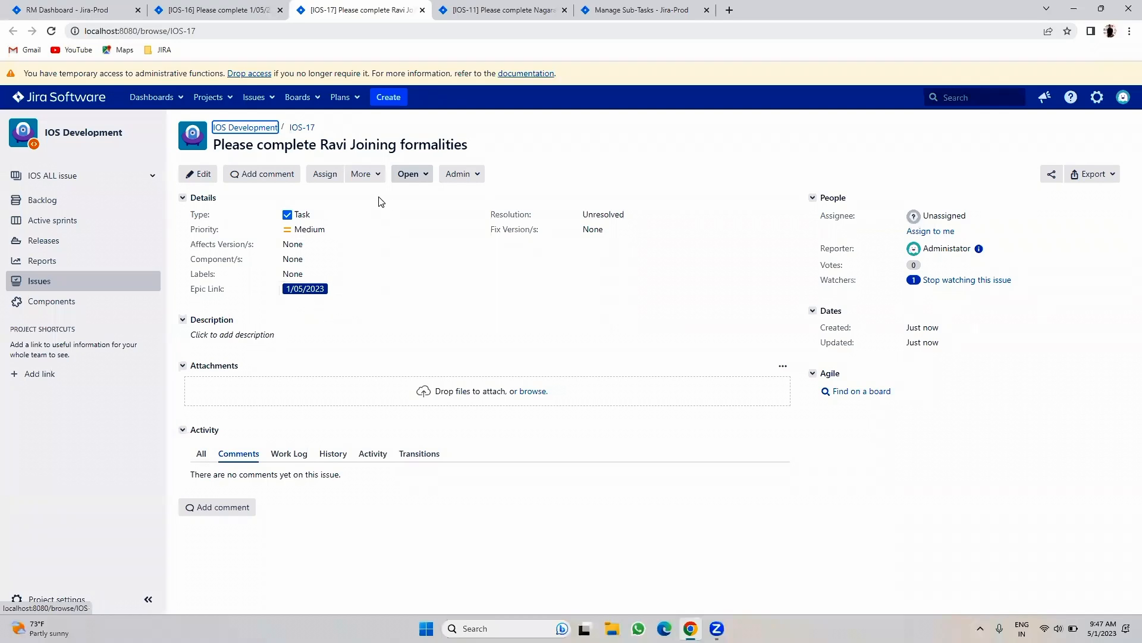
click(503, 10)
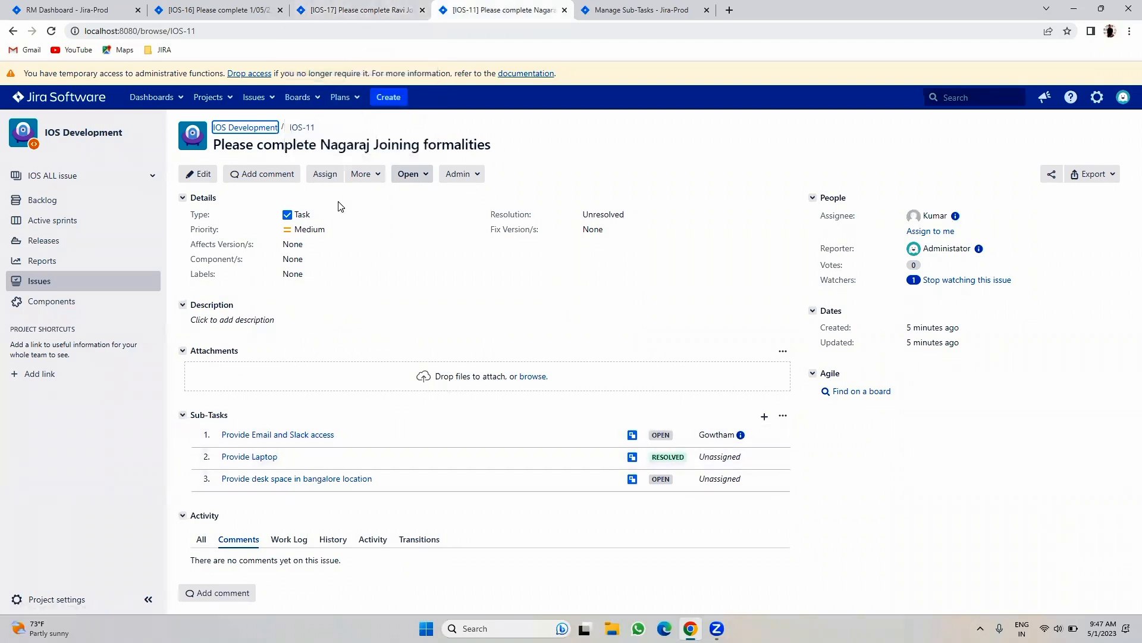
click(262, 5)
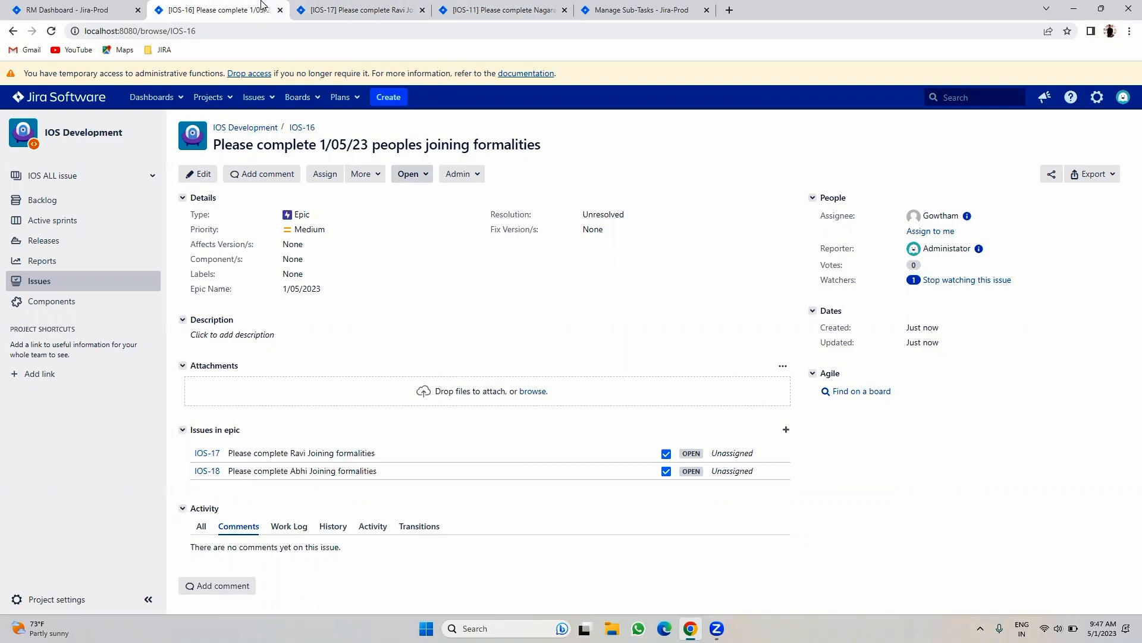
click(369, 175)
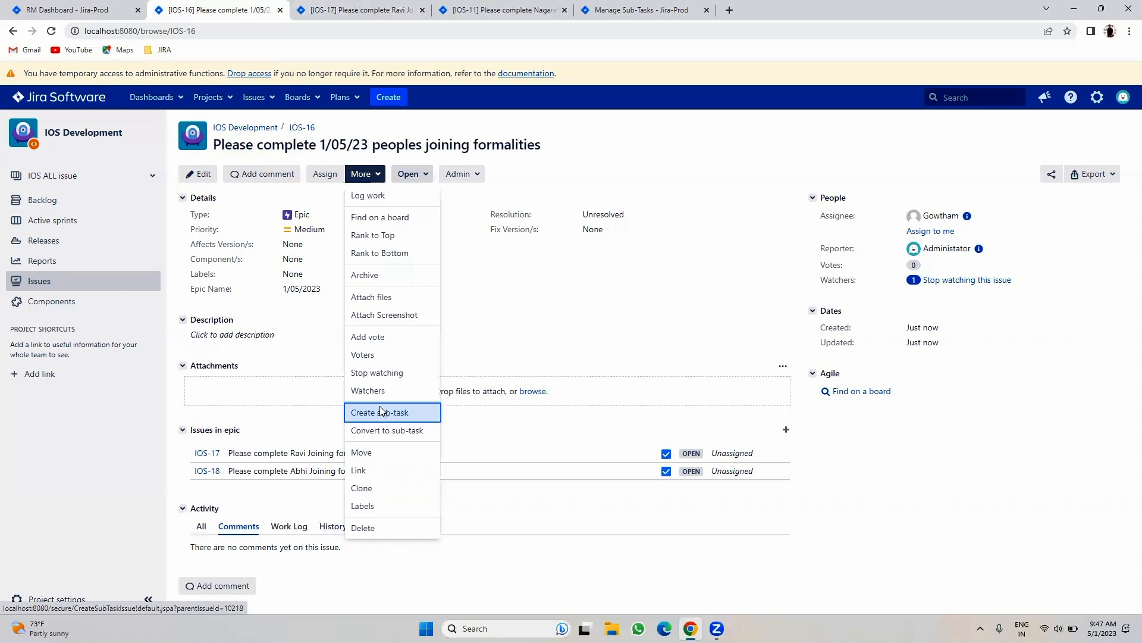
- Create a sub-task 'Java Dev 5+' under epic IOS-16
click(387, 412)
click(476, 241)
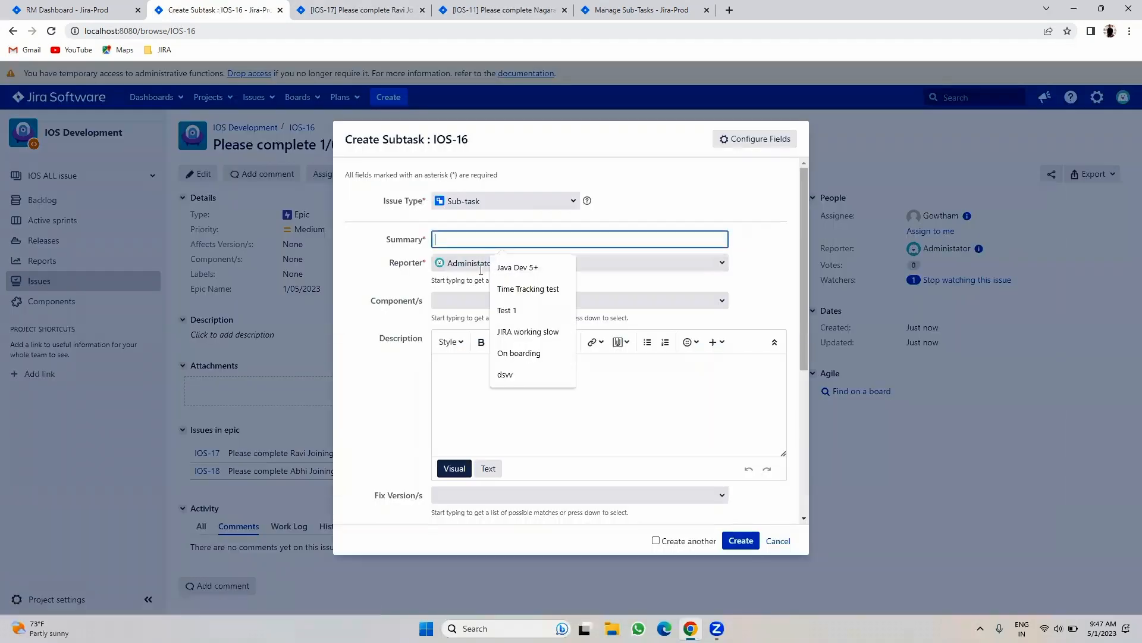
click(512, 274)
click(739, 540)
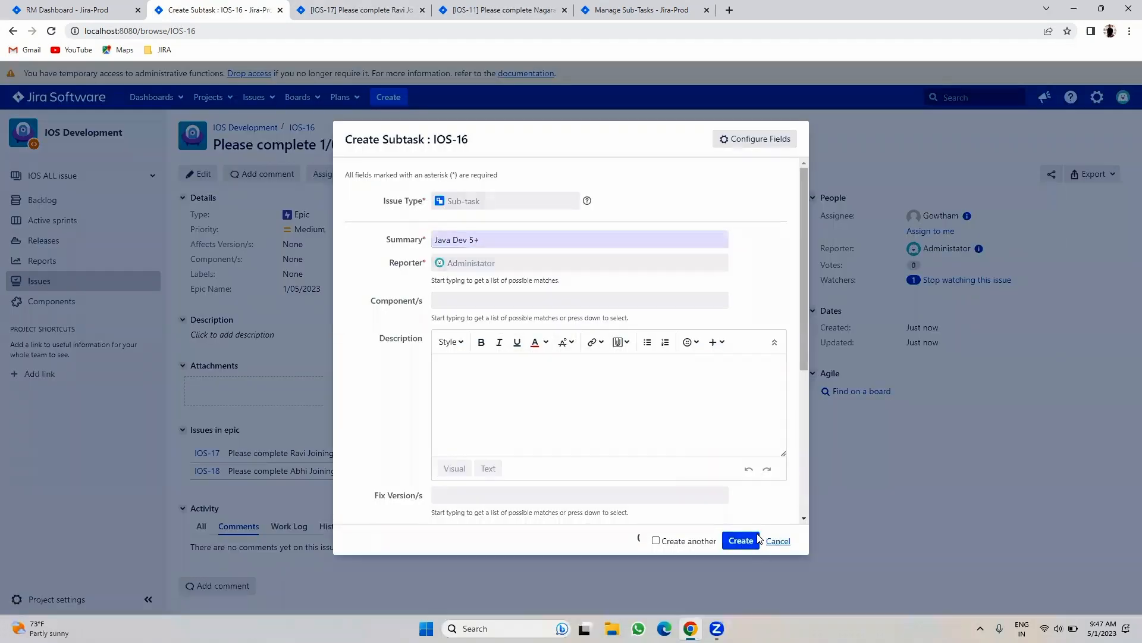
scroll(226, 521, down, 1)
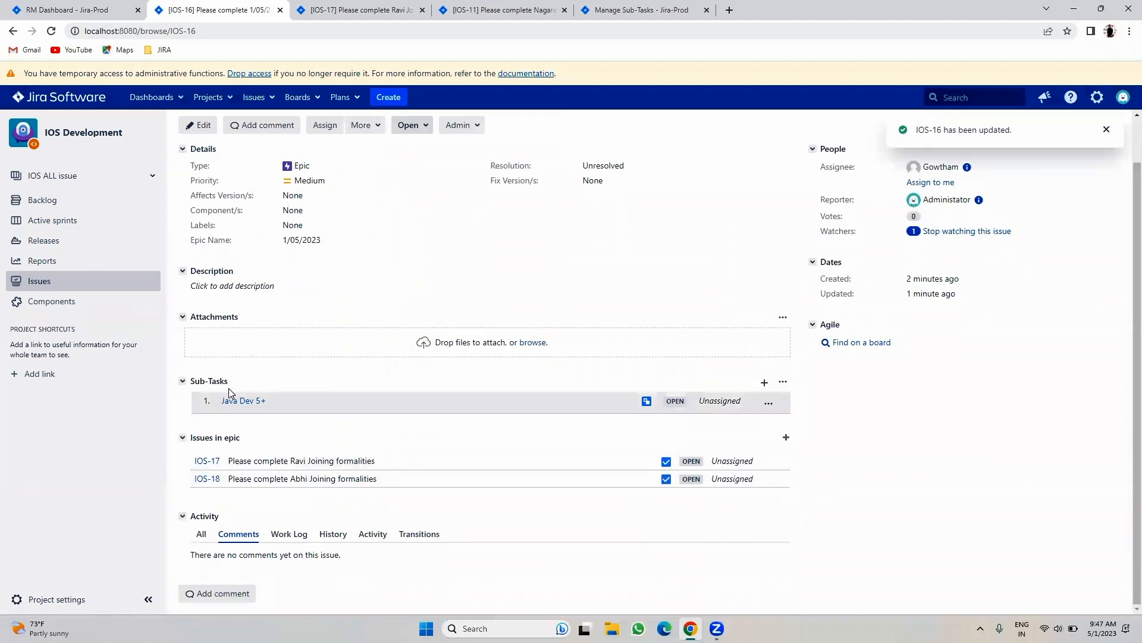
scroll(333, 333, up, 1)
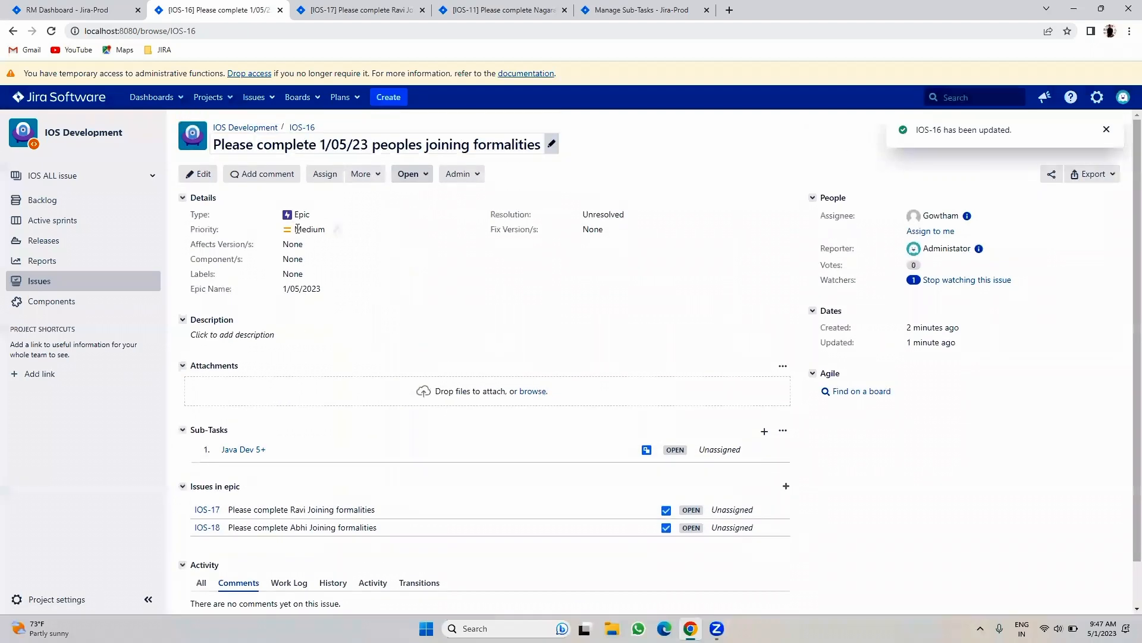
scroll(503, 413, down, 1)
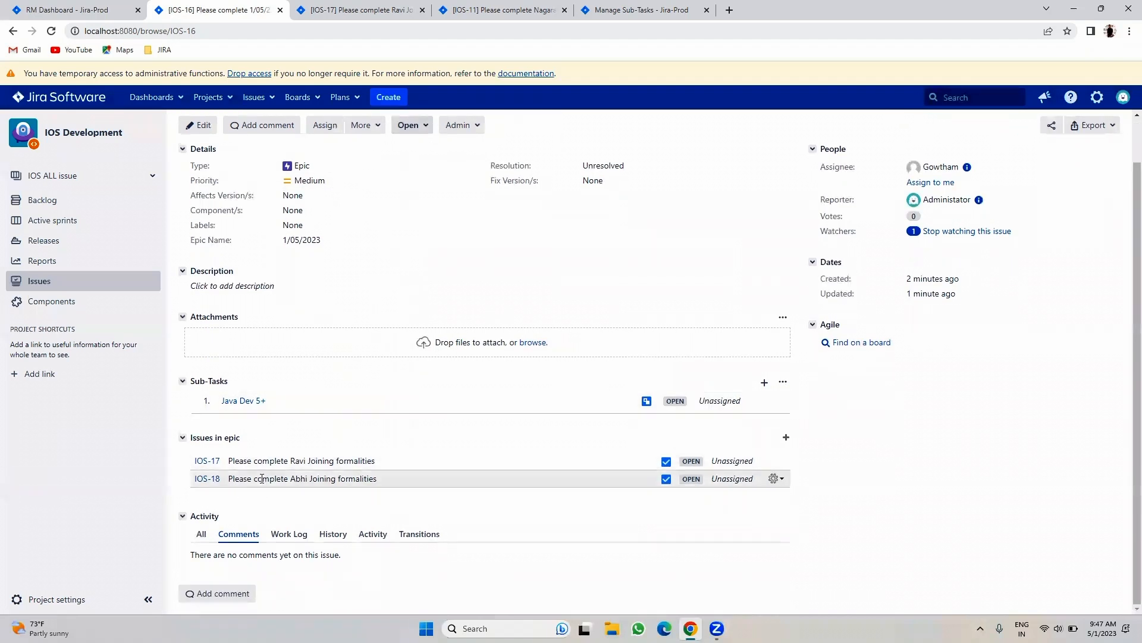
- Browse IOS-17, IOS-16 and IOS-11, including IOS-11's 'Provide Email and Slack access' sub-task
click(393, 7)
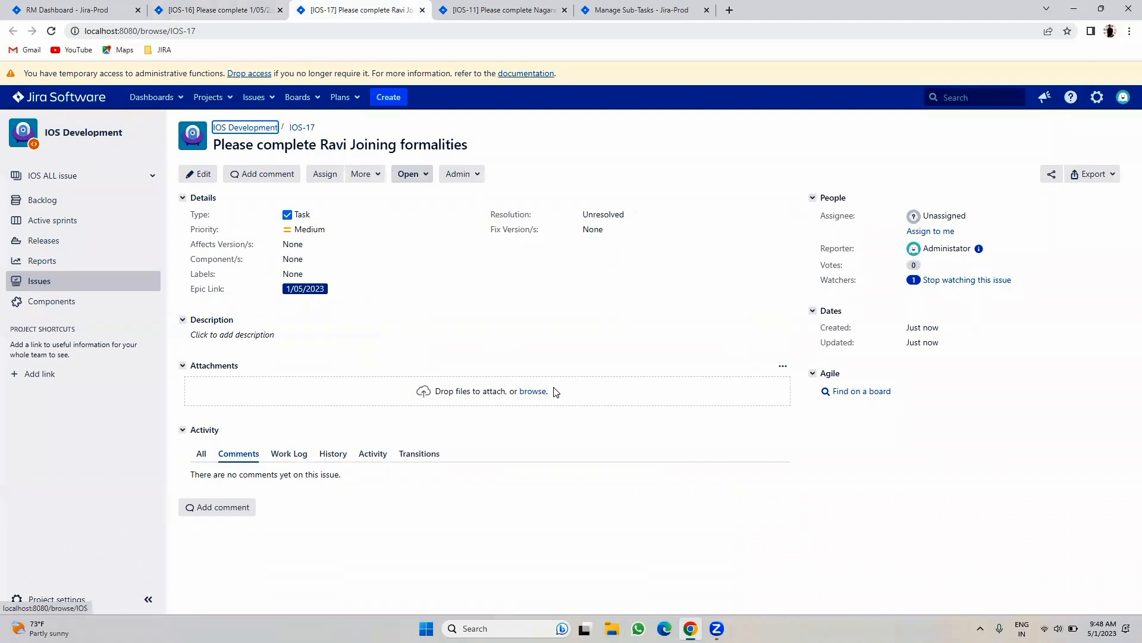
click(196, 6)
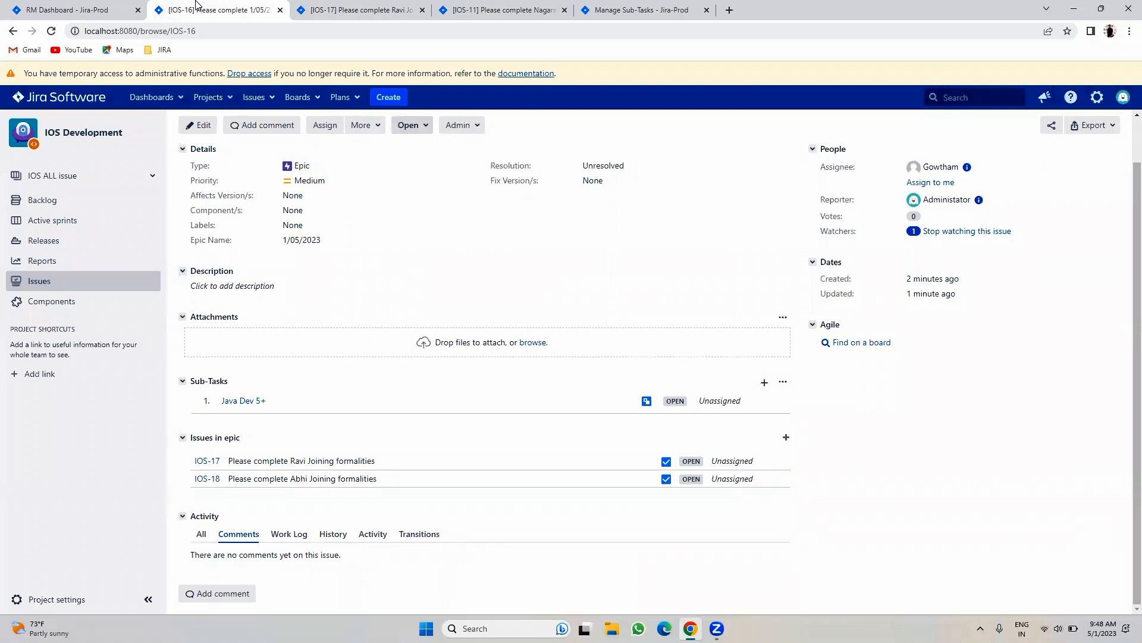
click(508, 8)
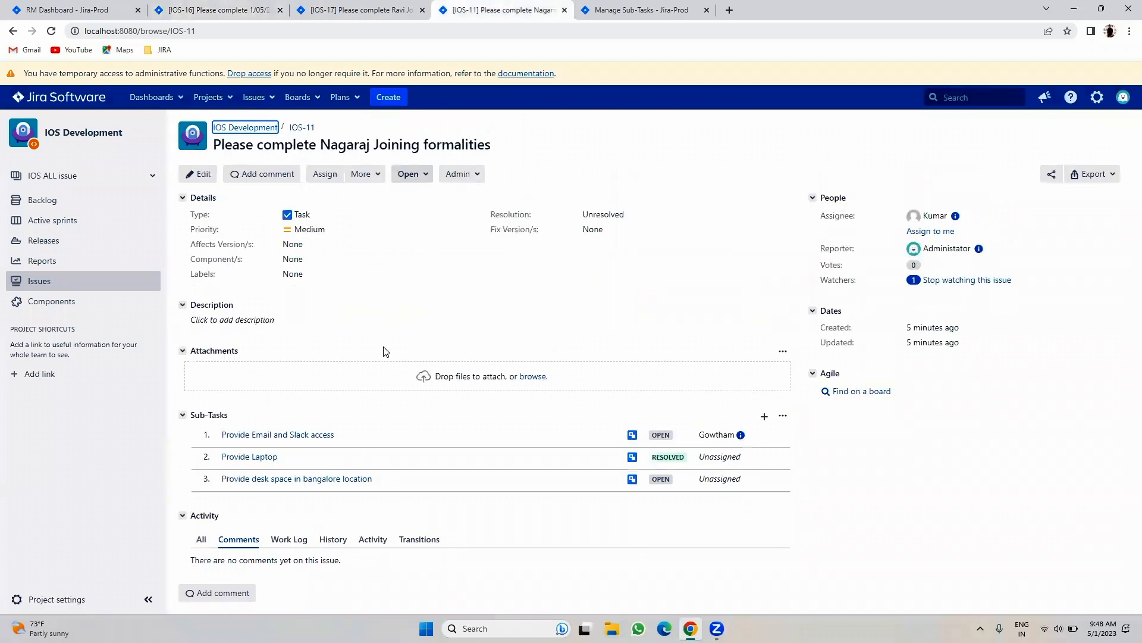
click(260, 436)
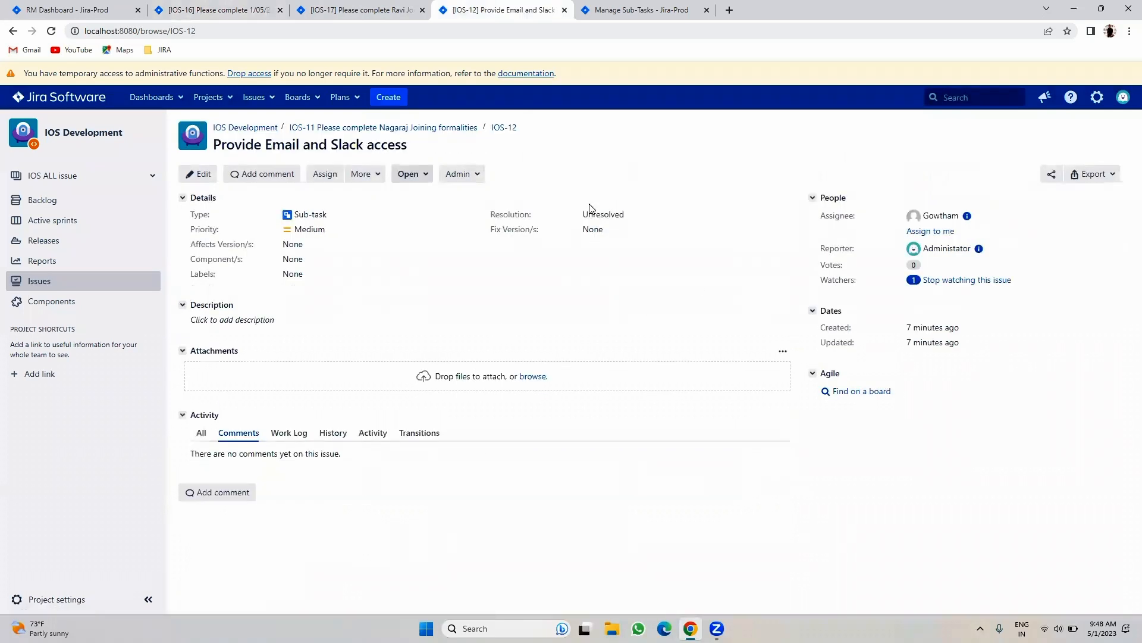
click(379, 129)
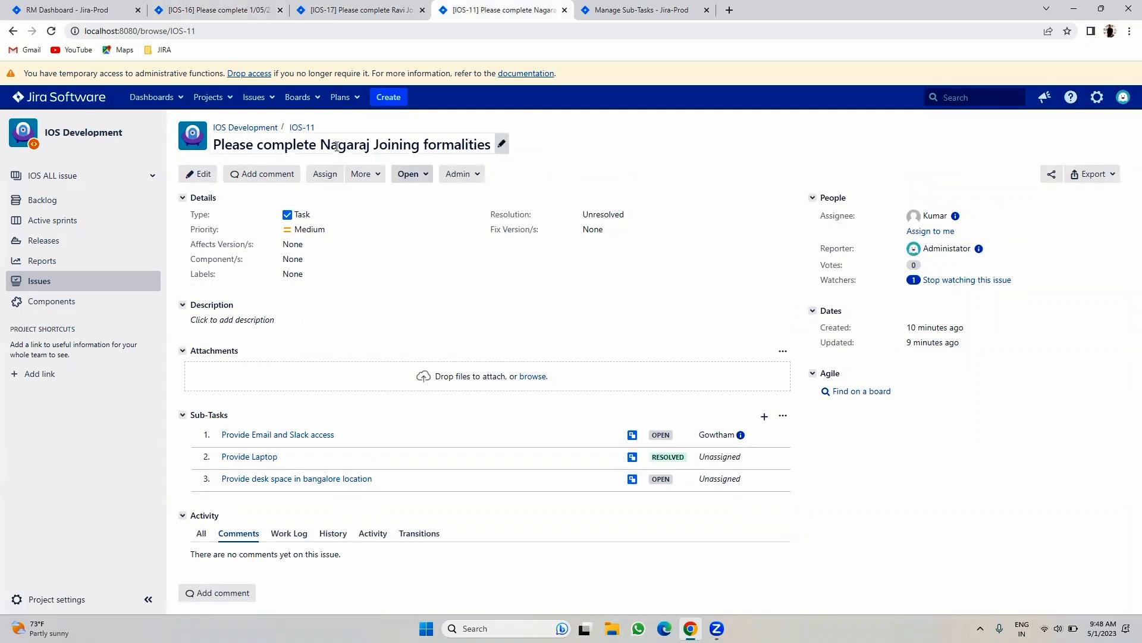
key(ctrl+shift+Tab)
key(ctrl+shift+Tab)
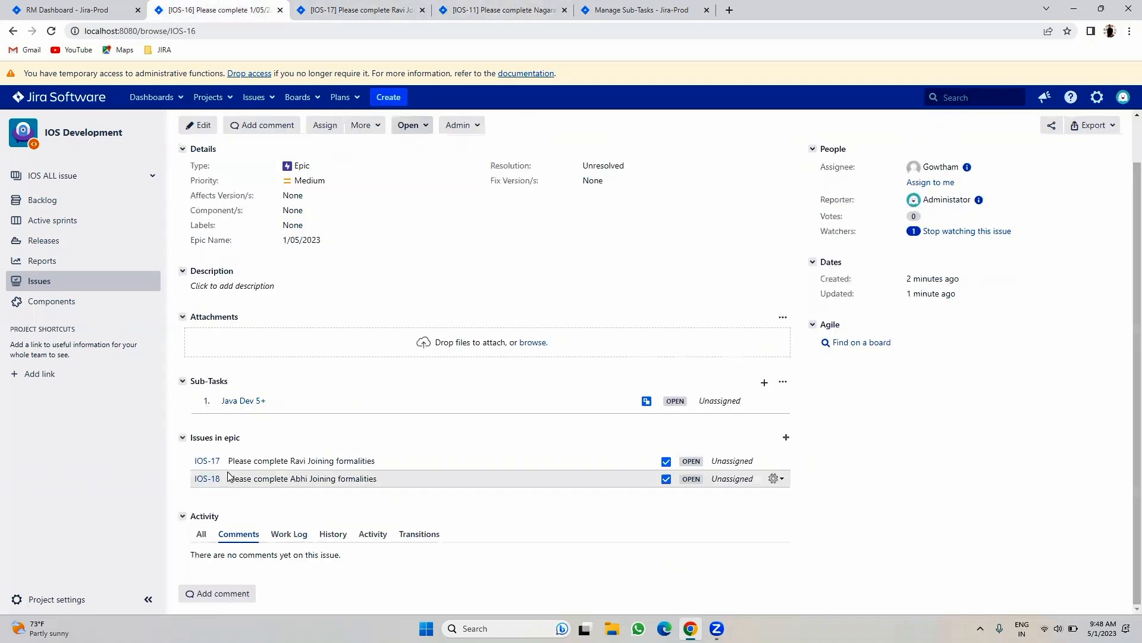
click(495, 6)
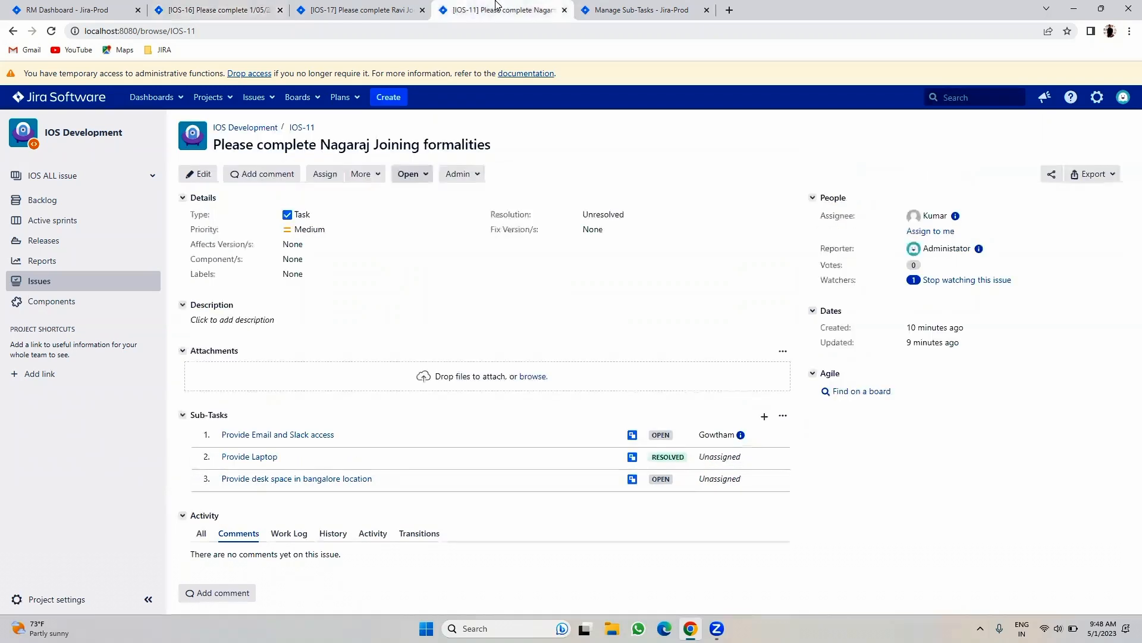
click(198, 176)
click(335, 7)
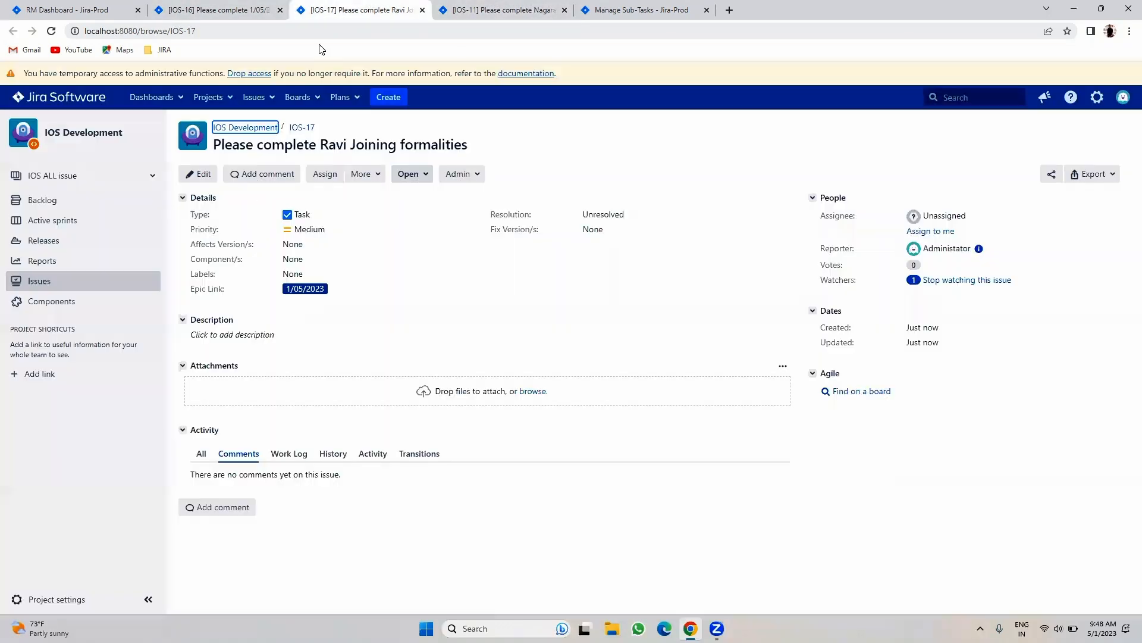
- Set IOS-11's Epic Link to 1/05/2023 (IOS-16) and save the change
click(547, 7)
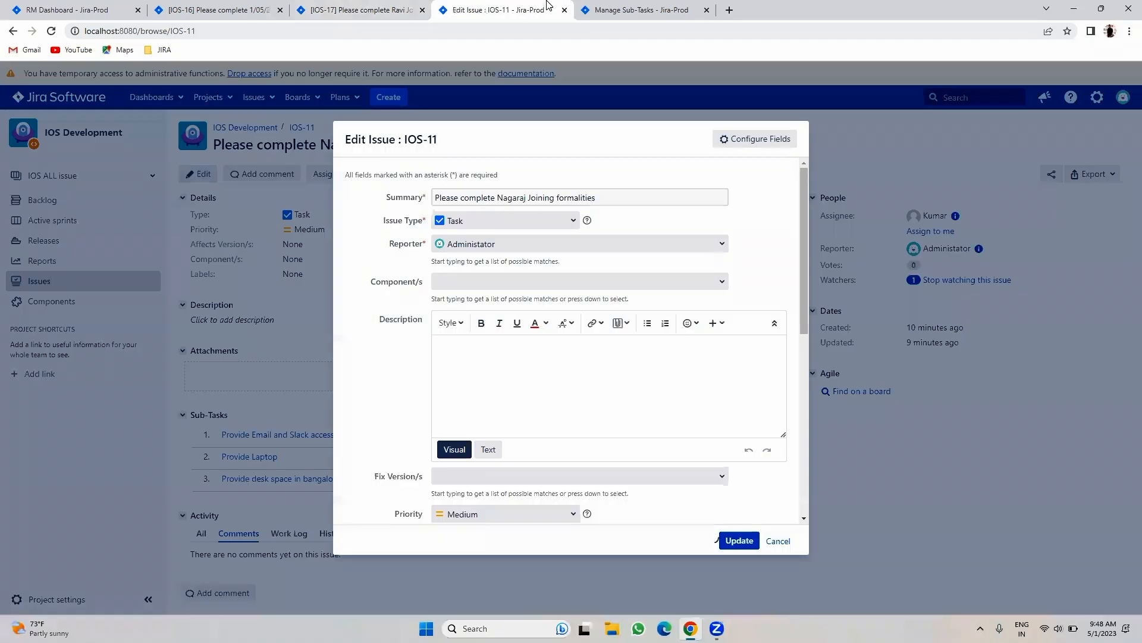
scroll(547, 357, down, 5)
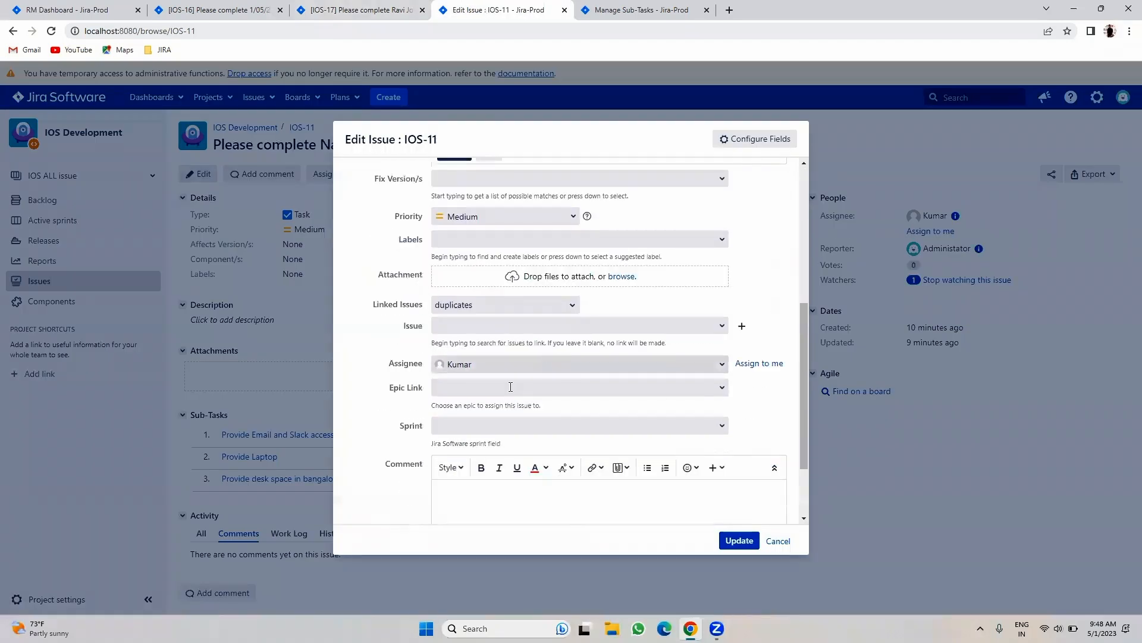
click(711, 388)
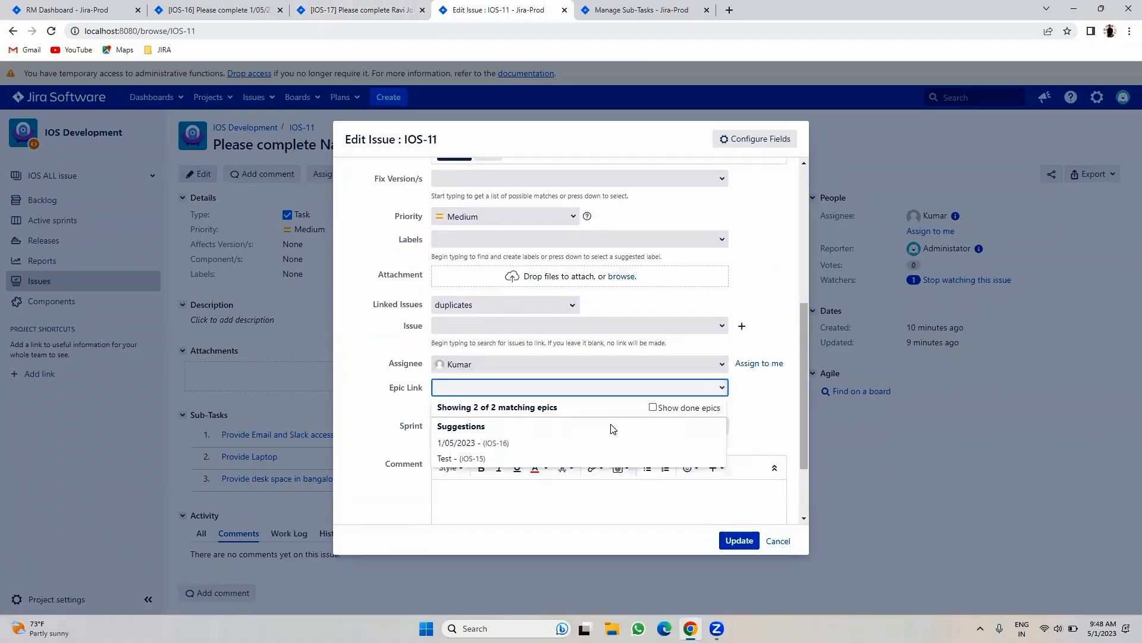
click(467, 444)
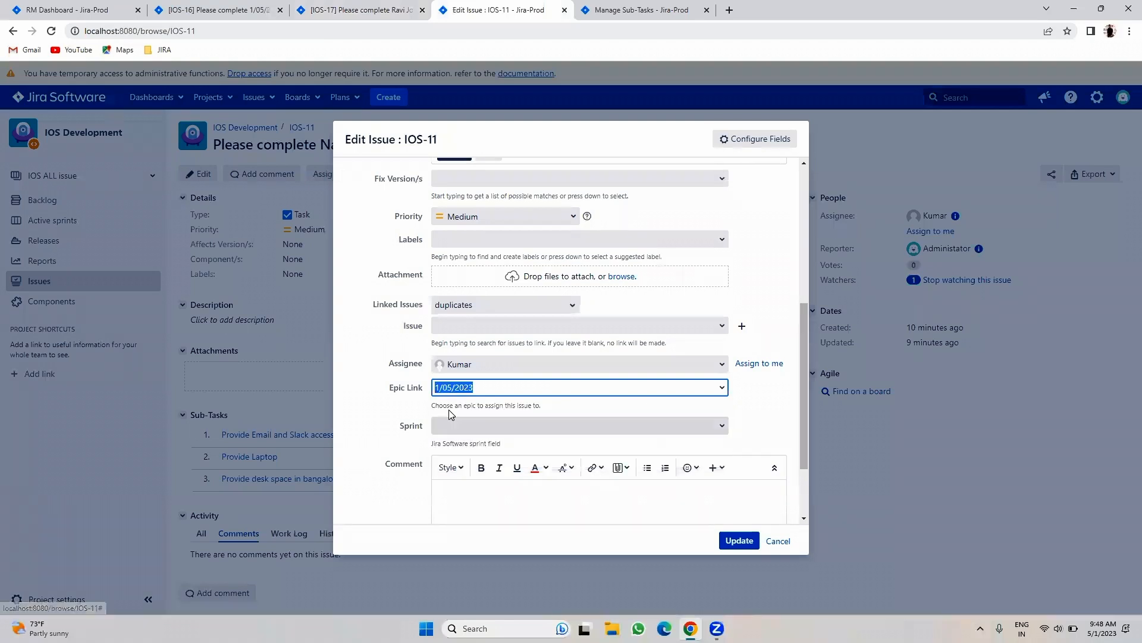
click(740, 540)
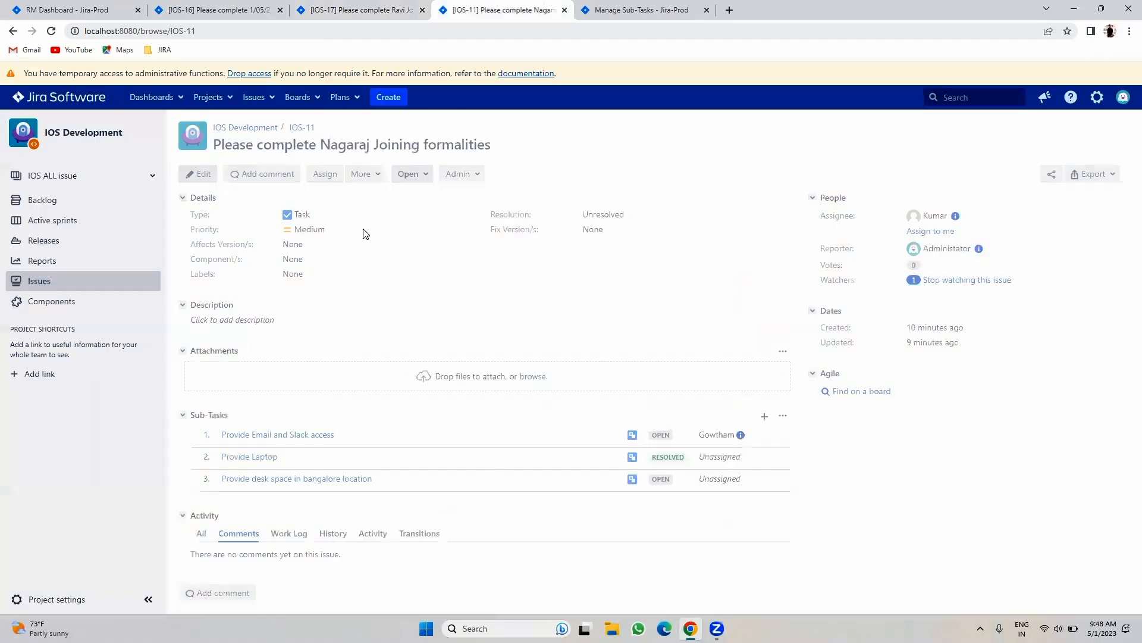
- Reload epic IOS-16 to confirm IOS-11 now appears among its issues
click(204, 18)
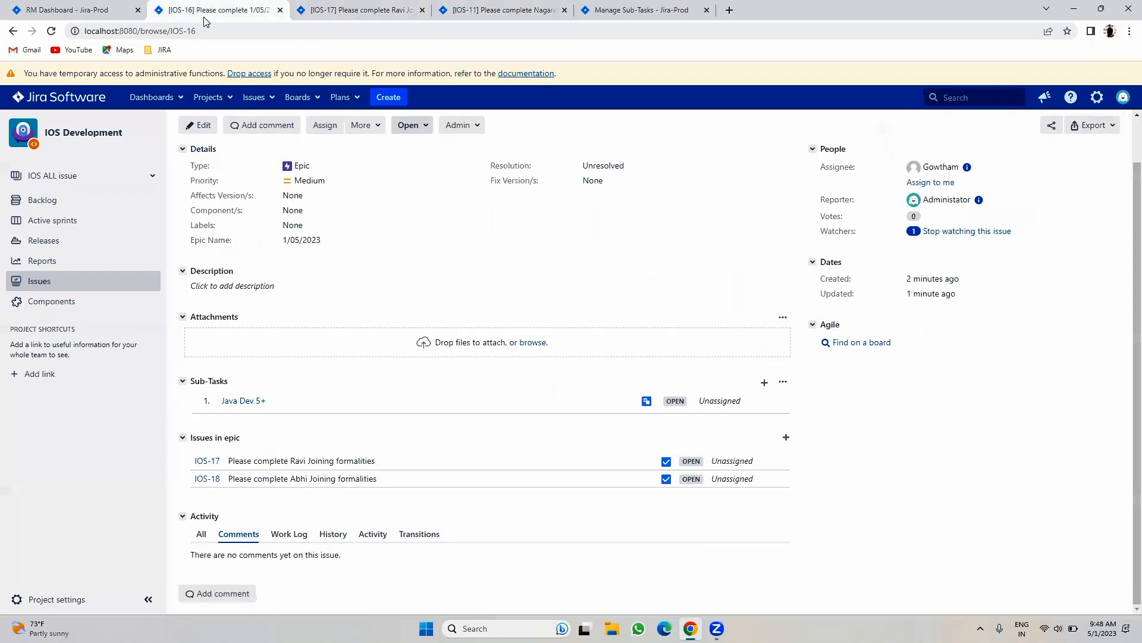
click(51, 31)
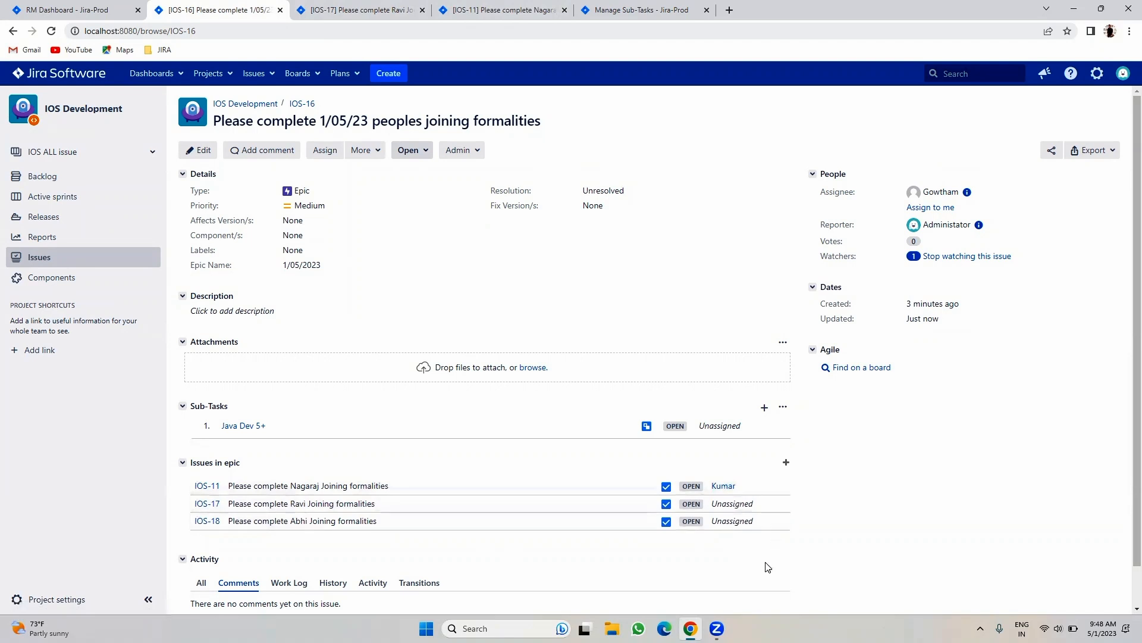
click(507, 9)
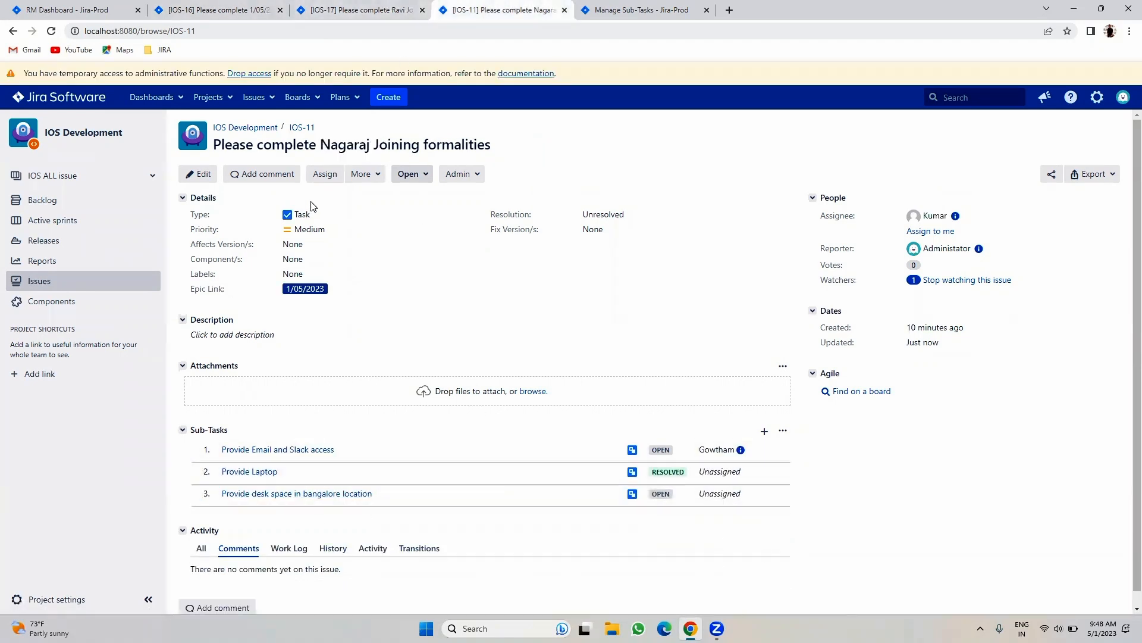
click(249, 7)
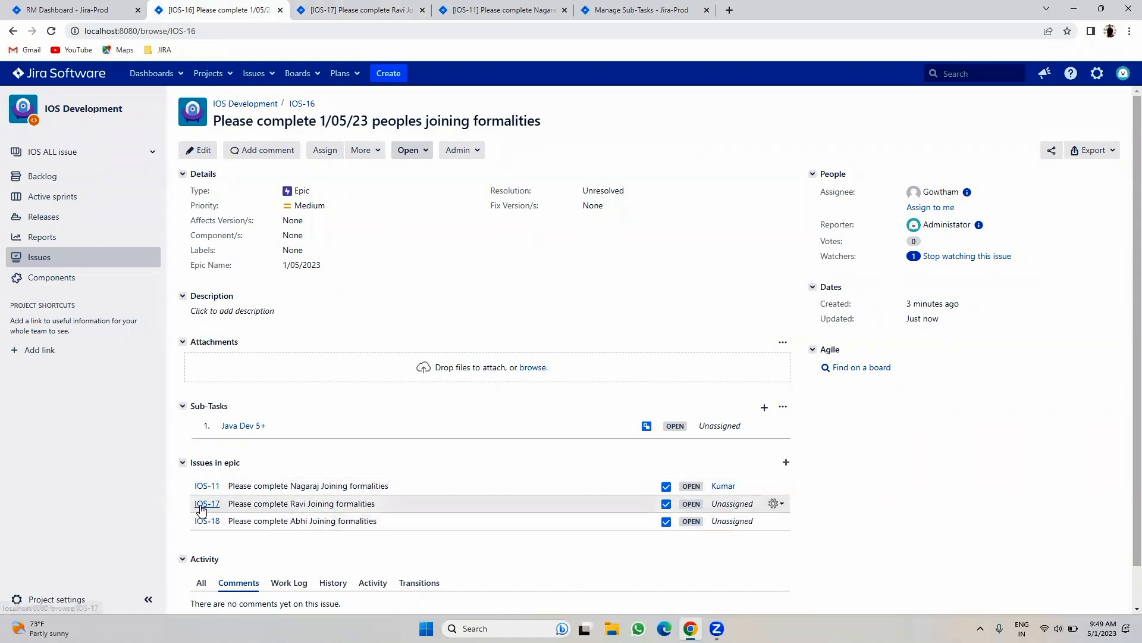
click(486, 7)
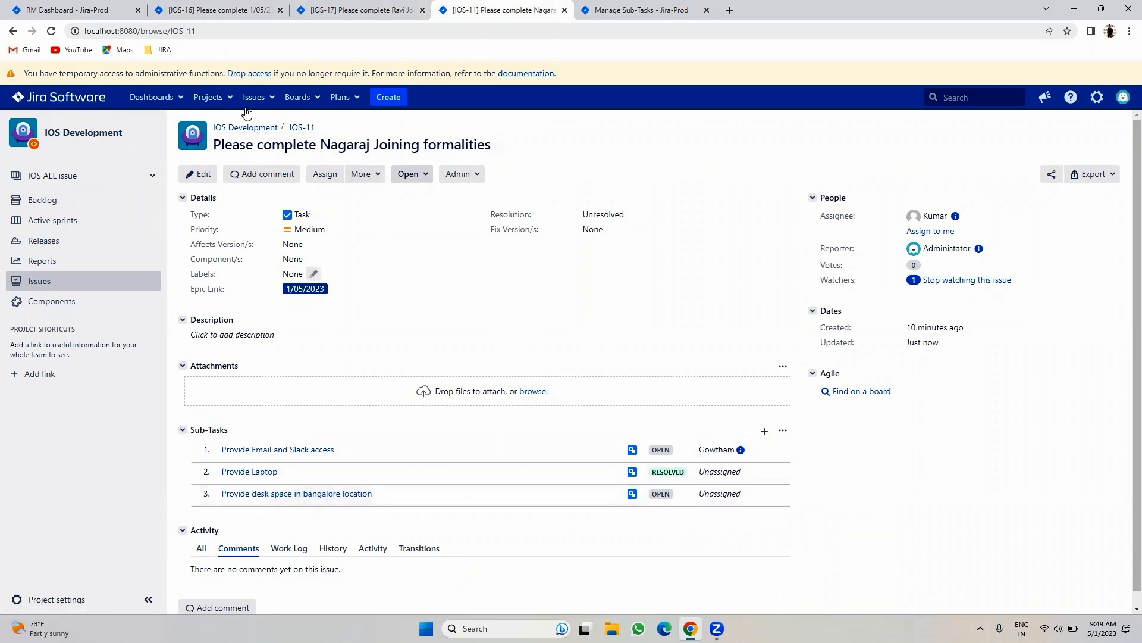
- Go back to epic IOS-16 and select its 'Epic' issue type value
click(184, 10)
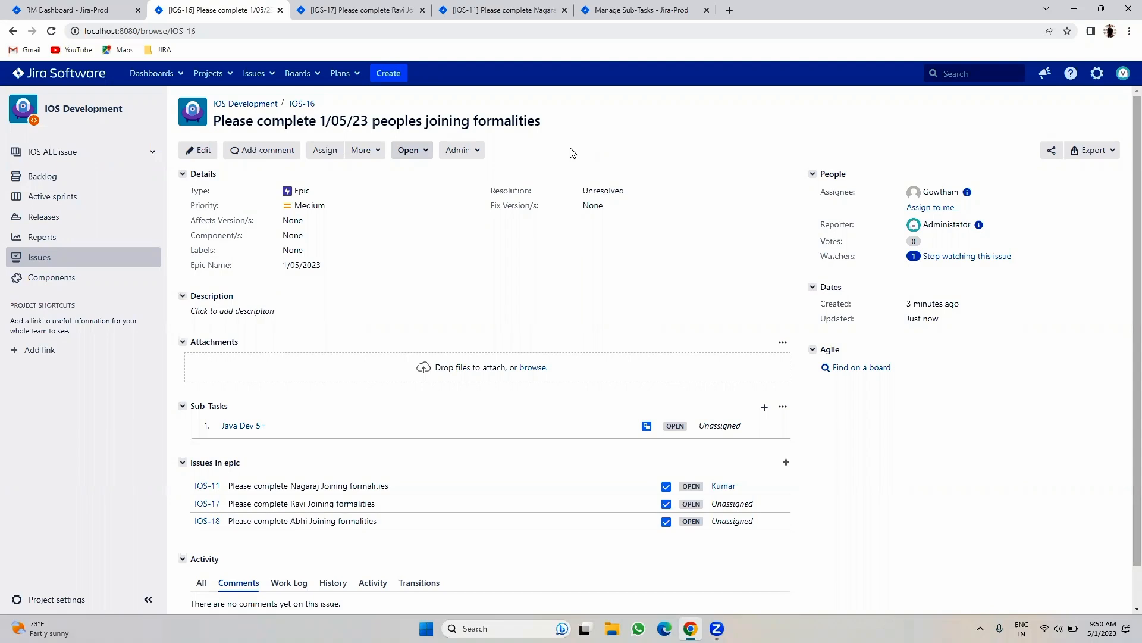
double_click(366, 190)
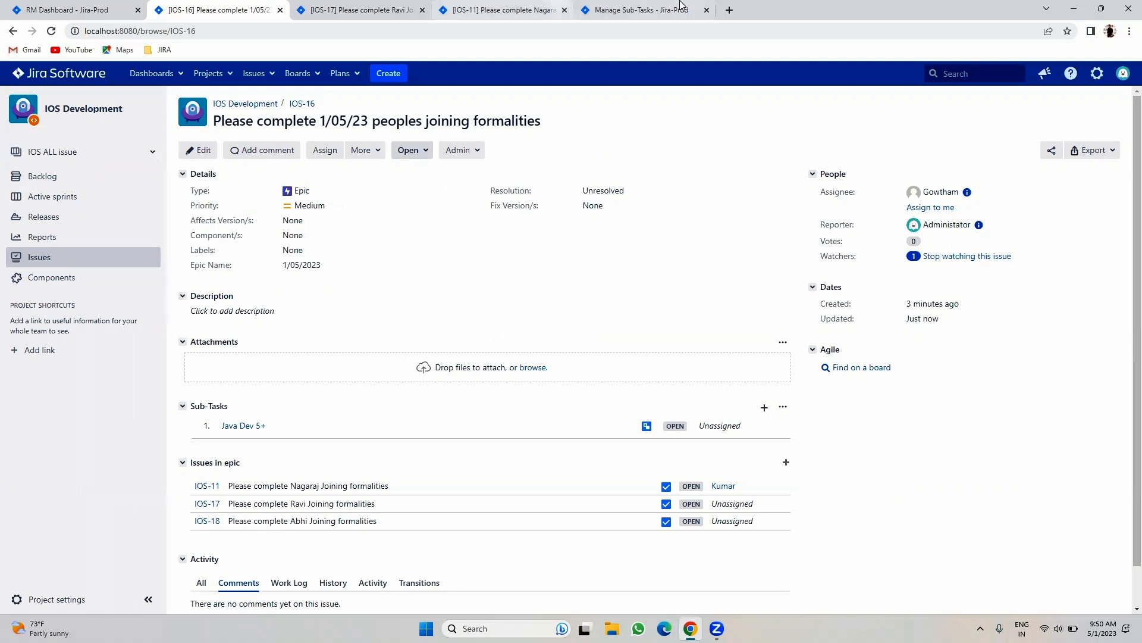
- Open the Issue types admin page after confirming administrator access, then cancel adding a new issue type
click(649, 10)
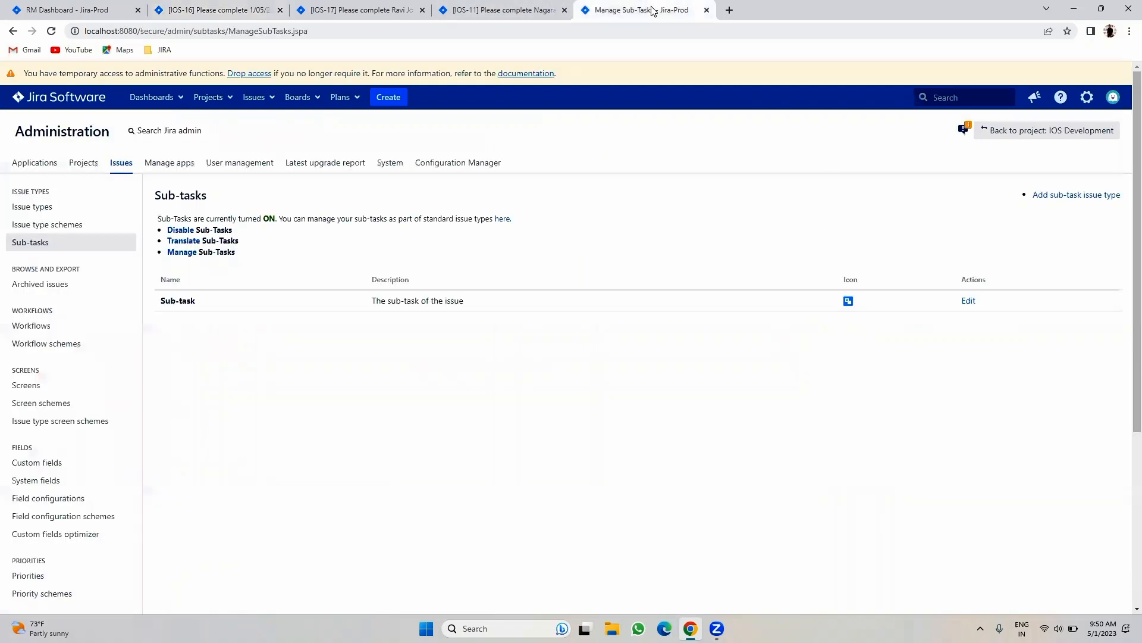
click(26, 206)
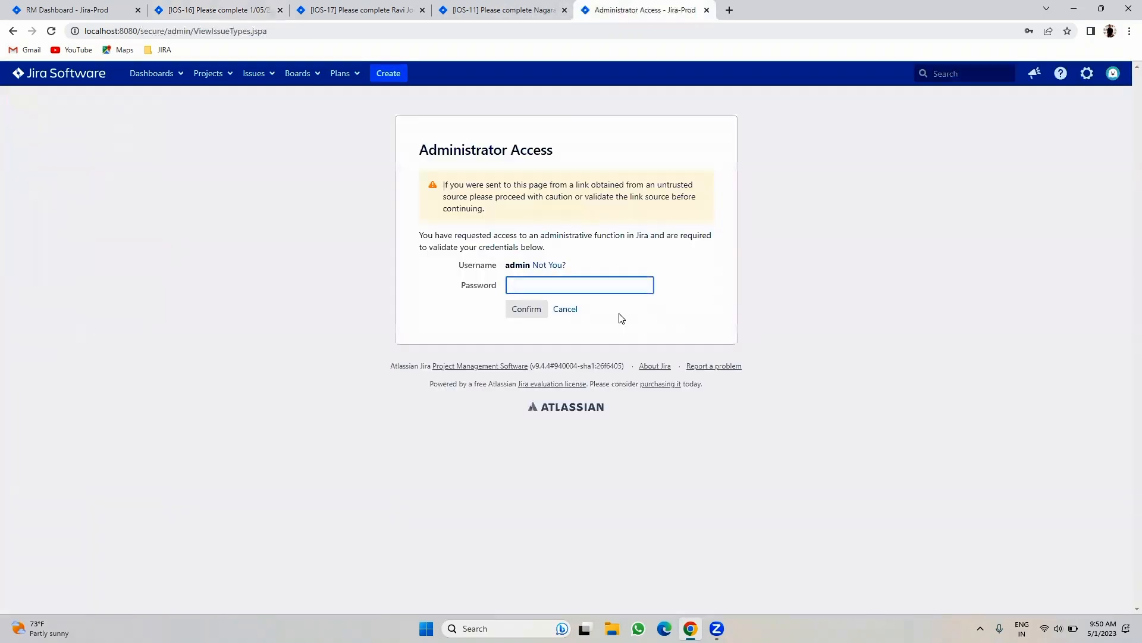
click(557, 292)
click(595, 313)
click(516, 313)
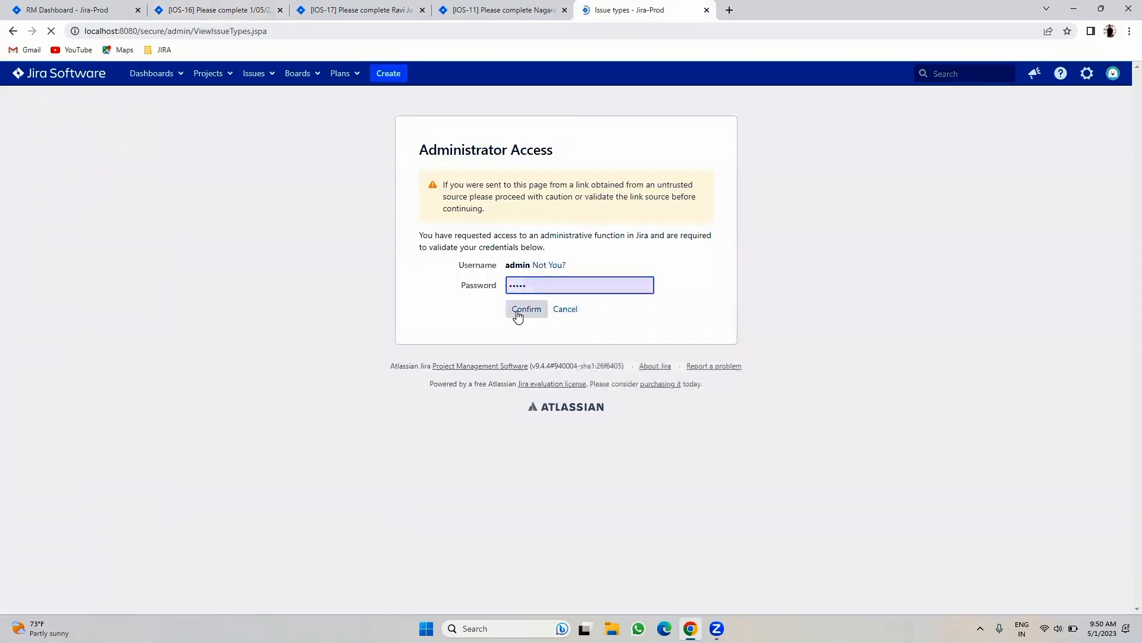
click(685, 190)
click(1065, 198)
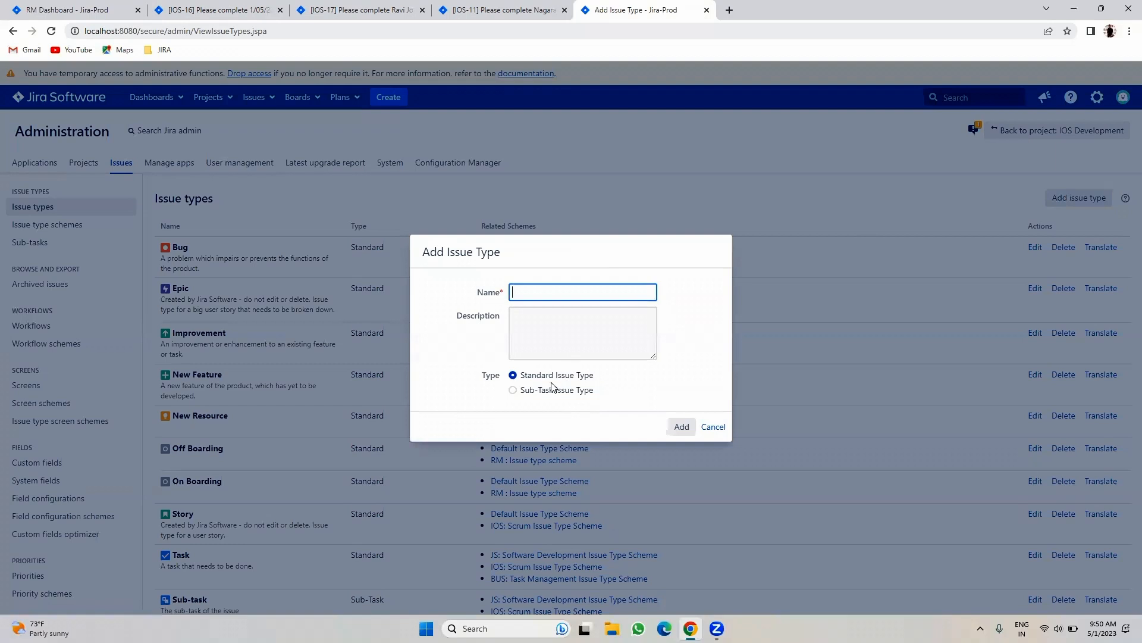
click(712, 427)
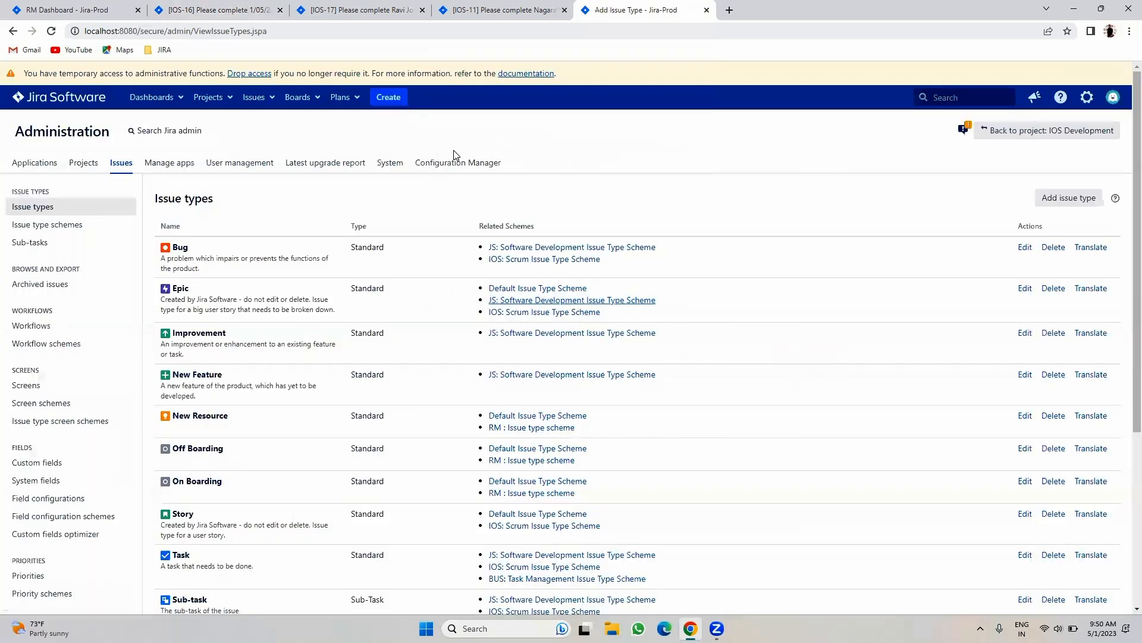
- Look through the IOS-17 and IOS-11 issue tabs, ending on the IOS-16 epic page
click(387, 4)
click(482, 10)
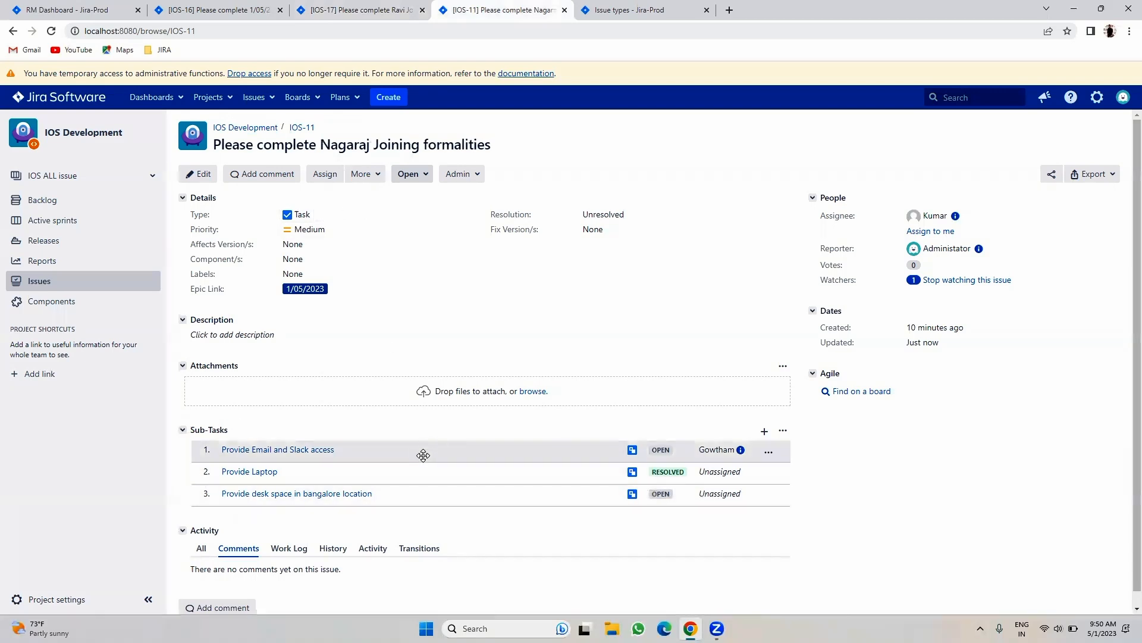
click(605, 7)
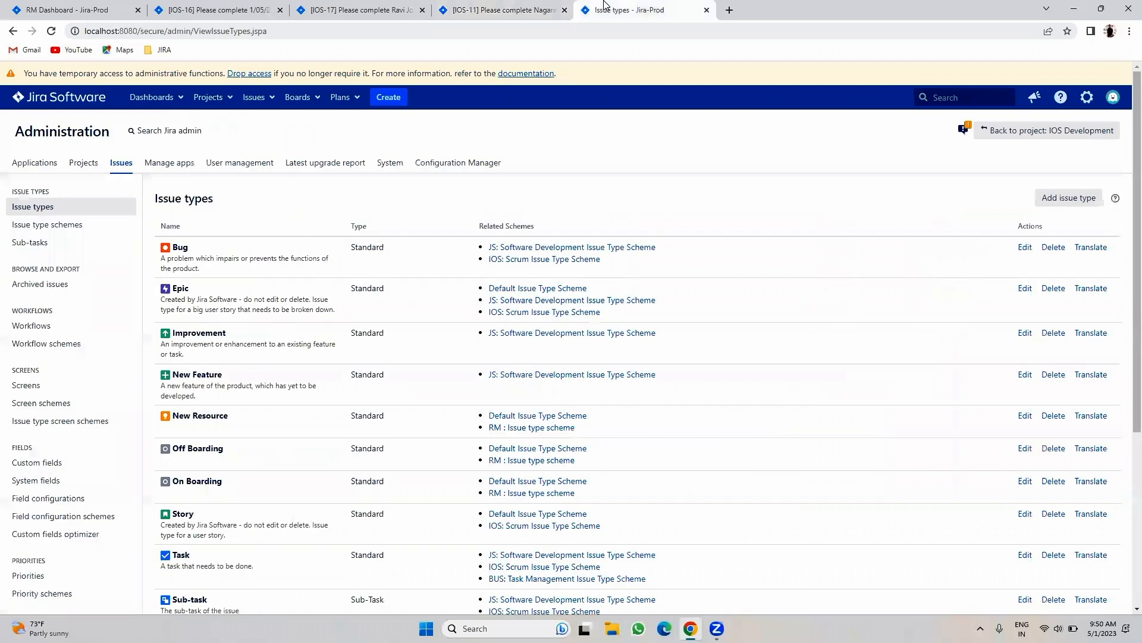
click(489, 4)
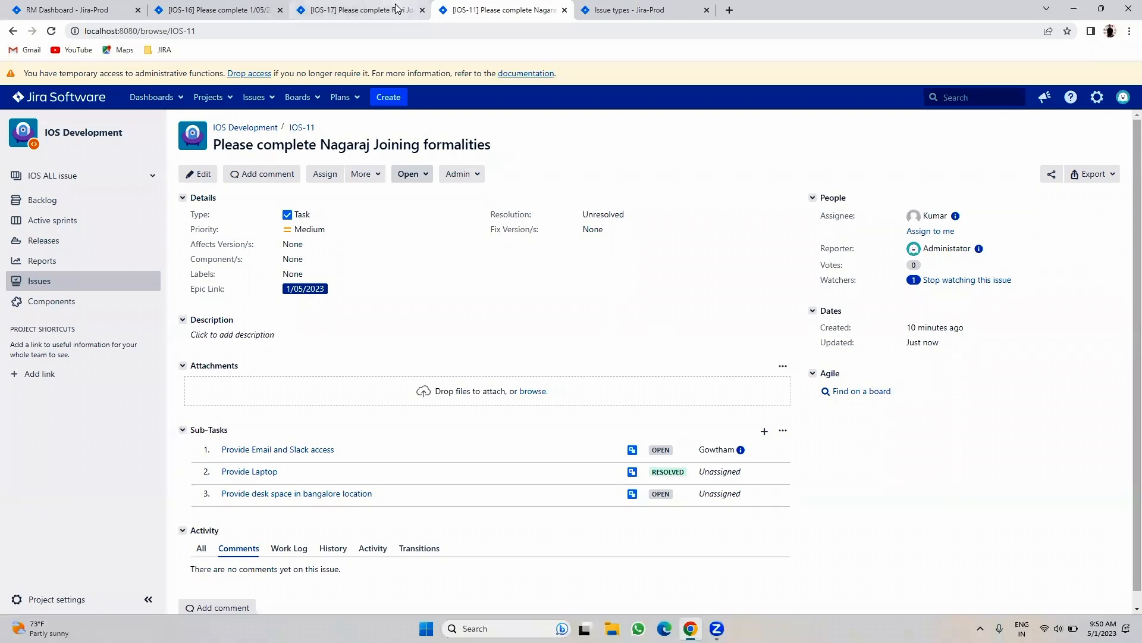
click(357, 10)
click(220, 9)
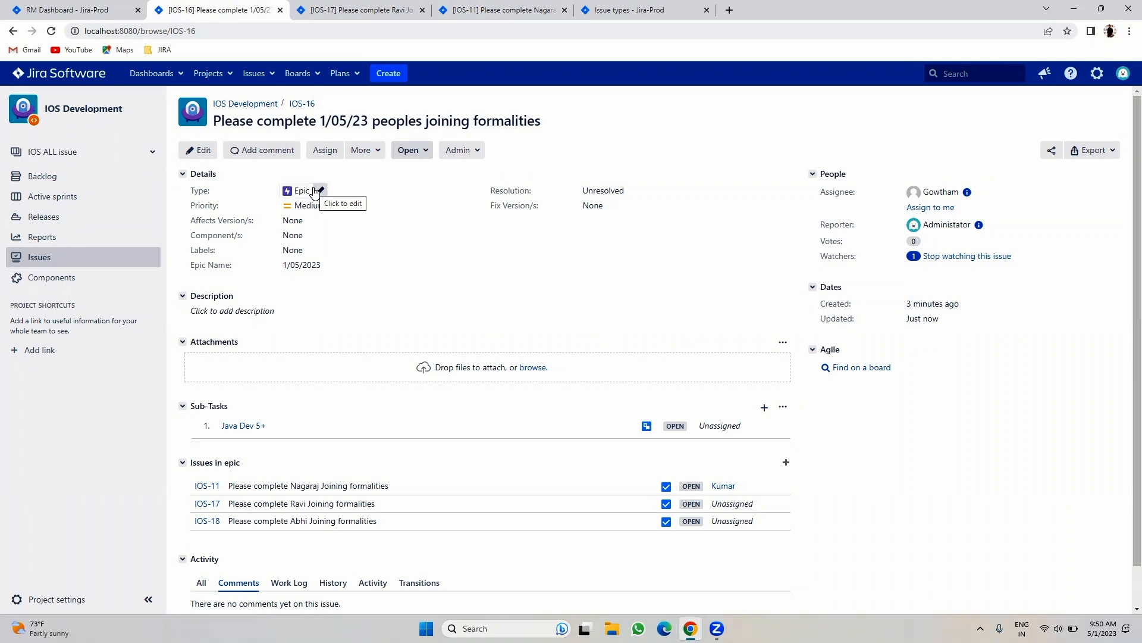
- Create an Epic named 'Demo' with the summary 'Time Tracking test' from the backlog
click(98, 9)
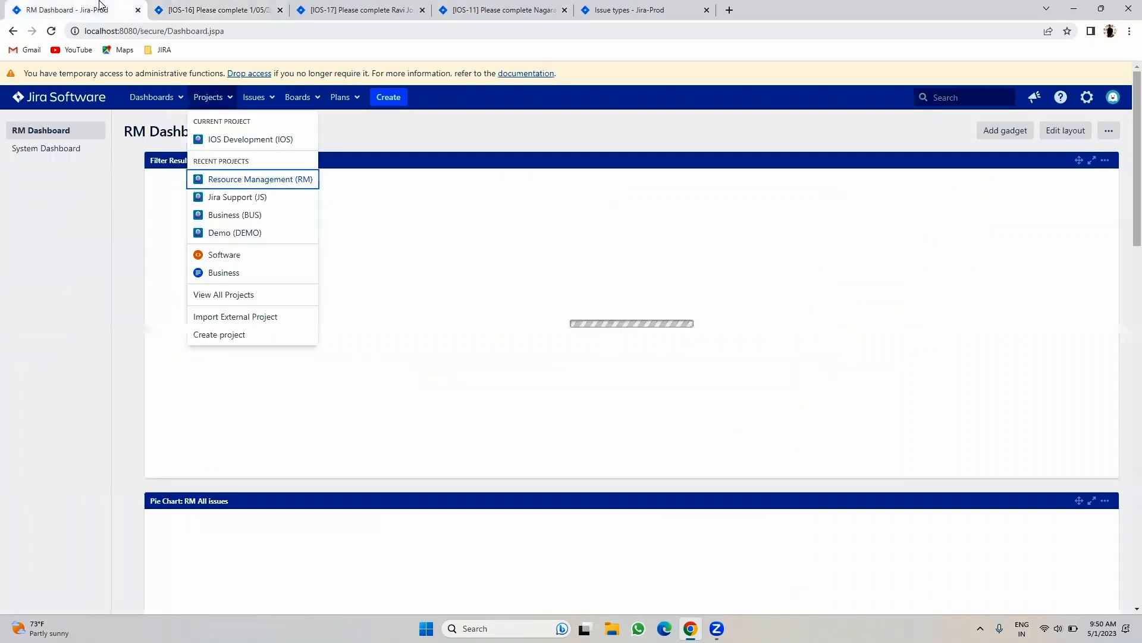
click(215, 9)
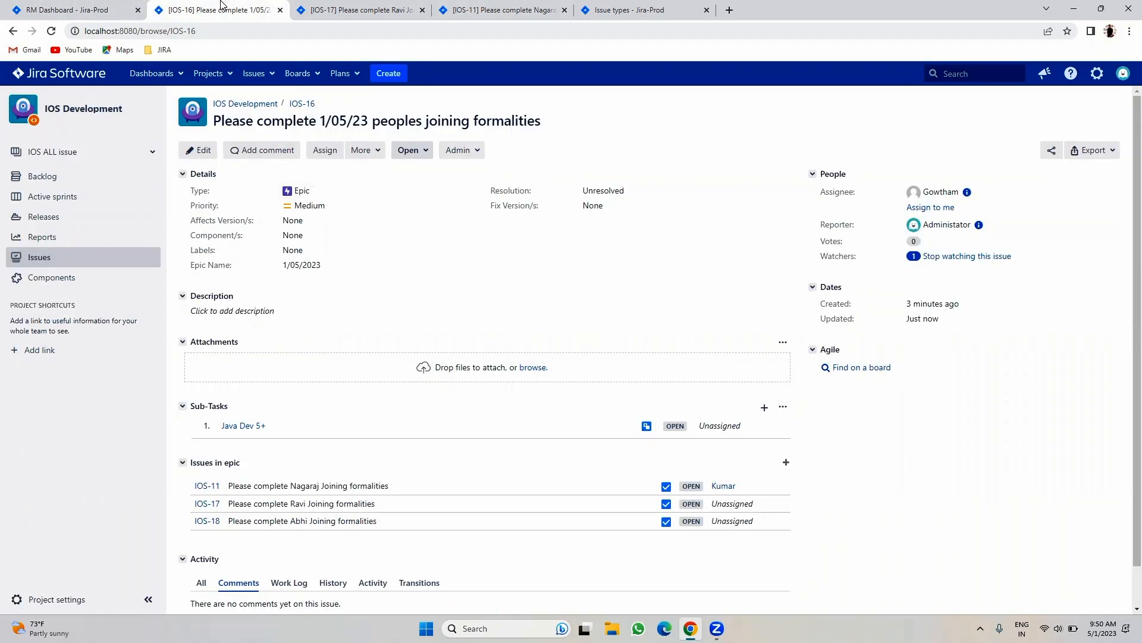
click(65, 177)
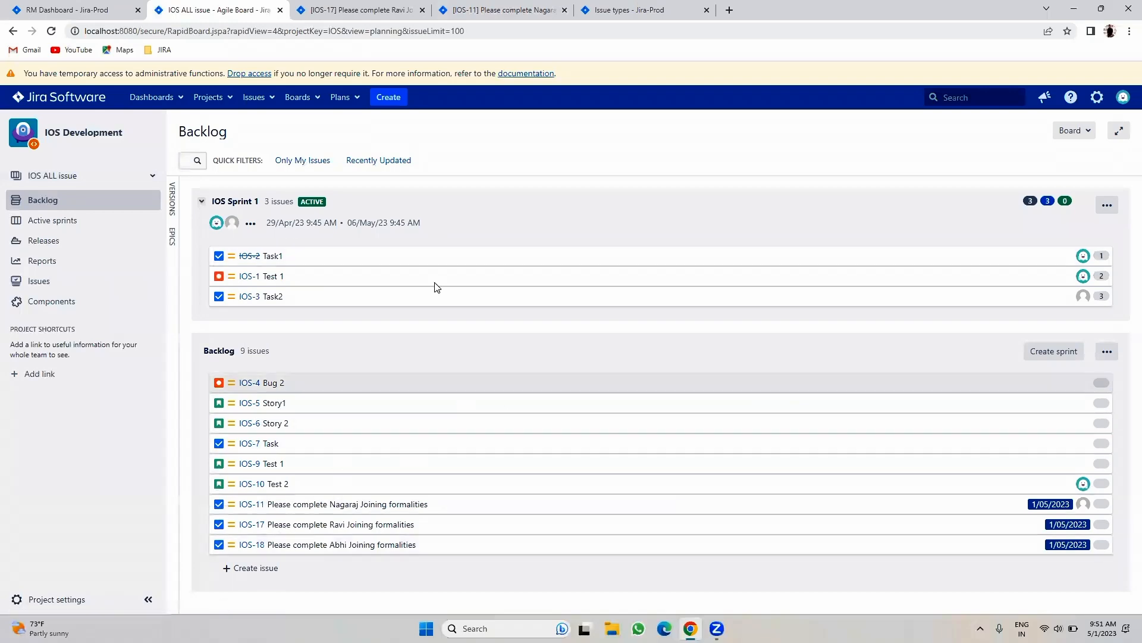
click(386, 99)
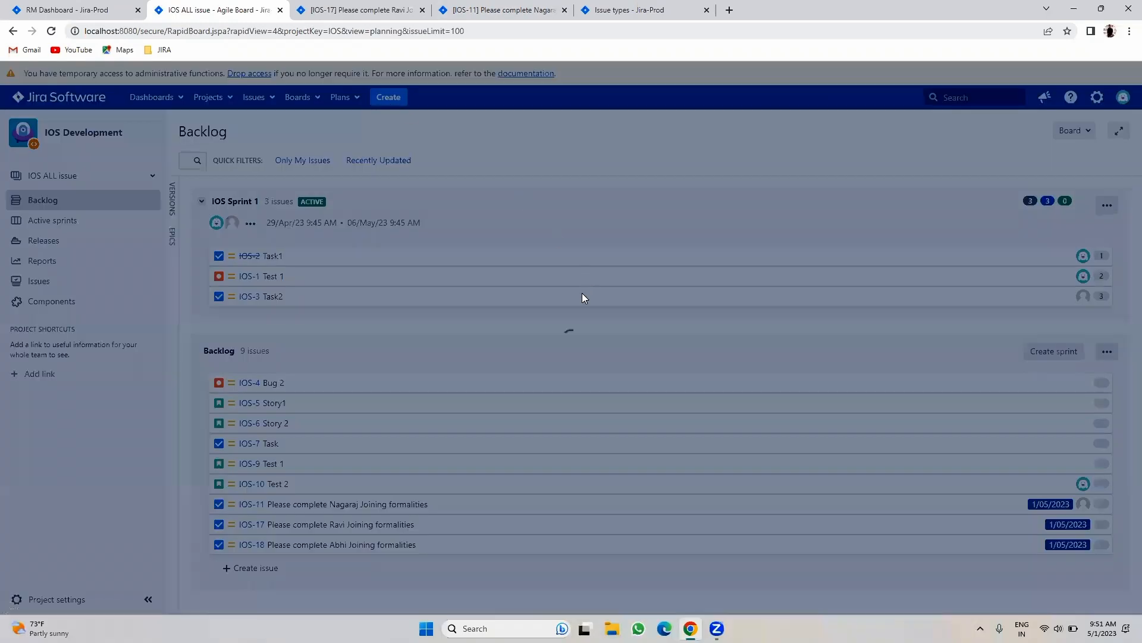
click(484, 223)
click(464, 280)
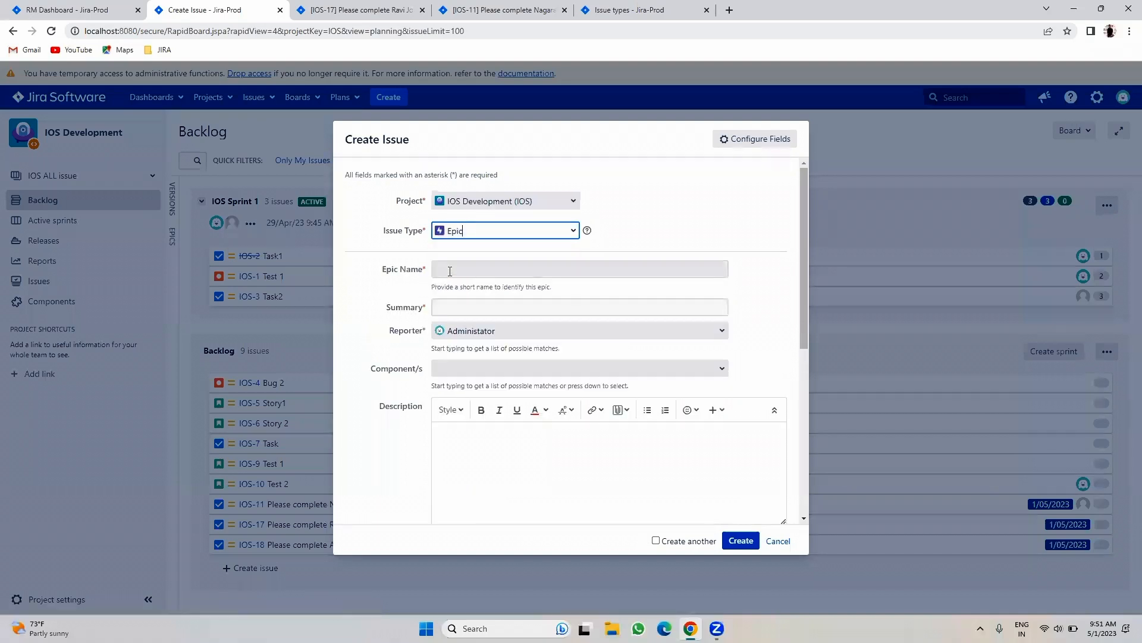
click(452, 270)
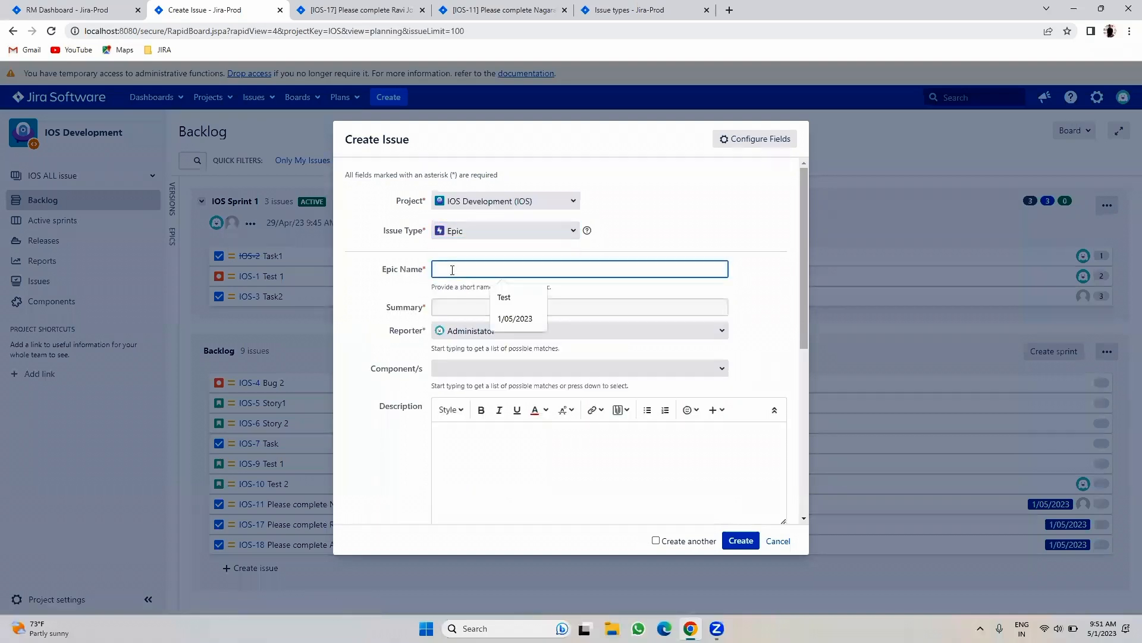
text(Demo)
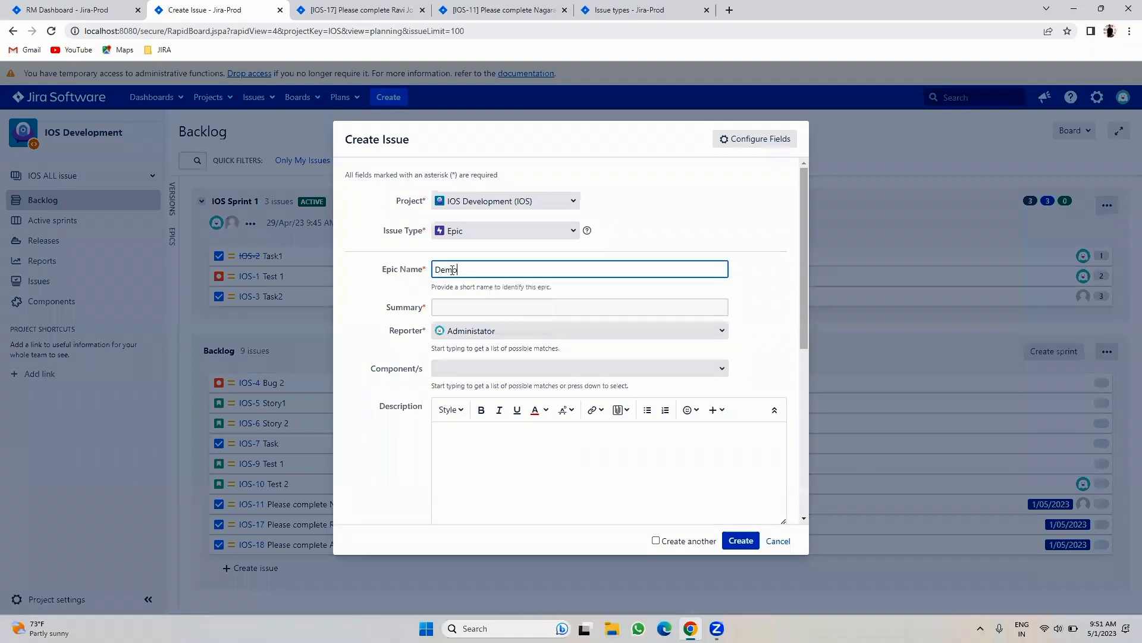
click(509, 306)
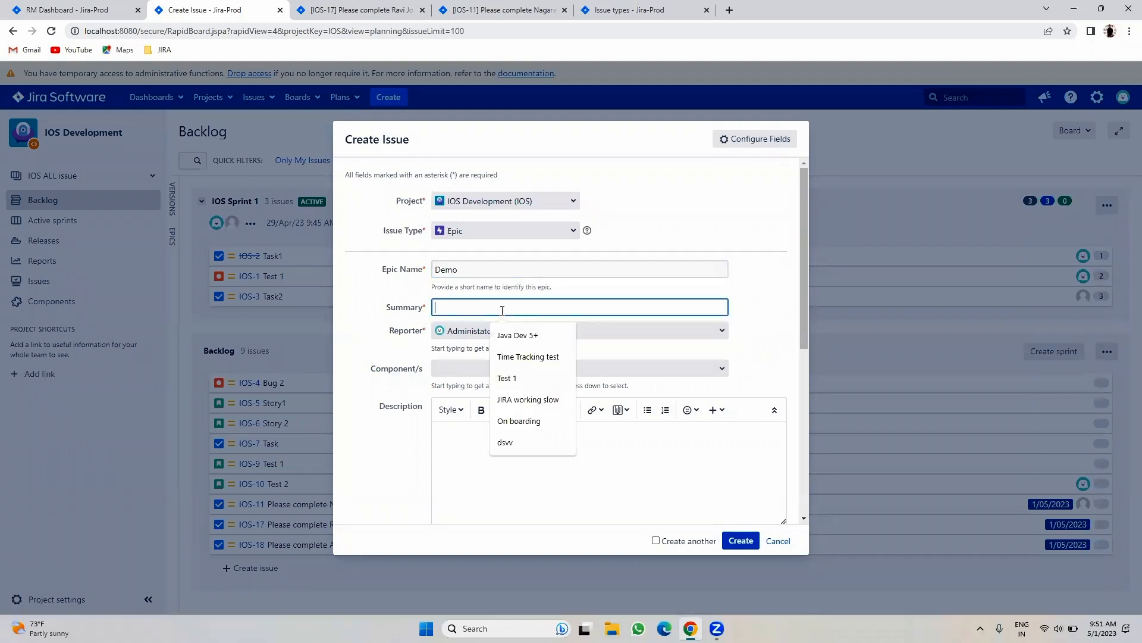
click(510, 355)
click(754, 545)
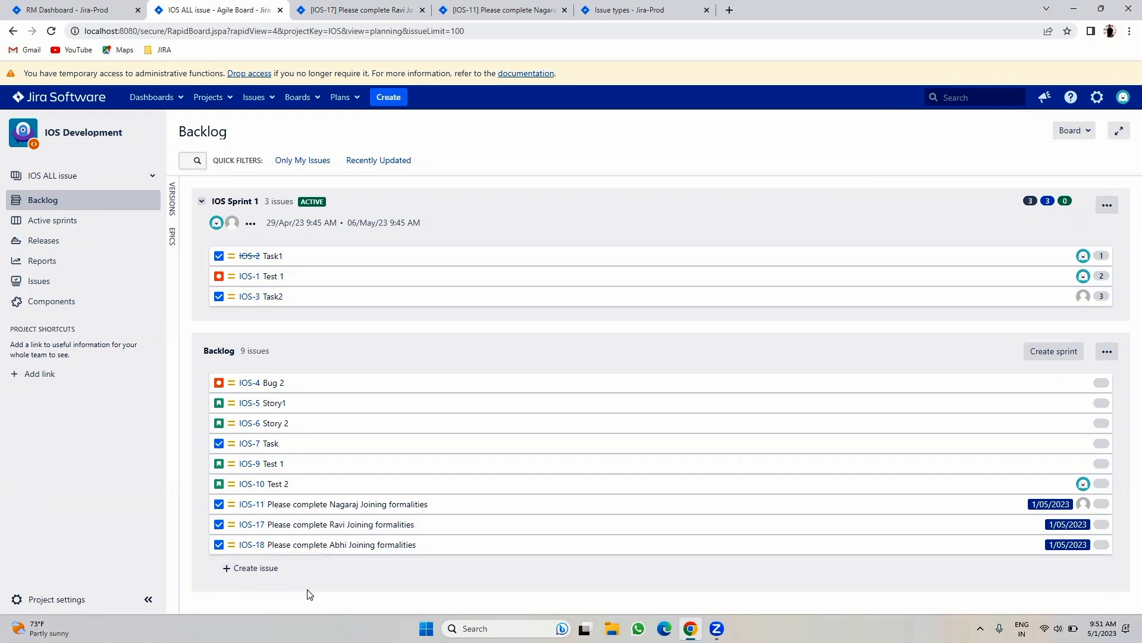
- Close the IOS-17, IOS-11 and Issue types tabs, and show the backlog's Epics and Versions panels
click(423, 11)
click(423, 11)
click(426, 10)
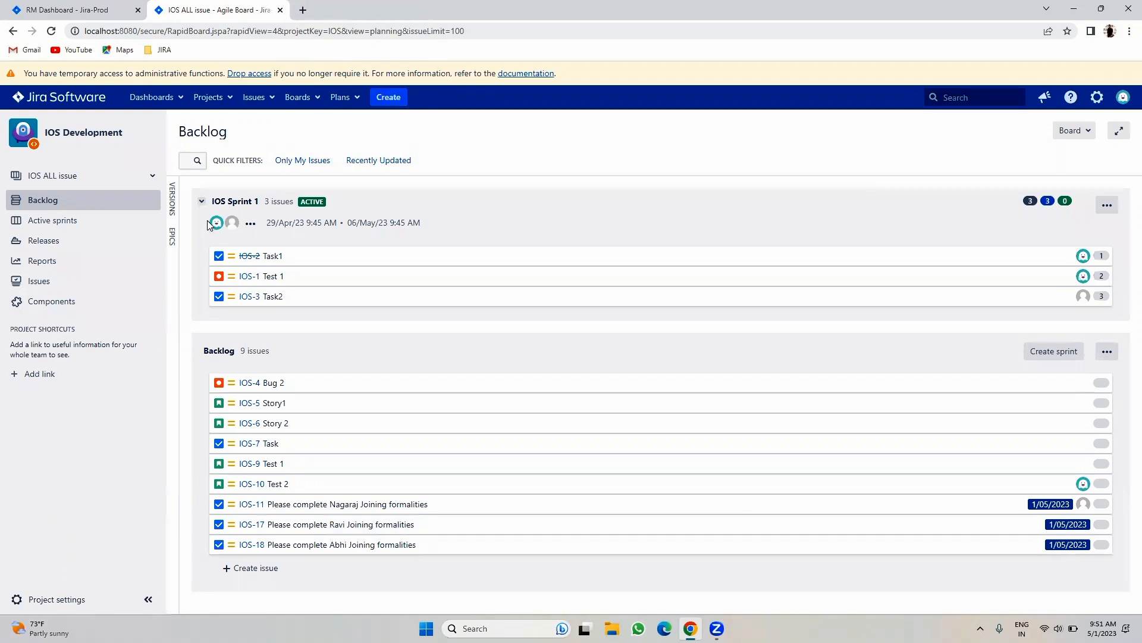
click(174, 238)
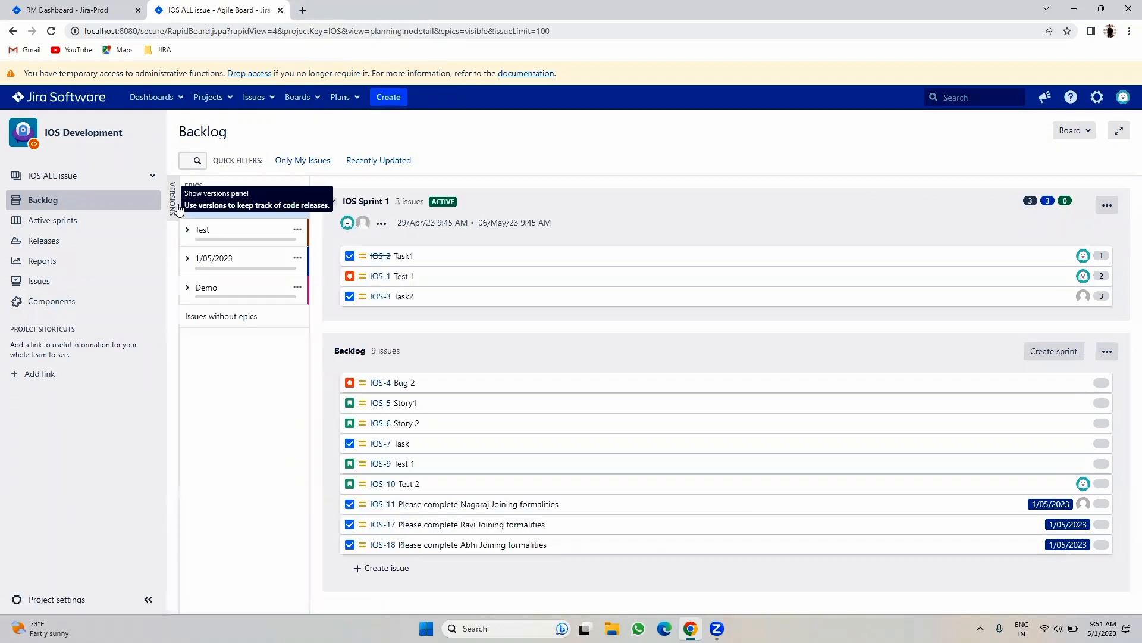
click(172, 201)
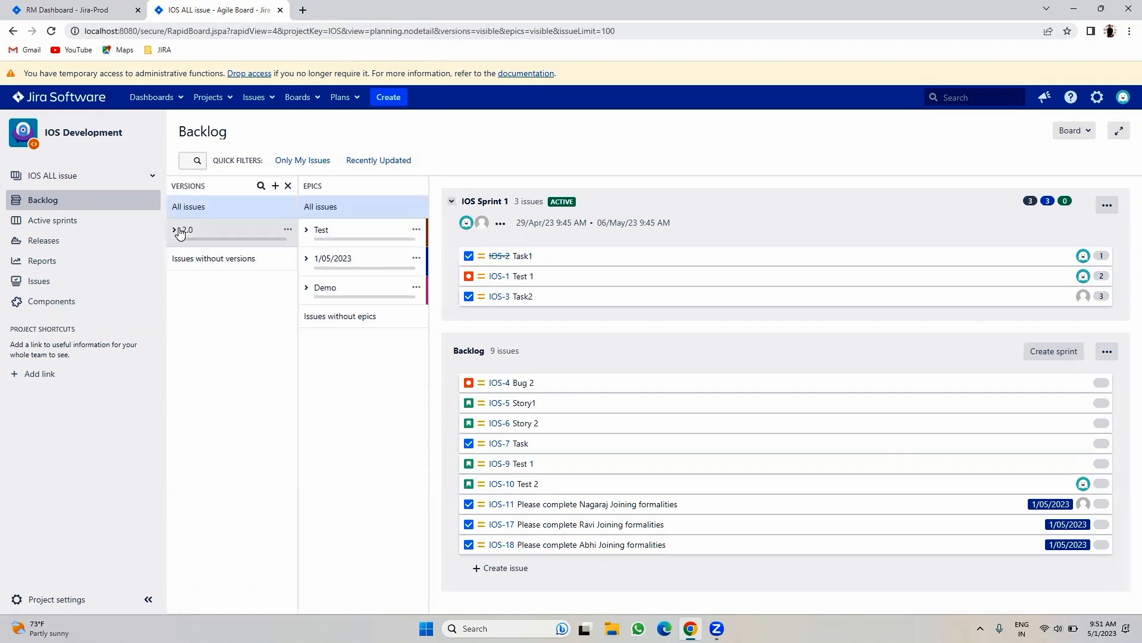
- Expand and collapse version 2.0 and the Test, 1/05/2023 and Demo epics, leaving Demo expanded
click(175, 230)
click(175, 230)
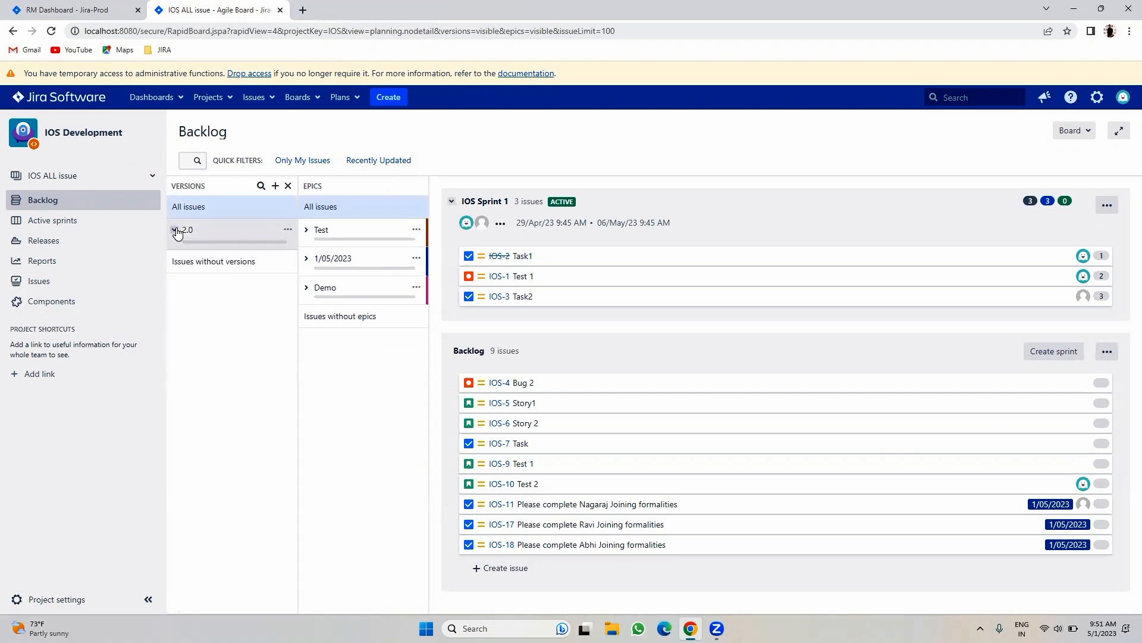
click(175, 232)
click(174, 232)
click(307, 231)
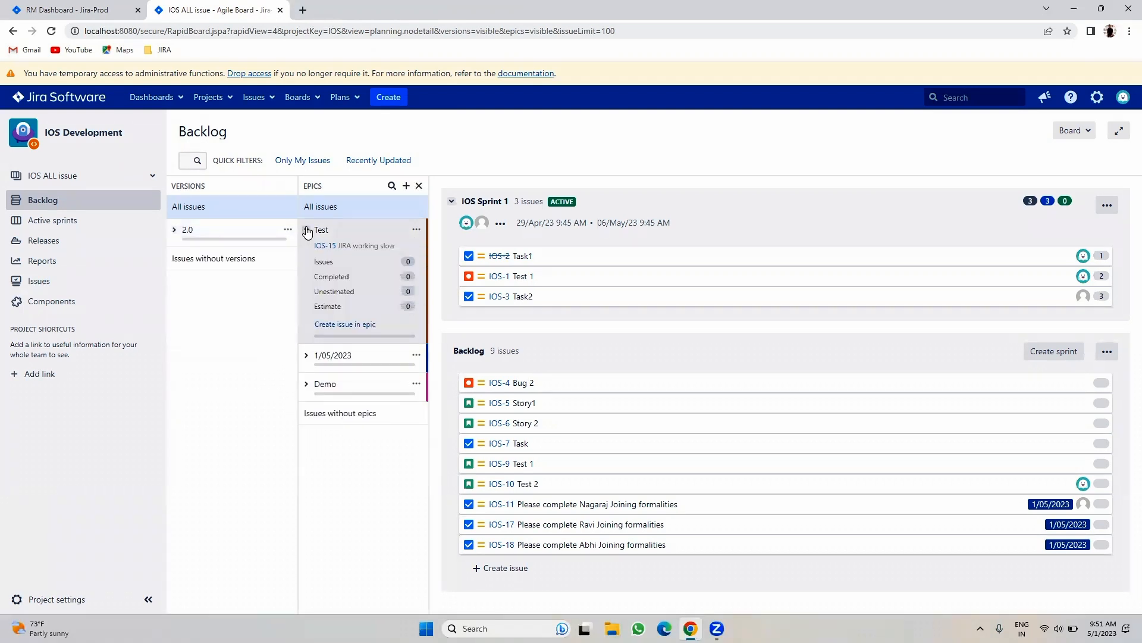
click(307, 231)
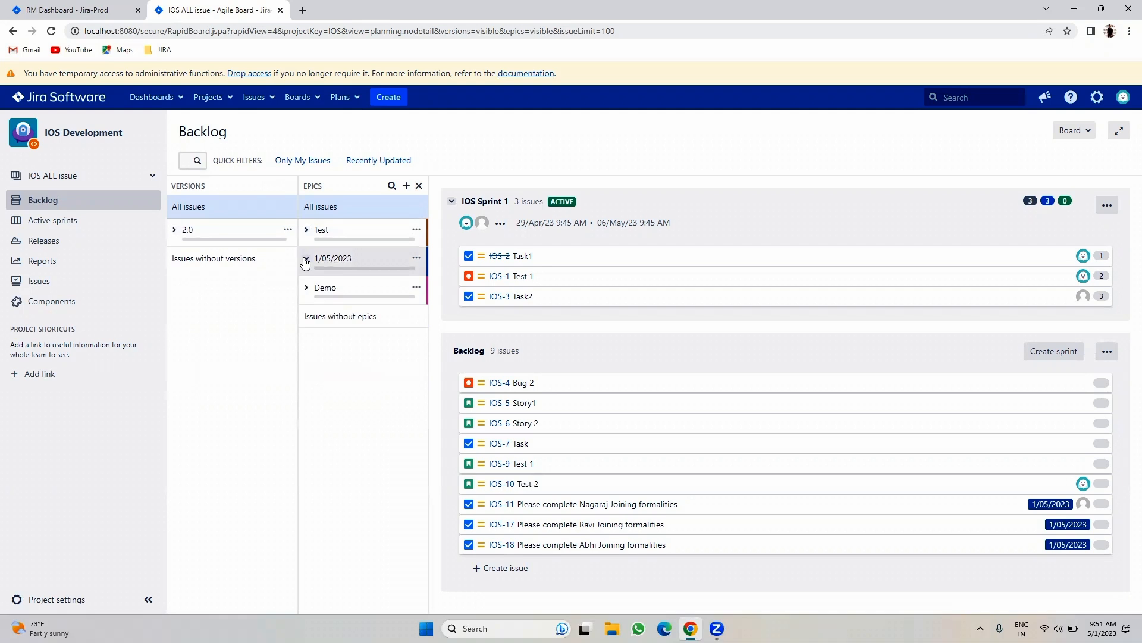
click(306, 260)
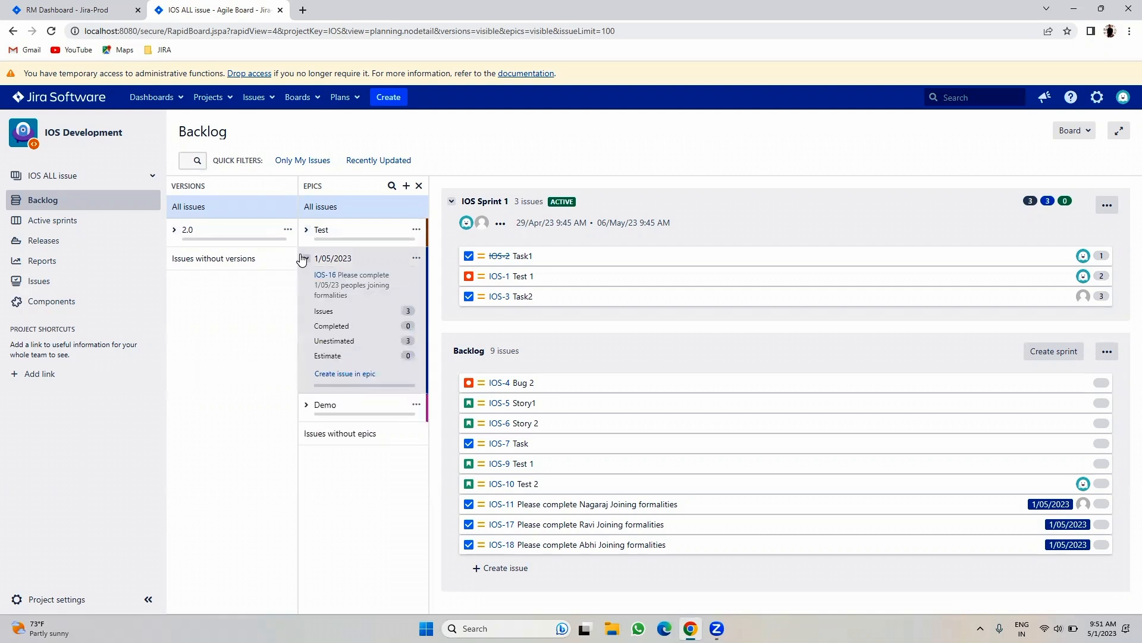
click(306, 259)
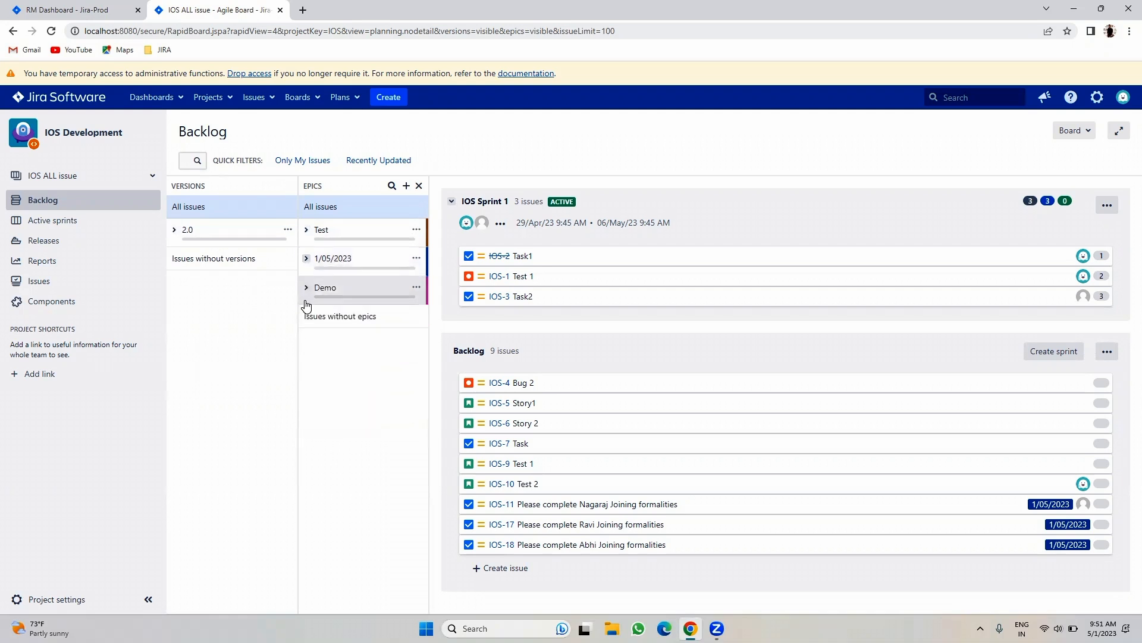
click(306, 288)
click(306, 288)
click(307, 288)
- Open epic IOS-20 in a new tab and add a Task 'Test 1' to it
right_click(332, 307)
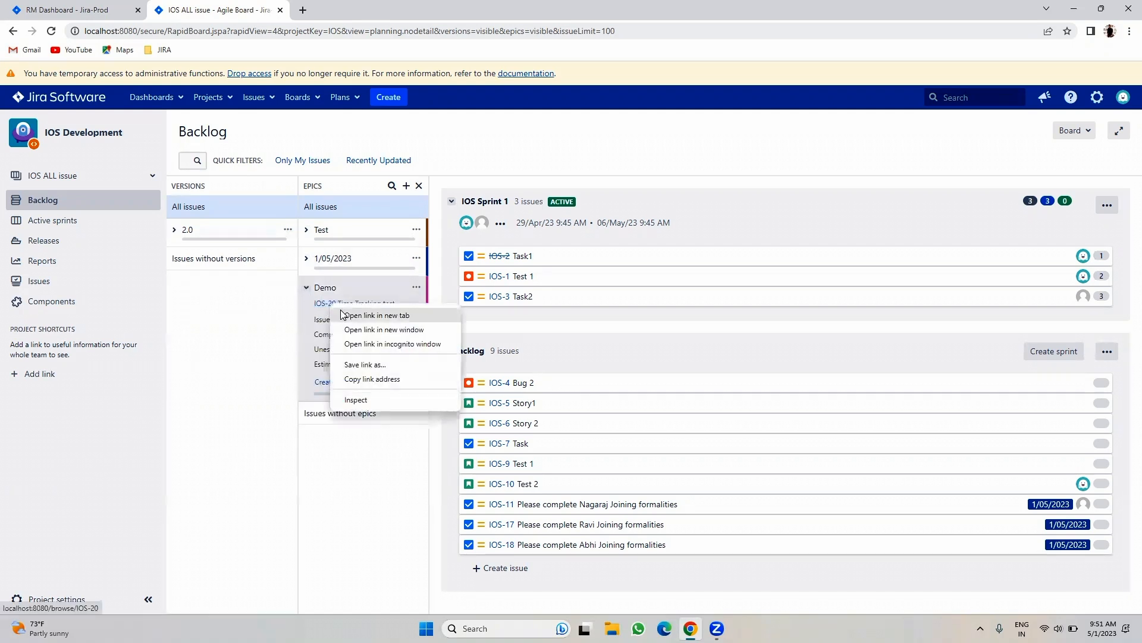
click(363, 315)
click(357, 11)
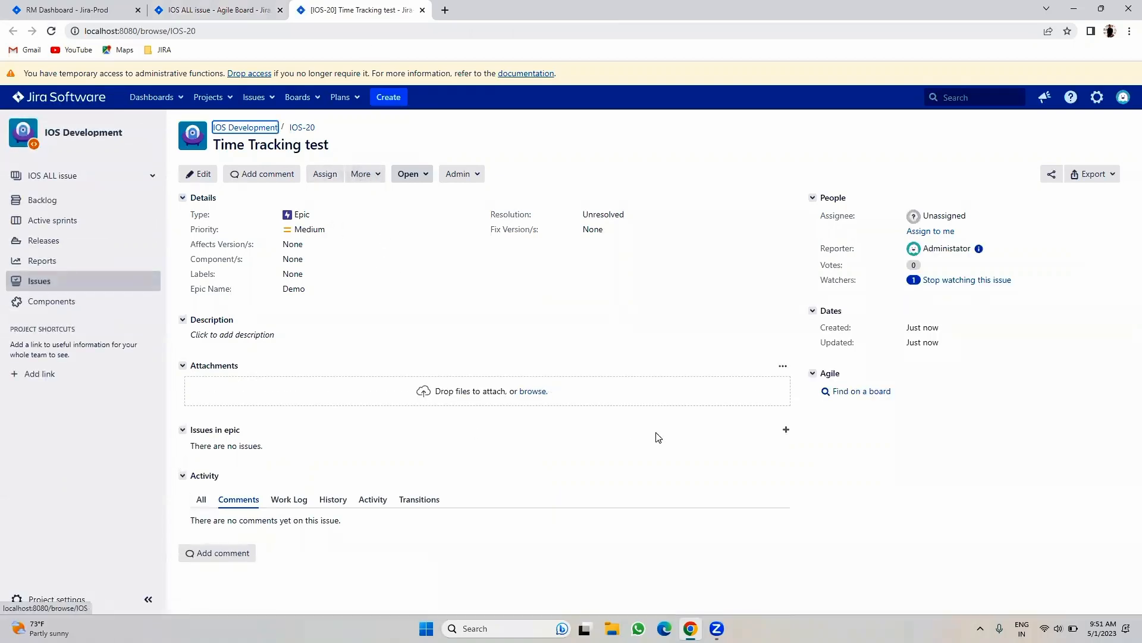
click(786, 429)
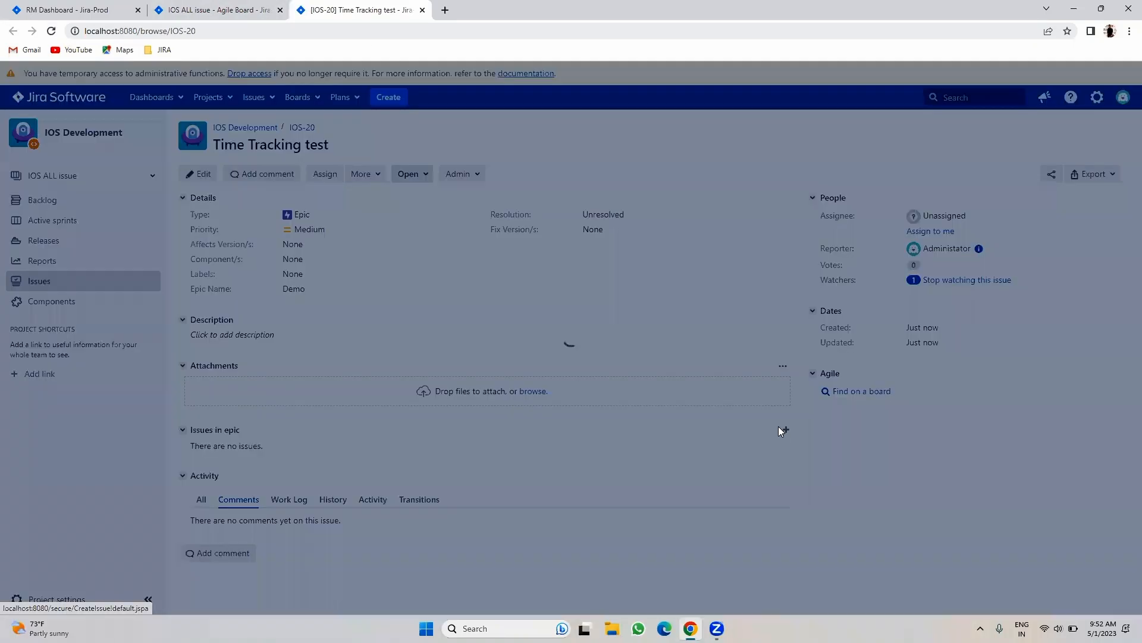
click(466, 232)
click(467, 250)
click(451, 269)
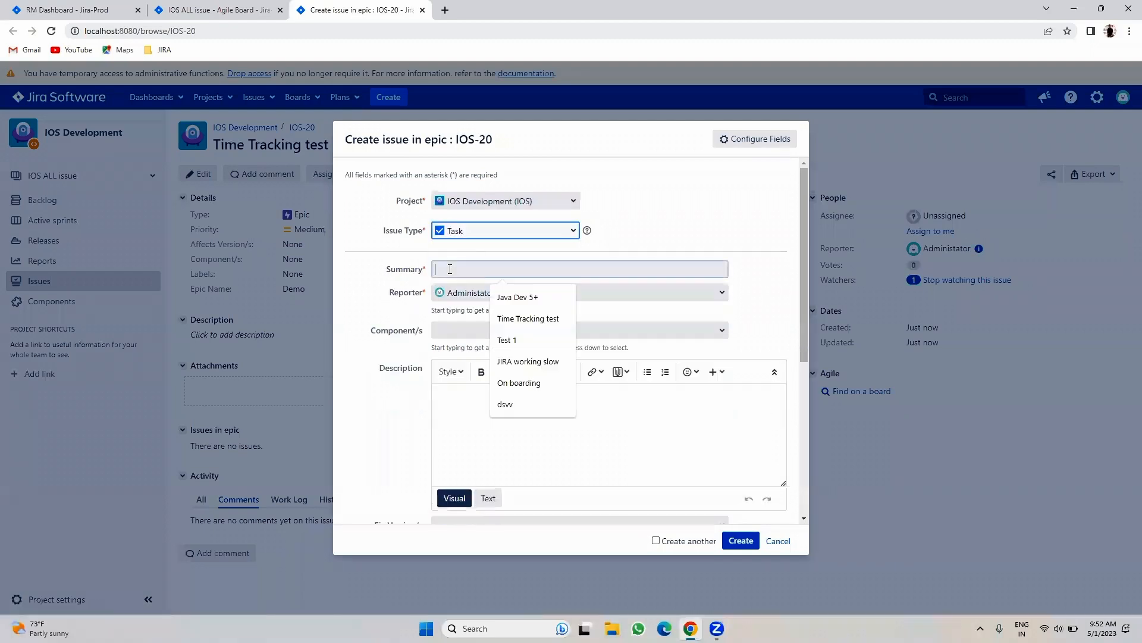
click(507, 340)
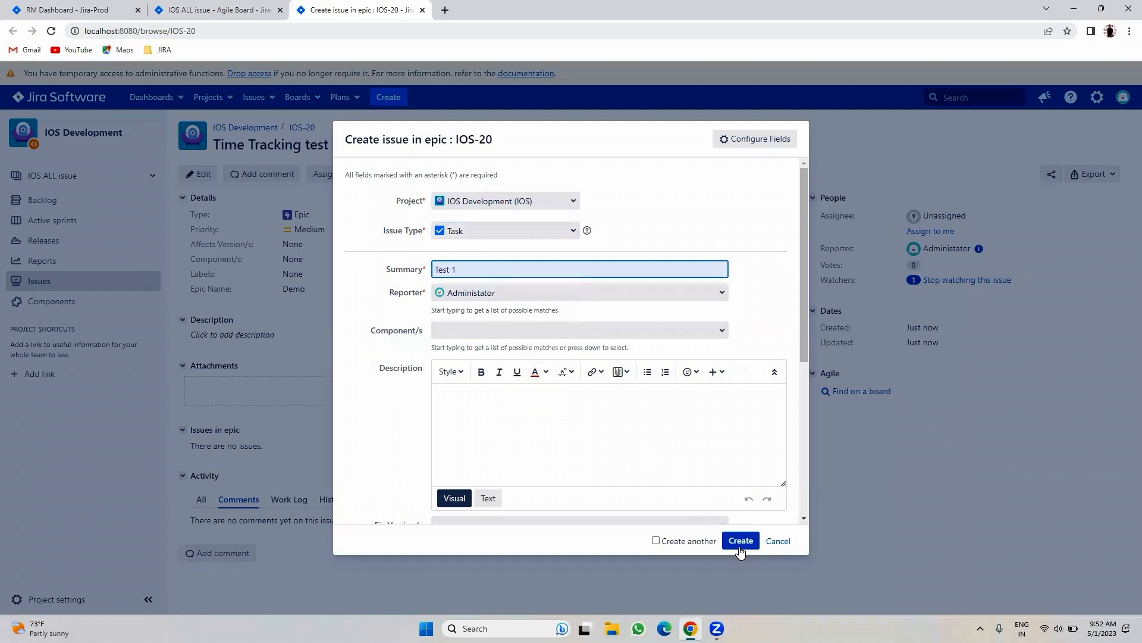
click(741, 541)
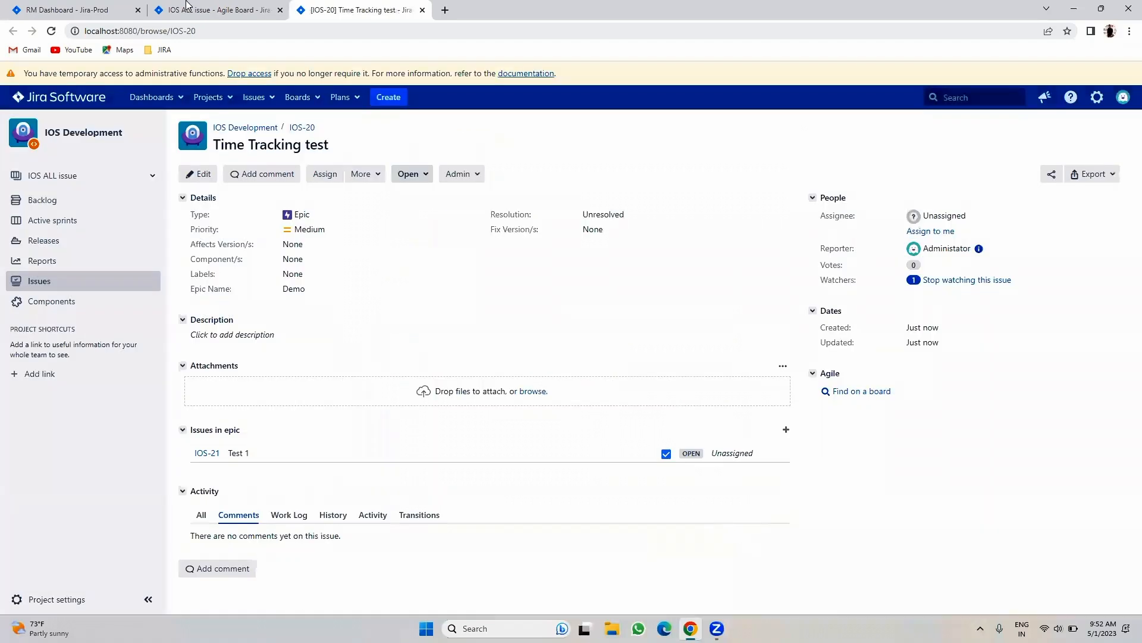
- Refresh the backlog, drag IOS-21 onto the Demo epic, and return to IOS-20
click(217, 10)
click(51, 33)
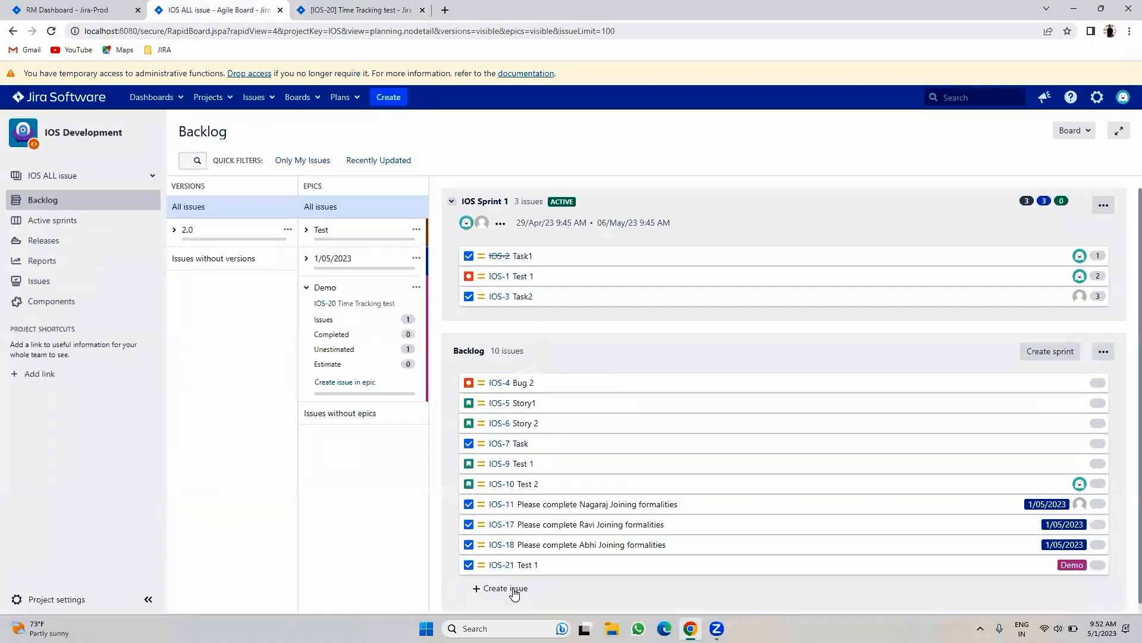
drag(521, 564, 327, 332)
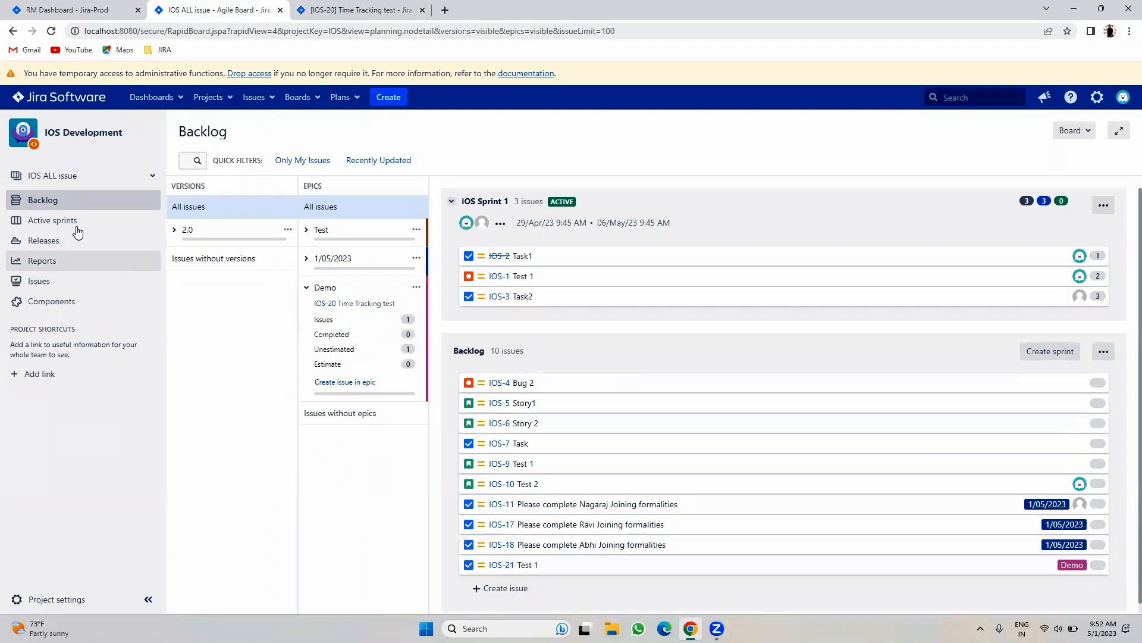
click(345, 9)
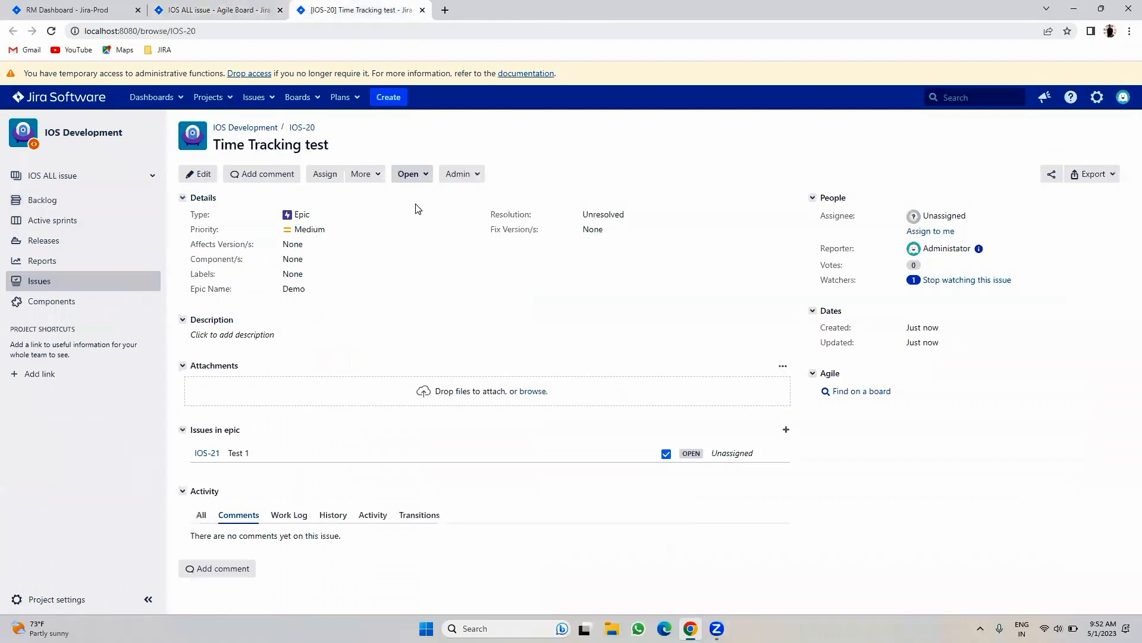
- Create an issue 'Time Tracking test' with fix version 2.0
click(389, 95)
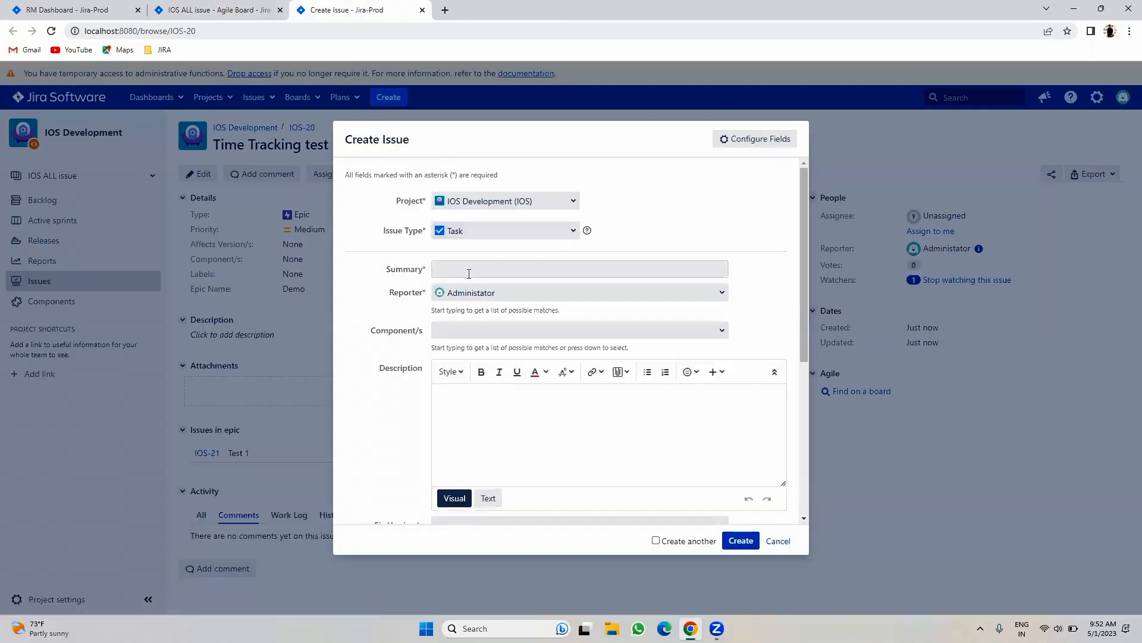
click(469, 272)
click(510, 319)
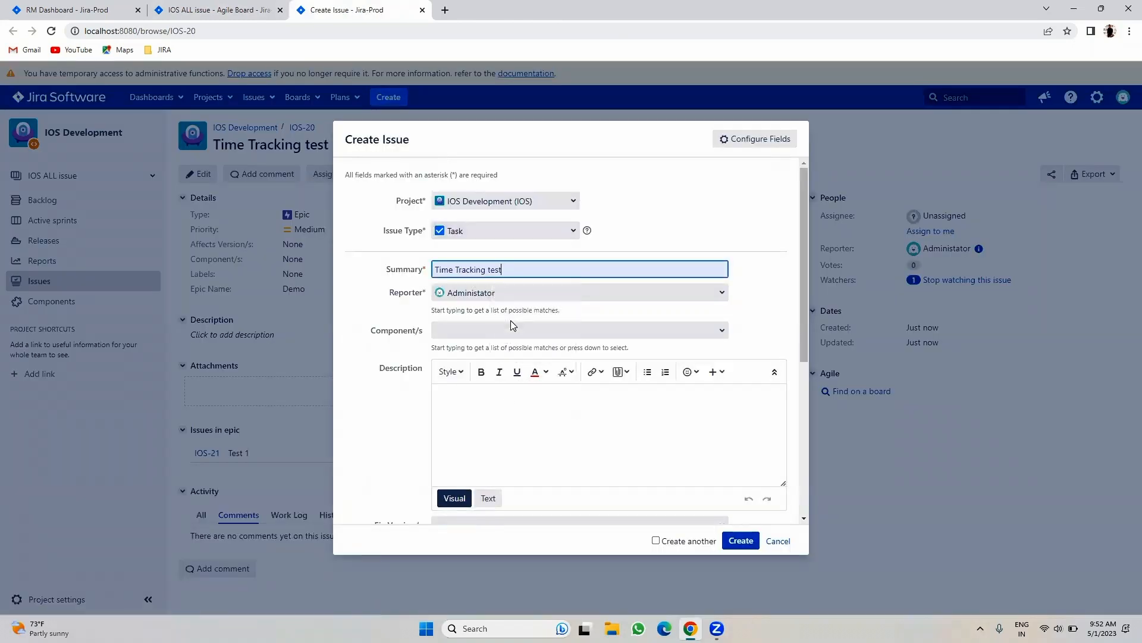
scroll(526, 333, down, 3)
click(719, 350)
click(577, 369)
click(751, 545)
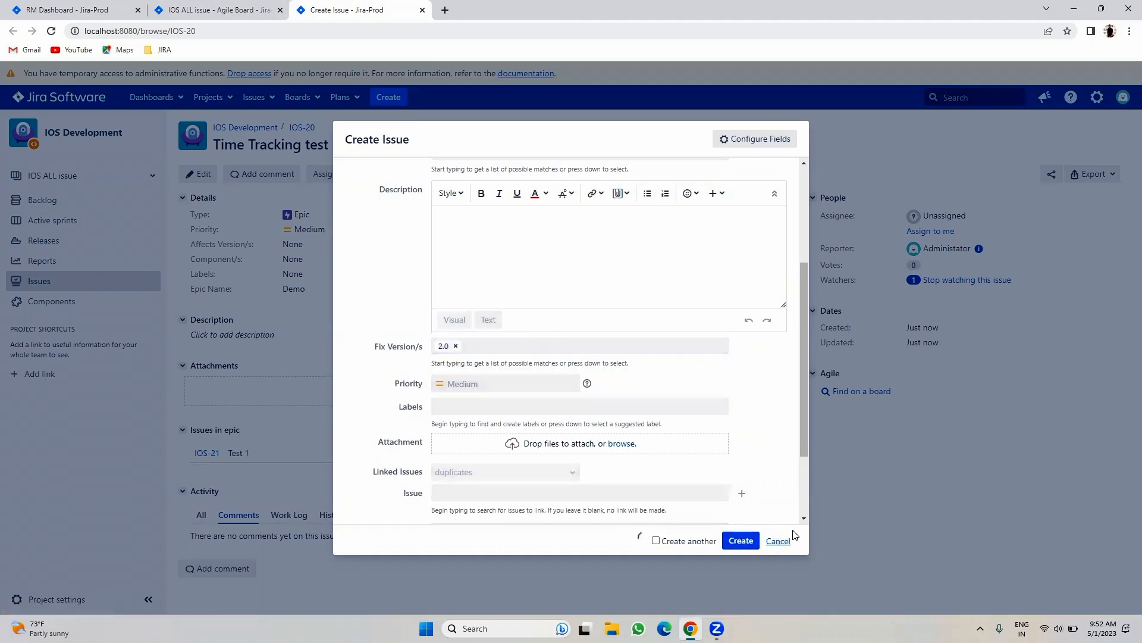
- Reload the agile board backlog and expand version 2.0's details
click(198, 8)
click(51, 31)
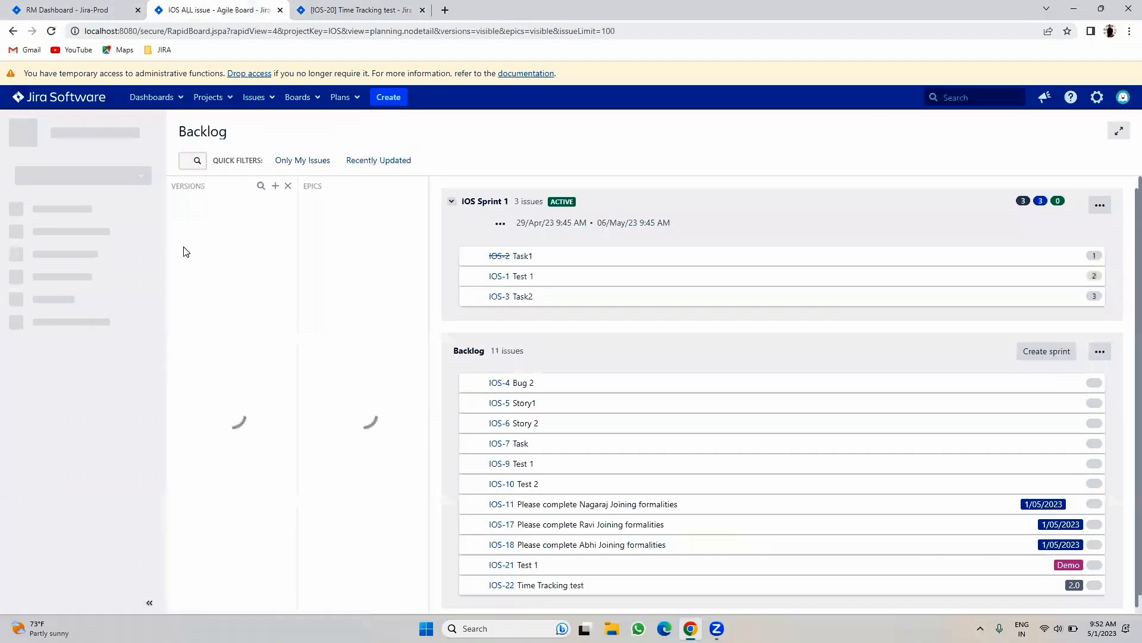
click(174, 232)
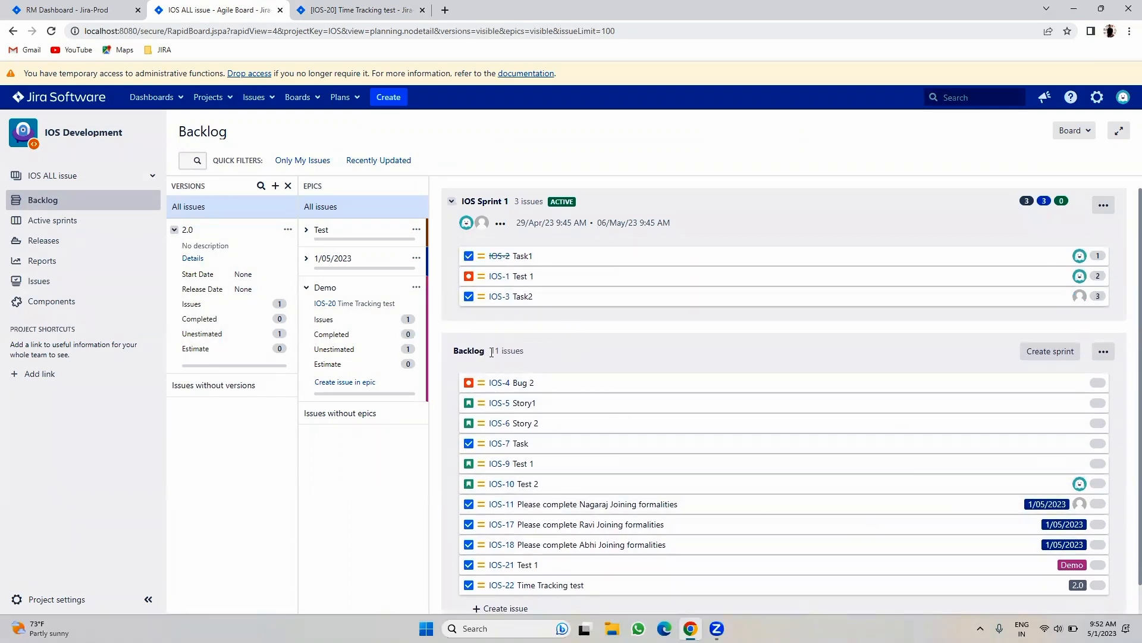
- Filter the 11-issue backlog by version 2.0, then the Demo and 1/05/2023 epics, expanding 1/05/2023
drag(492, 353, 543, 352)
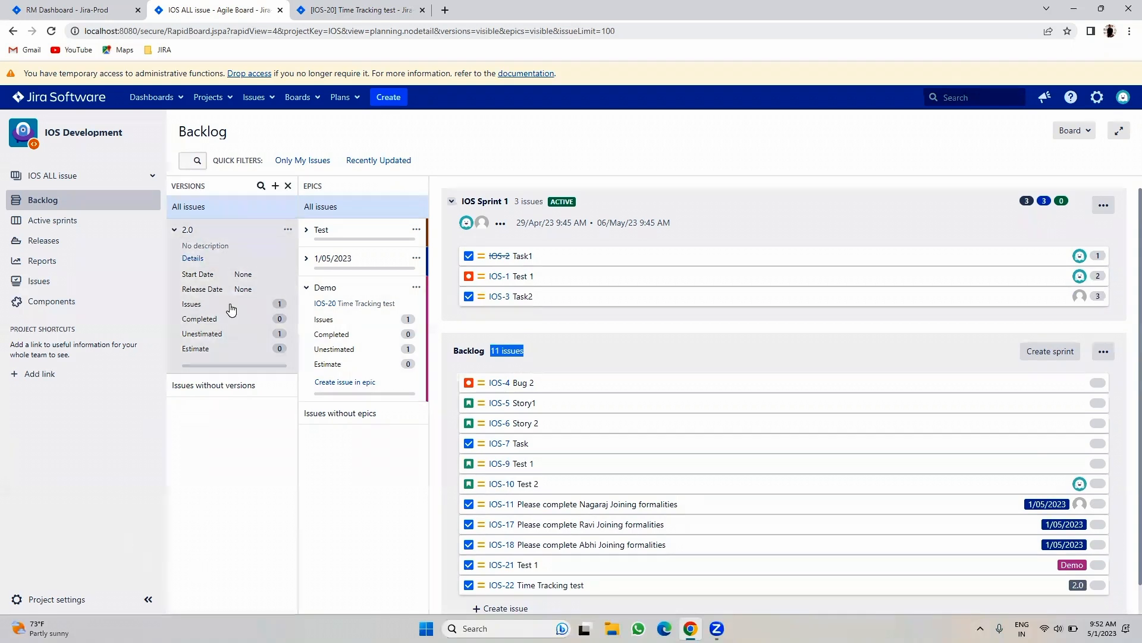
click(234, 229)
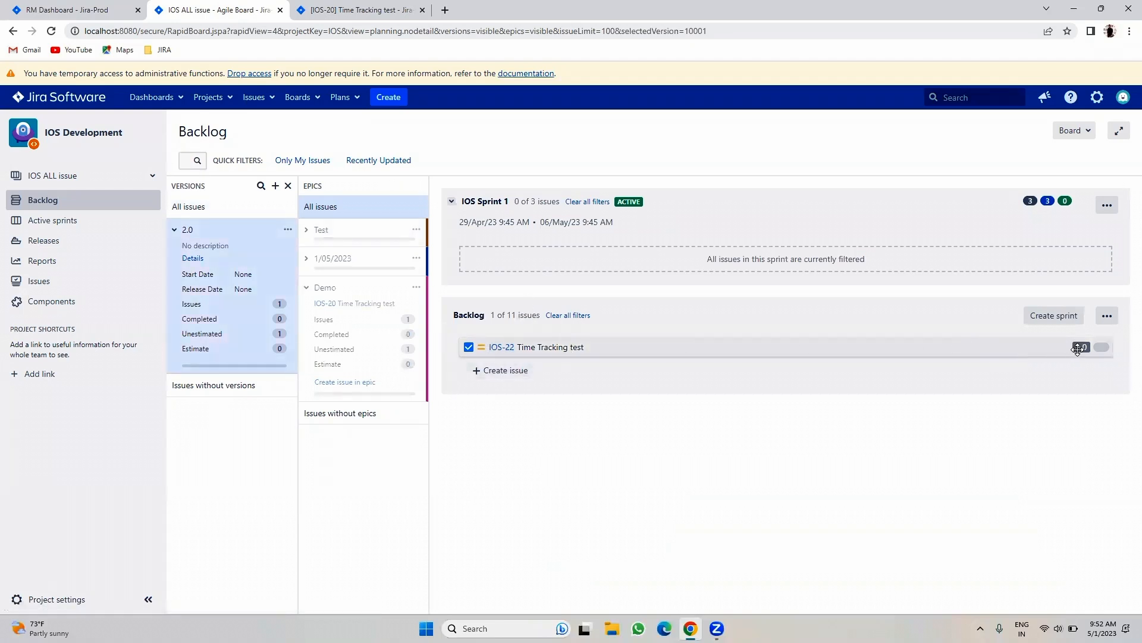
click(226, 238)
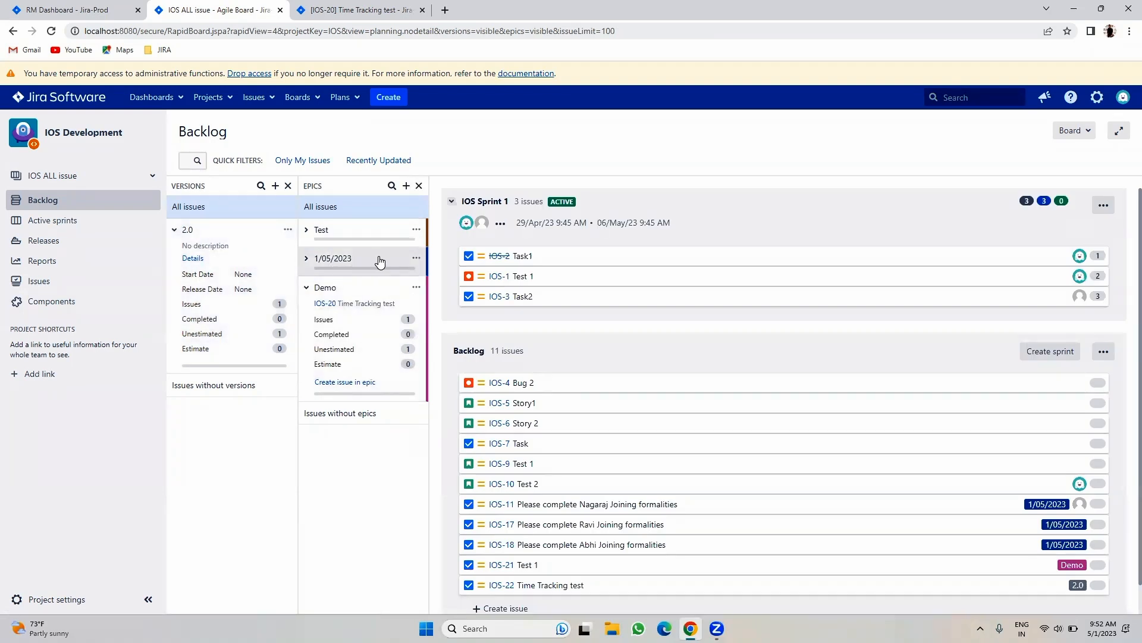
click(351, 303)
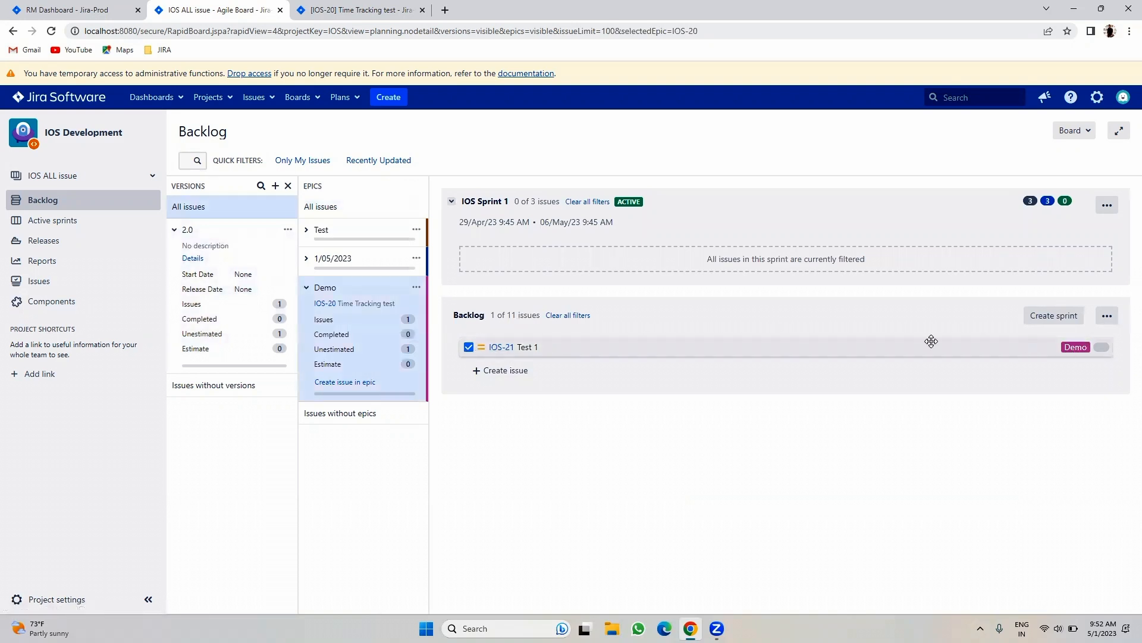
click(361, 257)
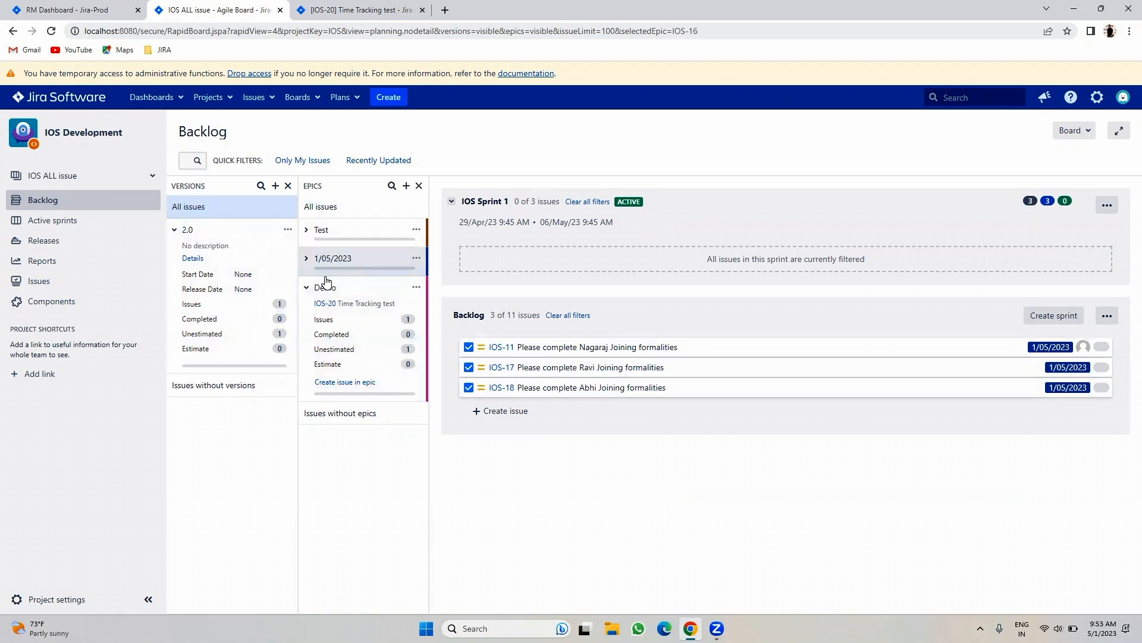
click(306, 258)
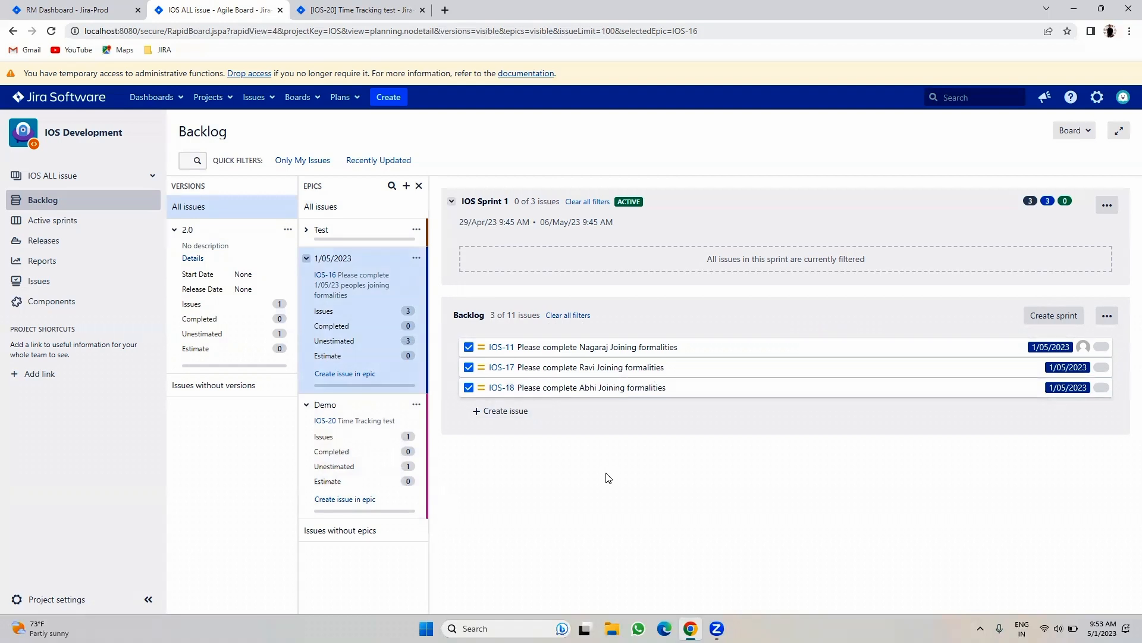
- Toggle the 1/05/2023 epic filter on and off, leaving it cleared
click(369, 290)
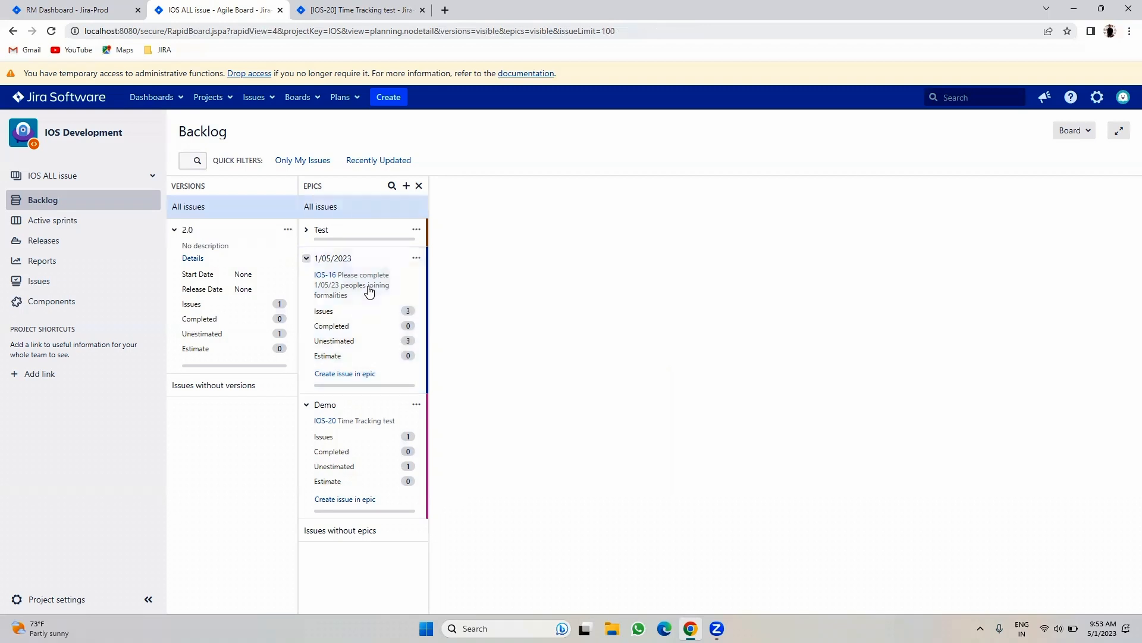
click(363, 289)
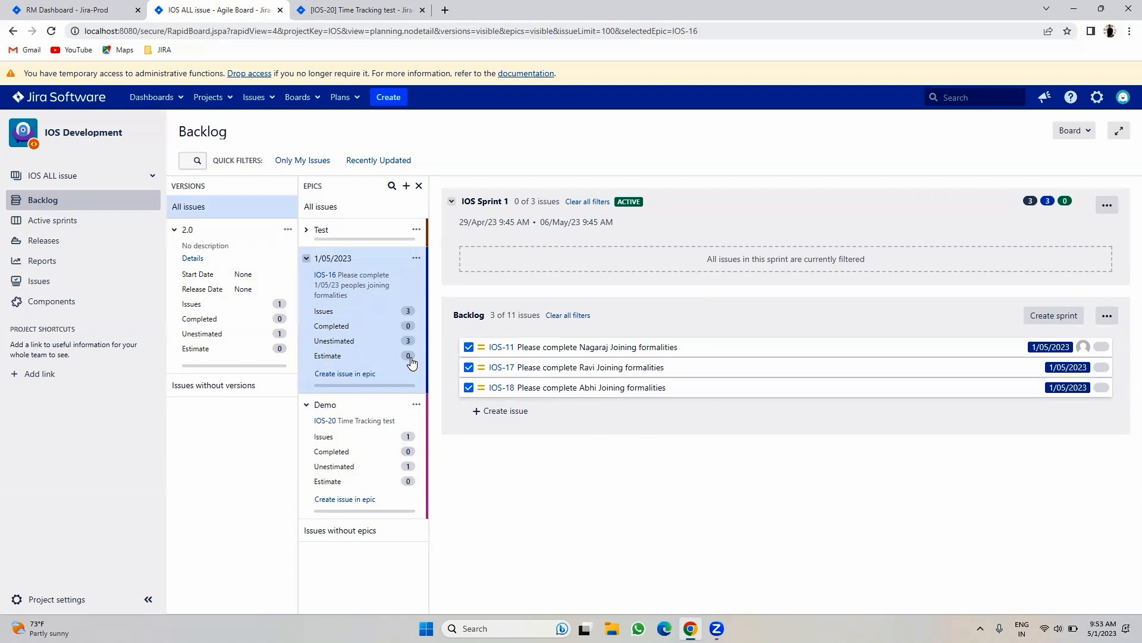
click(366, 313)
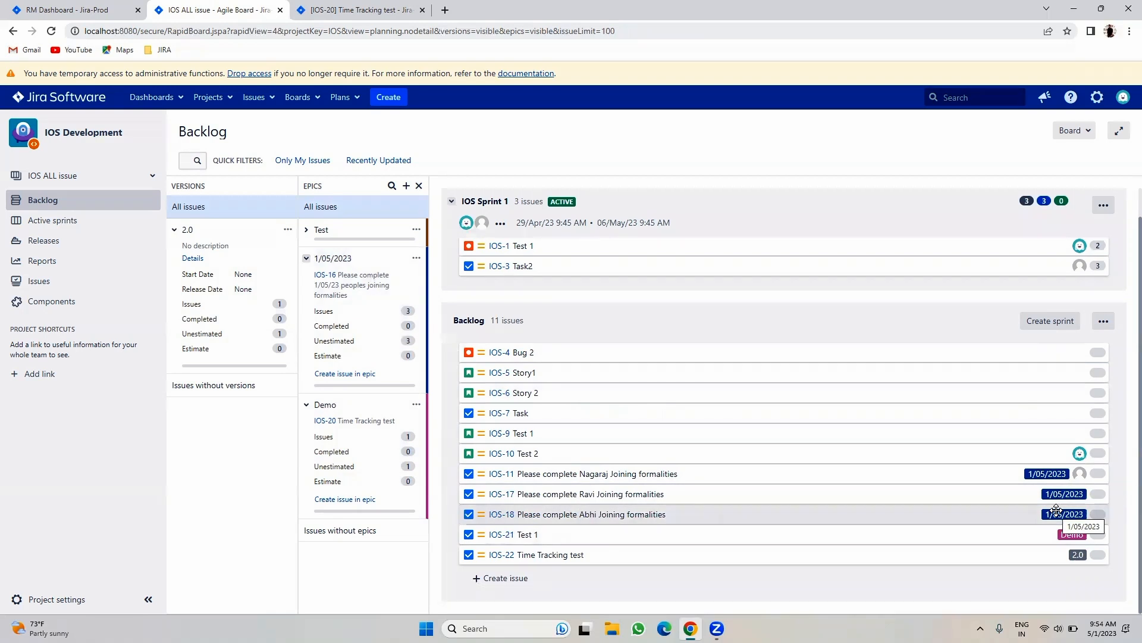
click(380, 290)
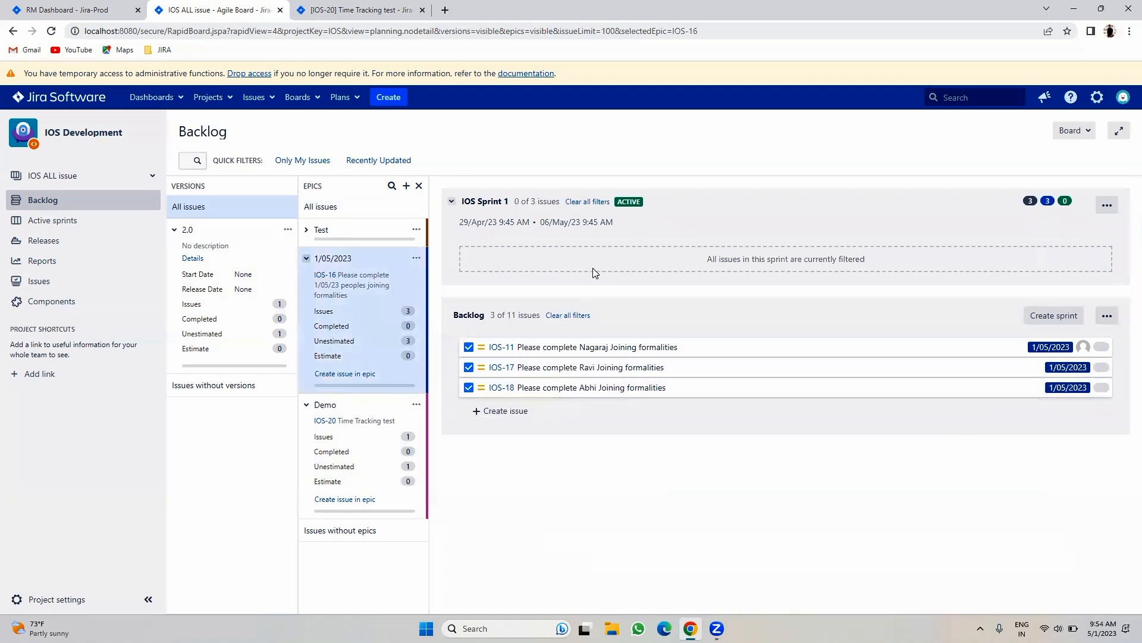
click(380, 267)
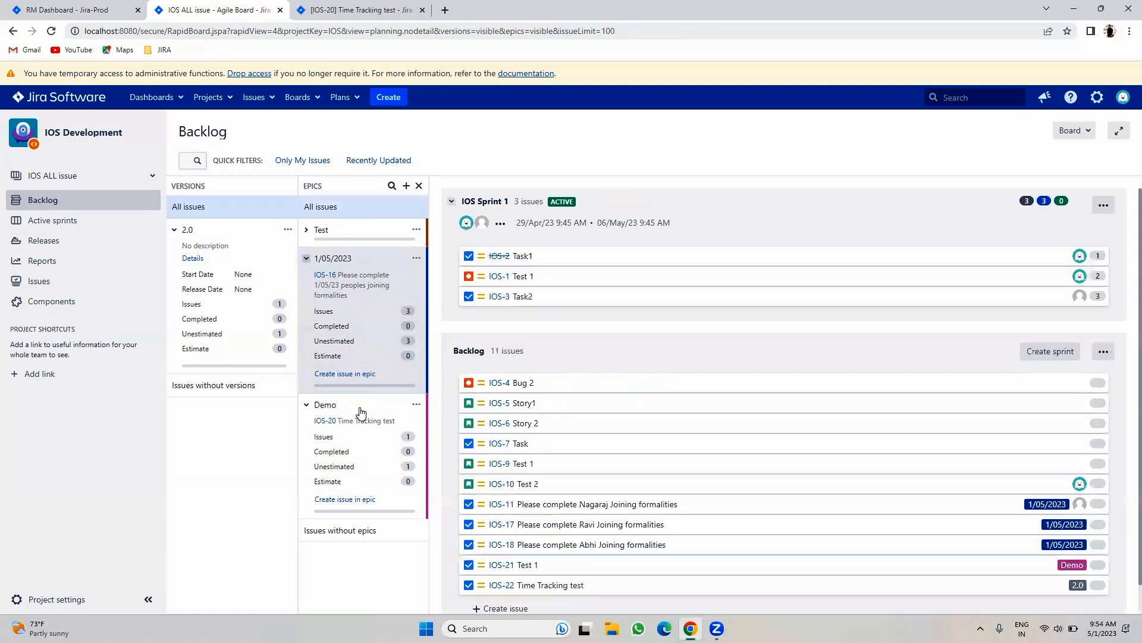
- Filter the backlog to version 2.0 and cancel renaming it, keeping its name
click(244, 236)
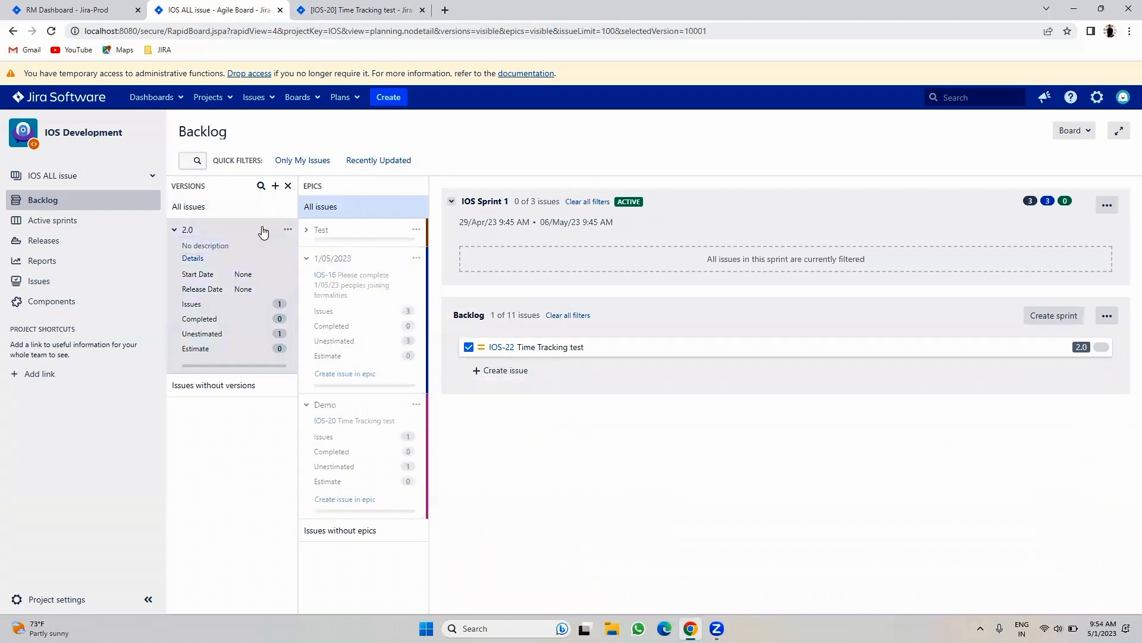
click(288, 232)
click(296, 246)
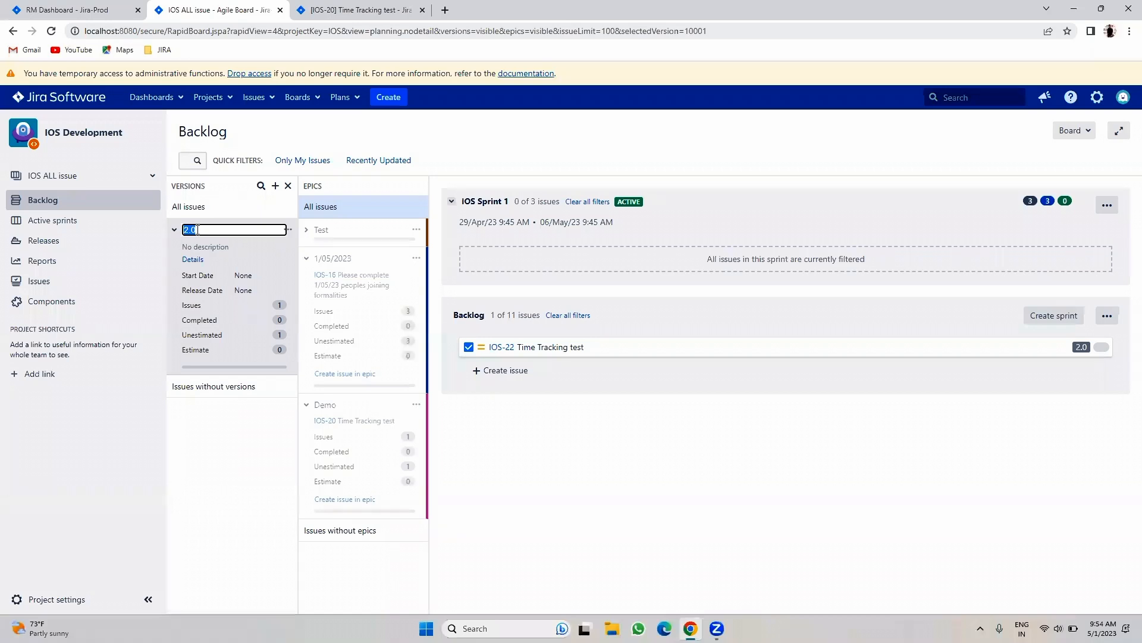
click(247, 510)
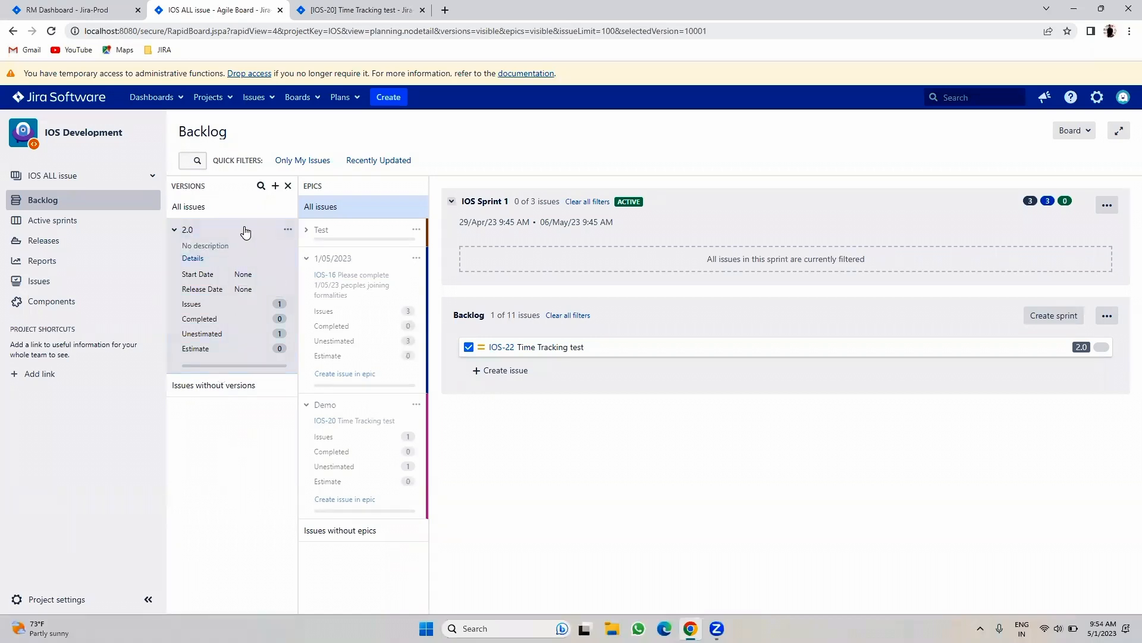
- Recolour the 1/05/2023 epic red, then magenta, and finally green
click(364, 283)
click(416, 259)
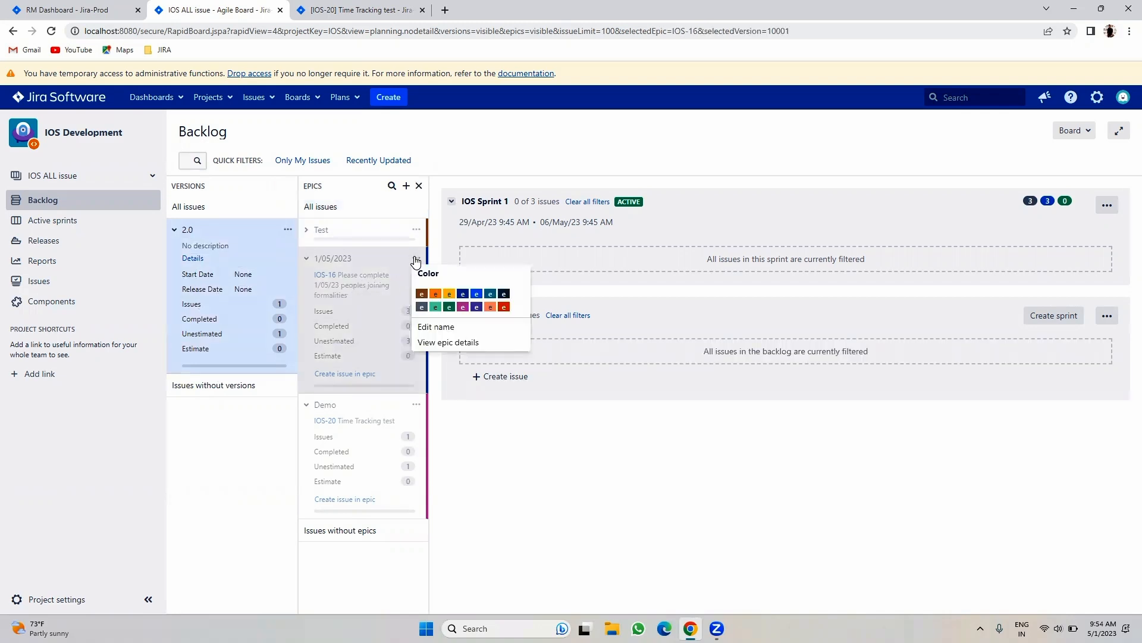
click(255, 264)
click(415, 259)
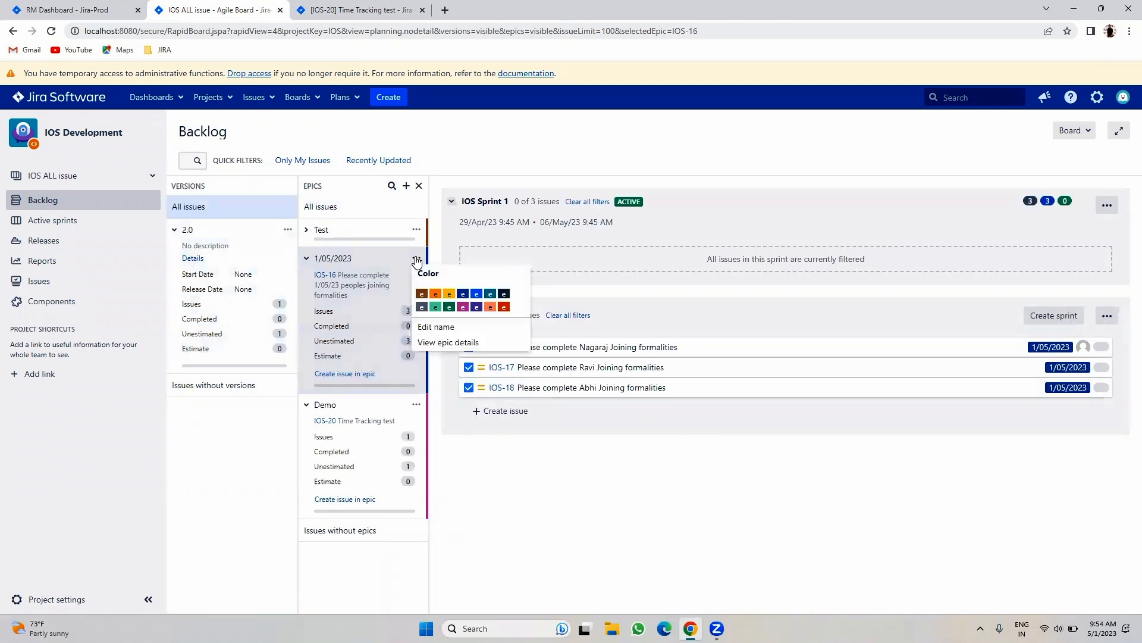
click(504, 307)
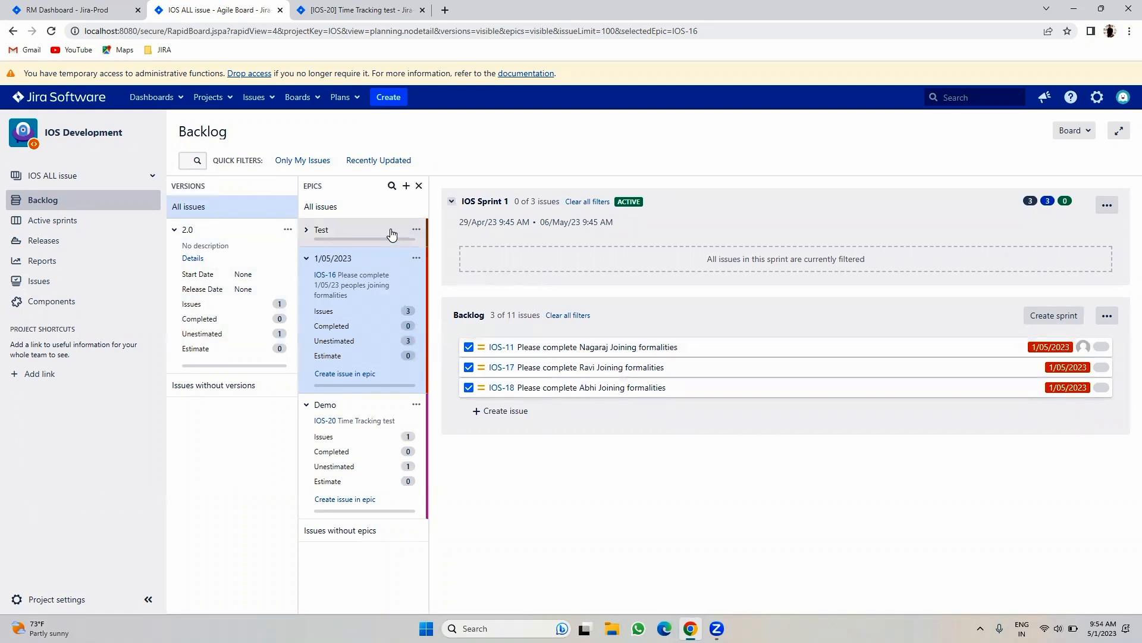
click(416, 258)
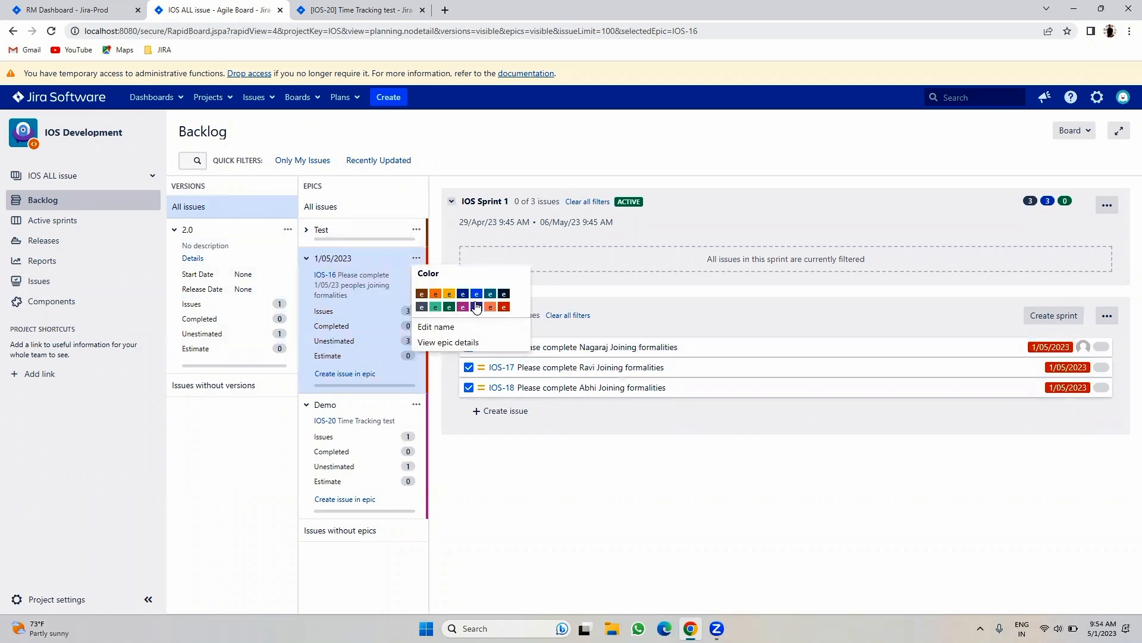
click(476, 306)
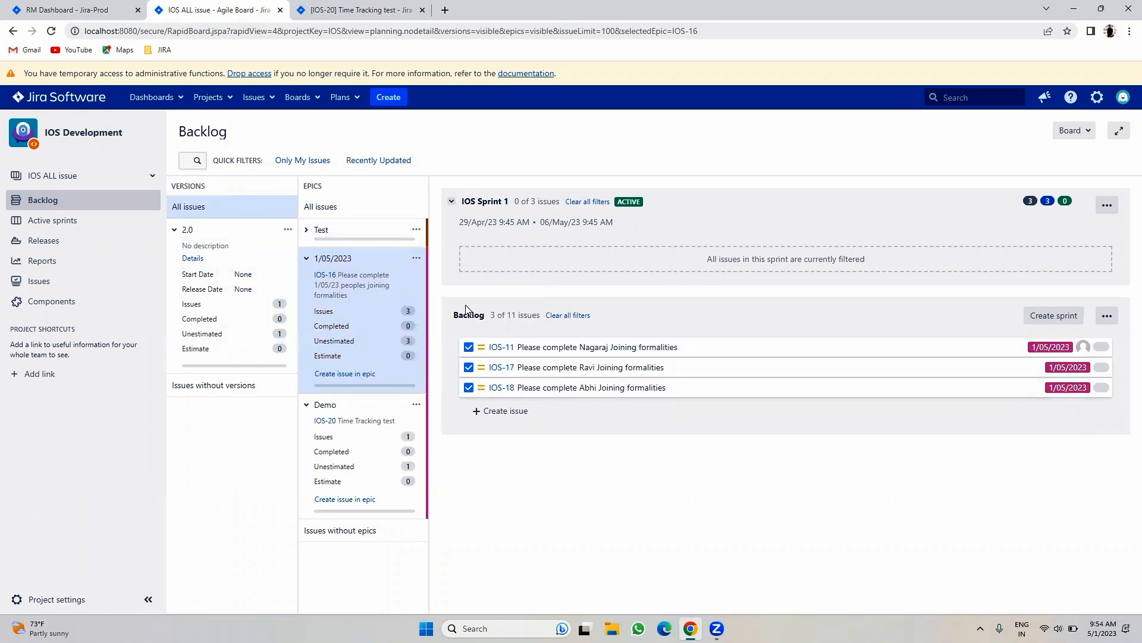
click(417, 260)
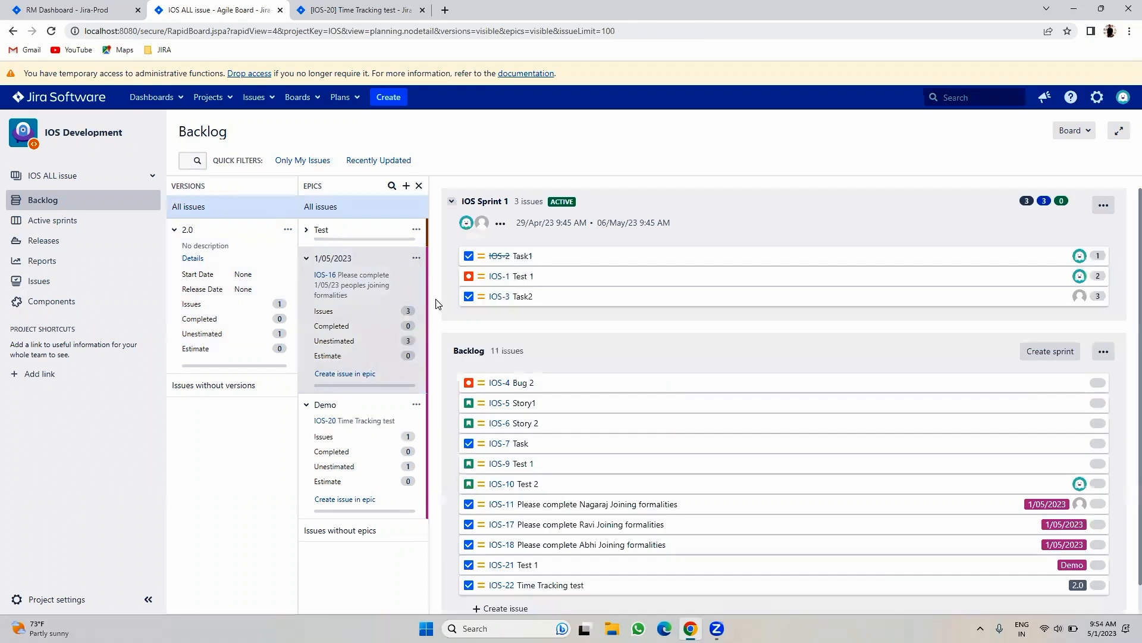
click(416, 258)
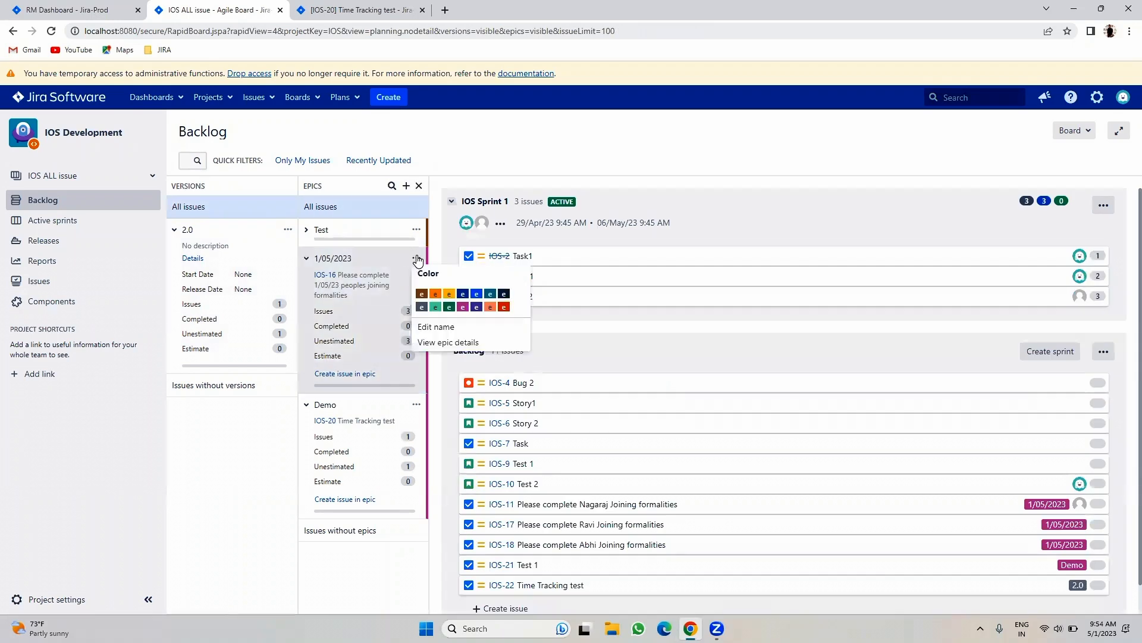
click(447, 308)
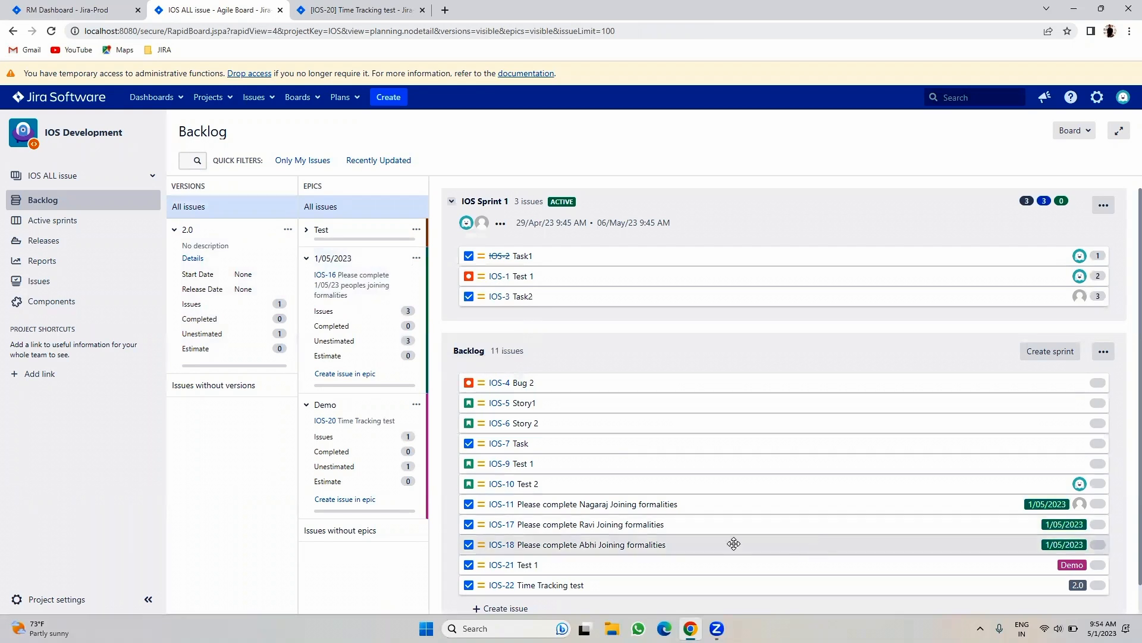
click(422, 262)
- View epic IOS-16's full page, return to the backlog, and cancel renaming the epic
click(416, 258)
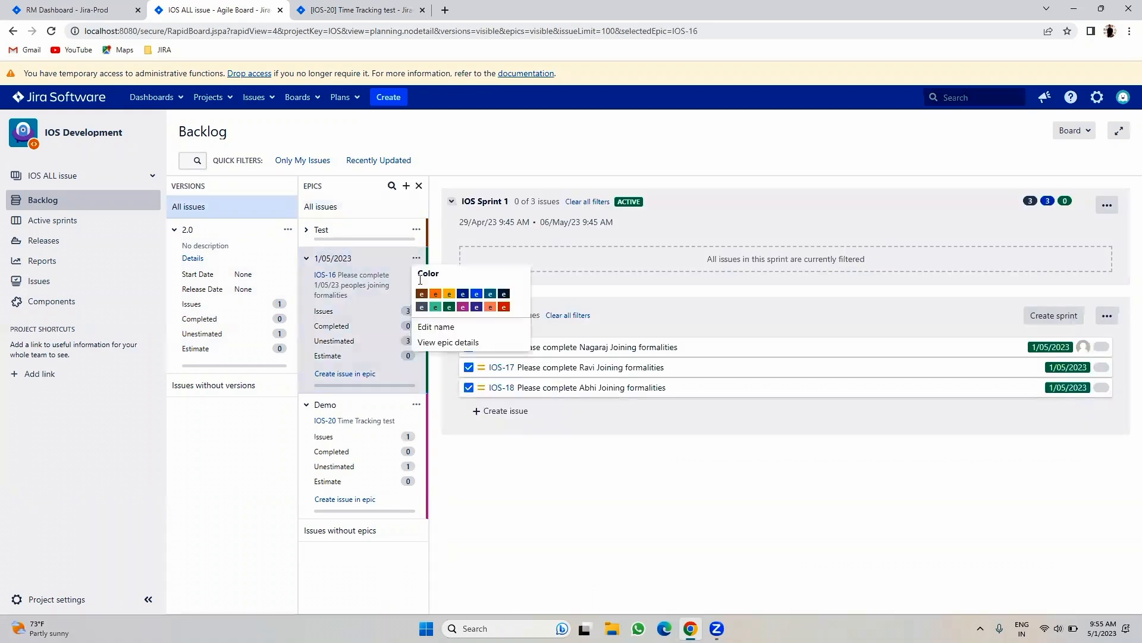
click(440, 343)
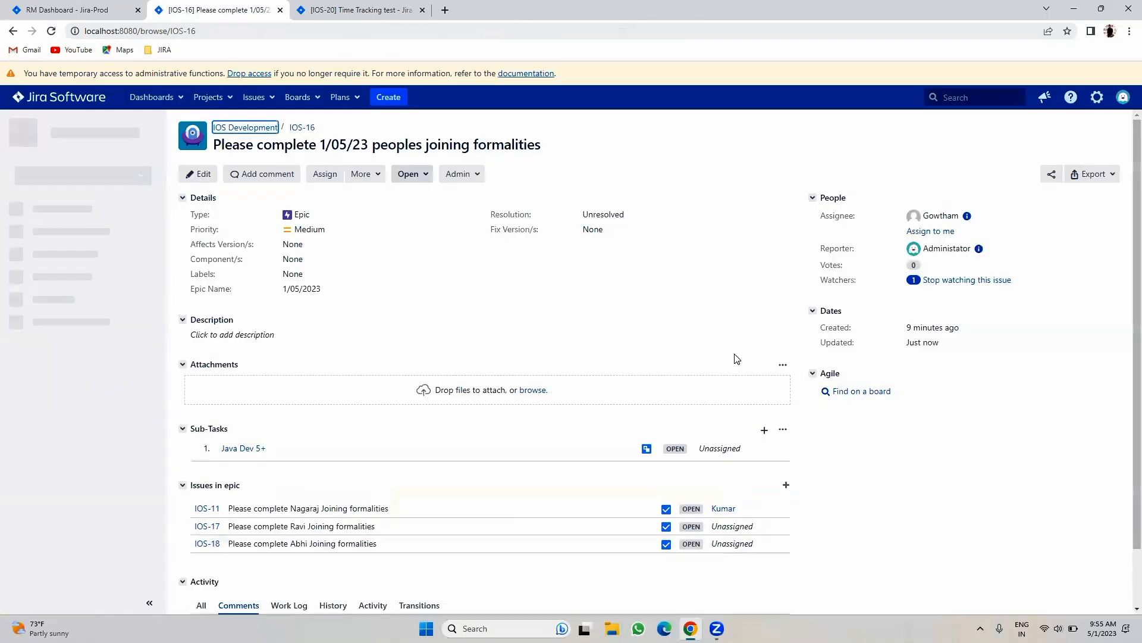
click(11, 31)
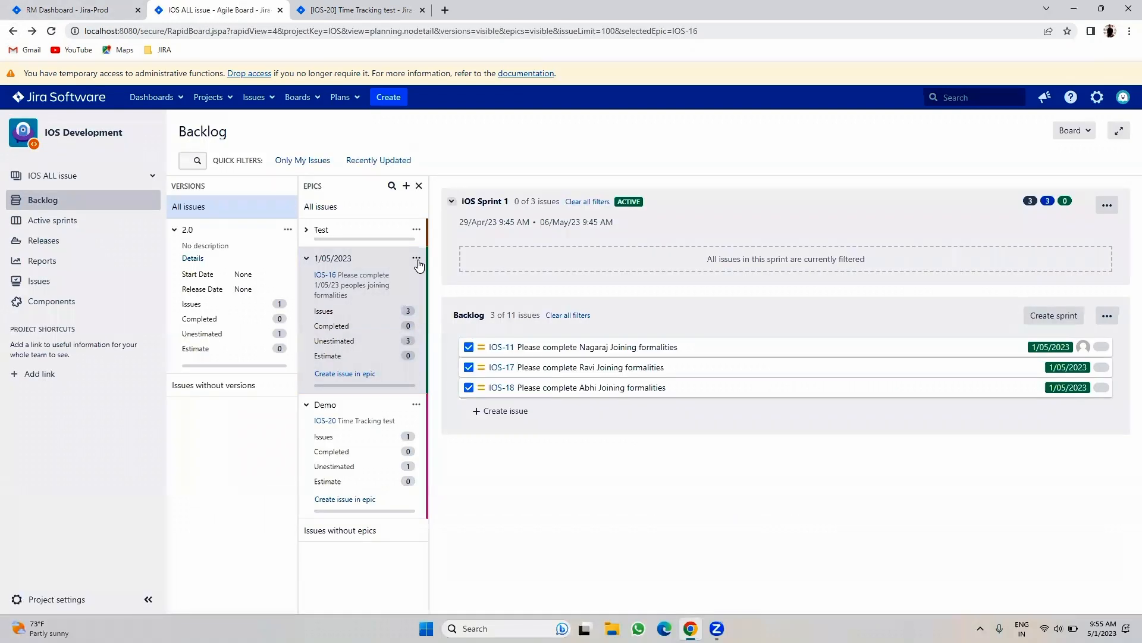
click(416, 257)
click(441, 326)
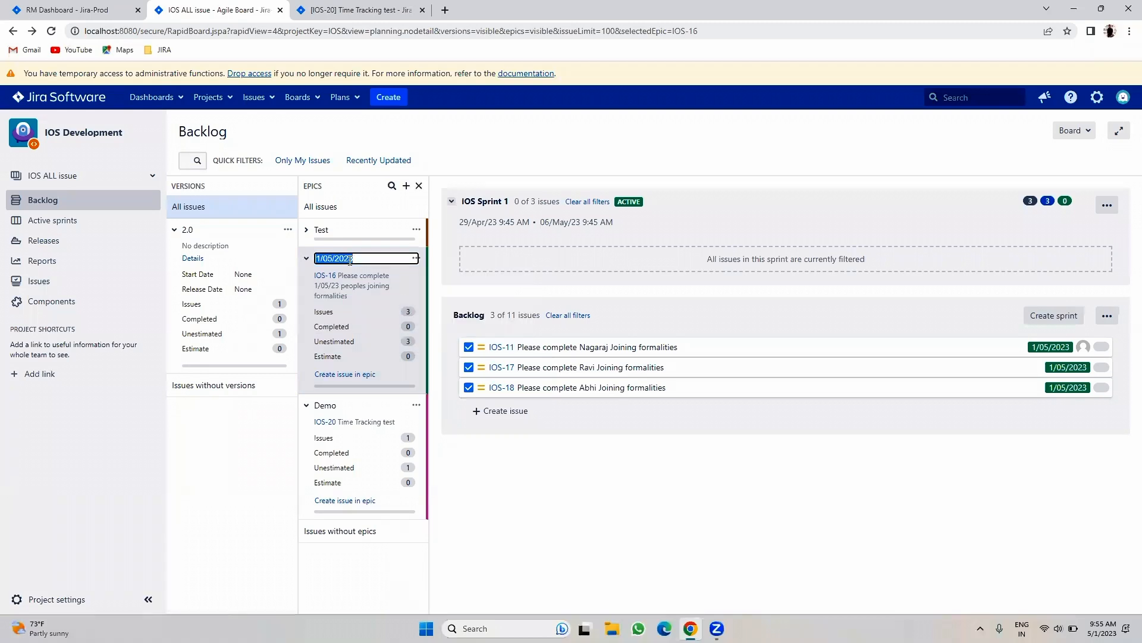
click(515, 513)
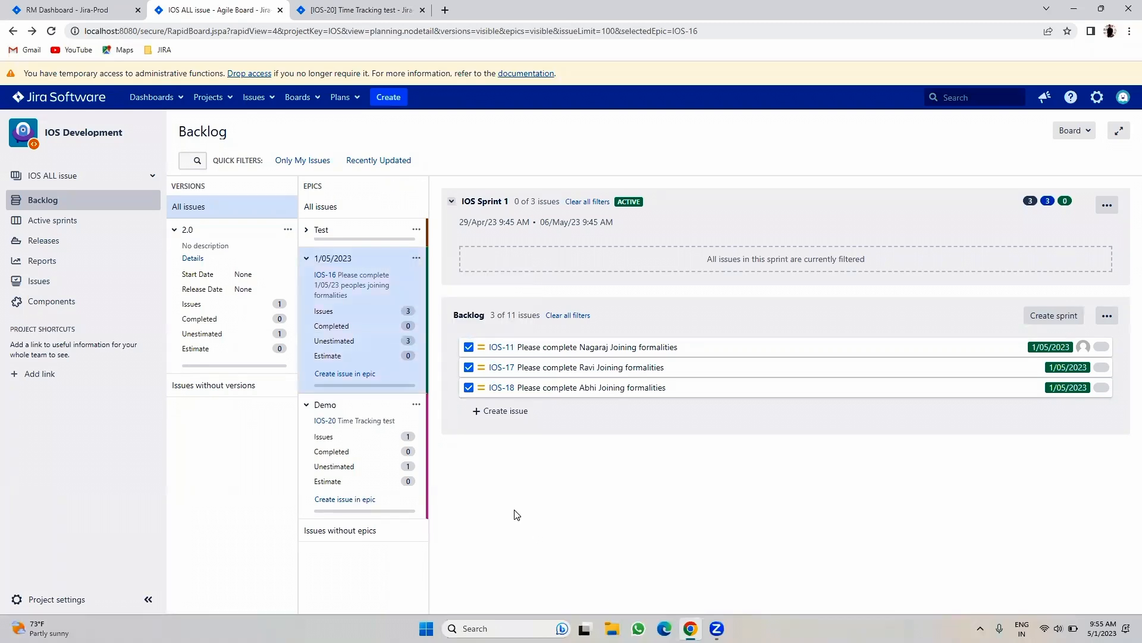
- Abandon a new issue in the epic and remove the 1/05/2023 epic filter
click(346, 375)
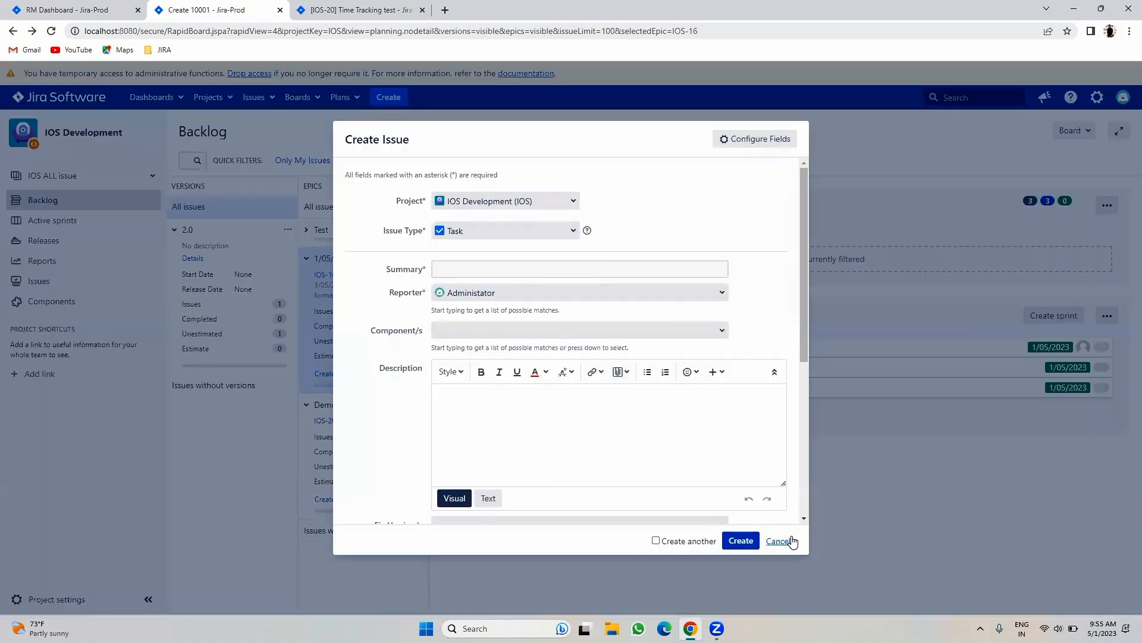
click(792, 540)
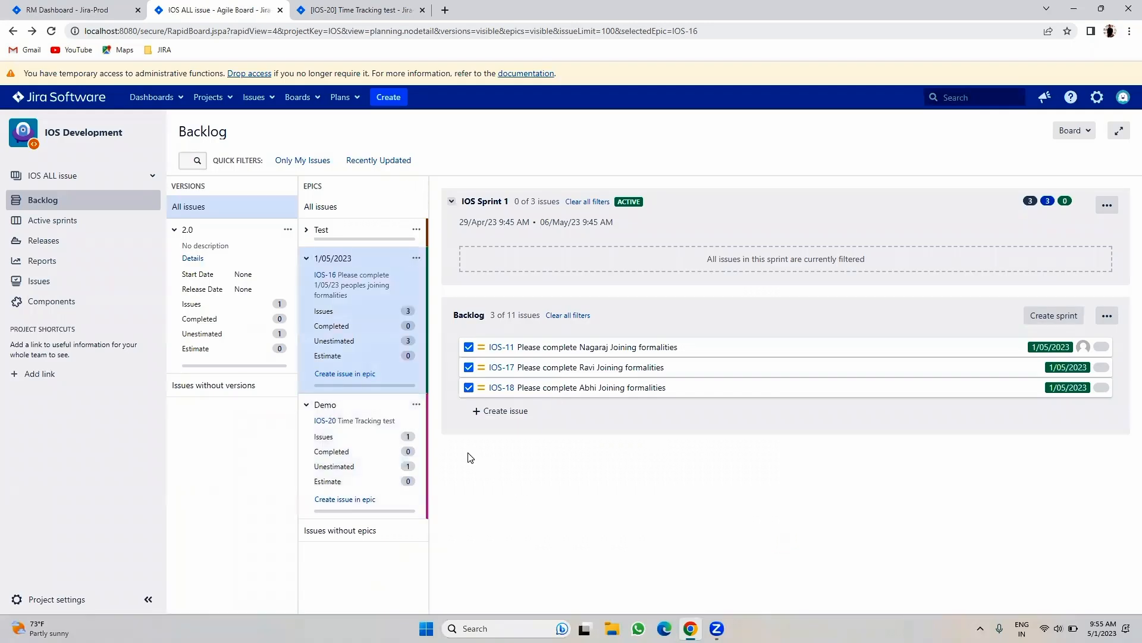
click(414, 271)
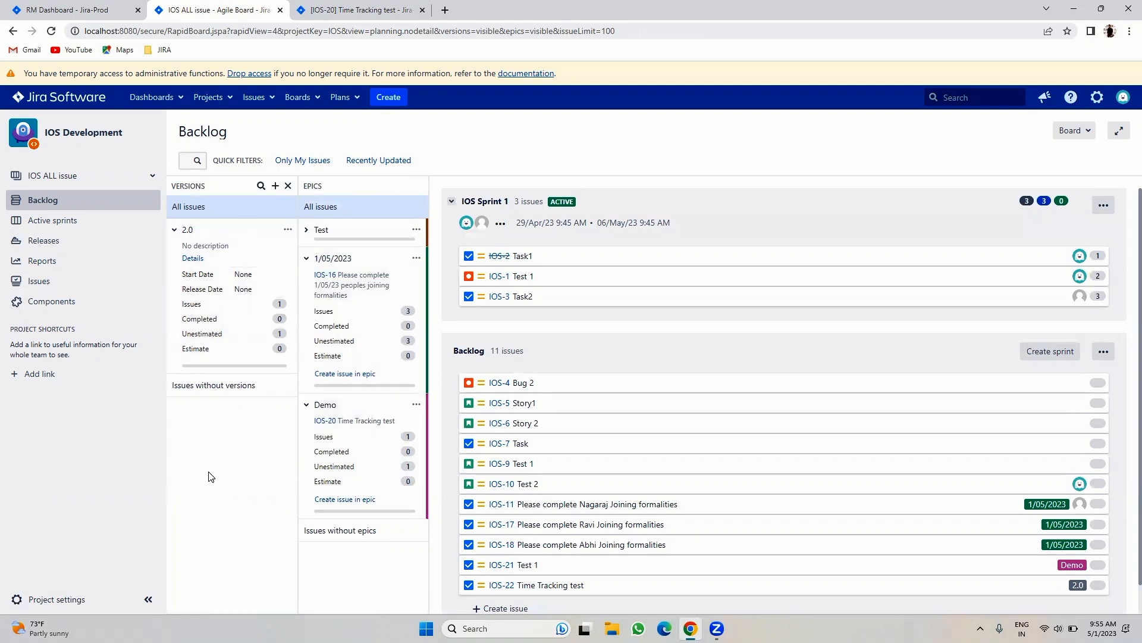
- Reload the backlog and go to the IOS Sprint 1 active sprint board
click(42, 206)
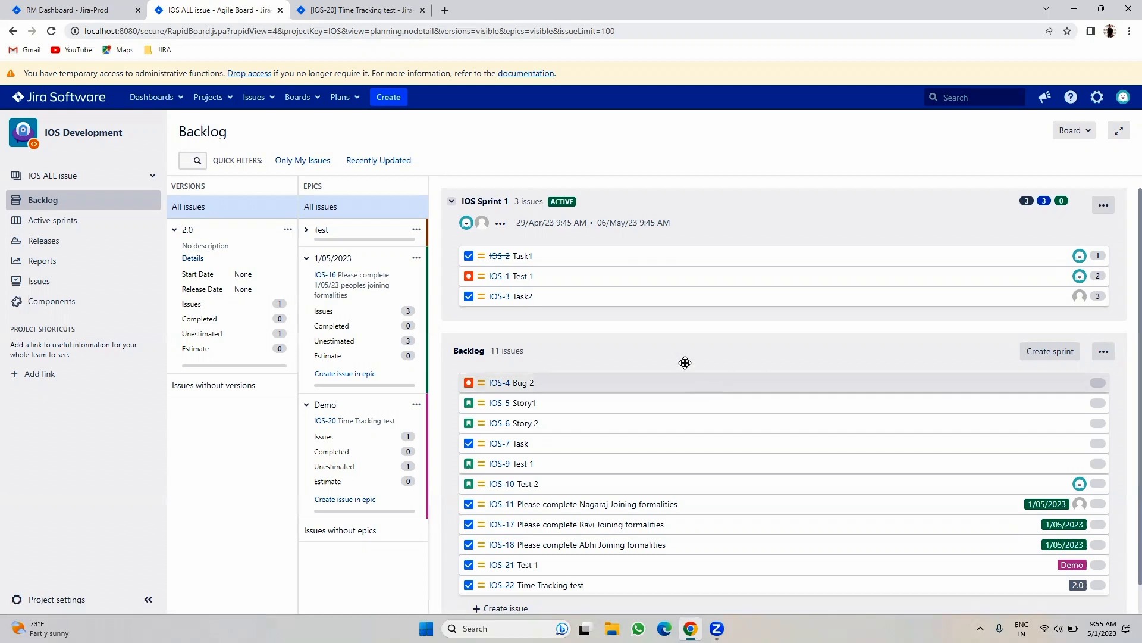
click(50, 206)
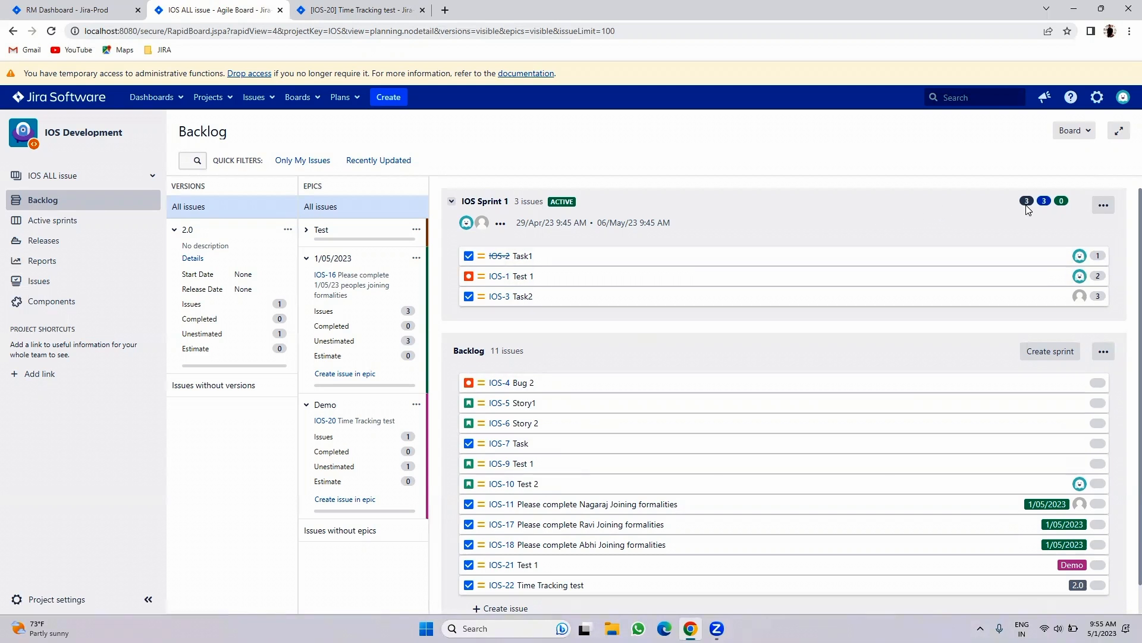
click(68, 222)
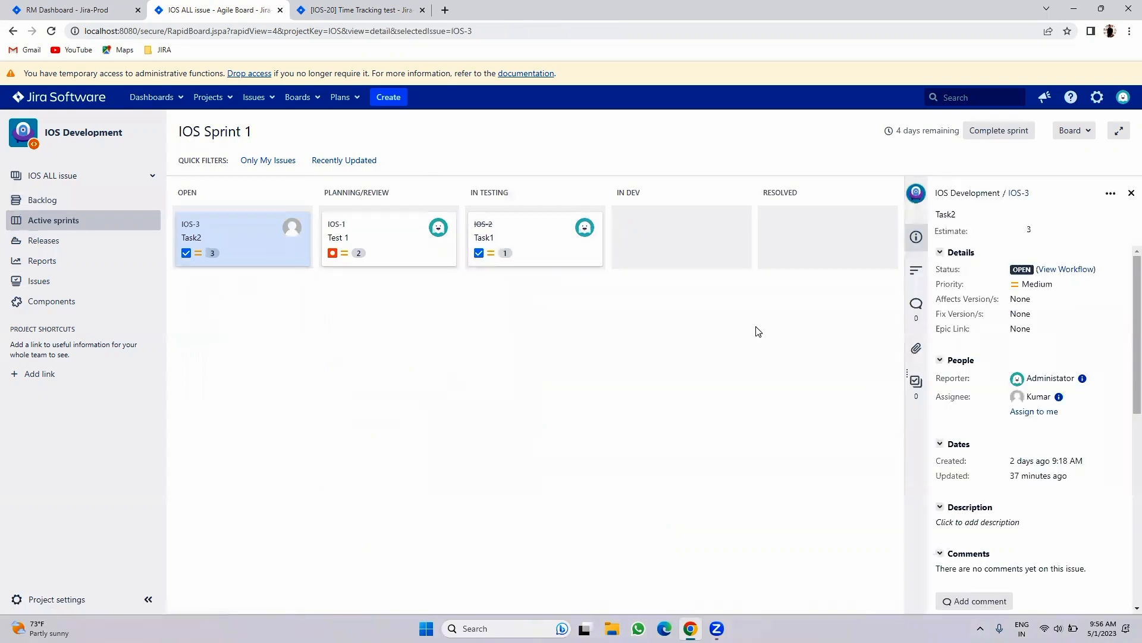
- Drag IOS-2 and then IOS-1 into the Resolved column
click(1130, 192)
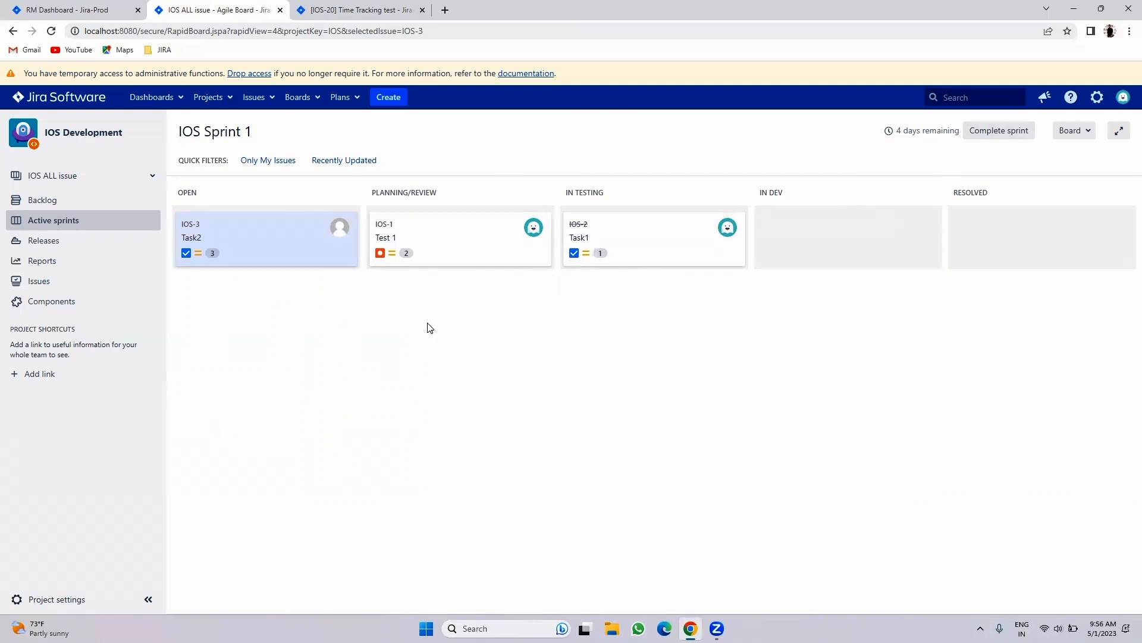
drag(658, 235, 830, 235)
drag(997, 235, 1050, 233)
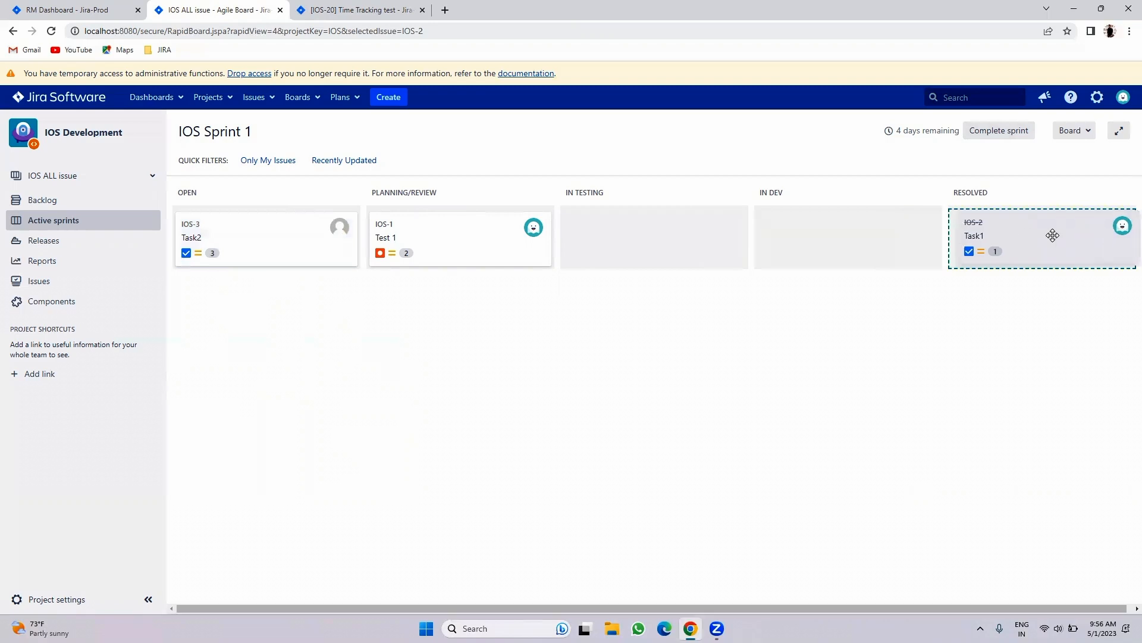
drag(464, 232, 1008, 224)
- Try dragging IOS-3 forward, then open IOS-3 in its own tab
drag(296, 225, 553, 249)
drag(462, 240, 387, 230)
right_click(389, 232)
click(402, 237)
click(510, 7)
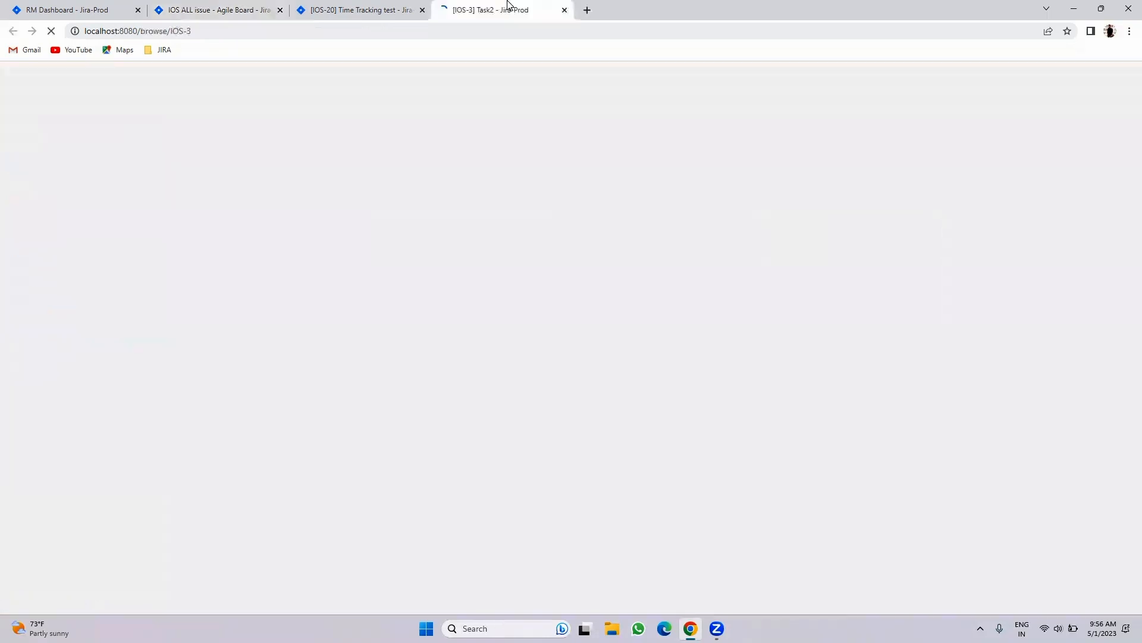
- Transition IOS-3 through Review, In Dev and In Testing to Resolved
click(416, 173)
click(428, 202)
click(424, 195)
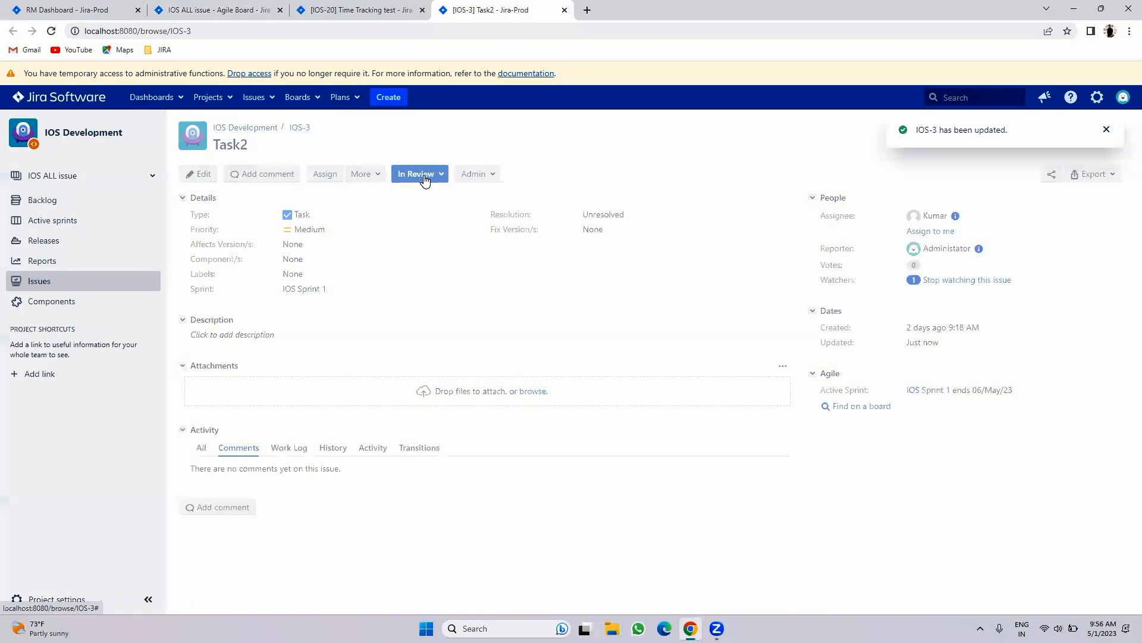
click(414, 174)
click(415, 196)
click(414, 174)
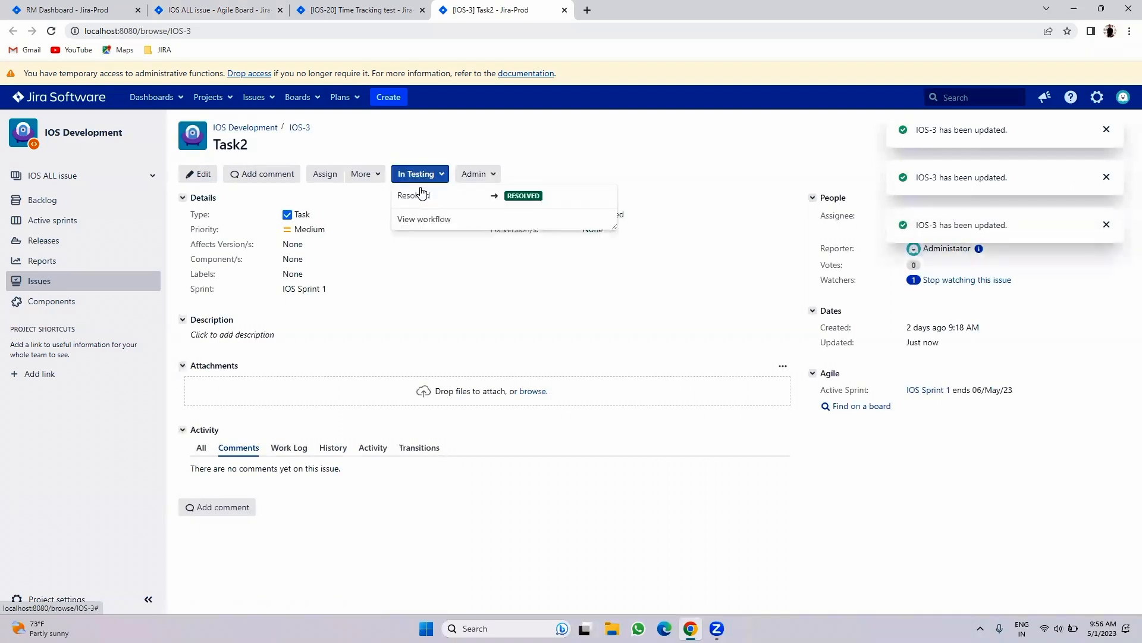
click(423, 197)
click(272, 5)
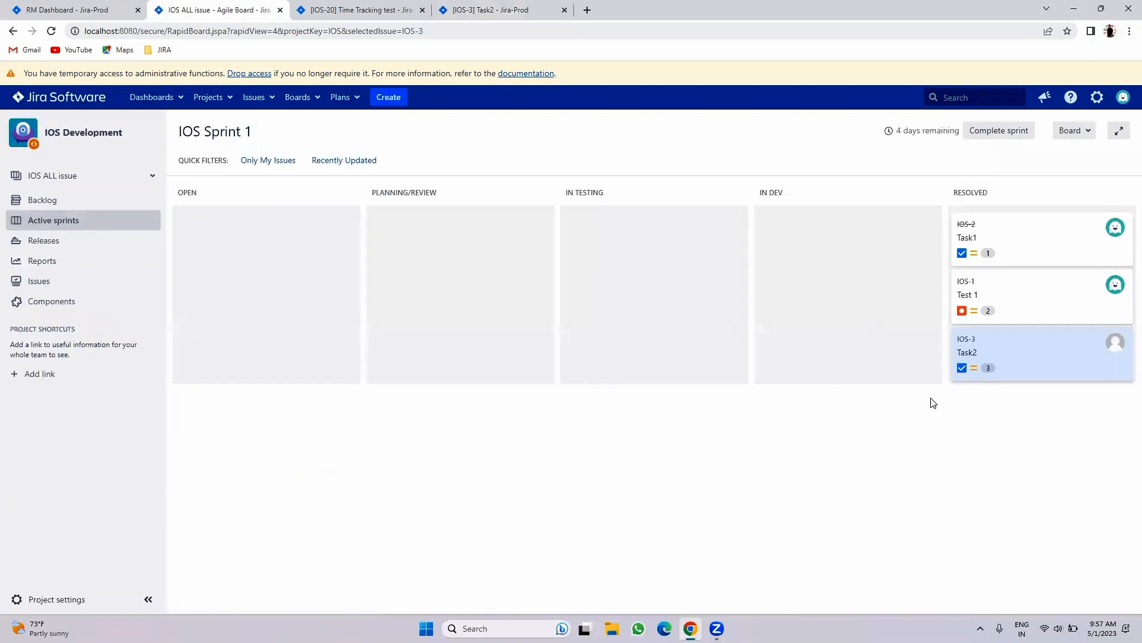
- Complete IOS Sprint 1 and review the resulting Sprint Report table
click(991, 132)
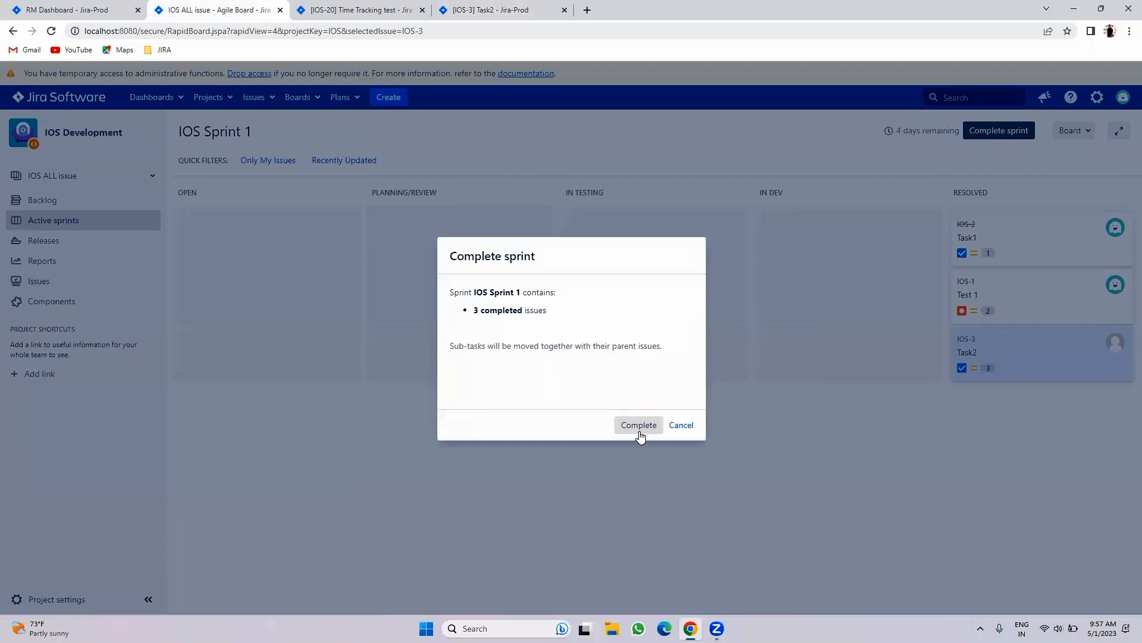
click(624, 426)
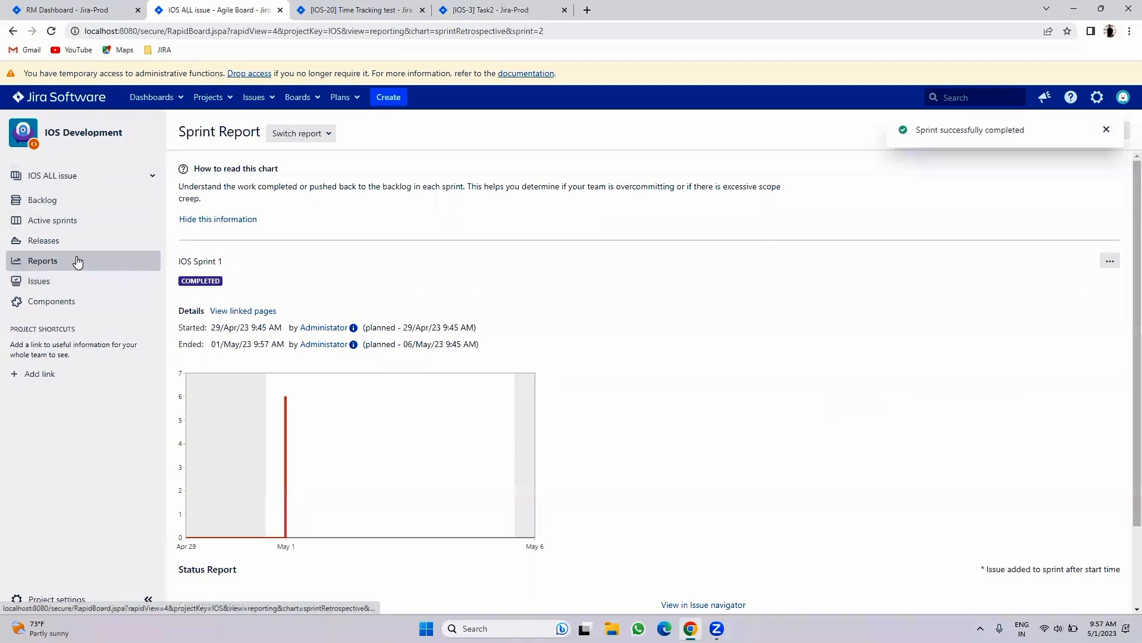
scroll(359, 263, down, 2)
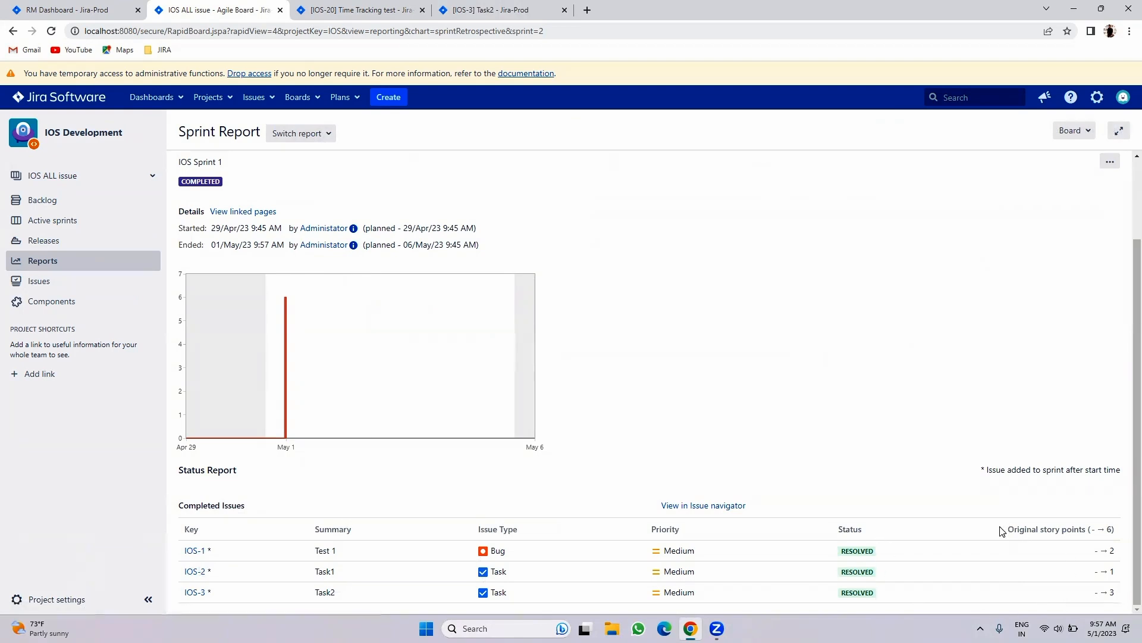
drag(996, 528, 921, 367)
click(921, 366)
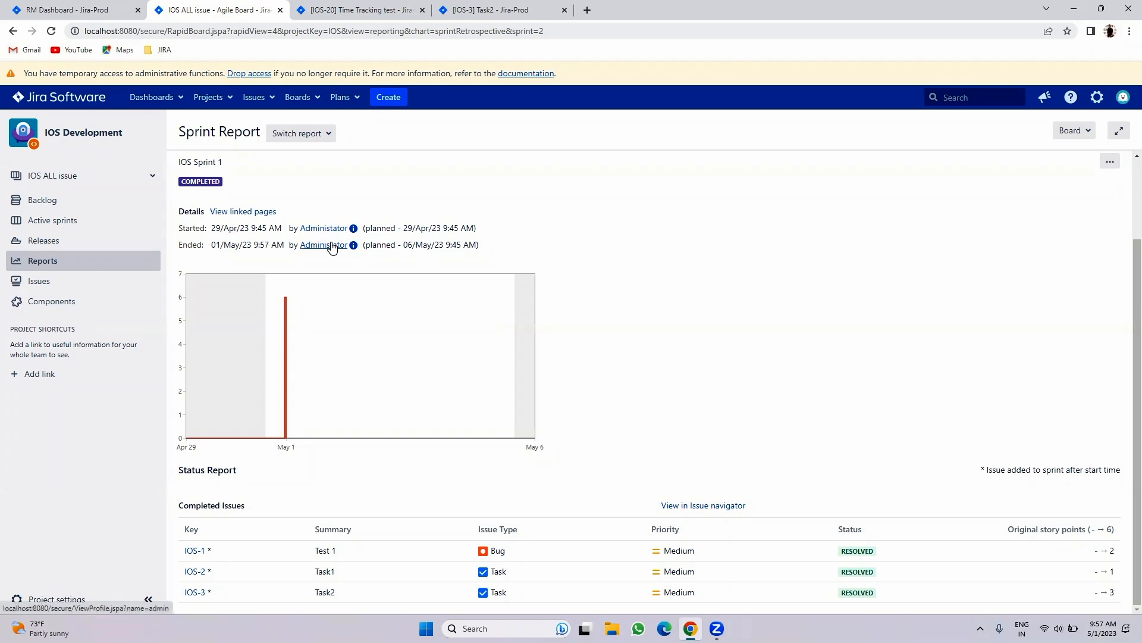
- Check the Backlog and Active sprints, then reopen the Sprint Report
click(91, 207)
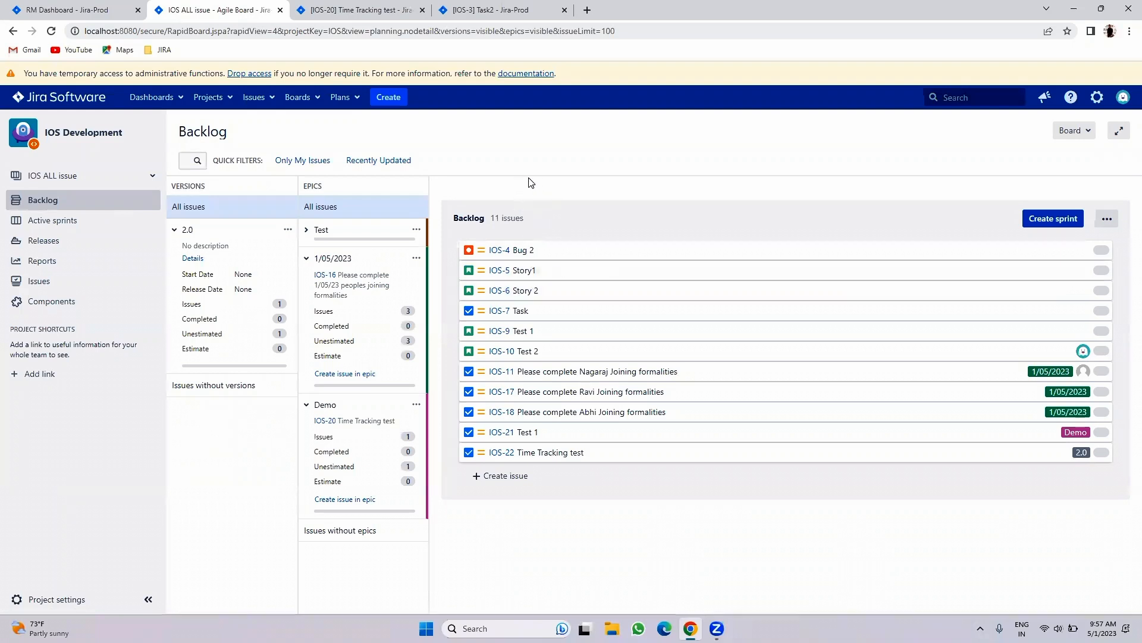
click(42, 222)
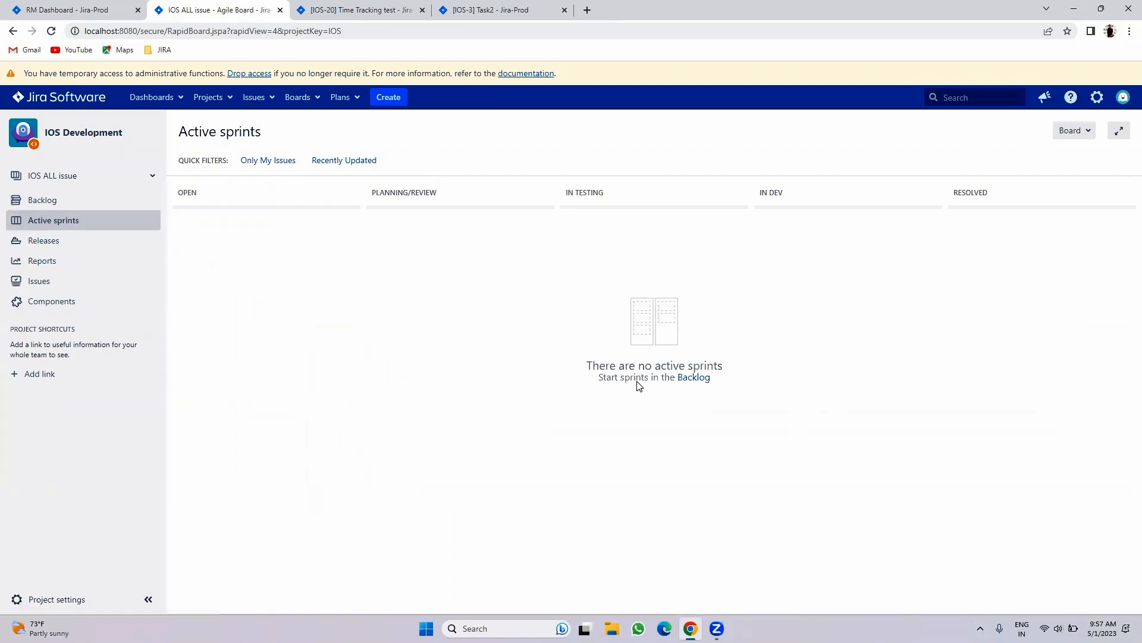
click(77, 208)
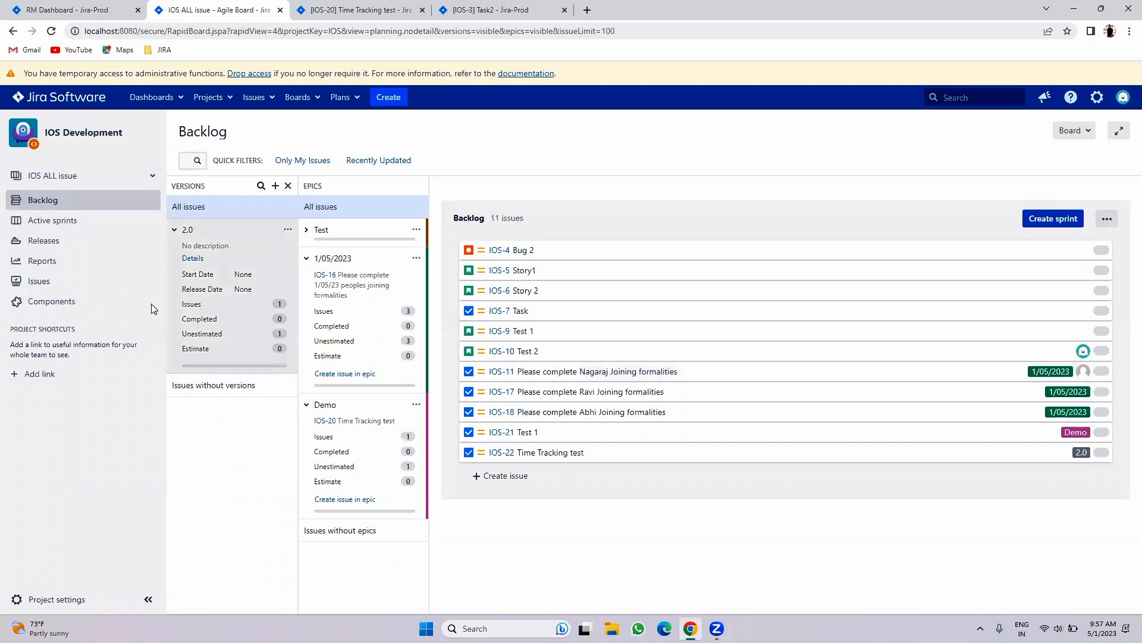
click(60, 262)
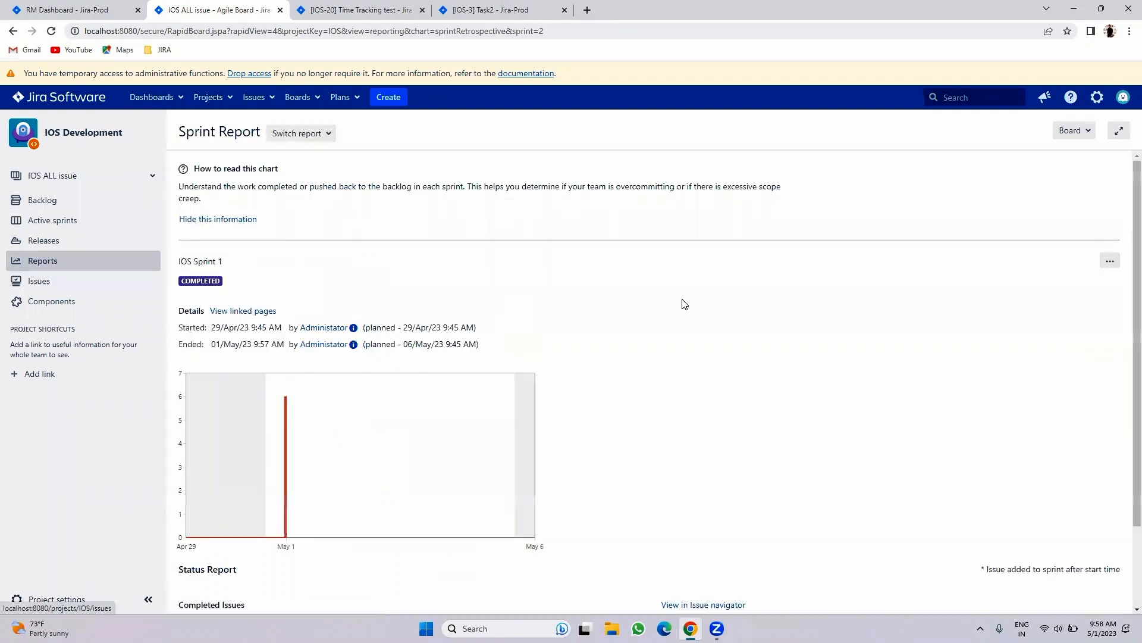
scroll(808, 319, down, 2)
scroll(870, 331, up, 2)
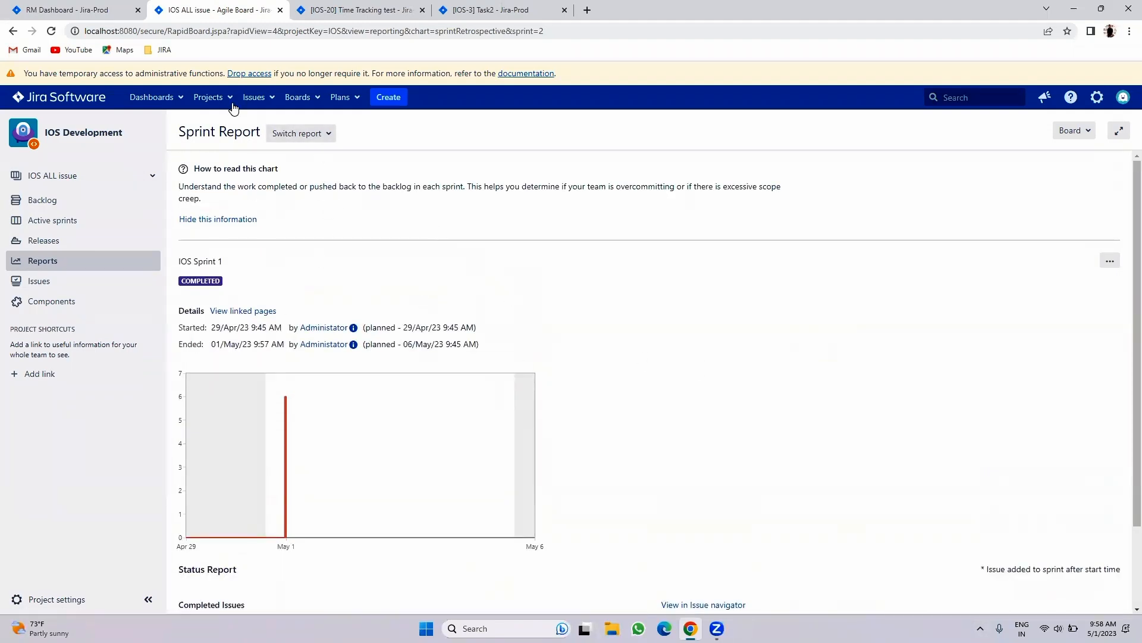
- Browse the full list of available reports and open the Sprint Report
click(301, 134)
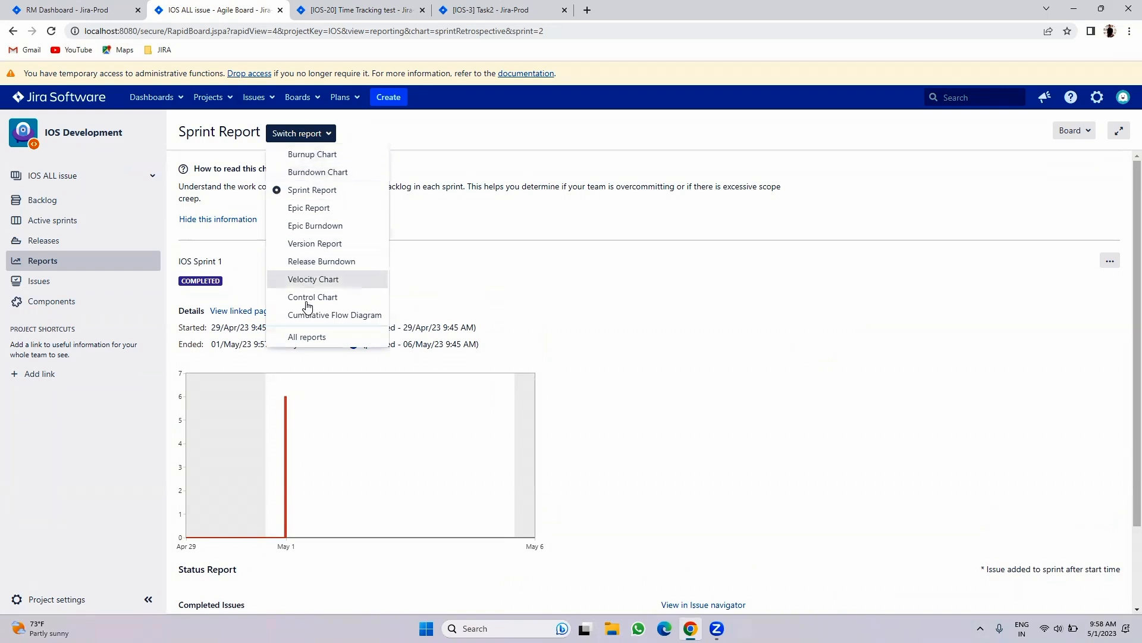
click(306, 337)
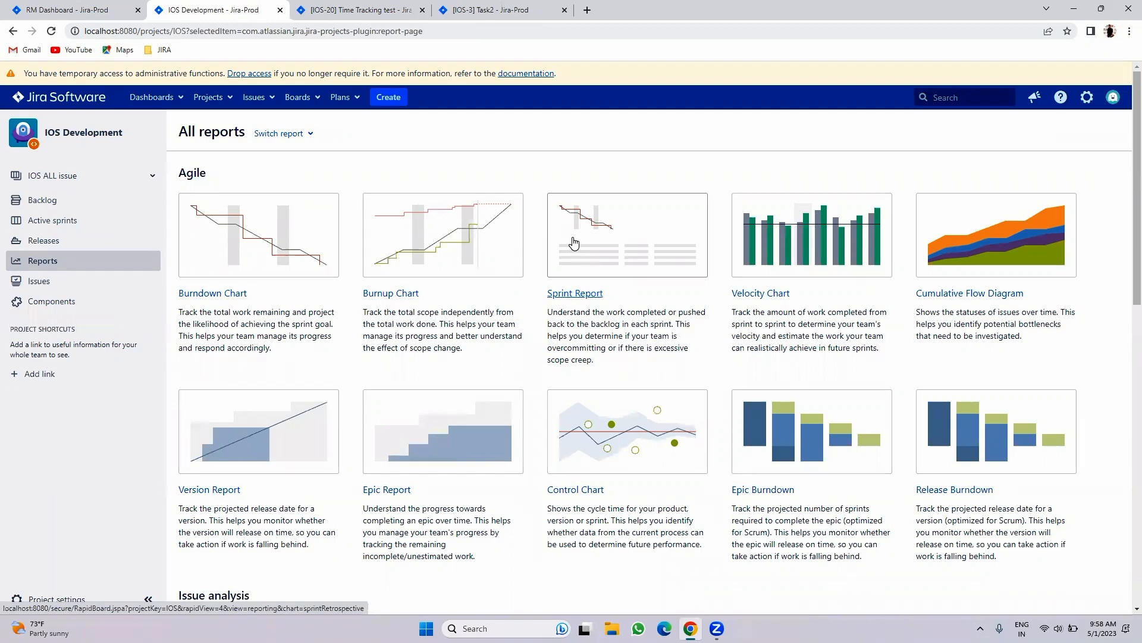
scroll(867, 396, down, 15)
scroll(902, 384, up, 15)
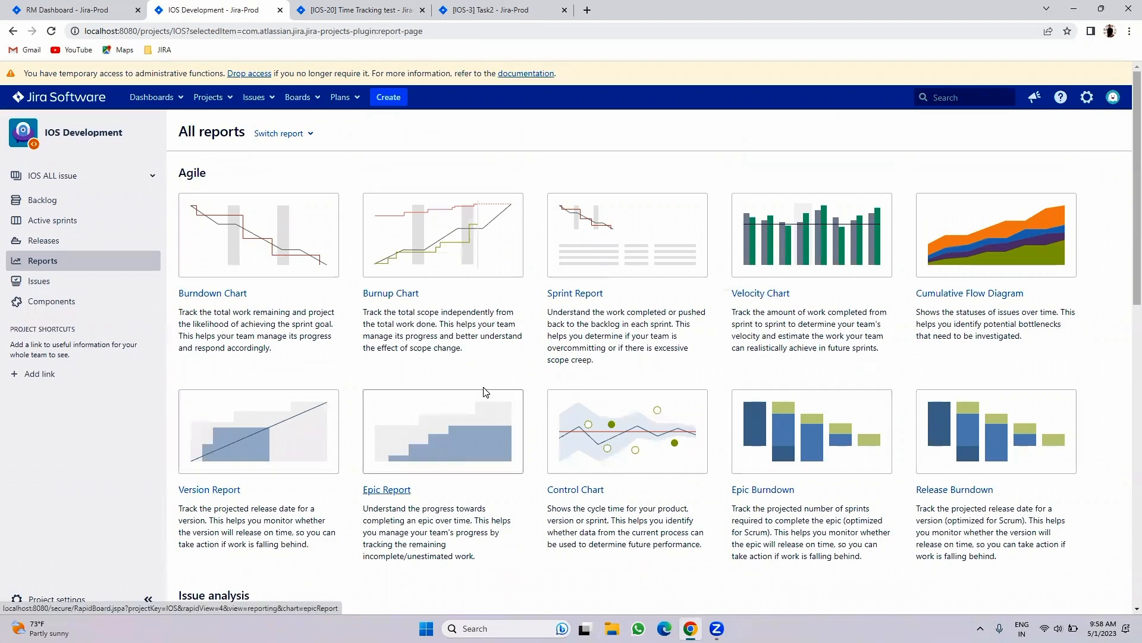
scroll(484, 389, down, 5)
scroll(484, 390, down, 5)
scroll(484, 390, up, 4)
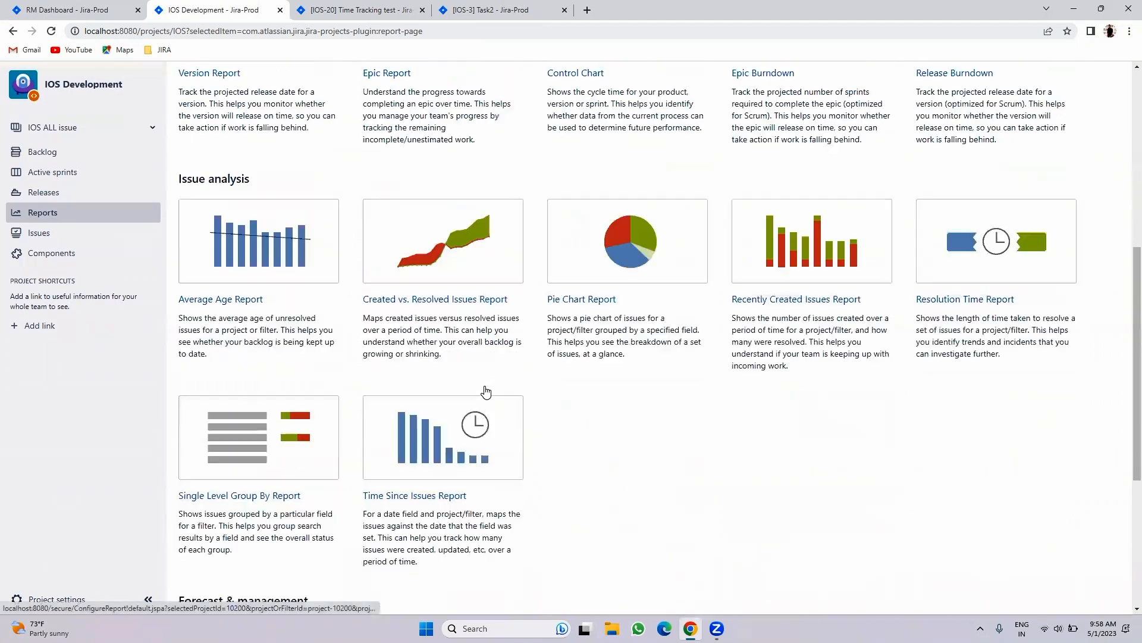
scroll(484, 390, down, 5)
scroll(485, 390, up, 6)
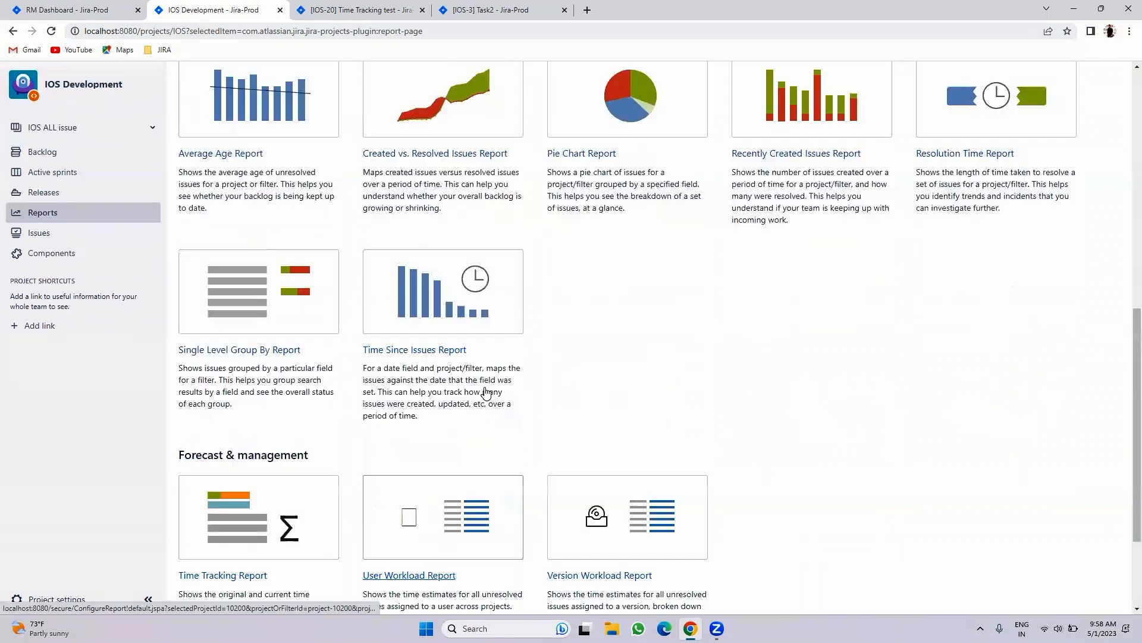
scroll(484, 392, up, 4)
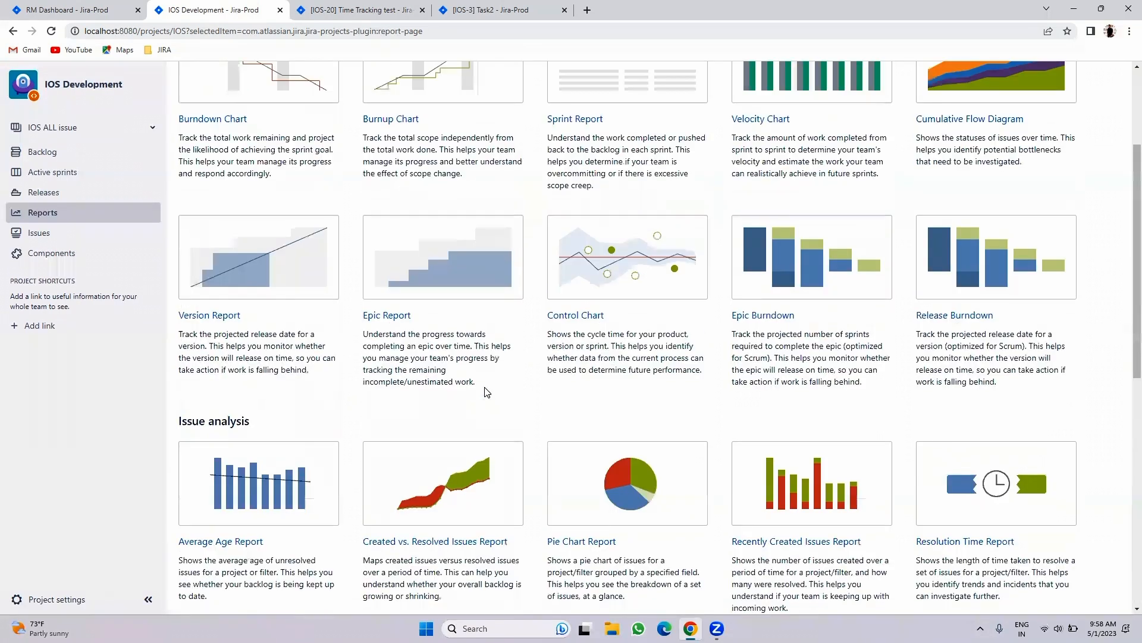
scroll(486, 391, up, 2)
click(615, 195)
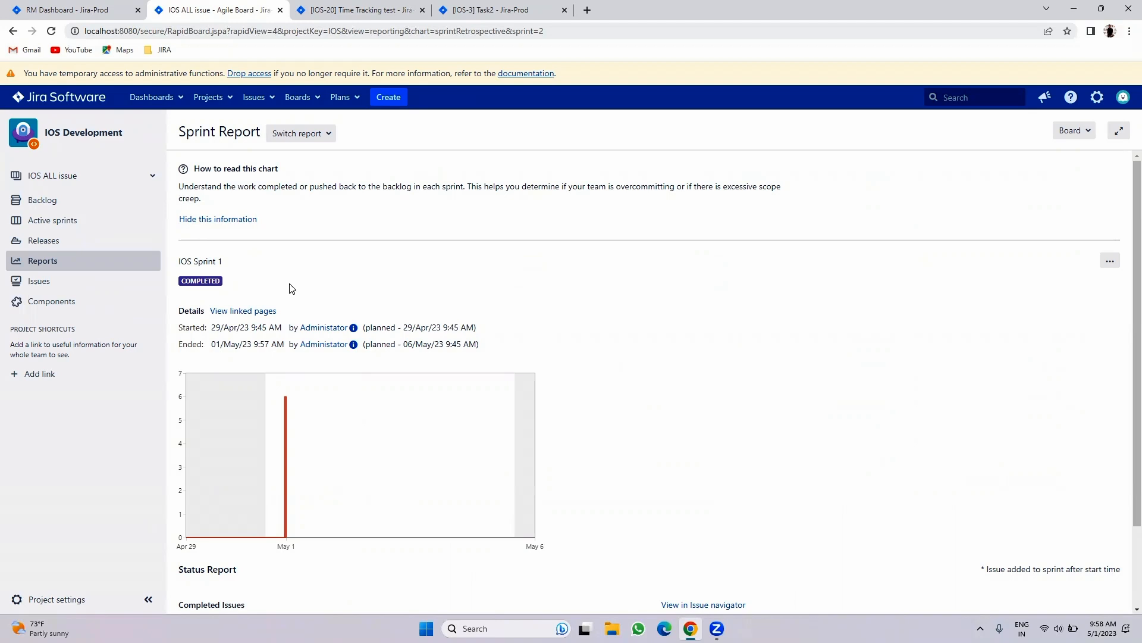
- Visit the Backlog and the empty Active sprints board, cancelling a new issue
click(84, 198)
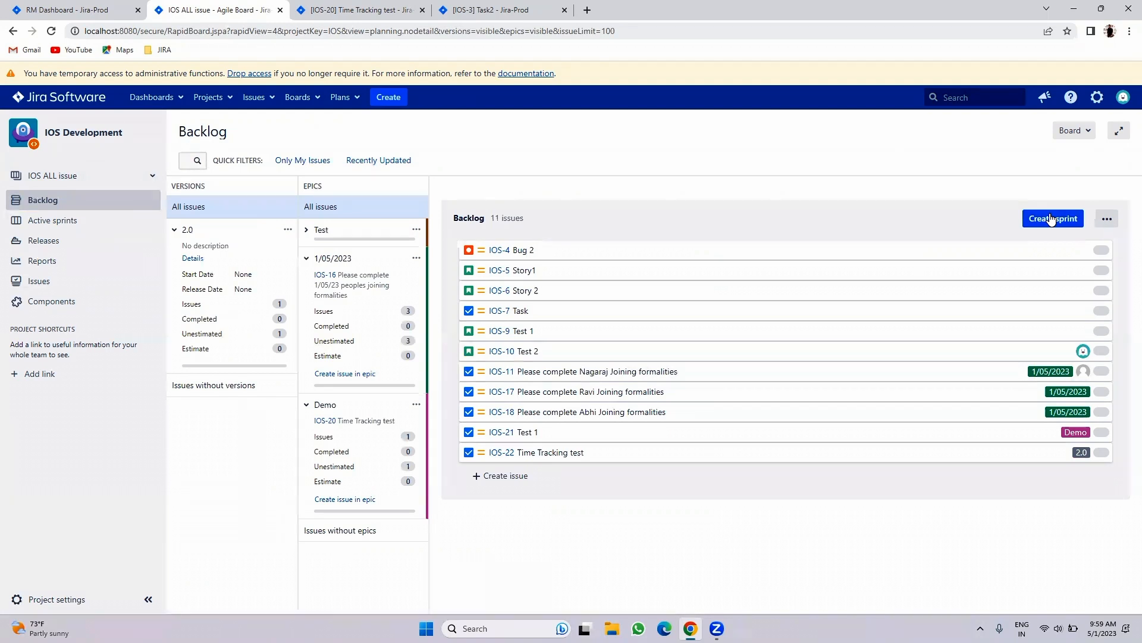
click(42, 226)
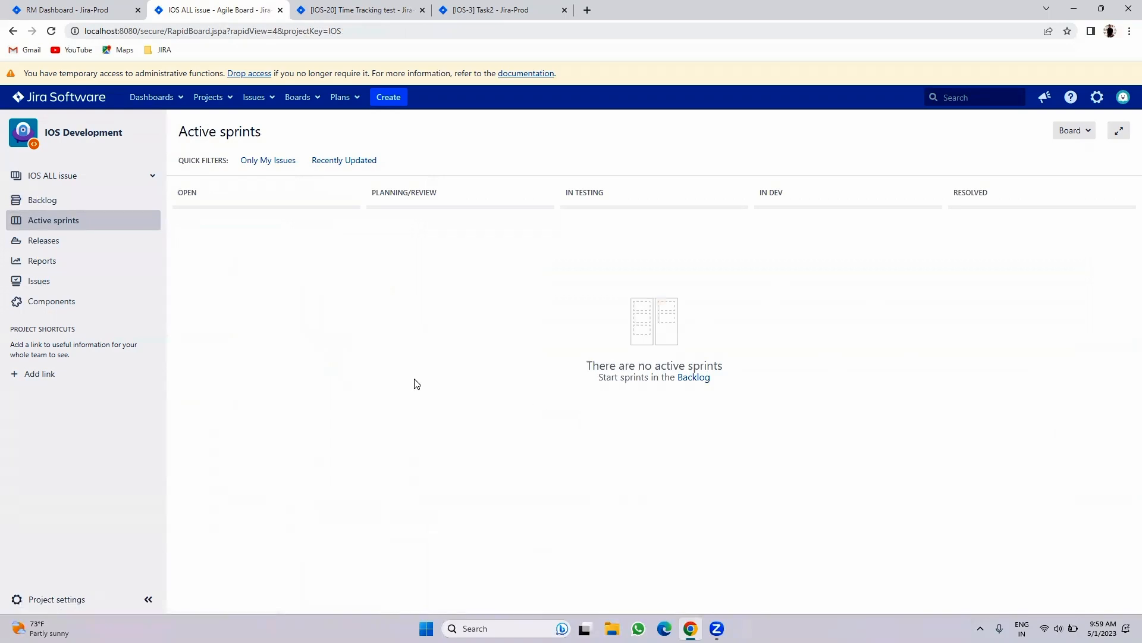
click(385, 101)
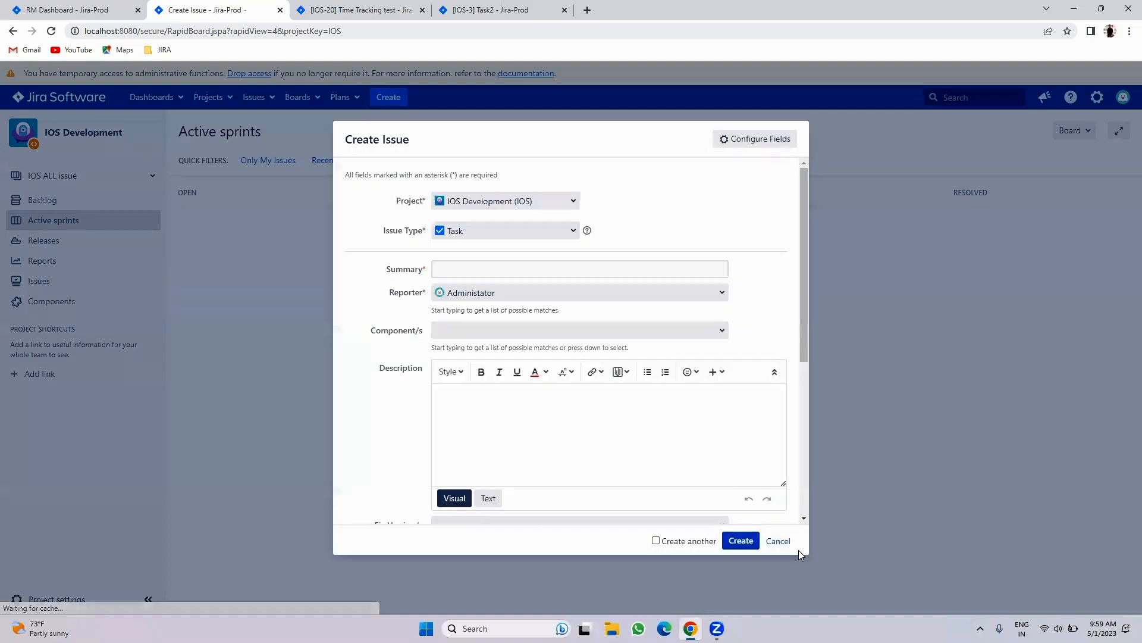
click(776, 541)
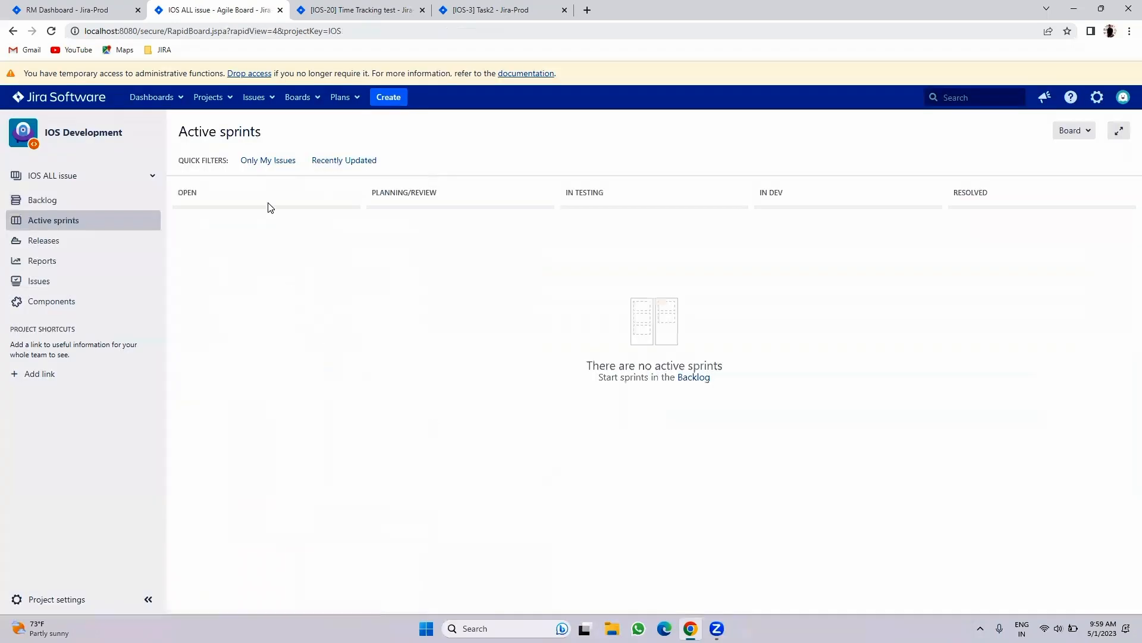
click(230, 101)
- Set up project 'Kanban' with key KAN from the Kanban software development template
click(207, 334)
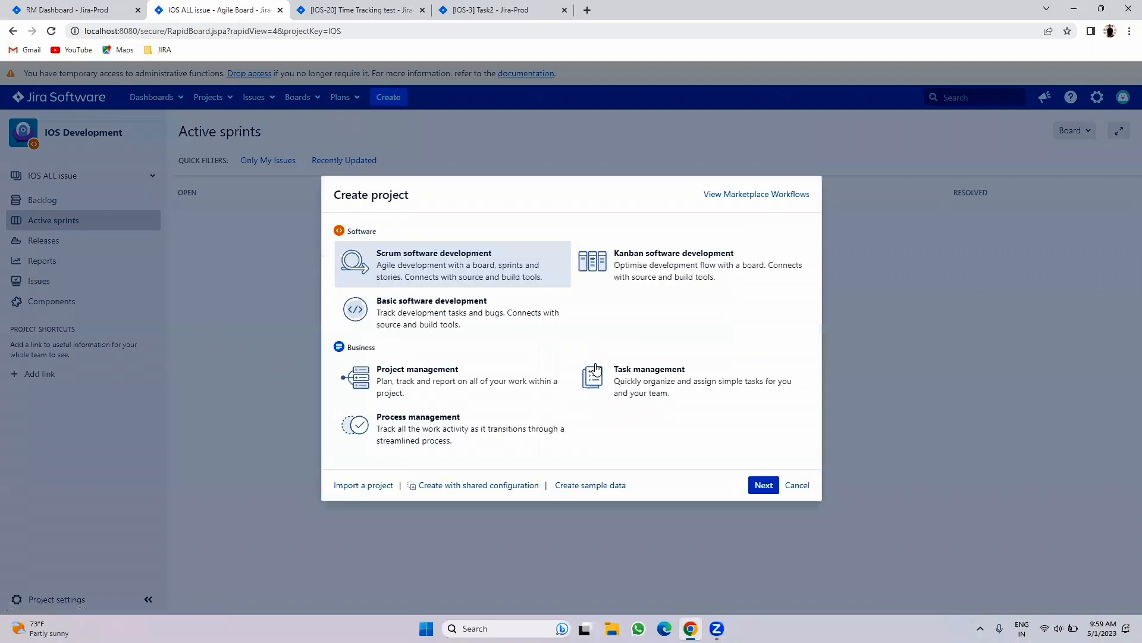
click(684, 269)
click(764, 485)
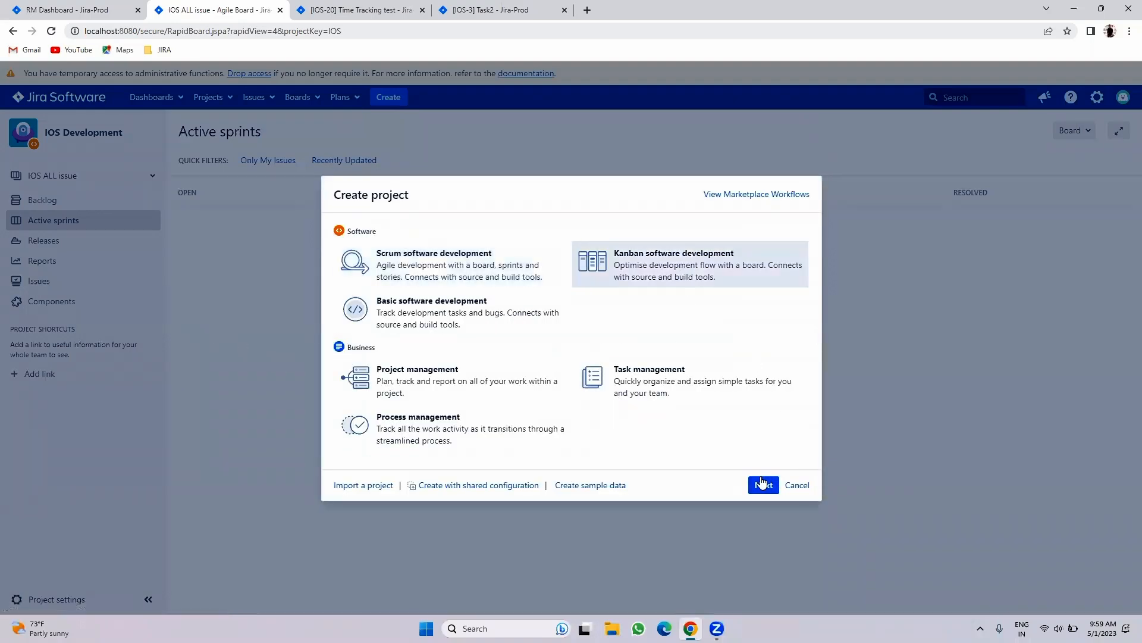
click(762, 435)
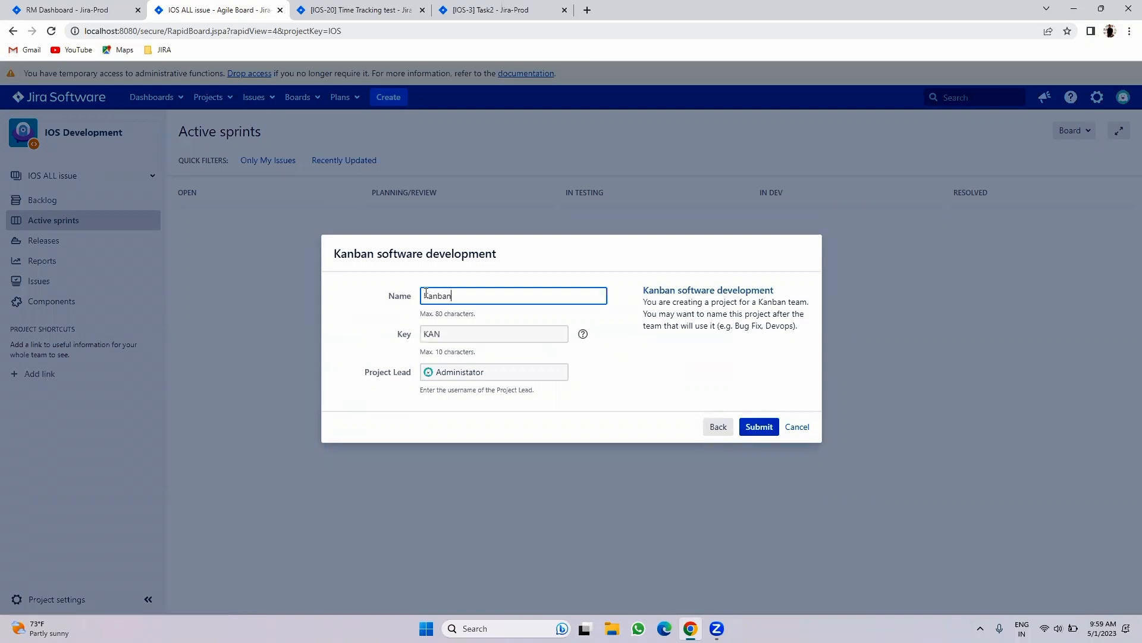
click(758, 426)
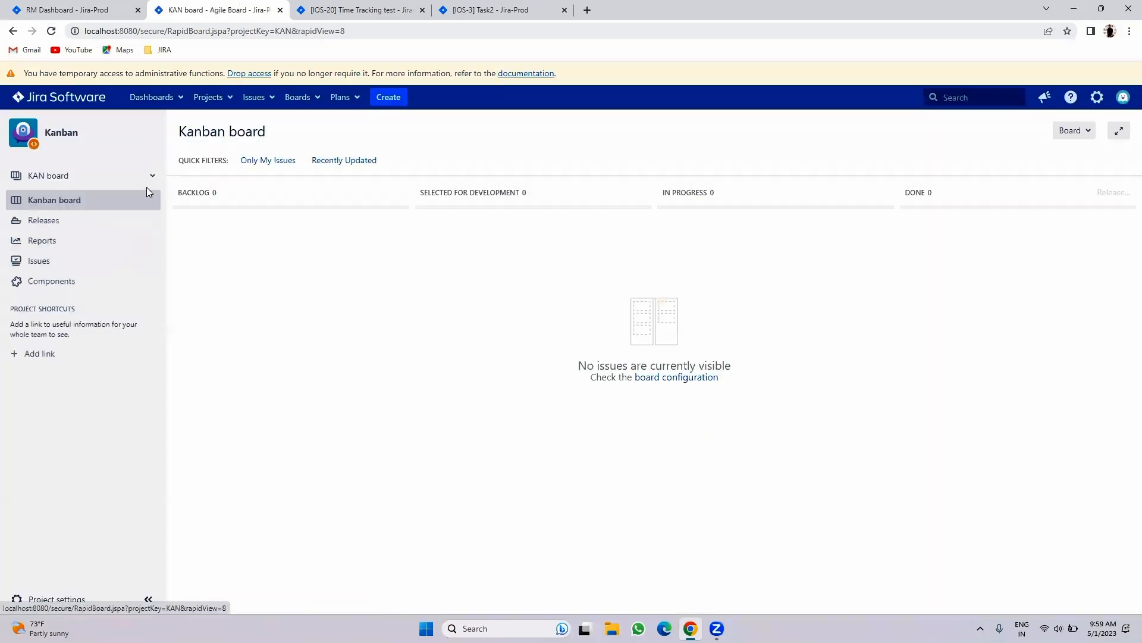
click(112, 177)
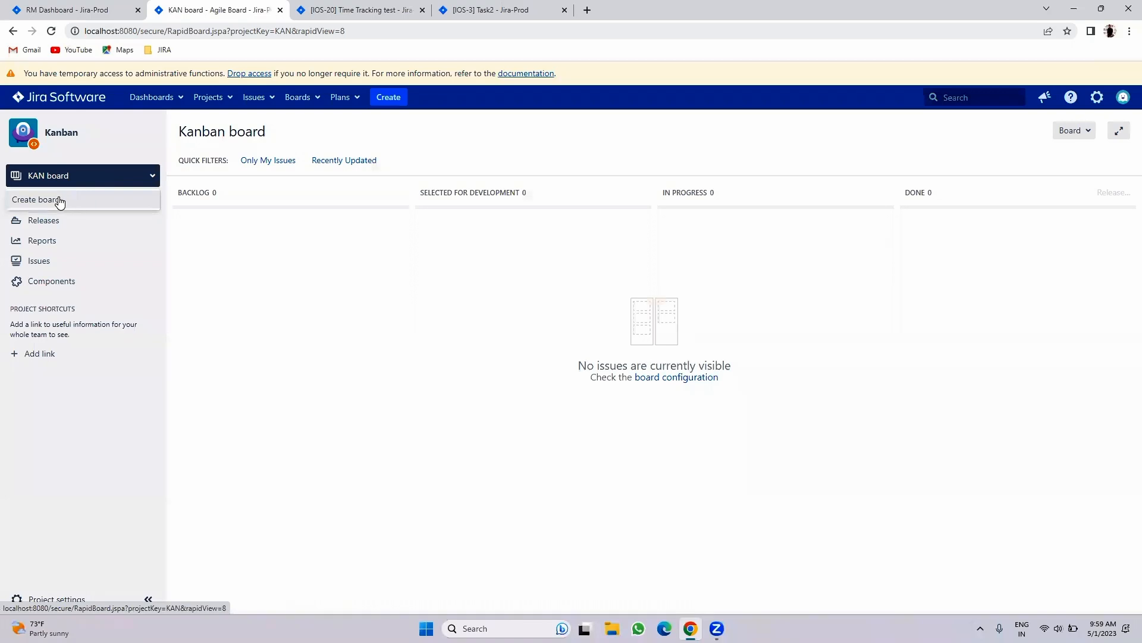
click(223, 300)
click(311, 99)
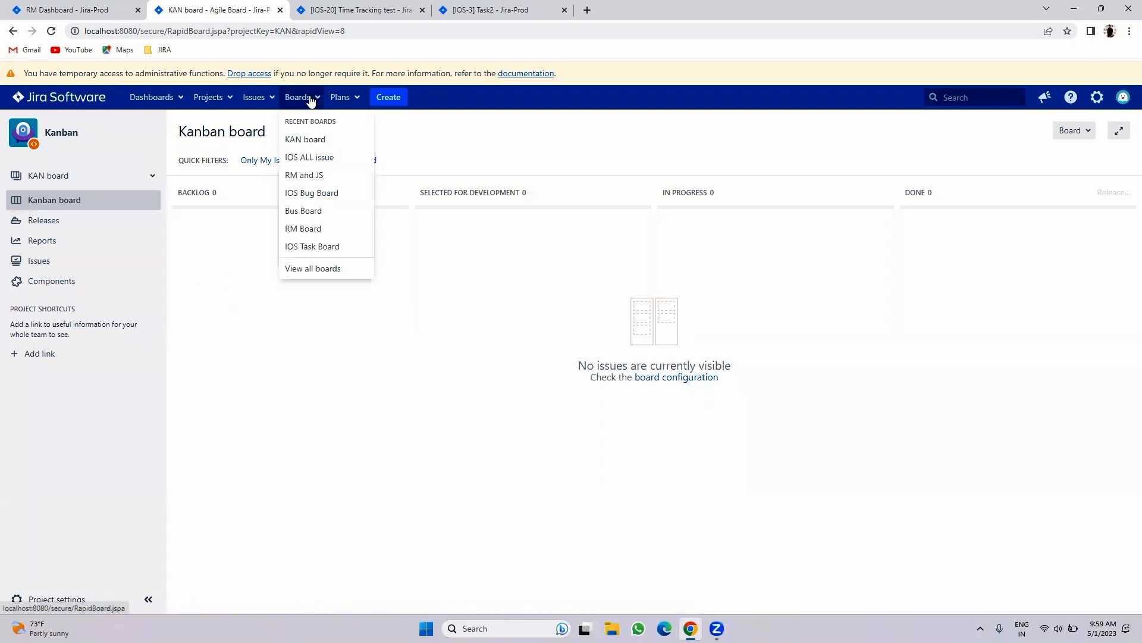
click(299, 141)
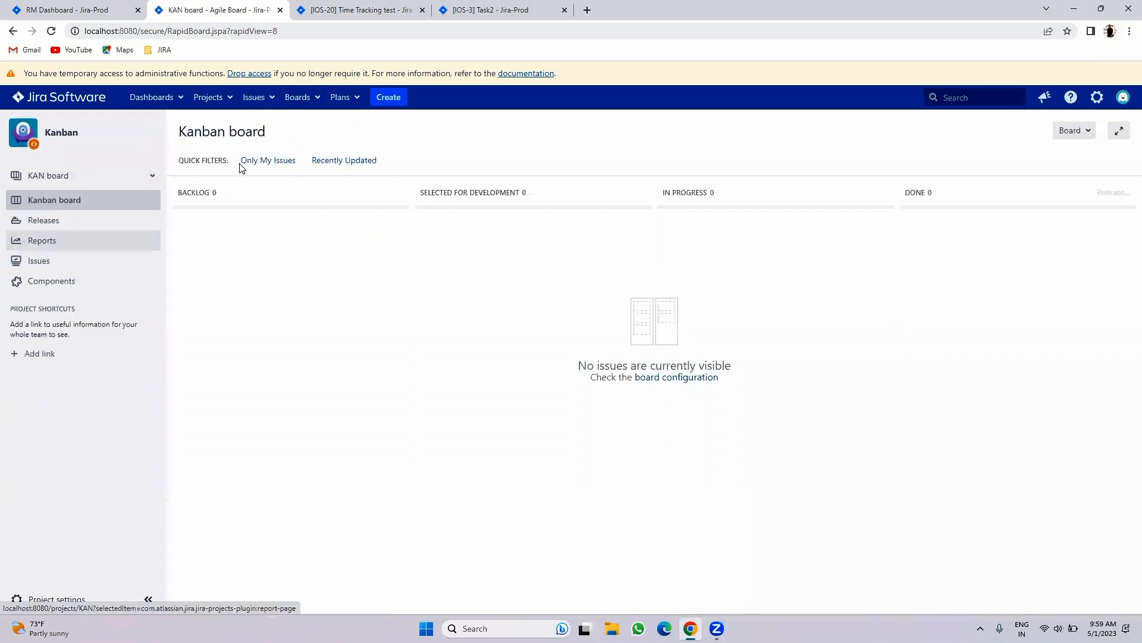
click(315, 98)
click(309, 275)
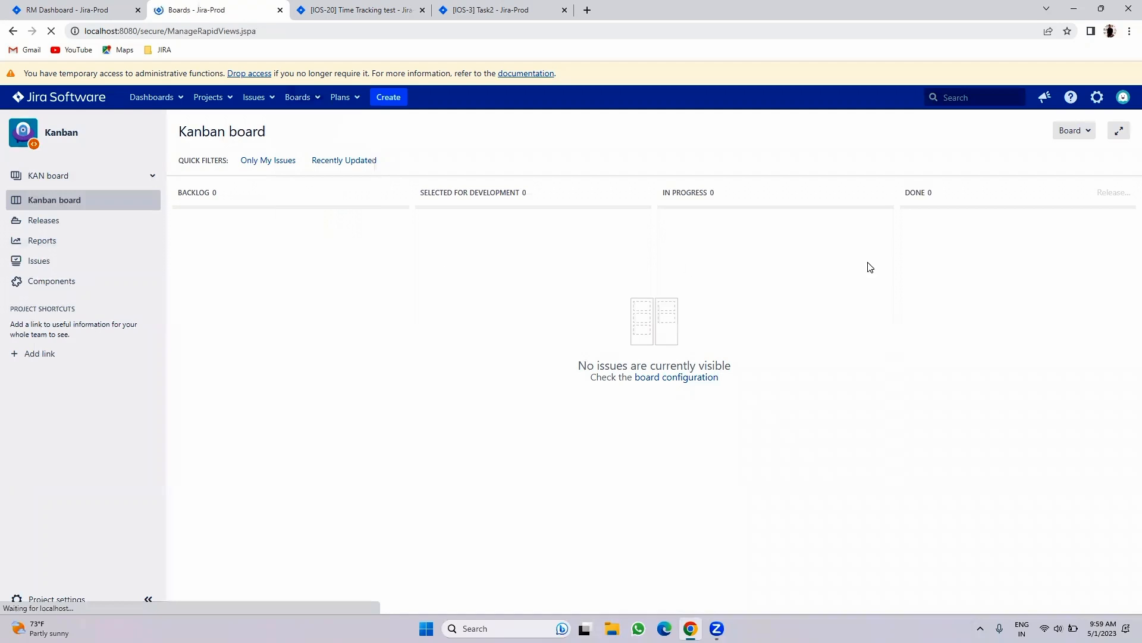
click(1070, 133)
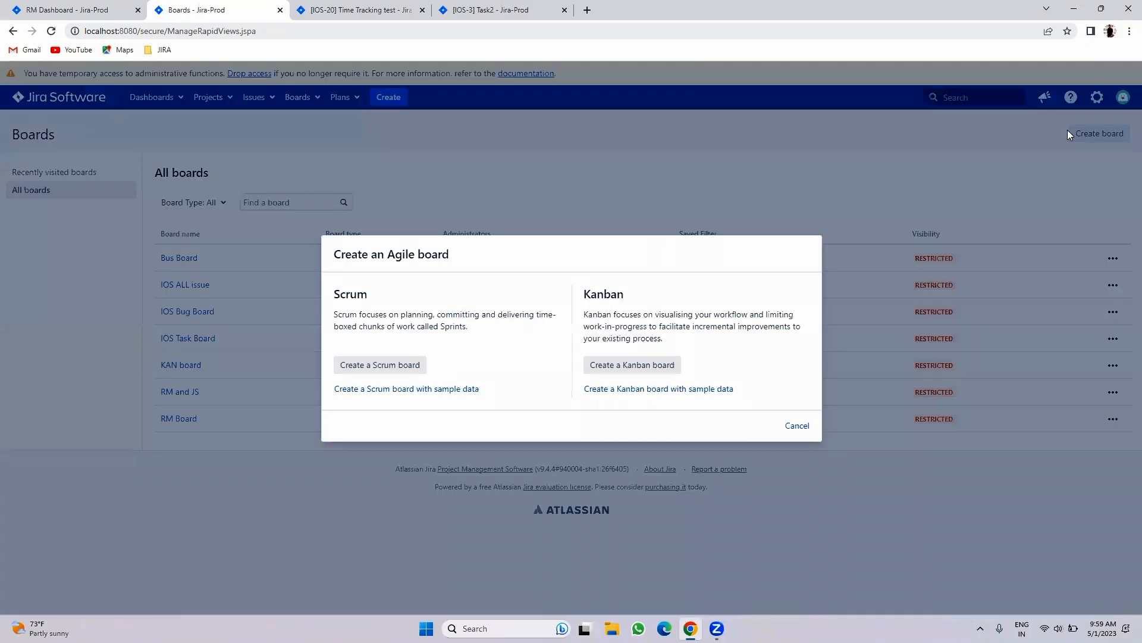
click(621, 366)
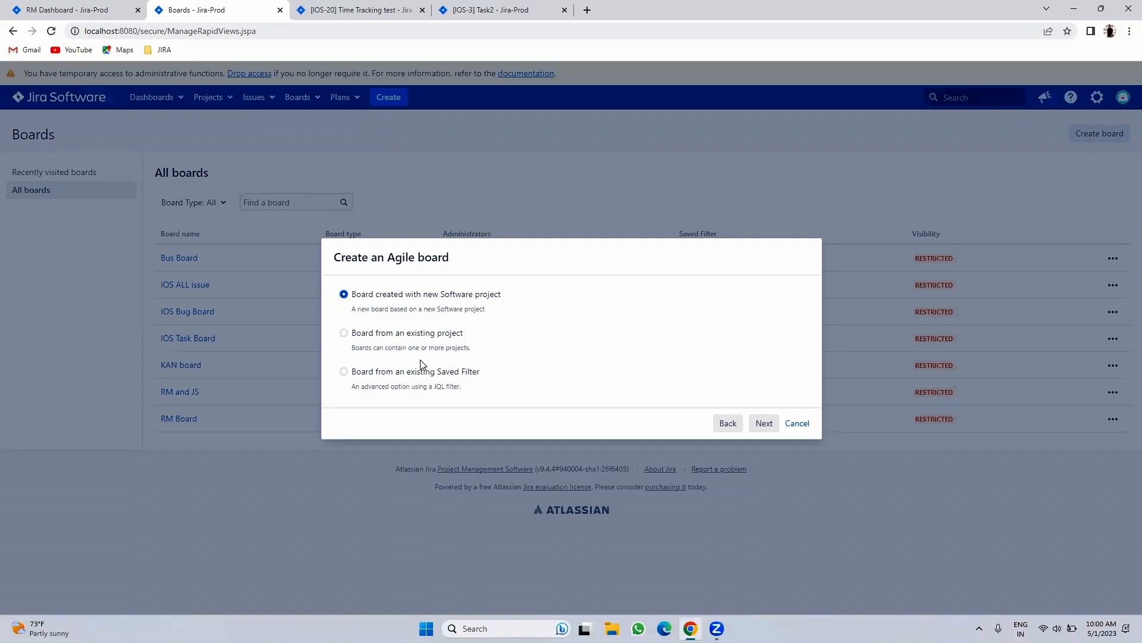
click(796, 423)
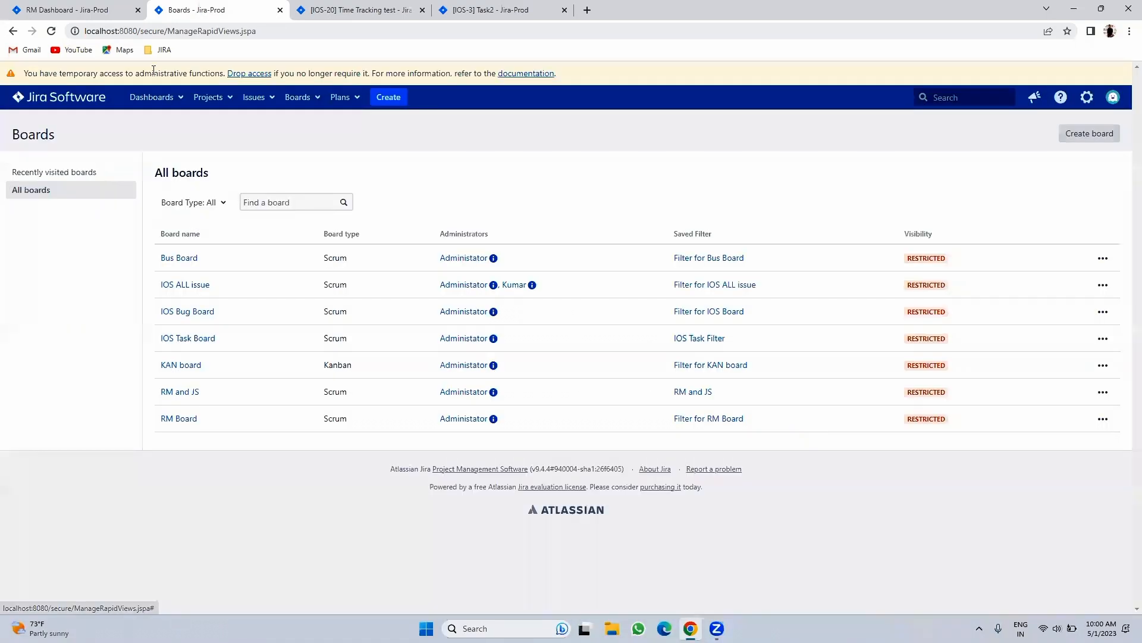
click(76, 102)
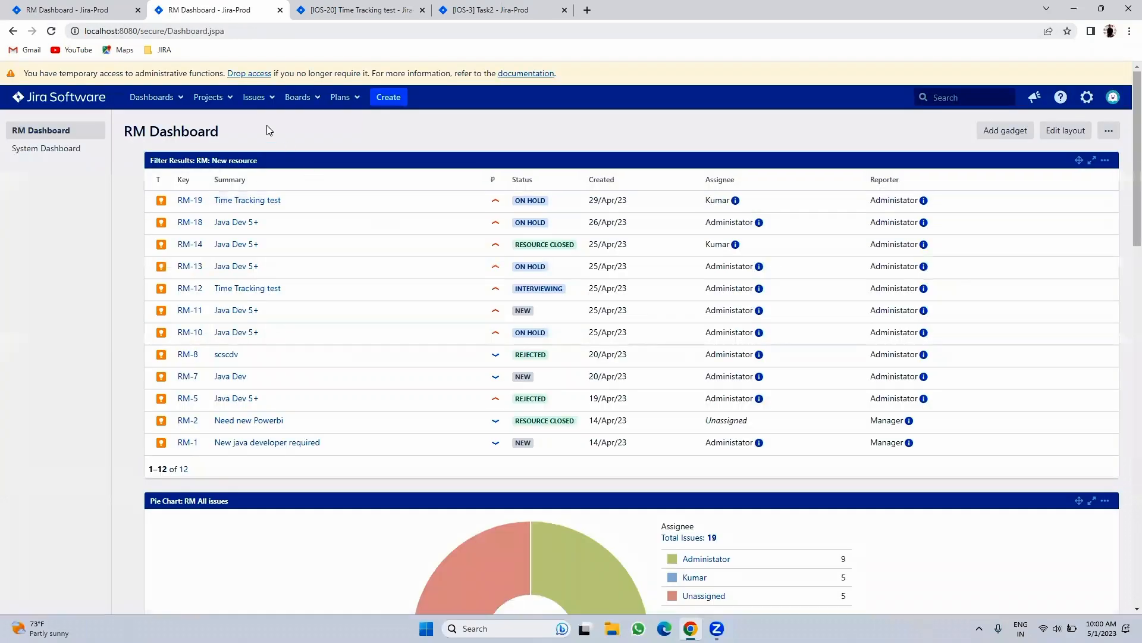
click(225, 100)
click(232, 138)
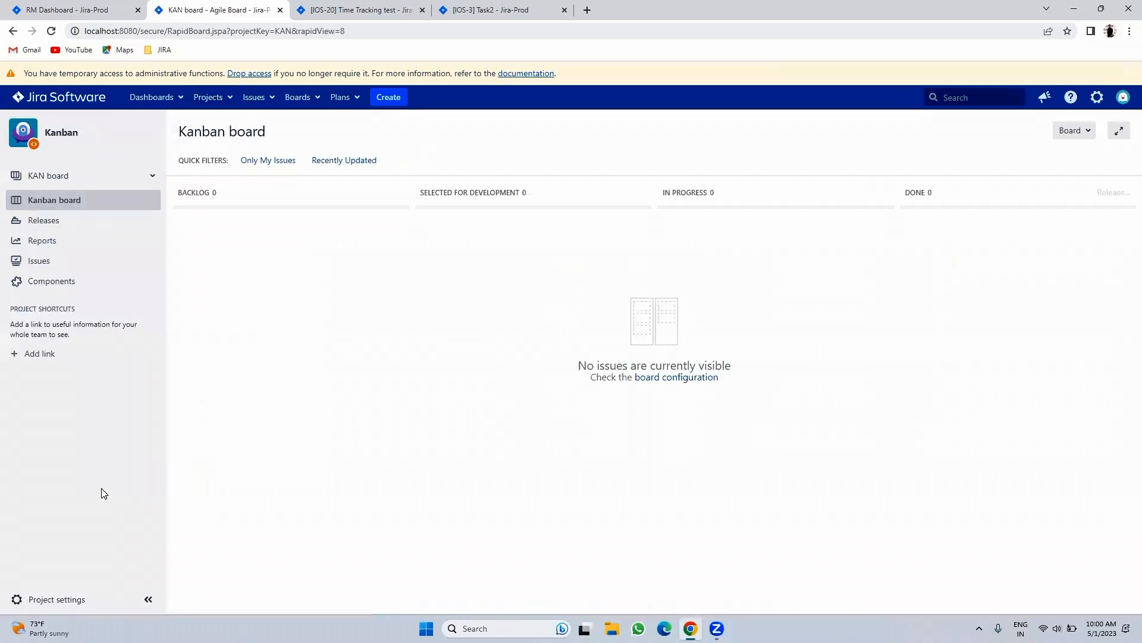
click(336, 9)
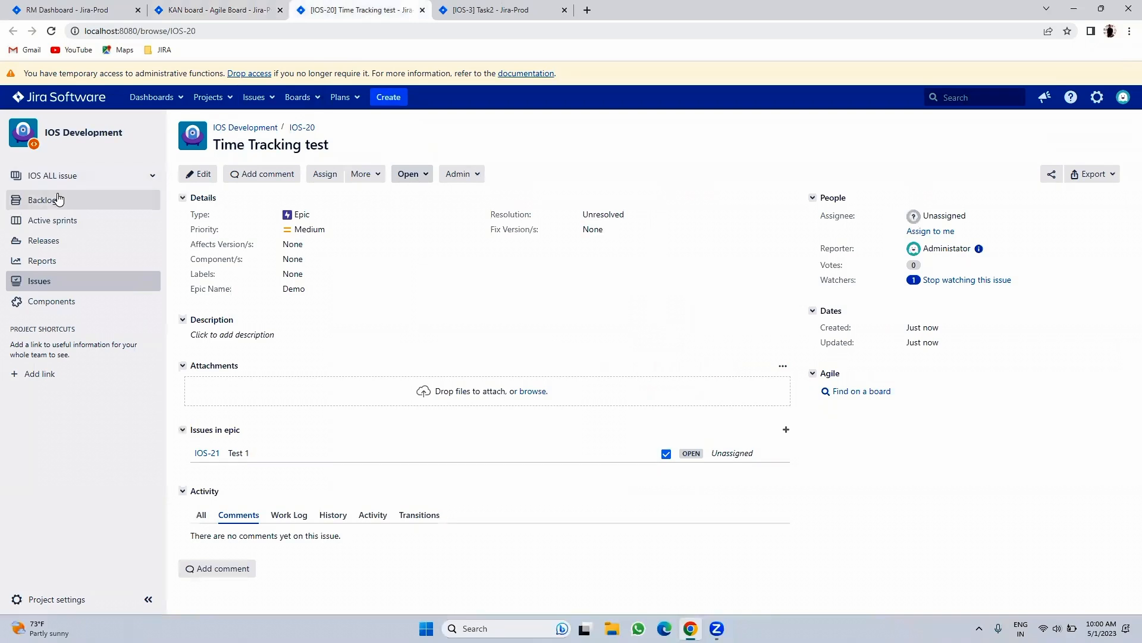
click(88, 212)
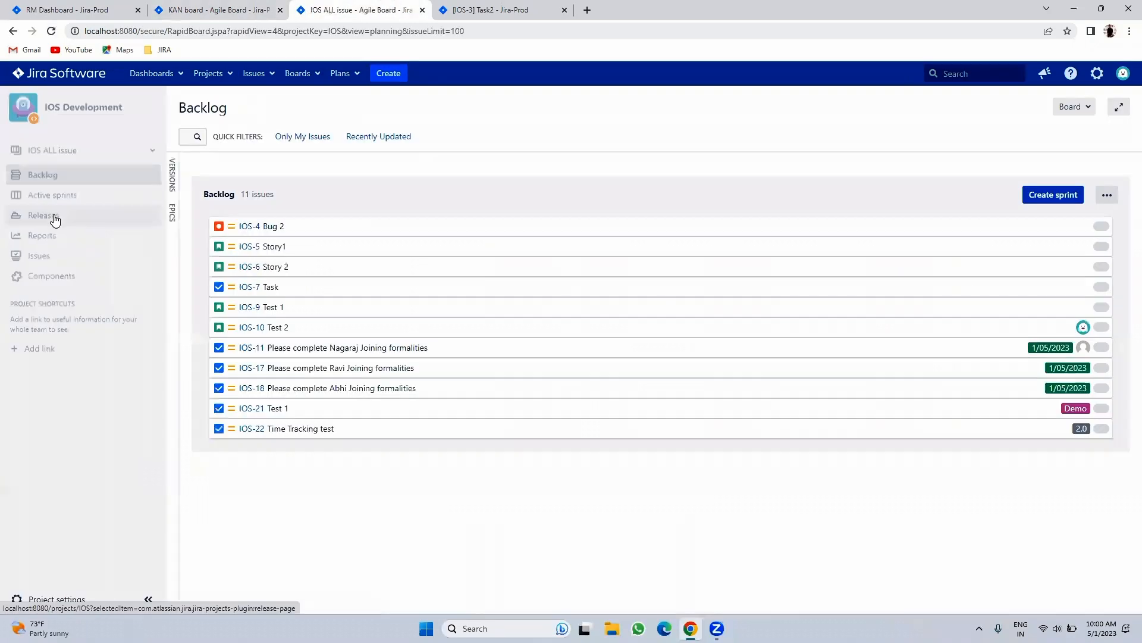
click(62, 196)
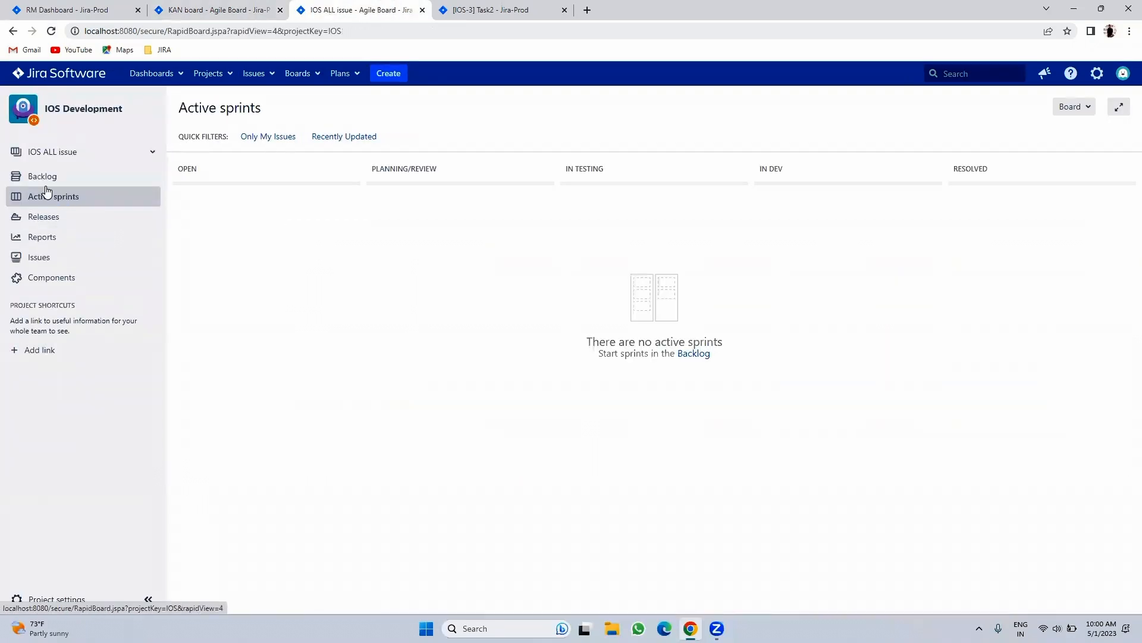
click(42, 178)
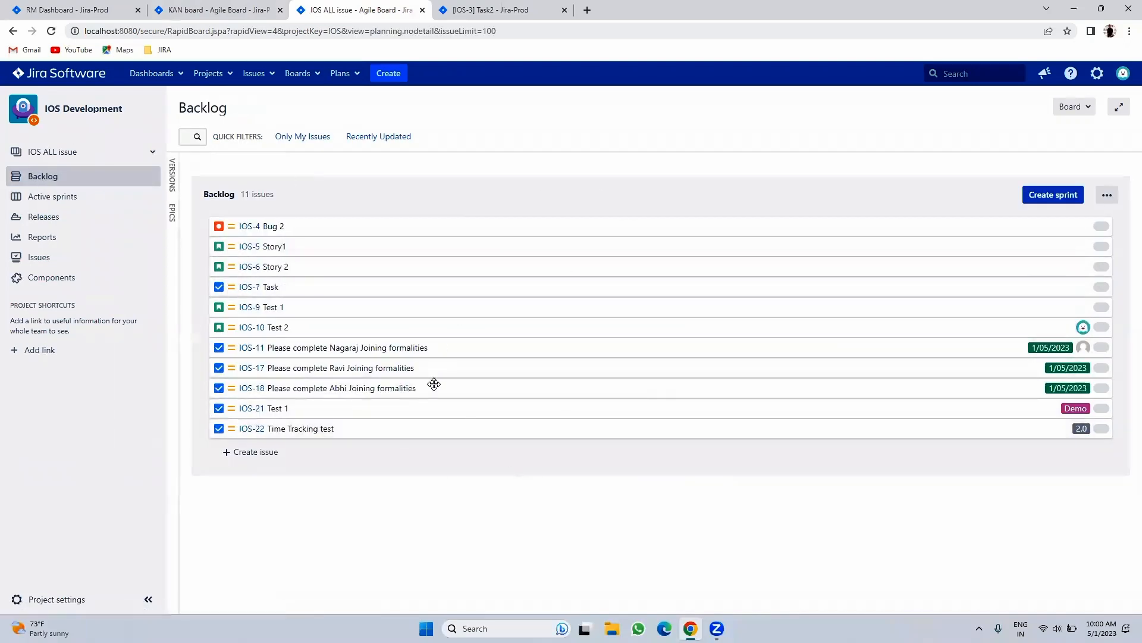
click(69, 196)
key(ctrl+shift+Tab)
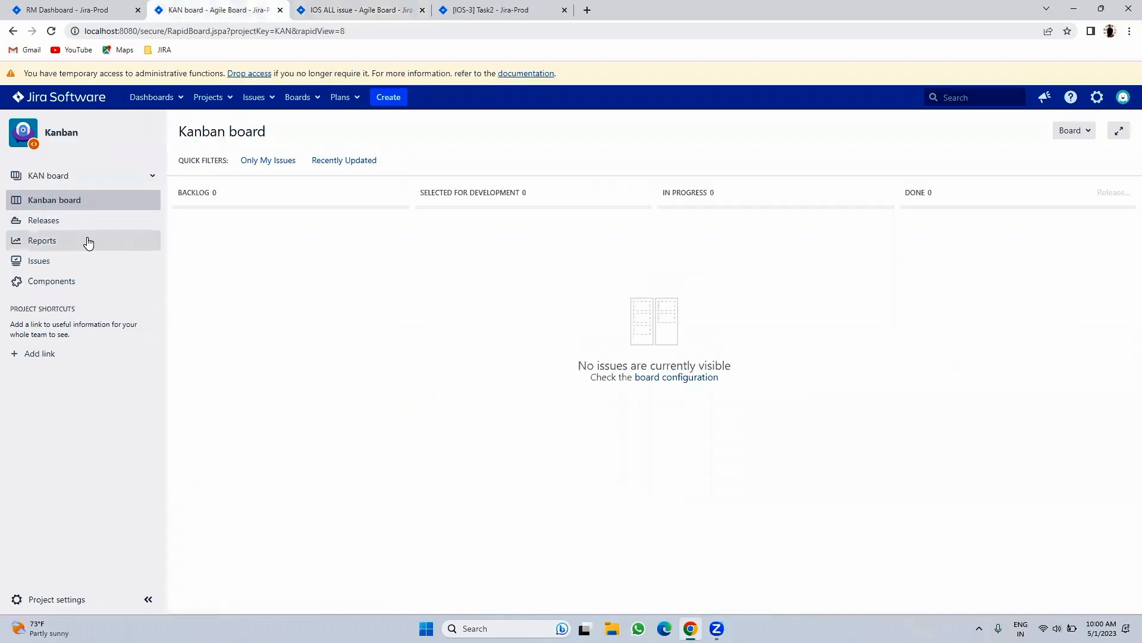
- Create issue 'Test1' in the default IOS Development project
click(387, 97)
click(464, 269)
text(Test)
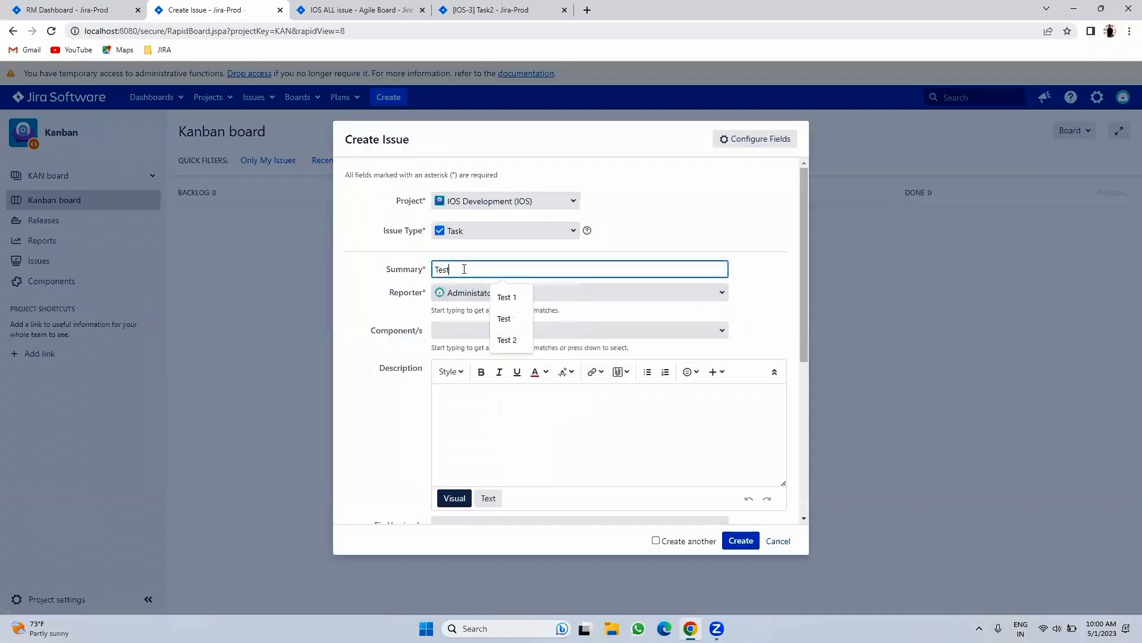
text(1)
click(740, 539)
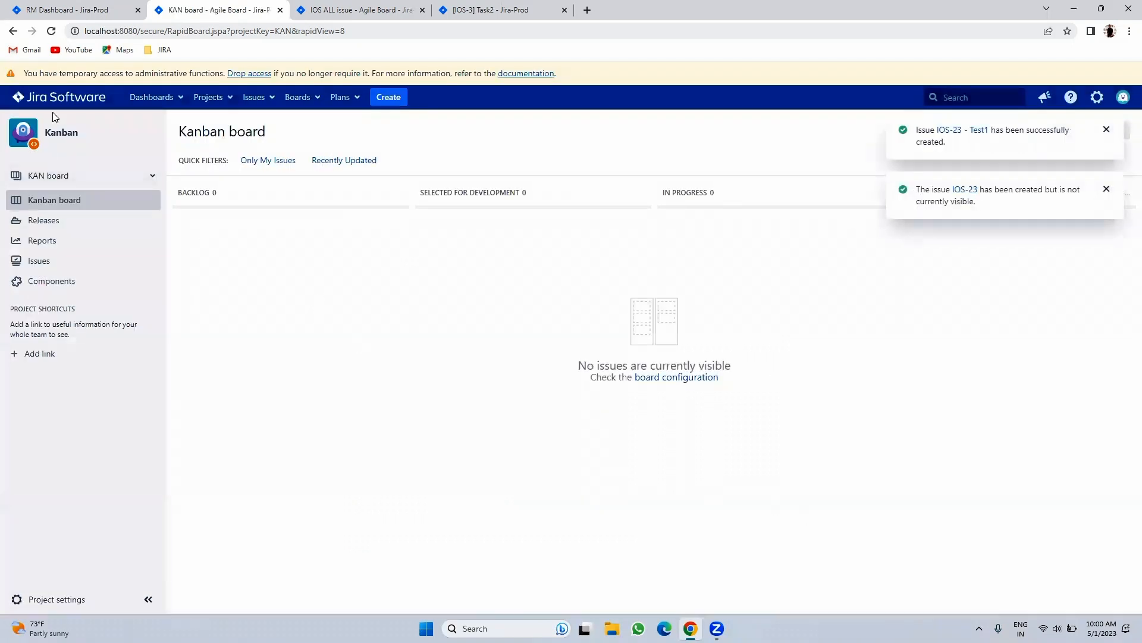
- Create issue 'Test 2' in the Kanban (KAN) project
click(386, 100)
click(505, 201)
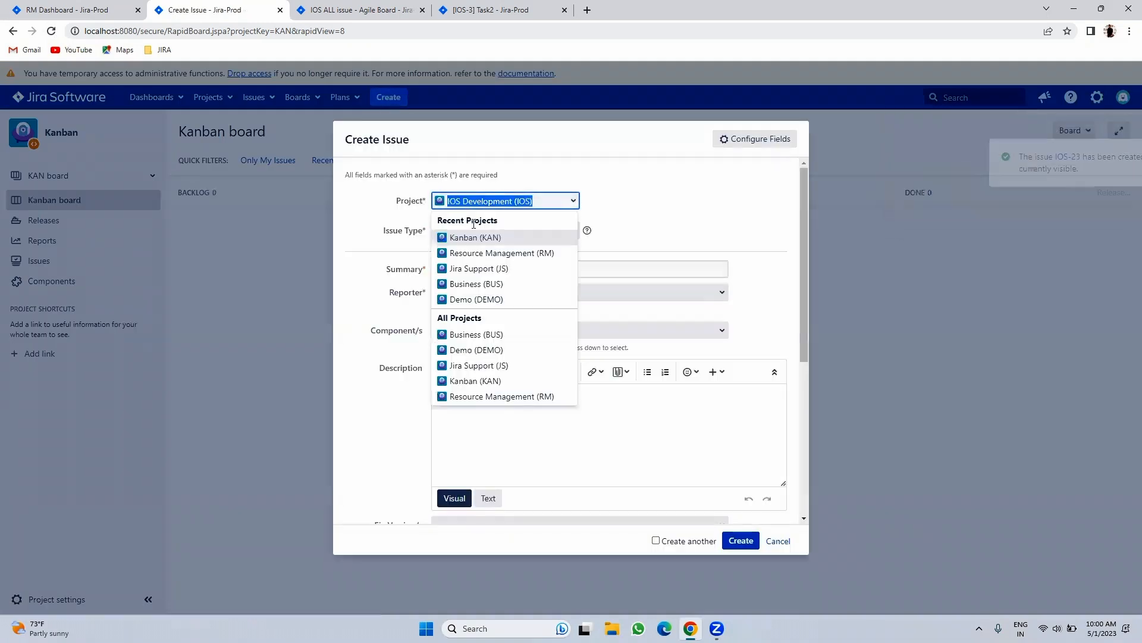
click(472, 237)
click(445, 271)
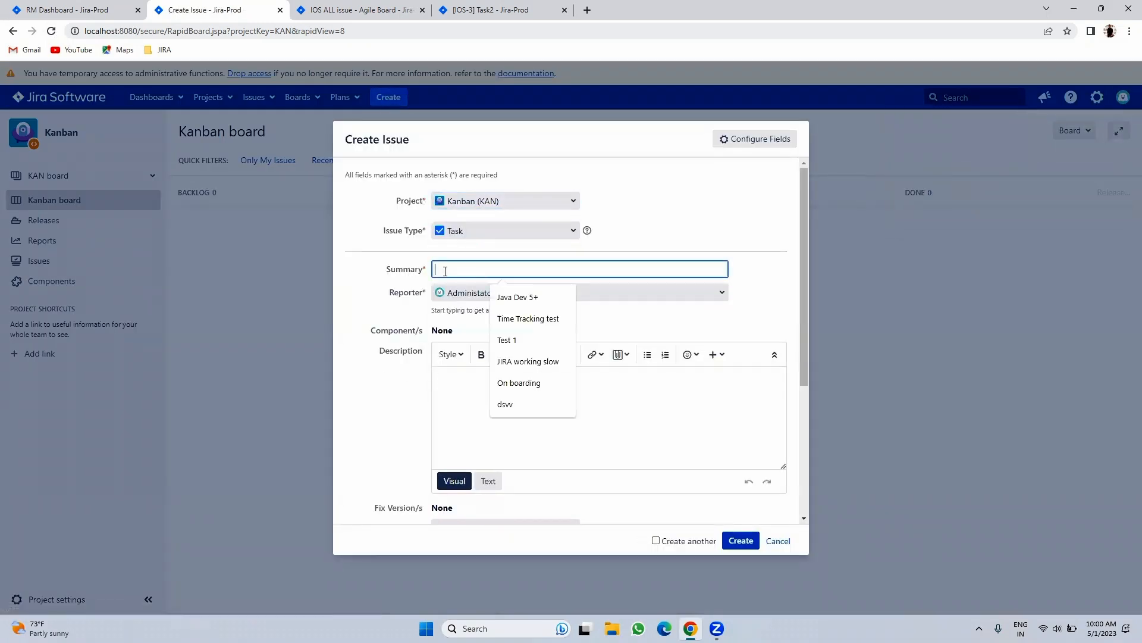
text(Test 2)
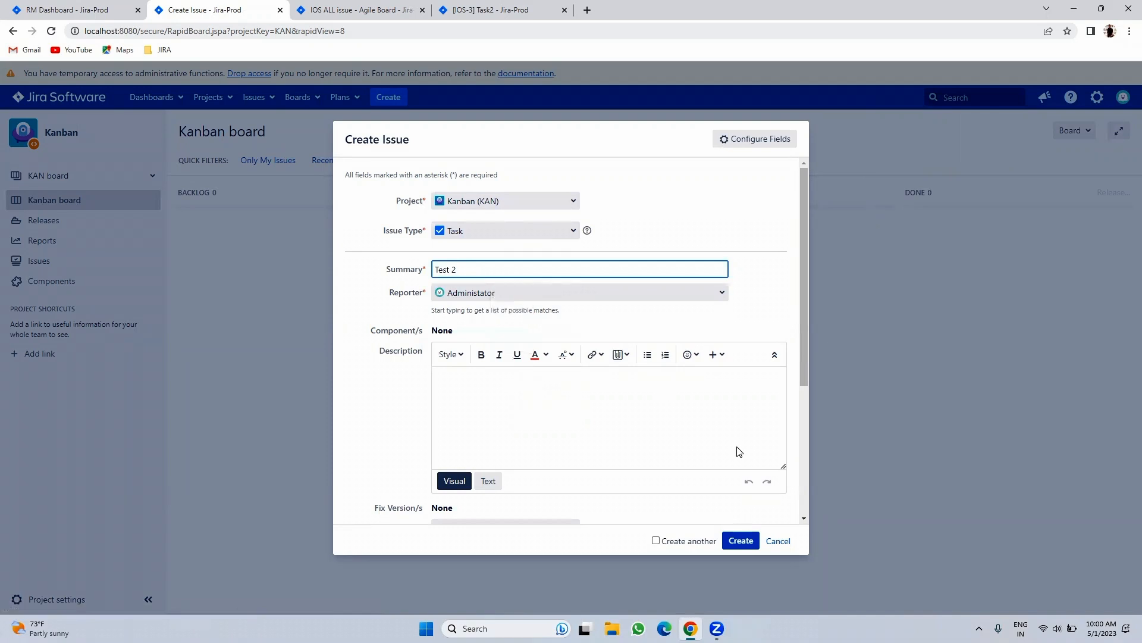
click(742, 540)
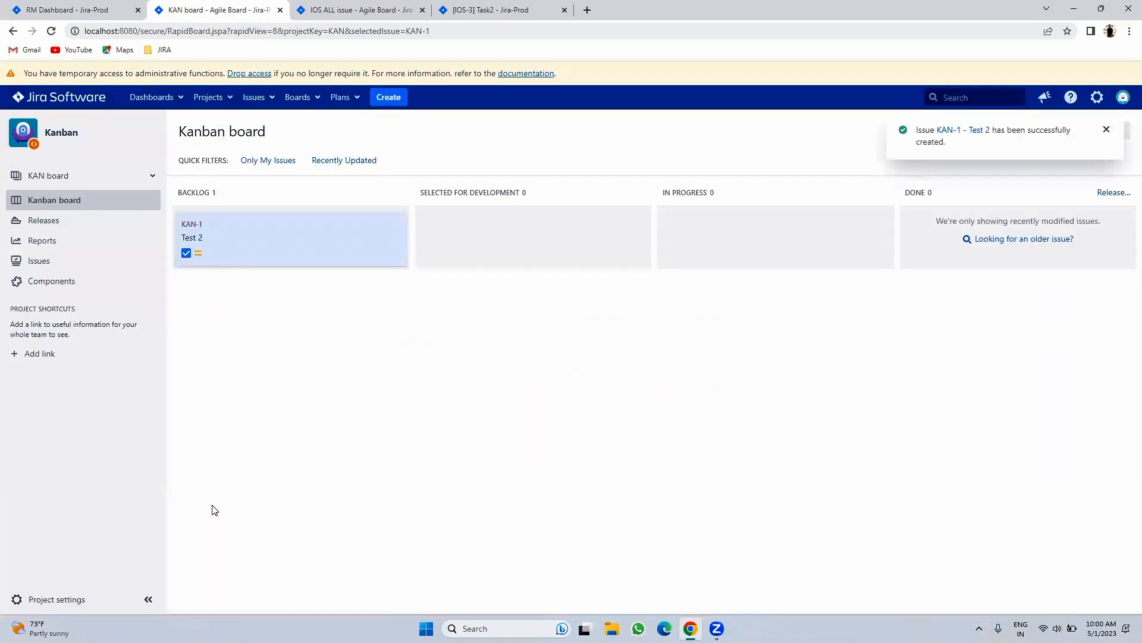
- Check the IOS Development backlog and active sprints, then return to the KAN board
click(357, 9)
click(65, 176)
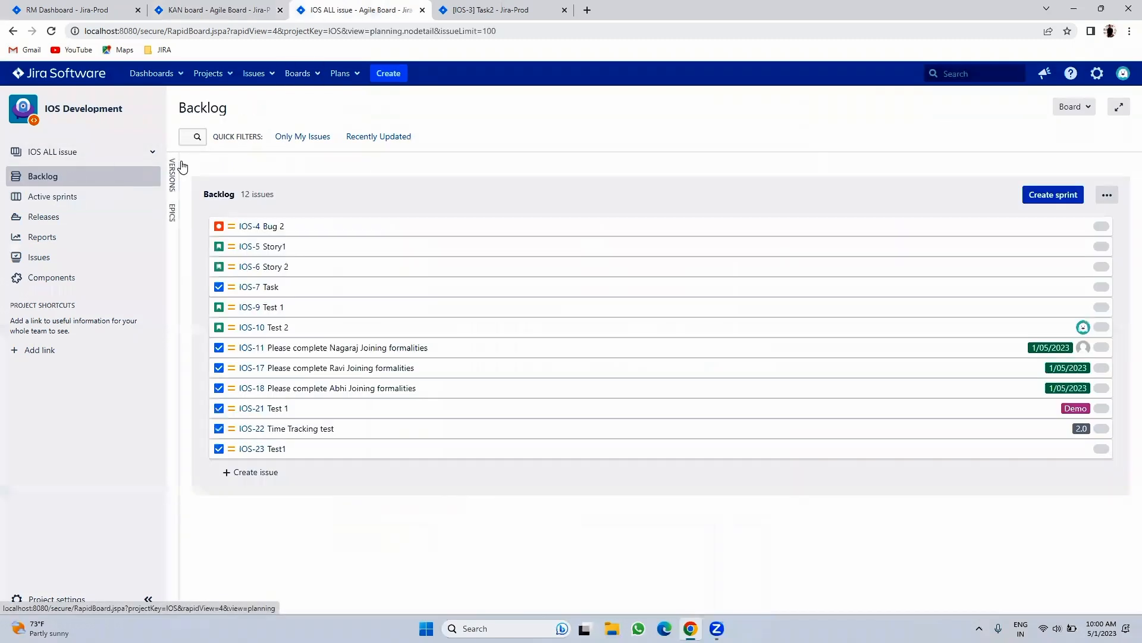
click(76, 198)
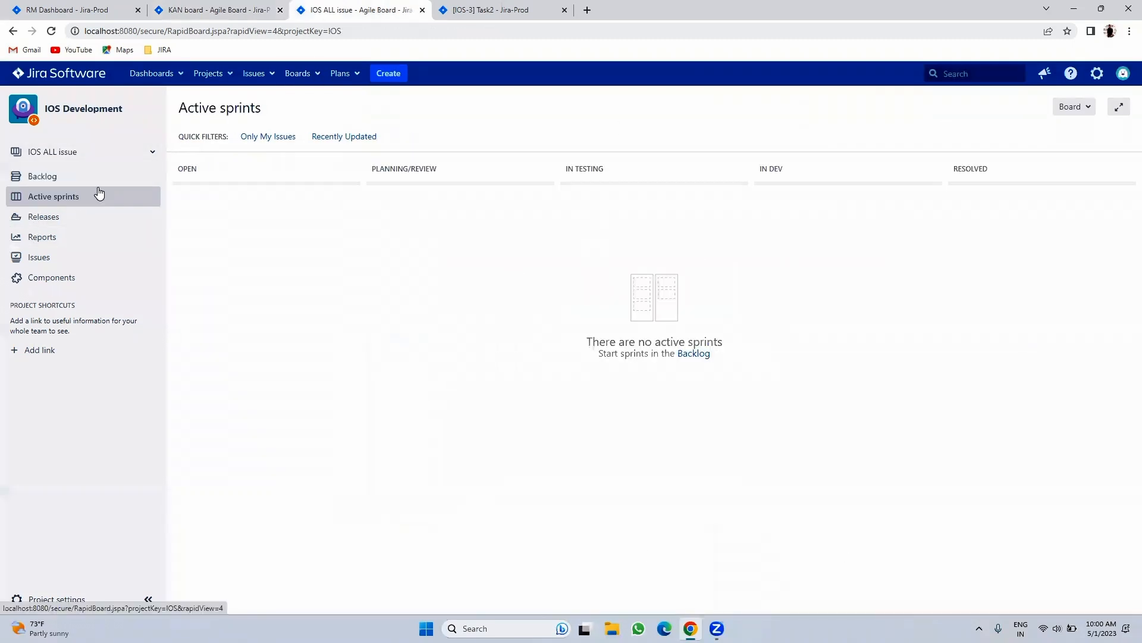
click(247, 7)
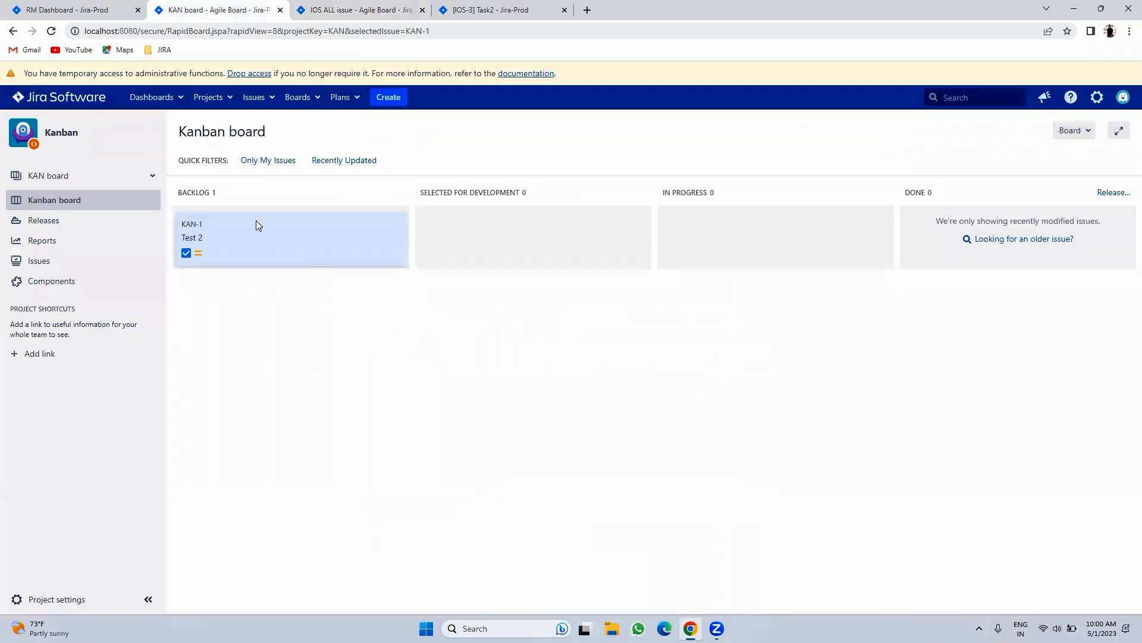
- Create issue 'sdd' in the Kanban (KAN) project
click(388, 99)
click(448, 269)
text(sdd)
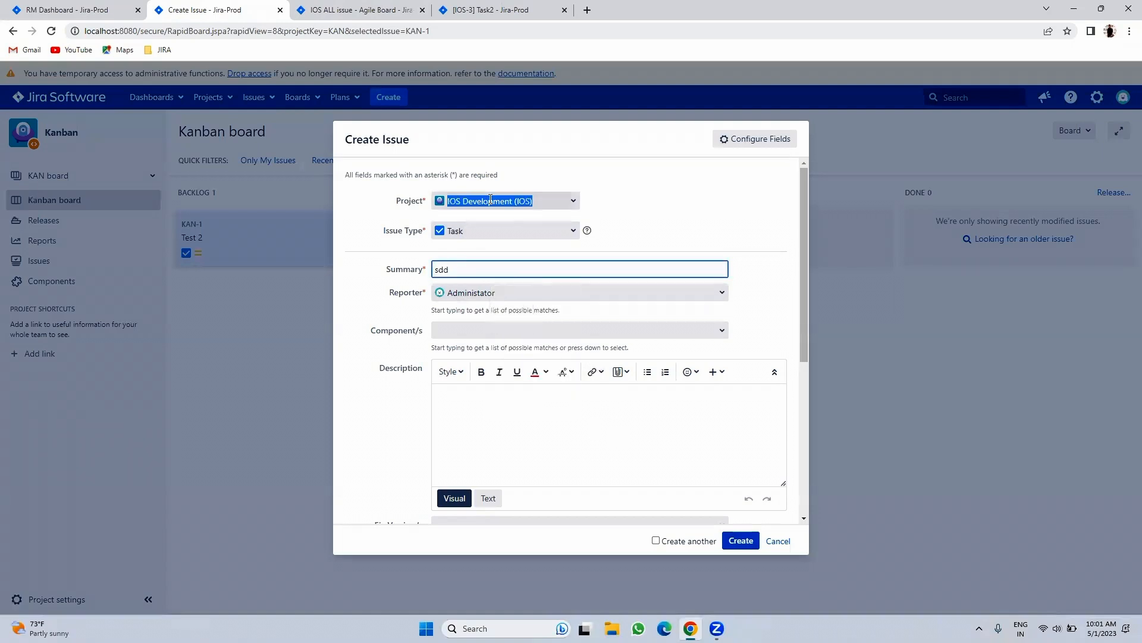
click(489, 201)
click(476, 233)
click(741, 540)
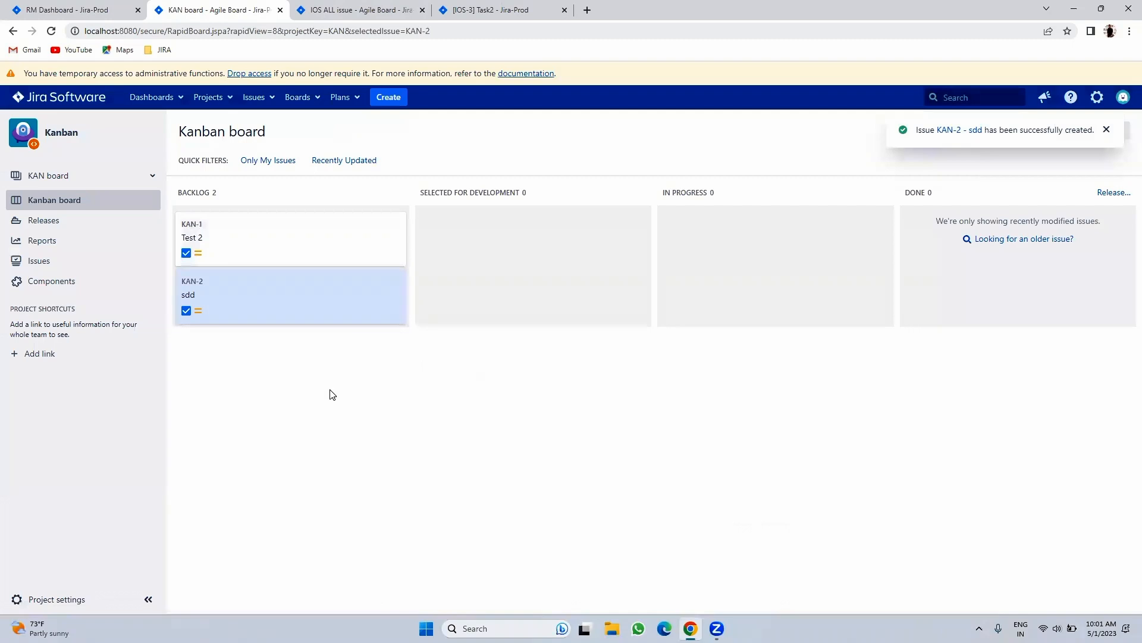
- Move KAN-1 into Selected for Development and open board configuration in a new tab
drag(273, 253, 497, 244)
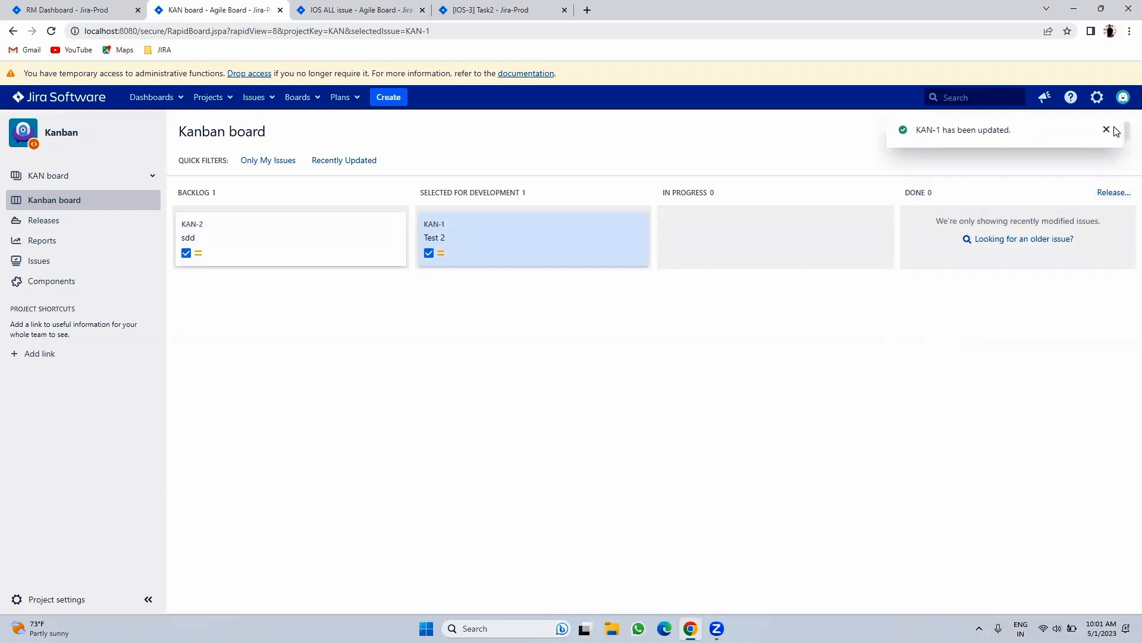
click(1104, 132)
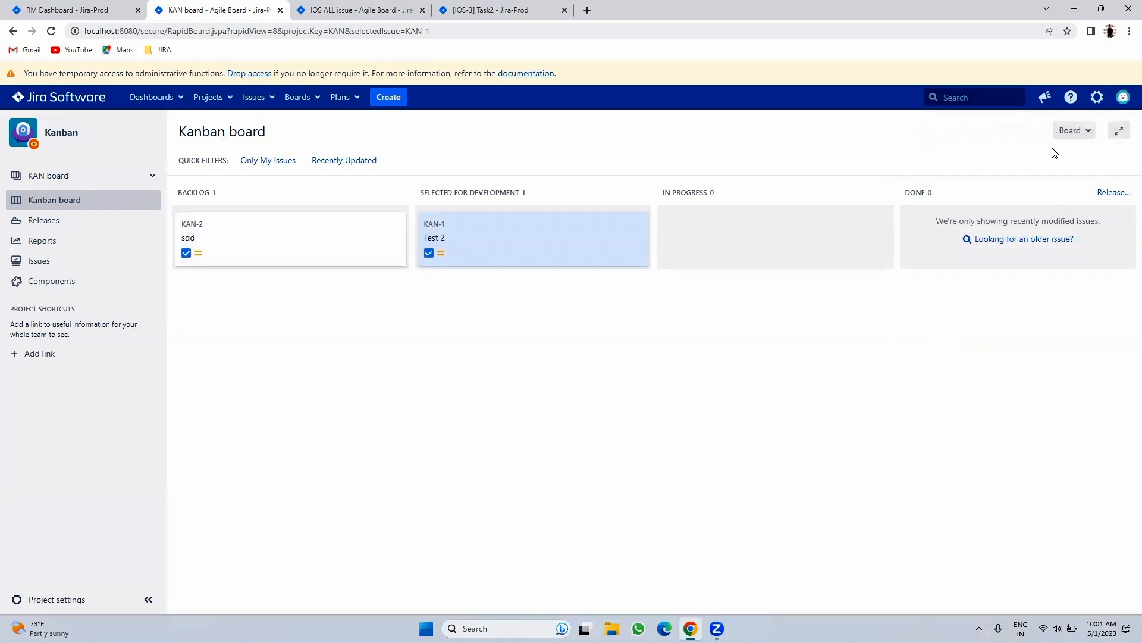
click(1071, 132)
right_click(1028, 158)
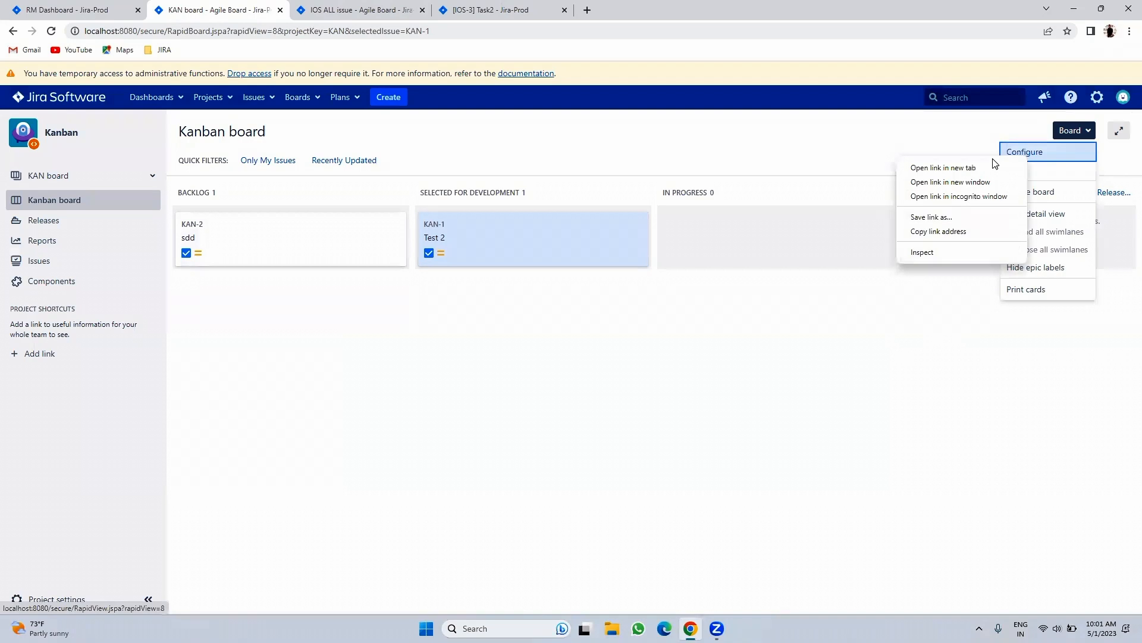
click(943, 168)
- Move KAN-1 'Test 2' on into the Done column
click(597, 11)
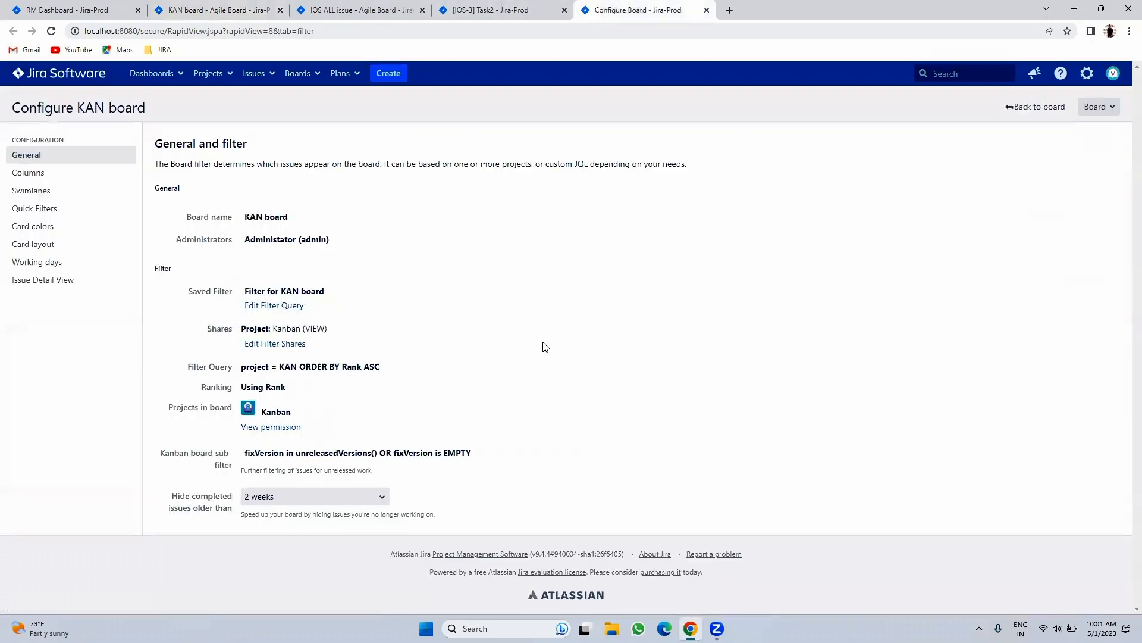
click(343, 7)
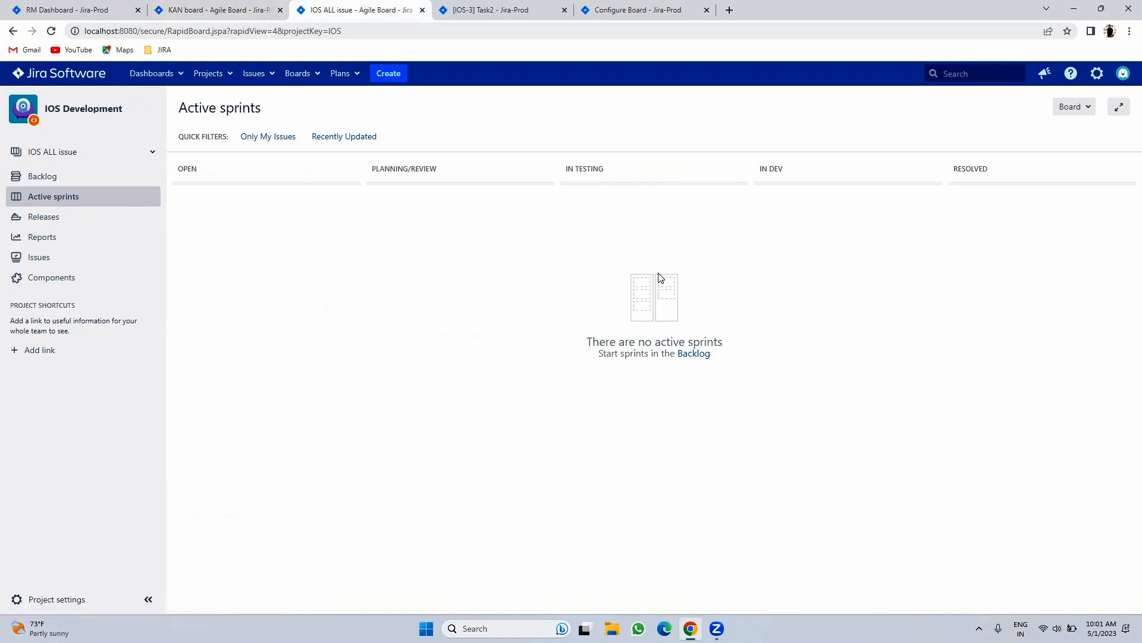
click(192, 7)
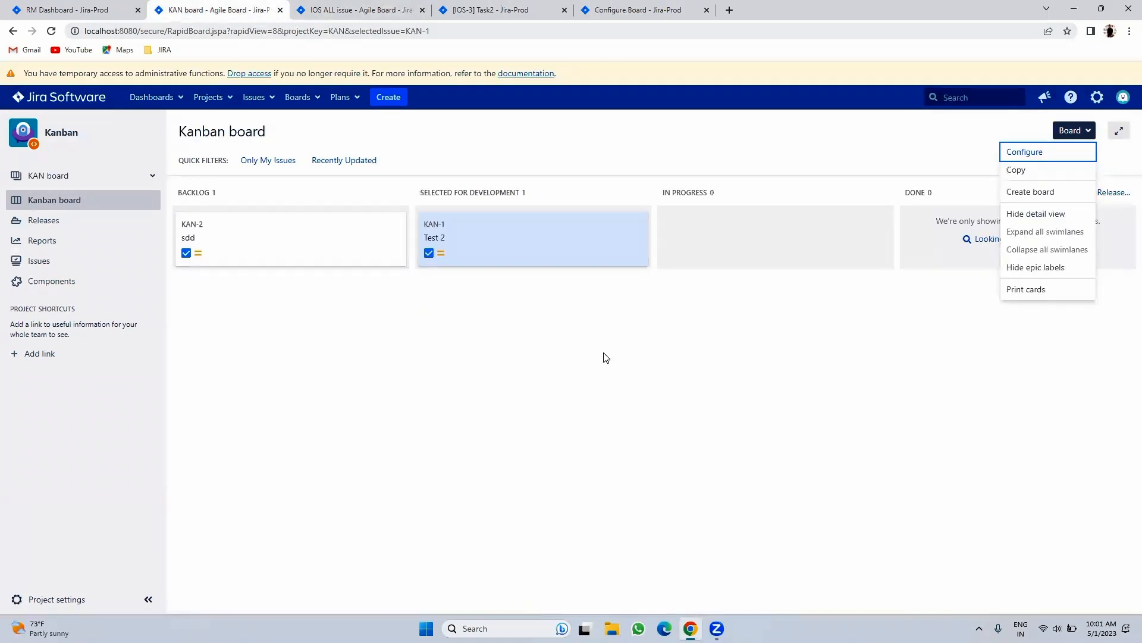
drag(551, 250, 1004, 245)
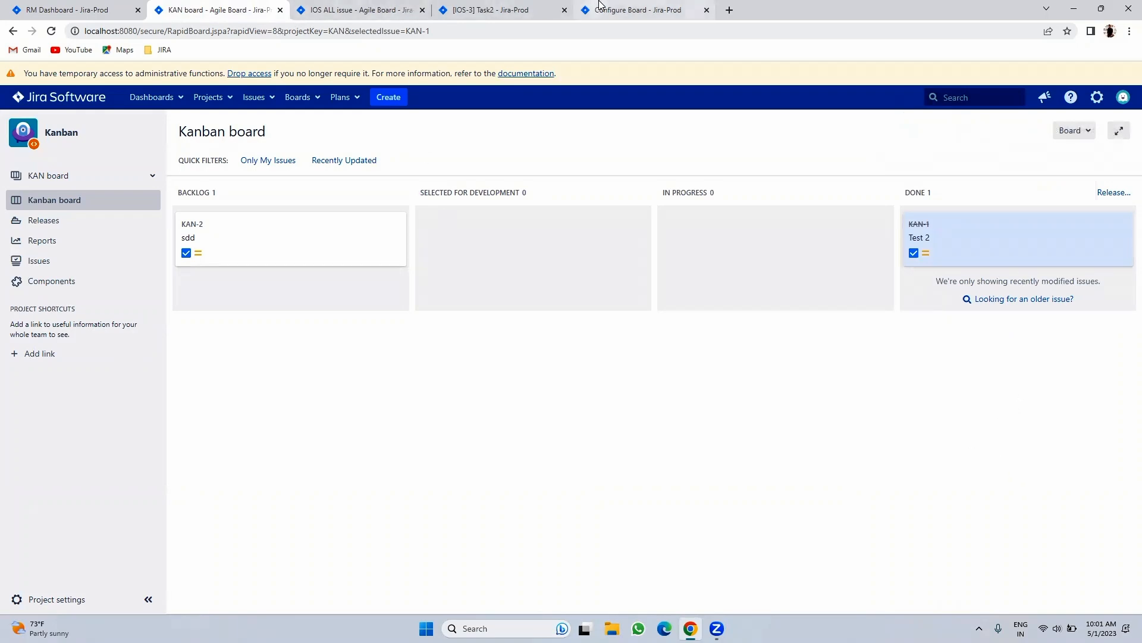
click(620, 9)
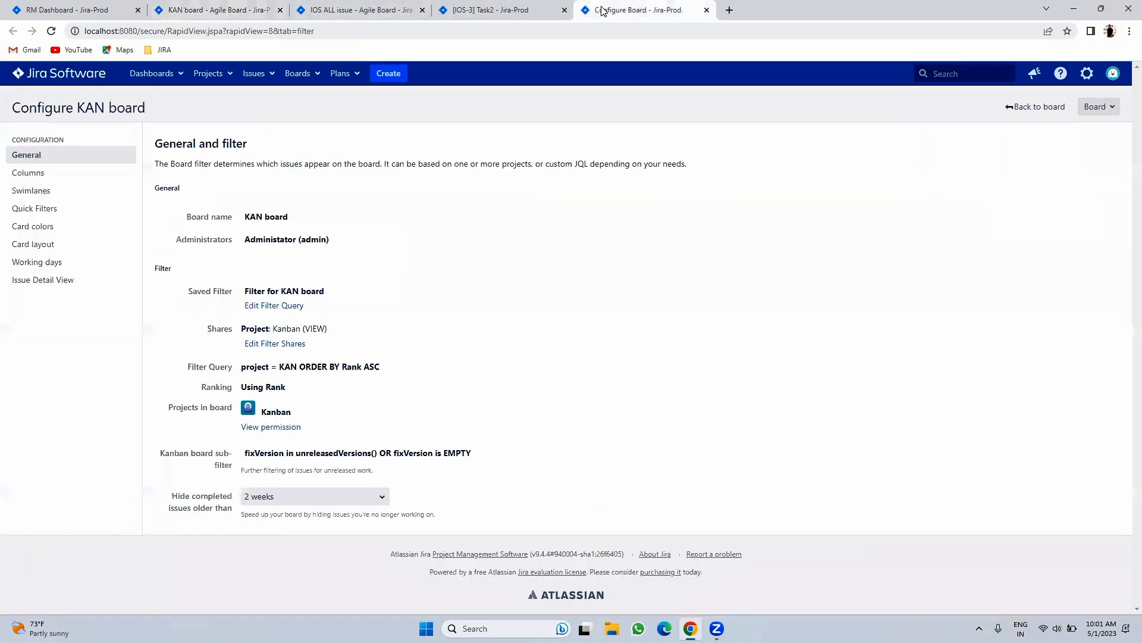
- Leave the KAN board's completed-issue hiding at 2 weeks
click(278, 496)
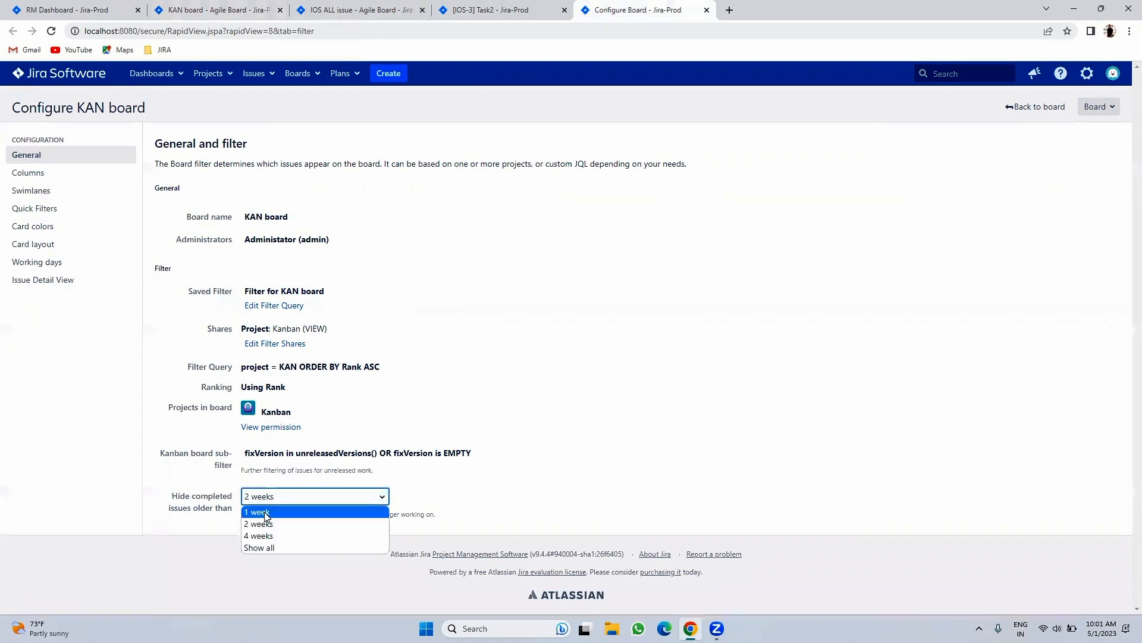
click(513, 446)
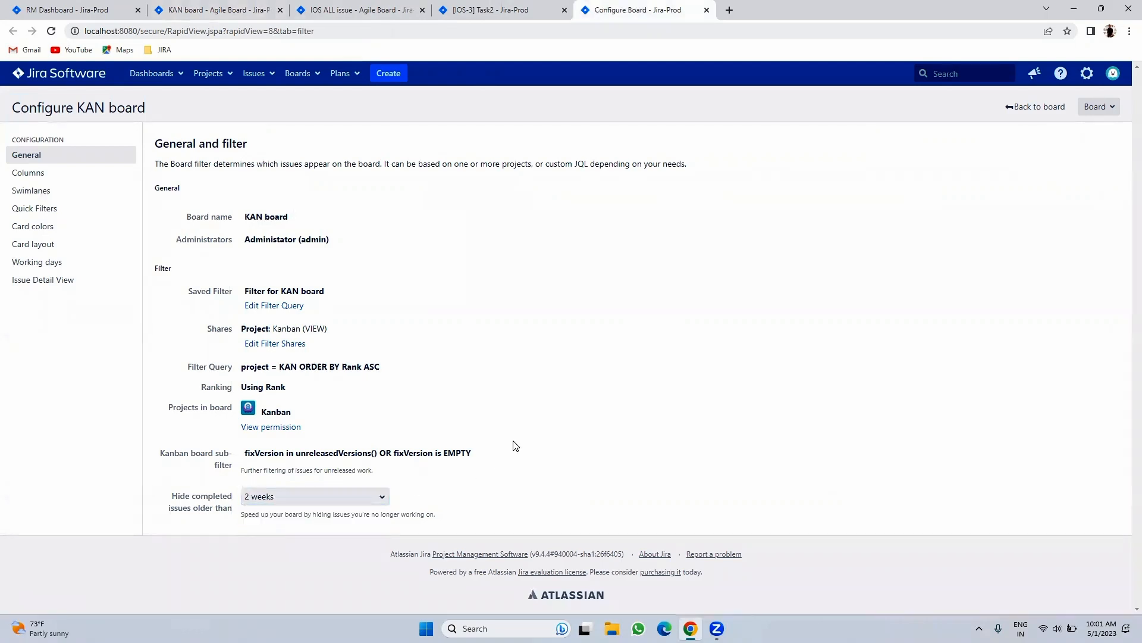
click(274, 5)
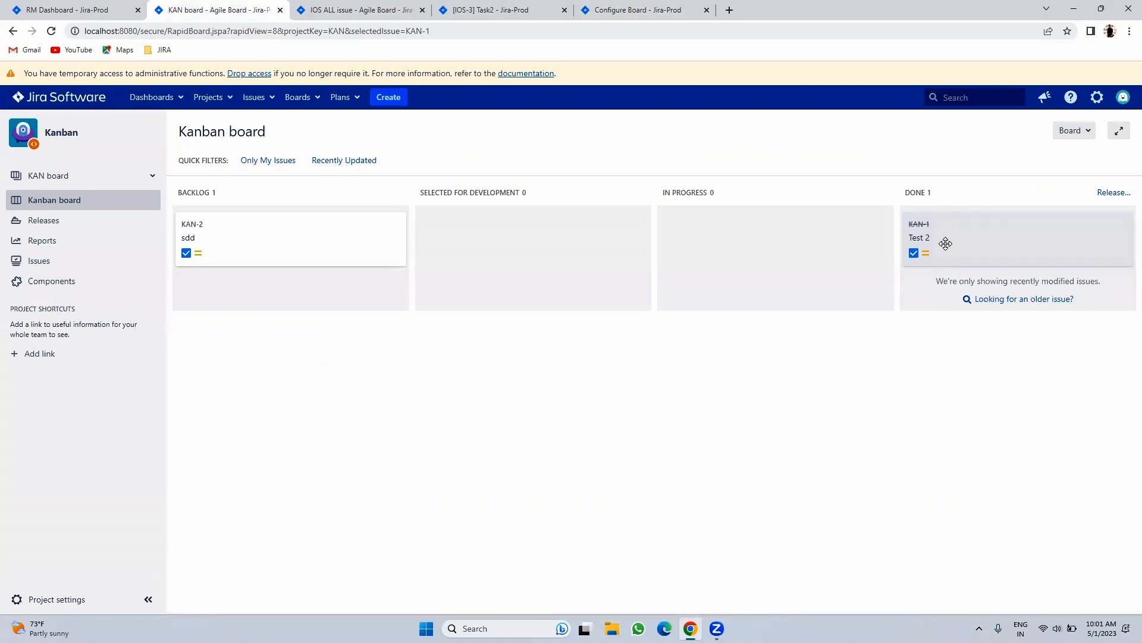
click(638, 8)
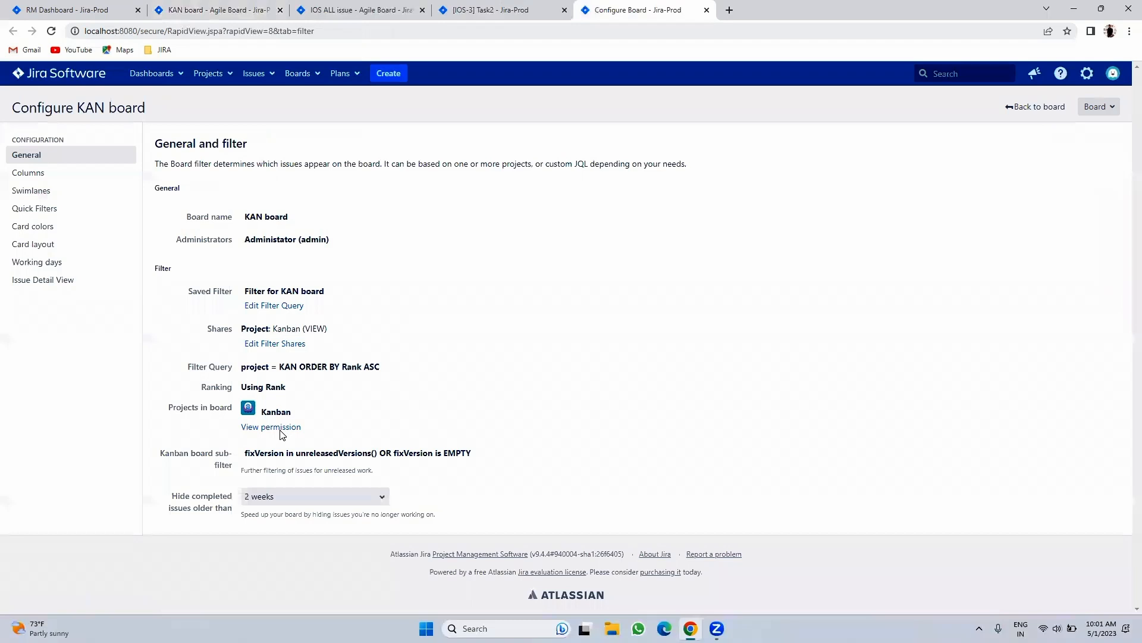
click(480, 8)
click(377, 6)
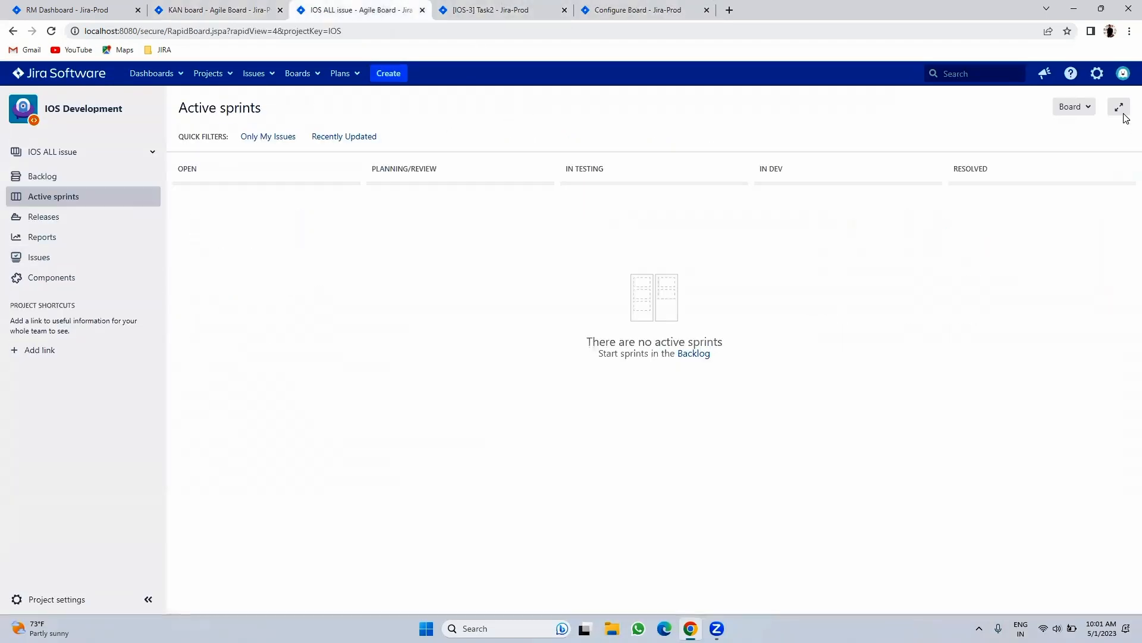
- Open the IOS ALL issue board's configuration and close the IOS-3 Task2 tab
click(1074, 106)
click(1025, 127)
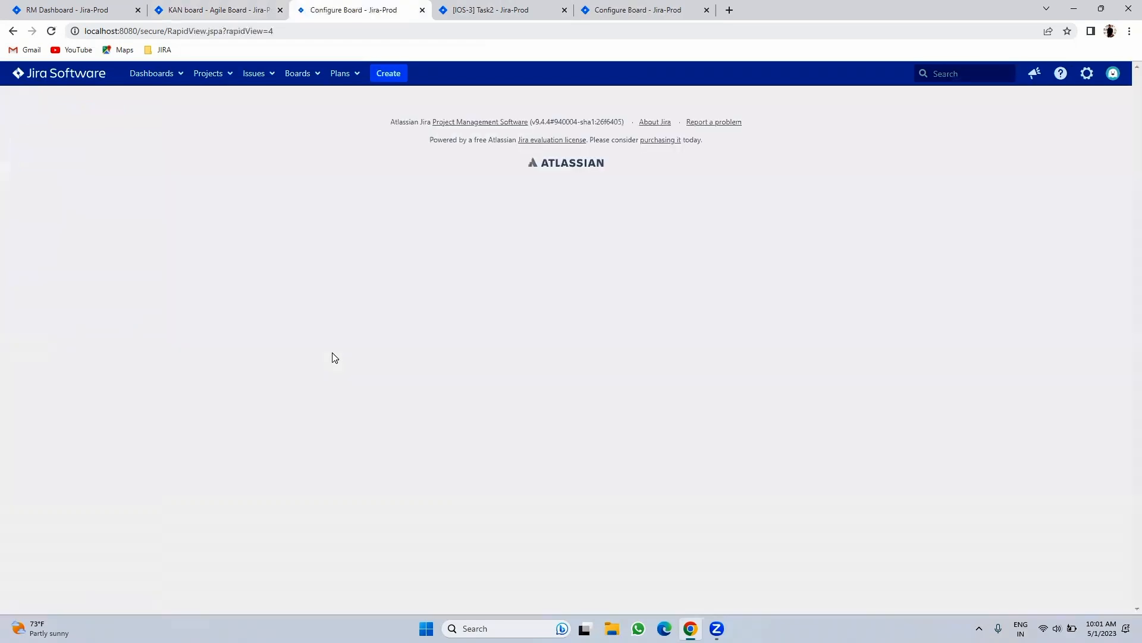
click(27, 155)
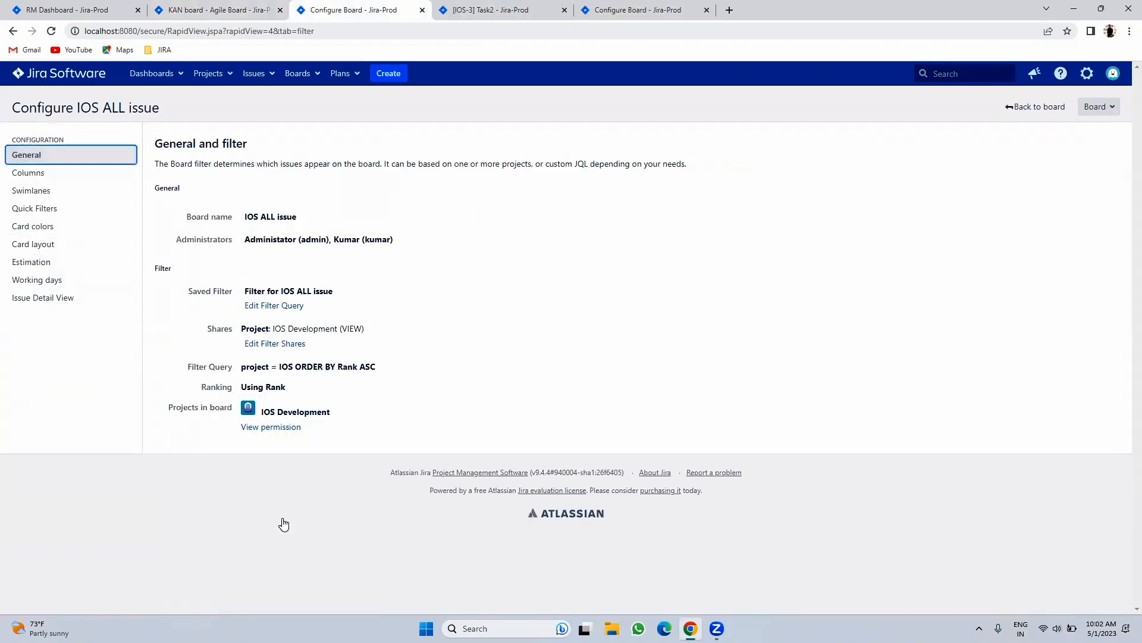
click(565, 11)
- Show the Columns settings in both the KAN and IOS board configurations
click(504, 8)
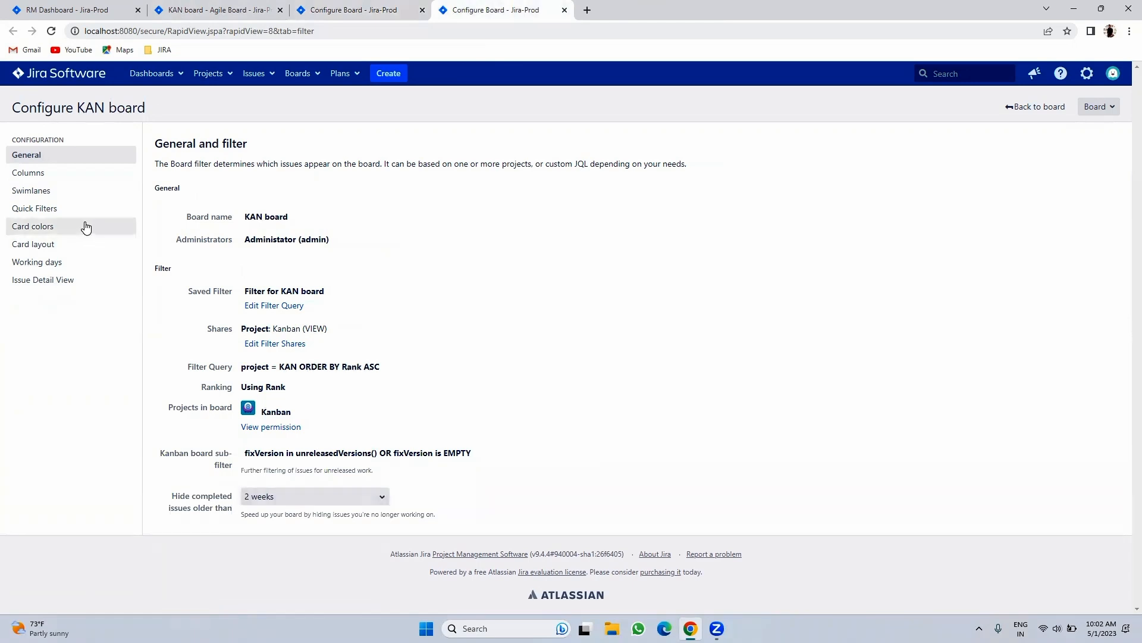
click(59, 176)
key(ctrl+Page_Up)
click(75, 182)
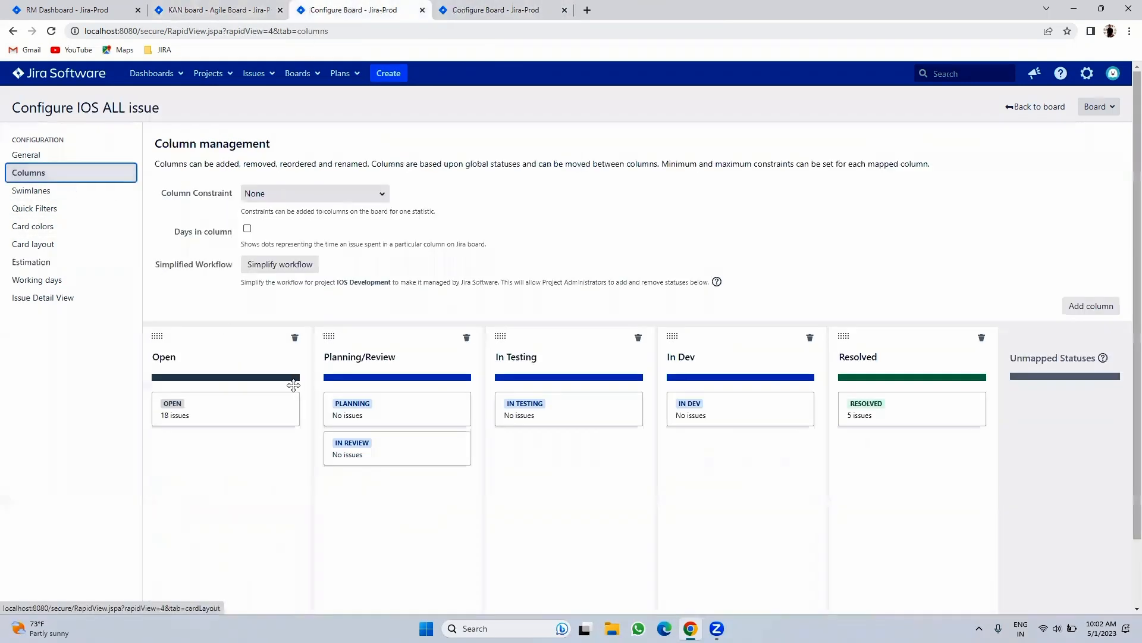
- Compare the KAN board with the IOS board's column settings across browser tabs, ending on the KAN board
click(587, 10)
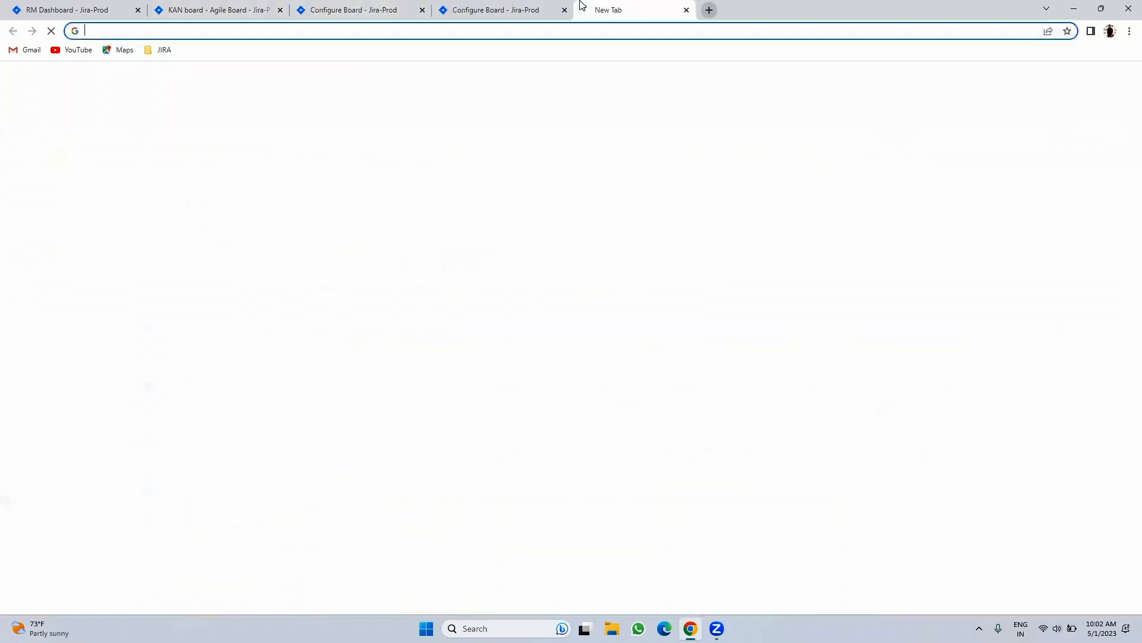
click(707, 10)
key(ctrl+Tab)
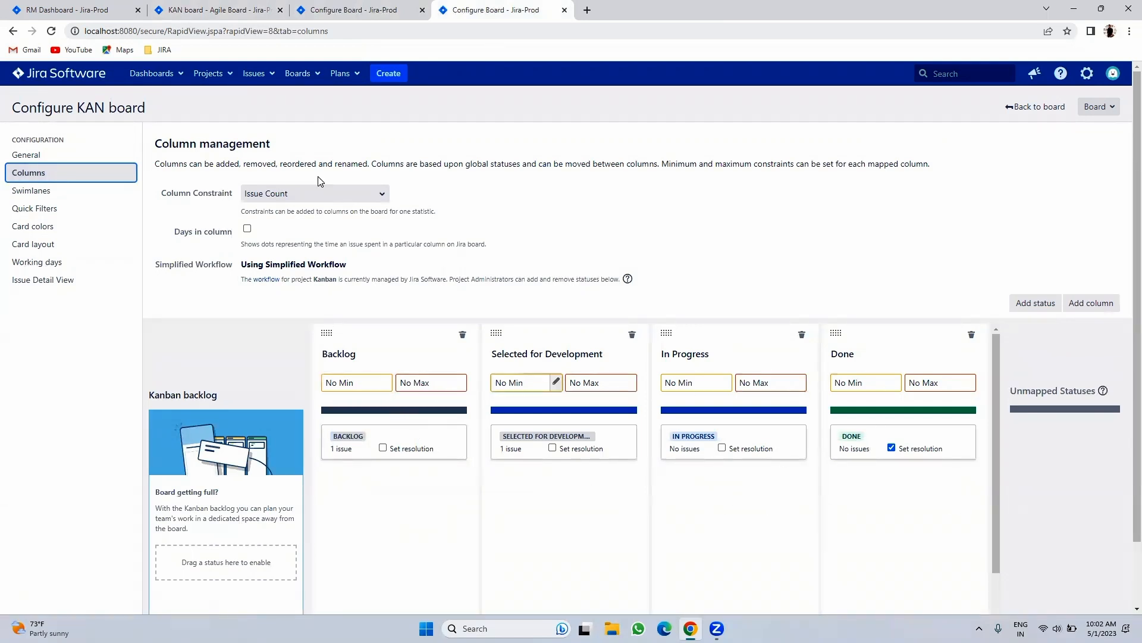
click(200, 10)
click(351, 10)
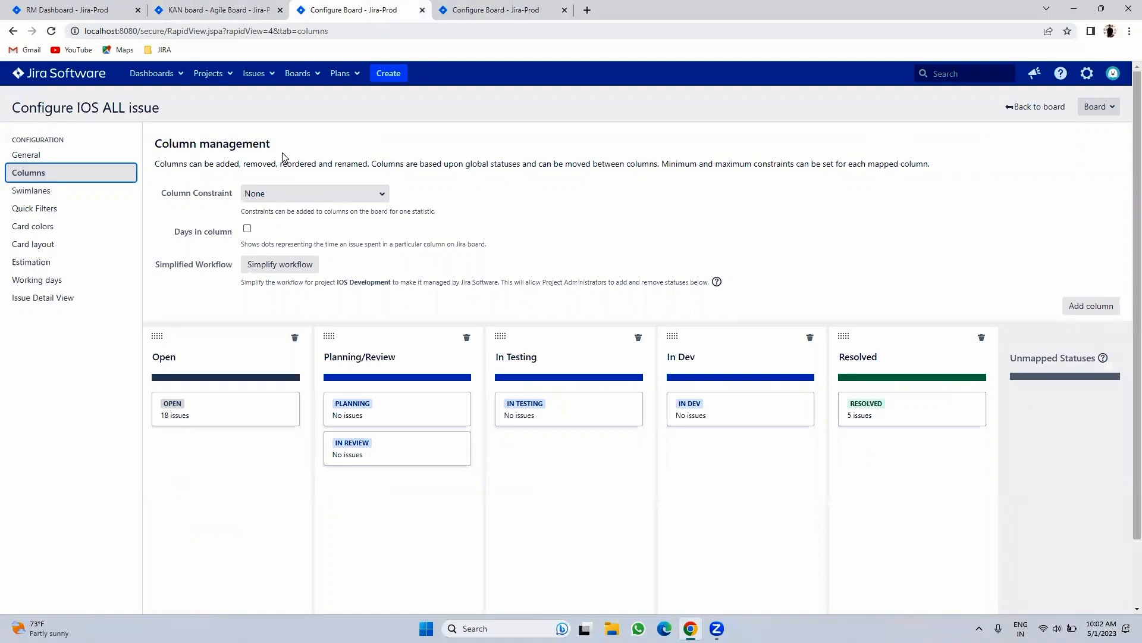
click(158, 7)
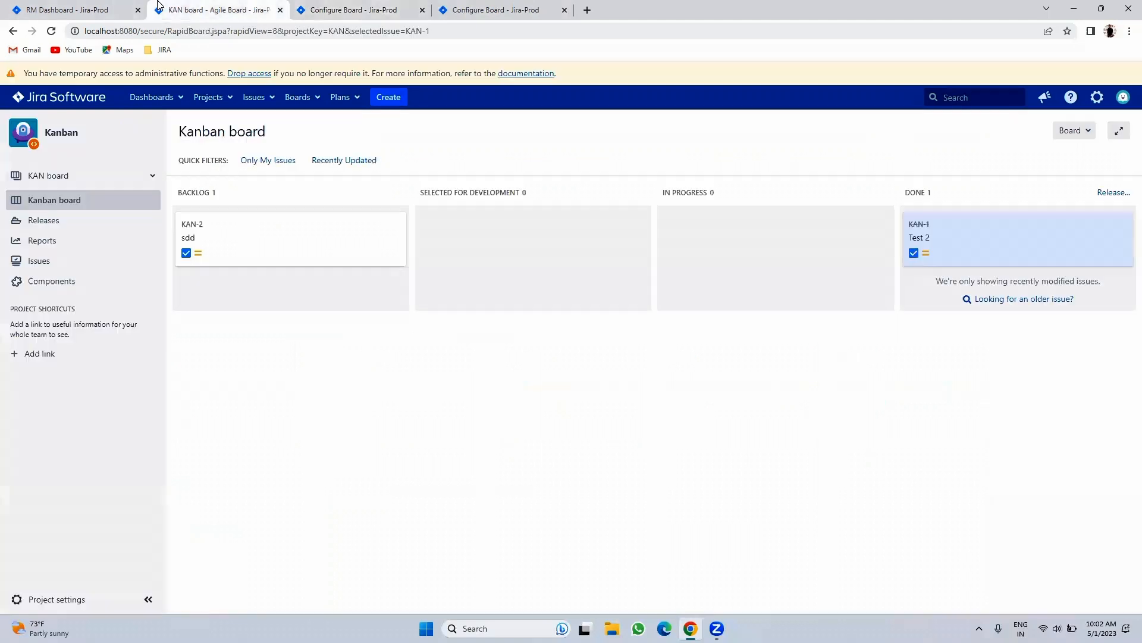
click(324, 7)
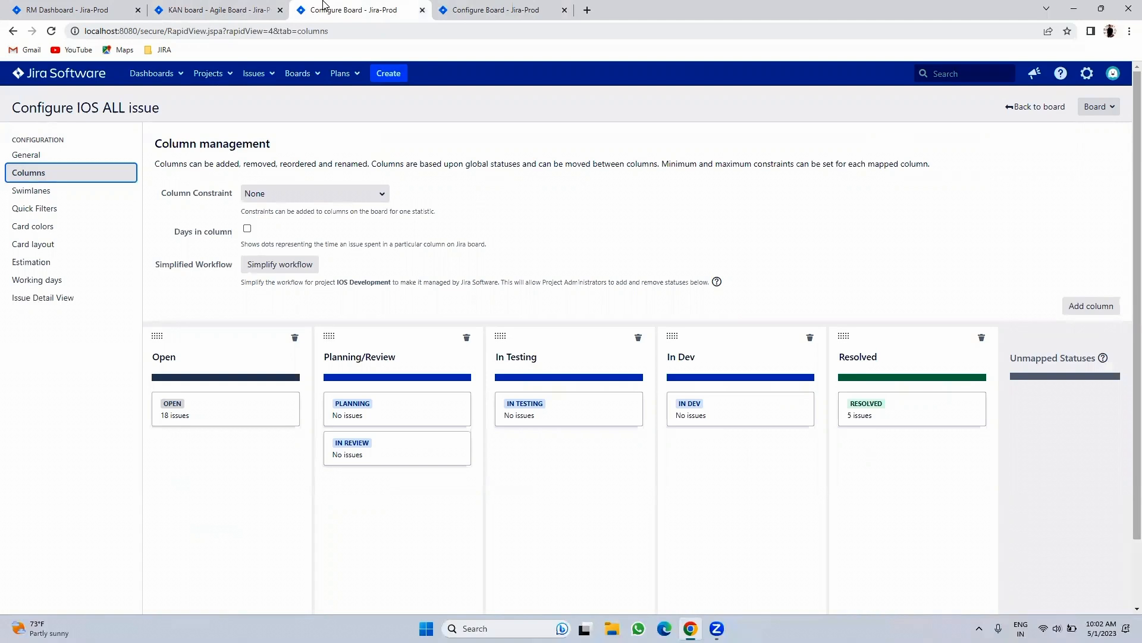
click(214, 11)
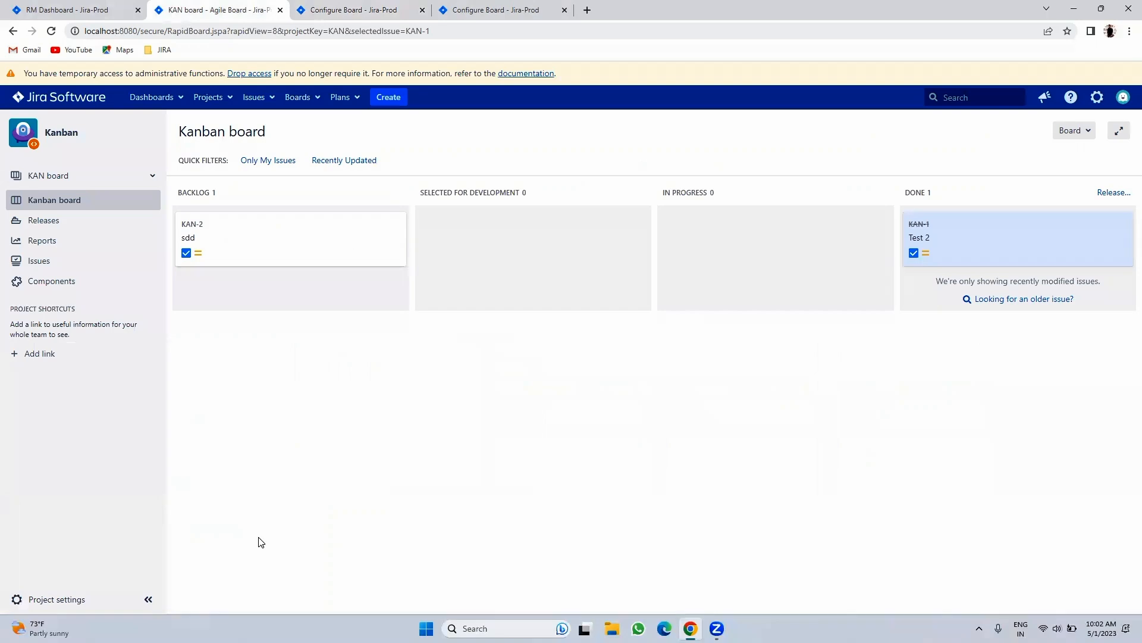
- Give the Backlog column a min 0, max 10 issue limit and reload the KAN board to show it
click(518, 10)
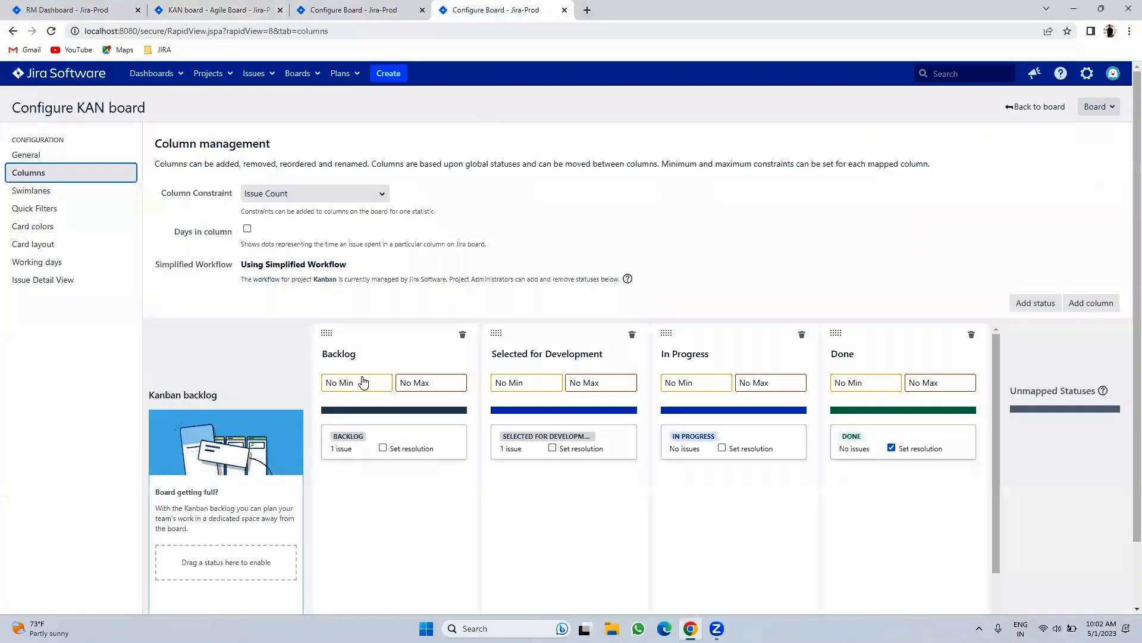
click(352, 387)
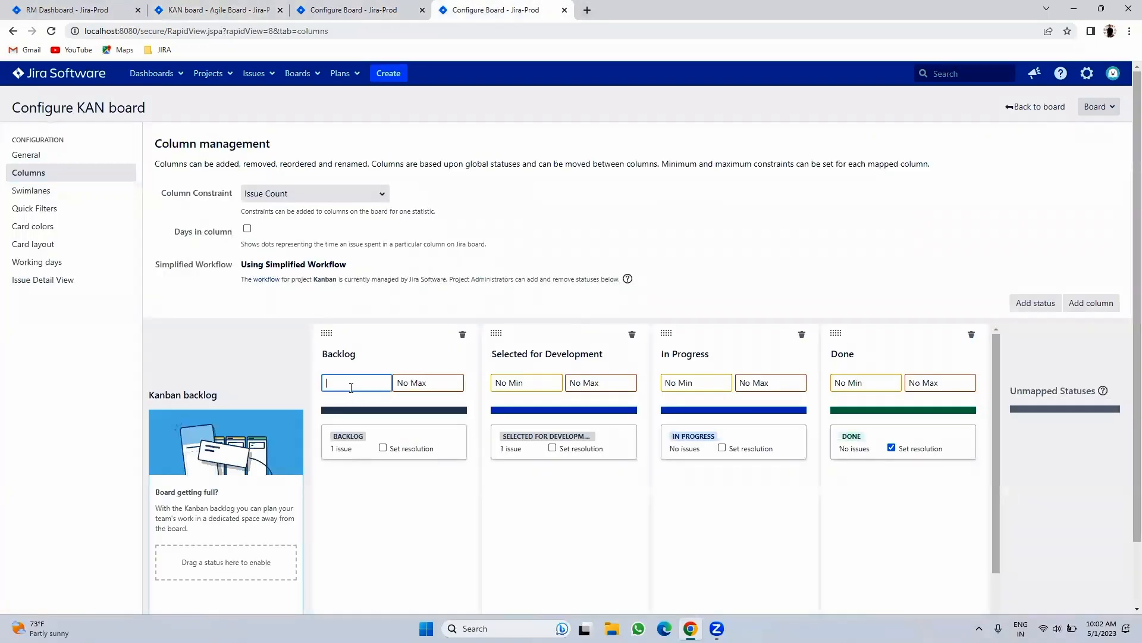
click(426, 382)
text(10)
click(421, 500)
click(180, 9)
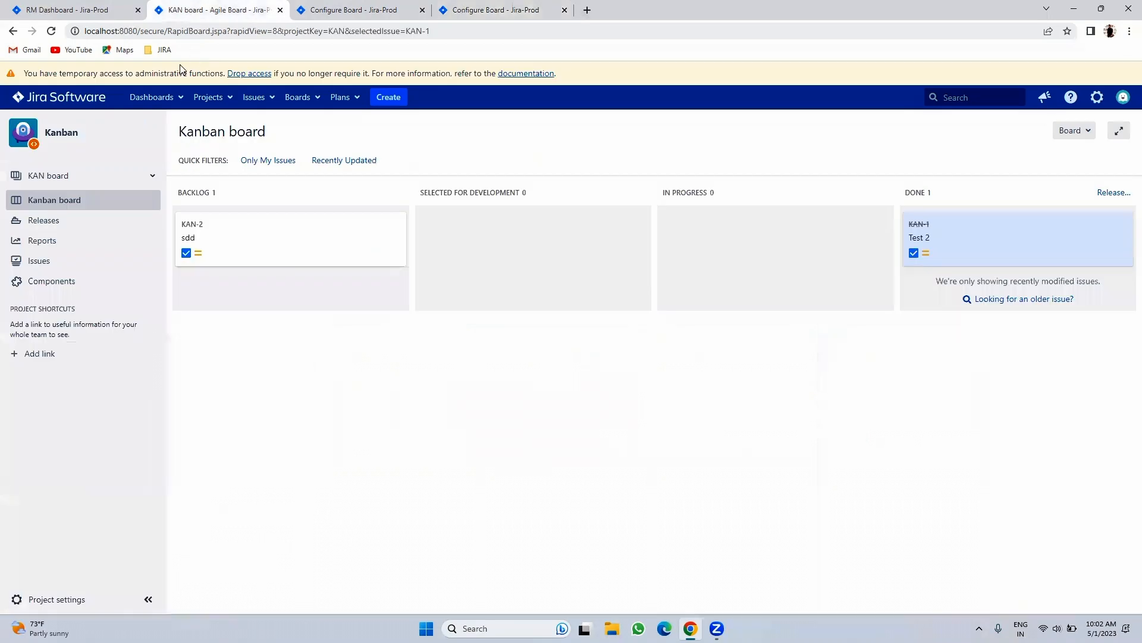
click(51, 31)
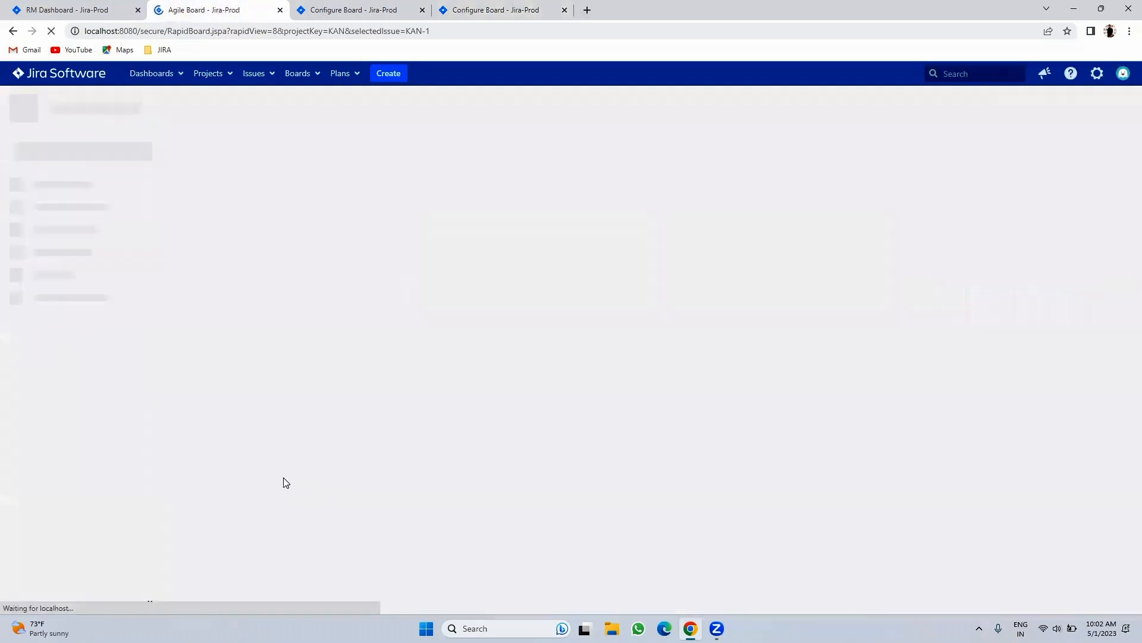
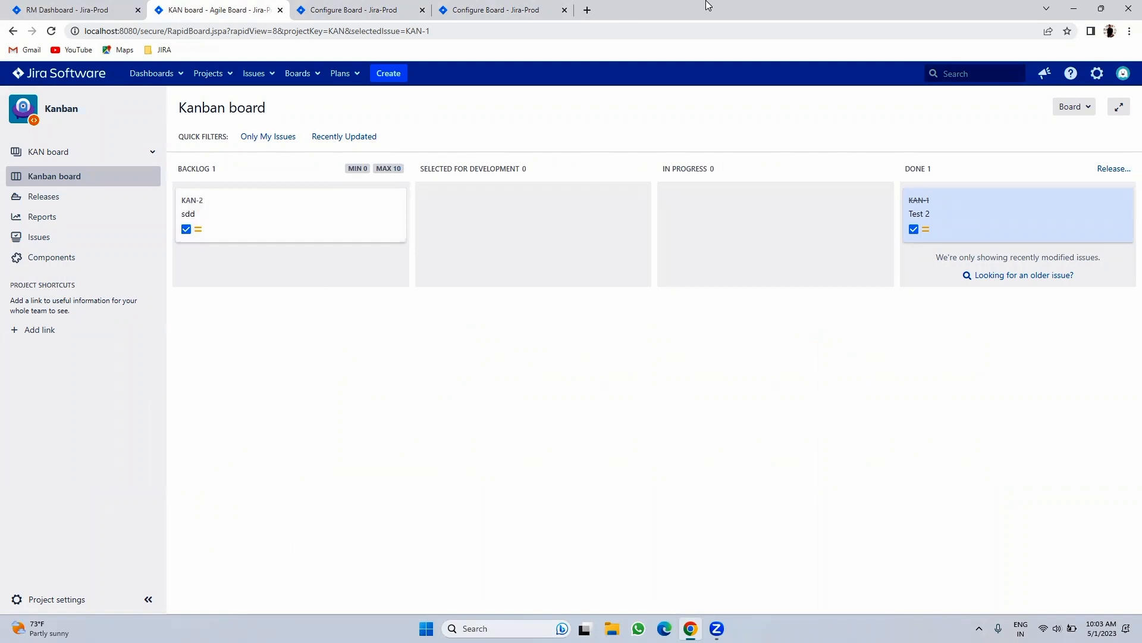
- Review the KAN board's swimlanes, quick filters, card colours and card layout settings
click(487, 10)
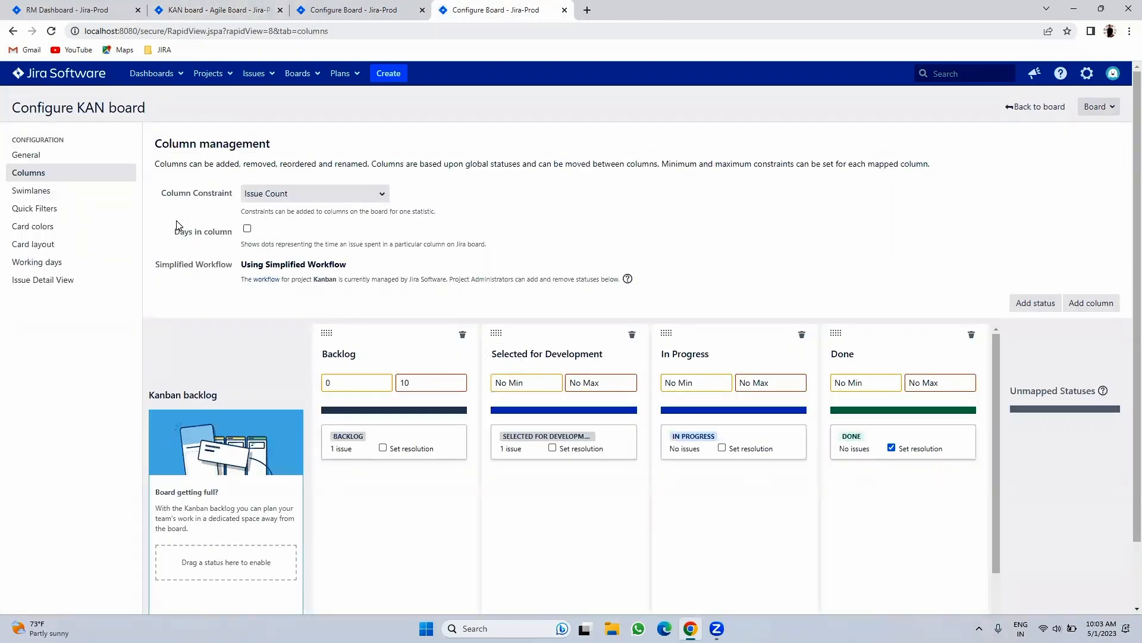
click(65, 191)
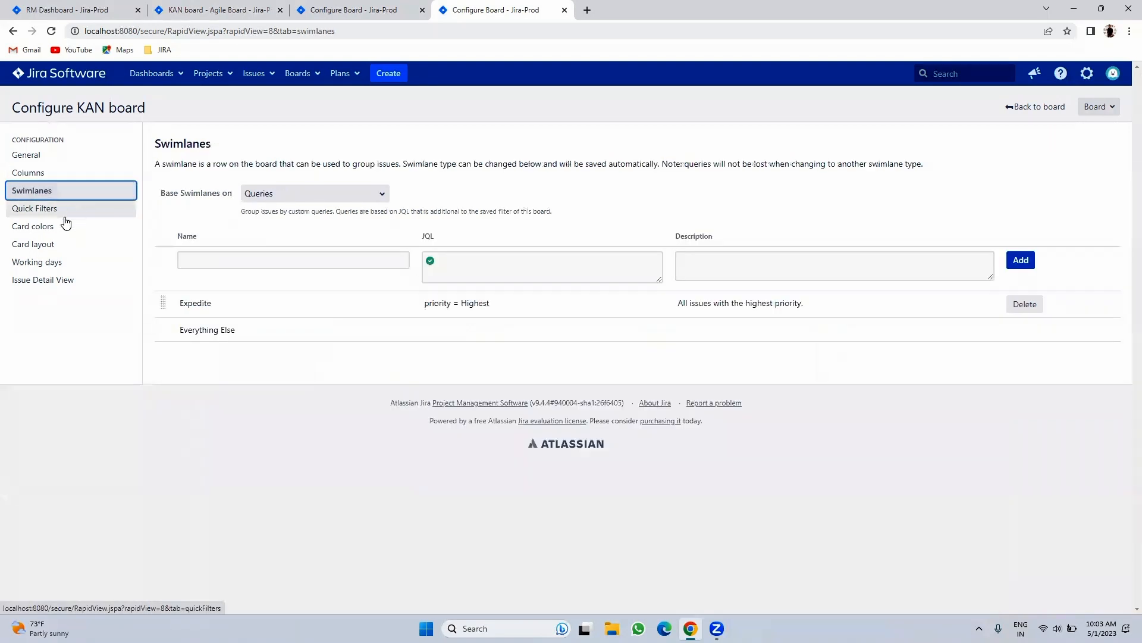
click(65, 213)
click(54, 231)
click(51, 244)
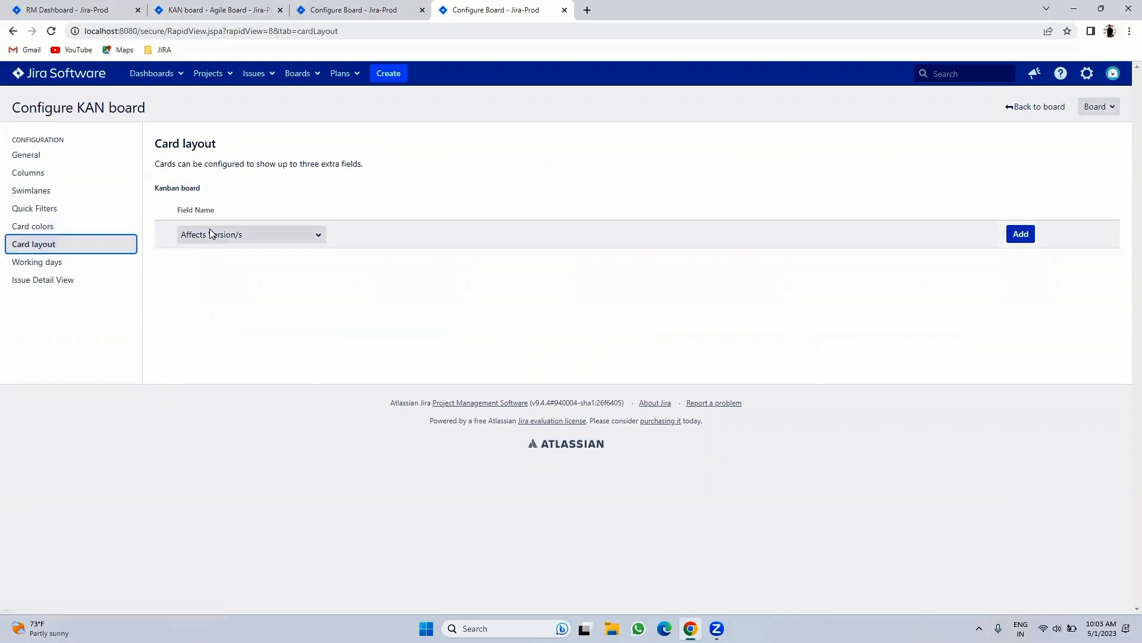
- Compare the IOS board's card colours and layout with KAN's, then view KAN working days and issue detail fields
click(348, 10)
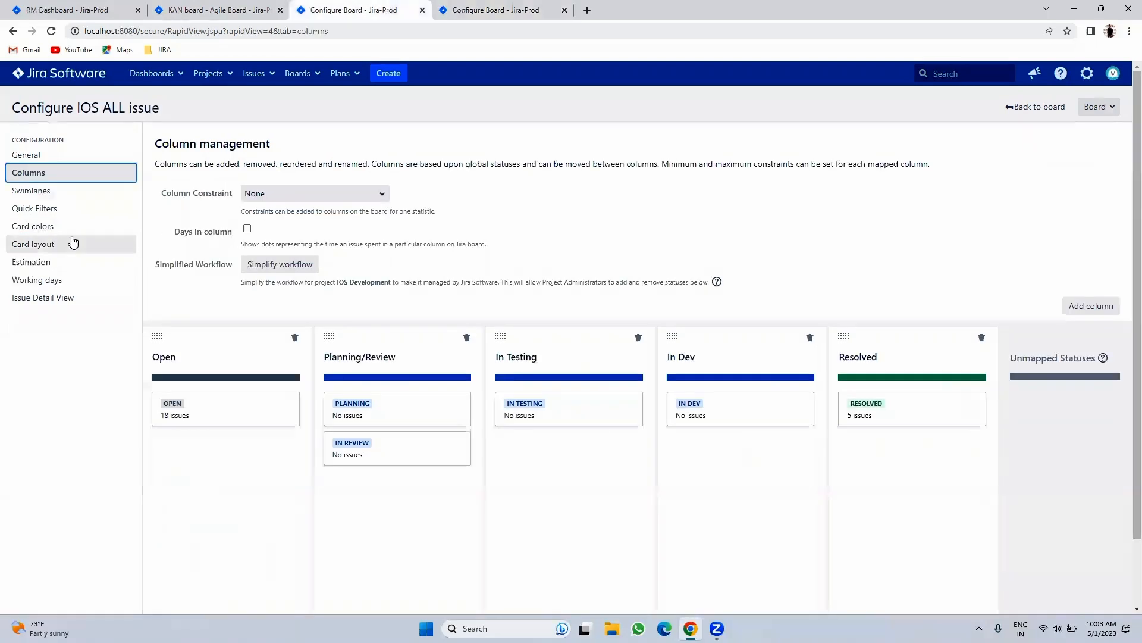
click(56, 227)
click(53, 244)
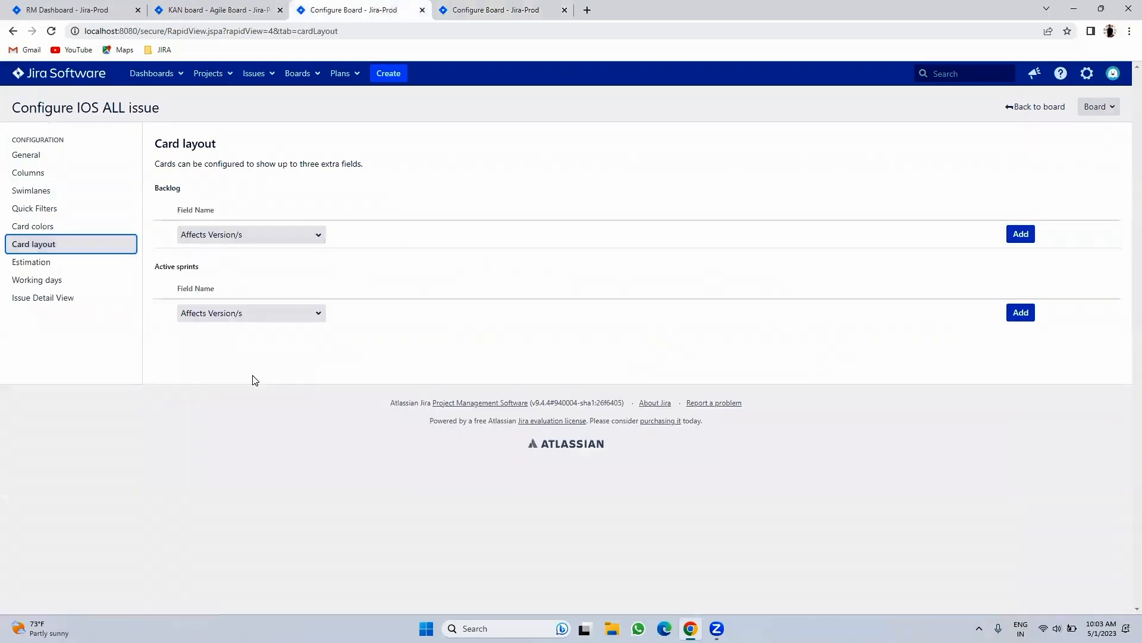
click(470, 9)
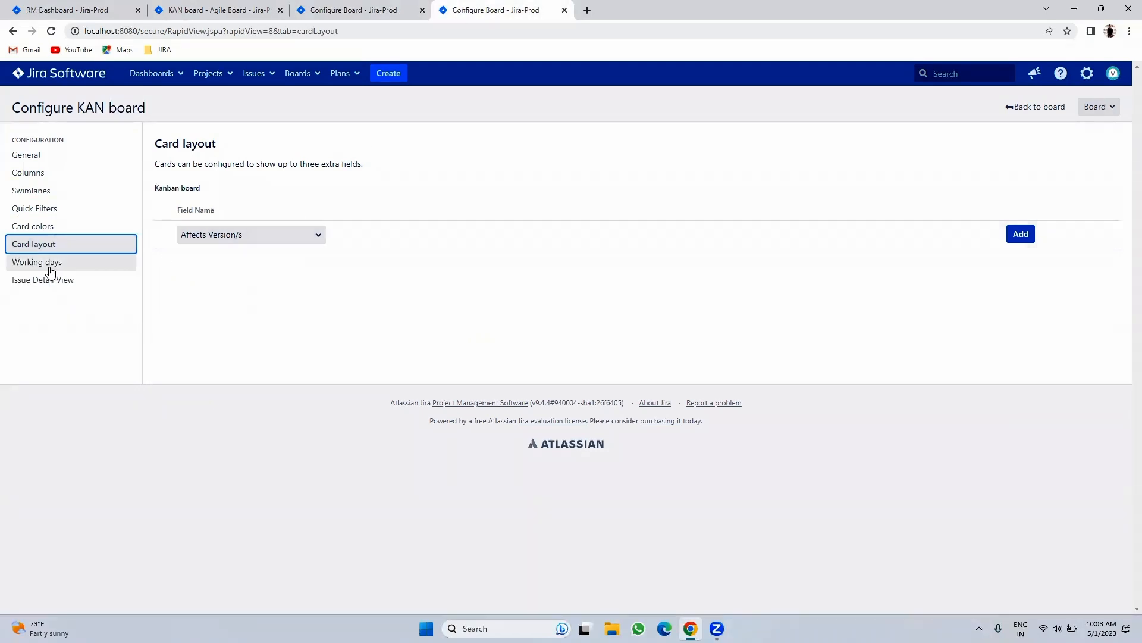
click(48, 263)
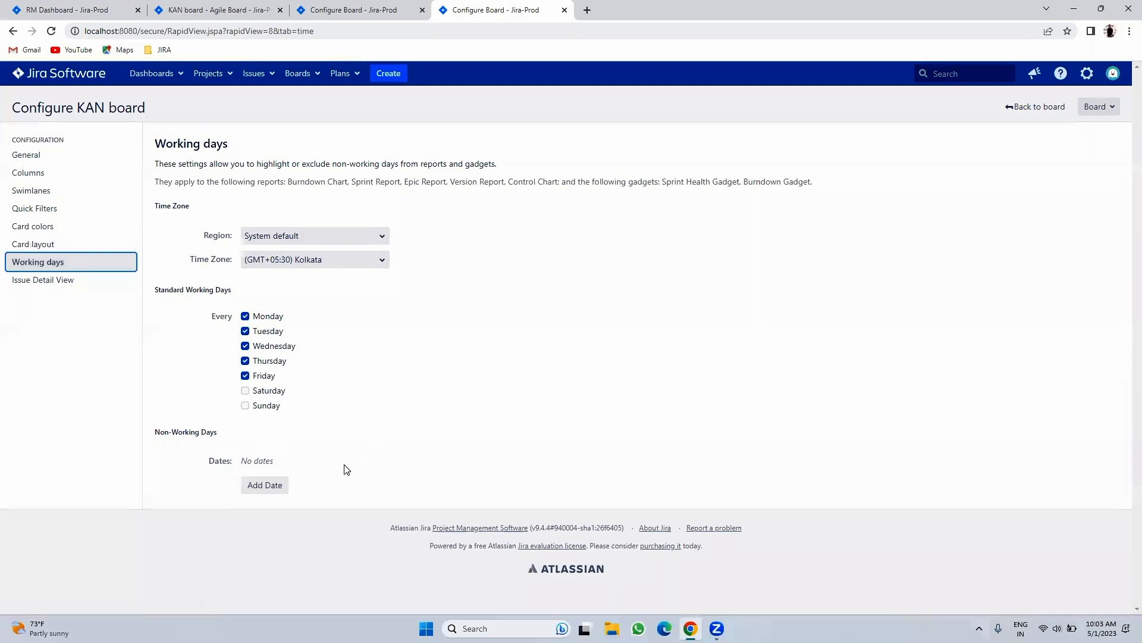
click(77, 279)
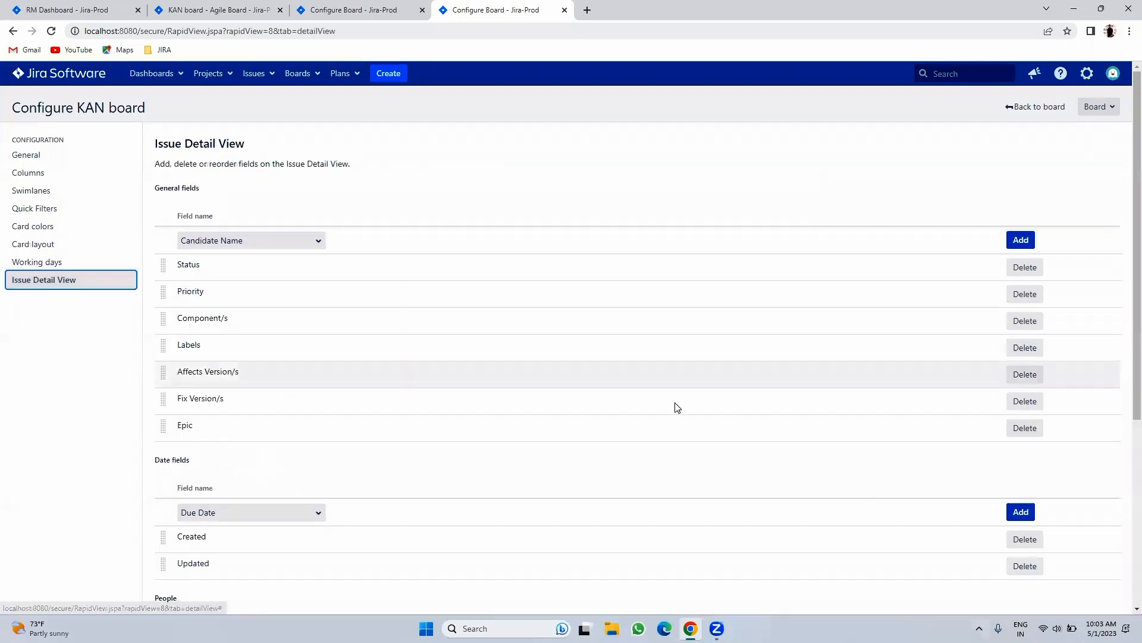
- Open KAN-2's details on the board, compare both boards' General and filter pages, then return to the board
click(215, 10)
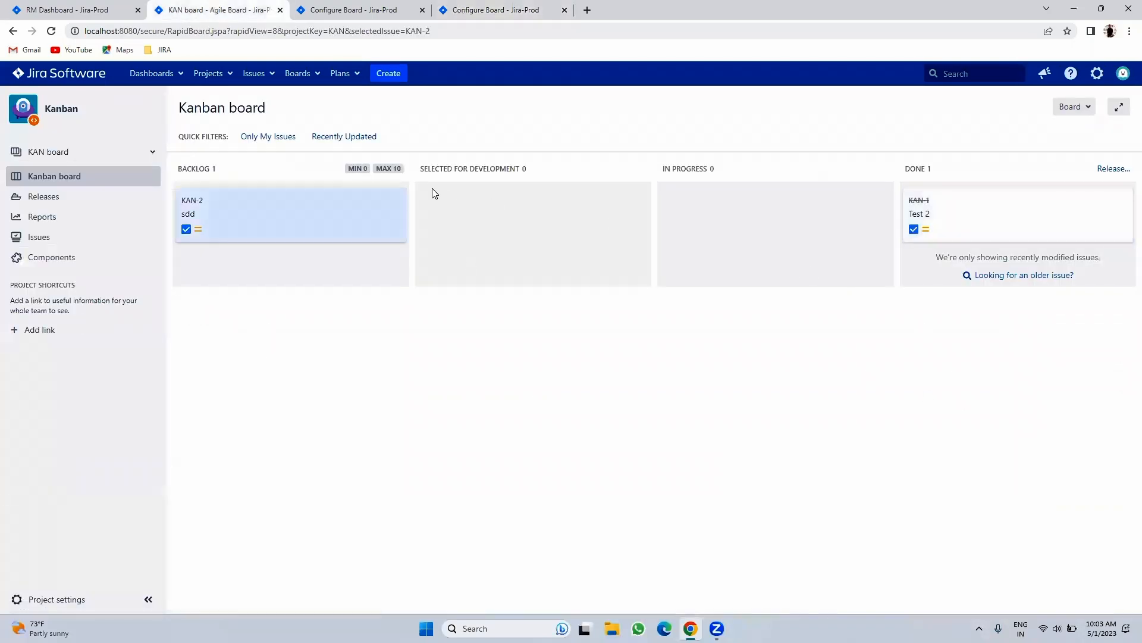
click(298, 204)
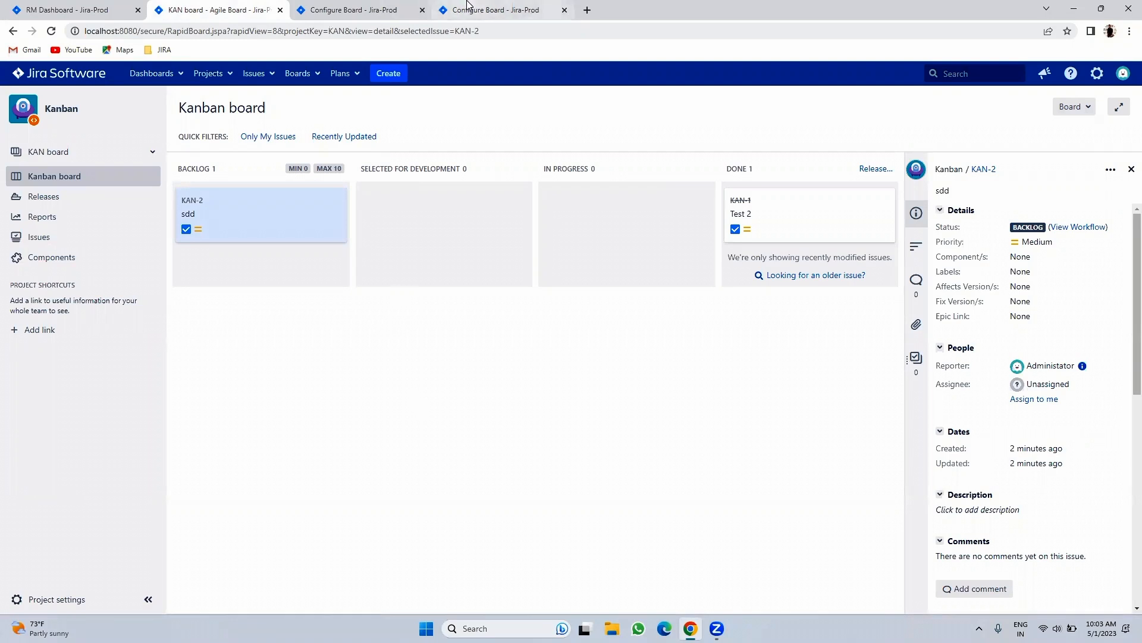
click(396, 6)
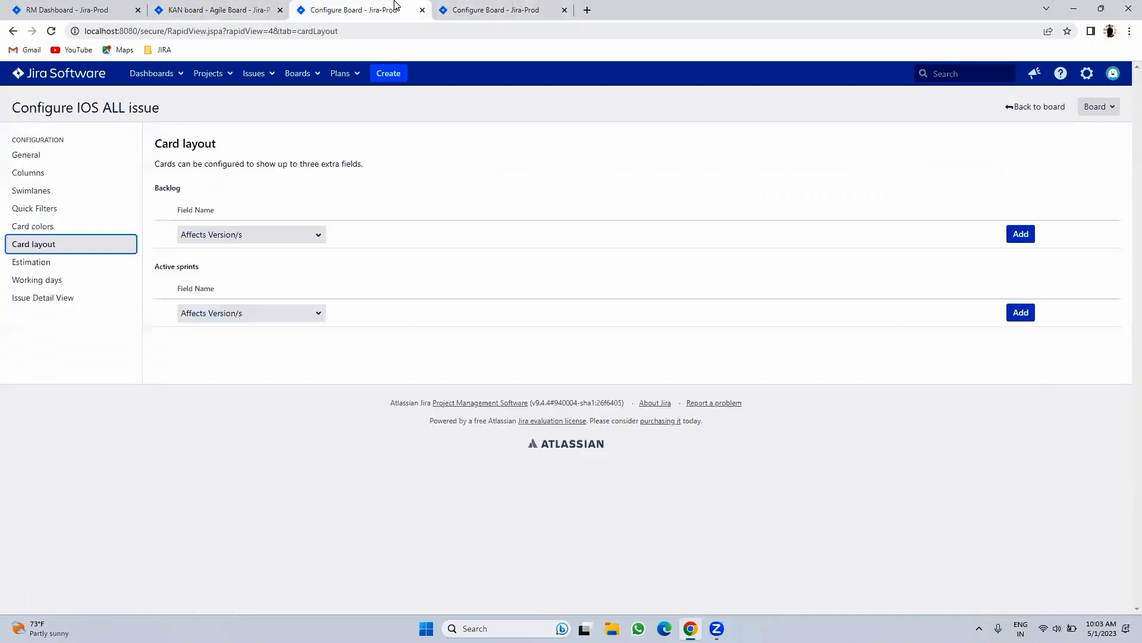
click(48, 155)
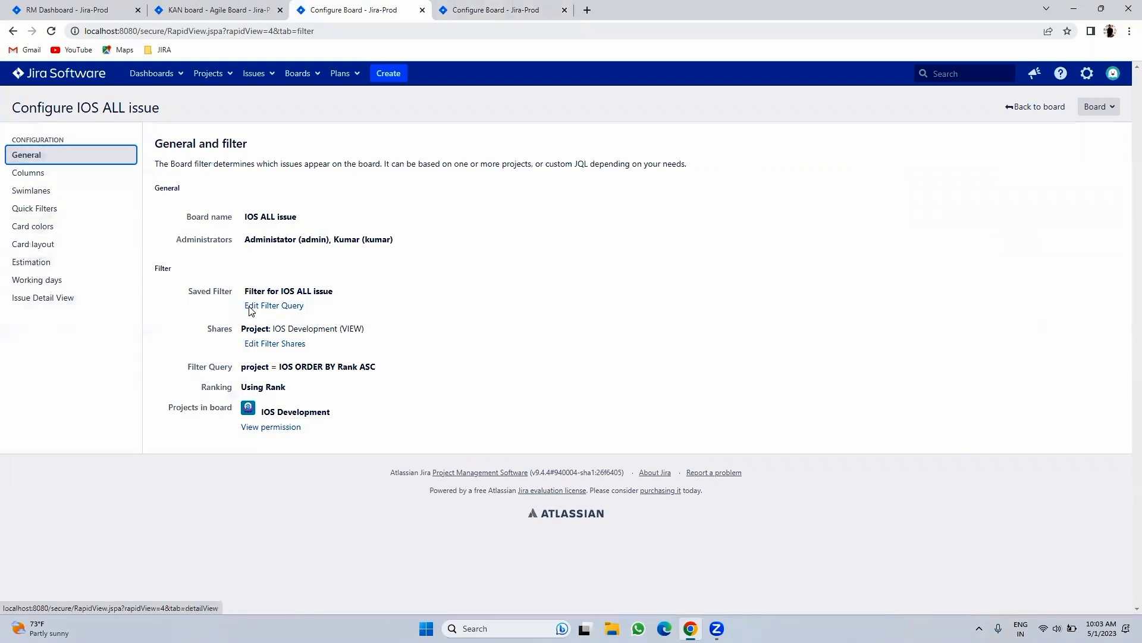
click(552, 7)
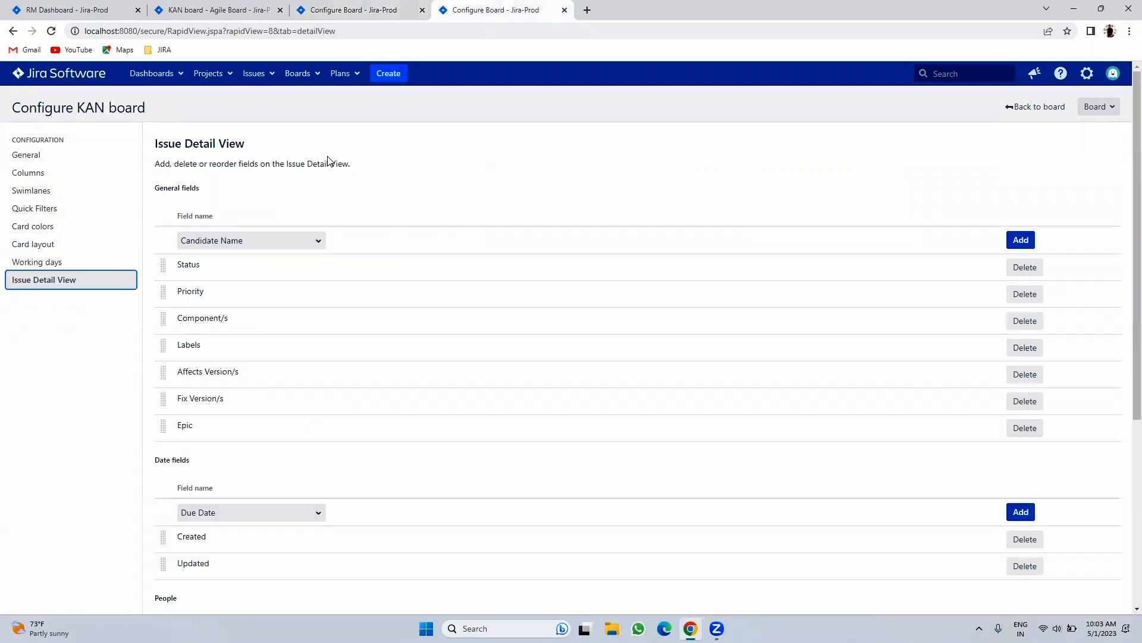
click(24, 154)
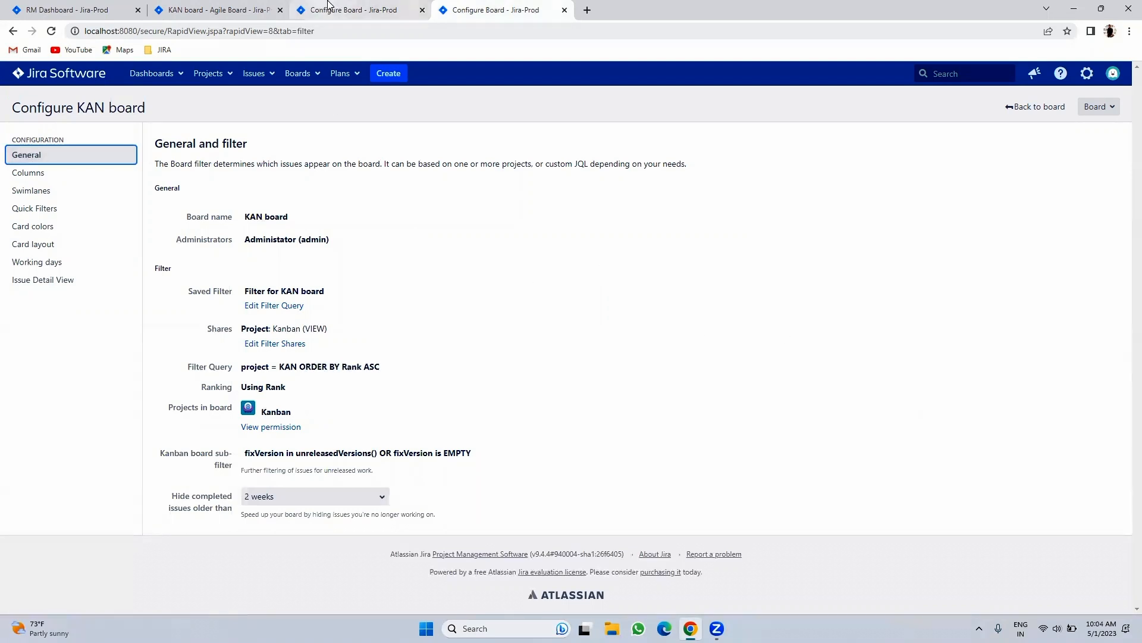
key(ctrl+shift+Tab)
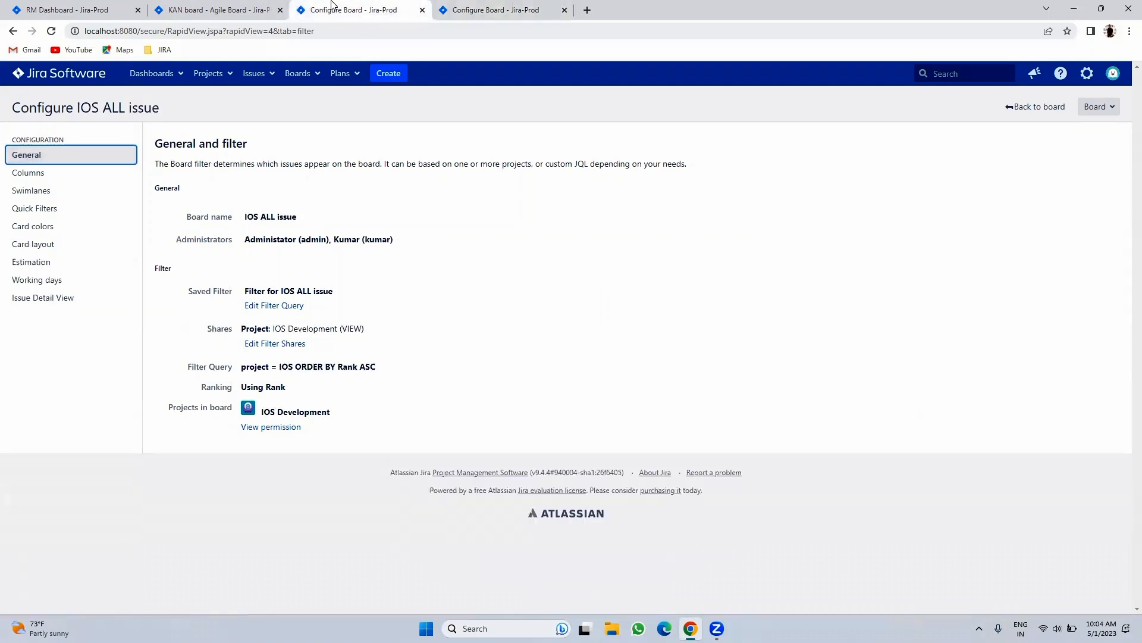
key(ctrl+shift+Tab)
- Scroll through the Kanban project's settings summary, then flip between the IOS and KAN board configurations
click(53, 600)
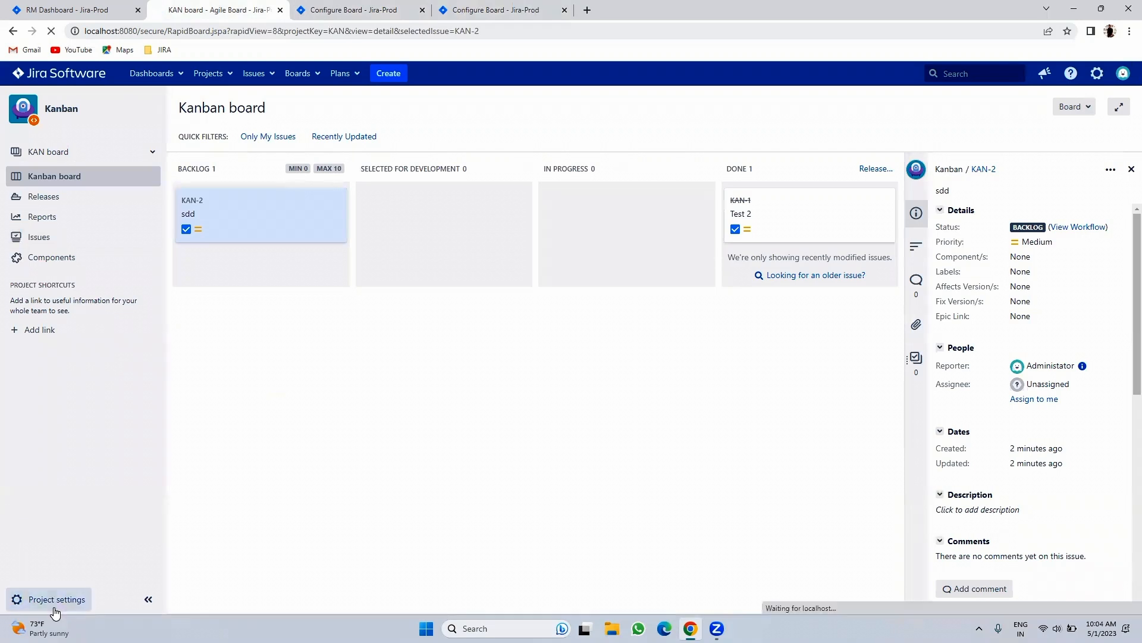
scroll(367, 437, down, 5)
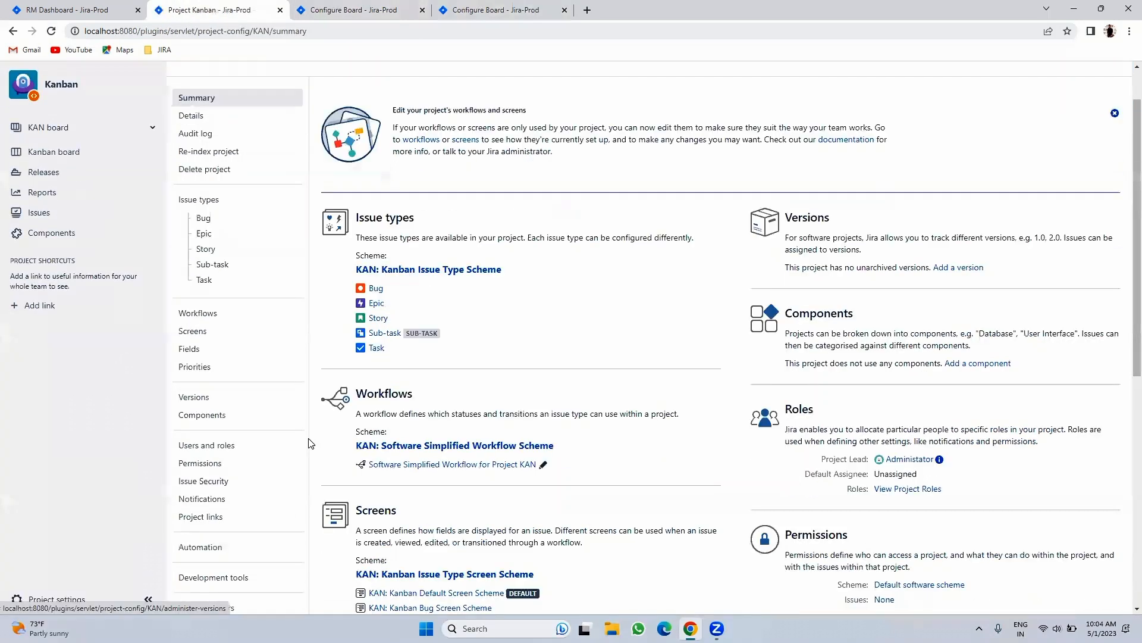
scroll(369, 438, down, 2)
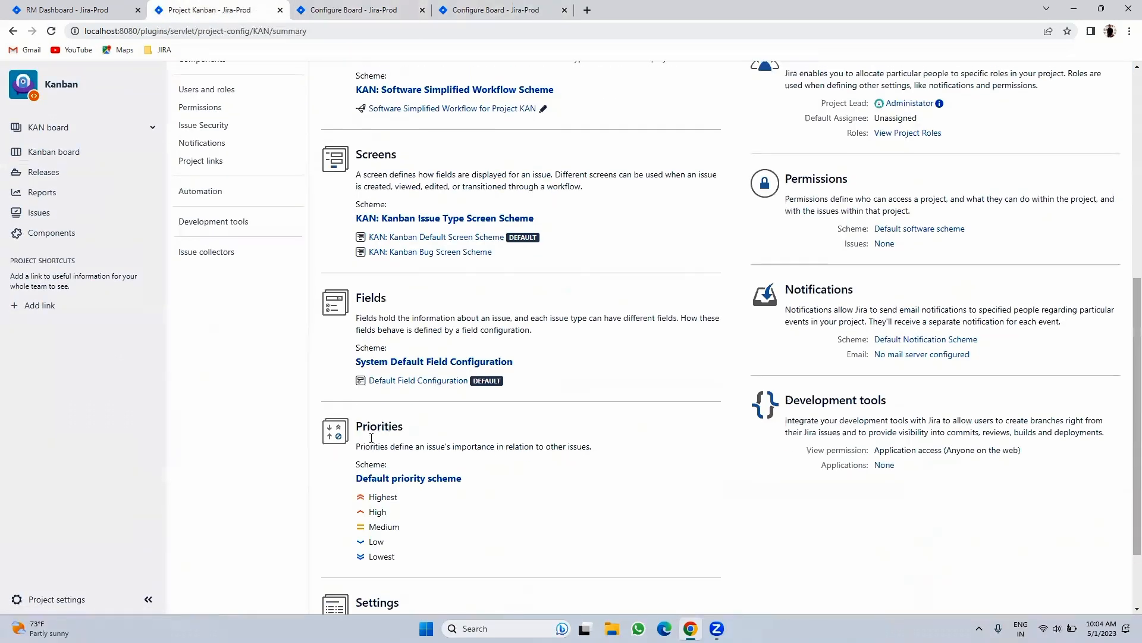
scroll(371, 439, up, 3)
scroll(371, 443, up, 3)
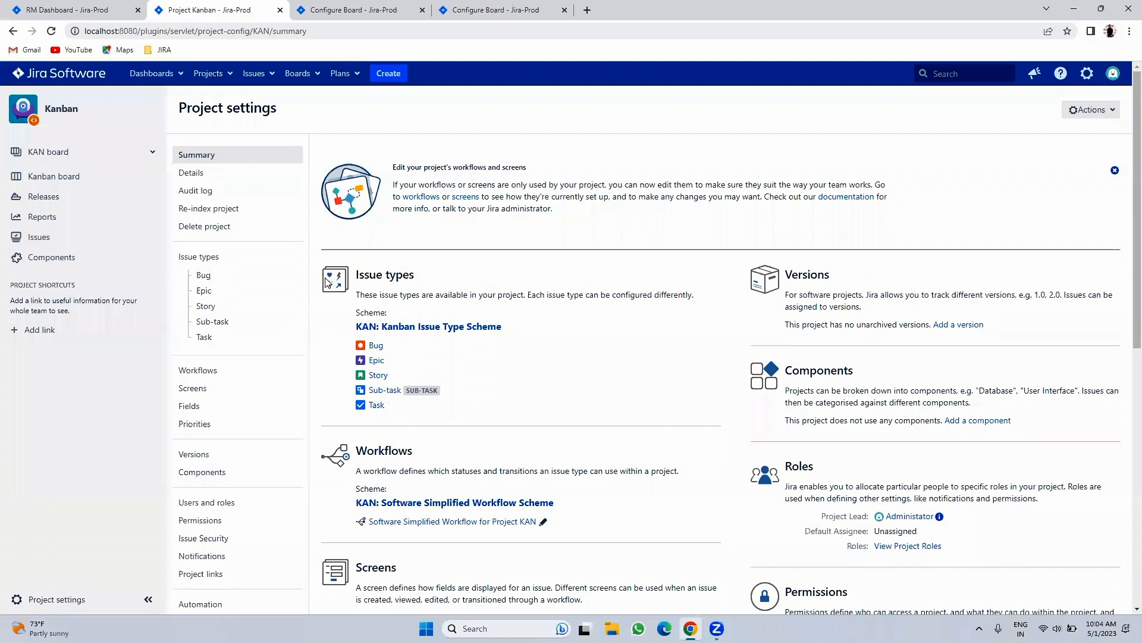
click(409, 10)
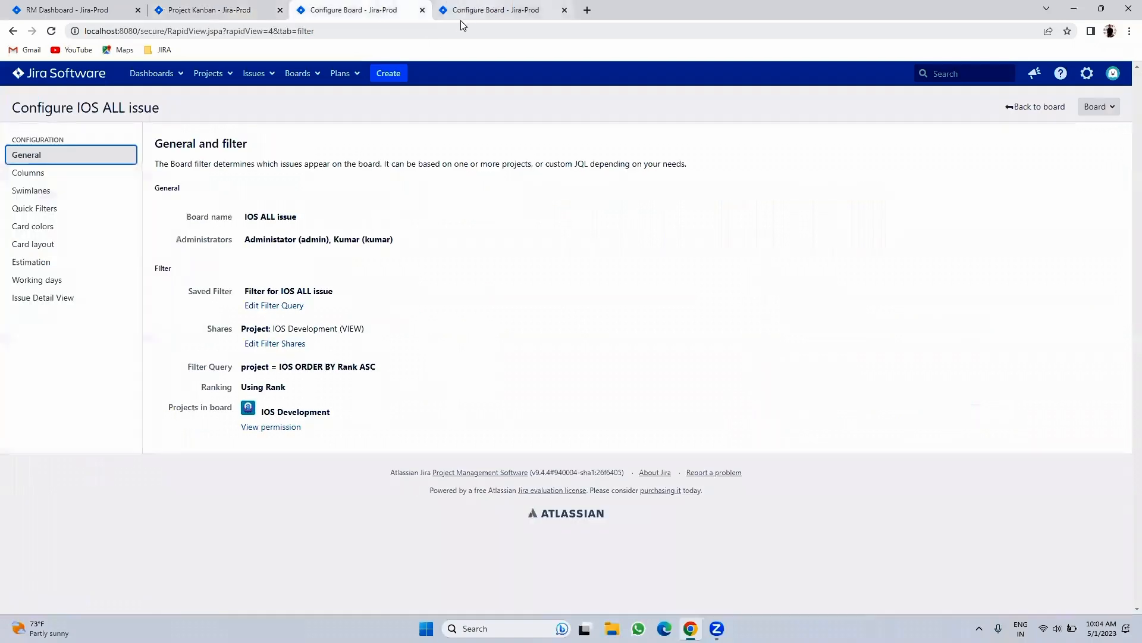
click(491, 7)
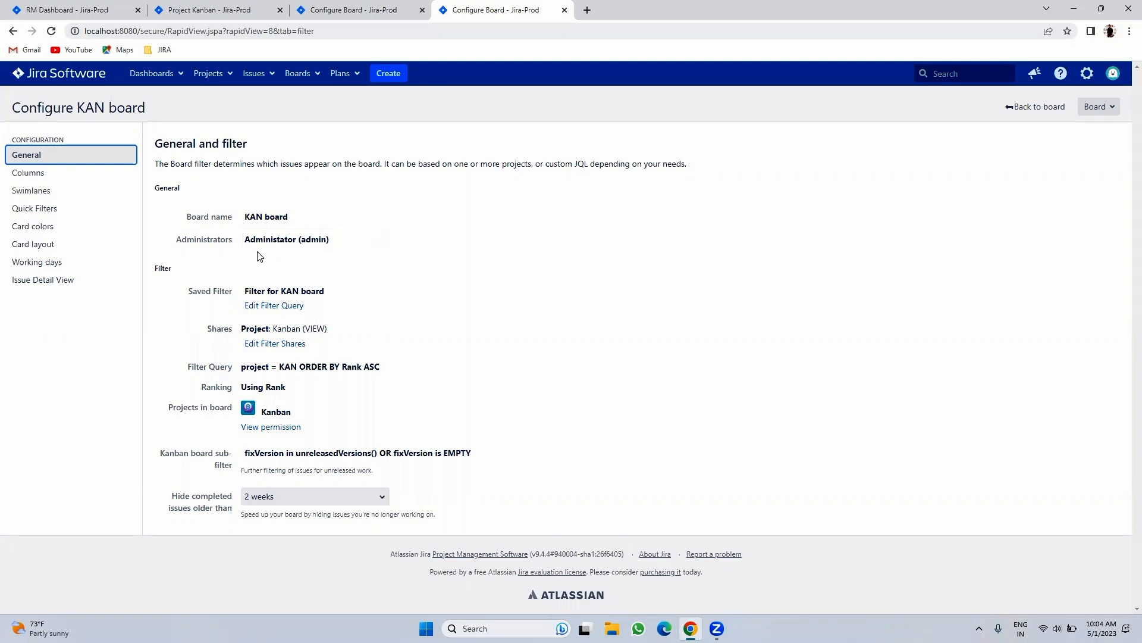
- Open the Administrators edit and cancel it unchanged, then move from the Kanban project settings to the IOS board's General page
click(338, 242)
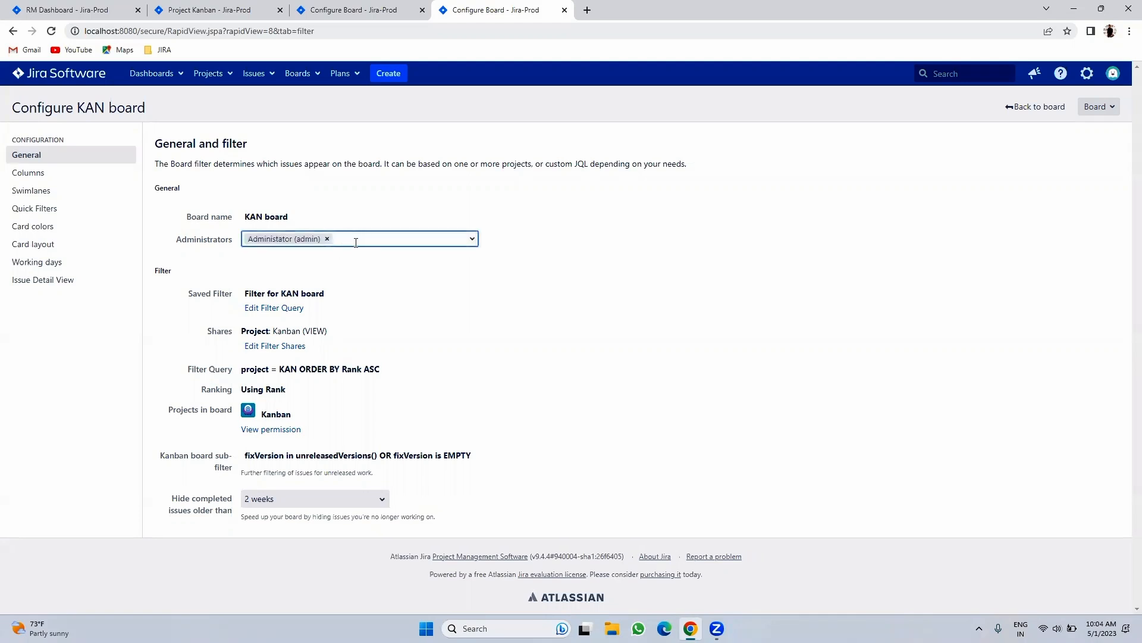
click(515, 351)
click(222, 10)
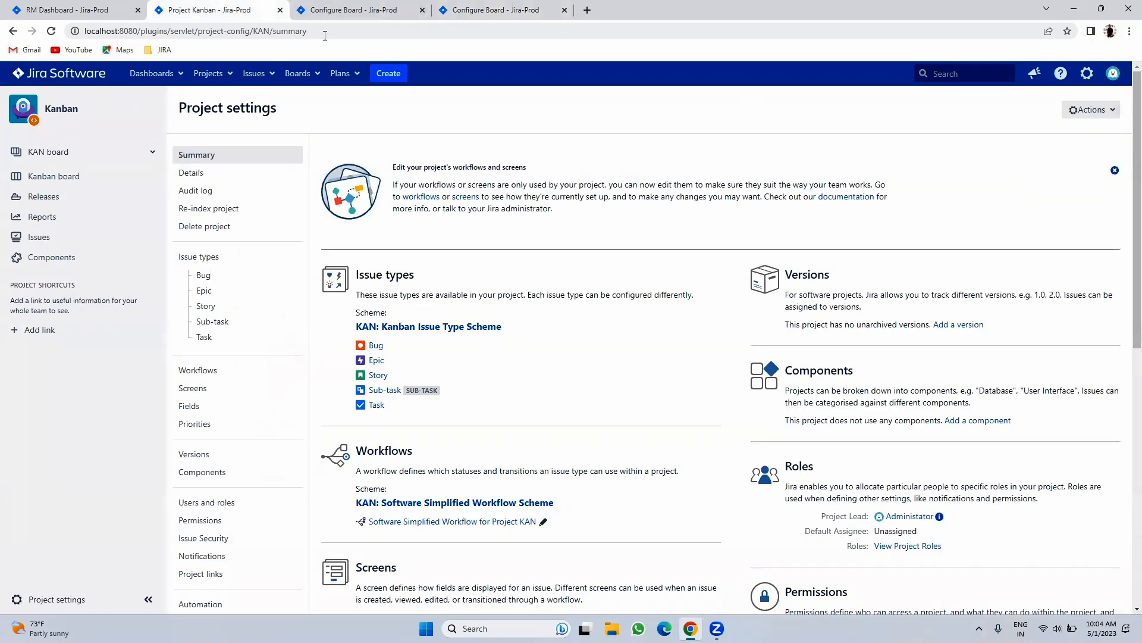
click(339, 8)
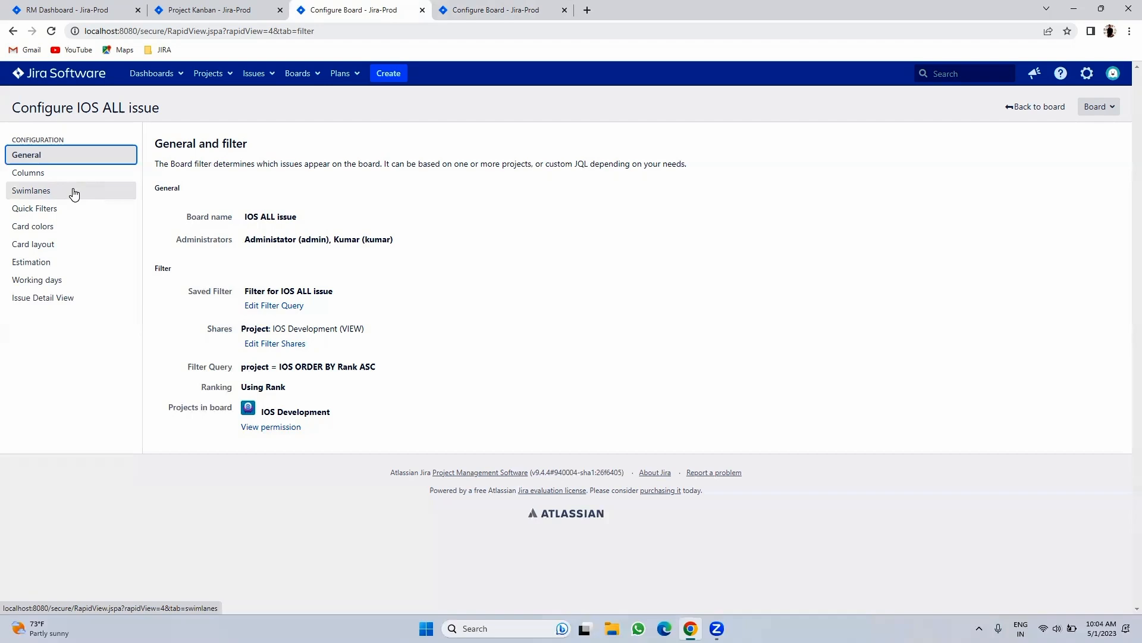
- Check the IOS board's card layout, then take the Kanban project from its settings back to the KAN board
click(50, 242)
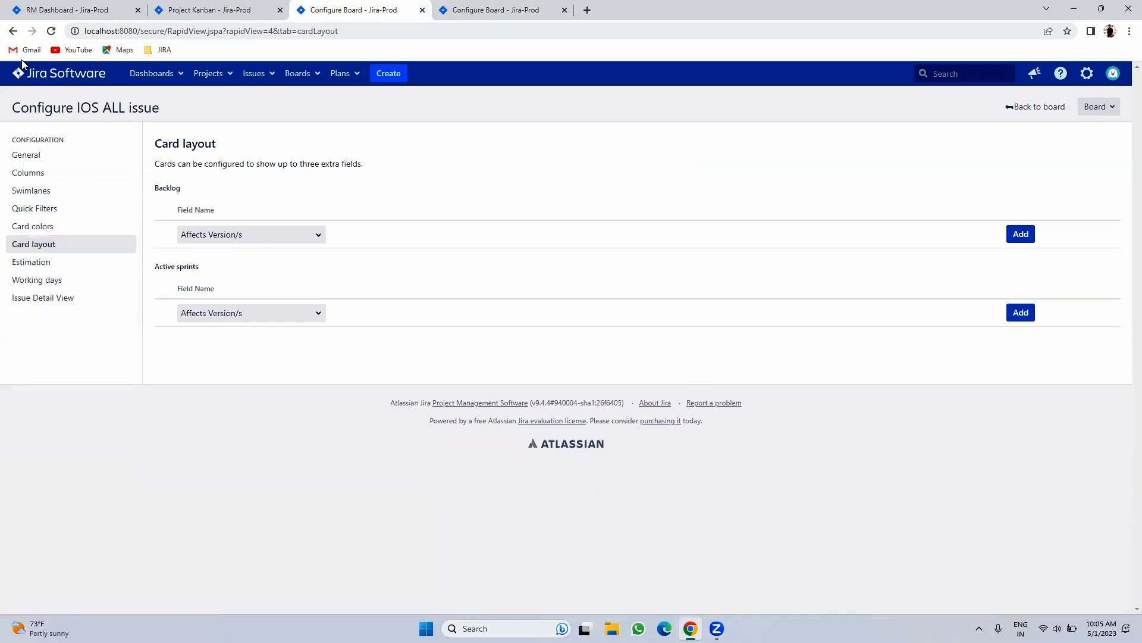
click(229, 9)
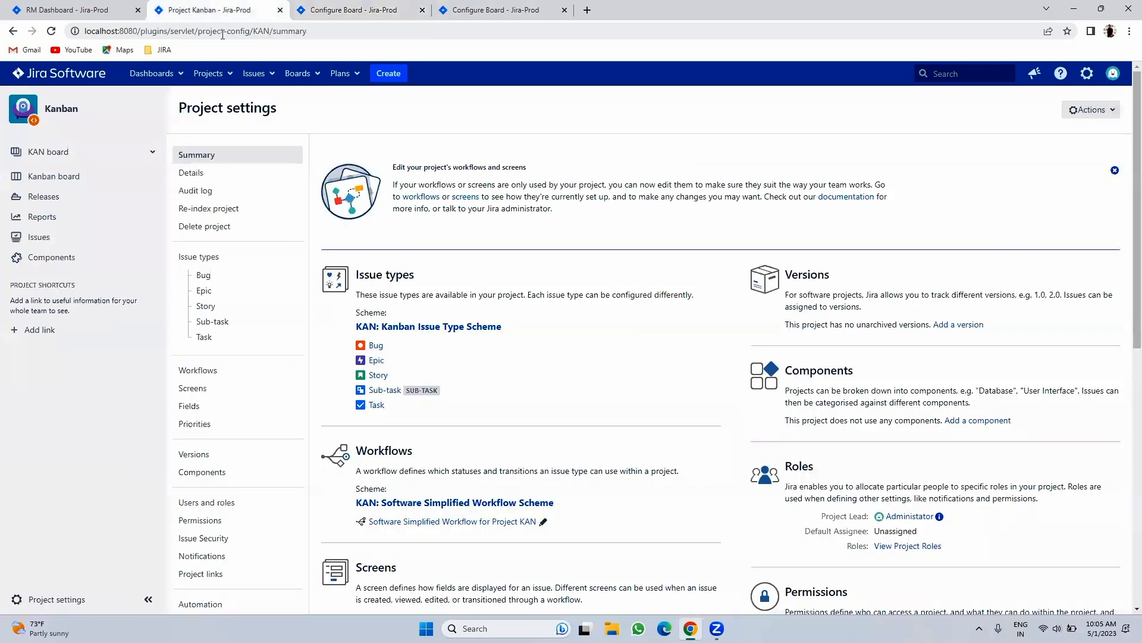
click(367, 8)
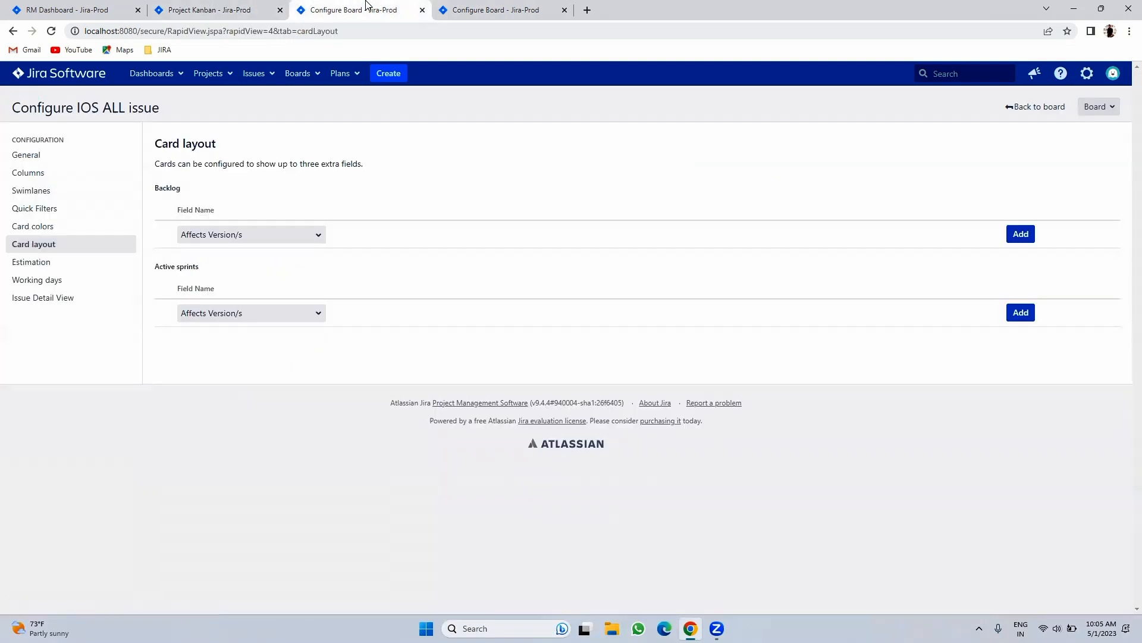
click(248, 7)
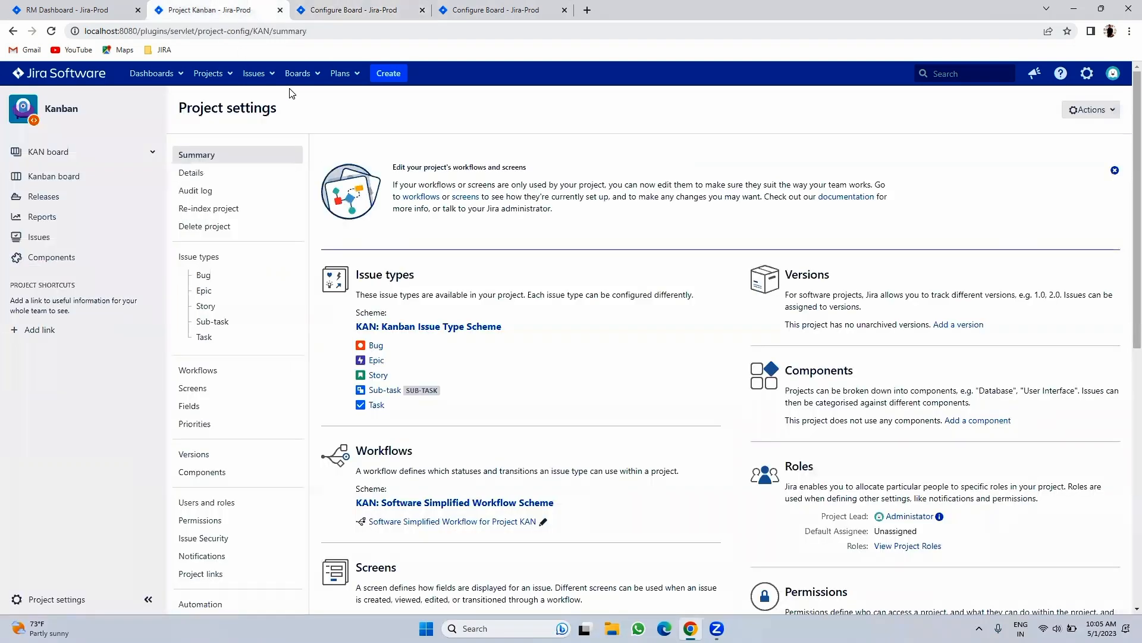
click(240, 76)
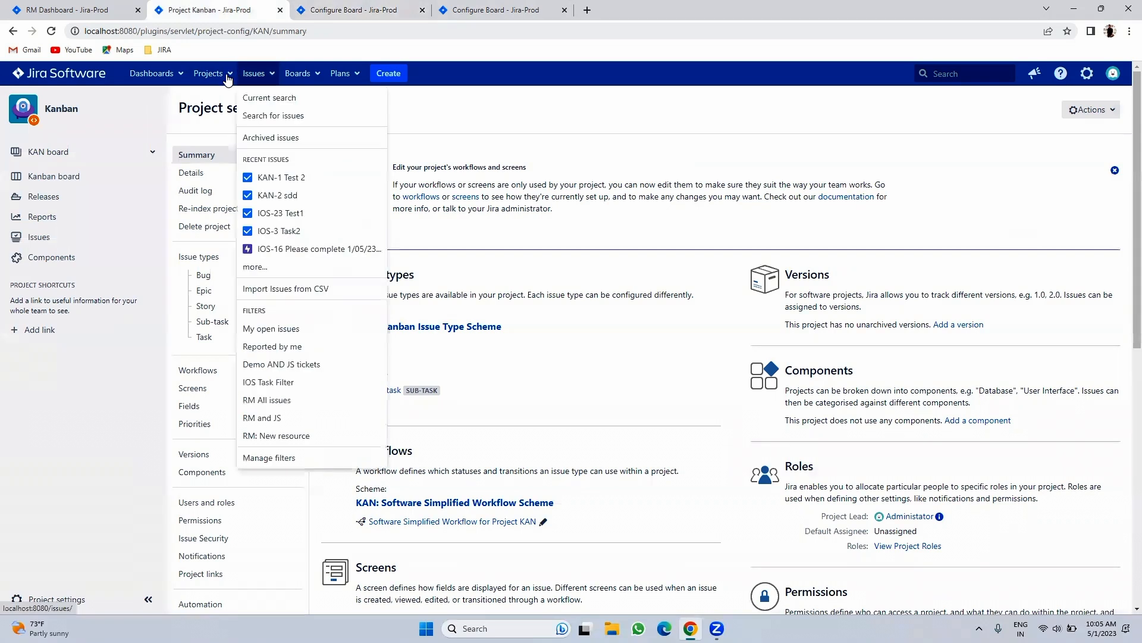
click(67, 176)
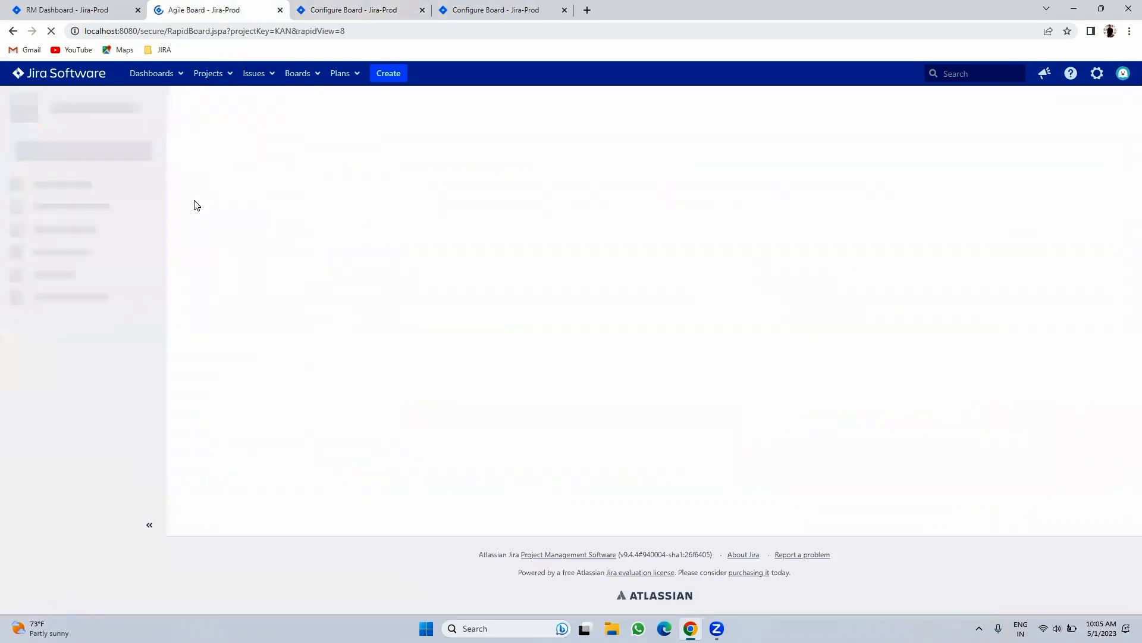